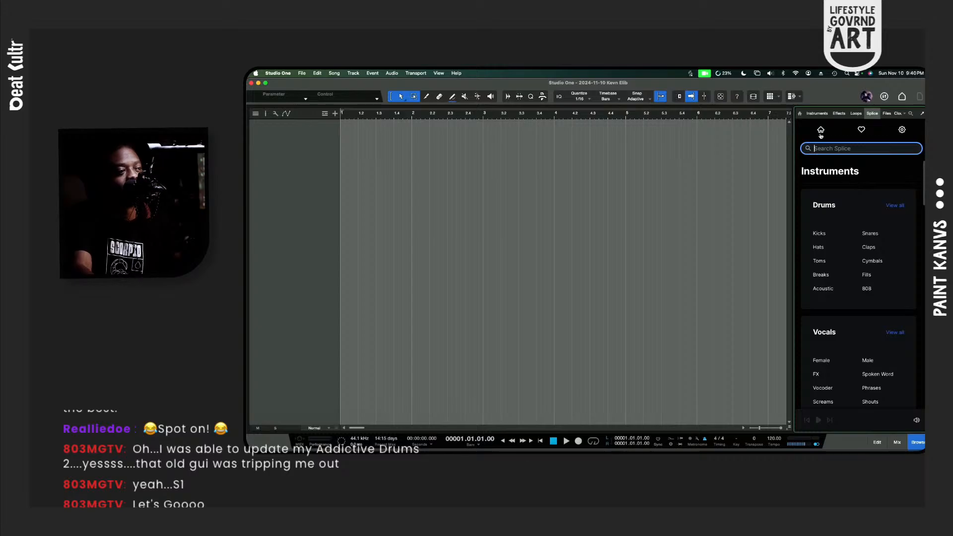
# Step: Show the Genres categories in the Splice browser and view the Browse page of the standalone Splice app before returning to Studio One
pyautogui.click(820, 131)
pyautogui.click(882, 204)
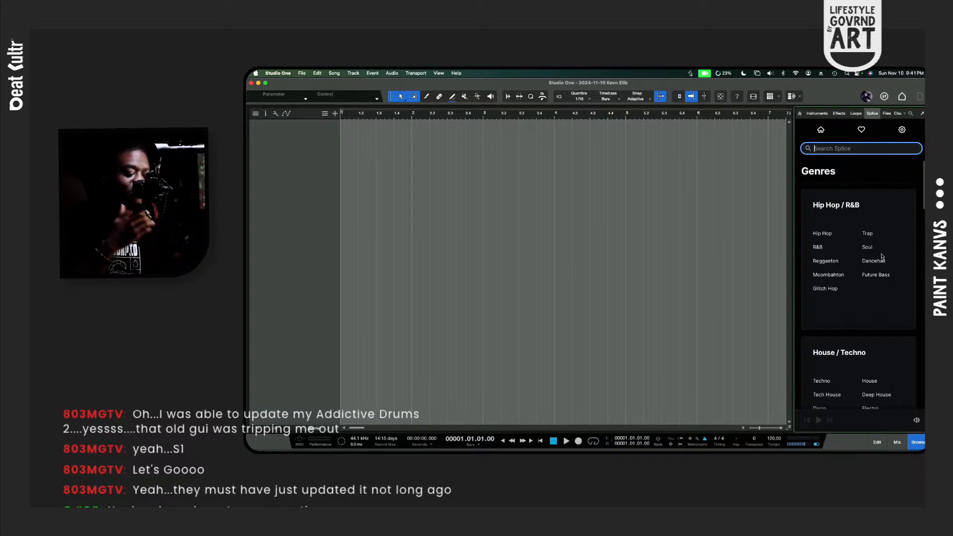
pyautogui.press('super+Tab')
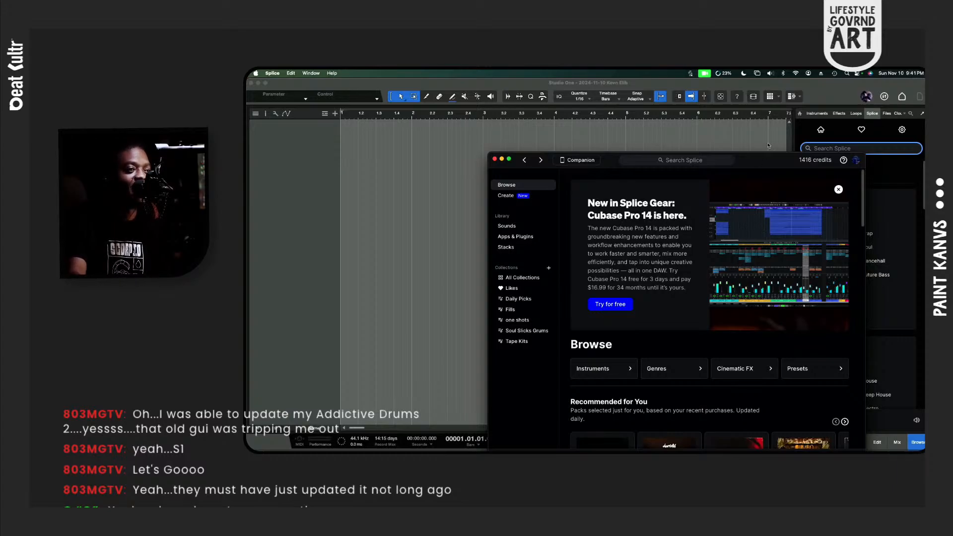
pyautogui.moveTo(776, 163); pyautogui.dragTo(703, 155)
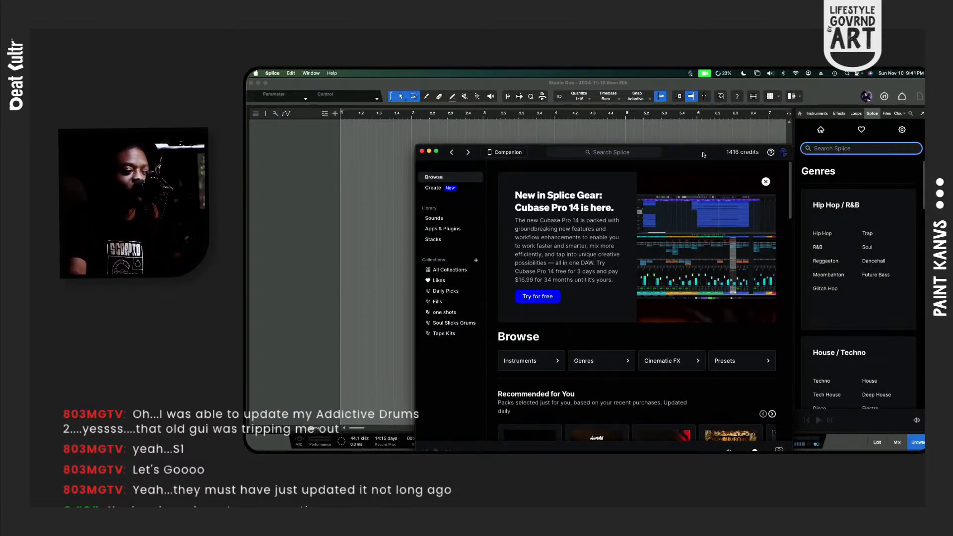
pyautogui.scroll(-3, 725, 241)
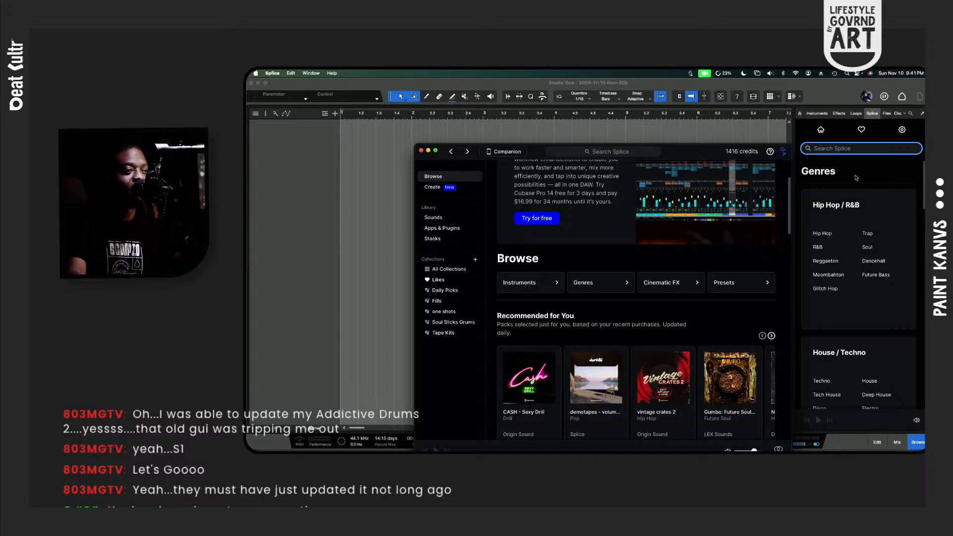
pyautogui.click(846, 199)
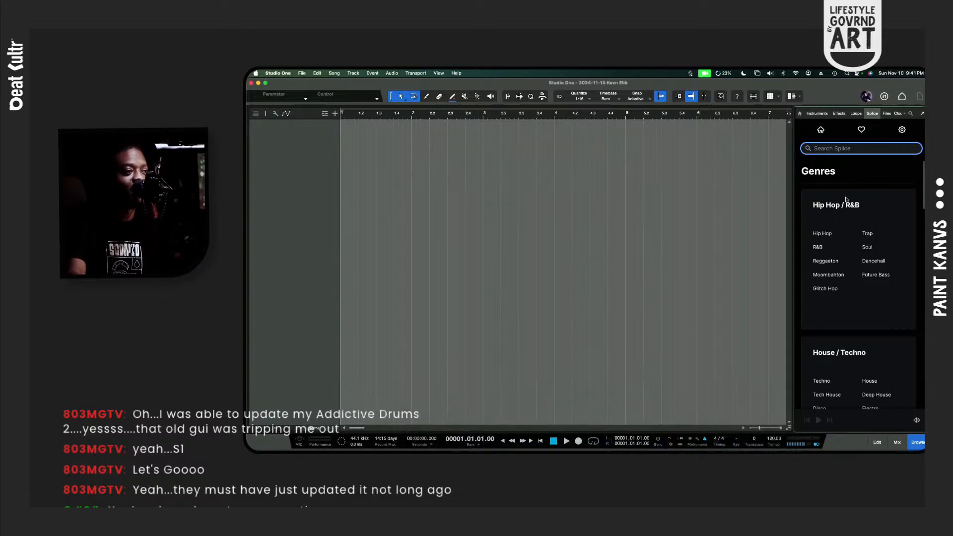
# Step: Open the Moombahton genre from the Splice browser's home page and preview the ETC_fx_crash_white_noise sample
pyautogui.click(821, 131)
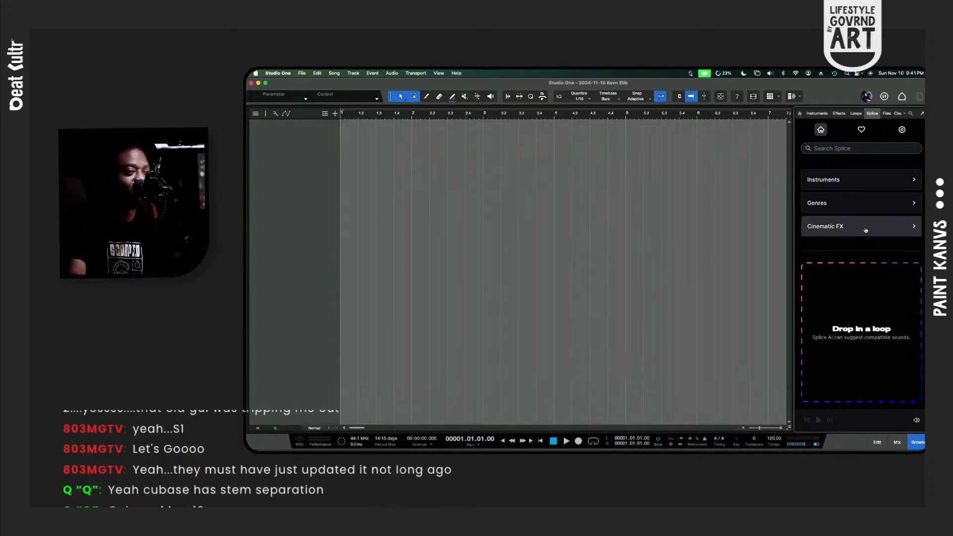
pyautogui.click(858, 209)
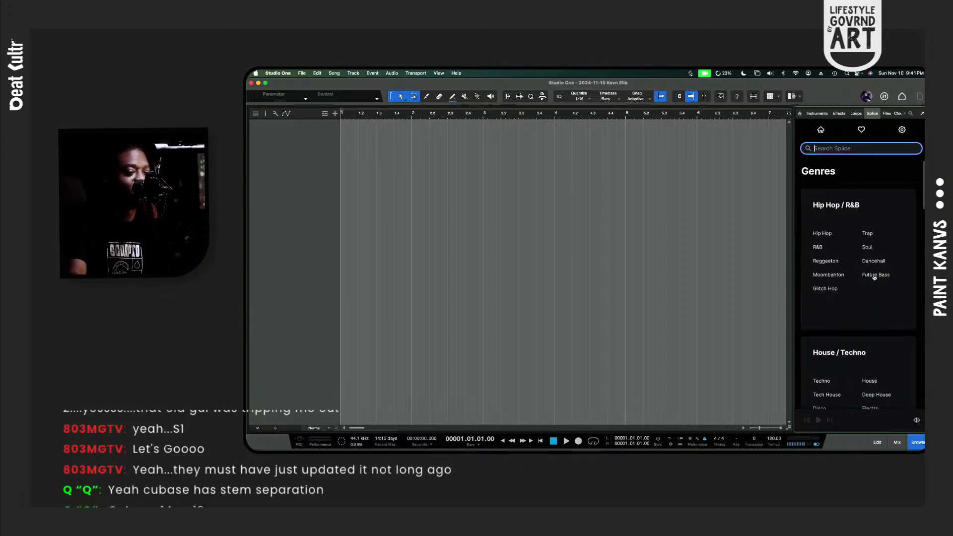
pyautogui.click(834, 276)
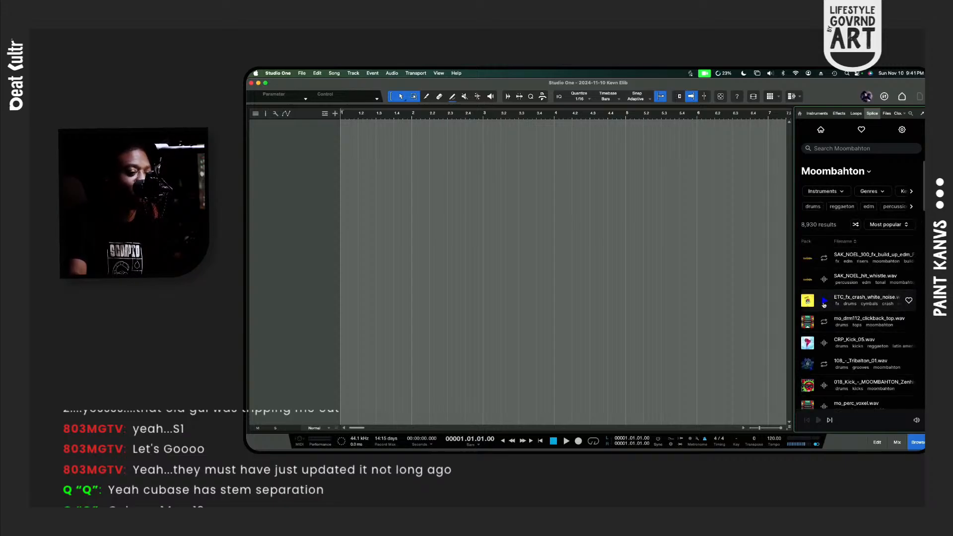
pyautogui.click(824, 301)
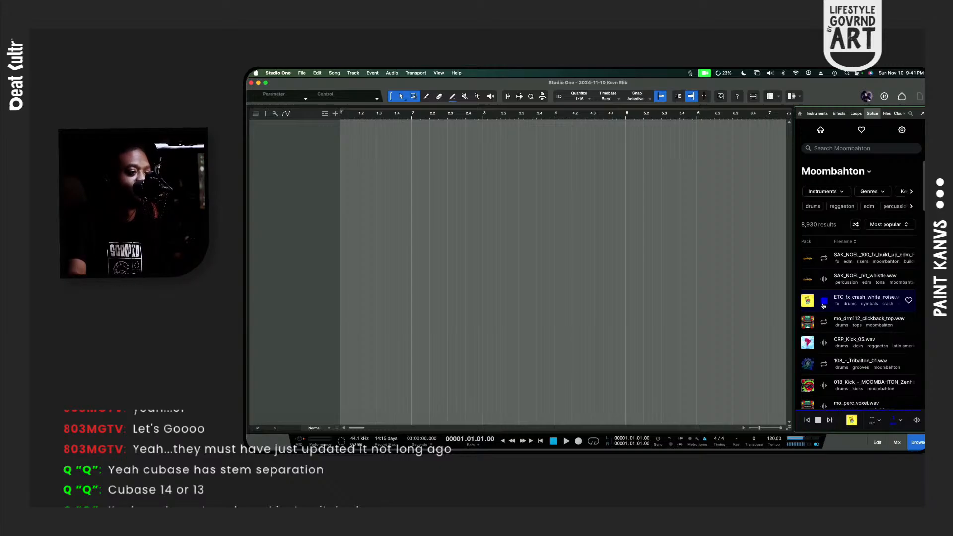
pyautogui.click(825, 303)
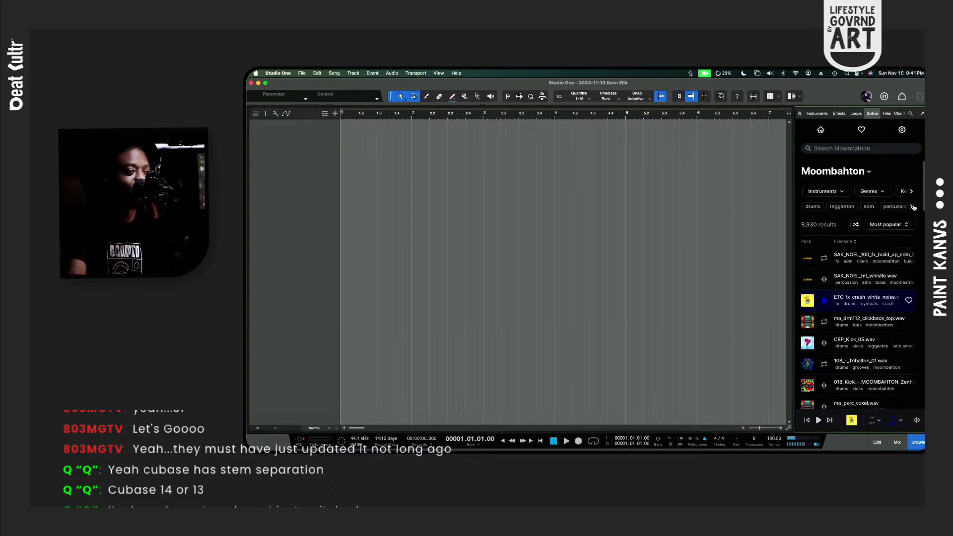
# Step: Filter the Moombahton sounds by percussion and preview the HF_percussion_one_shot_01_v2 and BOS_BFA_95 tambourine samples
pyautogui.click(900, 206)
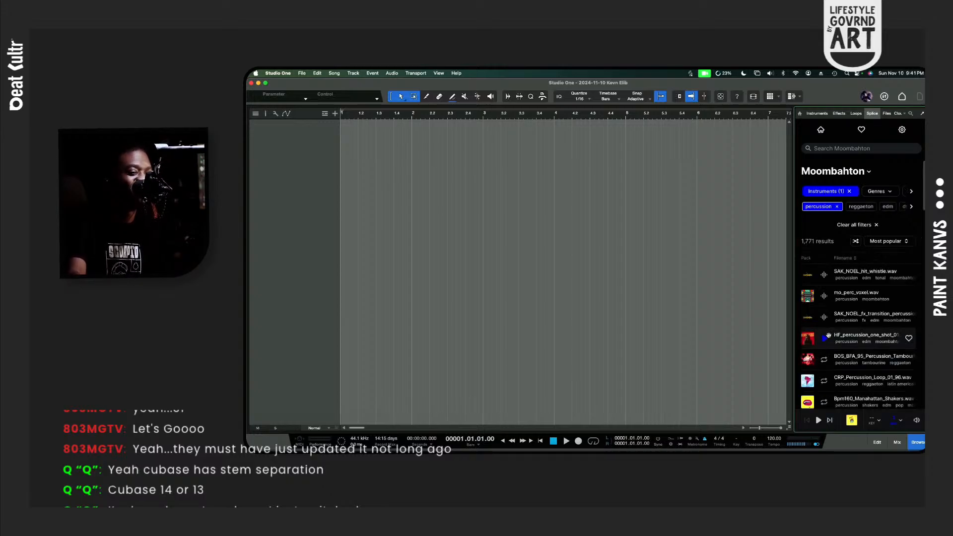
pyautogui.click(827, 337)
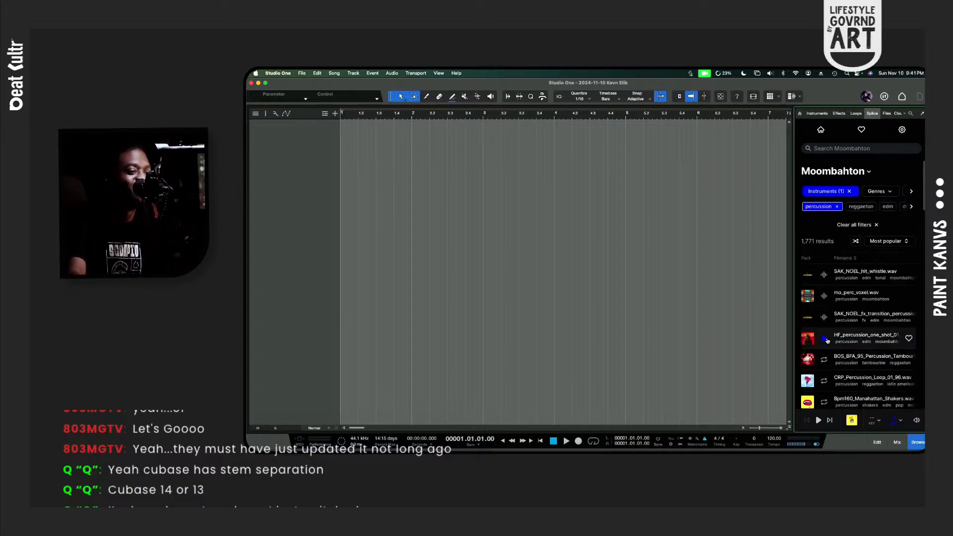
pyautogui.click(824, 364)
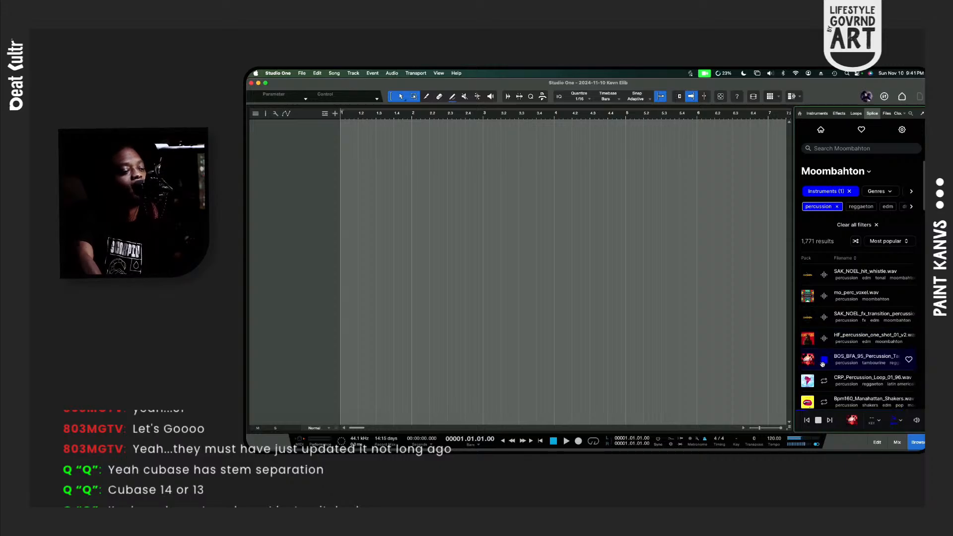
# Step: Look through the Moombahton percussion results and the additional tags available for narrowing them
pyautogui.scroll(-10, 832, 289)
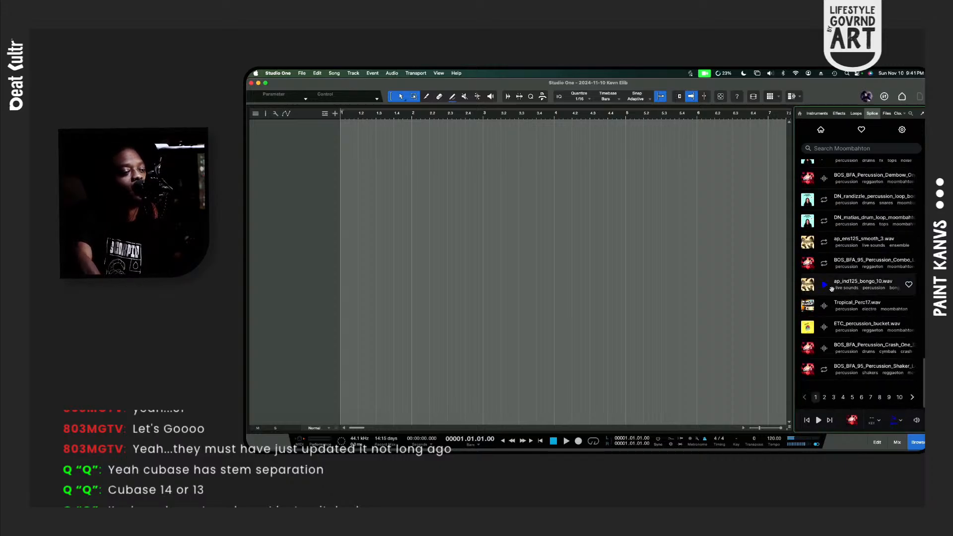
pyautogui.scroll(10, 832, 289)
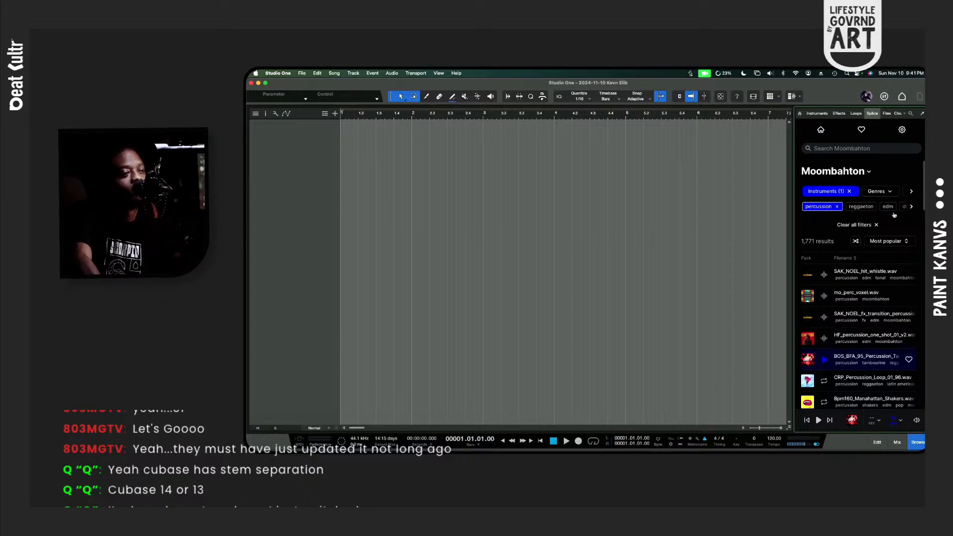
pyautogui.click(912, 208)
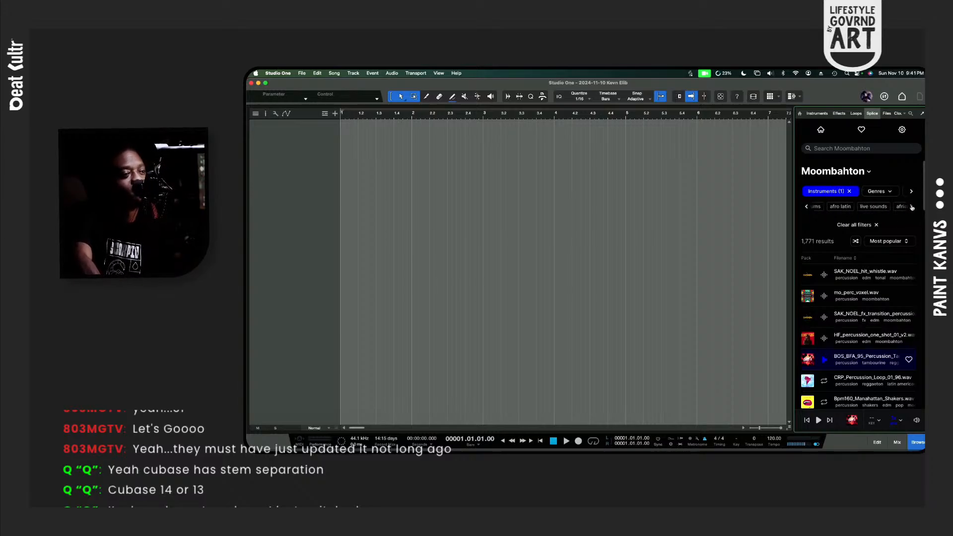
pyautogui.click(912, 209)
pyautogui.click(912, 208)
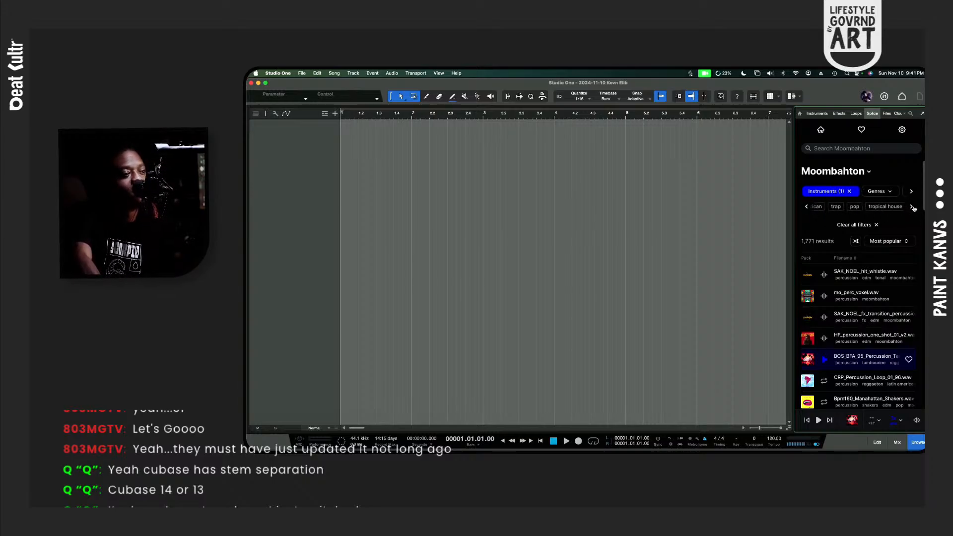
pyautogui.click(913, 208)
pyautogui.click(912, 208)
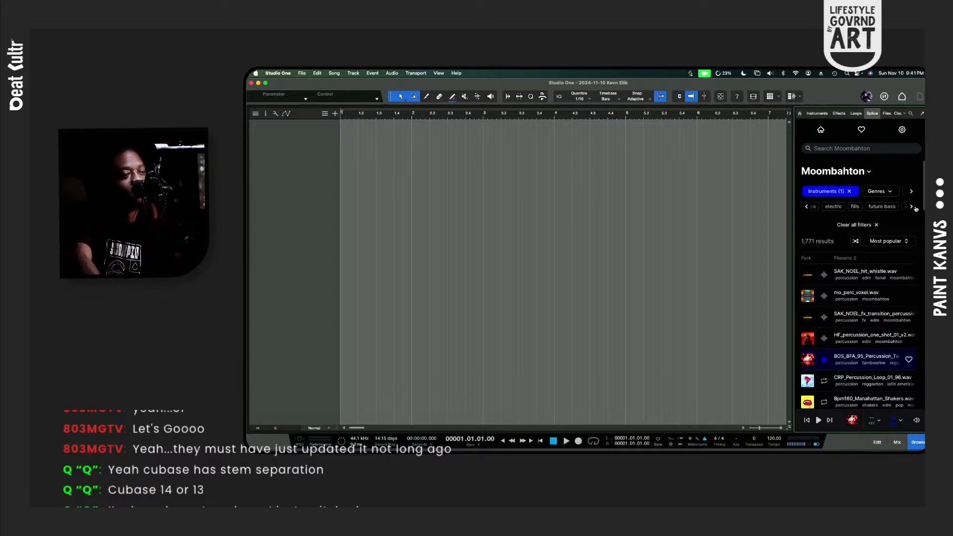
pyautogui.click(912, 208)
# Step: Restrict the Moombahton percussion results to Loops with the One-Shots & Loops filter
pyautogui.click(911, 191)
pyautogui.click(911, 191)
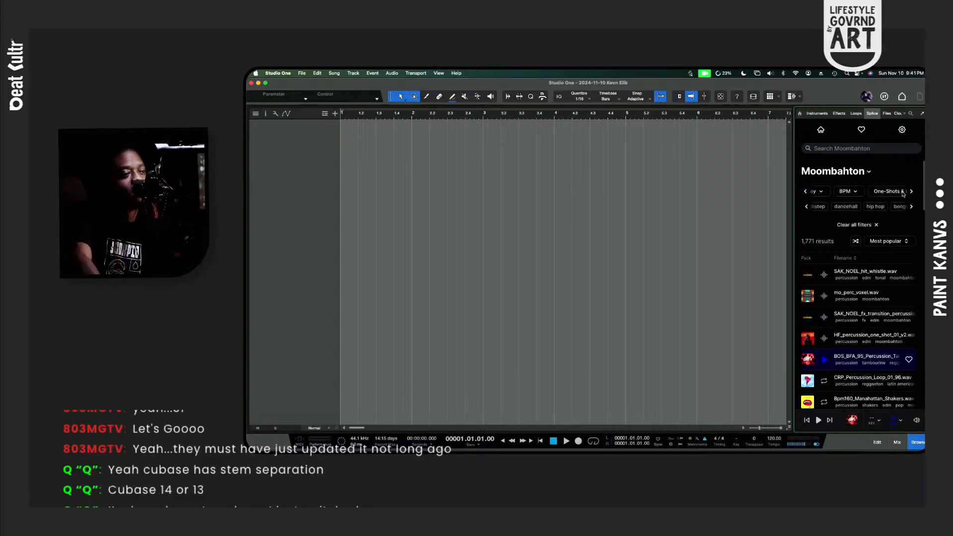
pyautogui.click(911, 191)
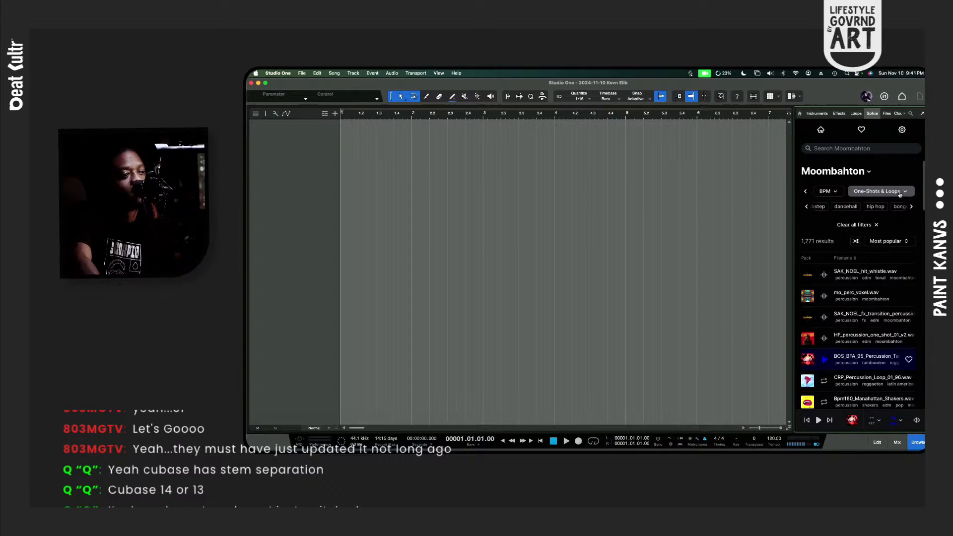
pyautogui.click(899, 192)
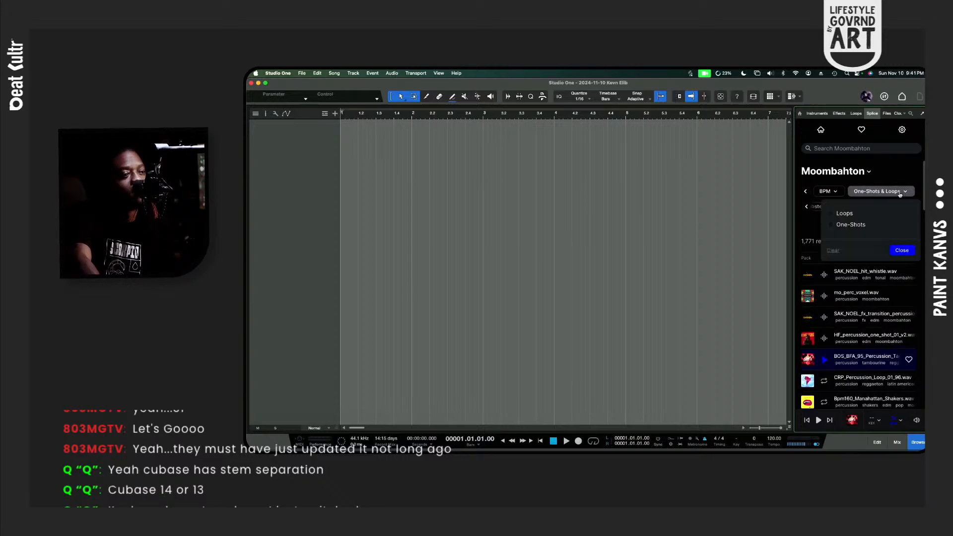
pyautogui.click(840, 214)
pyautogui.click(902, 251)
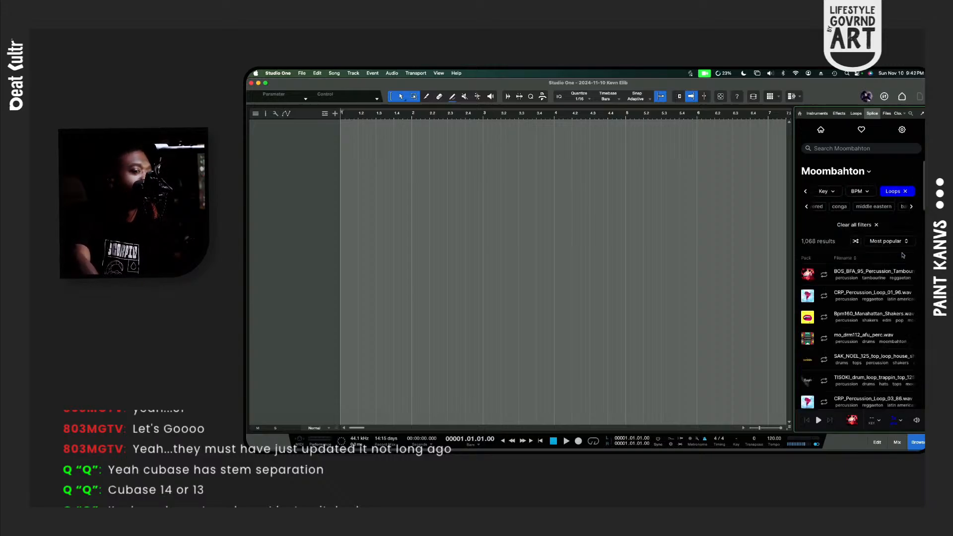
# Step: Audition the listed percussion loops, including BOS_BFA_95, Bpm160_Manahattan_Shakers, mo_drm112_afu_perc, SAK_NOEL_125, TISOKI and CRP_Percussion_Loop_03_86
pyautogui.click(825, 276)
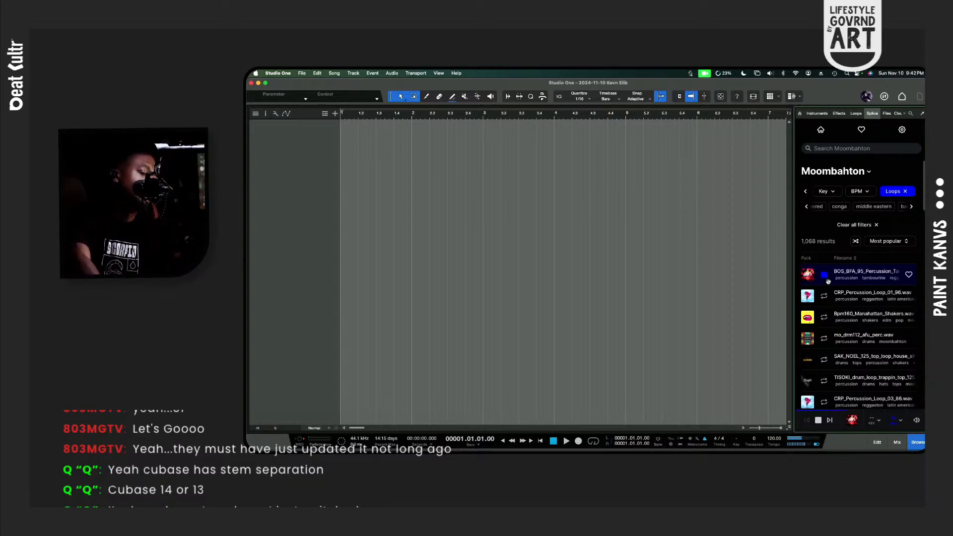
pyautogui.click(823, 318)
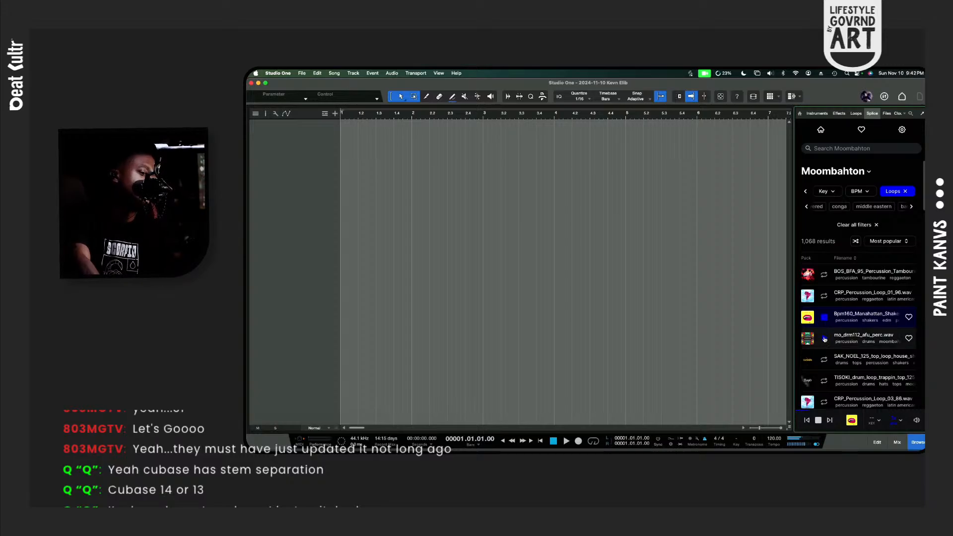
pyautogui.click(824, 338)
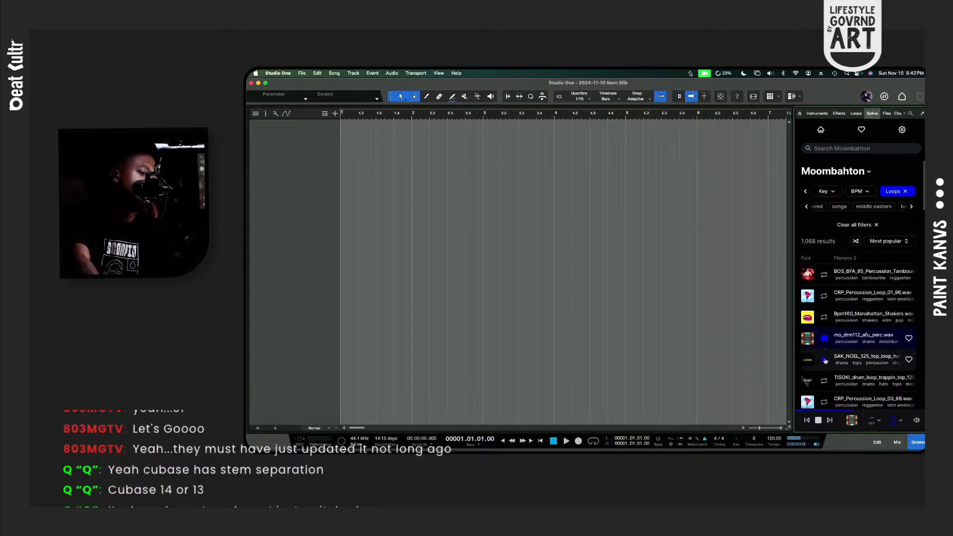
pyautogui.click(824, 359)
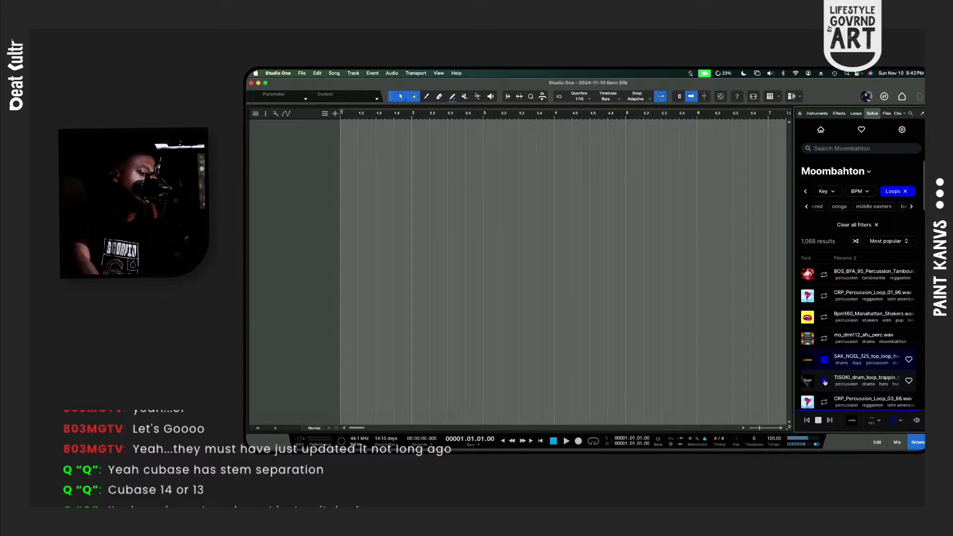
pyautogui.click(824, 381)
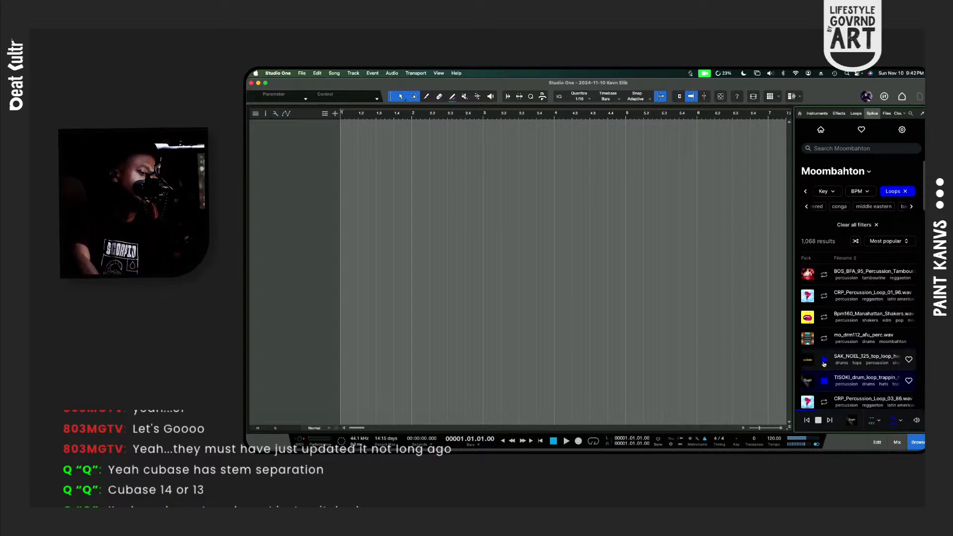
pyautogui.click(825, 401)
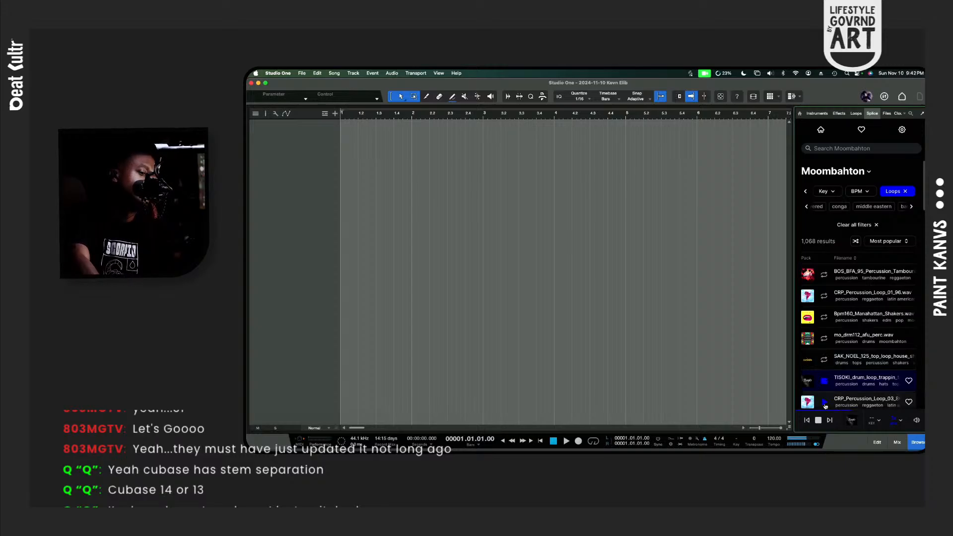
# Step: Add the BOS_BFA_103_Percussion_Tambourine_Loop_Main sample to the arrangement as a new track and align it to the start of bar 1
pyautogui.scroll(-1, 826, 404)
pyautogui.scroll(-6, 826, 404)
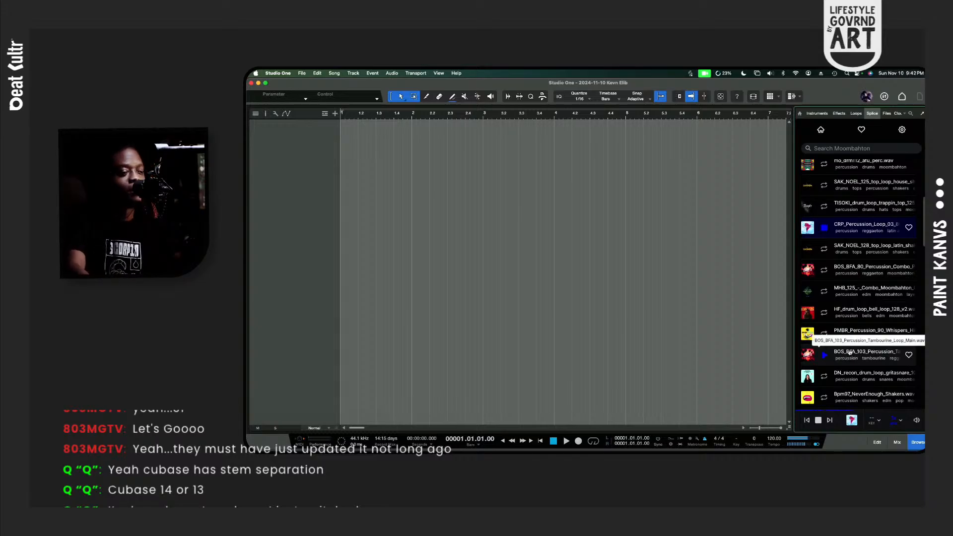
pyautogui.moveTo(710, 327); pyautogui.dragTo(616, 311)
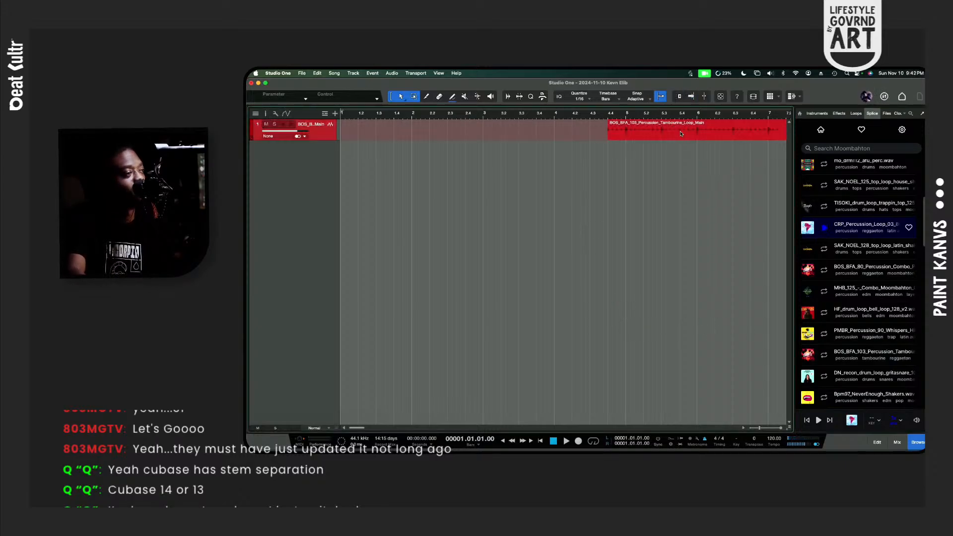
pyautogui.moveTo(678, 133); pyautogui.dragTo(411, 138)
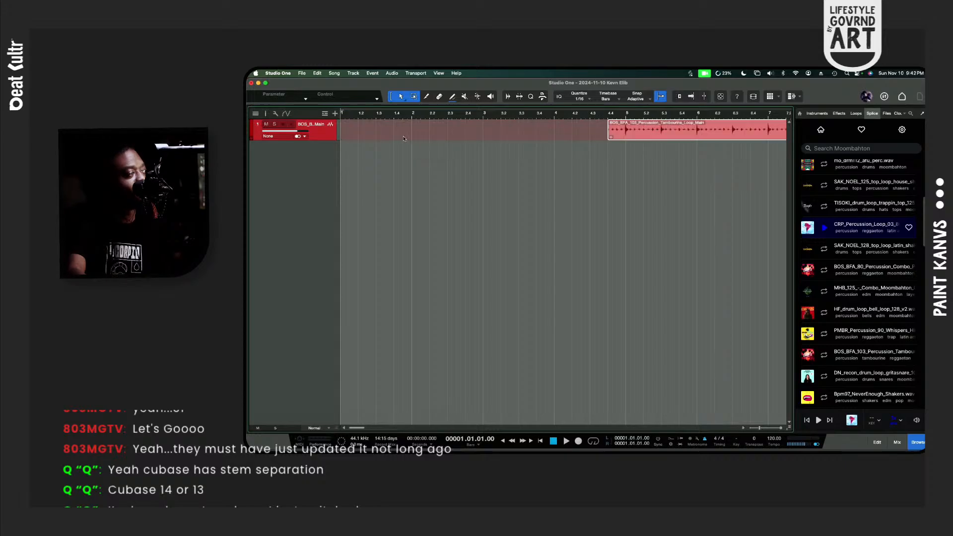
pyautogui.click(549, 175)
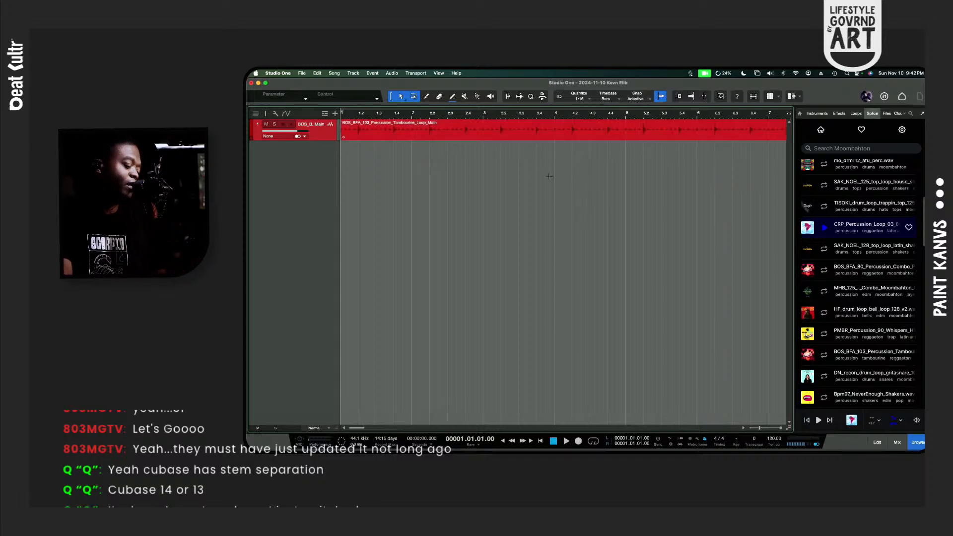
# Step: Check the standalone Splice app window, return to Studio One and save the song
pyautogui.press('super+Tab')
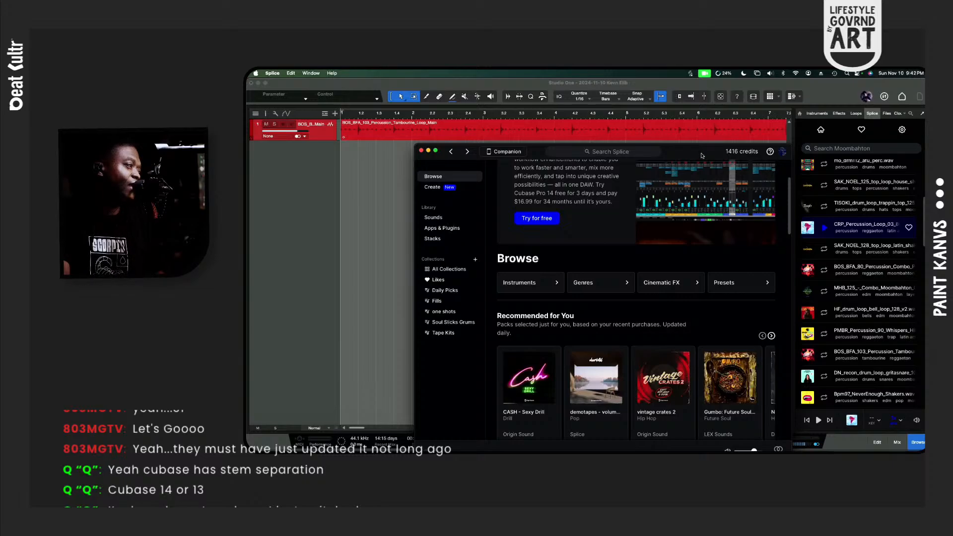
pyautogui.moveTo(702, 155); pyautogui.dragTo(677, 150)
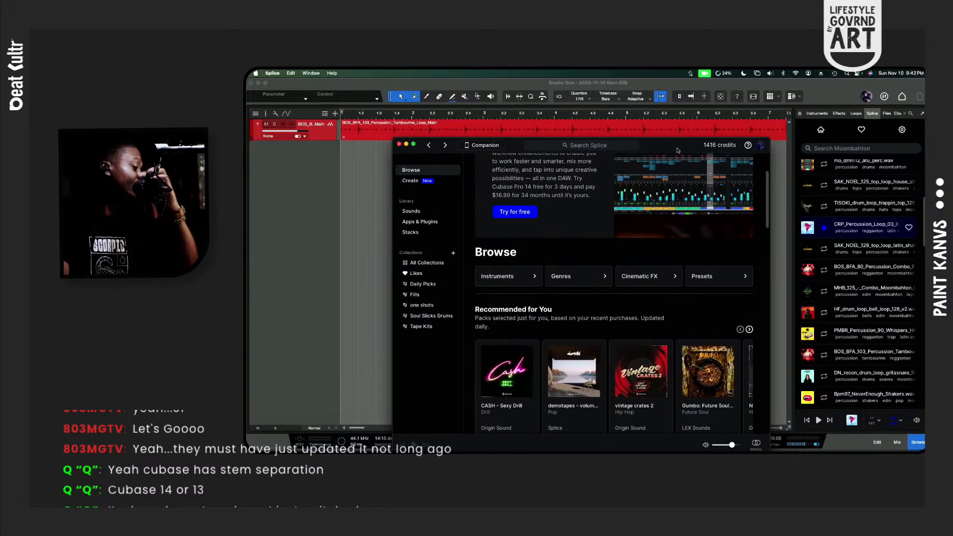
pyautogui.click(782, 255)
pyautogui.press('super+s')
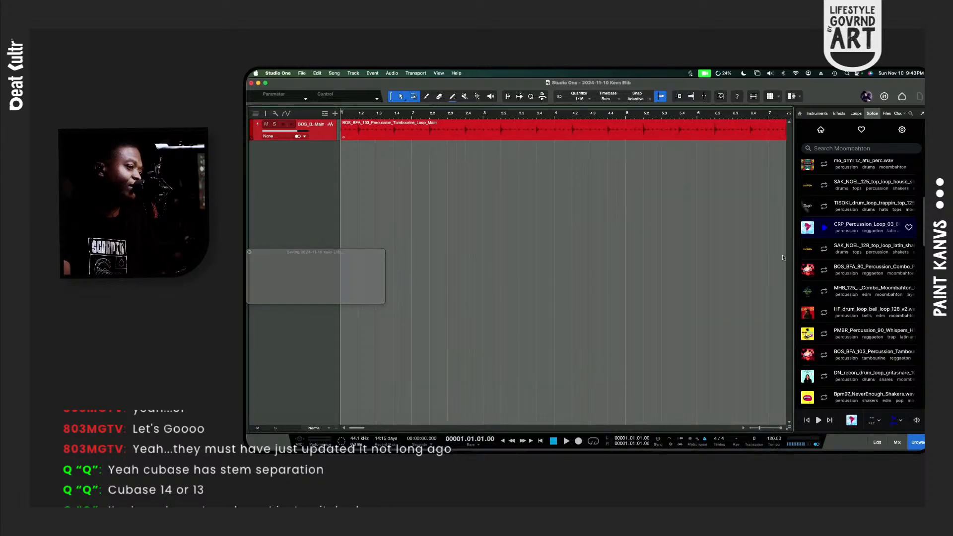
# Step: Switch to the Splice desktop app, check its help options, and visit Splice.com from the account options
pyautogui.press('super+Tab')
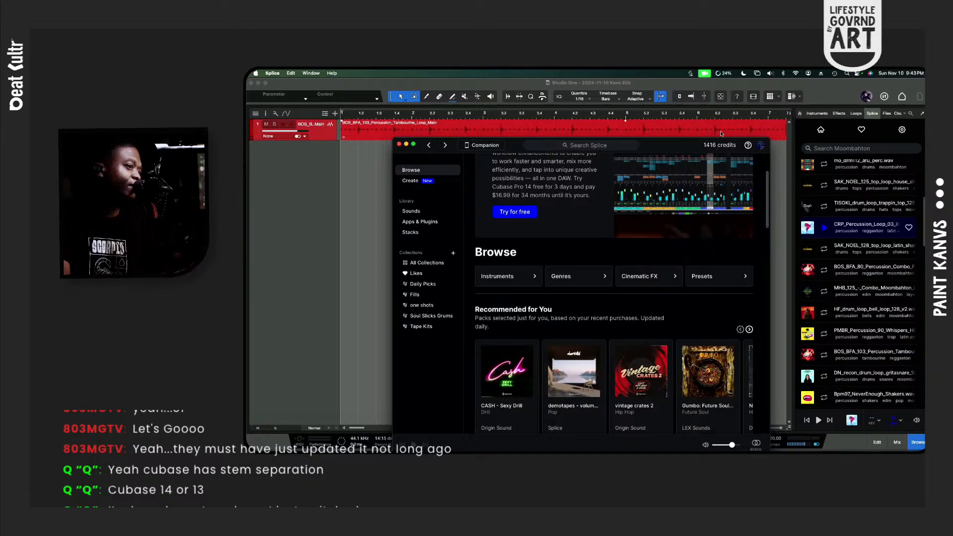
pyautogui.click(745, 146)
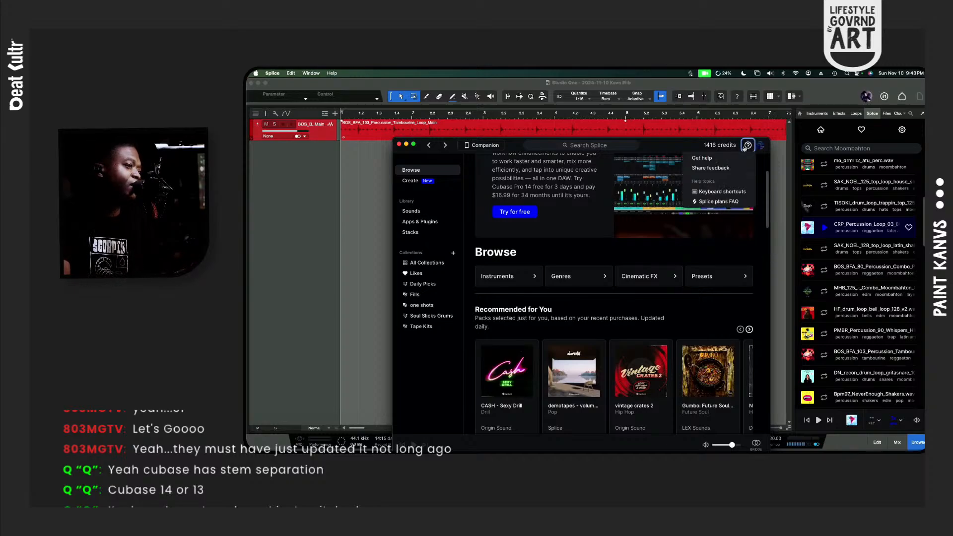
pyautogui.click(745, 146)
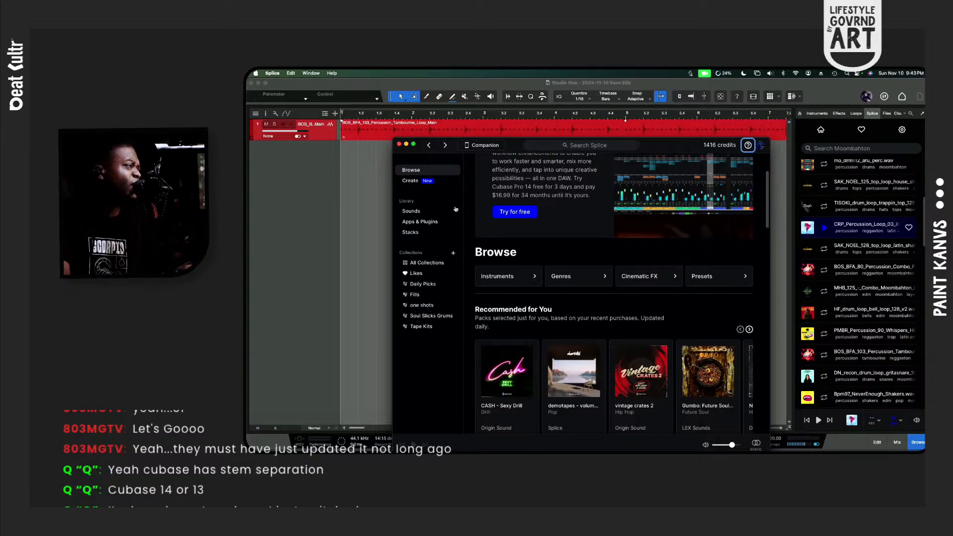
pyautogui.click(761, 145)
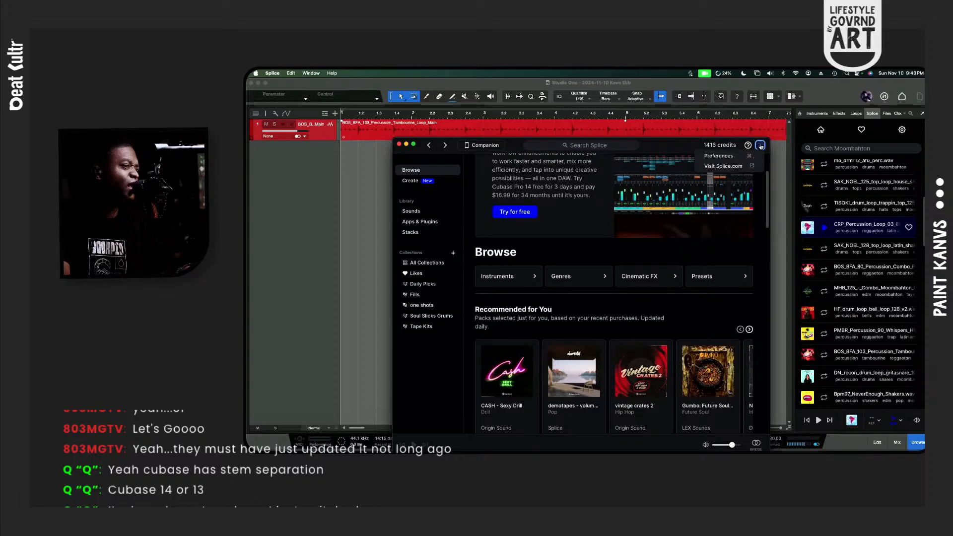
pyautogui.click(730, 167)
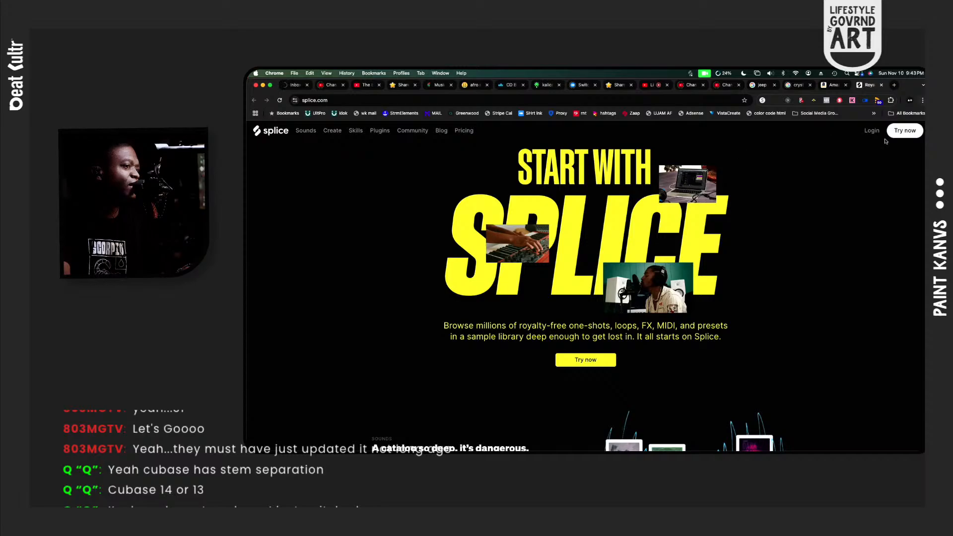
# Step: Log in to the Splice website with the account email address and password
pyautogui.click(872, 131)
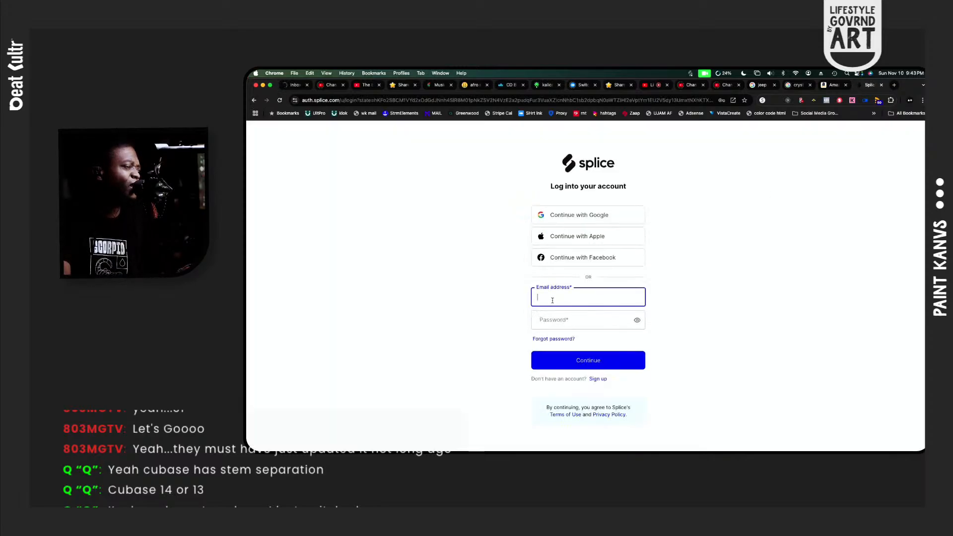
pyautogui.click(552, 301)
pyautogui.click(585, 320)
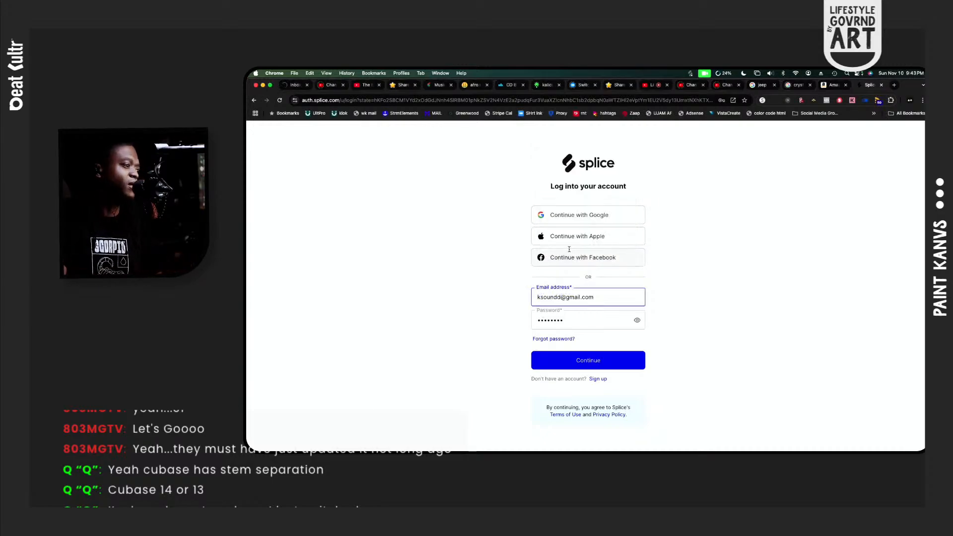
pyautogui.click(614, 358)
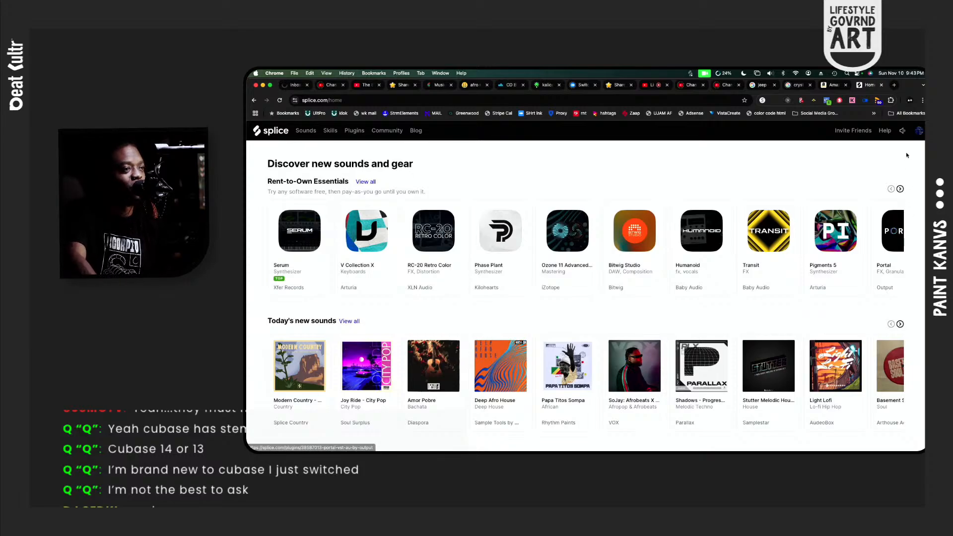
# Step: Review the Splice account's profile, billing and plans pages for details of the active subscription
pyautogui.scroll(-1, 898, 166)
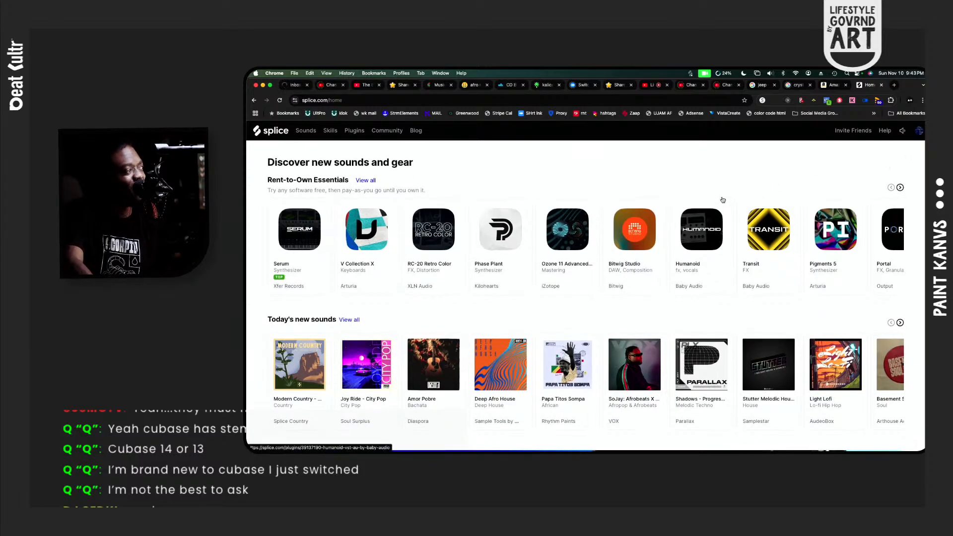
pyautogui.click(919, 131)
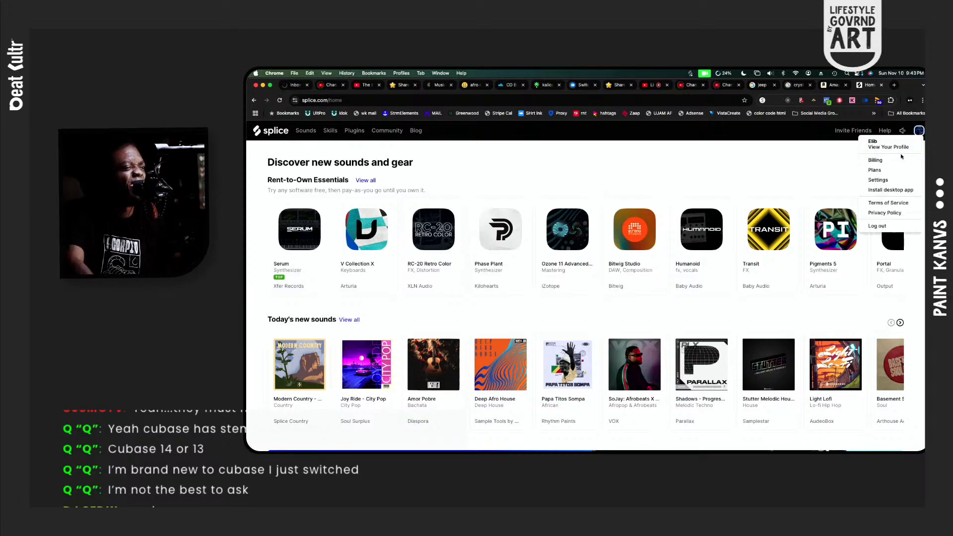
pyautogui.click(900, 148)
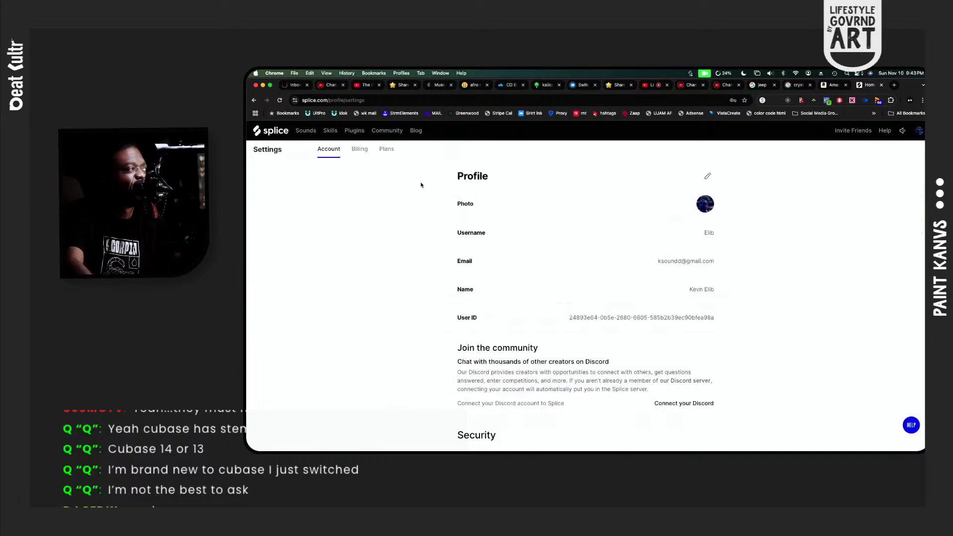
pyautogui.click(362, 150)
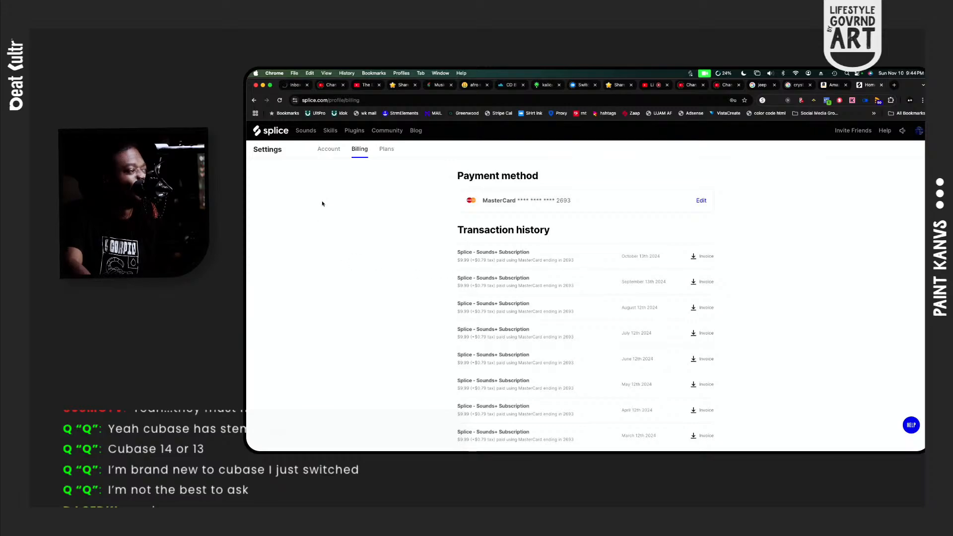
pyautogui.click(390, 149)
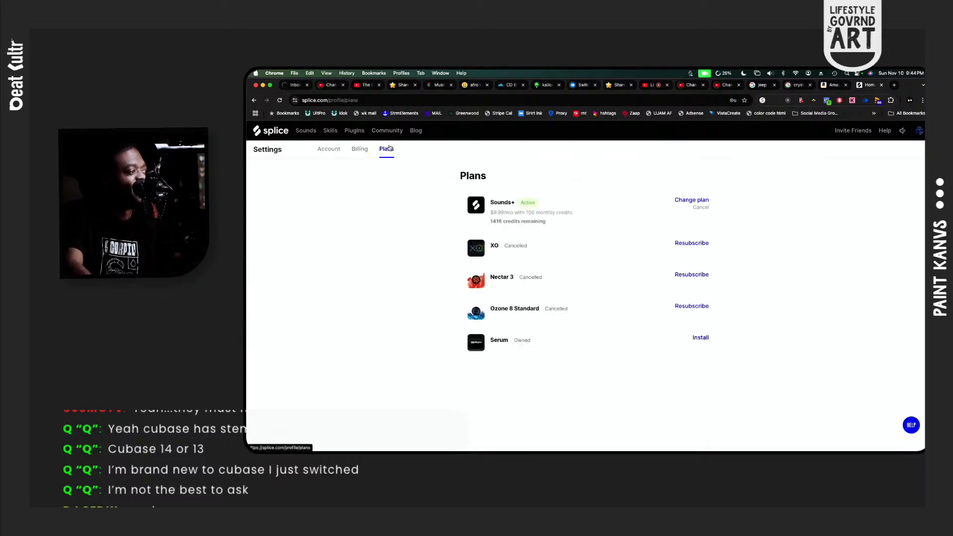
pyautogui.click(395, 131)
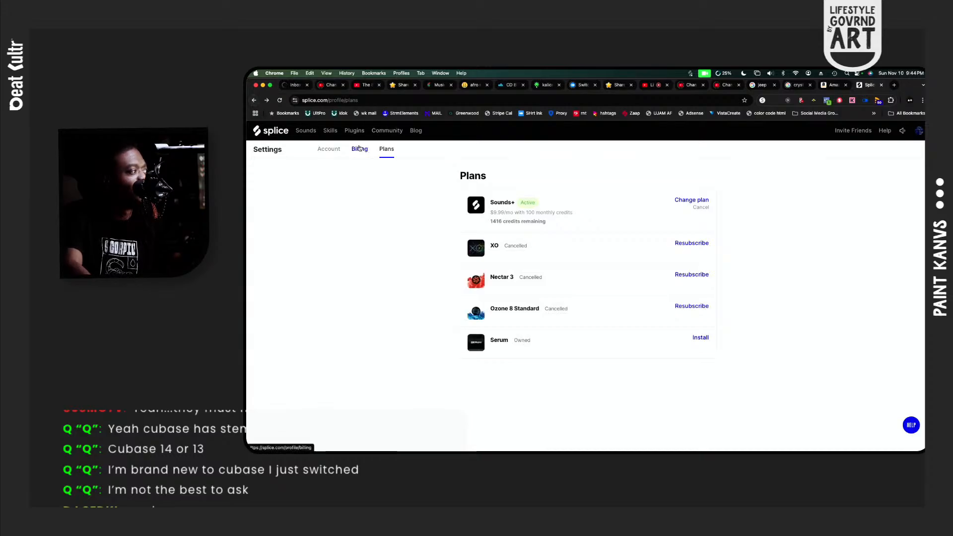
pyautogui.click(338, 150)
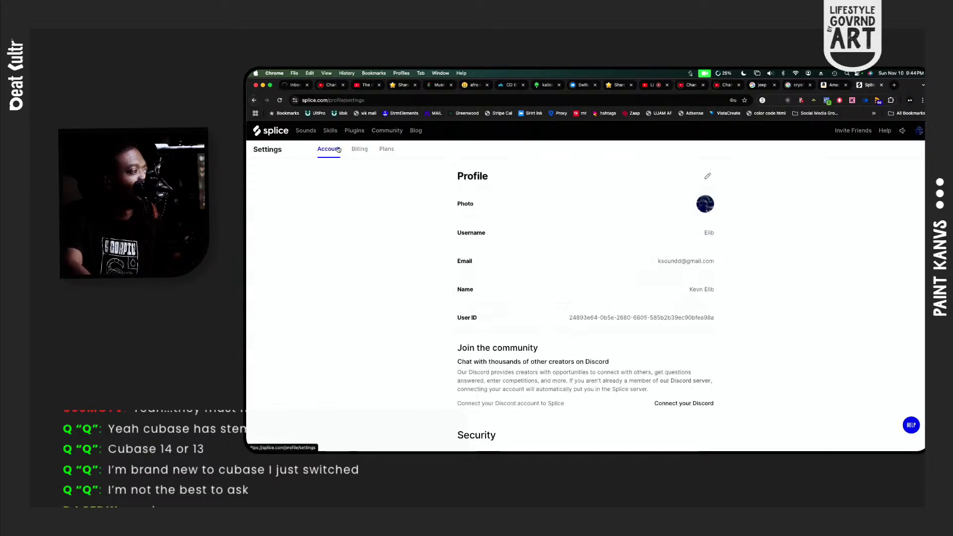
# Step: Open the Plugins section of Splice, choose the DAW category, and look through the listed products around Cubase Pro 14
pyautogui.click(363, 132)
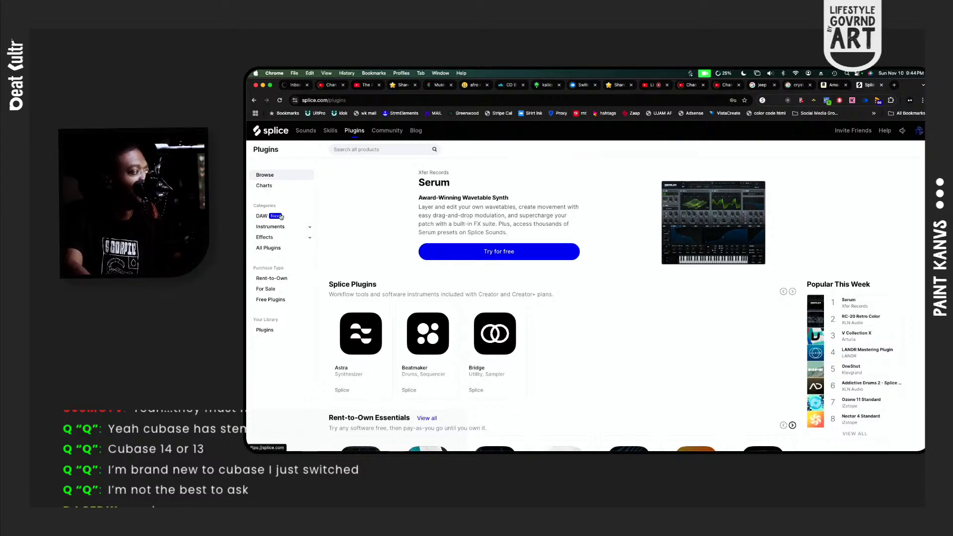
pyautogui.click(263, 216)
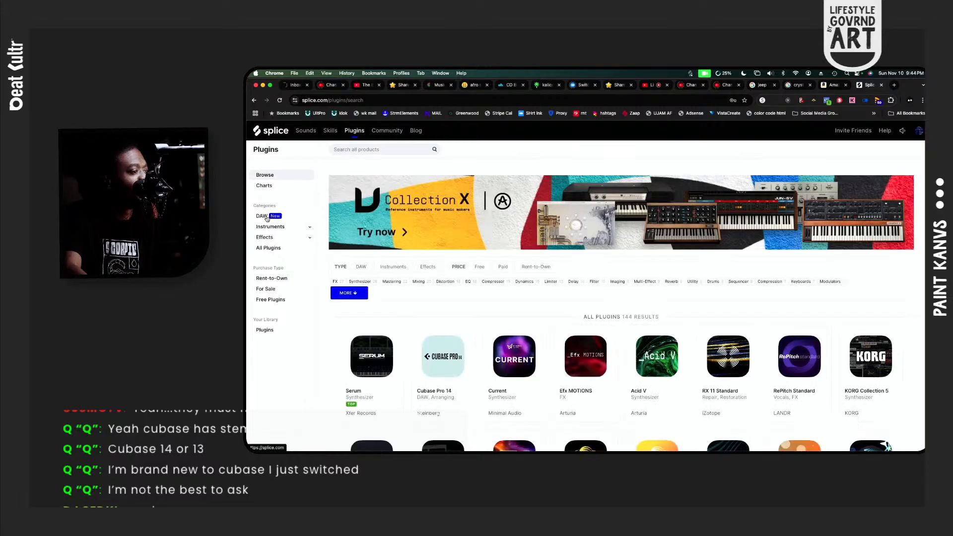
pyautogui.scroll(-1, 554, 325)
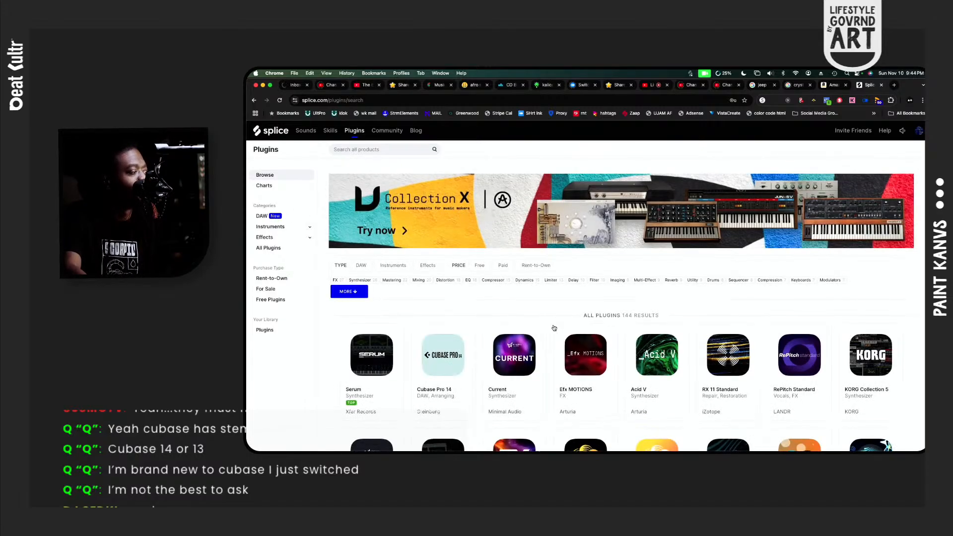
pyautogui.scroll(-3, 552, 326)
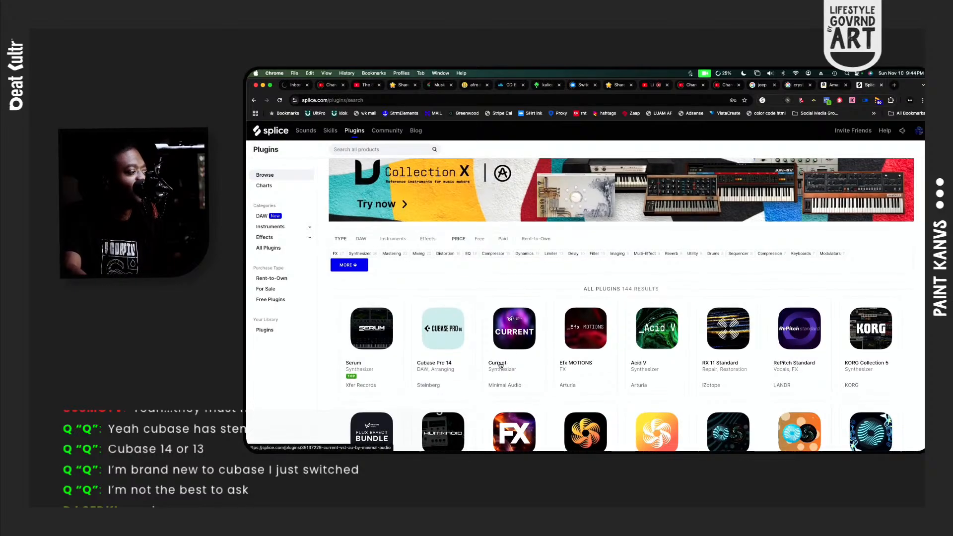
pyautogui.scroll(-5, 437, 343)
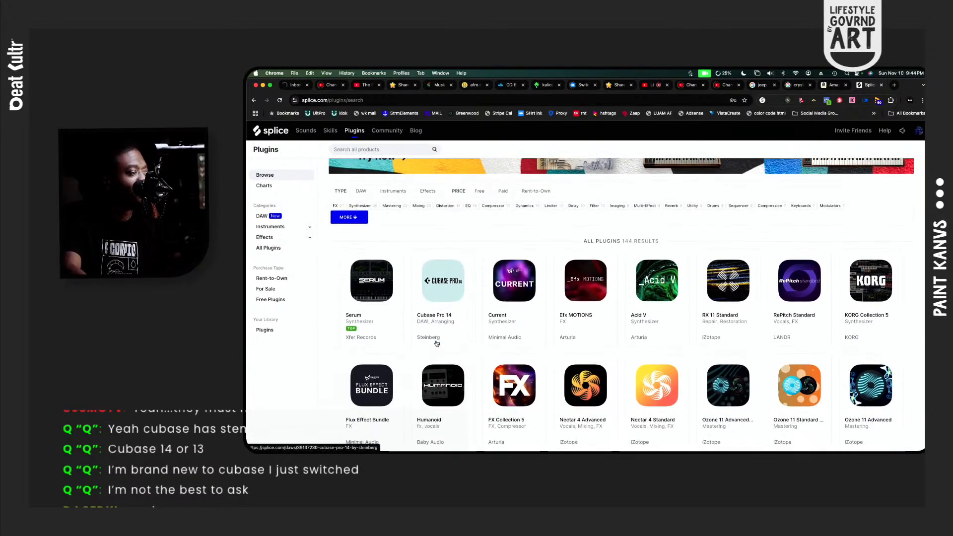
pyautogui.scroll(-10, 441, 299)
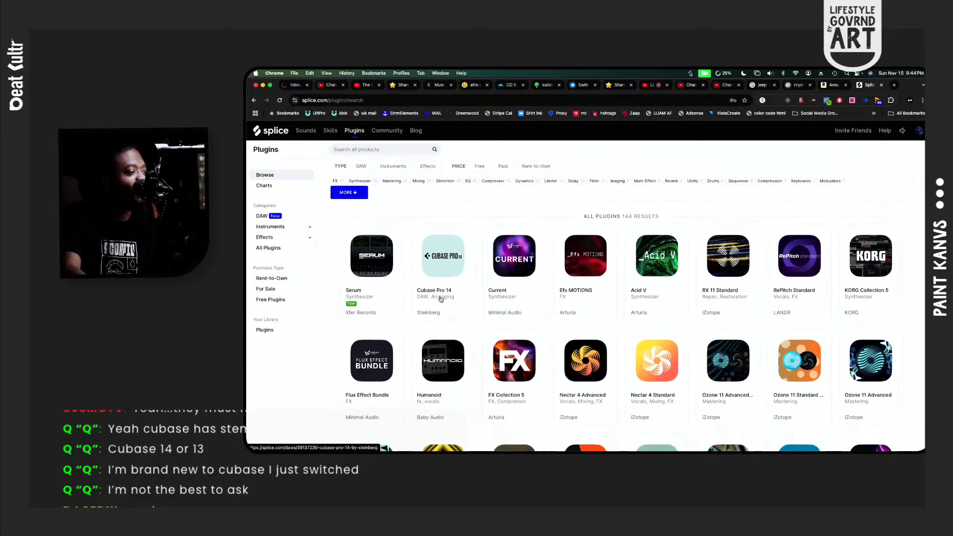
pyautogui.scroll(5, 441, 299)
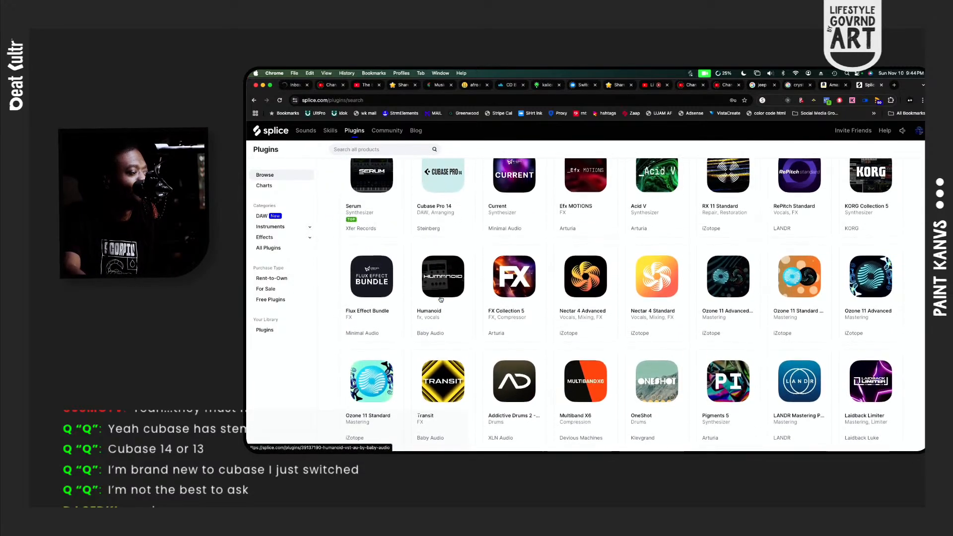
pyautogui.scroll(8, 439, 297)
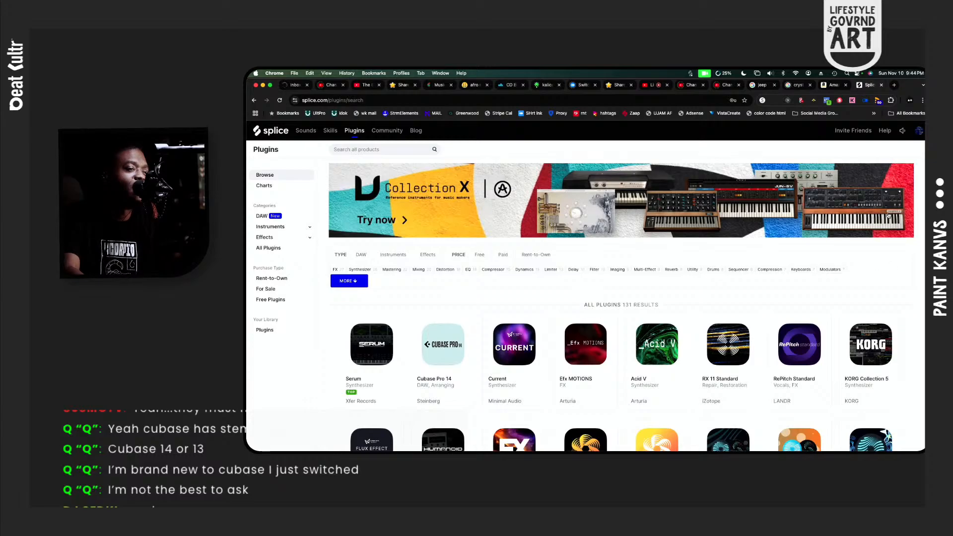
# Step: Check the account options, then open the Sounds section and look through its recommended packs, labels and recent releases
pyautogui.click(919, 132)
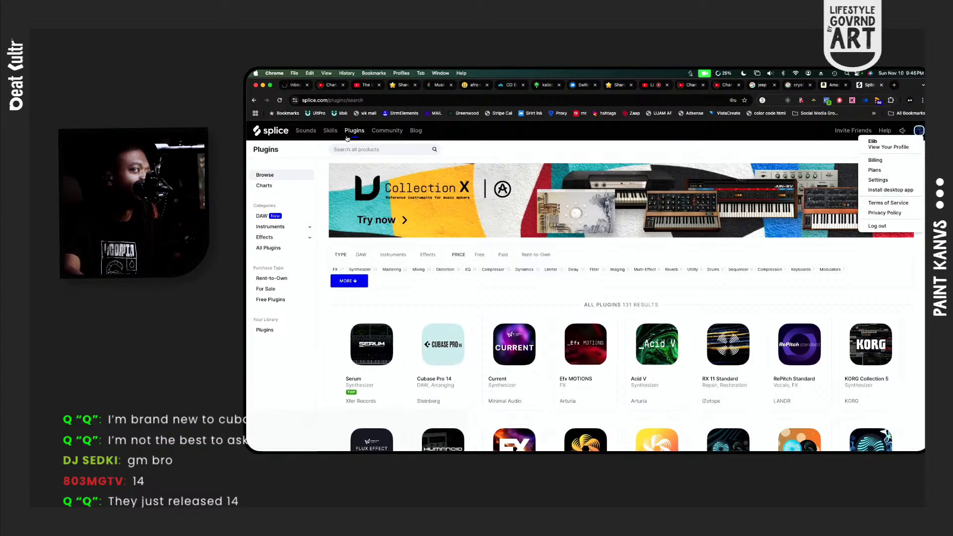
pyautogui.click(306, 131)
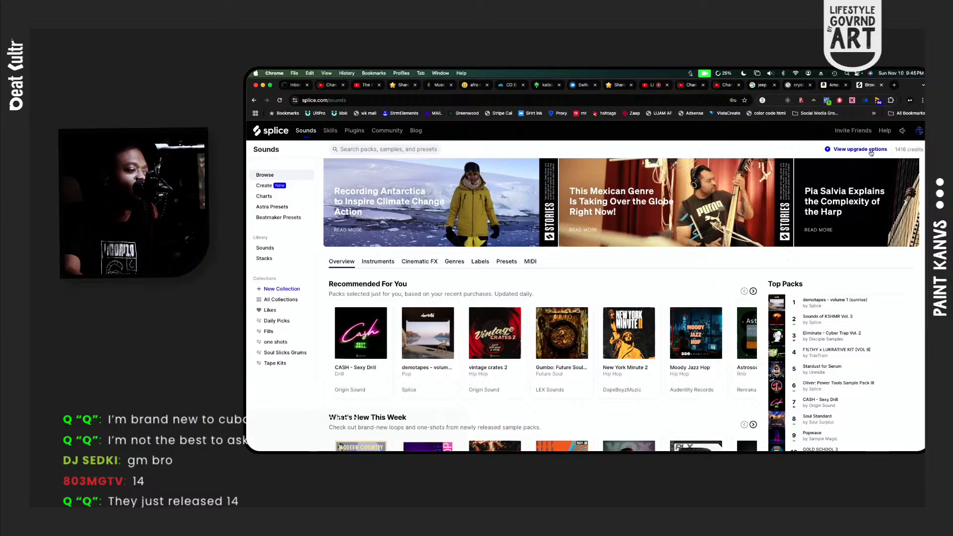
pyautogui.scroll(-1, 614, 236)
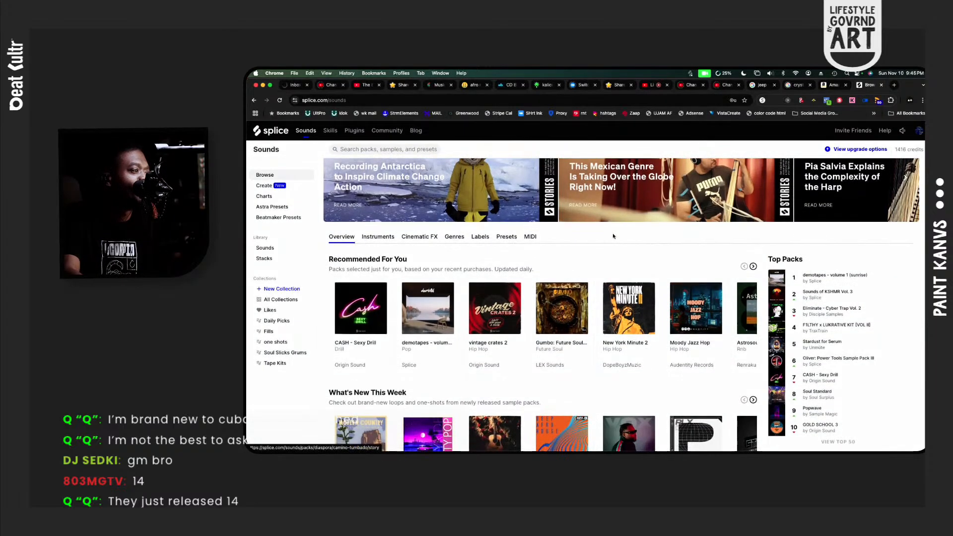
pyautogui.scroll(-15, 615, 236)
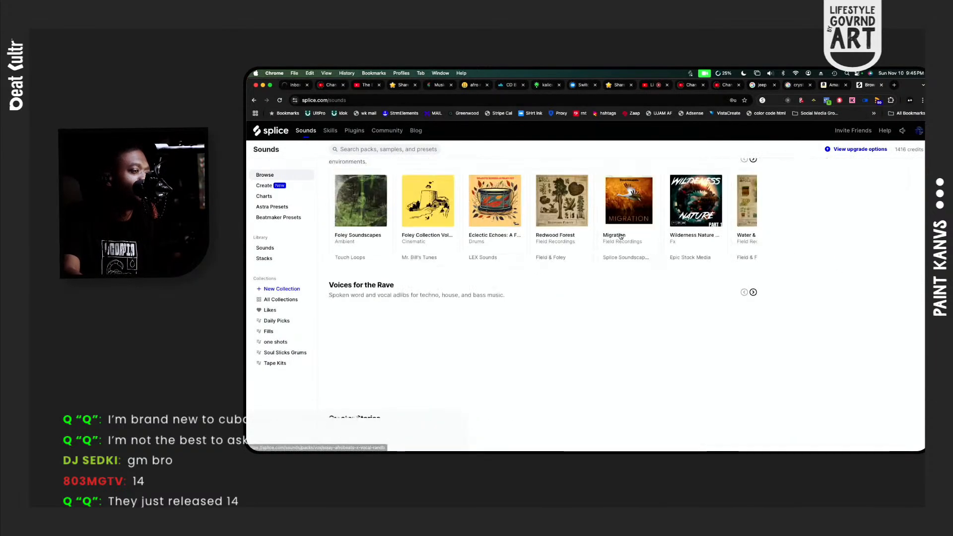
pyautogui.scroll(-5, 621, 236)
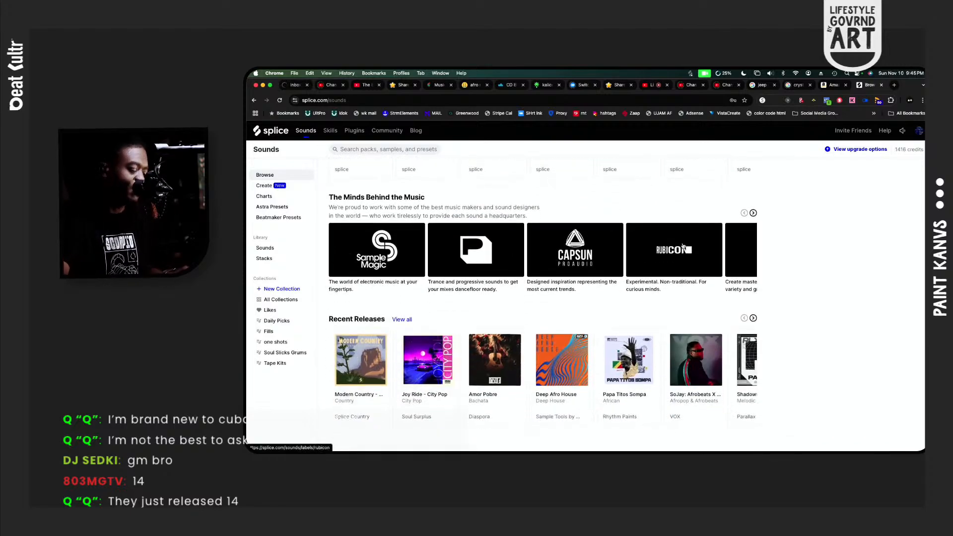
# Step: Switch from the Splice website back to Studio One and view the whole tambourine loop in the arrangement
pyautogui.press('super+Tab')
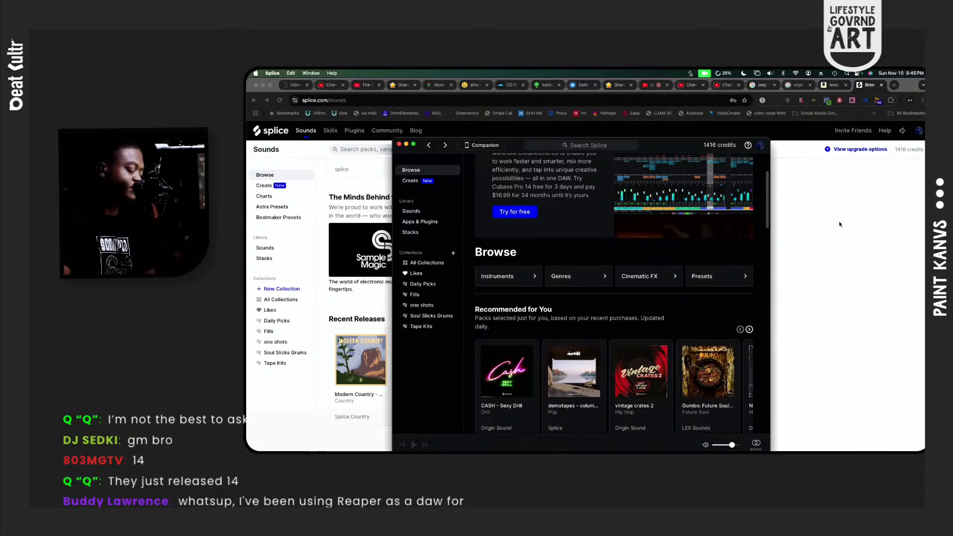
pyautogui.press('super+Tab')
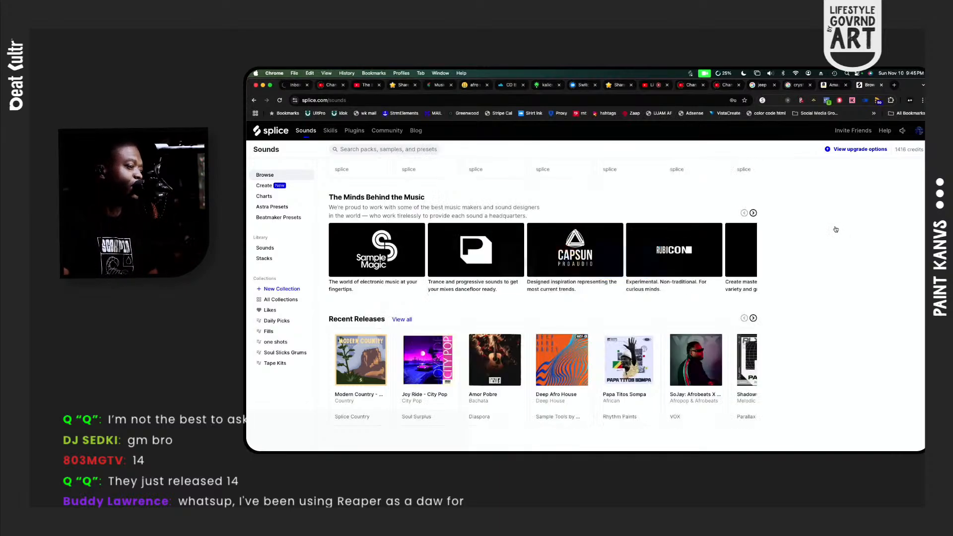
pyautogui.press('super+Tab')
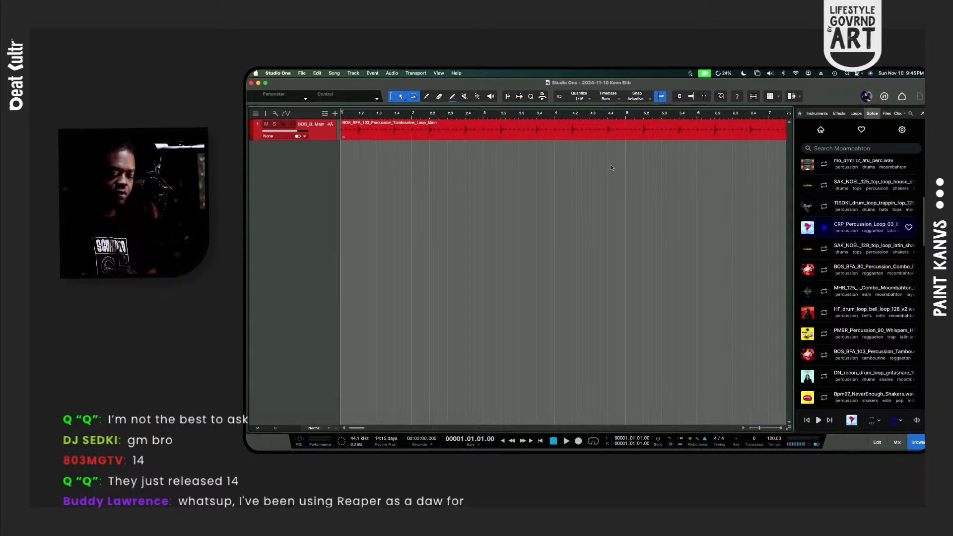
pyautogui.press('w')
pyautogui.press('space')
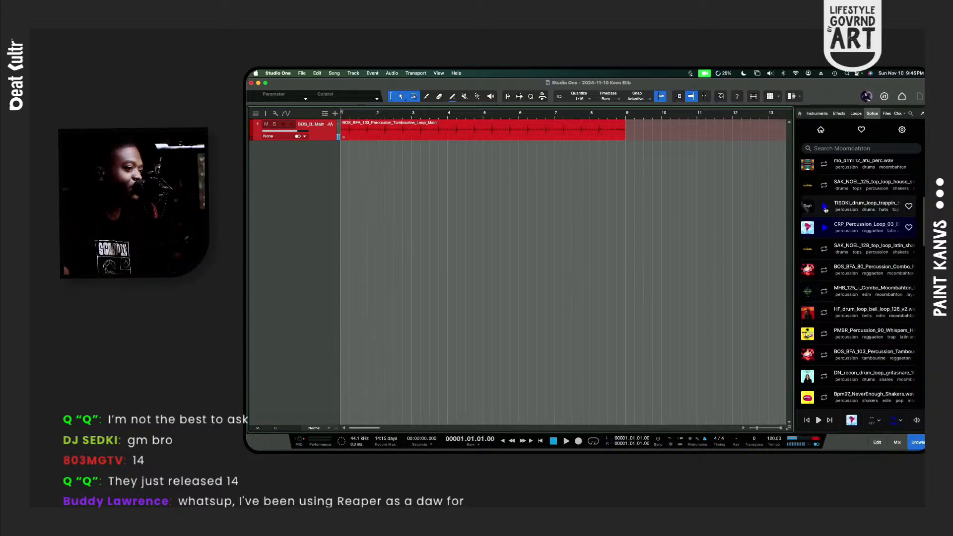
# Step: Audition CRP_Percussion_Loop_03_86 and the SAK_NOEL_128 top loop, and add the CRP loop to a new track at about bar 7
pyautogui.click(824, 229)
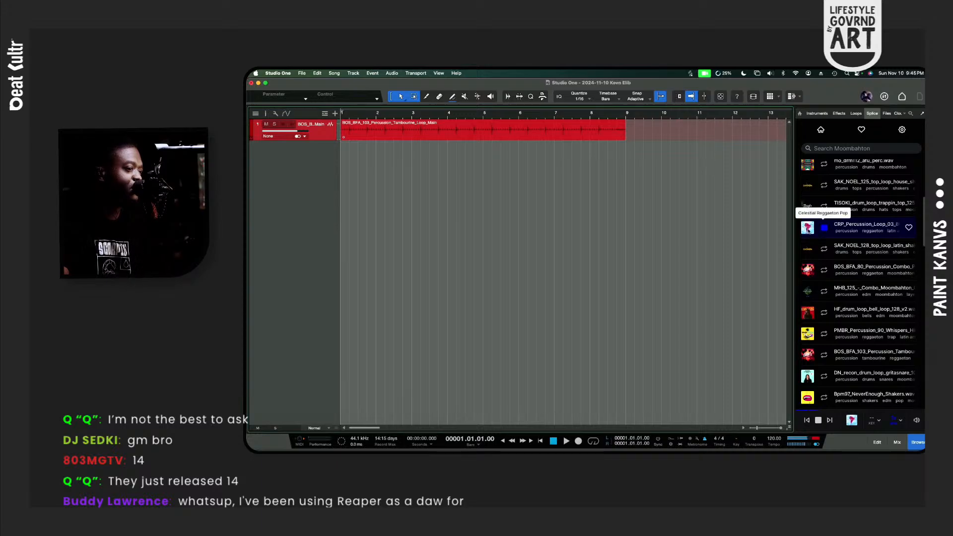
pyautogui.moveTo(618, 214); pyautogui.dragTo(340, 156)
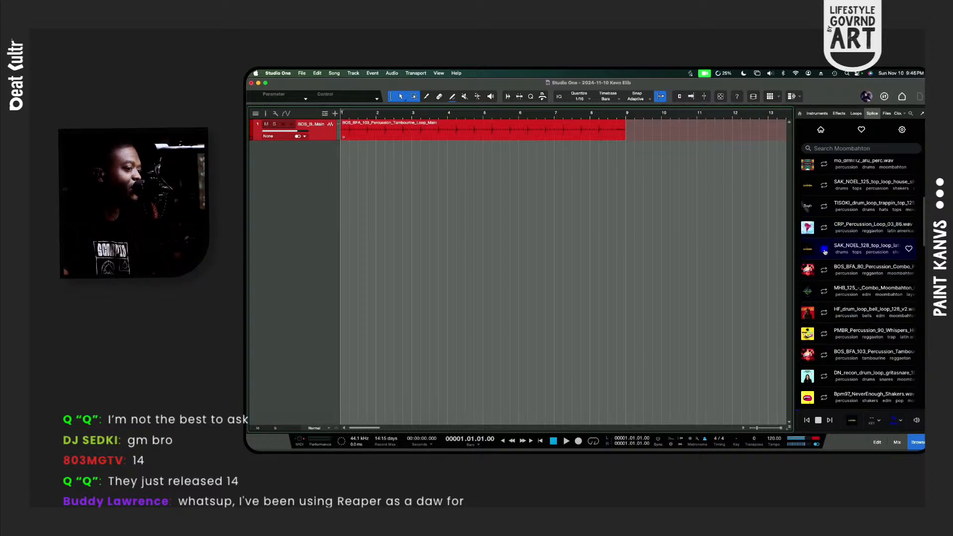
pyautogui.click(822, 229)
pyautogui.moveTo(852, 223); pyautogui.dragTo(566, 227)
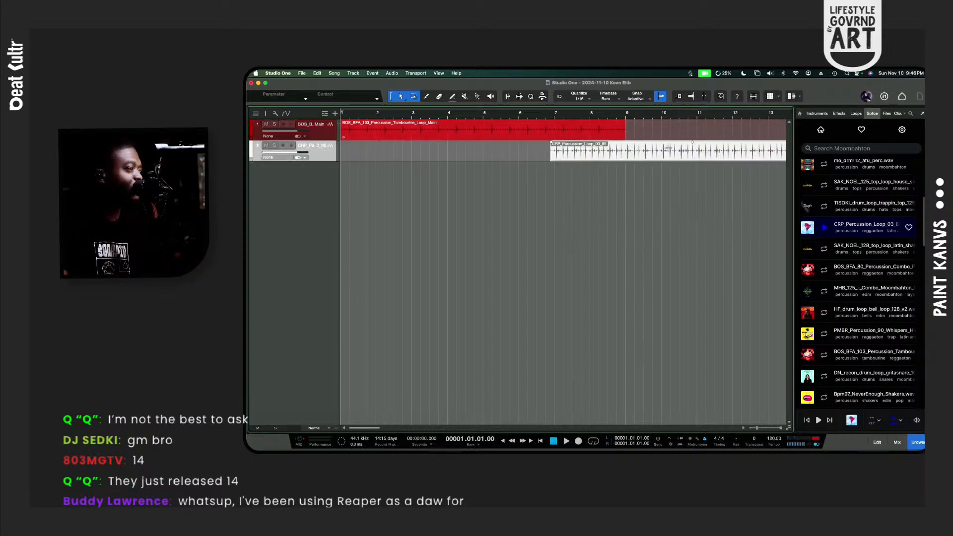
# Step: Move the CRP percussion loop to bar 1, and during playback lower the tambourine track to about -24 dB and the CRP track to about -15 dB
pyautogui.moveTo(674, 161); pyautogui.dragTo(462, 158)
pyautogui.press('space')
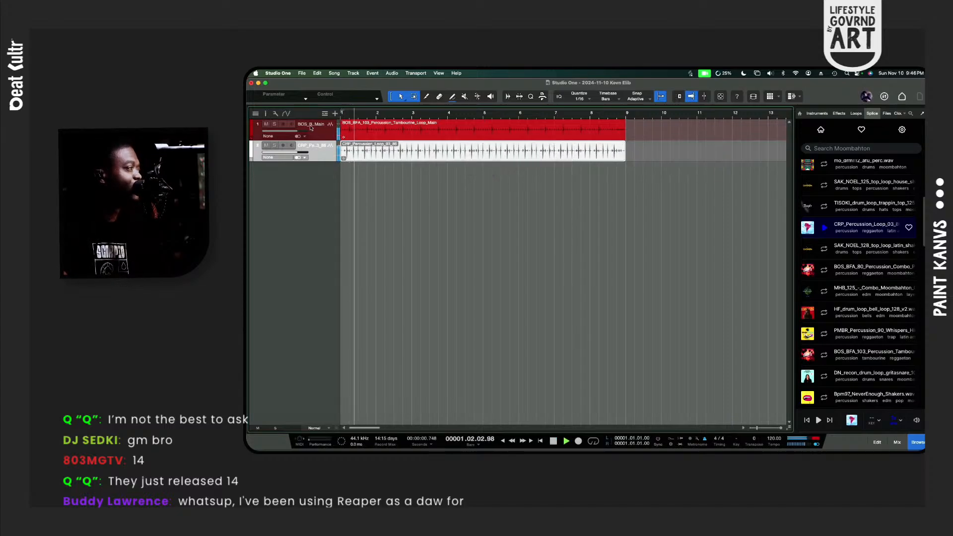
pyautogui.moveTo(273, 139); pyautogui.dragTo(279, 137)
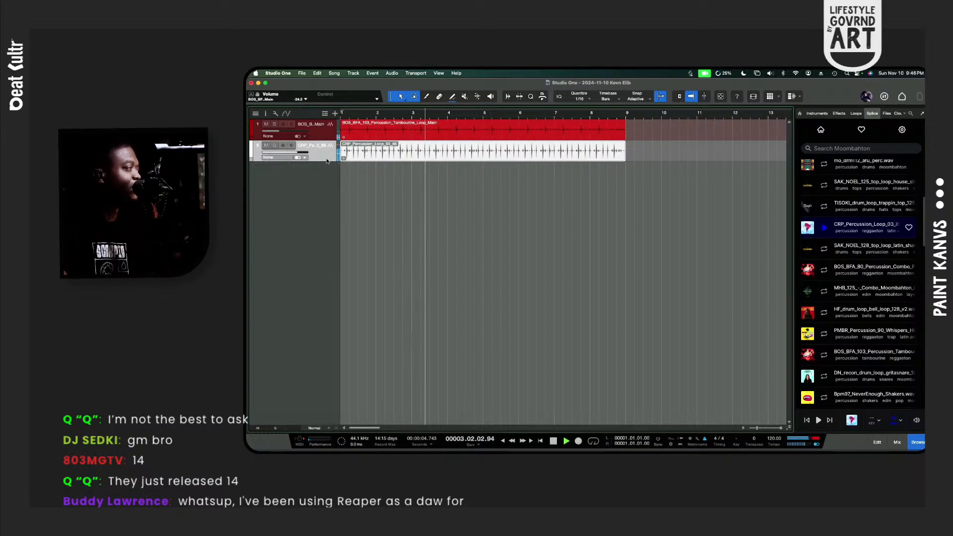
pyautogui.moveTo(294, 152); pyautogui.dragTo(280, 161)
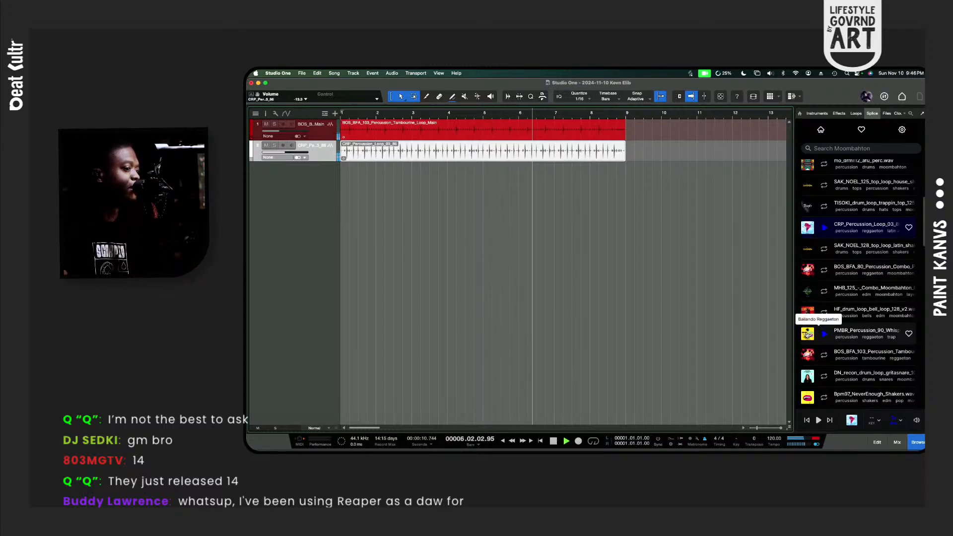
# Step: Audition the Moombahton loops from HF_drum_loop_bell_loop_128_v2 down to Bpm97_NeverEnough_Shakers against the song
pyautogui.click(825, 314)
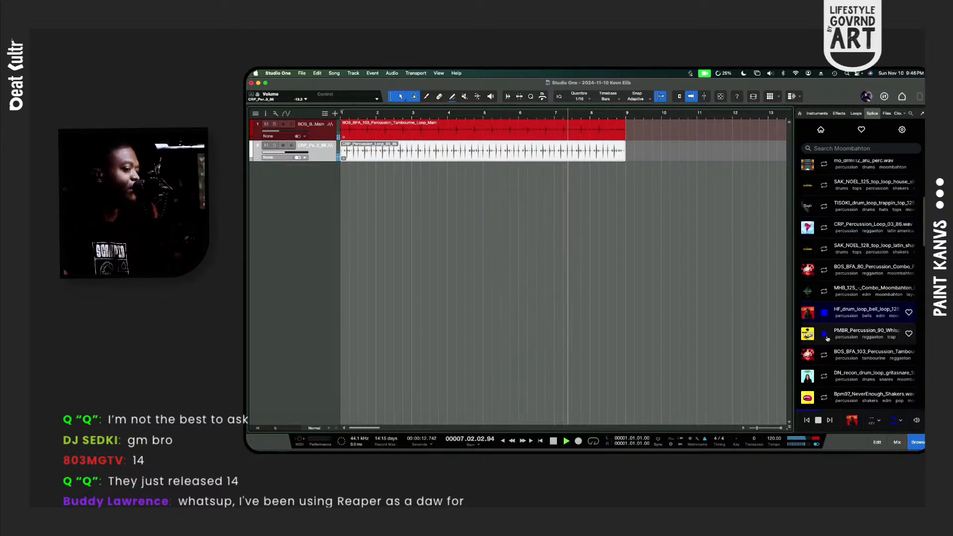
pyautogui.click(825, 335)
pyautogui.click(824, 355)
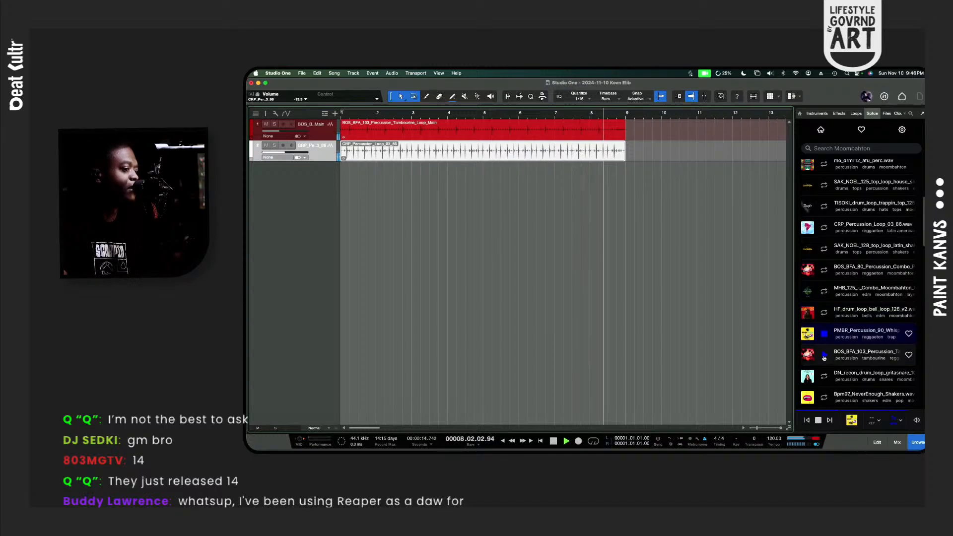
pyautogui.click(824, 376)
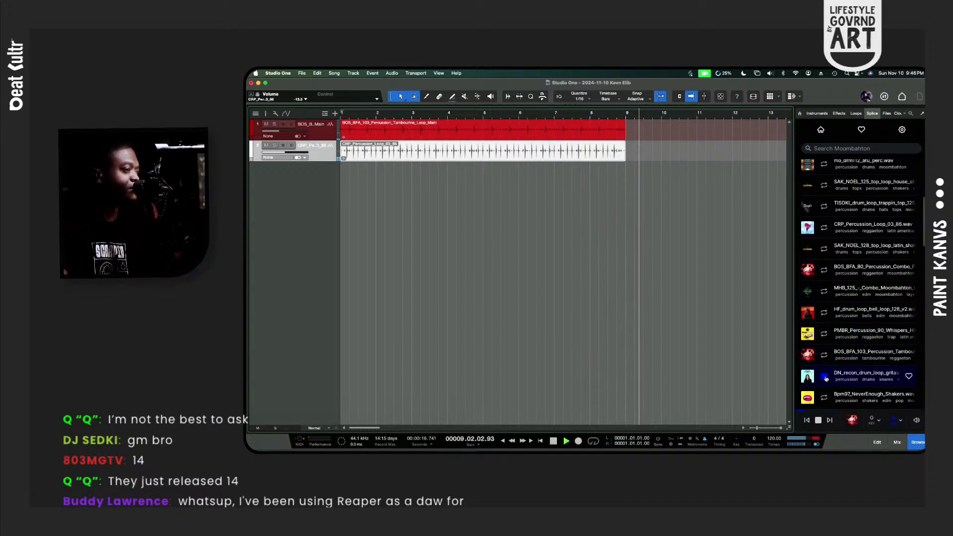
pyautogui.click(824, 394)
pyautogui.scroll(-5, 824, 387)
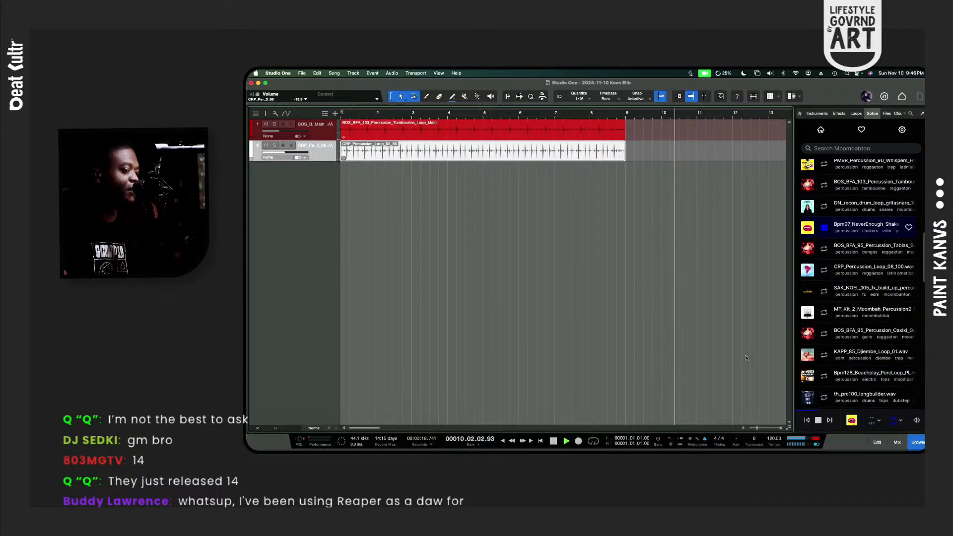
# Step: Restart song playback and loop it over the length of the CRP percussion event, bars 1 to 9
pyautogui.click(499, 257)
pyautogui.press('space')
pyautogui.press('space')
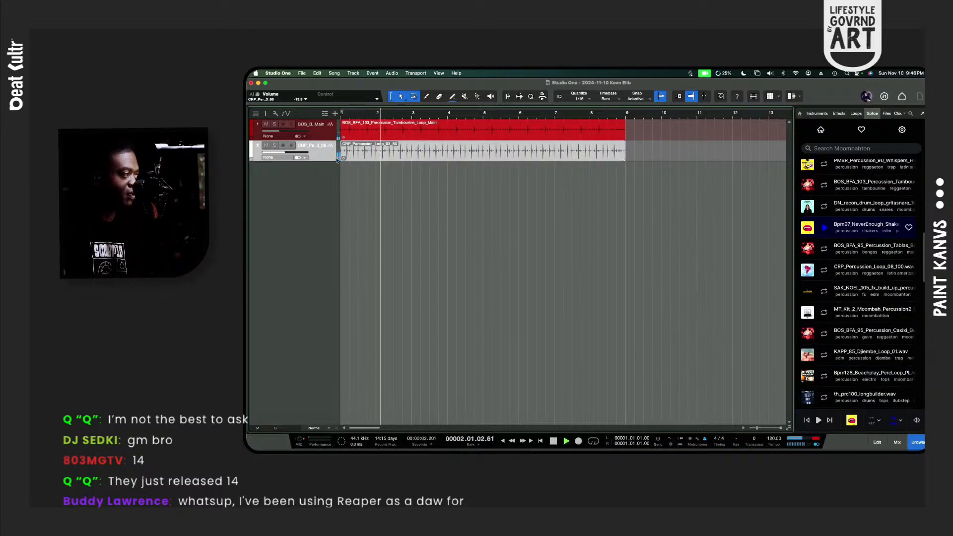
pyautogui.click(421, 156)
pyautogui.press('p')
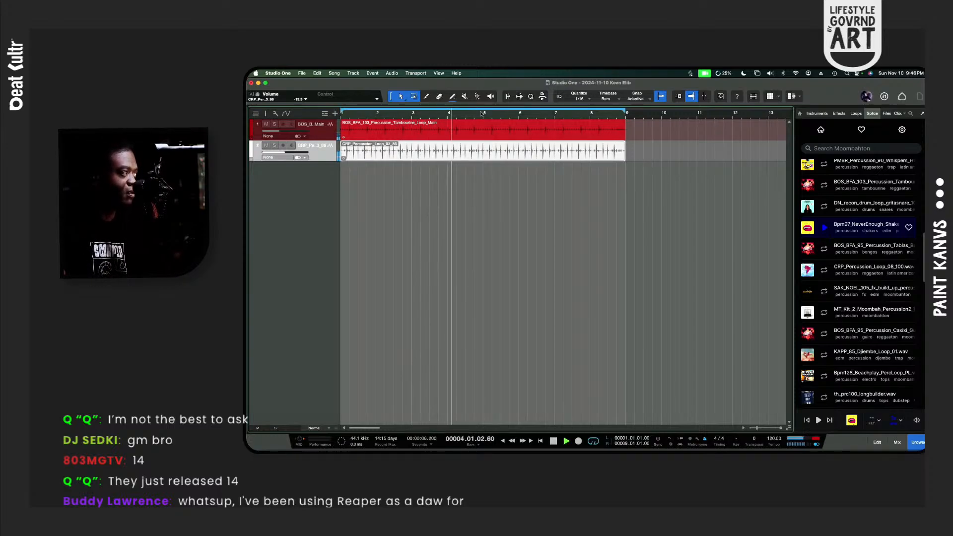
# Step: Show the Arranger track and add an Intro section covering the looped bars 1 to 9
pyautogui.click(325, 114)
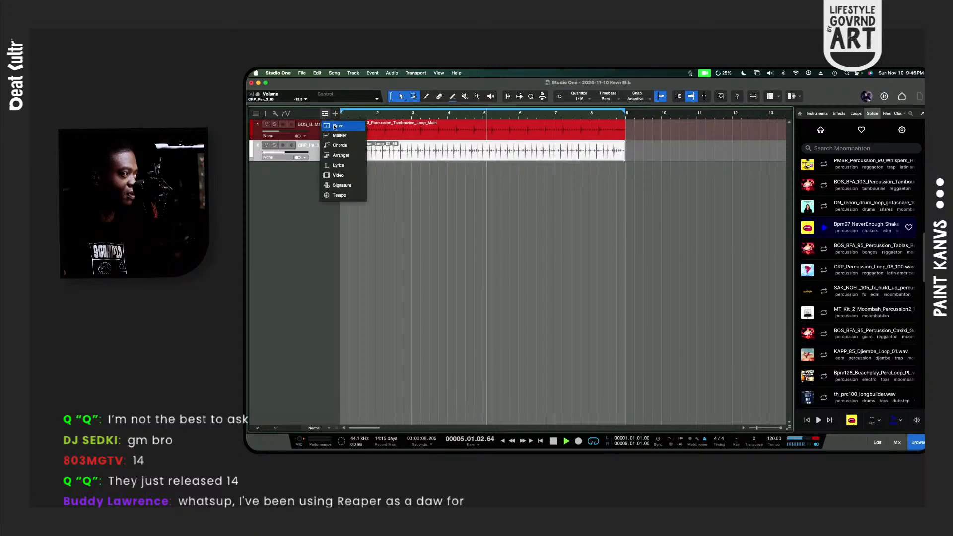
pyautogui.click(341, 155)
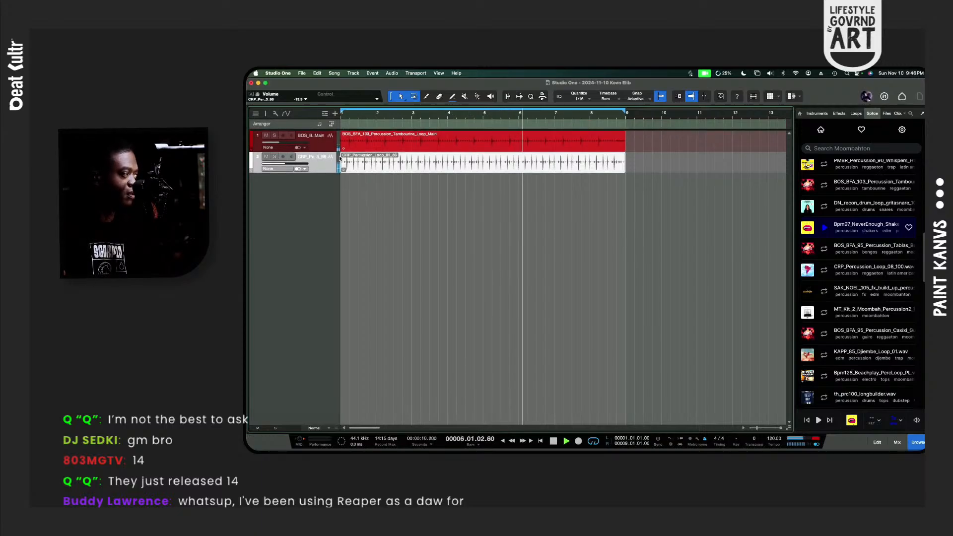
pyautogui.doubleClick(349, 121)
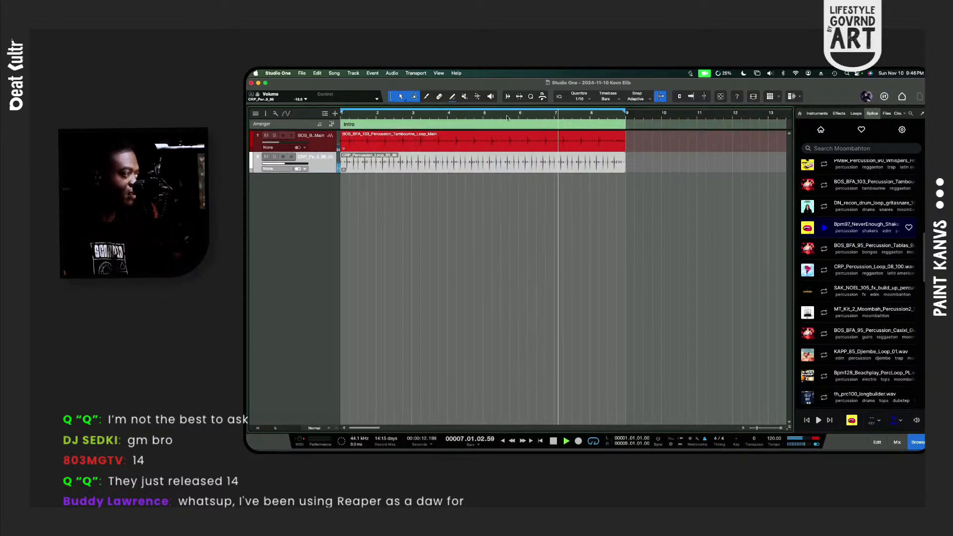
# Step: Audition further percussion loops against the song, including Bpm128_Beachplay, 102_-_Latin_Percussion and CRP_Percussion_Loop_04_94
pyautogui.click(824, 376)
pyautogui.scroll(-1, 826, 380)
pyautogui.scroll(-1, 826, 379)
pyautogui.click(825, 378)
pyautogui.scroll(-1, 825, 379)
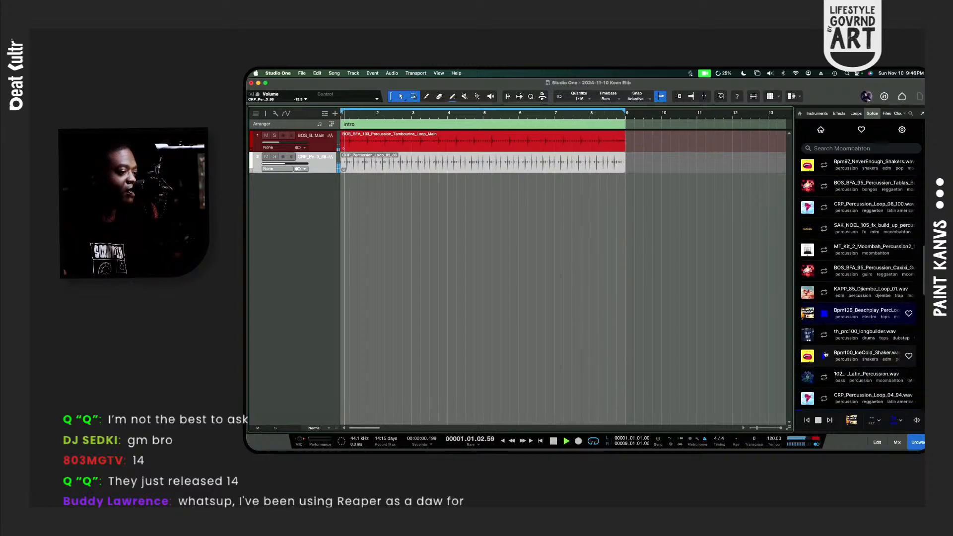
pyautogui.click(826, 377)
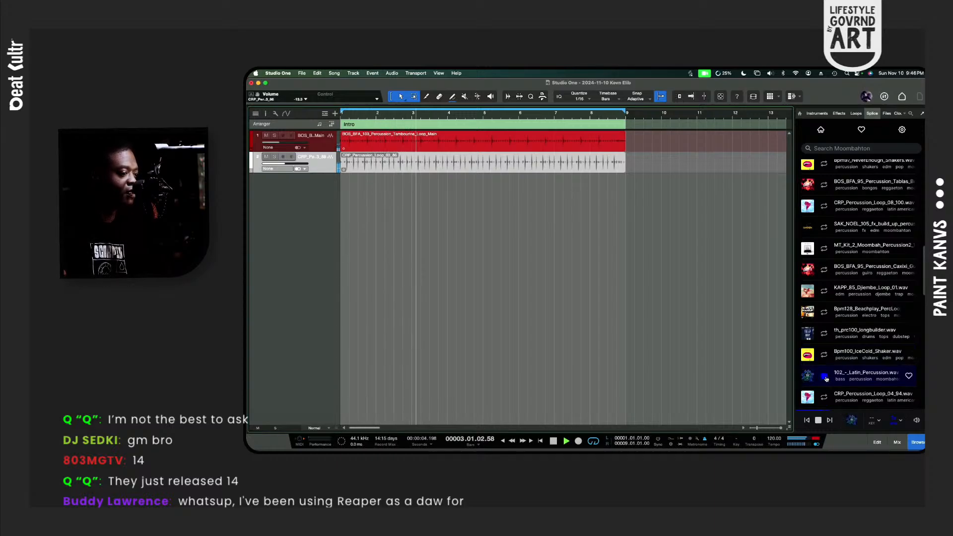
pyautogui.click(825, 399)
# Step: Audition the DN_matias and DN_randizzle drum loops, ap_ens125_smooth_3, the BOS_BFA_95 combo loop and ap_ind125_bongo_10
pyautogui.scroll(-4, 824, 347)
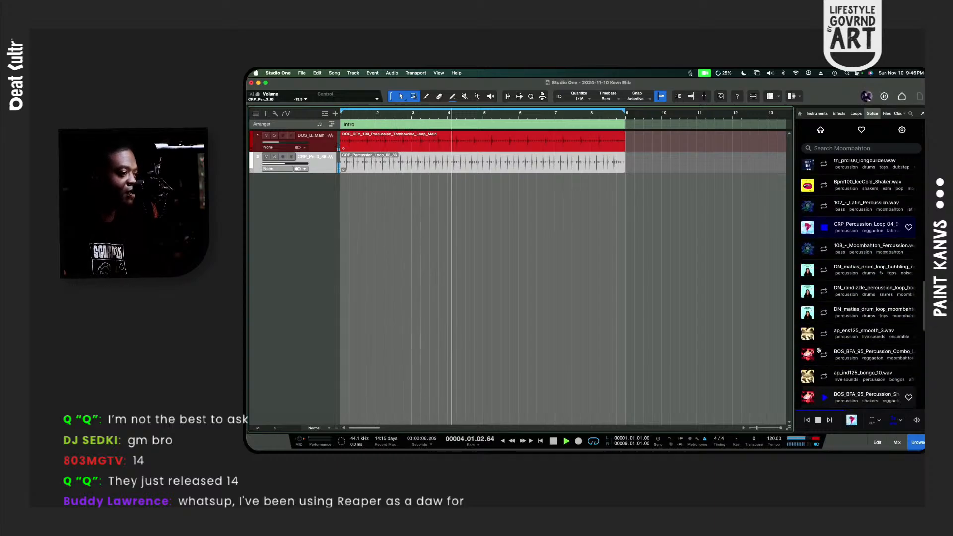
pyautogui.click(823, 271)
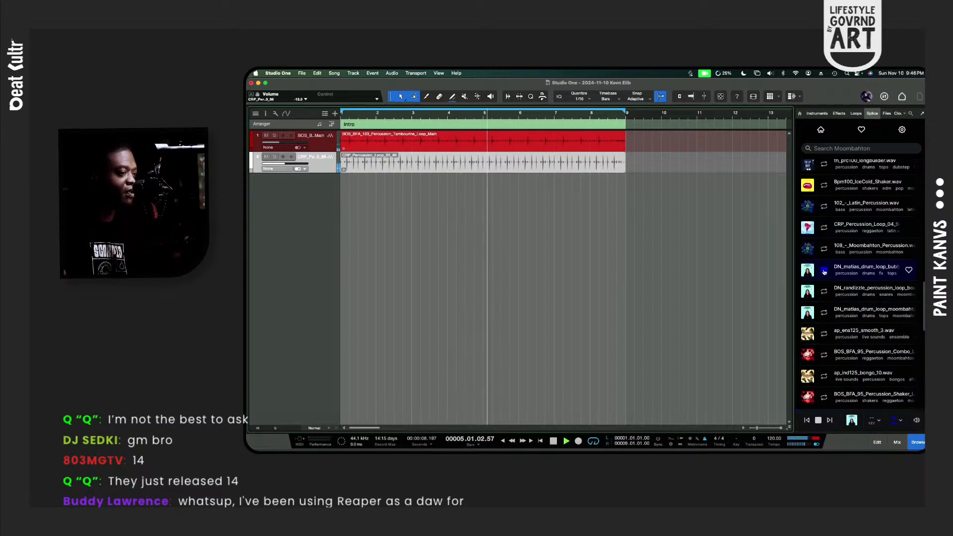
pyautogui.click(824, 312)
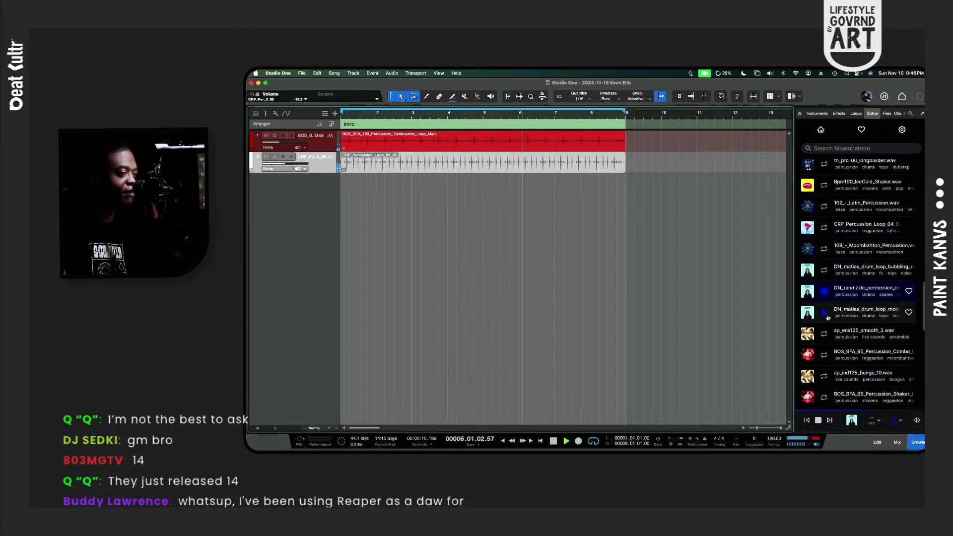
pyautogui.click(824, 334)
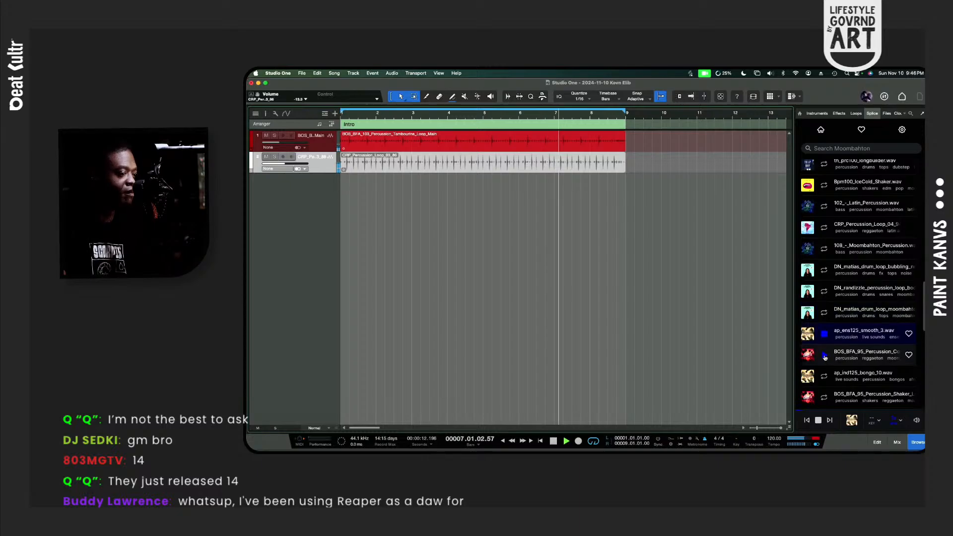
pyautogui.click(824, 356)
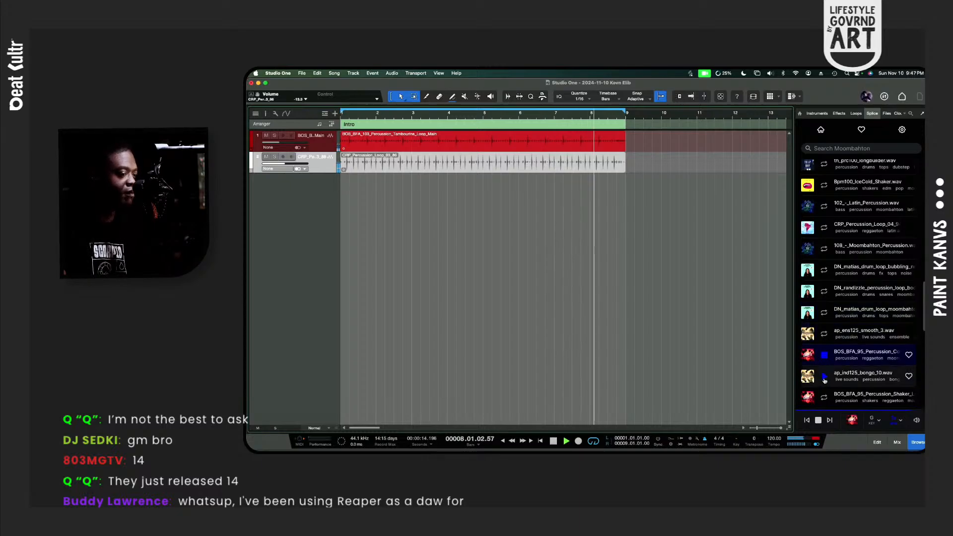
pyautogui.click(825, 380)
# Step: Audition the next BOS_BFA_95 and BOS_BFA_80 combo loops, MT_Kit_6_Percussions1_110 and the ETC industrial drum loop
pyautogui.scroll(-3, 825, 378)
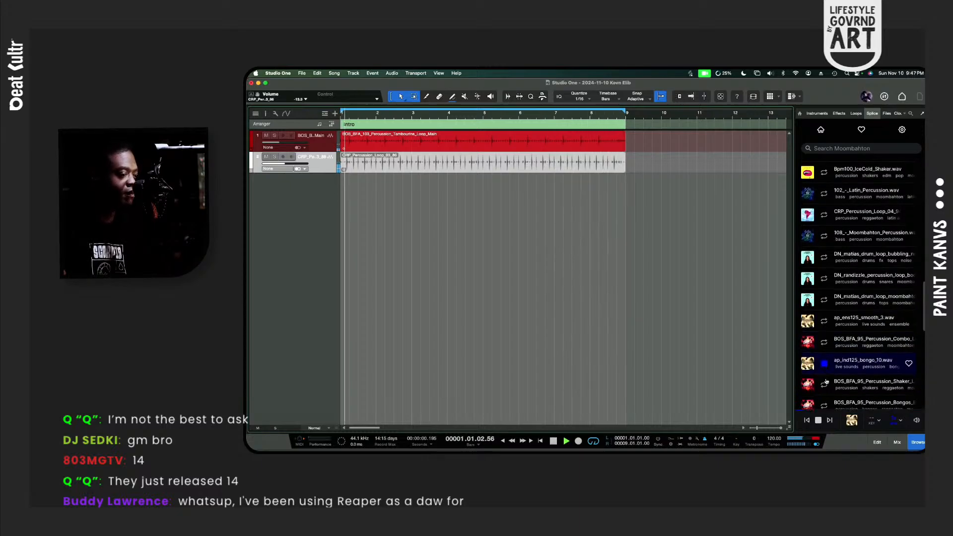
pyautogui.click(825, 377)
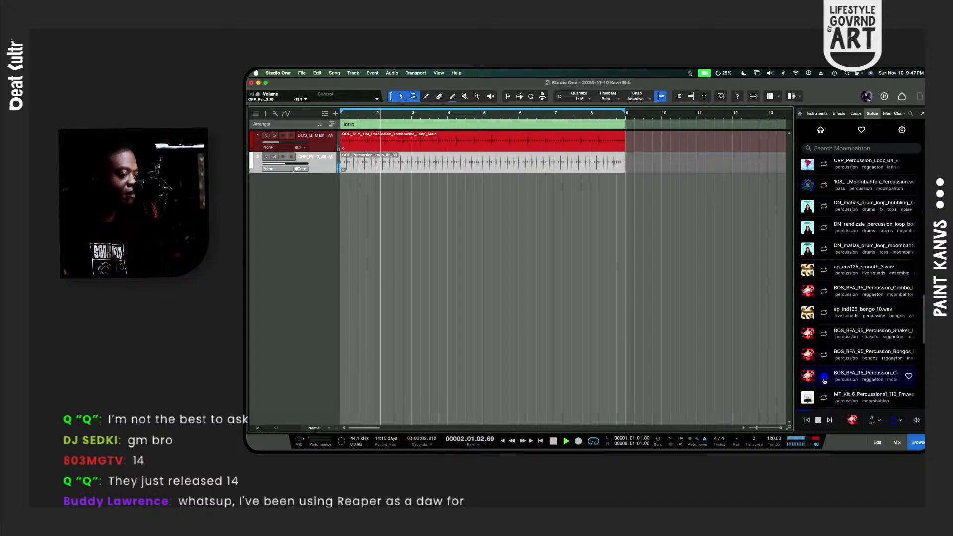
pyautogui.scroll(-2, 825, 378)
pyautogui.click(825, 380)
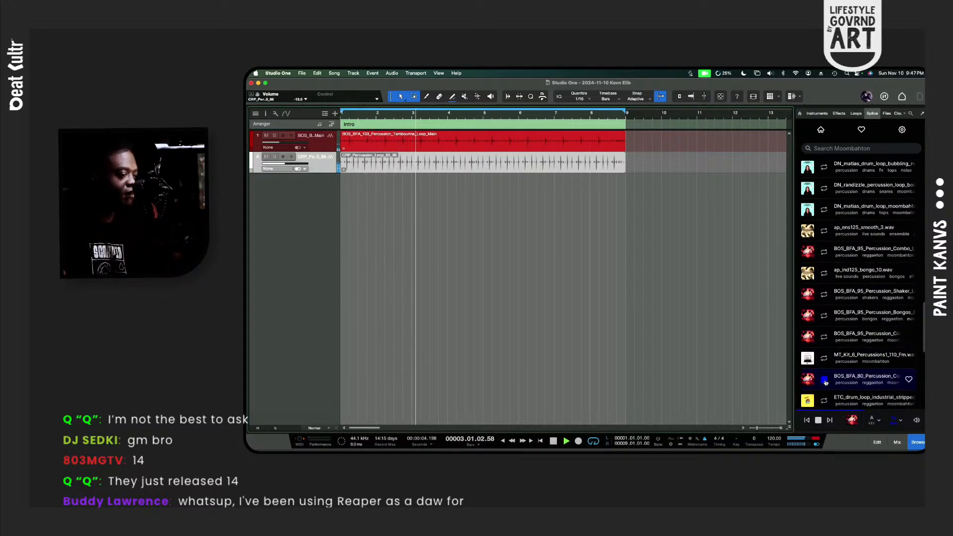
pyautogui.scroll(-1, 824, 377)
pyautogui.click(824, 348)
pyautogui.scroll(-1, 825, 355)
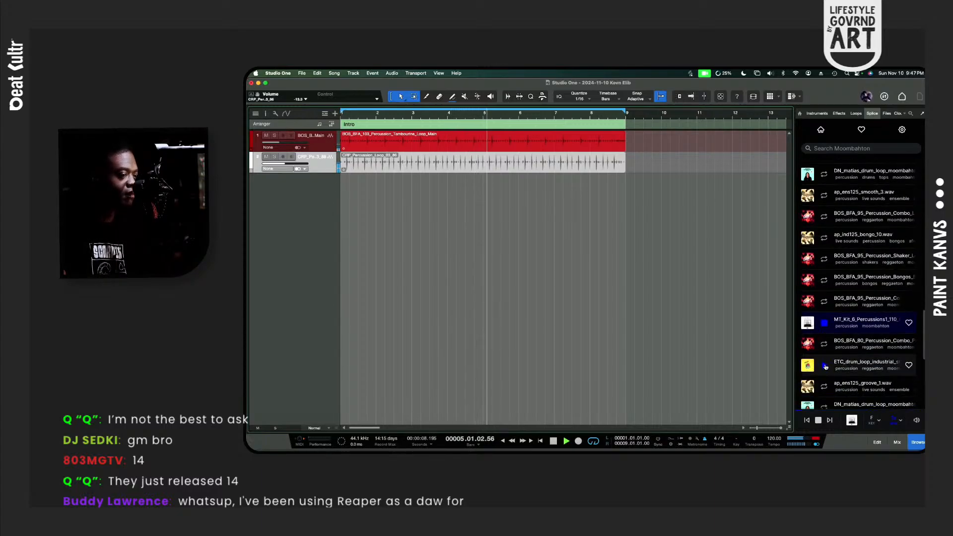
pyautogui.click(824, 366)
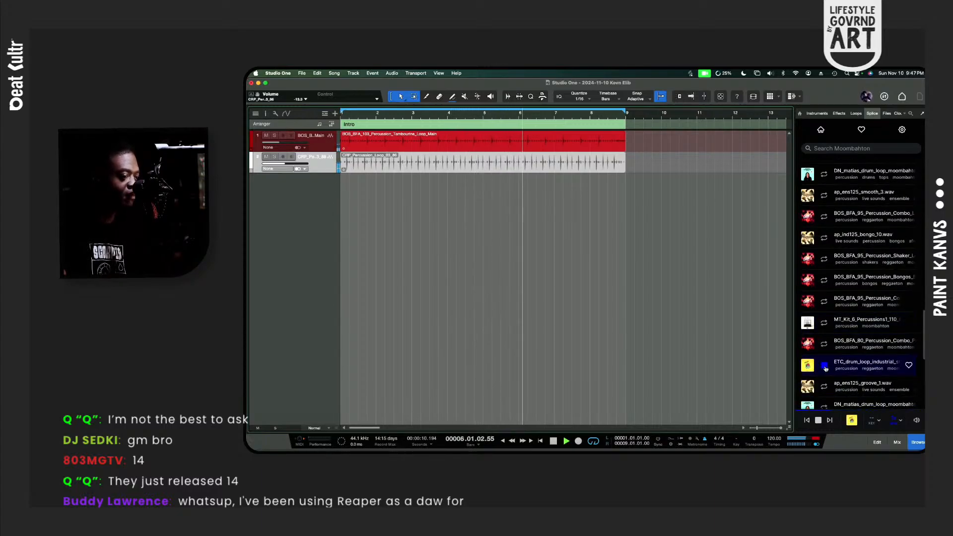
# Step: Audition the rest of the first results page: MHB_120 combo, BOS_BFA_95 plastic, KAPP_80_Djembe_Loop, FL_PVM_Kit03_93 and CRP_Percussion_Loop_09_88
pyautogui.scroll(-5, 826, 370)
pyautogui.click(824, 370)
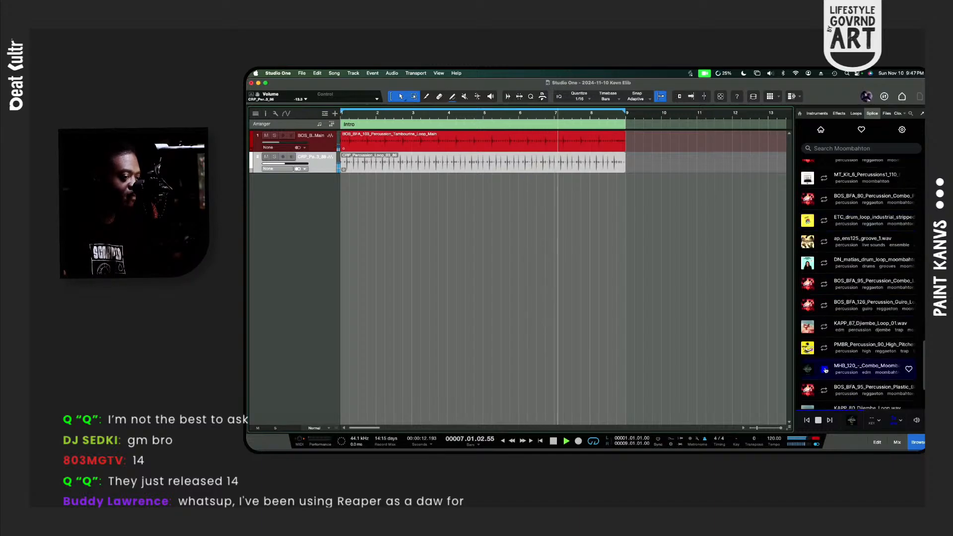
pyautogui.scroll(-3, 823, 367)
pyautogui.click(823, 325)
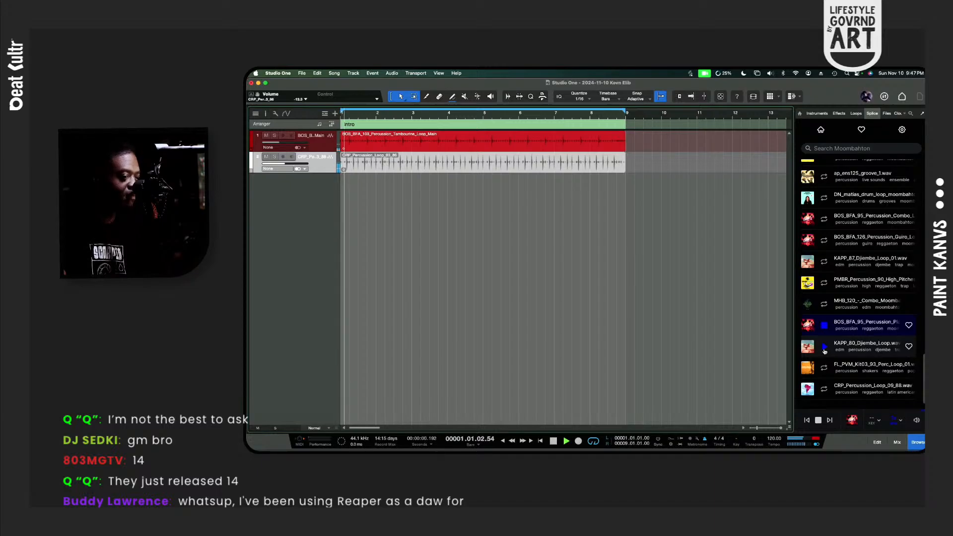
pyautogui.click(824, 350)
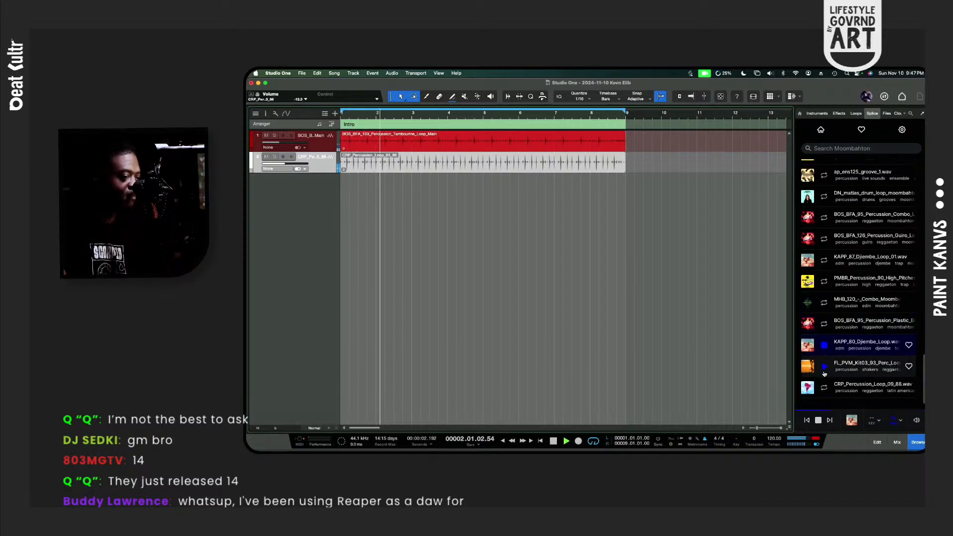
pyautogui.click(824, 367)
pyautogui.scroll(-1, 828, 377)
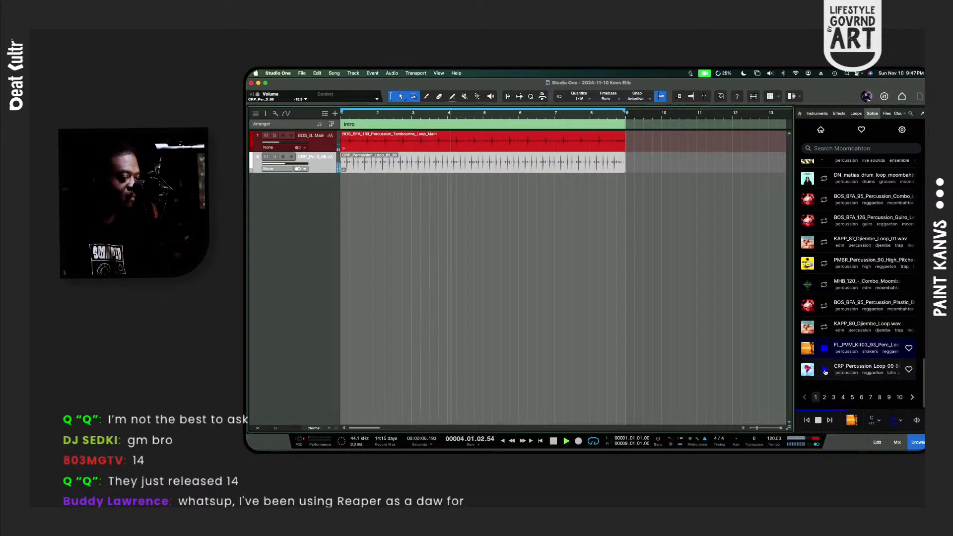
pyautogui.click(824, 371)
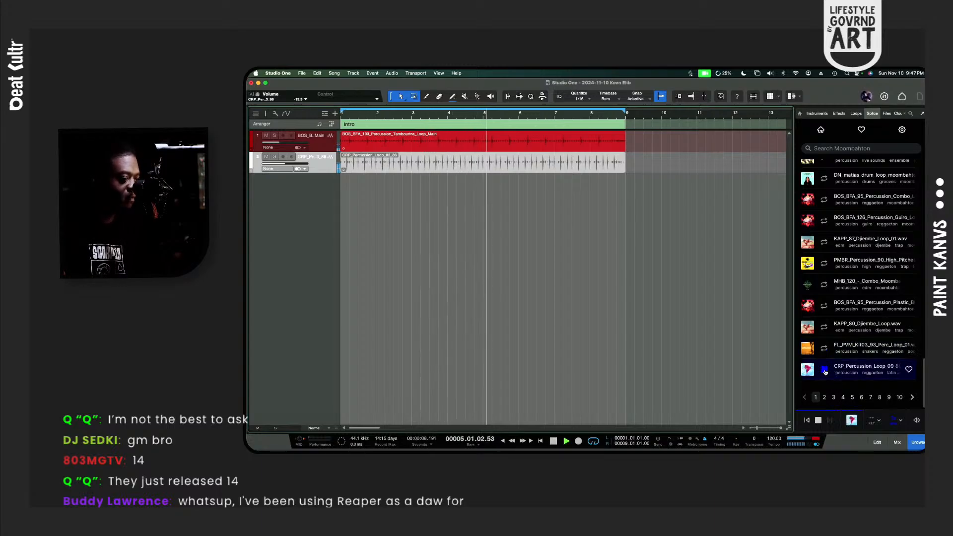
# Step: Open the second results page and audition PMBR_Cabasa_90_08, Bpm140_KikOut_PercLoop, the DN_jonkwest loop, ap_ens125_smoke_stp and the MHB_120 combo
pyautogui.click(912, 398)
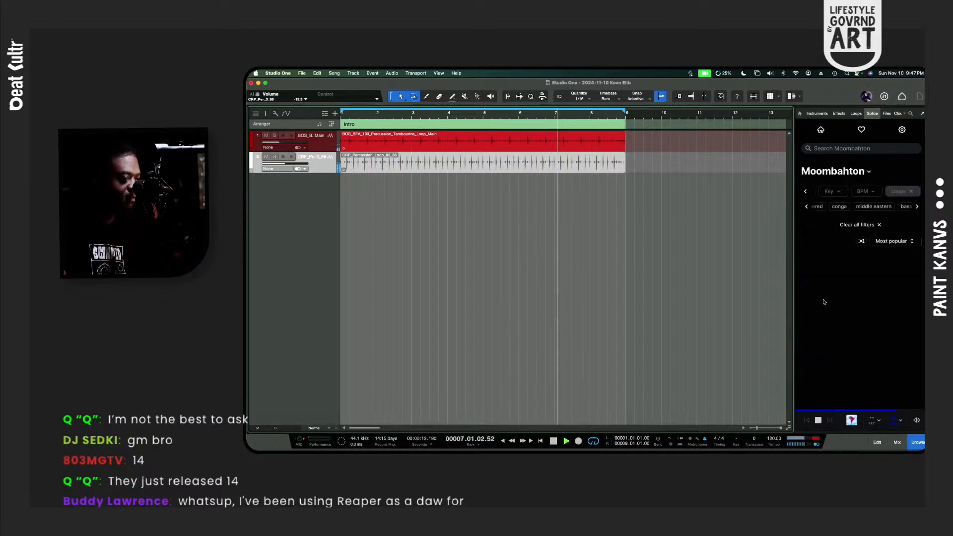
pyautogui.click(825, 277)
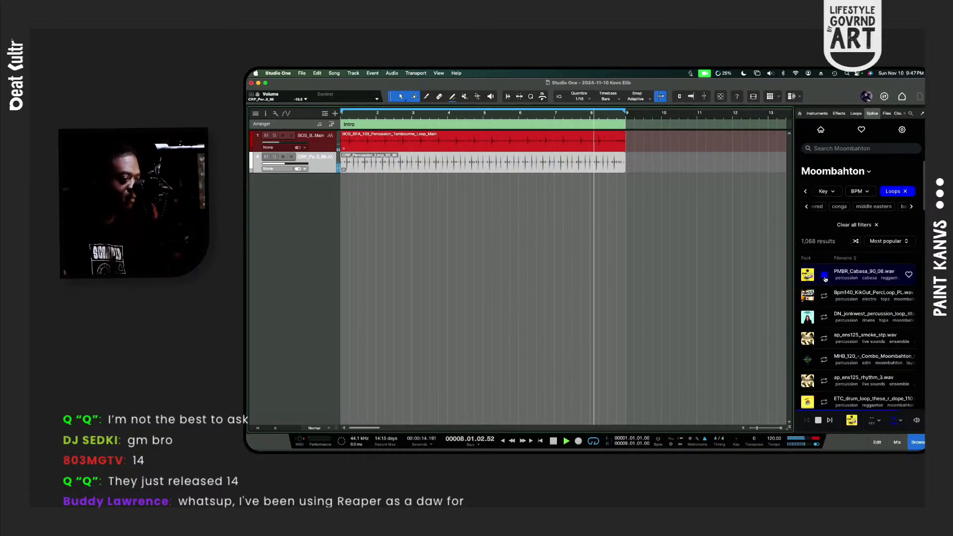
pyautogui.click(824, 296)
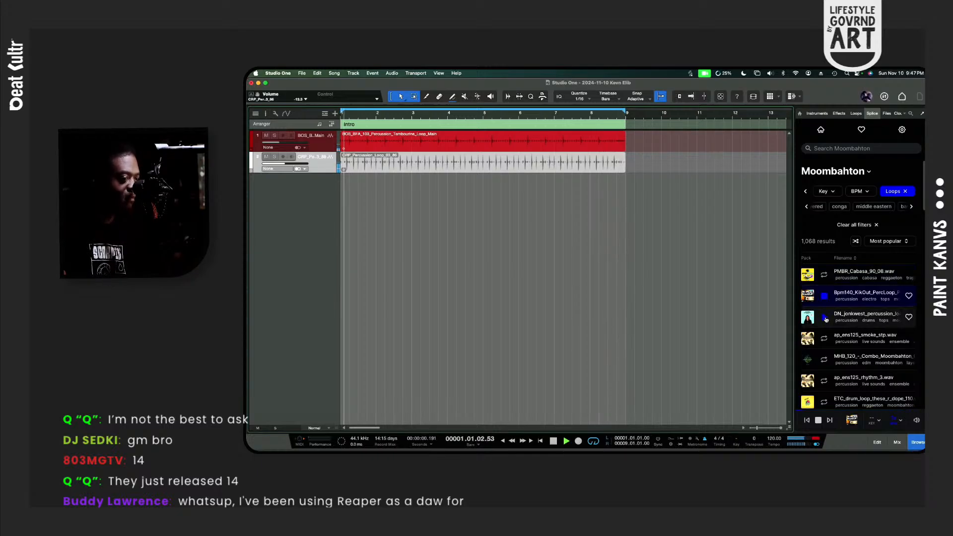
pyautogui.click(824, 318)
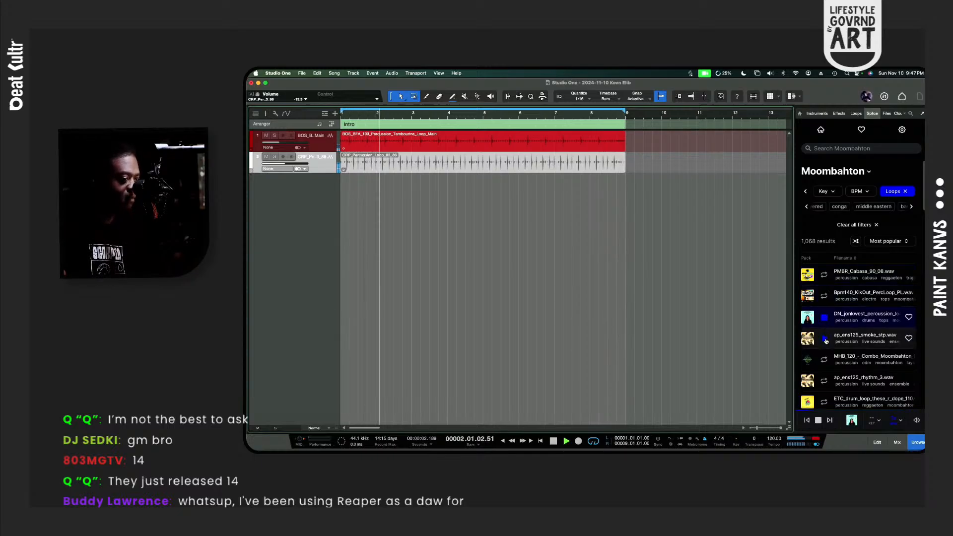
pyautogui.click(824, 359)
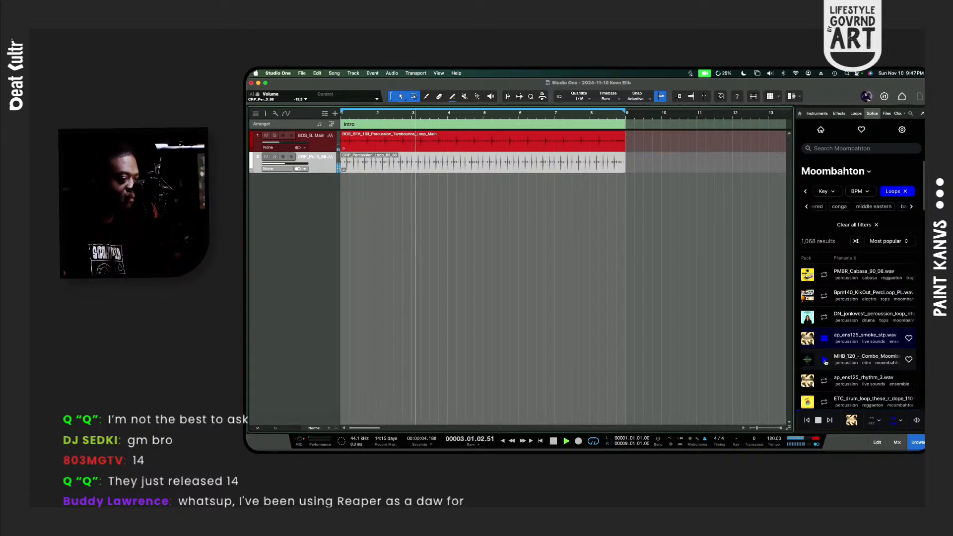
# Step: Audition ETC_drum_loop_these_r_dope_110, the KSHMR_100 drum loop and ap_ind125_conga_11 against the song
pyautogui.scroll(-2, 826, 362)
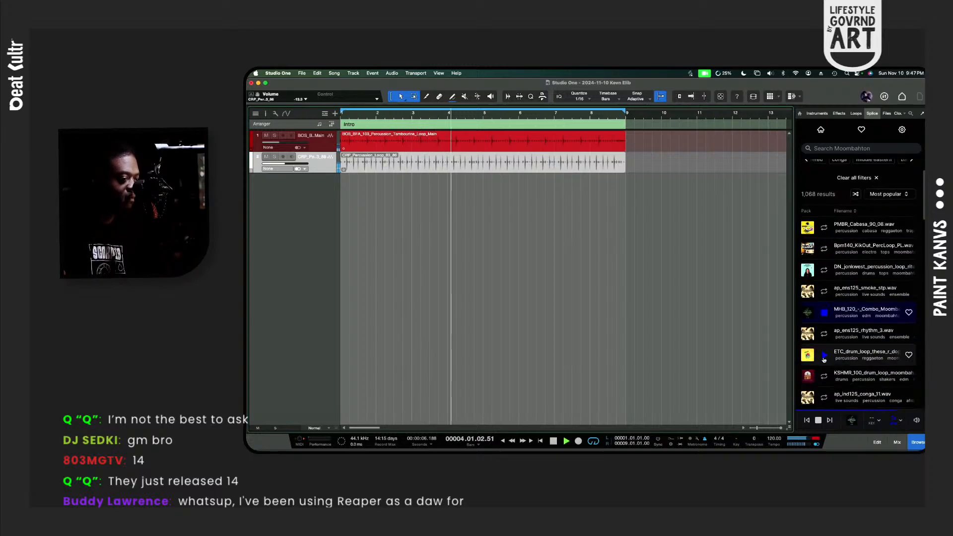
pyautogui.click(824, 356)
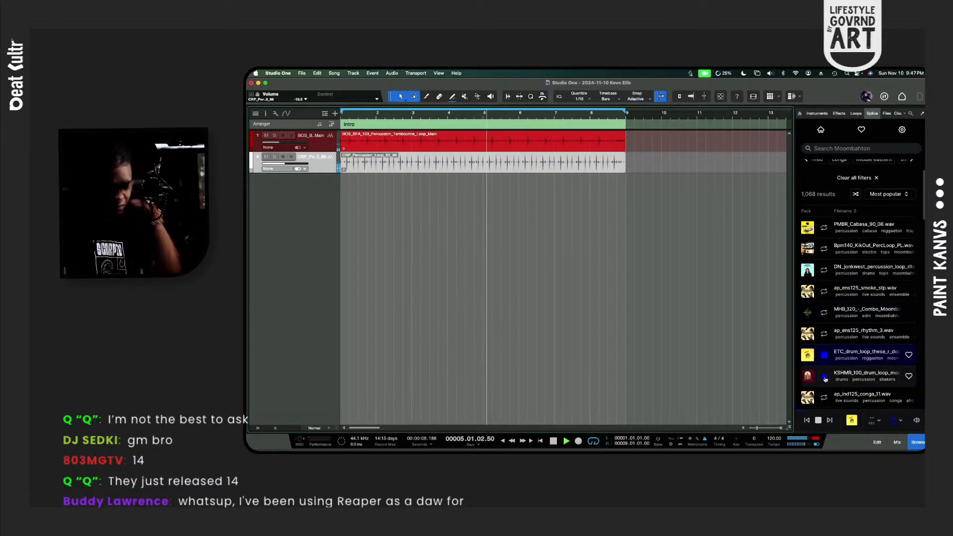
pyautogui.click(824, 379)
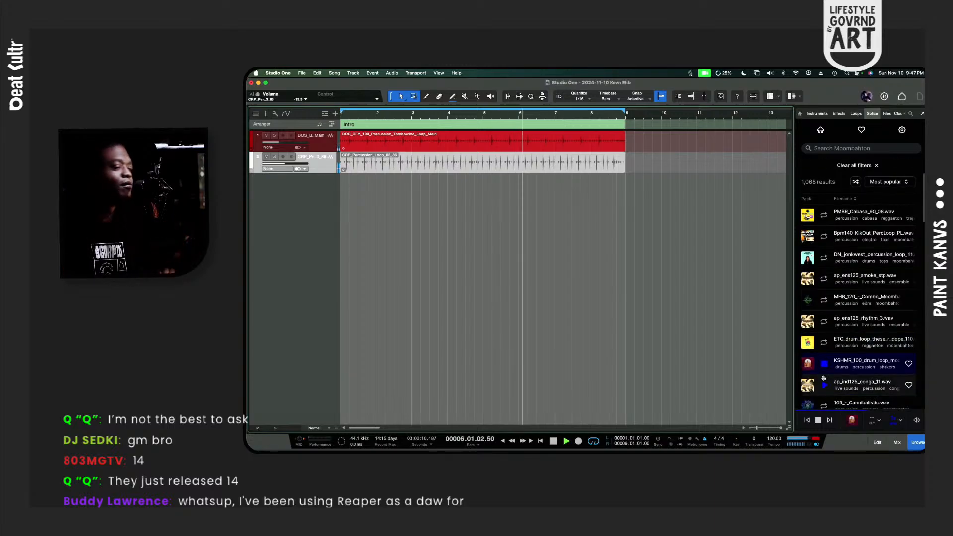
pyautogui.scroll(-1, 823, 378)
pyautogui.scroll(-2, 824, 378)
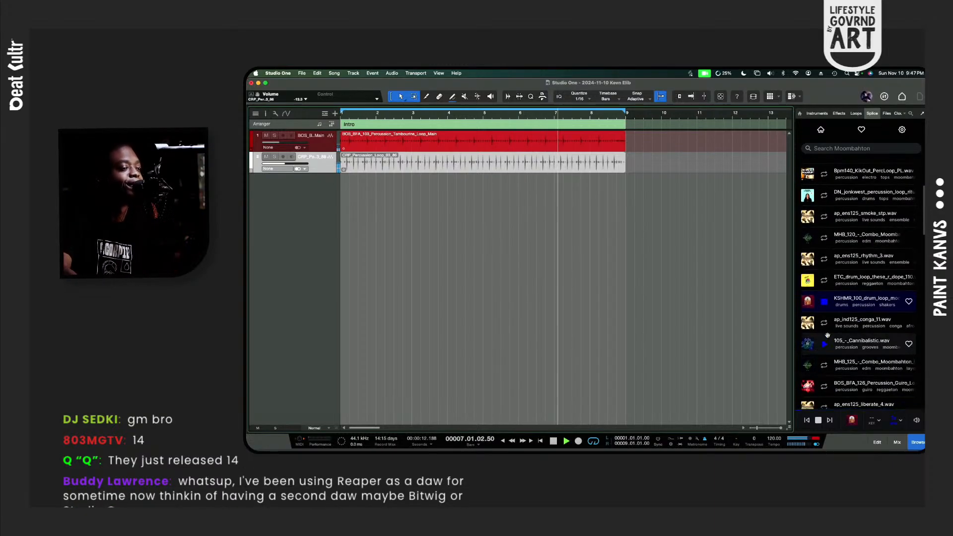
pyautogui.click(824, 323)
pyautogui.scroll(-1, 826, 337)
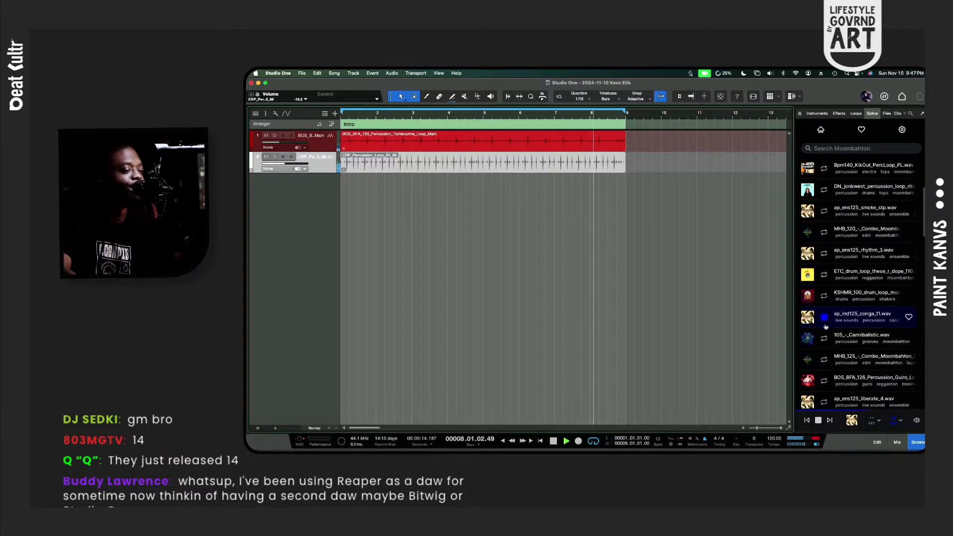
# Step: Audition 105_-_Cannibalistic, the BOS_BFA_126 guiro loop and Bpm132_Sun_PercLoop_PL
pyautogui.click(824, 340)
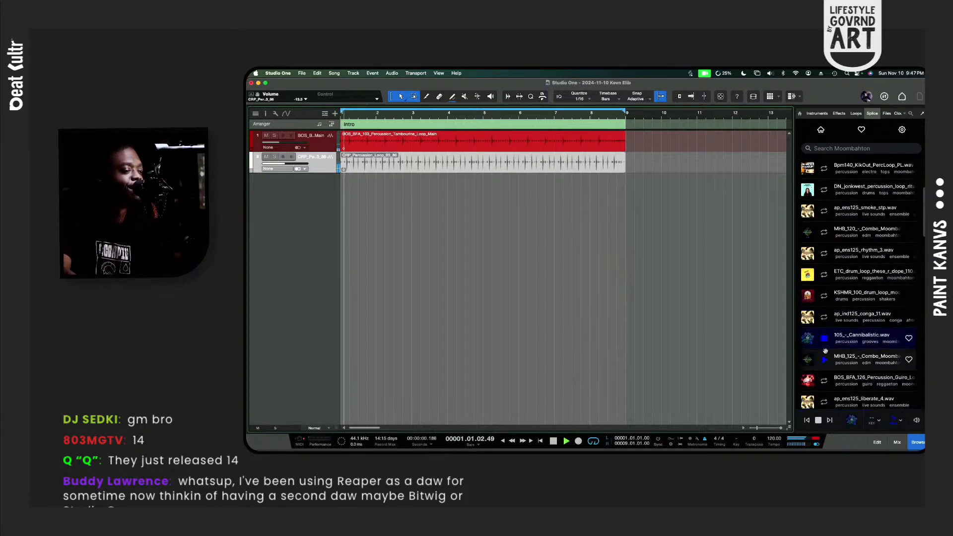
pyautogui.scroll(-1, 825, 356)
pyautogui.click(824, 355)
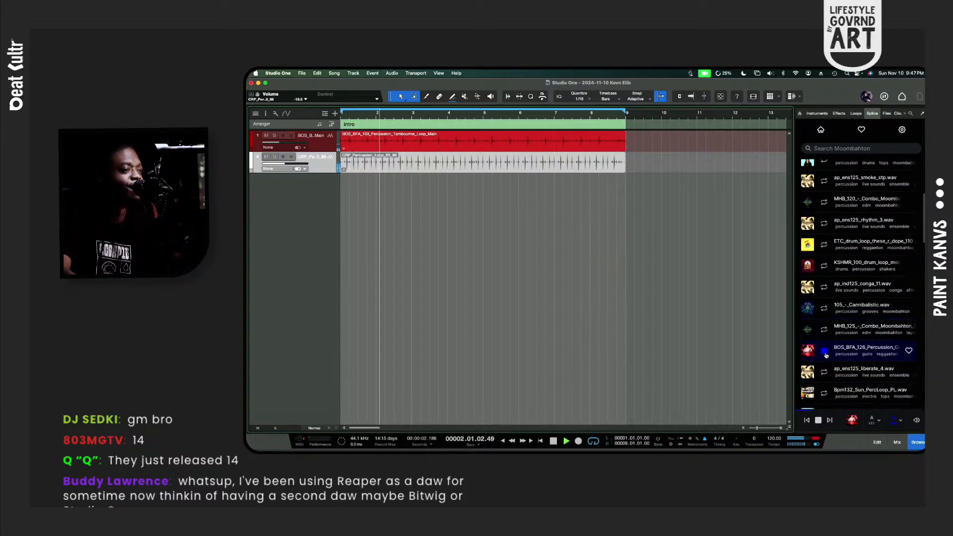
pyautogui.scroll(-2, 825, 353)
pyautogui.click(825, 351)
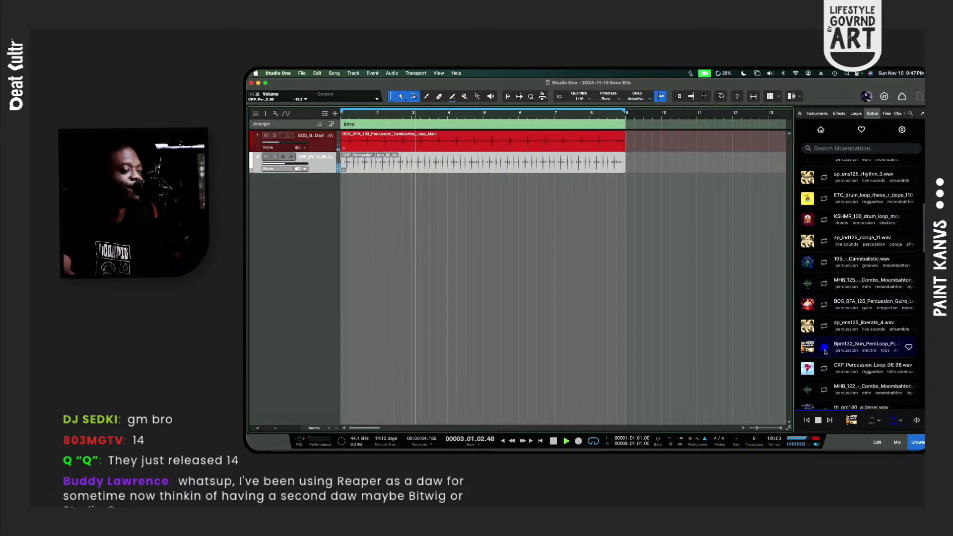
# Step: Audition th_prc140_widener and loops further down the second page, up to FL_105BPM_Snap_Loop
pyautogui.scroll(-3, 824, 348)
pyautogui.click(824, 348)
pyautogui.scroll(-6, 824, 346)
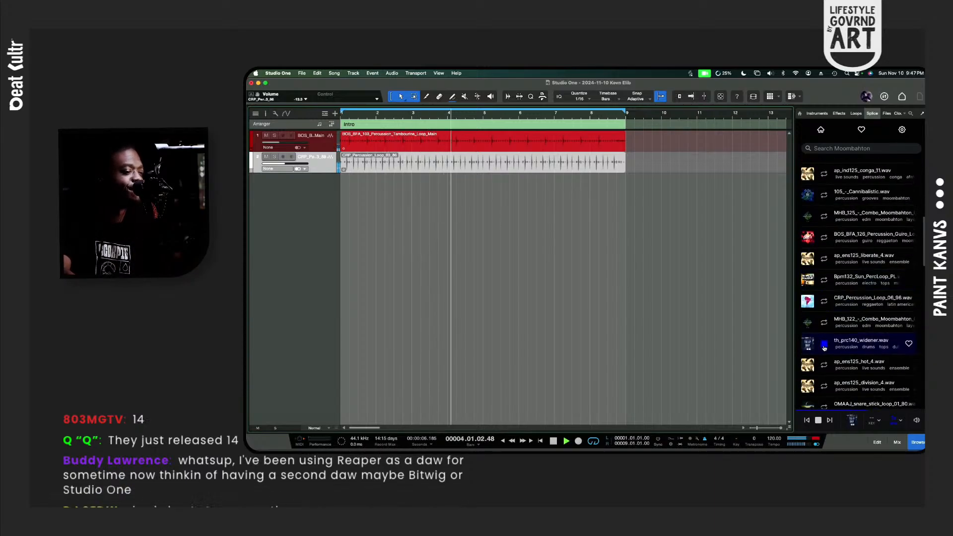
pyautogui.click(823, 344)
pyautogui.scroll(-1, 825, 346)
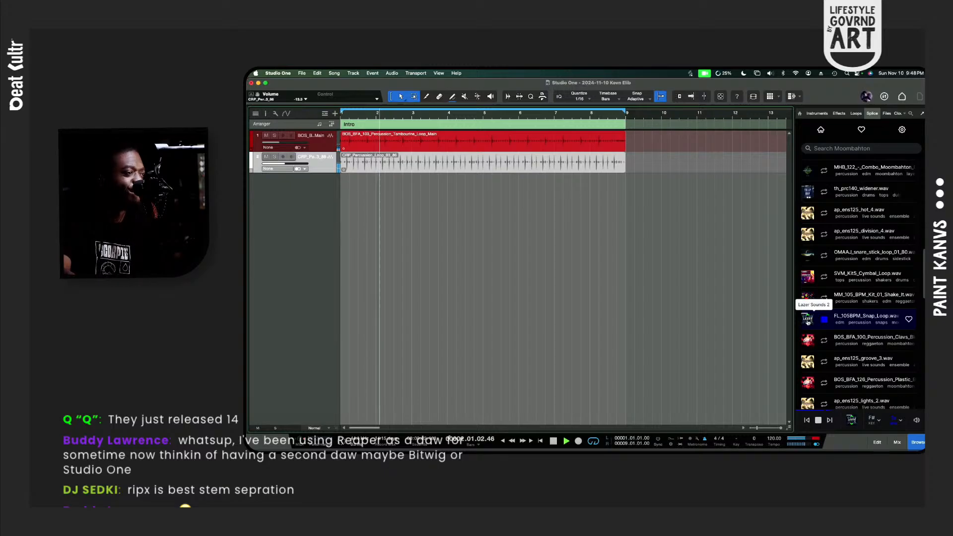
# Step: Place FL_105BPM_Snap_Loop on a new track at bar 9, and duplicate the Intro arranger section with its events
pyautogui.moveTo(807, 322); pyautogui.dragTo(633, 224)
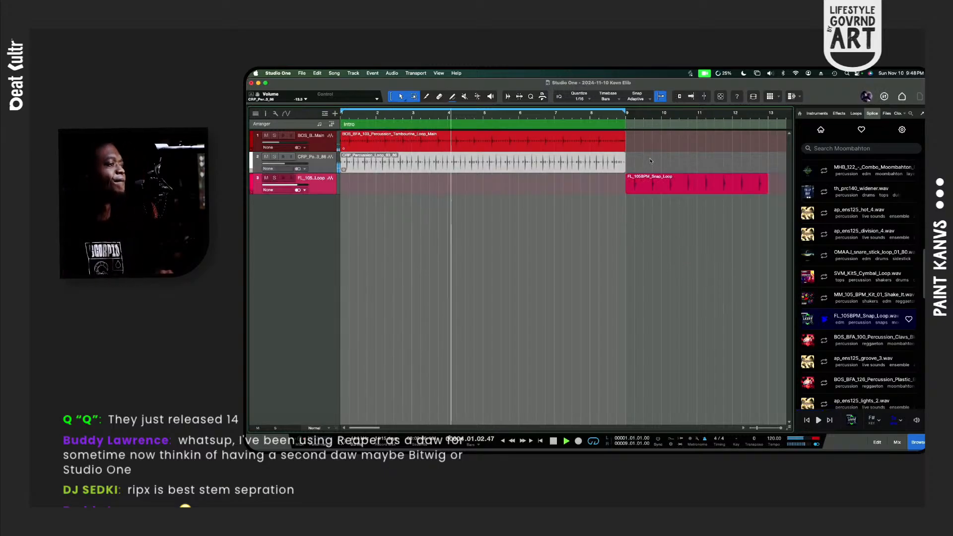
pyautogui.moveTo(650, 165); pyautogui.dragTo(603, 147)
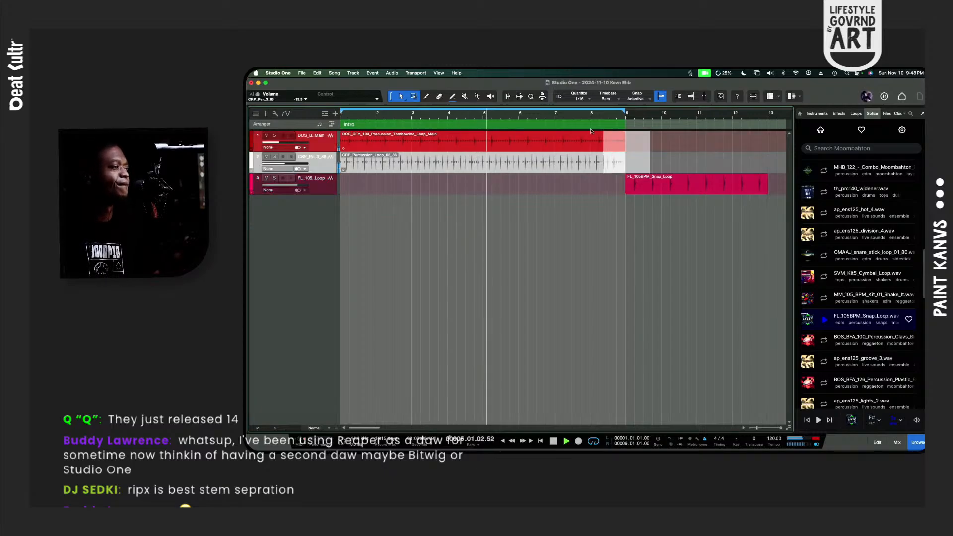
pyautogui.click(589, 125)
pyautogui.press('d')
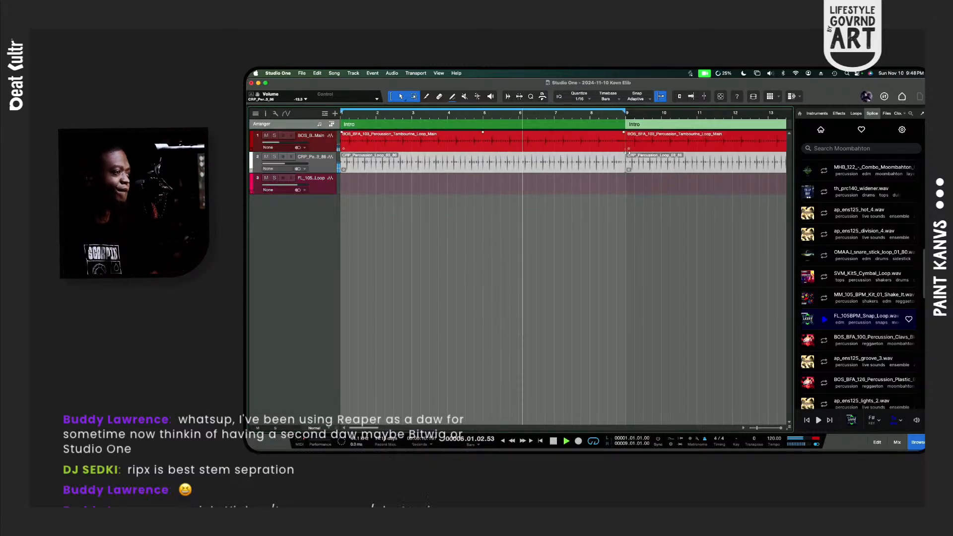
# Step: Move the snap loop to the start of the second Intro at bar 9 and duplicate it to fill that section
pyautogui.scroll(-4, 653, 161)
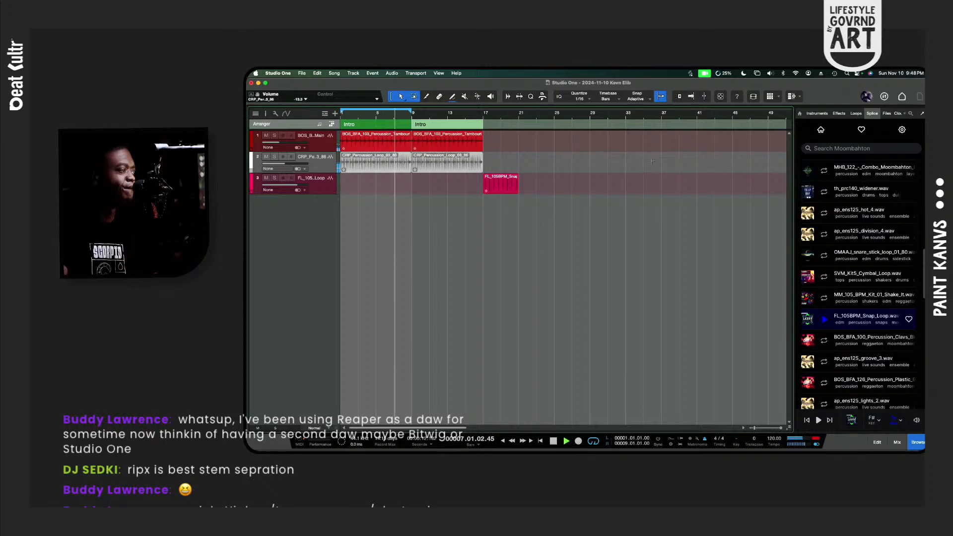
pyautogui.press('e')
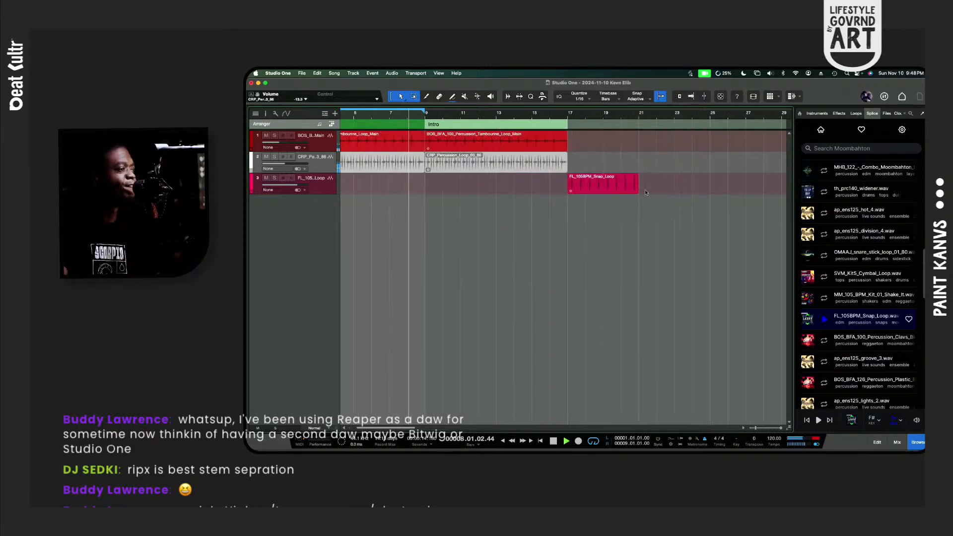
pyautogui.moveTo(630, 191); pyautogui.dragTo(488, 193)
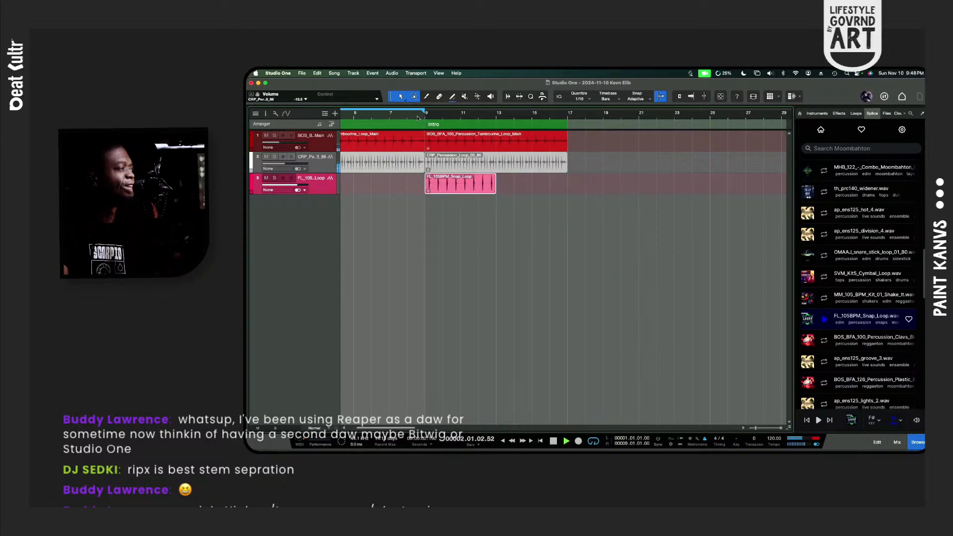
pyautogui.click(434, 127)
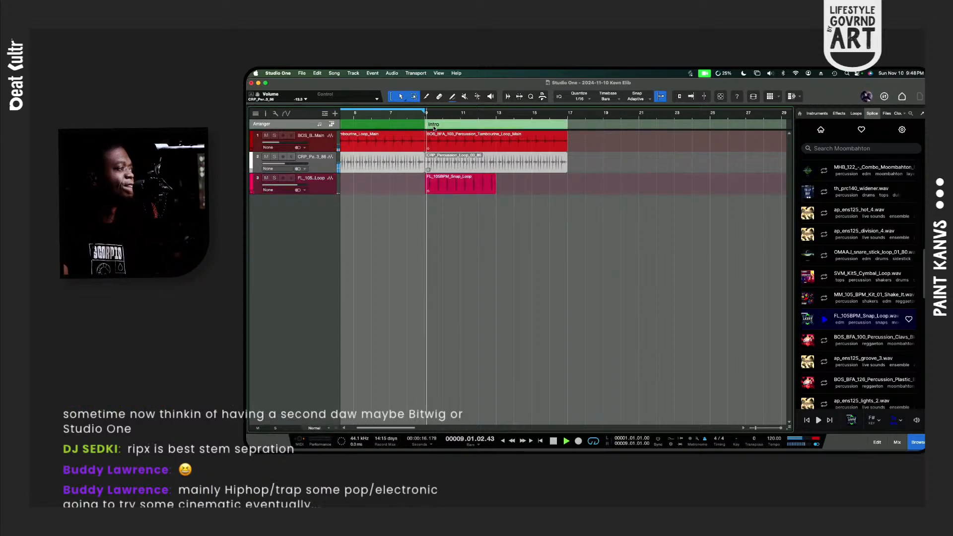
pyautogui.click(478, 187)
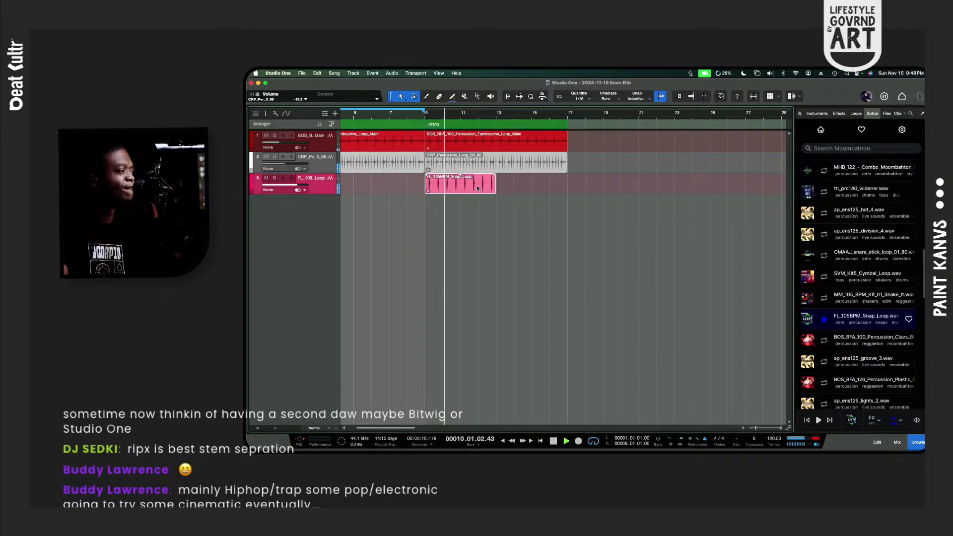
pyautogui.press('d')
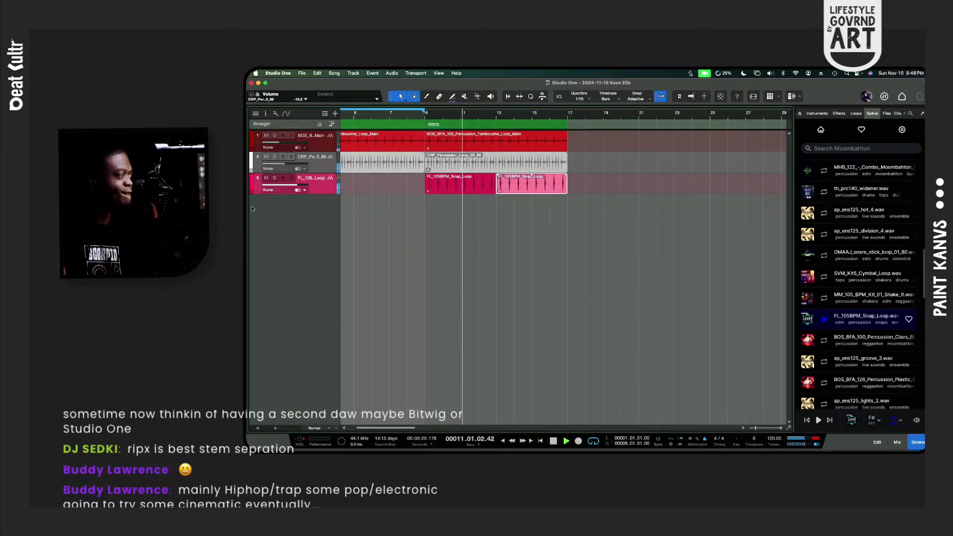
# Step: Lower the snap loop track's volume and return playback to the first Intro section
pyautogui.moveTo(295, 187); pyautogui.dragTo(283, 204)
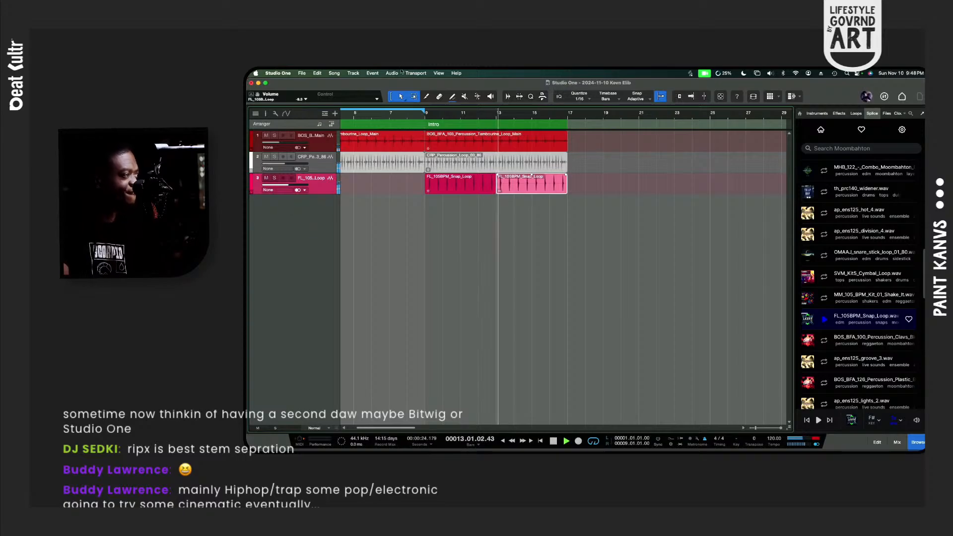
pyautogui.click(479, 128)
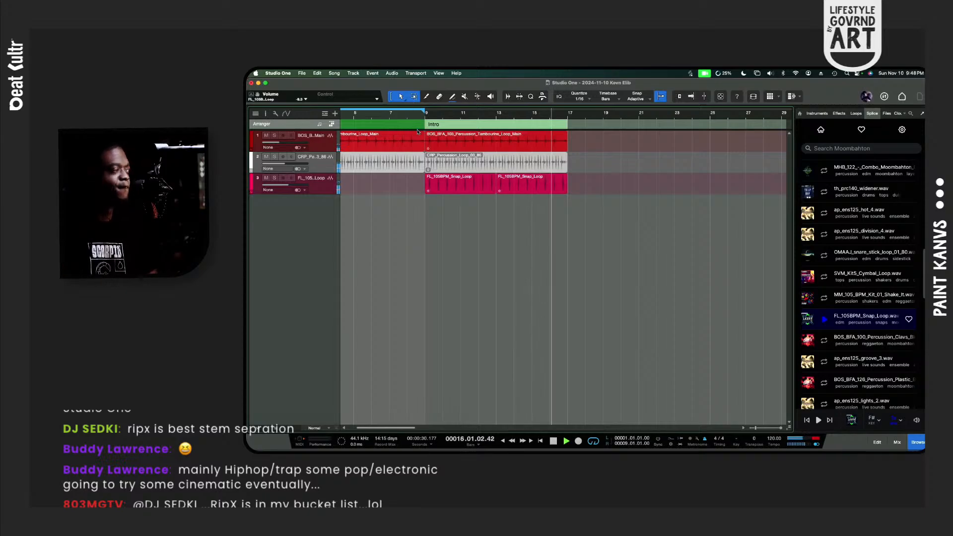
pyautogui.click(414, 128)
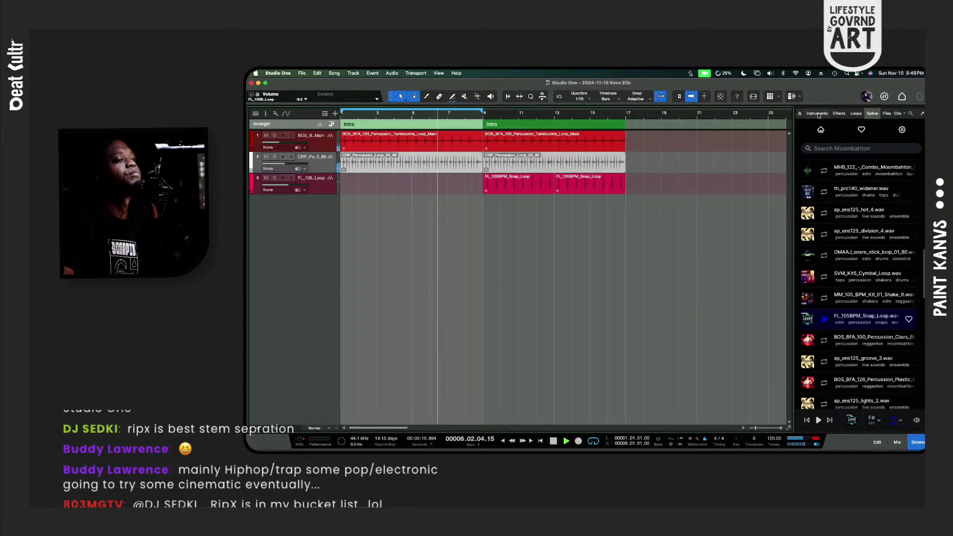
# Step: Search the instruments for "kont" and load Kontakt 7 on a new instrument track
pyautogui.click(817, 114)
pyautogui.click(827, 130)
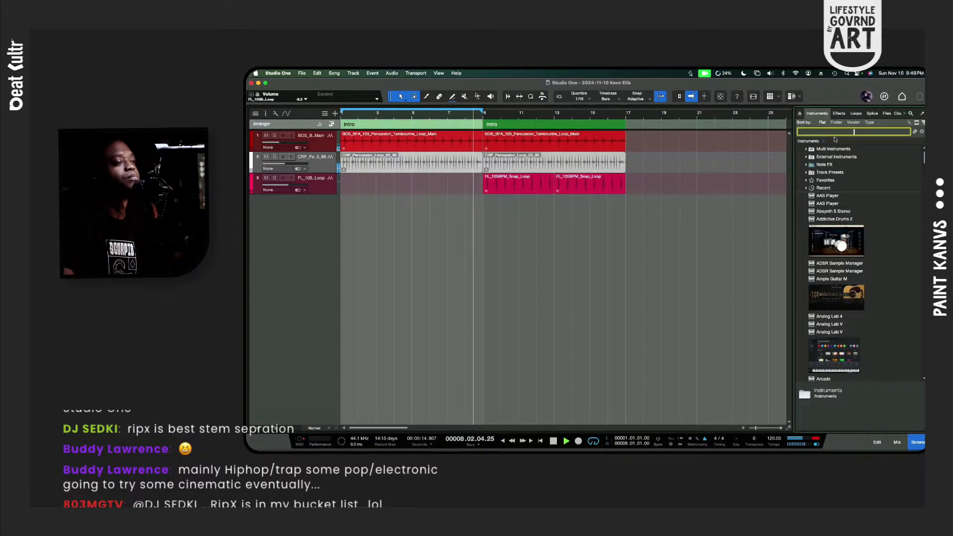
pyautogui.write('k')
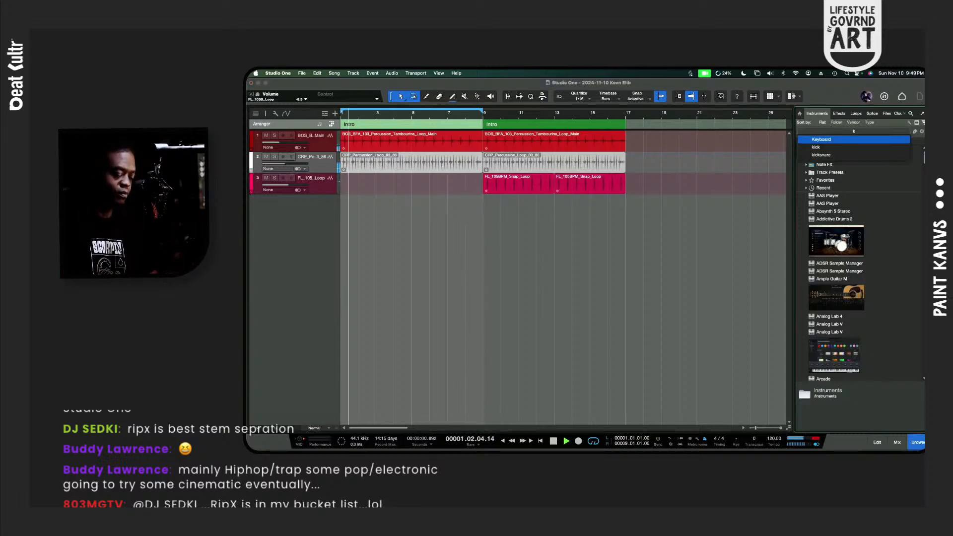
pyautogui.write('ont')
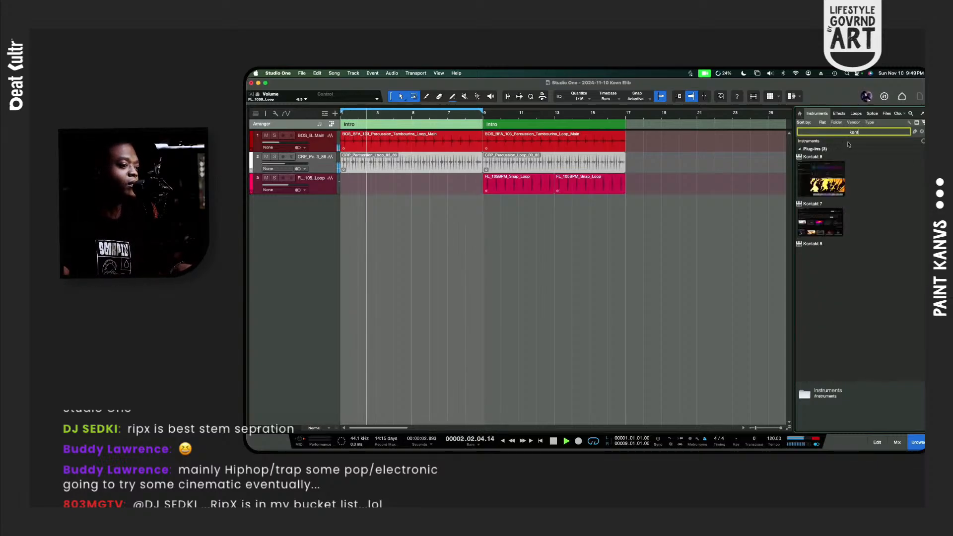
pyautogui.click(828, 223)
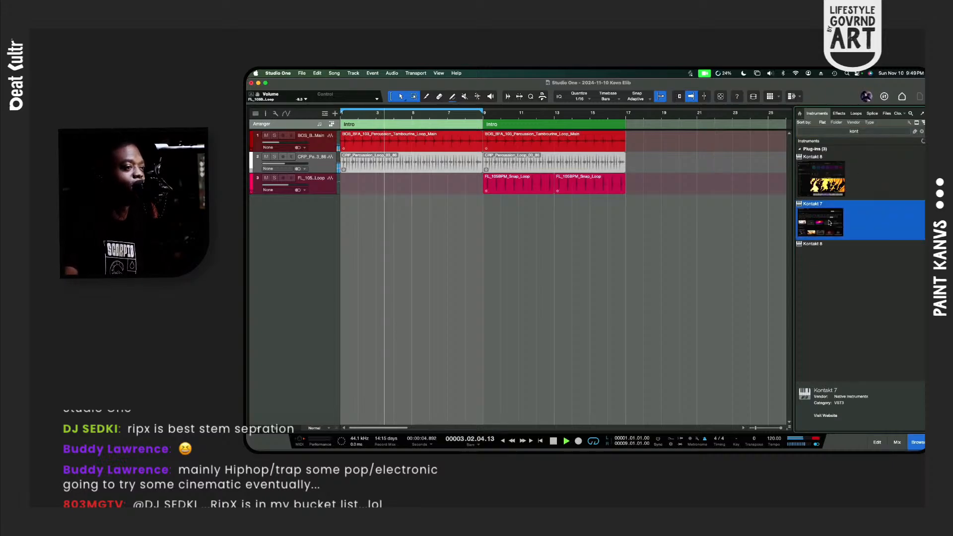
pyautogui.moveTo(828, 223); pyautogui.dragTo(700, 242)
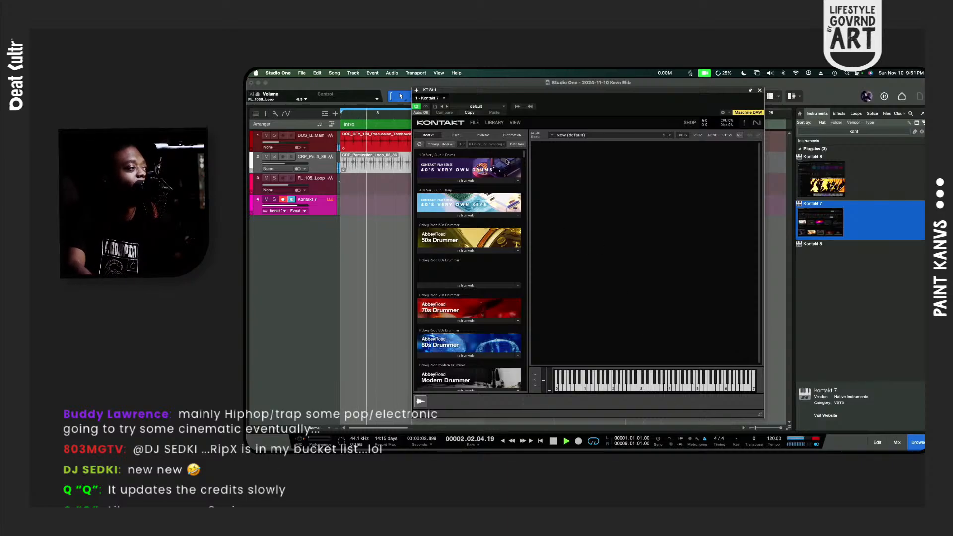
# Step: Search the Kontakt libraries for "cla", and clear the search to list all libraries
pyautogui.moveTo(480, 95); pyautogui.dragTo(535, 97)
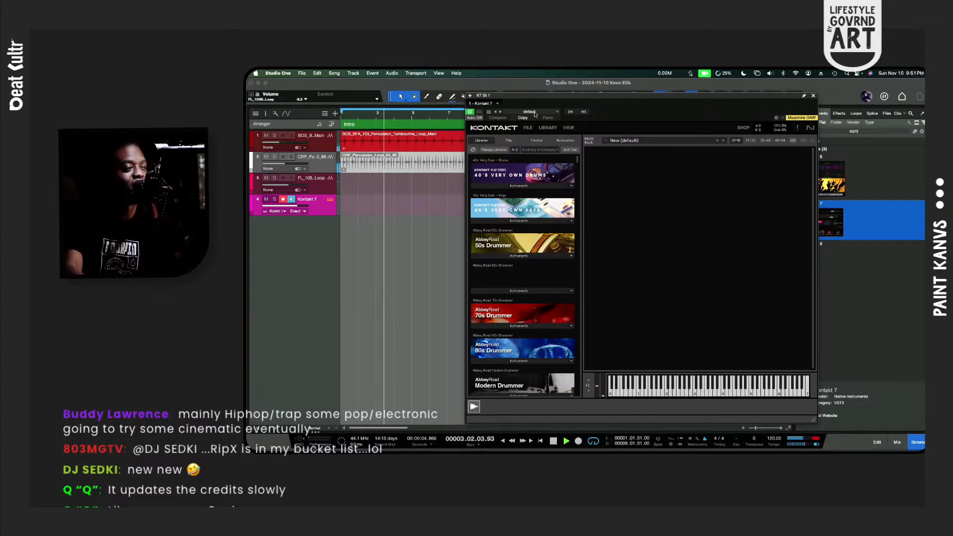
pyautogui.click(541, 150)
pyautogui.write('cla')
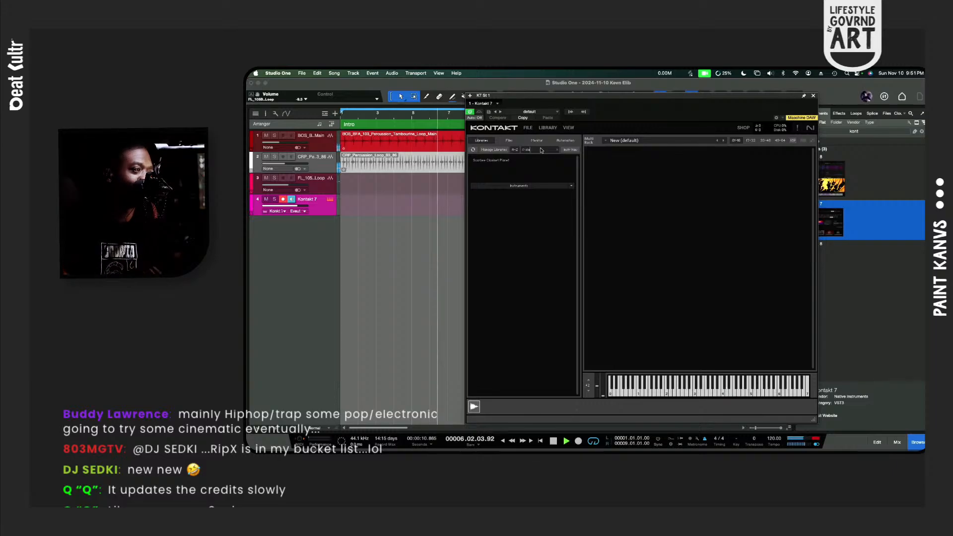
pyautogui.press('BackSpace')
pyautogui.press('BackSpace')
pyautogui.press('BackSpace')
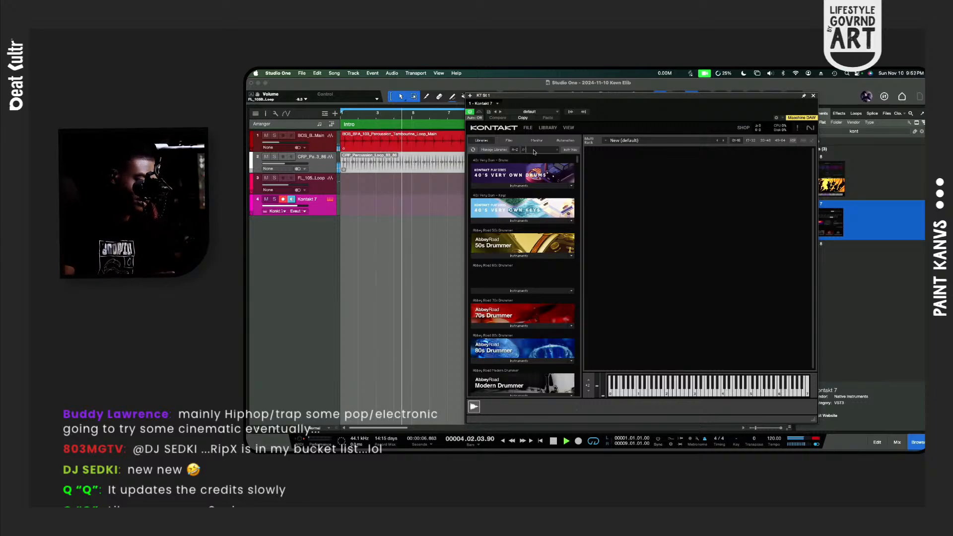
# Step: Search the Kontakt 7 libraries for "ch", "cl" and "pia", and close the instrument window
pyautogui.write('ch')
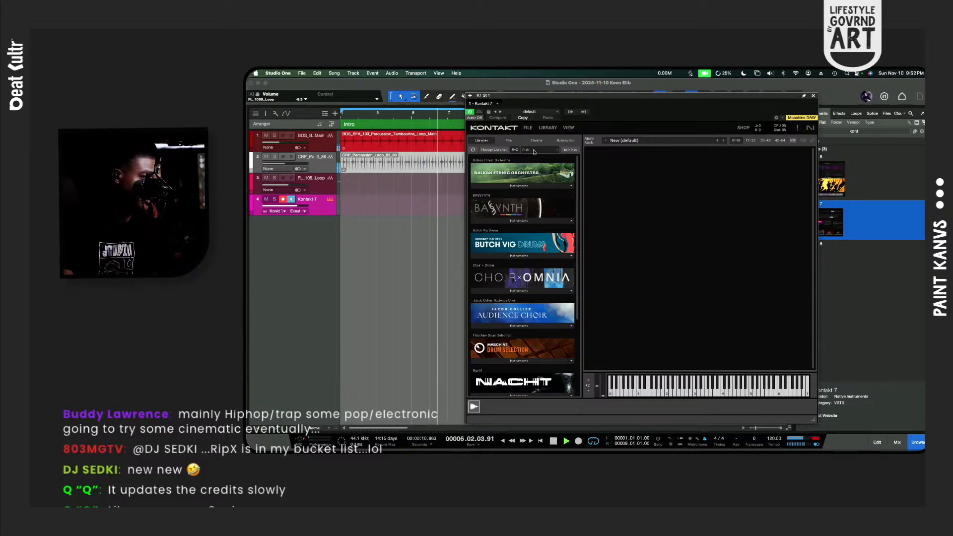
pyautogui.press('BackSpace')
pyautogui.press('BackSpace')
pyautogui.write('cl')
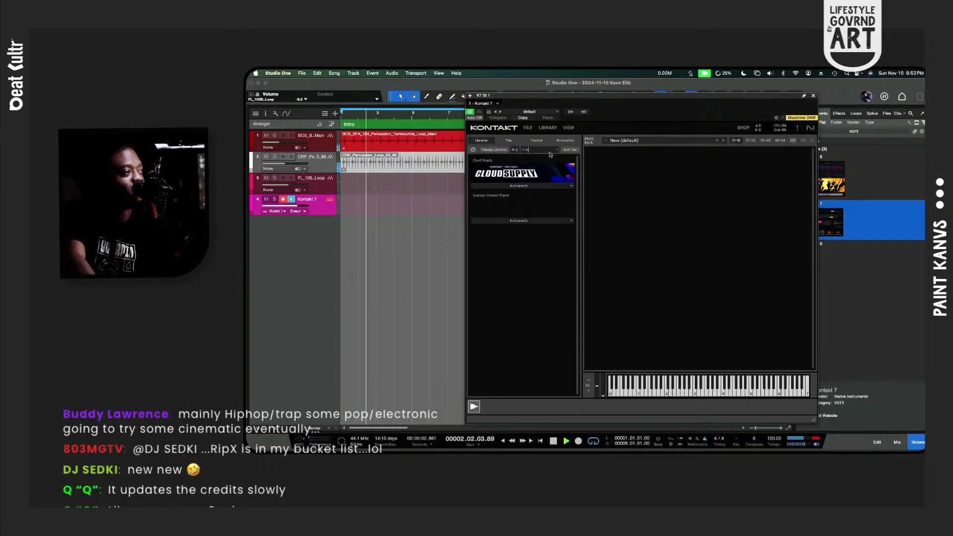
pyautogui.press('BackSpace')
pyautogui.press('BackSpace')
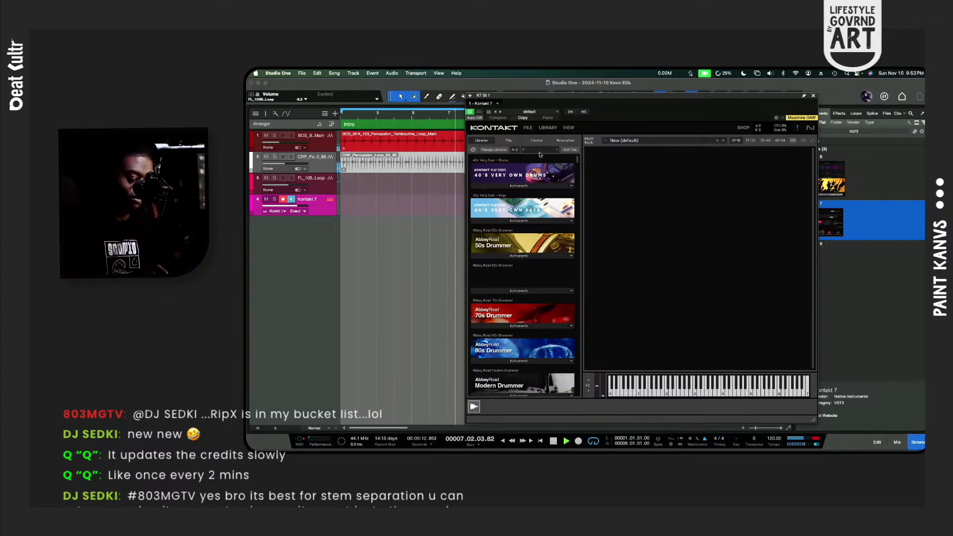
pyautogui.write('pia')
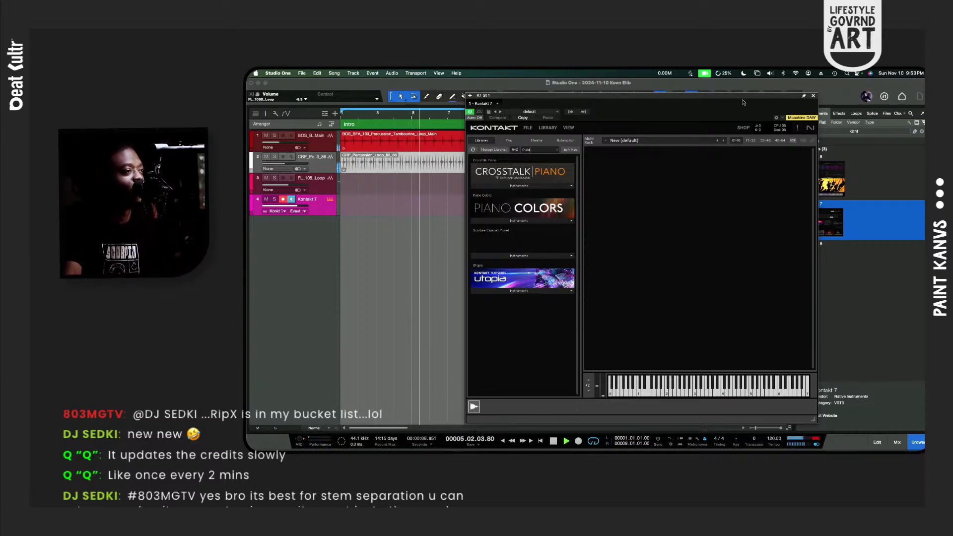
pyautogui.moveTo(745, 96); pyautogui.dragTo(679, 123)
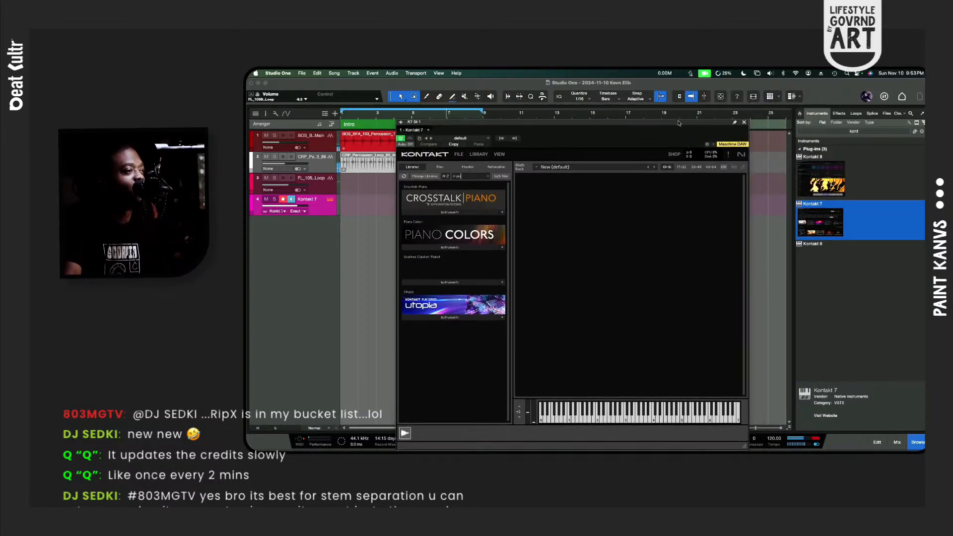
pyautogui.click(744, 122)
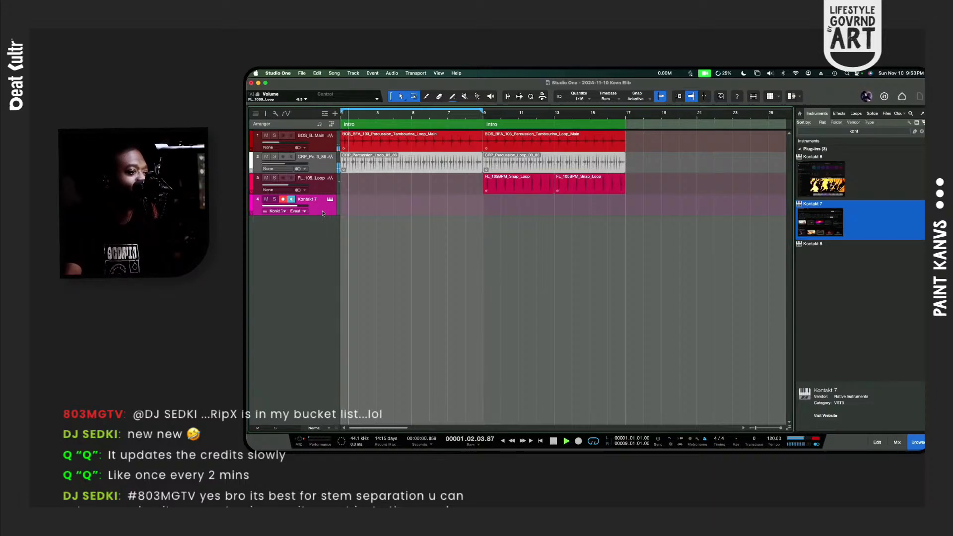
# Step: Hide Kontakt 7 from the instrument browser, and delete the Kontakt 7 track with playback stopped
pyautogui.rightClick(825, 229)
pyautogui.click(850, 249)
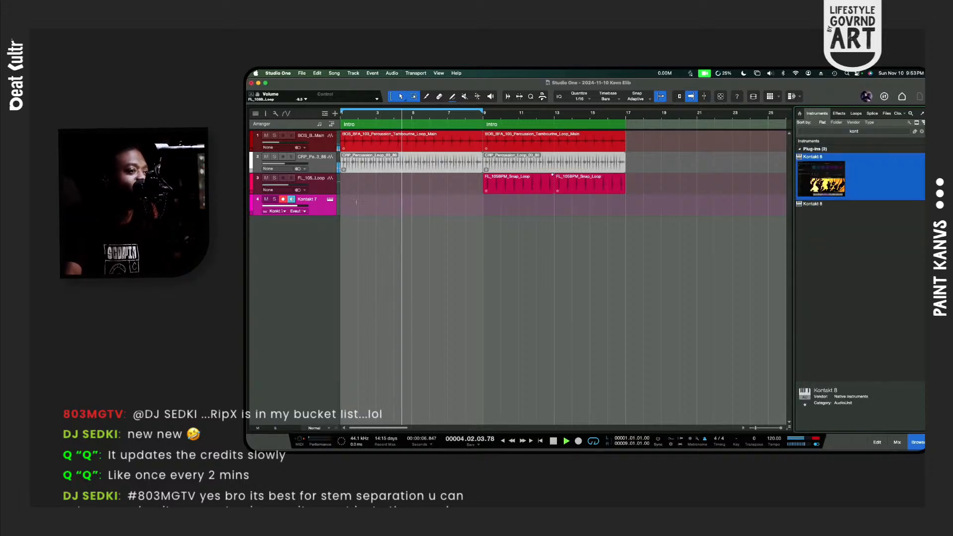
pyautogui.click(319, 213)
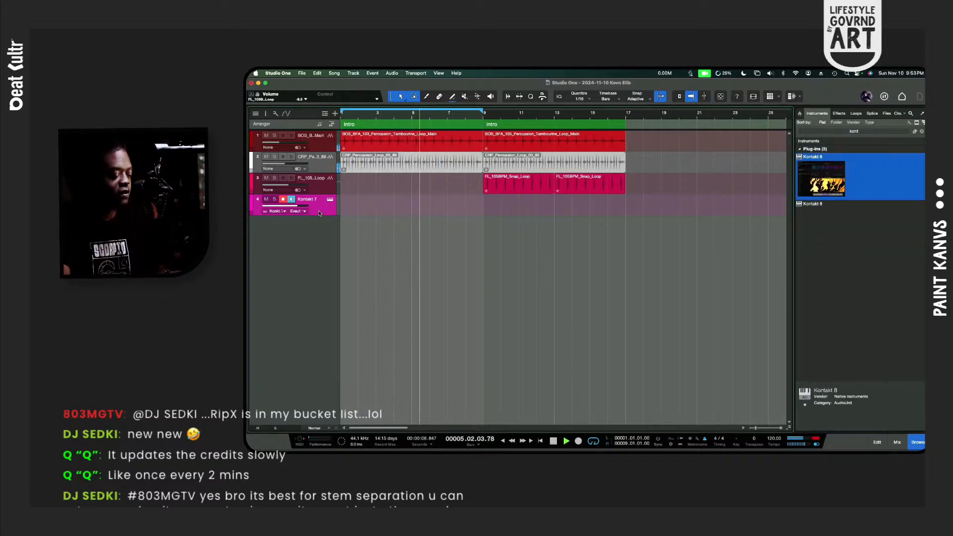
pyautogui.press('space')
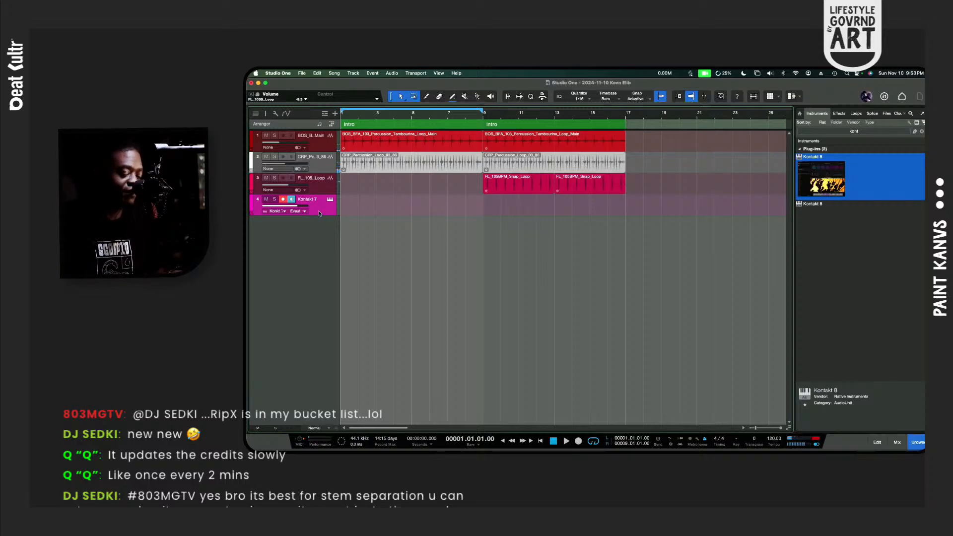
pyautogui.press('Delete')
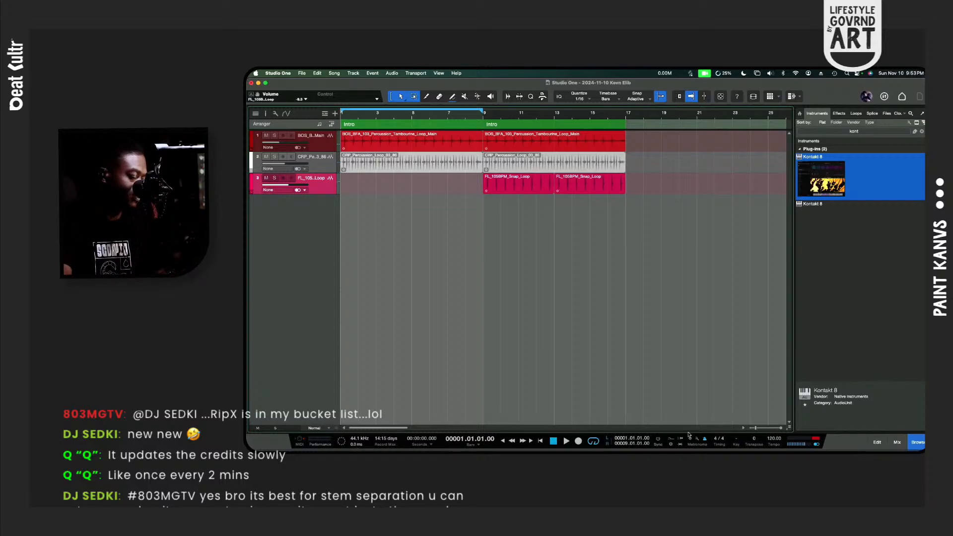
# Step: Remove the leftover Kontakt 7 instrument from the mixer's instrument rack
pyautogui.press('F3')
pyautogui.click(400, 294)
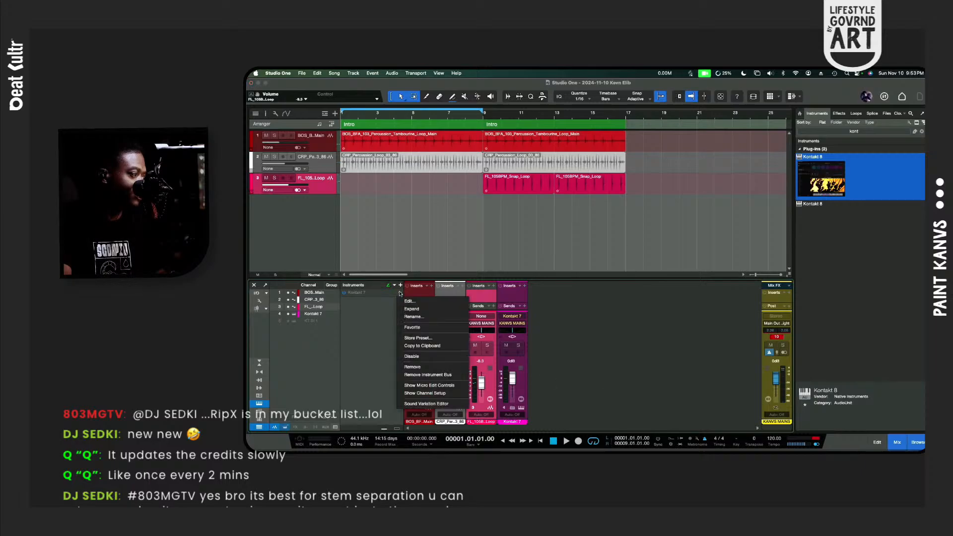
pyautogui.click(427, 368)
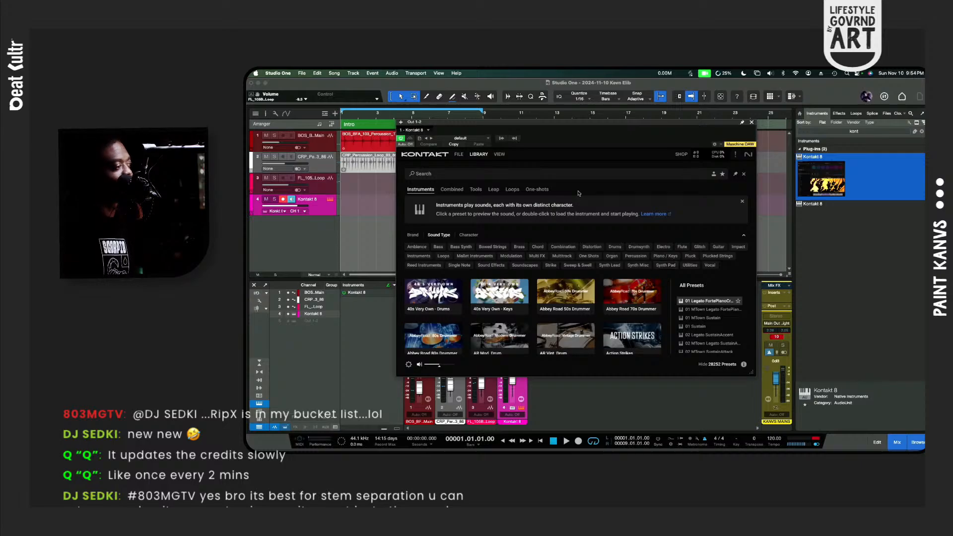
# Step: Search the Kontakt 8 library for "clai" and load the Claire piano instrument
pyautogui.click(560, 173)
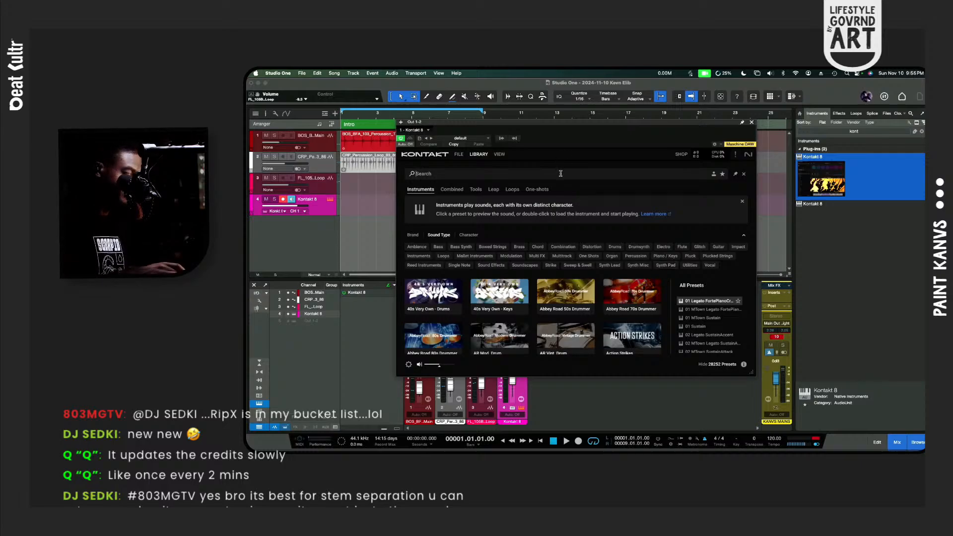
pyautogui.write('cla')
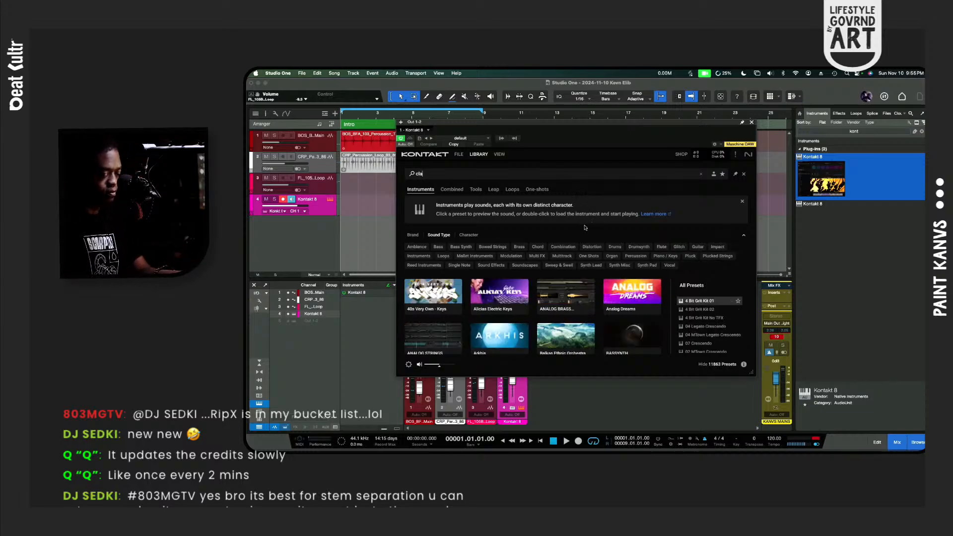
pyautogui.write('i')
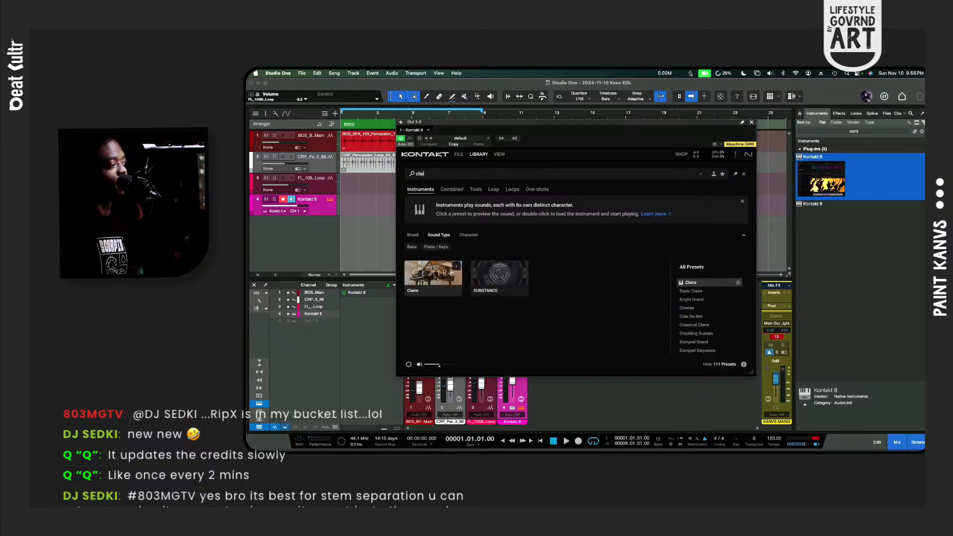
pyautogui.click(435, 278)
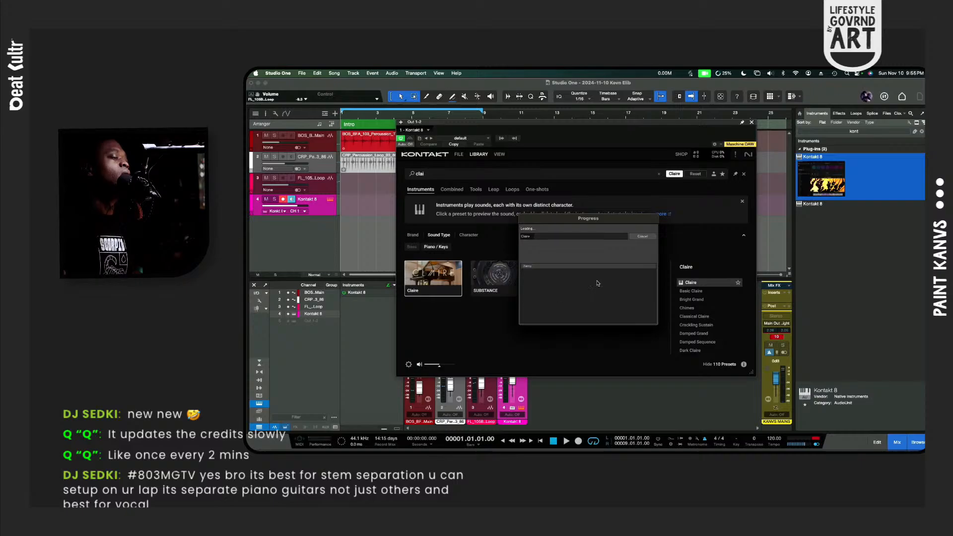
pyautogui.moveTo(629, 219); pyautogui.dragTo(674, 261)
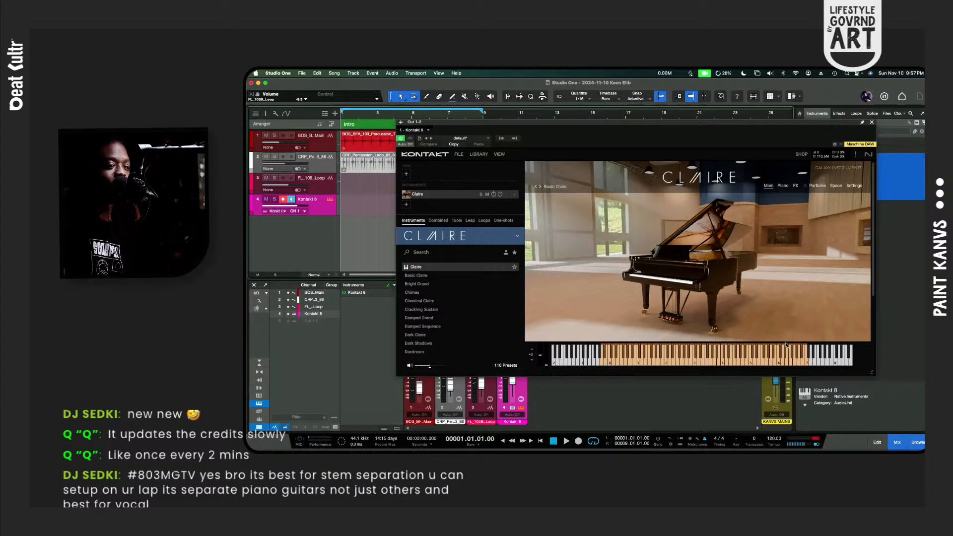
# Step: Play a test note on the Claire piano and look through its preset list
pyautogui.click(767, 356)
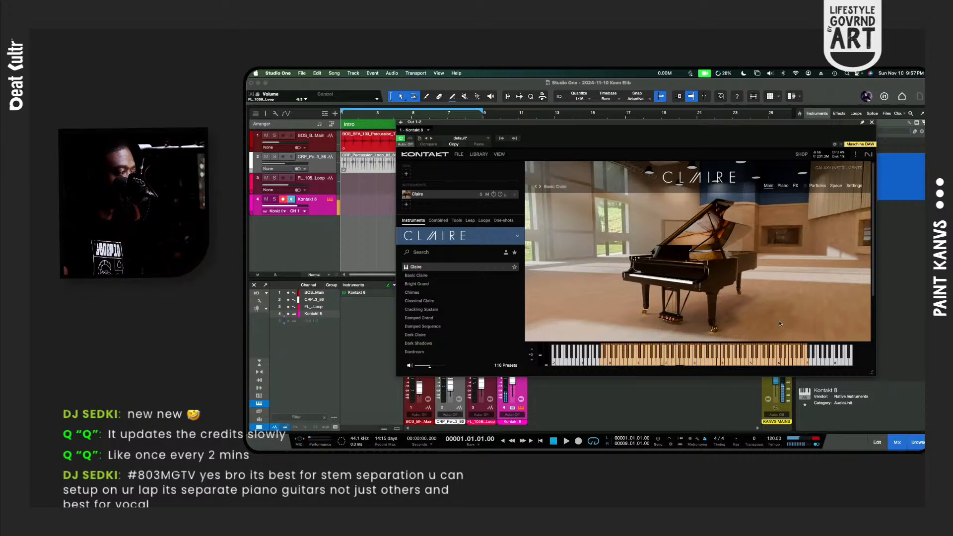
pyautogui.click(448, 287)
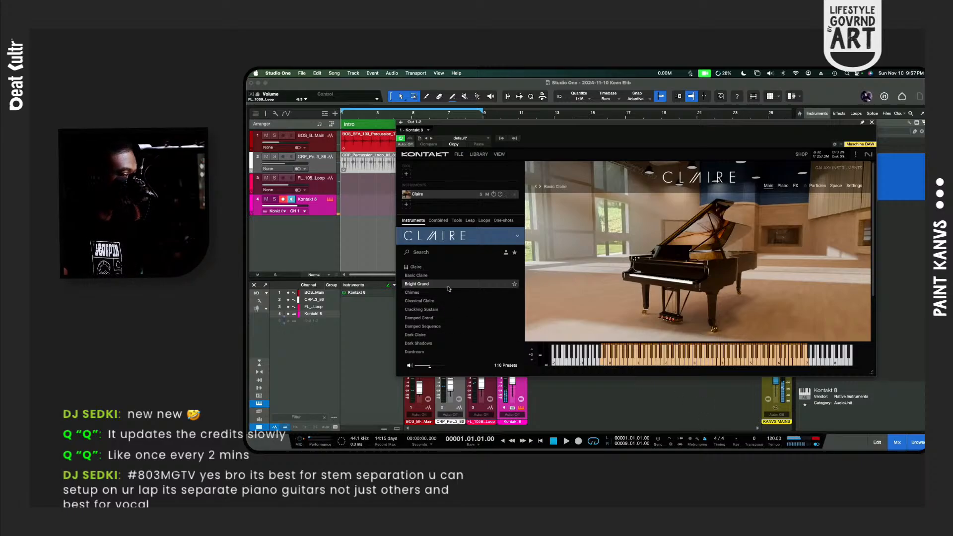
pyautogui.scroll(-5, 451, 302)
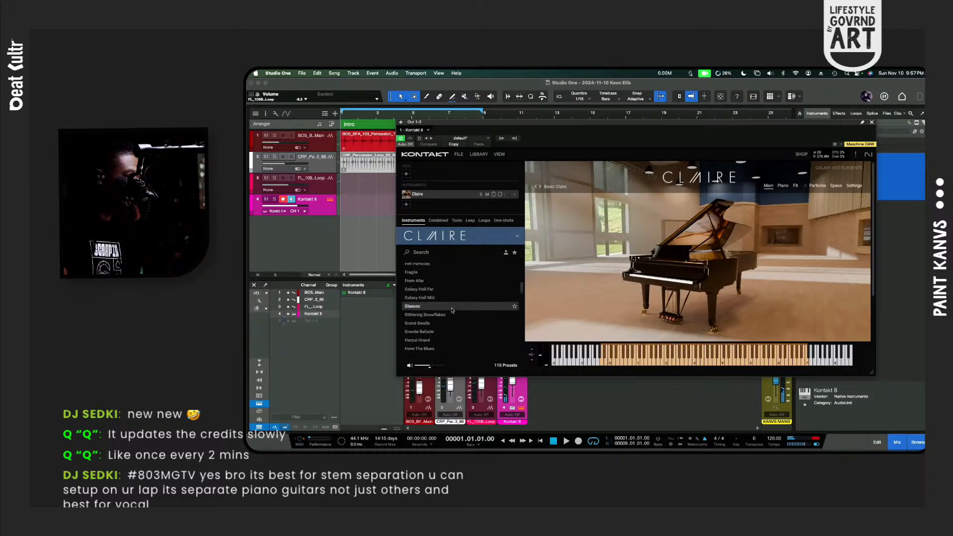
# Step: Open Claire's own preset browser and filter the presets by Close and Blurred
pyautogui.click(567, 186)
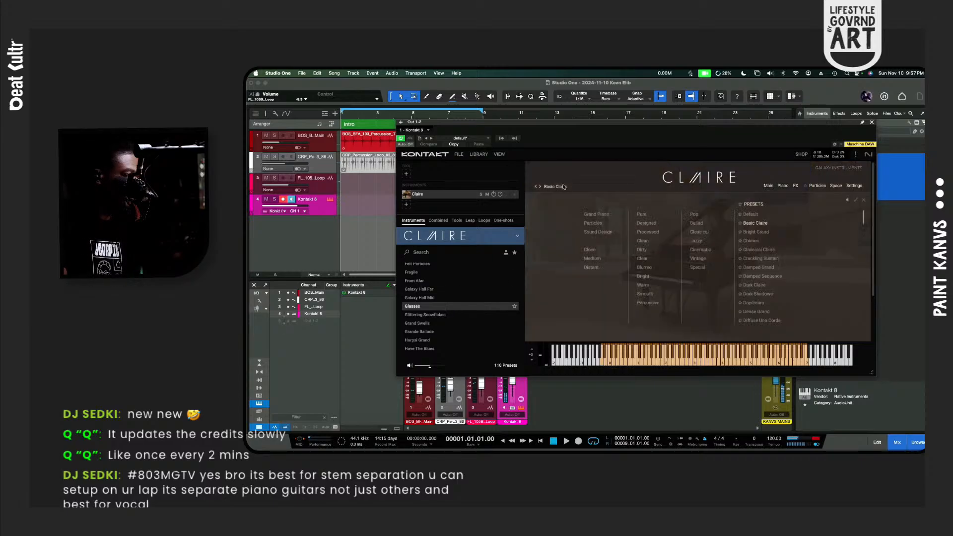
pyautogui.click(591, 249)
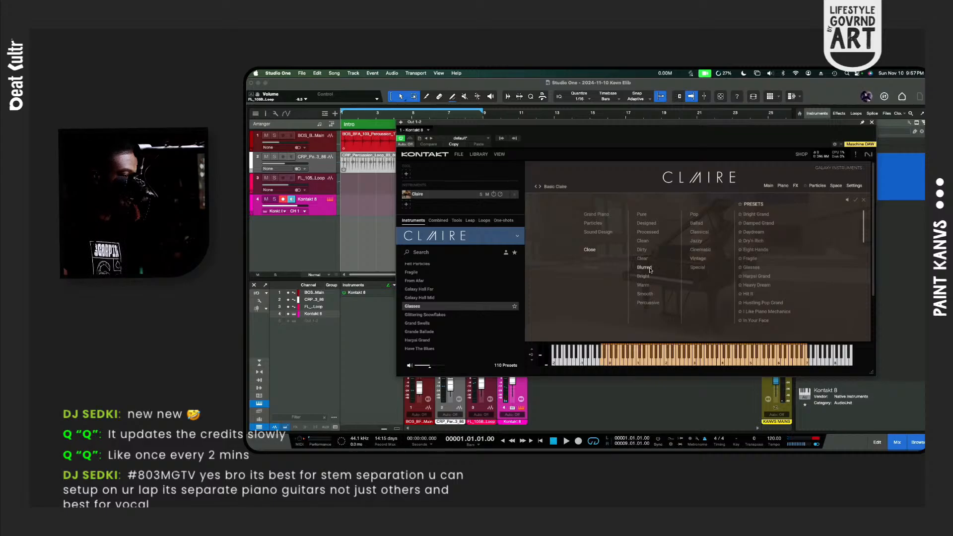
pyautogui.click(645, 268)
# Step: Audition the Industrial Dirt, Mono Broadcast and Old Upright presets, and mark Old Upright as a favorite
pyautogui.click(756, 259)
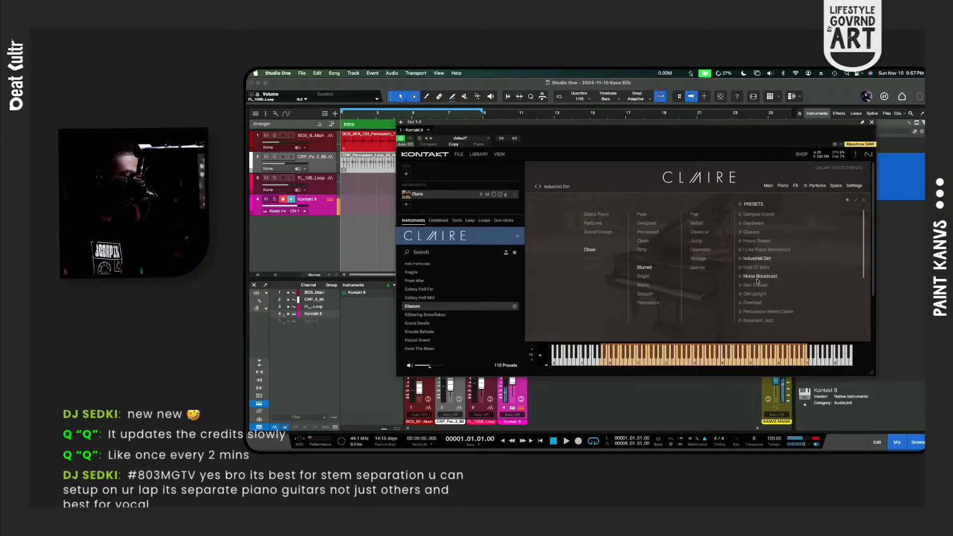
pyautogui.click(757, 278)
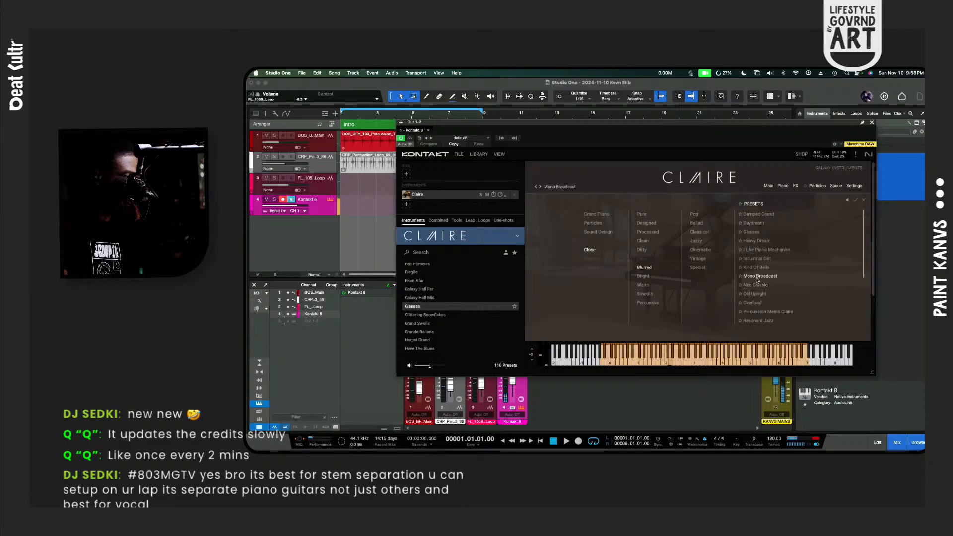
pyautogui.click(756, 294)
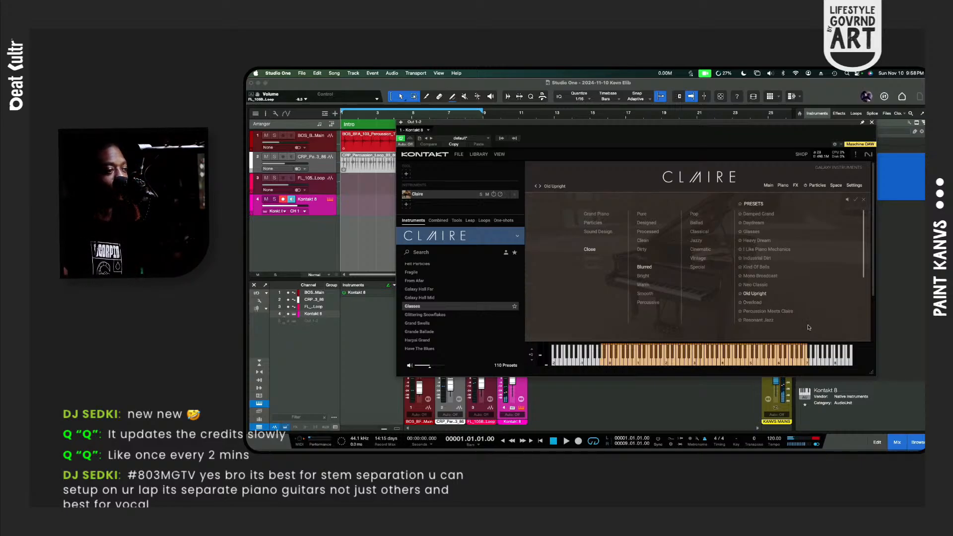
pyautogui.click(740, 294)
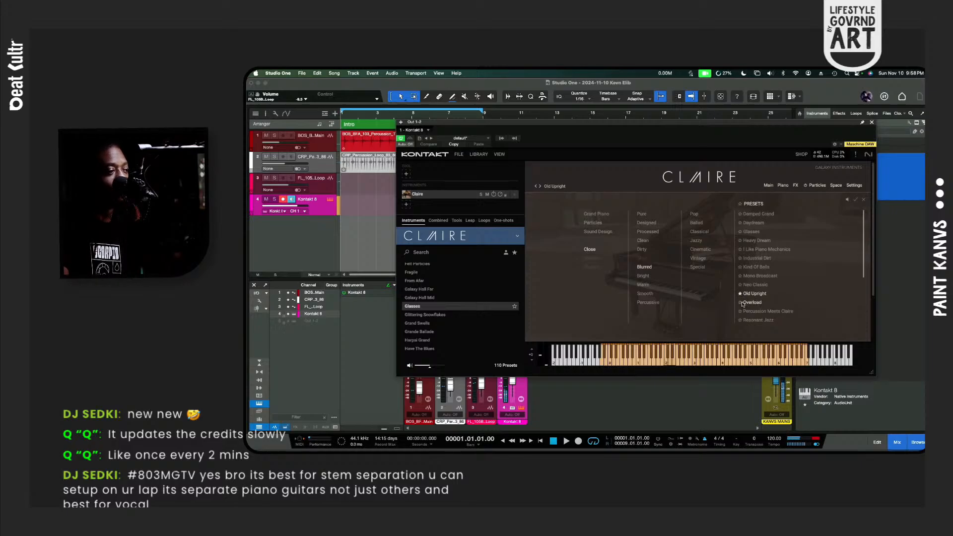
# Step: Audition the Overload, Percussion Meets Claire, Resonant Jazz, Rich Pad and Sequenced Brushes presets, and load Spacy Electric
pyautogui.click(748, 303)
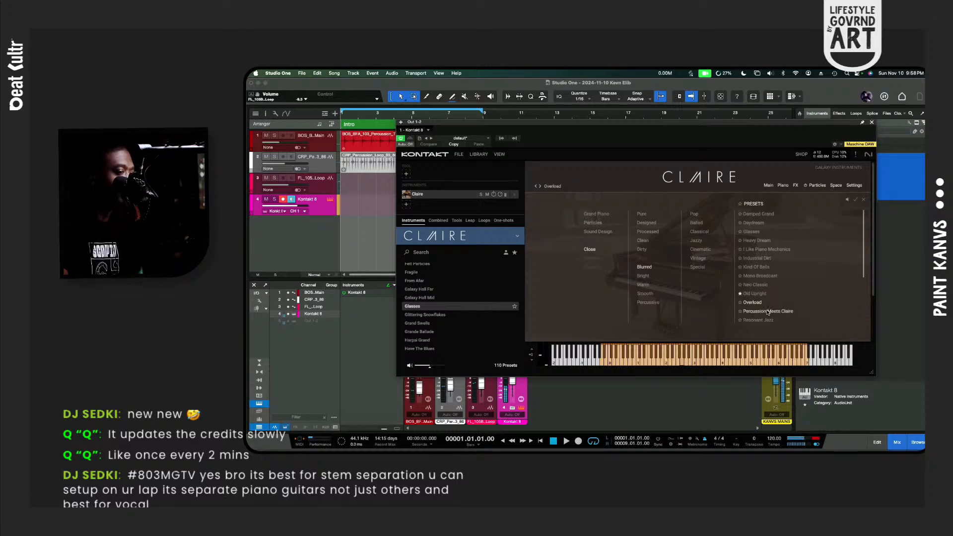
pyautogui.click(767, 312)
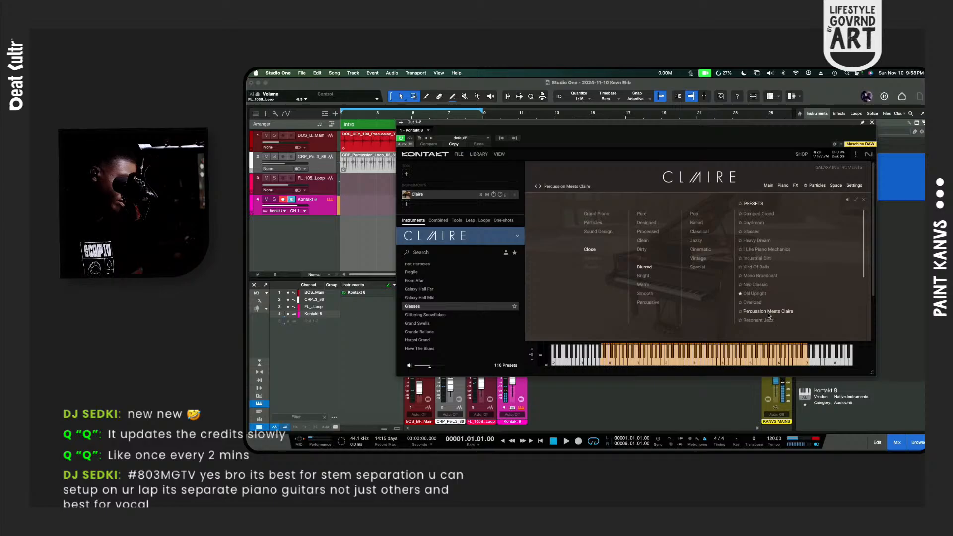
pyautogui.click(768, 318)
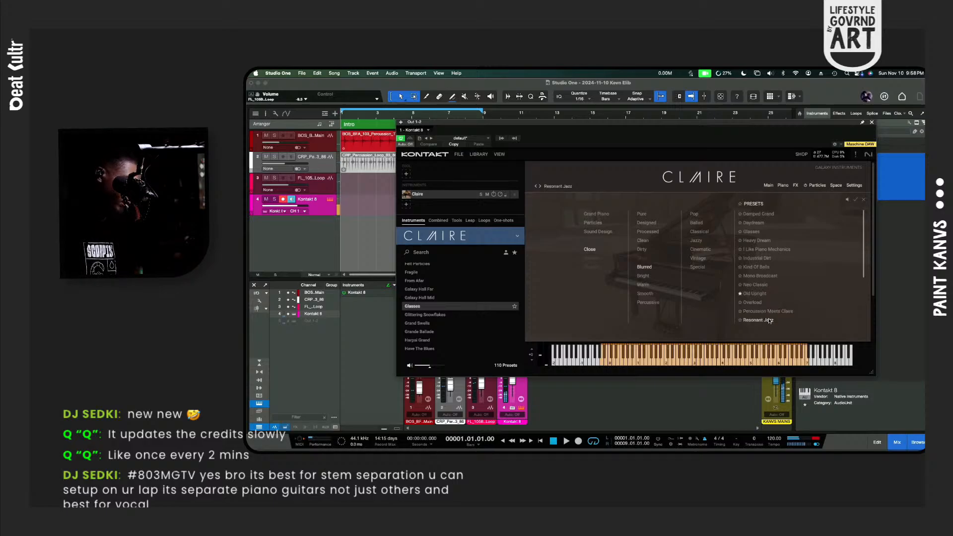
pyautogui.scroll(-1, 769, 319)
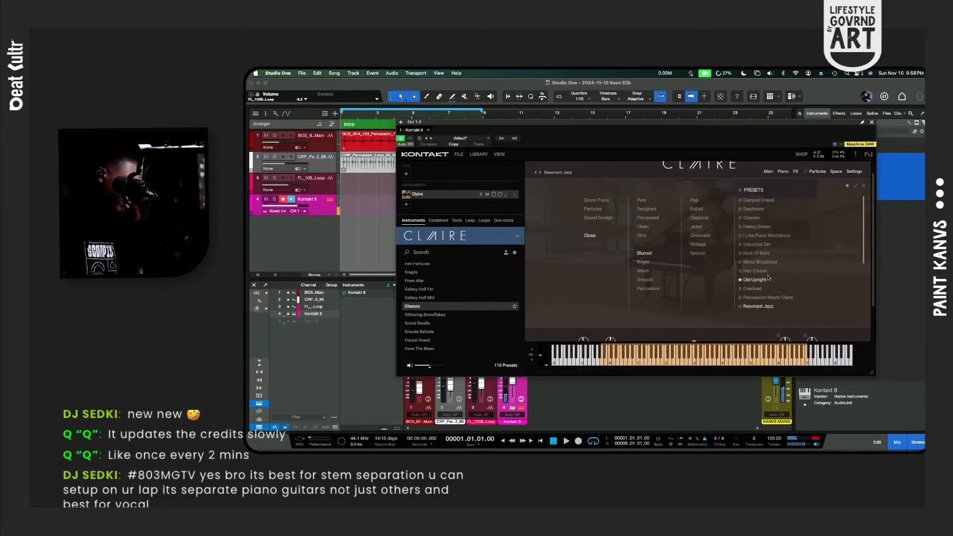
pyautogui.scroll(-2, 774, 308)
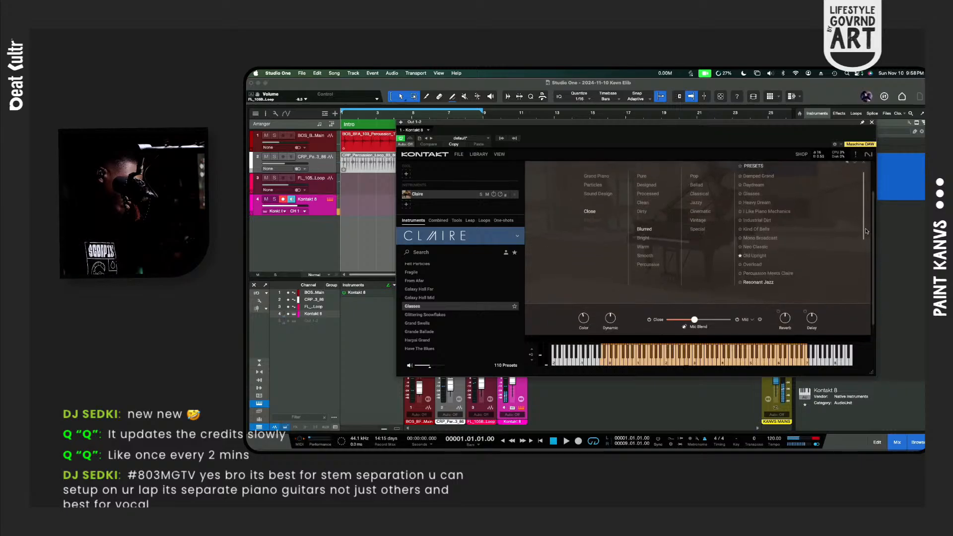
pyautogui.scroll(-3, 750, 268)
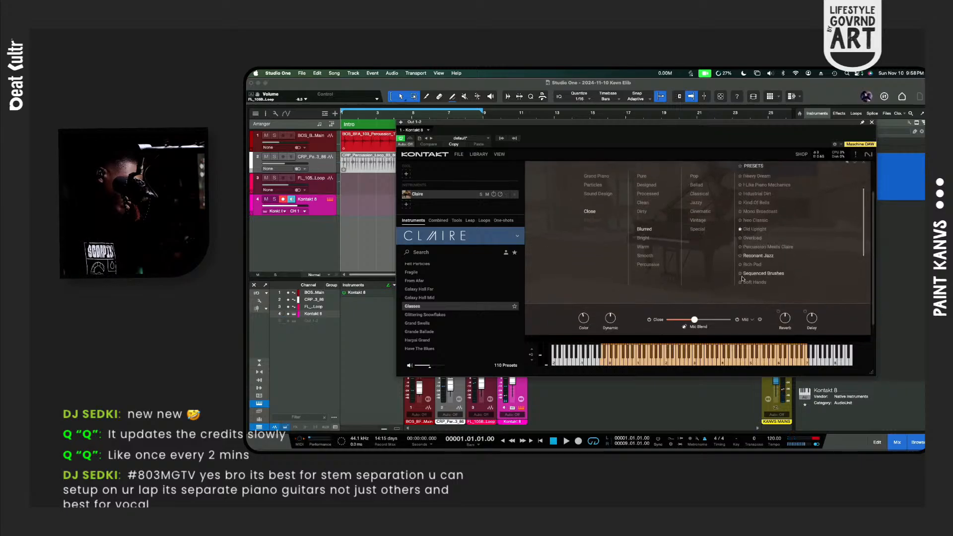
pyautogui.click(752, 264)
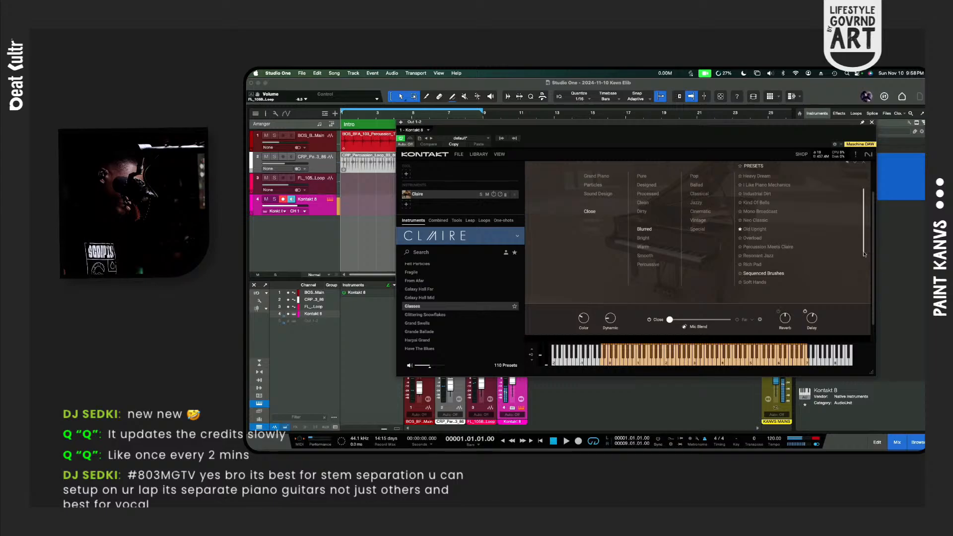
pyautogui.scroll(-4, 864, 254)
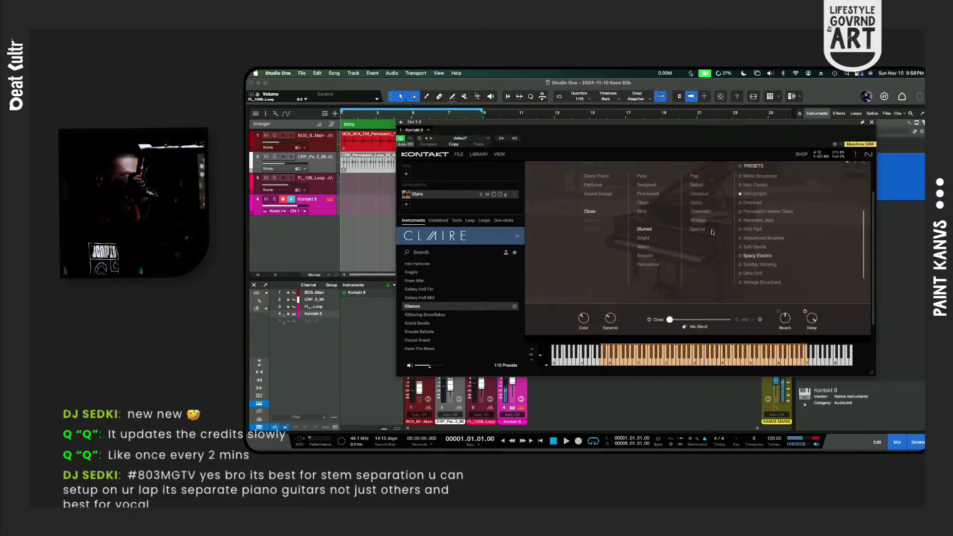
pyautogui.scroll(3, 751, 197)
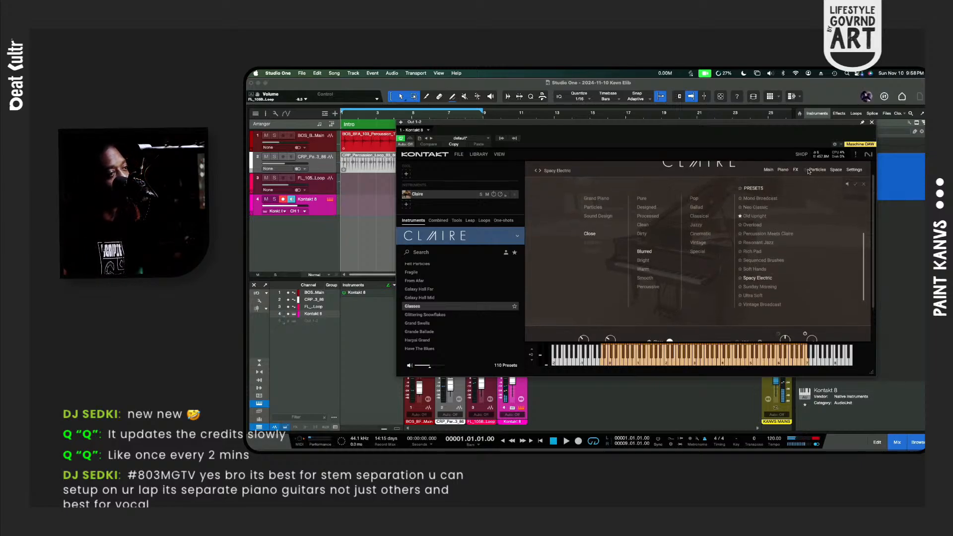
# Step: Toggle Claire's Particles module and look through the Particles, FX and Space settings of the Spacy Electric preset
pyautogui.click(816, 170)
pyautogui.click(805, 171)
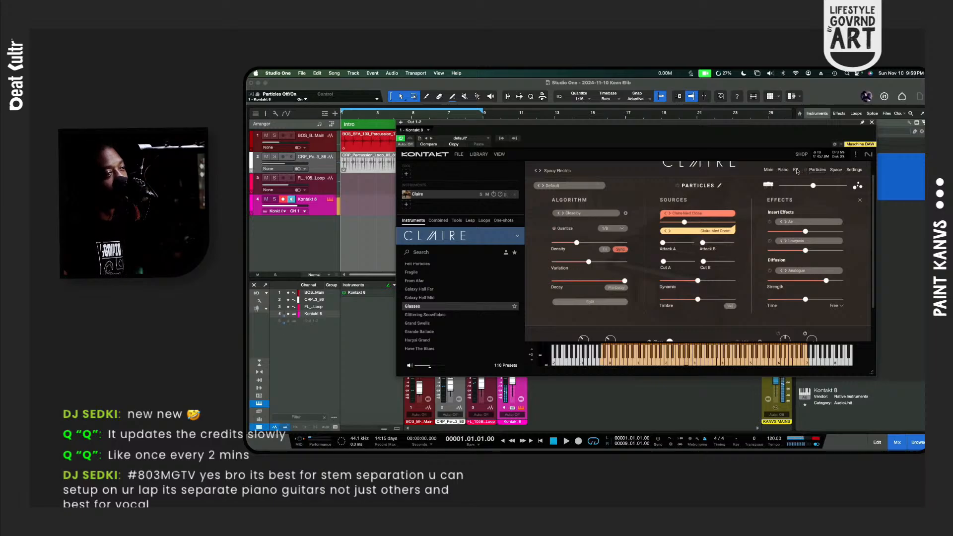
pyautogui.click(796, 170)
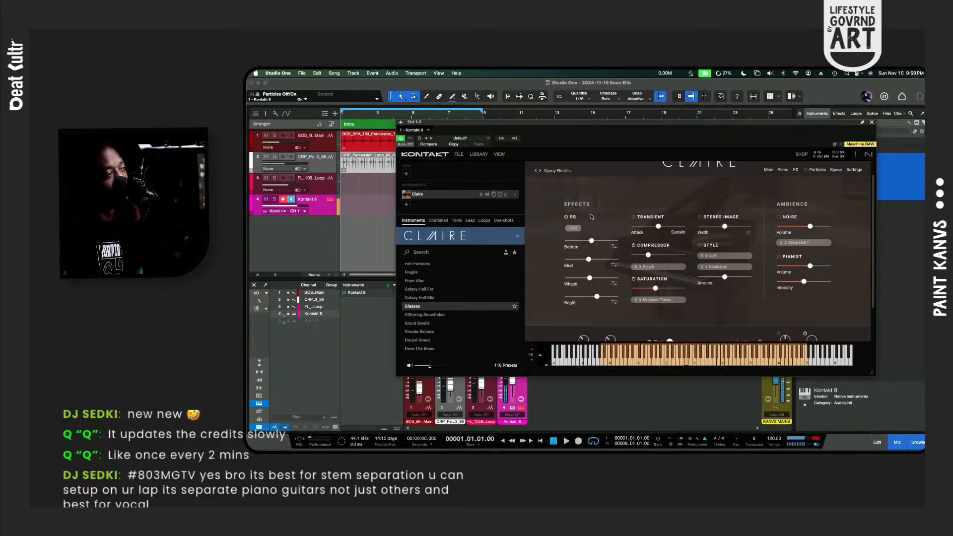
pyautogui.click(839, 170)
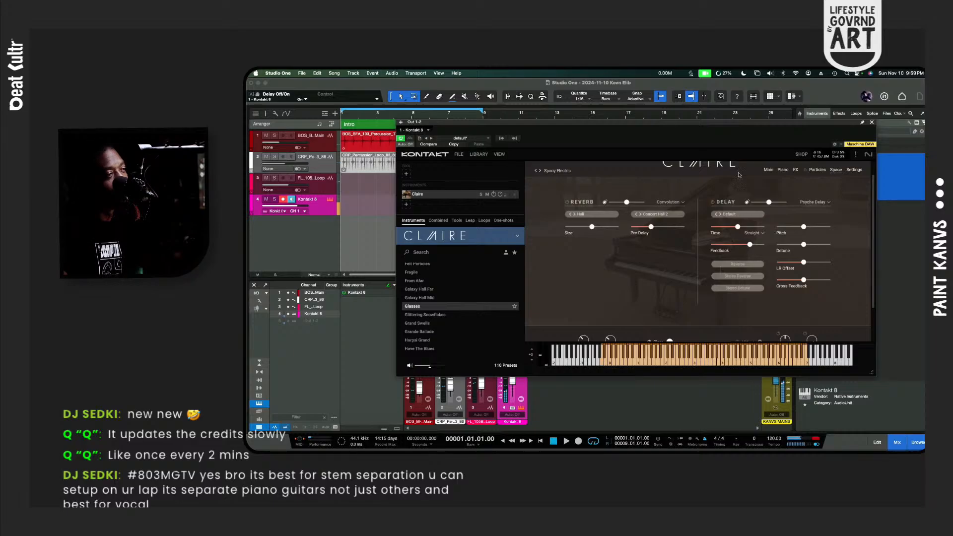
# Step: In Claire's effects, set Transient fully toward Attack, lower the EQ's Bottom and Bright, and raise Whack
pyautogui.click(796, 171)
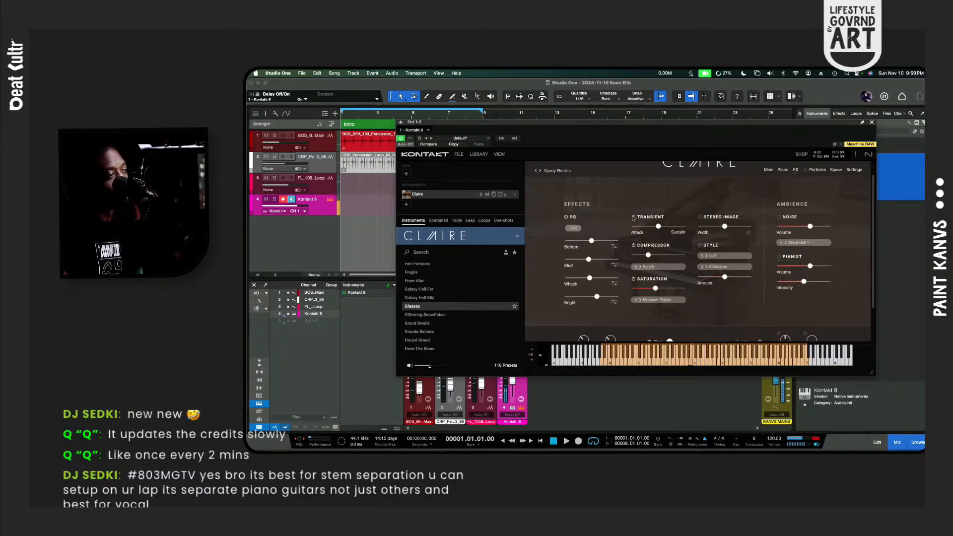
pyautogui.moveTo(659, 229); pyautogui.dragTo(601, 259)
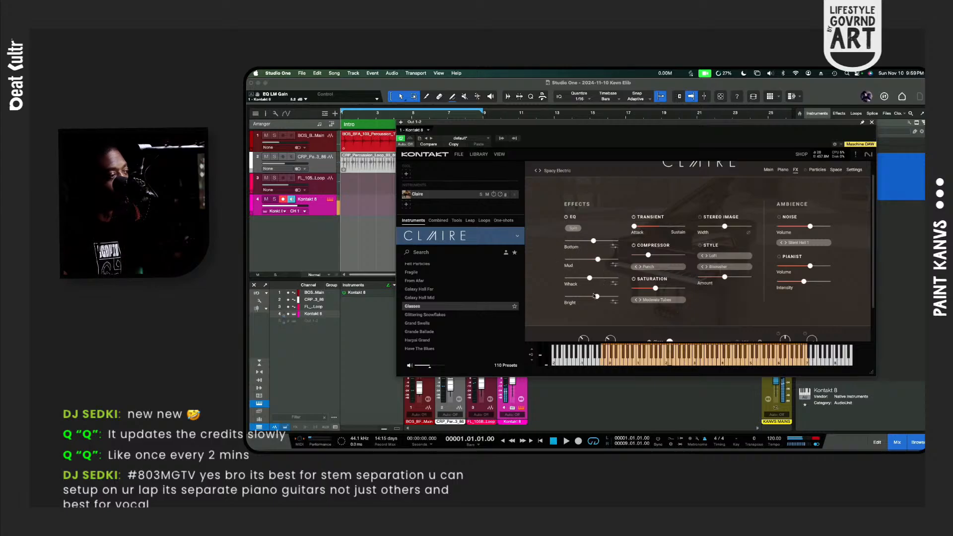
pyautogui.moveTo(595, 297); pyautogui.dragTo(575, 246)
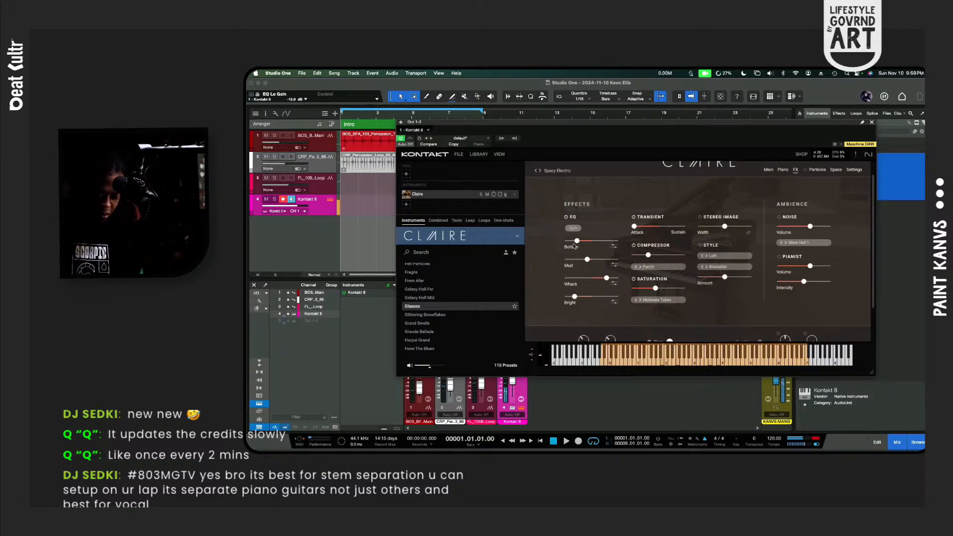
# Step: Record a Claire piano part on the Kontakt 8 track over the looped bars 1 to 9, and close the instrument window
pyautogui.press('space')
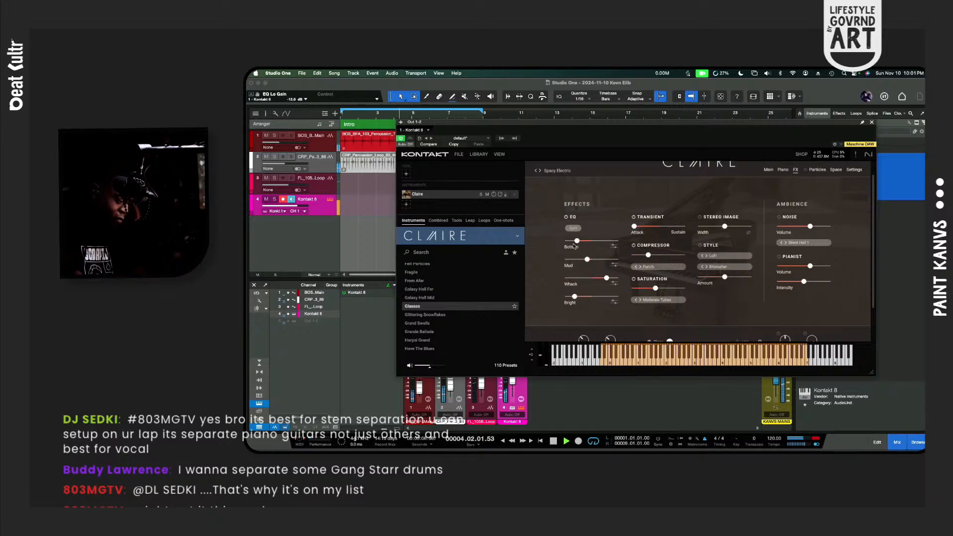
pyautogui.press('KP_Multiply')
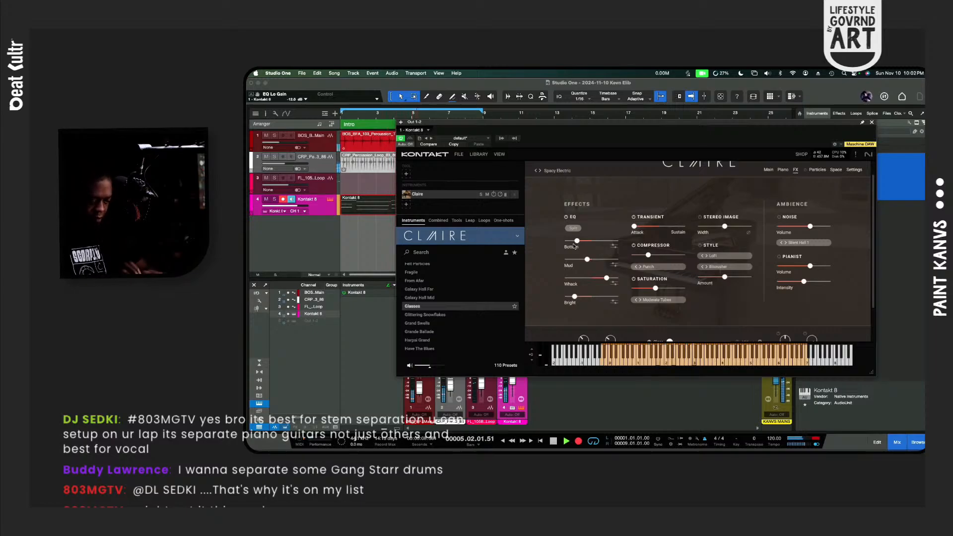
pyautogui.press('KP_Multiply')
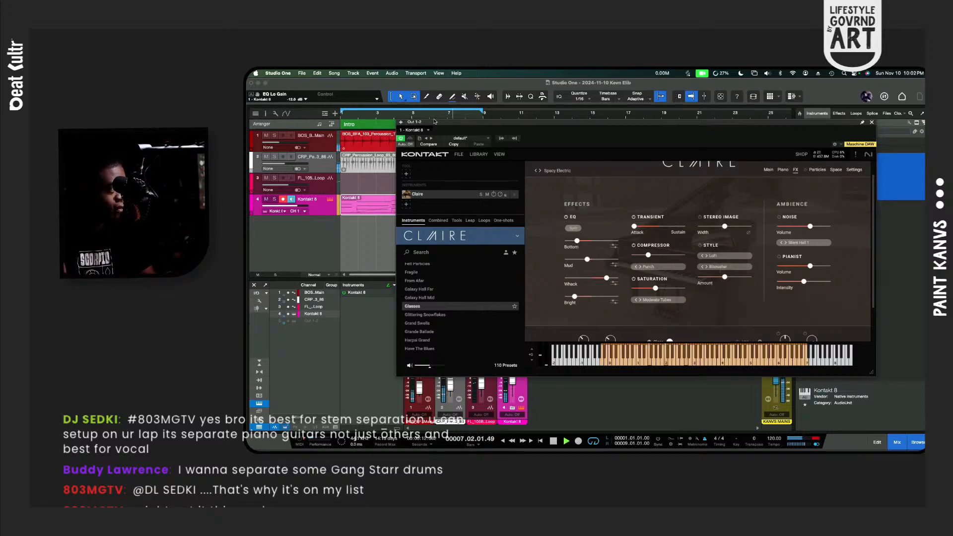
pyautogui.click(872, 123)
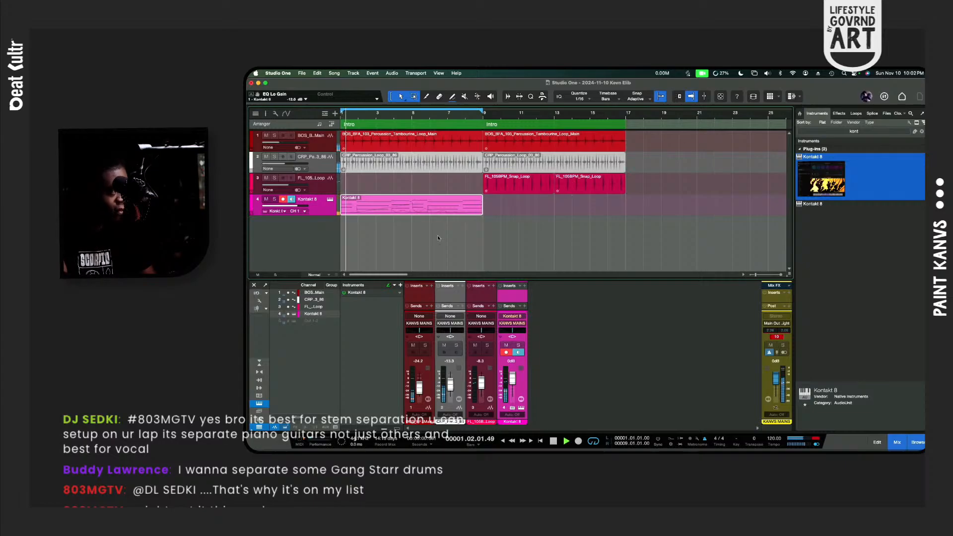
# Step: Open the recorded Kontakt 8 part in an enlarged note editor and quantize all its notes to 1/16
pyautogui.doubleClick(443, 207)
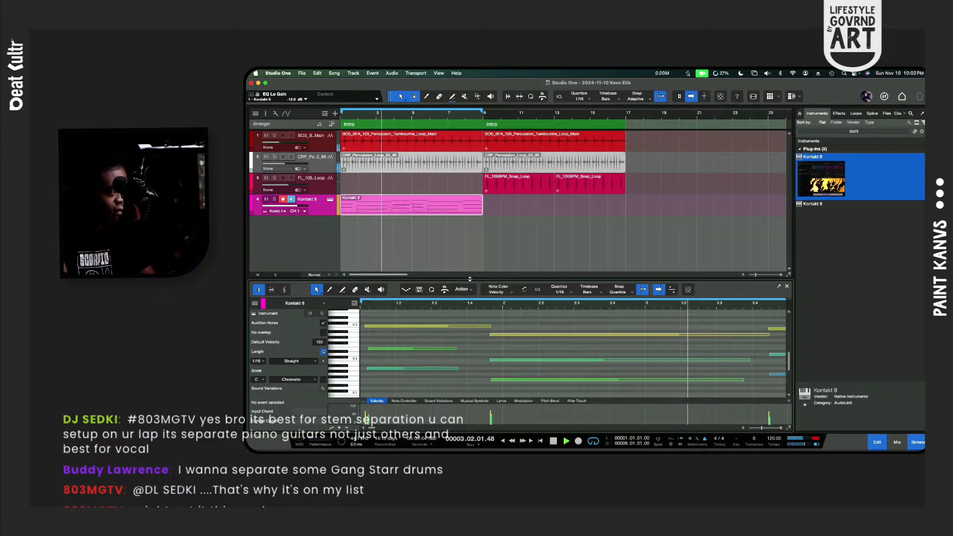
pyautogui.moveTo(470, 279); pyautogui.dragTo(469, 197)
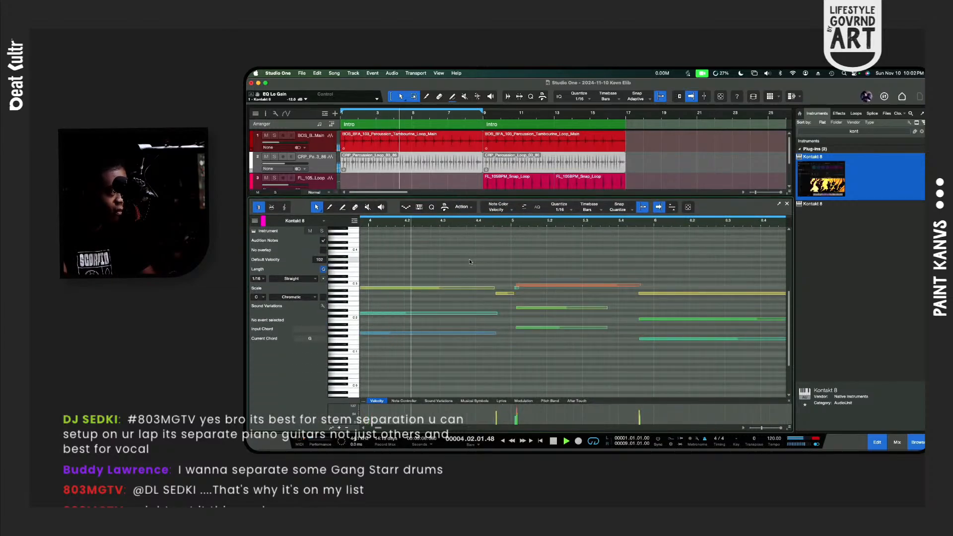
pyautogui.press('super+a')
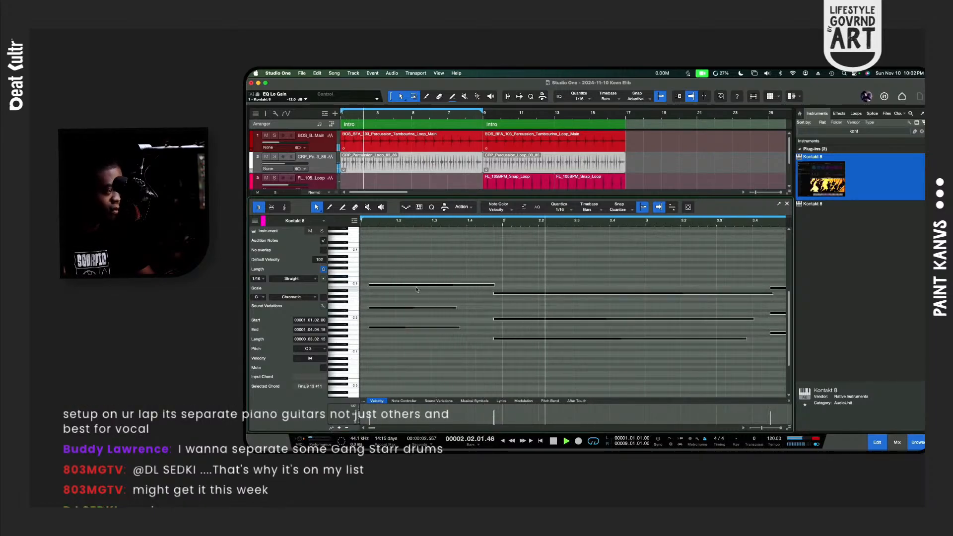
# Step: Move the first chord's notes to start at 1.1.1 and the second chord's notes to start at 1.4.3
pyautogui.moveTo(403, 272)
pyautogui.mouseDown()
pyautogui.moveTo(405, 333)
pyautogui.moveTo(382, 328)
pyautogui.mouseUp()
pyautogui.press('f')
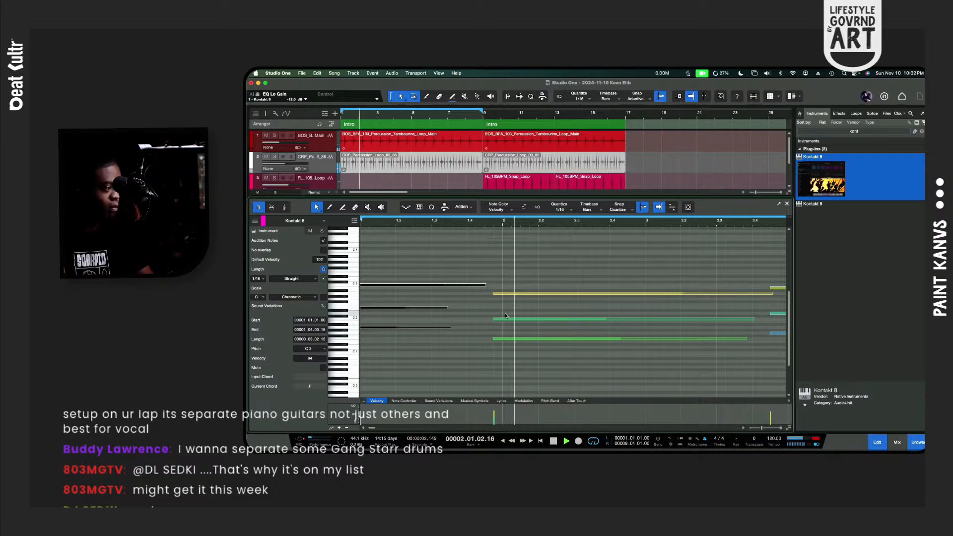
pyautogui.press('space')
pyautogui.moveTo(501, 276); pyautogui.dragTo(485, 339)
pyautogui.press('space')
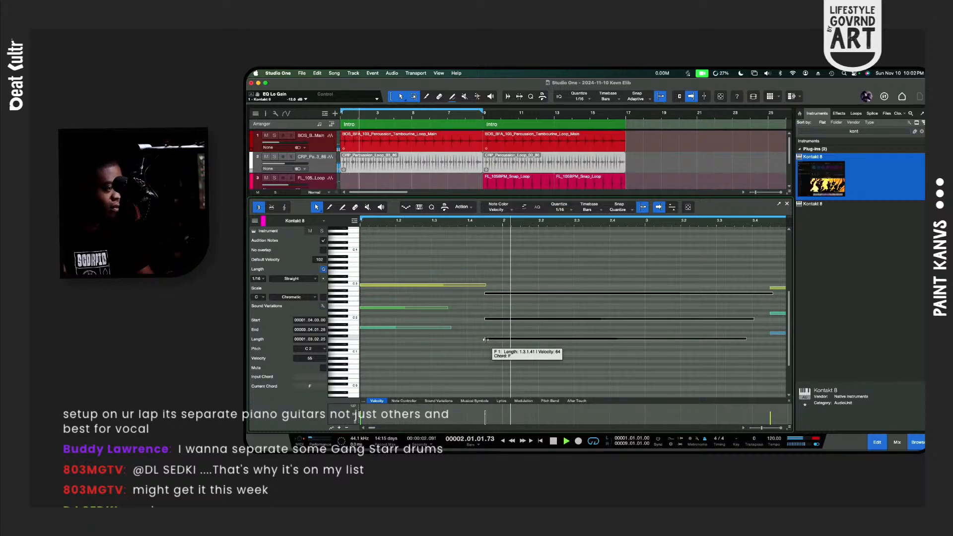
# Step: Move the very short note just before the bar 5 chord earlier to start at 4.4.4
pyautogui.hscroll(4, 485, 339)
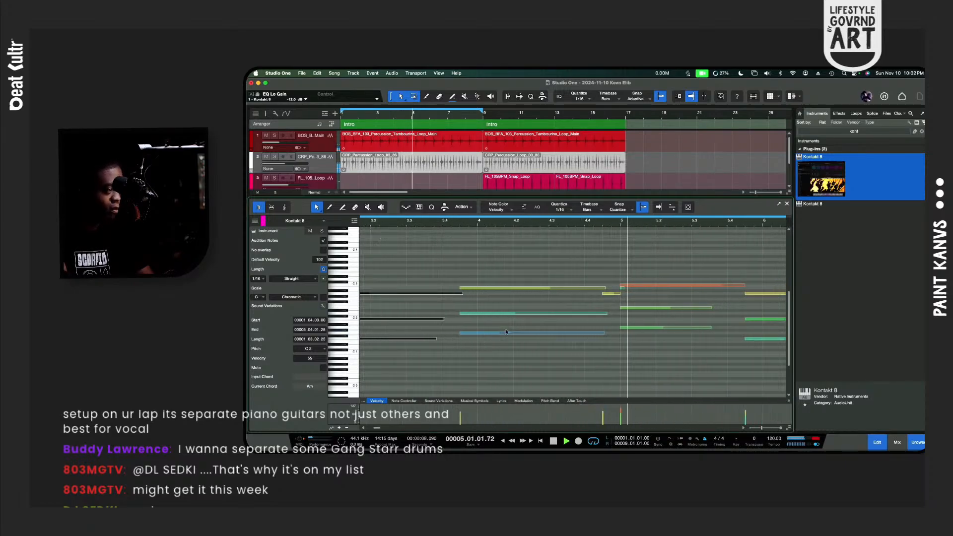
pyautogui.press('space')
pyautogui.moveTo(622, 289); pyautogui.dragTo(615, 289)
pyautogui.press('space')
pyautogui.hscroll(15, 673, 304)
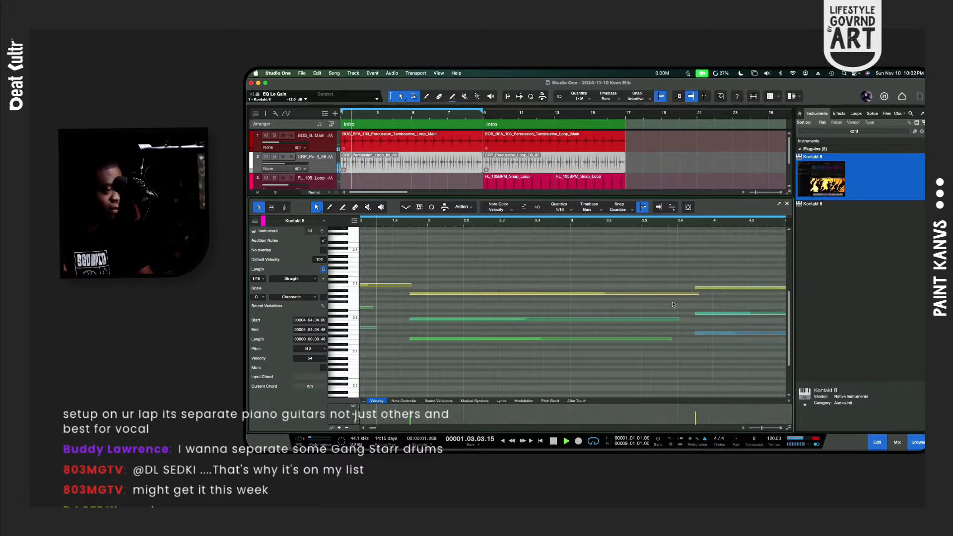
# Step: Move the short A 2 note near the end of bar 4 earlier to start at 4.4.3, and check the remaining chords
pyautogui.hscroll(-1, 673, 304)
pyautogui.hscroll(-10, 672, 304)
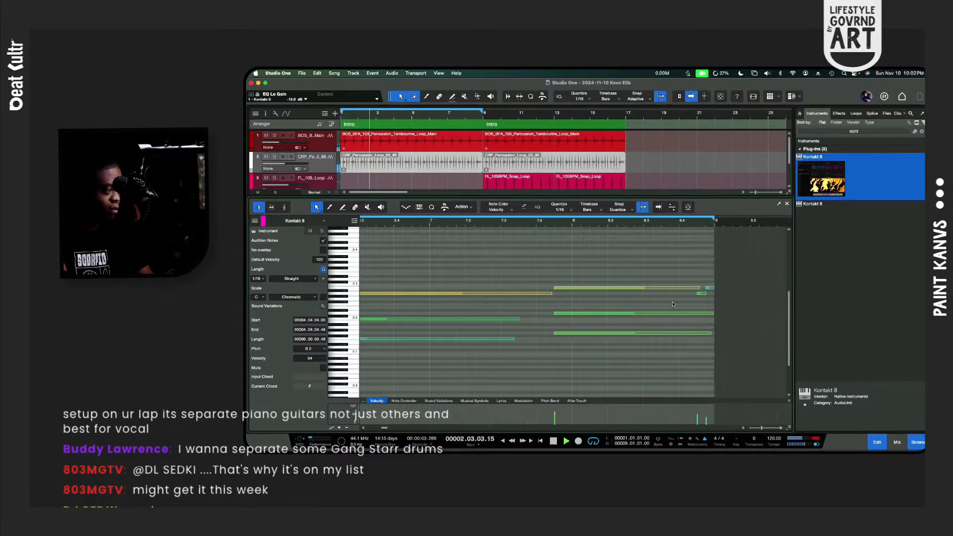
pyautogui.hscroll(2, 700, 305)
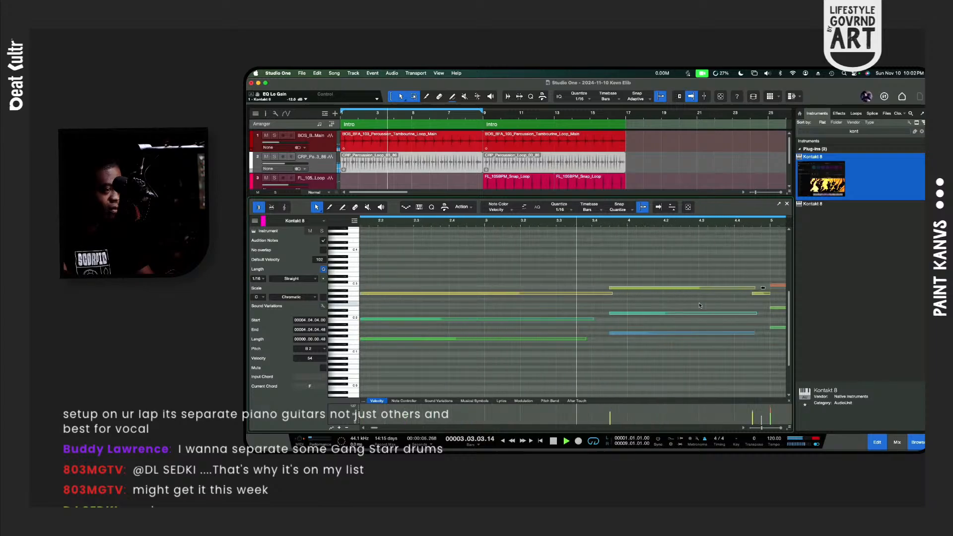
pyautogui.moveTo(737, 295); pyautogui.dragTo(729, 296)
pyautogui.hscroll(10, 728, 304)
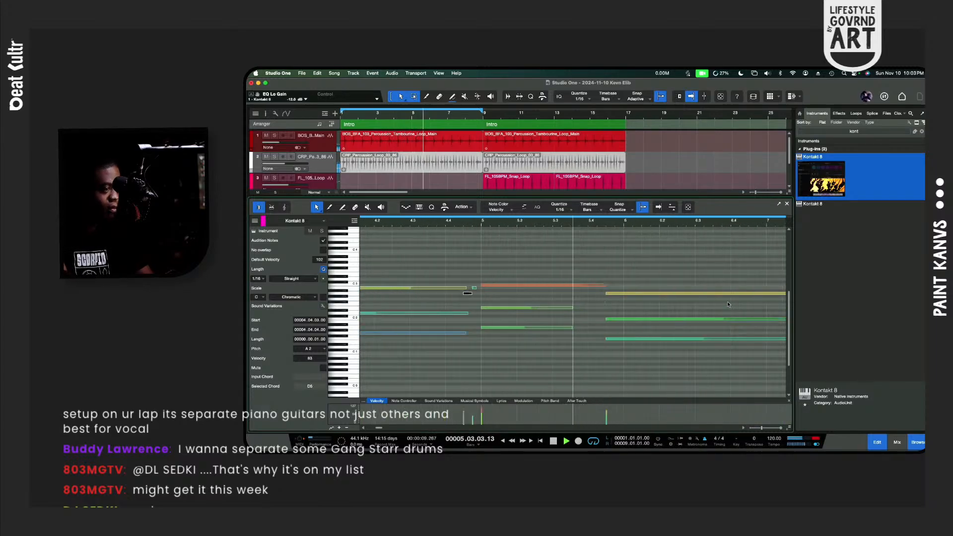
pyautogui.hscroll(-12, 728, 304)
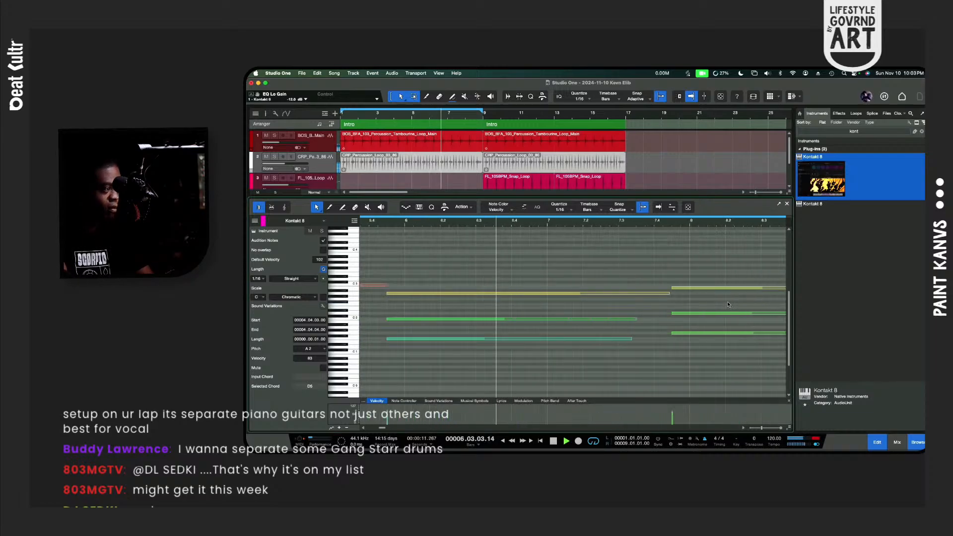
pyautogui.scroll(2, 729, 304)
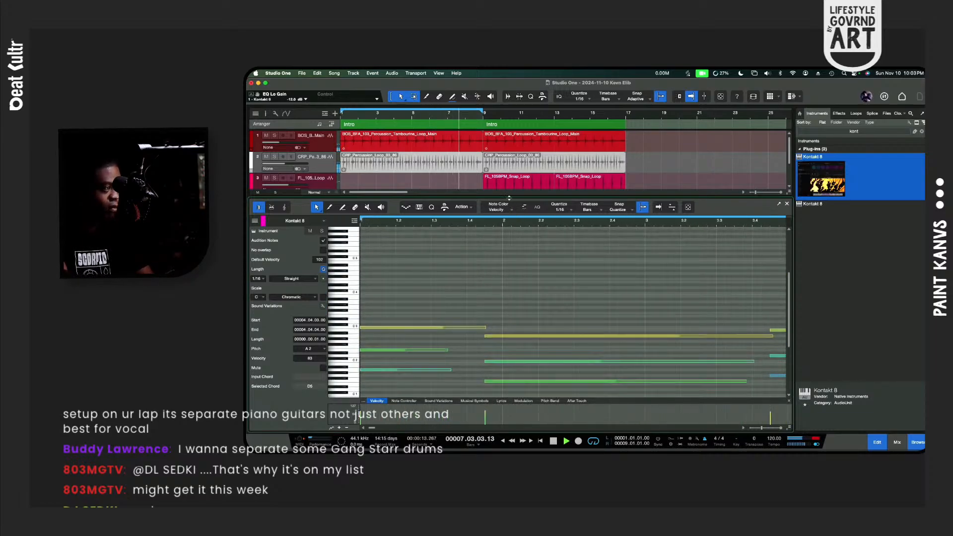
# Step: Shrink the note editor, duplicate the Kontakt 8 part to bar 9, and extend the loop range to bar 17
pyautogui.moveTo(509, 198); pyautogui.dragTo(509, 277)
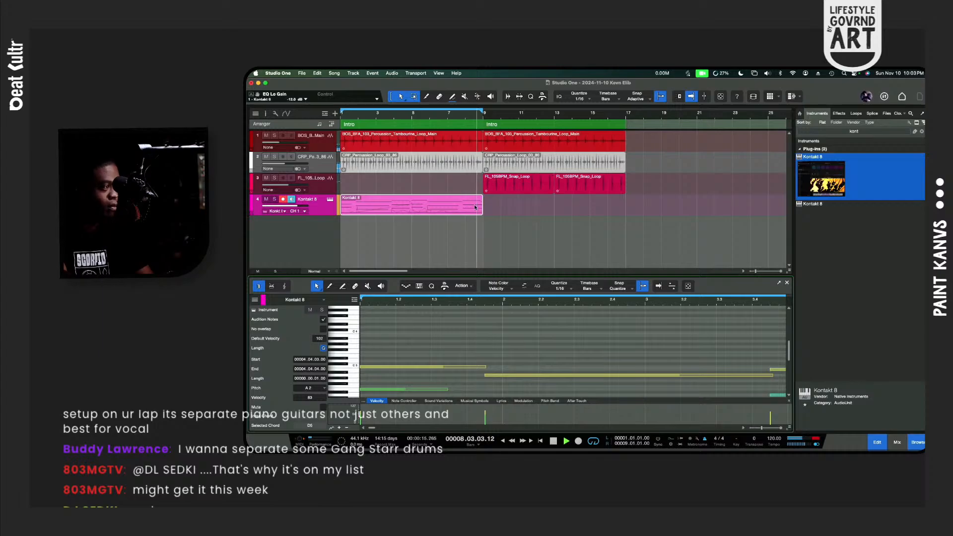
pyautogui.press('super+d')
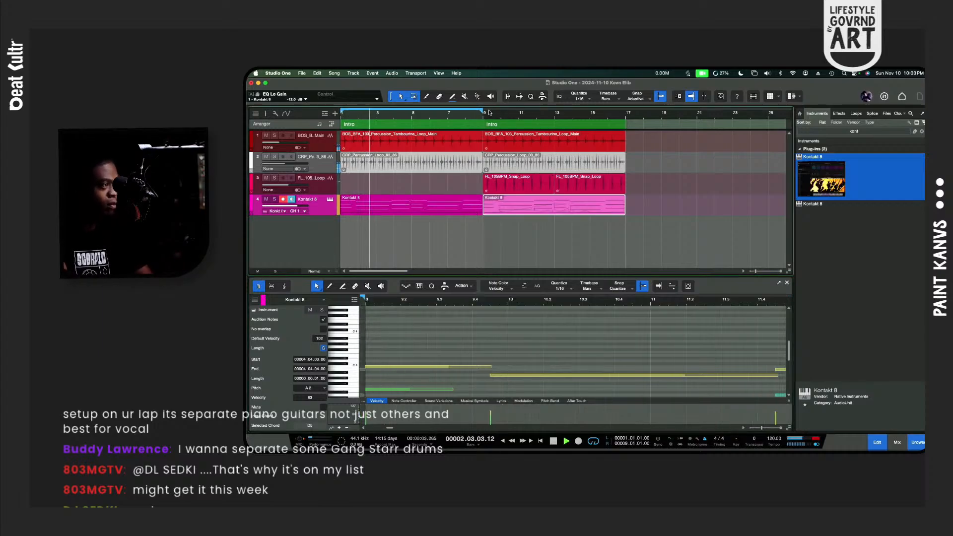
pyautogui.moveTo(489, 112); pyautogui.dragTo(627, 129)
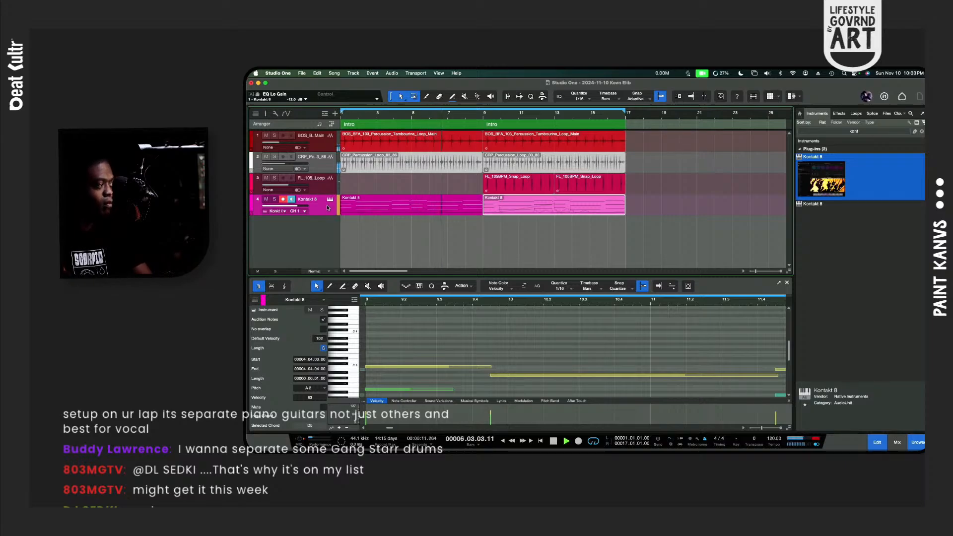
# Step: Duplicate the Kontakt 8 track without its parts and set the copy's MIDI channel to CH 2
pyautogui.press('super+d')
pyautogui.click(304, 233)
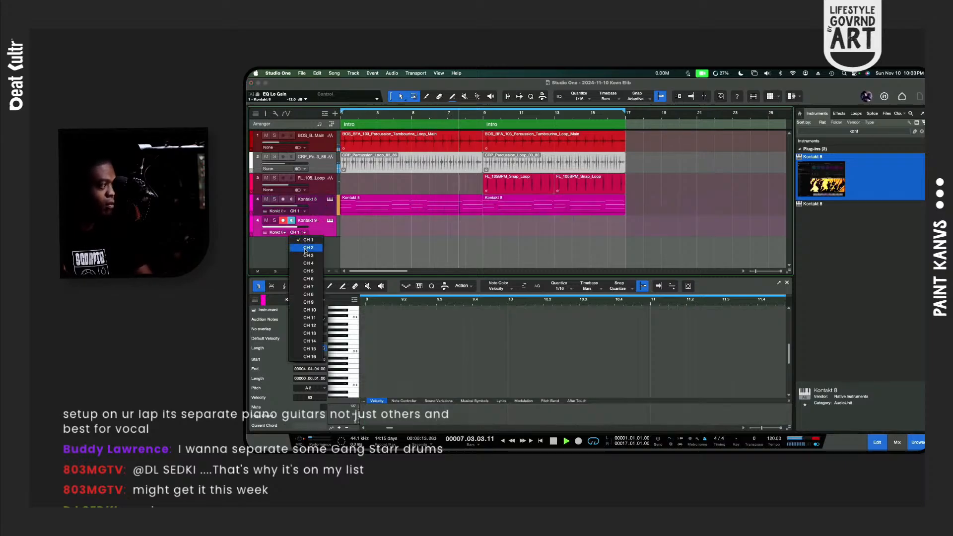
pyautogui.click(306, 247)
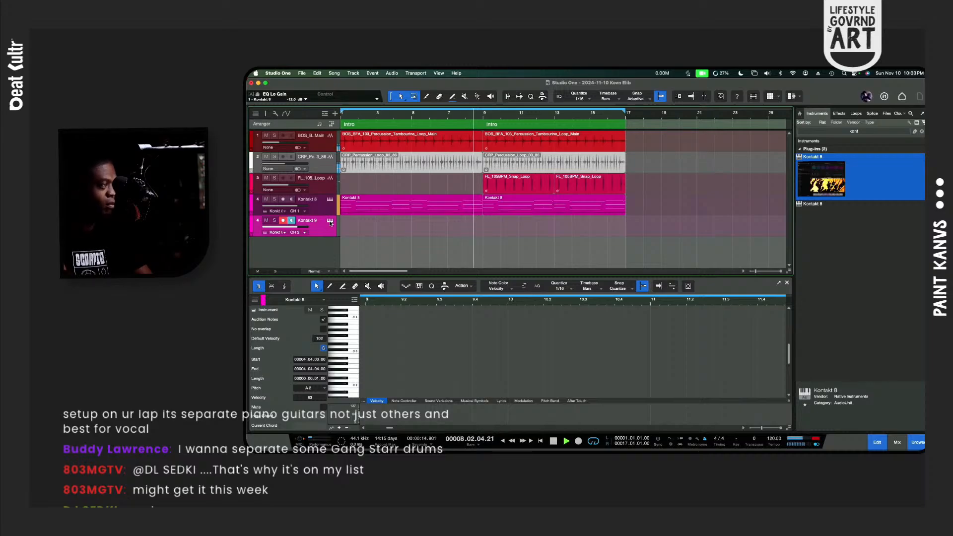
# Step: Add Cloud Supply's Church With Disconnected Lights preset beside Claire in Kontakt 8, locating its missing samples with an automatic search
pyautogui.click(330, 220)
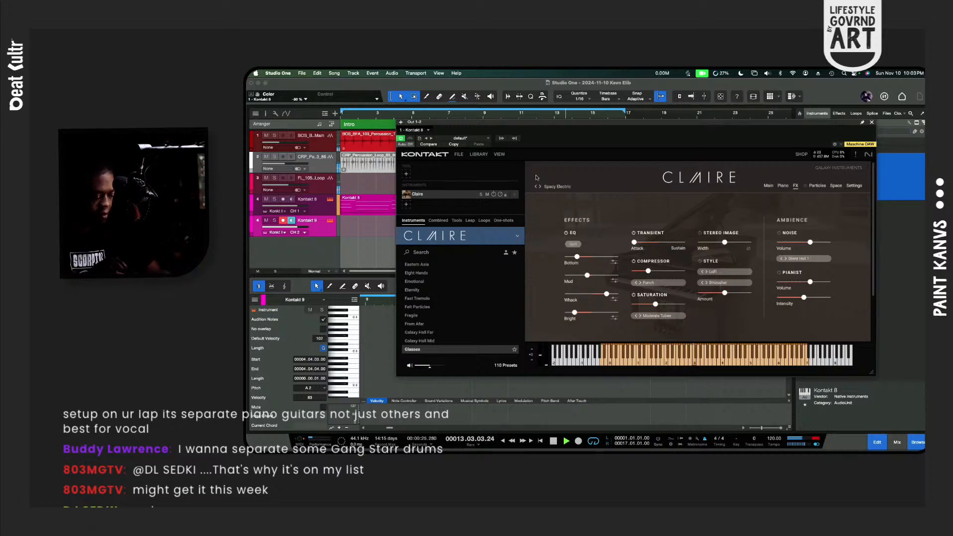
pyautogui.press('Down')
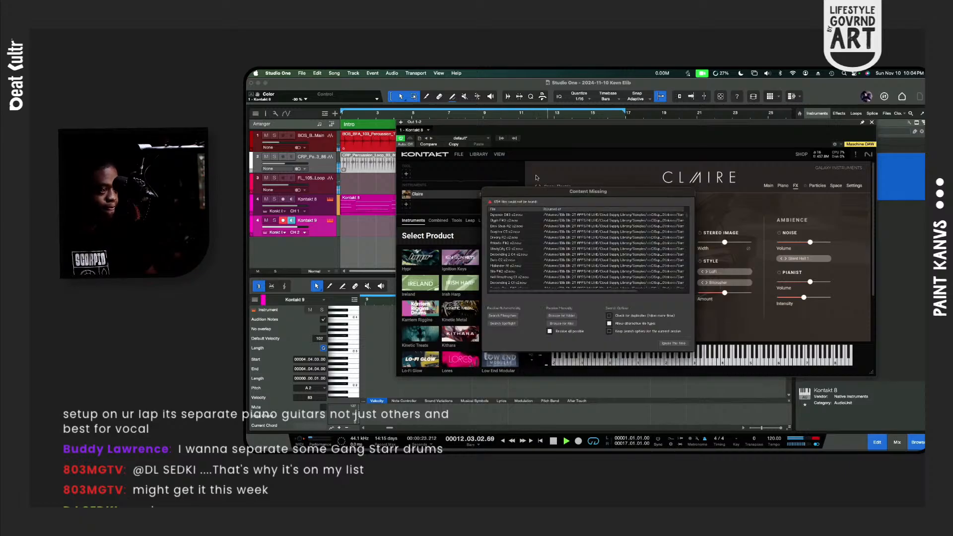
pyautogui.click(508, 317)
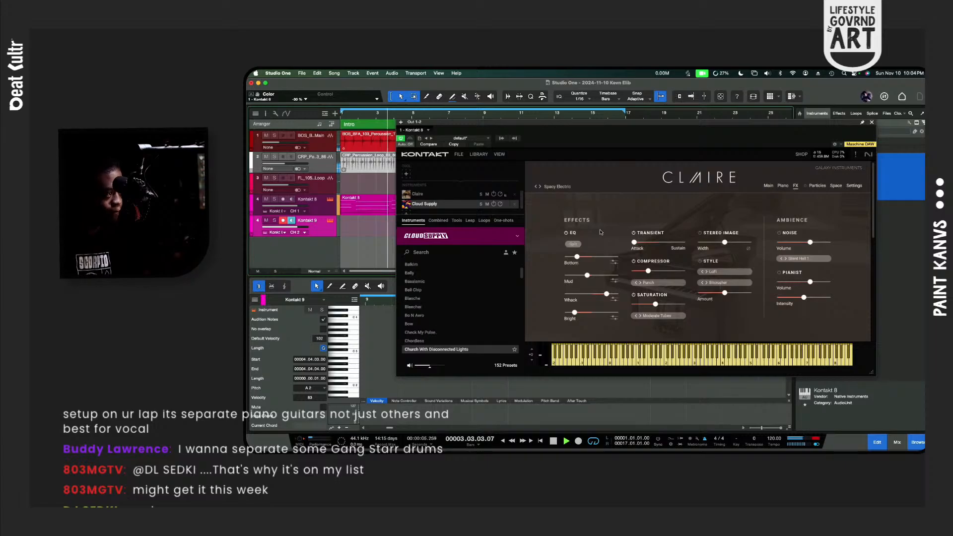
pyautogui.scroll(-2, 600, 234)
pyautogui.scroll(-5, 600, 233)
pyautogui.scroll(3, 600, 234)
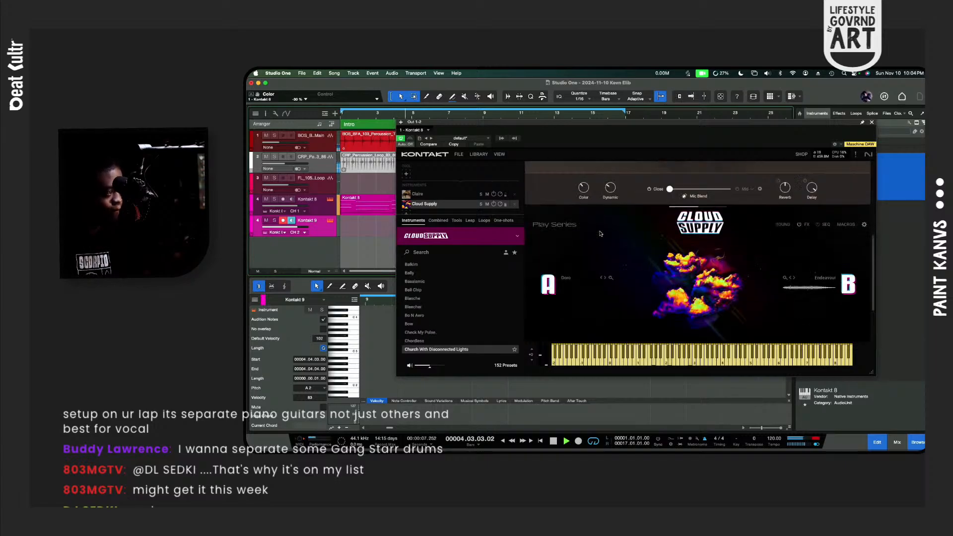
# Step: Assign the Claire slot's MIDI input to a channel on Port A [from host]
pyautogui.rightClick(467, 197)
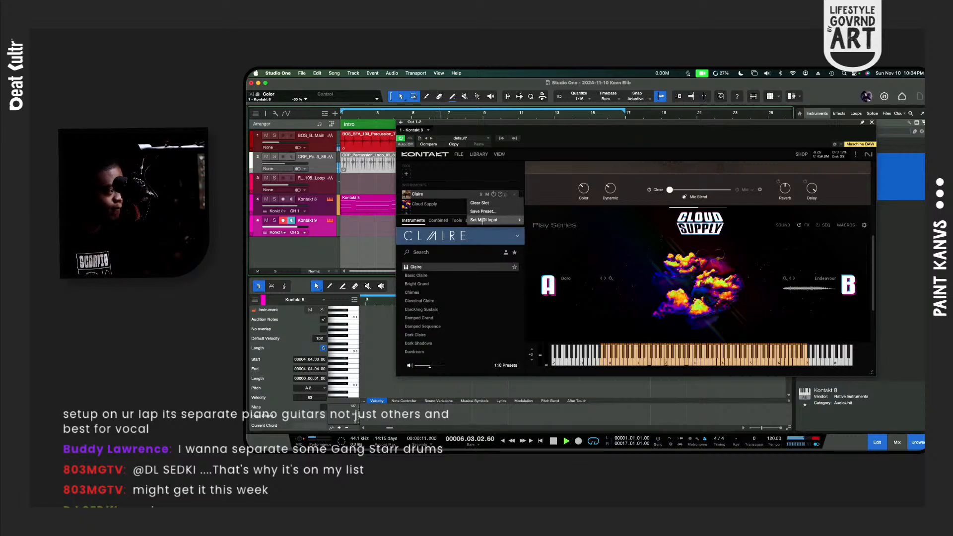
pyautogui.moveTo(497, 219)
pyautogui.moveTo(554, 230)
pyautogui.click(604, 227)
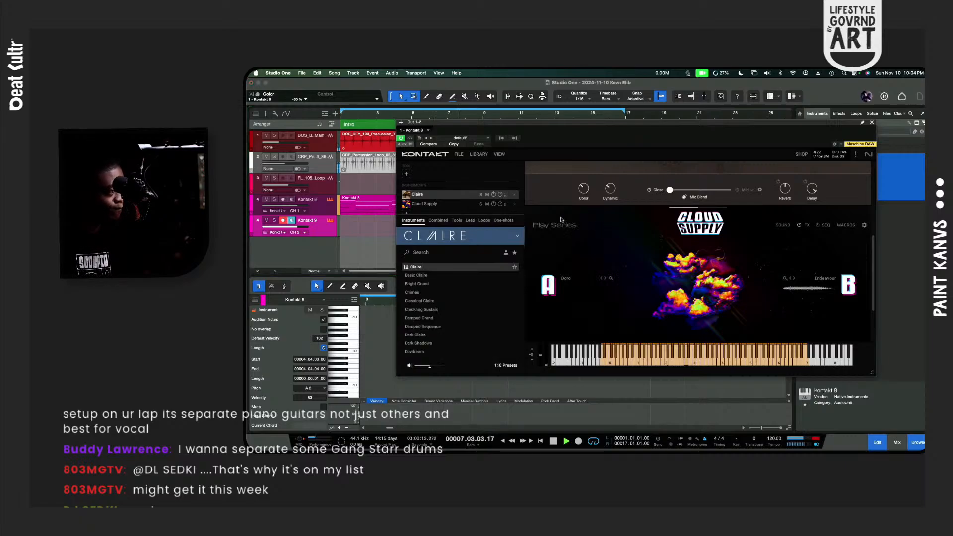
# Step: Assign the Cloud Supply slot's MIDI input to its own channel on Port A [from host]
pyautogui.rightClick(454, 204)
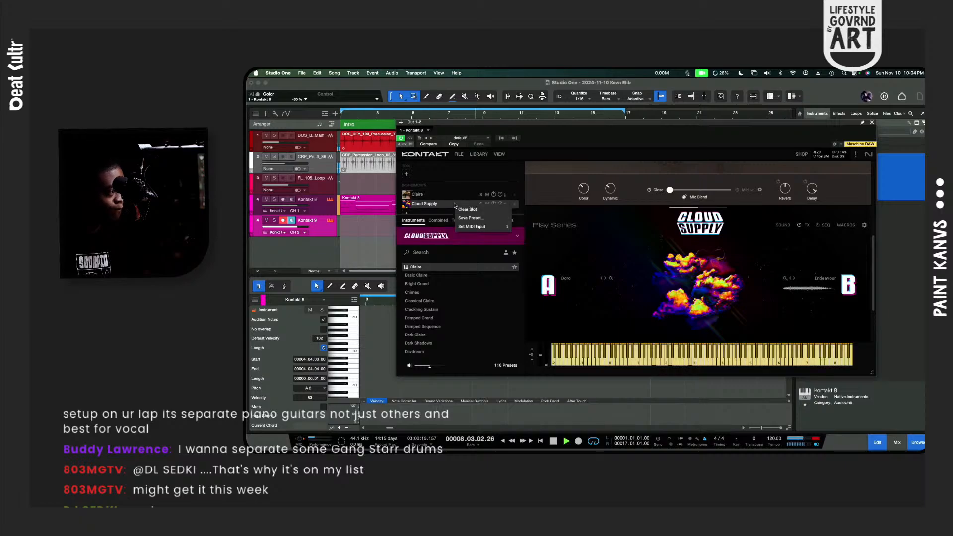
pyautogui.moveTo(484, 228)
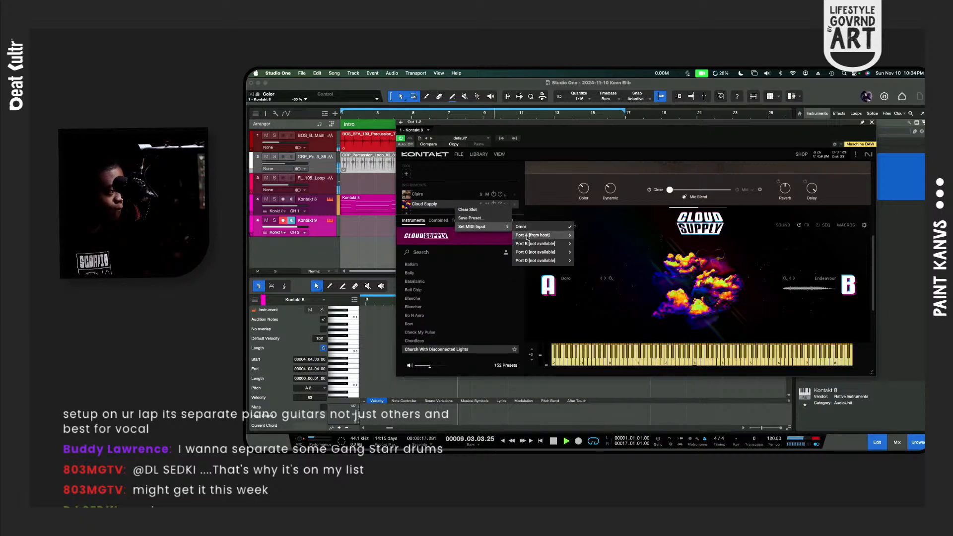
pyautogui.click(588, 245)
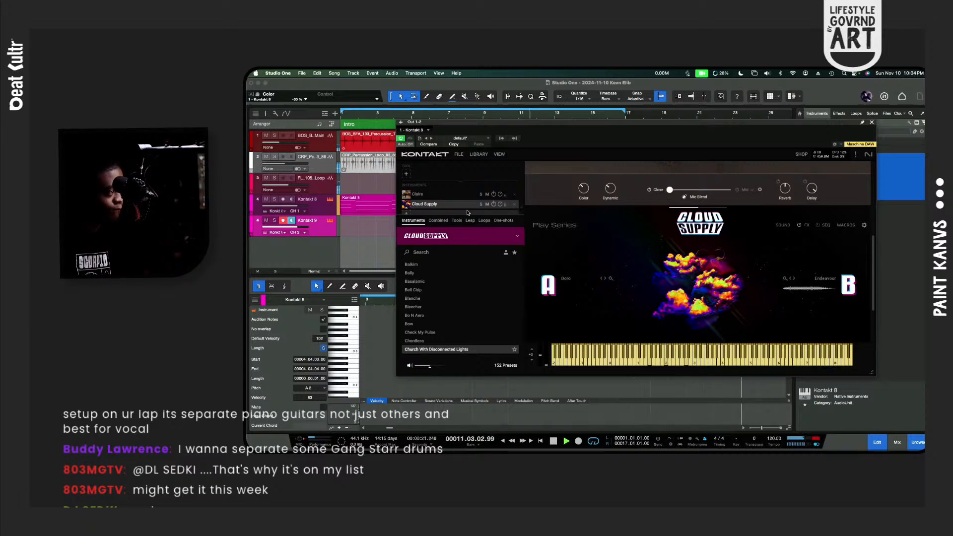
pyautogui.scroll(1, 658, 253)
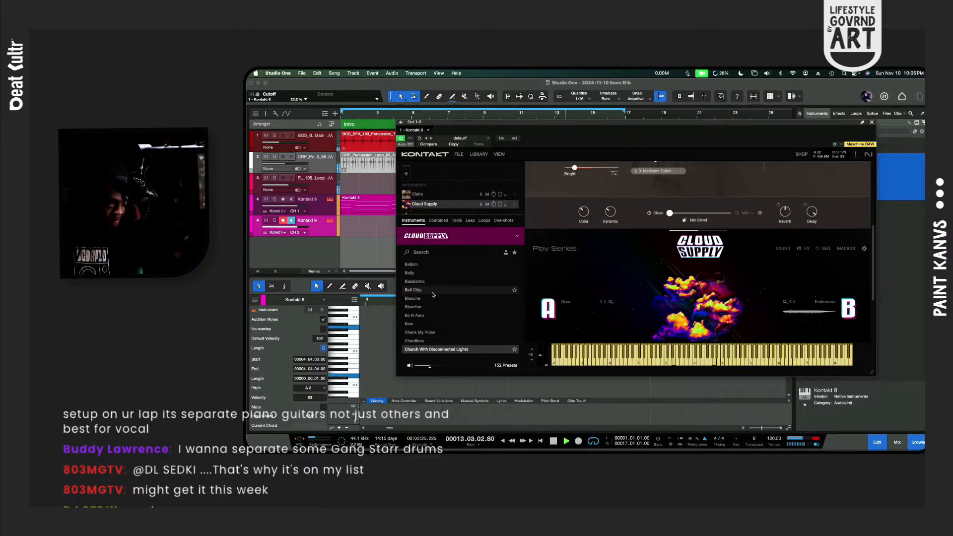
# Step: Record a Cloud Supply part on the CH 2 track, split it at bar 9, and delete the empty first half
pyautogui.press('Escape')
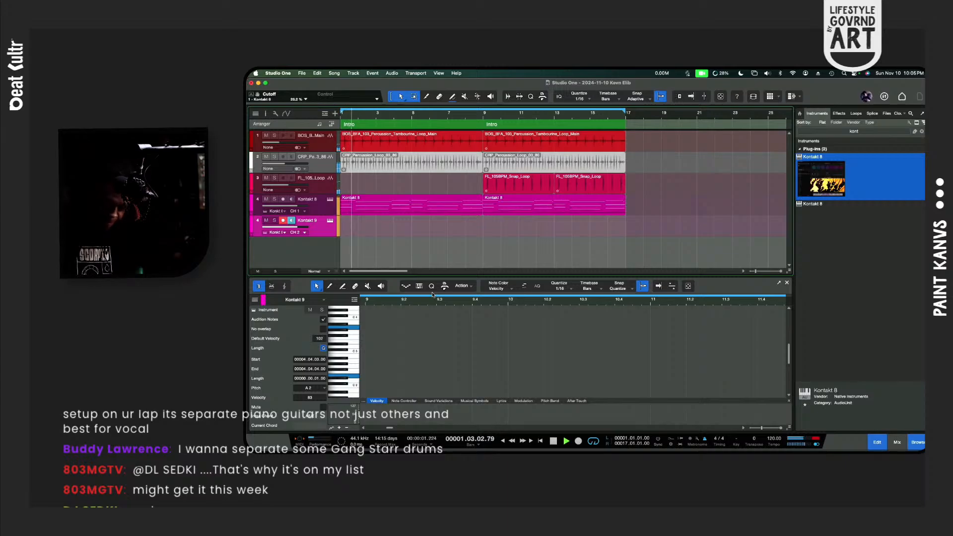
pyautogui.press('KP_Multiply')
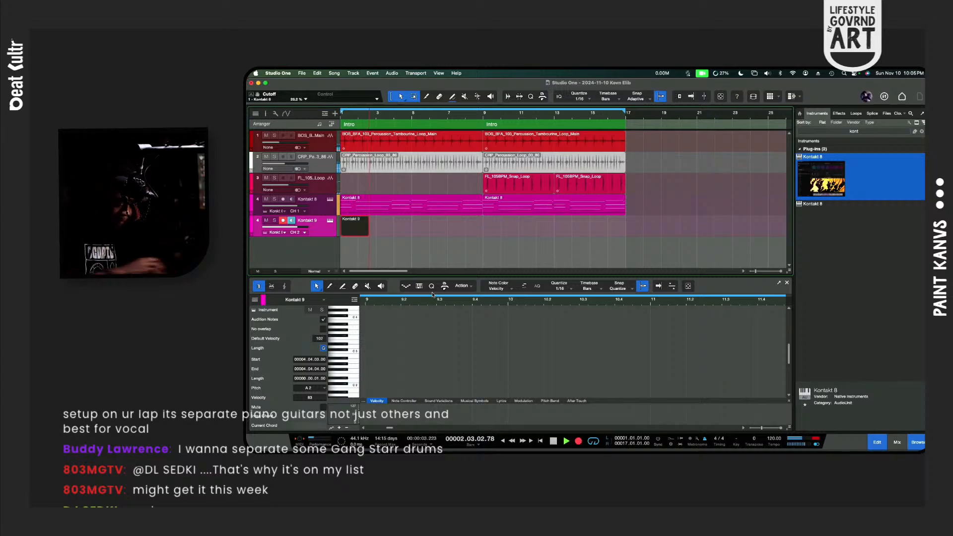
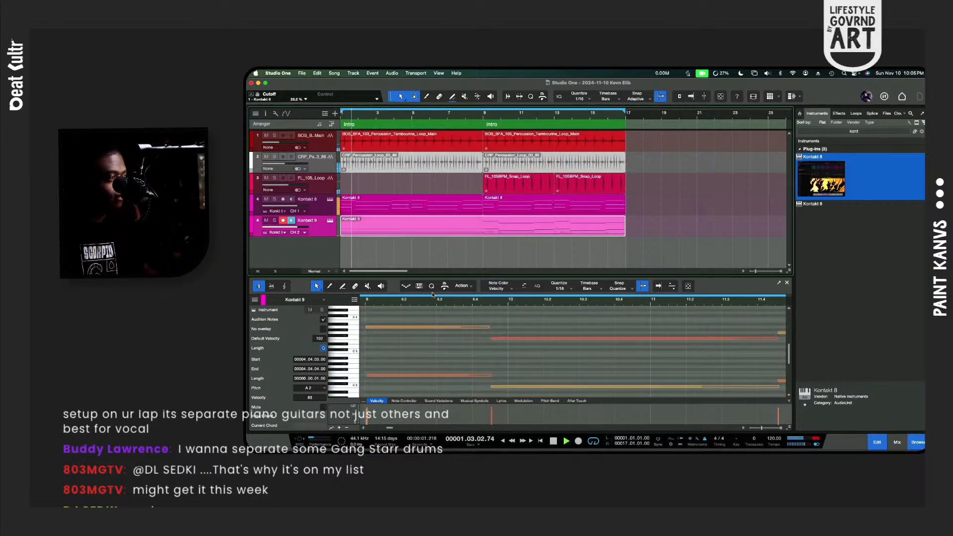
pyautogui.keyDown('alt'); pyautogui.click(484, 220); pyautogui.keyUp('alt')
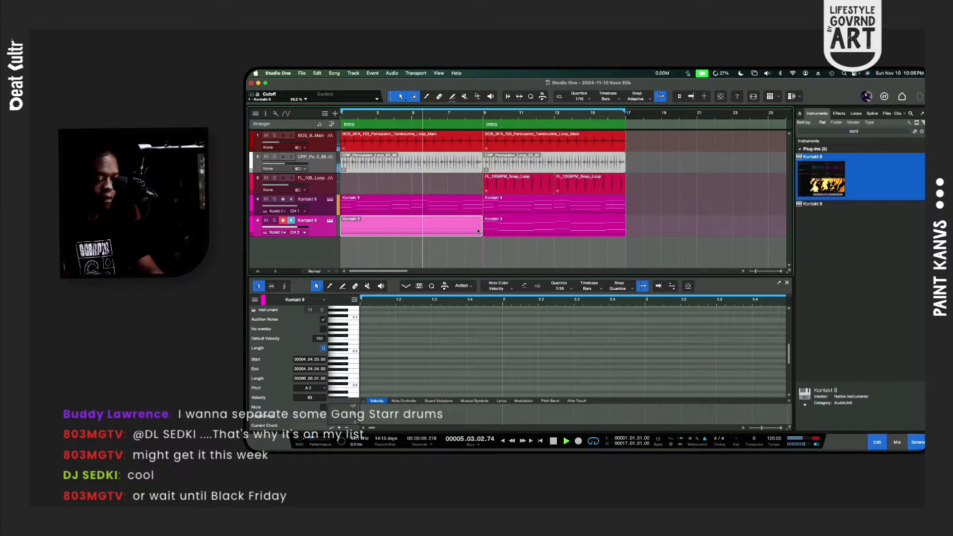
pyautogui.press('Delete')
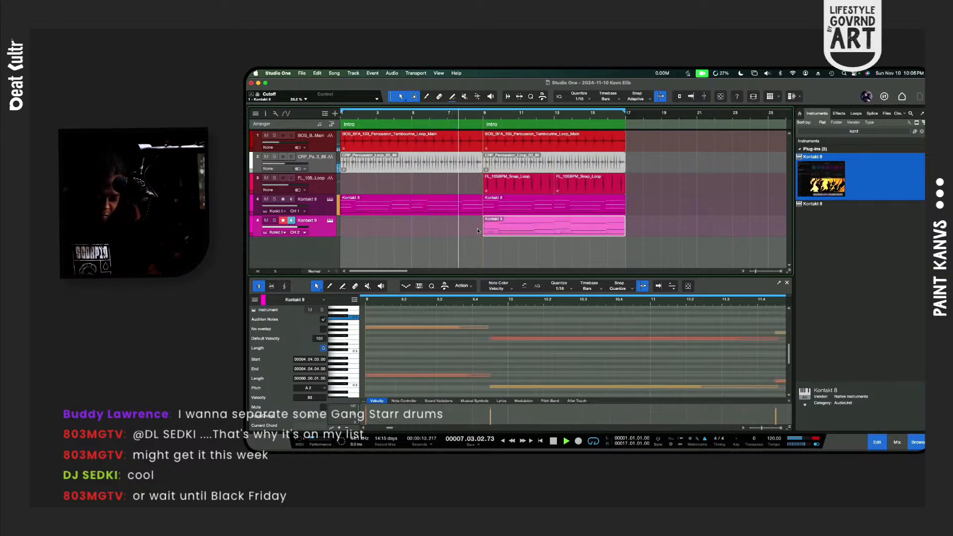
# Step: Overdub more notes onto the Cloud Supply part, deleting the short B3 note and extending the long C4 note's start to bar 9
pyautogui.press('KP_Multiply')
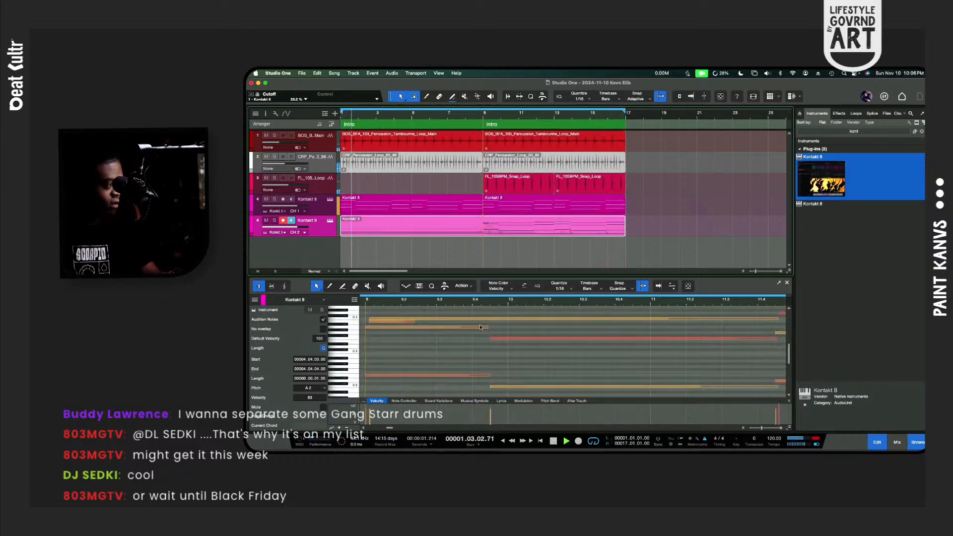
pyautogui.click(407, 322)
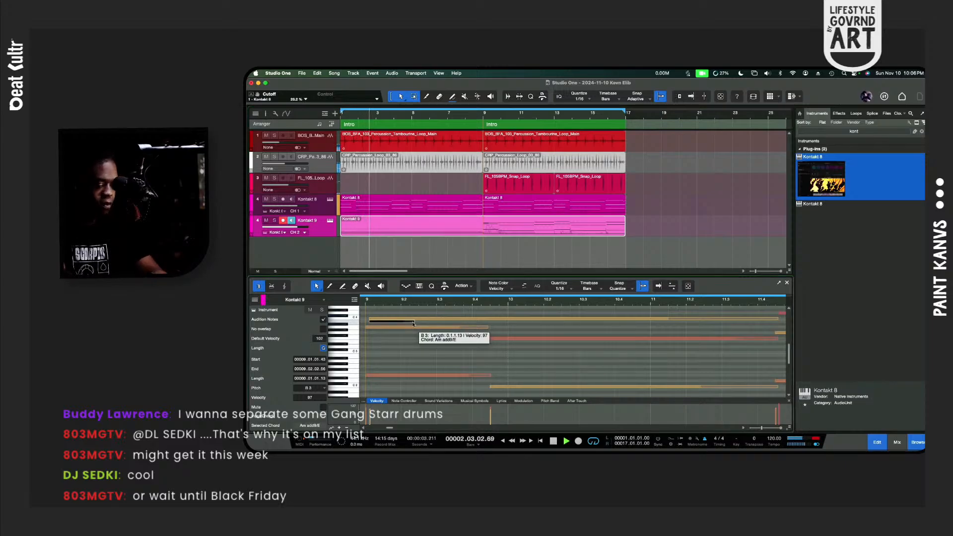
pyautogui.press('Delete')
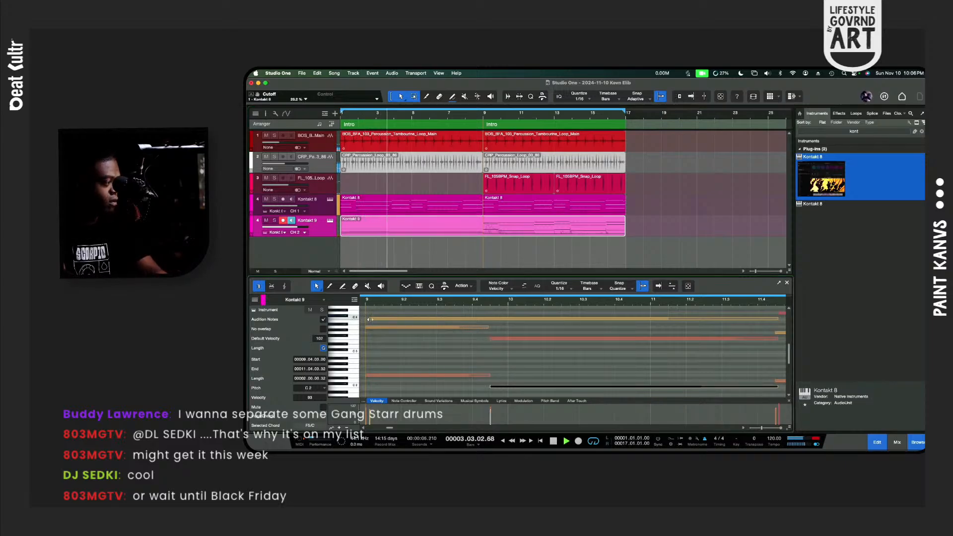
pyautogui.moveTo(369, 319); pyautogui.dragTo(363, 320)
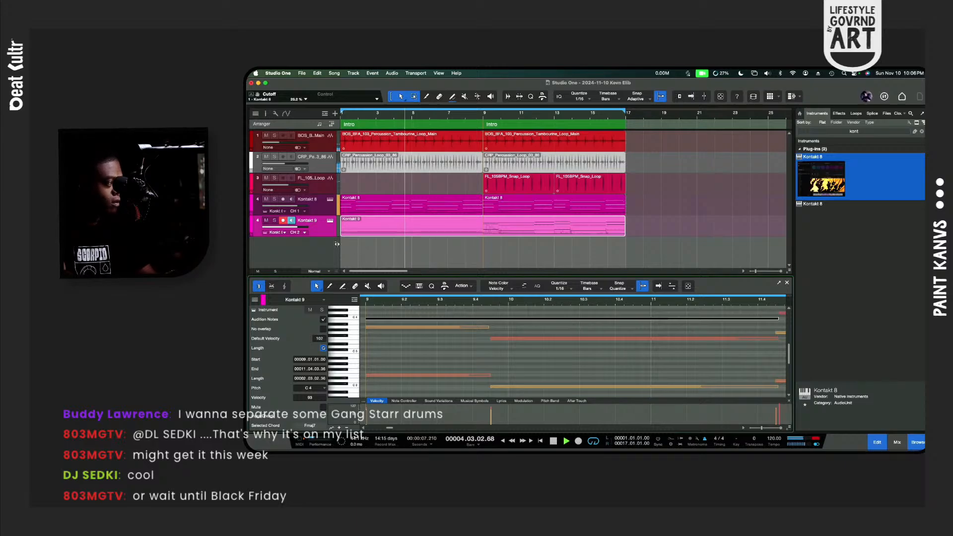
# Step: Activate Kontakt 8's additional stereo outputs from Out 3-4 through Out 11-12
pyautogui.press('F3')
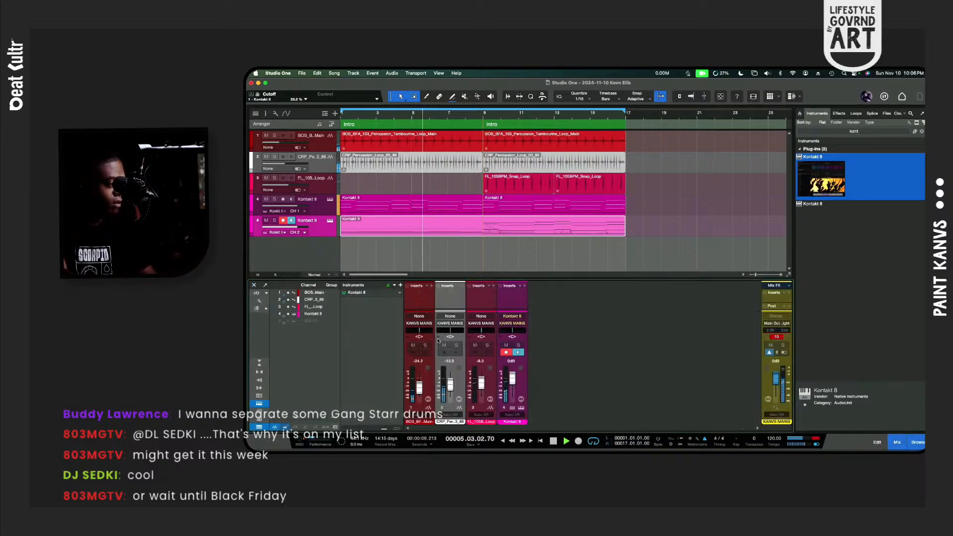
pyautogui.press('F3')
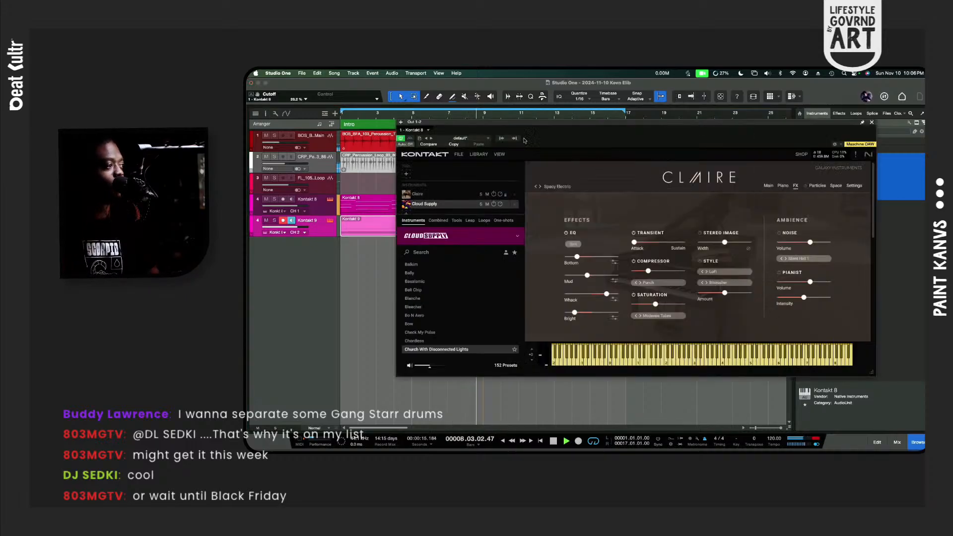
pyautogui.click(502, 138)
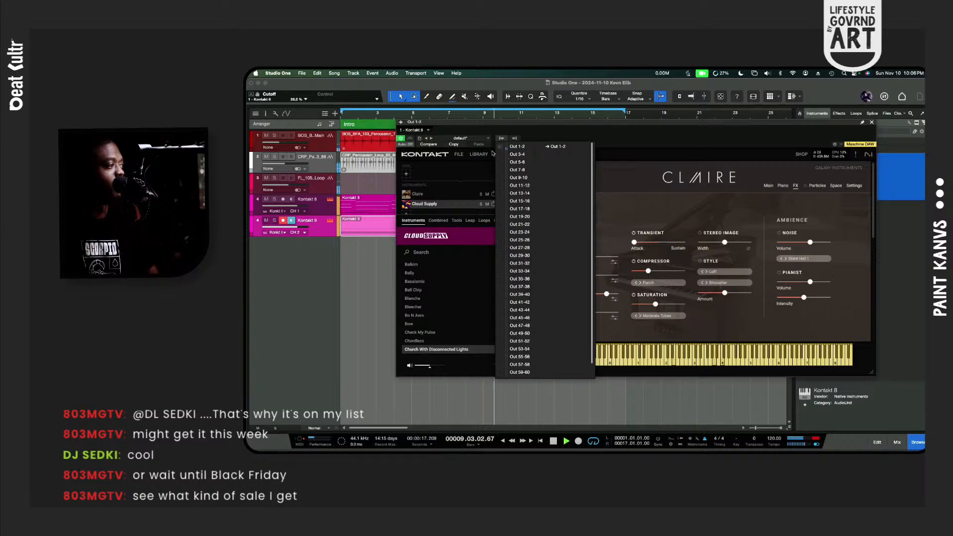
pyautogui.click(498, 155)
pyautogui.click(500, 161)
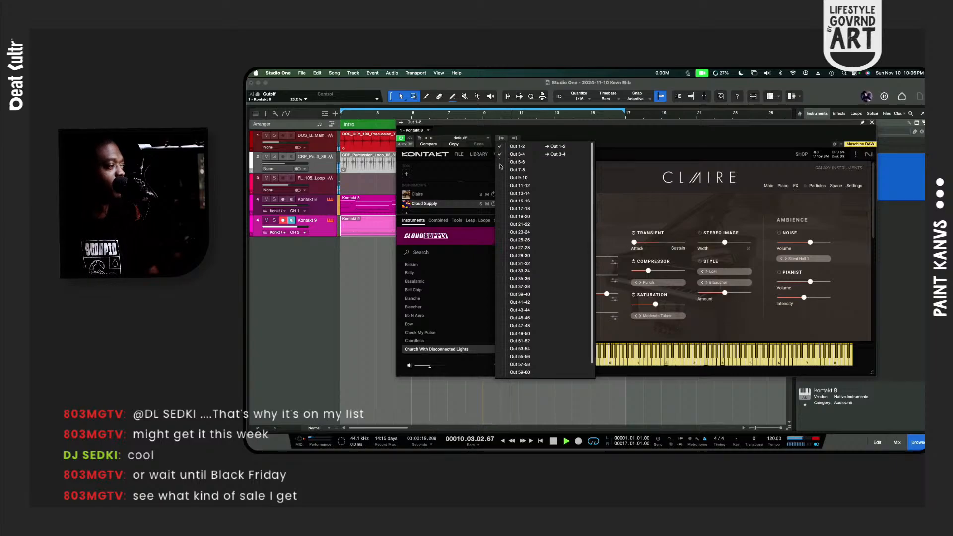
pyautogui.click(500, 170)
pyautogui.click(501, 178)
pyautogui.click(501, 186)
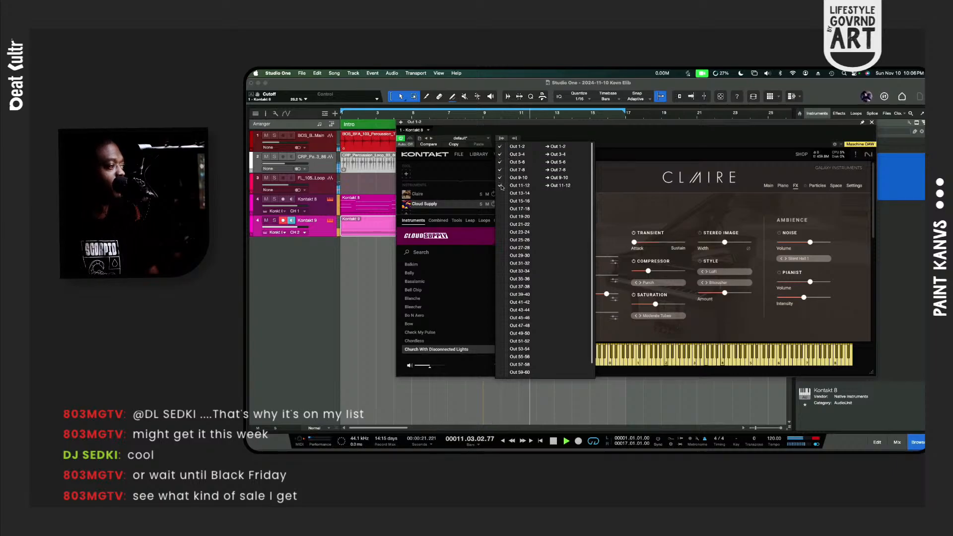
pyautogui.click(575, 179)
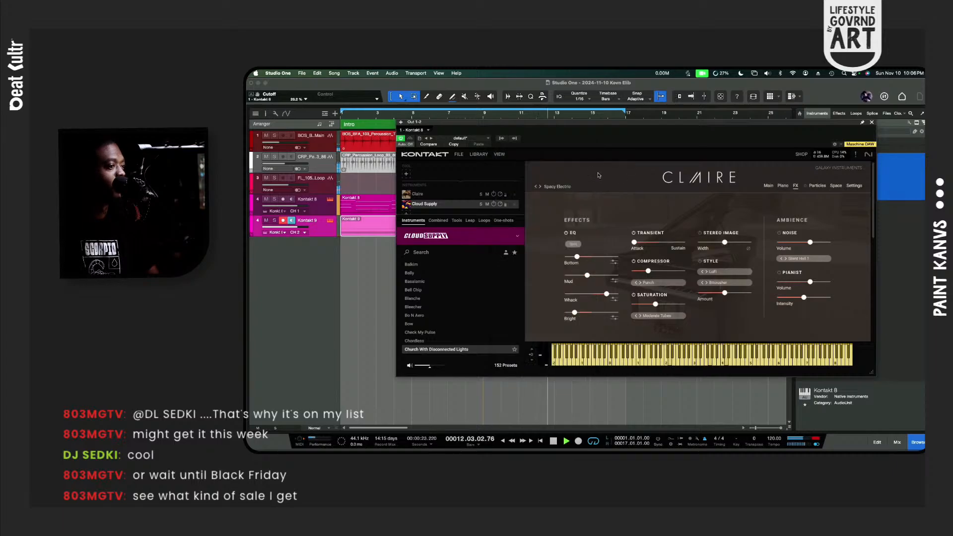
pyautogui.scroll(-8, 595, 181)
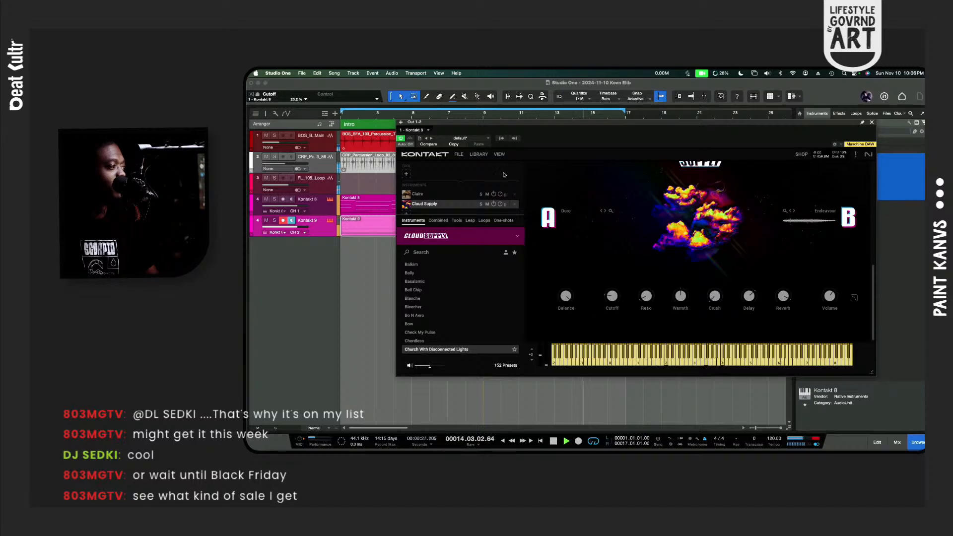
pyautogui.rightClick(462, 194)
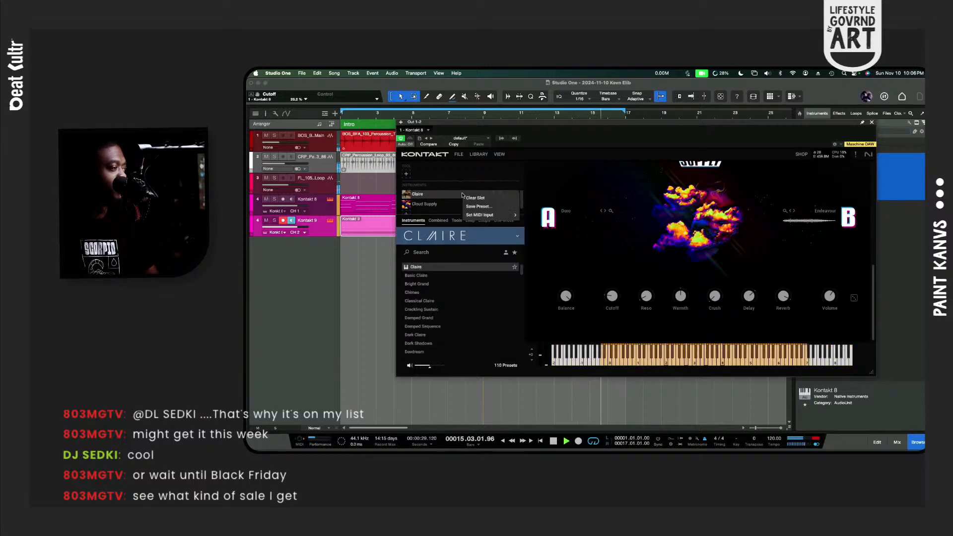
pyautogui.click(542, 202)
pyautogui.scroll(3, 551, 194)
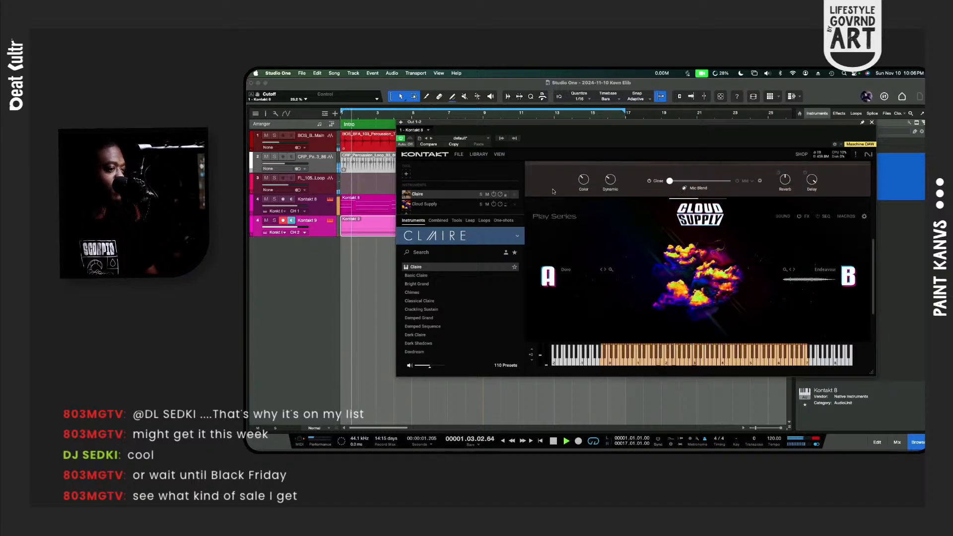
pyautogui.scroll(3, 571, 186)
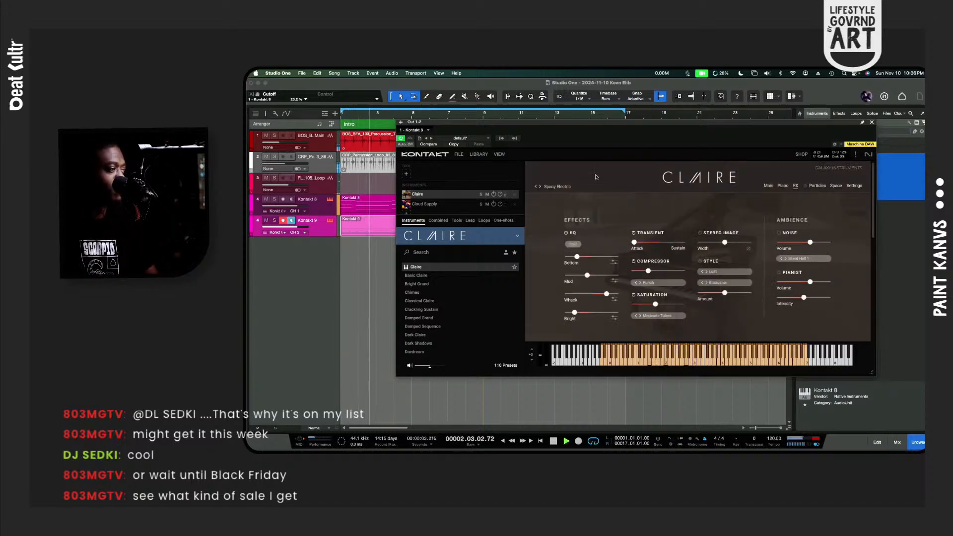
# Step: Switch Kontakt 8 to Classic View and route Cloud Supply's output to Out 2 (channels 3|4)
pyautogui.click(499, 154)
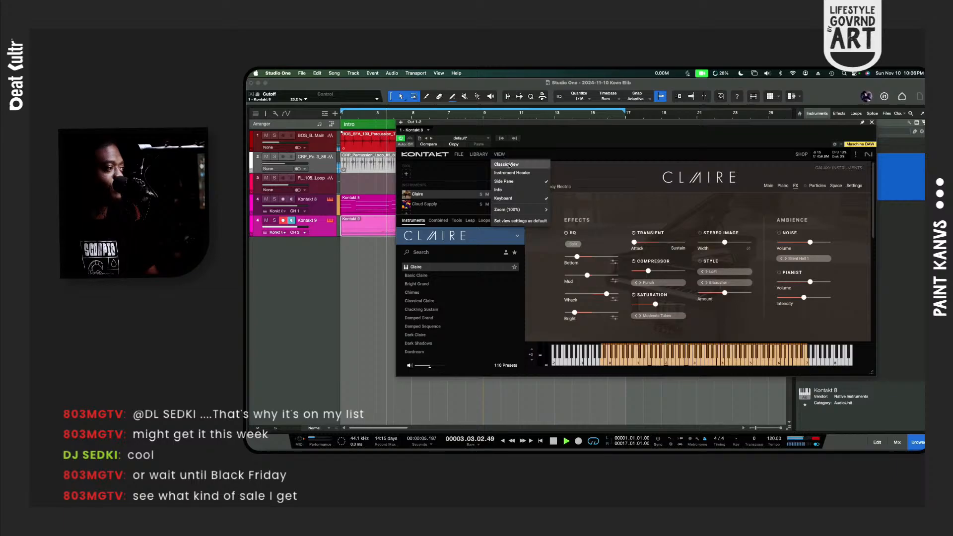
pyautogui.click(508, 166)
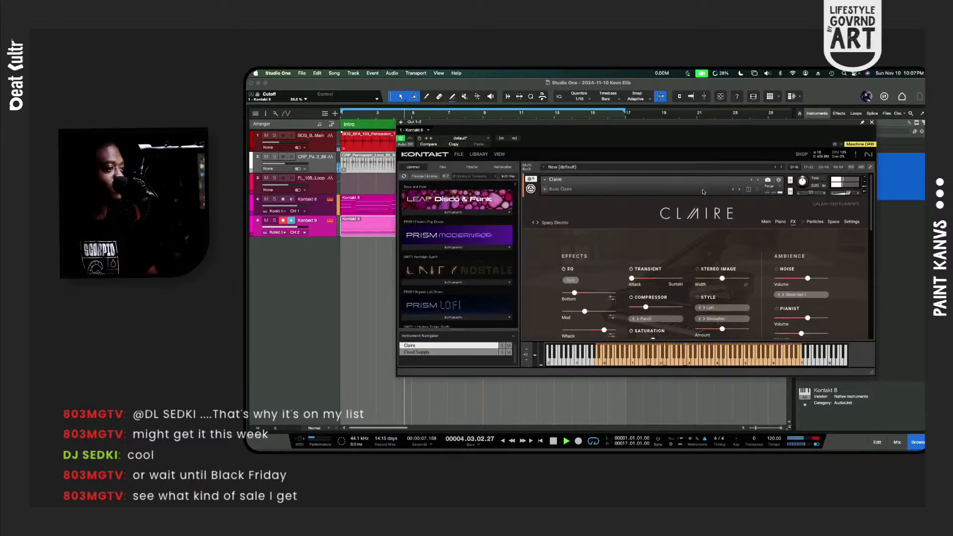
pyautogui.click(768, 180)
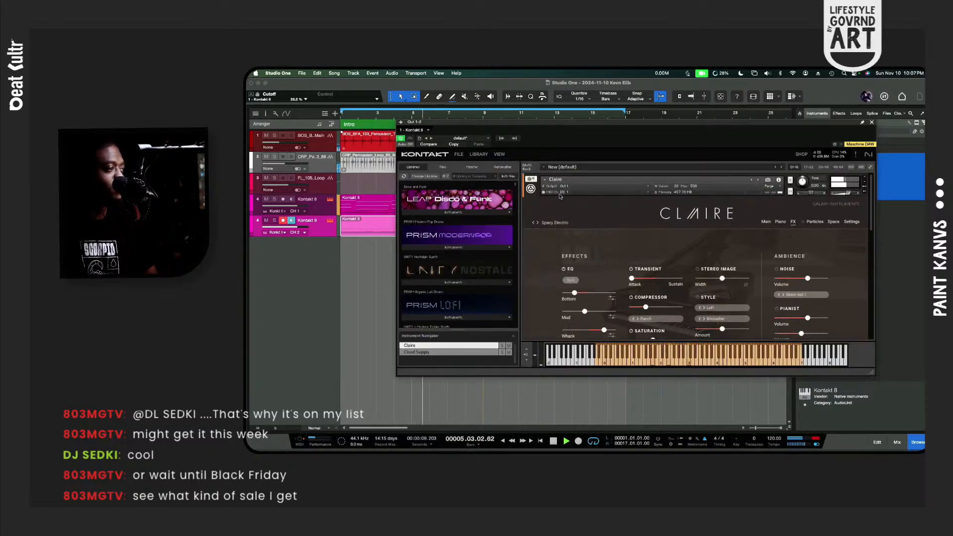
pyautogui.scroll(-10, 584, 194)
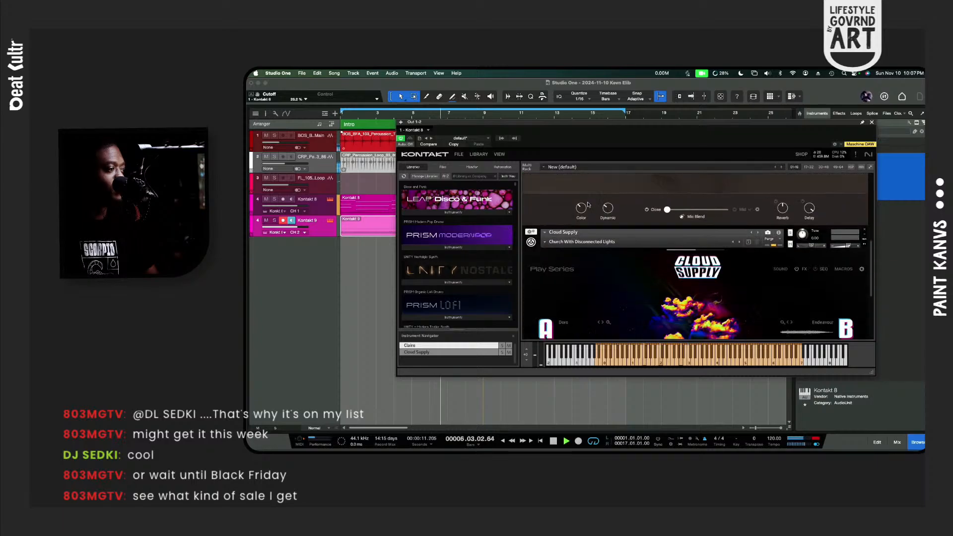
pyautogui.click(778, 234)
pyautogui.click(563, 239)
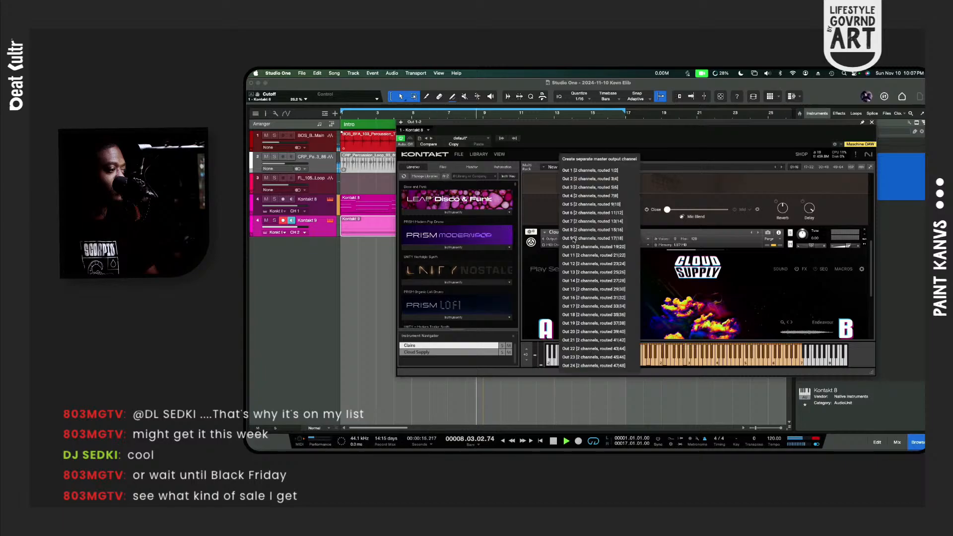
pyautogui.click(578, 182)
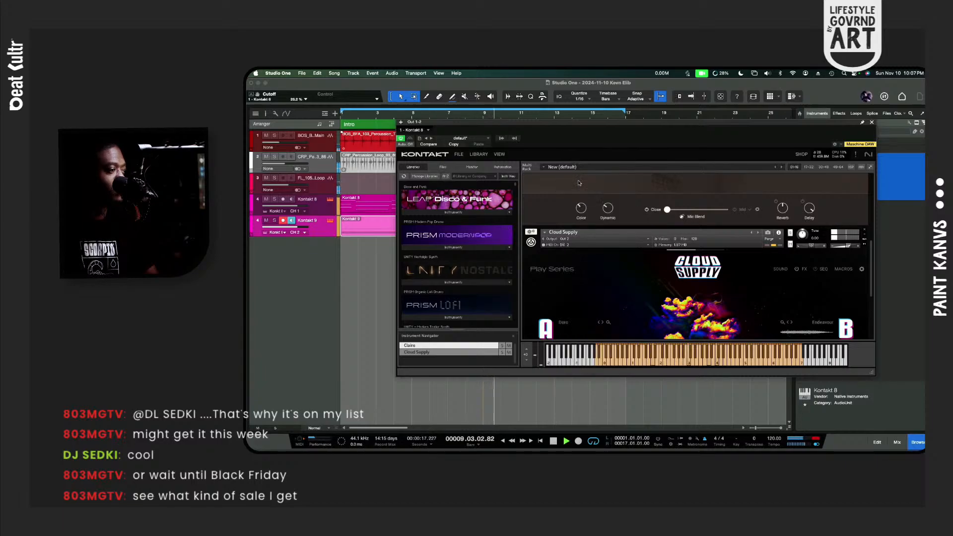
# Step: Close the Kontakt 8 window and expand its separate output channels in the mixer
pyautogui.click(872, 123)
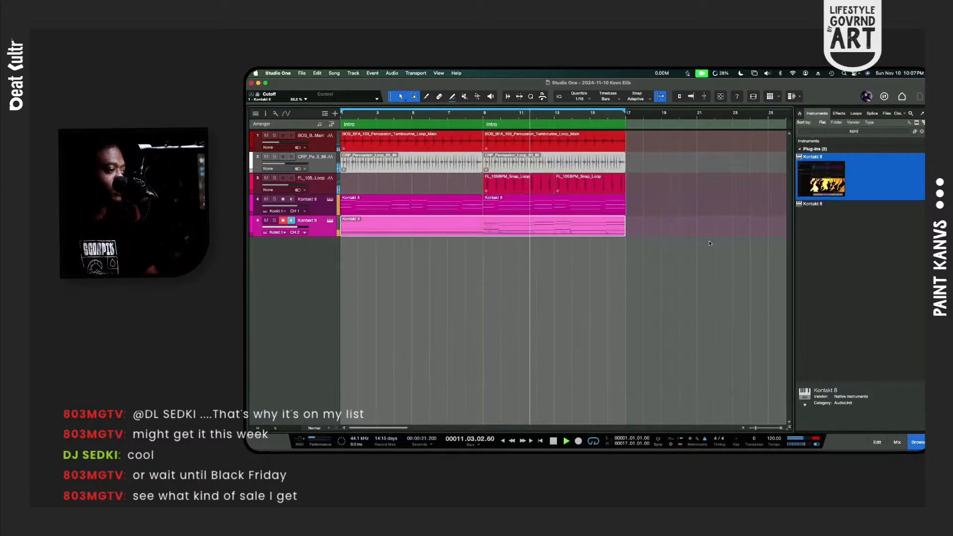
pyautogui.press('F3')
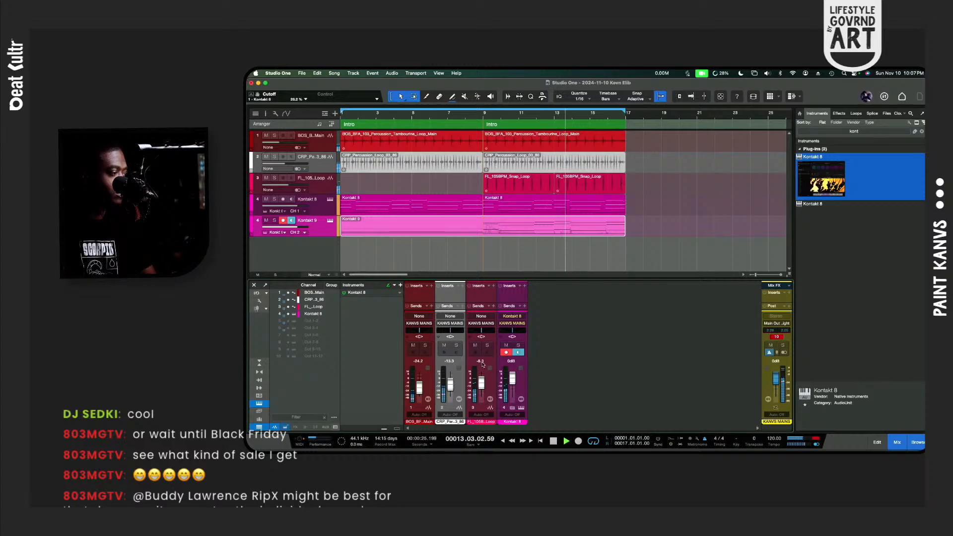
pyautogui.click(513, 408)
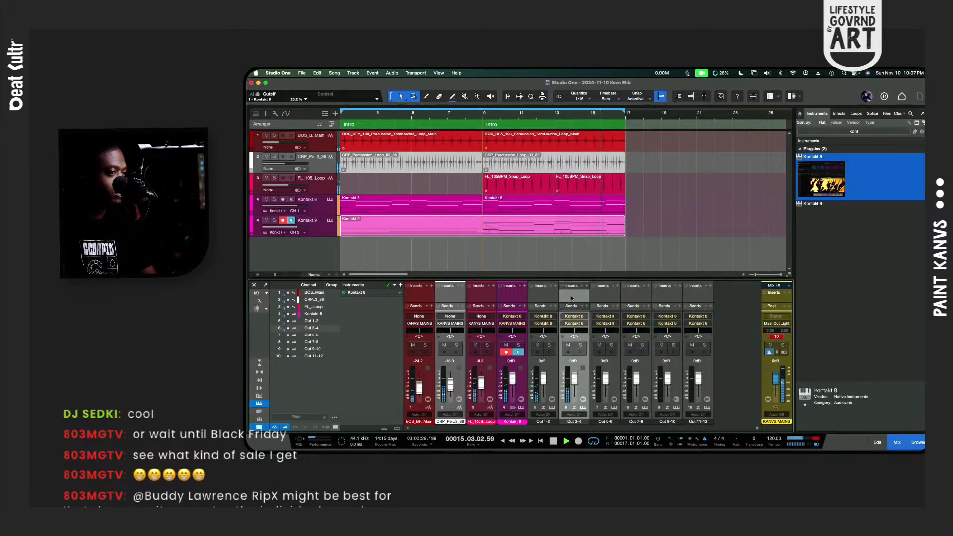
# Step: Search the instruments and effects for "kick" and insert the Kickstart 2 plug-in on Kontakt 8's Out 3-4 channel
pyautogui.click(860, 132)
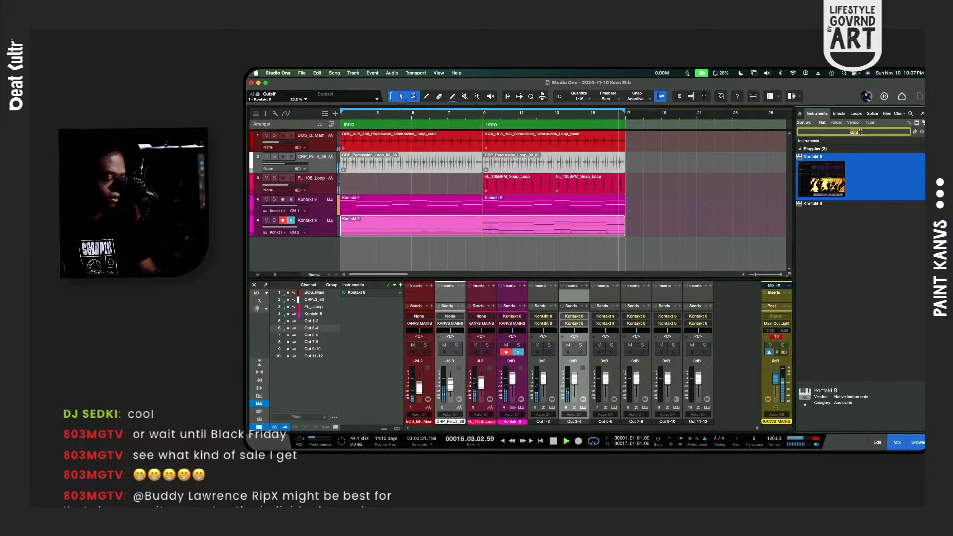
pyautogui.write('kick')
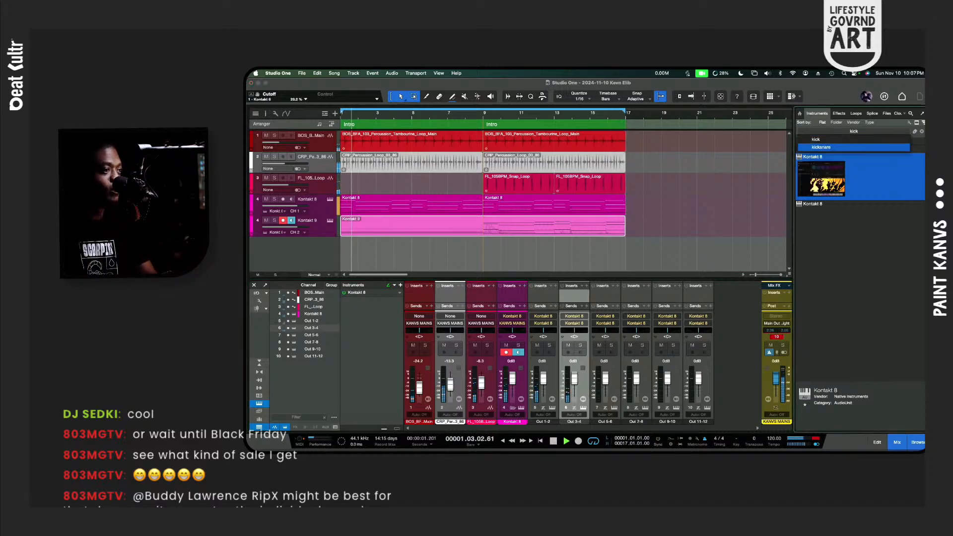
pyautogui.click(838, 114)
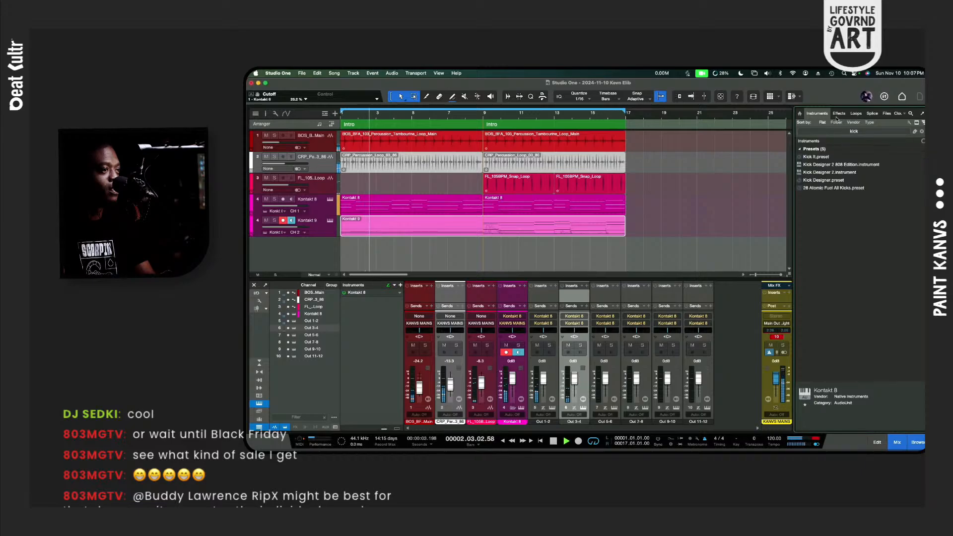
pyautogui.write('kick')
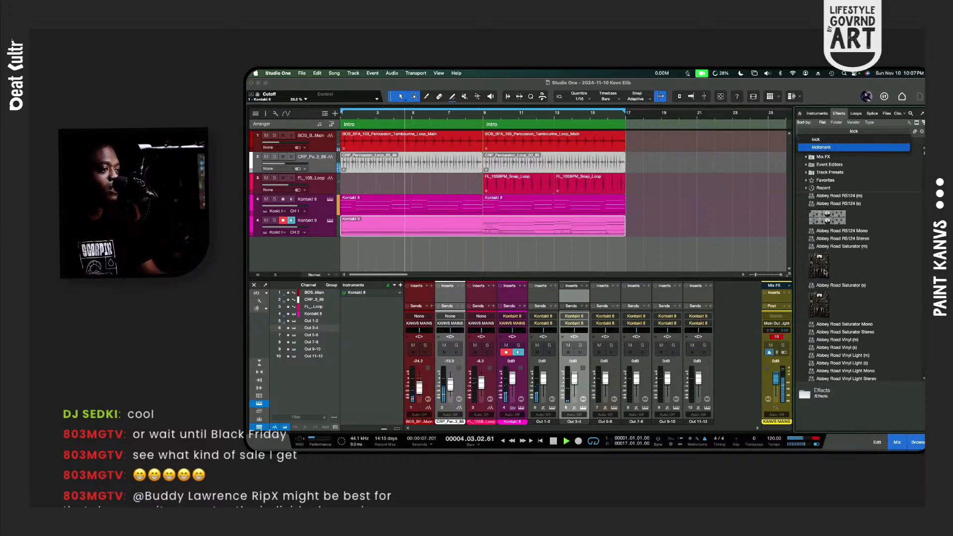
pyautogui.click(825, 142)
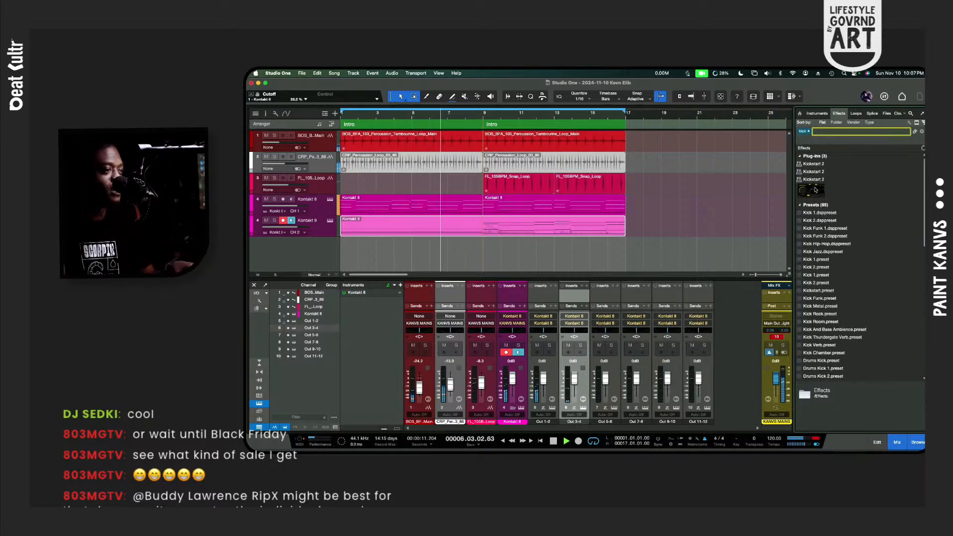
pyautogui.moveTo(813, 179); pyautogui.dragTo(573, 296)
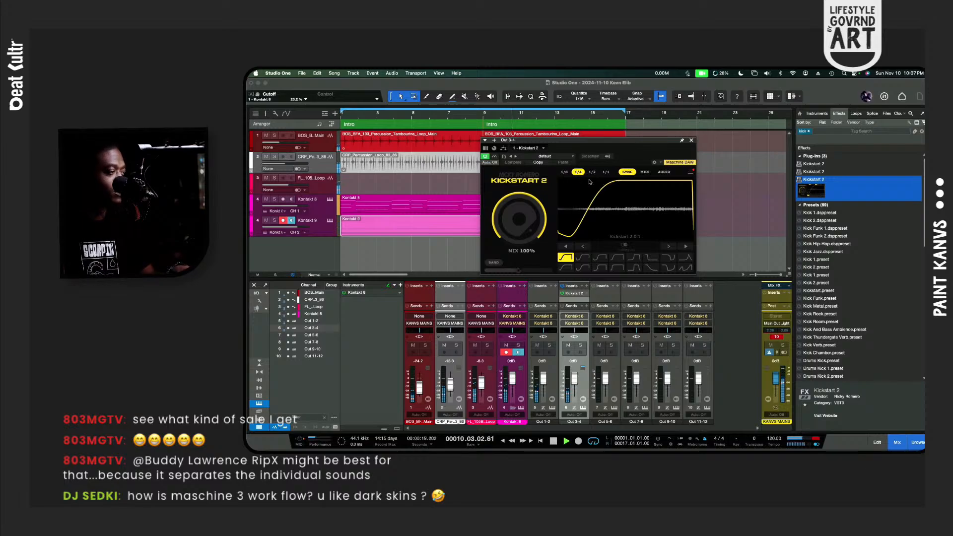
# Step: Set Kickstart 2's mix to 89%, choose its second ducking curve, and close the plug-in window
pyautogui.moveTo(548, 232); pyautogui.dragTo(548, 236)
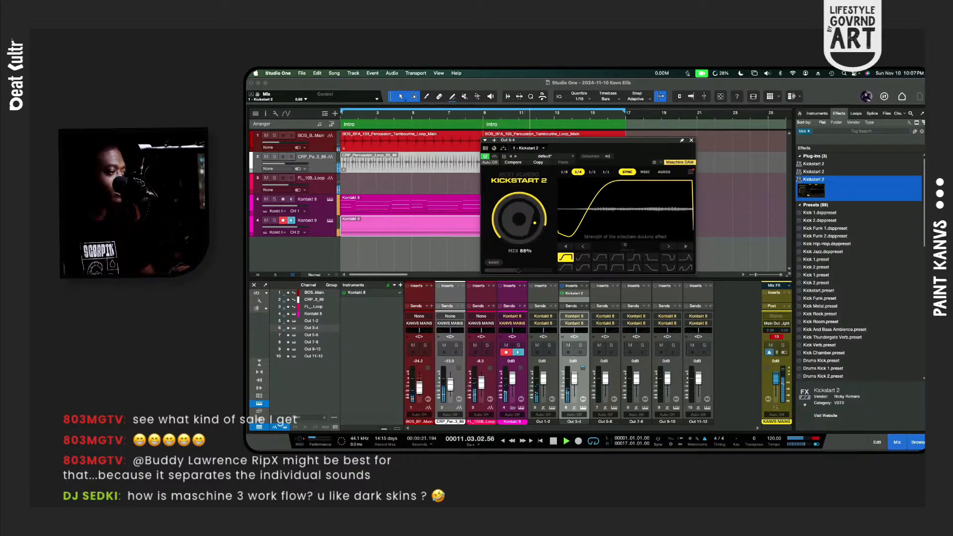
pyautogui.click(583, 256)
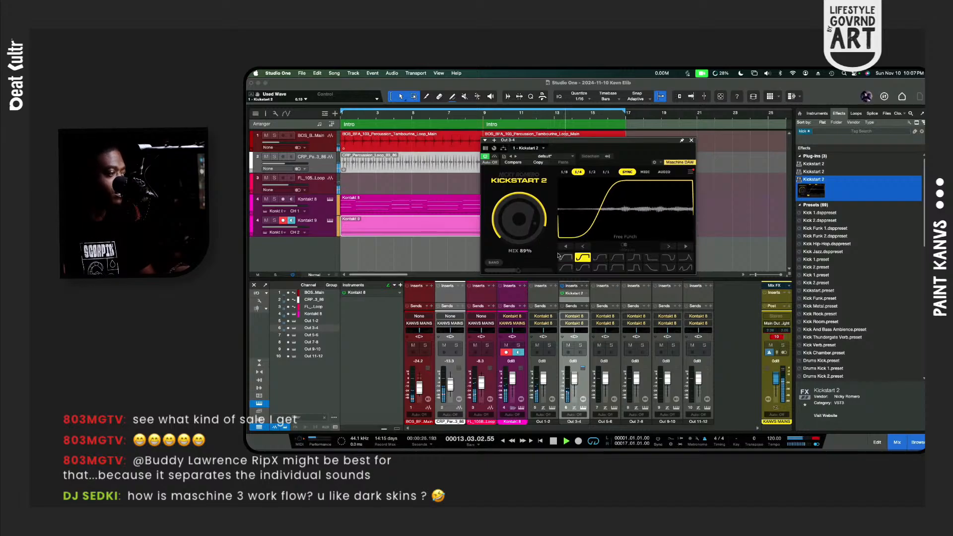
pyautogui.click(691, 141)
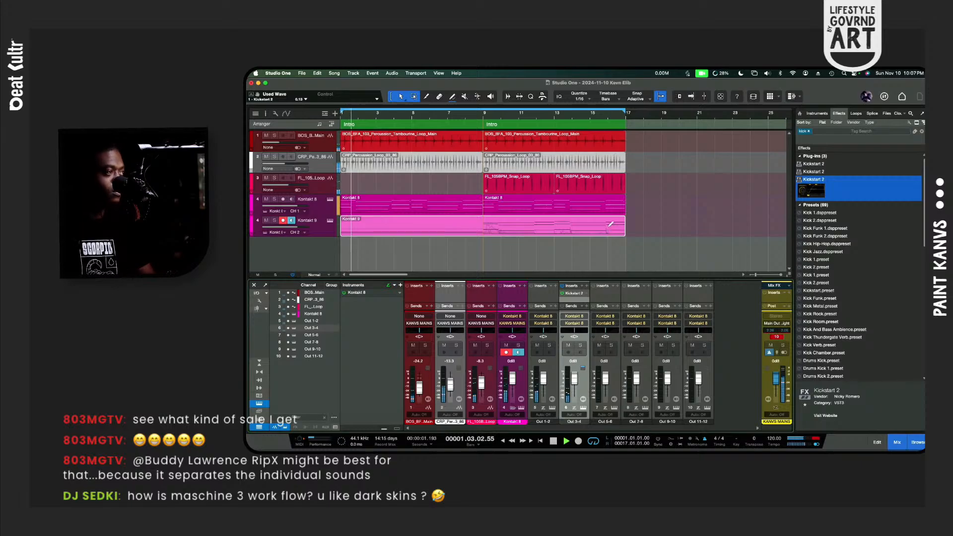
# Step: Capture all events of the second Intro section, bars 9 to 17, as the reference for a Splice audio-powered search
pyautogui.press('w')
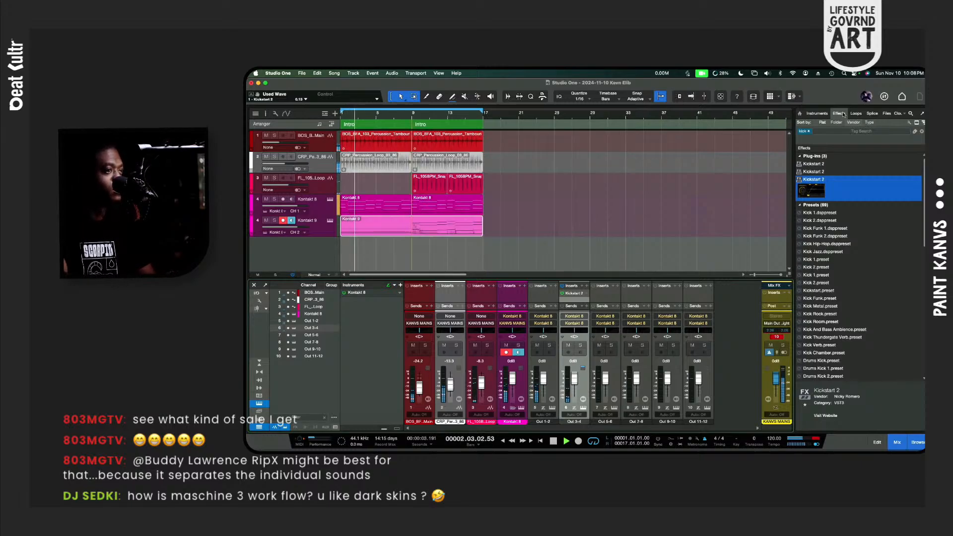
pyautogui.click(817, 114)
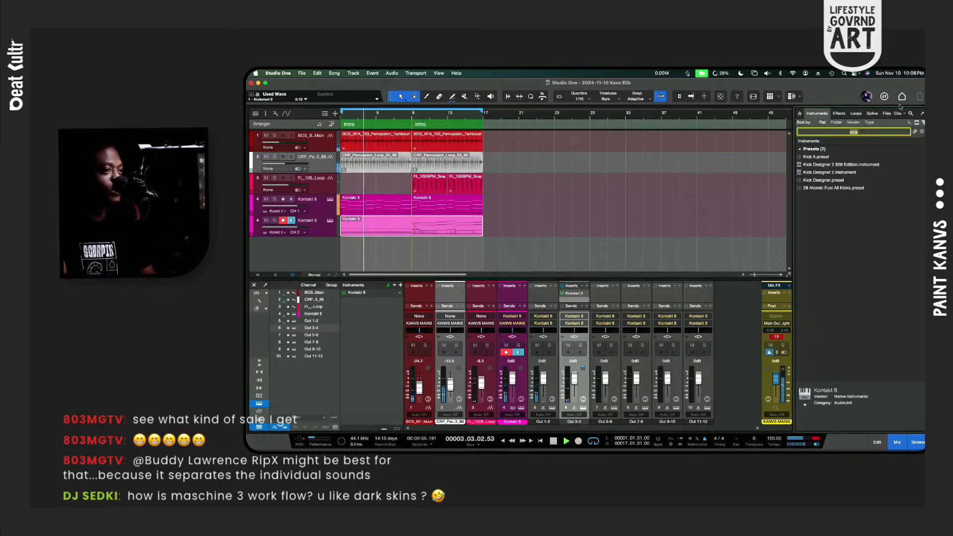
pyautogui.click(800, 114)
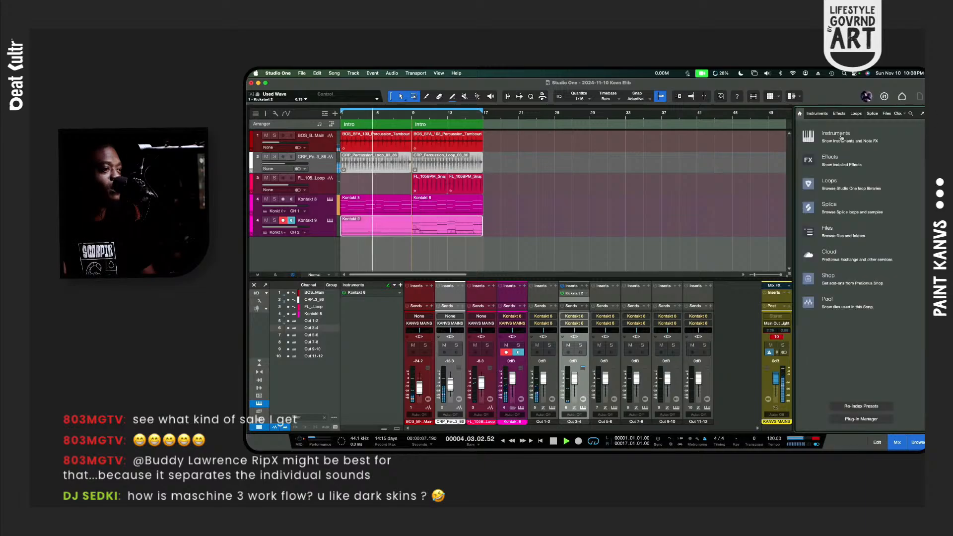
pyautogui.click(872, 113)
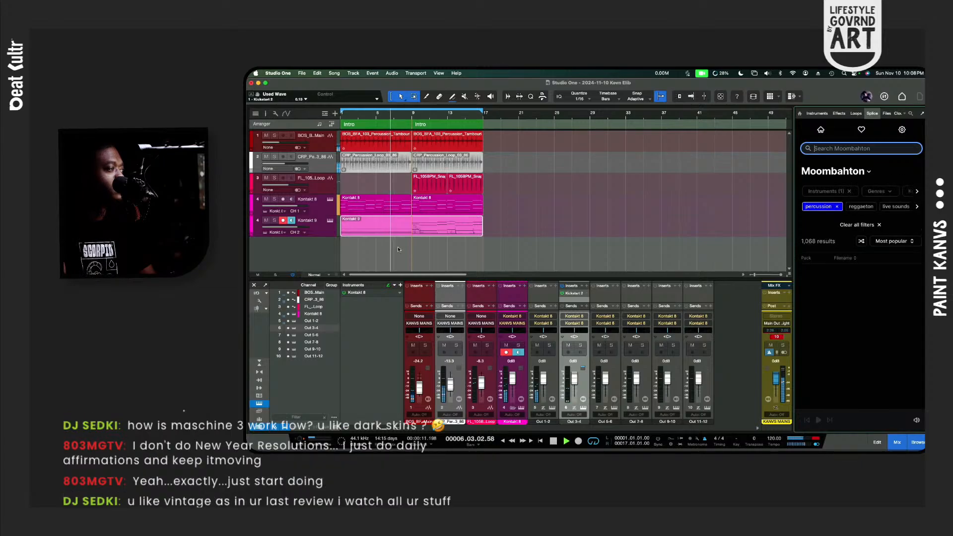
pyautogui.moveTo(398, 247); pyautogui.dragTo(400, 134)
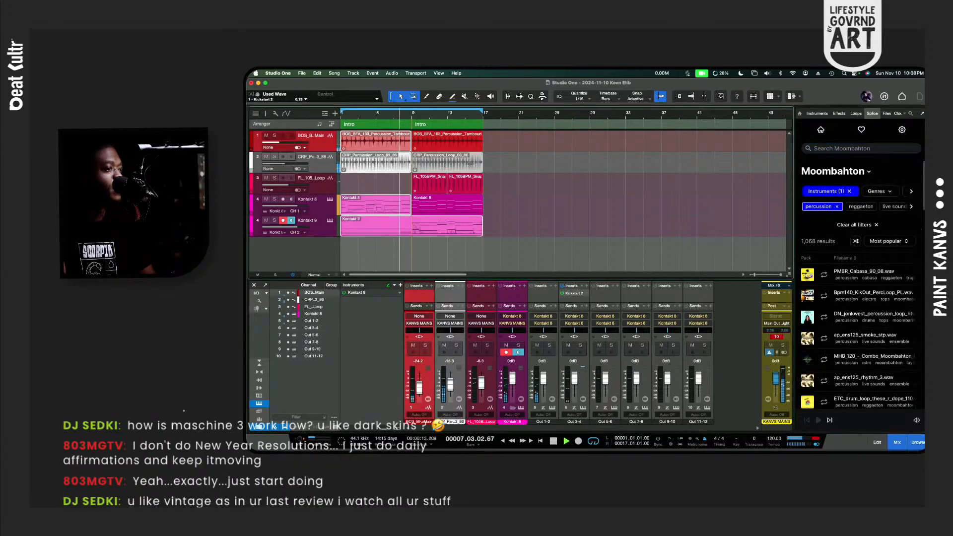
pyautogui.click(820, 129)
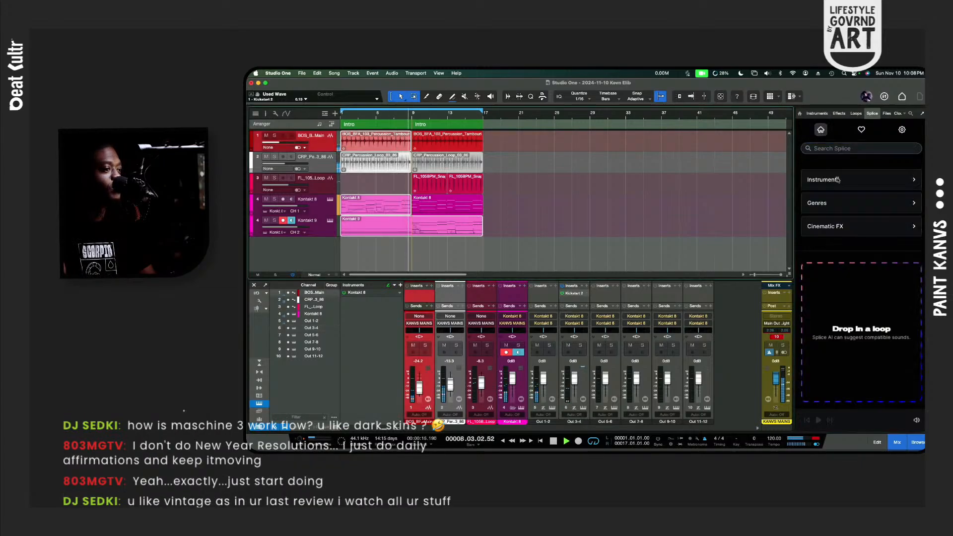
pyautogui.press('space')
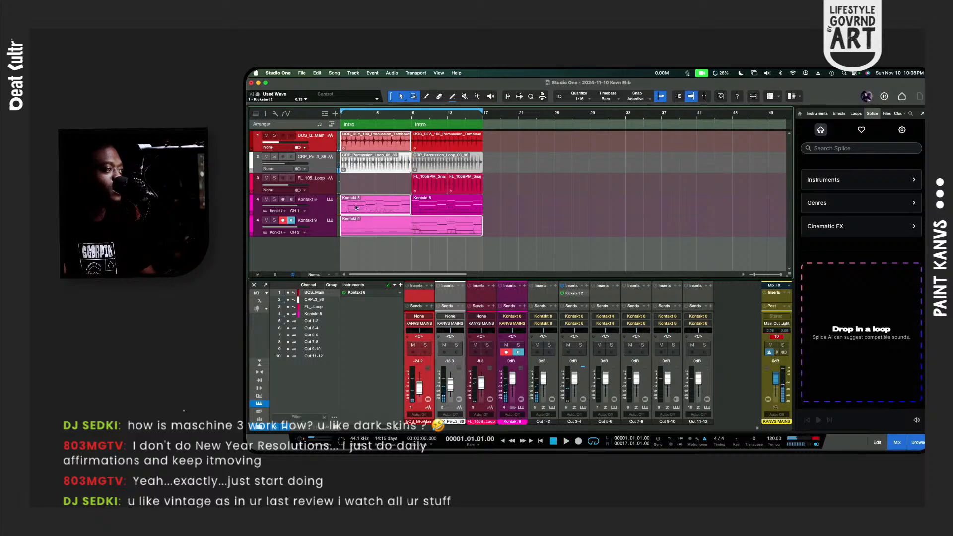
pyautogui.moveTo(484, 258); pyautogui.dragTo(438, 130)
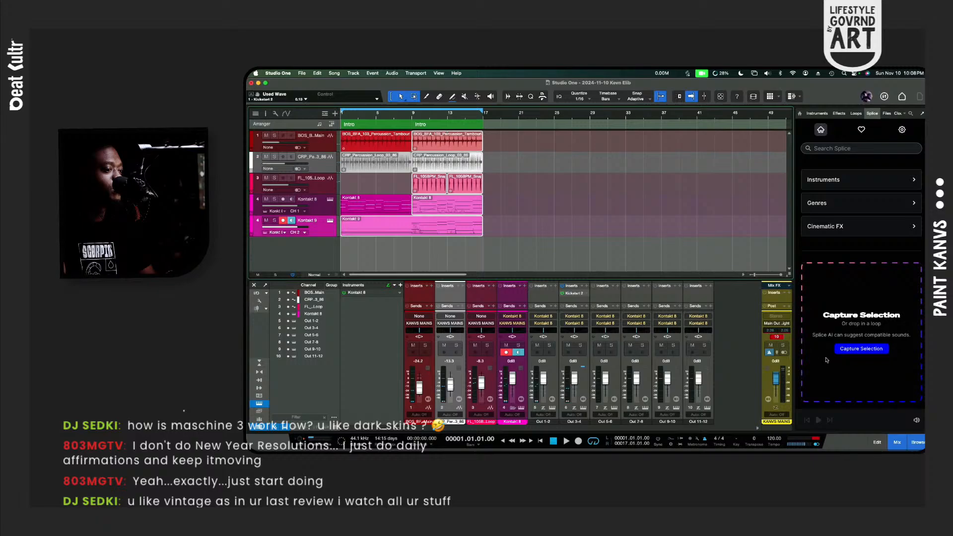
pyautogui.click(876, 349)
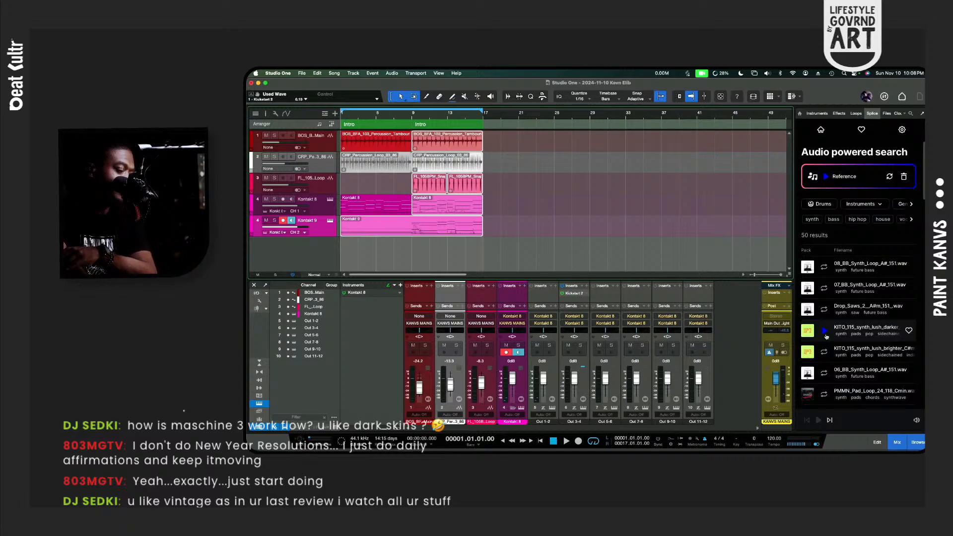
# Step: Preview 08_BB_Synth_Loop_A#_151.wav and place it on a new track at bar 17
pyautogui.click(826, 268)
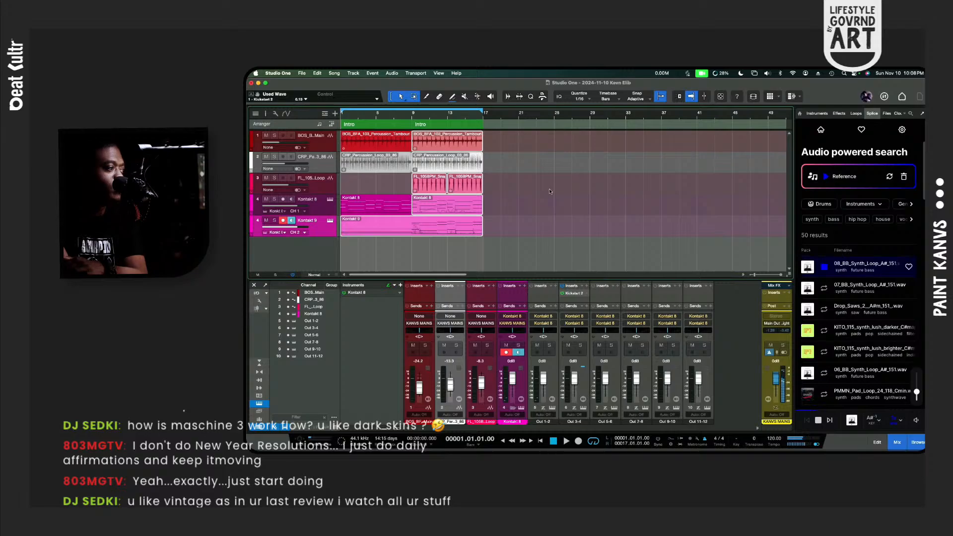
pyautogui.moveTo(504, 220); pyautogui.dragTo(498, 253)
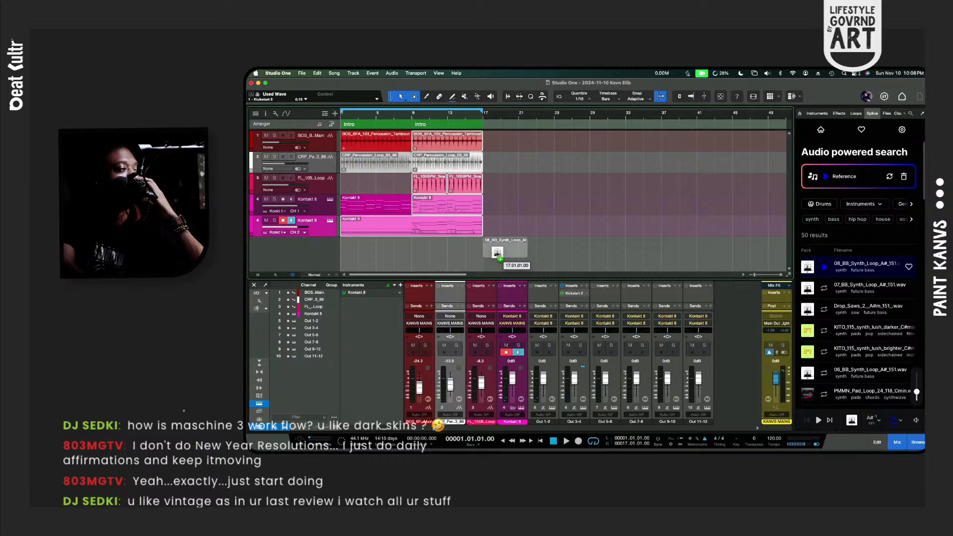
pyautogui.moveTo(496, 253); pyautogui.dragTo(496, 254)
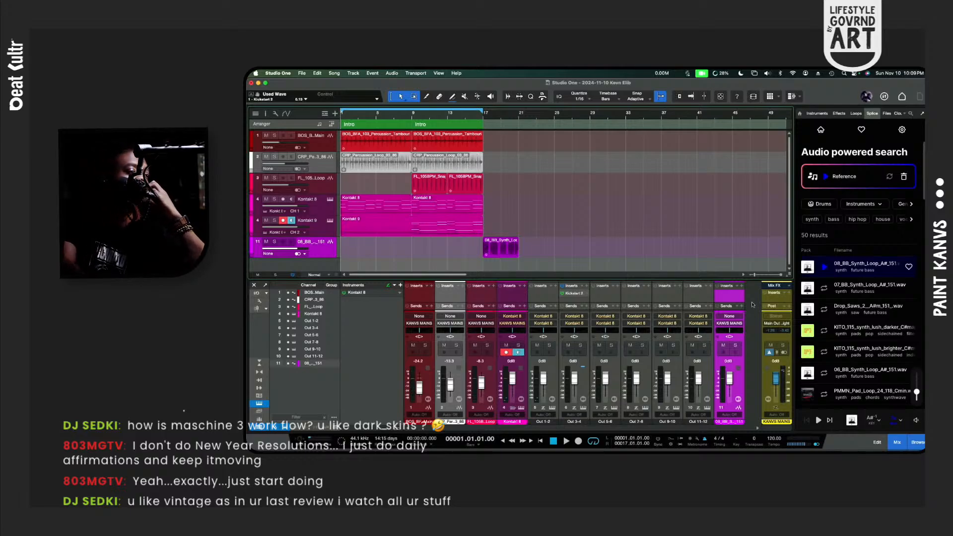
# Step: Preview the Drop_Saws_2 and KITO_115_synth_lush_darker loops, and place the KITO loop on a new track at bar 21
pyautogui.click(824, 311)
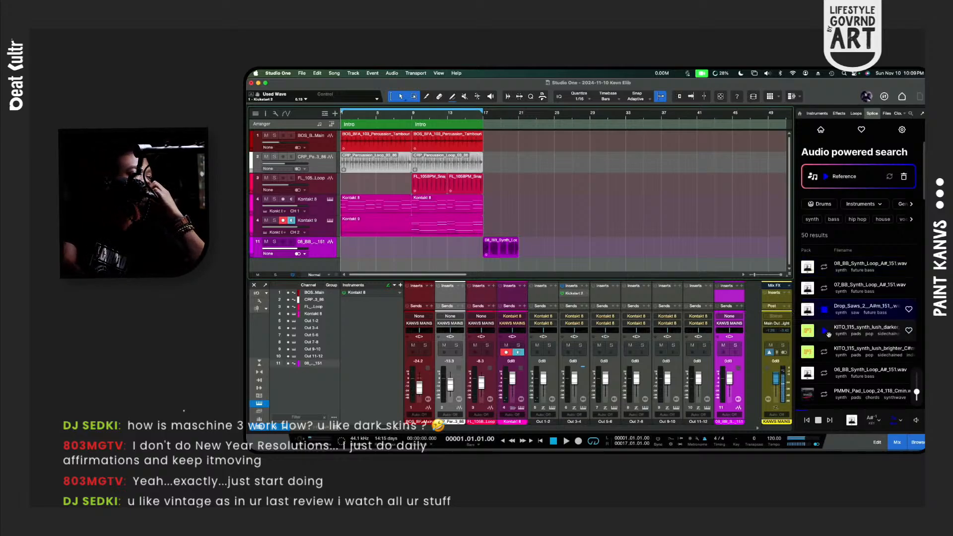
pyautogui.click(825, 331)
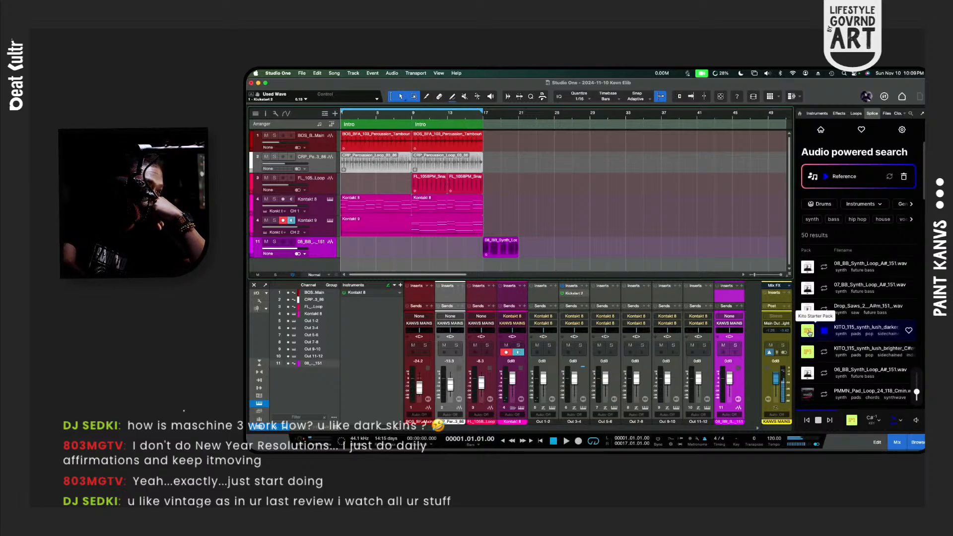
pyautogui.moveTo(747, 311); pyautogui.dragTo(533, 267)
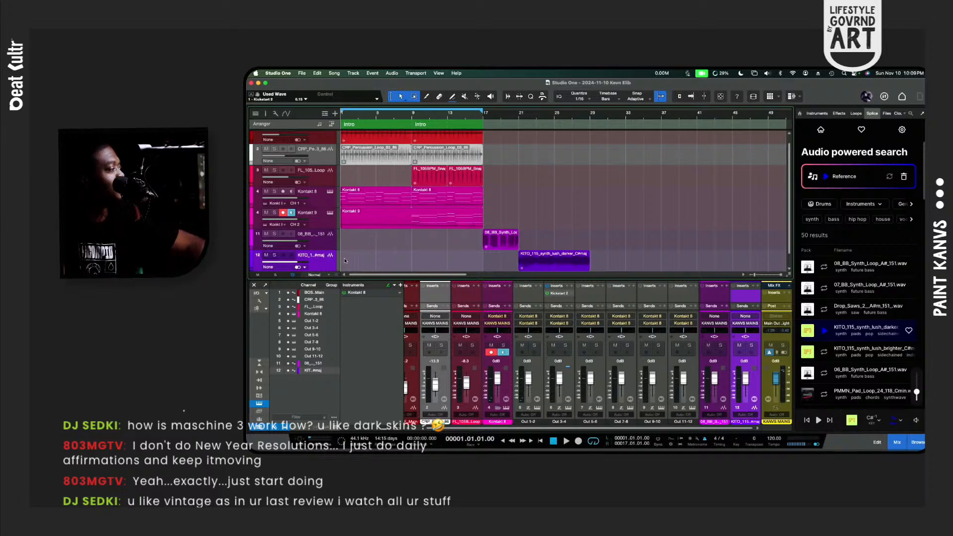
# Step: Lower the volume of the 08_BB and KITO synth loop tracks together
pyautogui.click(324, 248)
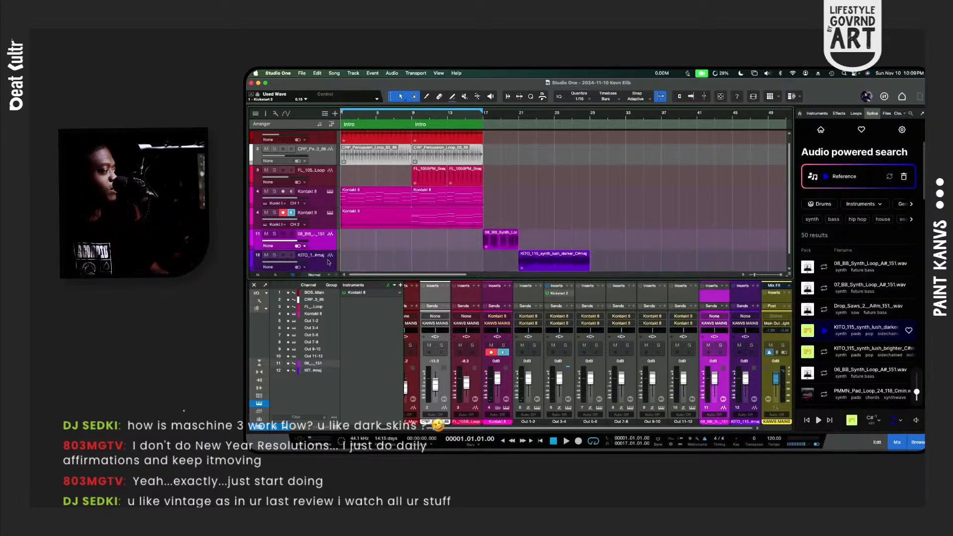
pyautogui.click(325, 261)
pyautogui.moveTo(298, 241); pyautogui.dragTo(296, 247)
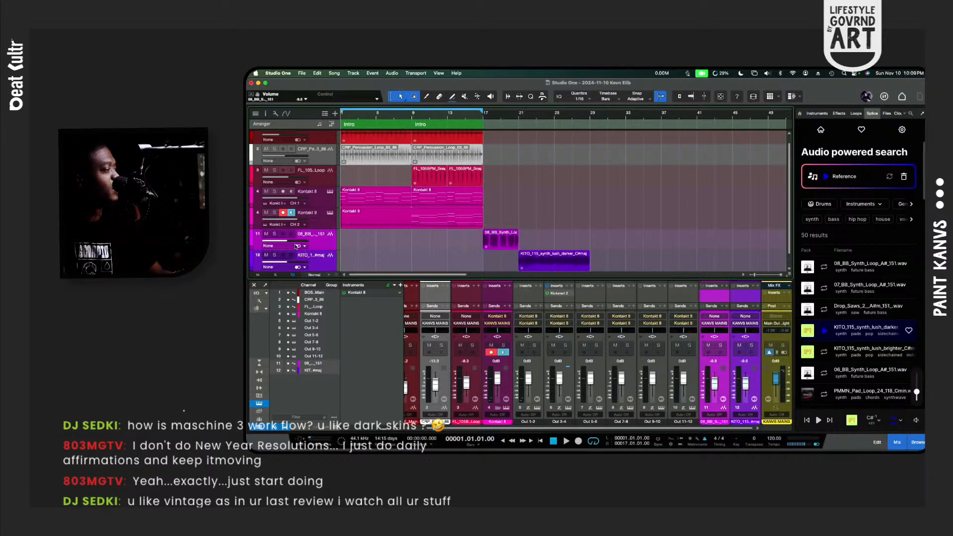
# Step: Play the 08_BB synth loop from bar 17 and the arrangement from bar 9 to judge the transition
pyautogui.press('space')
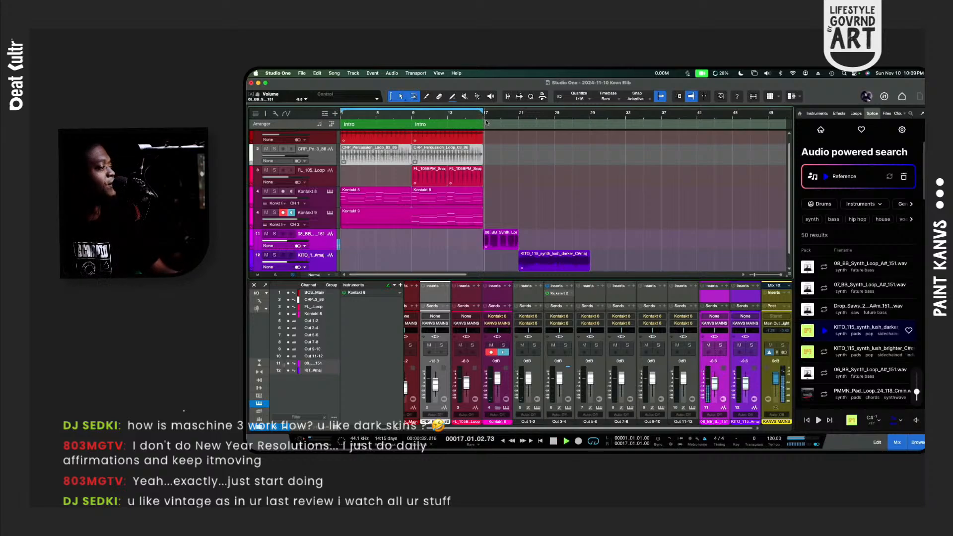
pyautogui.click(324, 247)
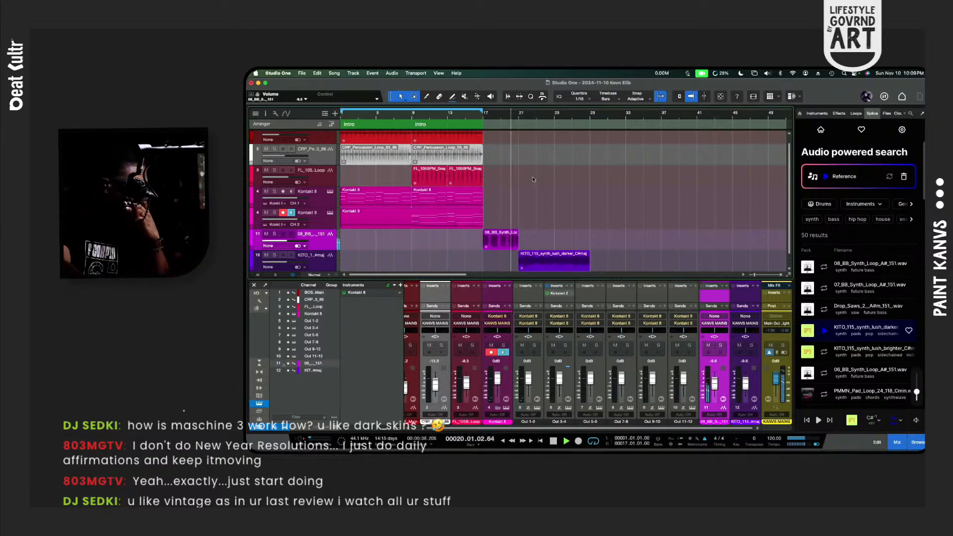
pyautogui.press('space')
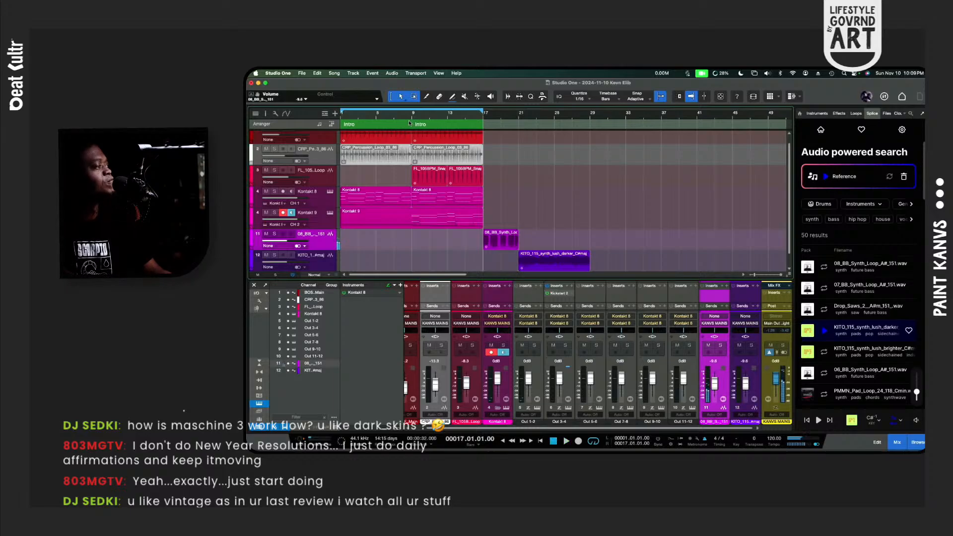
pyautogui.click(411, 117)
pyautogui.press('space')
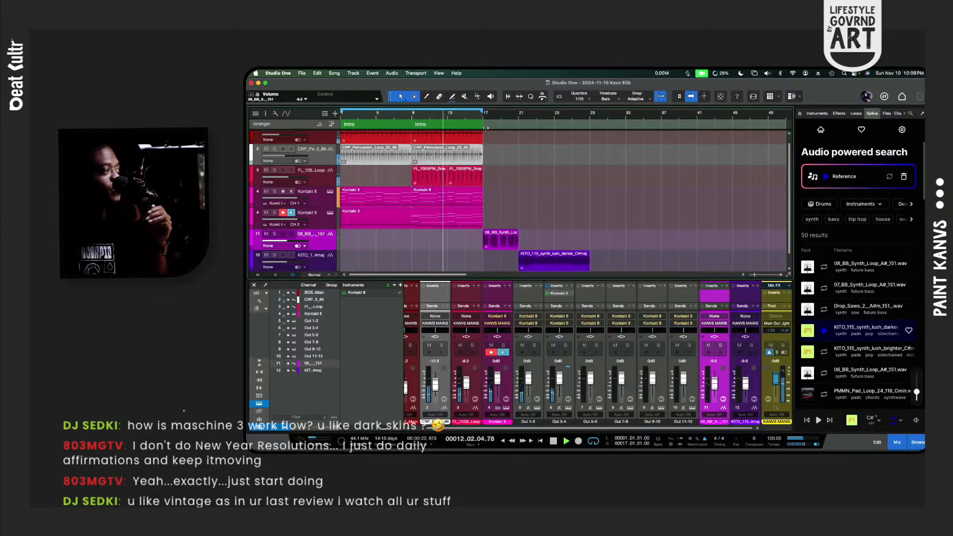
# Step: Add a Chorus section to the arranger track from bar 17 to bar 21
pyautogui.moveTo(486, 128); pyautogui.dragTo(520, 130)
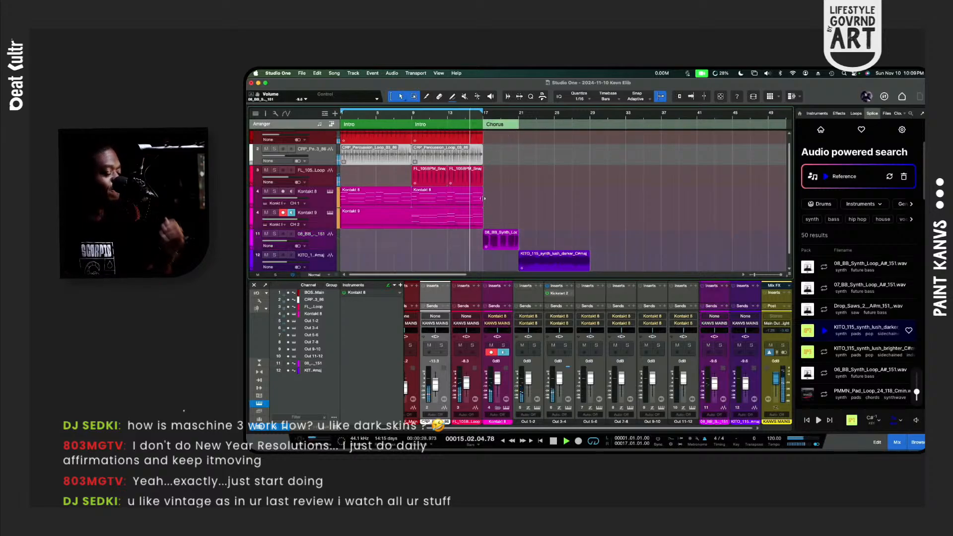
# Step: Shorten the three percussion loops to end one beat before bar 17, and keep both Kontakt parts ending at bar 17
pyautogui.press('e')
pyautogui.press('e')
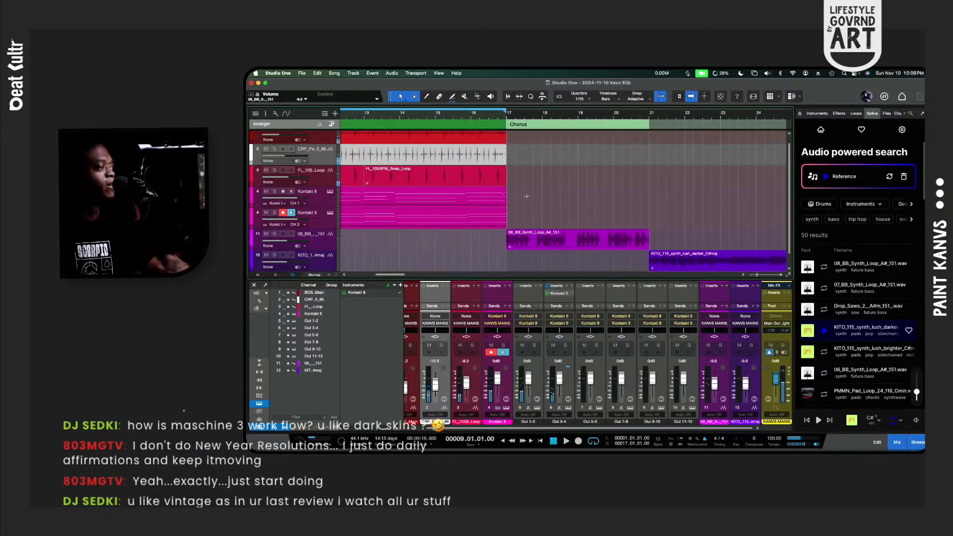
pyautogui.scroll(1, 526, 196)
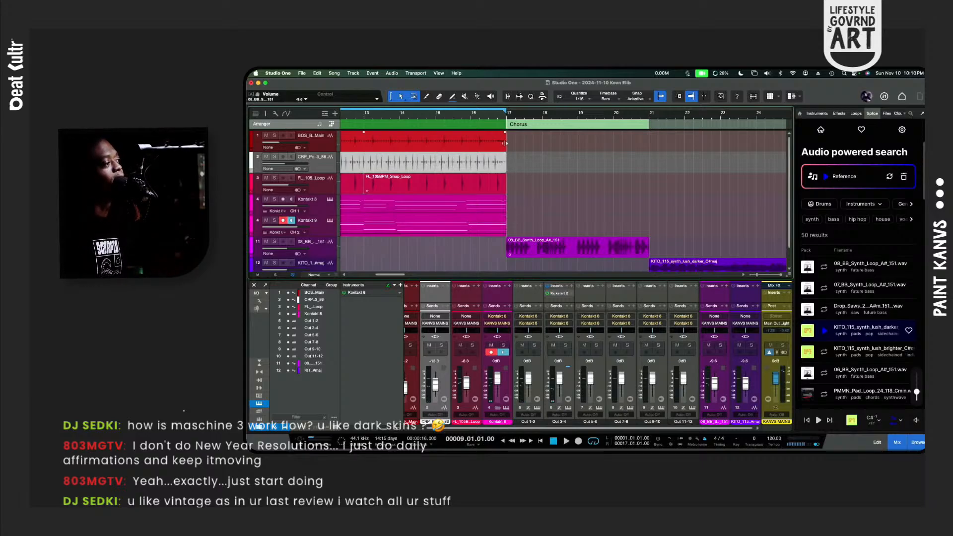
pyautogui.moveTo(506, 143); pyautogui.dragTo(497, 224)
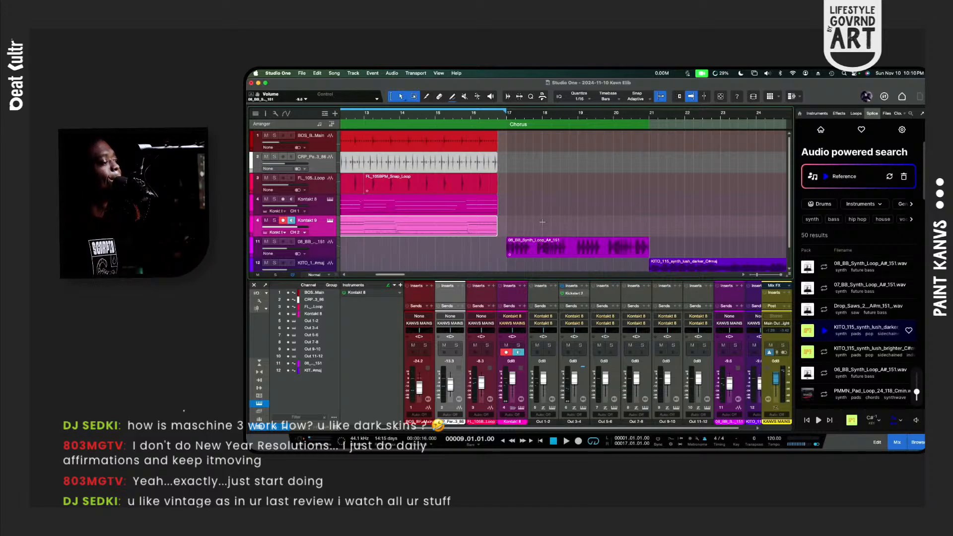
pyautogui.click(508, 226)
pyautogui.moveTo(501, 233); pyautogui.dragTo(507, 210)
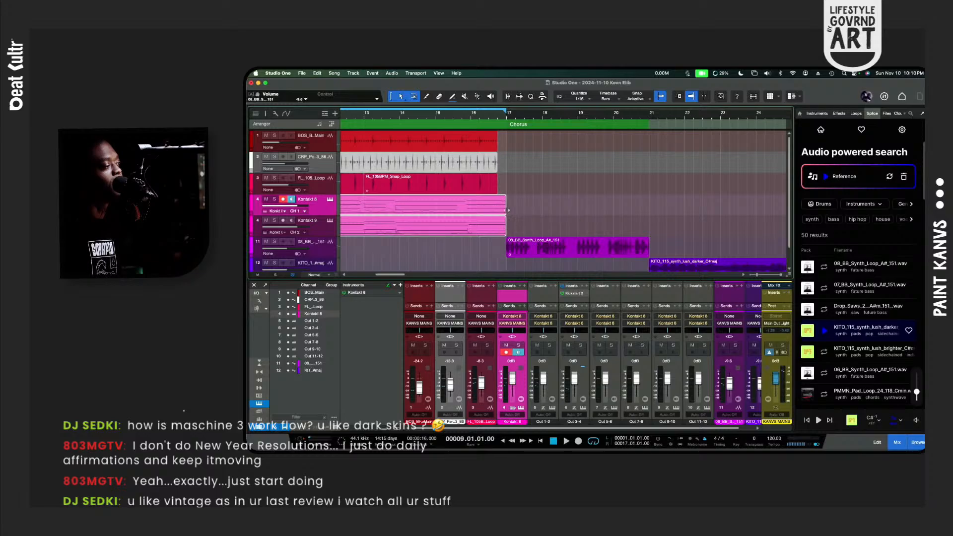
# Step: In the first Kontakt part, shorten the upper chord notes before bar 17 to end at bar 16 beat 4, and delete the short trailing notes
pyautogui.doubleClick(497, 211)
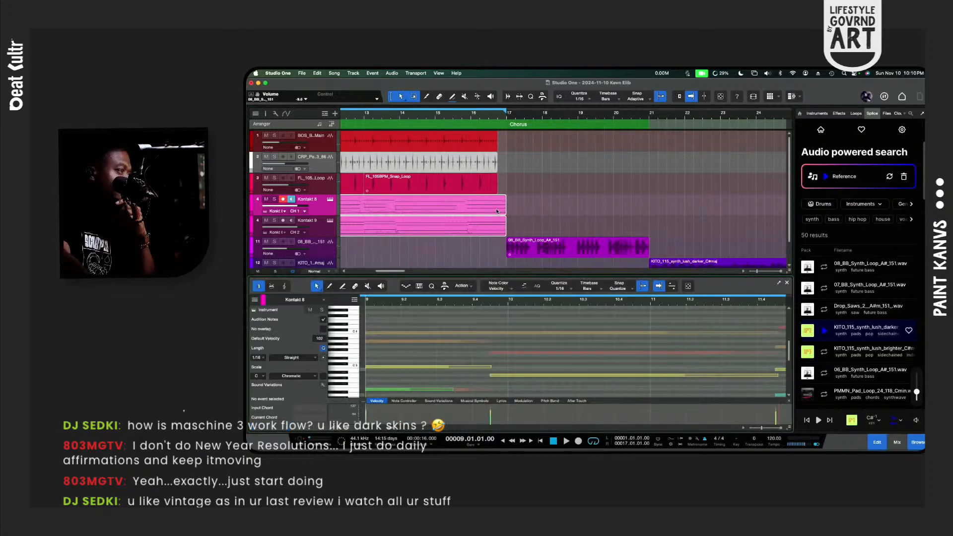
pyautogui.hscroll(10, 668, 324)
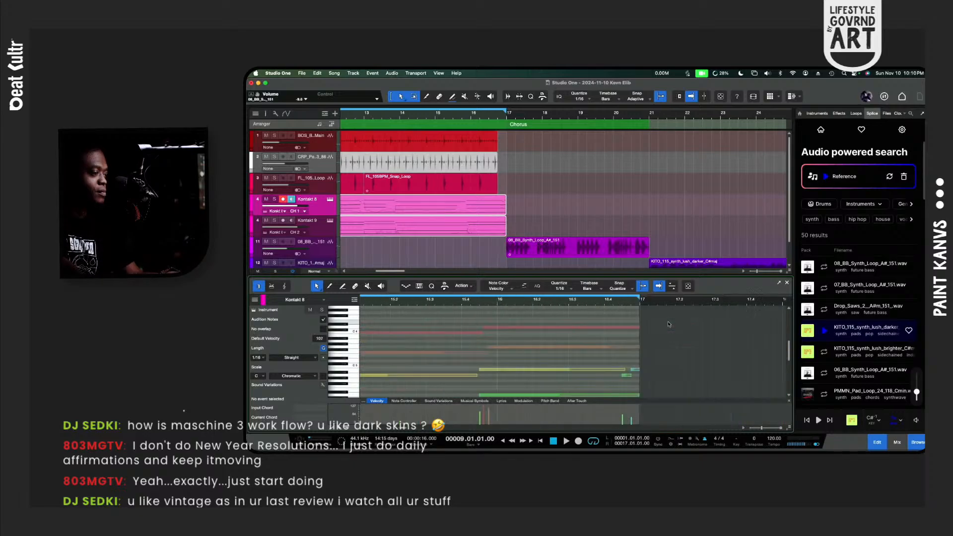
pyautogui.hscroll(-3, 668, 324)
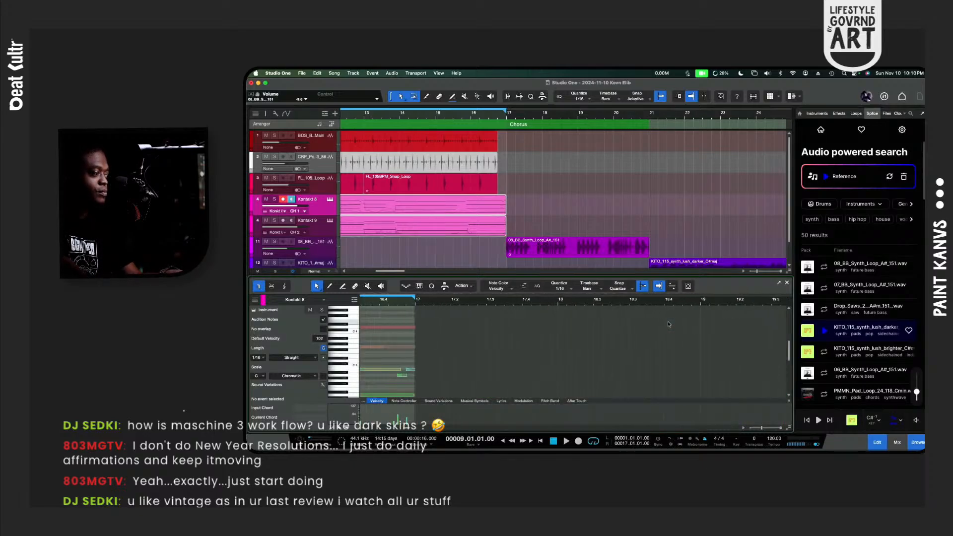
pyautogui.hscroll(-1, 668, 324)
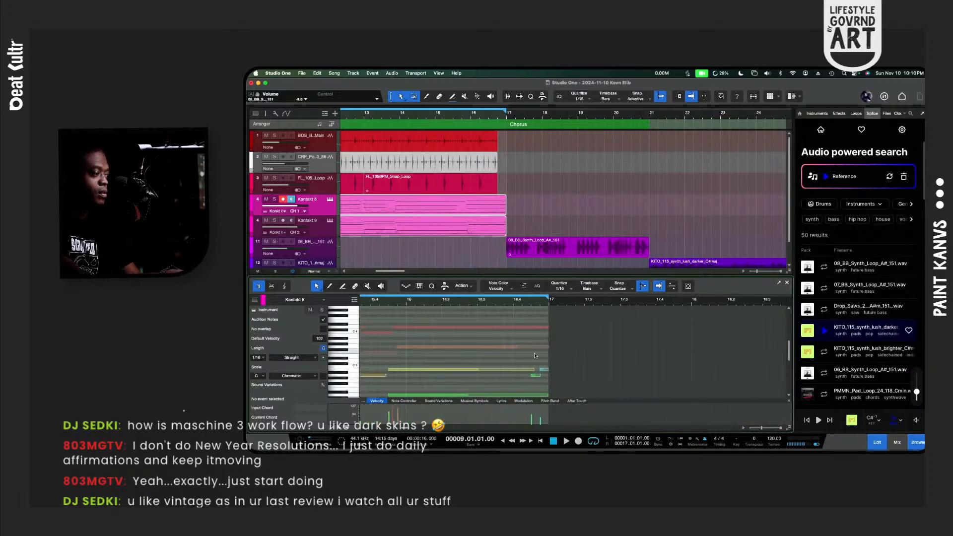
pyautogui.press('super+a')
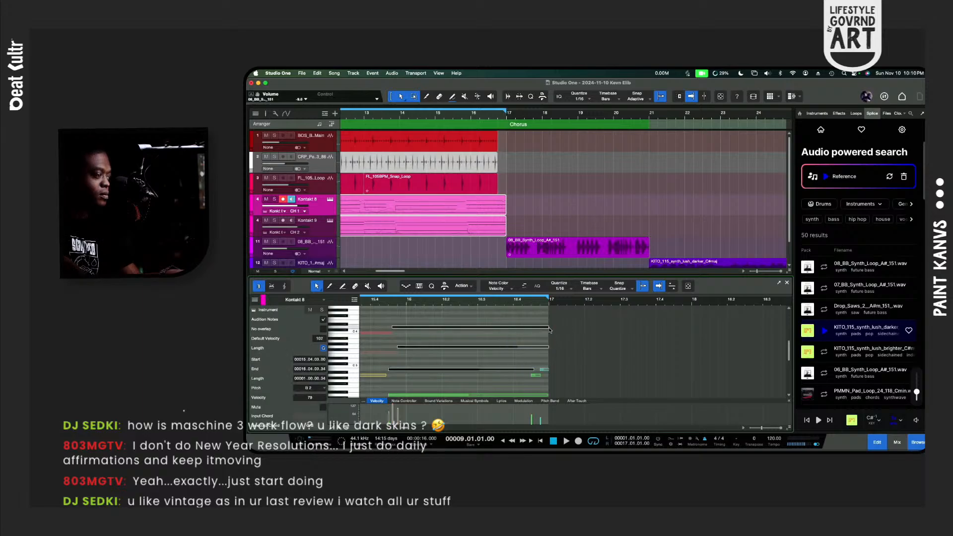
pyautogui.moveTo(549, 328); pyautogui.dragTo(517, 346)
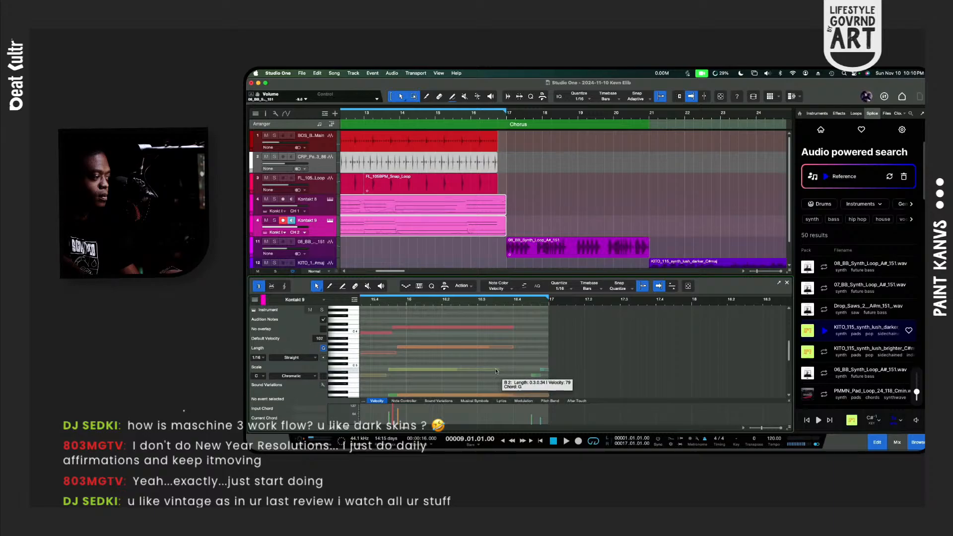
pyautogui.moveTo(498, 370); pyautogui.dragTo(554, 382)
pyautogui.press('Delete')
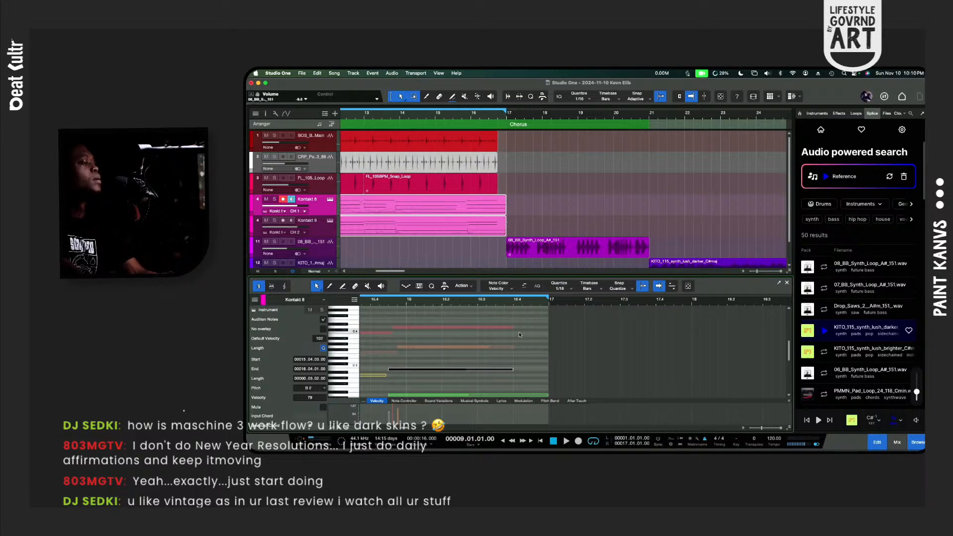
# Step: Split the two lowest notes of the Kontakt 8 part at bar 16 beat 4 and delete their tails
pyautogui.scroll(-3, 519, 332)
pyautogui.click(532, 355)
pyautogui.moveTo(532, 355); pyautogui.dragTo(538, 385)
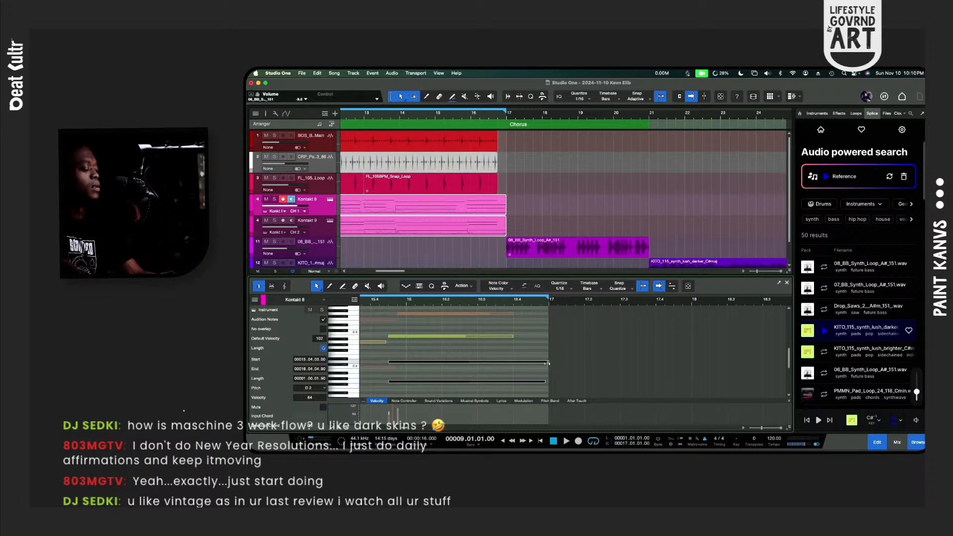
pyautogui.press('5')
pyautogui.press('4')
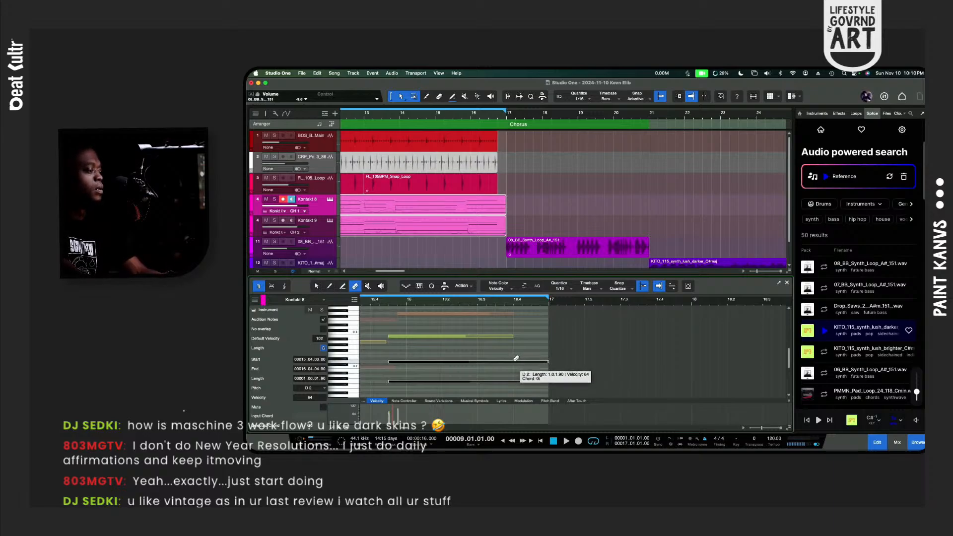
pyautogui.press('6')
pyautogui.press('3')
pyautogui.click(515, 357)
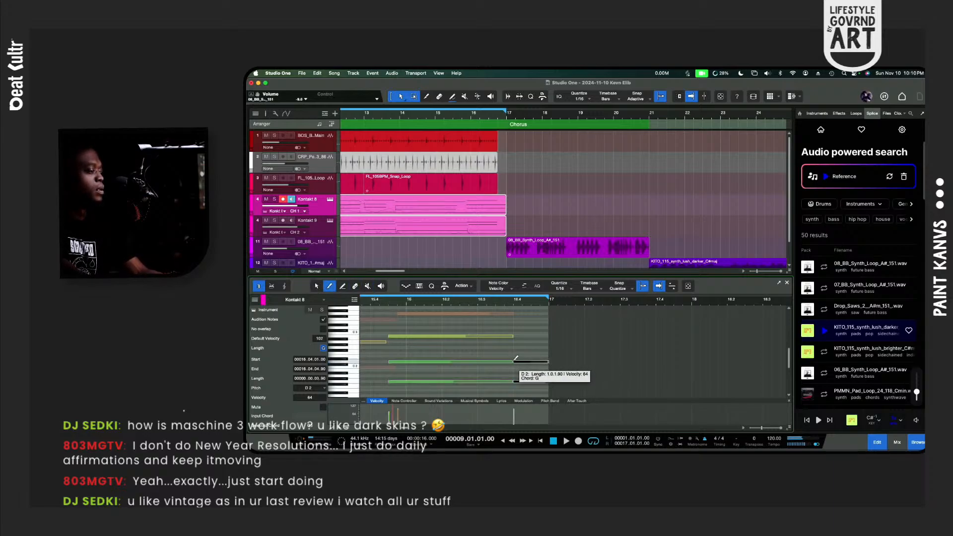
pyautogui.press('Delete')
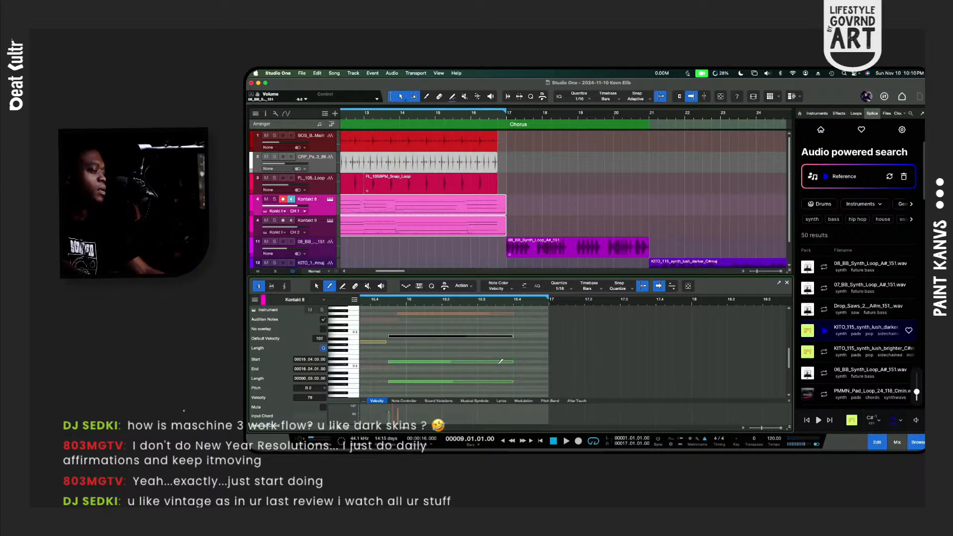
pyautogui.scroll(-10, 502, 363)
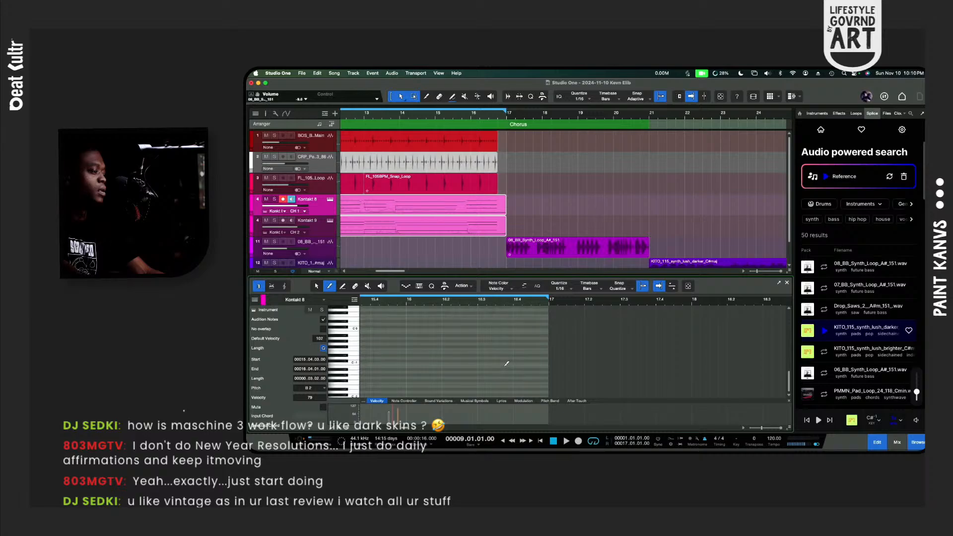
pyautogui.scroll(10, 506, 364)
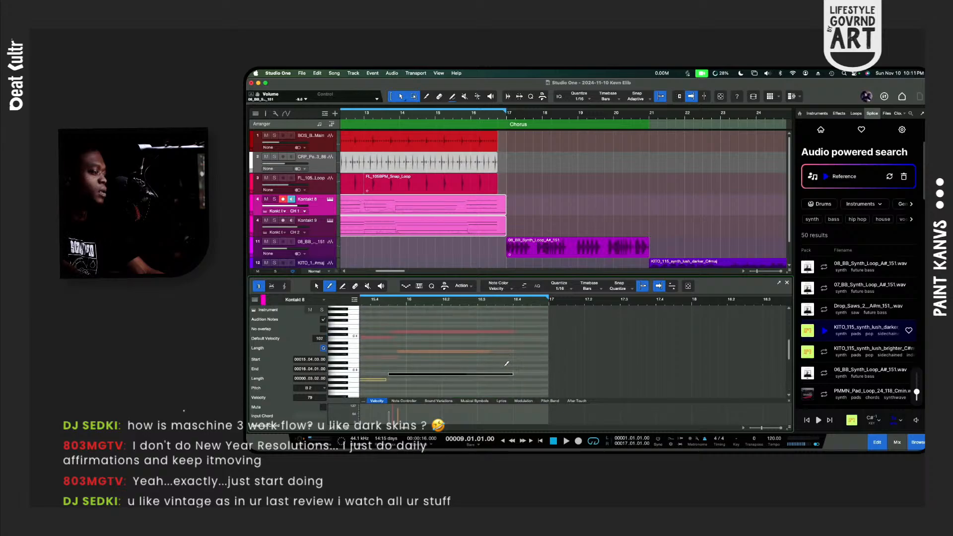
pyautogui.scroll(2, 506, 364)
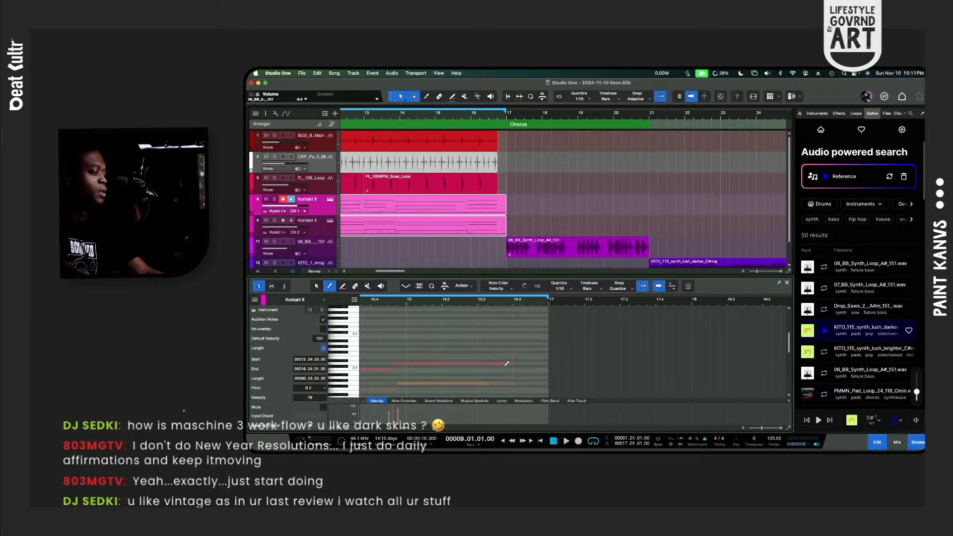
# Step: Check the closing notes of the second Kontakt part, and trim both Kontakt parts to end one beat before bar 17
pyautogui.click(498, 230)
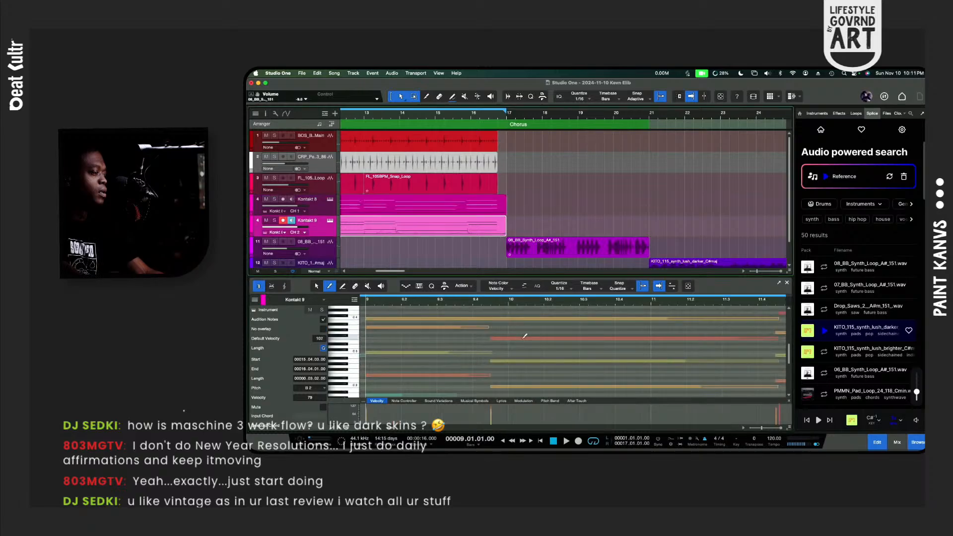
pyautogui.hscroll(10, 524, 336)
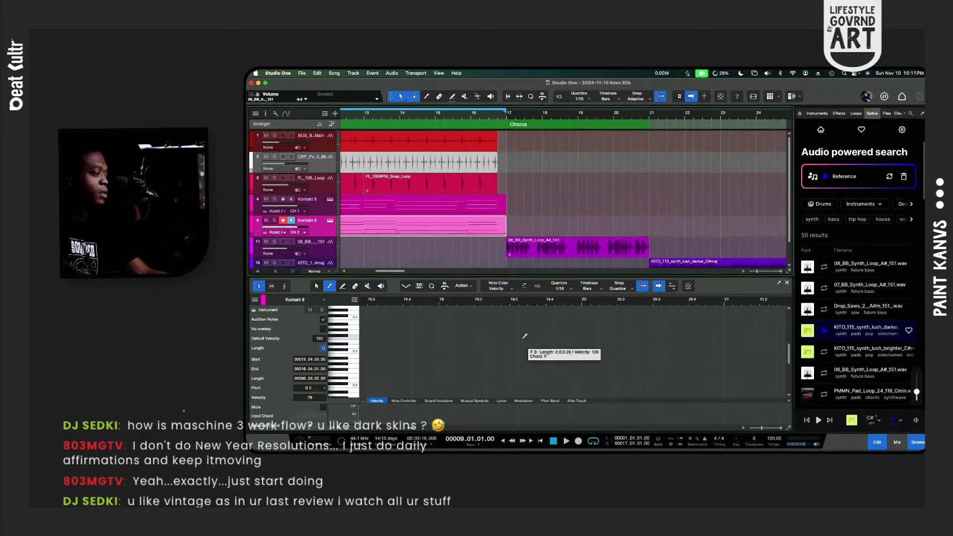
pyautogui.hscroll(-4, 524, 336)
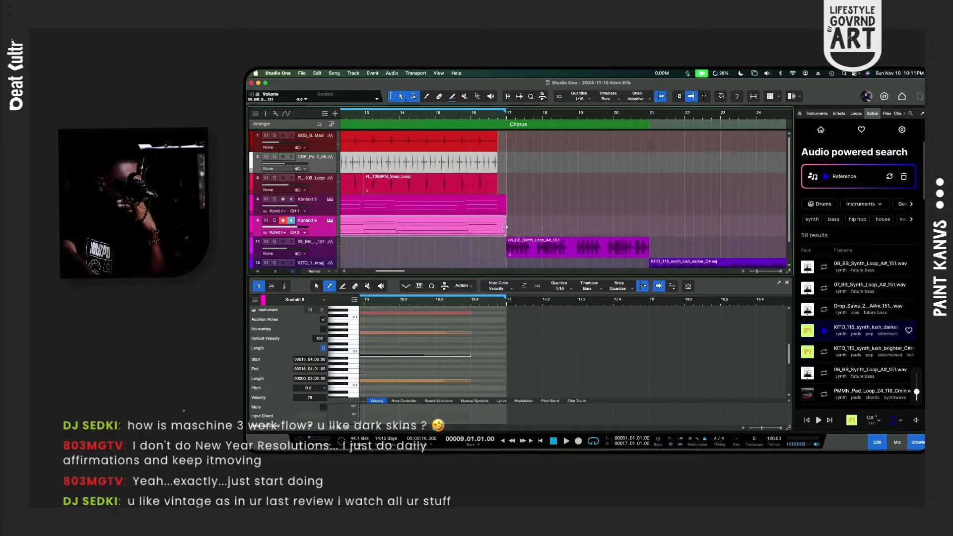
pyautogui.moveTo(505, 227); pyautogui.dragTo(497, 227)
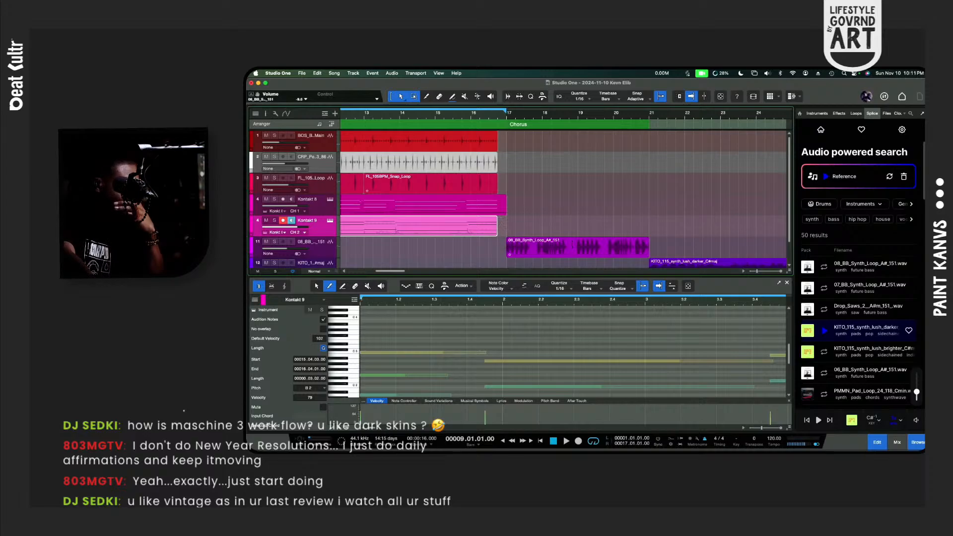
pyautogui.click(503, 205)
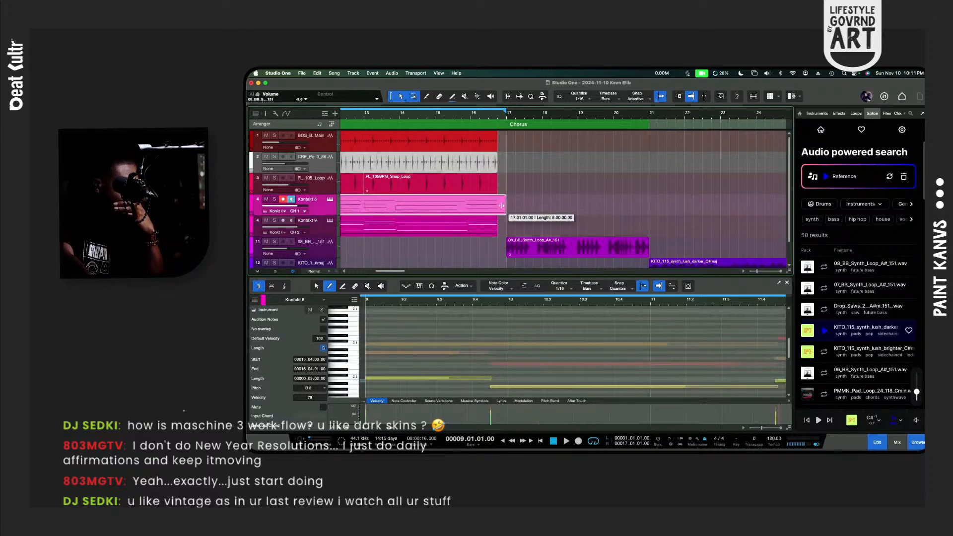
pyautogui.moveTo(502, 205); pyautogui.dragTo(497, 206)
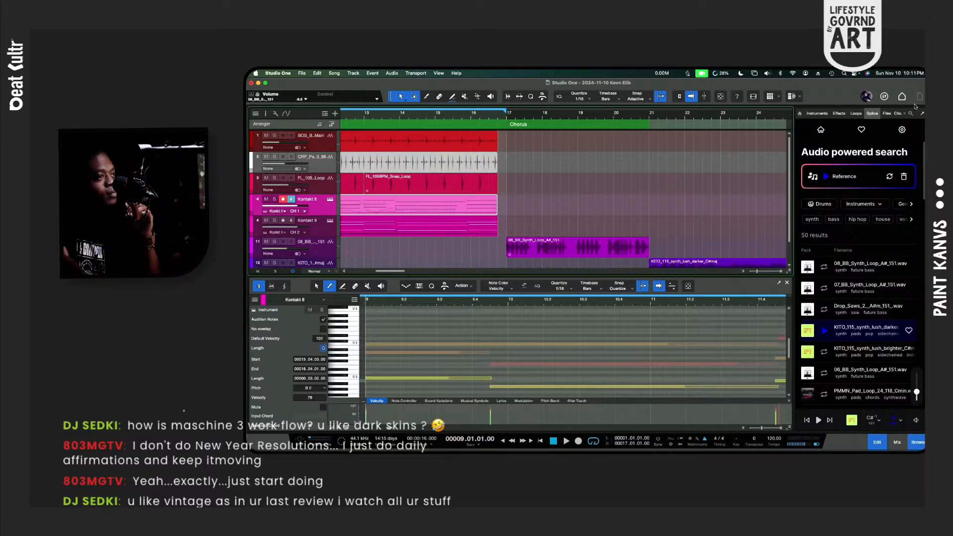
# Step: Find Addictive Drums 2 among the instruments, add it as a new track below the synth loops, and close its window
pyautogui.click(815, 115)
pyautogui.write('a')
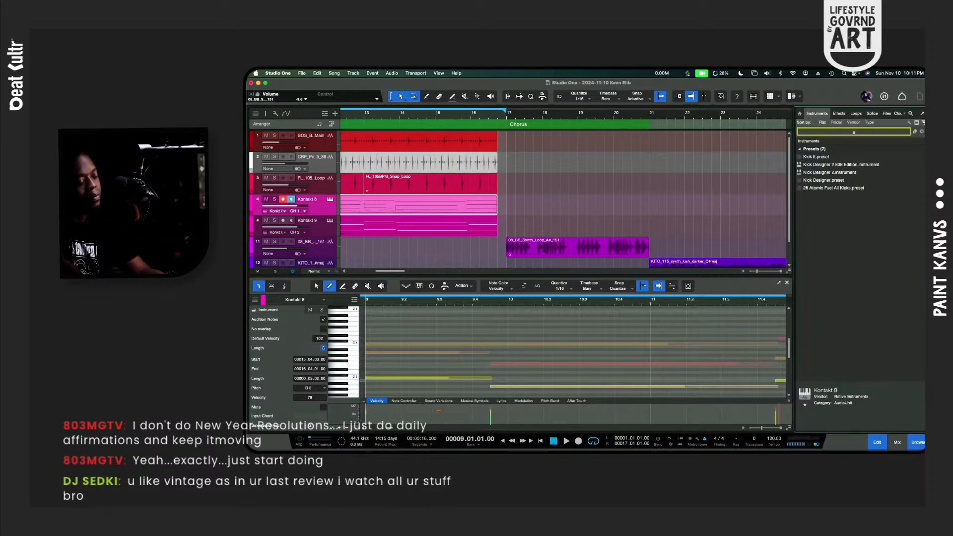
pyautogui.write('dd')
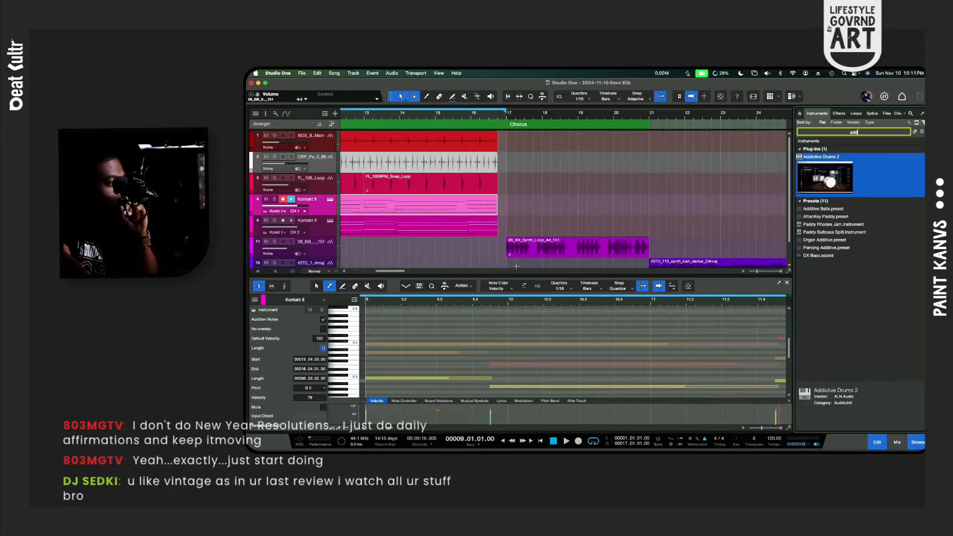
pyautogui.hscroll(3, 516, 248)
pyautogui.scroll(-1, 645, 209)
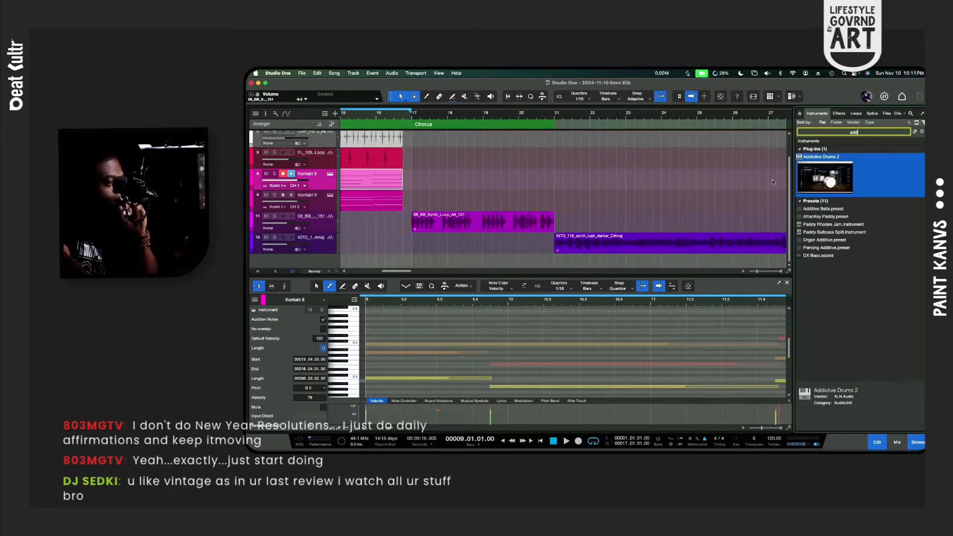
pyautogui.moveTo(828, 171); pyautogui.dragTo(722, 256)
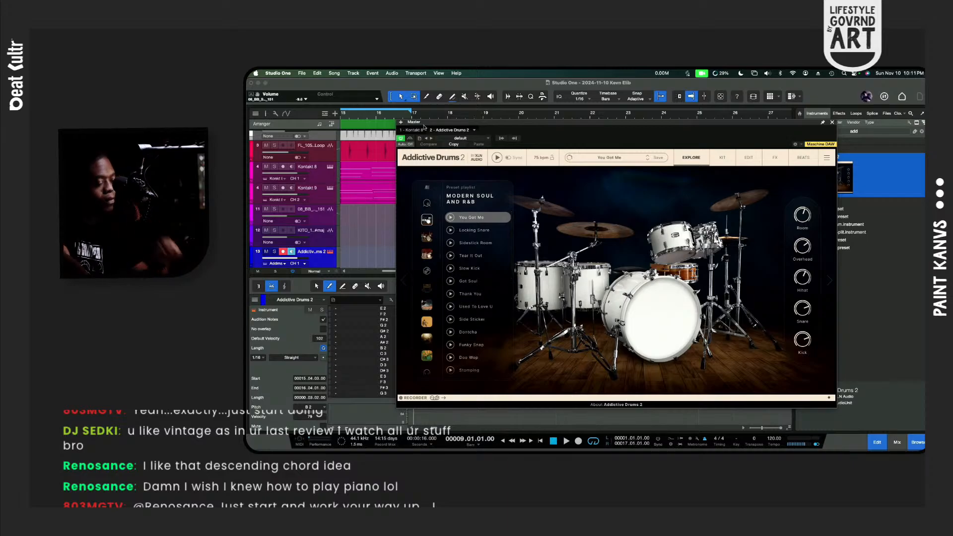
pyautogui.click(330, 252)
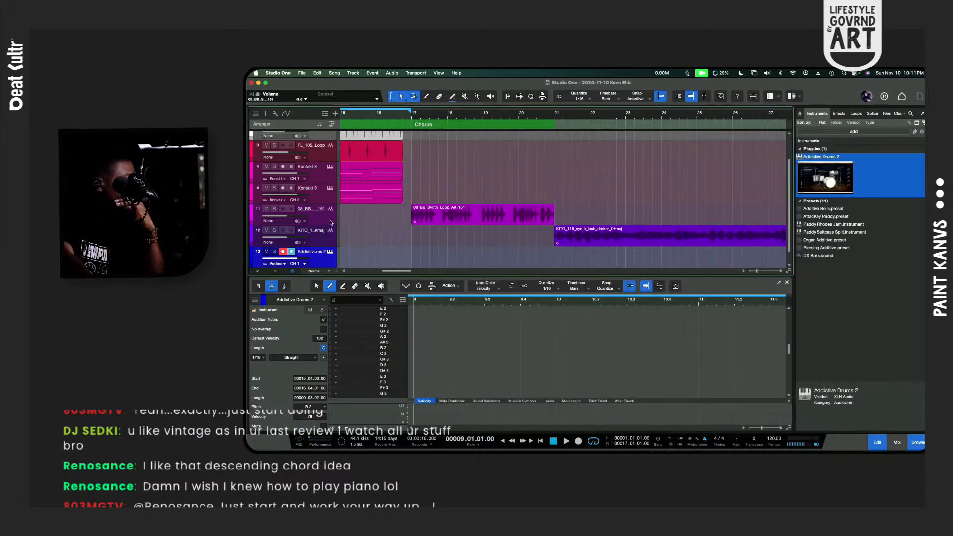
# Step: Duplicate the second Kontakt track without its events and rename the copy Bass
pyautogui.click(331, 198)
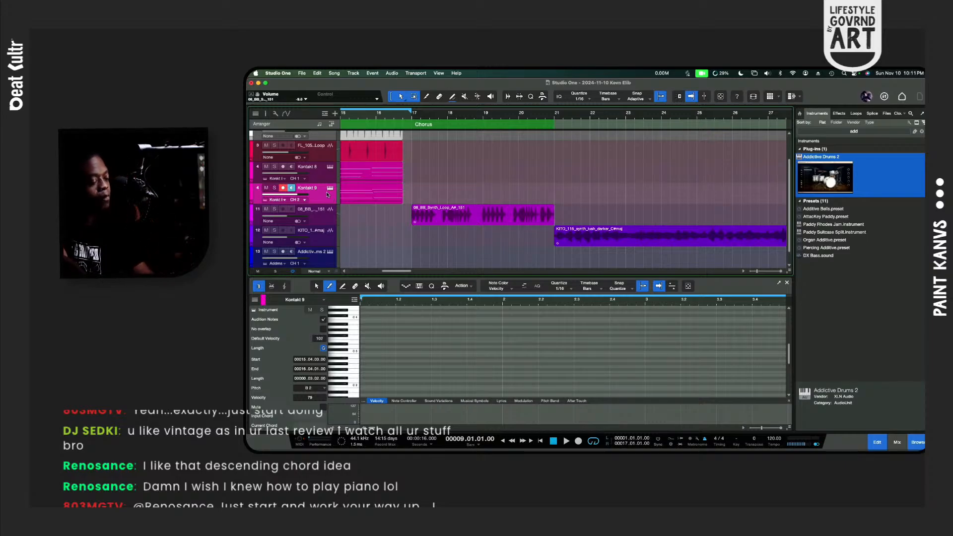
pyautogui.press('d')
pyautogui.doubleClick(308, 209)
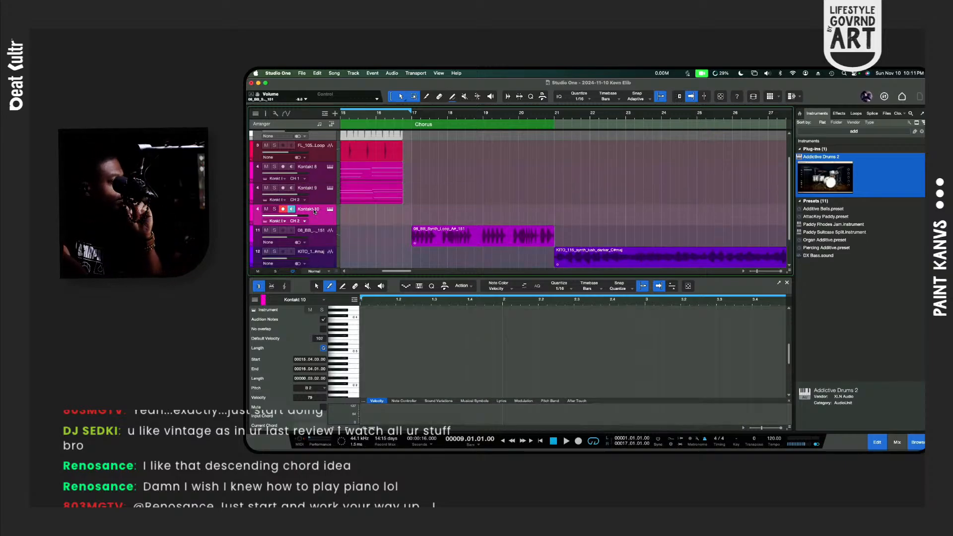
pyautogui.write('Bass')
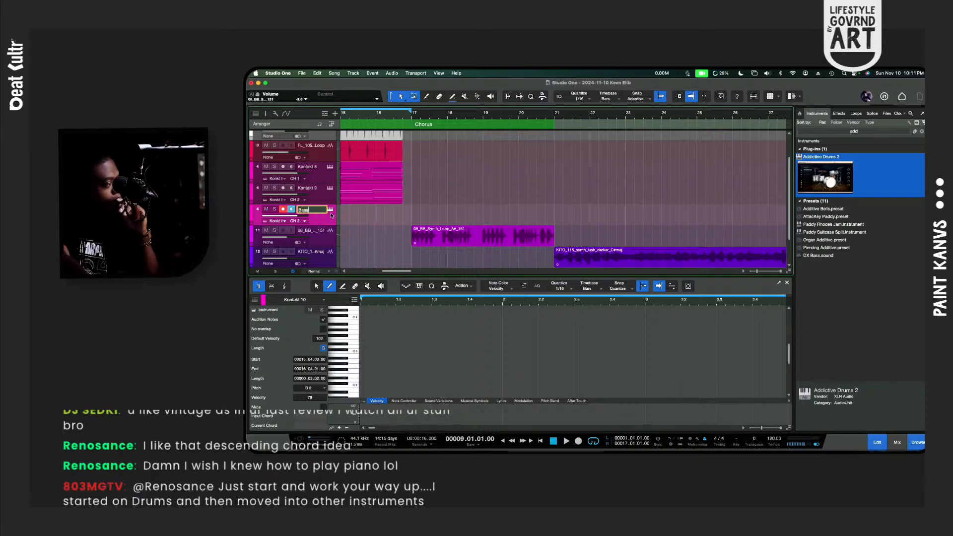
pyautogui.press('Return')
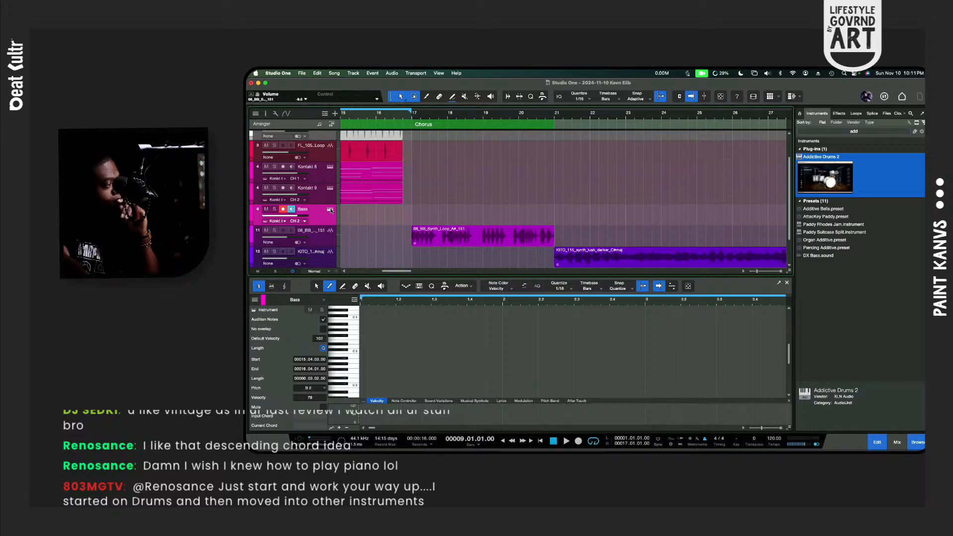
# Step: Open the Bass track's Kontakt, collapse Claire and Cloud Supply in the rack, and load UNITY - Nostalgic Synth
pyautogui.click(330, 209)
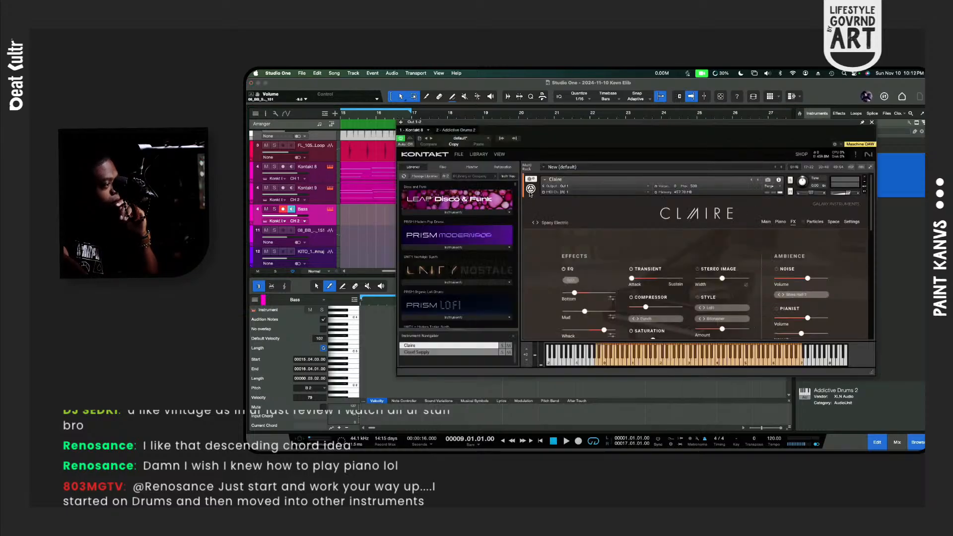
pyautogui.click(530, 190)
pyautogui.click(532, 214)
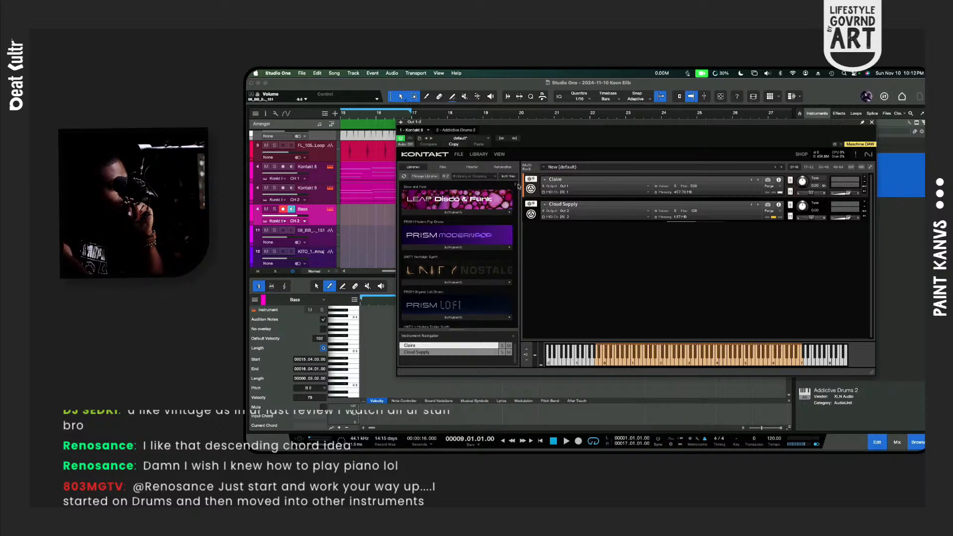
pyautogui.click(453, 282)
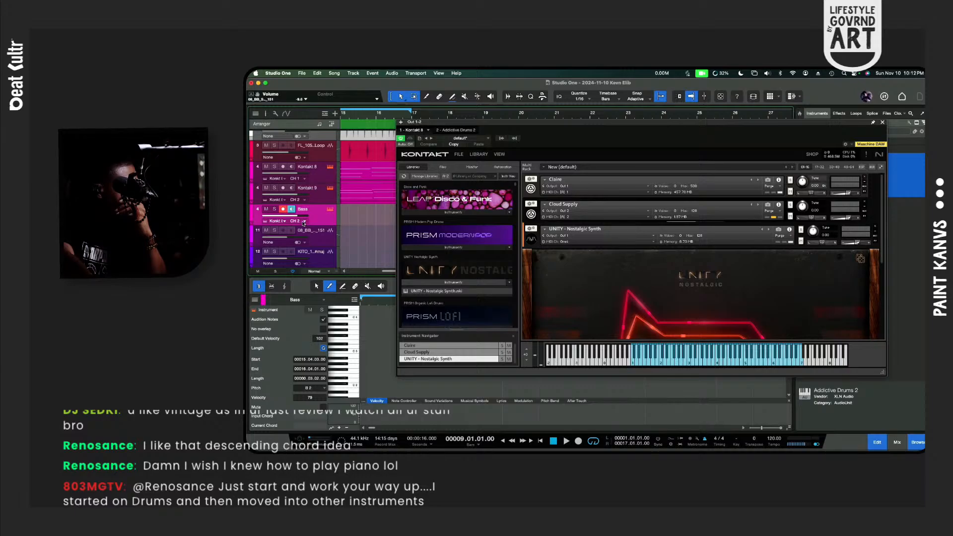
# Step: Route the Bass track to MIDI channel 3 and set UNITY - Nostalgic Synth to receive on Port A channel 3
pyautogui.click(304, 222)
pyautogui.click(309, 245)
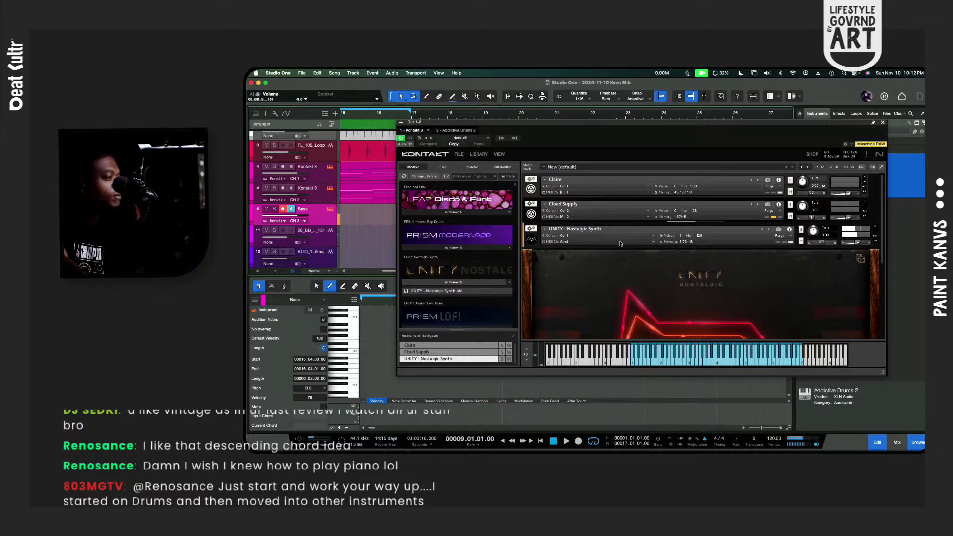
pyautogui.click(591, 242)
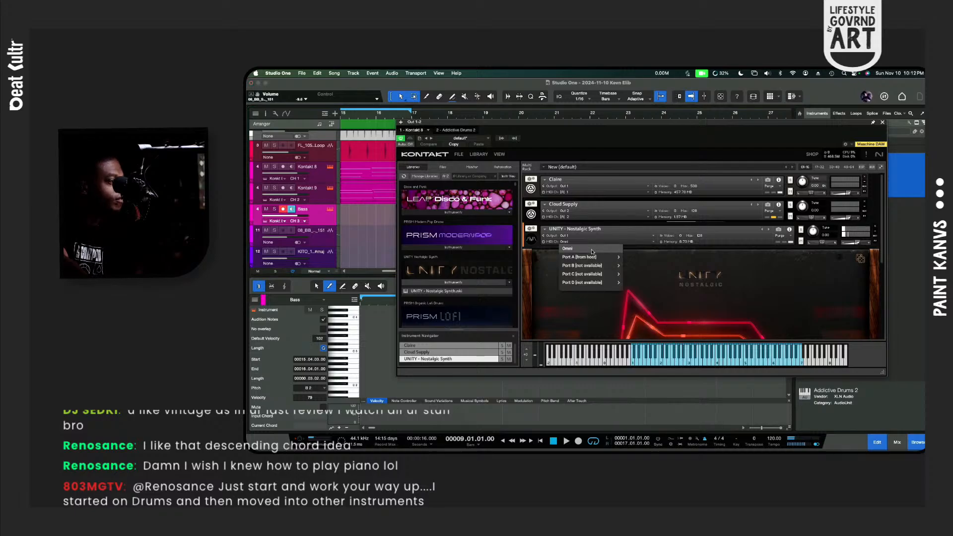
pyautogui.moveTo(591, 256)
pyautogui.click(645, 255)
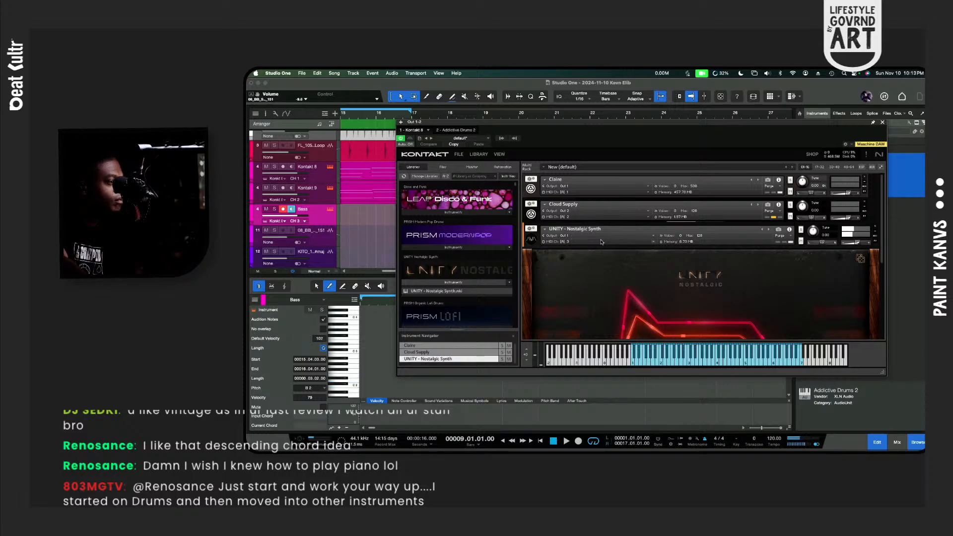
# Step: Route UNITY - Nostalgic Synth's output to Out 3 and randomize the instrument's sound layers
pyautogui.click(612, 236)
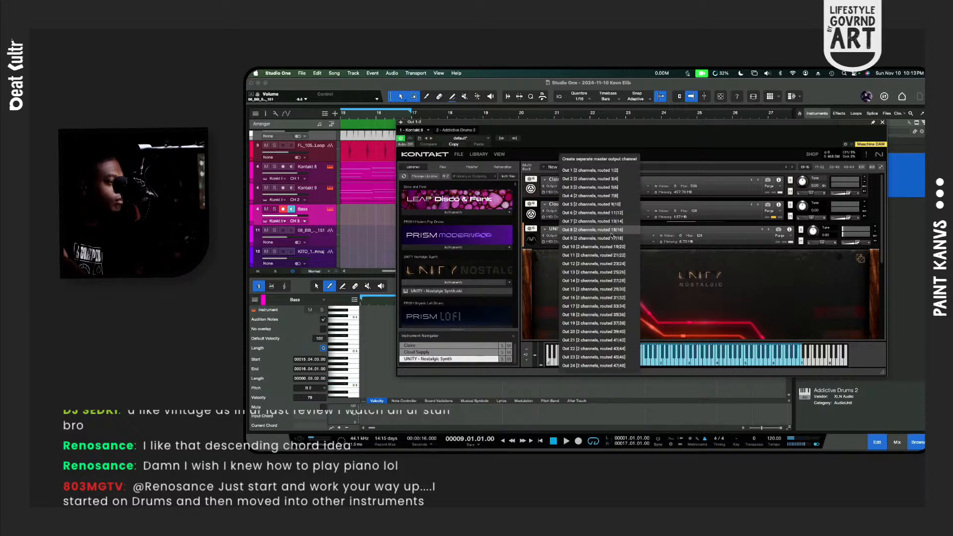
pyautogui.click(605, 189)
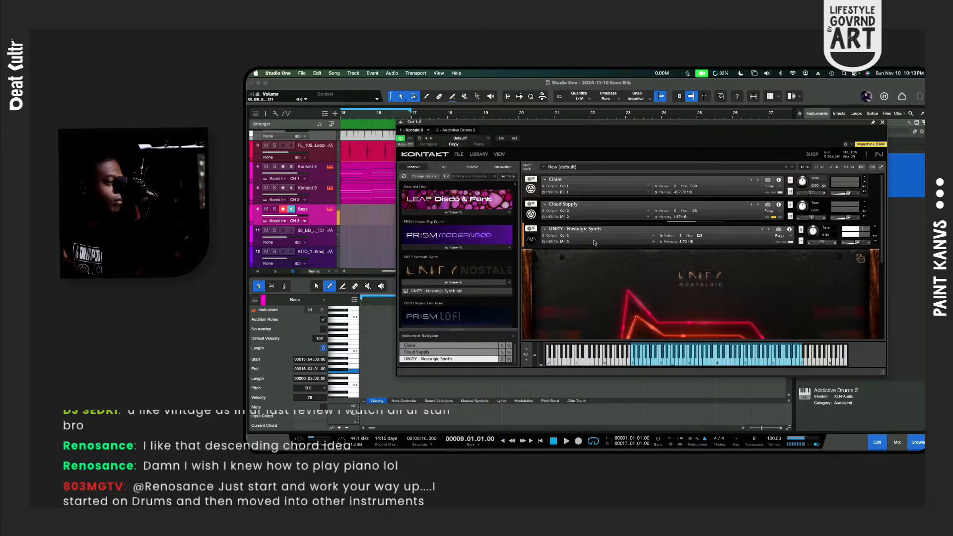
pyautogui.scroll(-5, 663, 273)
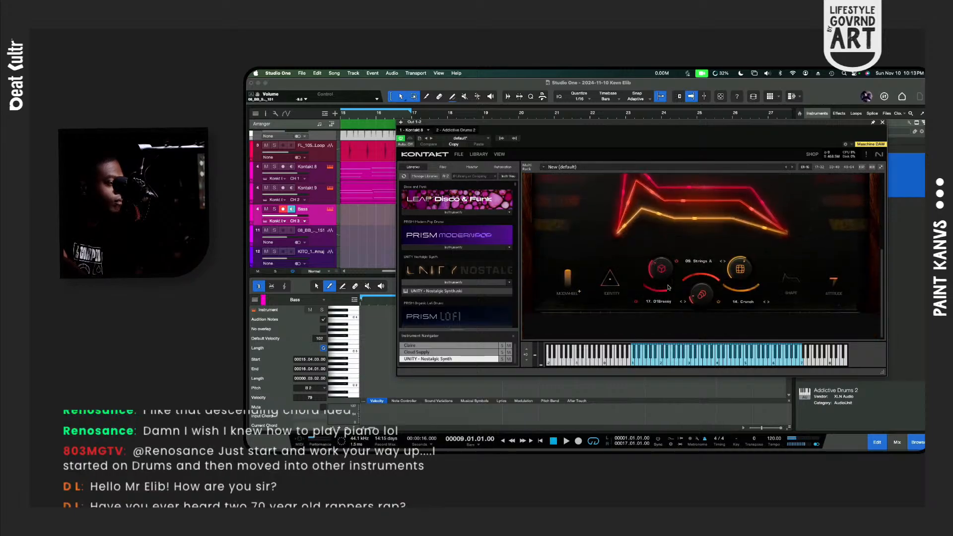
pyautogui.scroll(3, 695, 275)
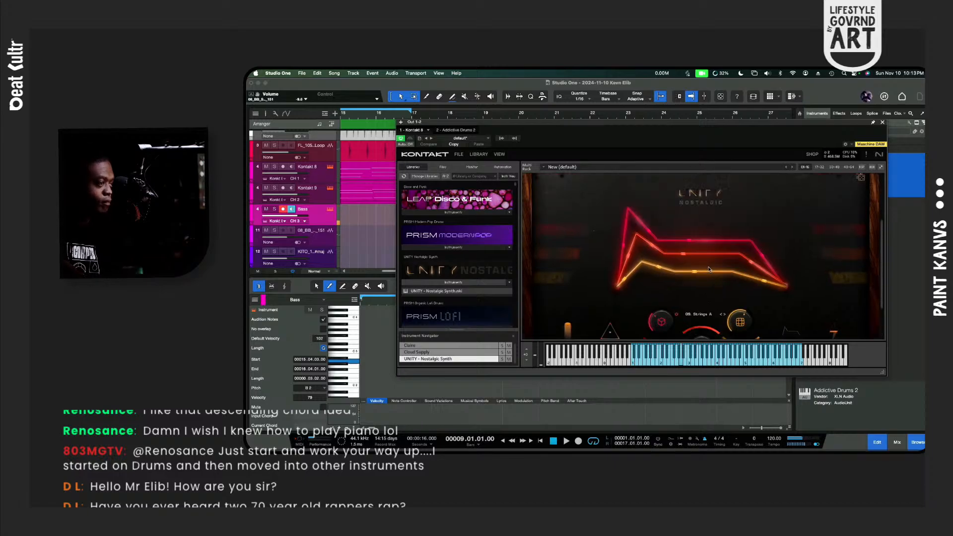
pyautogui.scroll(2, 709, 269)
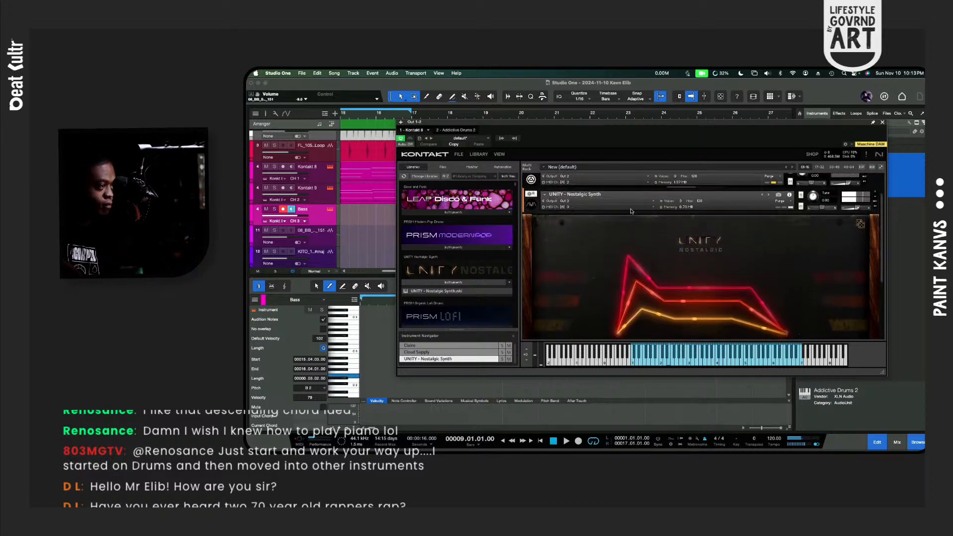
pyautogui.scroll(-1, 644, 251)
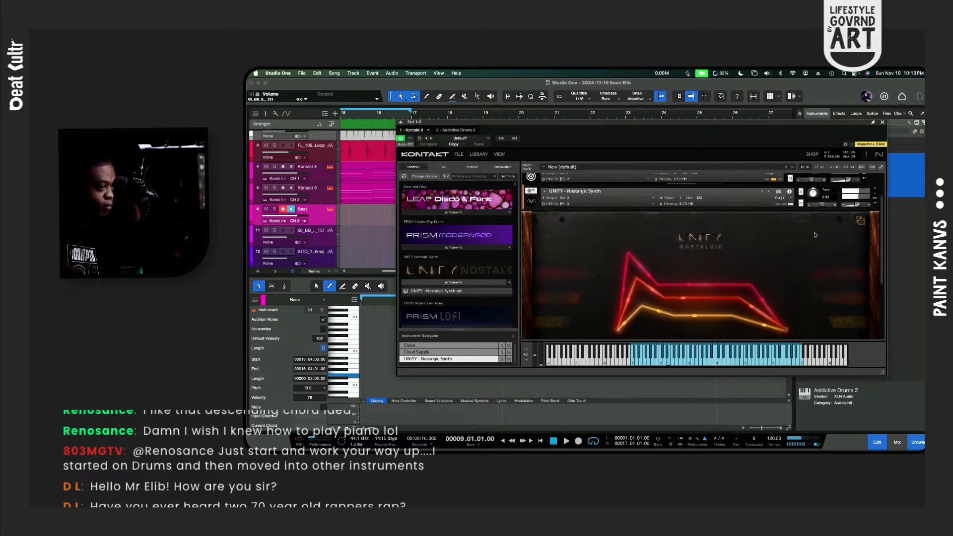
pyautogui.scroll(-3, 604, 245)
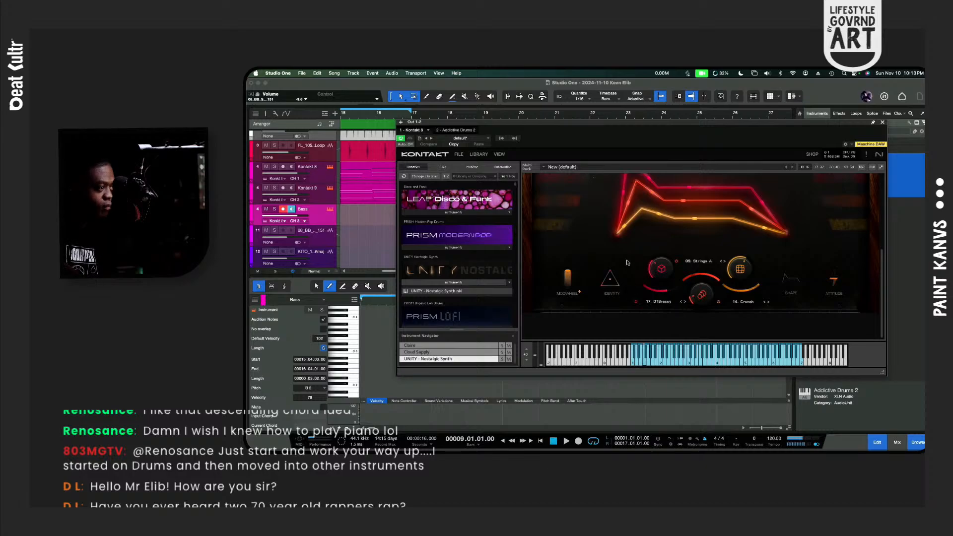
pyautogui.scroll(3, 627, 262)
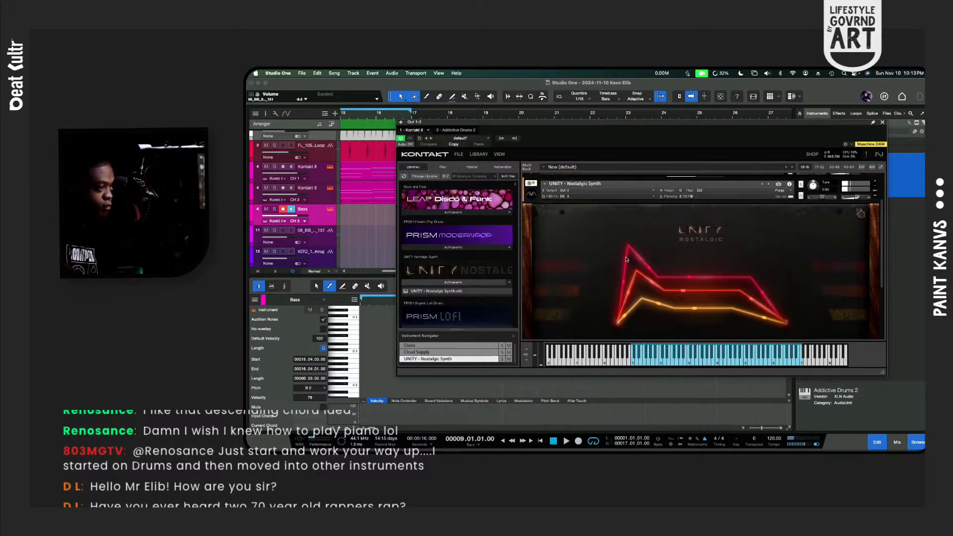
pyautogui.click(860, 214)
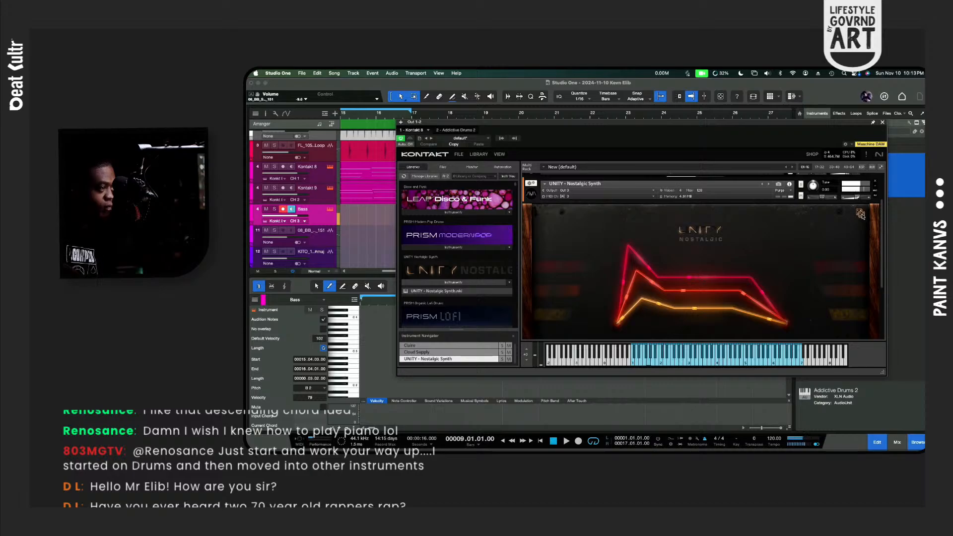
# Step: Set the bass layer's sound to 14. MK Key Bass and decline replacing the loaded instrument
pyautogui.scroll(-3, 570, 238)
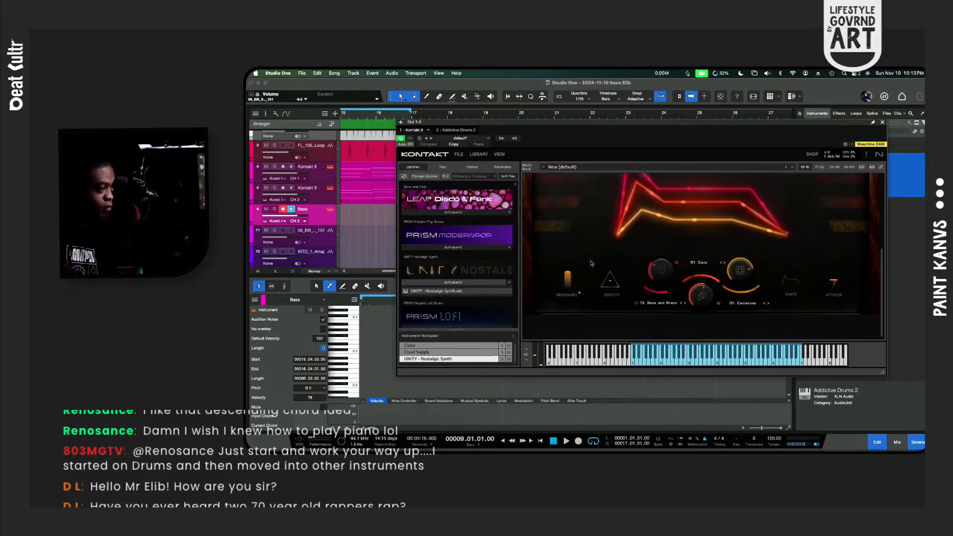
pyautogui.scroll(2, 591, 263)
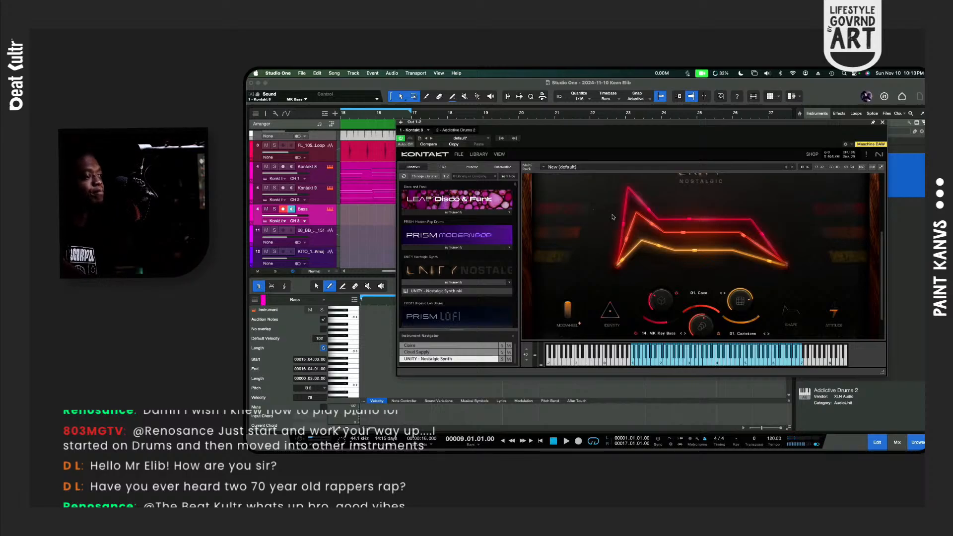
pyautogui.press('Right')
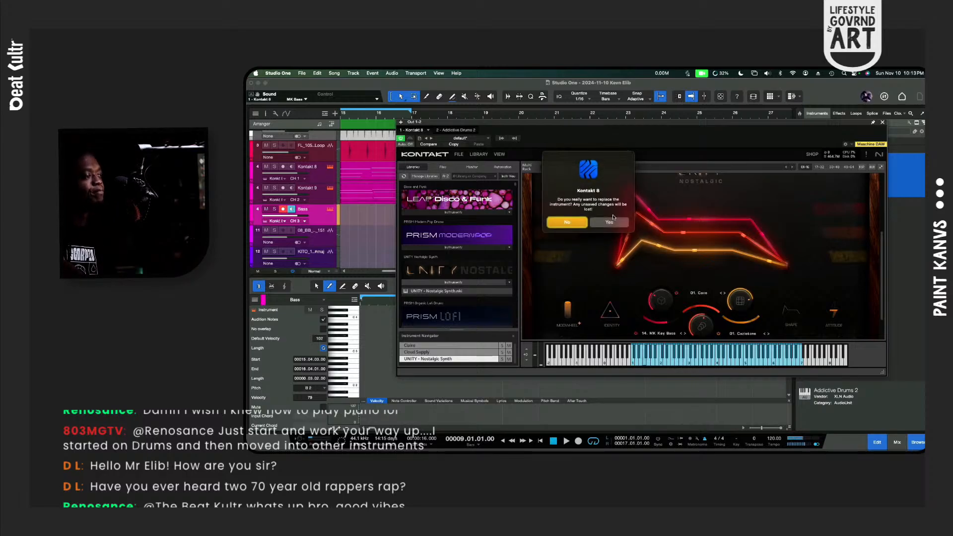
pyautogui.click(581, 223)
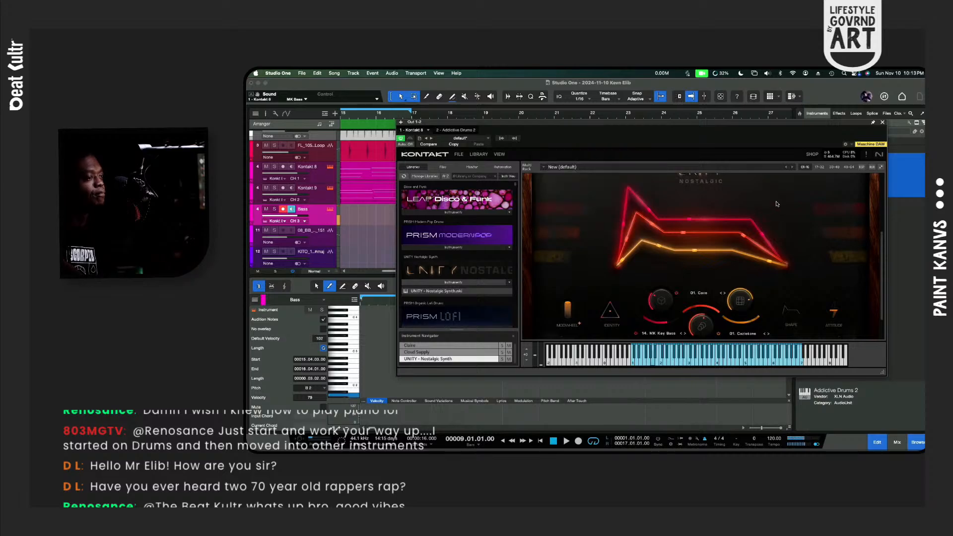
# Step: Open the main layer's sound browser, audition the DX77 category, and switch the layer to the Casio sound 02. Organ
pyautogui.scroll(-2, 785, 258)
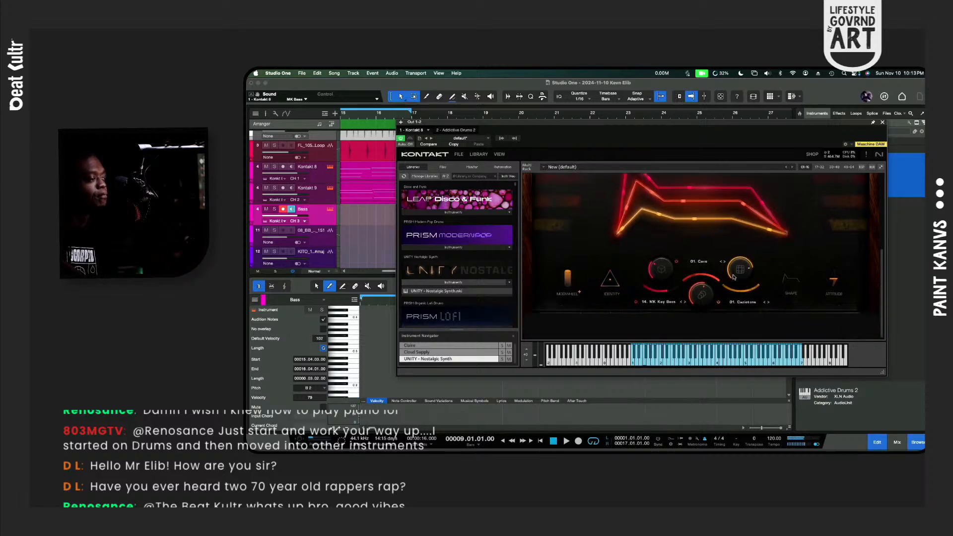
pyautogui.scroll(6, 732, 283)
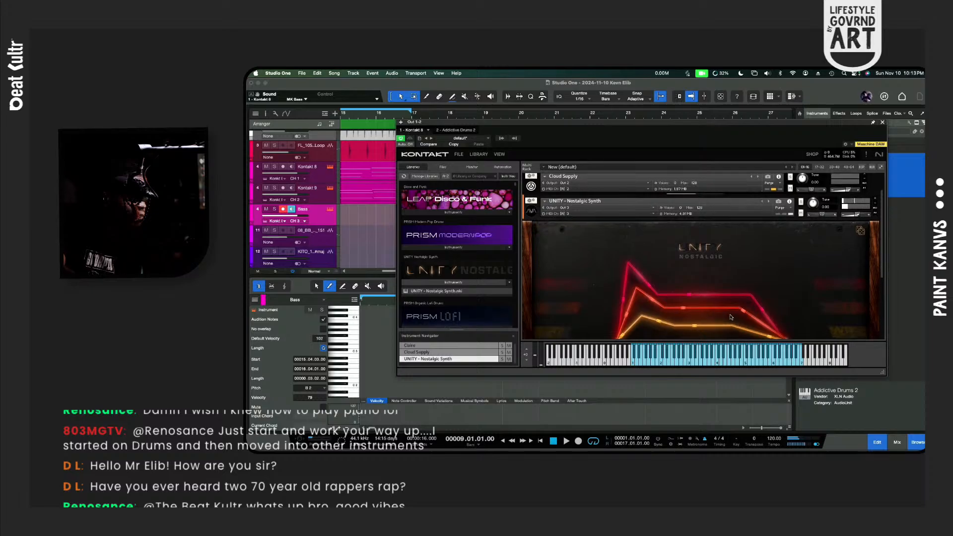
pyautogui.scroll(-1, 730, 317)
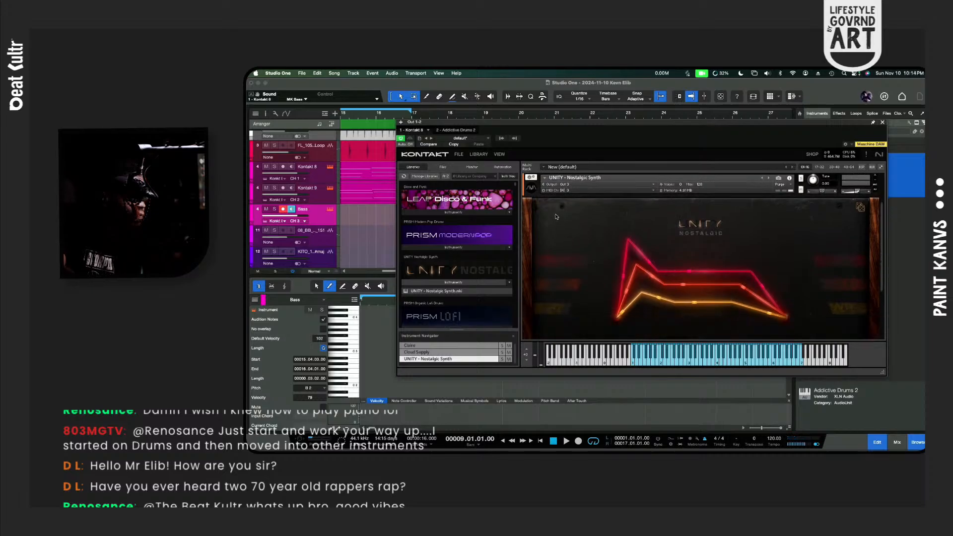
pyautogui.scroll(-2, 588, 216)
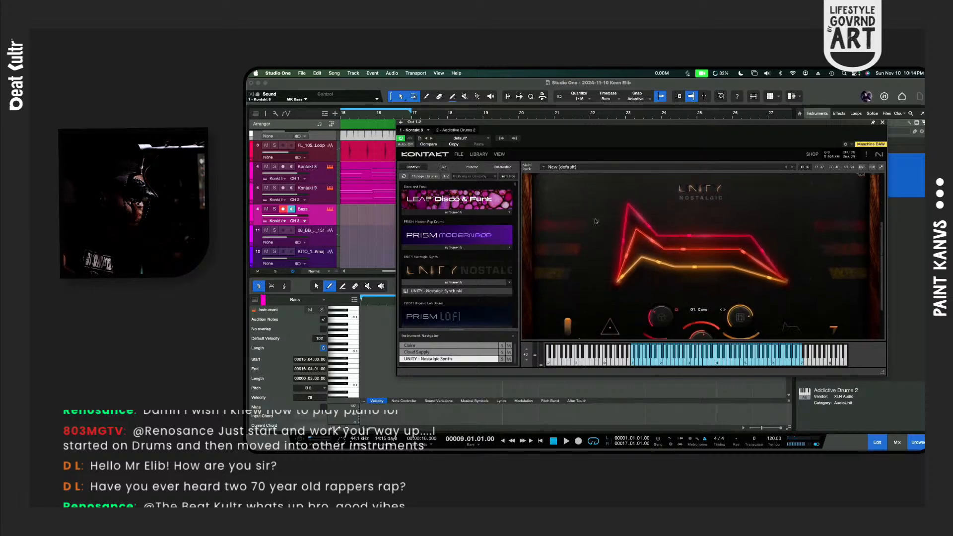
pyautogui.scroll(-1, 606, 252)
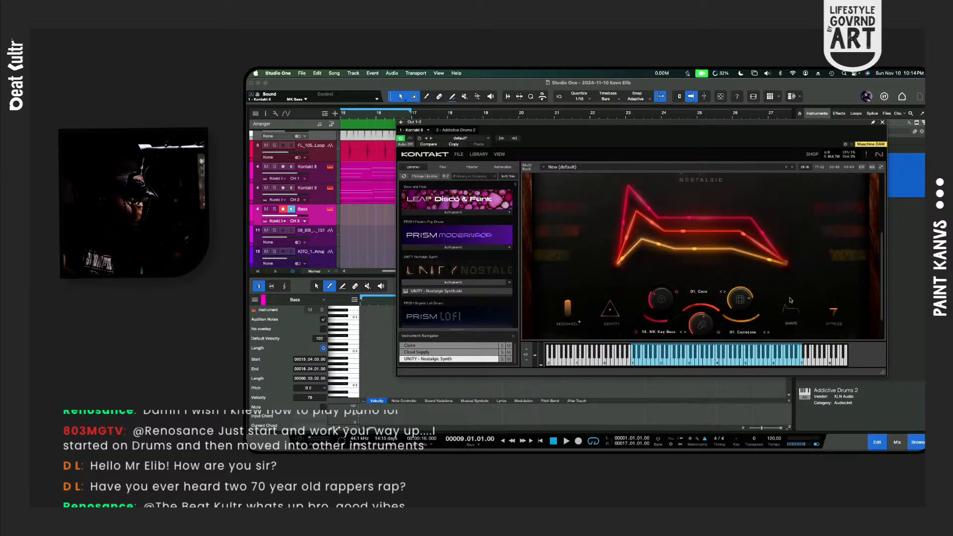
pyautogui.scroll(-1, 771, 302)
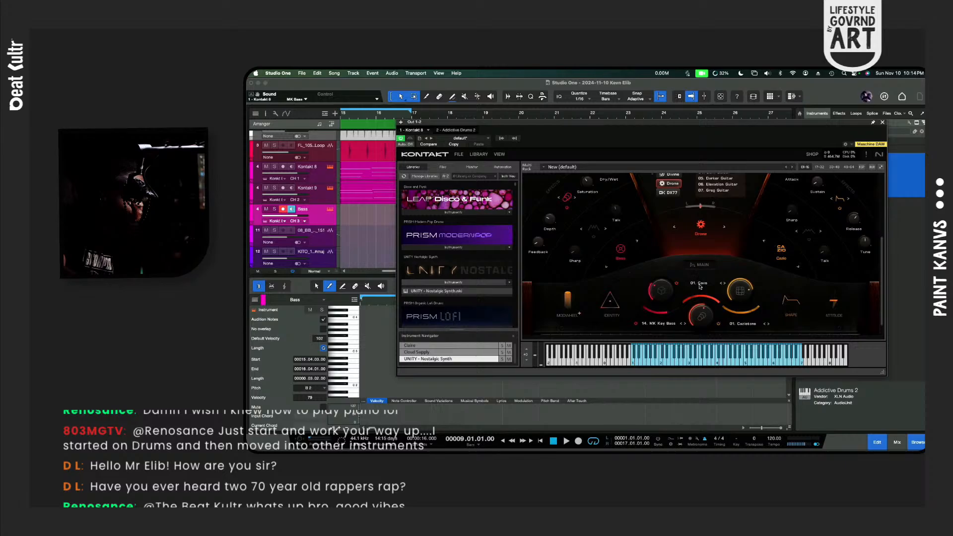
pyautogui.scroll(3, 712, 259)
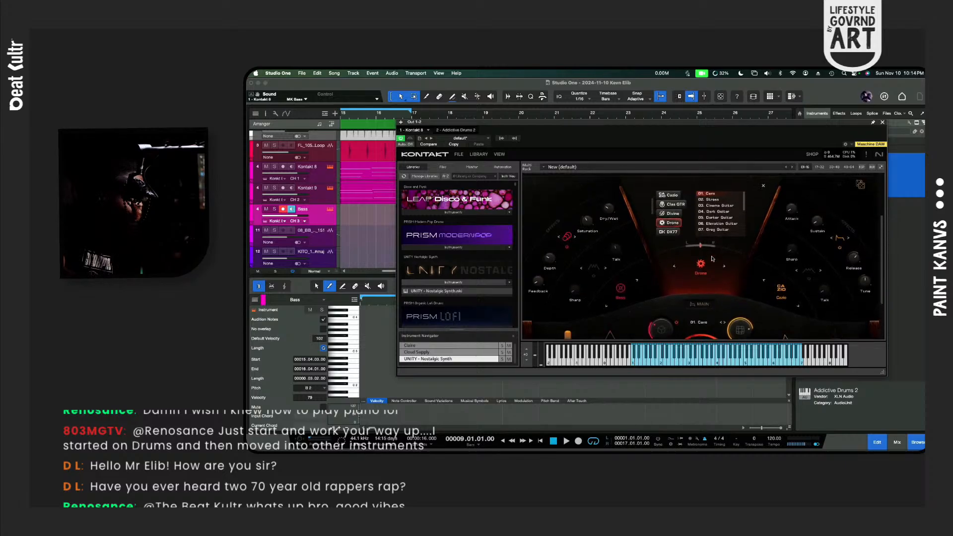
pyautogui.click(669, 232)
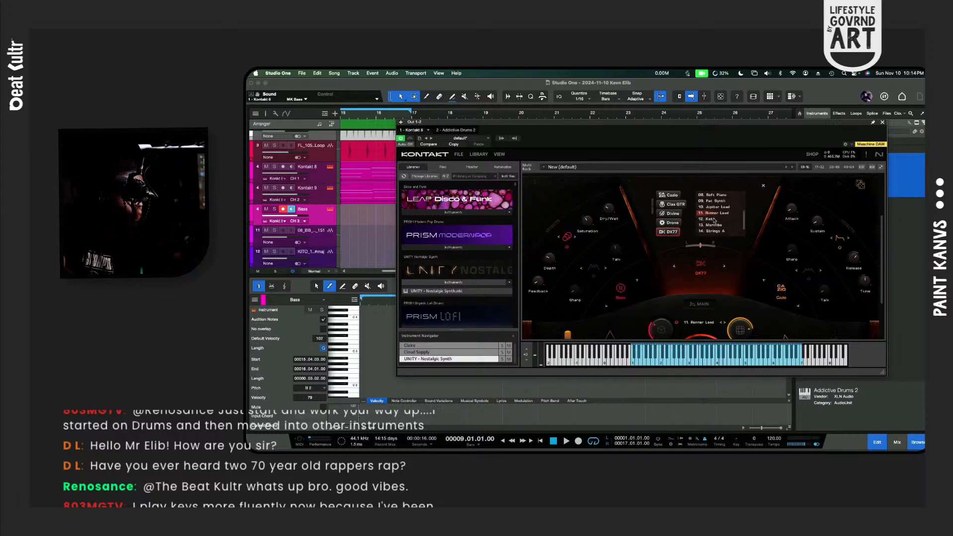
pyautogui.click(673, 195)
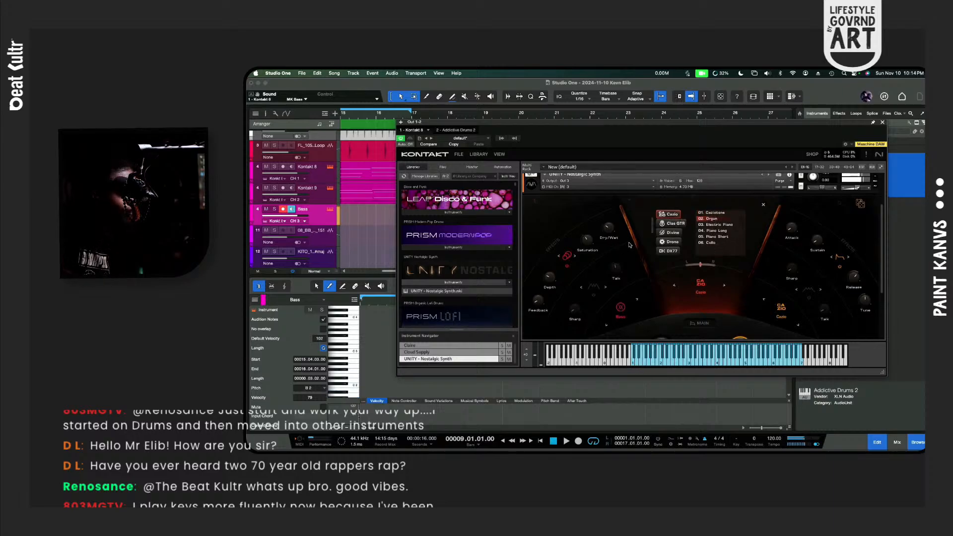
# Step: Advance the main layer through the Casio sounds to 05. Piano Short
pyautogui.scroll(-4, 629, 245)
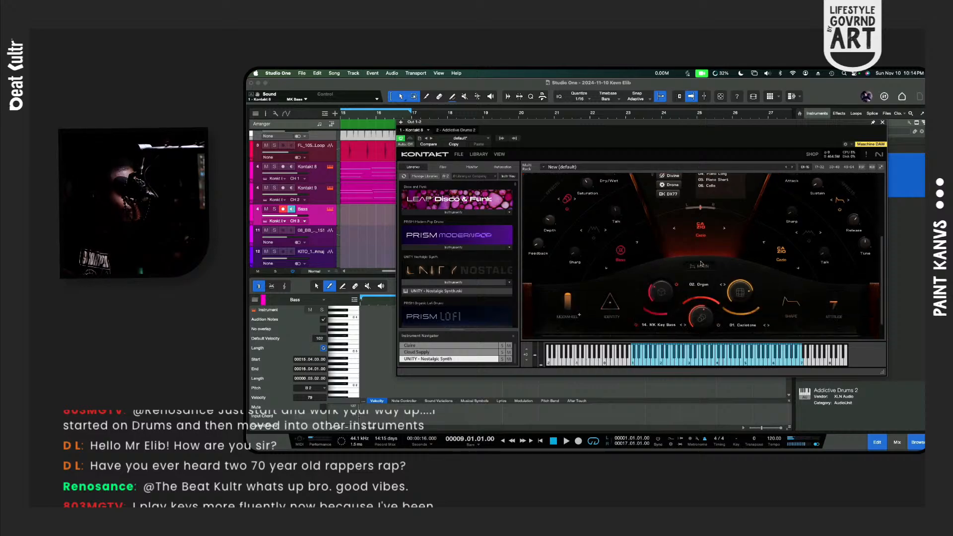
pyautogui.click(702, 270)
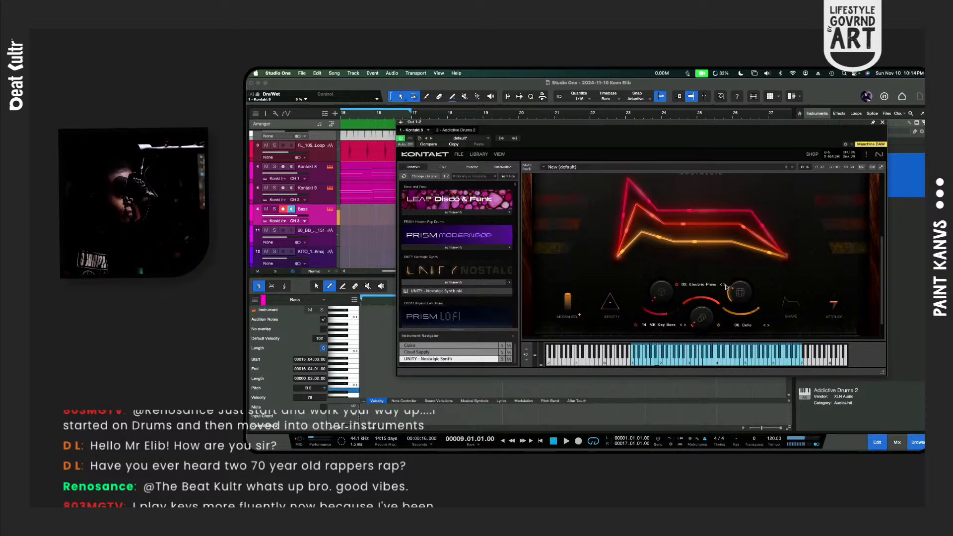
pyautogui.click(724, 285)
pyautogui.click(724, 284)
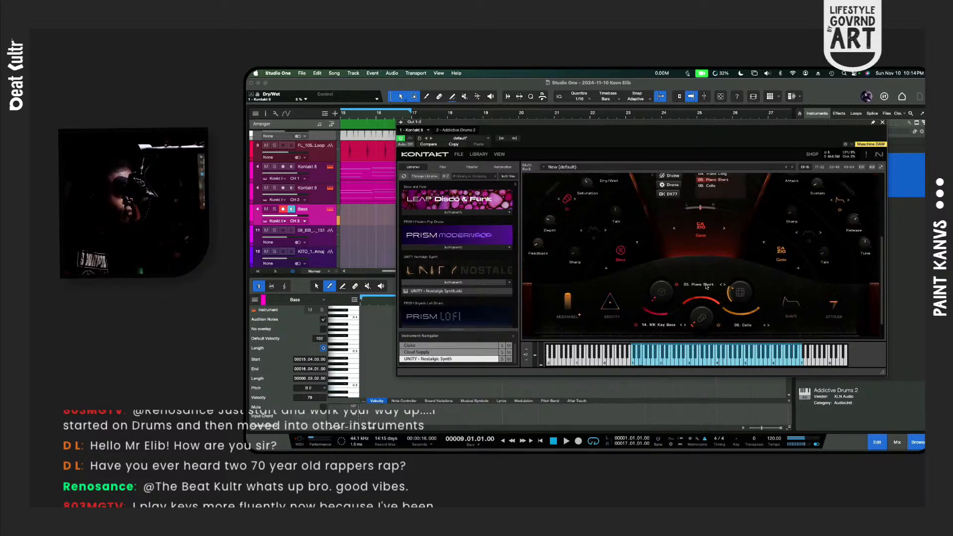
pyautogui.click(705, 287)
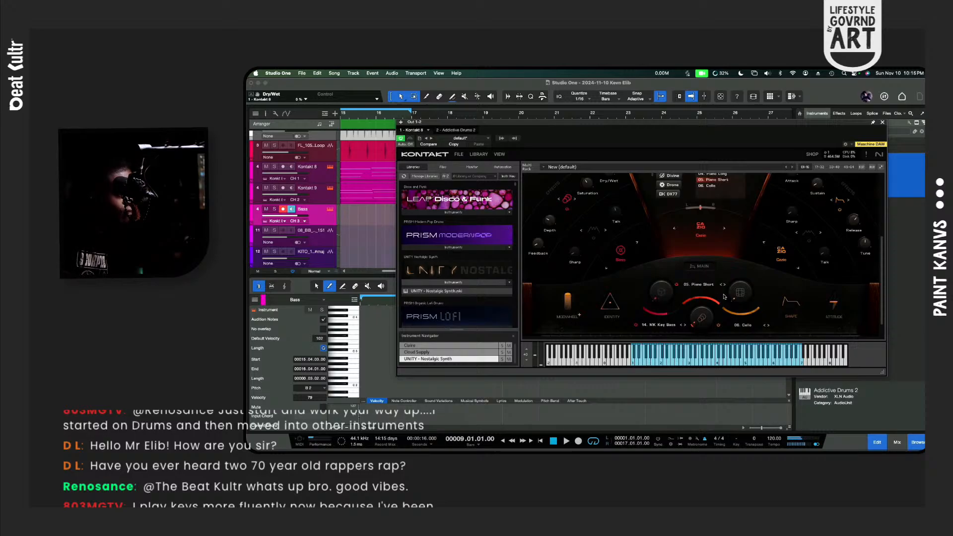
# Step: Switch the main and orange layers to the Clas GTR category with 02. Pick, and the bass layer to Bells
pyautogui.scroll(3, 631, 261)
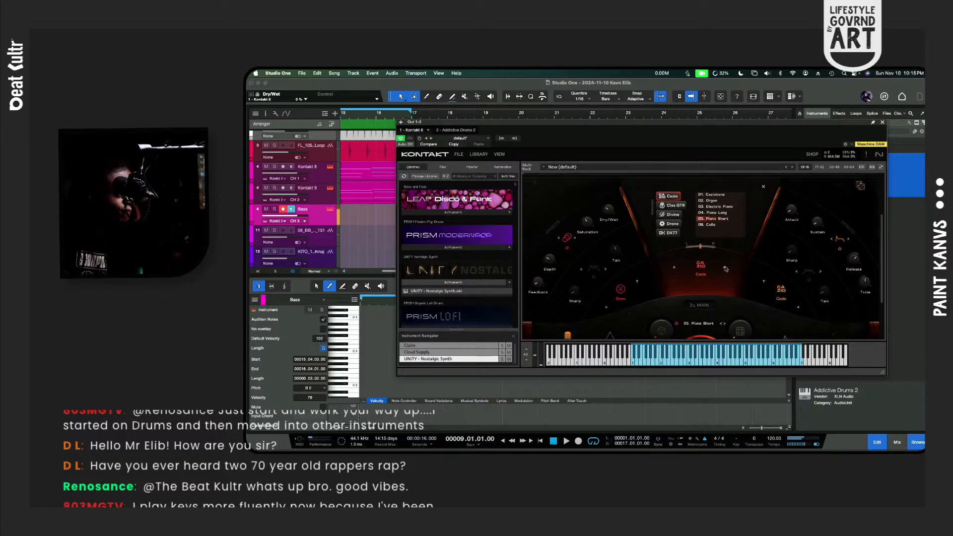
pyautogui.click(724, 269)
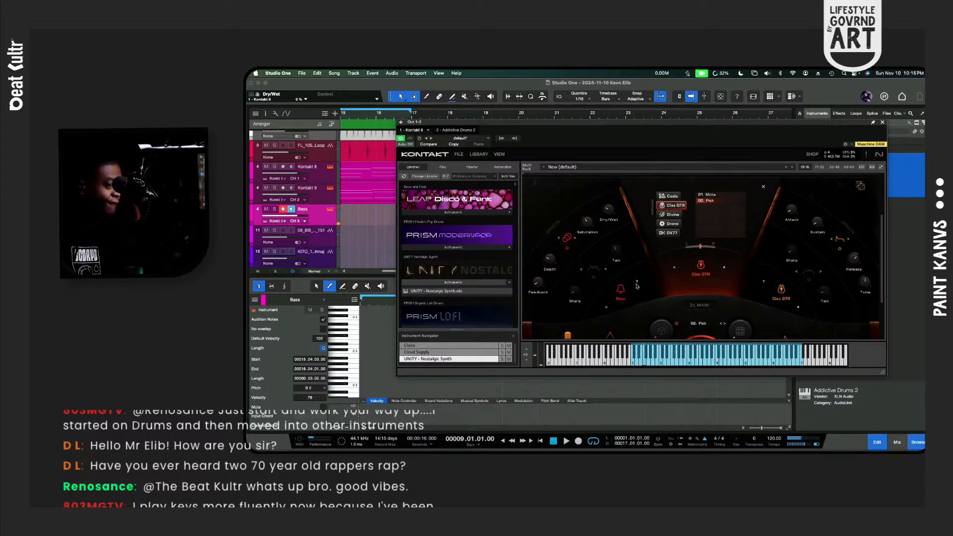
pyautogui.scroll(3, 734, 282)
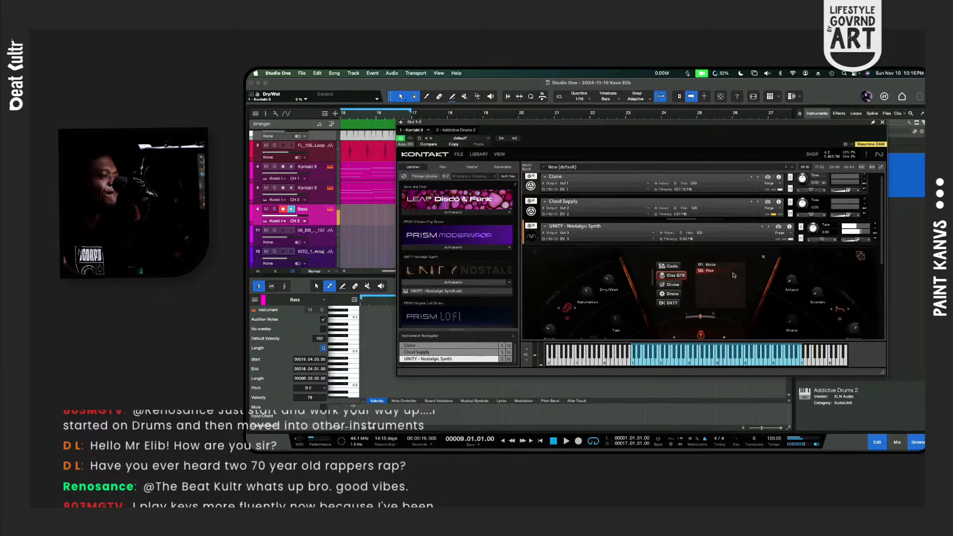
pyautogui.scroll(-3, 745, 283)
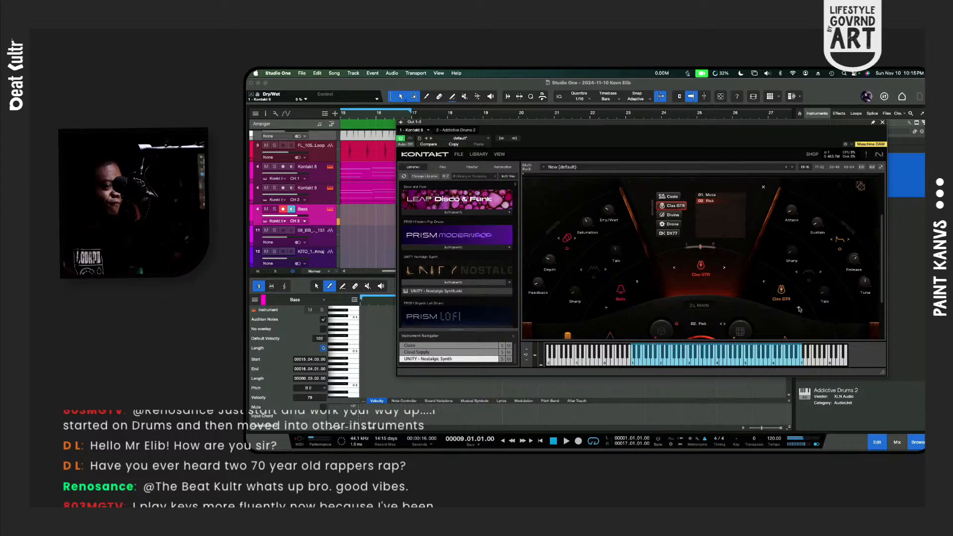
# Step: Adjust the Bells layer's volume knob and bring the modulation wheel down to 0.00
pyautogui.scroll(-2, 770, 308)
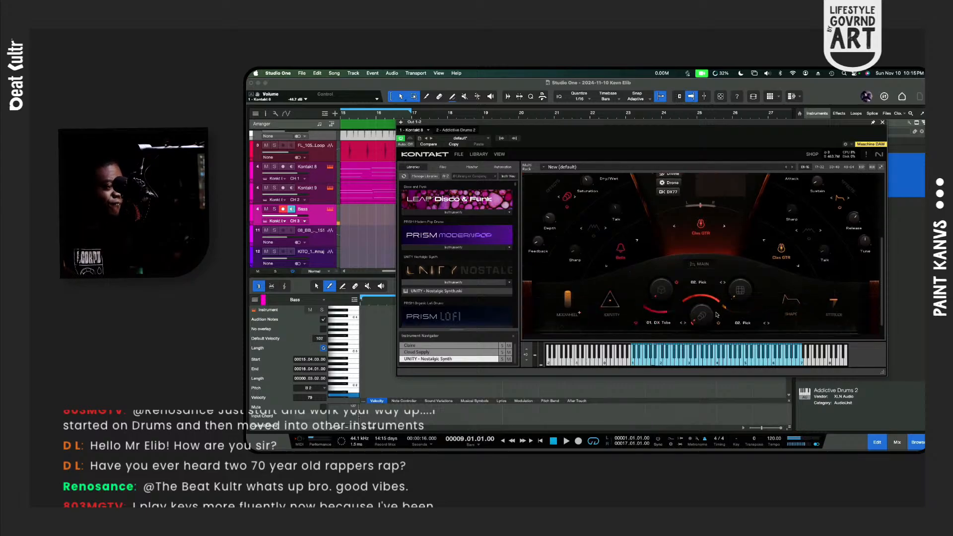
pyautogui.moveTo(665, 312); pyautogui.dragTo(664, 306)
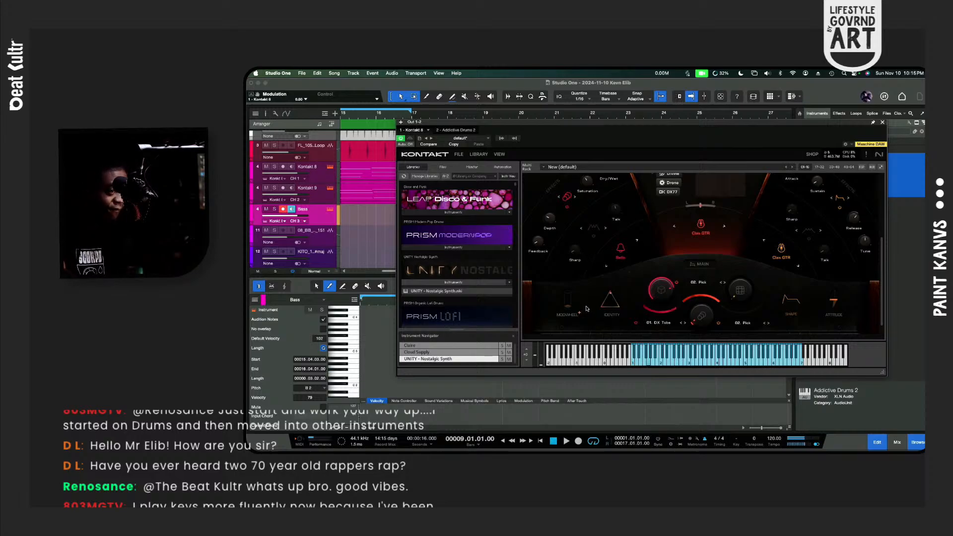
pyautogui.scroll(1, 682, 216)
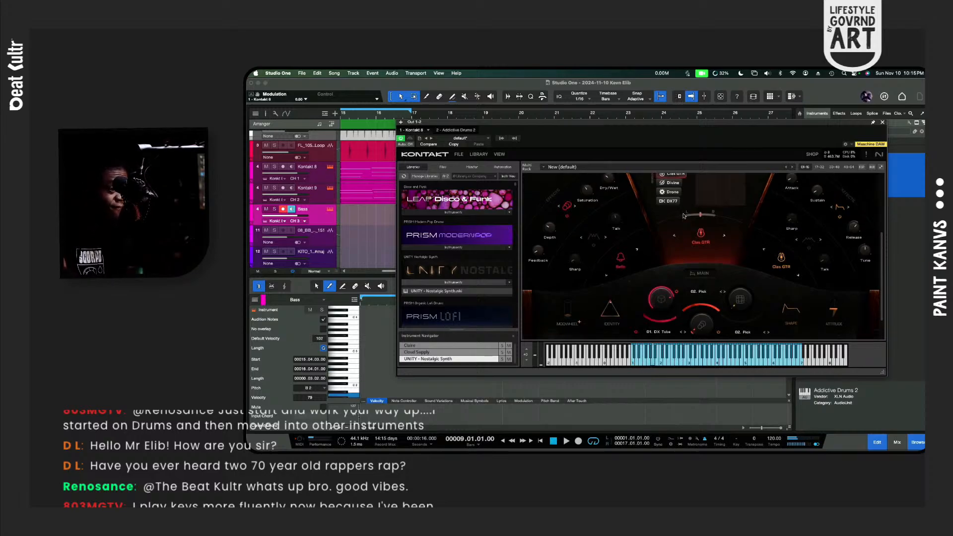
# Step: Play the song from the Intro and move the Kontakt window down to uncover the arrangement
pyautogui.press('space')
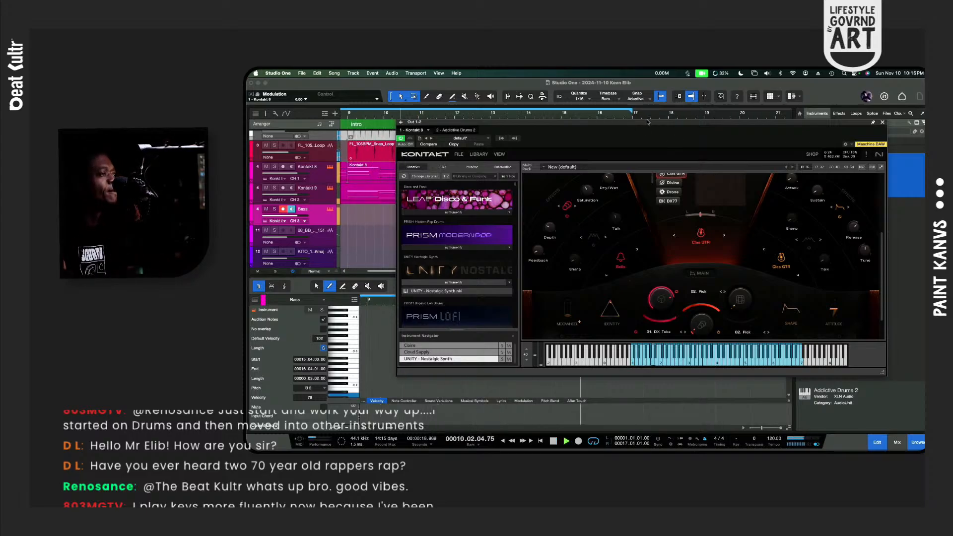
pyautogui.moveTo(655, 143); pyautogui.dragTo(666, 300)
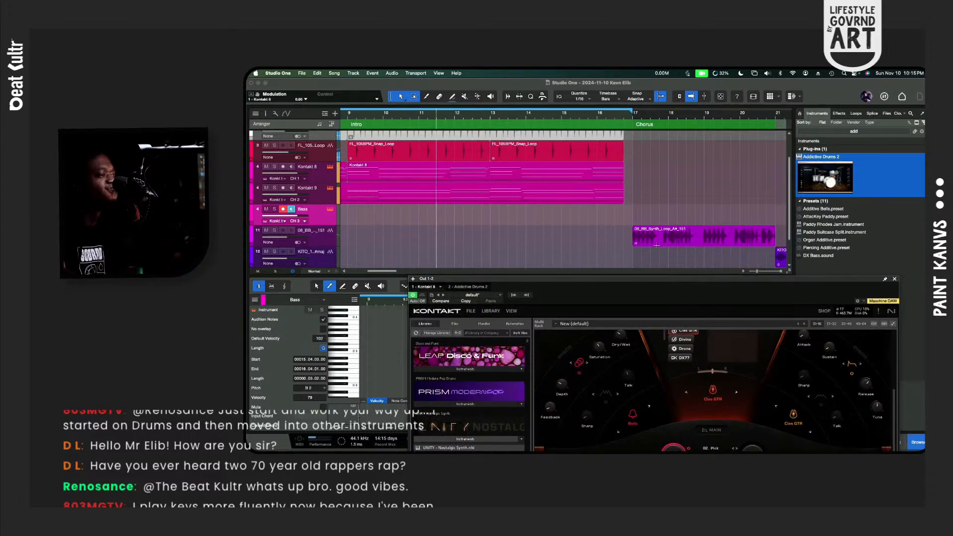
# Step: Record a bass part on the Bass track over the Chorus section, from bar 17 to bar 21
pyautogui.click(617, 117)
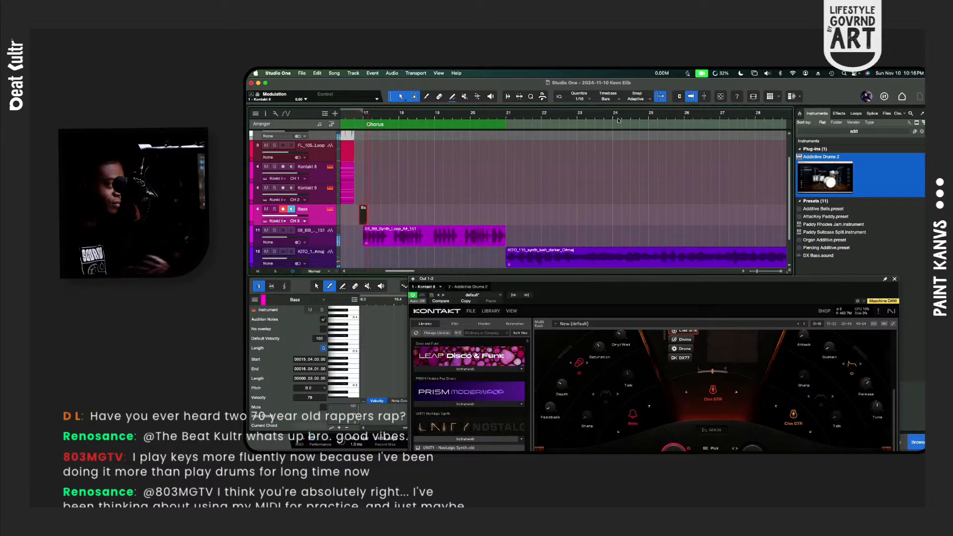
pyautogui.press('space')
pyautogui.press('KP_Multiply')
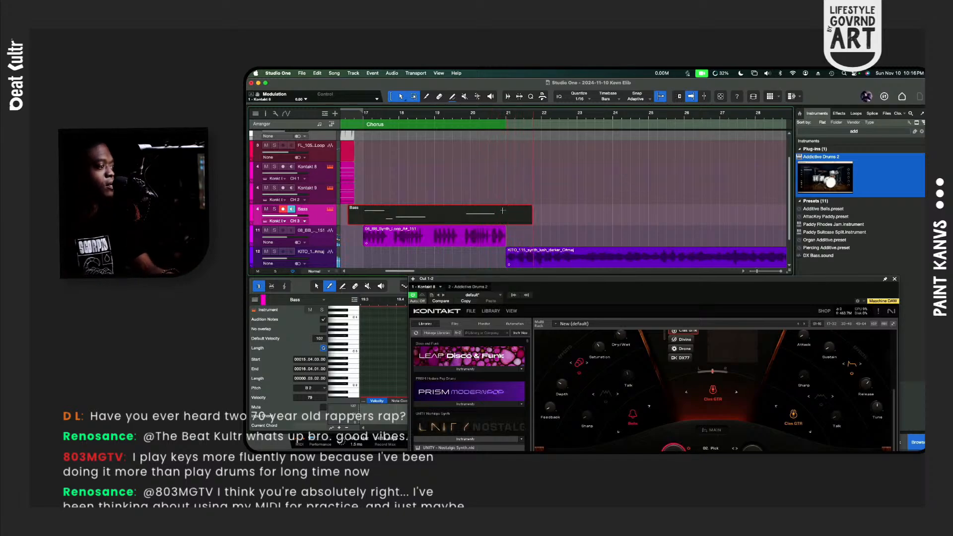
pyautogui.press('space')
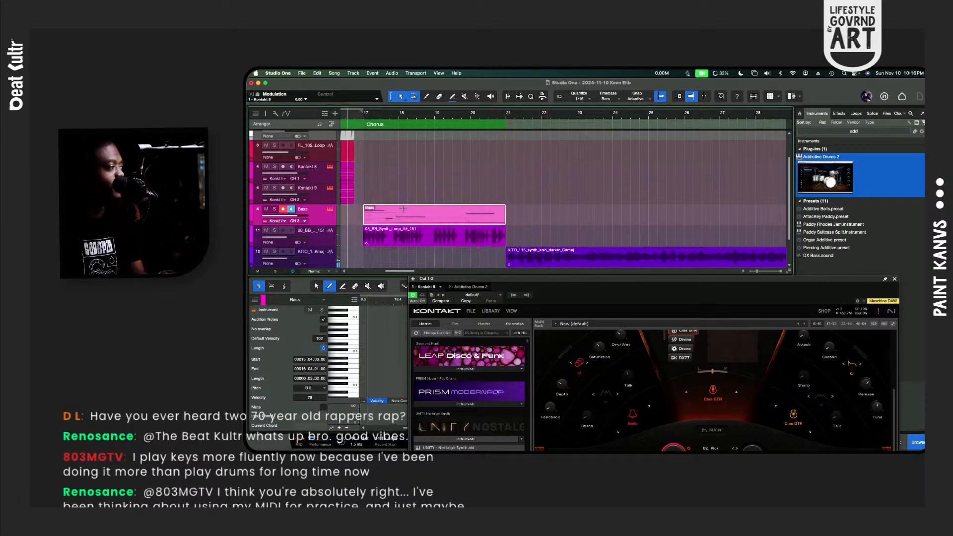
# Step: Move the Kontakt window off the note editor, shift the first Bass note to 17.01.01.00, and play back the part
pyautogui.press('space')
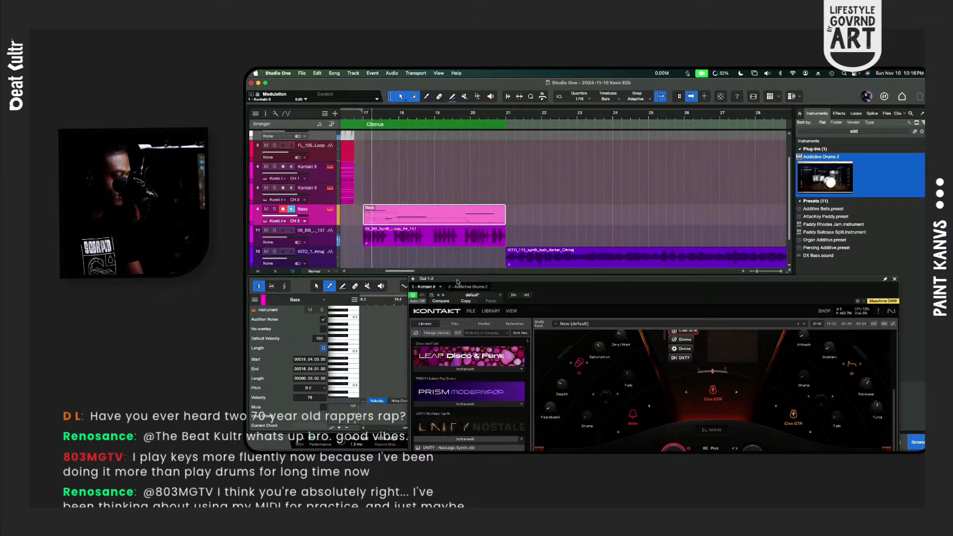
pyautogui.moveTo(458, 282); pyautogui.dragTo(744, 199)
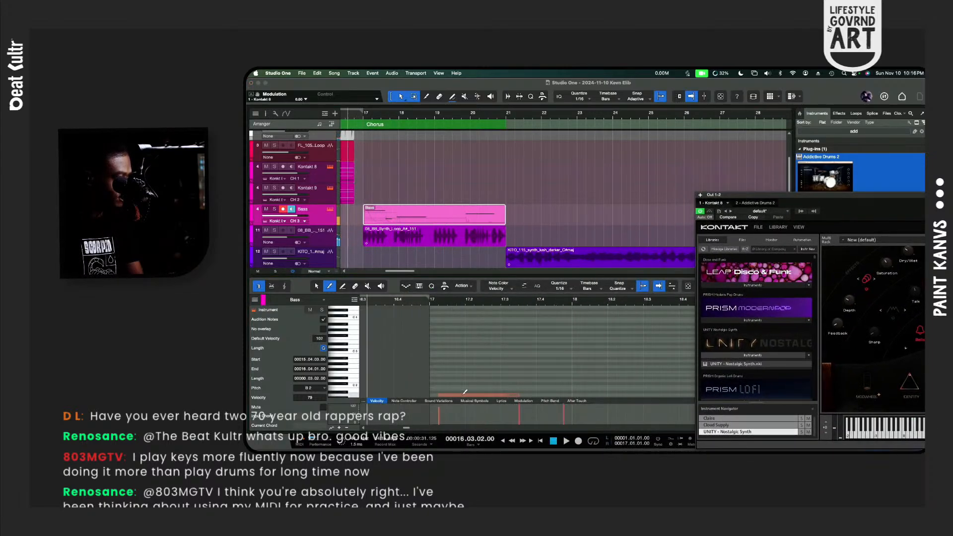
pyautogui.press('1')
pyautogui.moveTo(462, 395); pyautogui.dragTo(453, 396)
pyautogui.press('space')
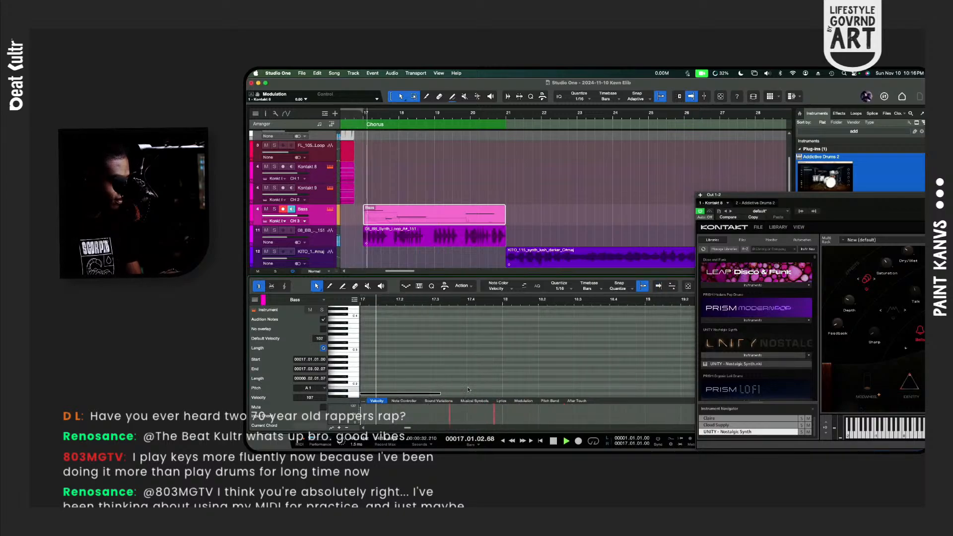
pyautogui.scroll(-3, 468, 389)
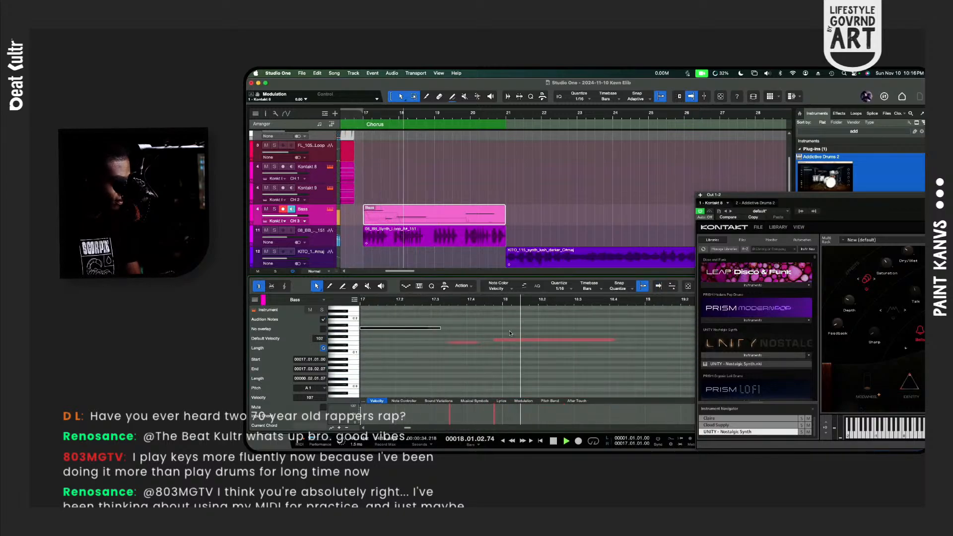
pyautogui.click(495, 341)
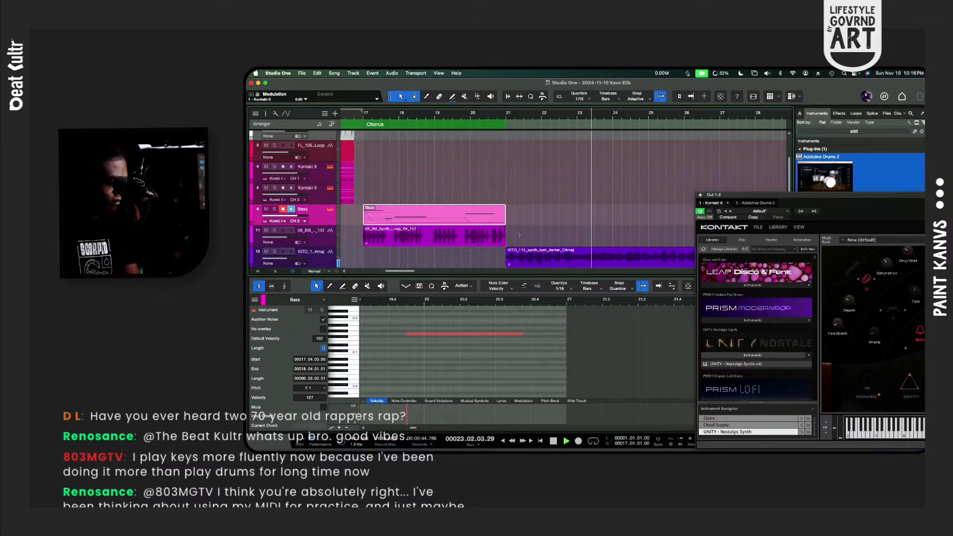
# Step: Copy the CRP_Percussion_Loop clip from the end of the Intro to bar 21 on the same track
pyautogui.press('w')
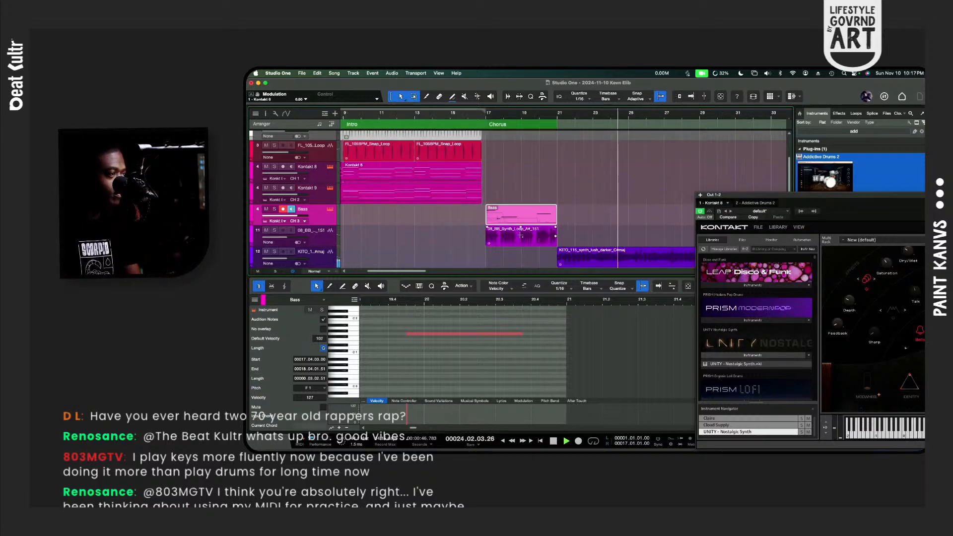
pyautogui.hscroll(2, 520, 236)
pyautogui.hscroll(-1, 520, 235)
pyautogui.scroll(3, 413, 182)
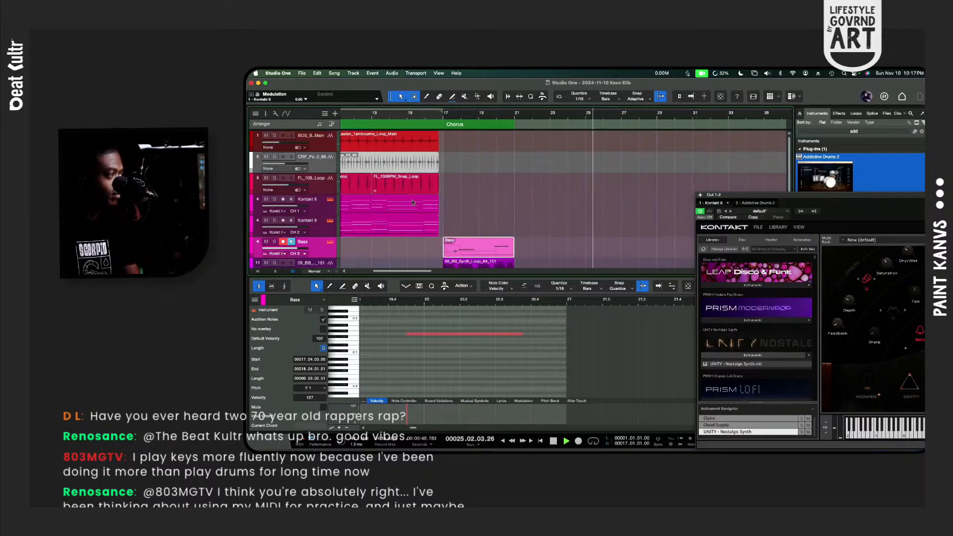
pyautogui.click(424, 167)
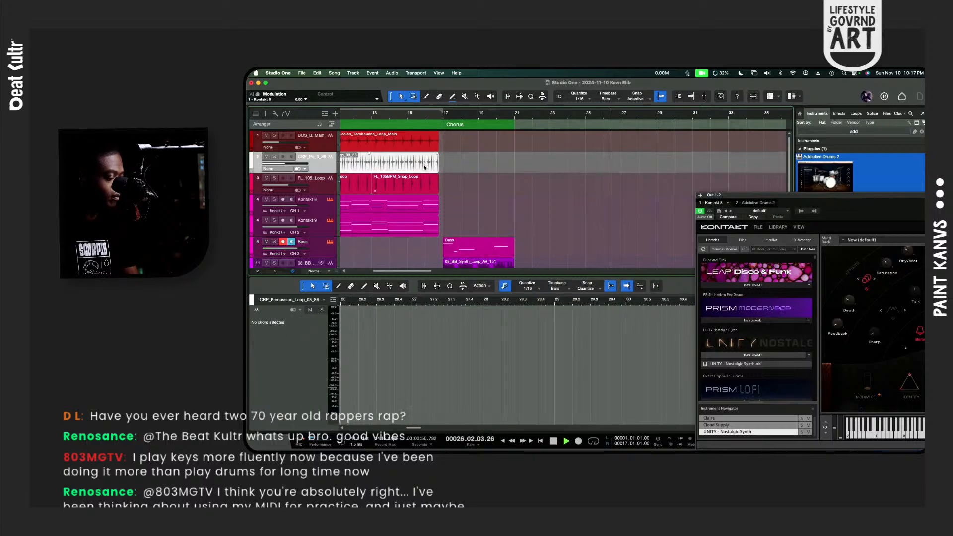
pyautogui.moveTo(424, 167); pyautogui.dragTo(638, 167)
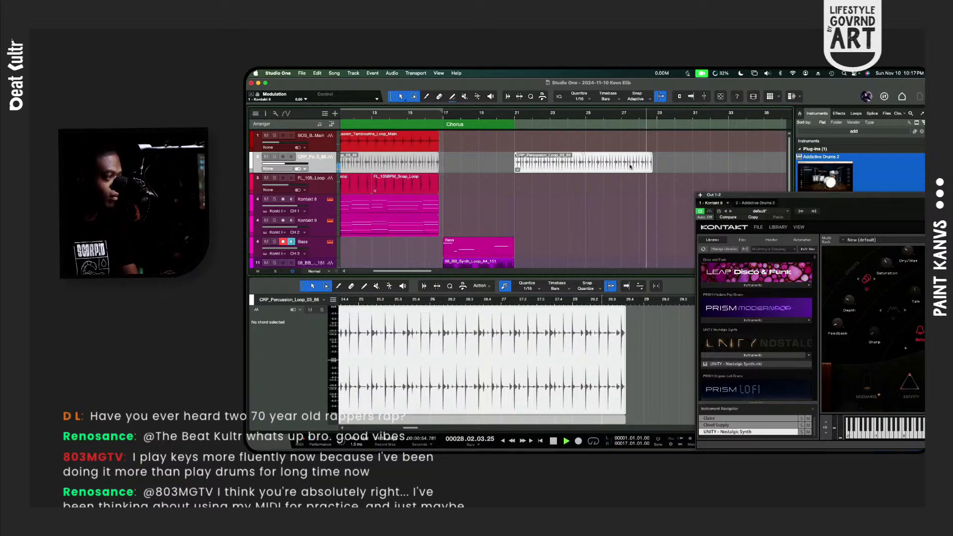
# Step: Replay the song from the Chorus and add an arranger section after it, spanning bars 21 to 29
pyautogui.press('space')
pyautogui.press('space')
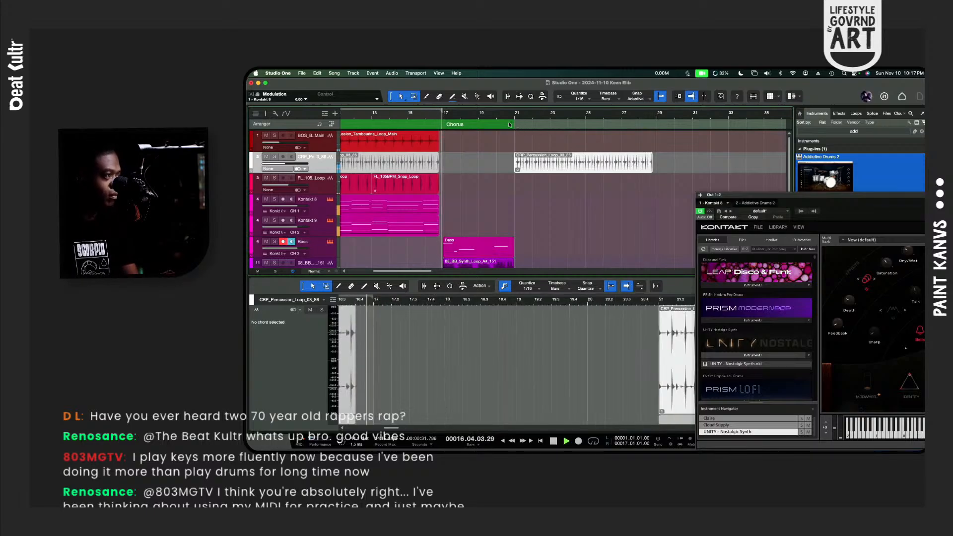
pyautogui.doubleClick(530, 124)
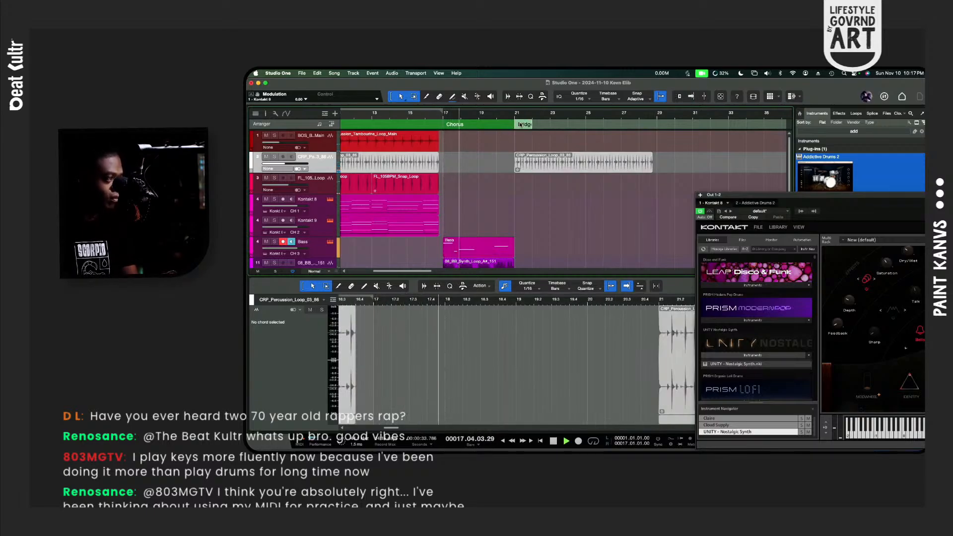
pyautogui.moveTo(532, 124); pyautogui.dragTo(655, 121)
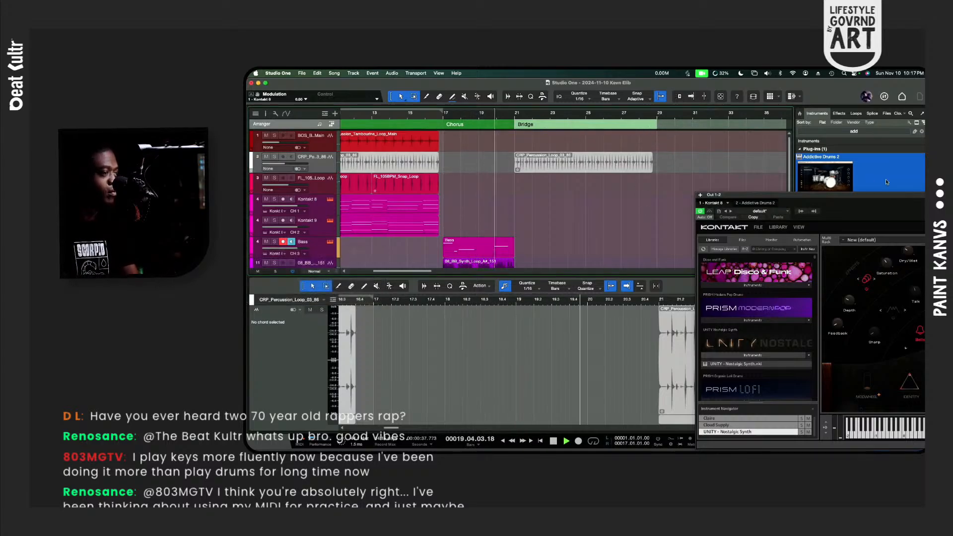
# Step: Bring the Kontakt window fully back into view, stop playback, and collapse UNITY - Nostalgic Synth in the rack
pyautogui.moveTo(887, 194); pyautogui.dragTo(877, 196)
pyautogui.moveTo(689, 198); pyautogui.dragTo(599, 206)
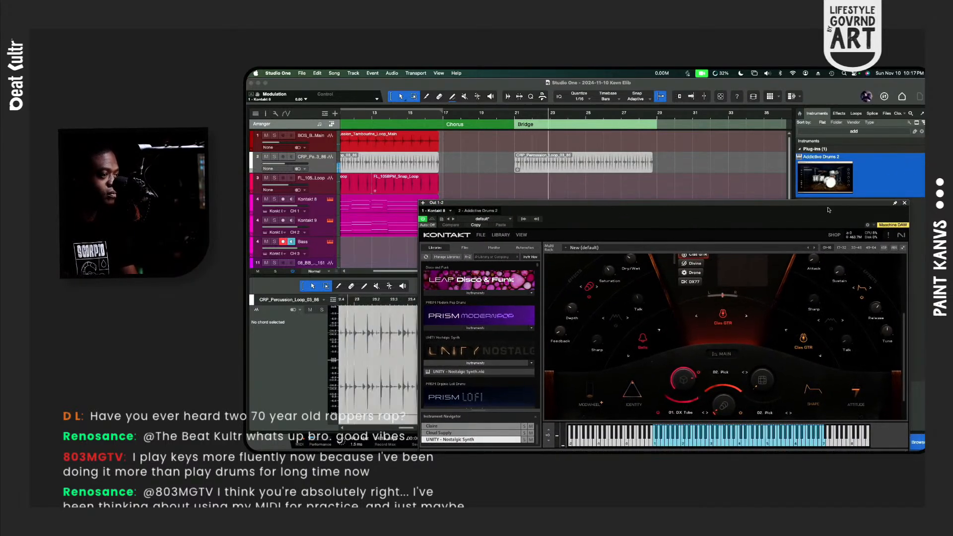
pyautogui.moveTo(823, 207); pyautogui.dragTo(818, 152)
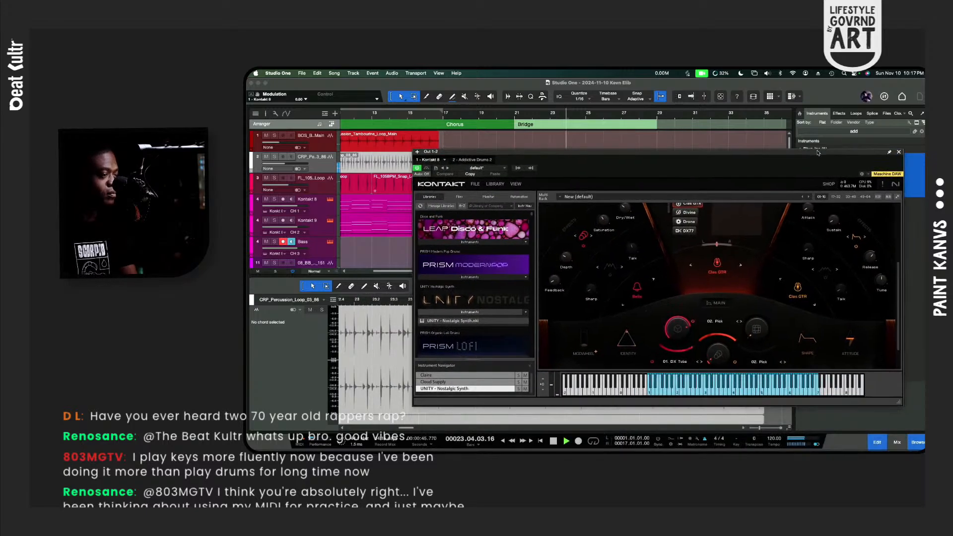
pyautogui.scroll(3, 768, 212)
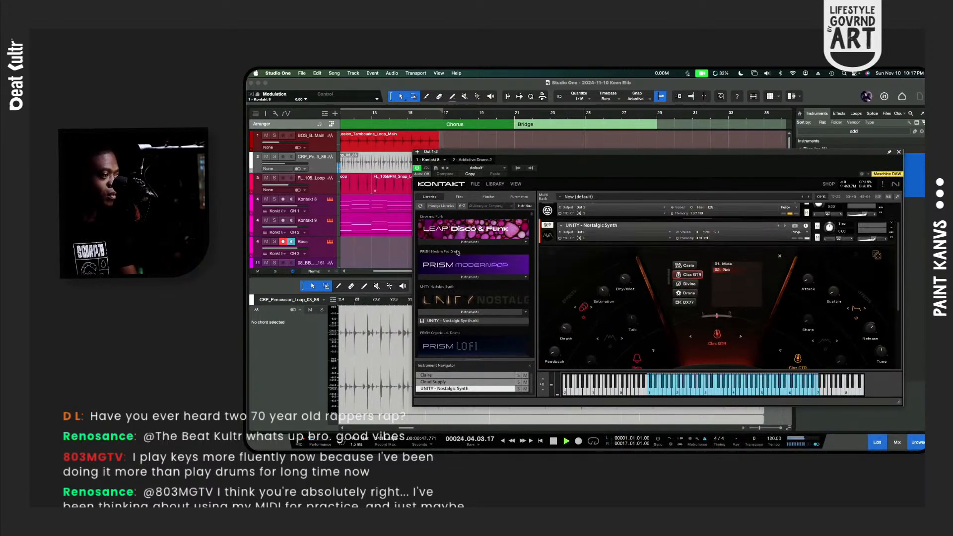
pyautogui.press('space')
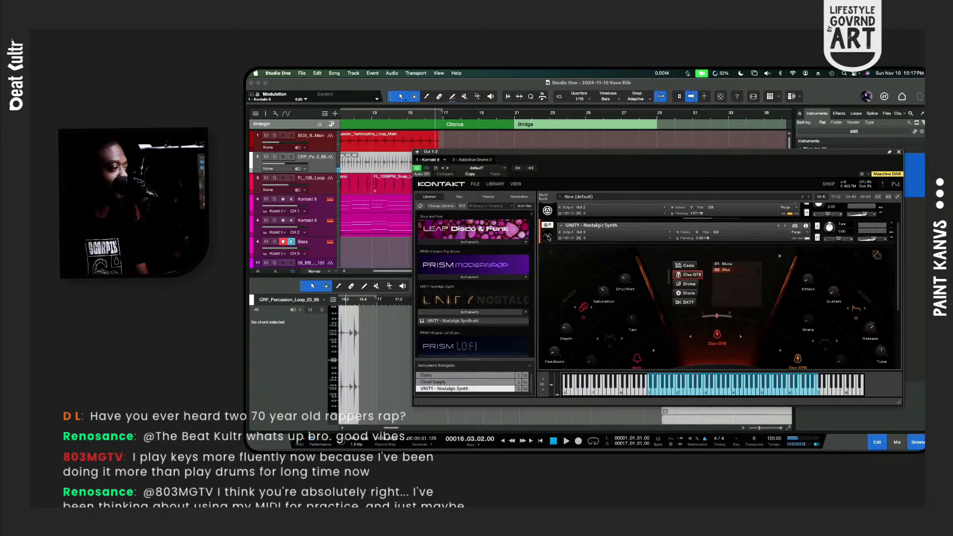
pyautogui.click(548, 238)
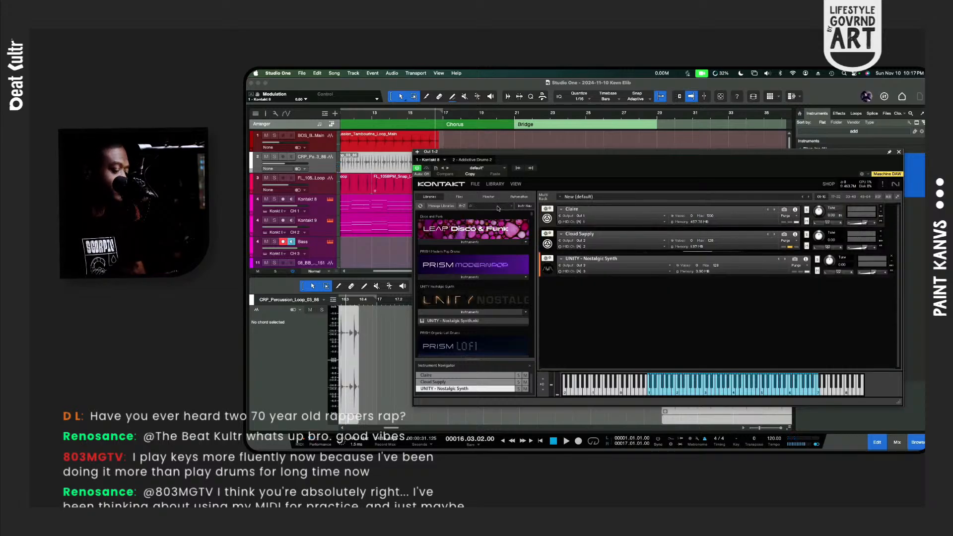
# Step: Search the Kontakt libraries for "bass" and load Prime Bass (Melody) into the rack below UNITY - Nostalgic Synth
pyautogui.write('bass')
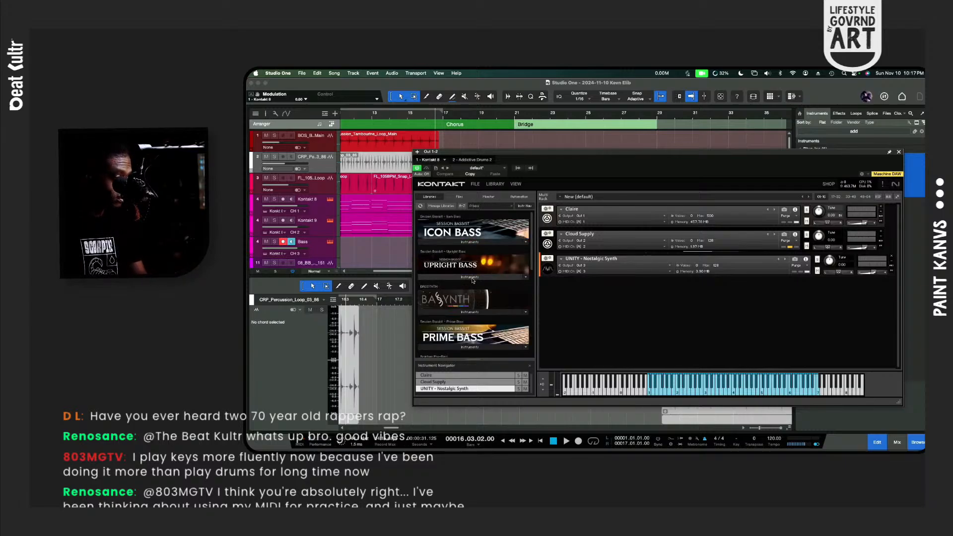
pyautogui.click(471, 347)
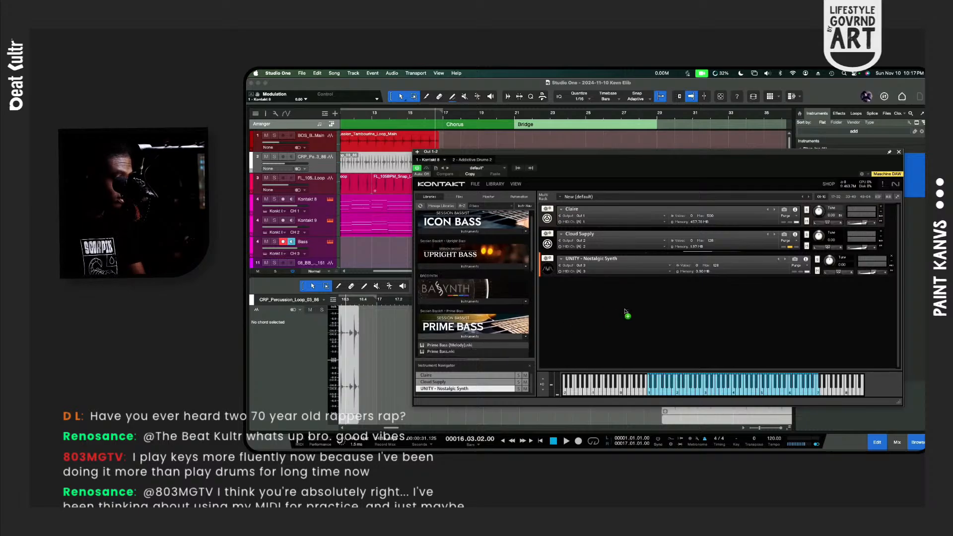
pyautogui.moveTo(625, 312); pyautogui.dragTo(624, 311)
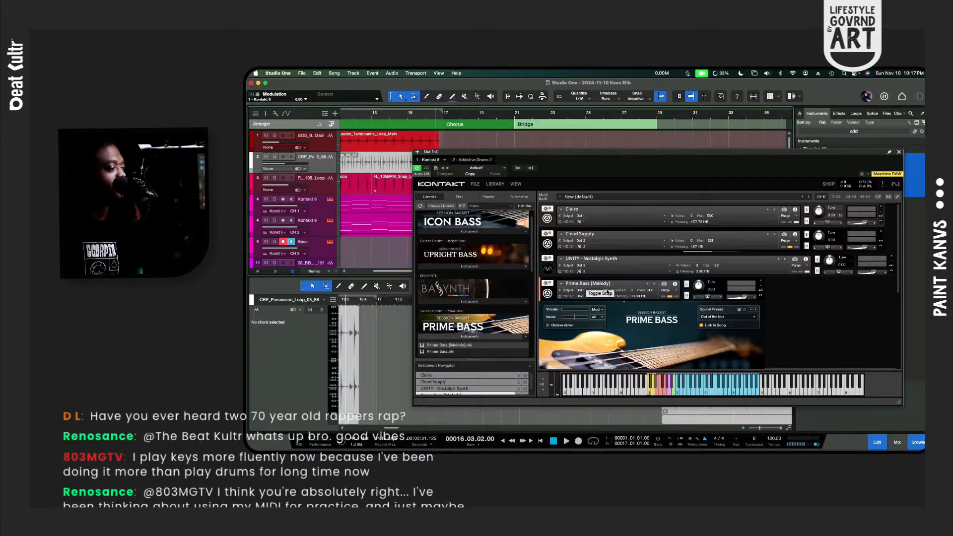
# Step: Route Prime Bass (Melody) to output Out 4 and set its MIDI input to Port A, channel 4
pyautogui.click(608, 292)
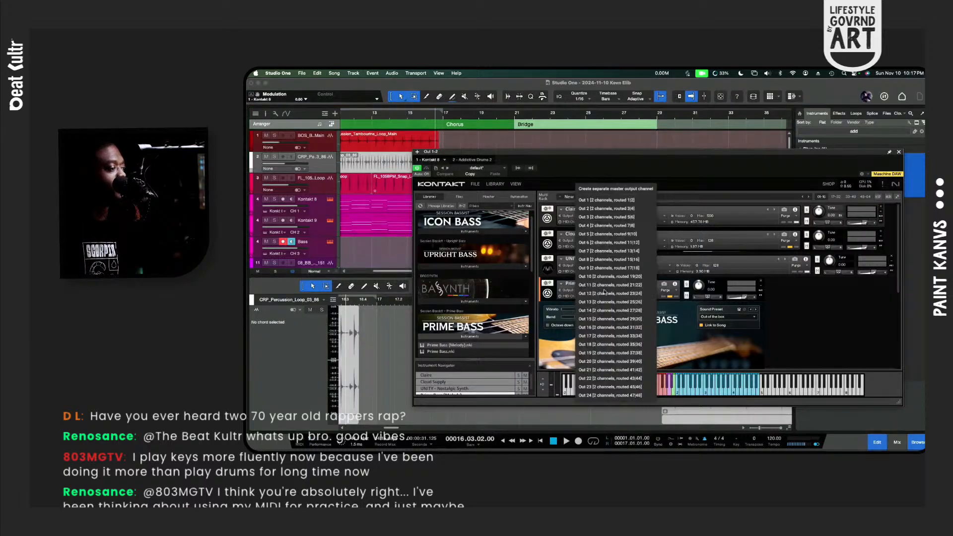
pyautogui.click(593, 226)
pyautogui.click(598, 296)
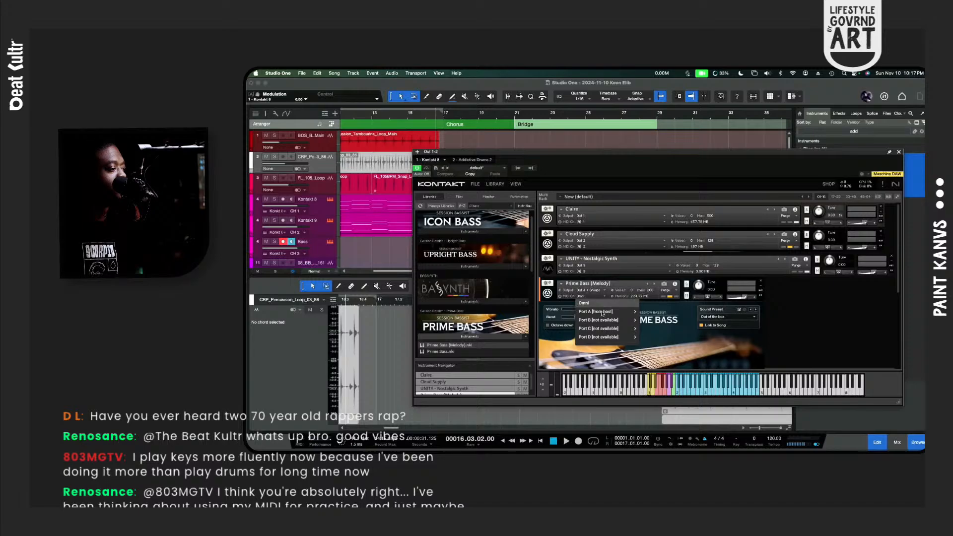
pyautogui.moveTo(616, 311)
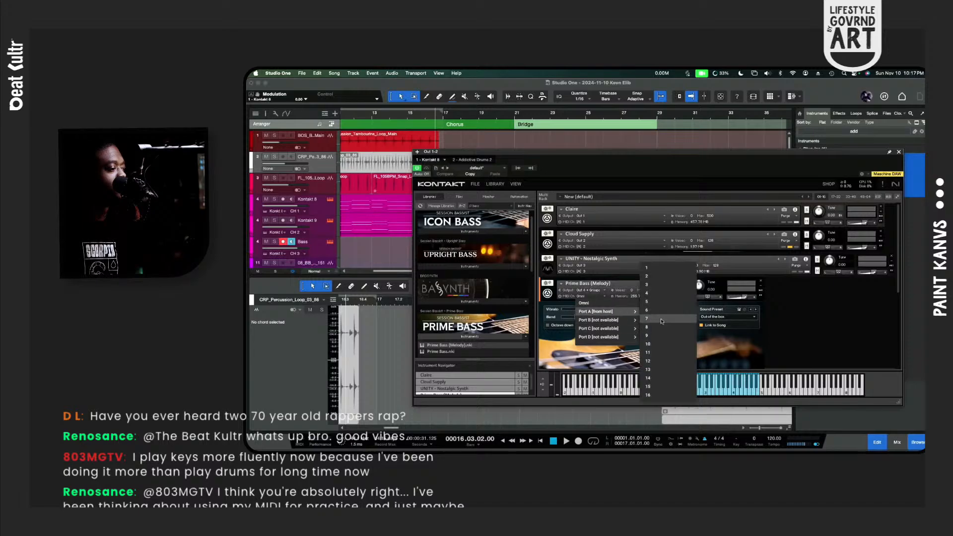
pyautogui.click(655, 293)
# Step: Duplicate the Bass track without its events and set the new track's MIDI channel to CH 4
pyautogui.click(300, 255)
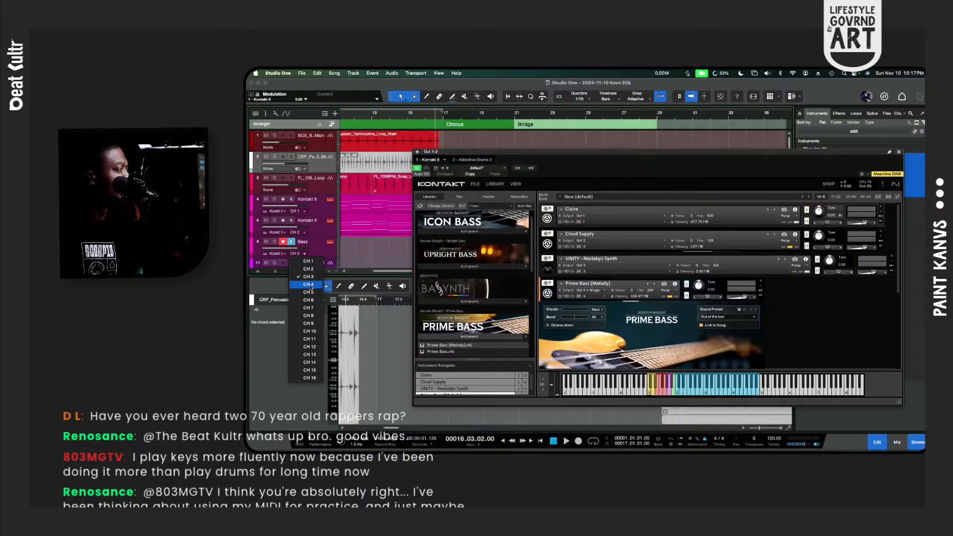
pyautogui.click(314, 252)
pyautogui.click(318, 253)
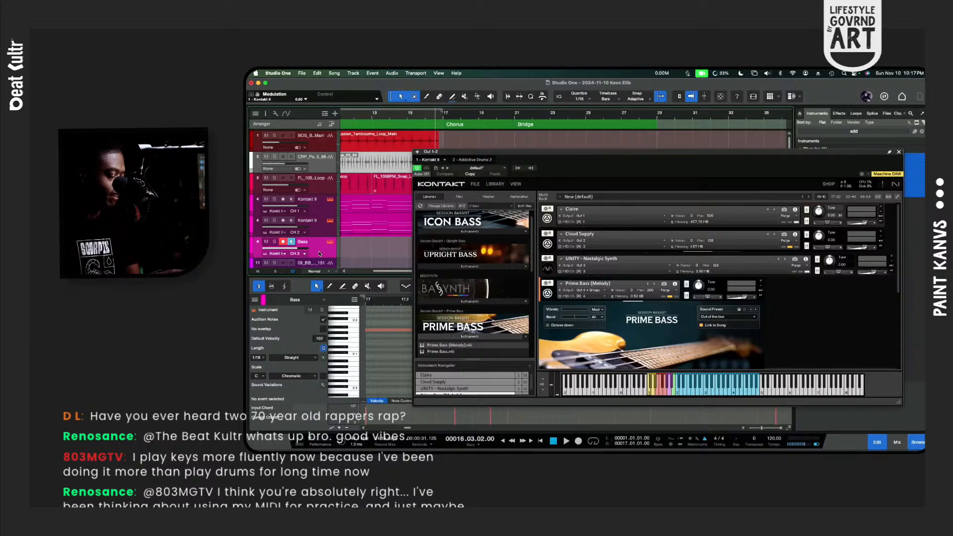
pyautogui.hotkey('shift', 'd')
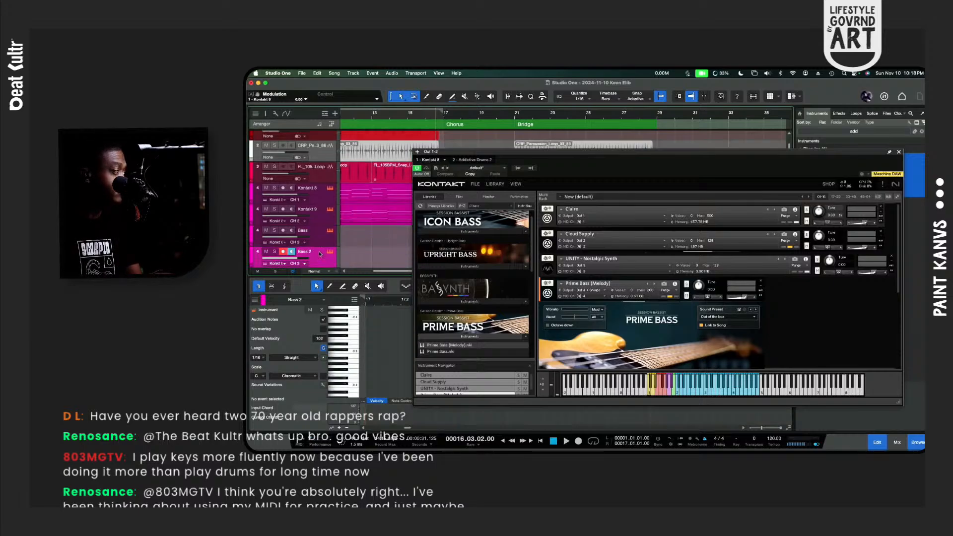
pyautogui.click(303, 263)
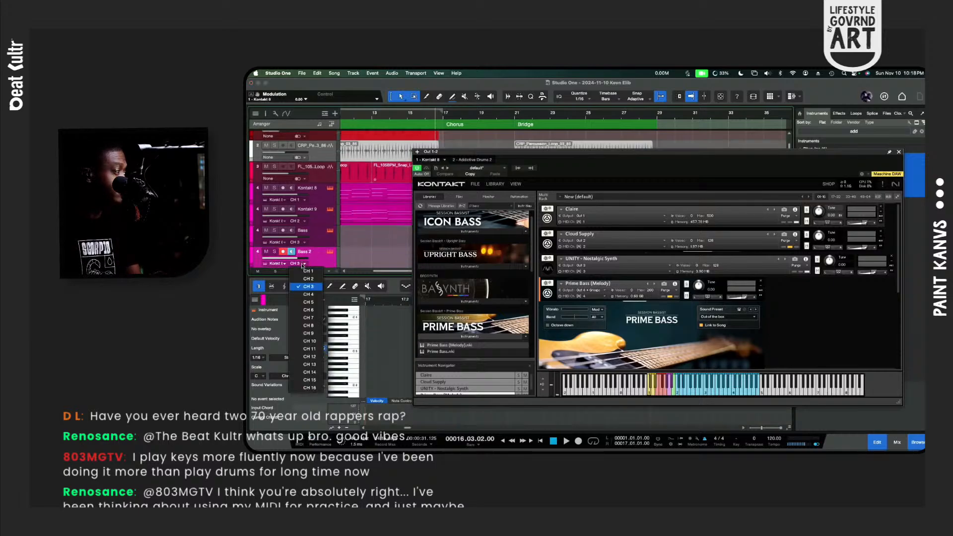
pyautogui.click(308, 294)
pyautogui.scroll(-2, 312, 264)
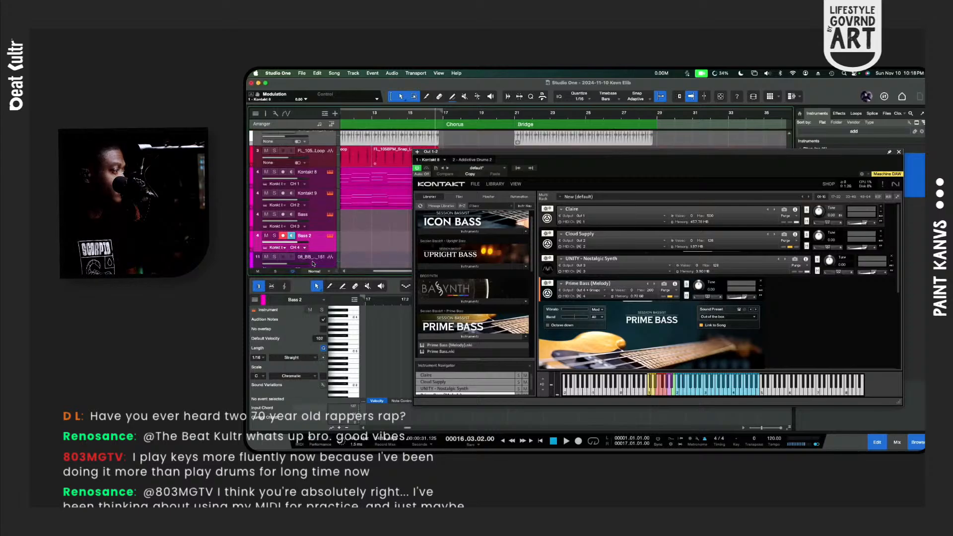
# Step: Try the Muted melody articulation in Prime Bass, load the Classic Rocker song, and reposition the Kontakt window
pyautogui.moveTo(473, 159); pyautogui.dragTo(544, 153)
pyautogui.scroll(-4, 715, 348)
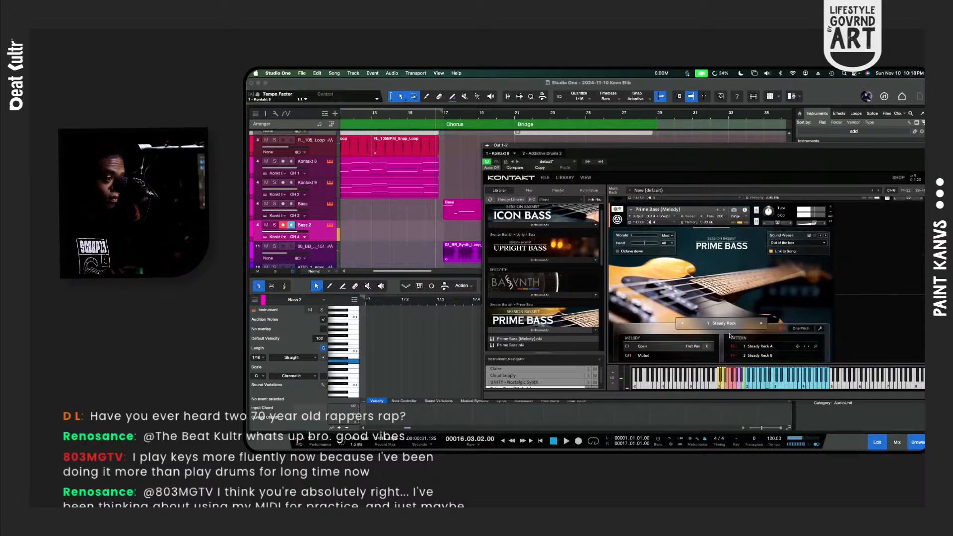
pyautogui.click(669, 357)
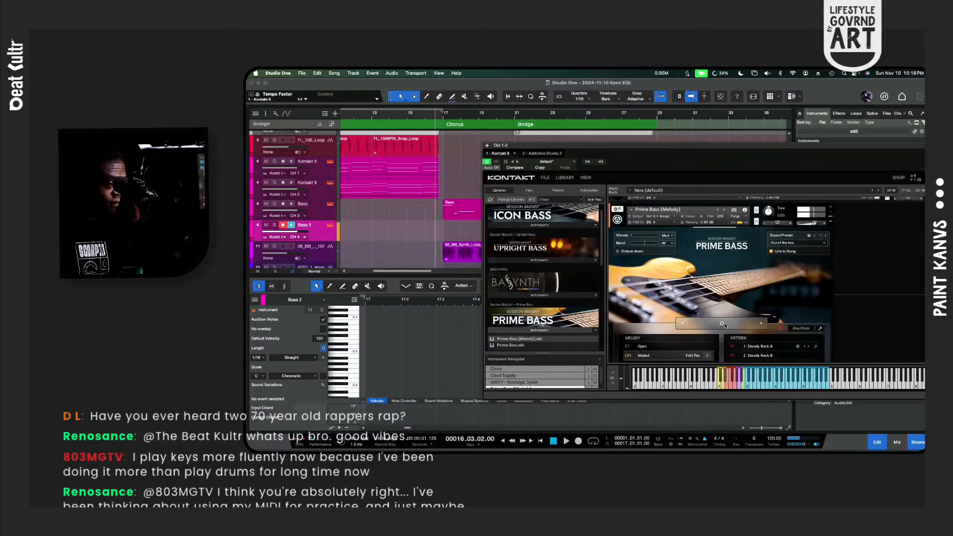
pyautogui.click(722, 323)
pyautogui.click(664, 311)
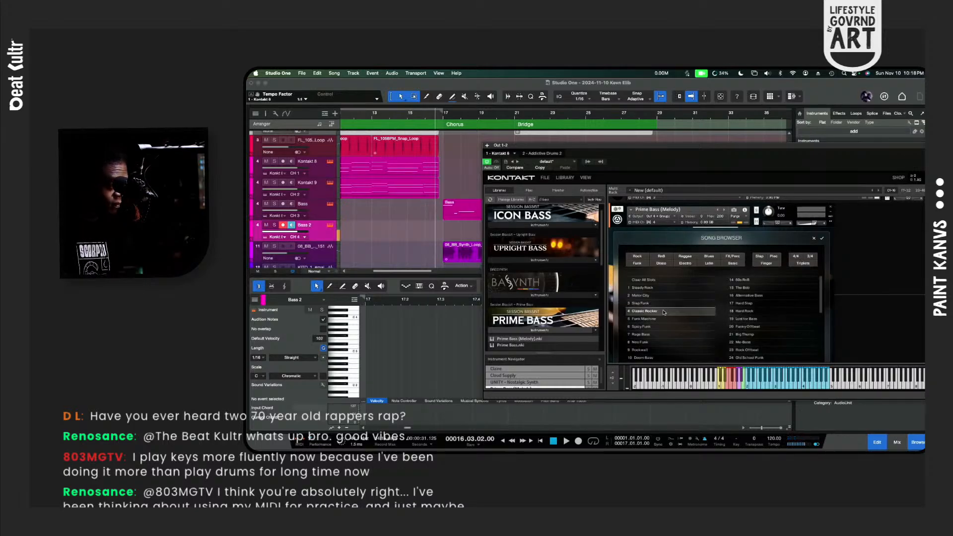
pyautogui.click(664, 311)
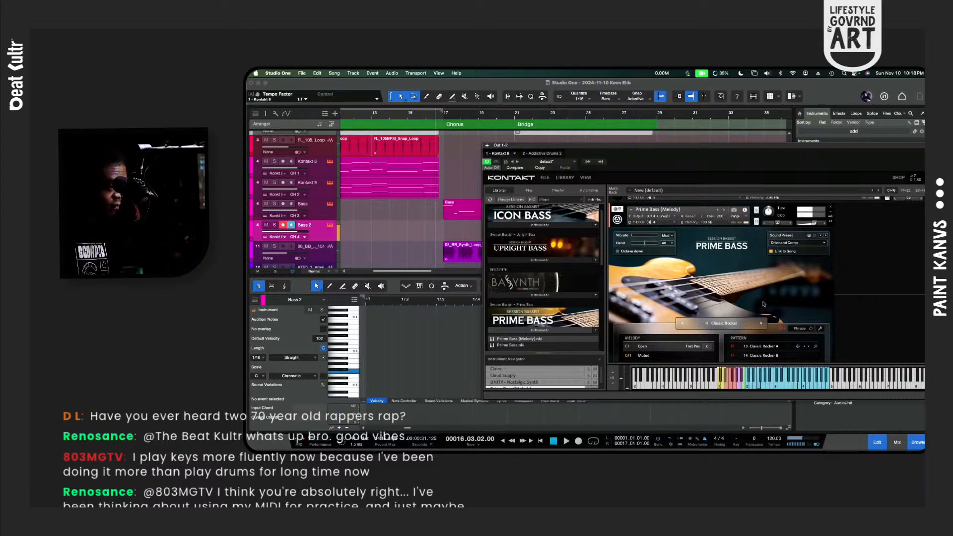
pyautogui.moveTo(774, 169); pyautogui.dragTo(740, 131)
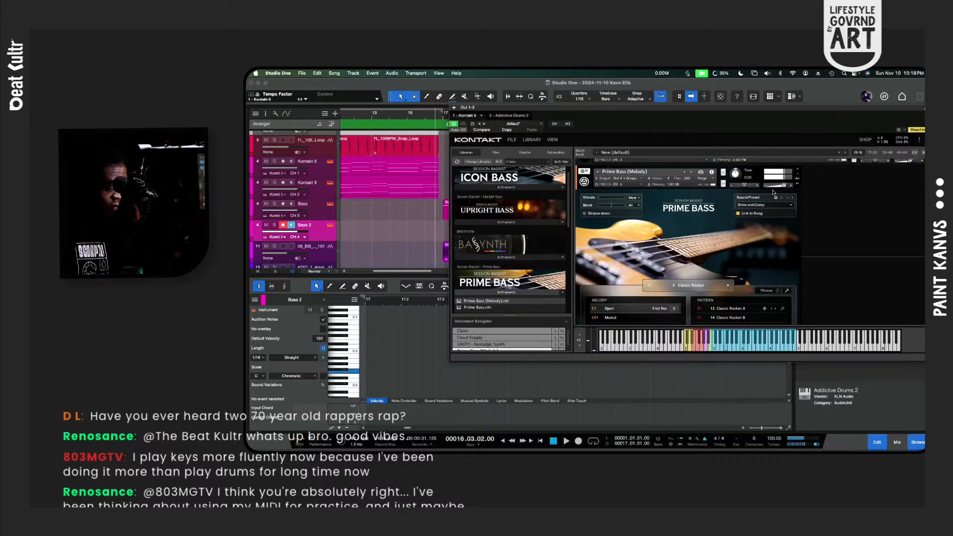
# Step: Advance the Prime Bass (Melody) style from Classic Rocker to Rage Bass and audition it against the arrangement
pyautogui.press('space')
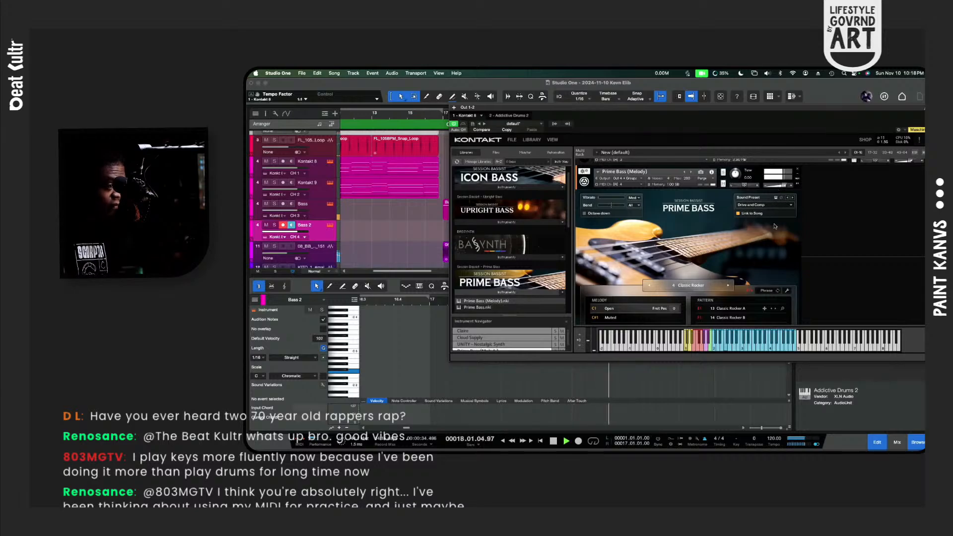
pyautogui.press('space')
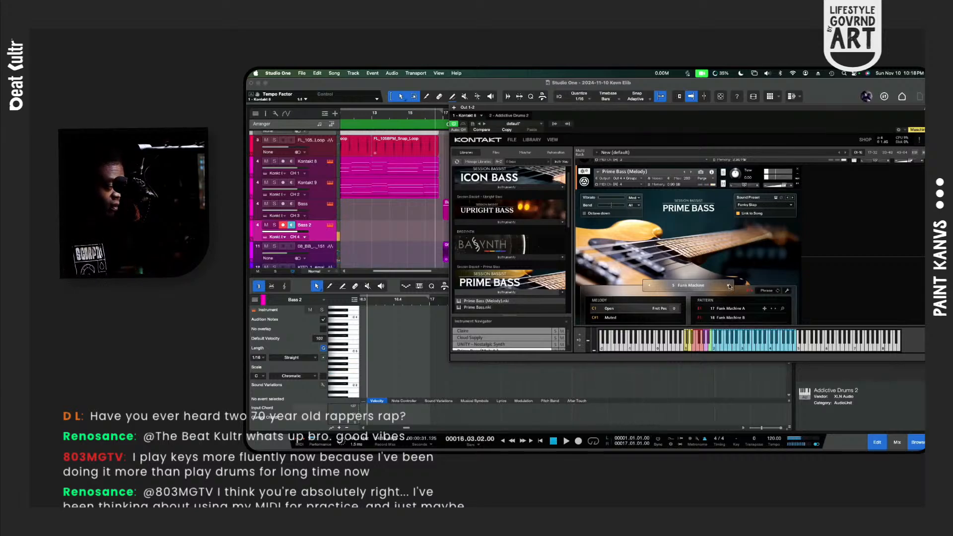
pyautogui.click(729, 286)
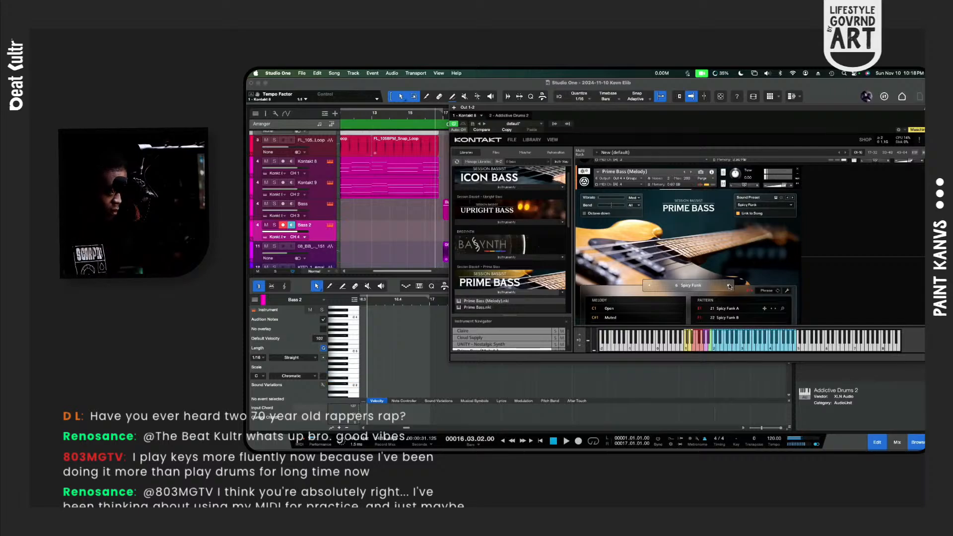
pyautogui.click(729, 286)
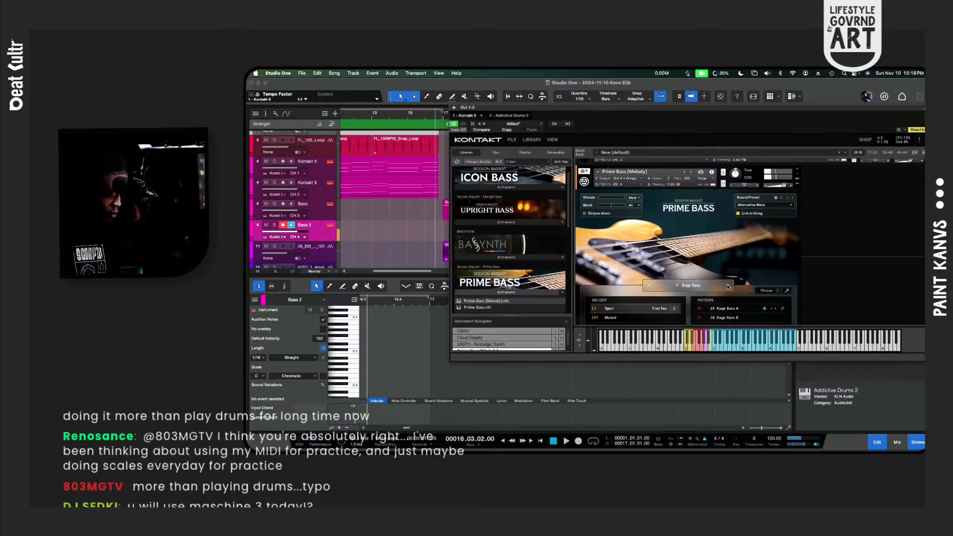
pyautogui.press('space')
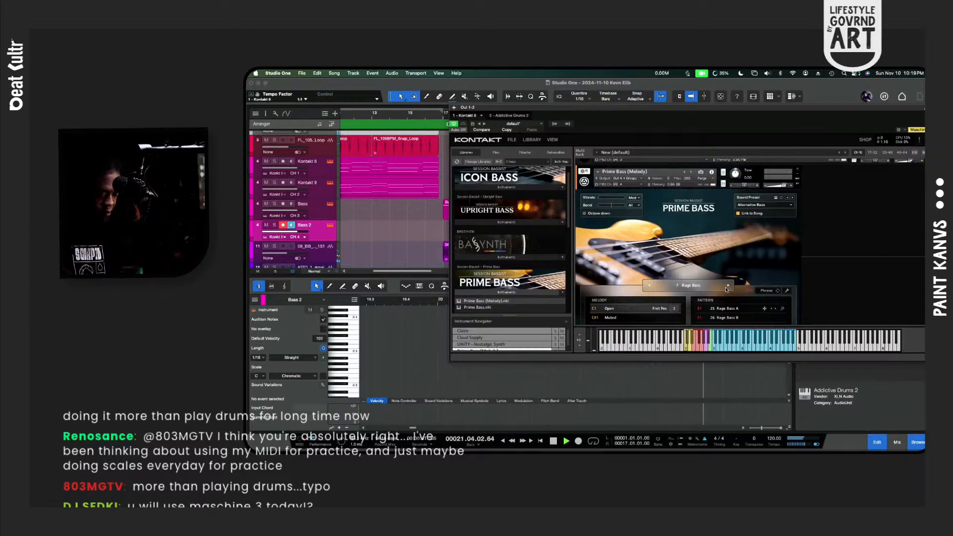
pyautogui.press('space')
pyautogui.press('KP_Multiply')
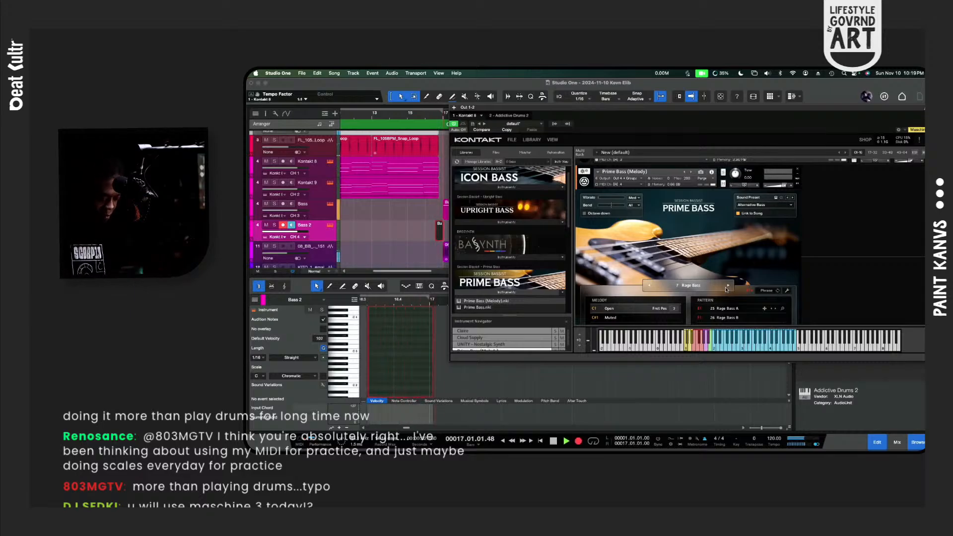
pyautogui.press('space')
pyautogui.press('KP_Multiply')
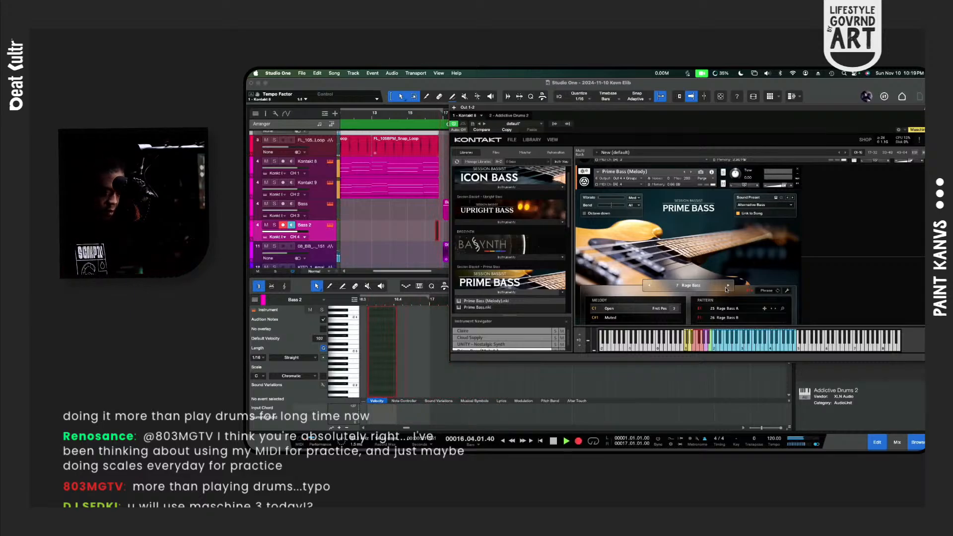
pyautogui.press('space')
pyautogui.press('KP_Multiply')
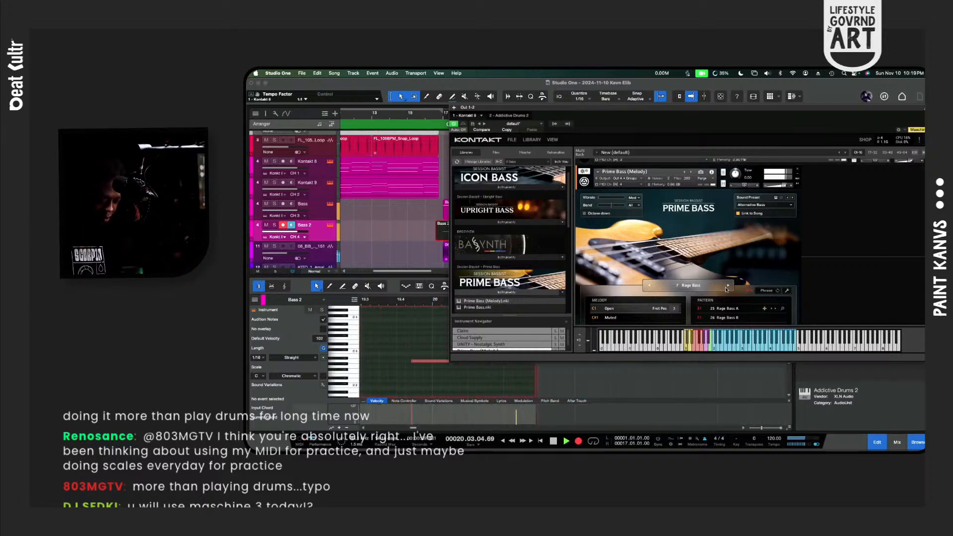
pyautogui.press('space')
pyautogui.press('super+z')
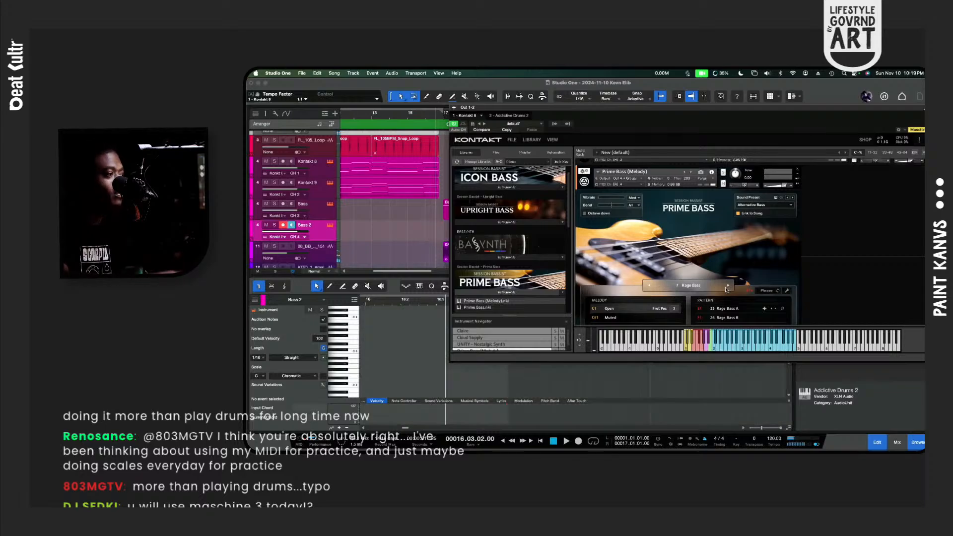
pyautogui.press('KP_Multiply')
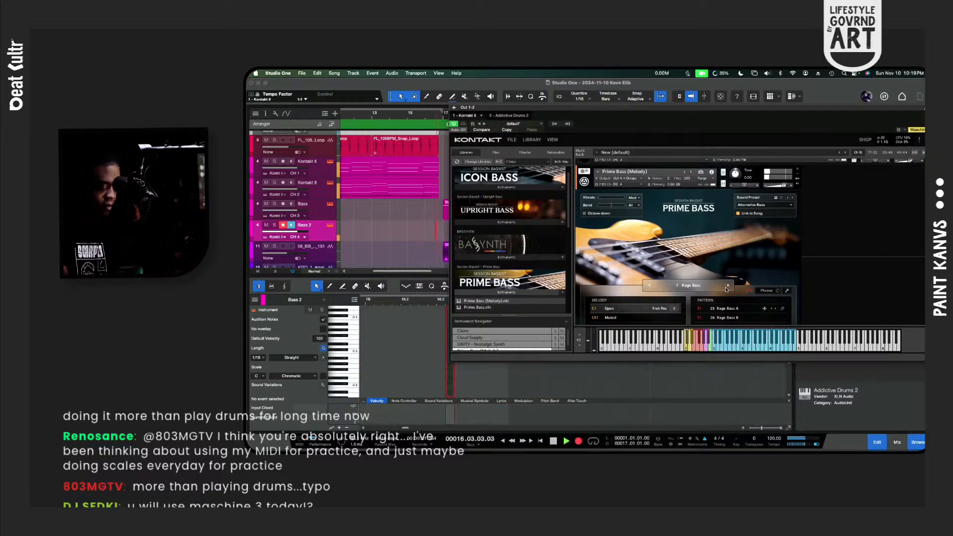
pyautogui.press('space')
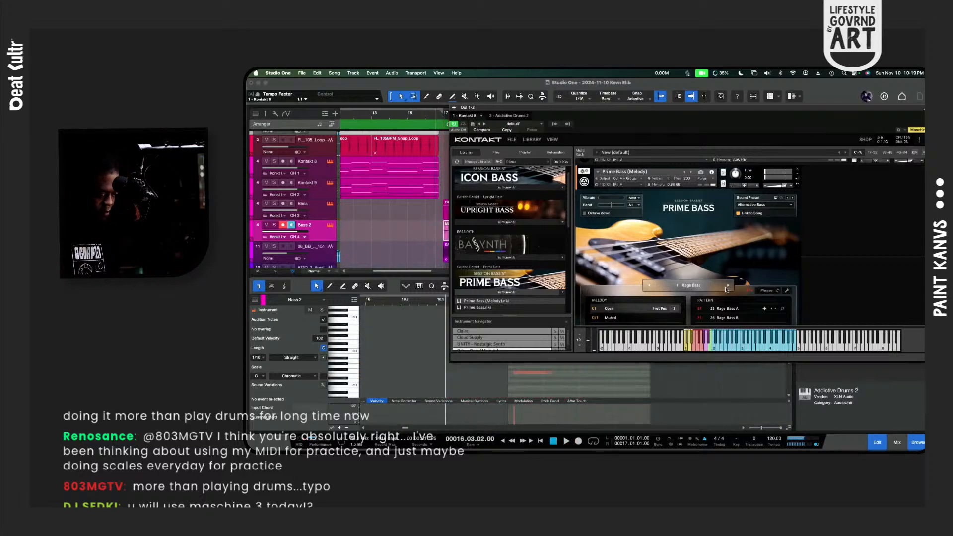
pyautogui.press('super+z')
# Step: Record a bass line on the Bass 2 track over the Chorus and close the instrument window
pyautogui.press('KP_Multiply')
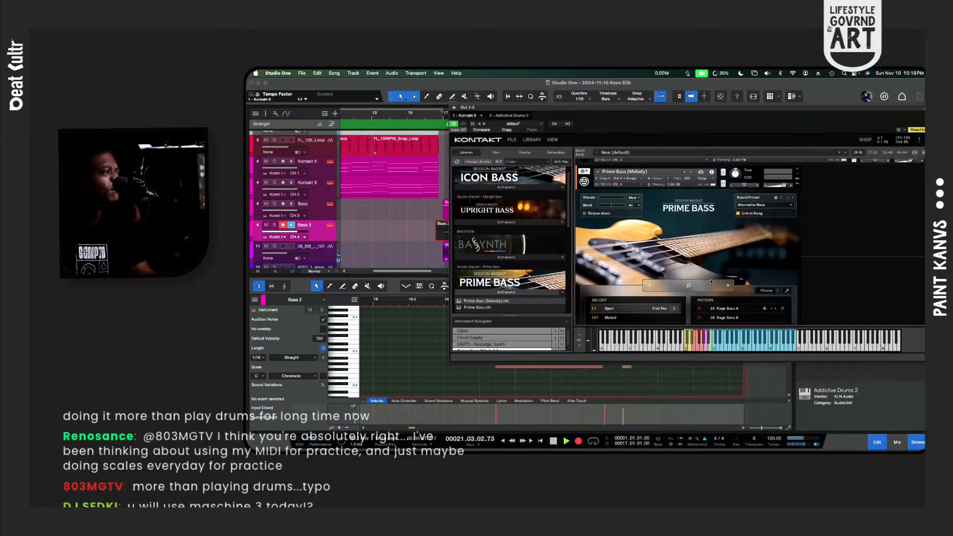
pyautogui.moveTo(873, 115); pyautogui.dragTo(802, 127)
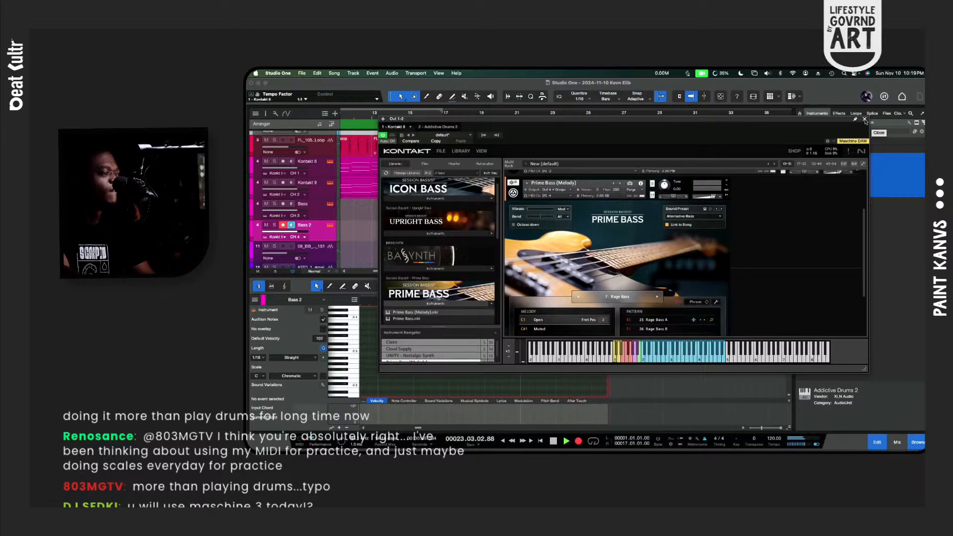
pyautogui.click(865, 119)
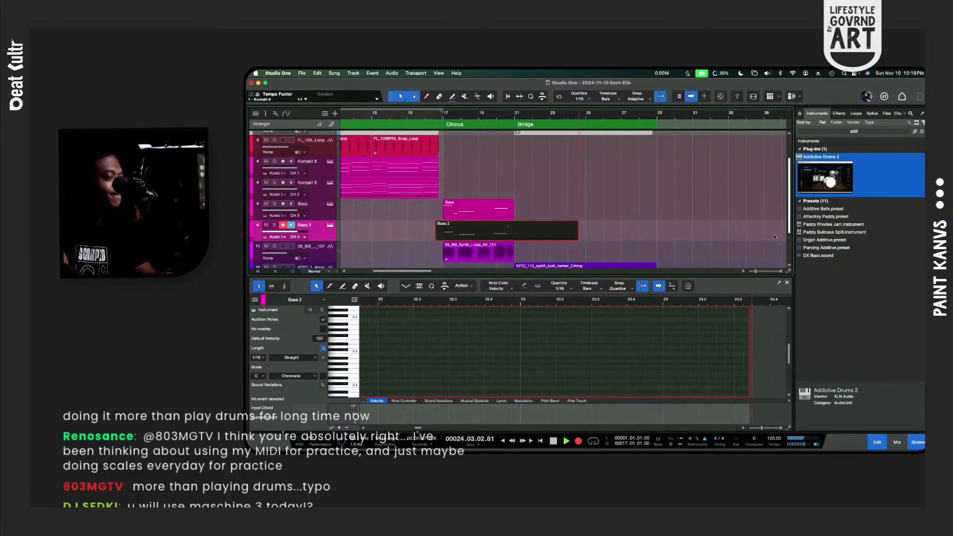
pyautogui.press('space')
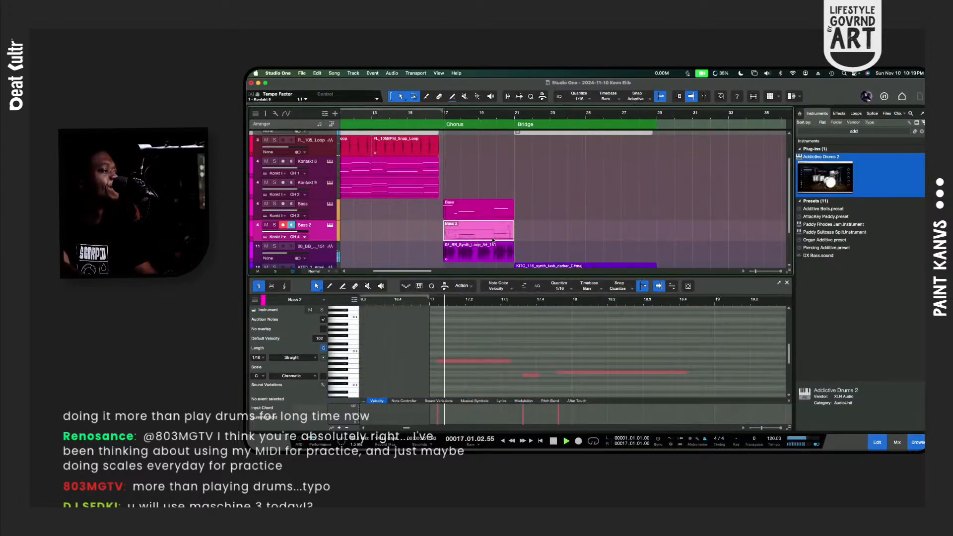
# Step: Align the first Bass 2 note, A2, to start at 17.01.01.00 and check it in playback
pyautogui.press('space')
pyautogui.click(478, 361)
pyautogui.moveTo(478, 363); pyautogui.dragTo(478, 364)
pyautogui.press('space')
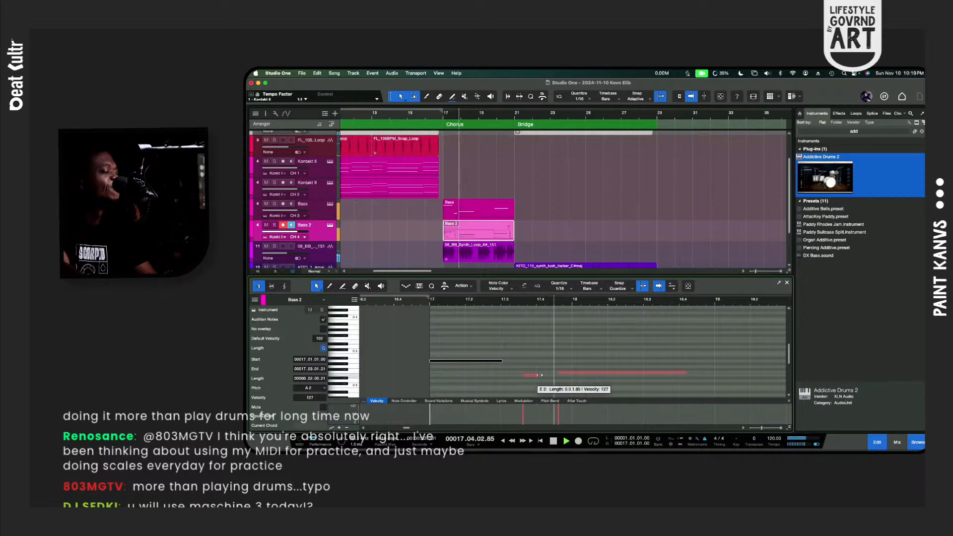
pyautogui.press('space')
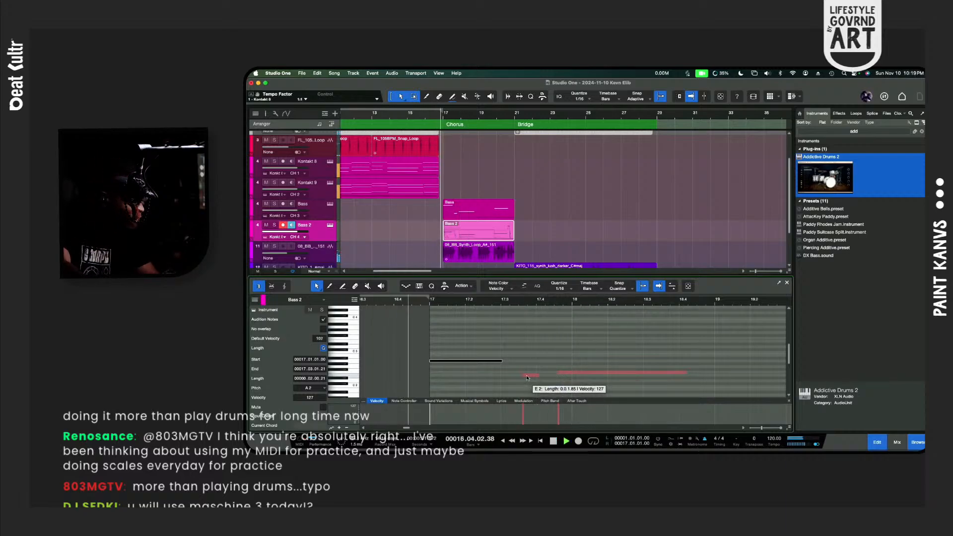
# Step: Shift the E2 and F2 notes in Bass 2 slightly earlier, with F2 starting at 17.04.03.00, and play the result
pyautogui.moveTo(531, 376); pyautogui.dragTo(555, 373)
pyautogui.press('space')
pyautogui.press('space')
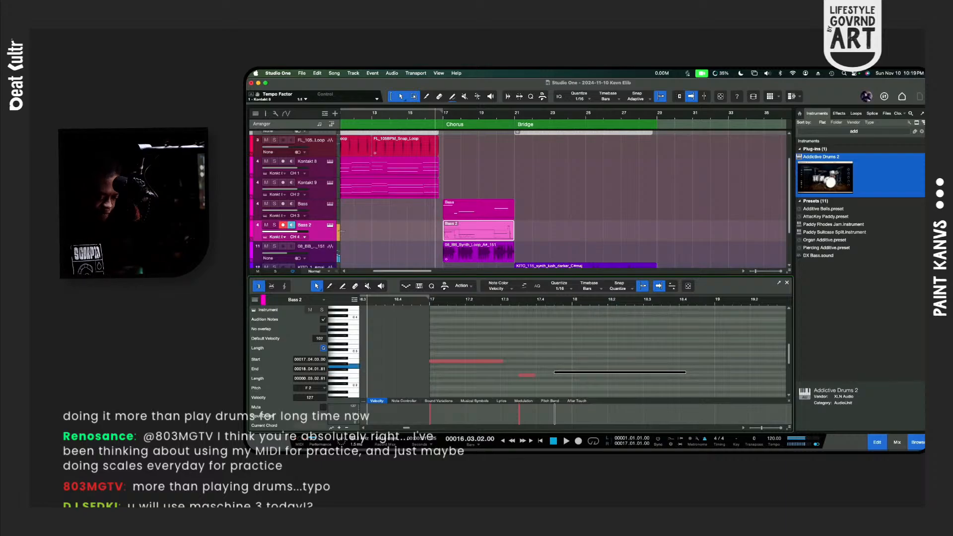
pyautogui.press('space')
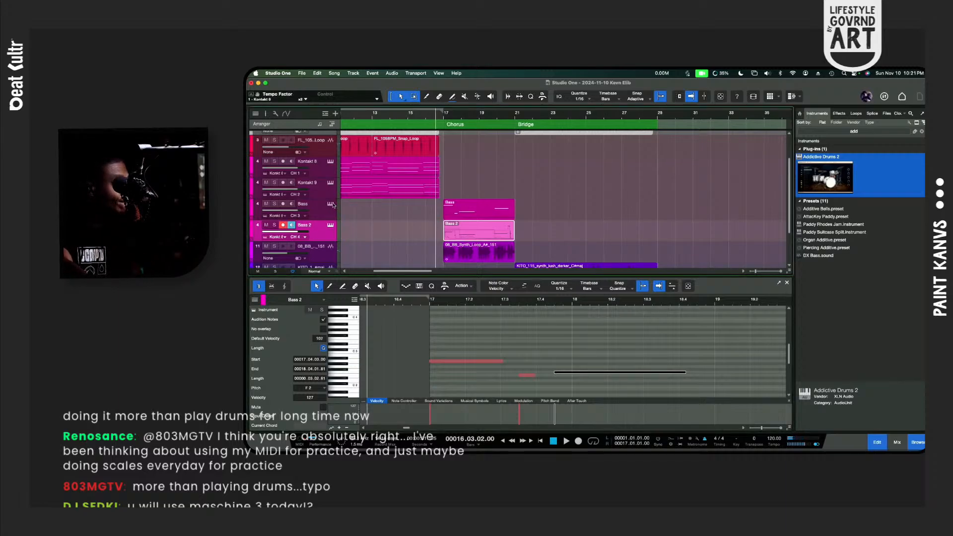
# Step: Open the Kontakt rack used by Bass 2 and review the Prime Bass (Melody) instrument
pyautogui.hotkey('shift', 'F11')
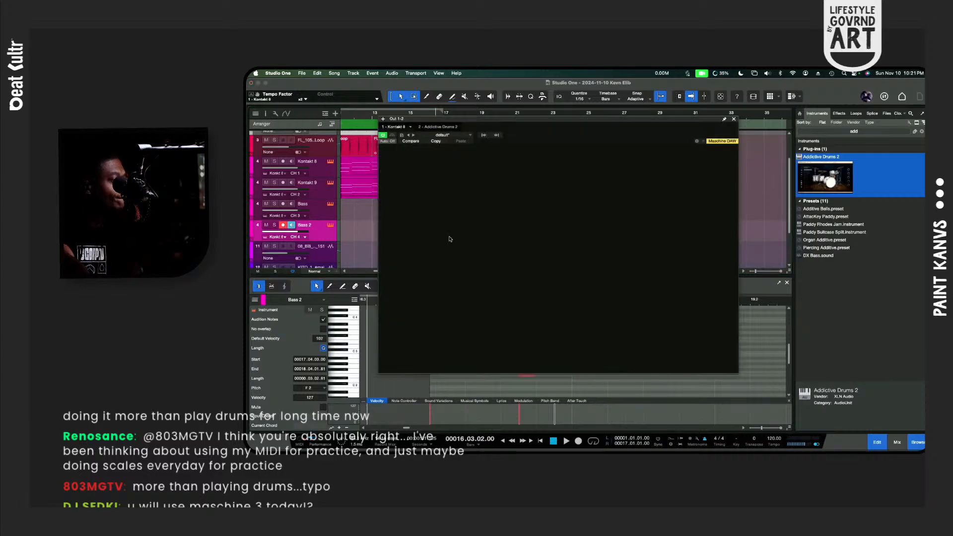
pyautogui.scroll(-3, 556, 300)
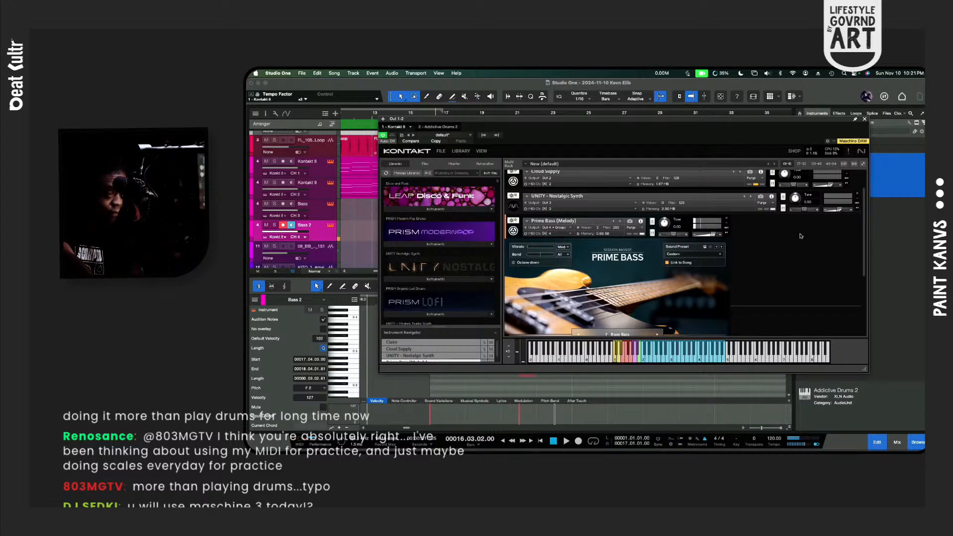
pyautogui.click(865, 120)
# Step: Show the mixer and rename the Kontakt output channel Out 7-8 as BASS
pyautogui.scroll(-3, 539, 232)
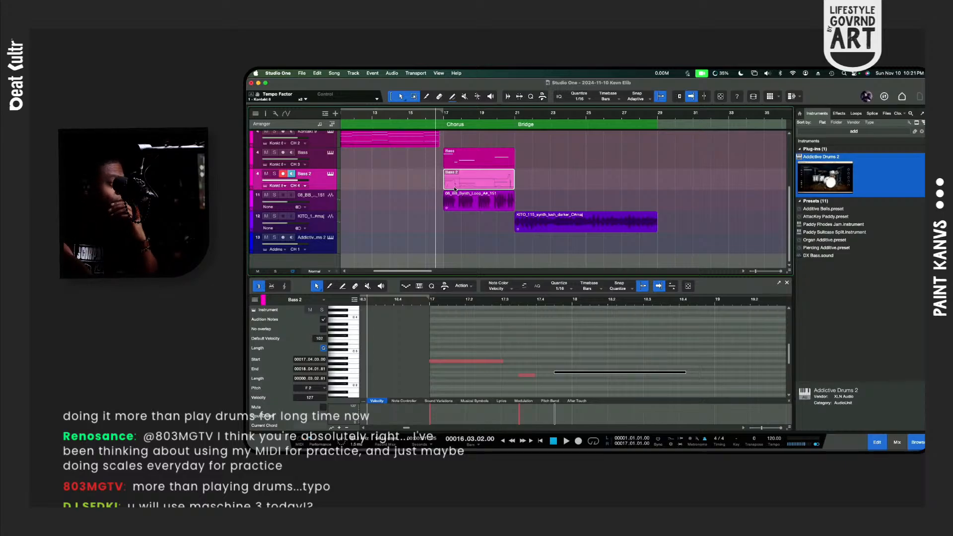
pyautogui.press('F3')
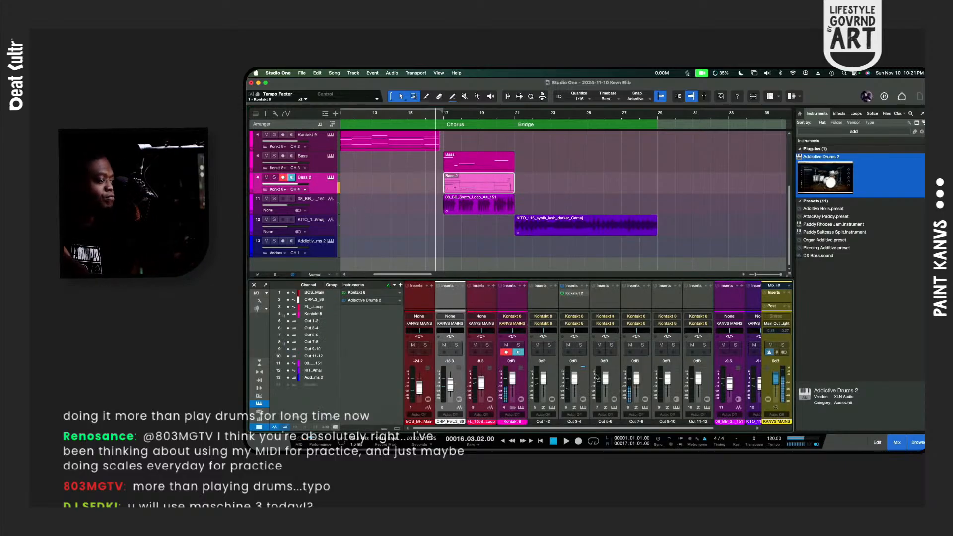
pyautogui.doubleClick(640, 422)
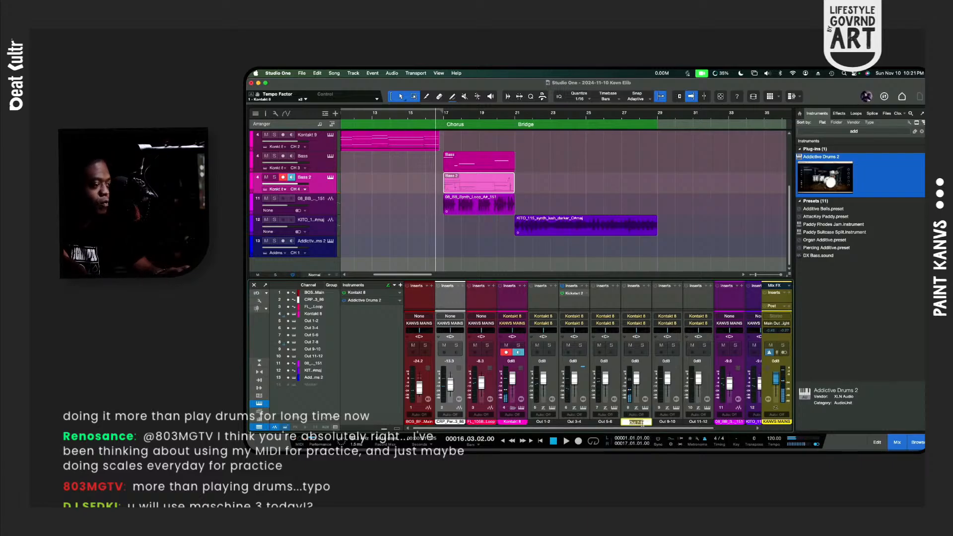
pyautogui.write('BASS')
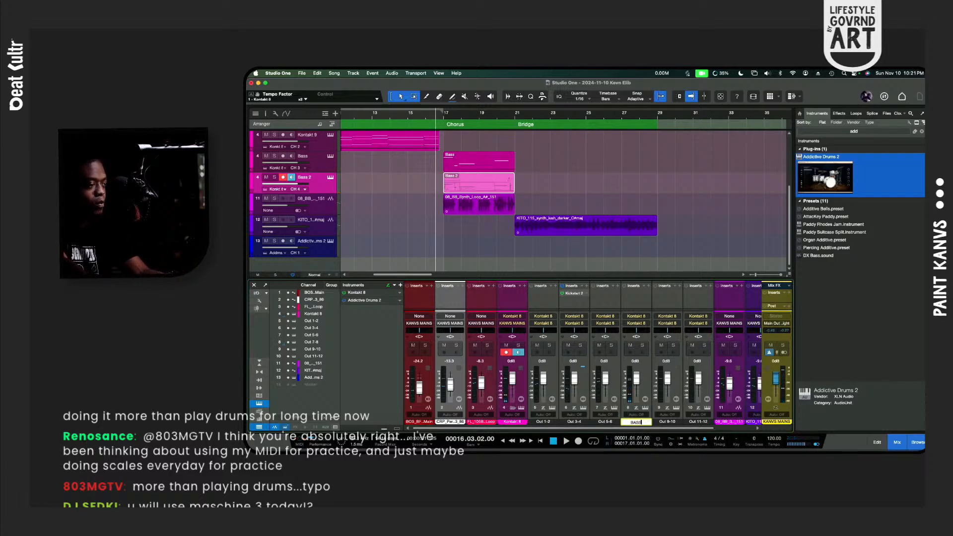
pyautogui.press('Return')
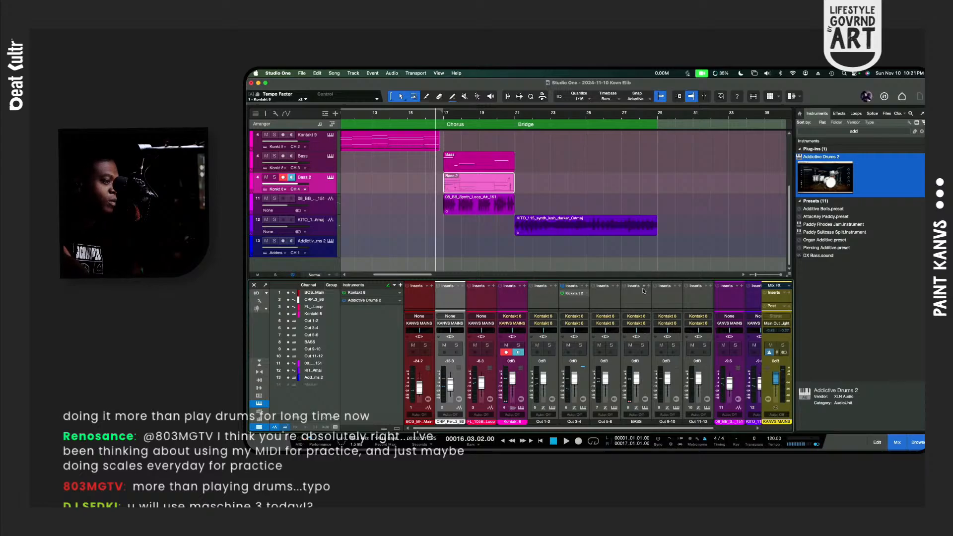
# Step: Search the effects for "rig" without the Kick filter and insert Guitar Rig 7 FX on the BASS channel
pyautogui.click(839, 114)
pyautogui.click(844, 131)
pyautogui.write('guit')
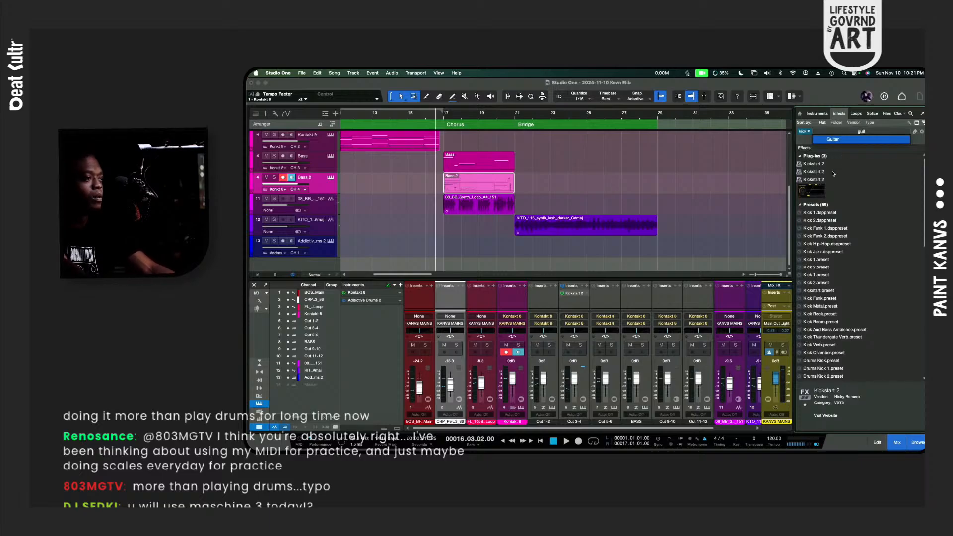
pyautogui.click(860, 133)
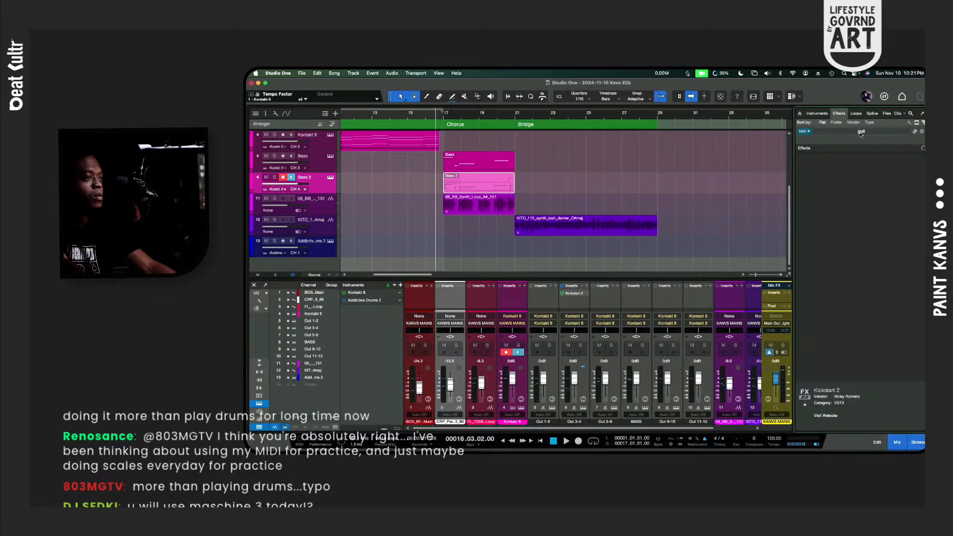
pyautogui.click(810, 132)
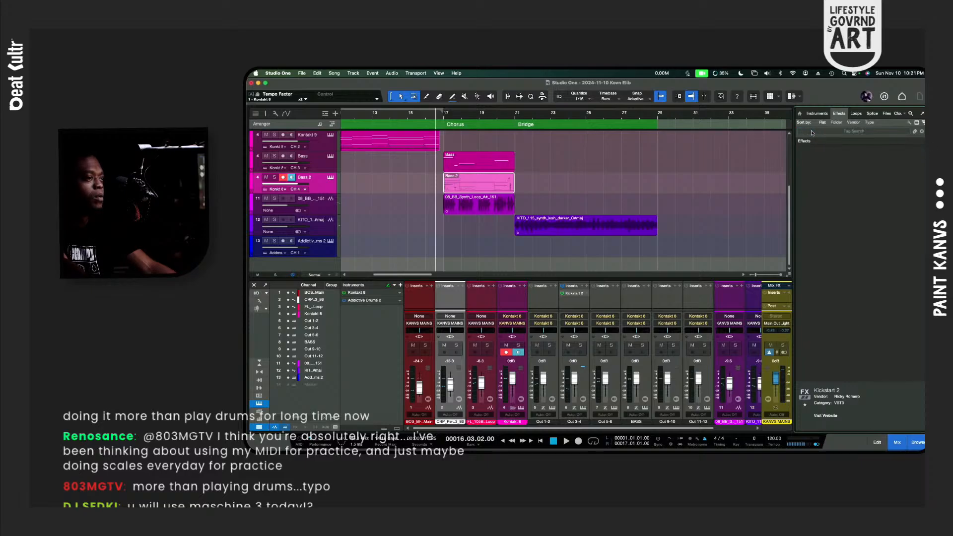
pyautogui.click(846, 133)
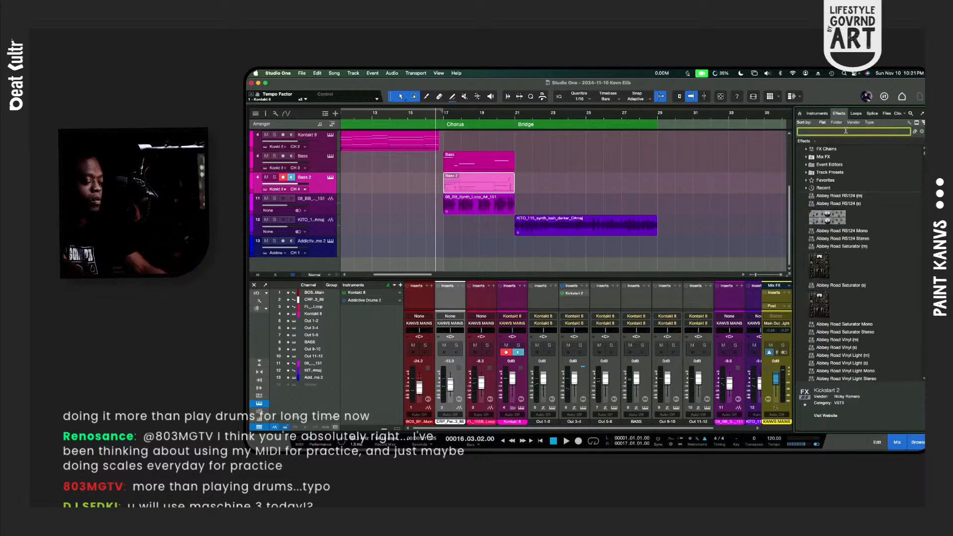
pyautogui.write('rig')
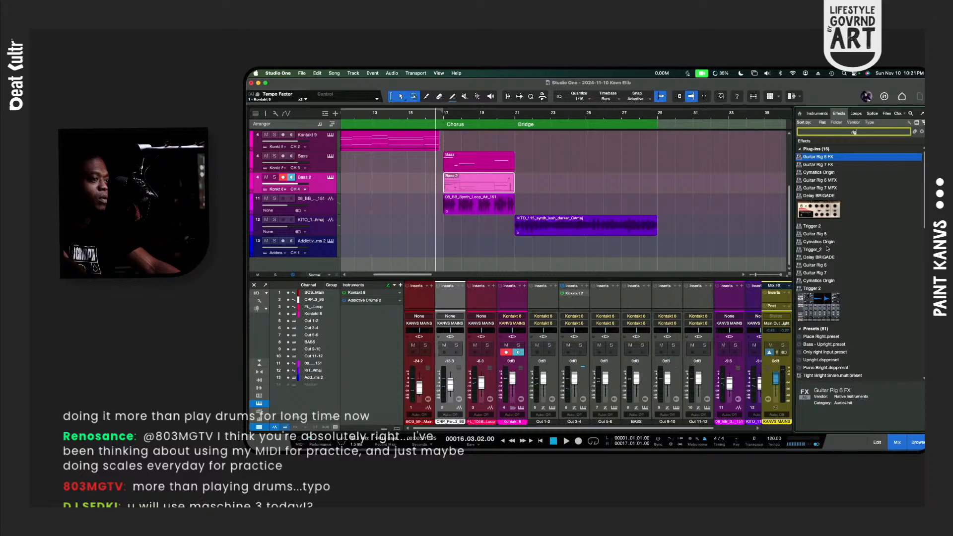
pyautogui.moveTo(827, 165); pyautogui.dragTo(641, 297)
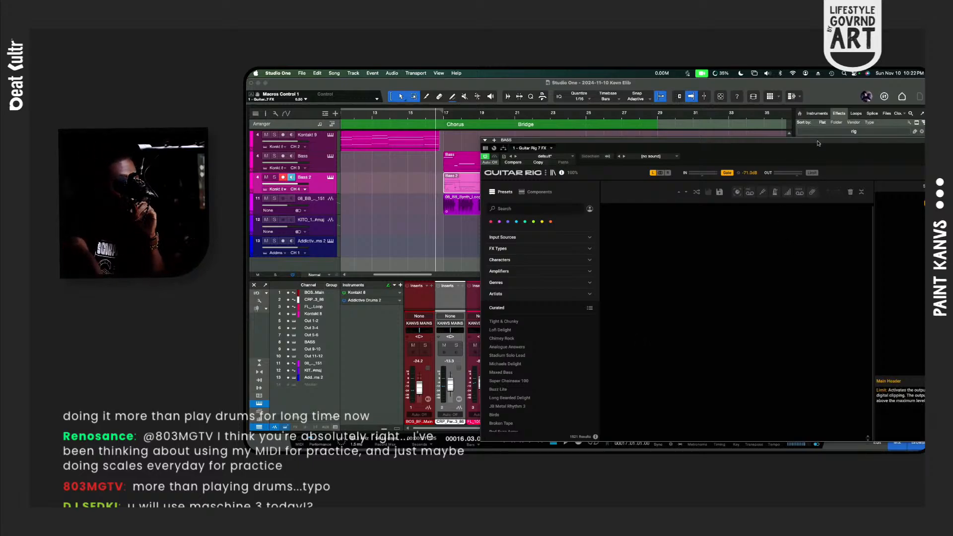
# Step: Bring the Guitar Rig window fully into view and filter its presets by the Bass input source
pyautogui.moveTo(818, 143); pyautogui.dragTo(740, 143)
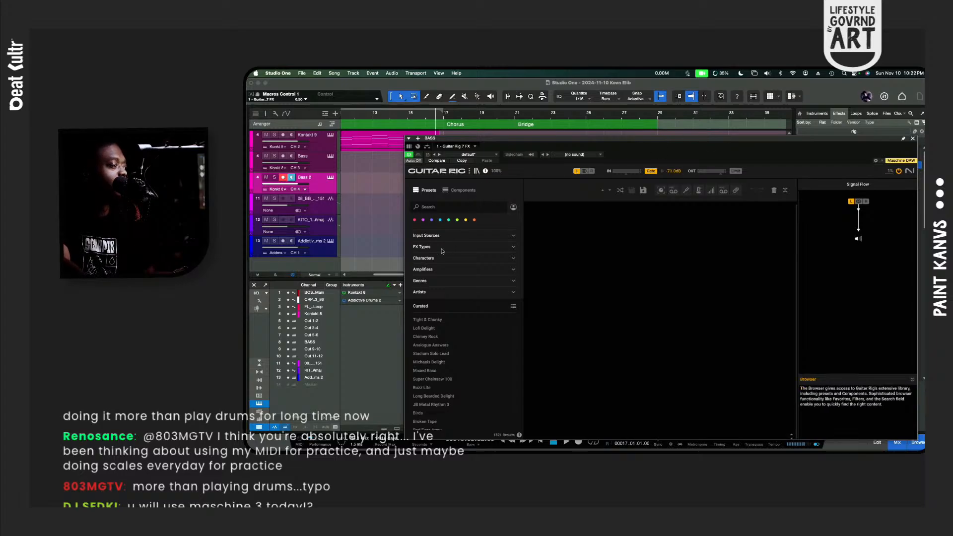
pyautogui.click(450, 235)
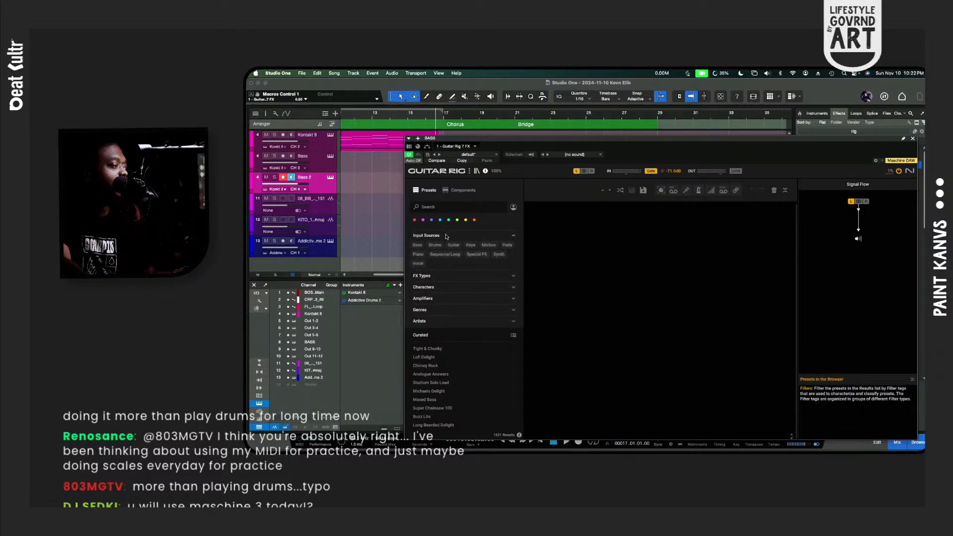
pyautogui.click(418, 245)
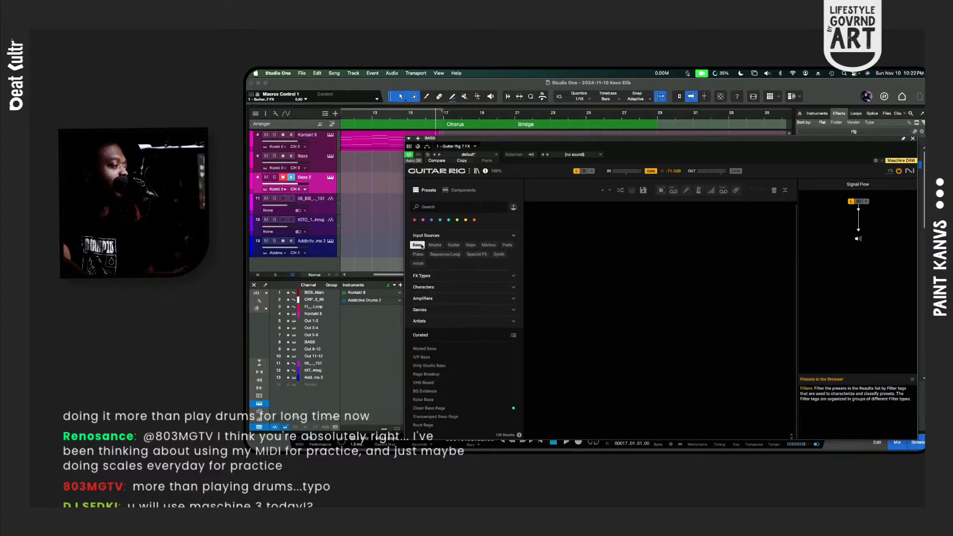
# Step: Look through the preset filters for FX types, amplifiers and genres, and narrow the bass presets to the Pop genre
pyautogui.click(438, 277)
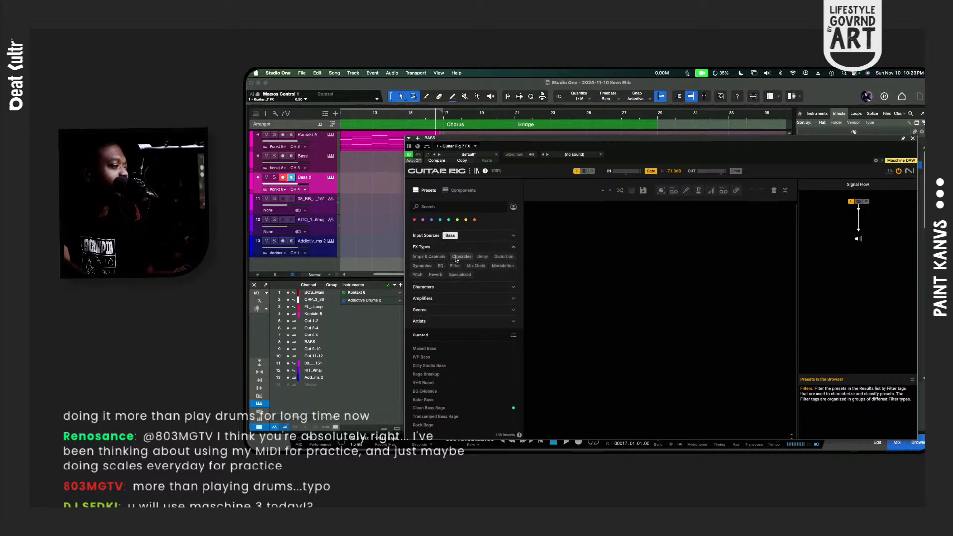
pyautogui.click(444, 298)
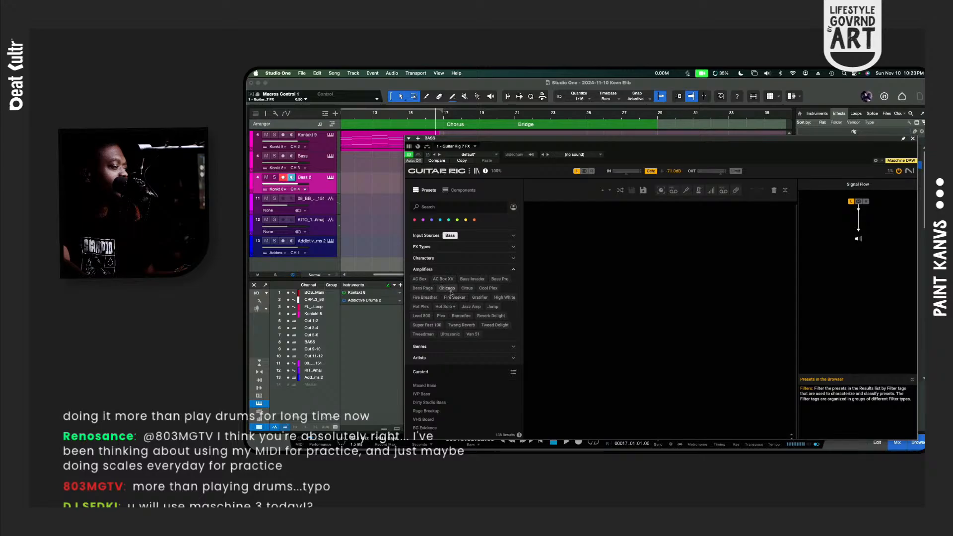
pyautogui.click(430, 348)
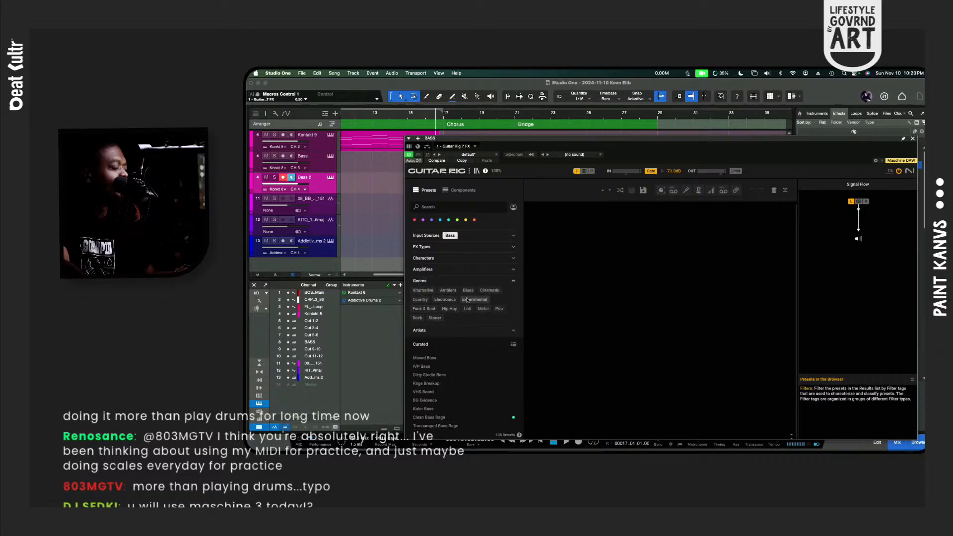
pyautogui.click(498, 309)
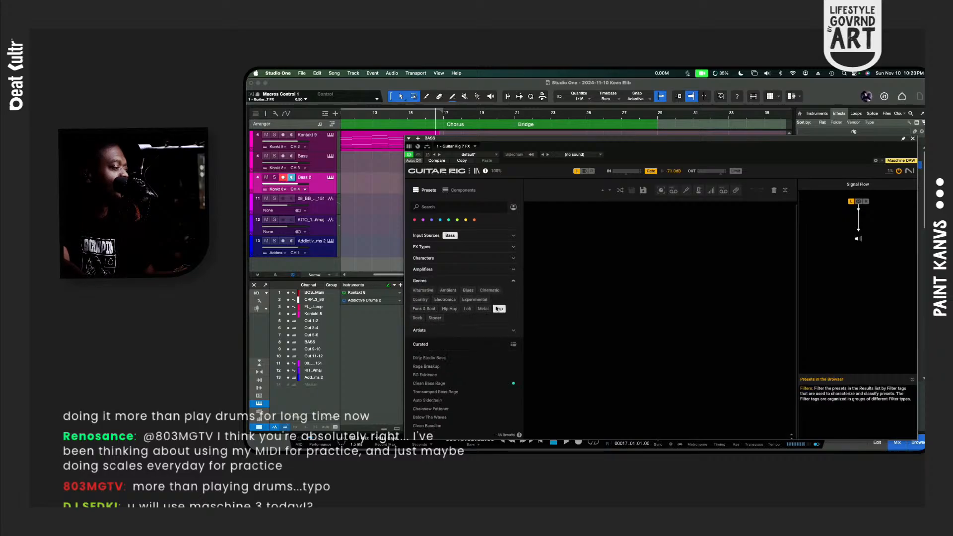
# Step: Check the FX type and amplifier filters again and restrict the presets to the Clean character
pyautogui.click(429, 247)
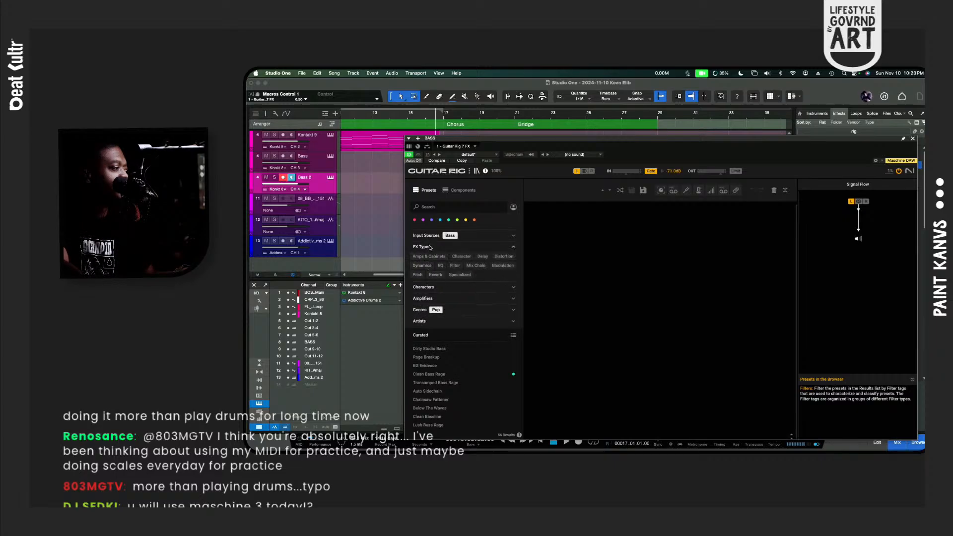
pyautogui.click(430, 247)
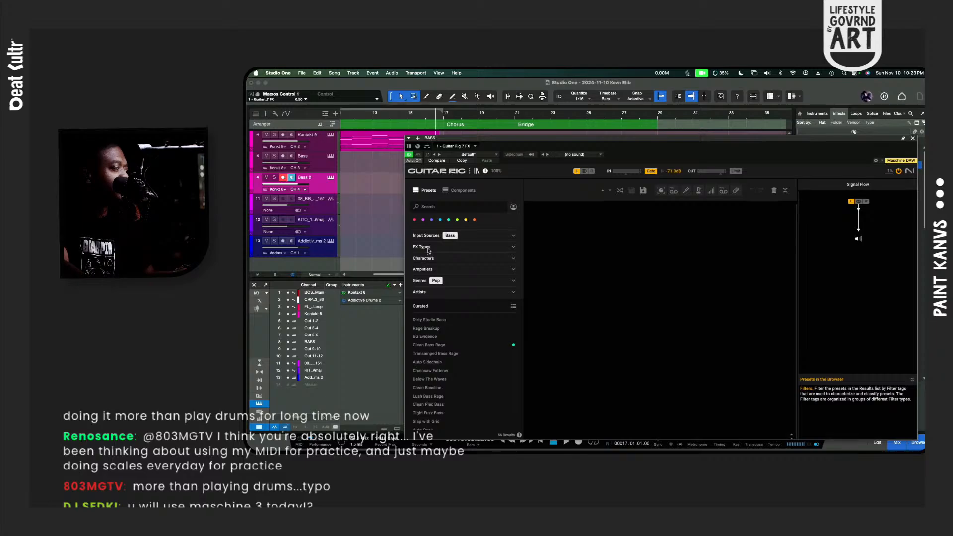
pyautogui.click(429, 247)
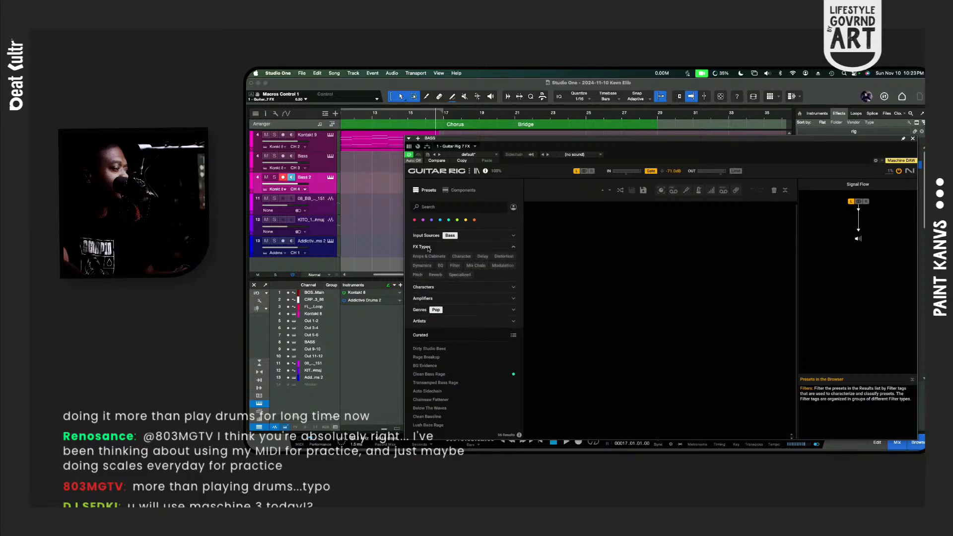
pyautogui.click(429, 247)
pyautogui.click(430, 269)
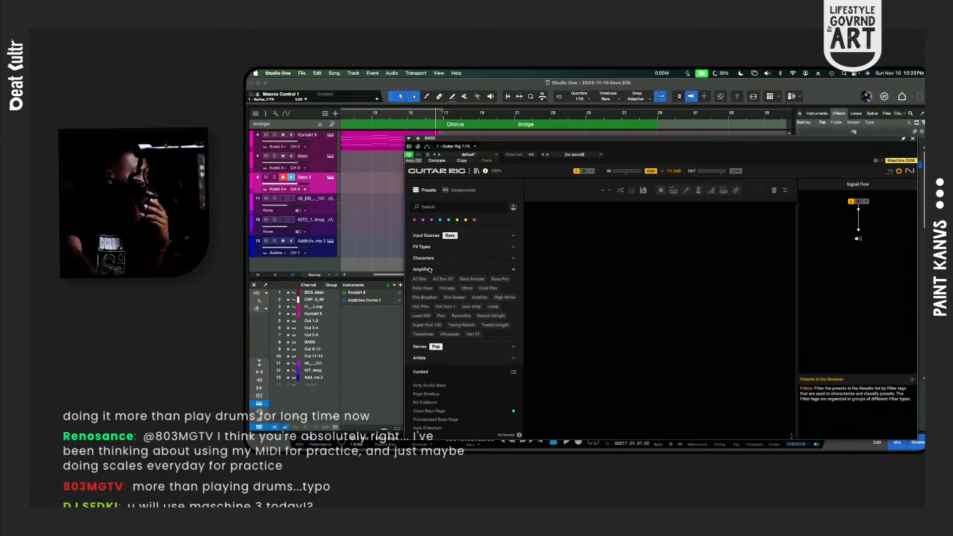
pyautogui.click(430, 270)
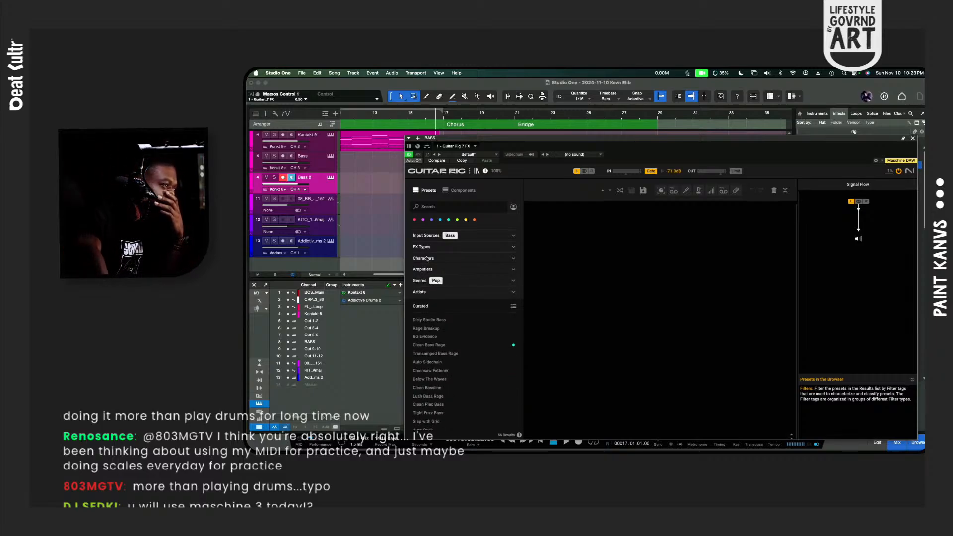
pyautogui.click(427, 258)
pyautogui.click(418, 268)
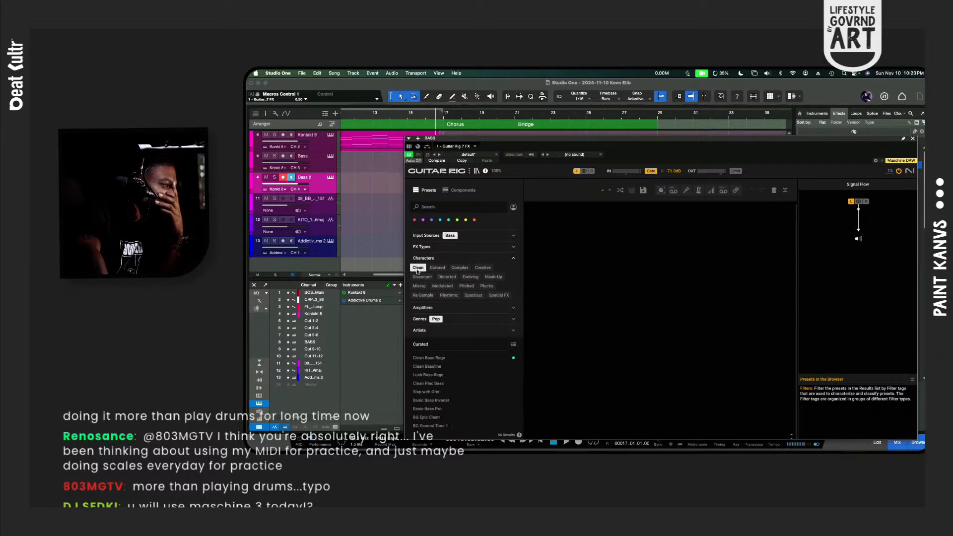
pyautogui.click(424, 258)
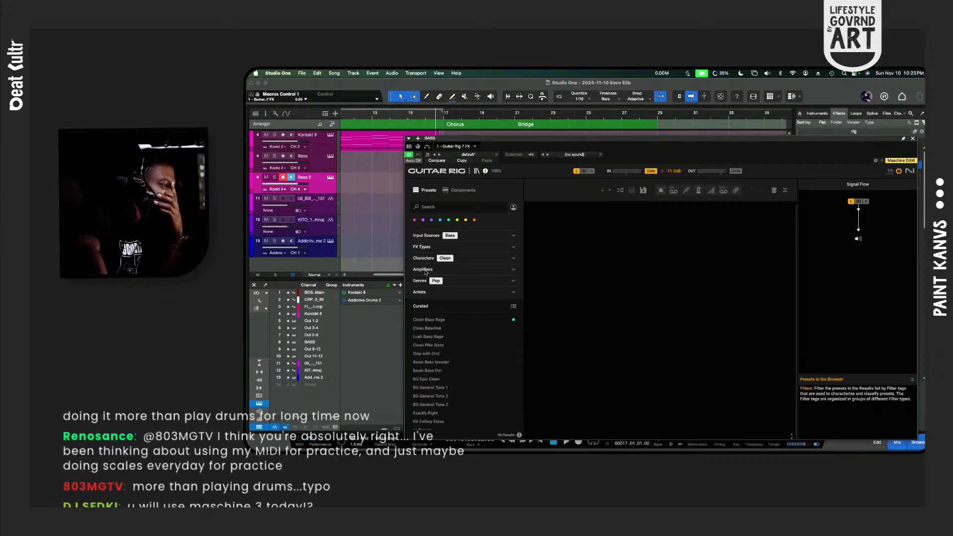
# Step: Load the Clean Bass Rage preset and switch the rig's input to stereo
pyautogui.click(435, 320)
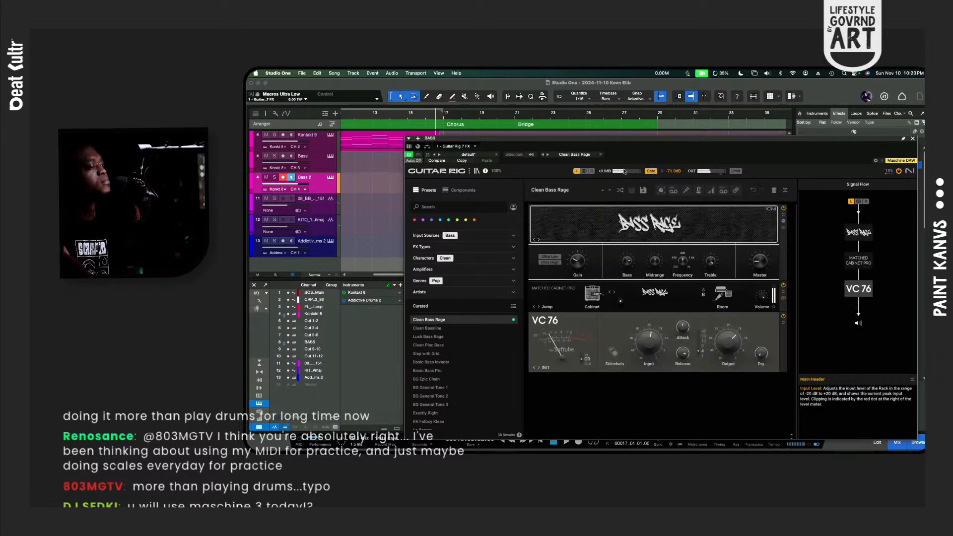
pyautogui.click(583, 171)
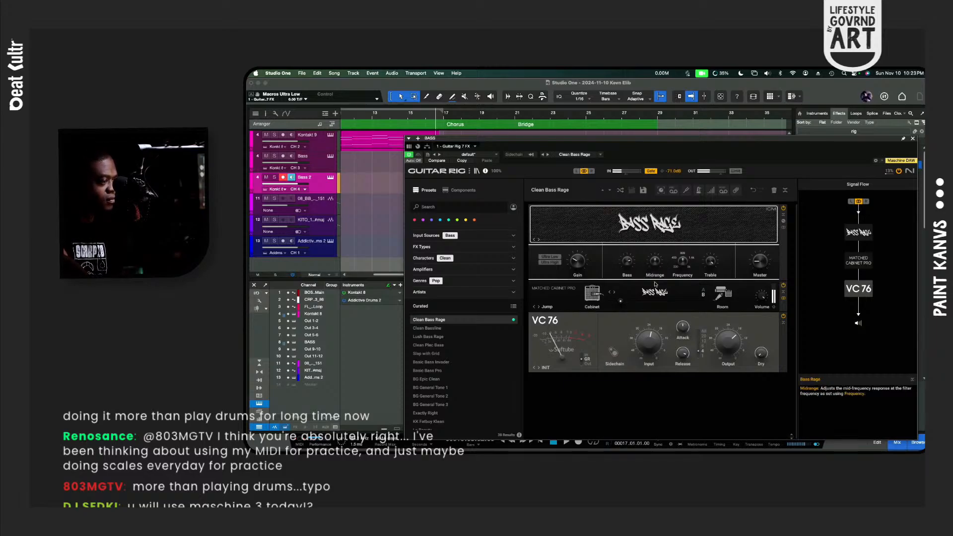
# Step: Adjust the Bass Rage treble and set the Matched Cabinet Pro blend to 100% Cabinet / 0% Room
pyautogui.moveTo(615, 297); pyautogui.dragTo(617, 304)
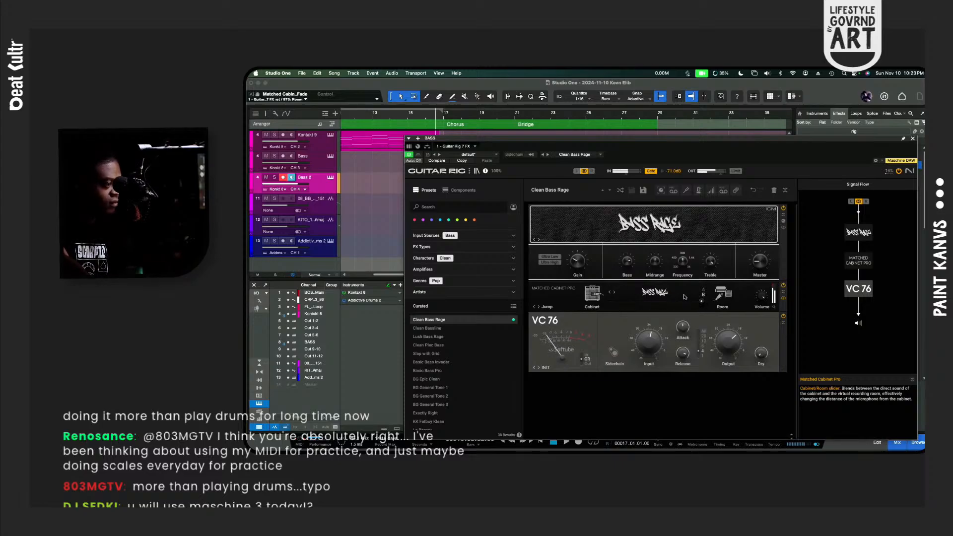
pyautogui.moveTo(662, 264); pyautogui.dragTo(710, 259)
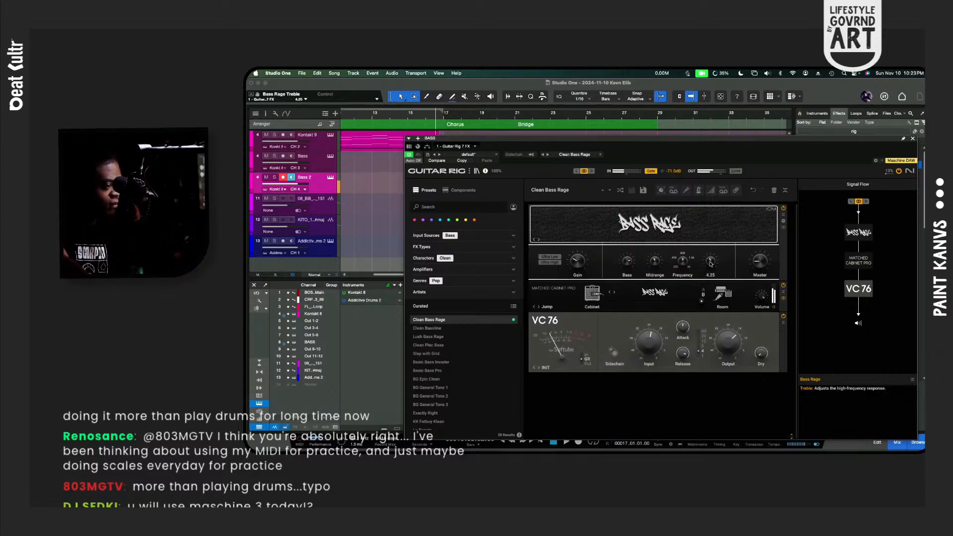
pyautogui.moveTo(711, 261); pyautogui.dragTo(711, 258)
pyautogui.moveTo(700, 304); pyautogui.dragTo(607, 301)
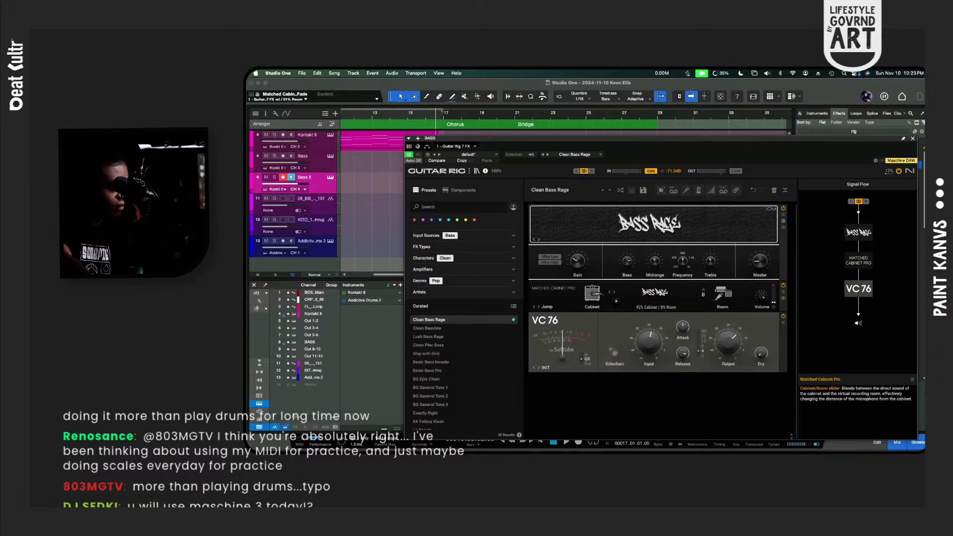
# Step: Play the song and adjust the Bass Rage amp's Master level while listening, ending with playback stopped
pyautogui.press('space')
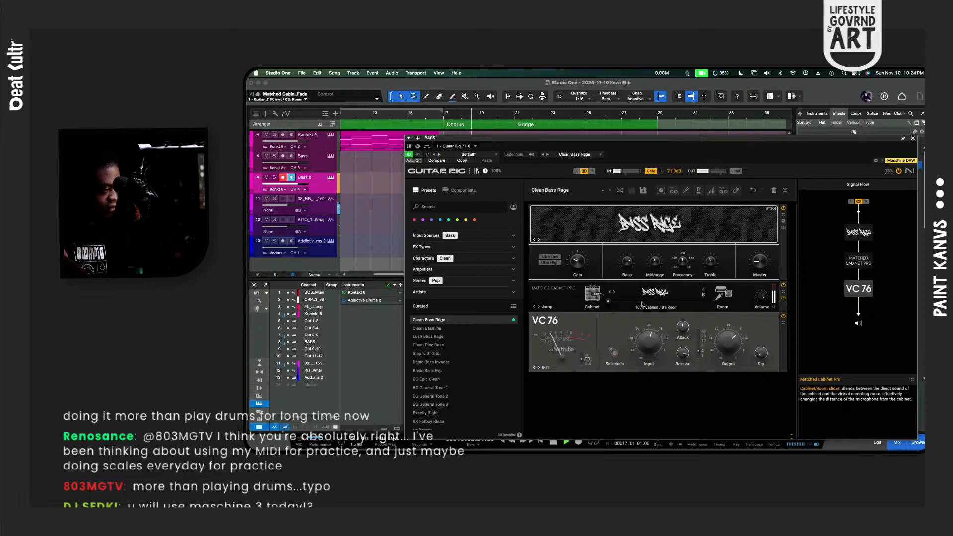
pyautogui.moveTo(628, 263)
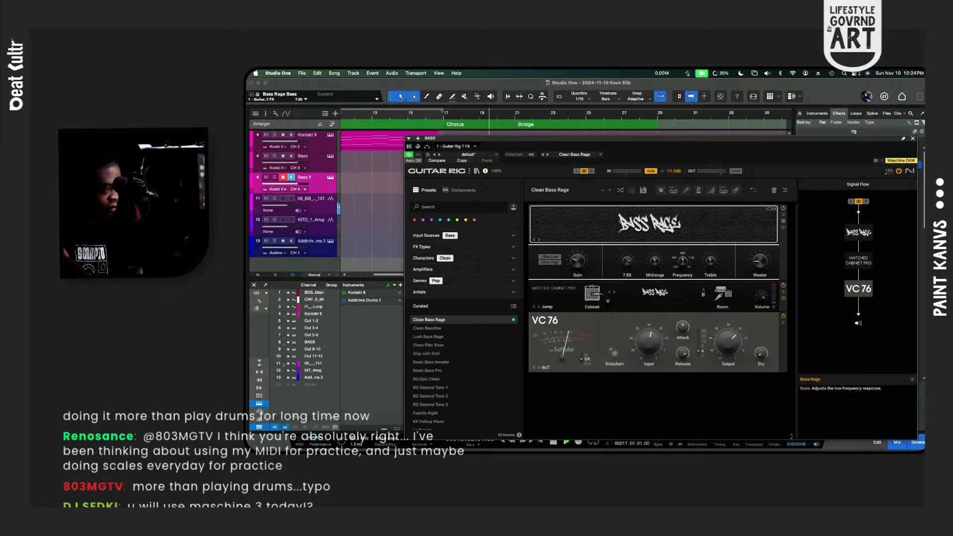
pyautogui.moveTo(577, 261)
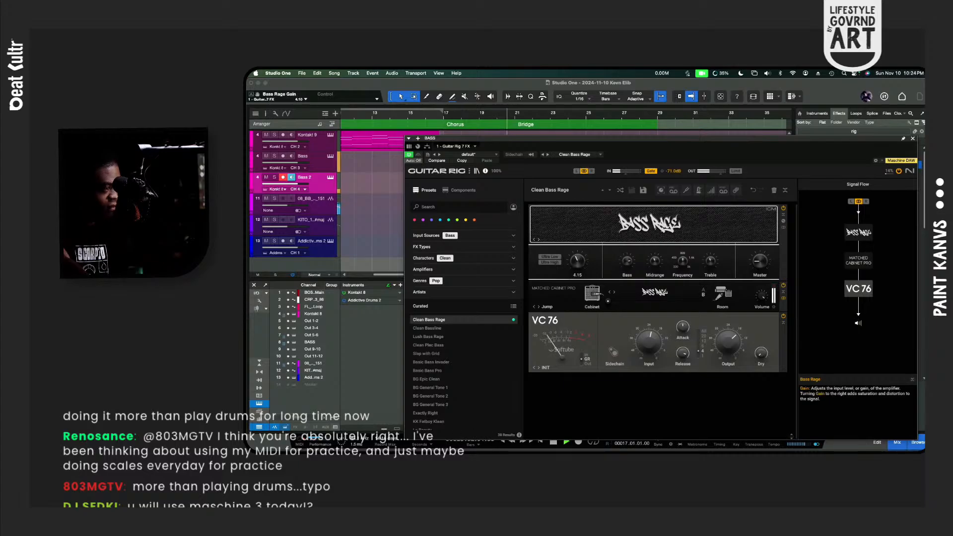
pyautogui.moveTo(760, 261)
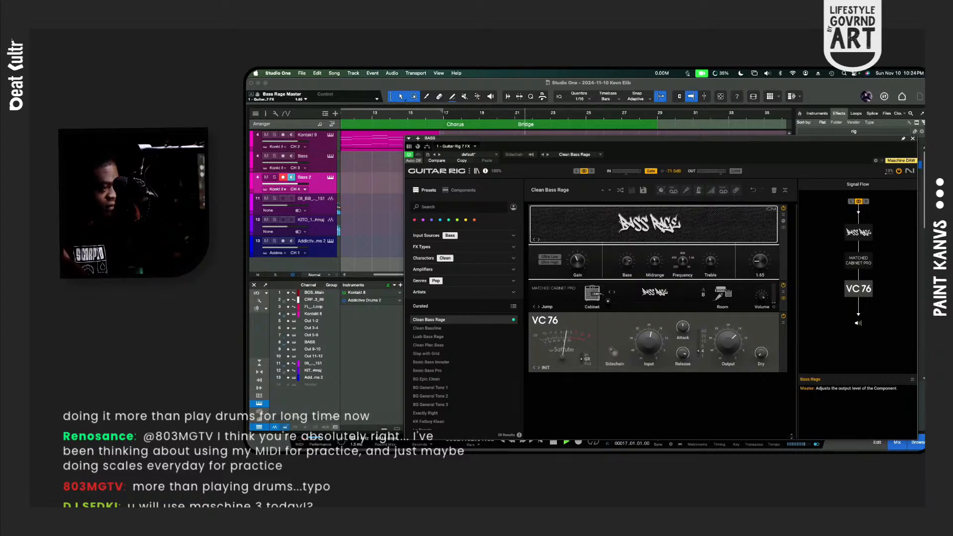
pyautogui.moveTo(759, 264); pyautogui.dragTo(759, 262)
pyautogui.press('space')
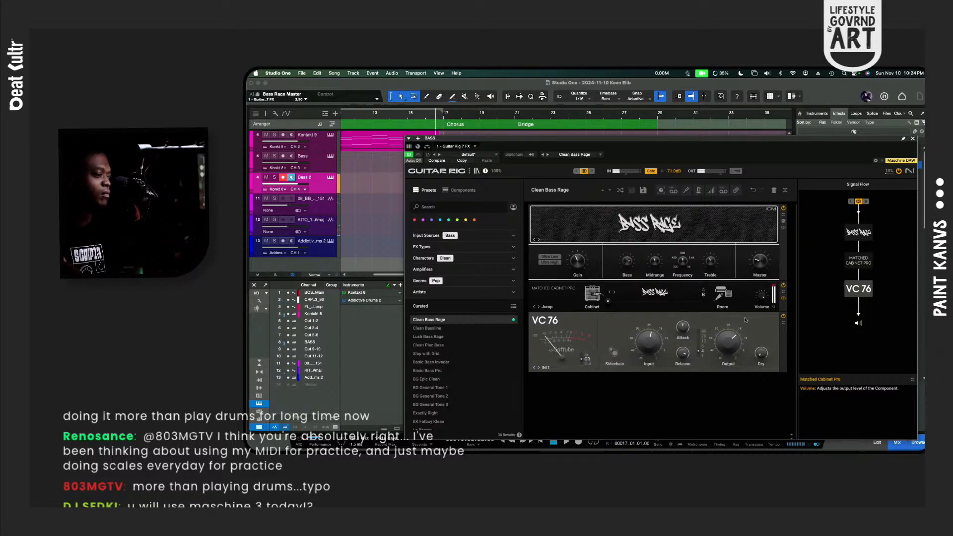
# Step: Adjust the attack of the VC 76 compressor and check its input, output and dry controls
pyautogui.moveTo(651, 340)
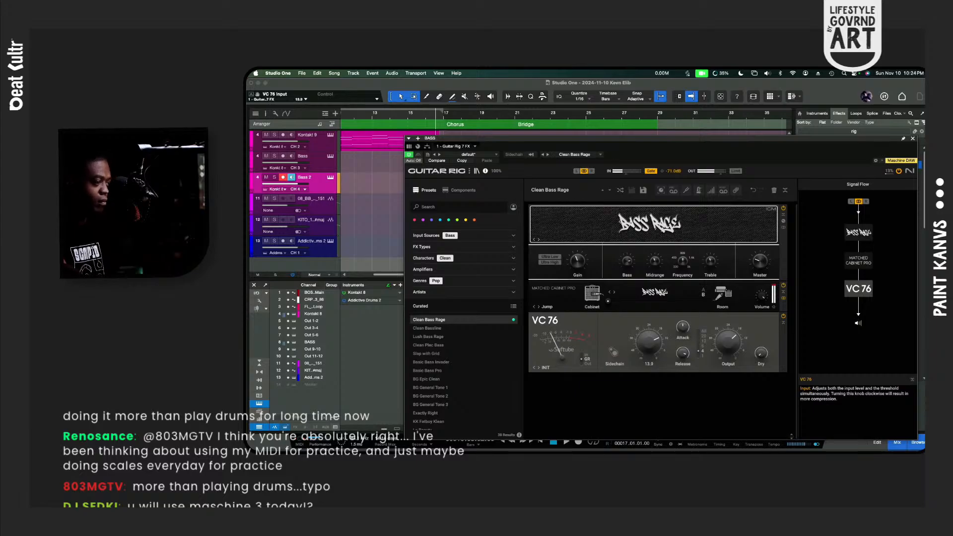
pyautogui.moveTo(683, 327)
pyautogui.moveTo(683, 327); pyautogui.dragTo(682, 335)
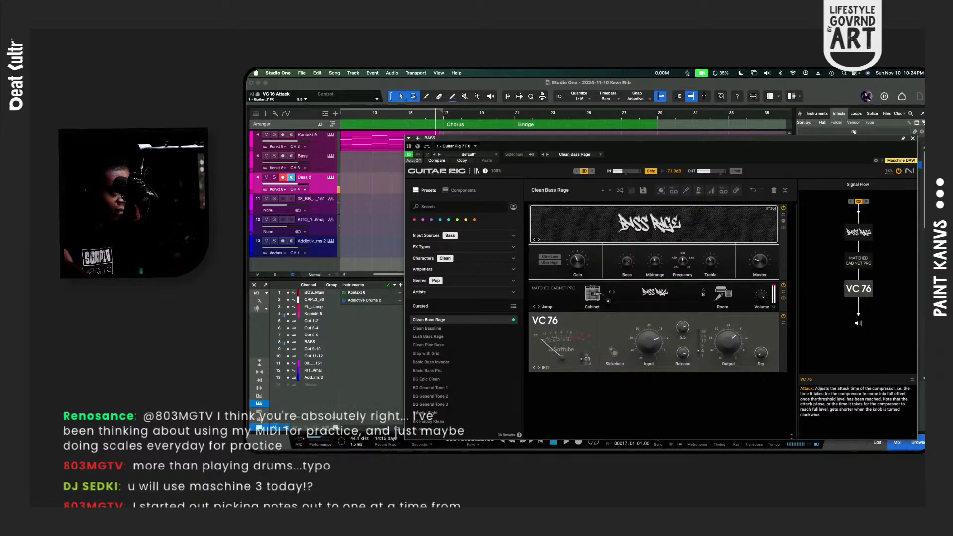
pyautogui.moveTo(722, 343)
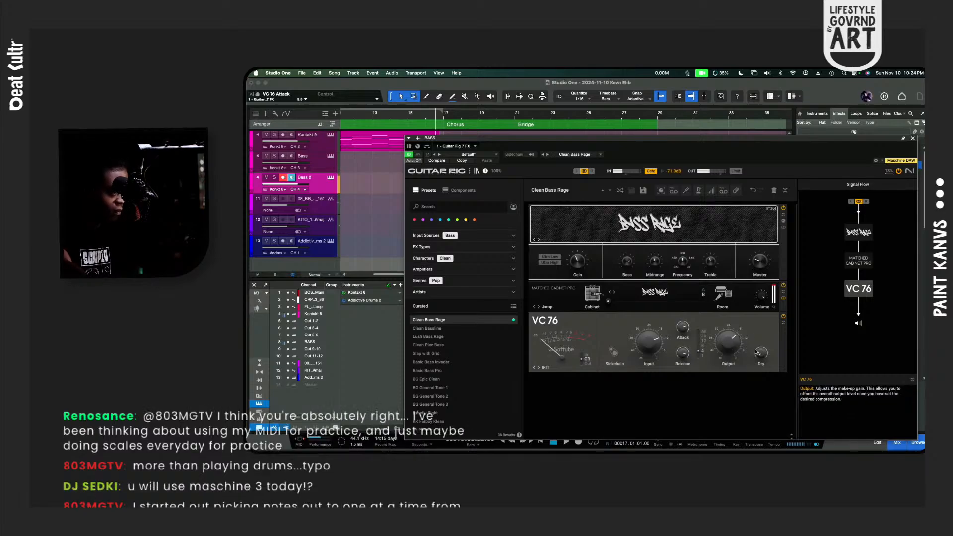
pyautogui.moveTo(760, 354)
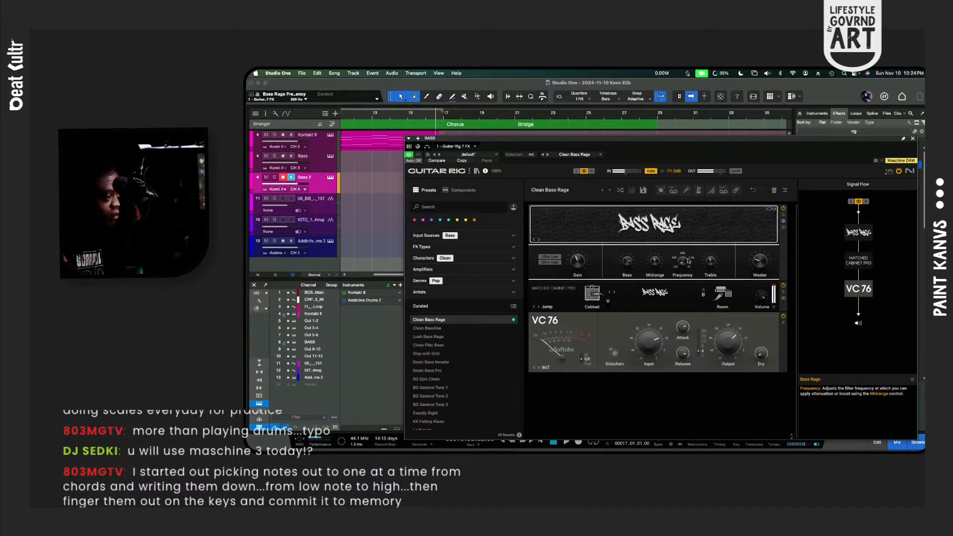
# Step: Compare the bass sound with the Bass Rage amp bypassed and active
pyautogui.click(549, 258)
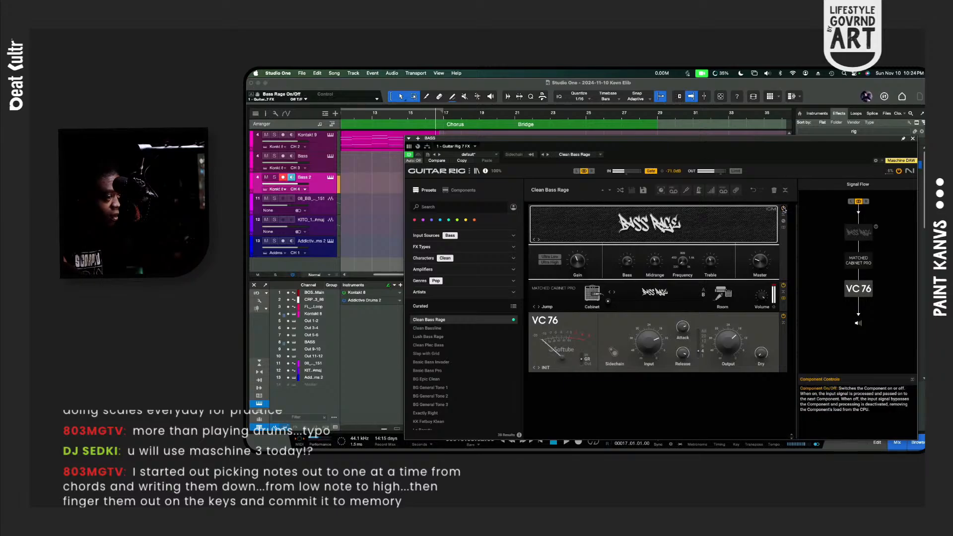
pyautogui.click(758, 223)
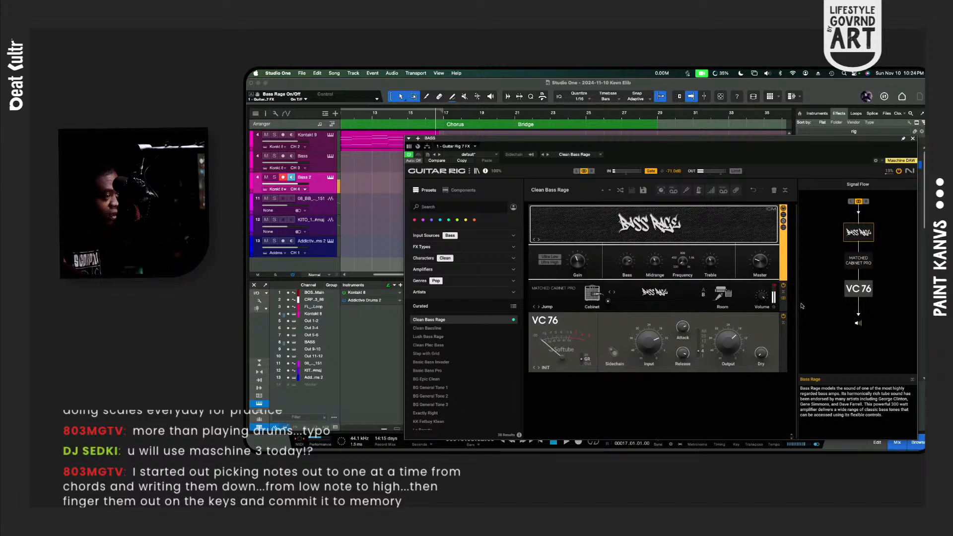
# Step: Step through the Matched Cabinet Pro presets to Twang Reverb and set its blend to 100% Cabinet / 0% Room
pyautogui.click(612, 294)
pyautogui.click(614, 293)
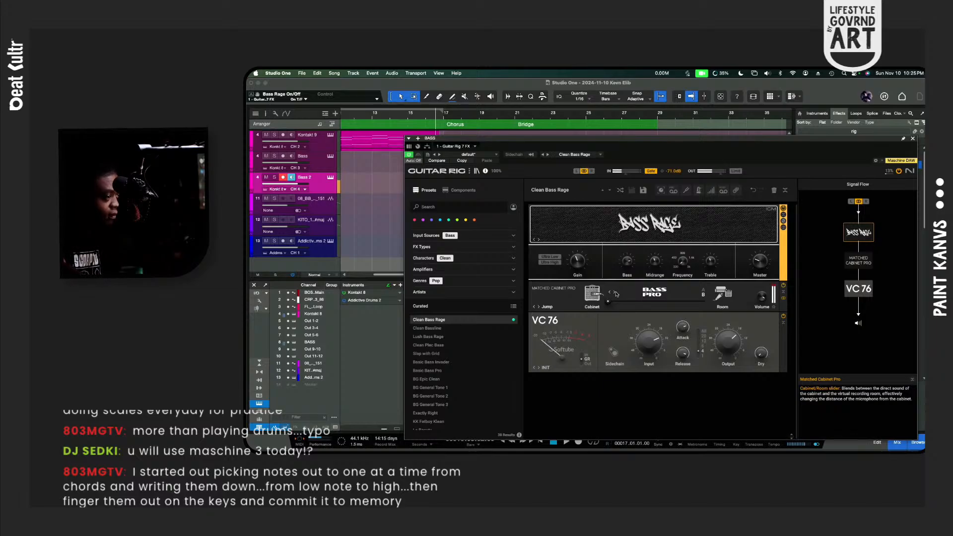
pyautogui.click(541, 307)
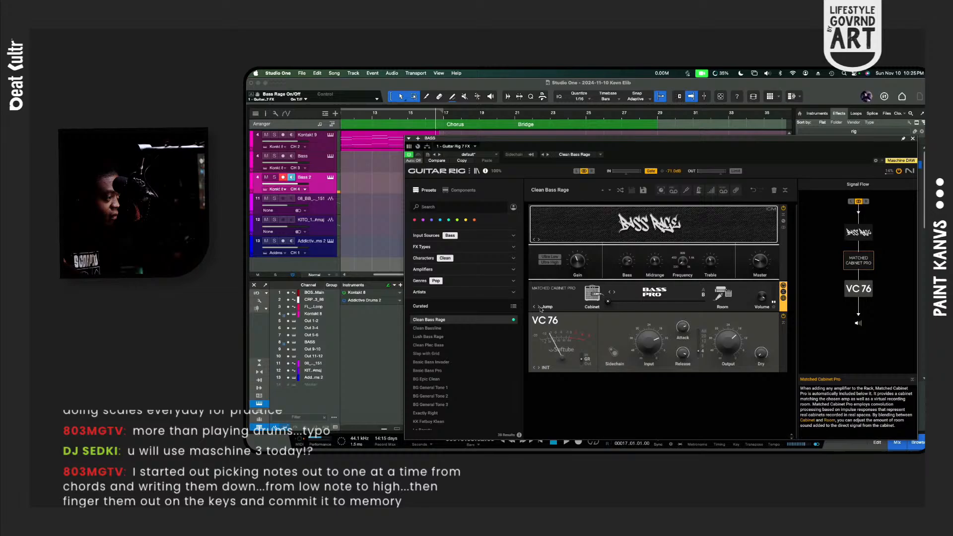
pyautogui.click(538, 309)
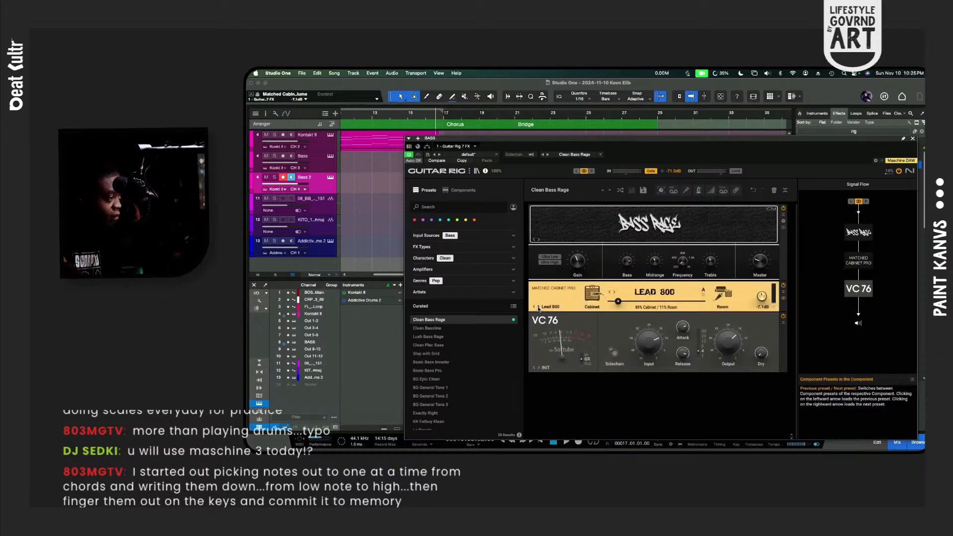
pyautogui.click(539, 308)
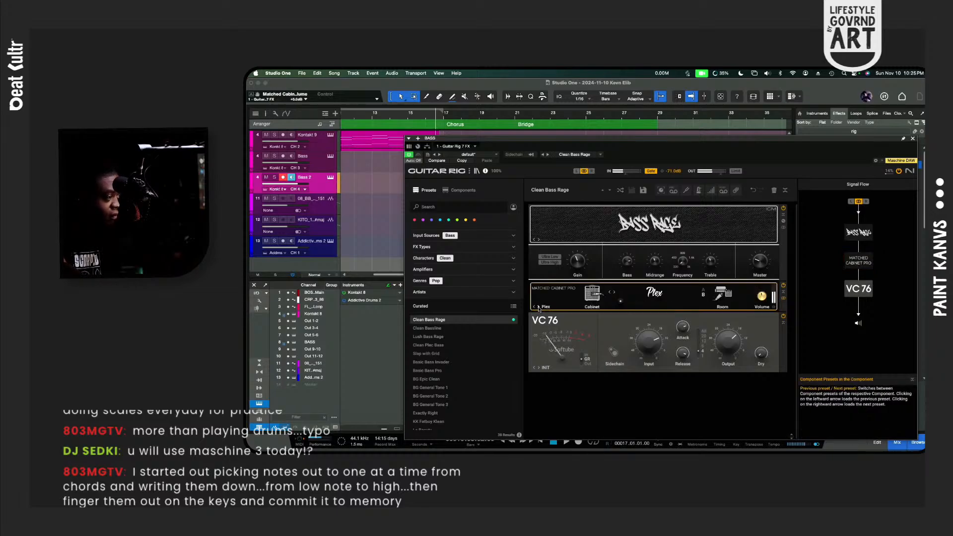
pyautogui.click(539, 308)
pyautogui.click(538, 307)
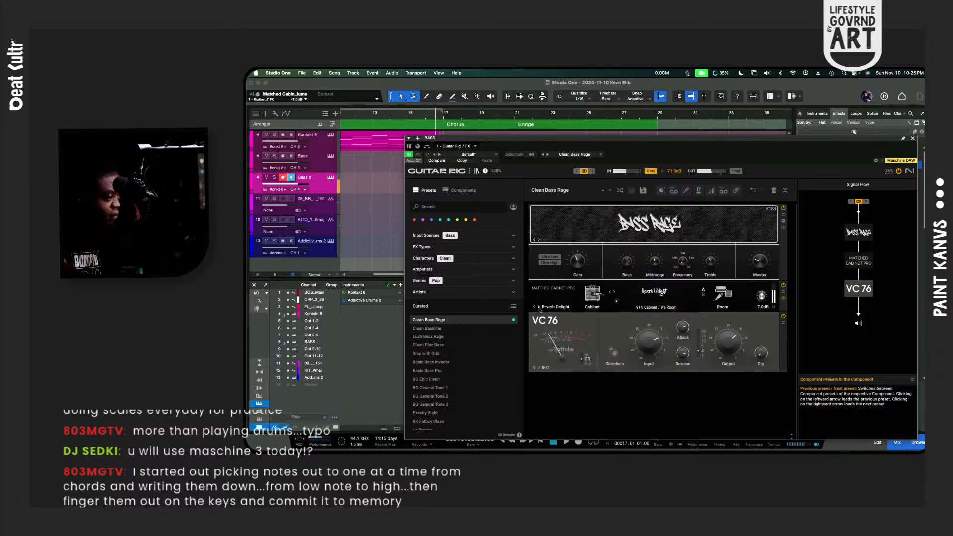
pyautogui.click(538, 308)
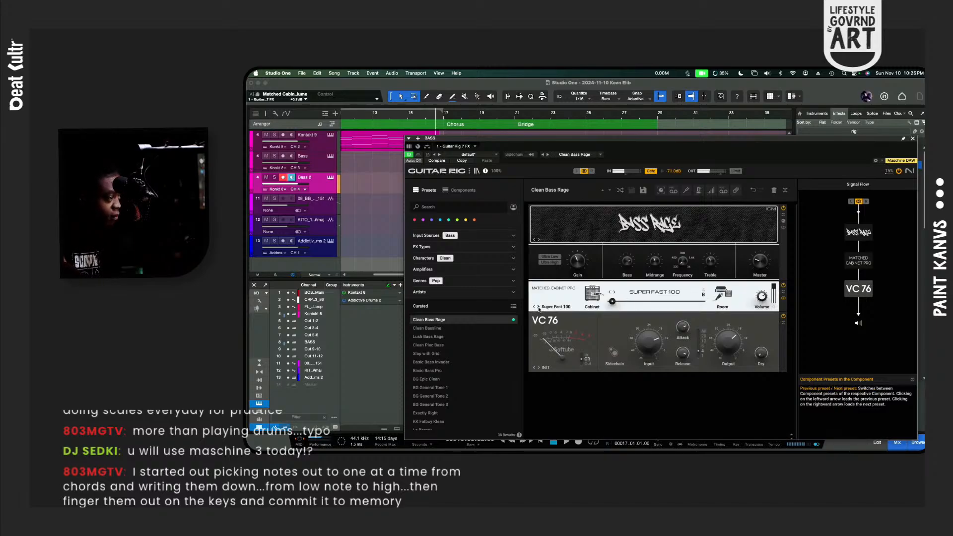
pyautogui.click(539, 309)
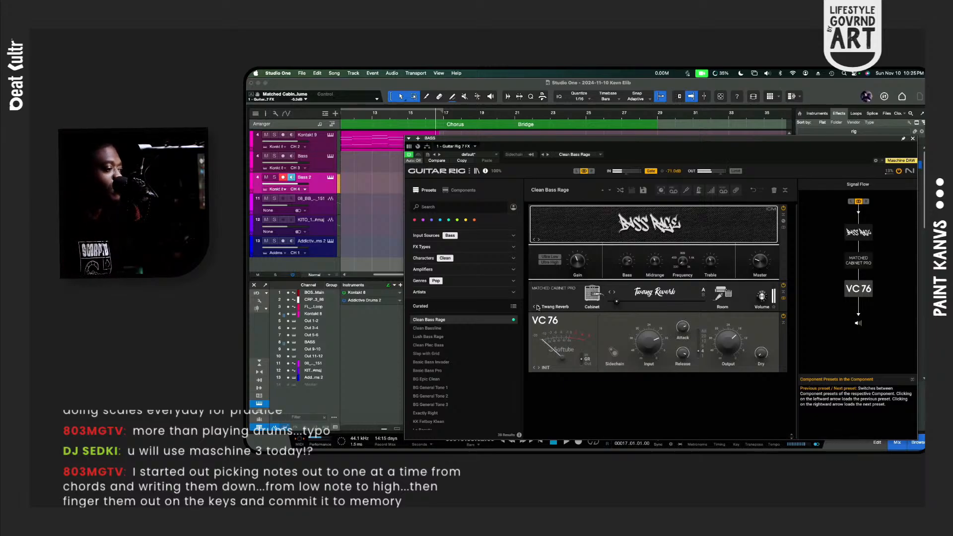
pyautogui.moveTo(616, 303); pyautogui.dragTo(607, 301)
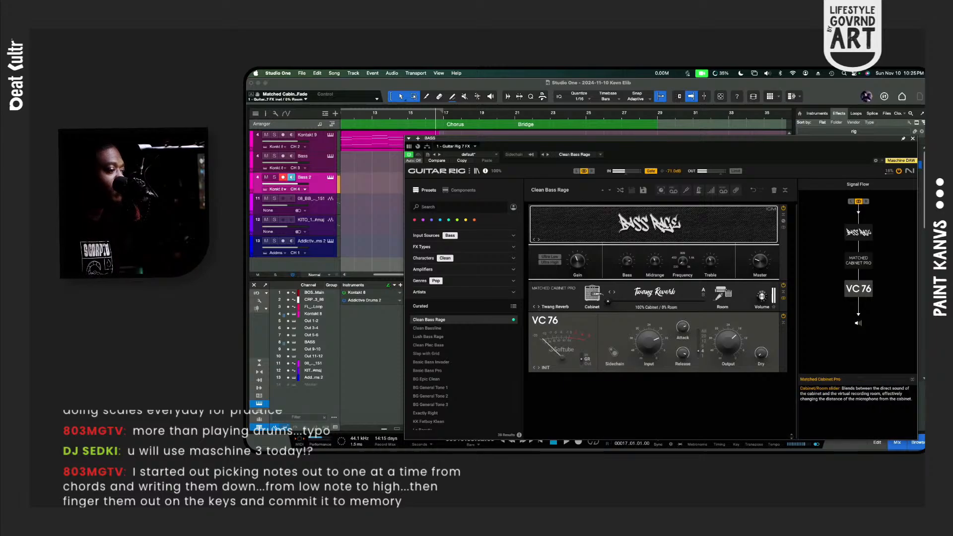
# Step: Compare the bass with the Matched Cabinet Pro bypassed and active, and adjust the VC 76 compressor's input level
pyautogui.click(783, 286)
pyautogui.click(783, 285)
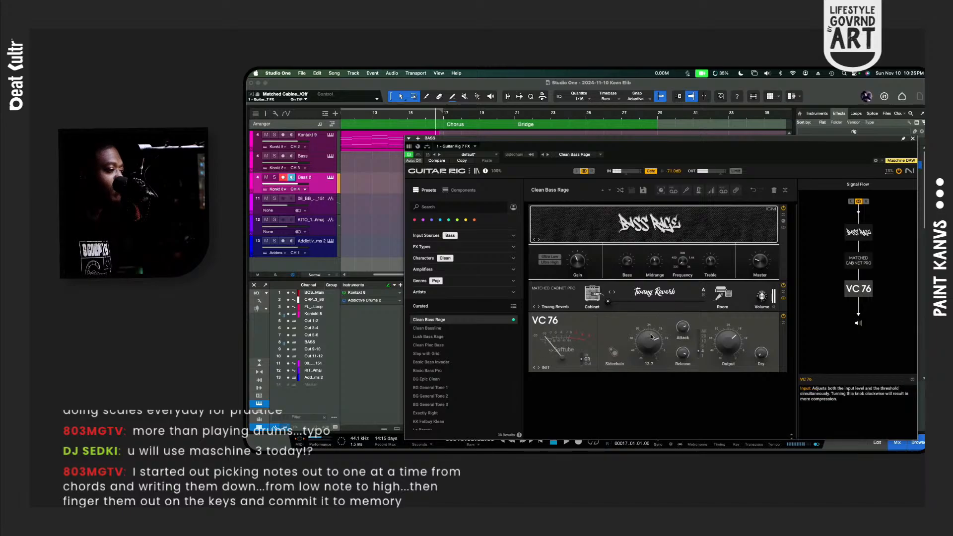
pyautogui.moveTo(650, 342); pyautogui.dragTo(650, 353)
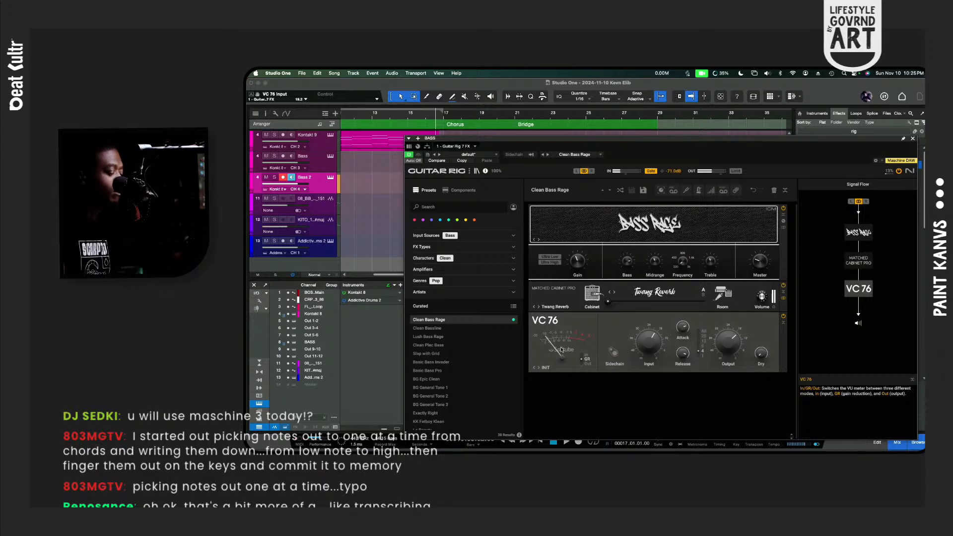
# Step: Play the song, close the Guitar Rig window, and toggle the mixer view off and back on
pyautogui.press('space')
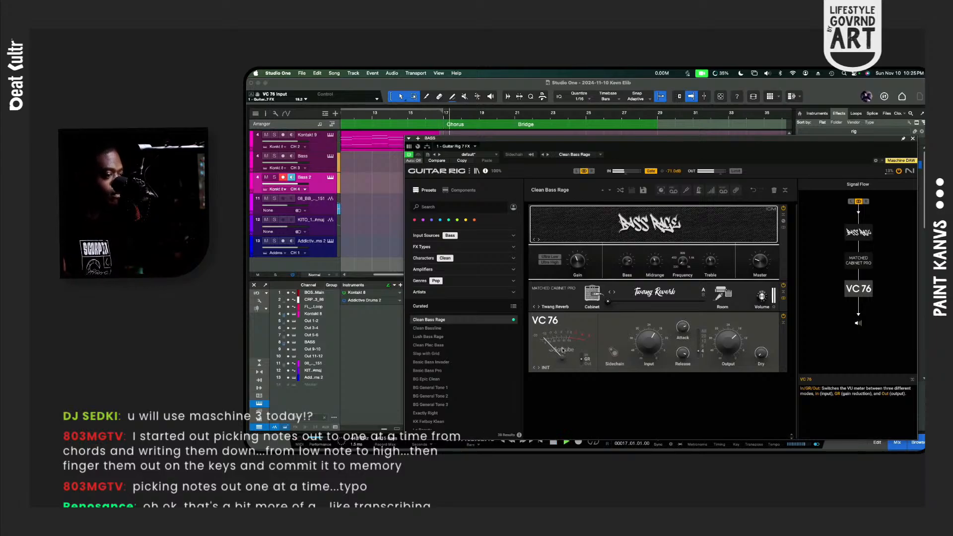
pyautogui.click(913, 139)
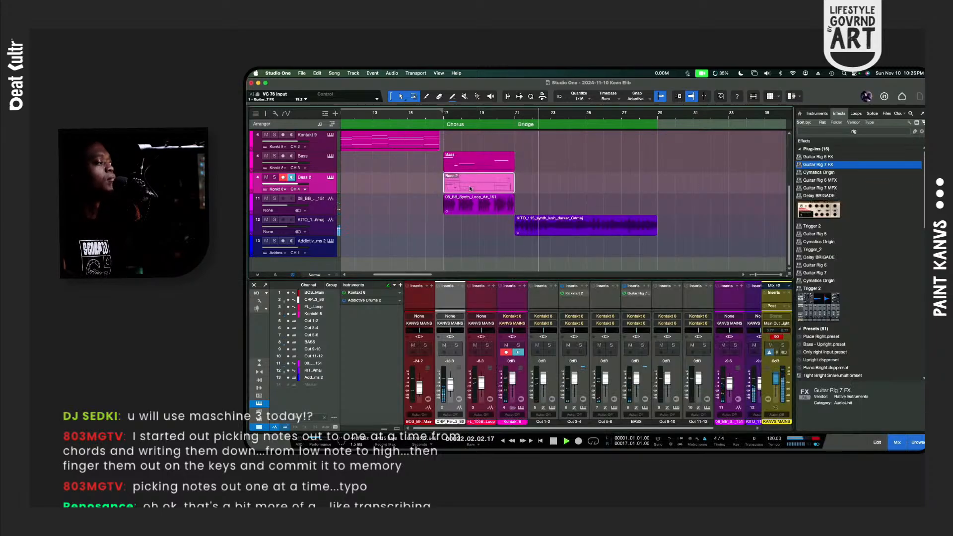
pyautogui.press('F3')
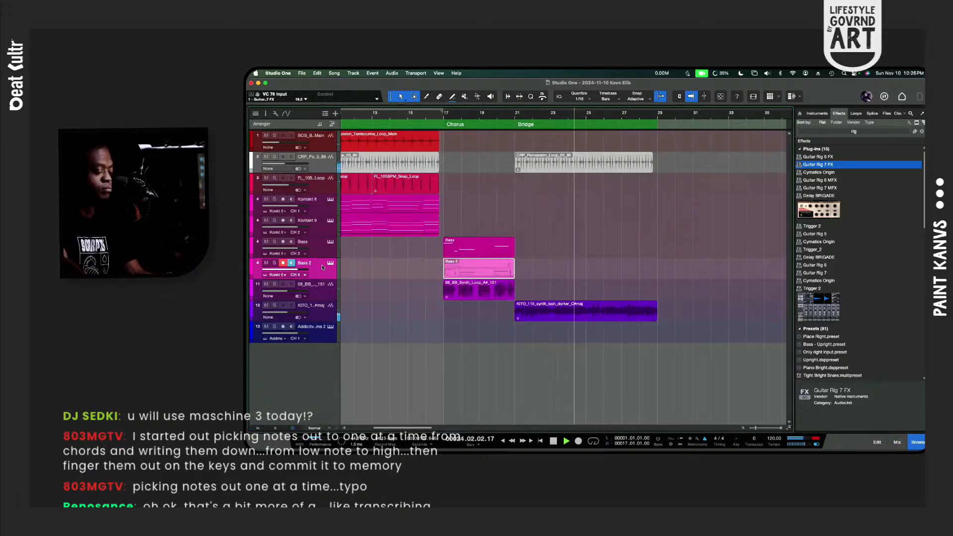
pyautogui.press('F3')
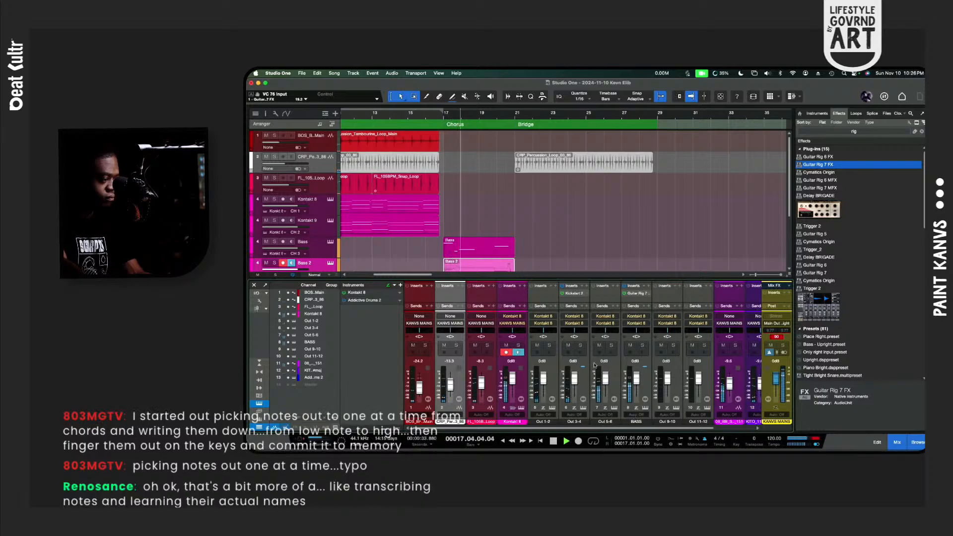
# Step: Rename the mixer channel Out 5-6 as bass splats
pyautogui.click(608, 421)
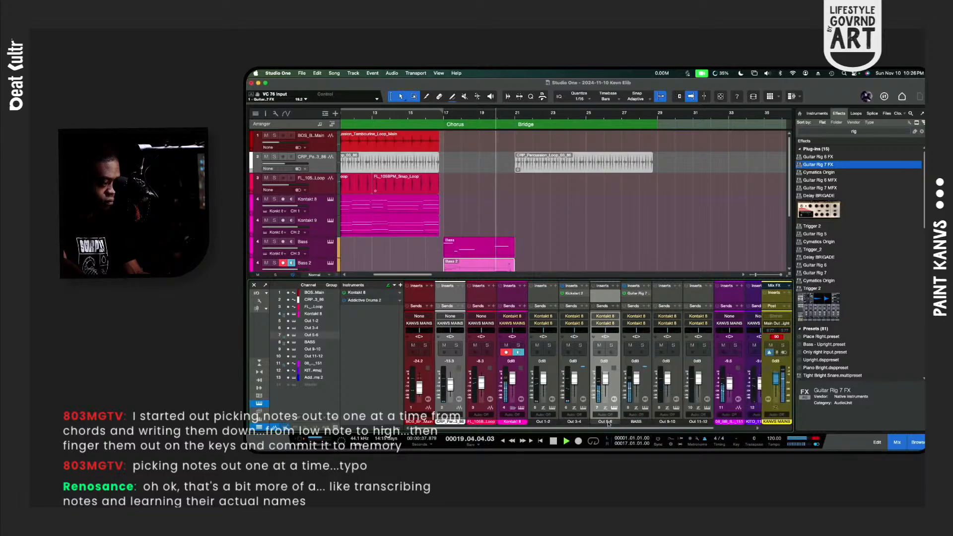
pyautogui.click(608, 422)
pyautogui.click(608, 423)
pyautogui.click(606, 422)
pyautogui.click(606, 422)
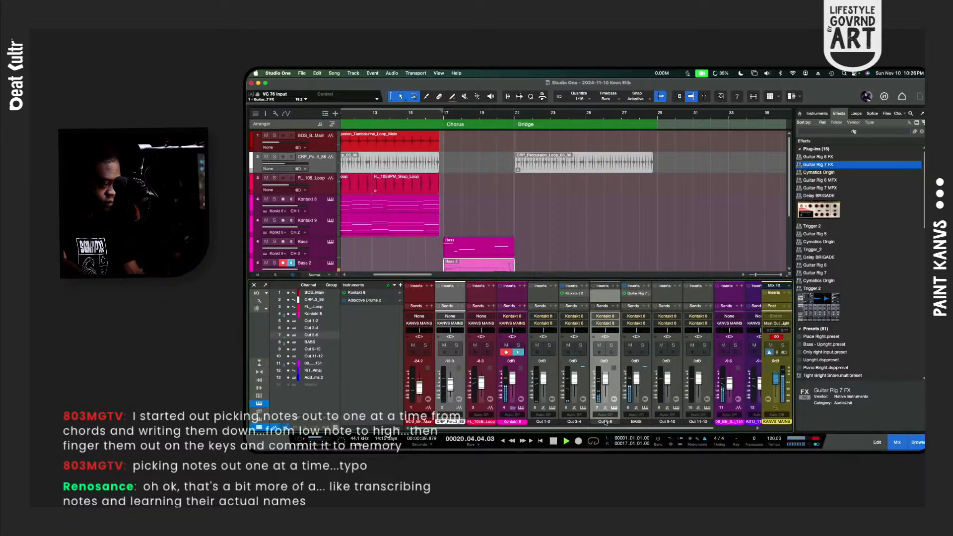
pyautogui.click(605, 421)
pyautogui.click(605, 423)
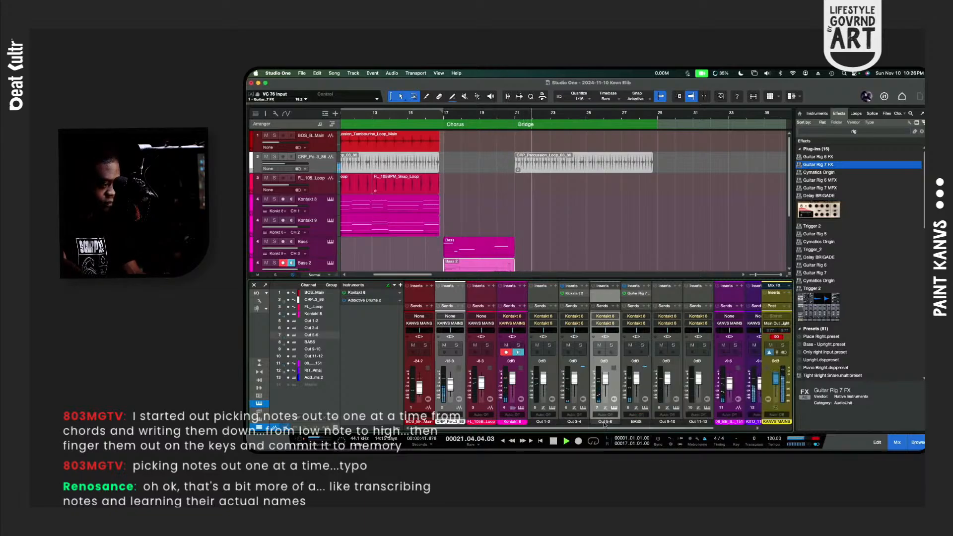
pyautogui.doubleClick(605, 422)
pyautogui.write('bass')
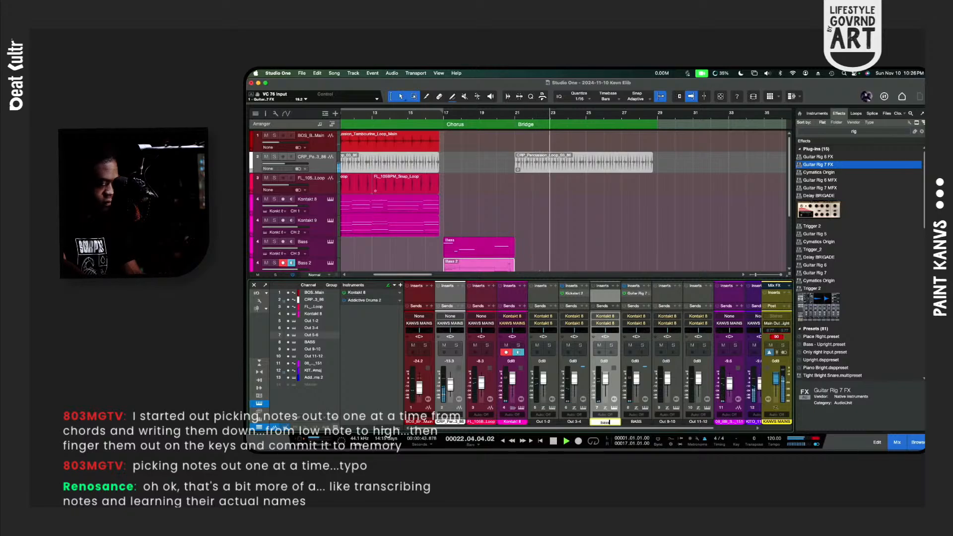
pyautogui.write(' spla')
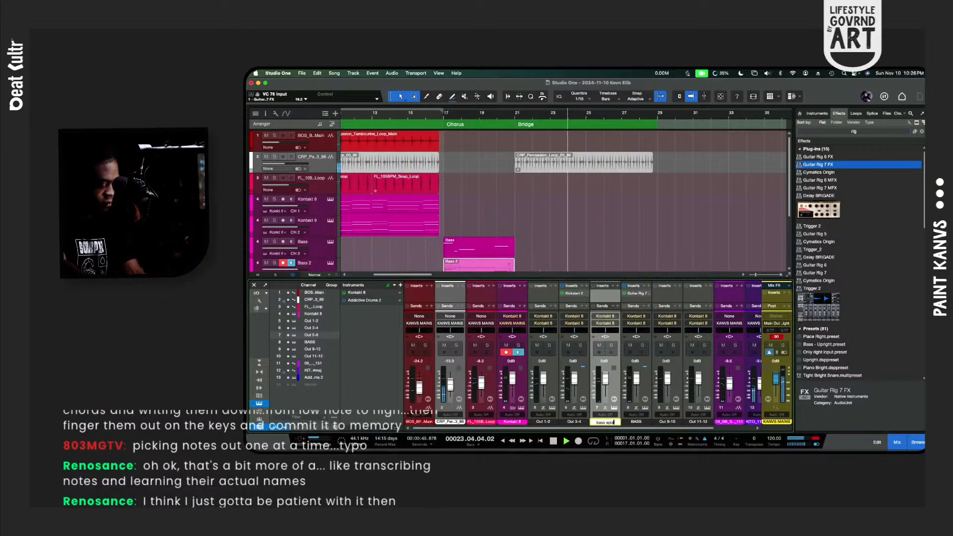
pyautogui.write('ts')
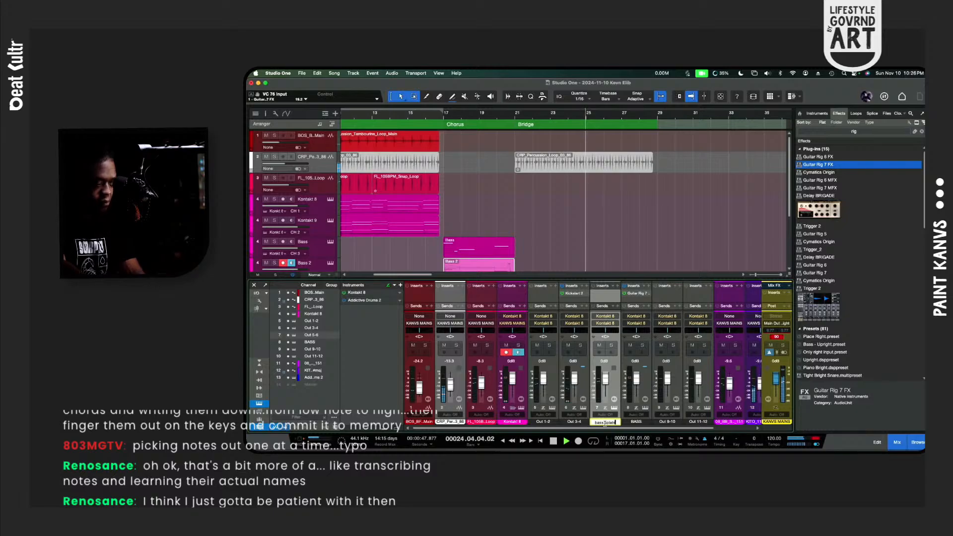
pyautogui.press('Return')
# Step: Restart playback and lower the bass splats channel's volume and the BASS channel's volume to about -1.1 dB
pyautogui.press('space')
pyautogui.press('space')
pyautogui.moveTo(605, 381); pyautogui.dragTo(606, 384)
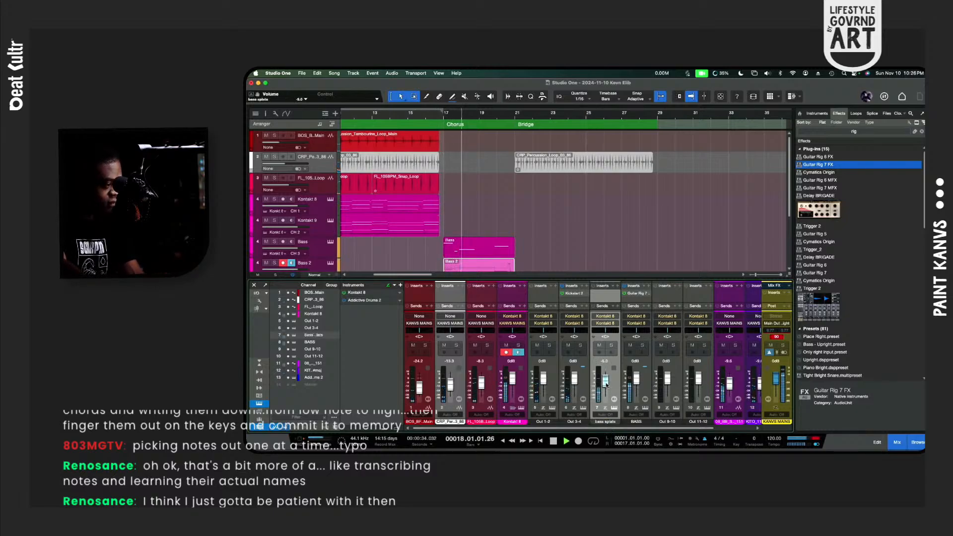
pyautogui.moveTo(637, 379); pyautogui.dragTo(638, 383)
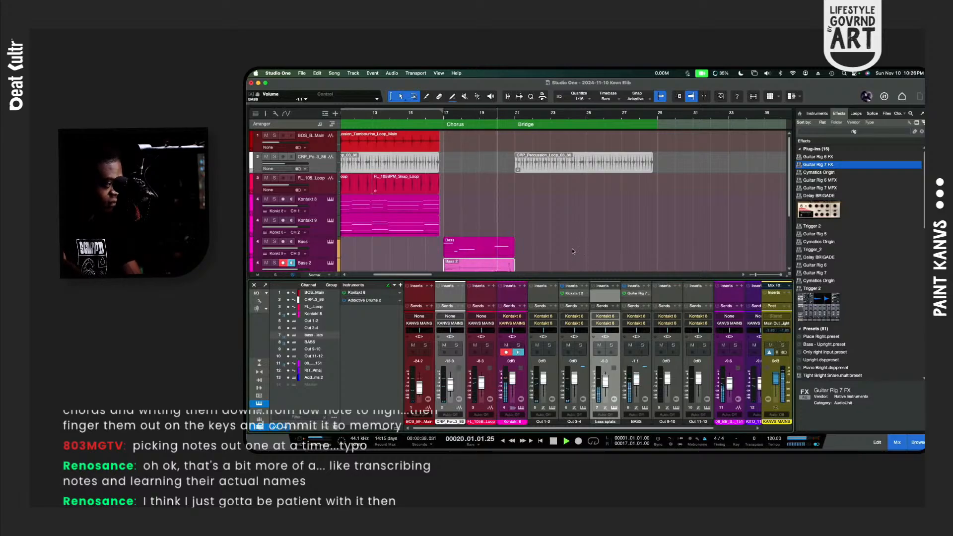
# Step: Open Addictive Drums 2 from its track and load Buttrey Plate and then Soft Rock from the Vintage Dry presets
pyautogui.scroll(-4, 572, 252)
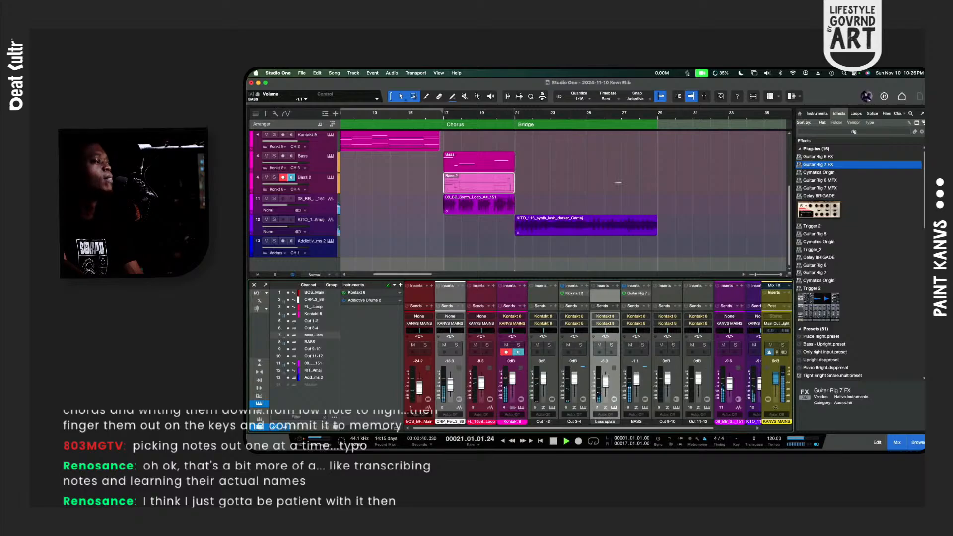
pyautogui.click(324, 250)
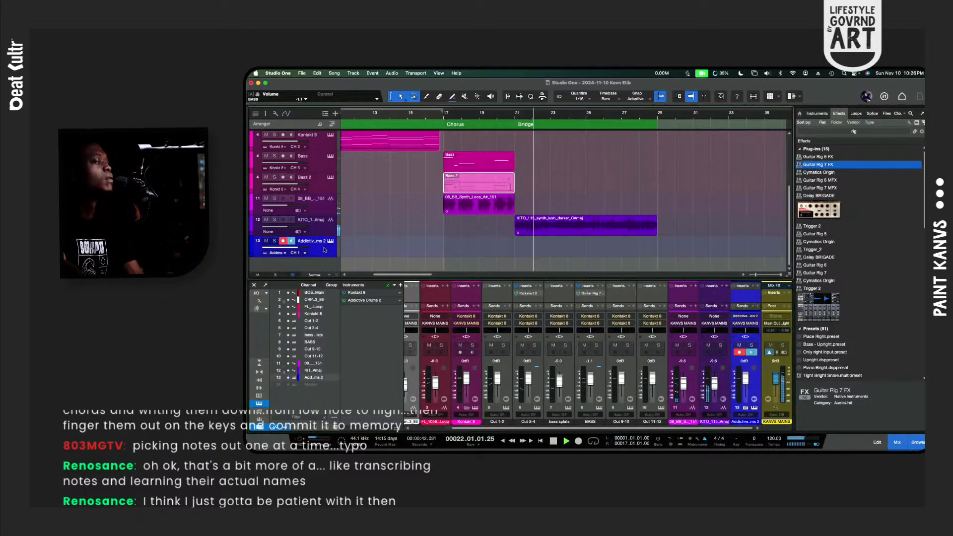
pyautogui.click(330, 241)
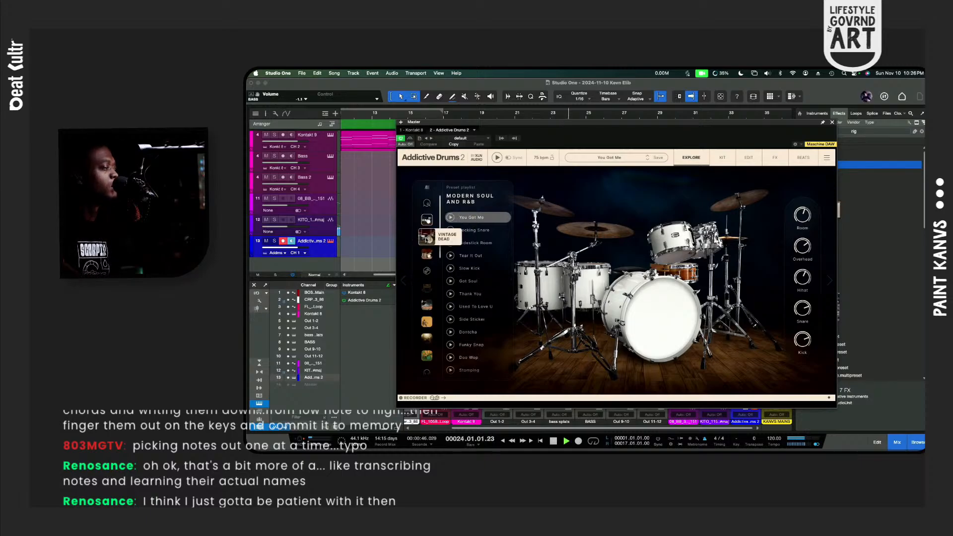
pyautogui.click(427, 254)
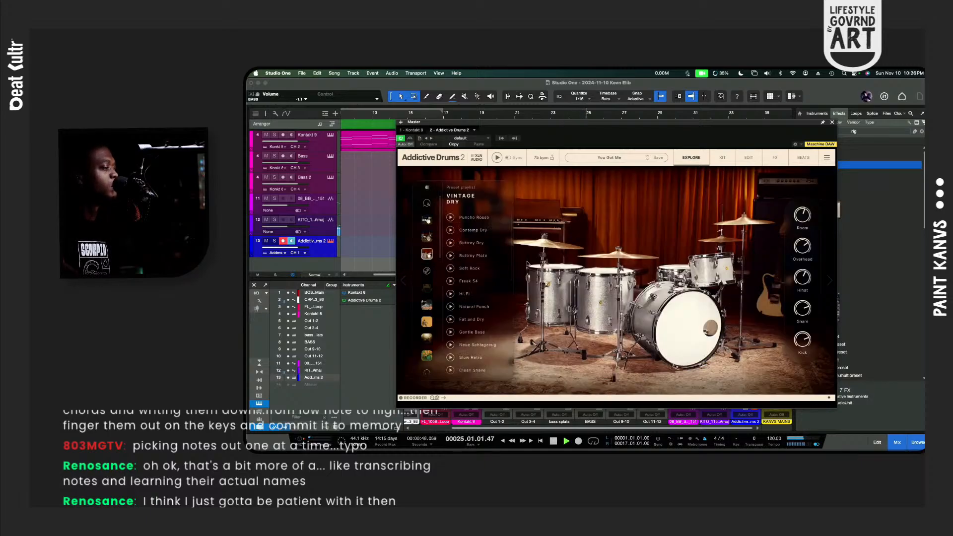
pyautogui.click(464, 257)
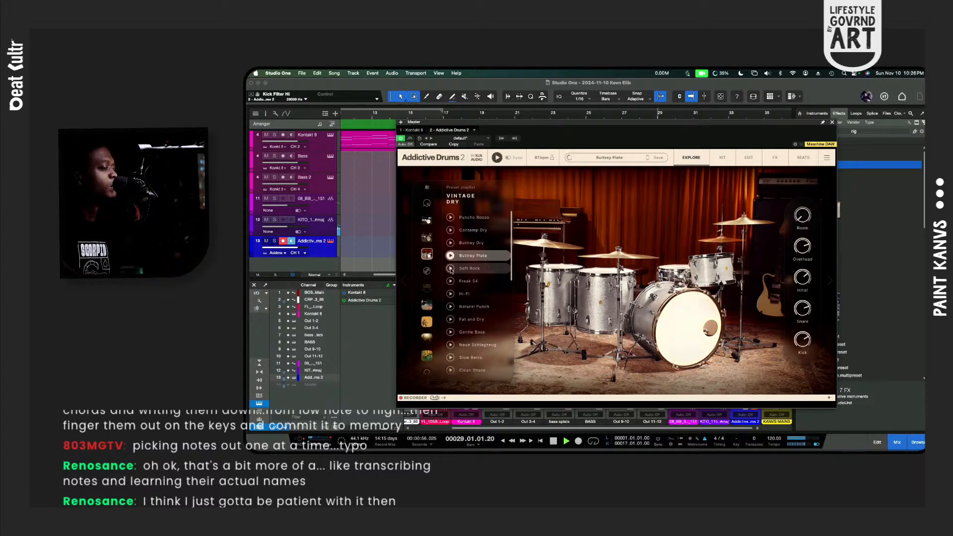
pyautogui.click(450, 268)
# Step: Set a playback loop over the Bridge section from bar 21 to bar 29, moving the Addictive Drums window out of the way
pyautogui.moveTo(549, 128); pyautogui.dragTo(571, 281)
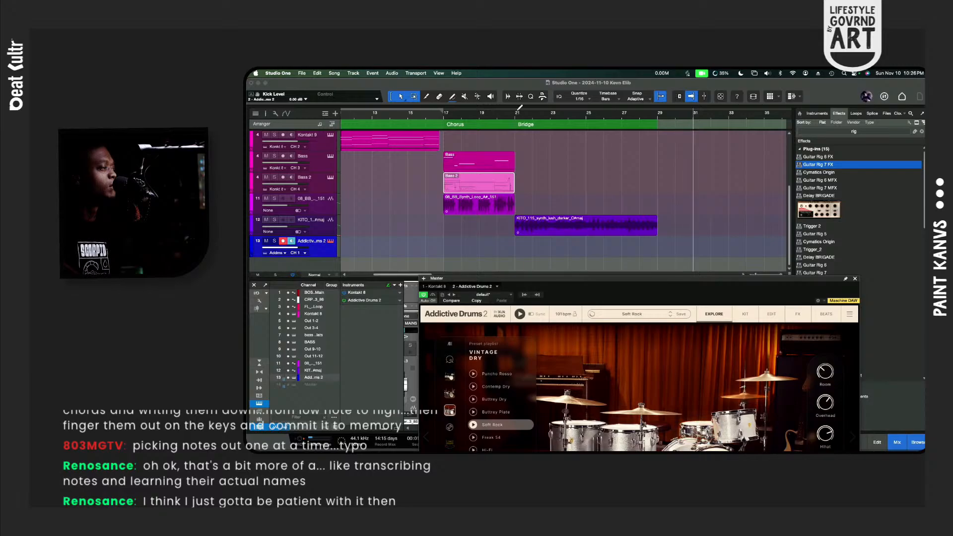
pyautogui.moveTo(517, 110); pyautogui.dragTo(658, 114)
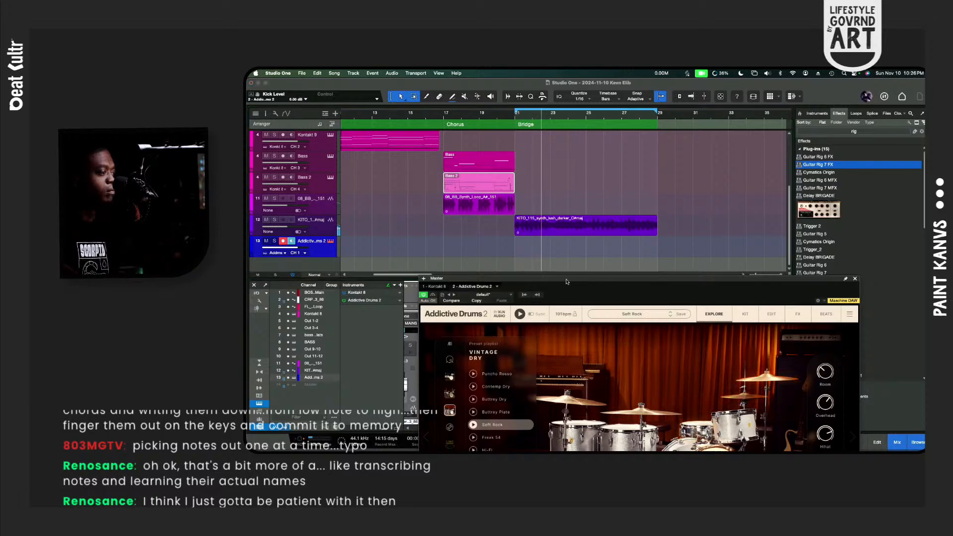
pyautogui.moveTo(561, 278); pyautogui.dragTo(552, 183)
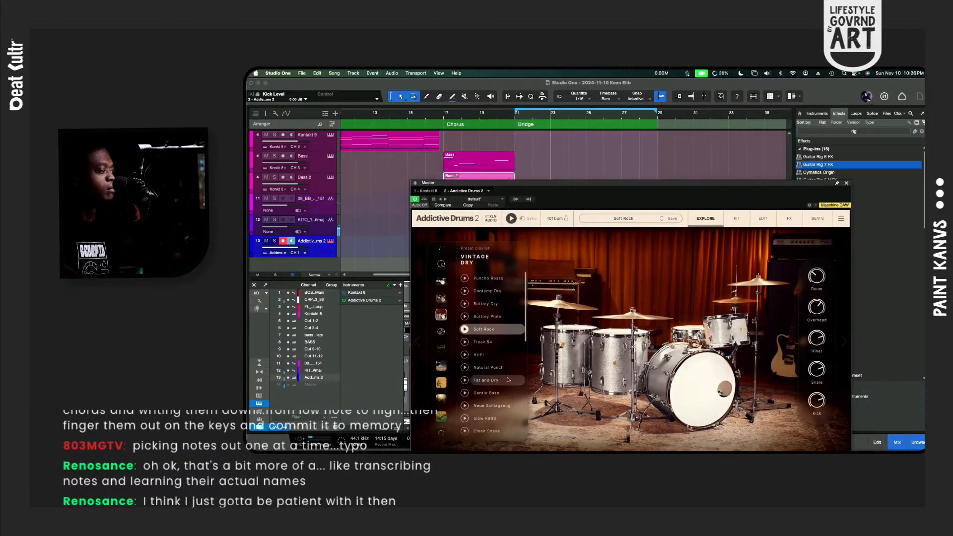
# Step: Audition the Vintage Dry drum presets from Freak 54 through Hi-Fi, Natural Punch and Fat and Dry to Slow Retro
pyautogui.click(465, 342)
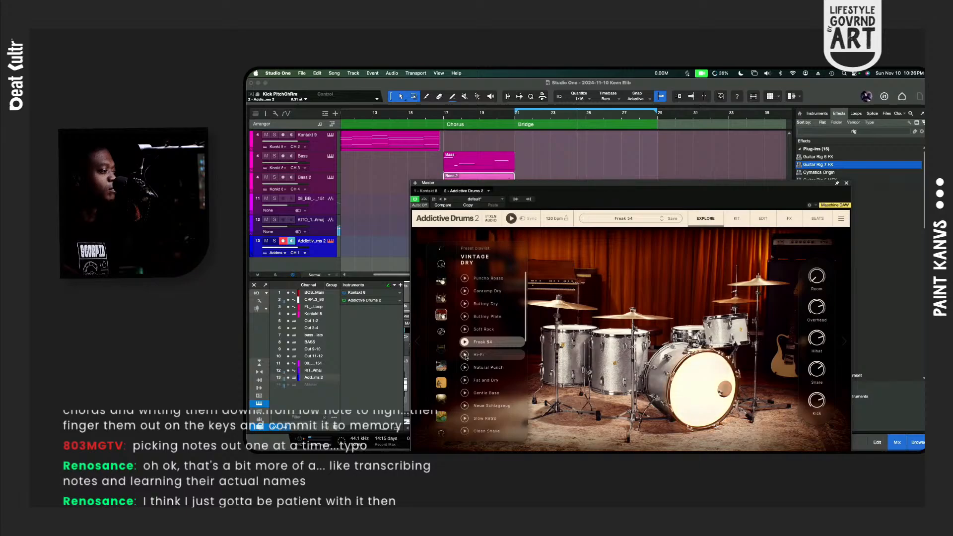
pyautogui.click(465, 355)
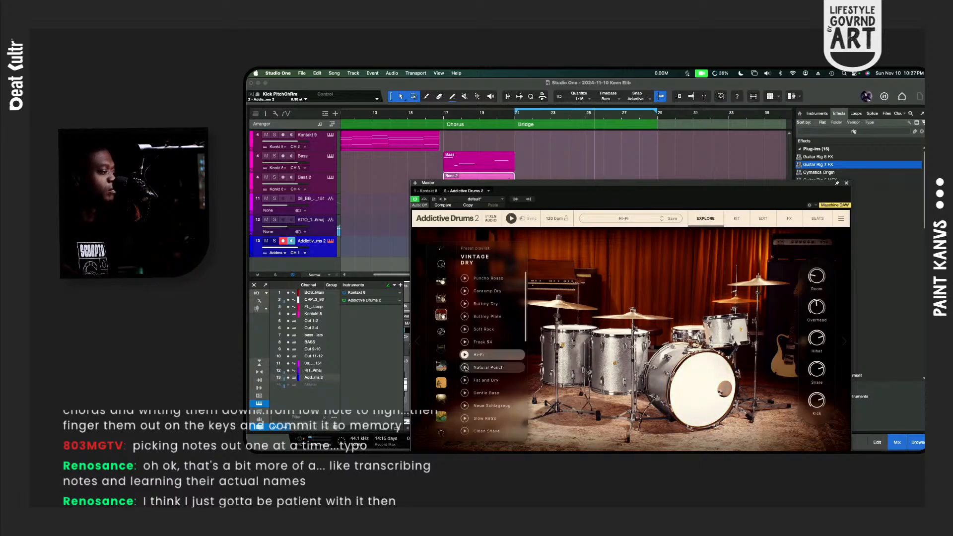
pyautogui.click(465, 367)
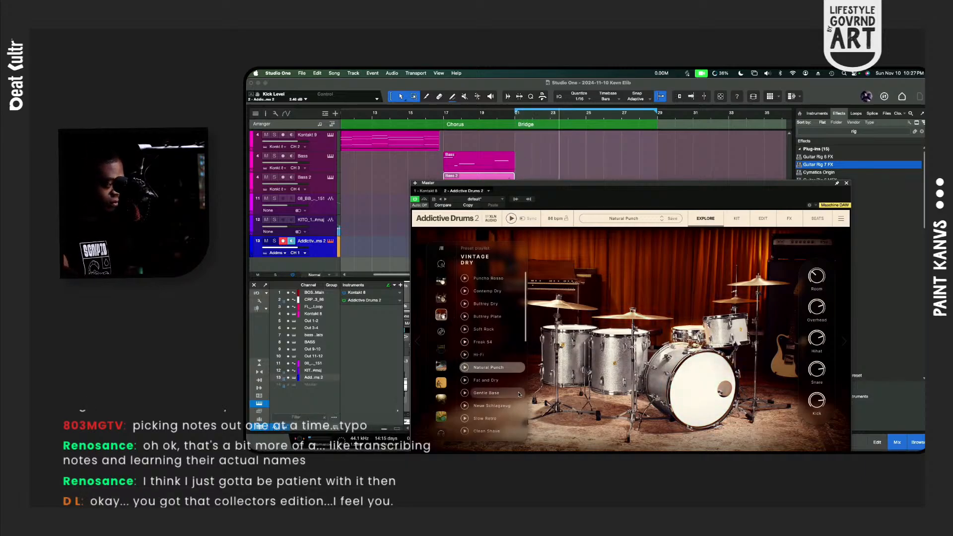
pyautogui.click(498, 381)
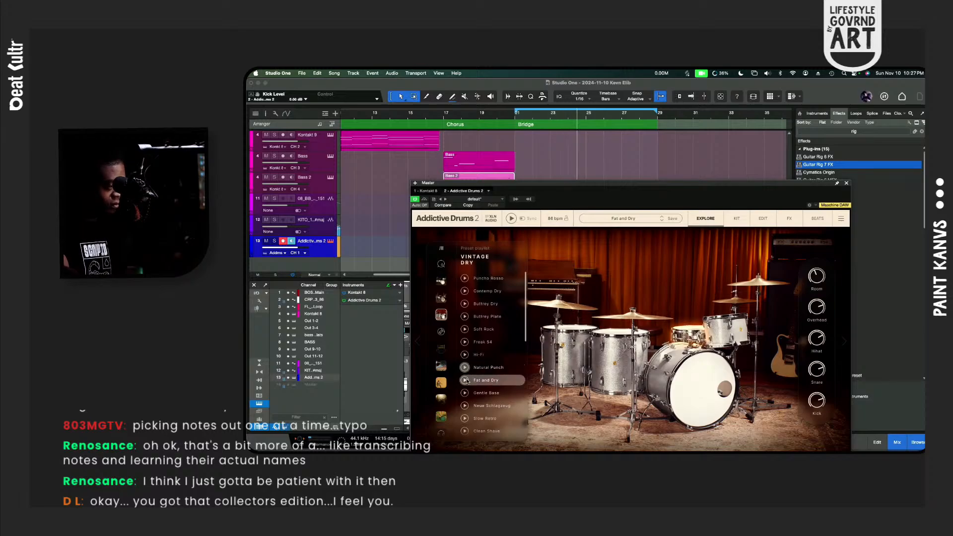
pyautogui.click(484, 393)
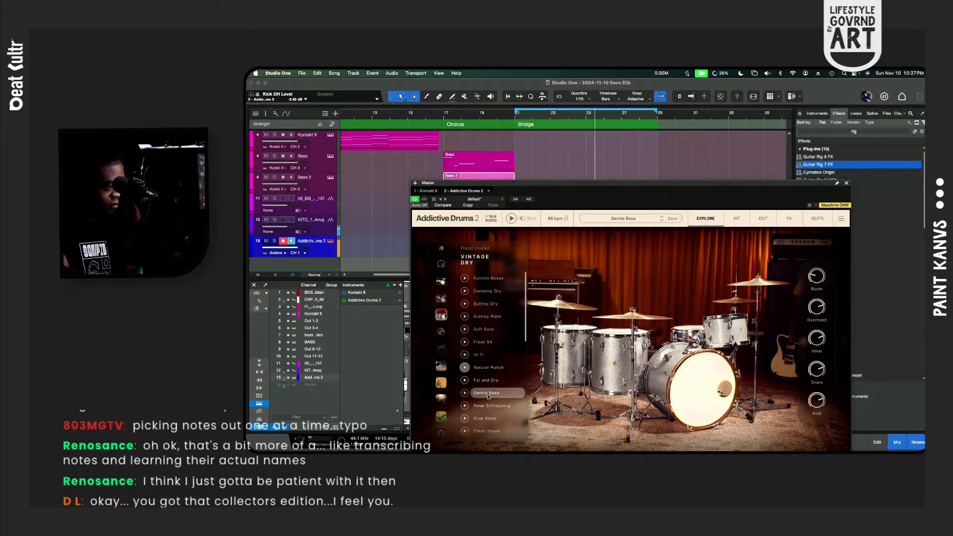
pyautogui.scroll(-2, 483, 362)
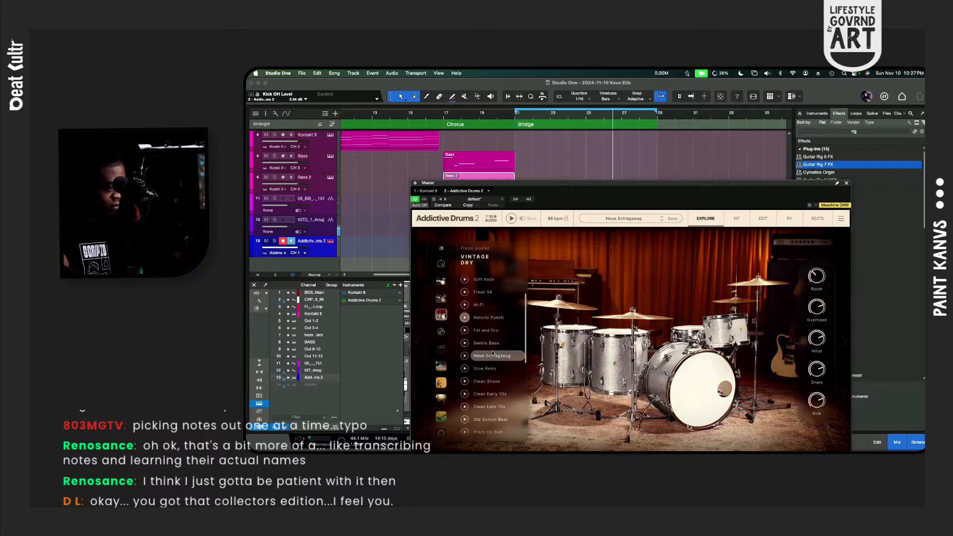
pyautogui.click(494, 368)
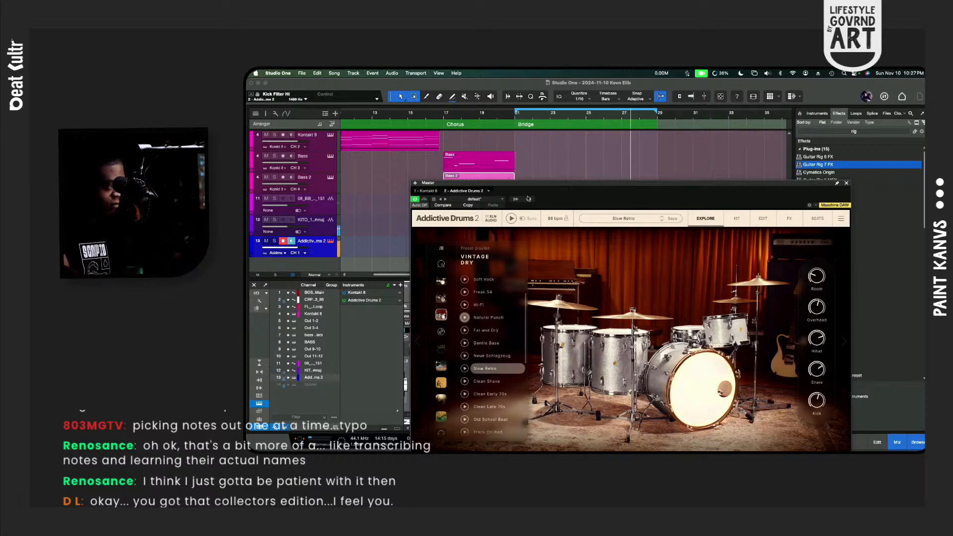
# Step: Audition the Vintage Dry presets from Clean Shave through Old School Beat, then Slap That Room Back and the preset below it
pyautogui.moveTo(532, 190); pyautogui.dragTo(530, 148)
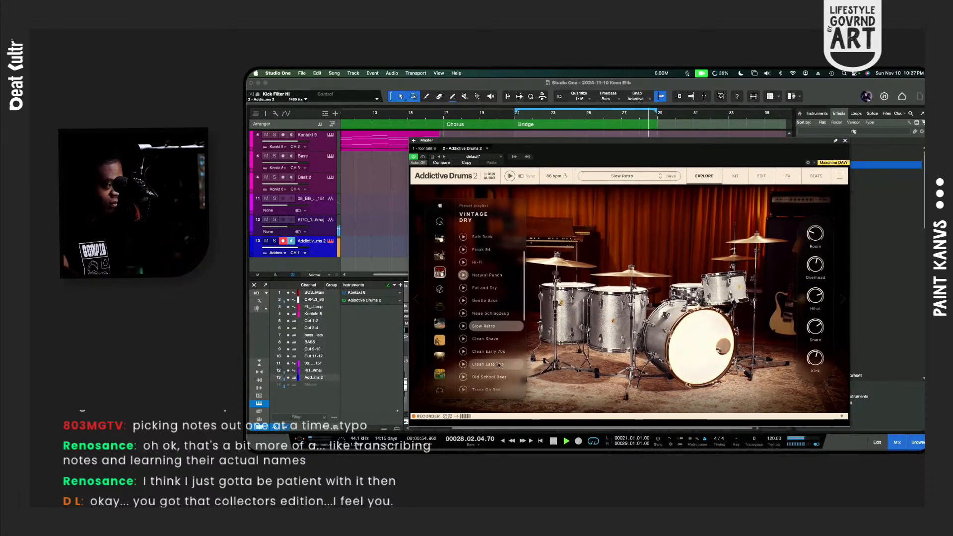
pyautogui.click(490, 340)
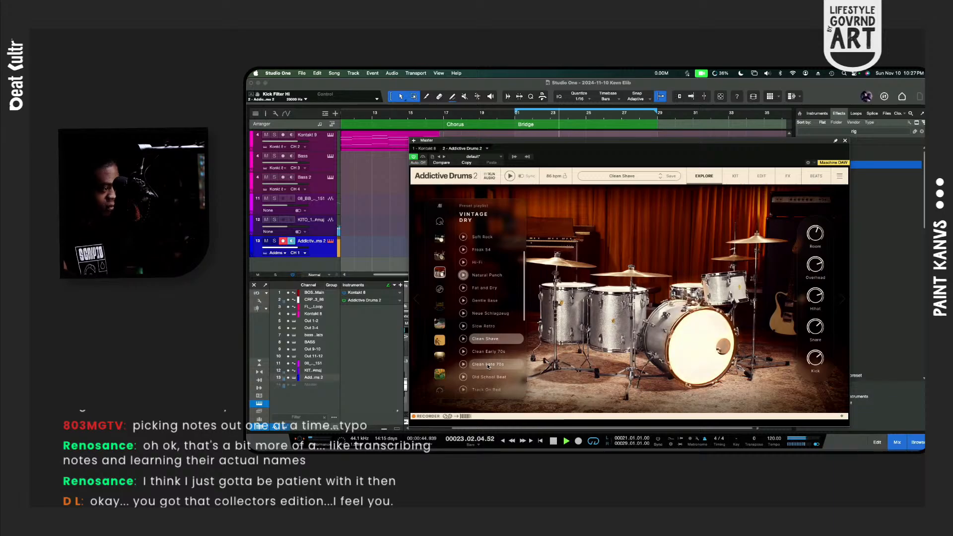
pyautogui.click(481, 352)
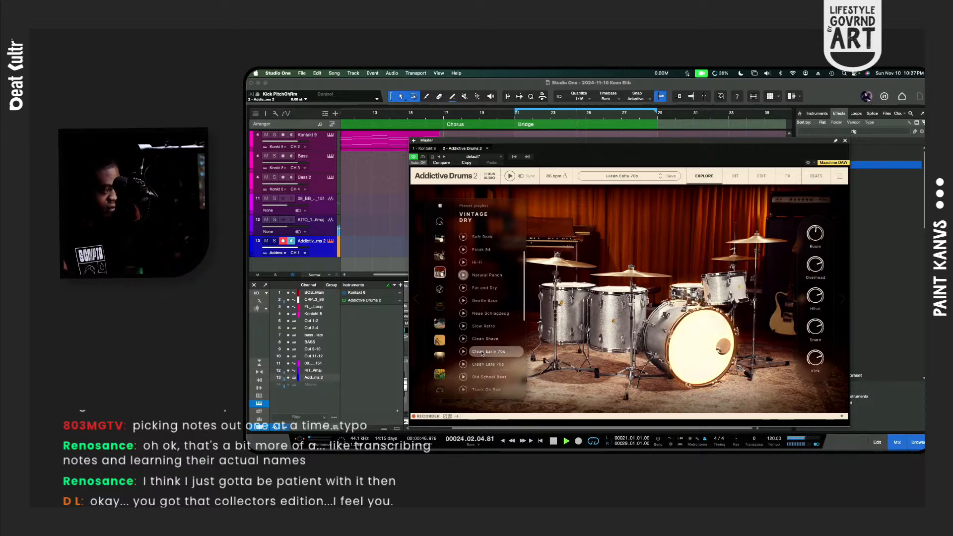
pyautogui.click(485, 364)
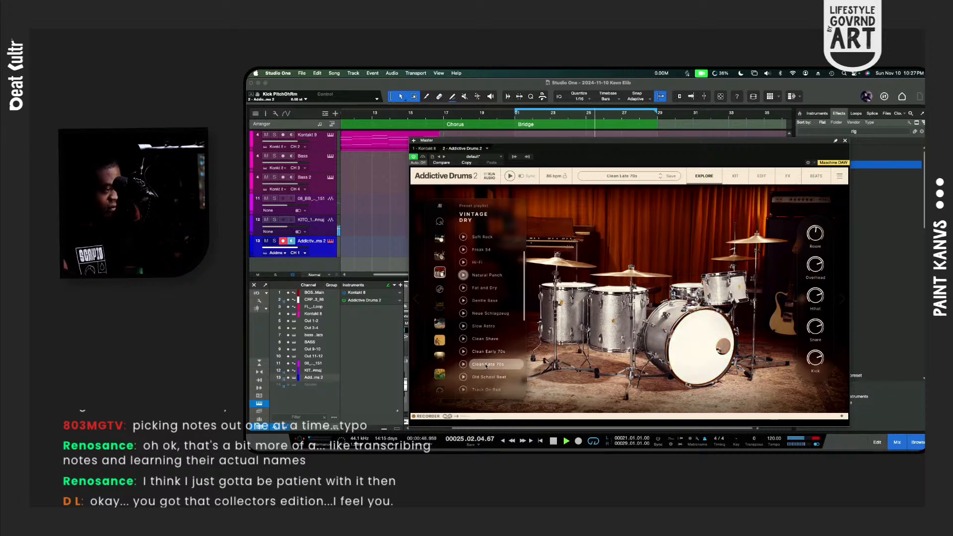
pyautogui.click(489, 378)
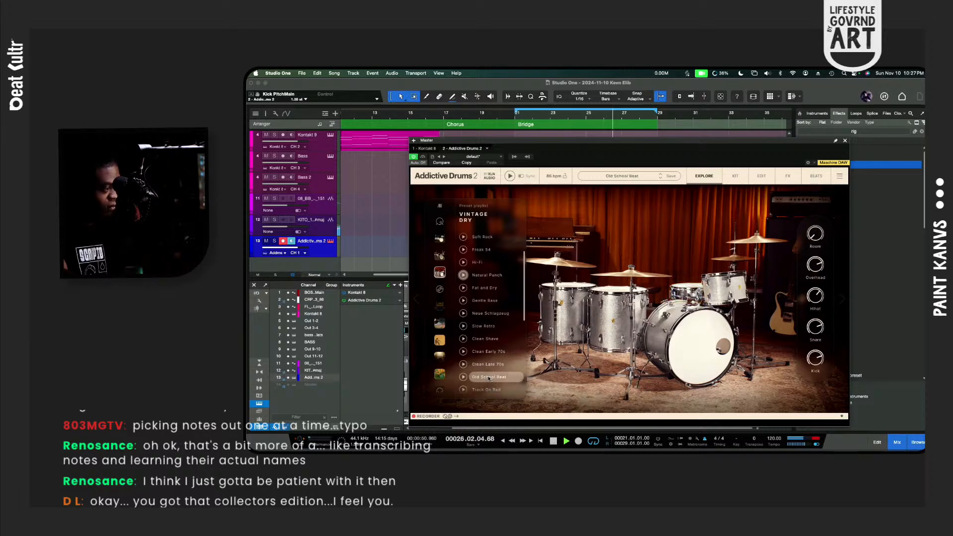
pyautogui.scroll(-5, 486, 357)
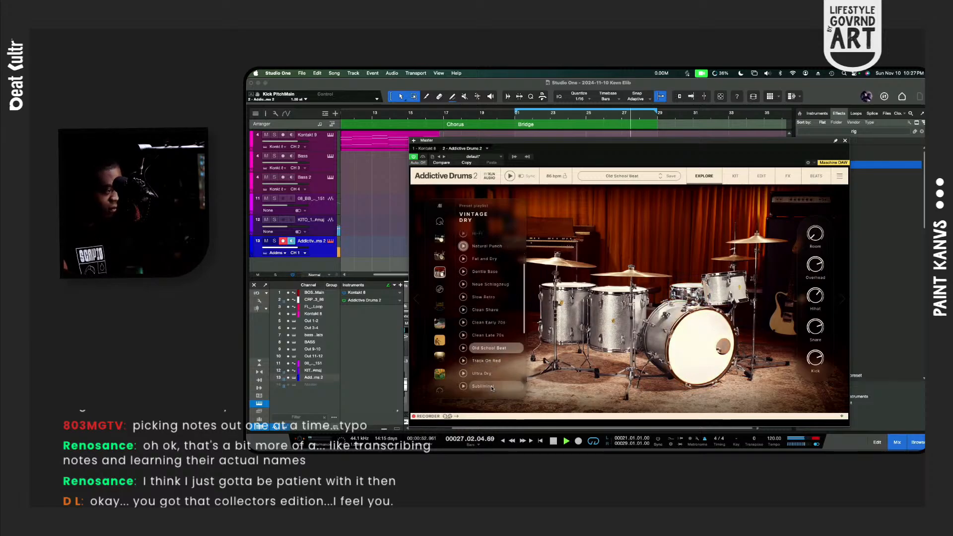
pyautogui.click(483, 325)
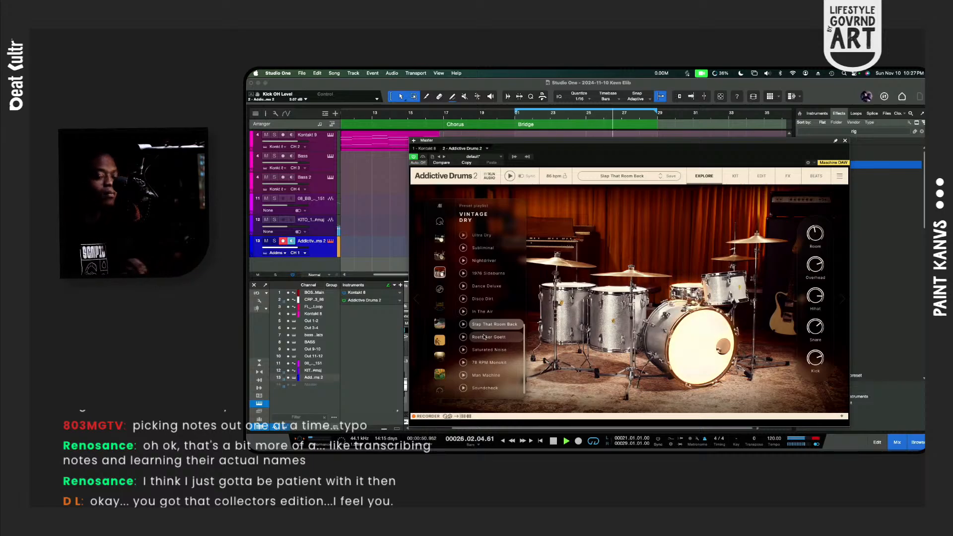
pyautogui.click(500, 340)
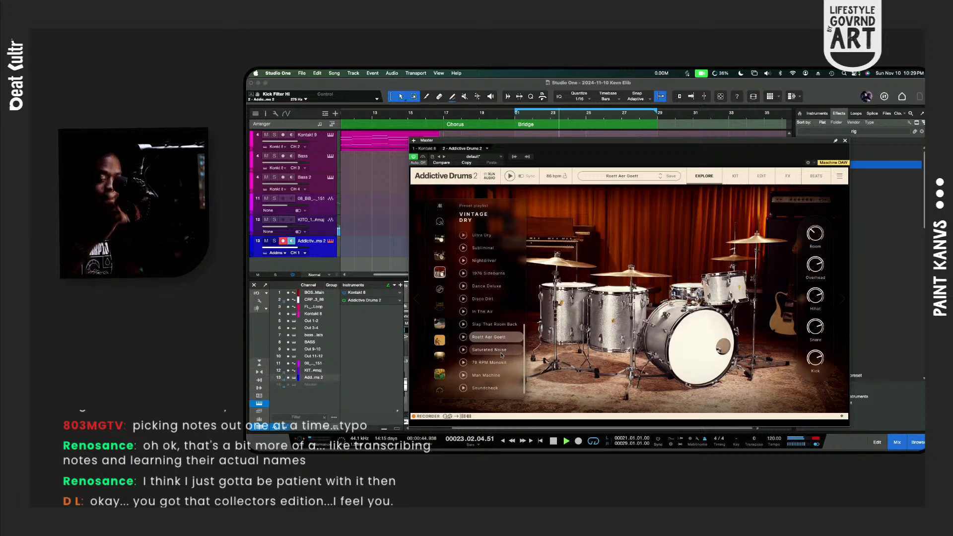
# Step: Switch to the Modern Soul and R&B preset playlist and audition the kits from Sidestick Room through Thank You
pyautogui.click(445, 243)
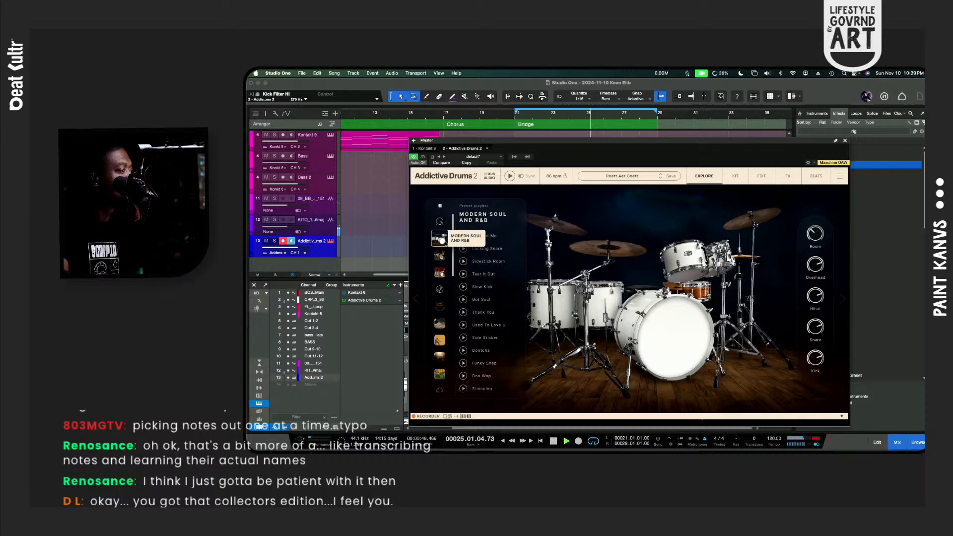
pyautogui.click(489, 262)
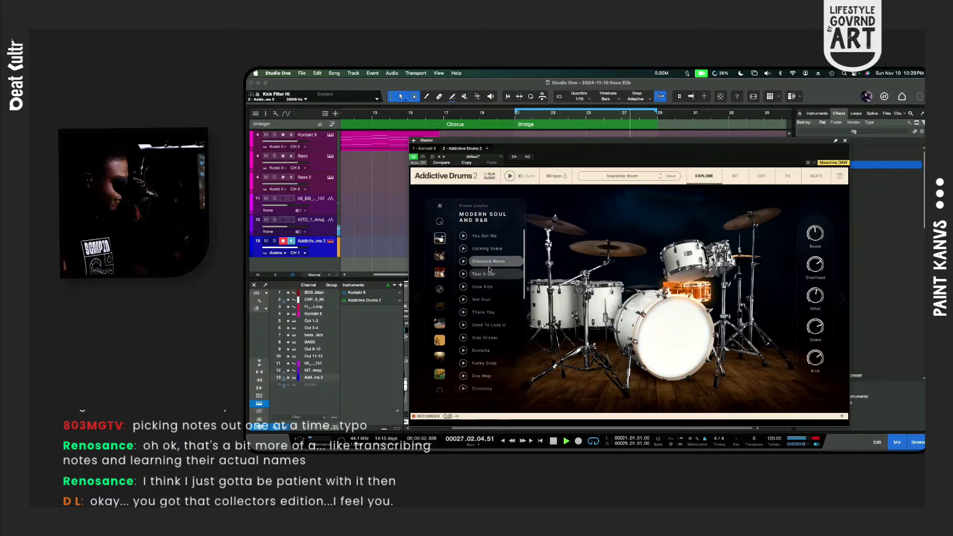
pyautogui.click(489, 273)
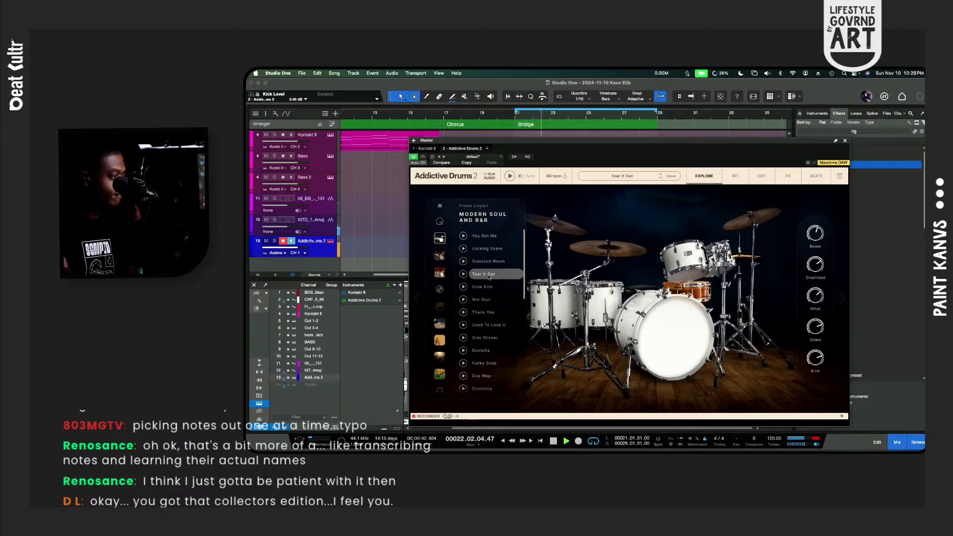
pyautogui.click(490, 286)
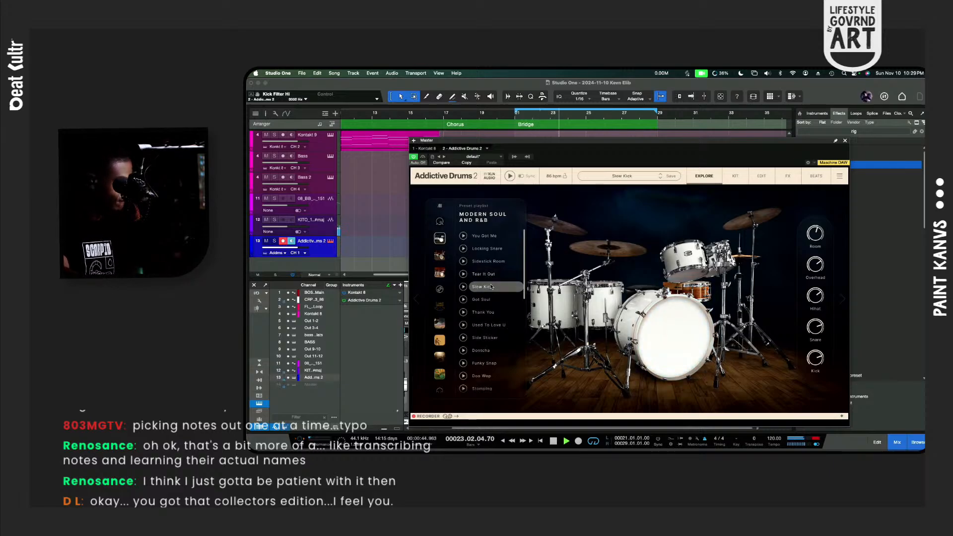
pyautogui.click(491, 297)
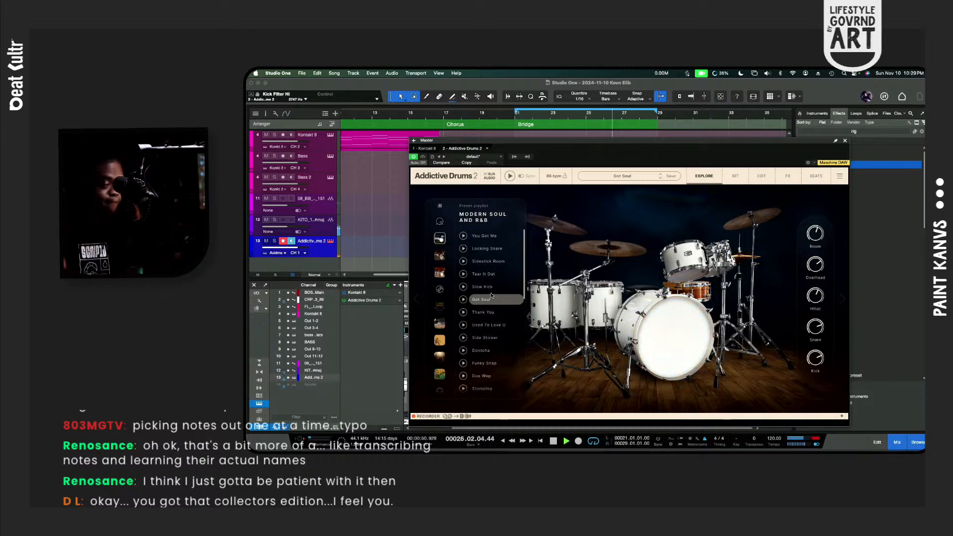
pyautogui.click(493, 310)
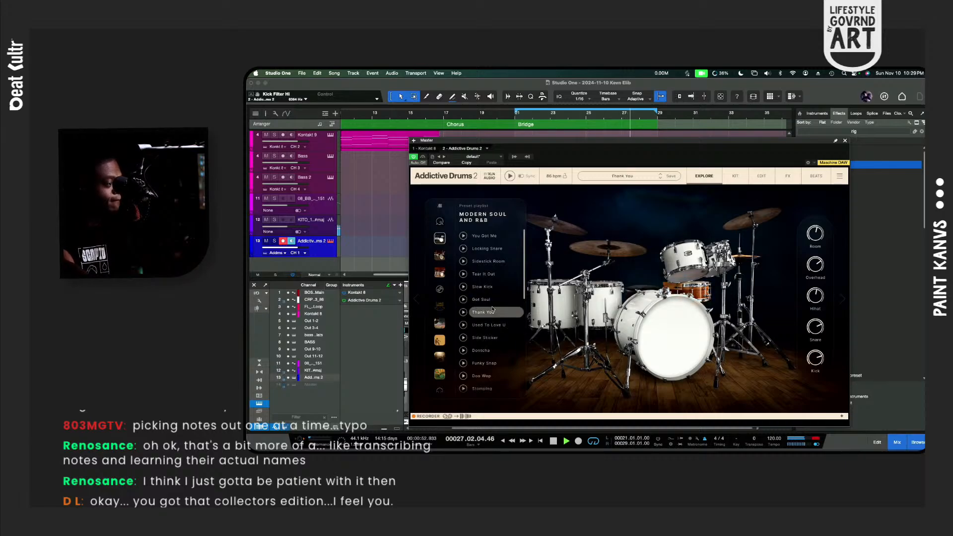
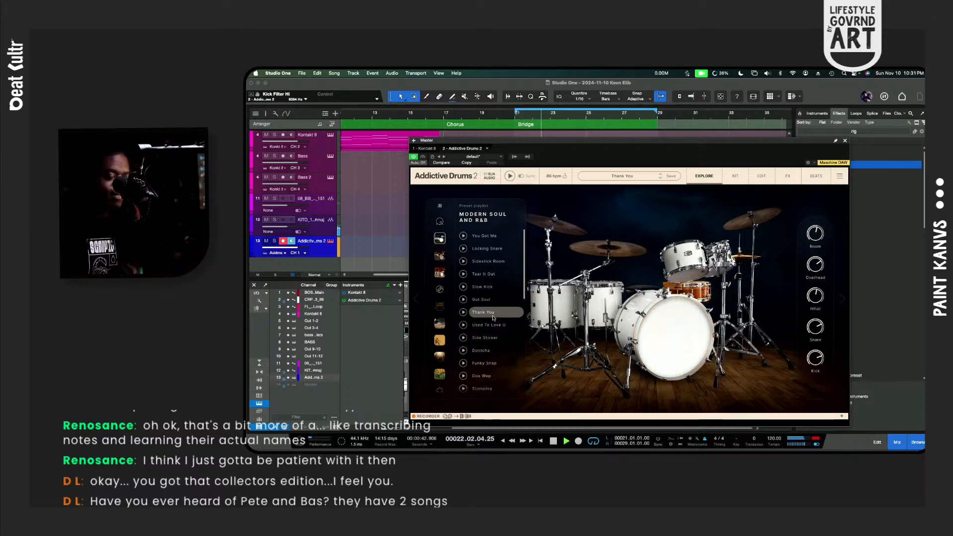
# Step: Audition the Modern Soul and R&B presets from Used To Love U through Doo Wop and load Stomping
pyautogui.click(488, 325)
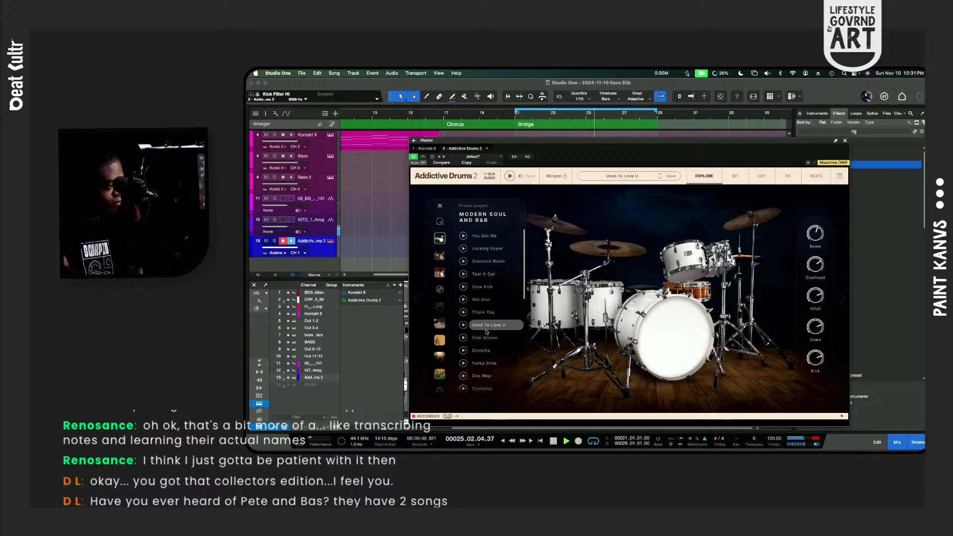
pyautogui.click(488, 337)
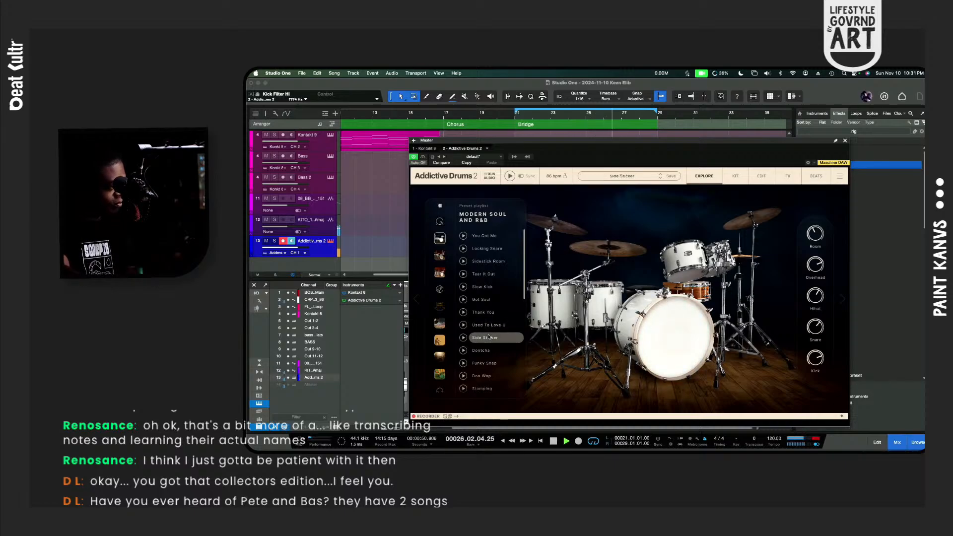
pyautogui.click(488, 350)
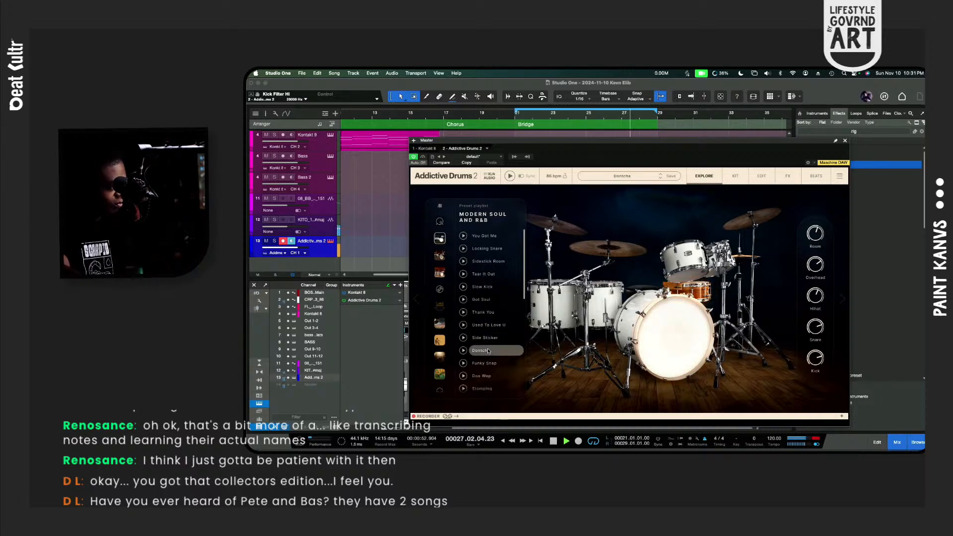
pyautogui.click(487, 362)
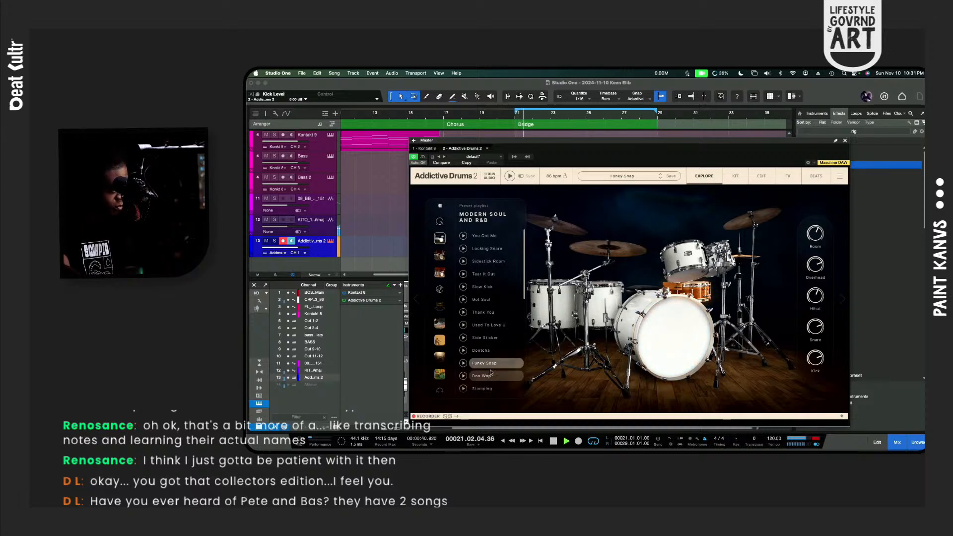
pyautogui.click(490, 372)
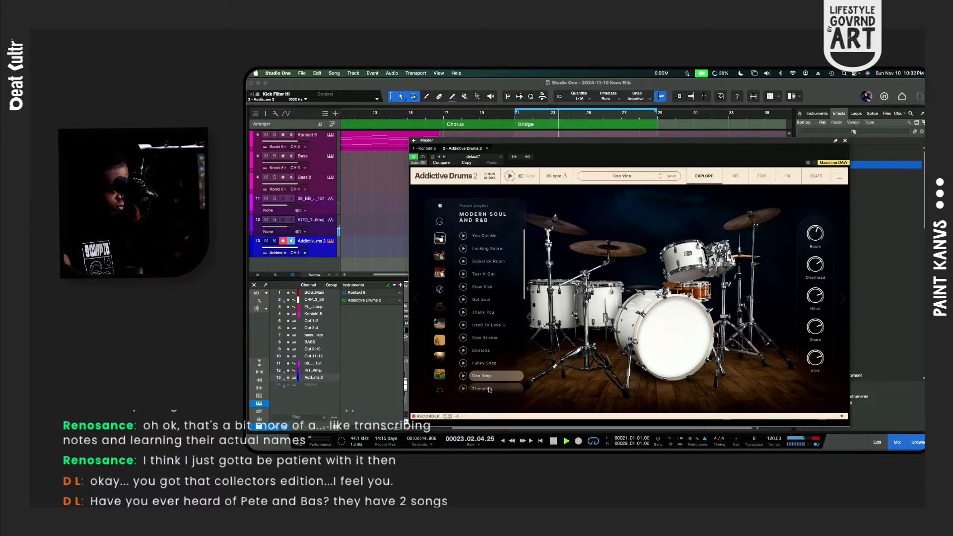
pyautogui.click(489, 388)
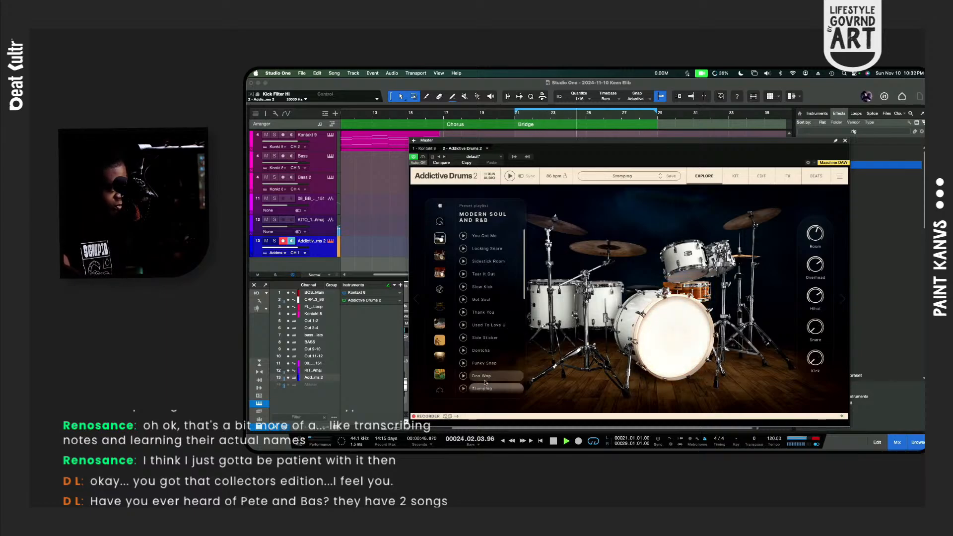
pyautogui.scroll(-1, 486, 382)
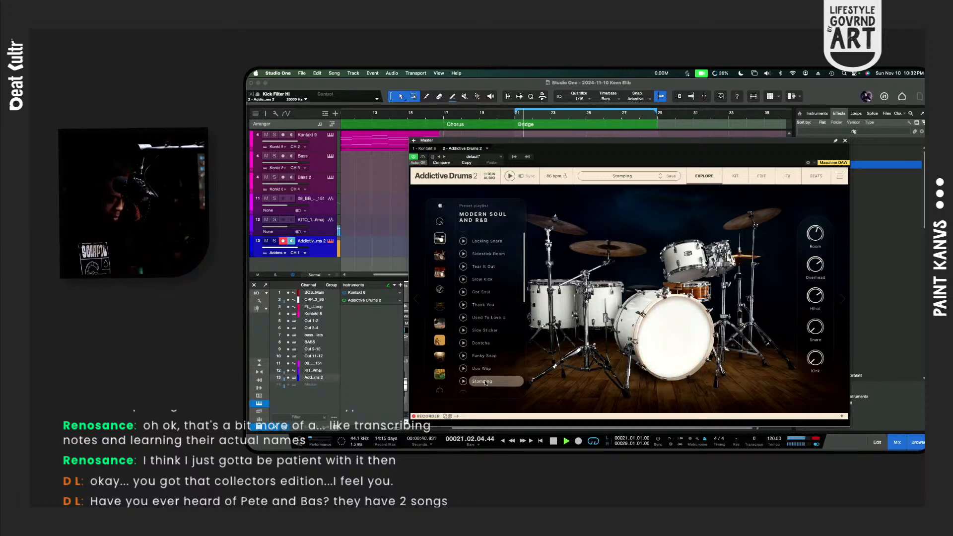
# Step: Record a drum performance on the Addictive Drums 2 track over the Bridge from bar 21 and trim the clip to end at bar 25
pyautogui.click(845, 141)
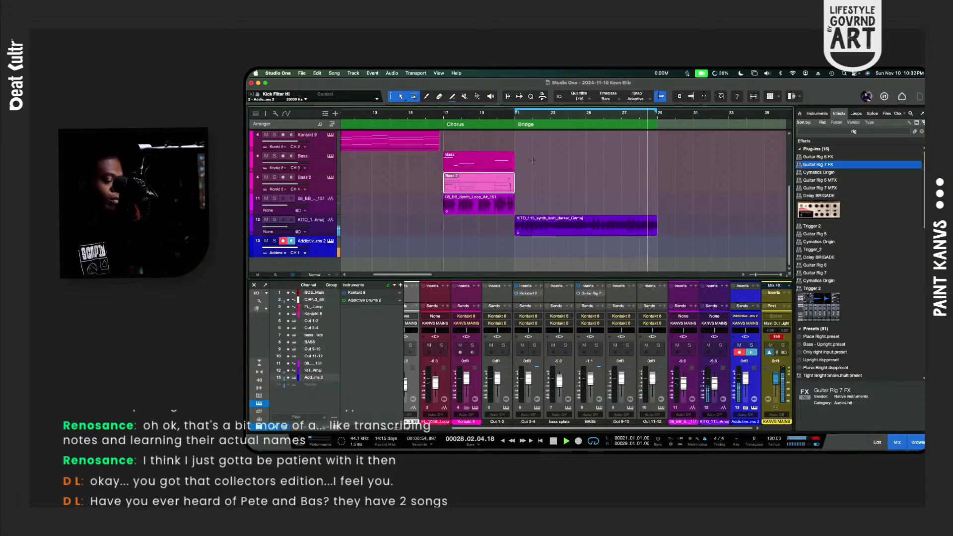
pyautogui.press('KP_Multiply')
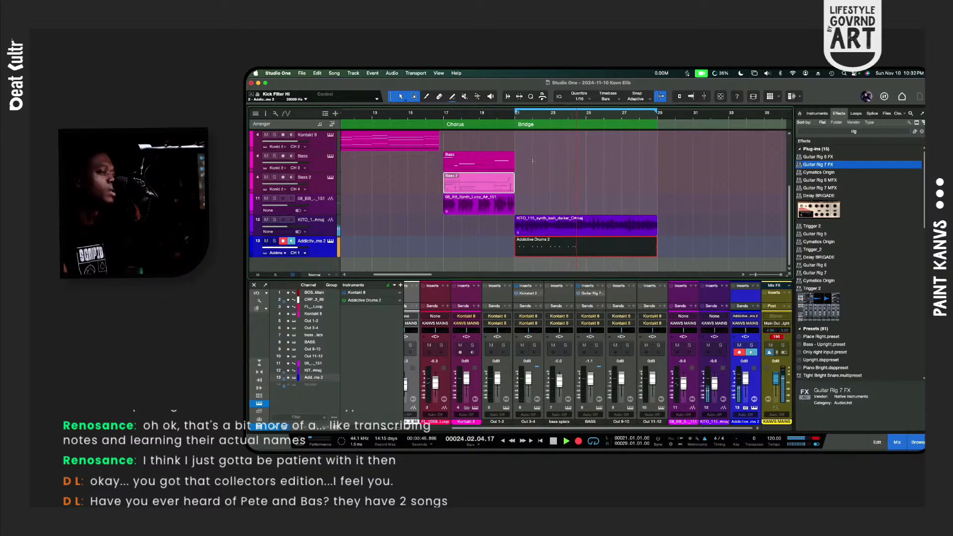
pyautogui.press('space')
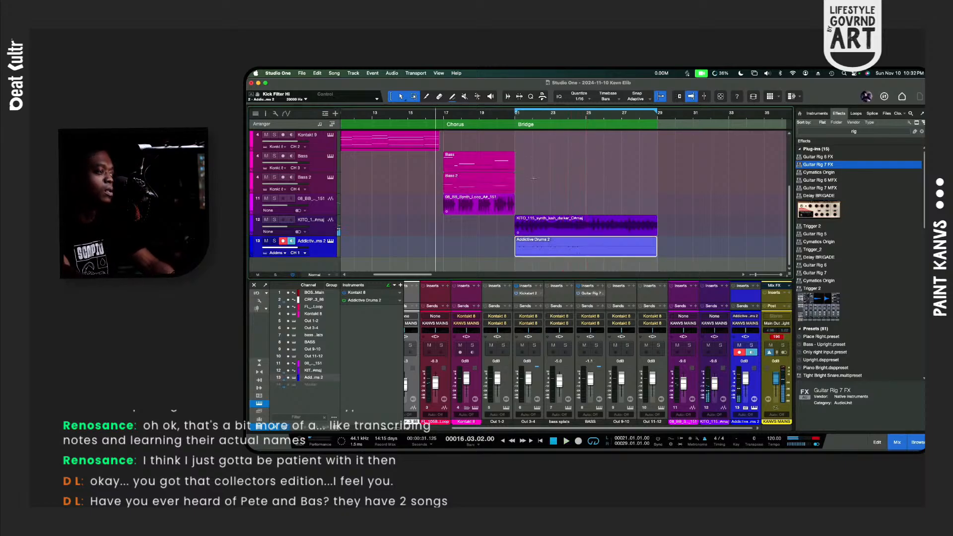
pyautogui.press('space')
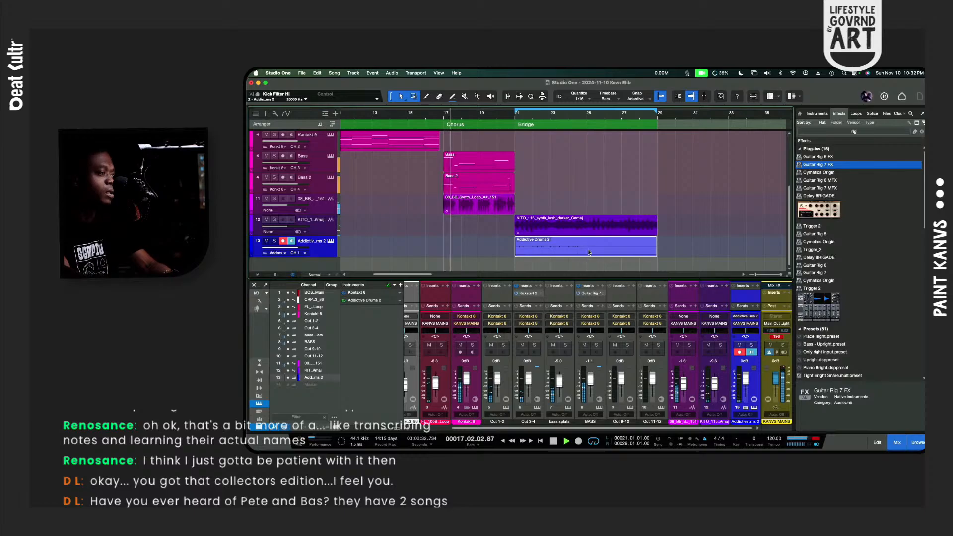
pyautogui.moveTo(656, 251); pyautogui.dragTo(586, 255)
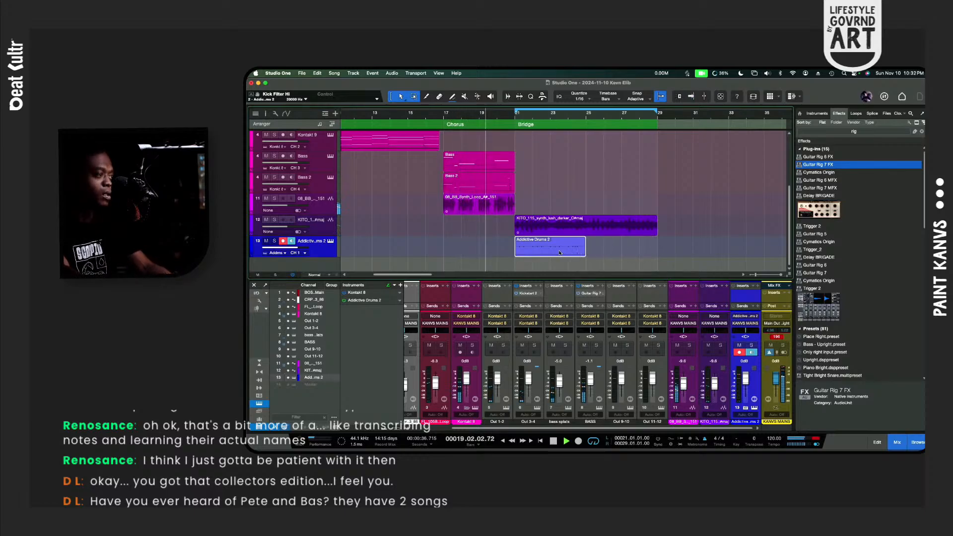
# Step: Open the drum clip in the note editor, select its first note at bar 21 and check the start of the part during playback
pyautogui.doubleClick(552, 248)
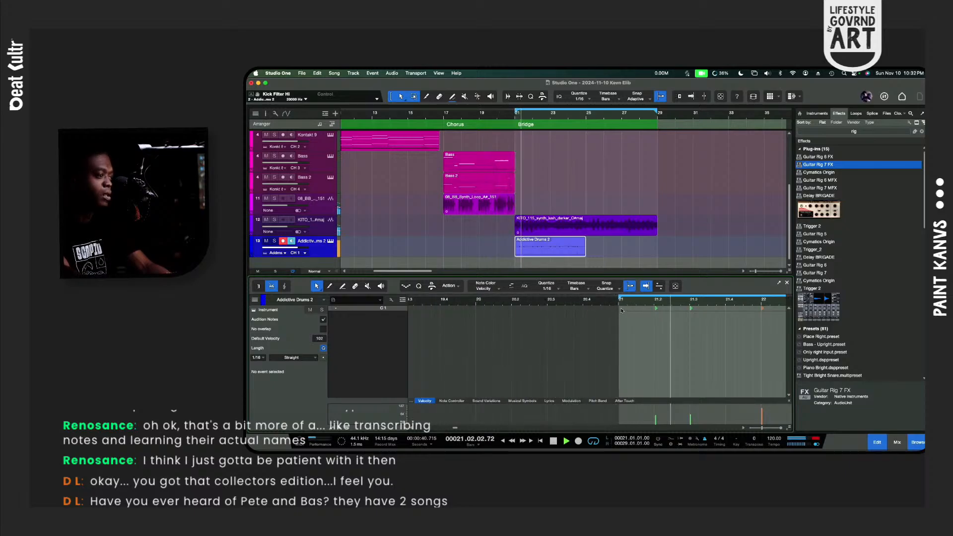
pyautogui.click(620, 309)
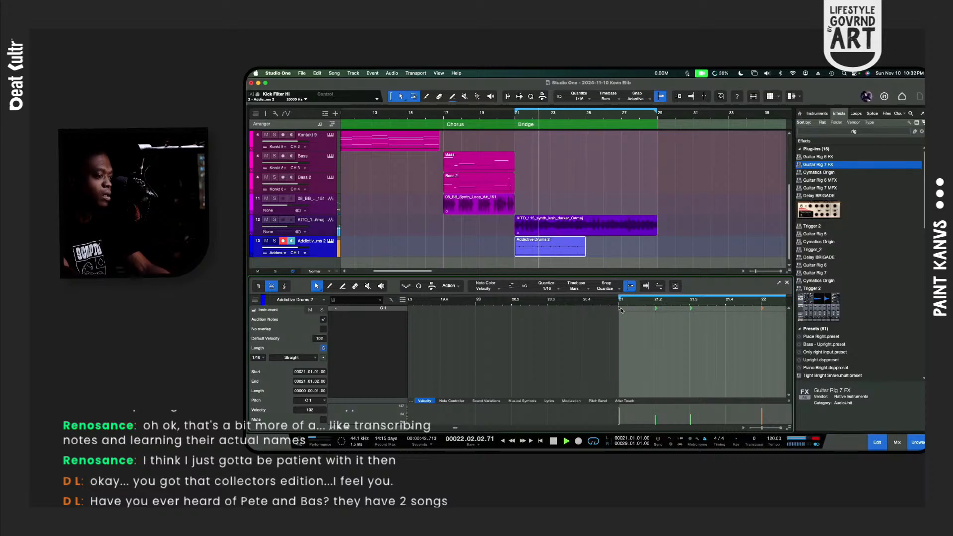
pyautogui.press('space')
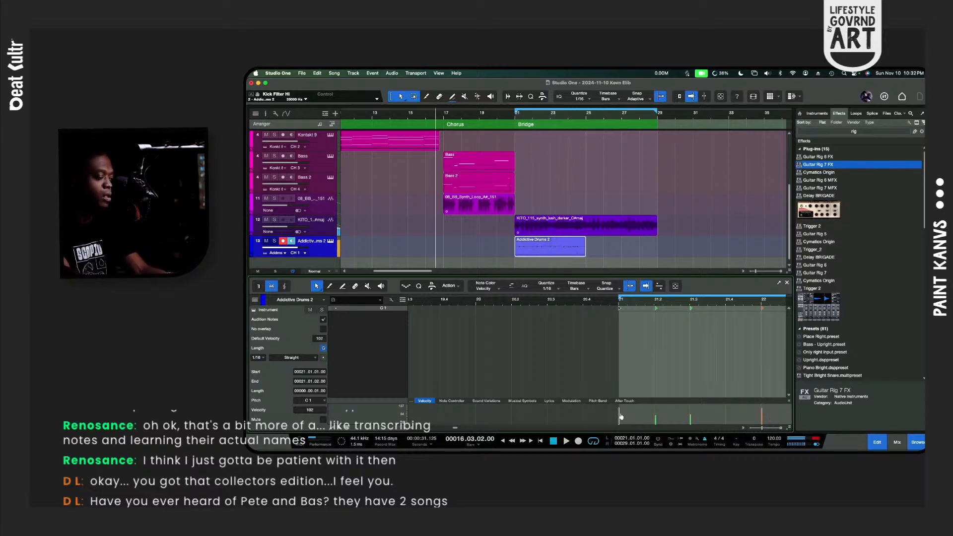
pyautogui.press('space')
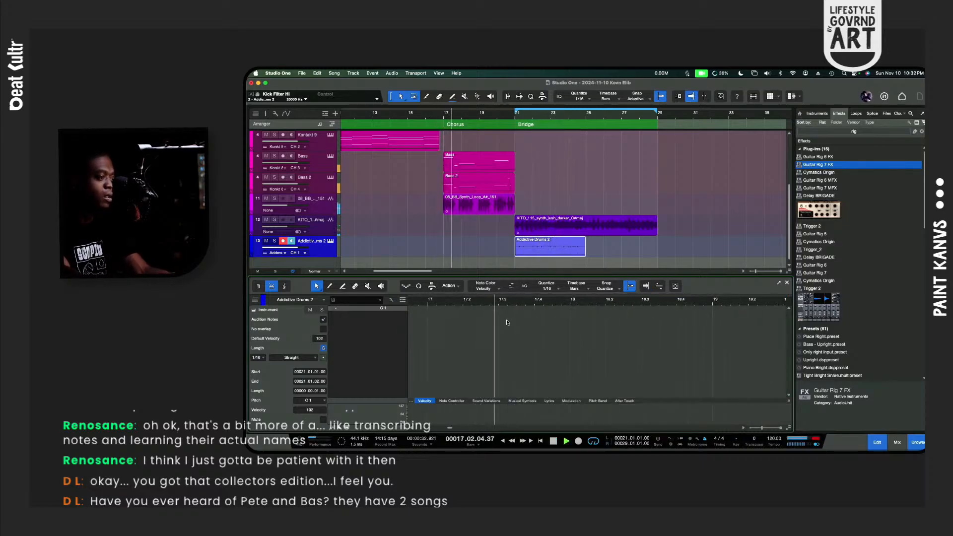
pyautogui.hscroll(5, 506, 322)
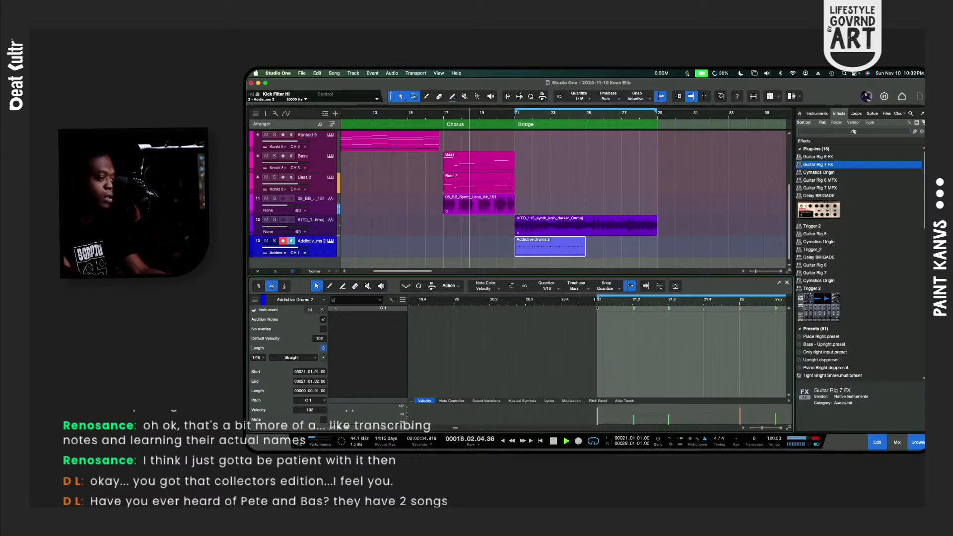
pyautogui.click(645, 286)
pyautogui.click(597, 300)
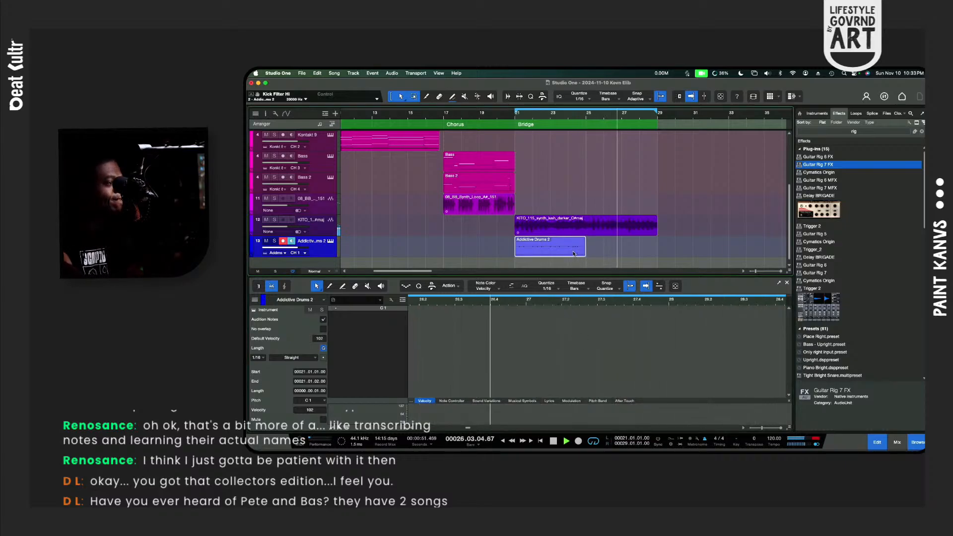
# Step: Duplicate the Addictive Drums 2 clip to fill the Bridge up to bar 29 and merge both clips into one
pyautogui.press('d')
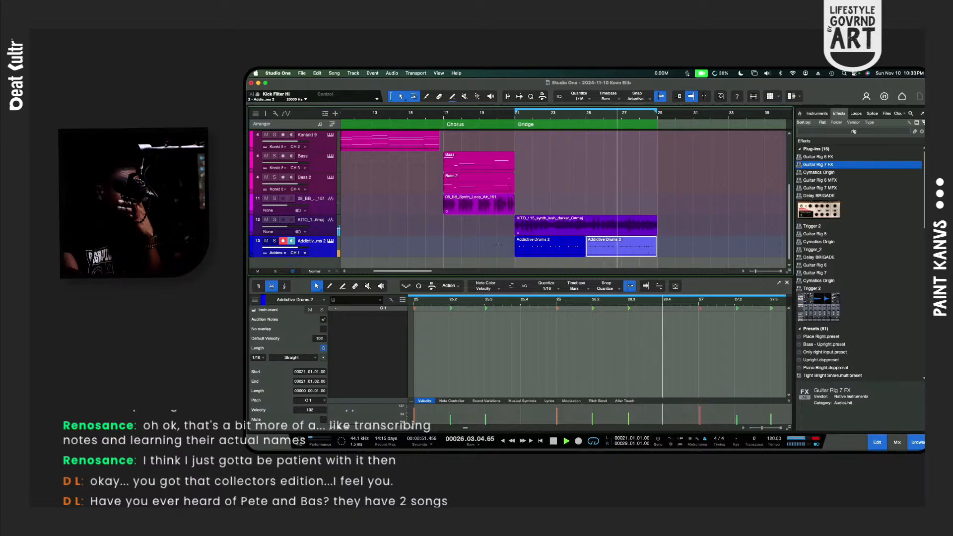
pyautogui.moveTo(501, 248); pyautogui.dragTo(613, 243)
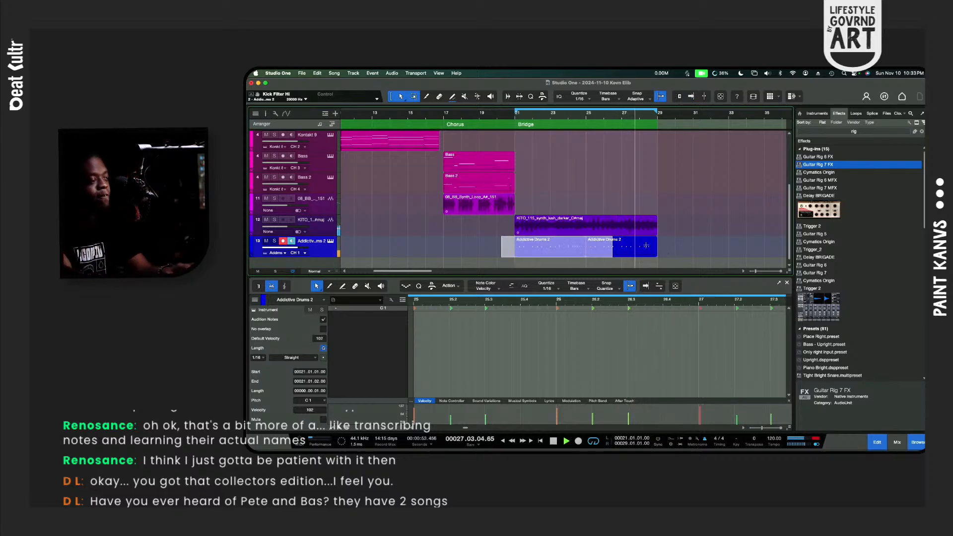
pyautogui.click(670, 258)
pyautogui.moveTo(670, 258); pyautogui.dragTo(576, 256)
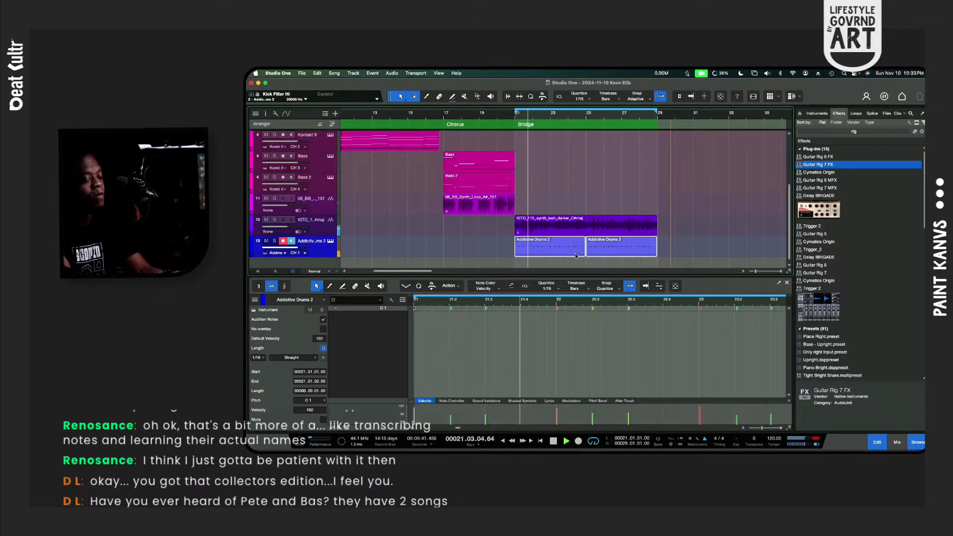
pyautogui.press('g')
pyautogui.press('space')
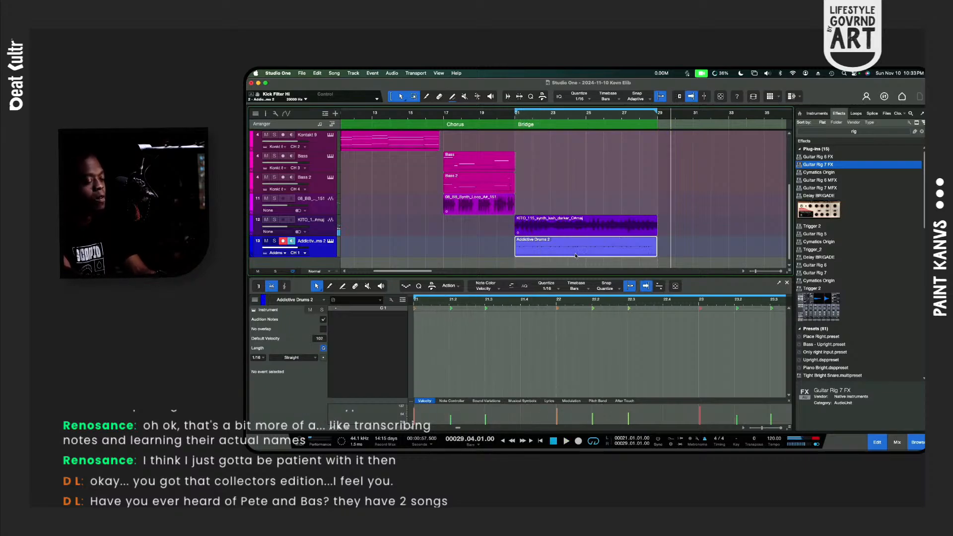
# Step: Bounce the merged Bridge drum clip to an audio track and delete the muted original instrument clip
pyautogui.hotkey('ctrl', 'b')
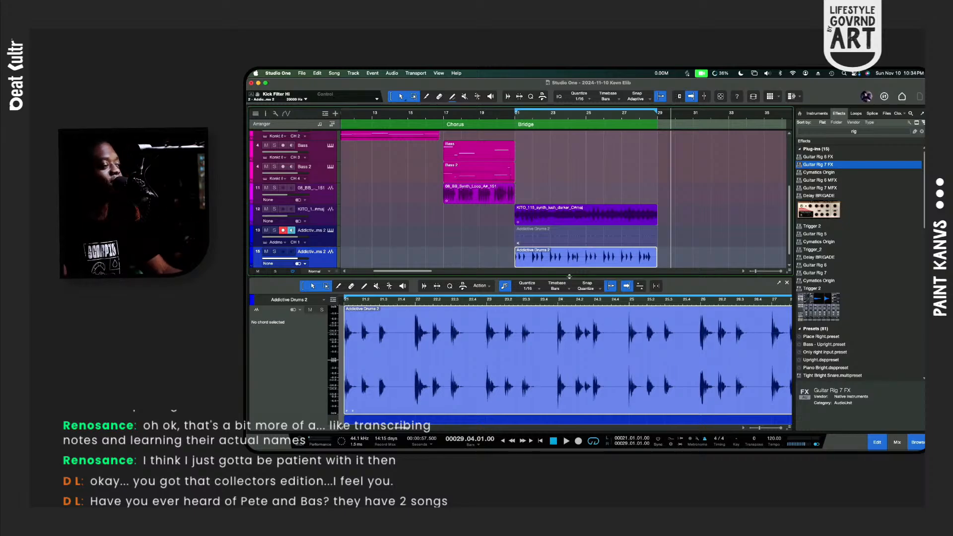
pyautogui.click(567, 242)
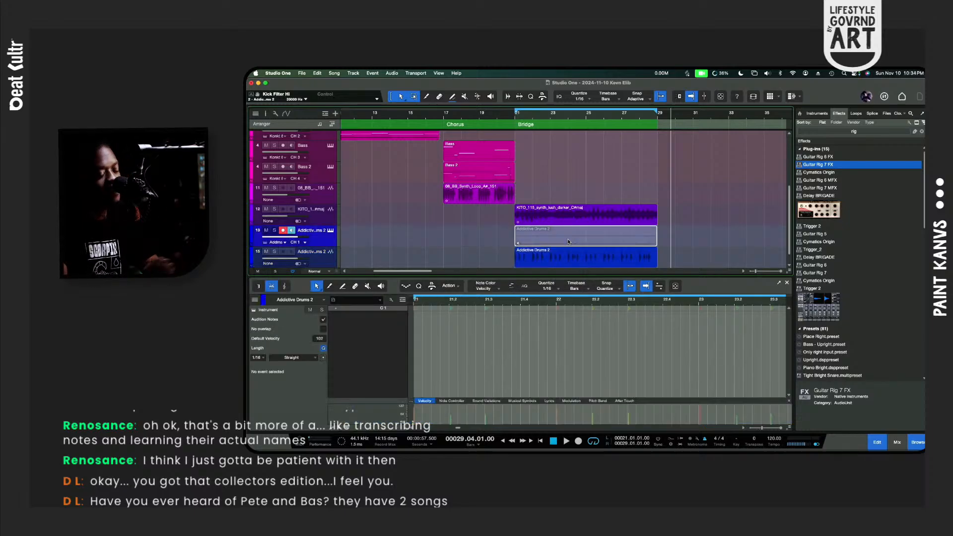
pyautogui.press('Delete')
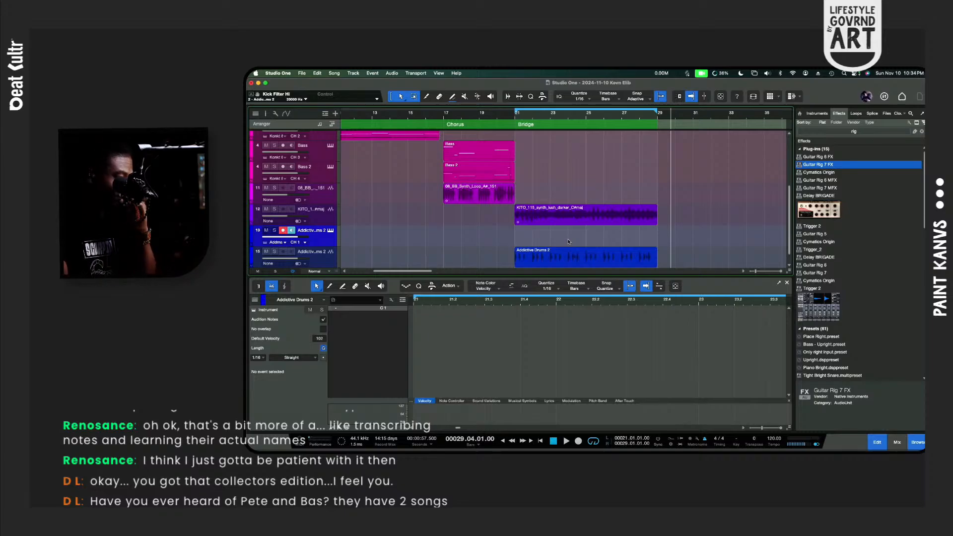
# Step: Reopen Addictive Drums 2, audition the Modern Soul and R&B presets from Clean Acrolite through Grainy Beat and load Fat Sidestick
pyautogui.click(330, 231)
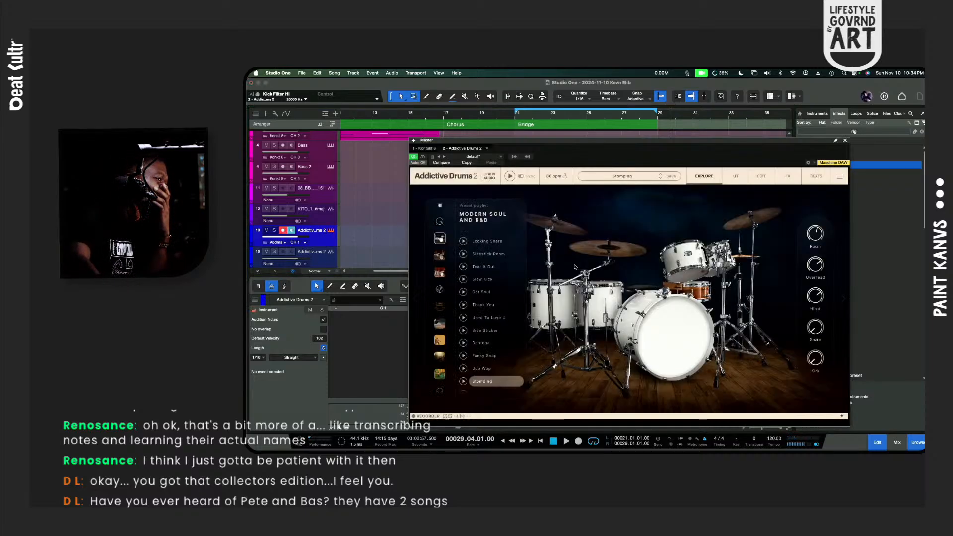
pyautogui.scroll(-3, 492, 323)
pyautogui.click(490, 360)
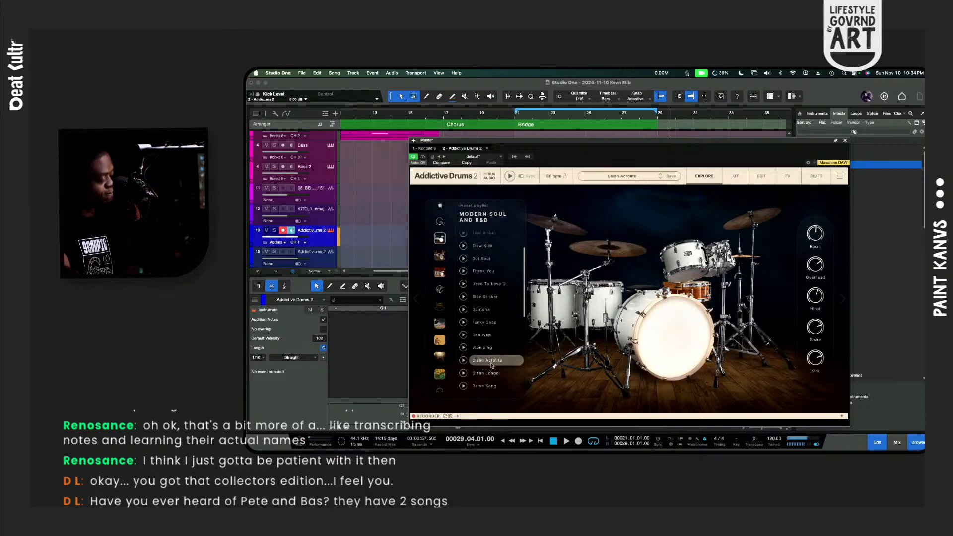
pyautogui.click(495, 372)
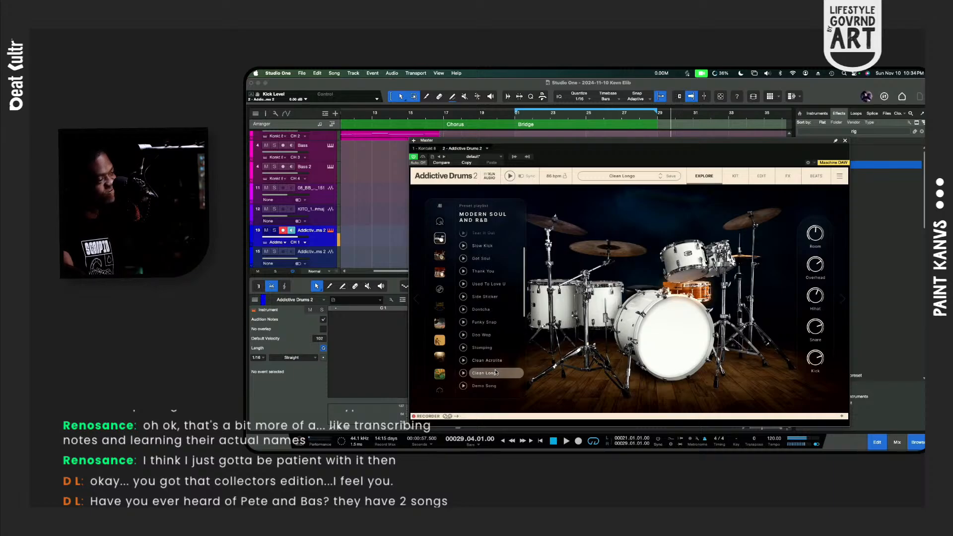
pyautogui.click(496, 386)
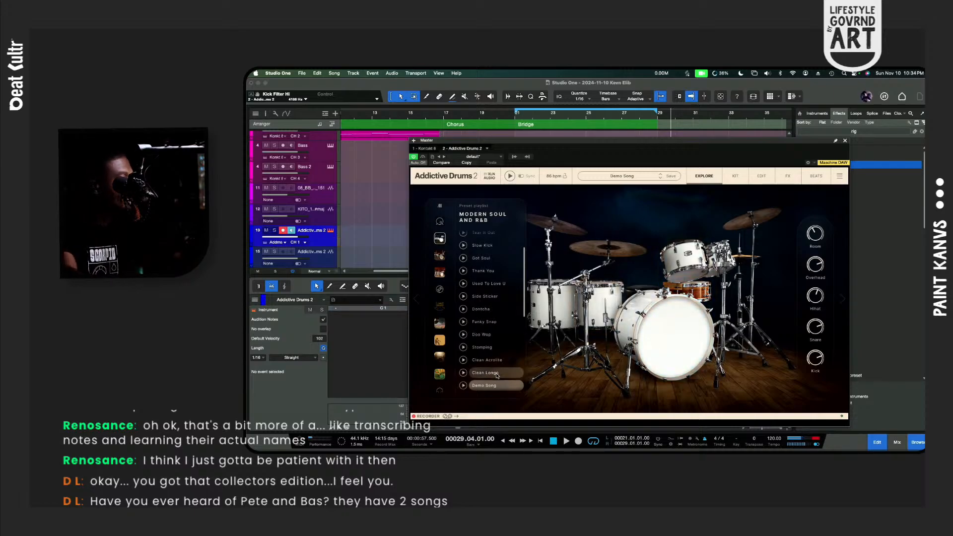
pyautogui.scroll(-3, 497, 376)
pyautogui.click(486, 359)
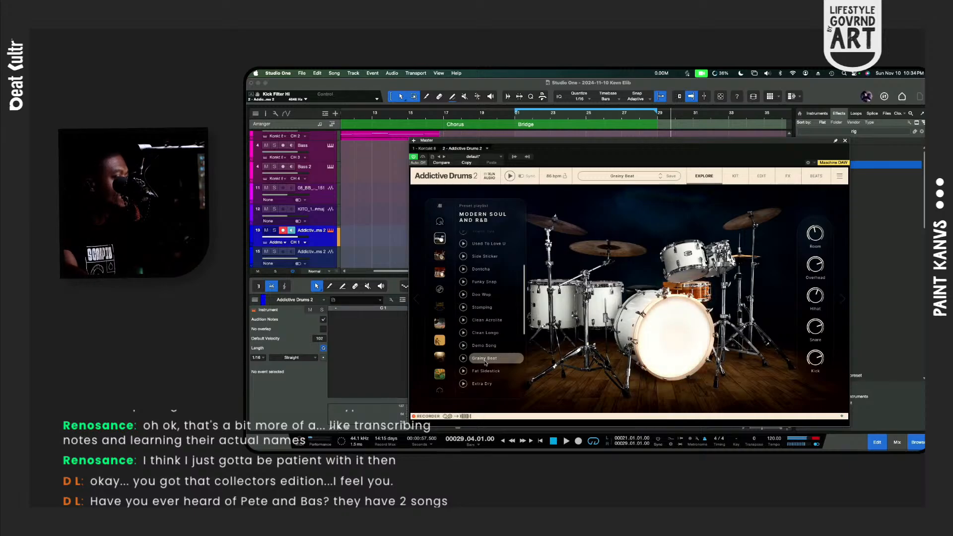
pyautogui.click(486, 371)
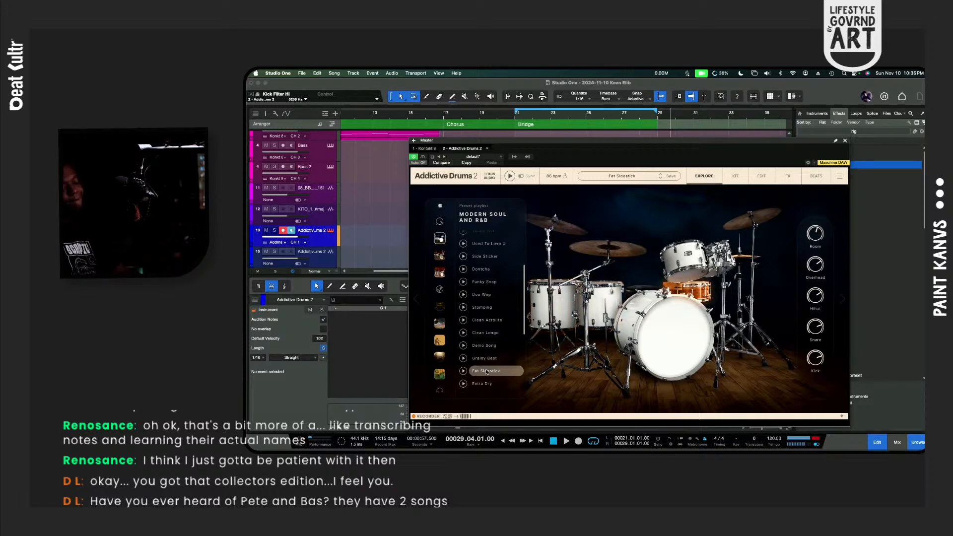
# Step: Play the song from just before bar 16 through the Chorus into the Bridge to prepare the drum take
pyautogui.click(422, 118)
pyautogui.press('space')
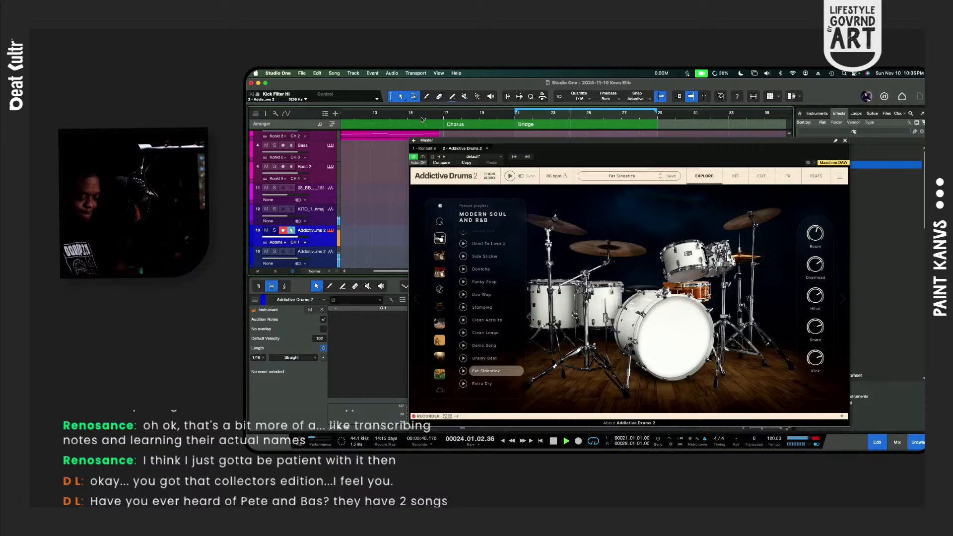
pyautogui.press('space')
pyautogui.write('tm')
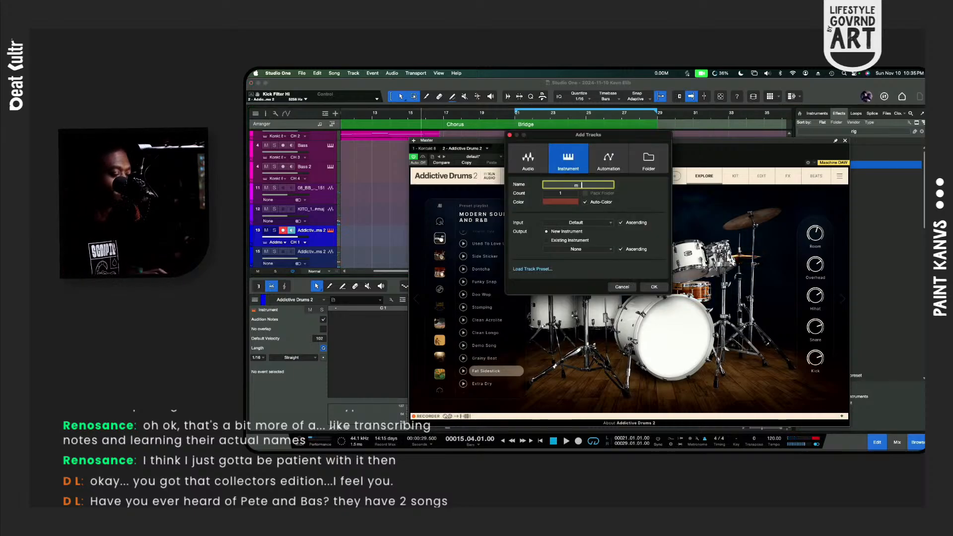
pyautogui.press('Escape')
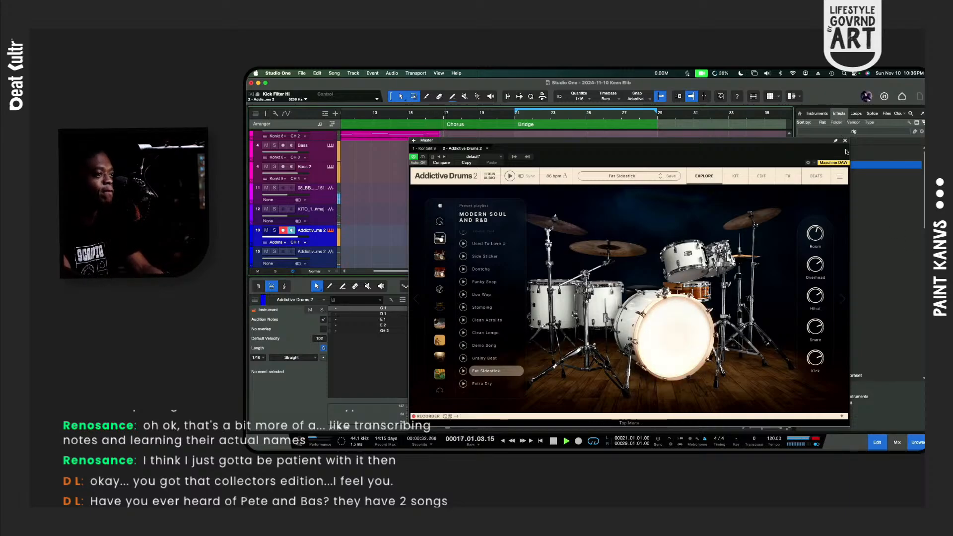
# Step: Record an Addictive Drums 2 performance over the Chorus from bar 17 to 22, plus a one-bar lead-in fill at bar 16
pyautogui.moveTo(818, 145); pyautogui.dragTo(869, 275)
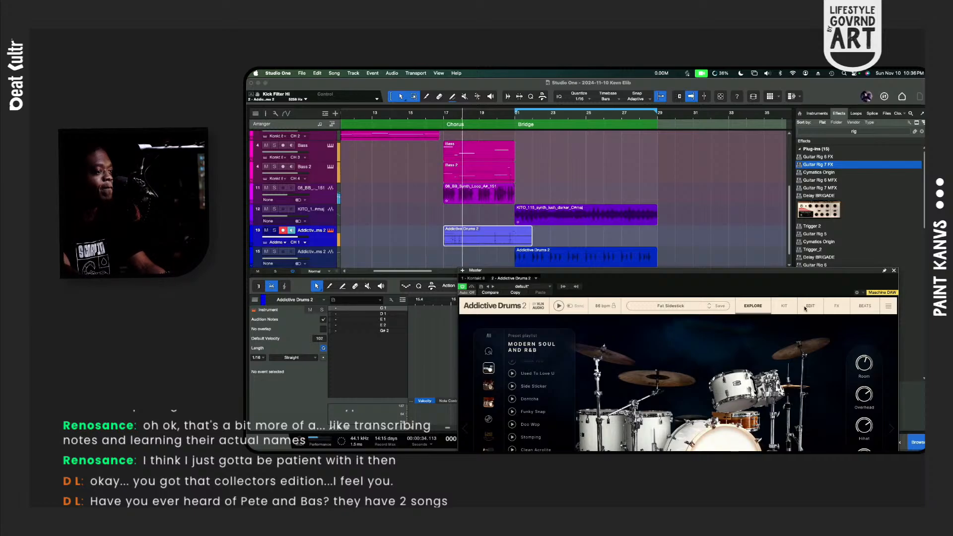
pyautogui.moveTo(792, 272); pyautogui.dragTo(776, 156)
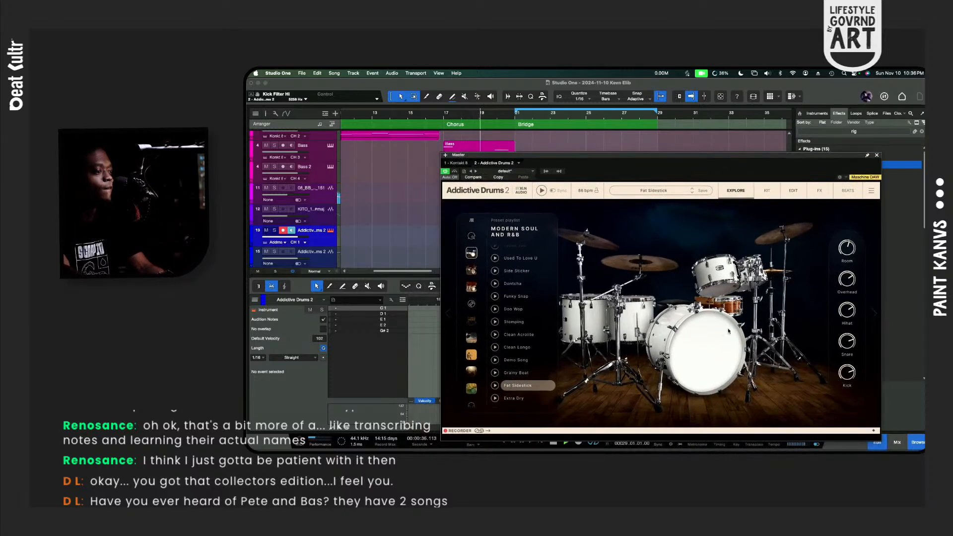
pyautogui.press('space')
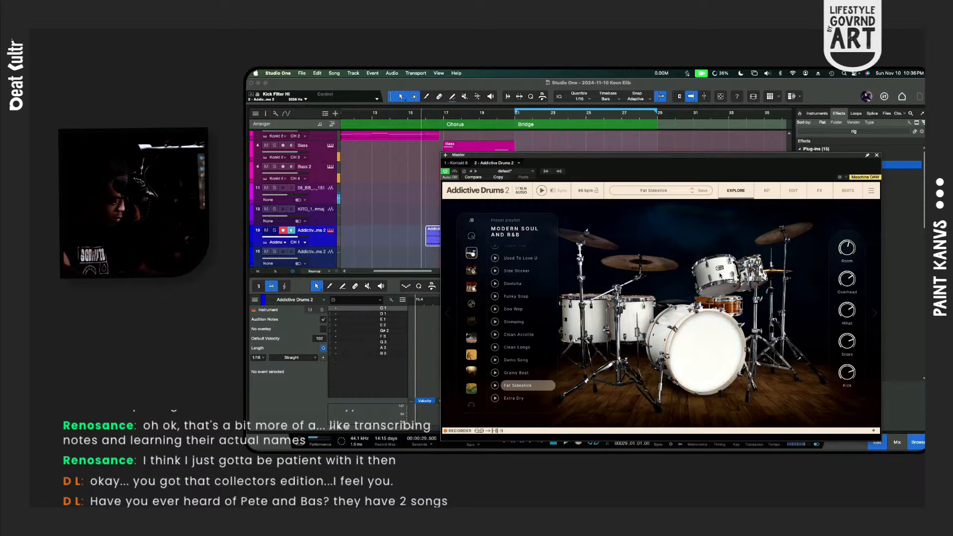
pyautogui.click(877, 156)
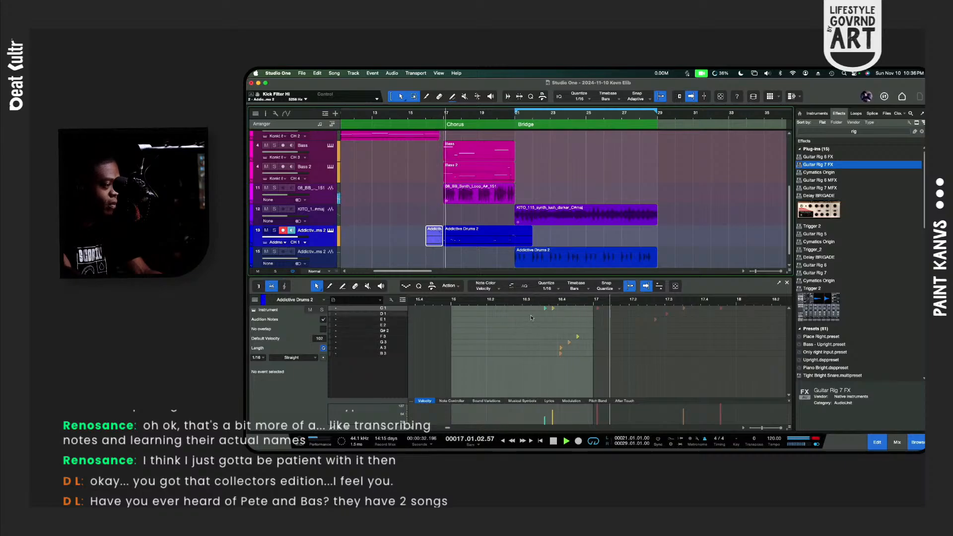
# Step: Quantize the C 1, F 3, G 3, A 3 and B 3 notes of the bar 16 drum fill while checking playback
pyautogui.press('space')
pyautogui.moveTo(531, 316); pyautogui.dragTo(556, 307)
pyautogui.press('space')
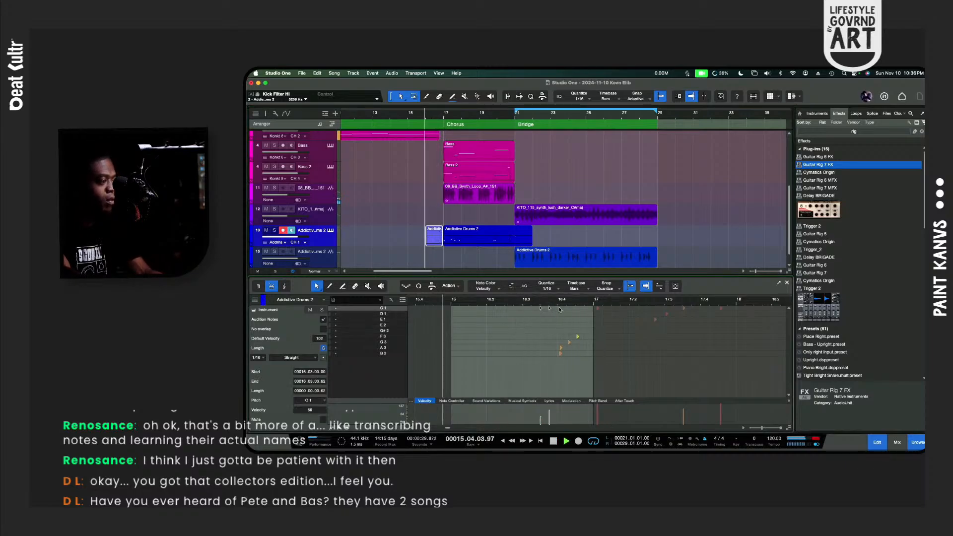
pyautogui.click(568, 342)
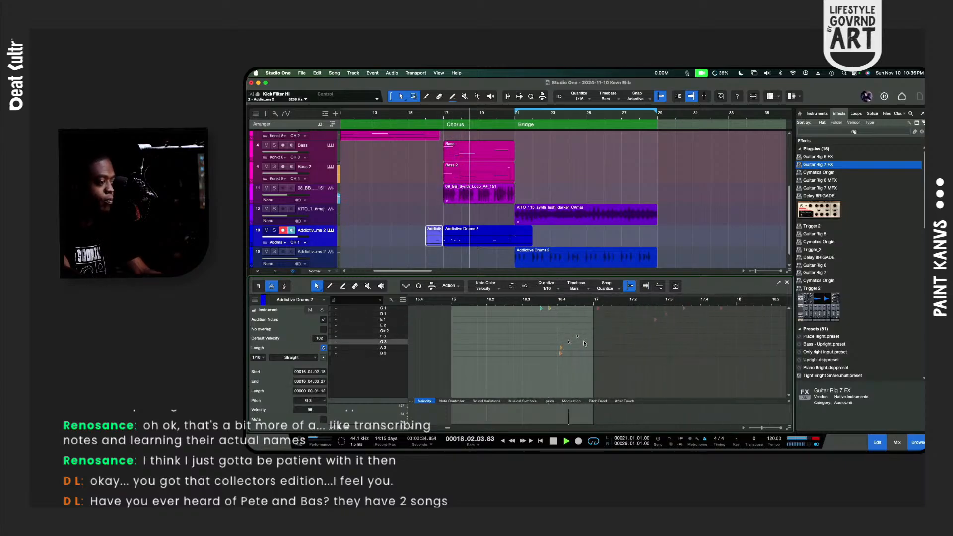
pyautogui.click(560, 352)
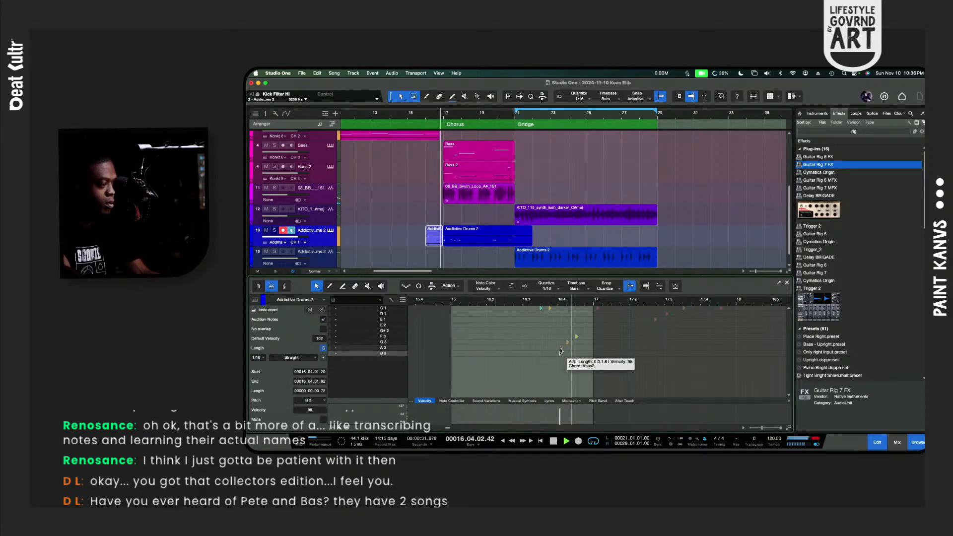
pyautogui.moveTo(560, 349); pyautogui.dragTo(558, 348)
pyautogui.press('space')
pyautogui.press('space')
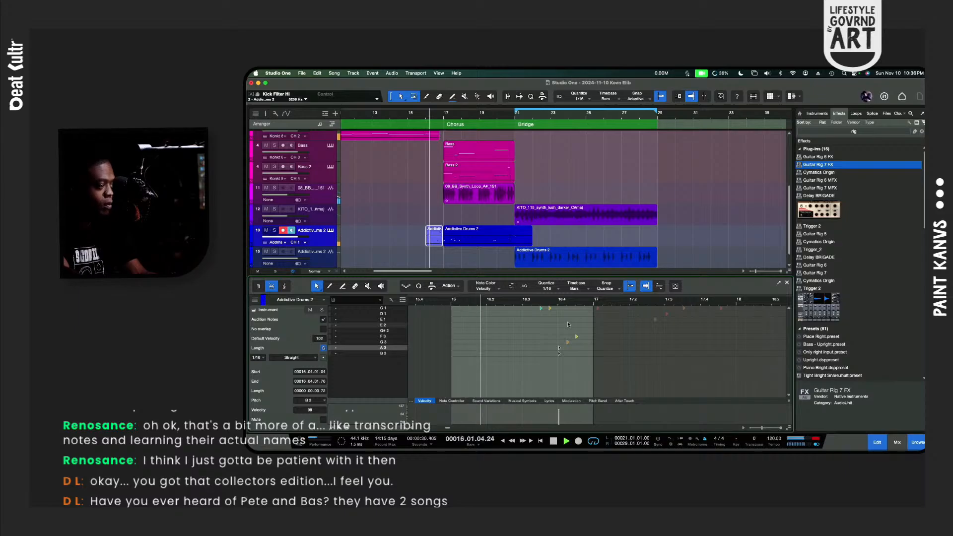
# Step: Quantize the first Chorus kick to bar 17 and the C 1, D 1 and E 1 notes that follow it in bar 17
pyautogui.click(595, 309)
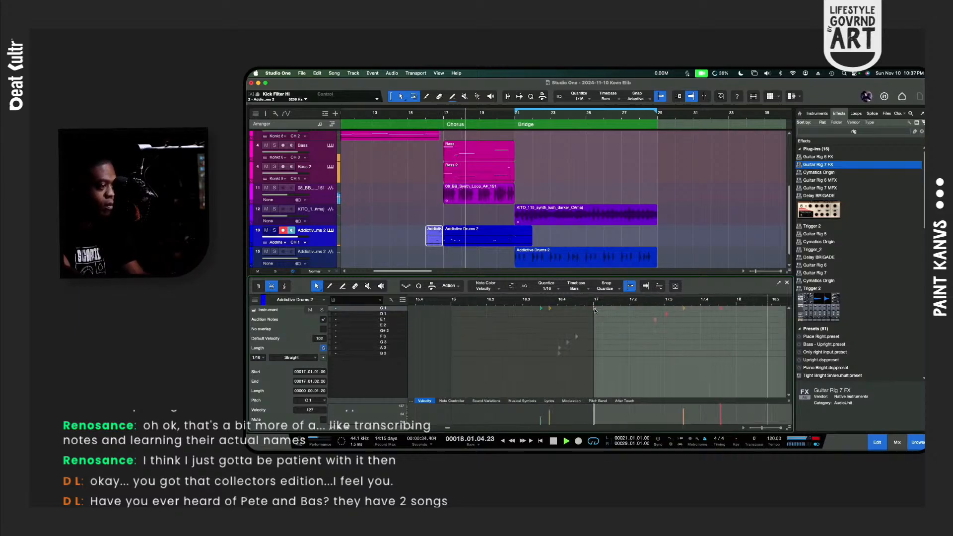
pyautogui.press('space')
pyautogui.moveTo(624, 305); pyautogui.dragTo(745, 330)
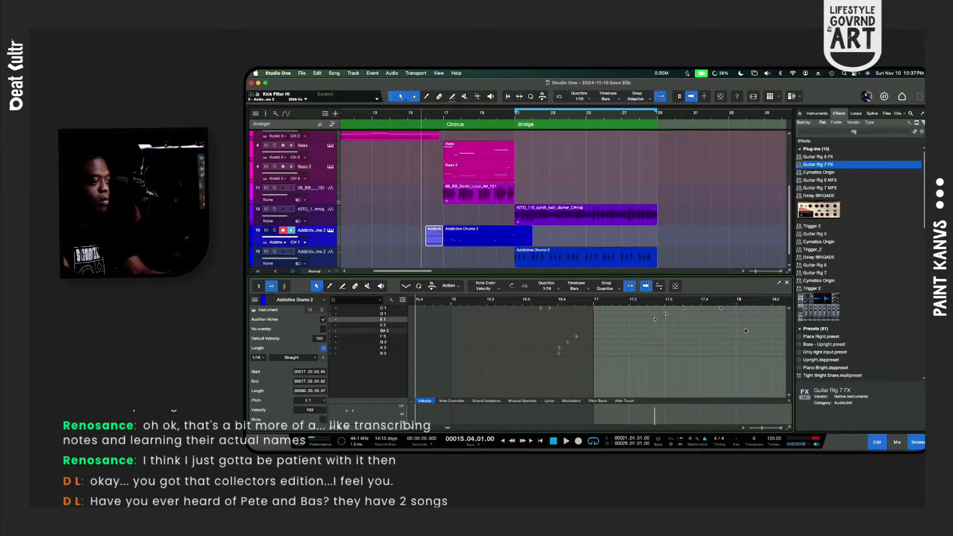
pyautogui.press('space')
pyautogui.press('q')
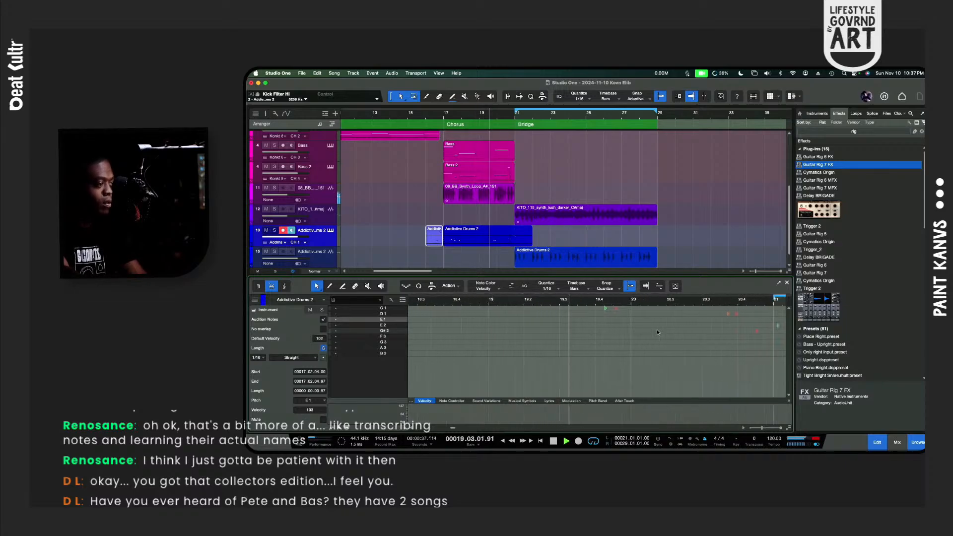
# Step: Quantize the C 1 pair at the end of bar 19 and the D 1 and G# 2 notes late in bar 20, replaying the passage
pyautogui.moveTo(583, 316); pyautogui.dragTo(646, 311)
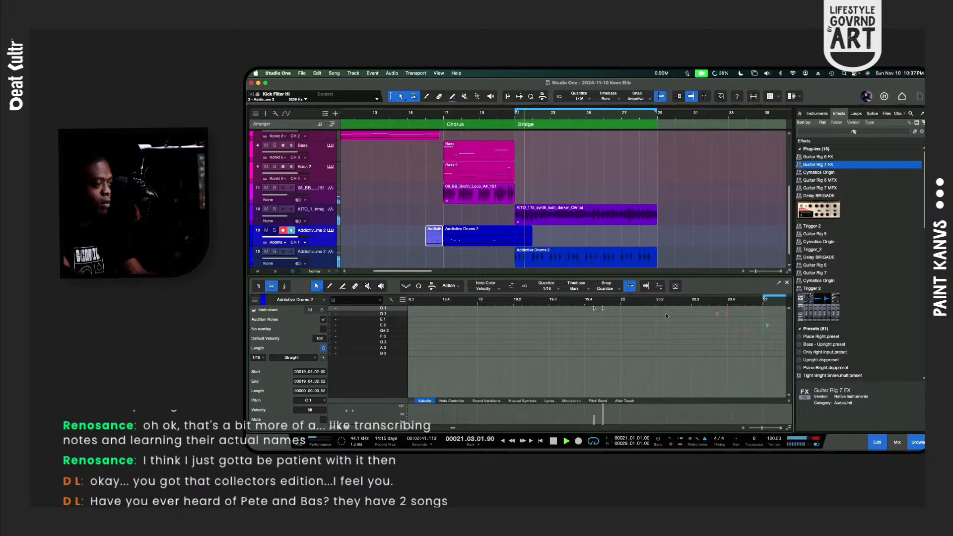
pyautogui.moveTo(663, 305); pyautogui.dragTo(723, 340)
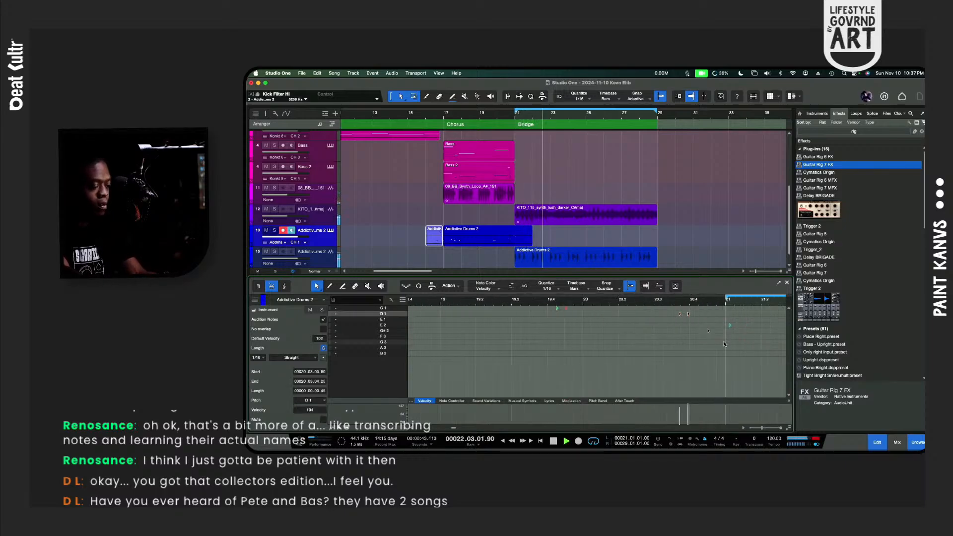
pyautogui.click(532, 299)
pyautogui.click(531, 300)
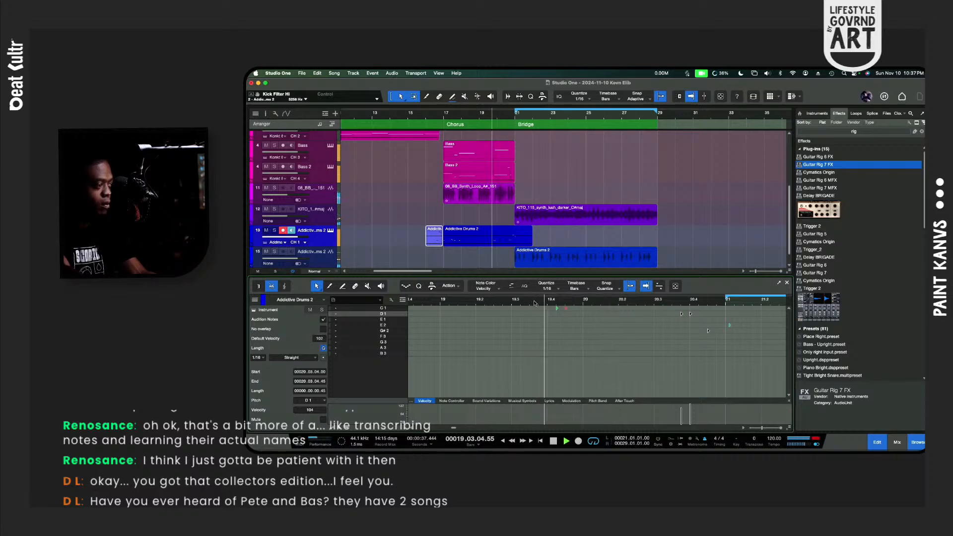
pyautogui.click(502, 299)
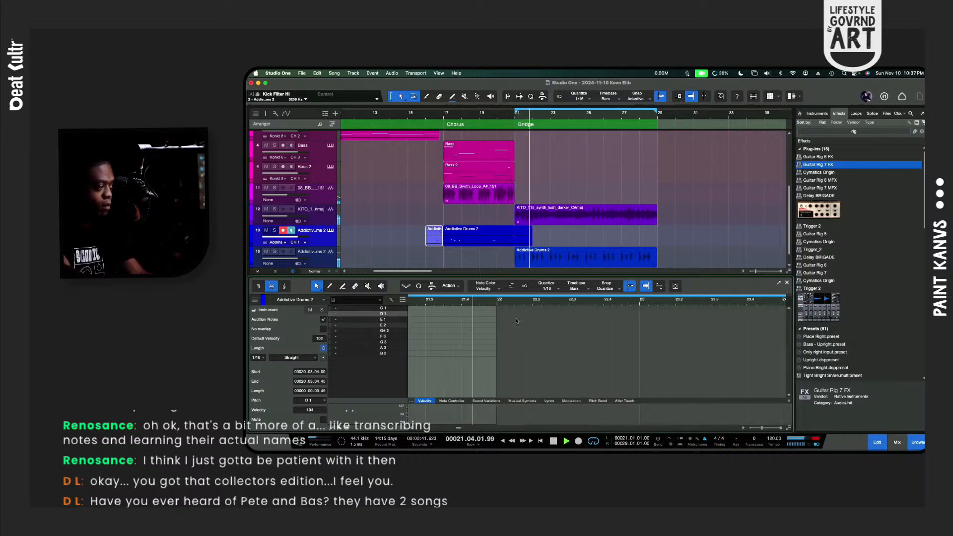
pyautogui.press('space')
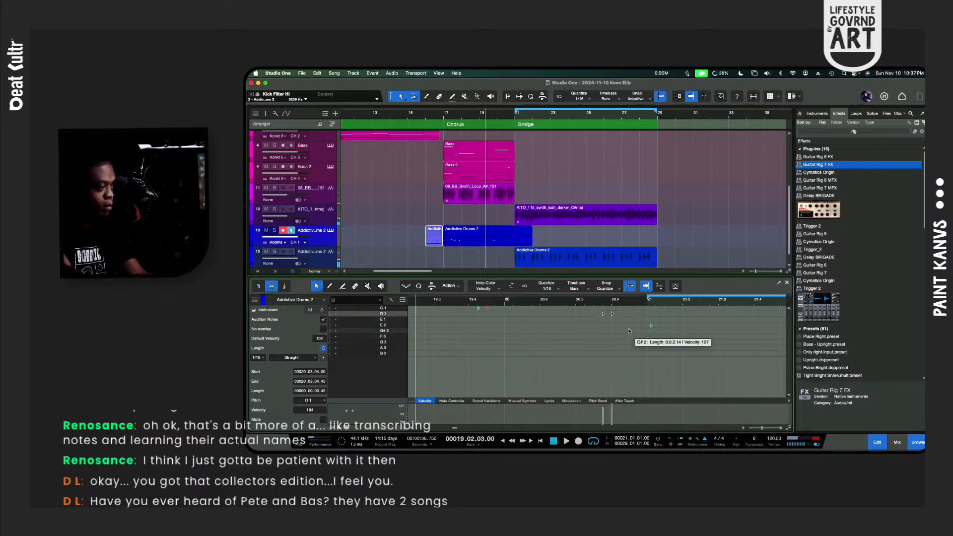
# Step: Lower the velocity of the G# 2 note at the end of bar 20 to 104 and quantize the E 2 note to bar 21
pyautogui.click(630, 330)
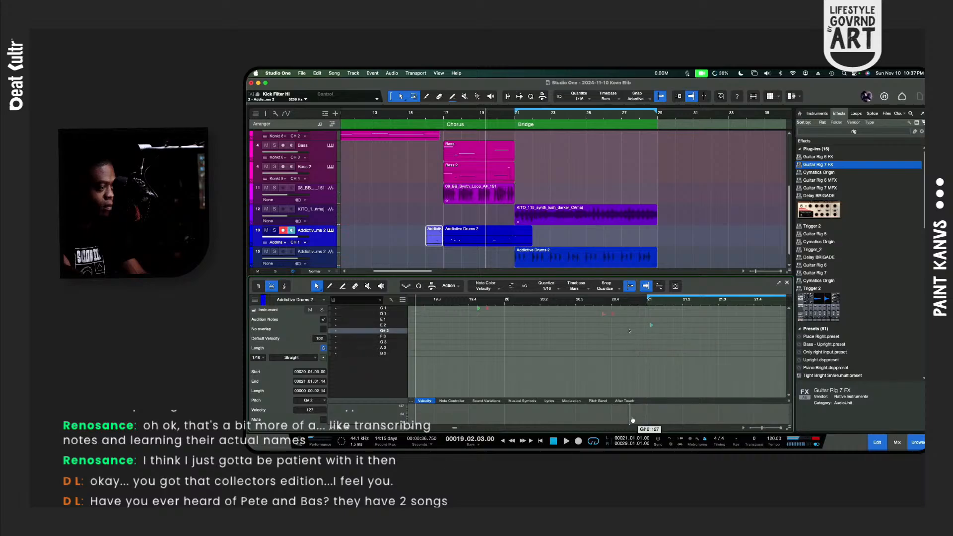
pyautogui.moveTo(633, 423); pyautogui.dragTo(632, 422)
pyautogui.press('space')
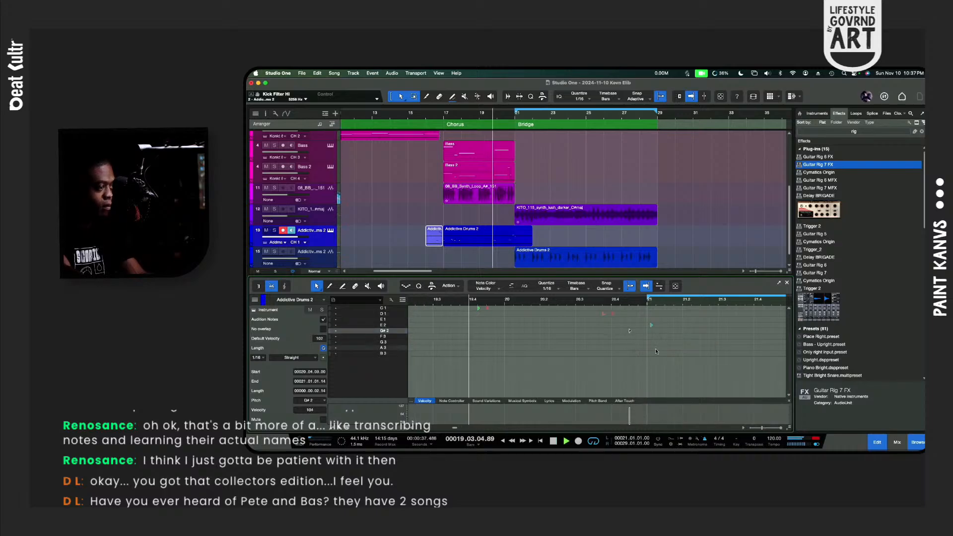
pyautogui.click(652, 326)
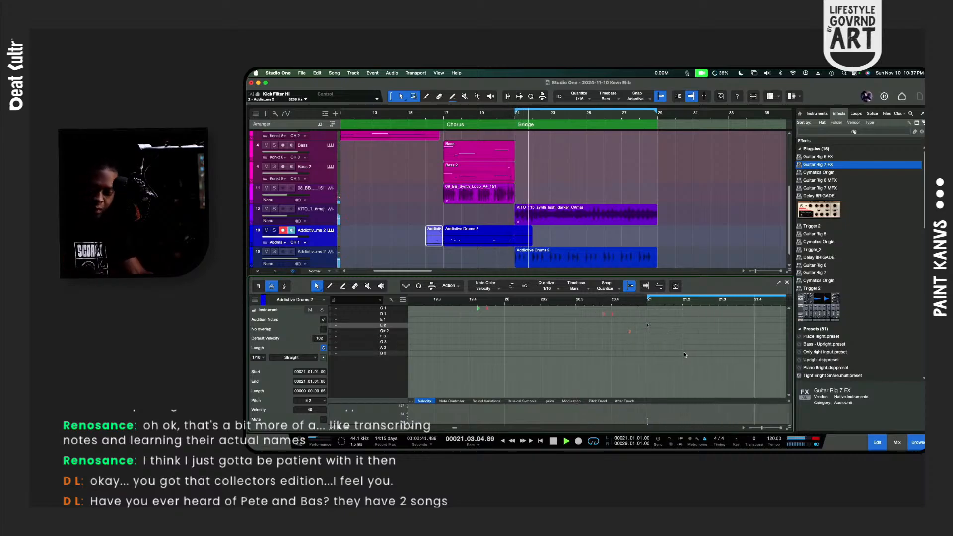
# Step: Overdub F 4 hits onto the Chorus drum event across bars 17 to 19 and replay the take
pyautogui.press('space')
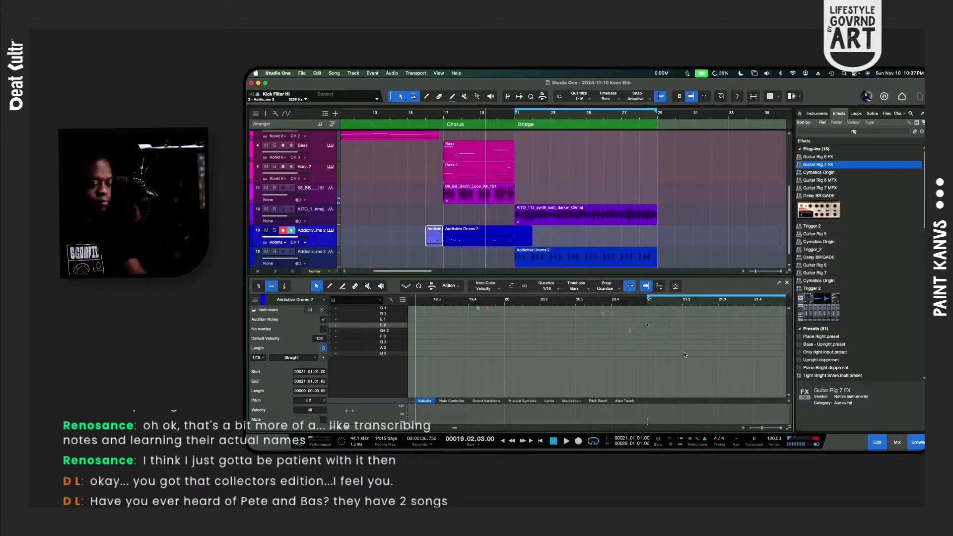
pyautogui.press('space')
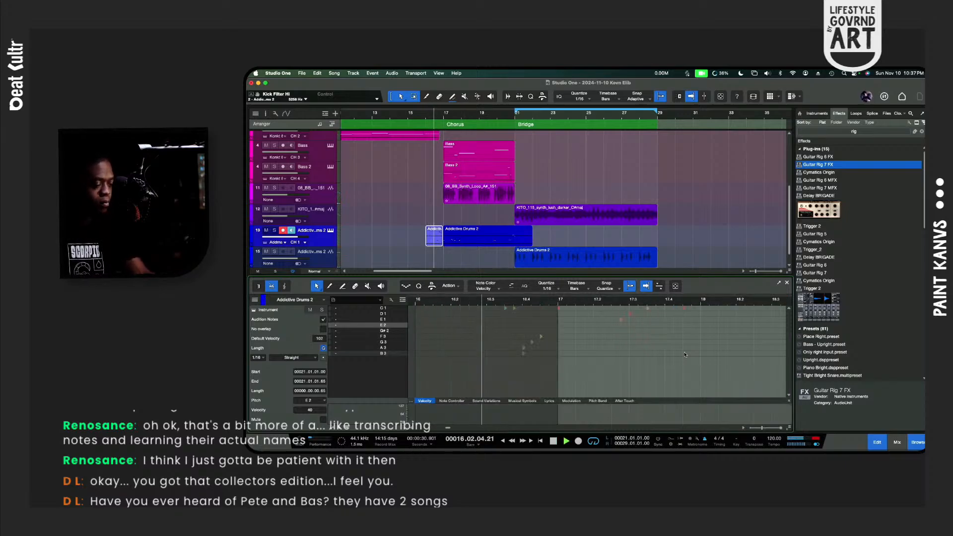
pyautogui.press('KP_Multiply')
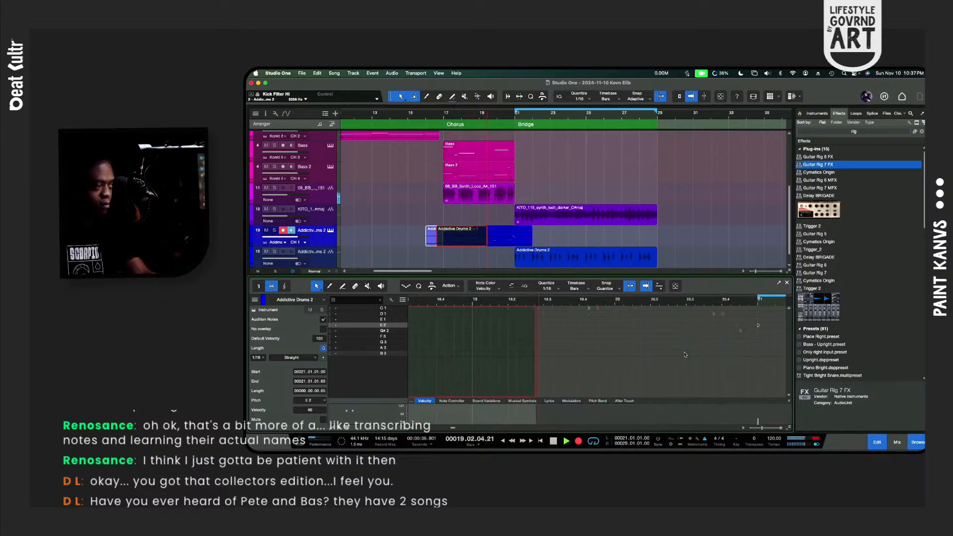
pyautogui.press('KP_Multiply')
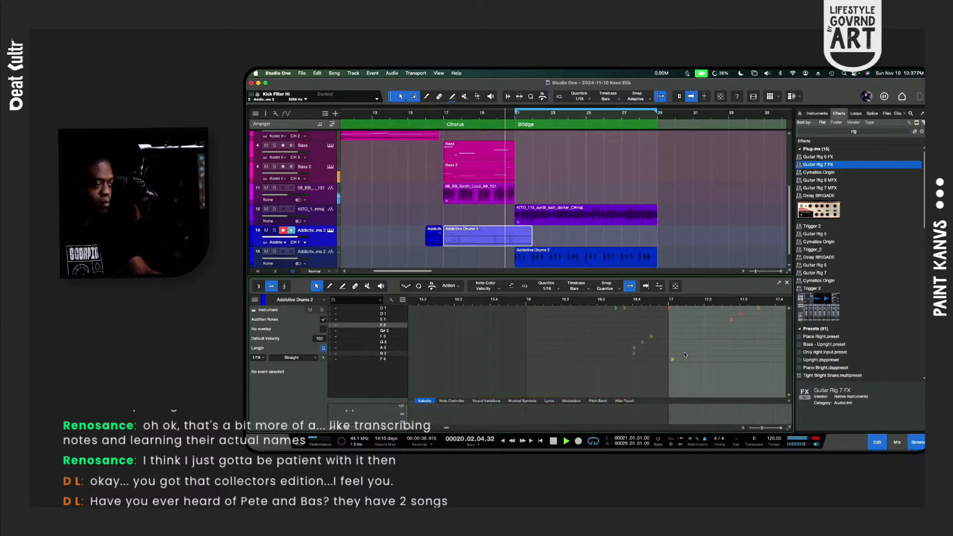
pyautogui.press('space')
pyautogui.press('space')
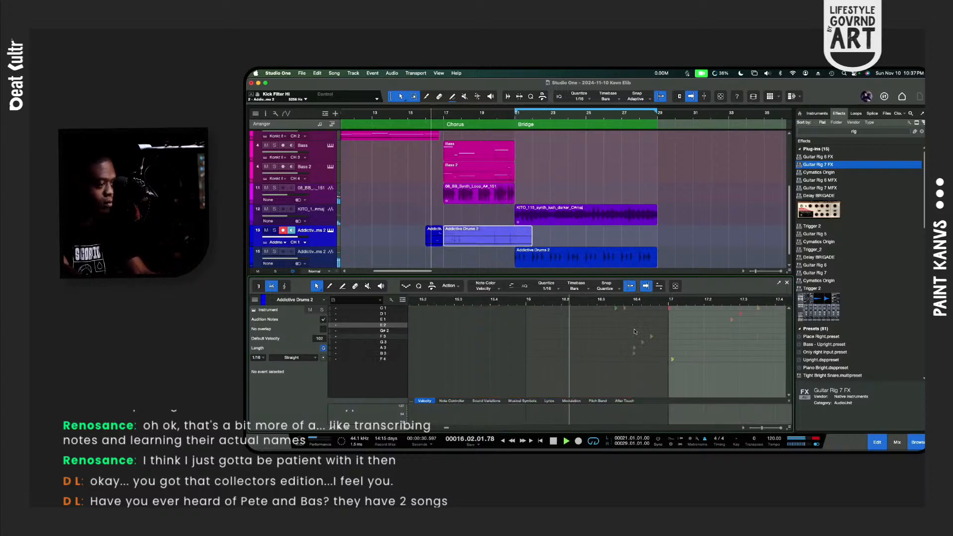
# Step: Move the first F 4 note to the start of bar 17 and raise its velocity to 116 while replaying the passage
pyautogui.click(672, 359)
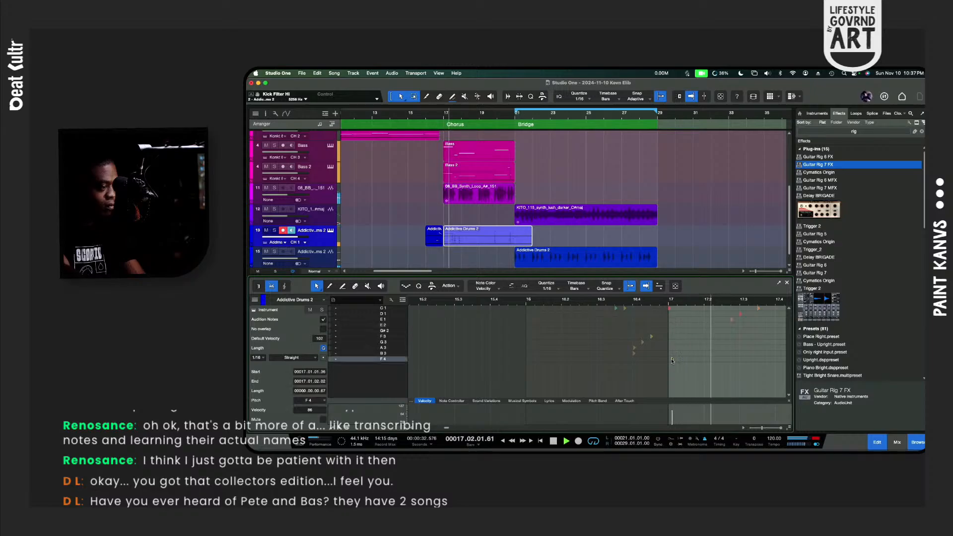
pyautogui.moveTo(672, 359); pyautogui.dragTo(669, 361)
pyautogui.press('space')
pyautogui.press('space')
pyautogui.moveTo(669, 418); pyautogui.dragTo(669, 415)
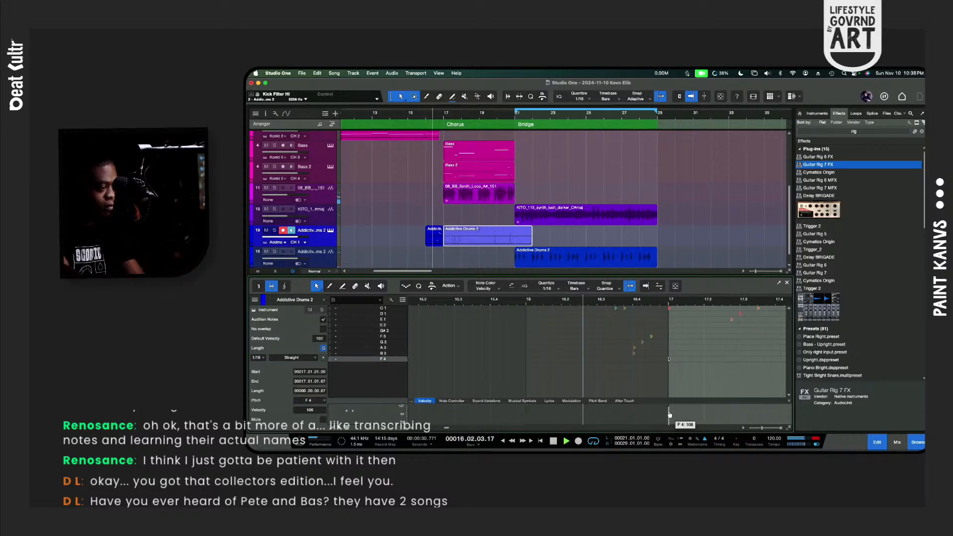
pyautogui.press('space')
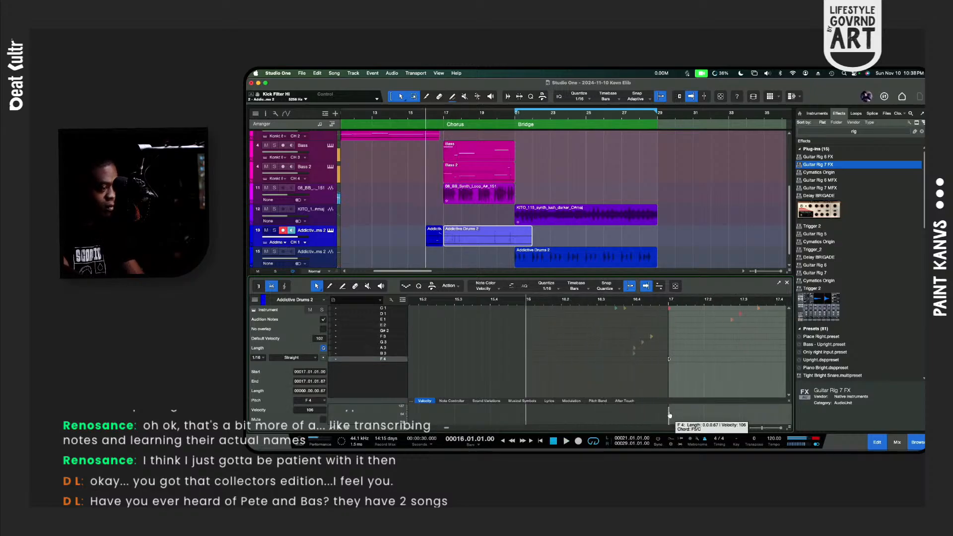
pyautogui.press('space')
pyautogui.moveTo(669, 415); pyautogui.dragTo(669, 411)
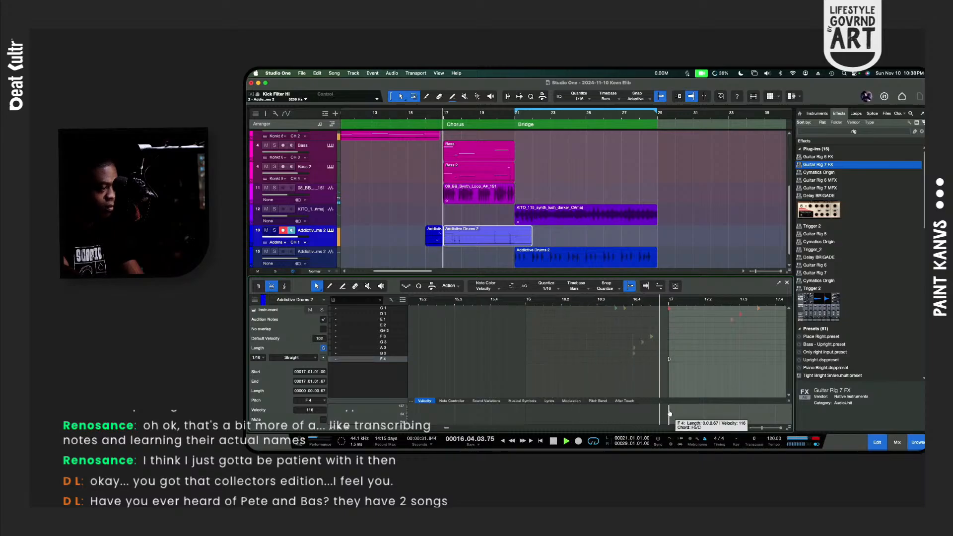
pyautogui.press('space')
pyautogui.press('space')
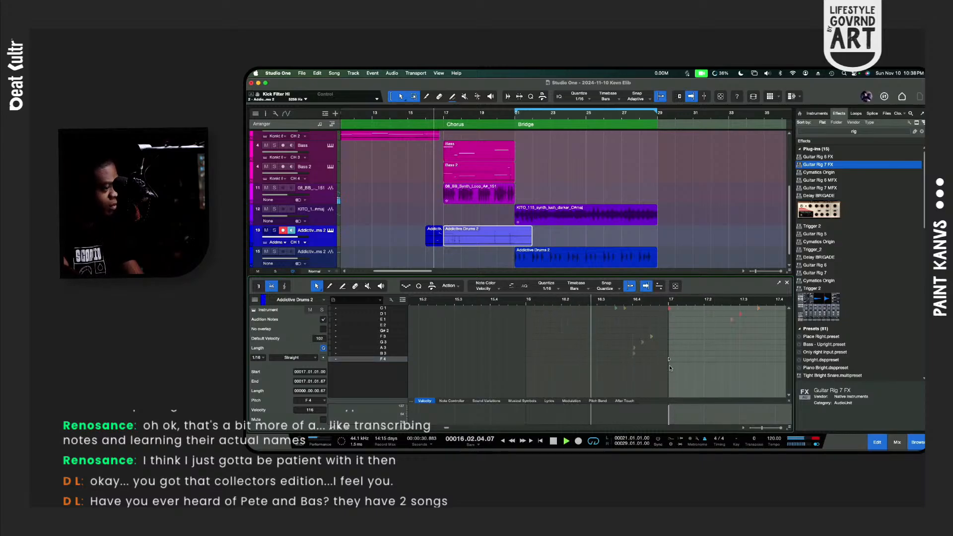
# Step: Merge the bar 16 fill event and the Chorus drum event into one event and play it back
pyautogui.press('e')
pyautogui.press('e')
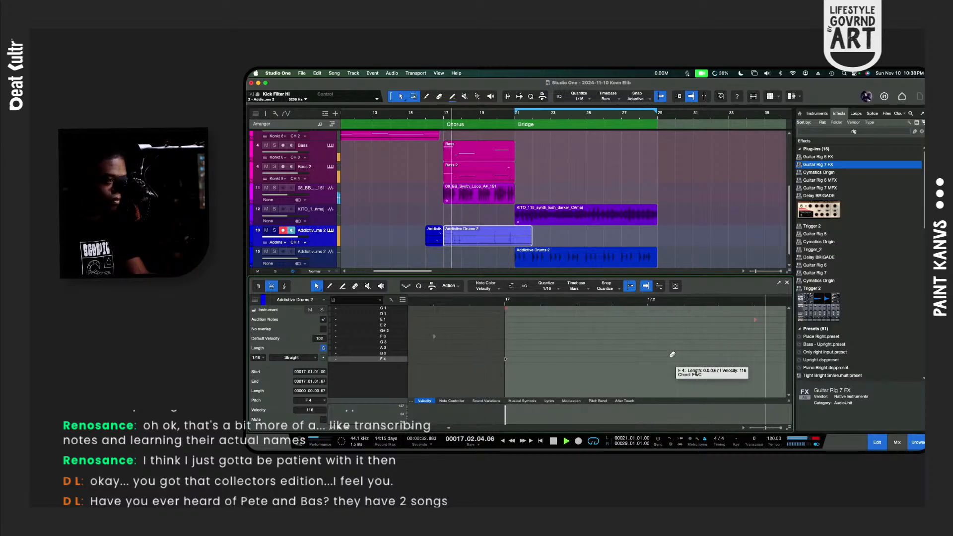
pyautogui.press('space')
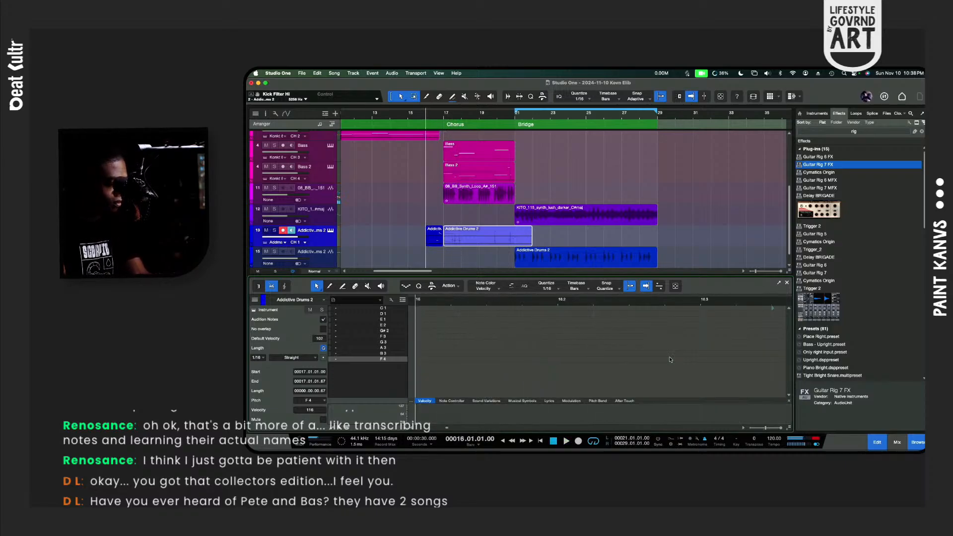
pyautogui.hscroll(5, 669, 360)
pyautogui.hscroll(-2, 669, 357)
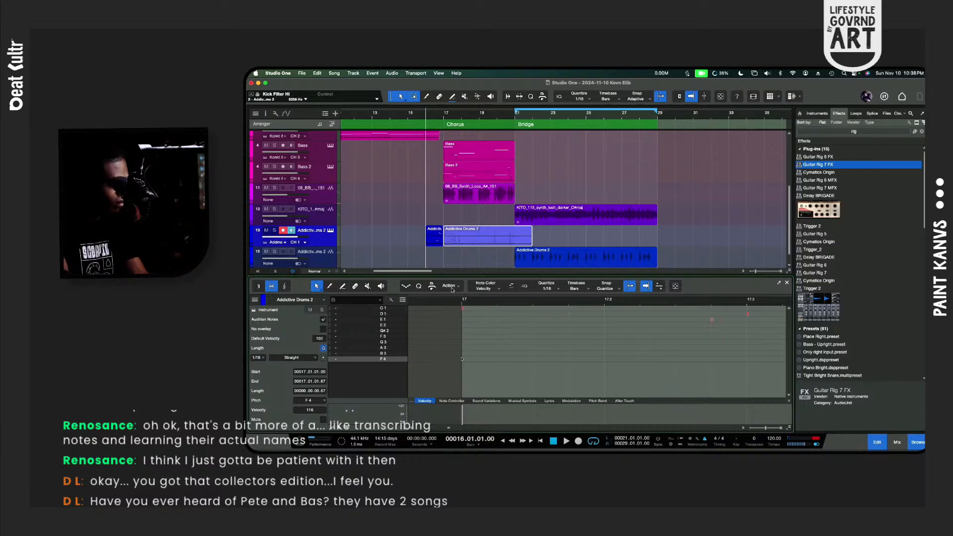
pyautogui.click(414, 236)
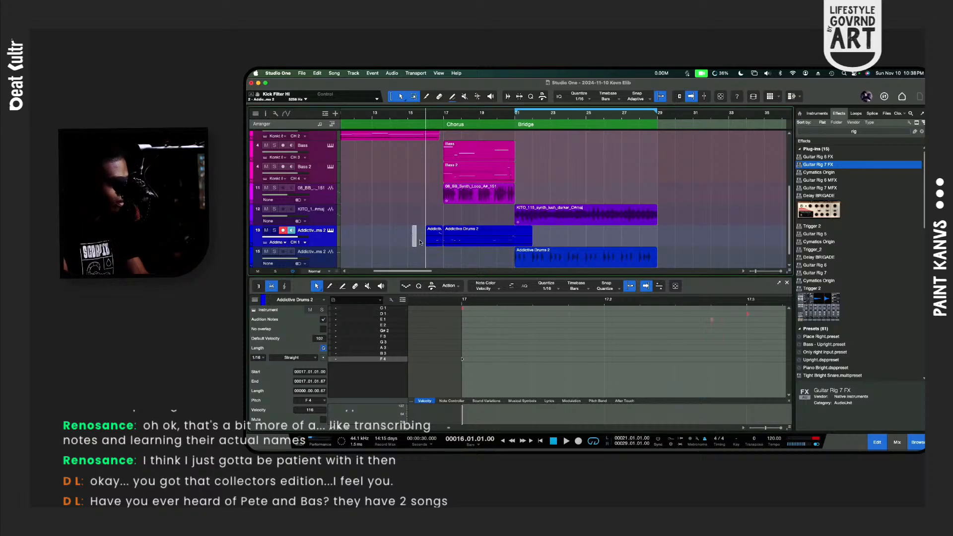
pyautogui.moveTo(420, 242); pyautogui.dragTo(451, 240)
pyautogui.press('g')
pyautogui.press('space')
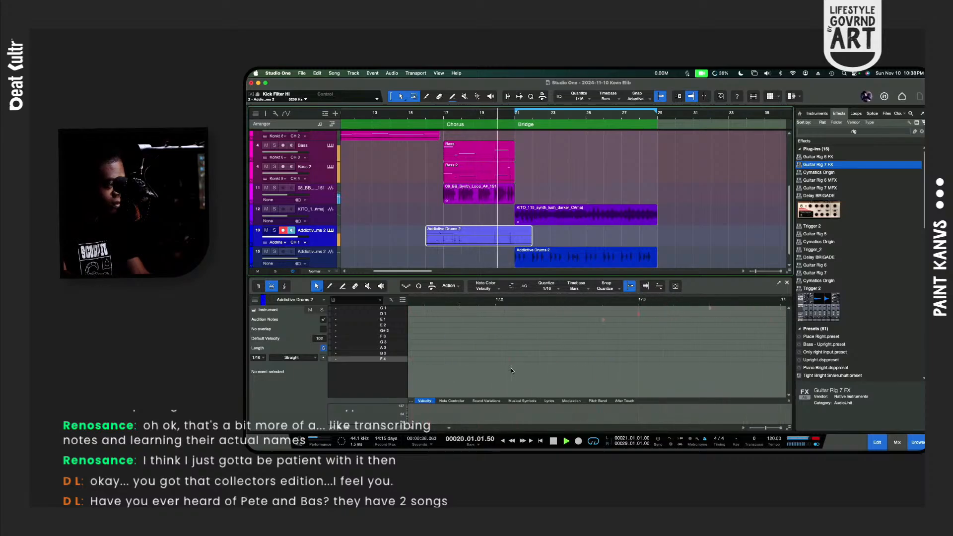
# Step: Raise the velocity of the F 4 note near the end of bar 17 while replaying the passage
pyautogui.press('space')
pyautogui.press('space')
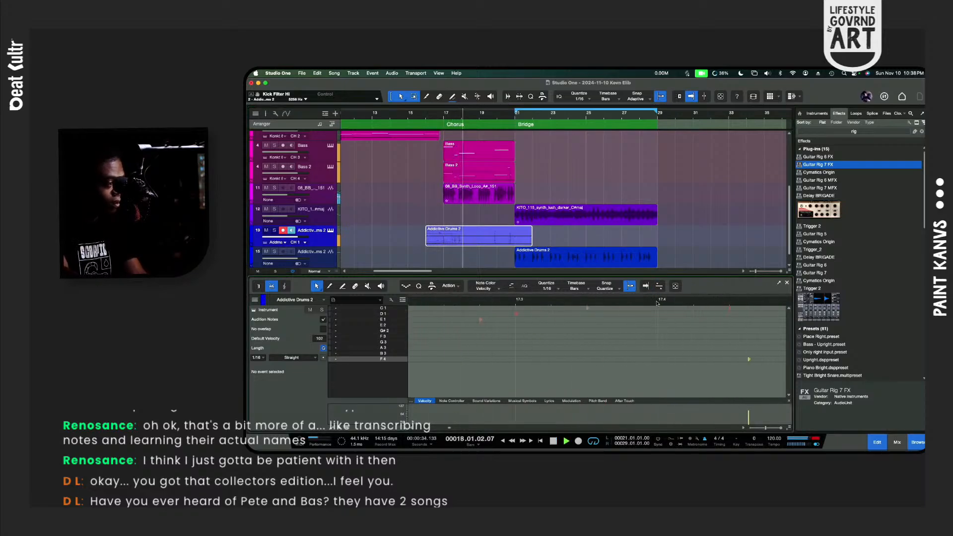
pyautogui.press('space')
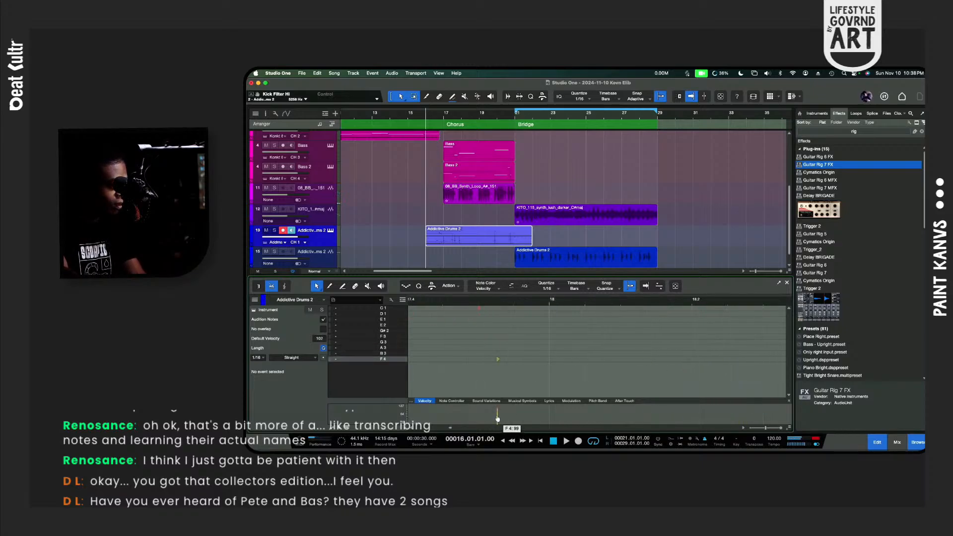
pyautogui.press('space')
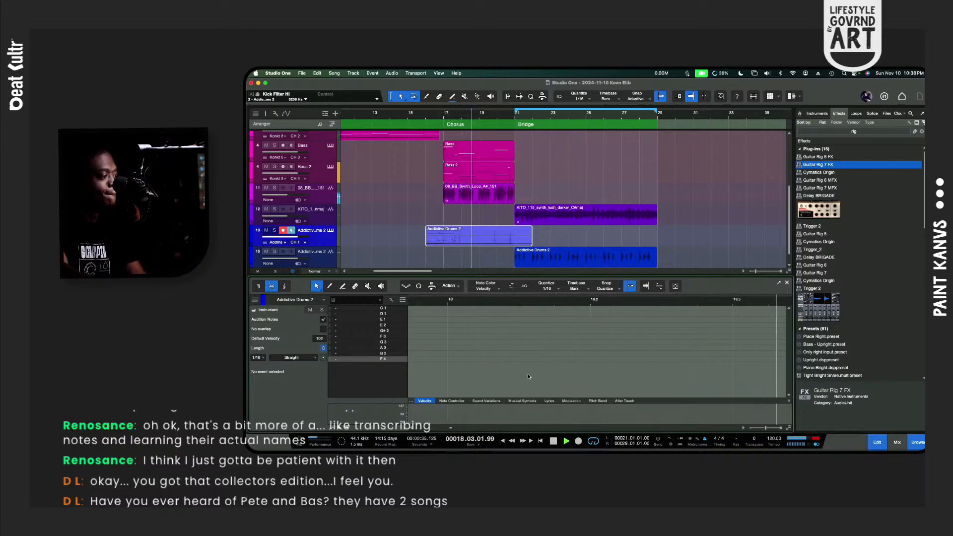
pyautogui.press('space')
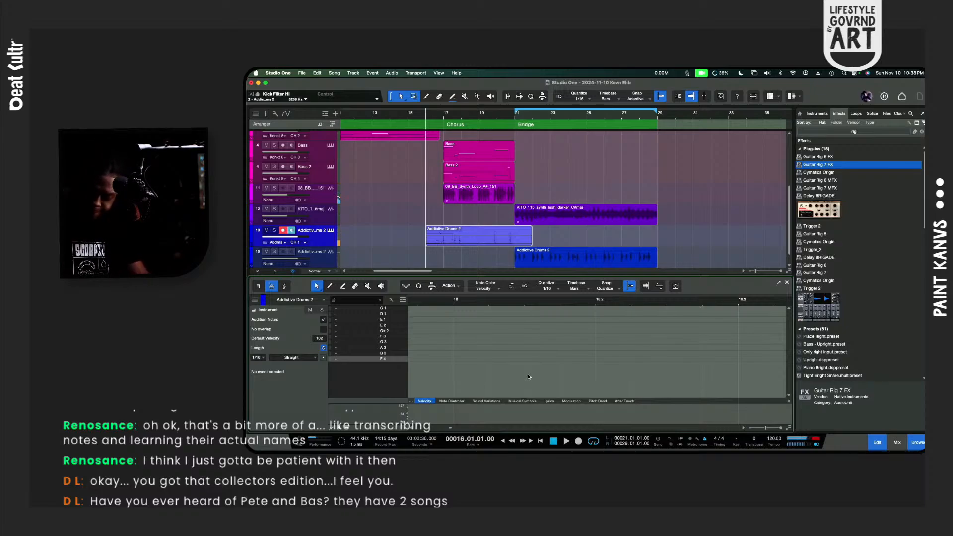
# Step: Overdub a G 4 hit into bar 17 of the merged drum event and replay the take
pyautogui.press('space')
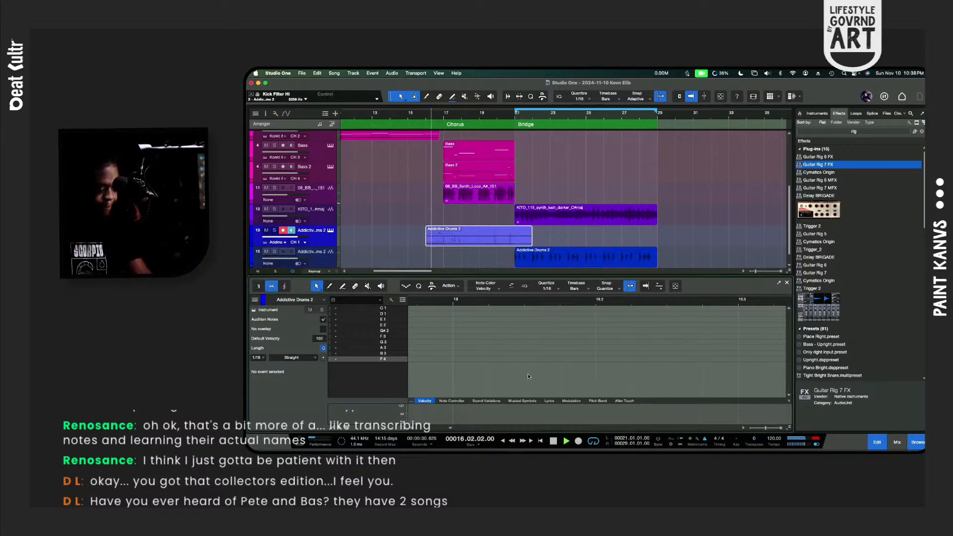
pyautogui.press('KP_Multiply')
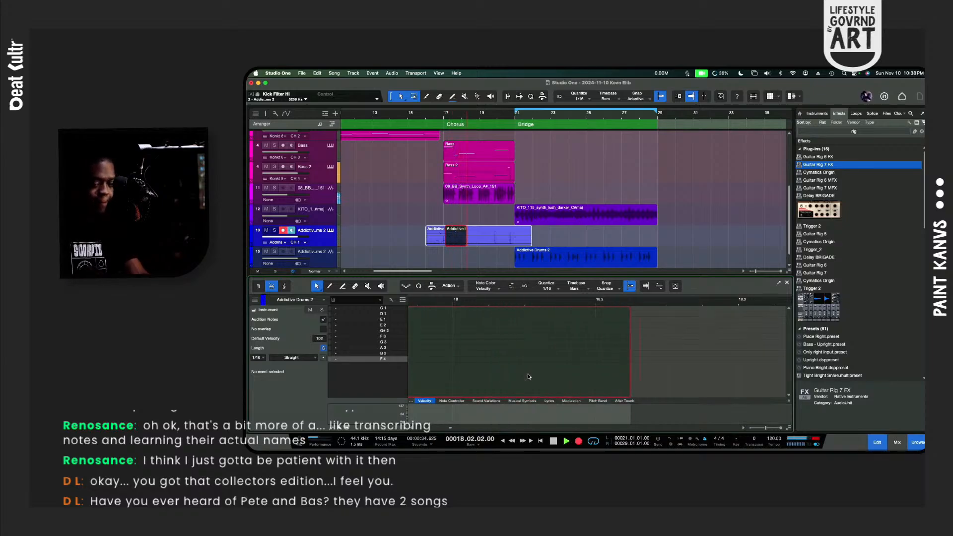
pyautogui.press('space')
pyautogui.press('space')
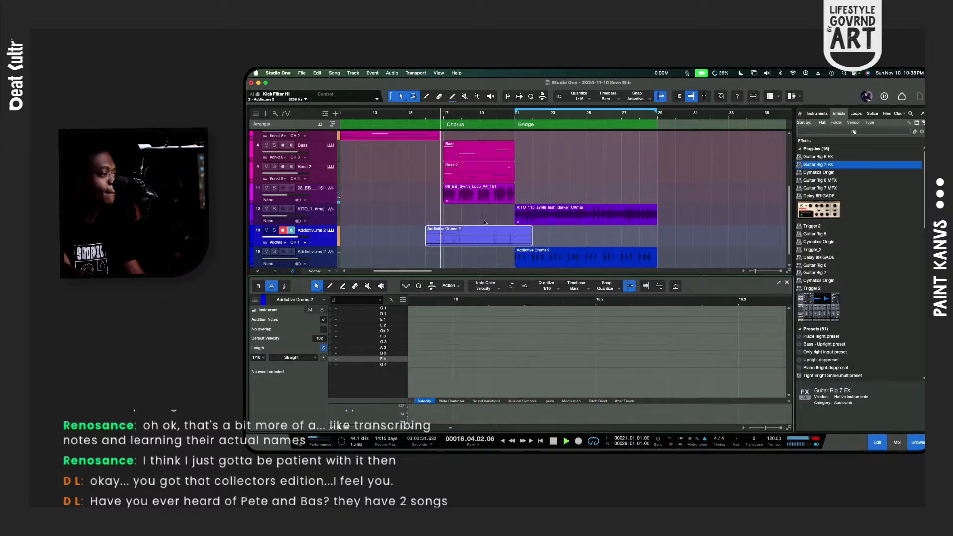
# Step: Move the G 4 note to 17.03.03.00 and lower its velocity to 97, with the whole drum event fitted in the note editor
pyautogui.click(494, 242)
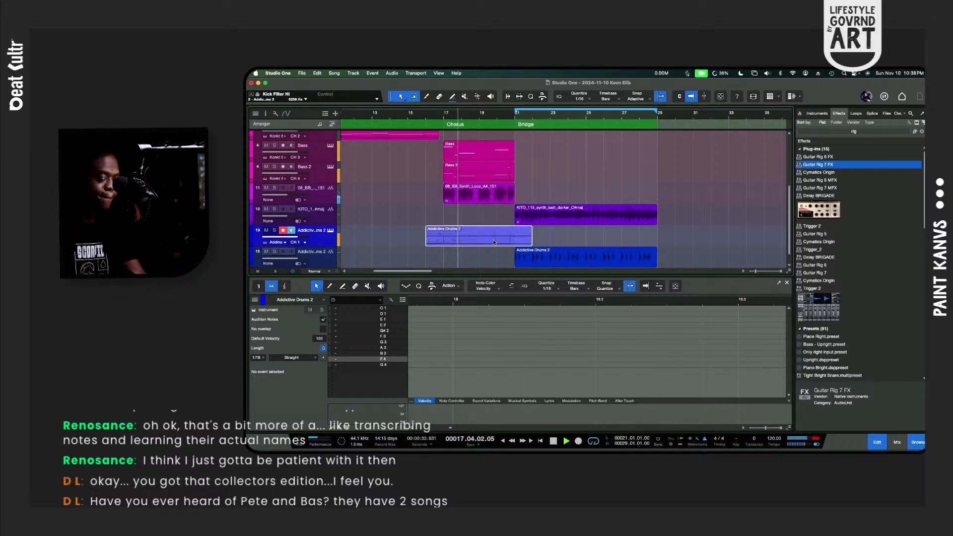
pyautogui.press('w')
pyautogui.press('w')
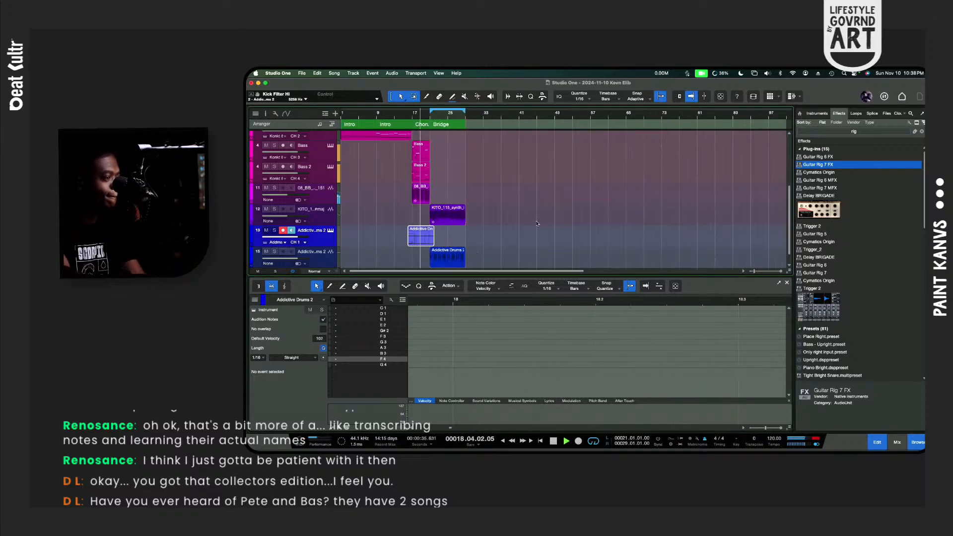
pyautogui.press('space')
pyautogui.press('space')
pyautogui.click(620, 342)
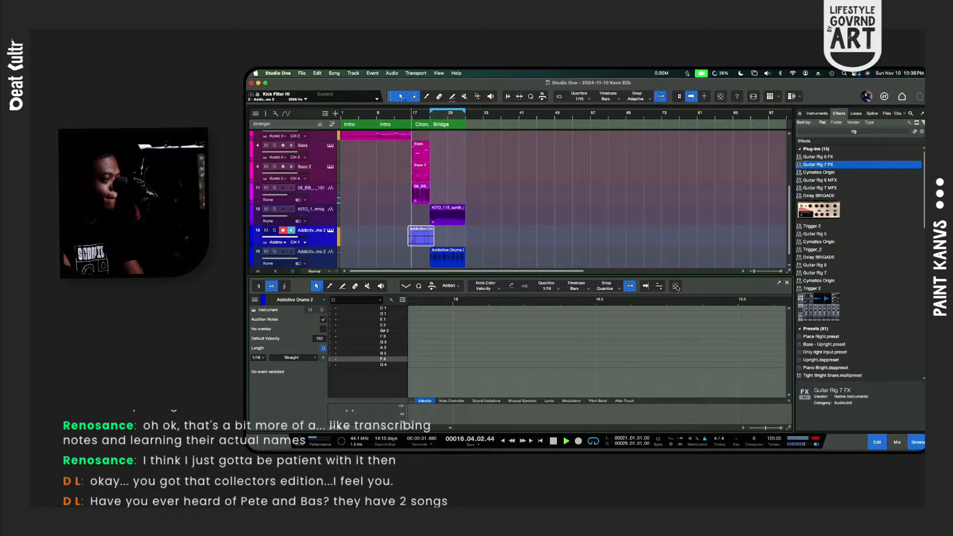
pyautogui.click(676, 287)
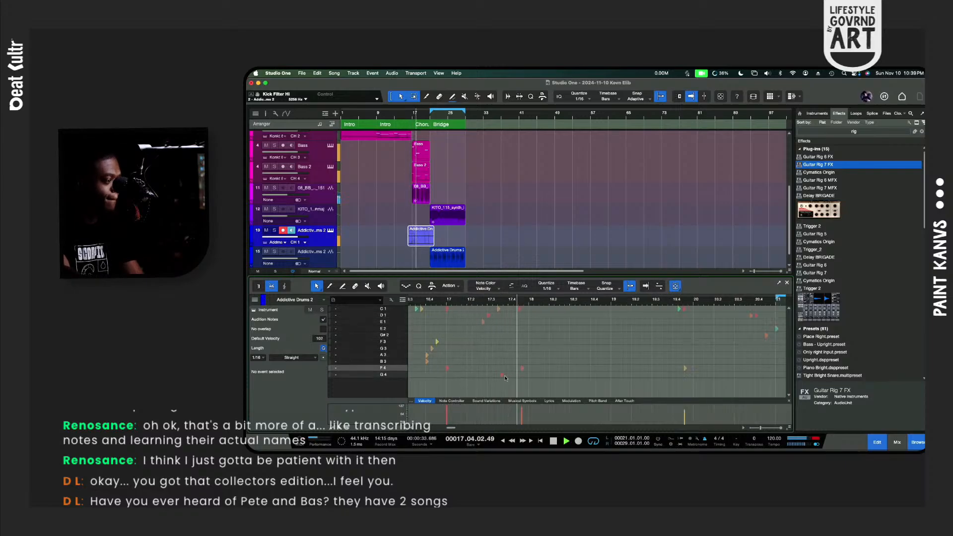
pyautogui.click(502, 375)
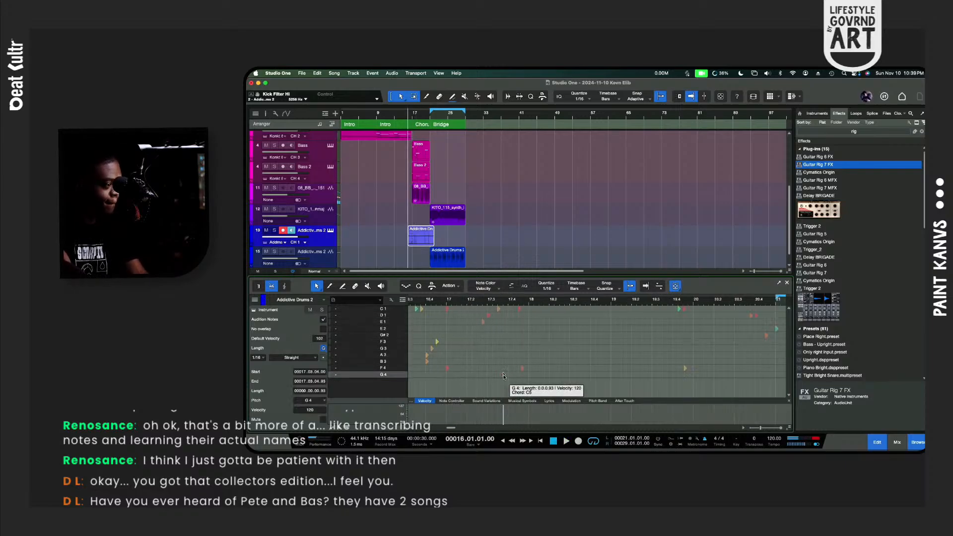
pyautogui.press('space')
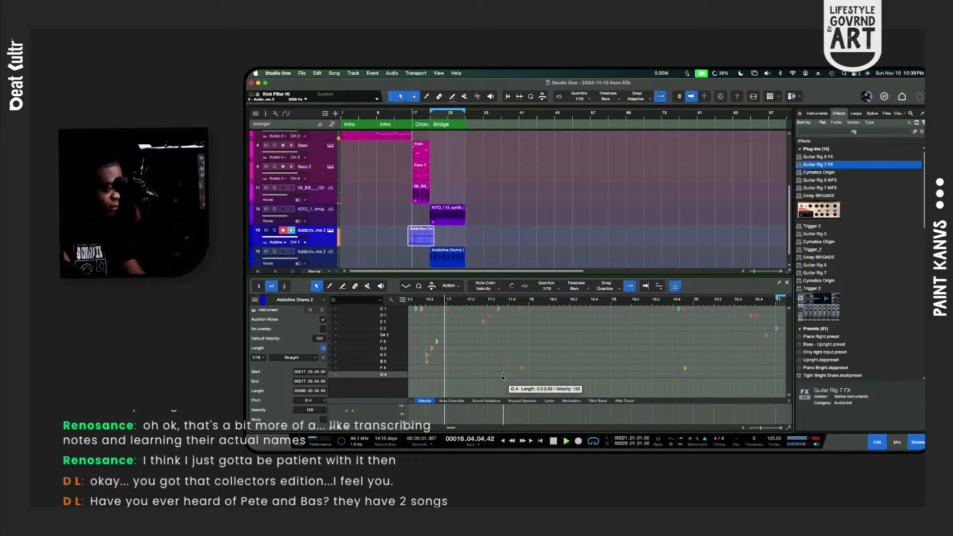
pyautogui.moveTo(503, 375); pyautogui.dragTo(498, 374)
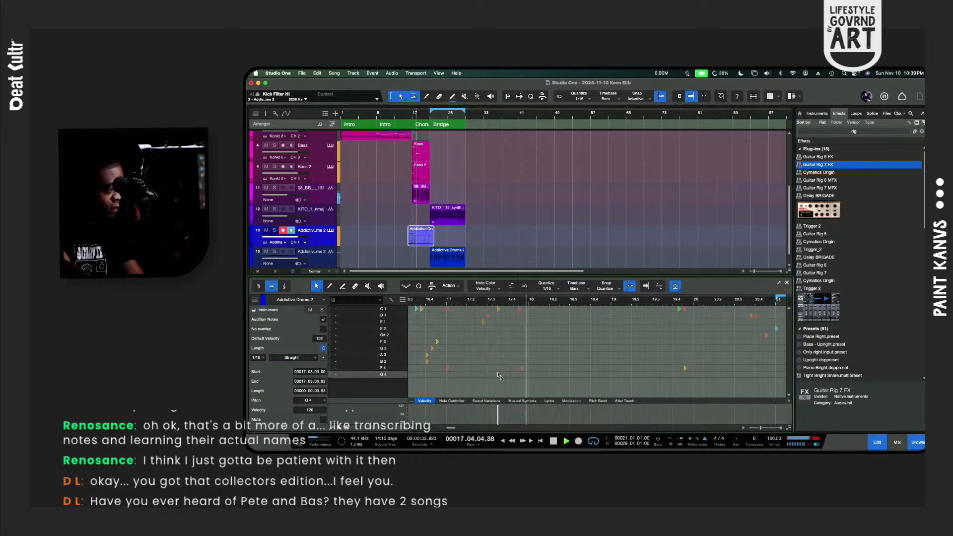
pyautogui.moveTo(498, 415); pyautogui.dragTo(500, 419)
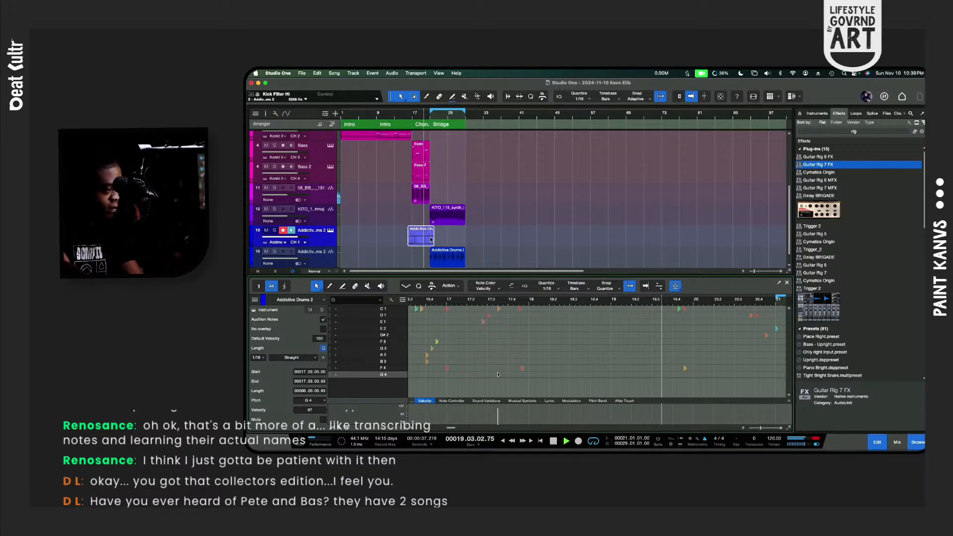
# Step: Raise the velocity of the F 4 note at the end of bar 19 to 106 and replay from bar 16
pyautogui.press('space')
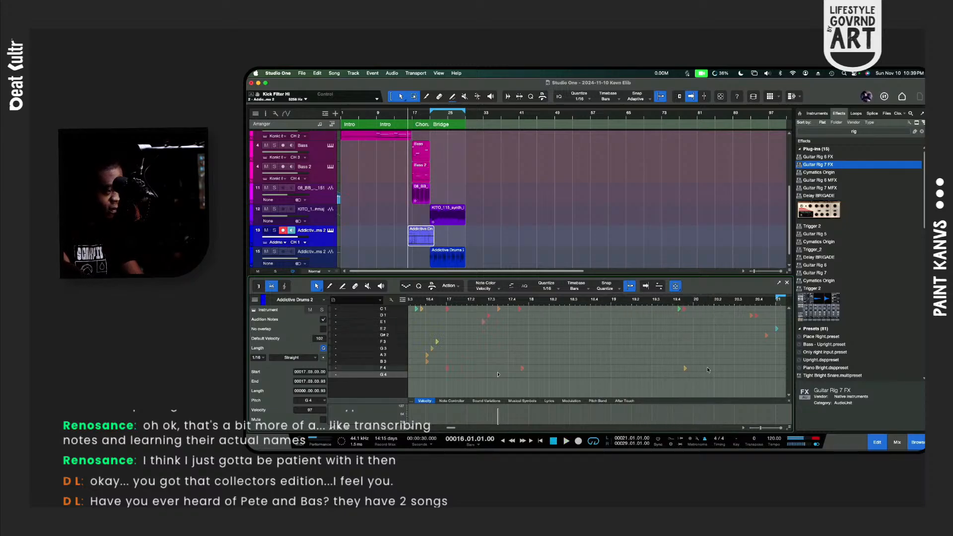
pyautogui.click(686, 368)
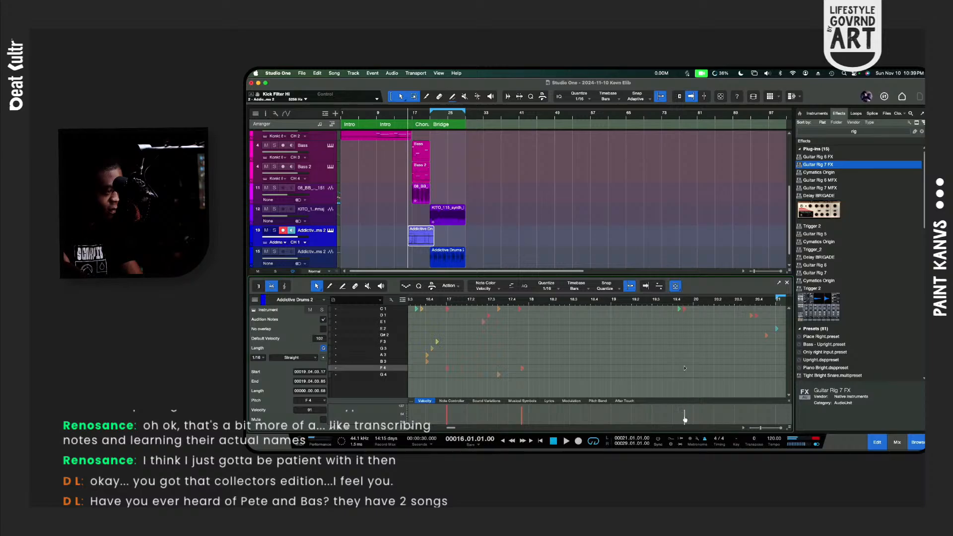
pyautogui.press('space')
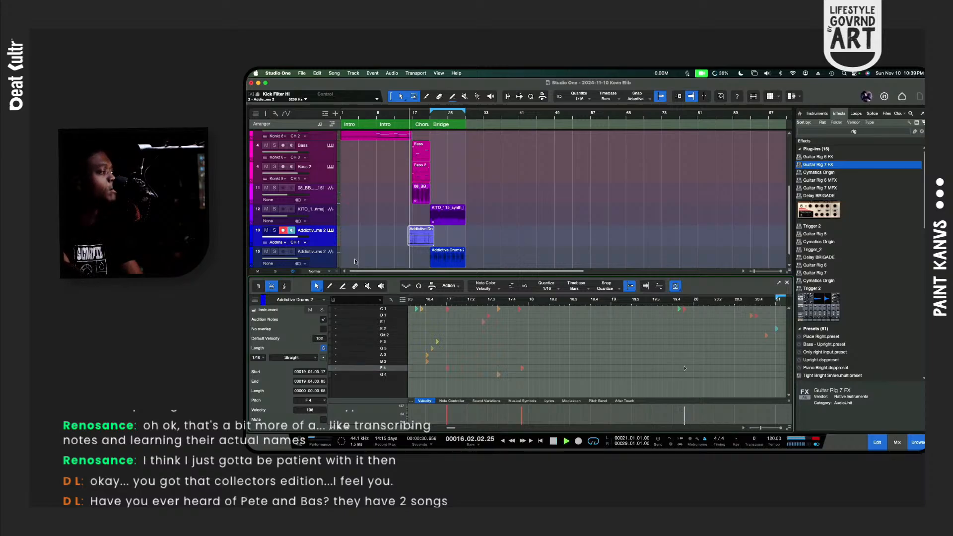
# Step: Open the Addictive Drums 2 kit, audition Tom 1 and replace it with the 12x8" Ludwig Silver Sparkle
pyautogui.click(329, 230)
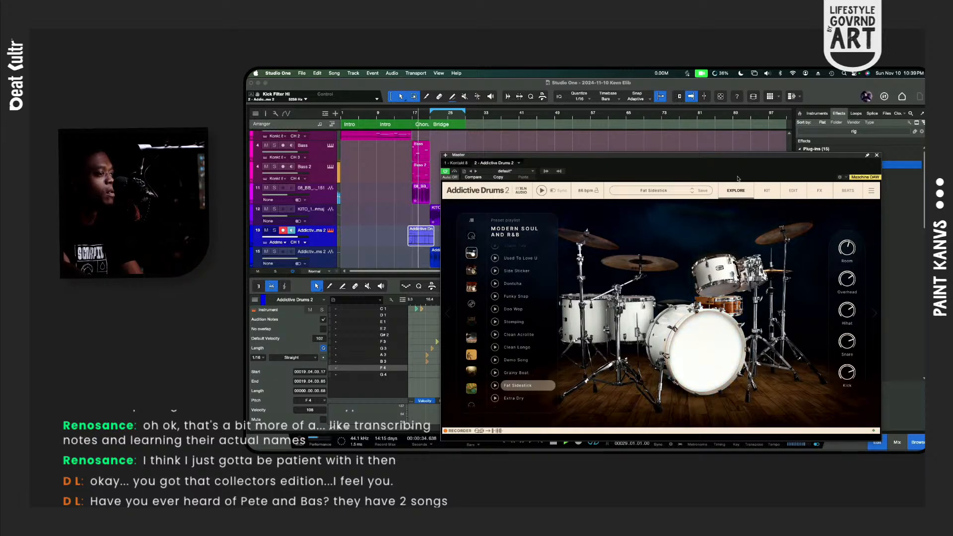
pyautogui.click(793, 191)
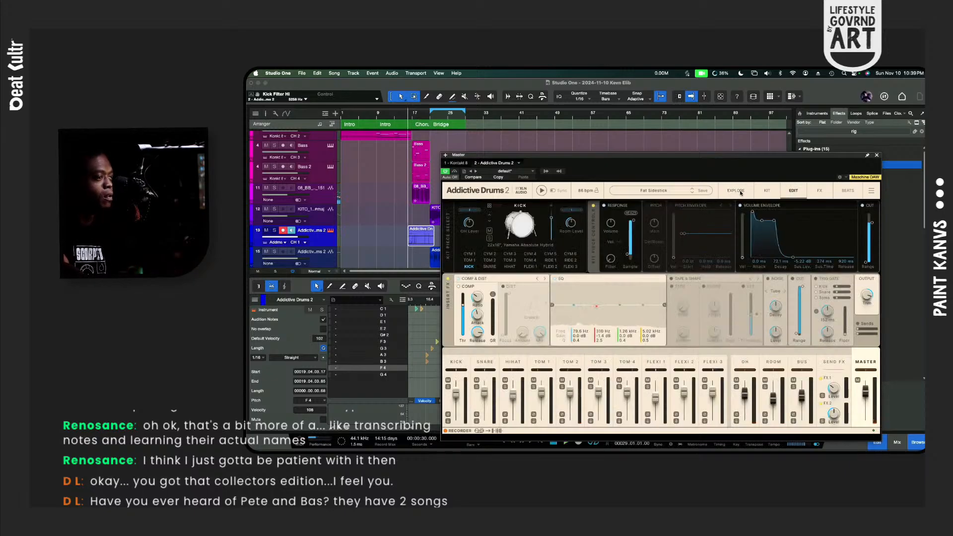
pyautogui.click(766, 191)
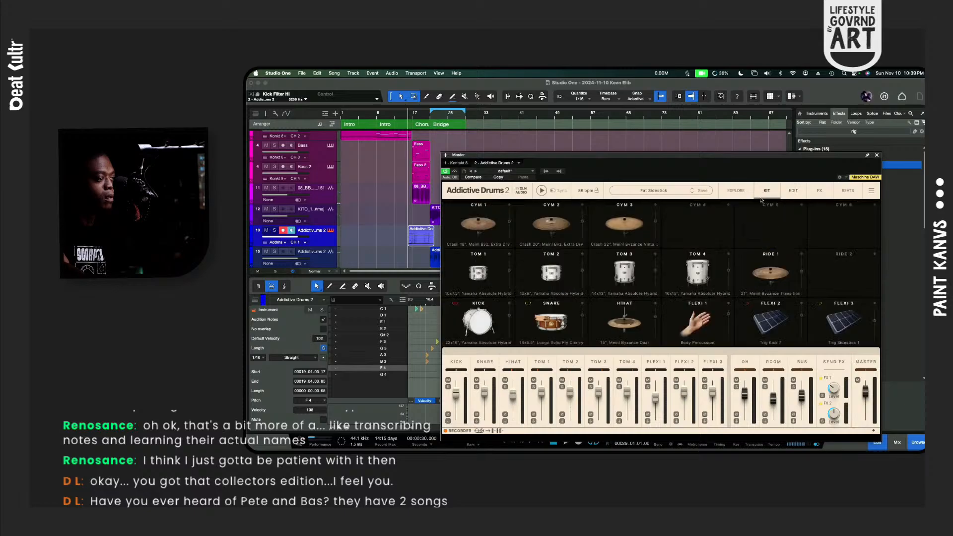
pyautogui.click(478, 268)
pyautogui.click(477, 269)
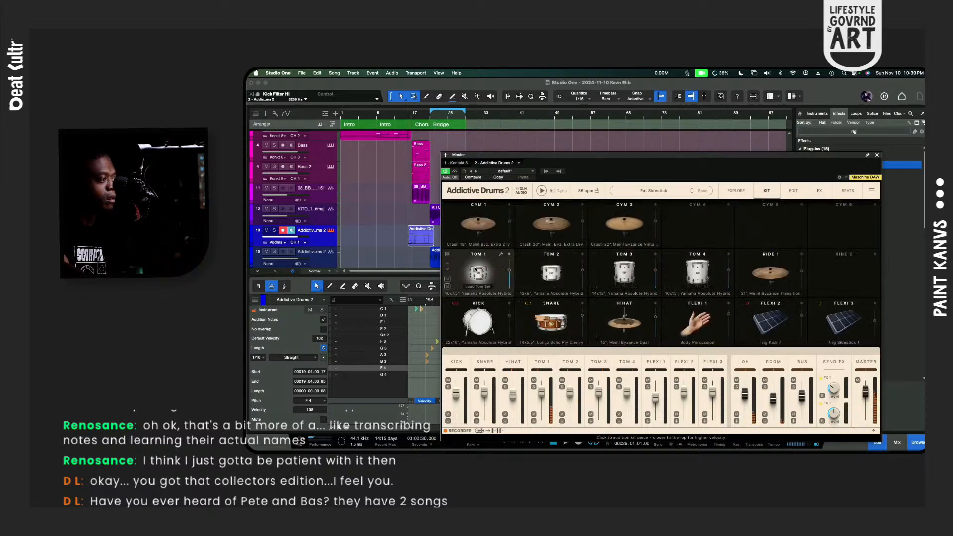
pyautogui.click(448, 256)
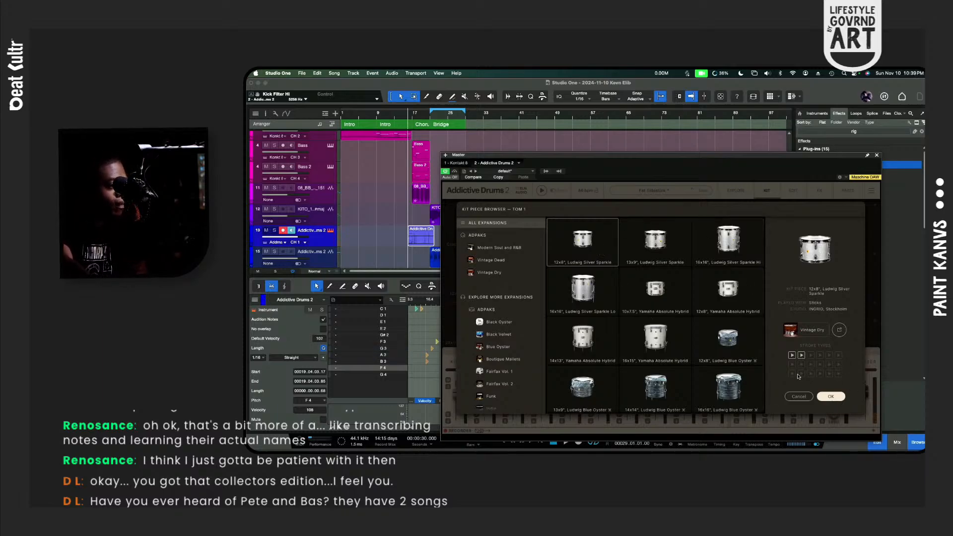
pyautogui.click(832, 397)
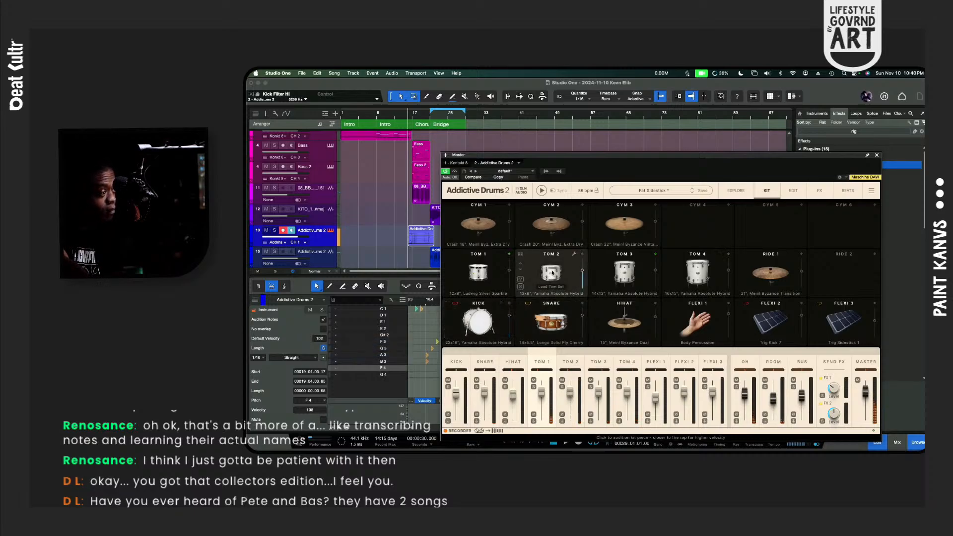
# Step: Check Tom 2's sound settings, and replace that kit piece with the 13x9" Ludwig Silver Sparkle
pyautogui.click(574, 255)
pyautogui.click(530, 230)
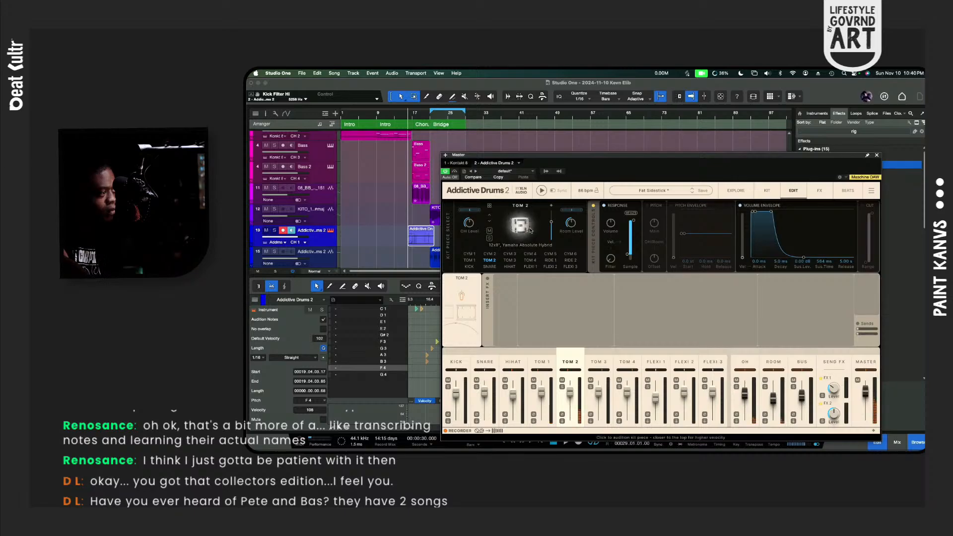
pyautogui.click(820, 191)
pyautogui.click(799, 193)
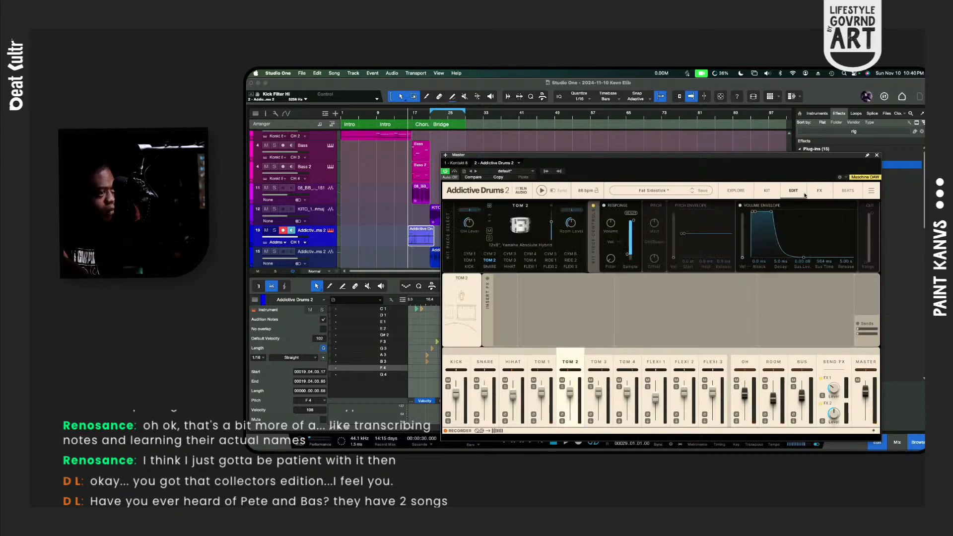
pyautogui.click(767, 191)
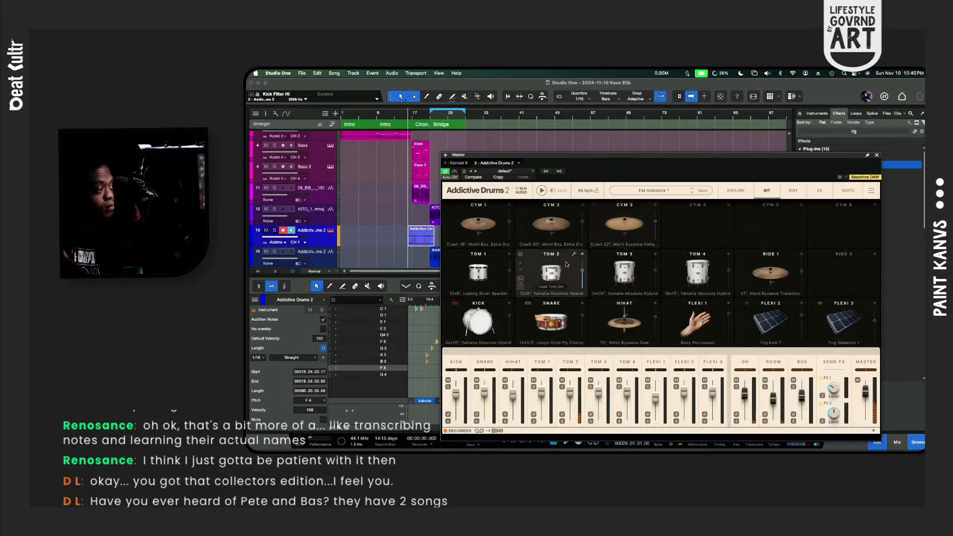
pyautogui.click(521, 255)
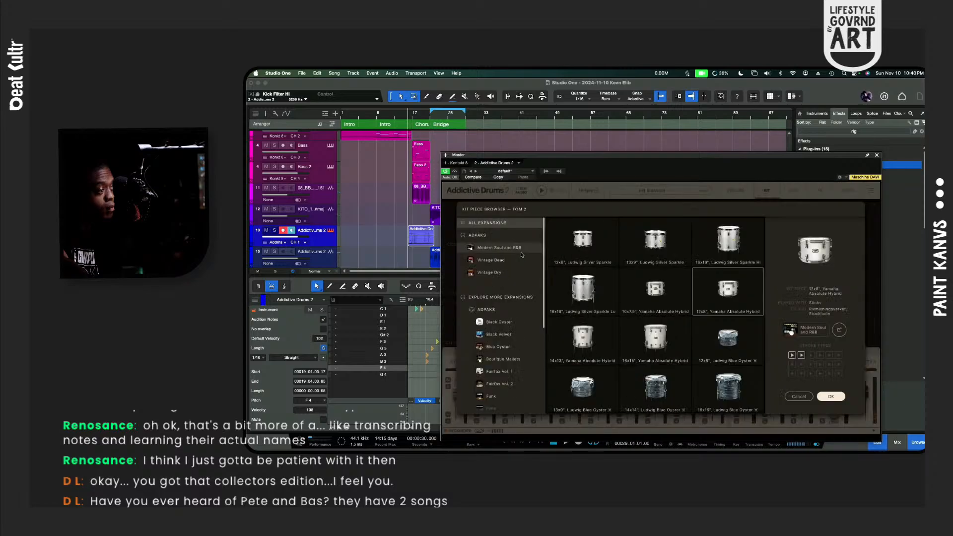
pyautogui.click(660, 239)
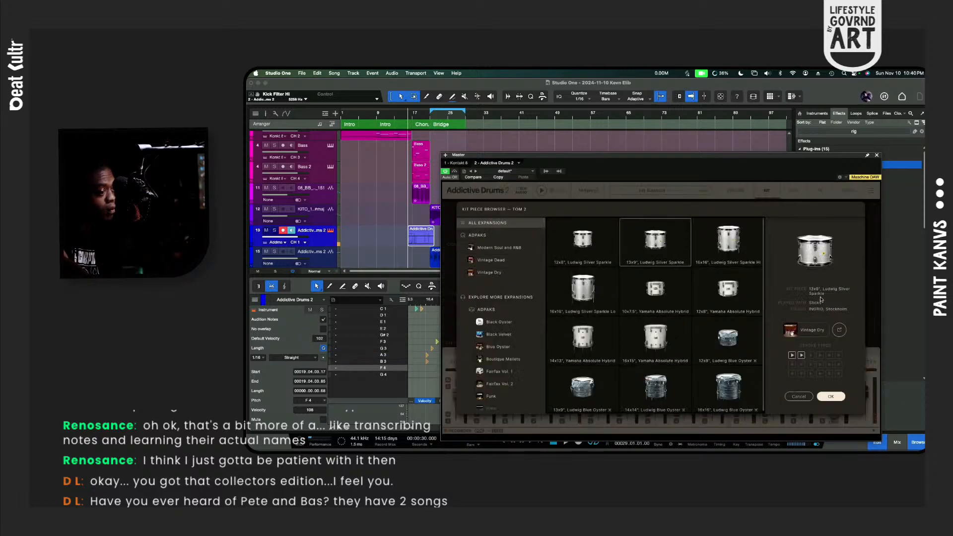
pyautogui.click(830, 397)
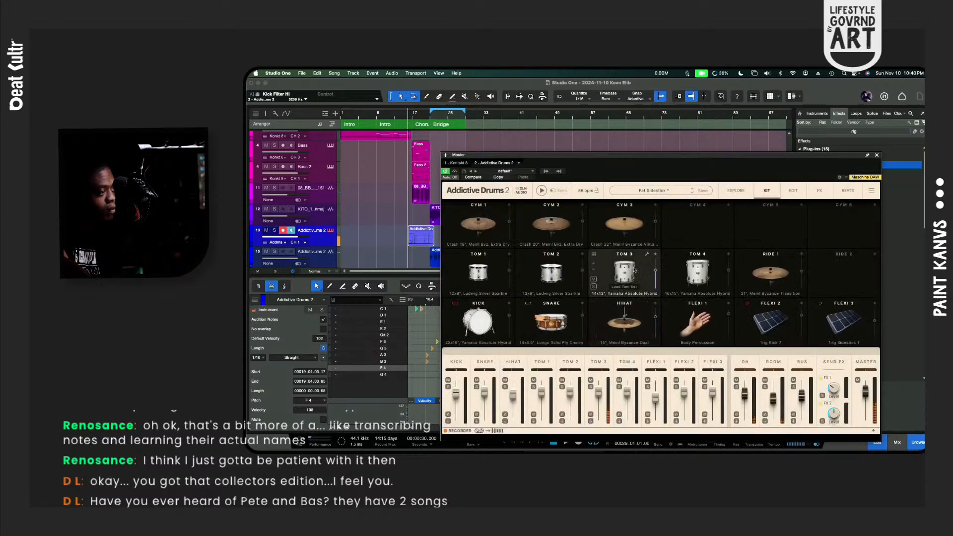
# Step: Compare floor toms for Tom 3 and load the 16x16" Ludwig Silver Sparkle Hi
pyautogui.click(594, 257)
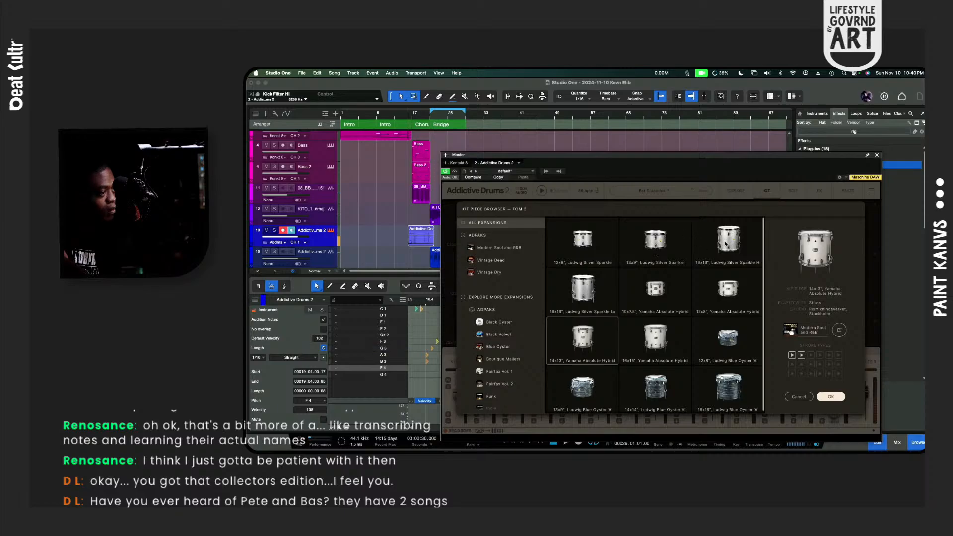
pyautogui.click(726, 244)
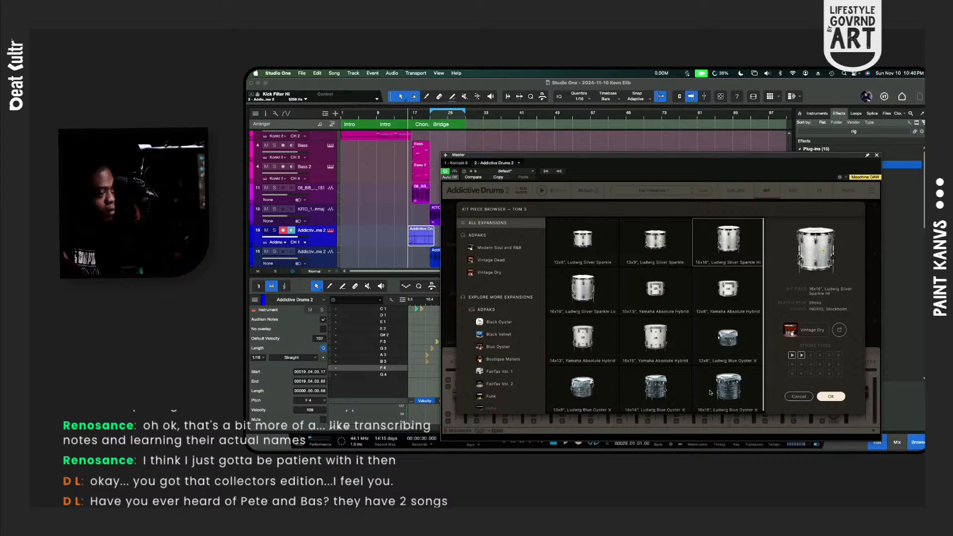
pyautogui.click(728, 388)
pyautogui.click(725, 244)
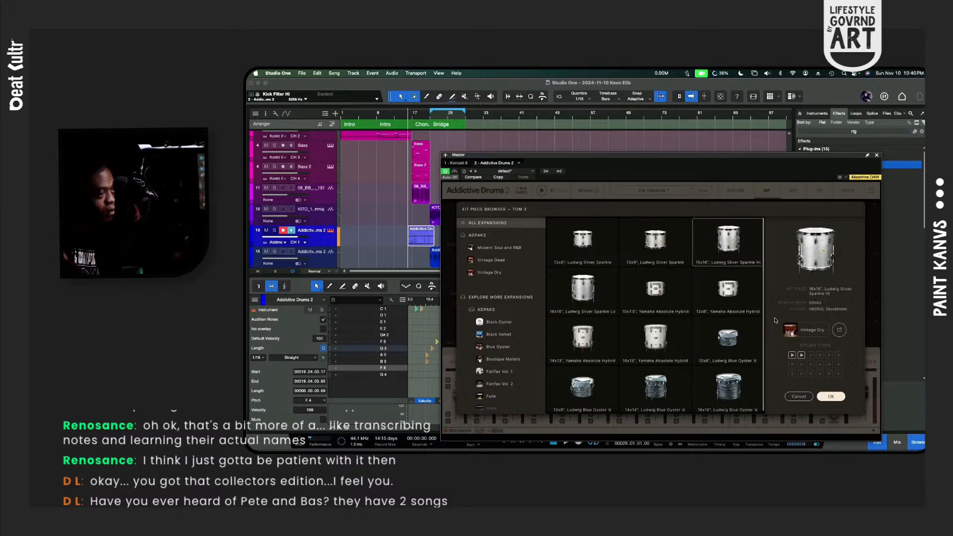
pyautogui.click(830, 397)
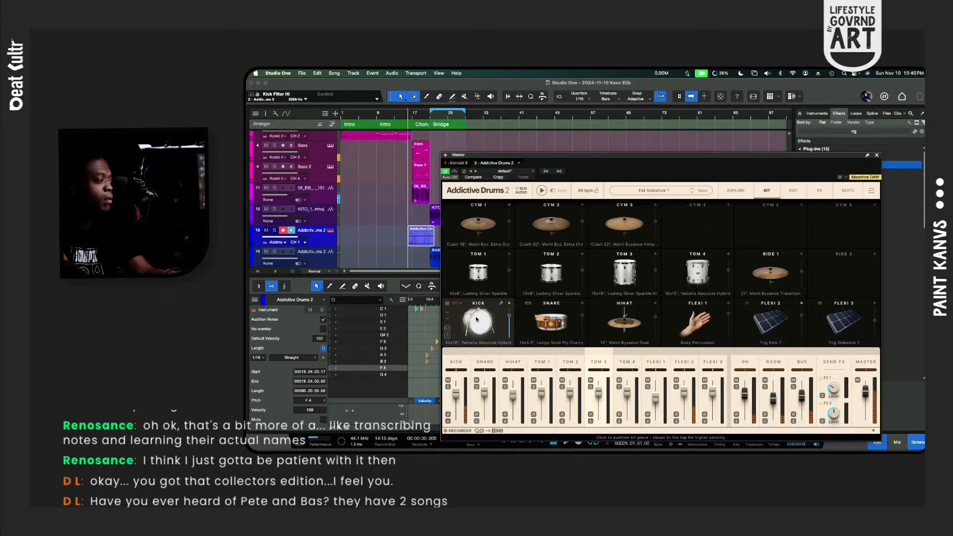
# Step: Replace the kick with the 22x14" Ludwig Blue Oyster and replay the part
pyautogui.click(449, 303)
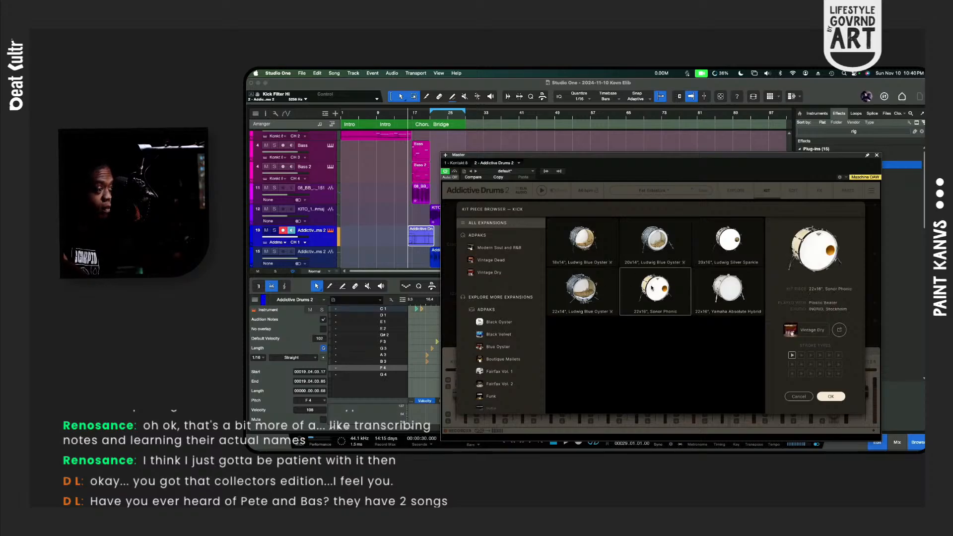
pyautogui.click(595, 286)
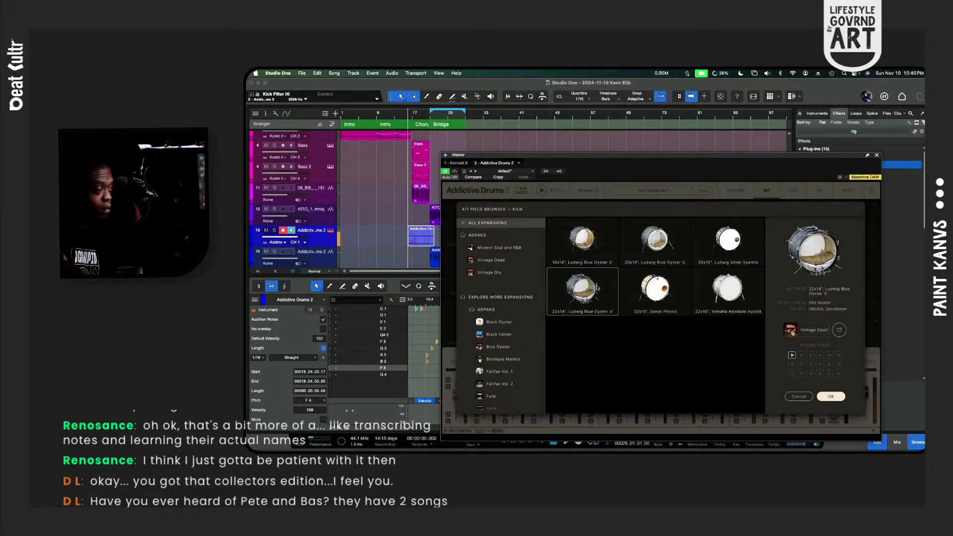
pyautogui.click(837, 399)
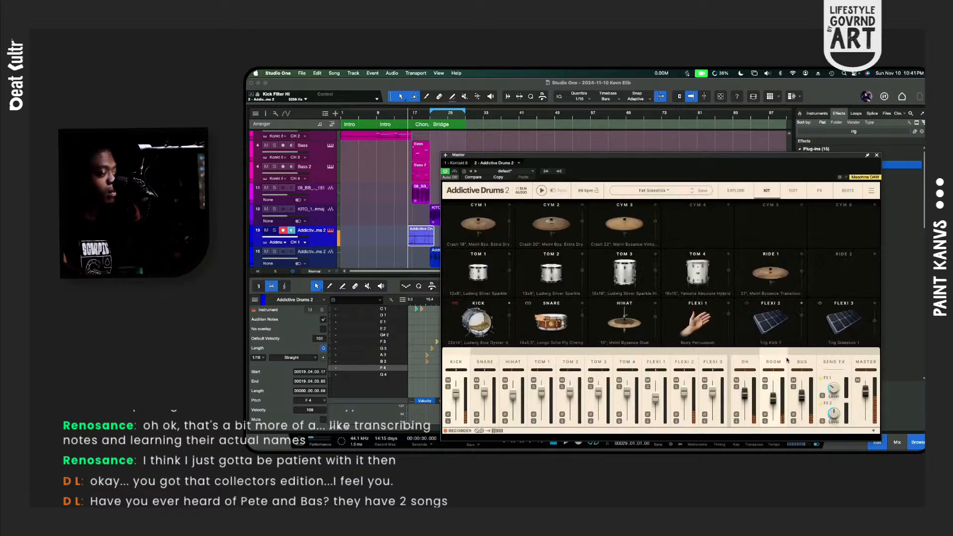
pyautogui.press('space')
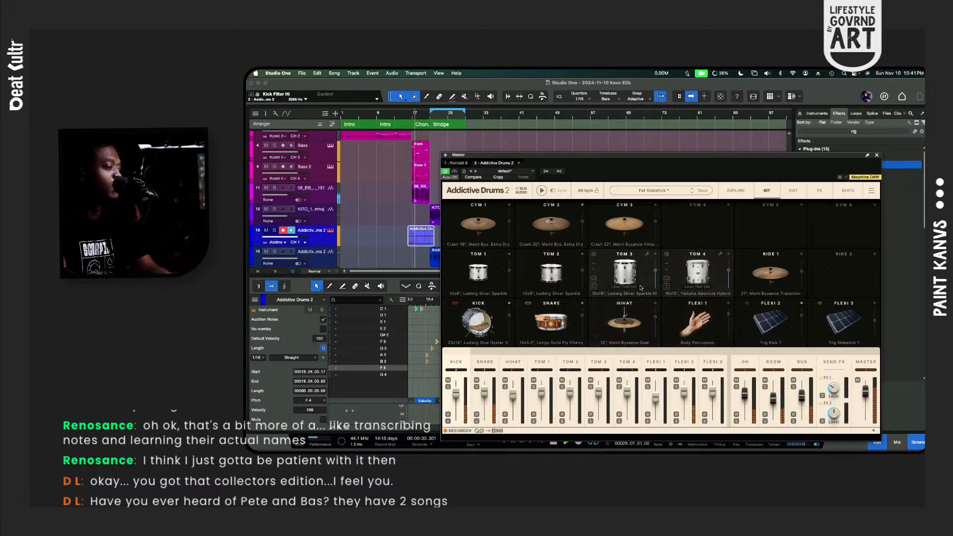
pyautogui.press('space')
# Step: Replace the snare with the 14x6.5" Gretsch Bell Brass and play the part back
pyautogui.click(549, 320)
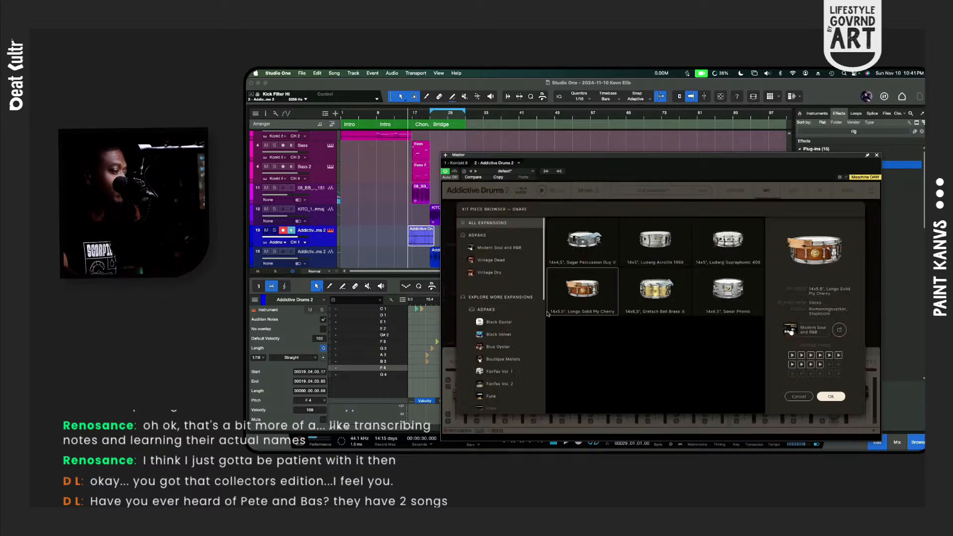
pyautogui.click(665, 286)
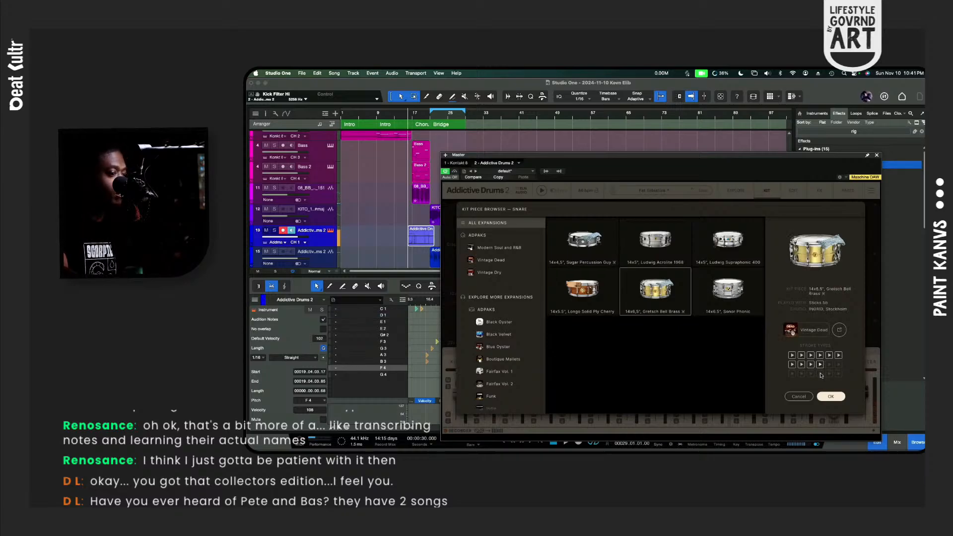
pyautogui.click(831, 396)
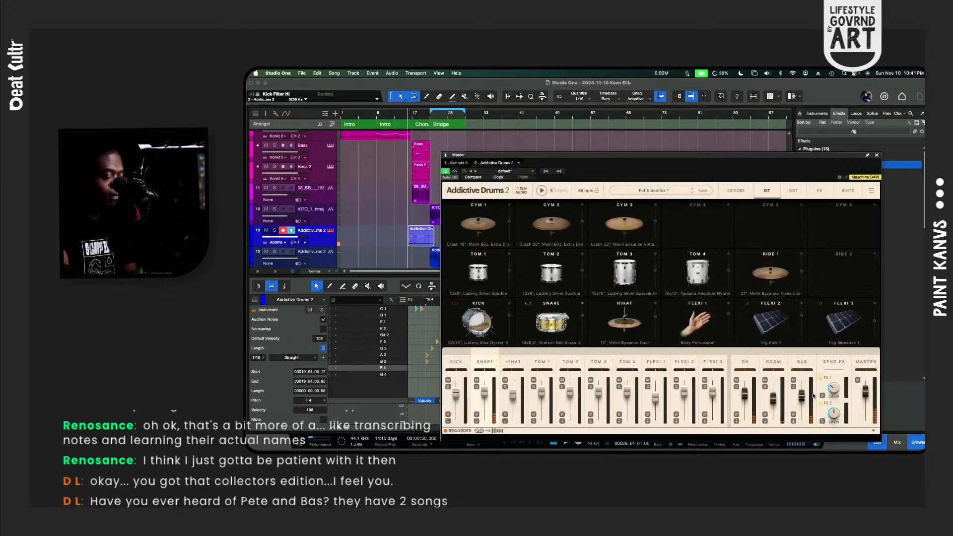
pyautogui.press('space')
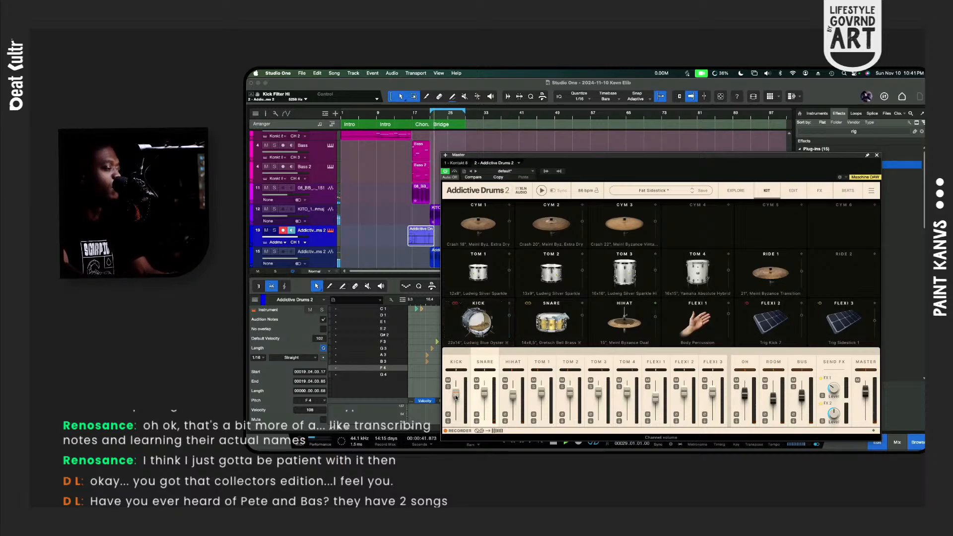
# Step: Adjust the kick channel level to about -4.9 dB and lower the hi-hat level to about -15.3 dB in the drum mixer
pyautogui.moveTo(455, 397); pyautogui.dragTo(456, 395)
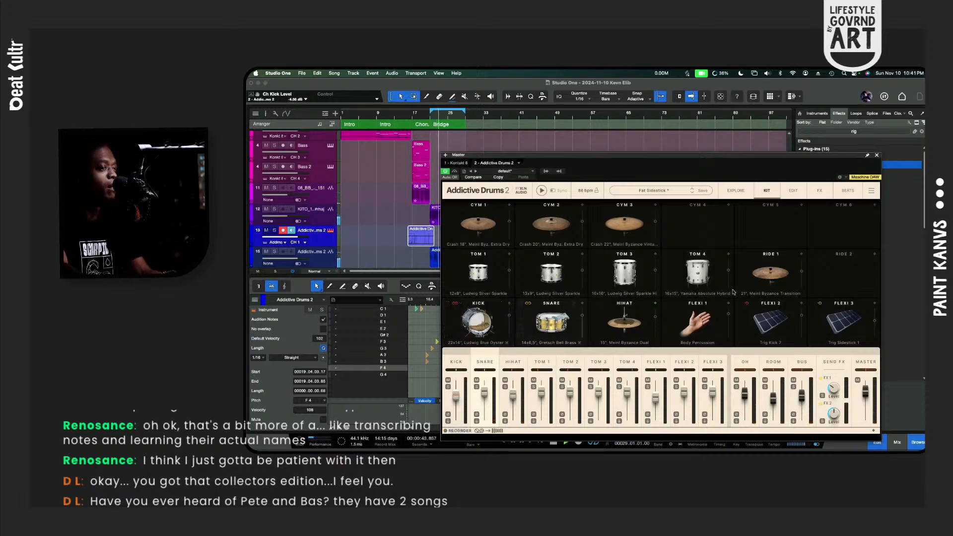
pyautogui.click(877, 156)
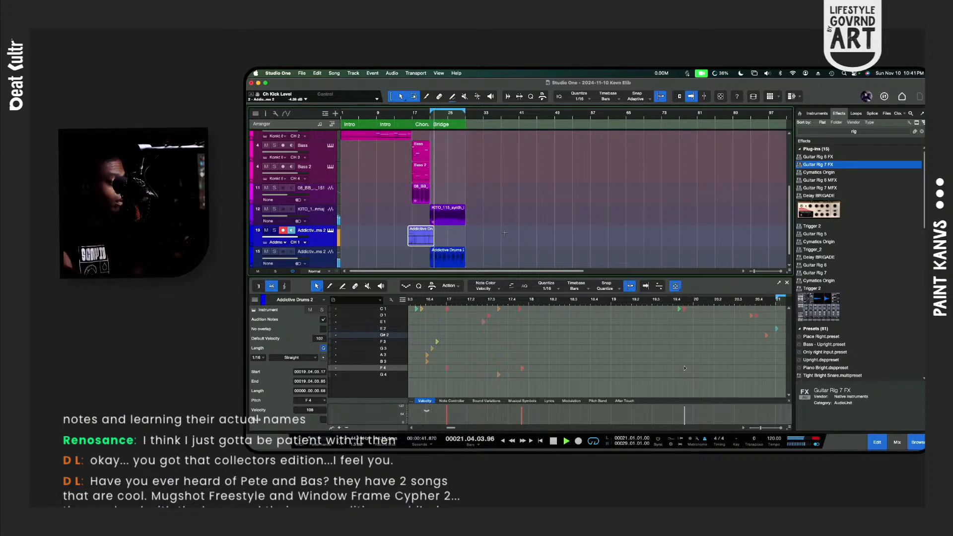
pyautogui.click(330, 231)
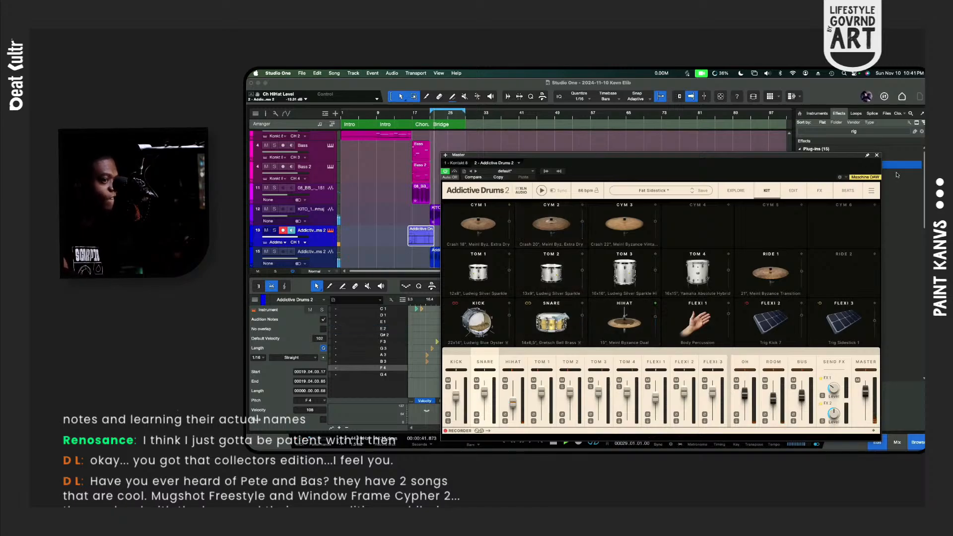
pyautogui.click(876, 156)
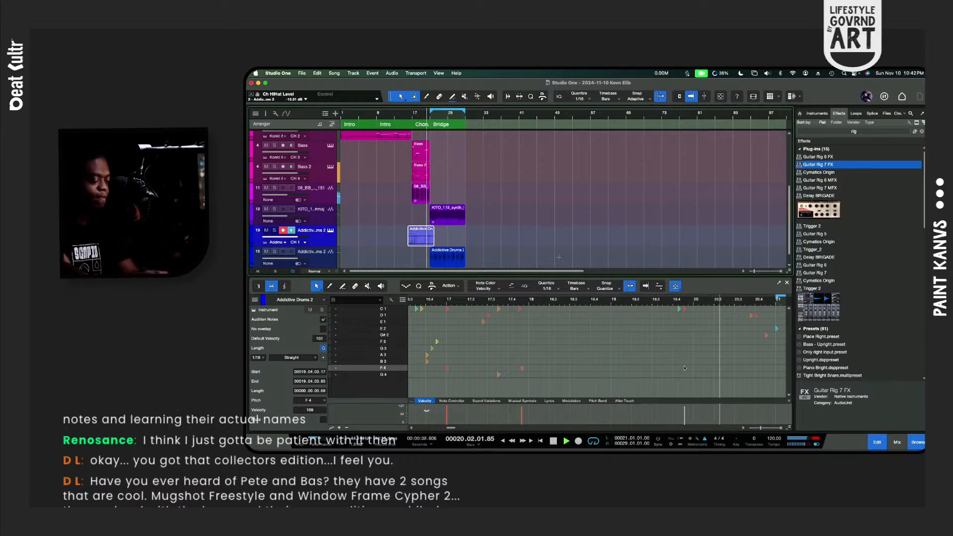
# Step: Overdub a fill on C 4, B 3, A 3 and G 3 into bar 19 of the drum event and replay it
pyautogui.press('space')
pyautogui.press('space')
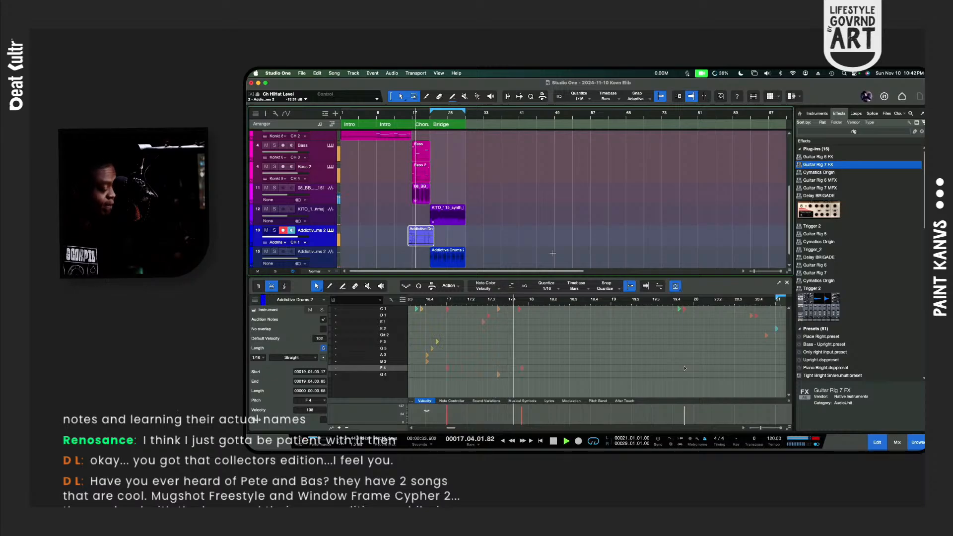
pyautogui.press('KP_Multiply')
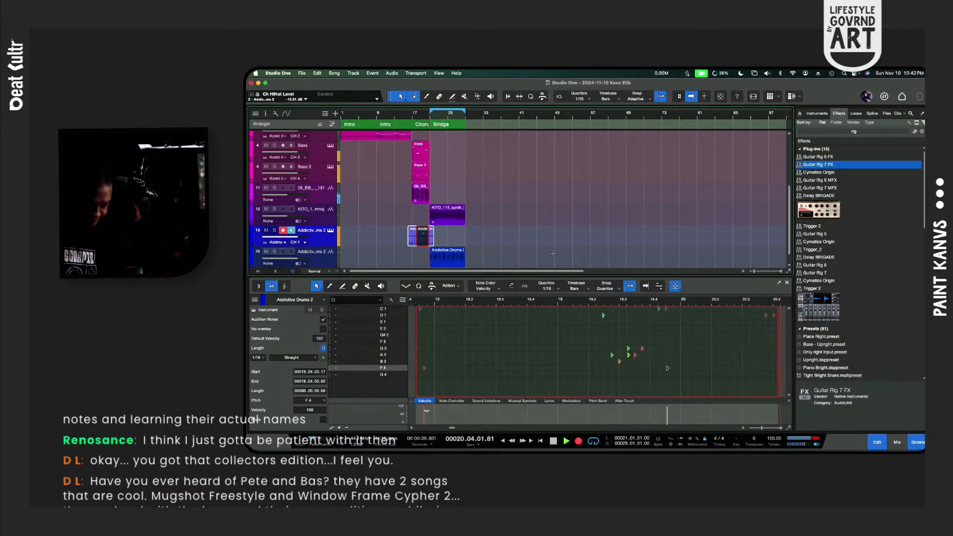
pyautogui.press('KP_Multiply')
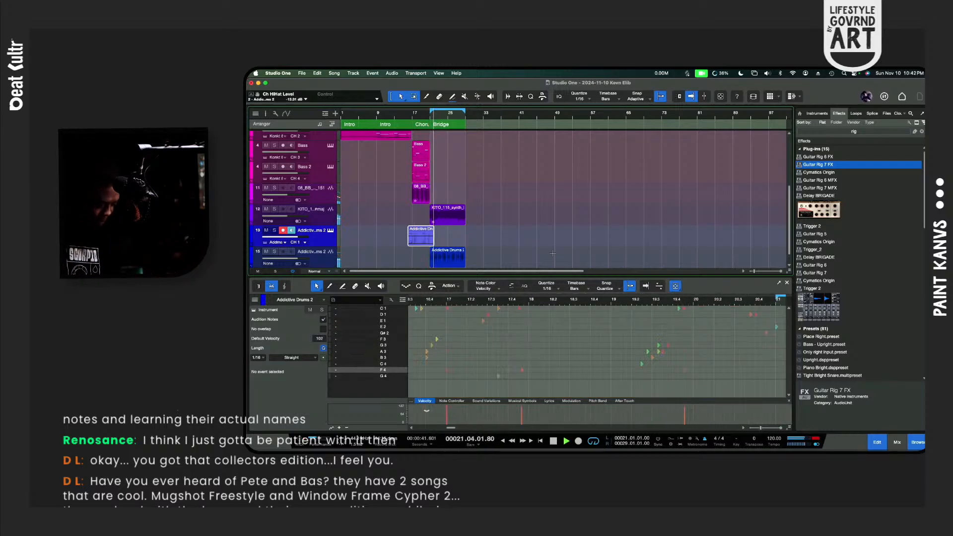
pyautogui.press('l')
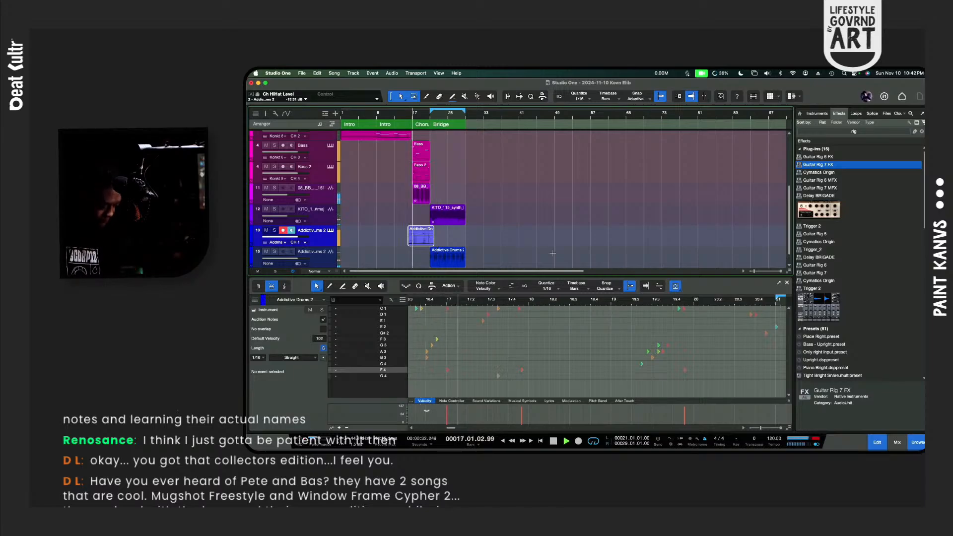
# Step: Overdub a C 1 hit just before bar 17 of the drum event
pyautogui.press('space')
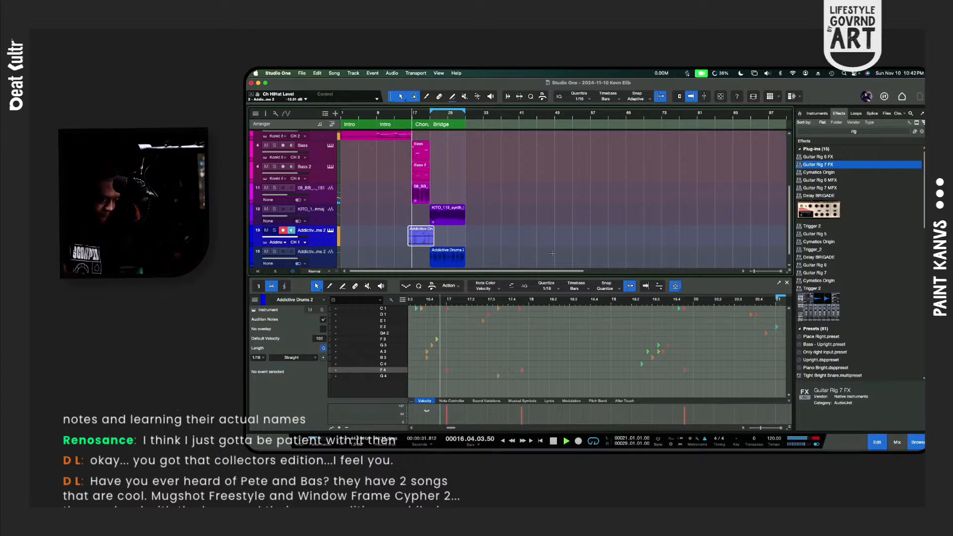
pyautogui.press('KP_Multiply')
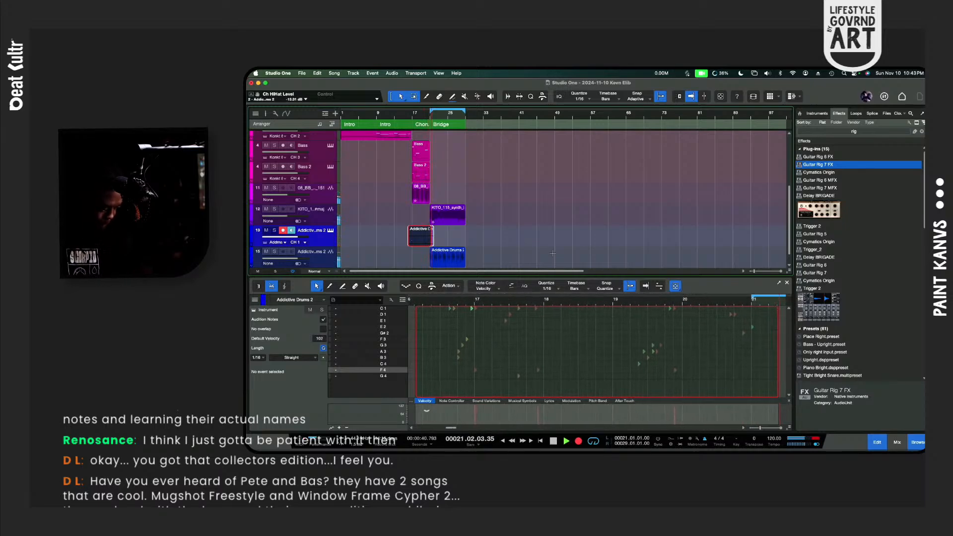
pyautogui.press('KP_Multiply')
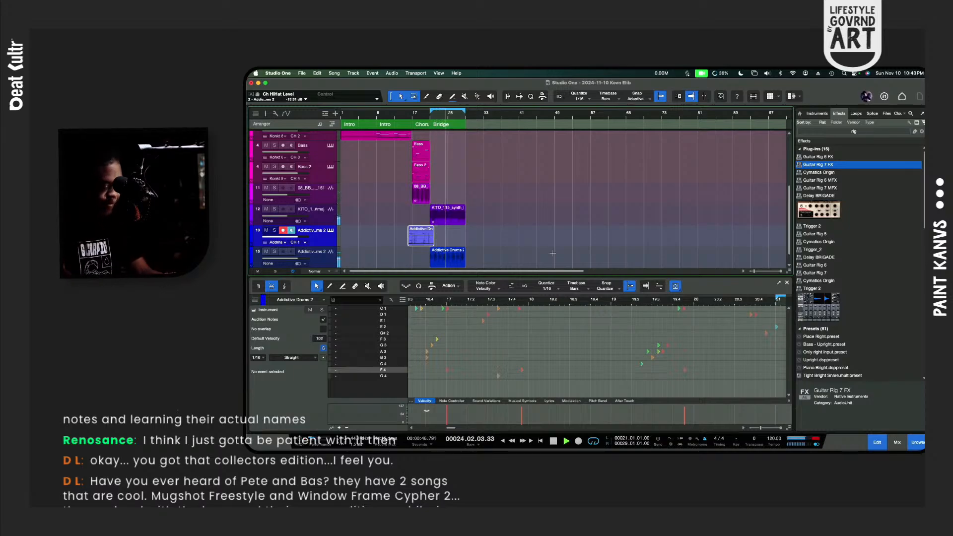
# Step: Play the drum part from bar 19 and copy the last G 3 note of its fill to 19.04.01.00
pyautogui.press('space')
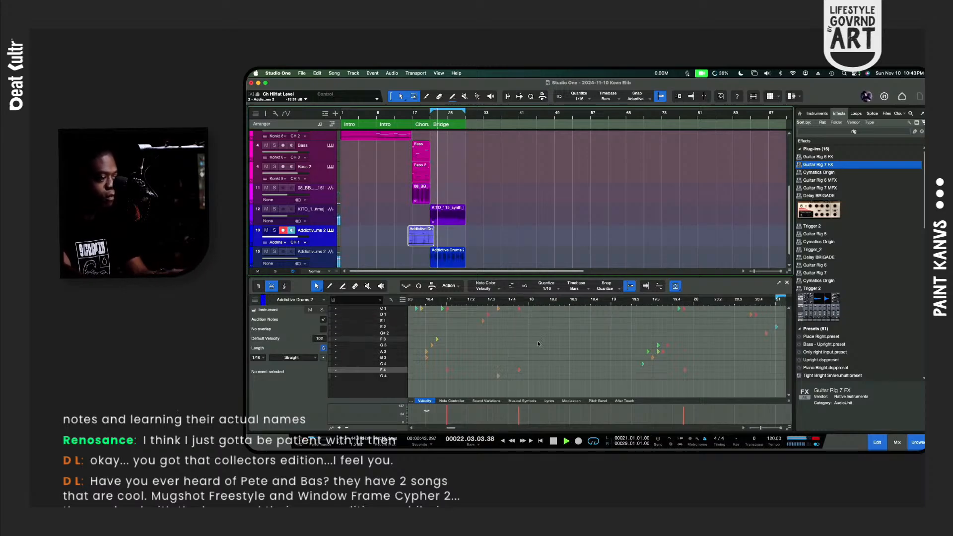
pyautogui.click(612, 305)
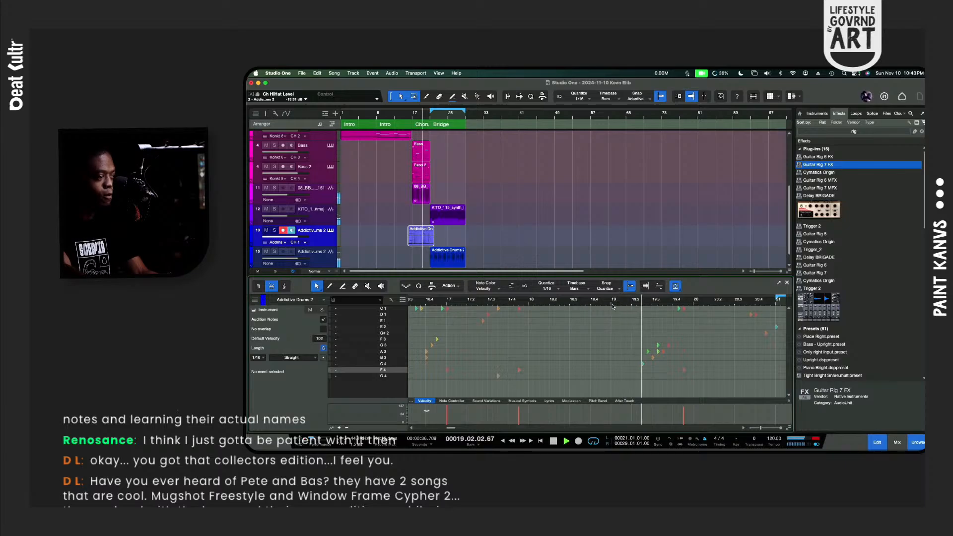
pyautogui.click(614, 304)
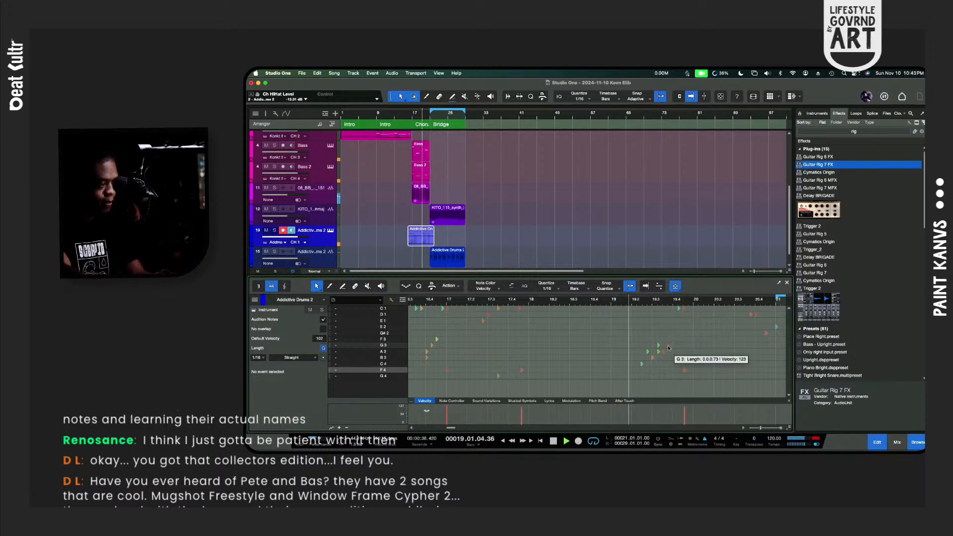
pyautogui.press('space')
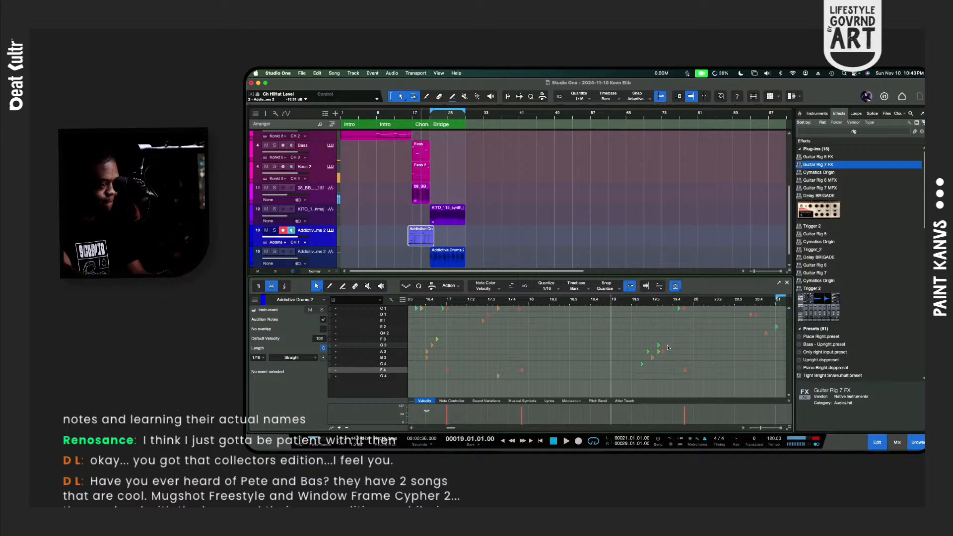
pyautogui.click(667, 346)
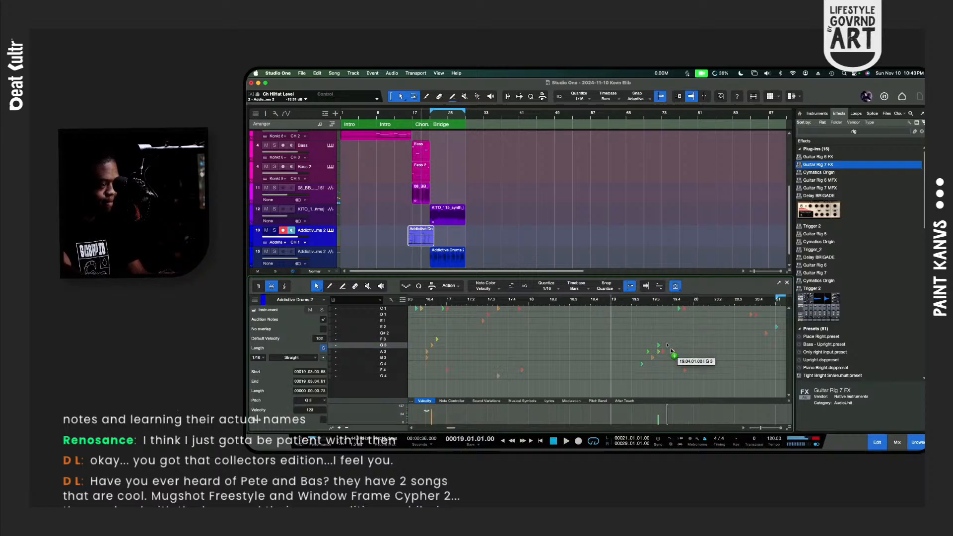
pyautogui.moveTo(672, 345); pyautogui.dragTo(673, 347)
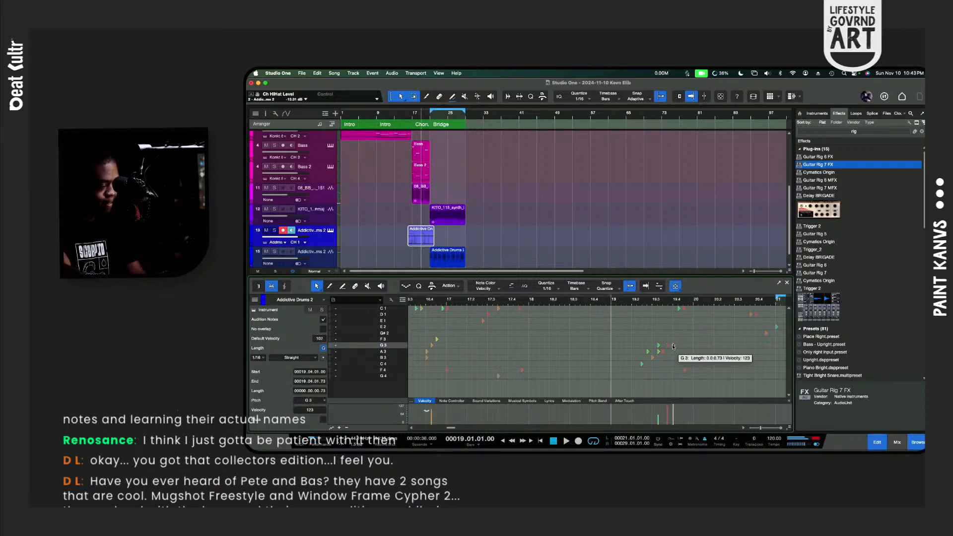
# Step: Try the copied G 3 note at 19.03.04.60 and 19.03.04.77 with playback, and return it to 19.04.01.00
pyautogui.press('e')
pyautogui.press('e')
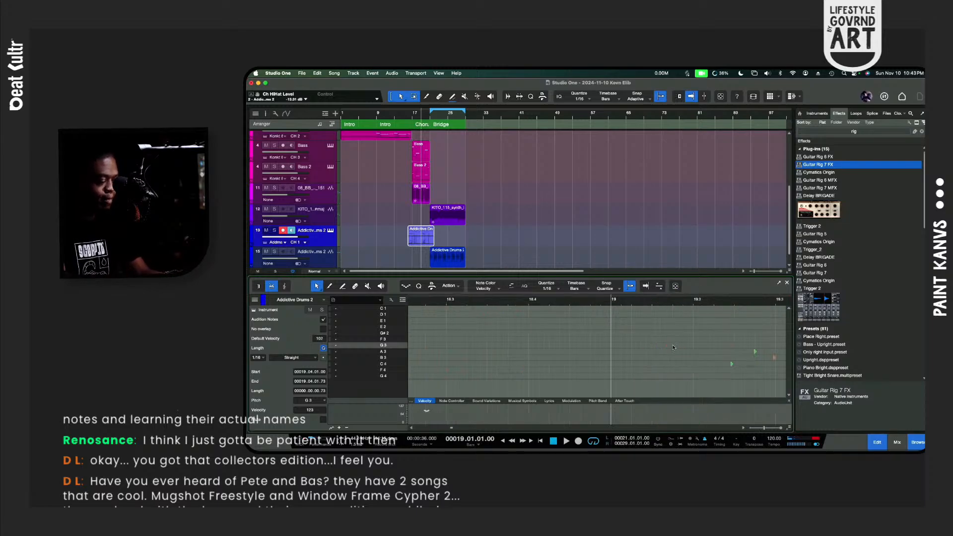
pyautogui.hscroll(5, 673, 347)
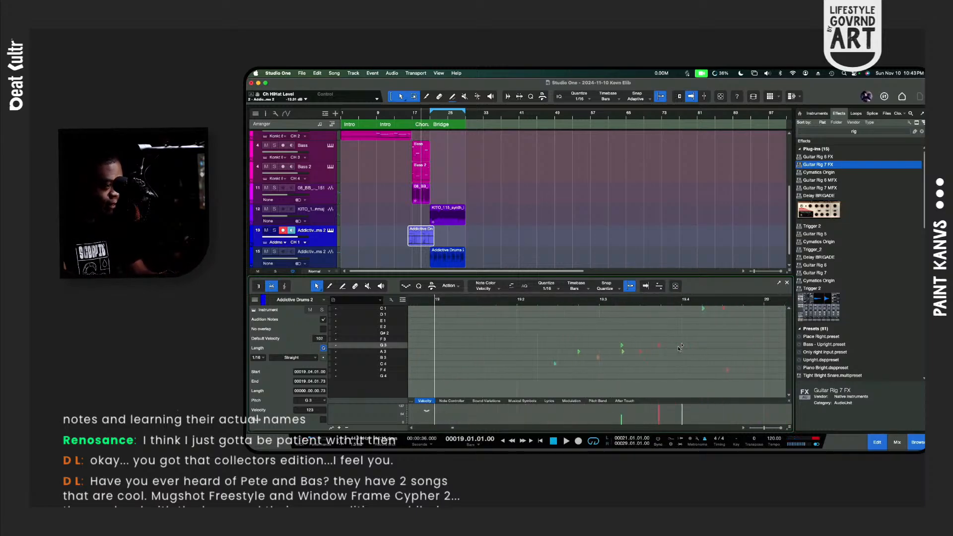
pyautogui.click(674, 346)
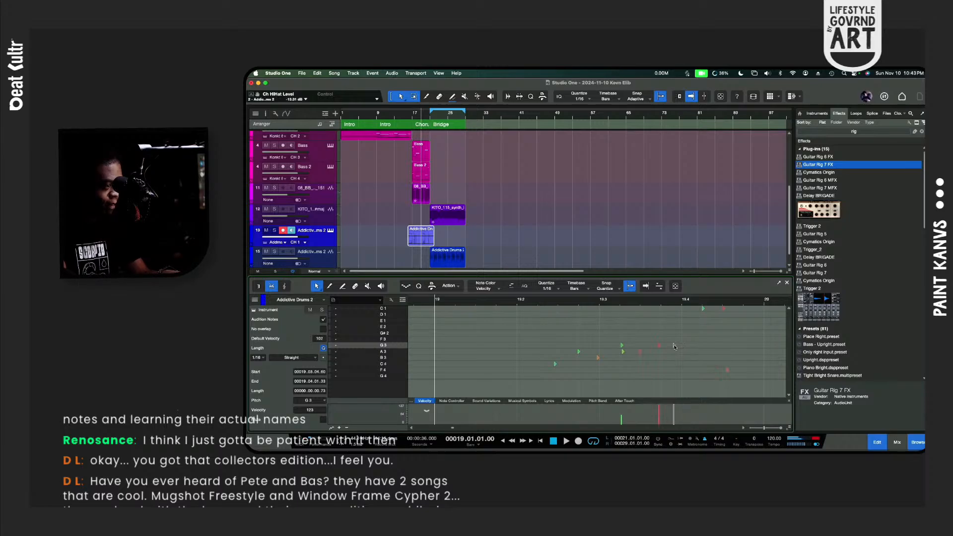
pyautogui.press('space')
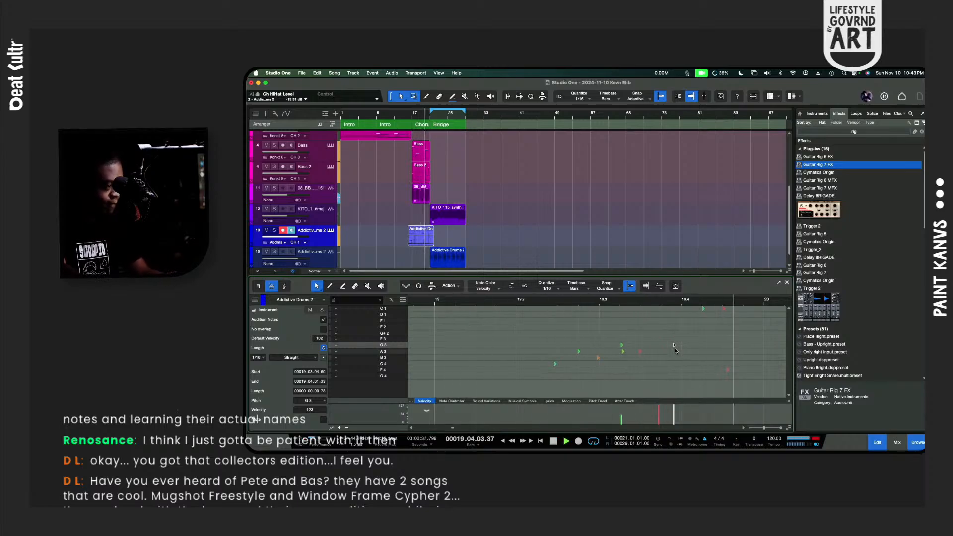
pyautogui.press('space')
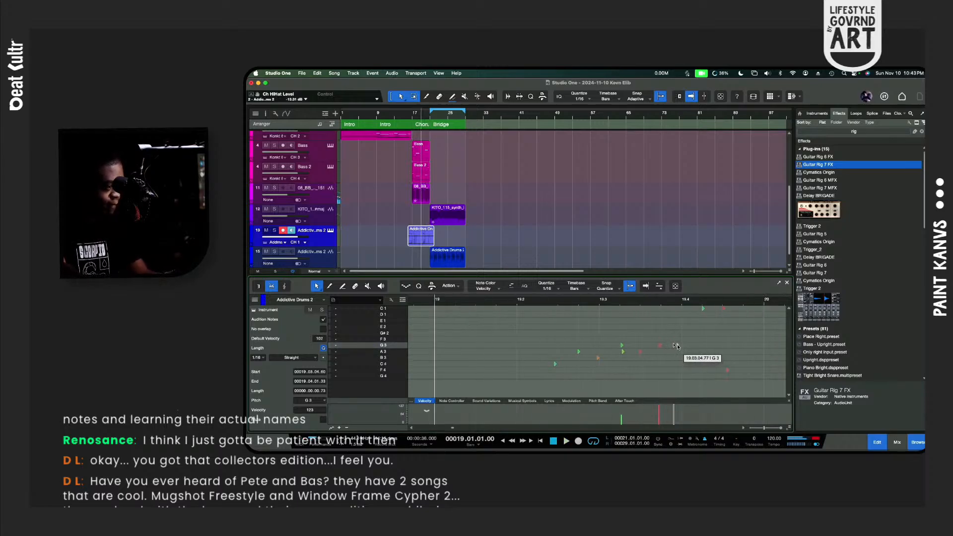
pyautogui.click(676, 346)
pyautogui.press('space')
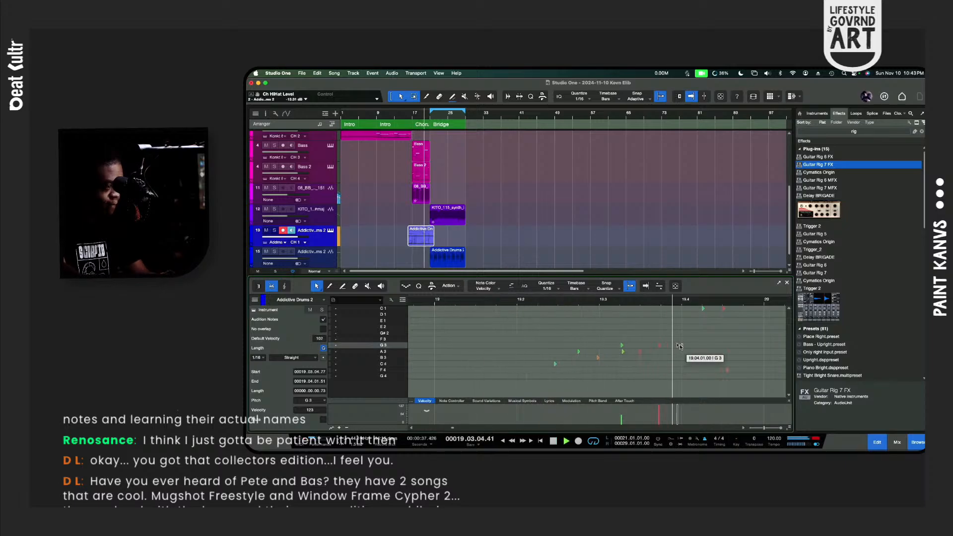
pyautogui.press('space')
pyautogui.click(681, 346)
pyautogui.press('space')
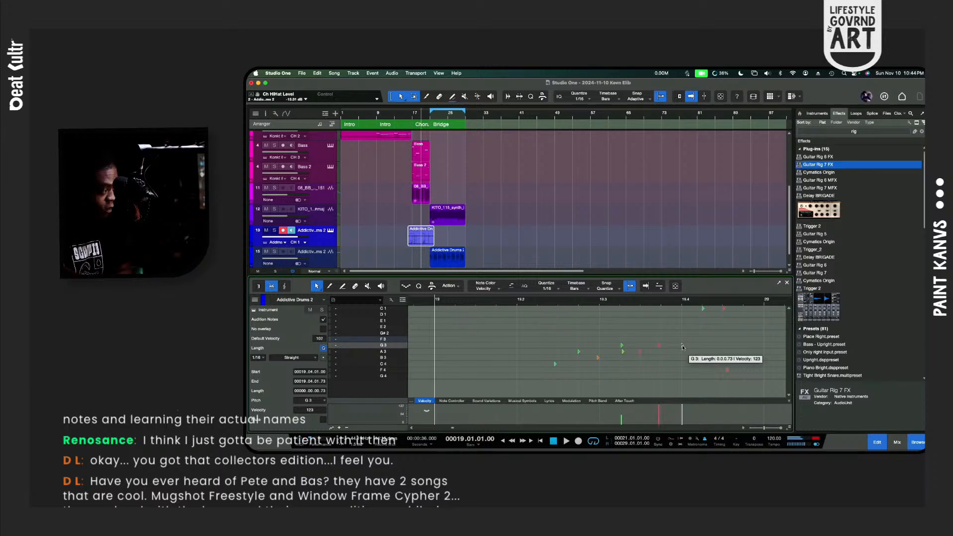
# Step: Move the copied note down to F 3, set its velocity to 91 and play the fill back into the Bridge
pyautogui.moveTo(682, 346); pyautogui.dragTo(682, 341)
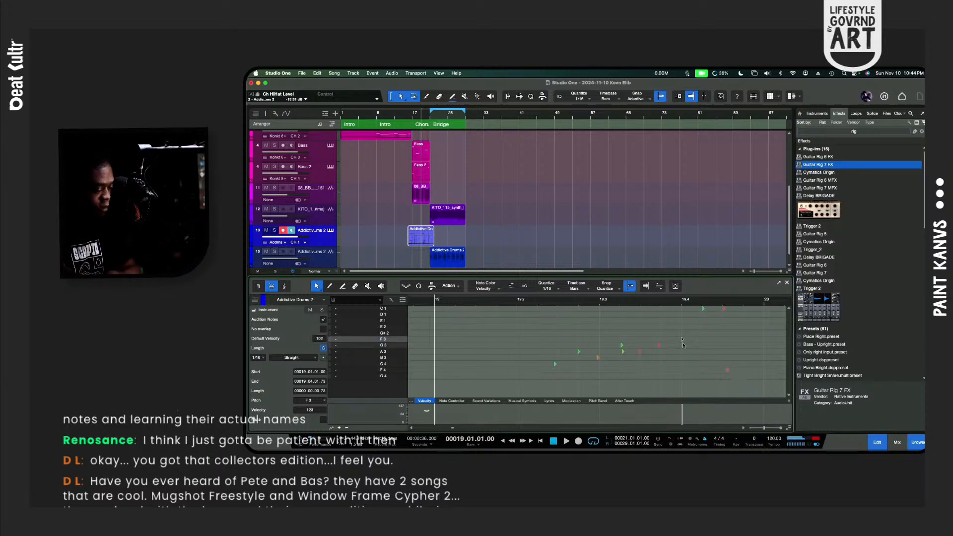
pyautogui.press('space')
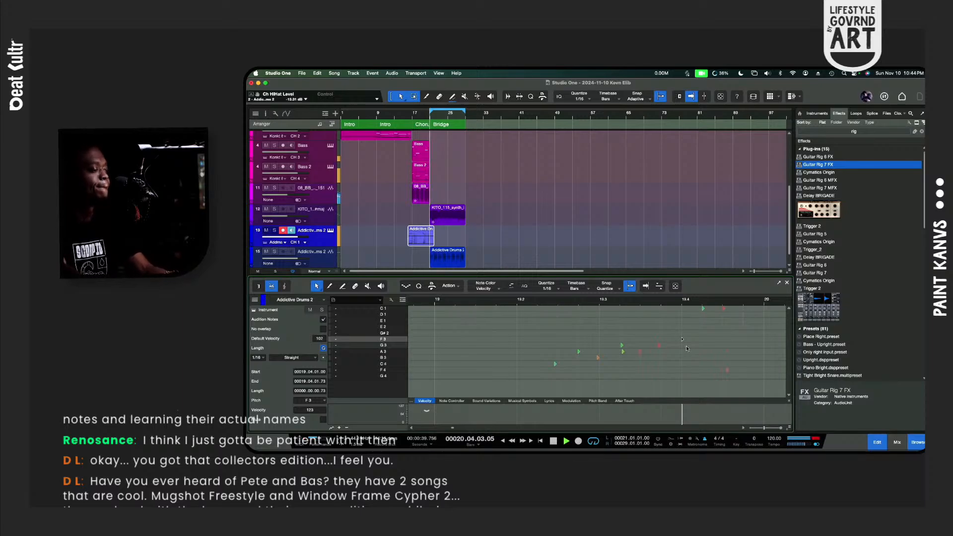
pyautogui.press('space')
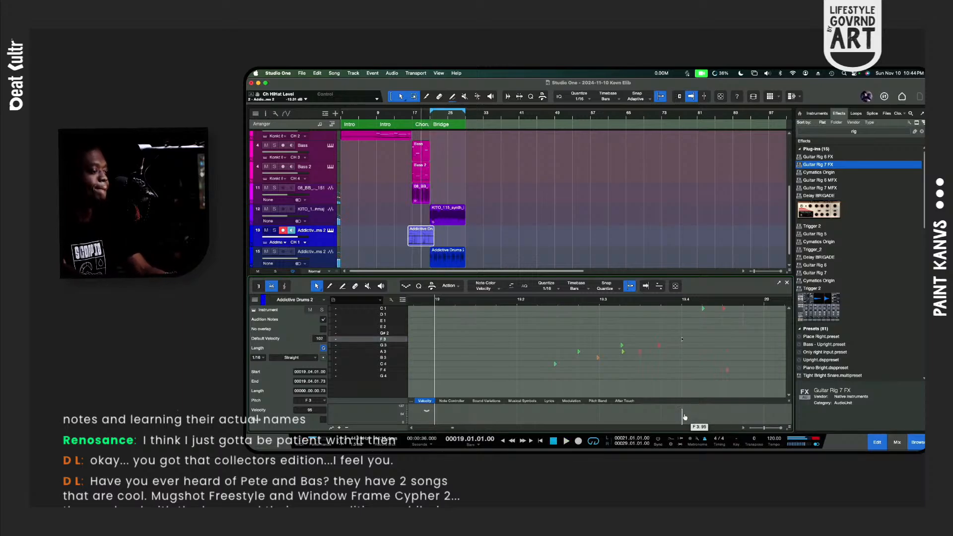
pyautogui.moveTo(685, 417); pyautogui.dragTo(685, 417)
pyautogui.press('space')
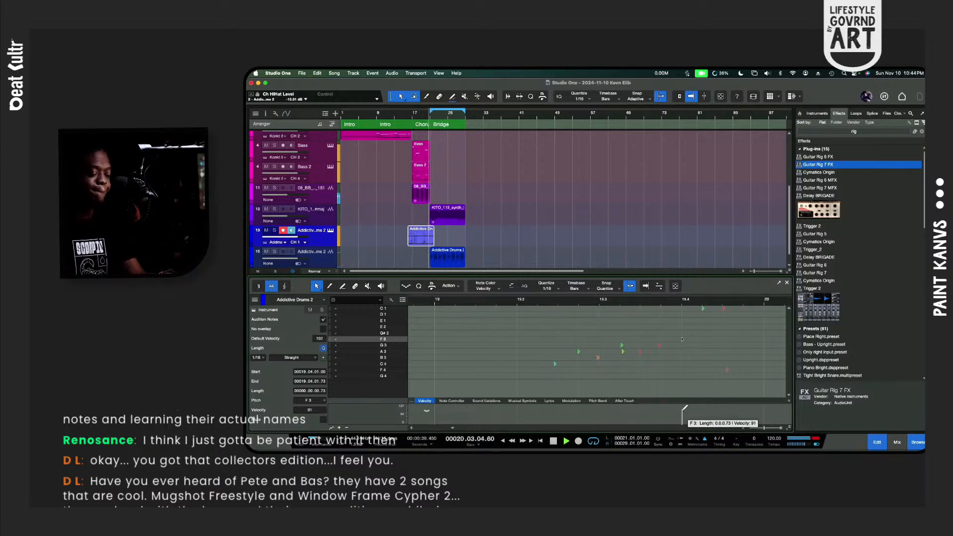
pyautogui.press('w')
pyautogui.press('w')
pyautogui.press('w')
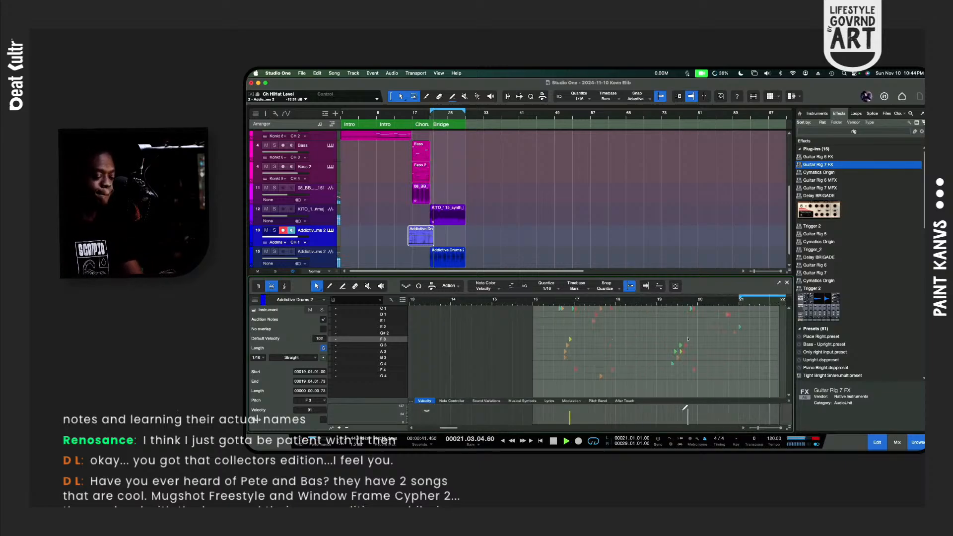
pyautogui.press('w')
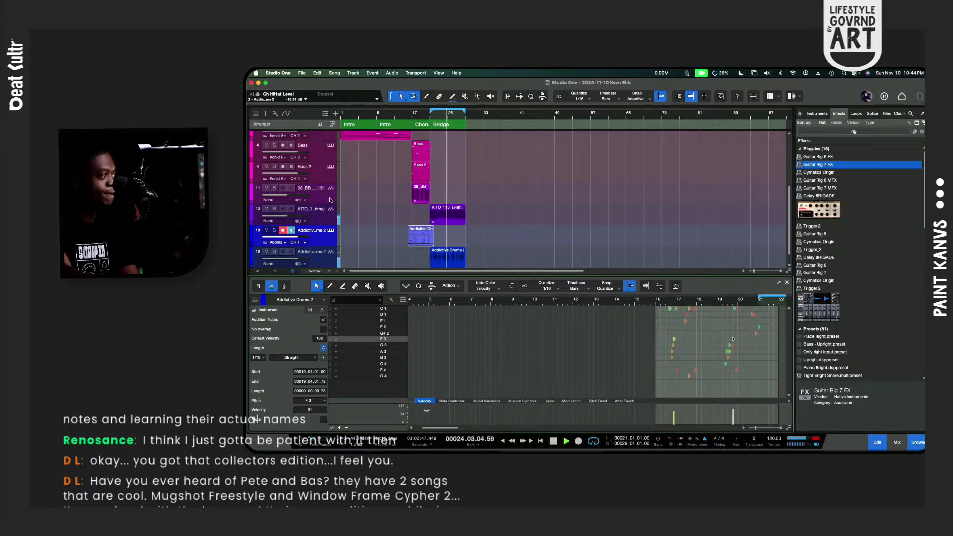
# Step: Open the Bass 2 track's Kontakt instrument, examine Prime Bass's melody articulations and their trigger keys, and close the window
pyautogui.click(326, 173)
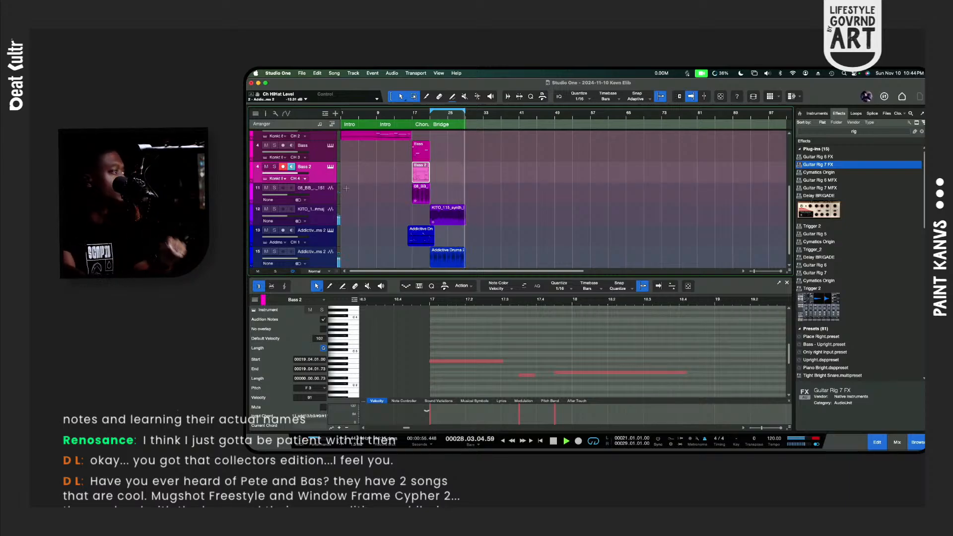
pyautogui.click(330, 167)
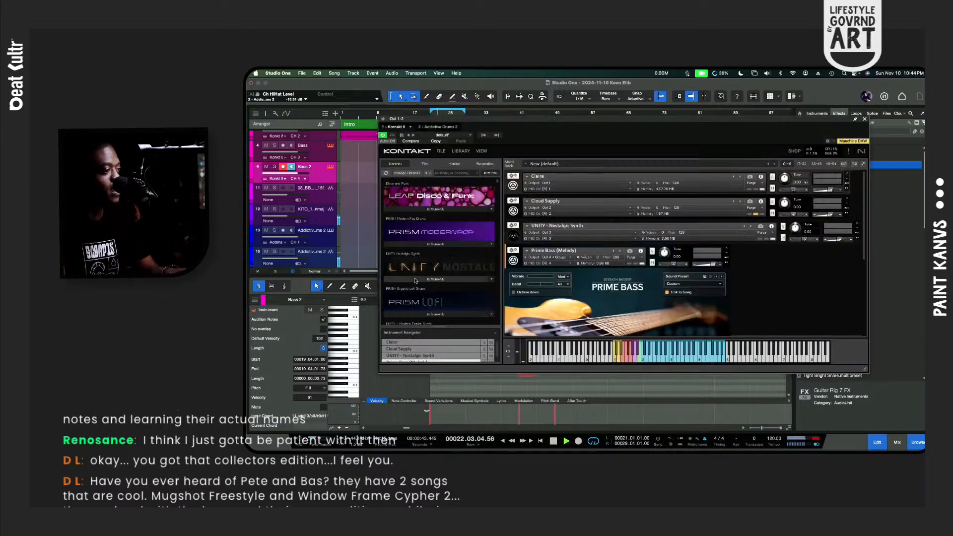
pyautogui.scroll(-5, 616, 310)
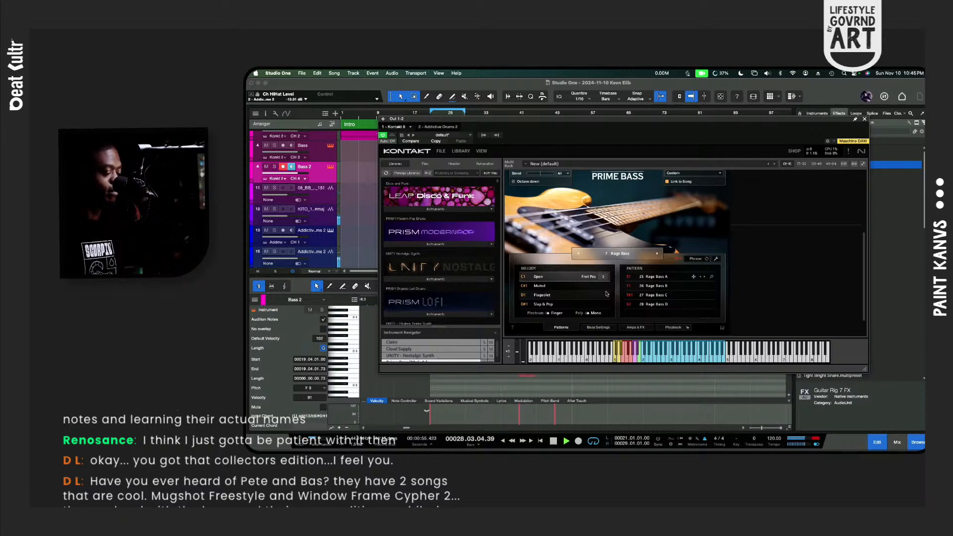
pyautogui.press('space')
pyautogui.press('t')
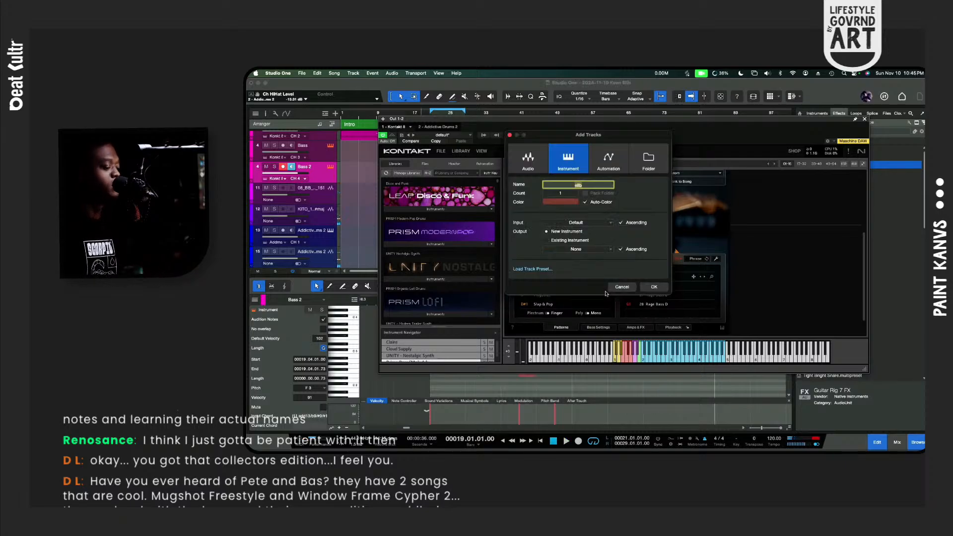
pyautogui.click(622, 287)
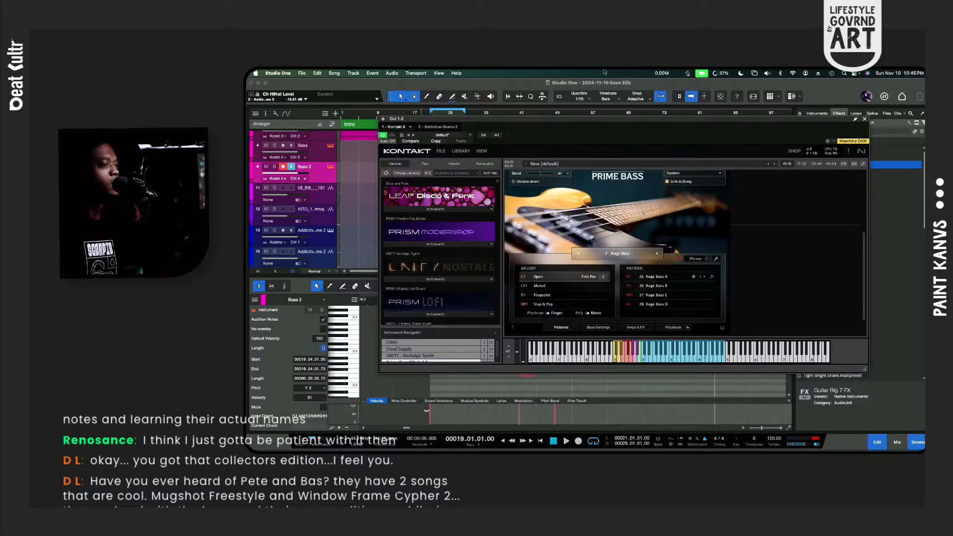
pyautogui.click(864, 119)
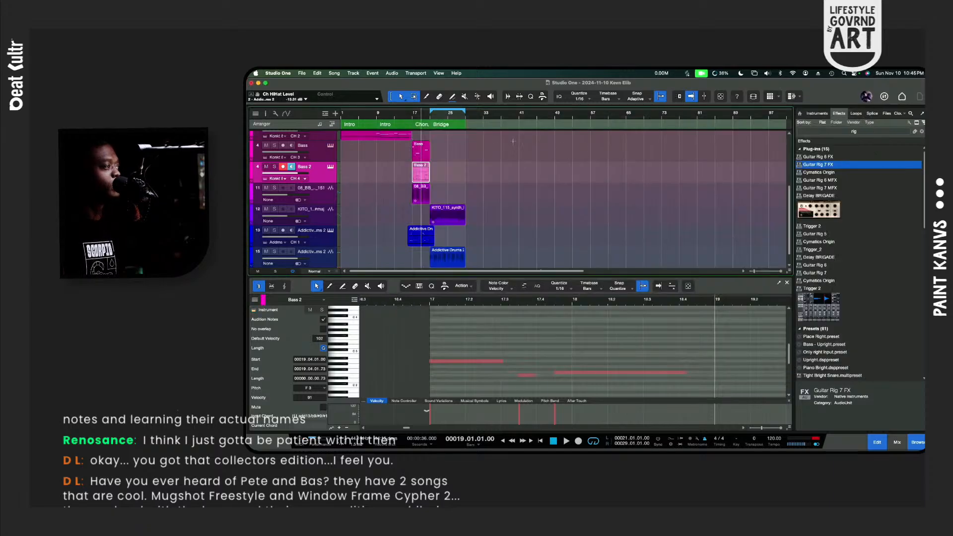
# Step: Overdub C 1 notes into the Bass 2 part, recording from bar 15
pyautogui.click(404, 119)
pyautogui.press('KP_Multiply')
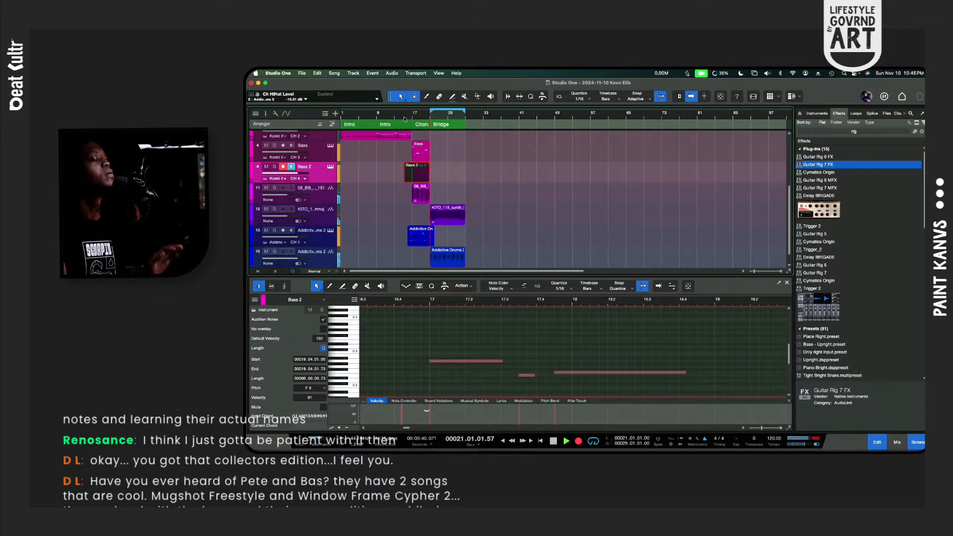
pyautogui.press('space')
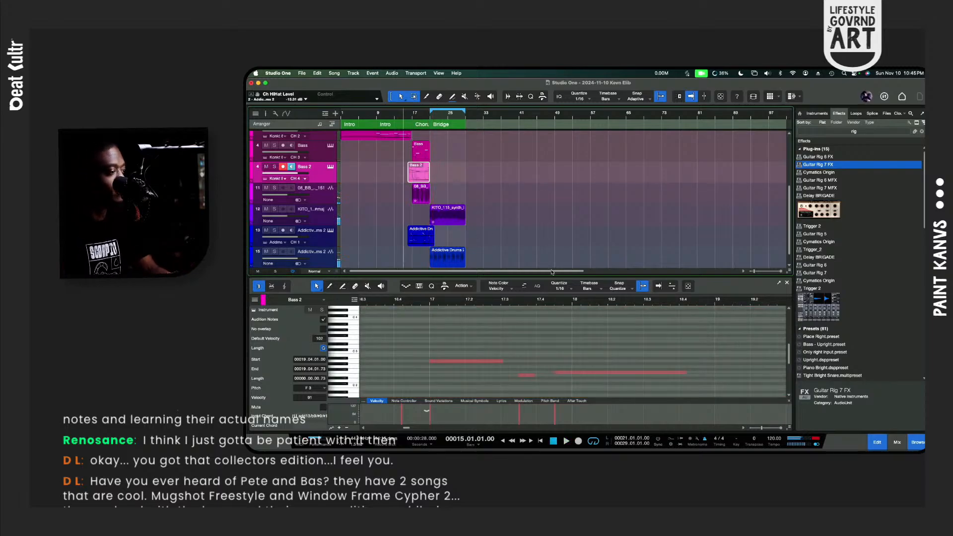
# Step: Enlarge the note editor and quantize the C 1 notes at the ends of bars 16 and 20 in the Bass 2 part
pyautogui.moveTo(653, 274); pyautogui.dragTo(653, 169)
pyautogui.press('w')
pyautogui.press('w')
pyautogui.press('w')
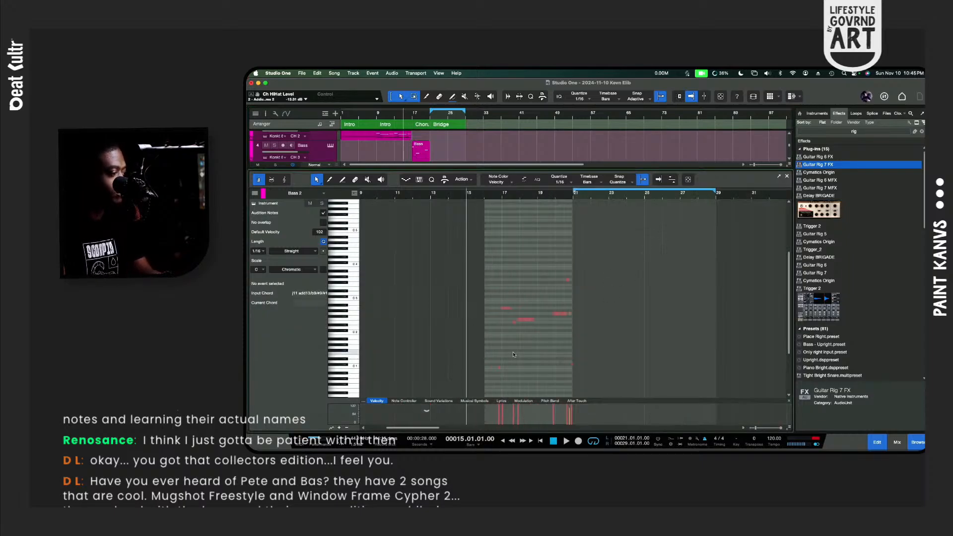
pyautogui.moveTo(508, 365); pyautogui.dragTo(688, 381)
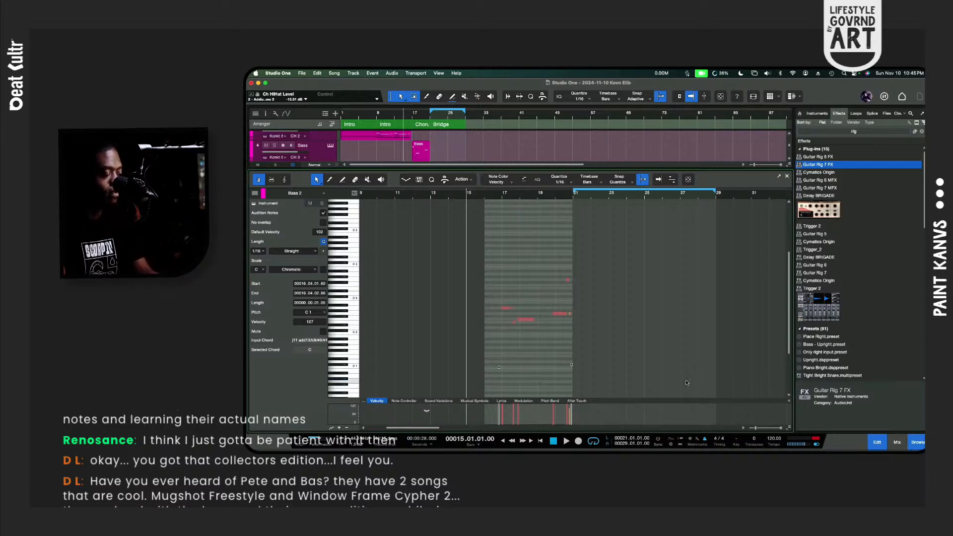
# Step: Play the Bass 2 part from bar 15 and replay the transition into the Bridge from 20.04.03.00
pyautogui.press('space')
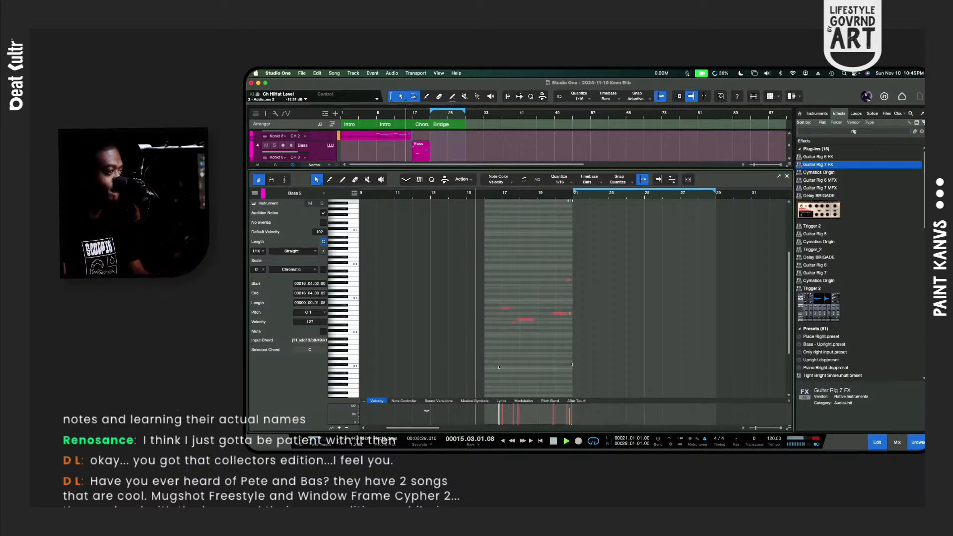
pyautogui.press('space')
pyautogui.click(571, 198)
pyautogui.press('space')
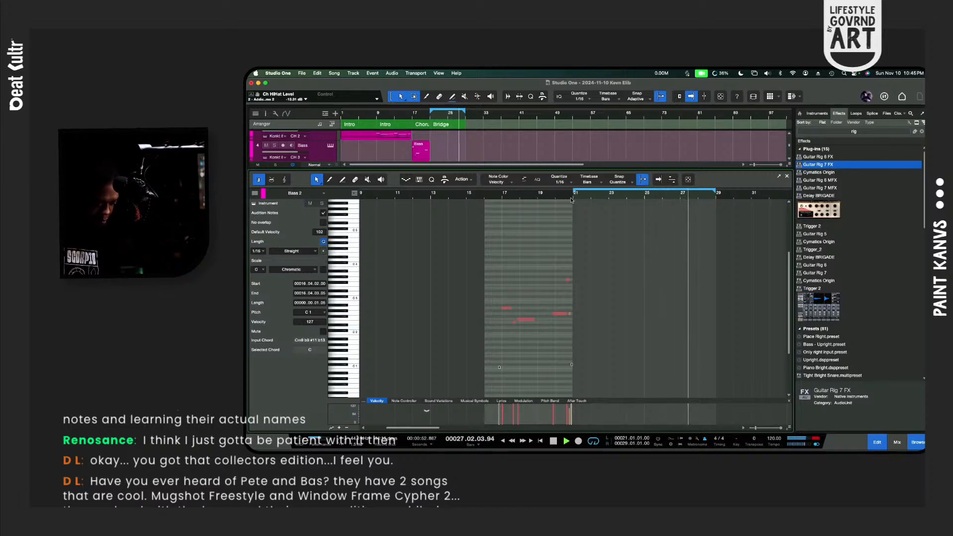
pyautogui.press('space')
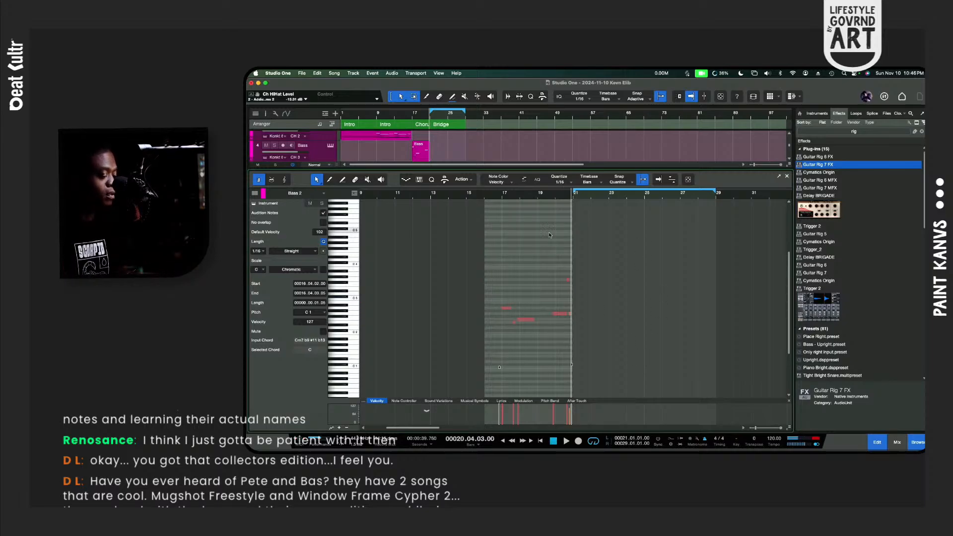
pyautogui.press('space')
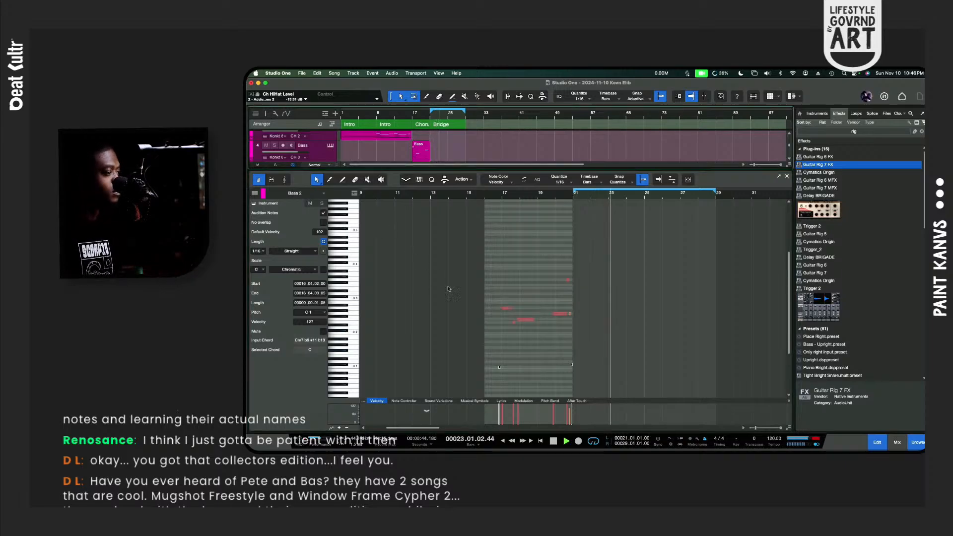
# Step: Switch Prime Bass to the Muted melody articulation after auditioning Flageolet, and record a first Bass 2 take over the Bridge loop, bars 21 to 29
pyautogui.scroll(-5, 574, 284)
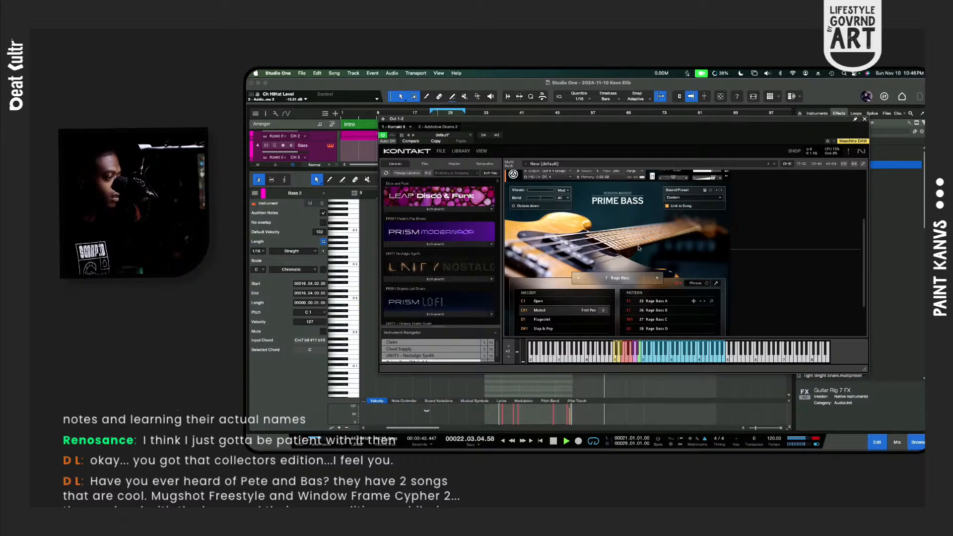
pyautogui.click(572, 318)
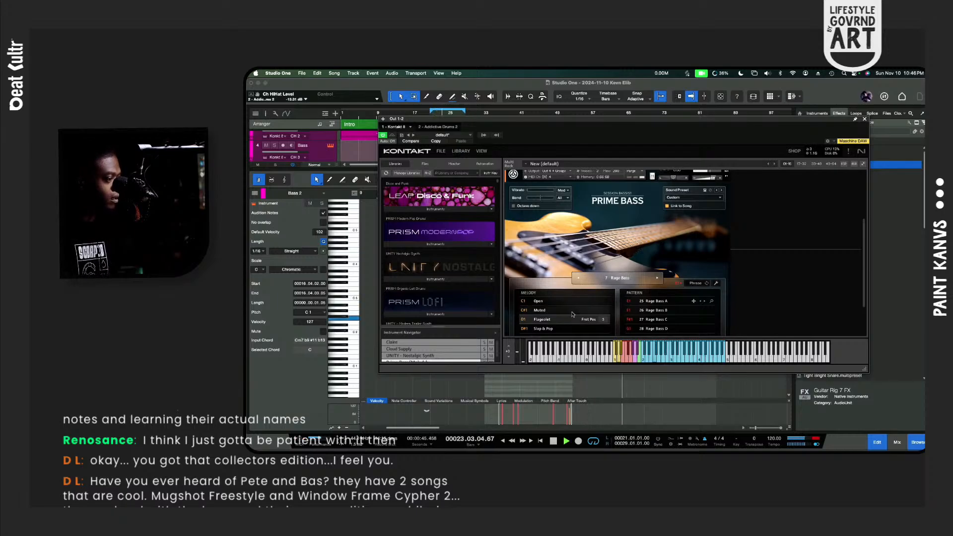
pyautogui.click(573, 313)
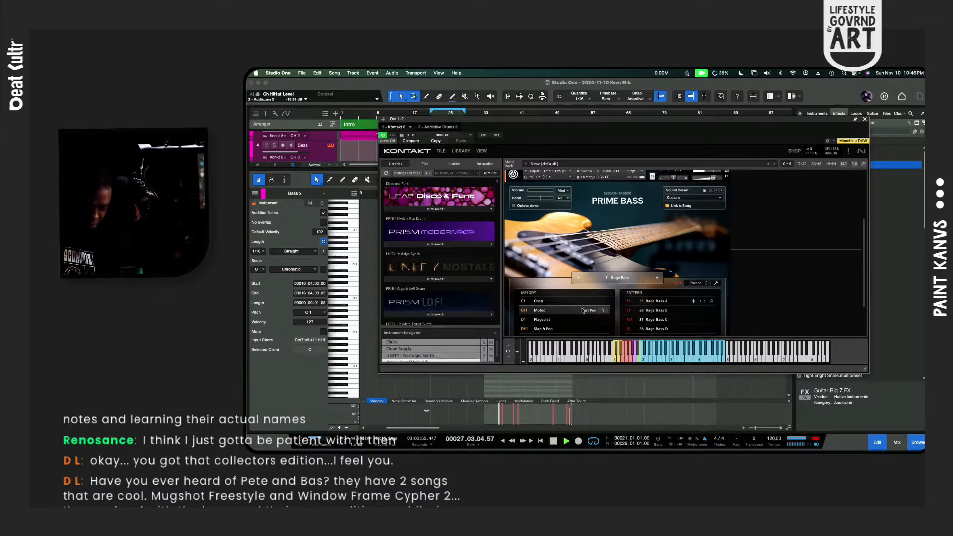
pyautogui.press('KP_Multiply')
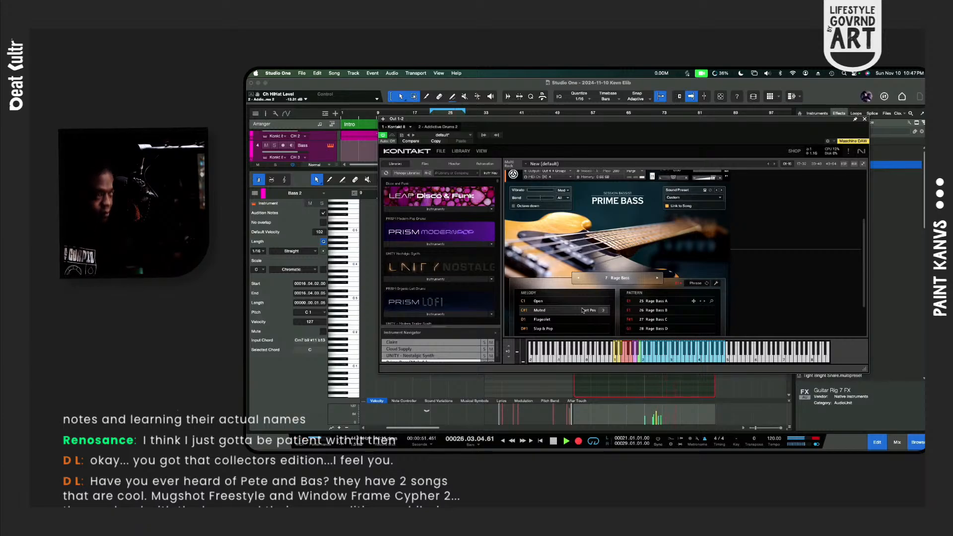
pyautogui.press('KP_Multiply')
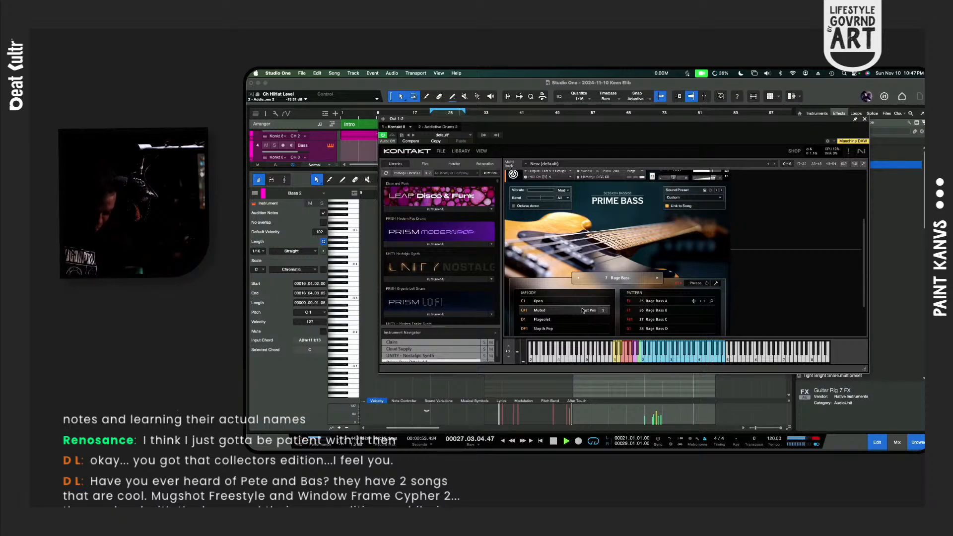
# Step: Try another Bass 2 overdub in the Bridge loop, undo the take and restart playback
pyautogui.press('KP_Multiply')
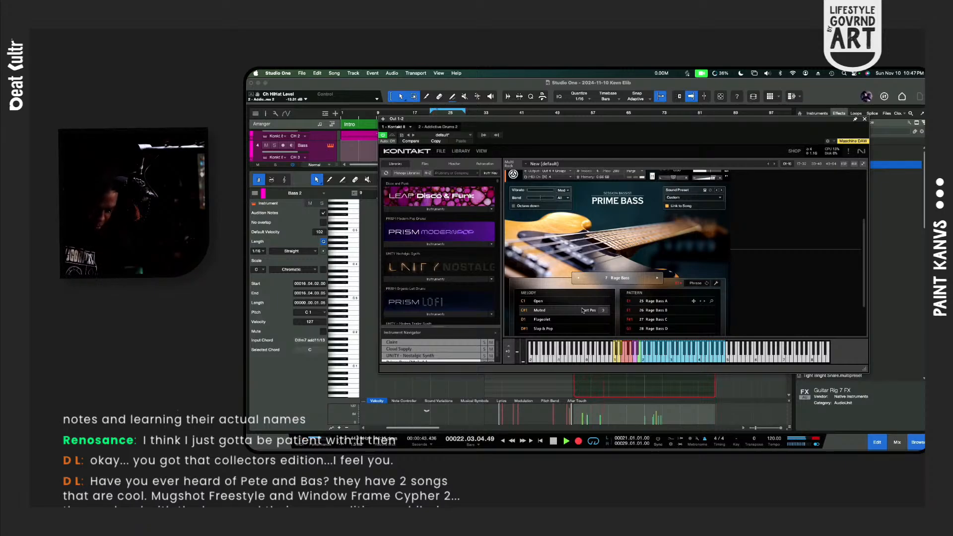
pyautogui.press('space')
pyautogui.press('super+z')
pyautogui.press('space')
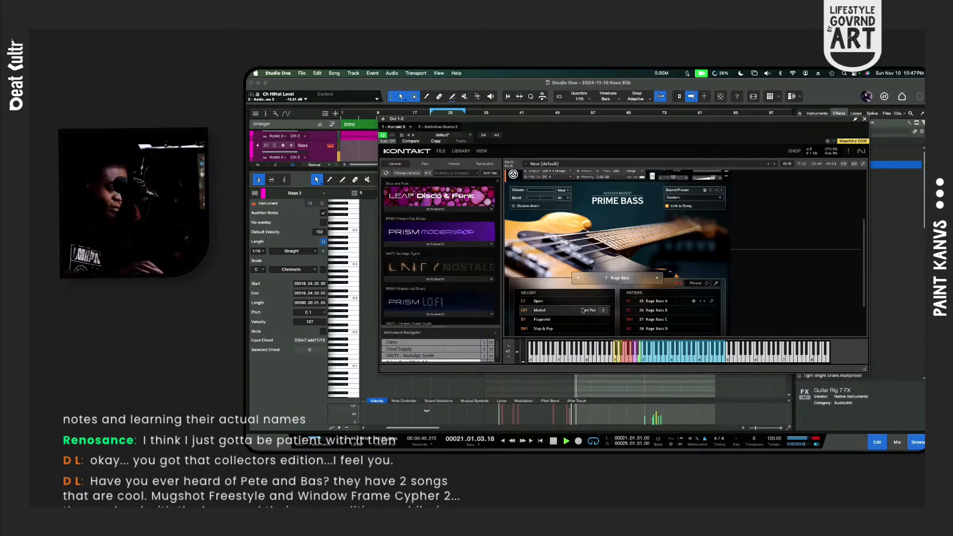
# Step: Close the Kontakt window, overdub the Bass 2 line across the Bridge loop and quantize all of its notes
pyautogui.press('F3')
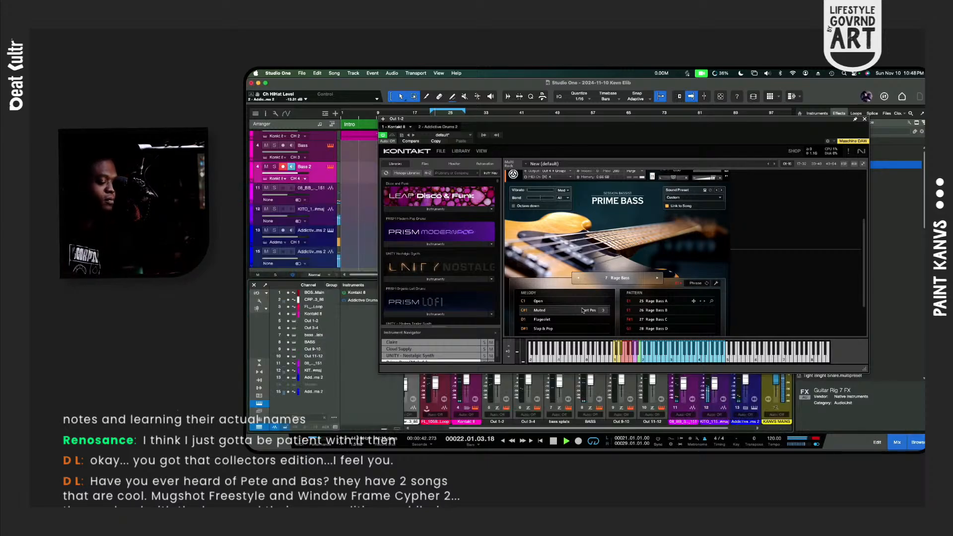
pyautogui.press('F2')
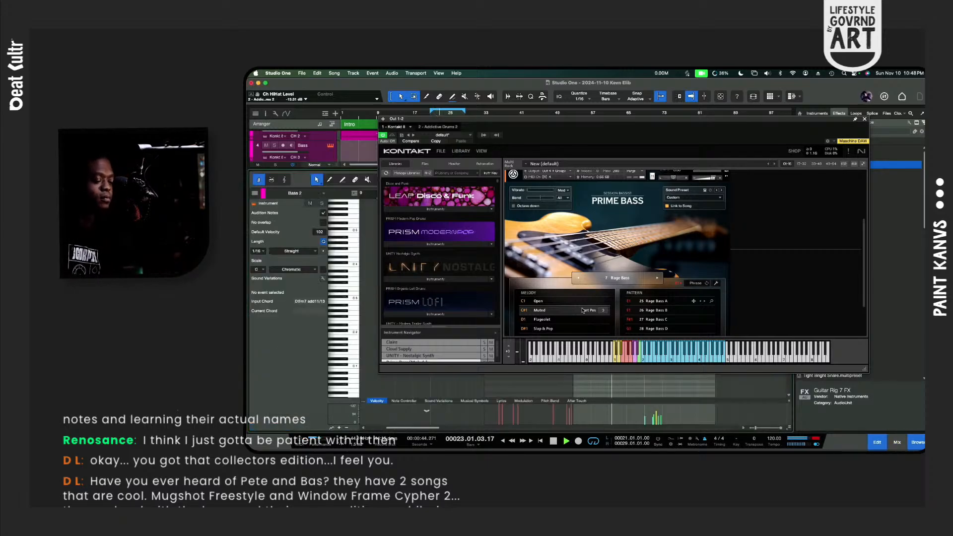
pyautogui.press('Escape')
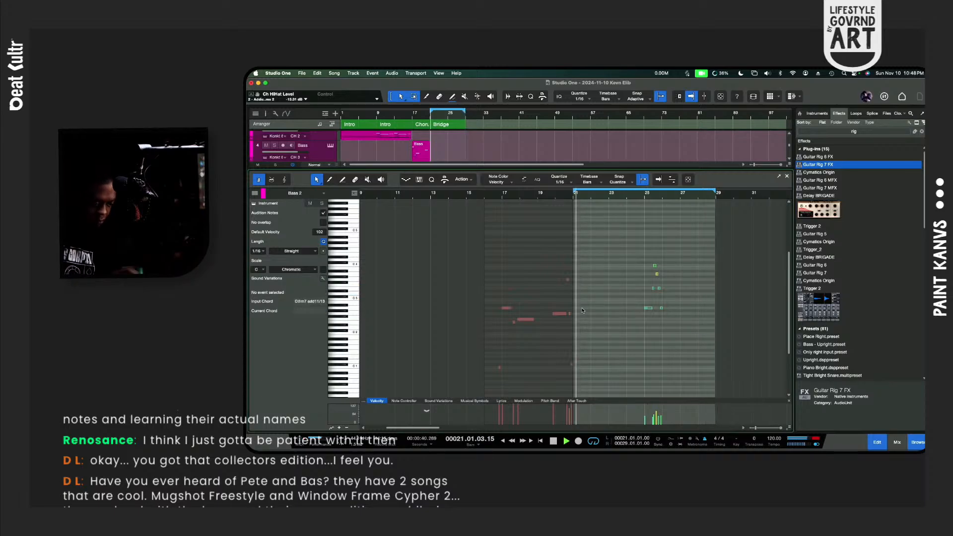
pyautogui.press('KP_Multiply')
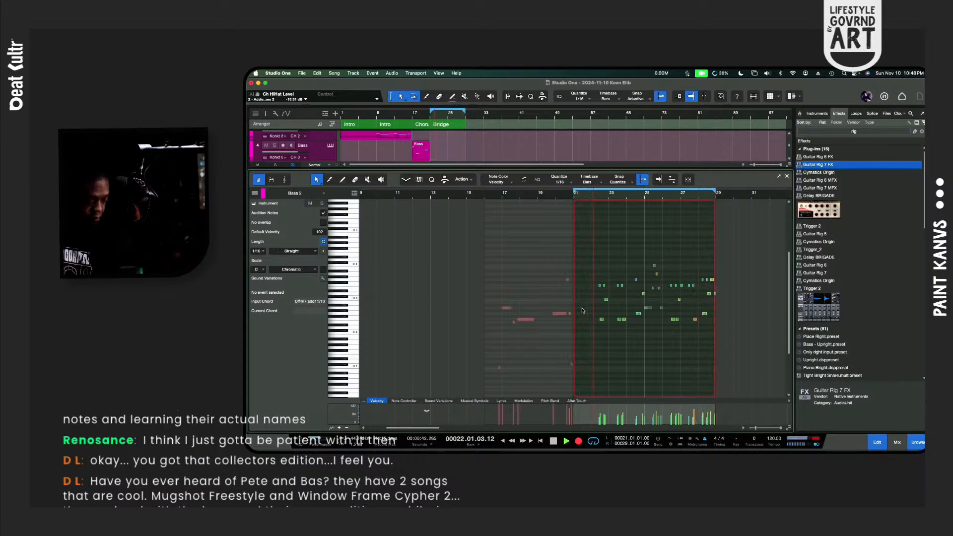
pyautogui.press('KP_Multiply')
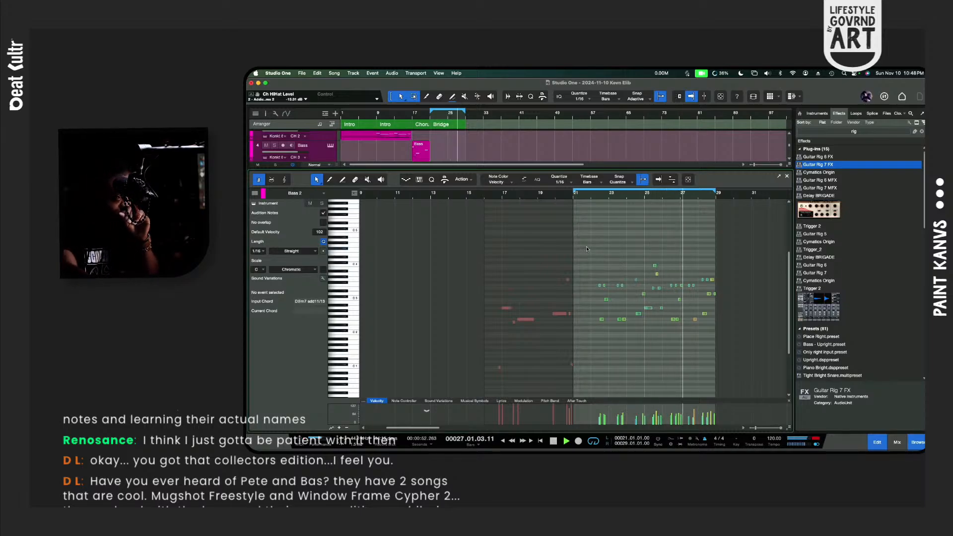
pyautogui.moveTo(583, 245); pyautogui.dragTo(725, 348)
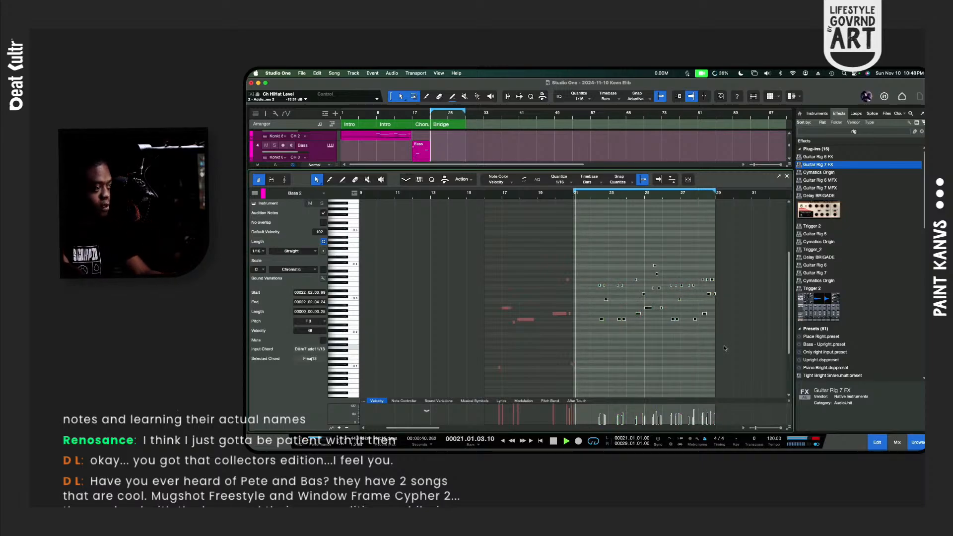
pyautogui.press('q')
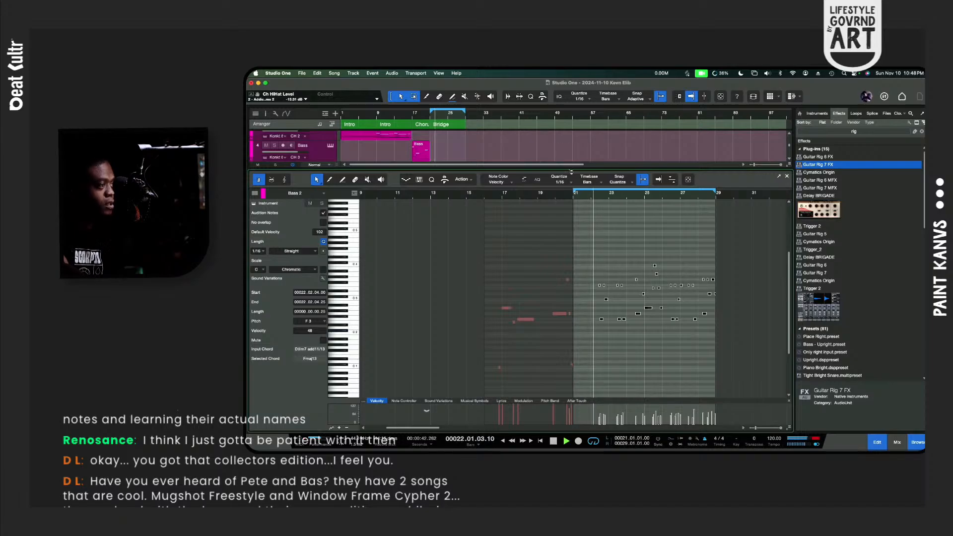
# Step: Enlarge the arrangement area and duplicate the Bridge section so the copy starts at bar 29
pyautogui.moveTo(574, 170); pyautogui.dragTo(603, 299)
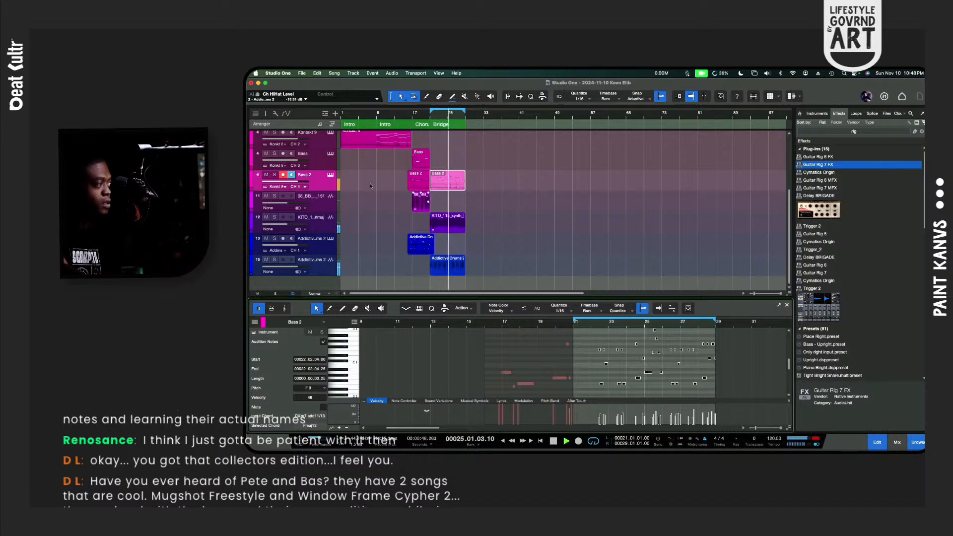
pyautogui.scroll(3, 342, 170)
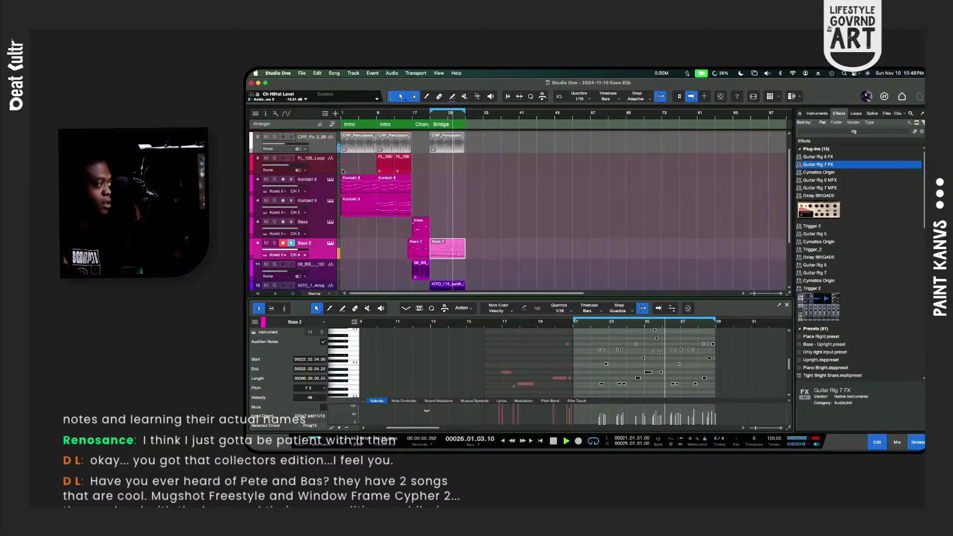
pyautogui.click(442, 124)
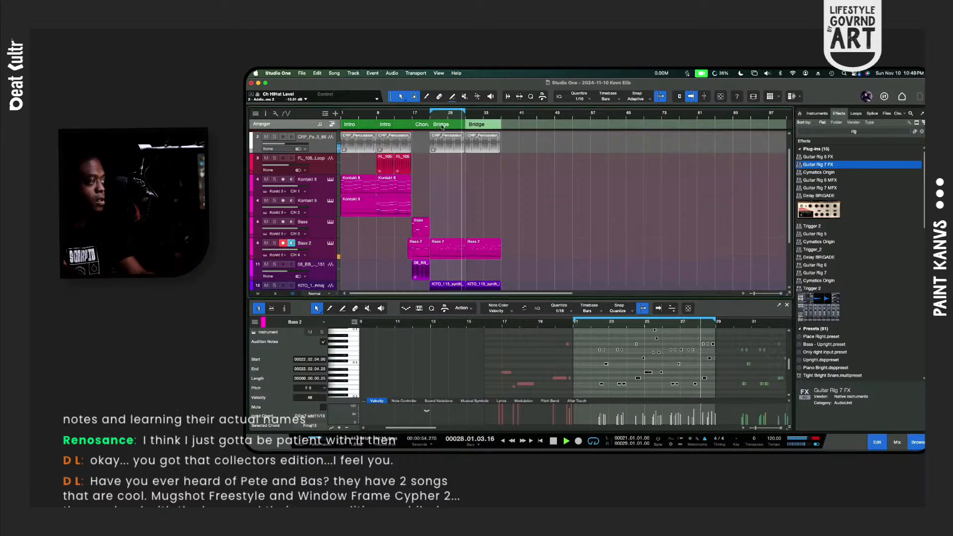
pyautogui.press('d')
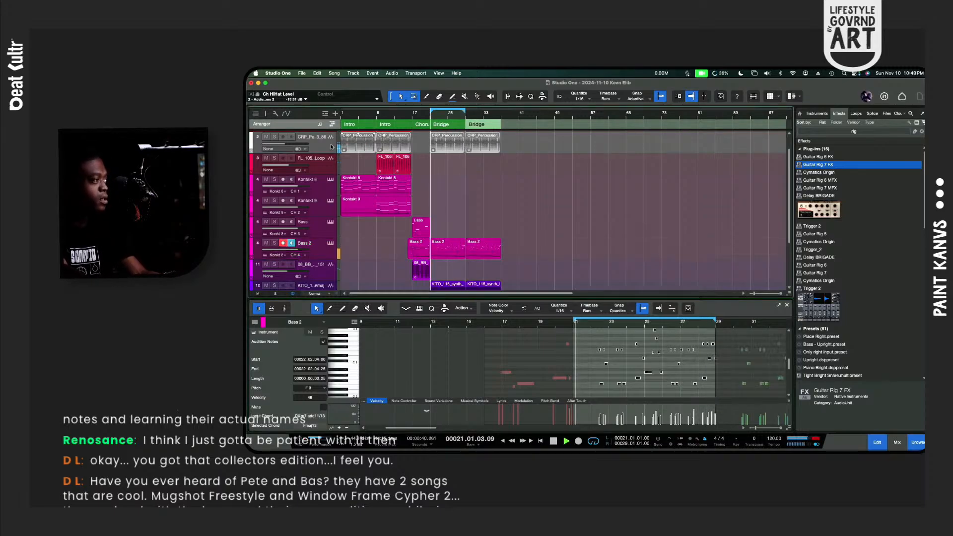
# Step: Copy the two FL_105BPM_Snap_Loop events from the second Intro into the second Bridge, starting at bar 29
pyautogui.scroll(1, 427, 192)
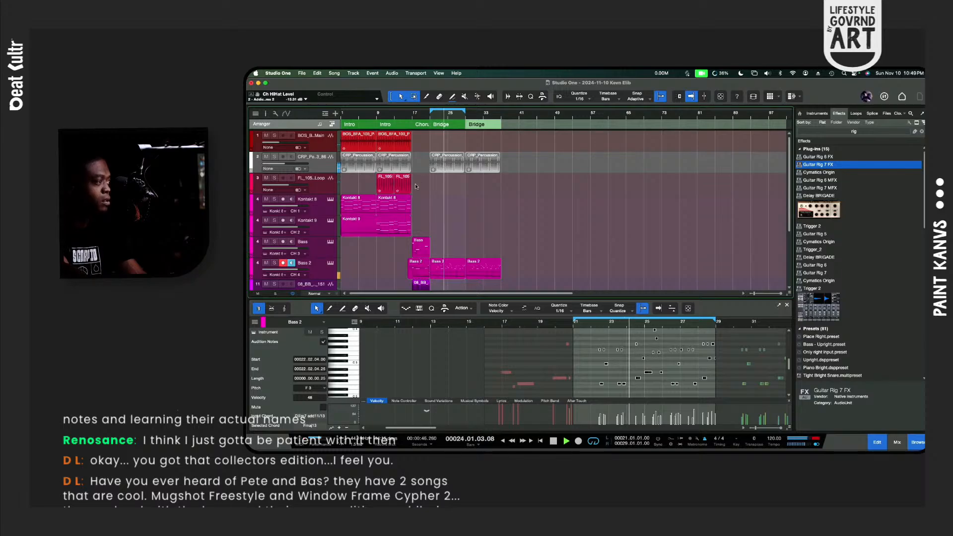
pyautogui.click(388, 186)
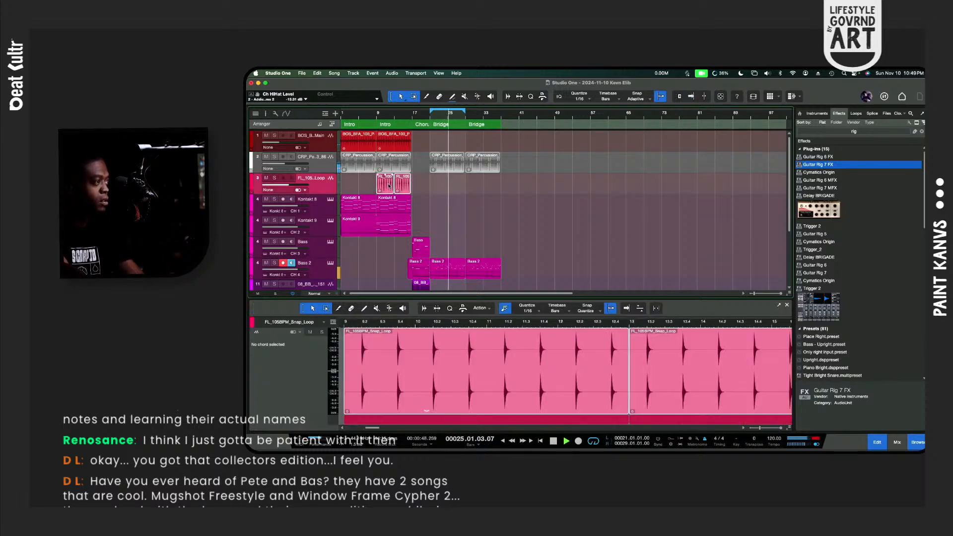
pyautogui.moveTo(389, 186); pyautogui.dragTo(477, 184)
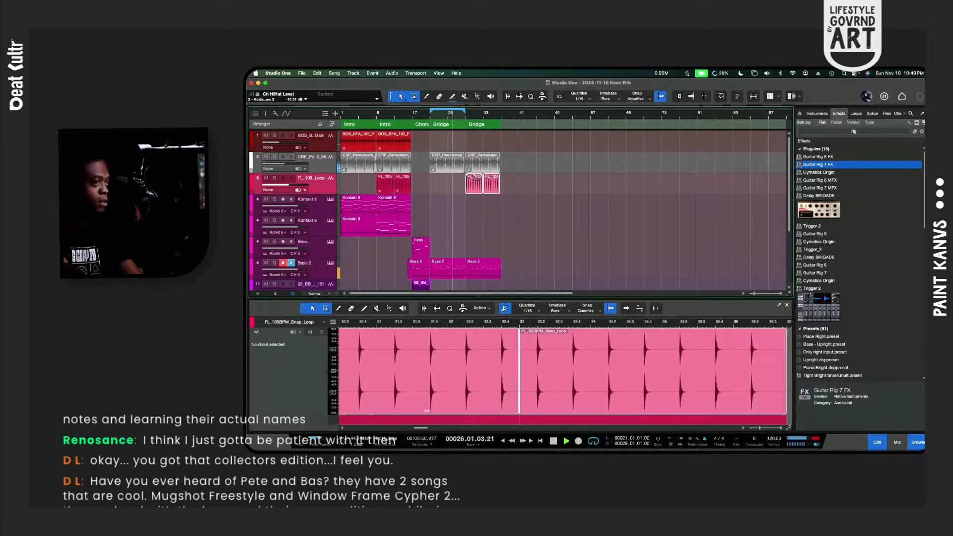
# Step: Trim the Kontakt 9 part to start at bar 9 and copy it into the second Bridge at bar 29
pyautogui.click(391, 148)
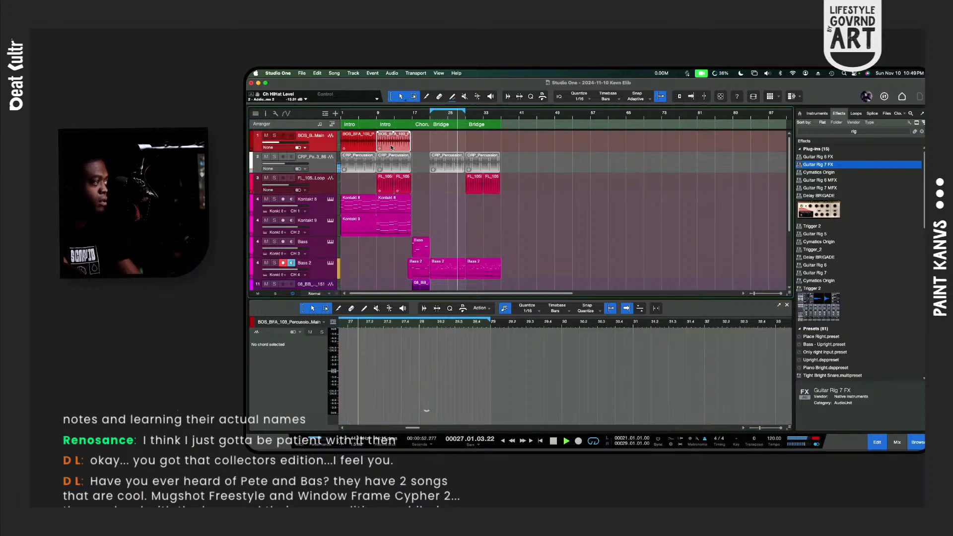
pyautogui.scroll(-1, 415, 211)
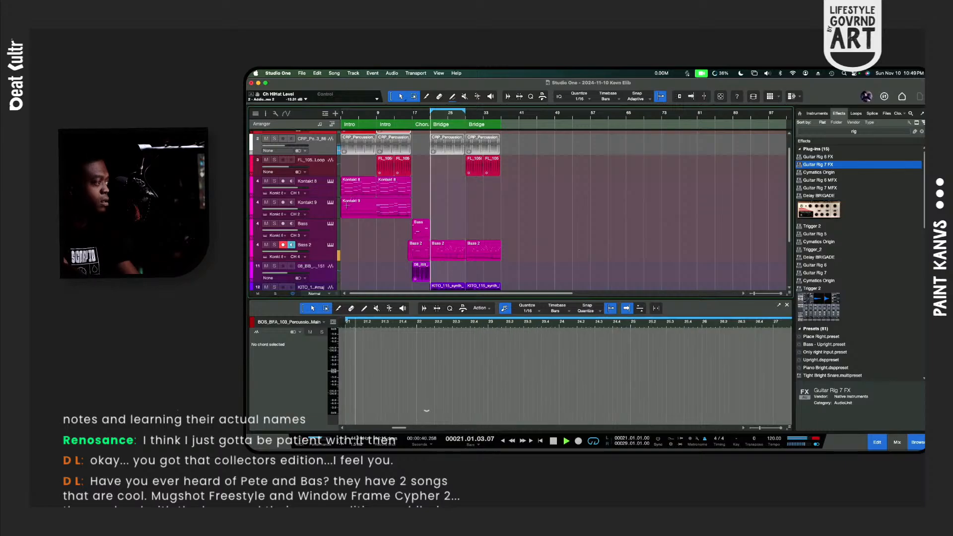
pyautogui.moveTo(342, 206); pyautogui.dragTo(484, 213)
# Step: Loop the second Bridge, bars 29 to 37, and move its Bass 2 part back onto the first Bridge
pyautogui.click(477, 125)
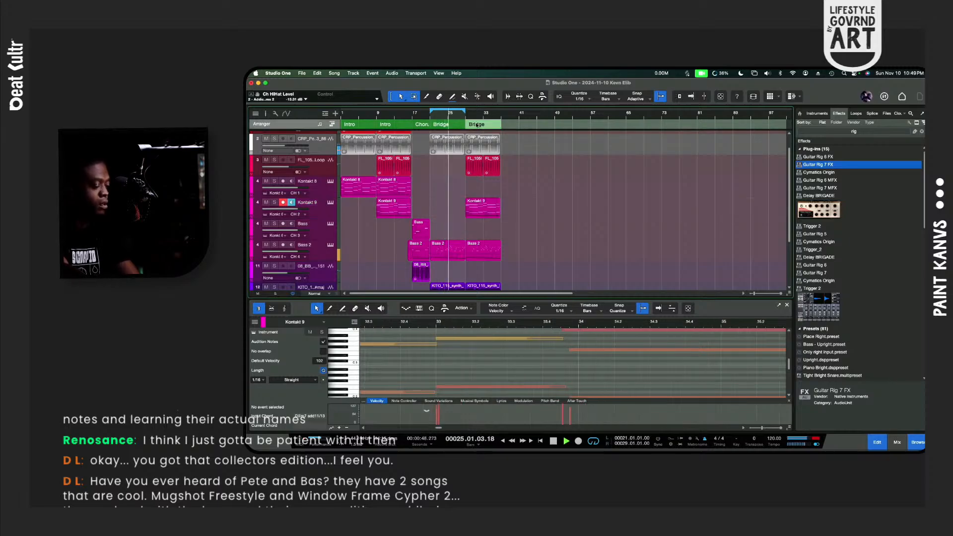
pyautogui.press('p')
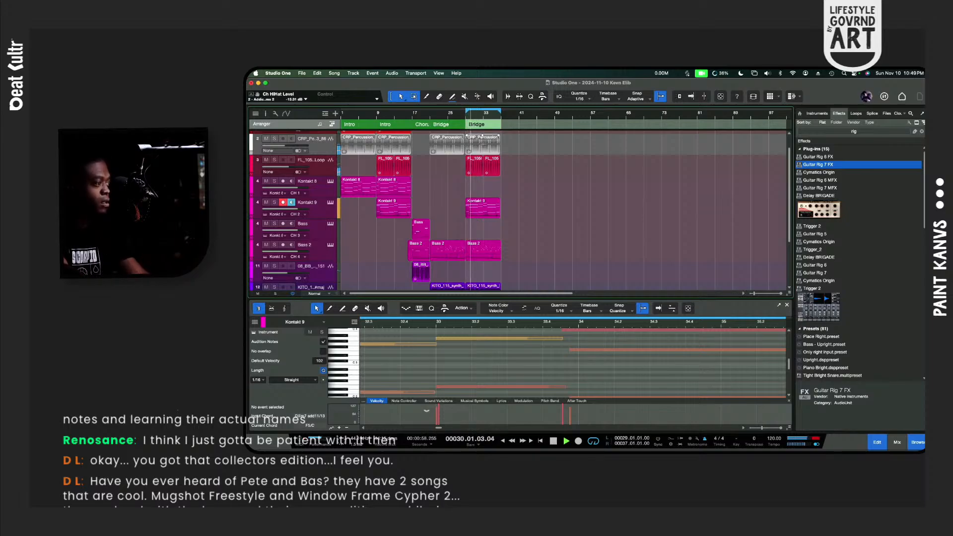
pyautogui.scroll(-2, 497, 189)
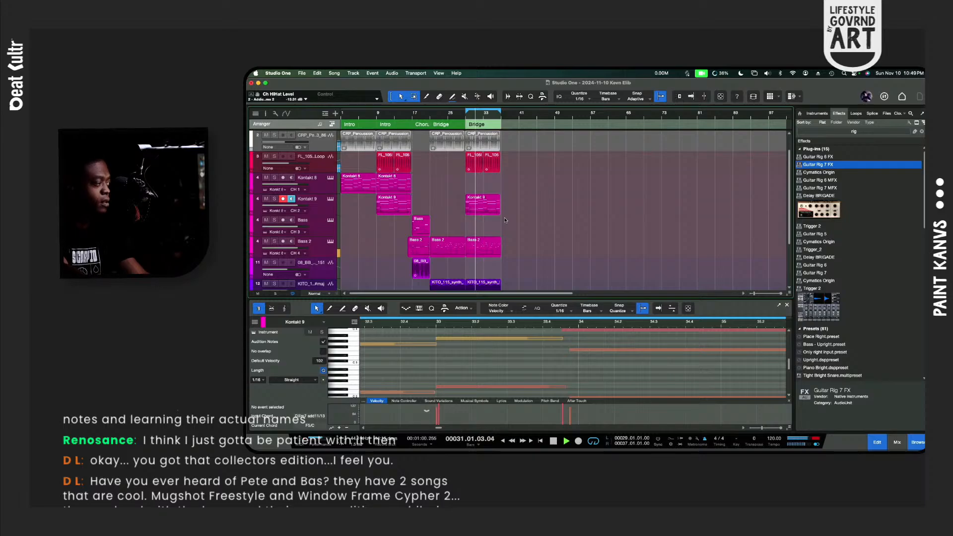
pyautogui.click(493, 251)
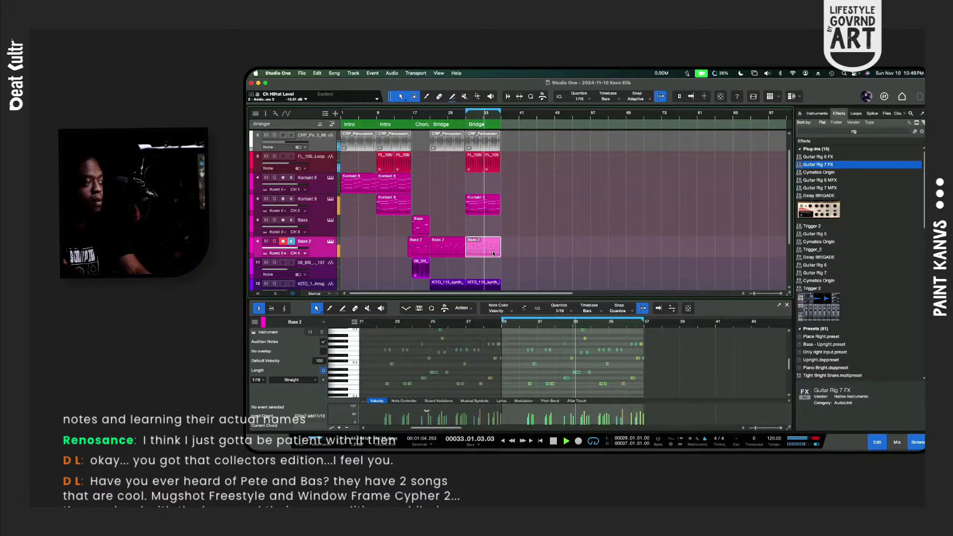
pyautogui.moveTo(493, 254); pyautogui.dragTo(458, 251)
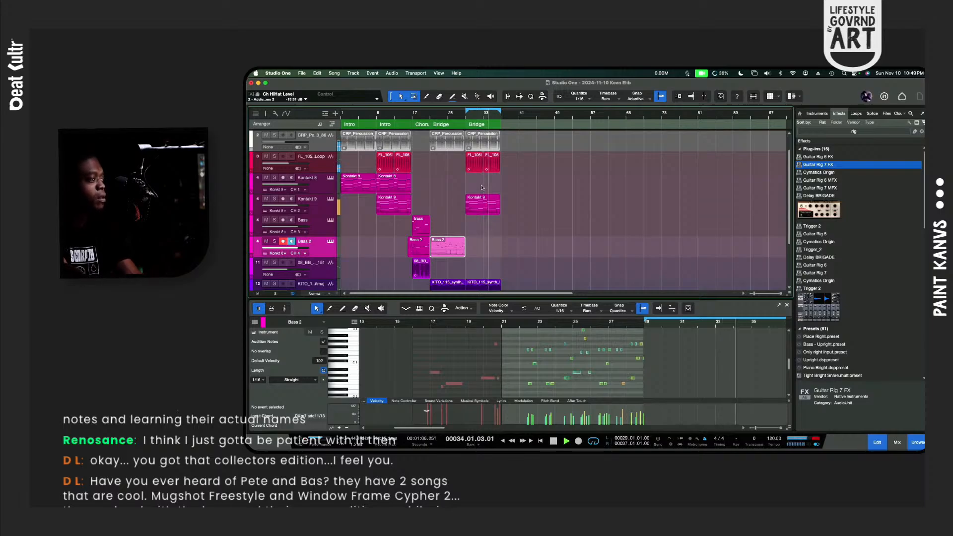
# Step: Copy the Kontakt 8 part from the second Intro into the second Bridge, starting at bar 29
pyautogui.scroll(-3, 481, 187)
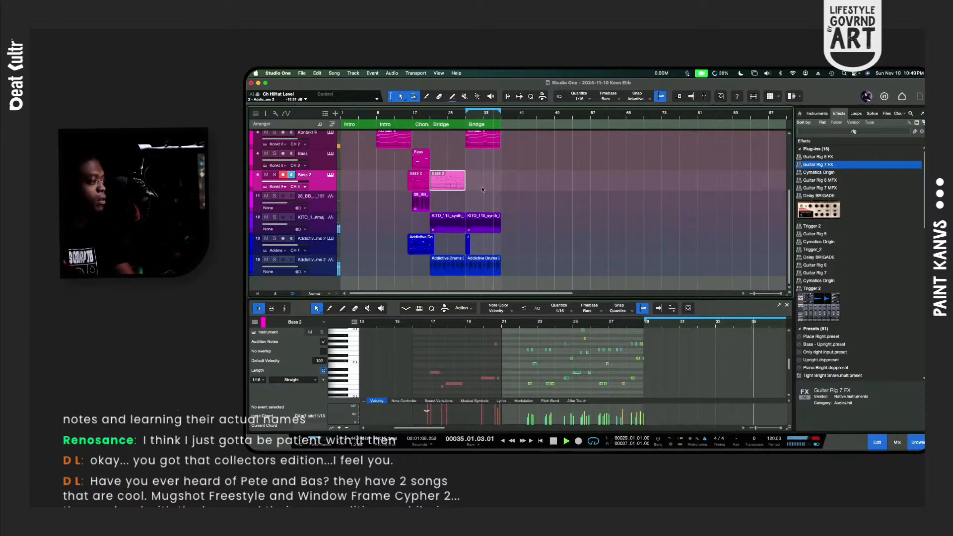
pyautogui.scroll(3, 481, 190)
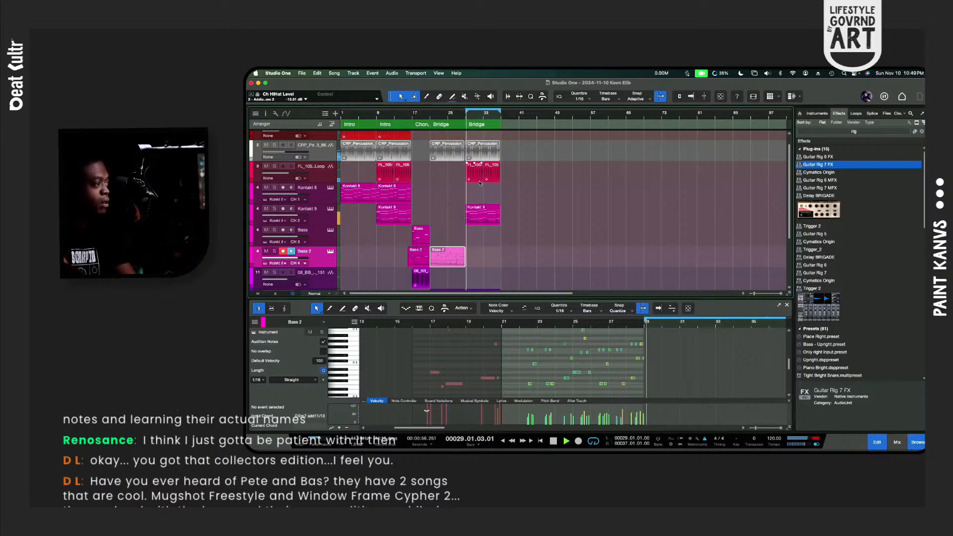
pyautogui.scroll(1, 437, 168)
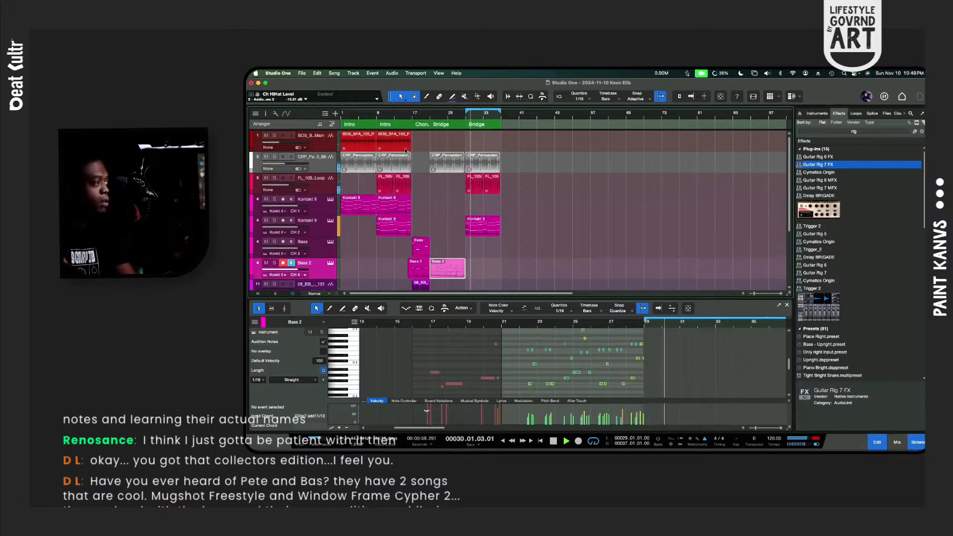
pyautogui.click(404, 209)
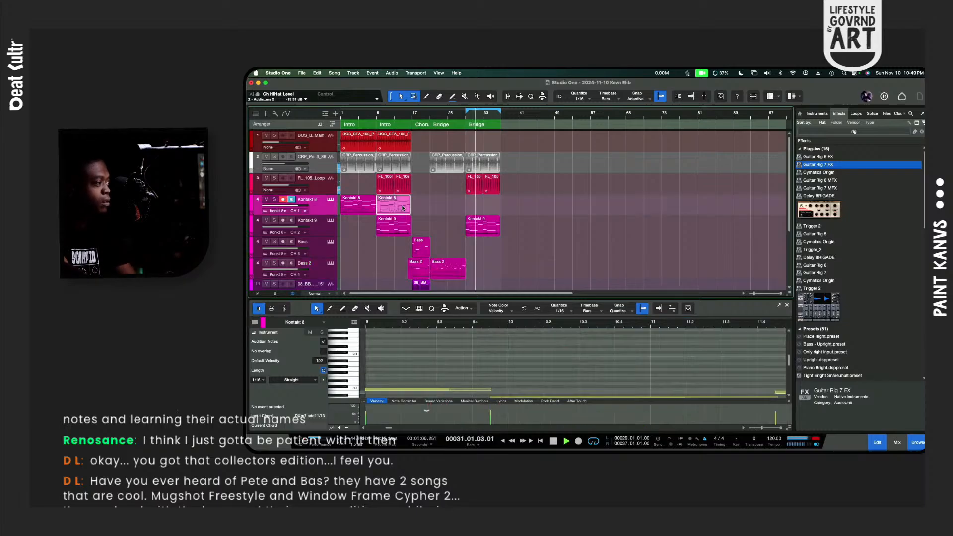
pyautogui.moveTo(403, 208); pyautogui.dragTo(489, 208)
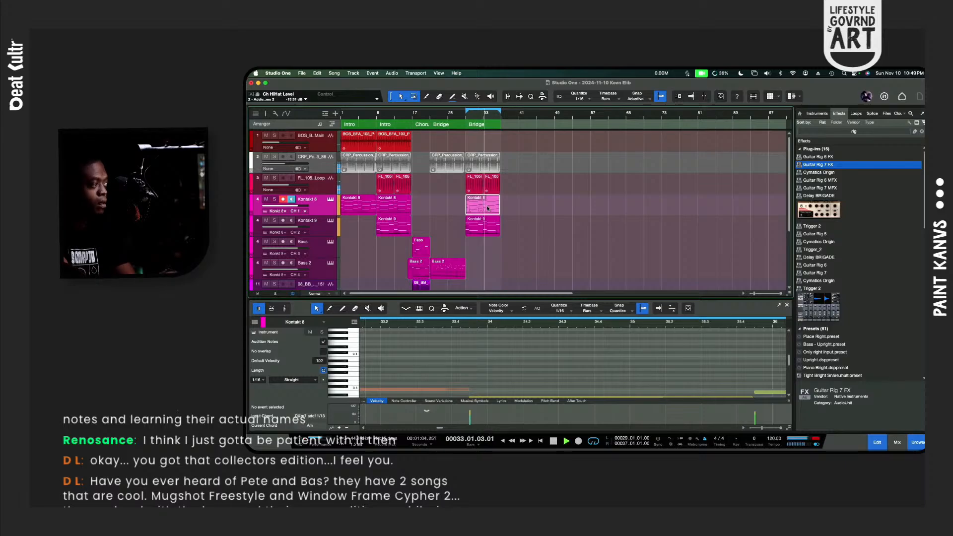
pyautogui.scroll(-2, 488, 208)
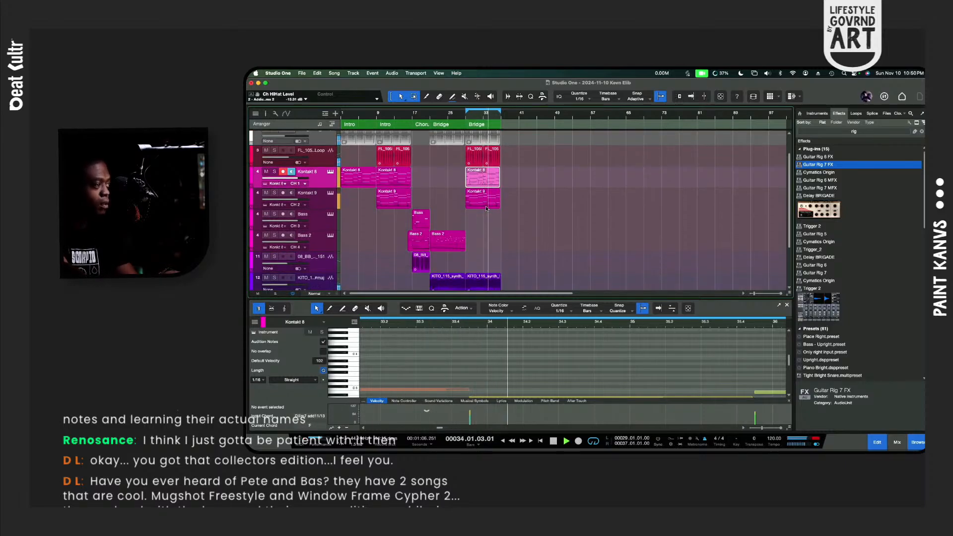
pyautogui.scroll(-4, 486, 209)
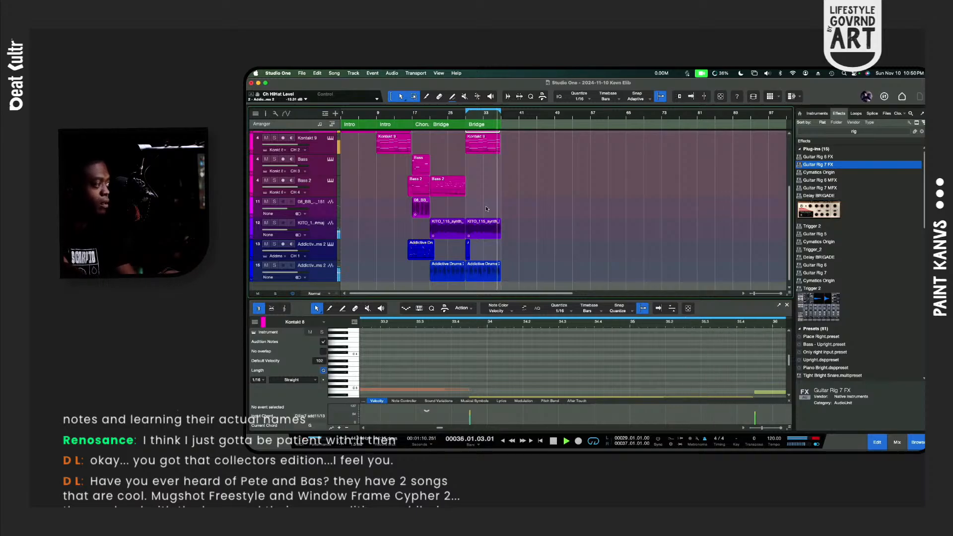
# Step: Arm the Bass 2 track and then the Bass track for playing over the looped second Bridge
pyautogui.scroll(-1, 486, 208)
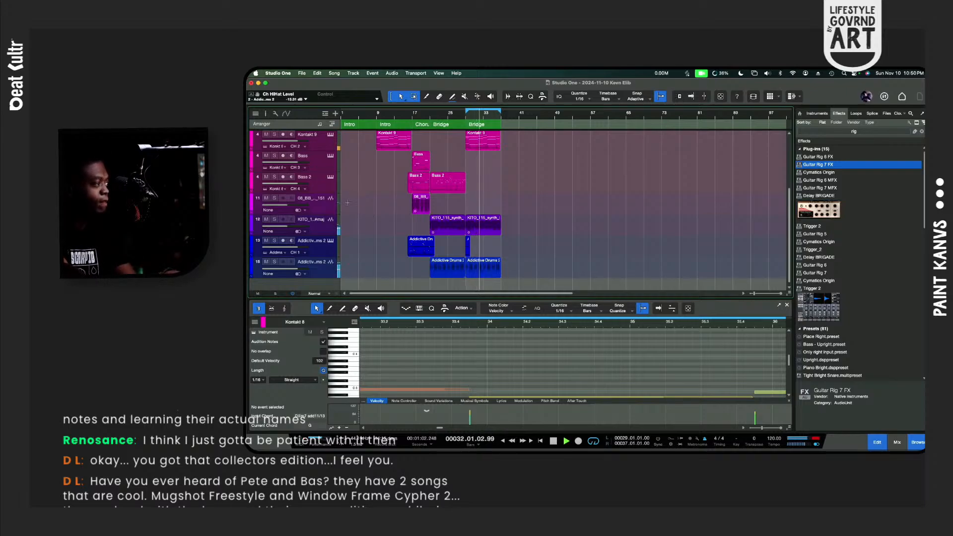
pyautogui.scroll(-1, 348, 206)
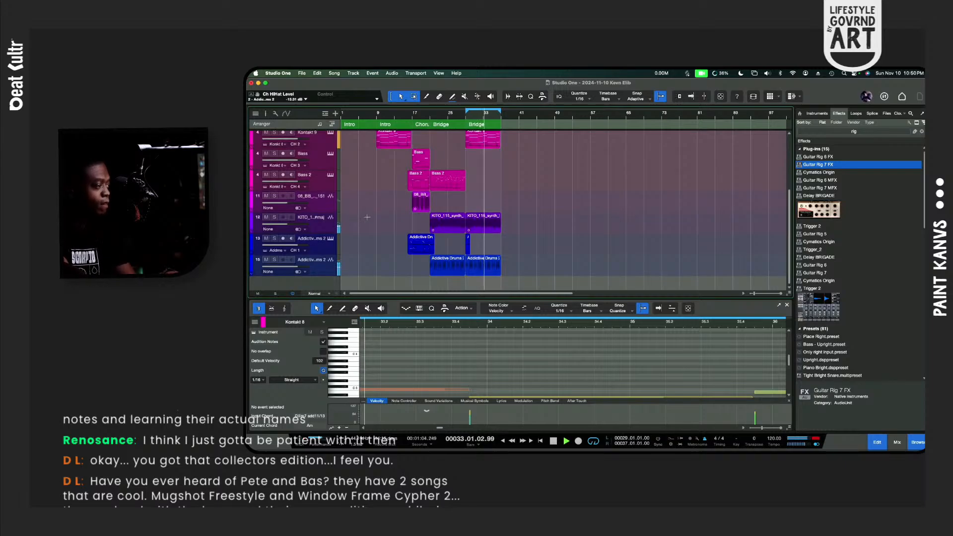
pyautogui.scroll(1, 427, 234)
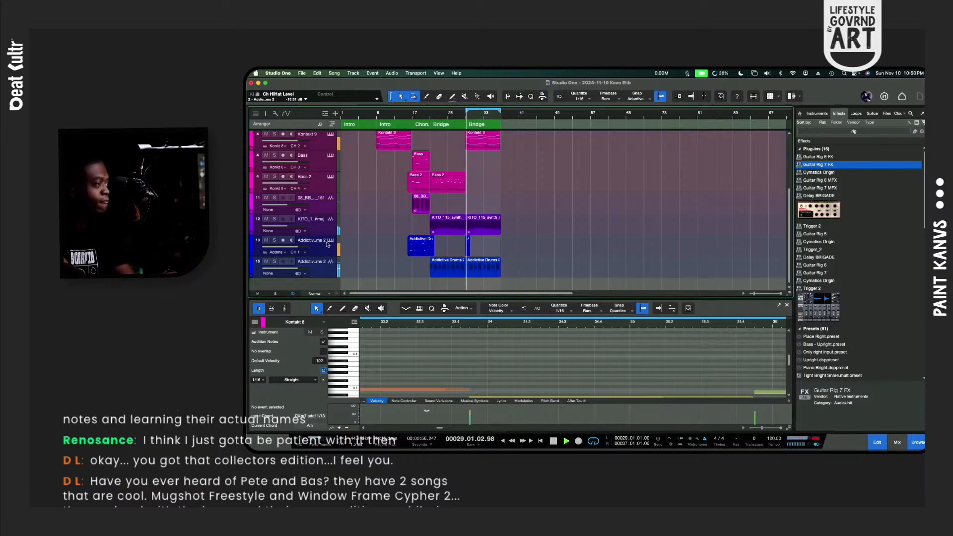
pyautogui.click(315, 191)
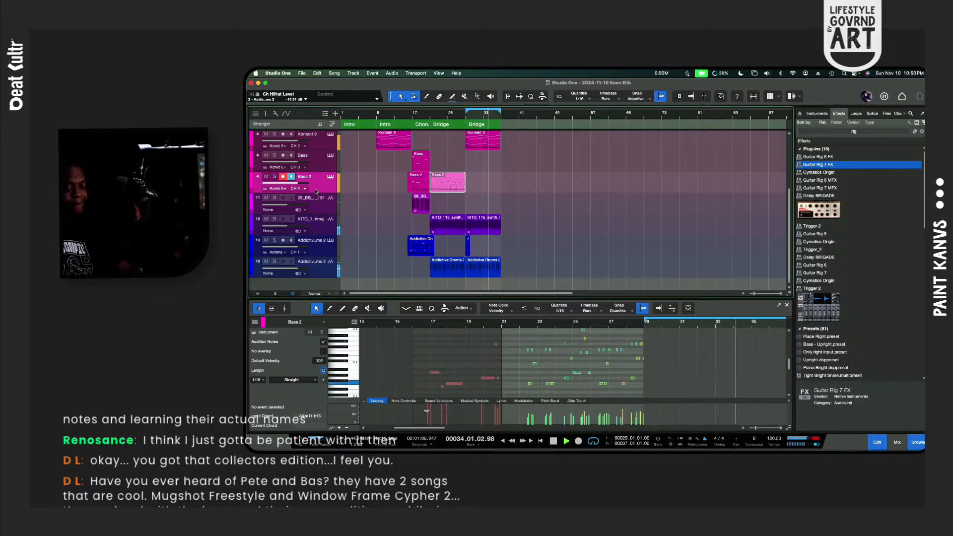
pyautogui.scroll(2, 315, 192)
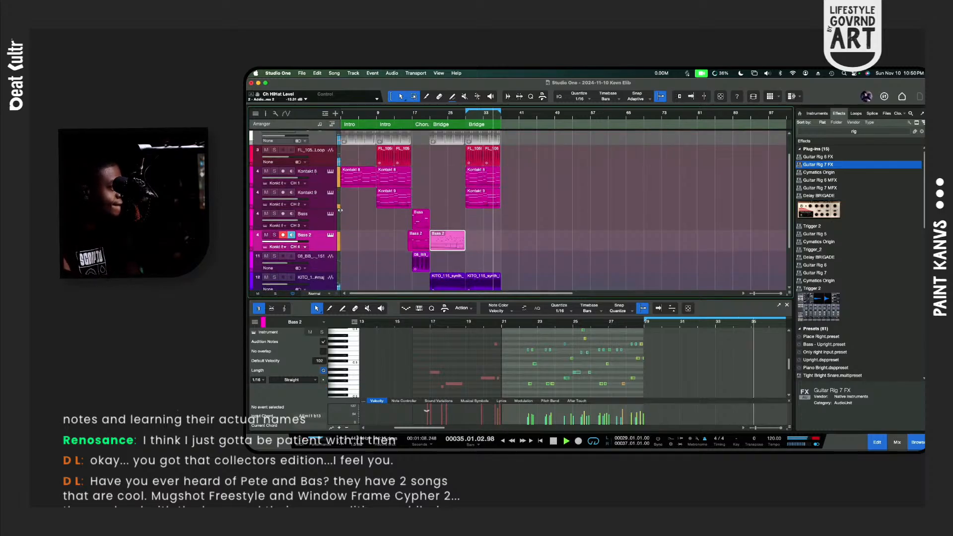
pyautogui.scroll(1, 319, 214)
pyautogui.click(321, 223)
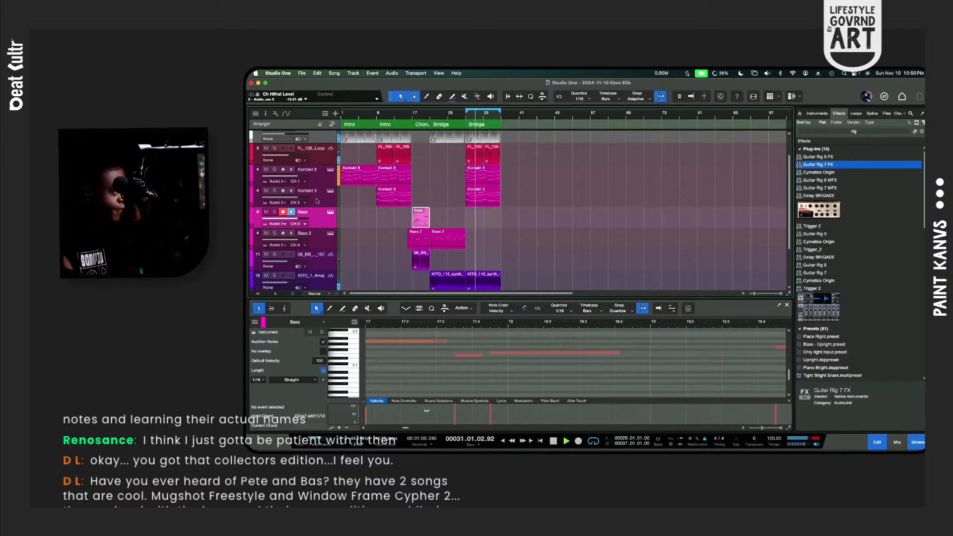
# Step: Record a drum part on the Addictive Drums 2 instrument track over the second Bridge, bars 29 to 37, in two looped takes
pyautogui.scroll(-1, 318, 206)
pyautogui.scroll(-2, 318, 203)
pyautogui.click(322, 243)
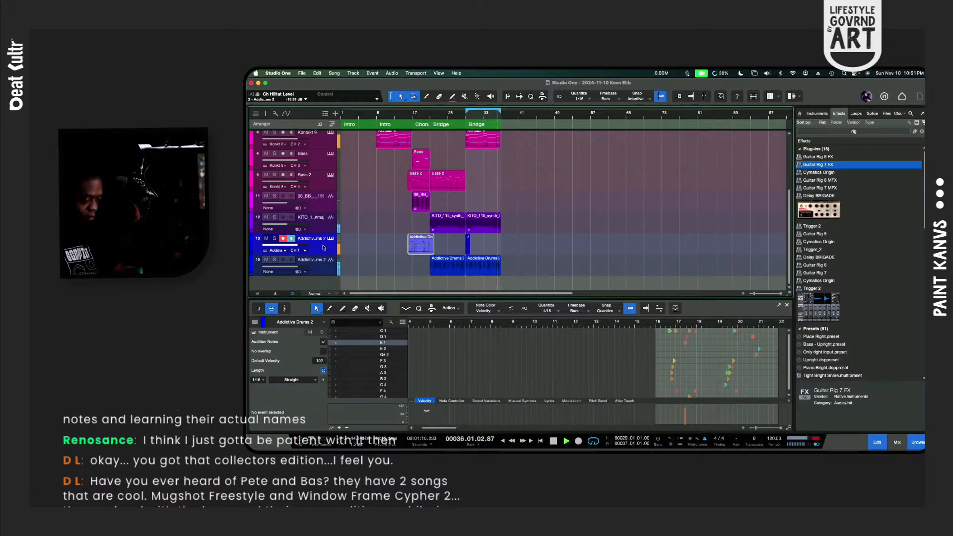
pyautogui.press('KP_Multiply')
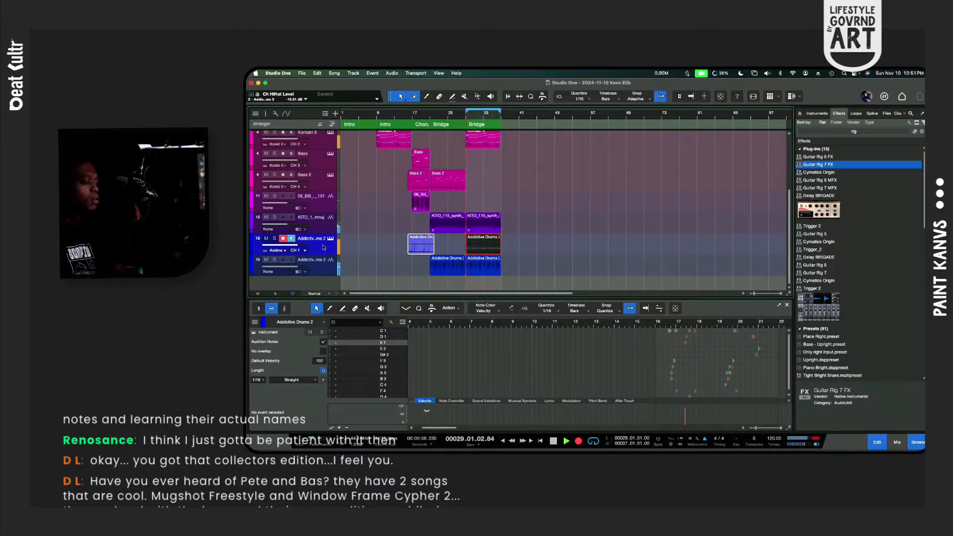
pyautogui.press('KP_Multiply')
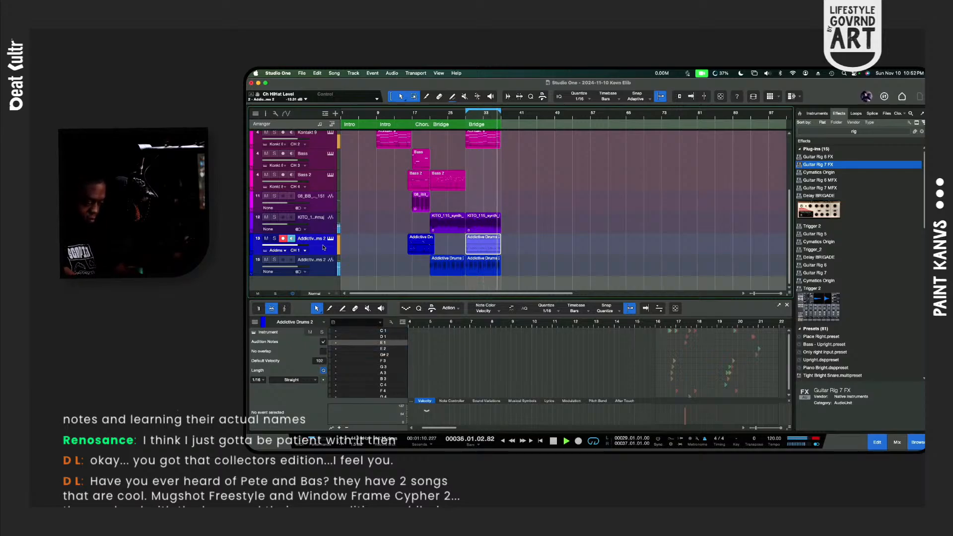
pyautogui.press('KP_Multiply')
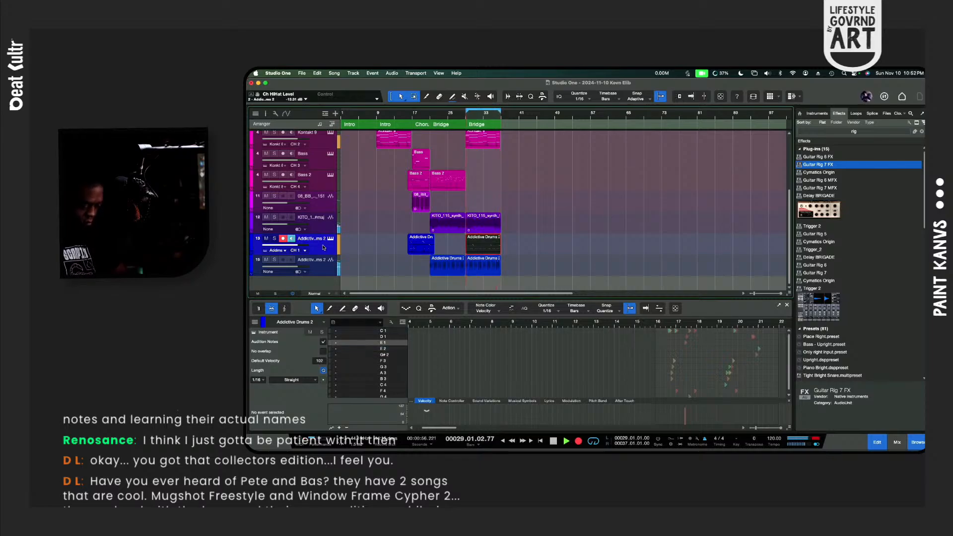
pyautogui.press('KP_Multiply')
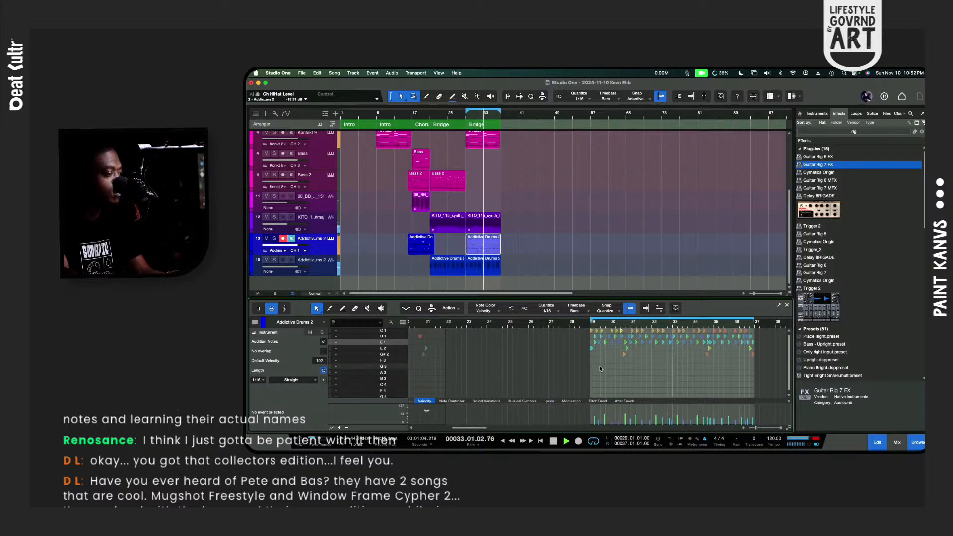
# Step: Quantize the recorded Addictive Drums 2 notes across bars 29 to 37
pyautogui.moveTo(597, 357); pyautogui.dragTo(705, 316)
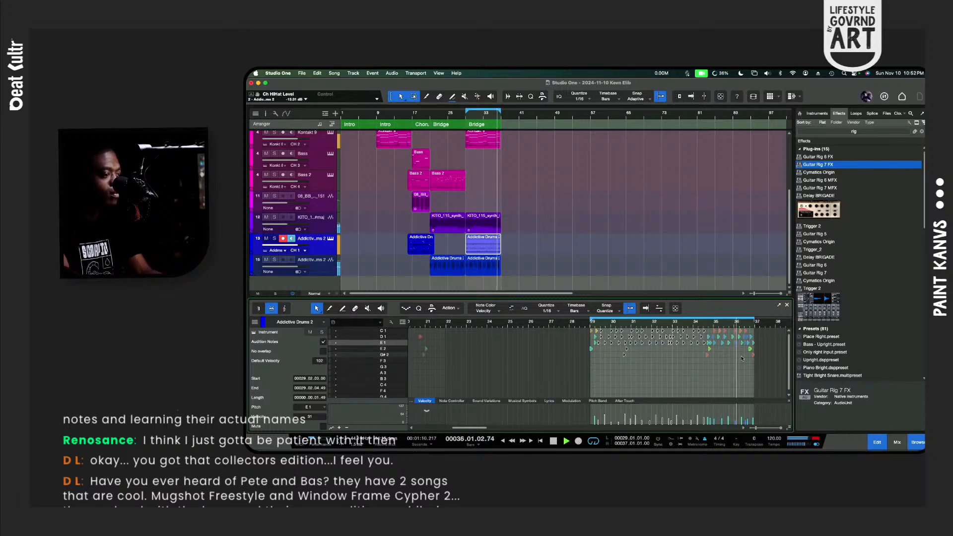
pyautogui.moveTo(717, 353); pyautogui.dragTo(758, 319)
pyautogui.press('q')
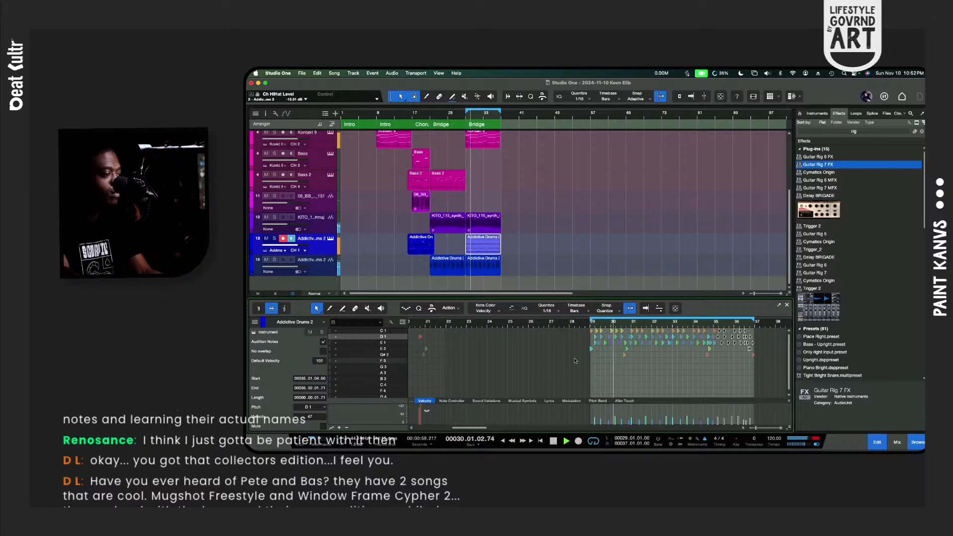
pyautogui.moveTo(596, 352); pyautogui.dragTo(614, 330)
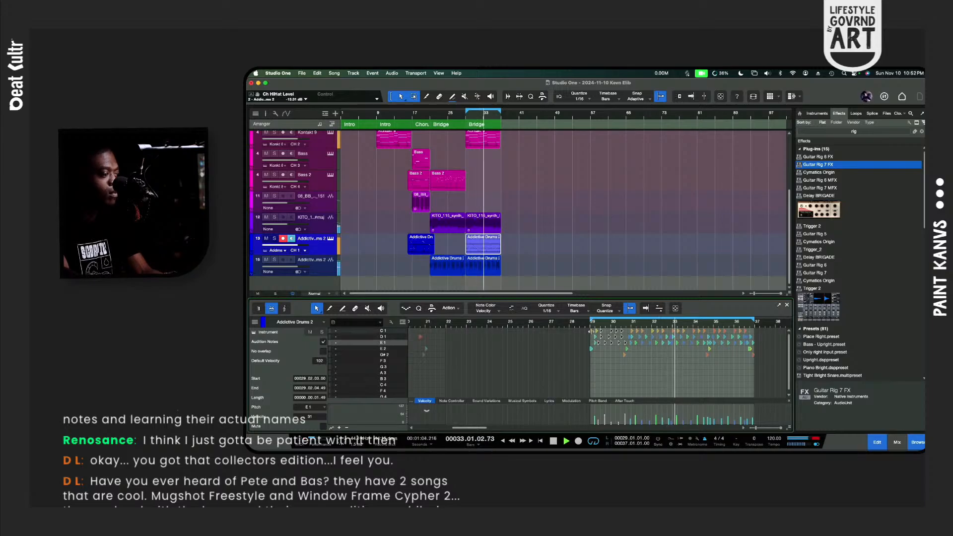
pyautogui.click(607, 360)
# Step: Quantize the opening C 1 notes at the start of bar 29 and select the E 2 note there
pyautogui.scroll(3, 606, 359)
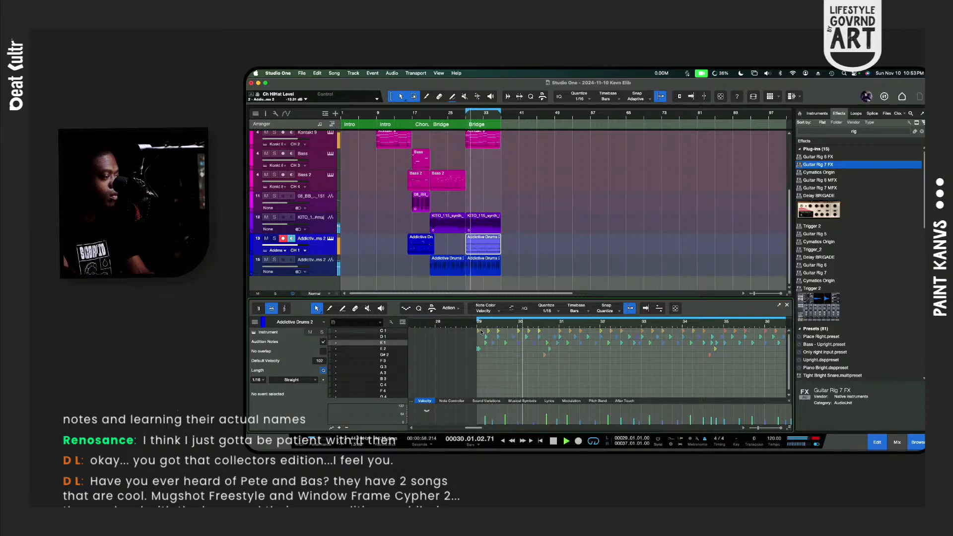
pyautogui.click(480, 331)
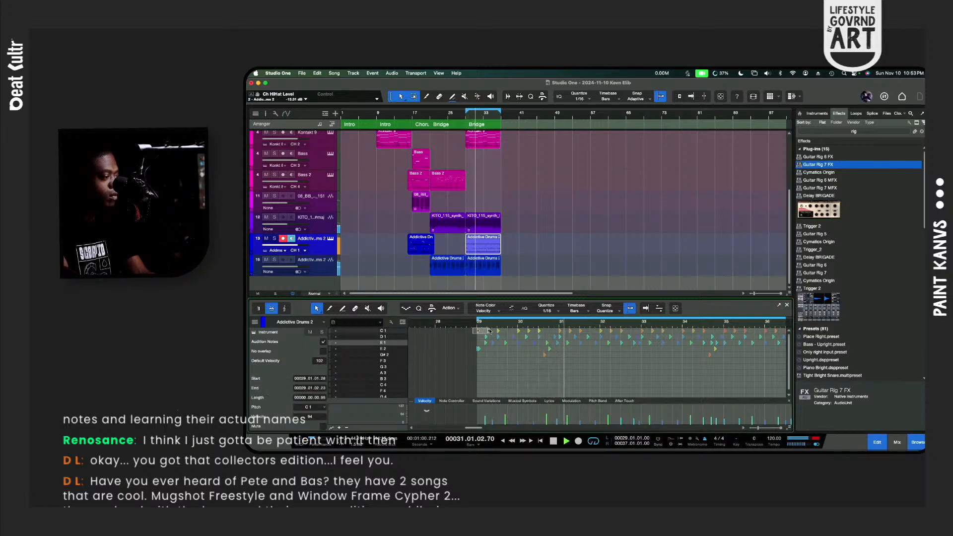
pyautogui.moveTo(490, 331); pyautogui.dragTo(490, 331)
pyautogui.moveTo(489, 331); pyautogui.dragTo(488, 333)
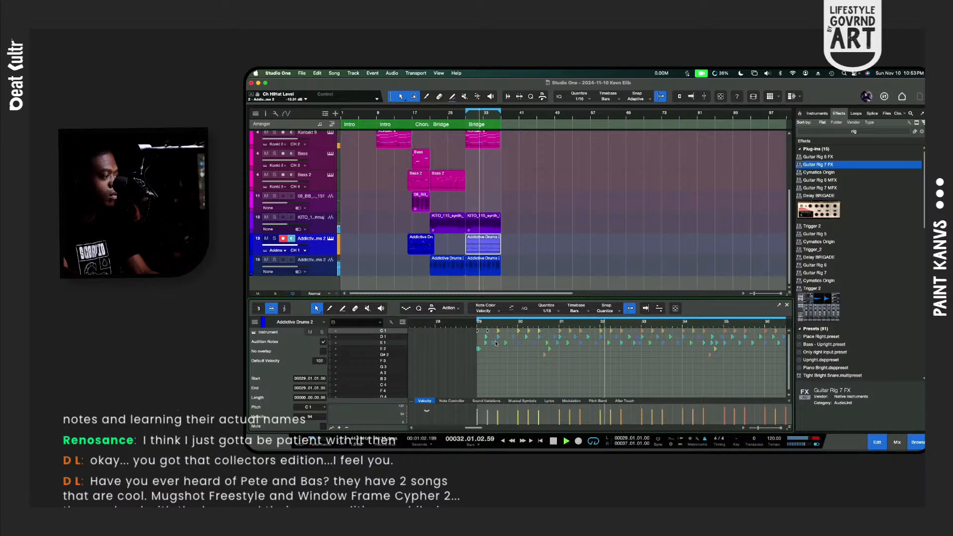
pyautogui.click(479, 349)
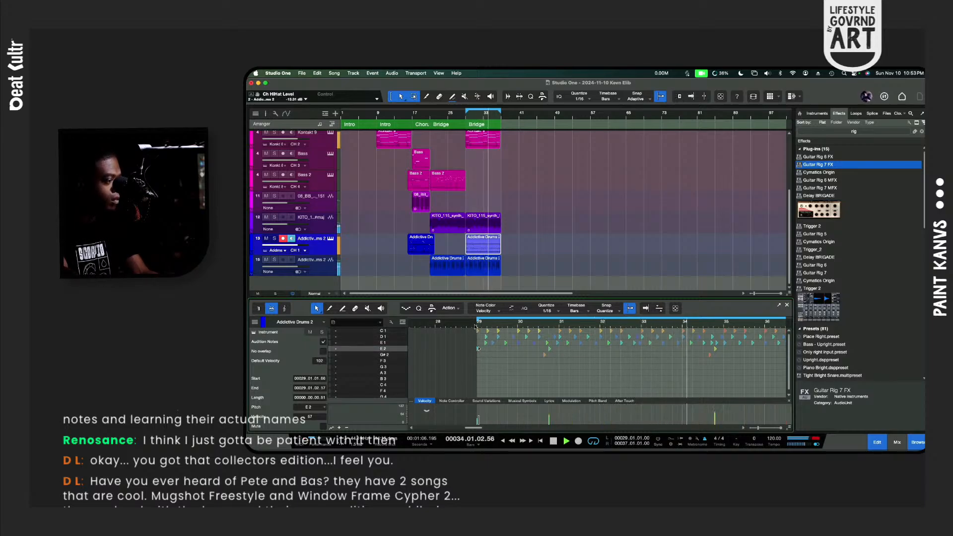
pyautogui.click(475, 326)
pyautogui.click(476, 351)
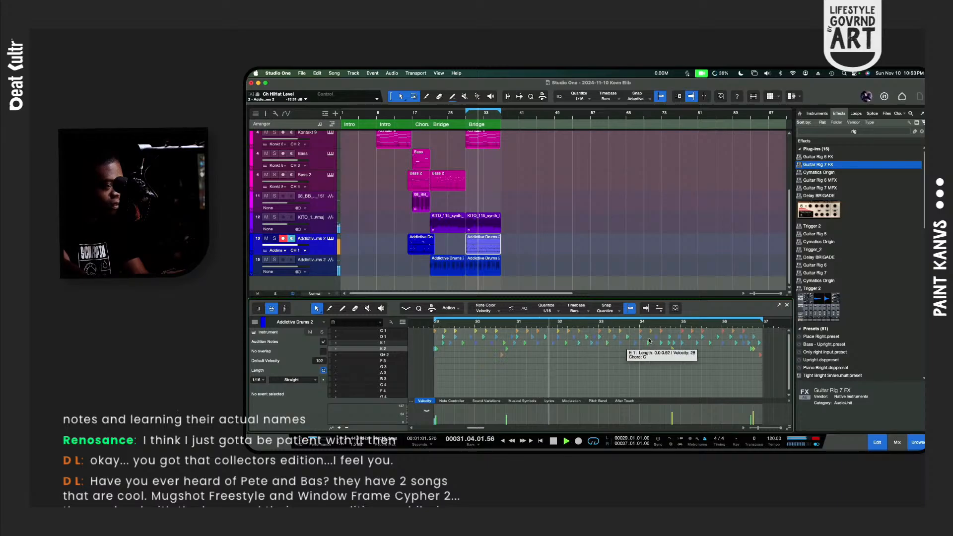
# Step: Quantize the stray drum notes near the ends of bars 34 and 36 and the opening E 2 note at bar 29
pyautogui.click(754, 336)
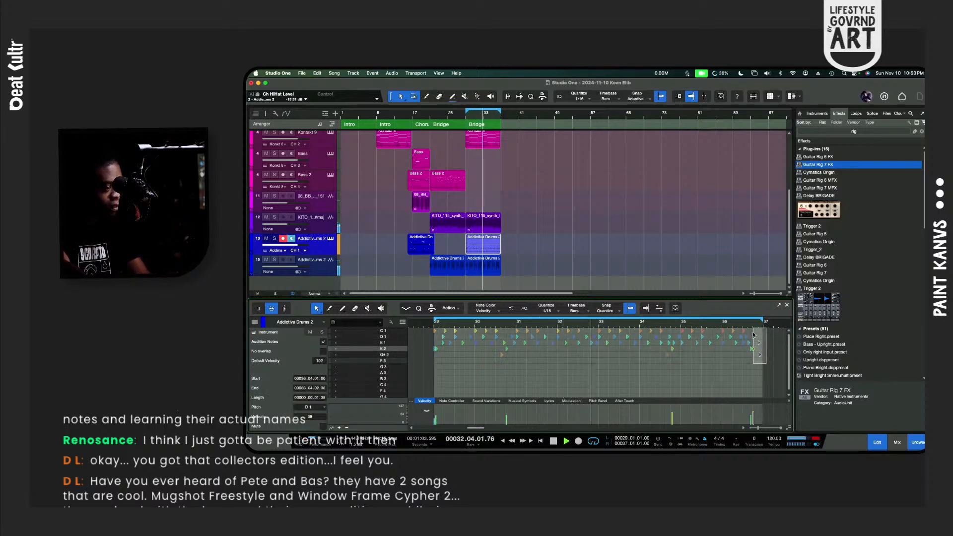
pyautogui.click(758, 342)
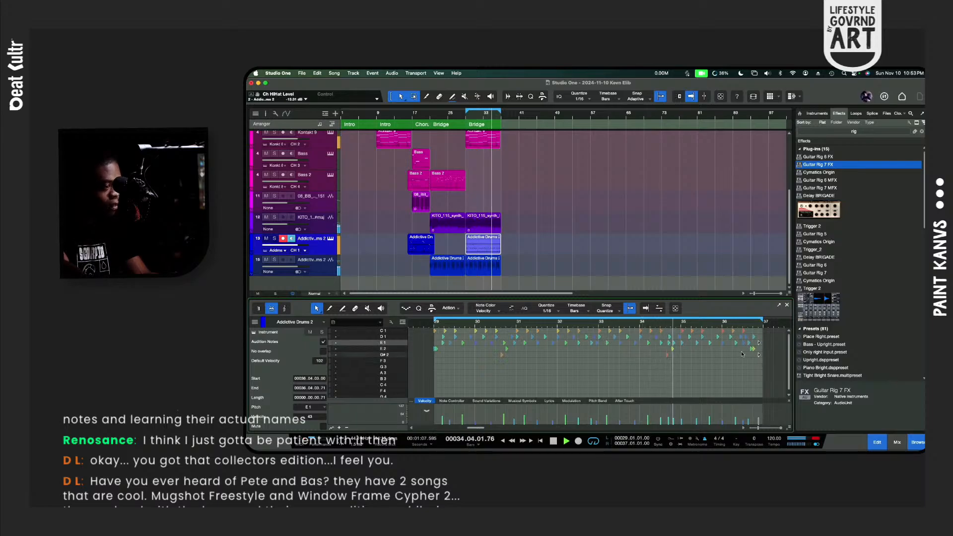
pyautogui.moveTo(655, 334)
pyautogui.mouseDown()
pyautogui.moveTo(665, 347)
pyautogui.moveTo(679, 339)
pyautogui.moveTo(672, 341)
pyautogui.mouseUp()
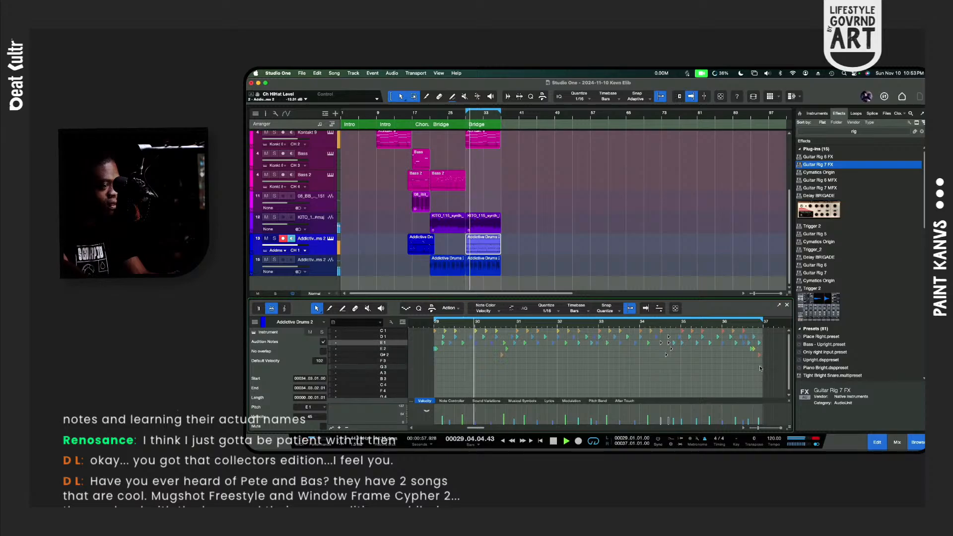
pyautogui.click(437, 355)
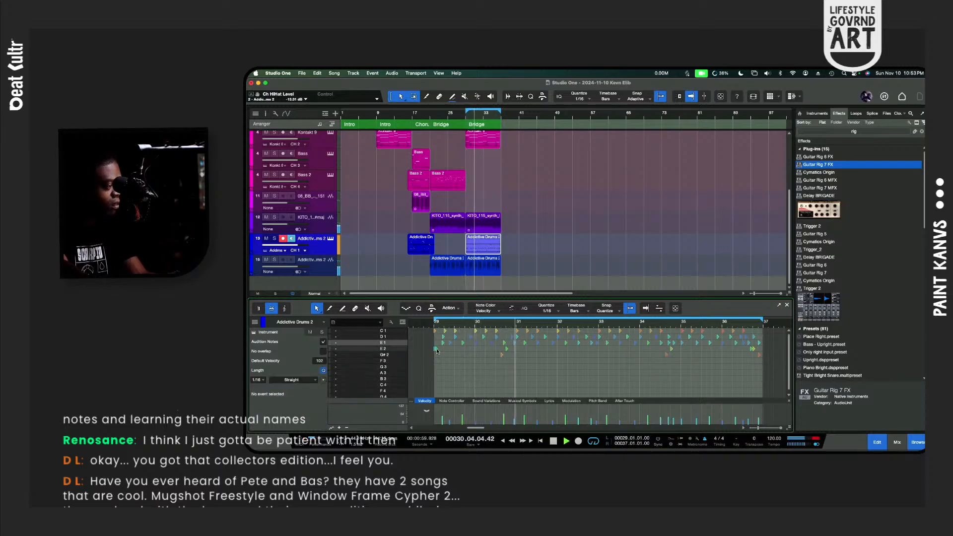
pyautogui.click(437, 349)
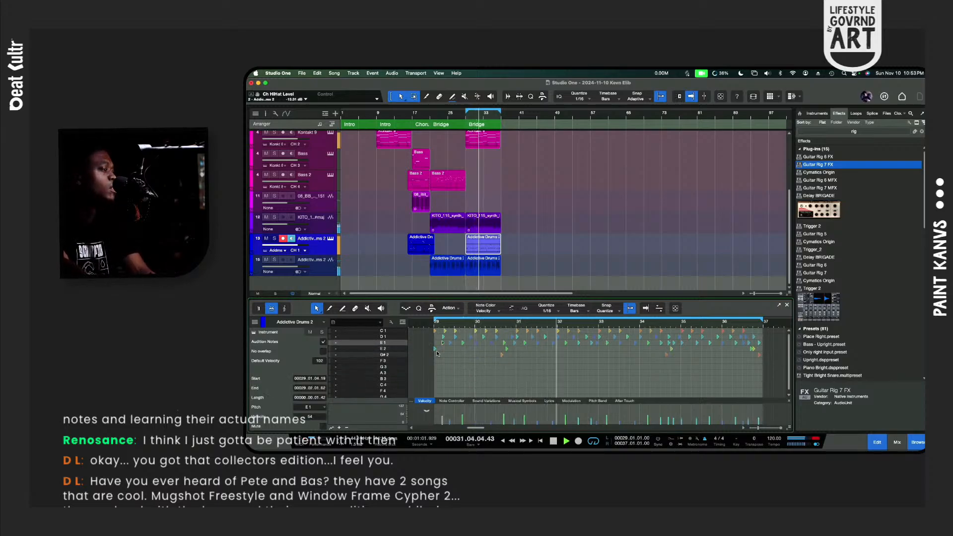
pyautogui.click(434, 351)
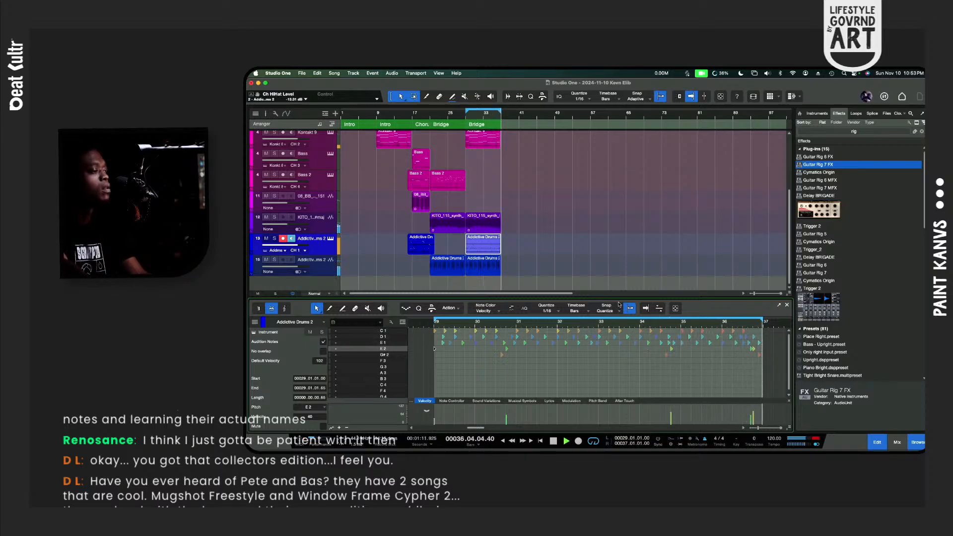
# Step: Clear the instrument search and browse the full list of instruments for another sound
pyautogui.moveTo(618, 299); pyautogui.dragTo(618, 318)
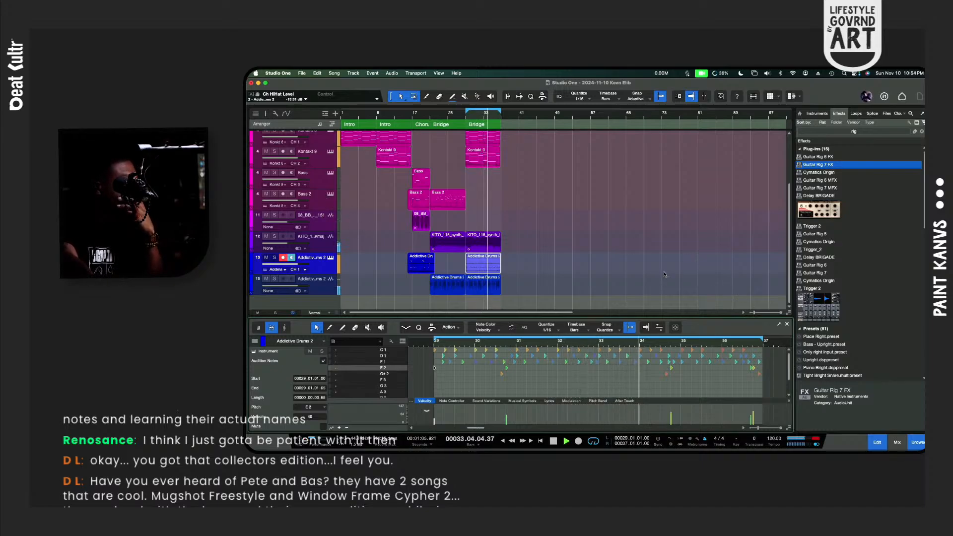
pyautogui.click(825, 114)
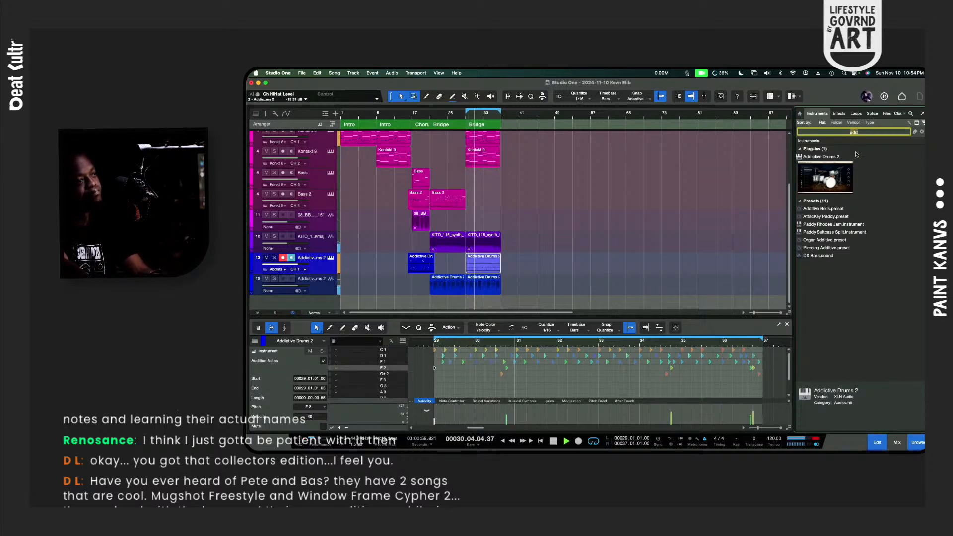
pyautogui.press('BackSpace')
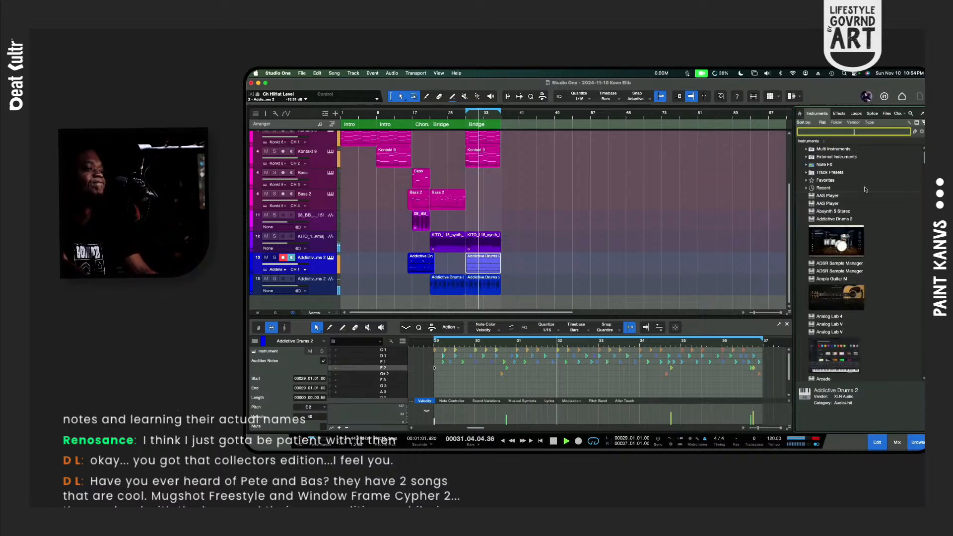
pyautogui.scroll(-10, 869, 242)
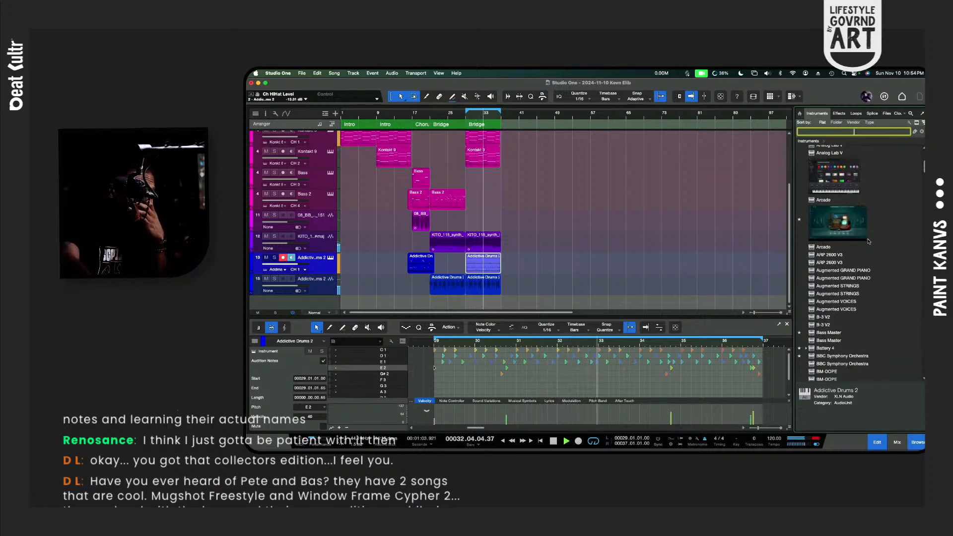
pyautogui.scroll(1, 869, 241)
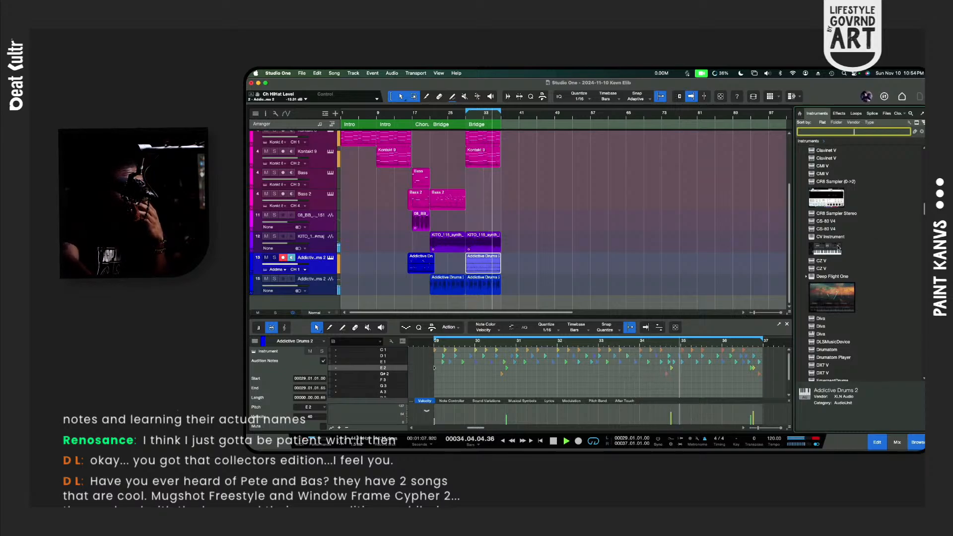
pyautogui.scroll(-1, 838, 246)
pyautogui.scroll(-10, 838, 247)
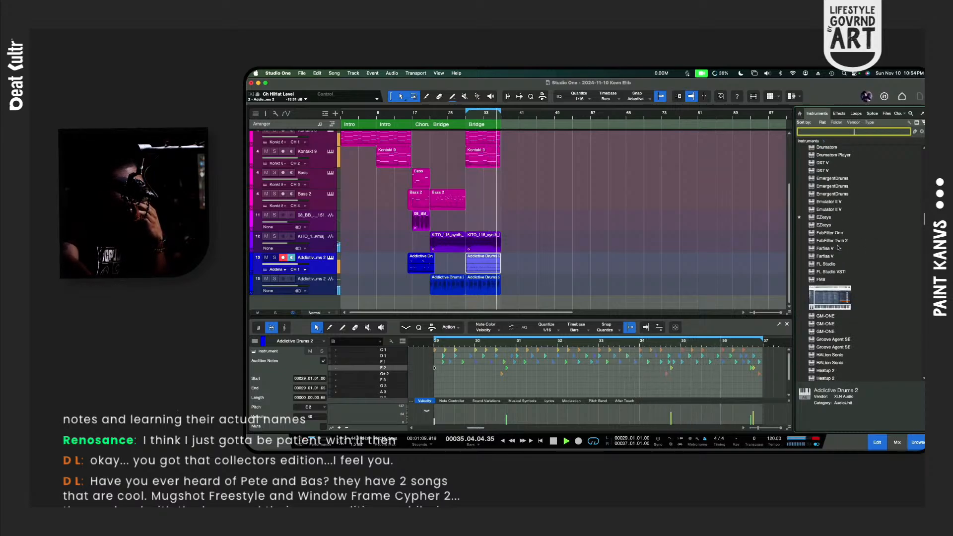
pyautogui.scroll(-5, 838, 249)
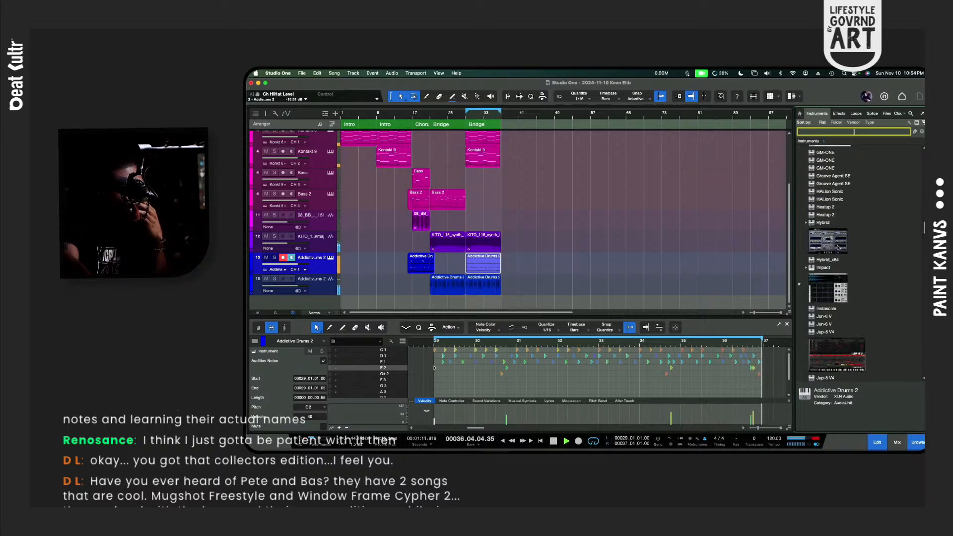
# Step: Audition synth loops from the Splice reference matches, including Drop_Saws_2, KITO_115_synth_lush_brighter and 05_BB_Synth_Loop
pyautogui.click(872, 114)
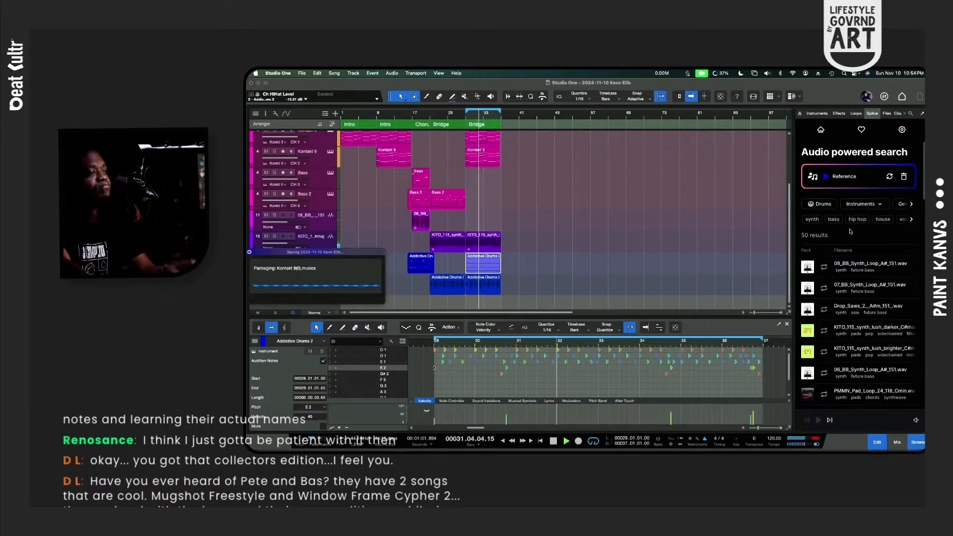
pyautogui.click(825, 310)
pyautogui.scroll(-2, 827, 313)
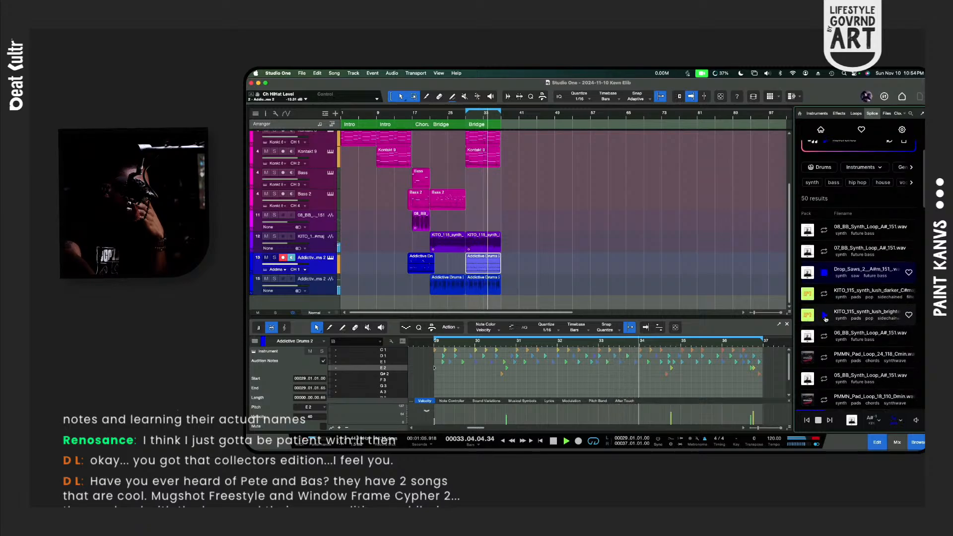
pyautogui.click(825, 317)
pyautogui.scroll(-2, 824, 325)
pyautogui.click(824, 333)
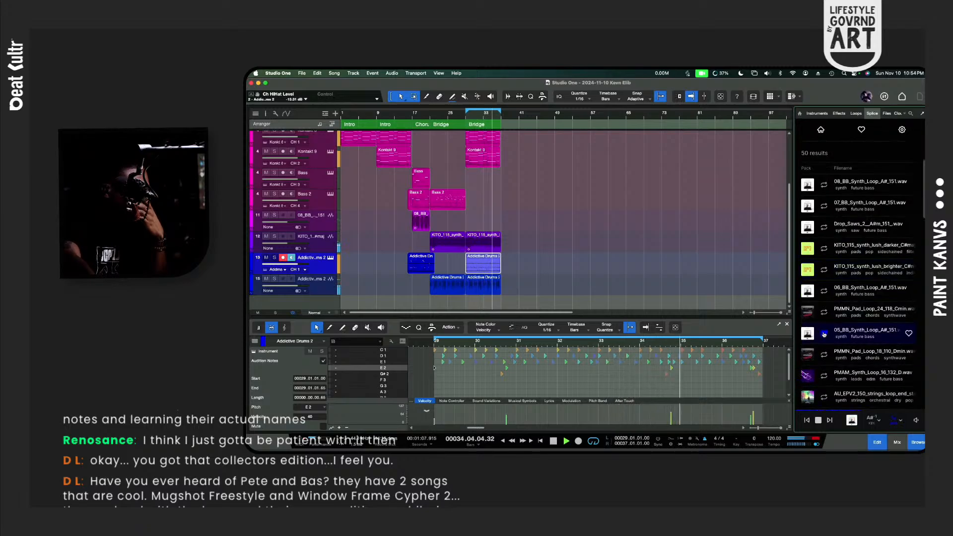
pyautogui.scroll(4, 824, 224)
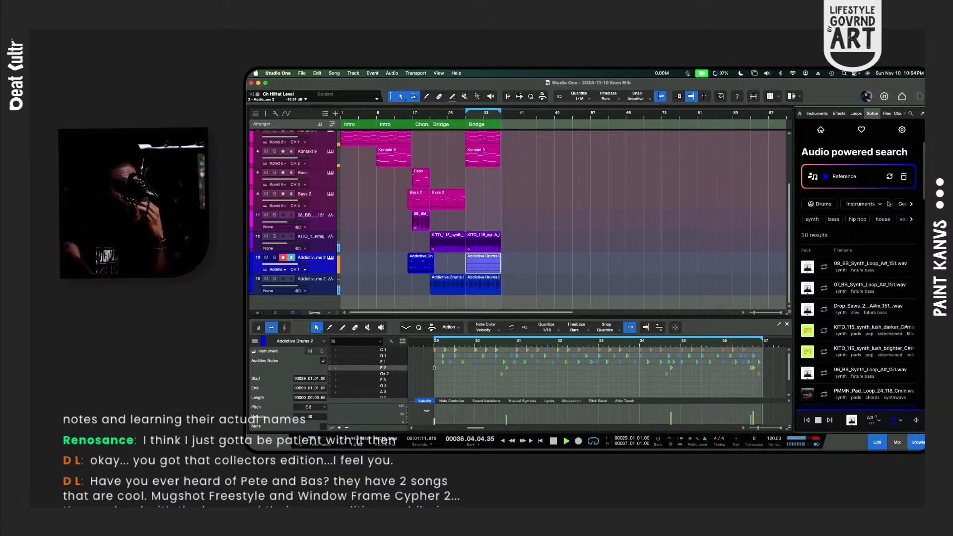
# Step: Filter the Splice reference matches by the vocals instrument and audition a BOS_CHE_128_Vocal_FX loop
pyautogui.click(863, 204)
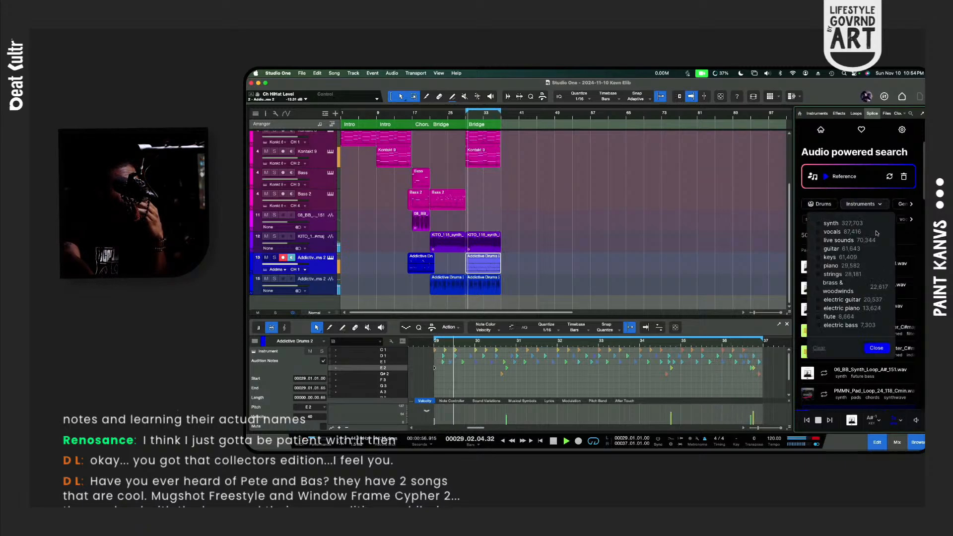
pyautogui.click(840, 231)
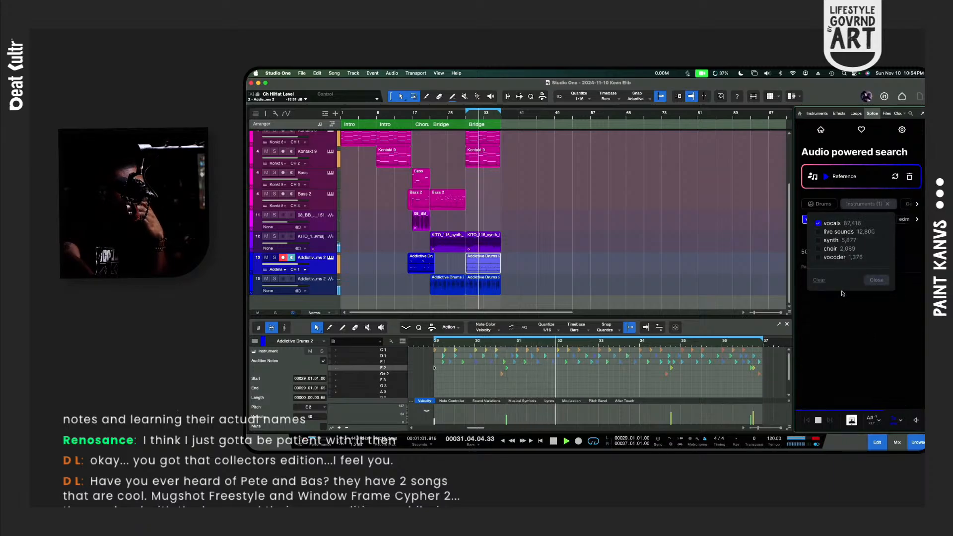
pyautogui.click(842, 293)
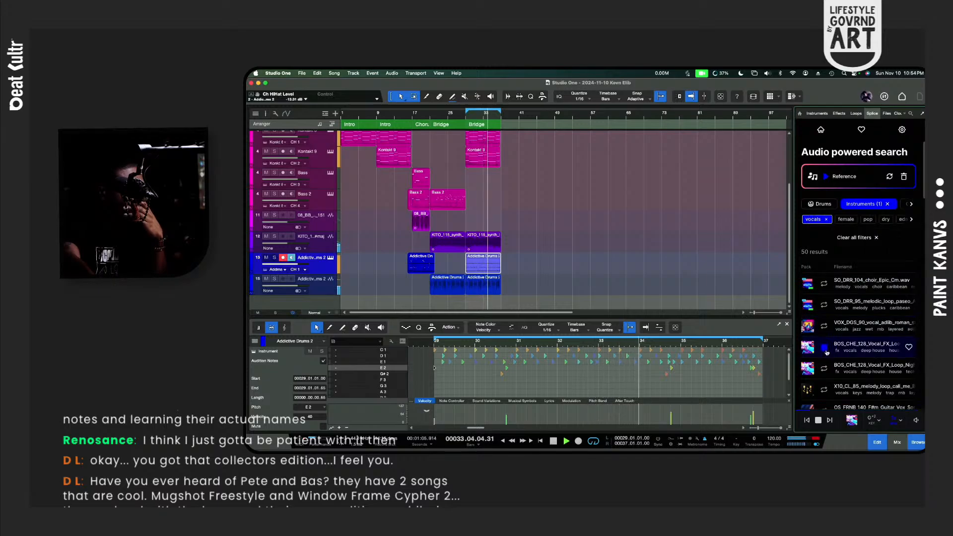
# Step: Add the OS_FRNB_140_F#m_Guitar_Vox_Song_Starter sample on a new track at bar 29 and lower its volume to about -17.5 dB
pyautogui.scroll(-1, 826, 351)
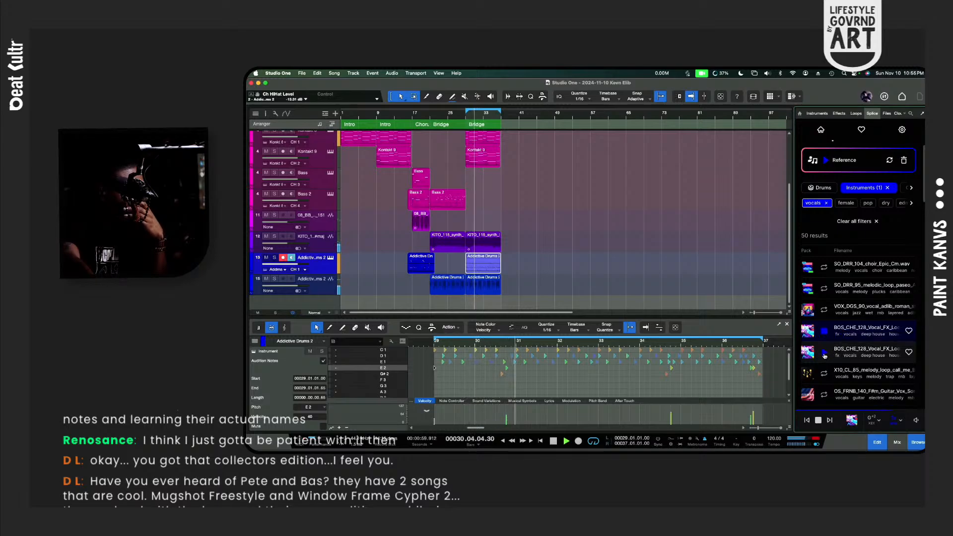
pyautogui.scroll(-2, 825, 355)
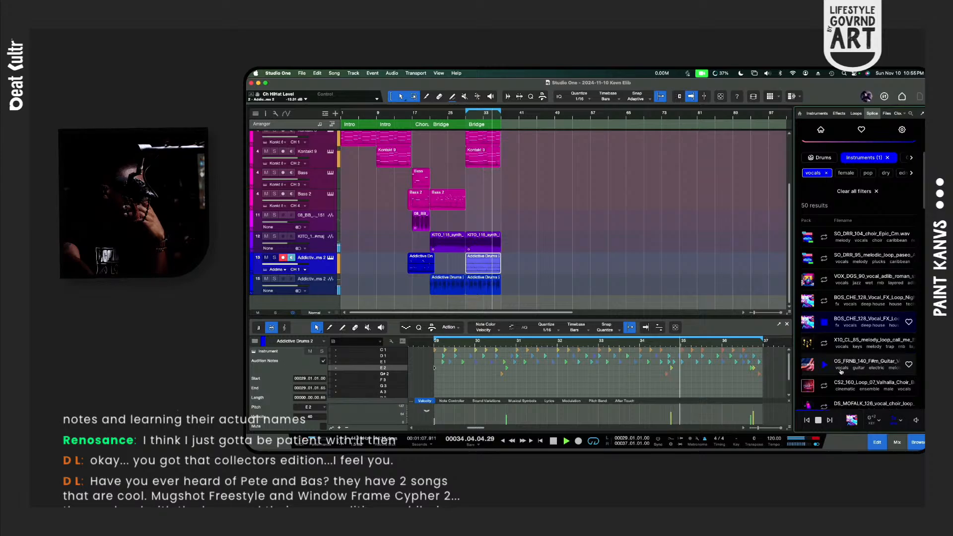
pyautogui.click(825, 345)
pyautogui.scroll(-4, 825, 346)
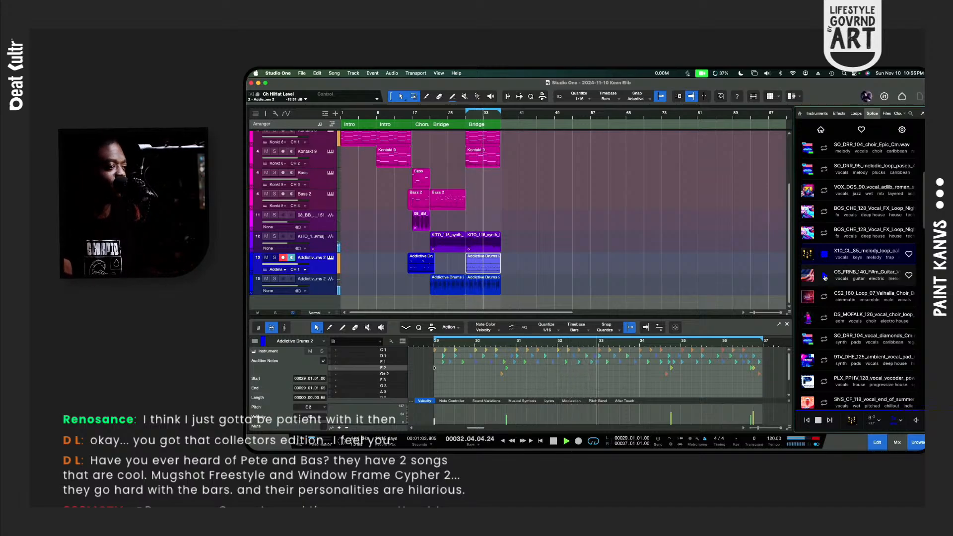
pyautogui.click(825, 277)
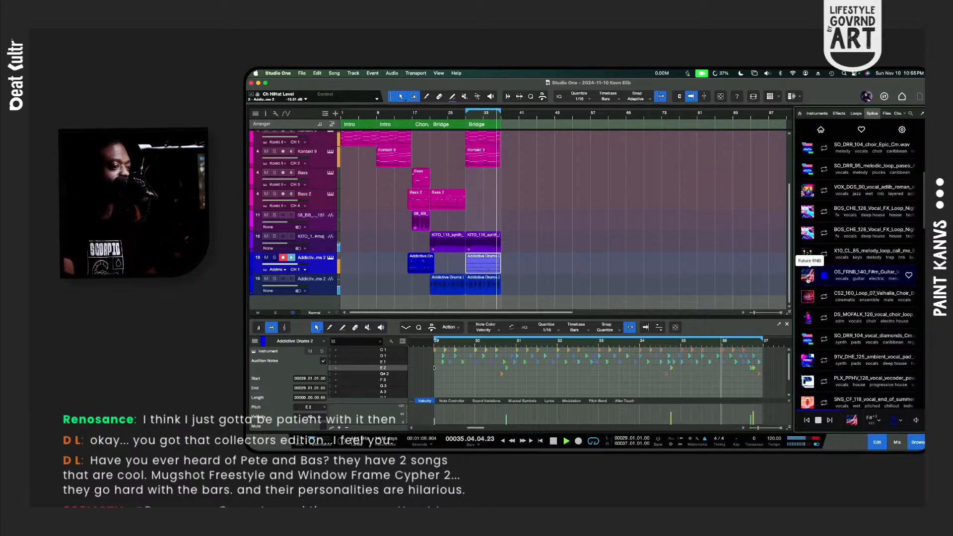
pyautogui.moveTo(808, 280); pyautogui.dragTo(479, 306)
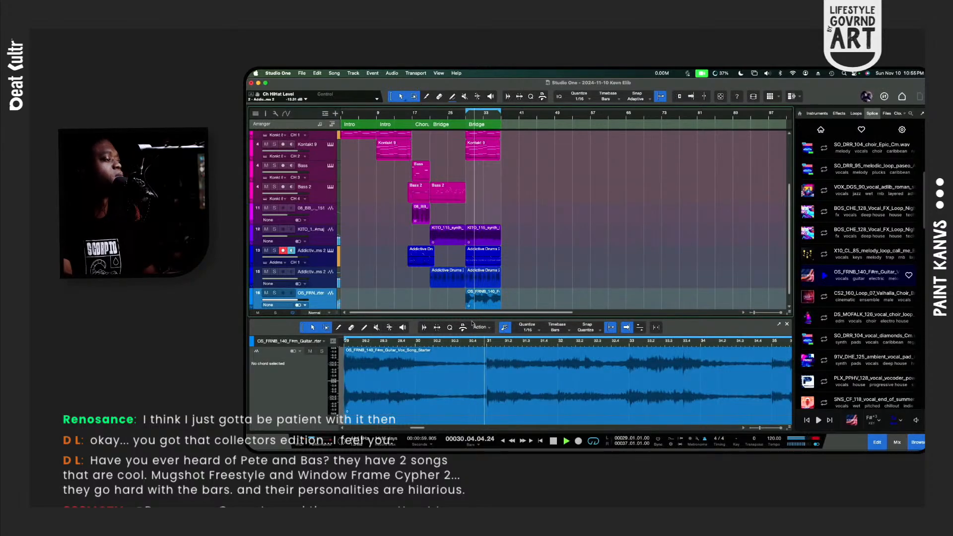
pyautogui.moveTo(293, 303)
pyautogui.mouseDown()
pyautogui.moveTo(277, 309)
pyautogui.moveTo(277, 300)
pyautogui.mouseUp()
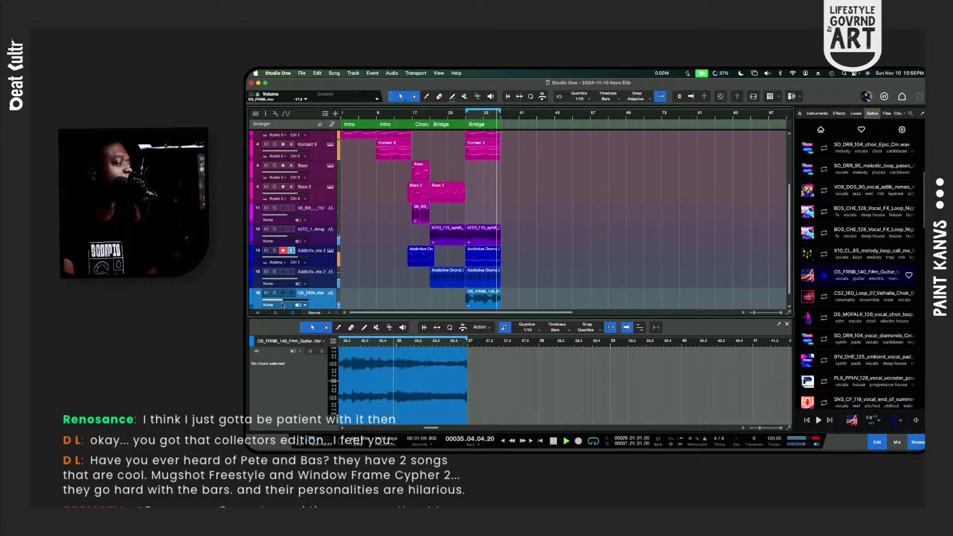
# Step: Lower the hi-hat level in the Addictive Drums 2 instrument and close its window
pyautogui.click(330, 251)
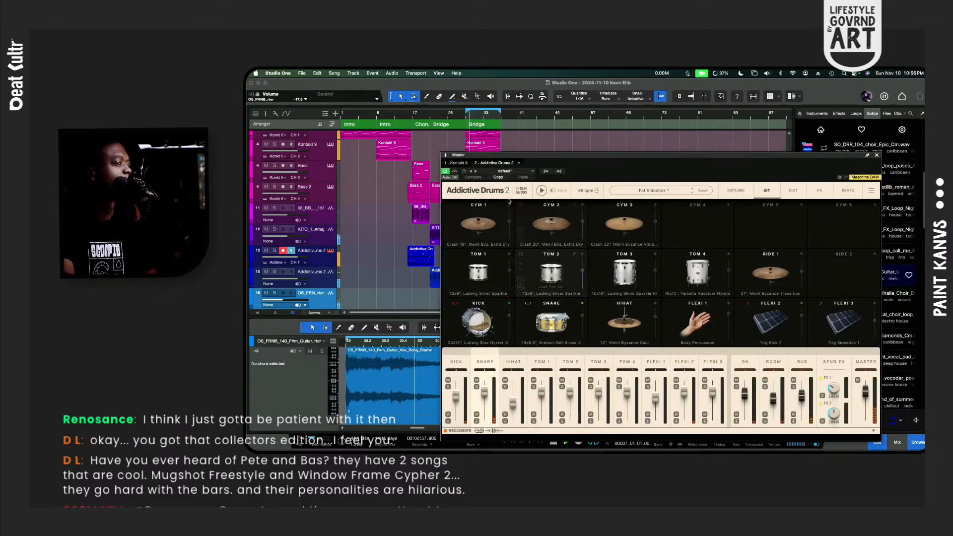
pyautogui.click(728, 191)
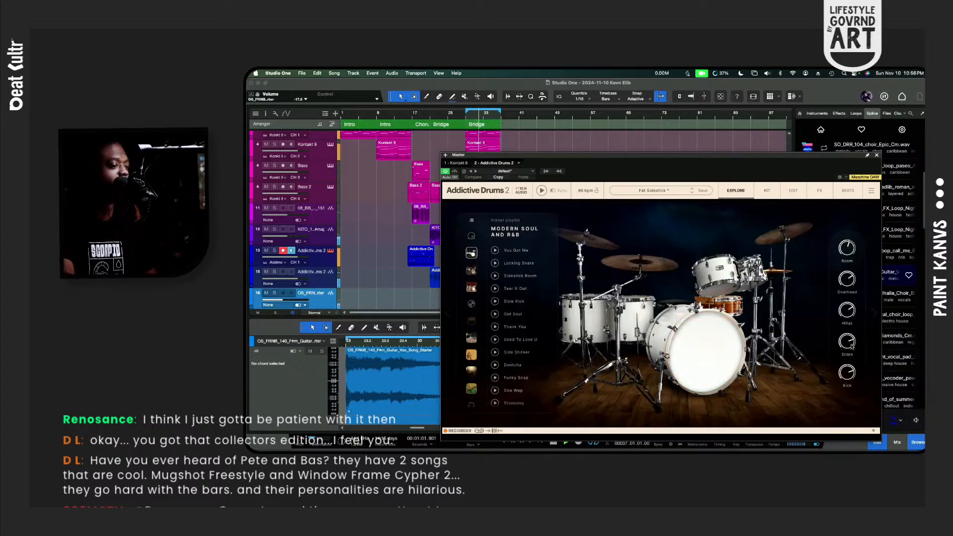
pyautogui.moveTo(846, 311); pyautogui.dragTo(846, 309)
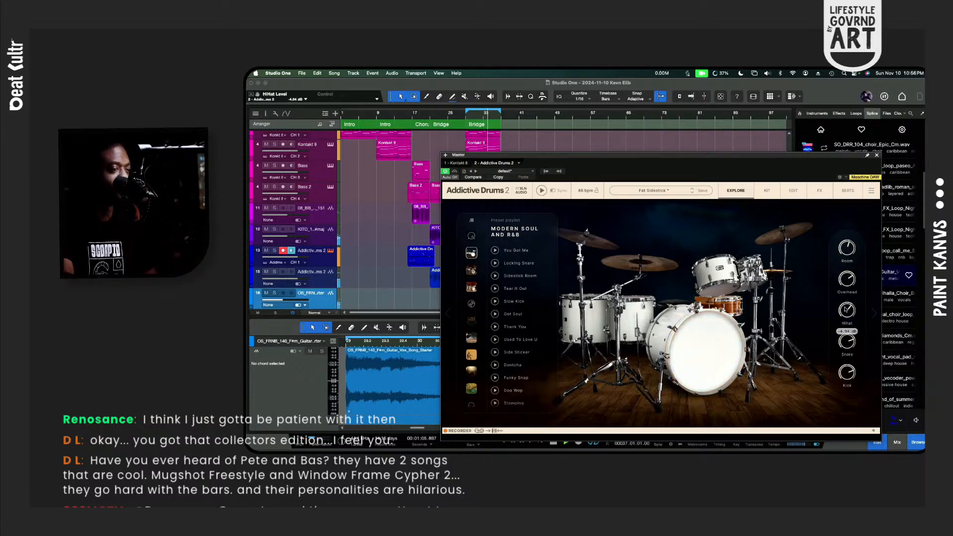
pyautogui.moveTo(846, 311); pyautogui.dragTo(847, 321)
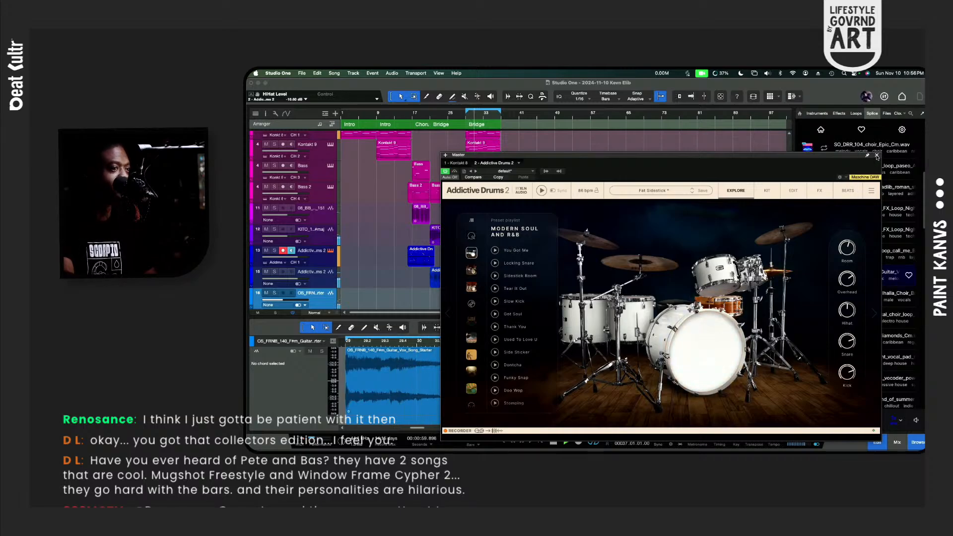
pyautogui.click(877, 155)
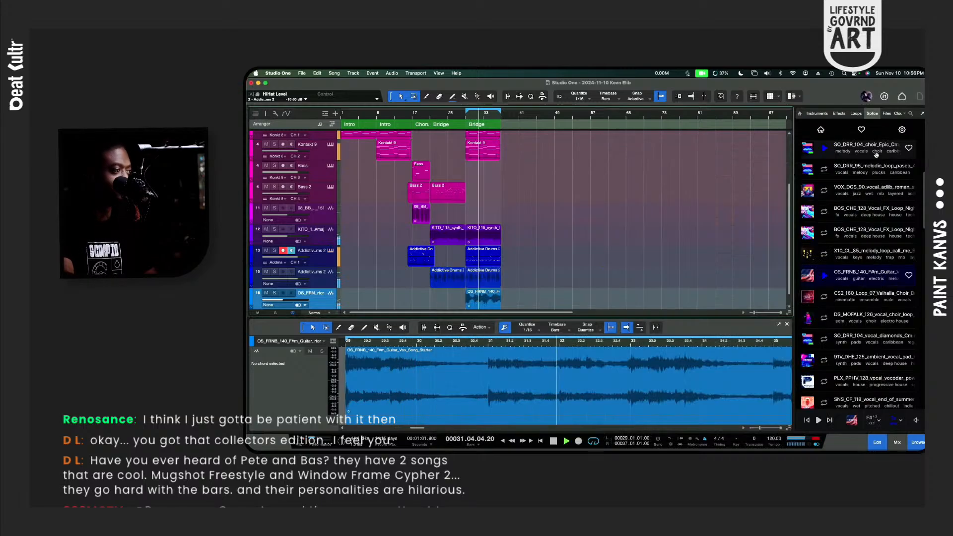
# Step: Enlarge the arrangement area and audition vocal loops from SO_DRR_104_vocal_diamonds through SO_TA_102_vocal_choir to VOX_MVP_124_vocal_harmony
pyautogui.moveTo(517, 317); pyautogui.dragTo(516, 350)
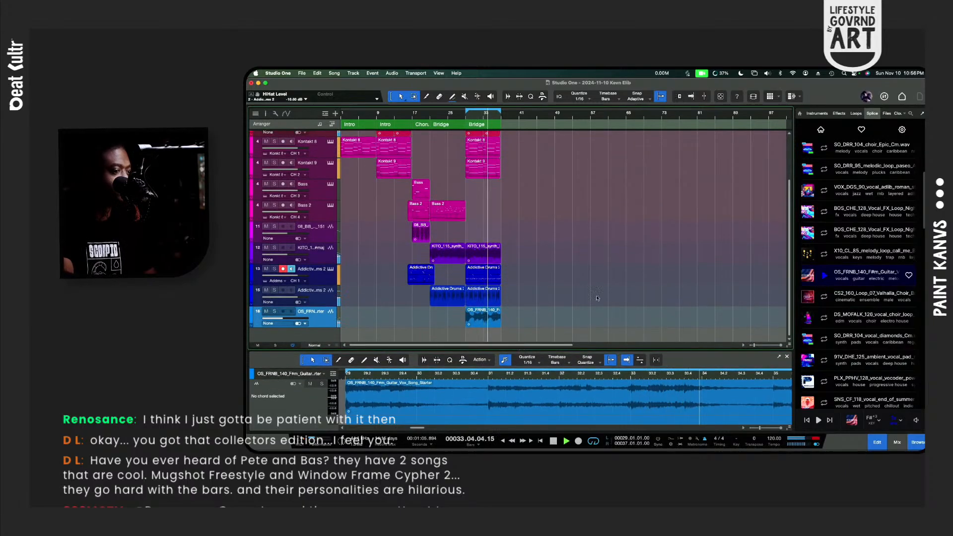
pyautogui.click(824, 340)
pyautogui.scroll(-1, 824, 342)
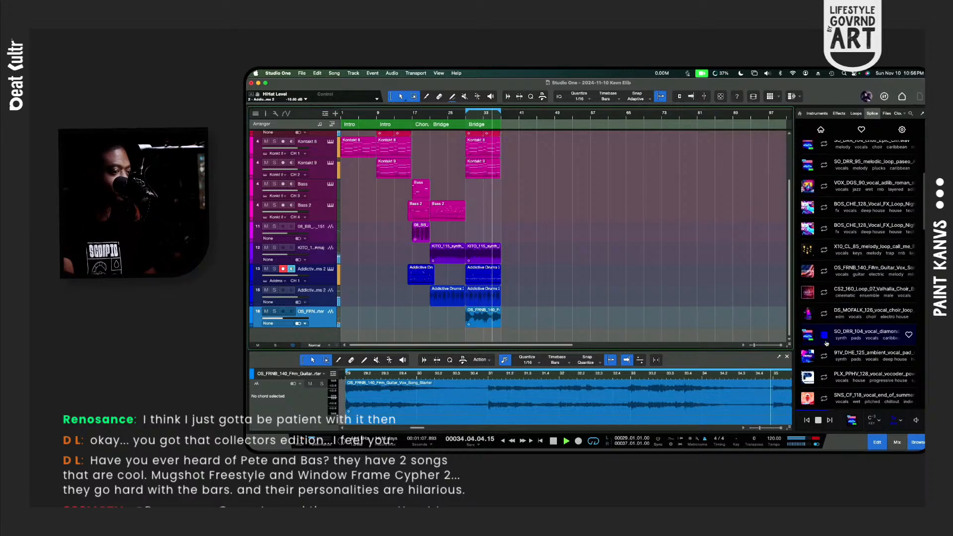
pyautogui.click(824, 356)
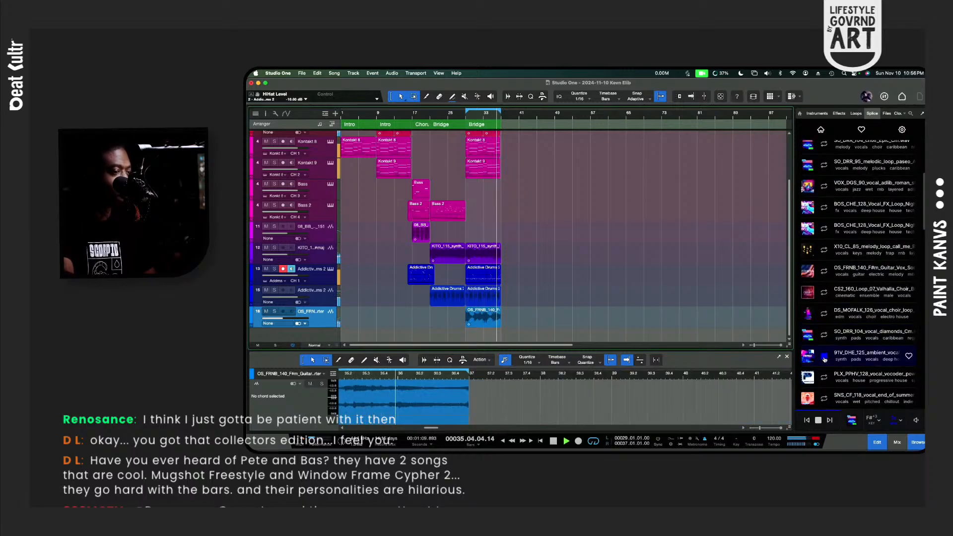
pyautogui.scroll(-3, 825, 355)
pyautogui.click(825, 349)
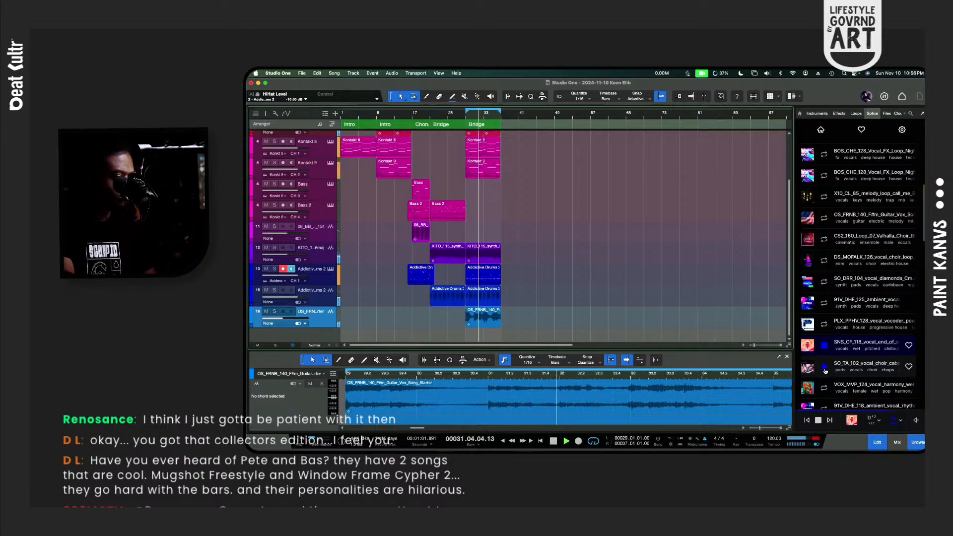
pyautogui.click(824, 368)
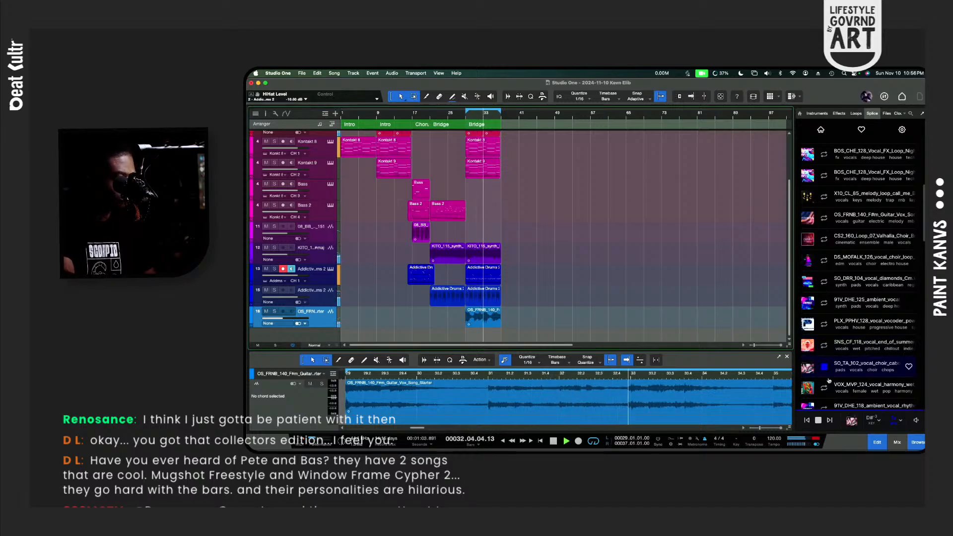
pyautogui.click(826, 390)
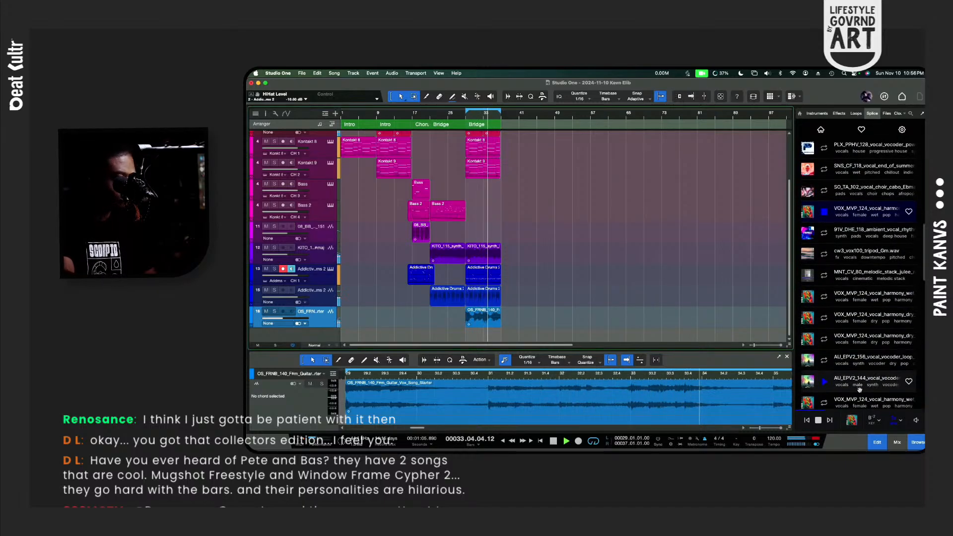
# Step: Audition further vocal samples, including AU_EPV2_156_vocal_vocoder_loop, Vocals_Loops_VocalPads_3, 91V_NUXE_120_songstarter and RU_AH_110_vocal_chant_D
pyautogui.scroll(-4, 825, 377)
pyautogui.click(825, 361)
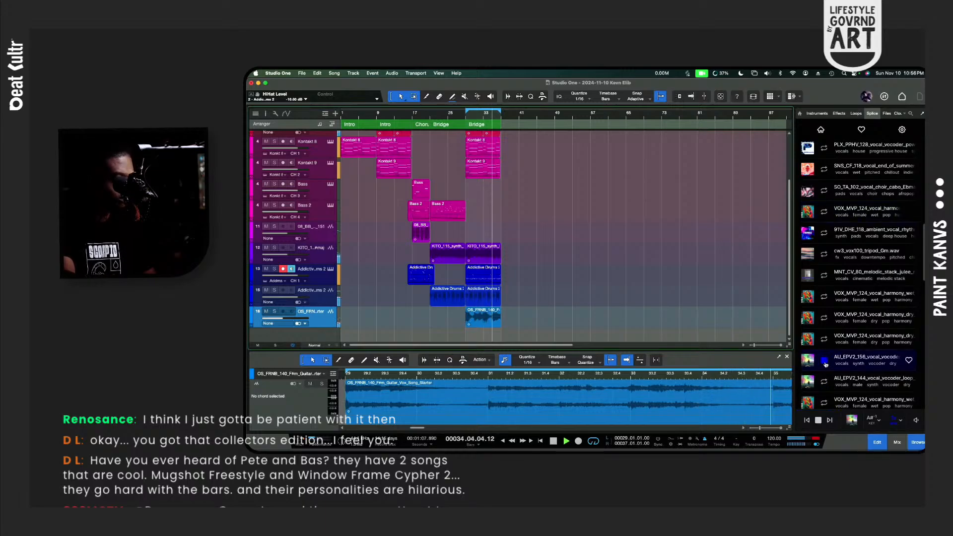
pyautogui.scroll(-2, 825, 358)
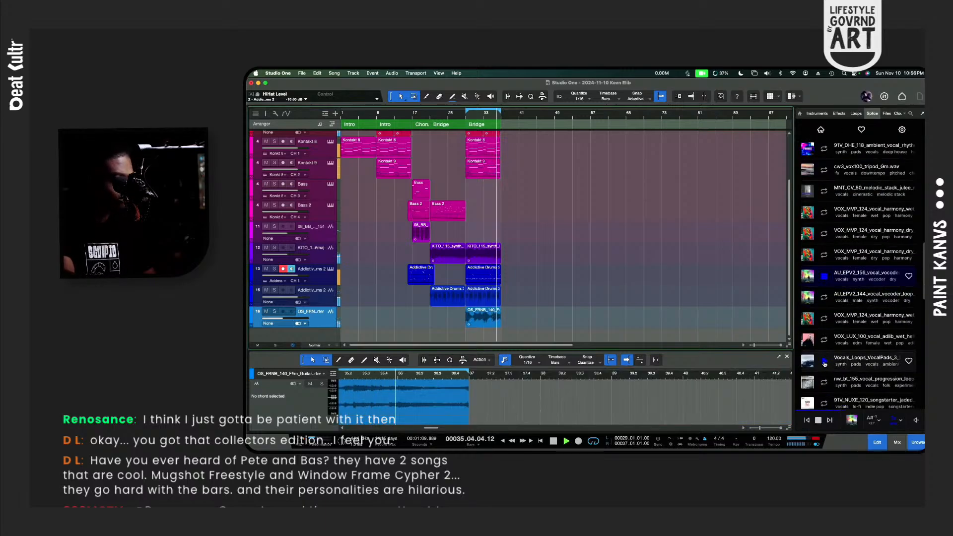
pyautogui.click(825, 364)
pyautogui.scroll(-1, 825, 368)
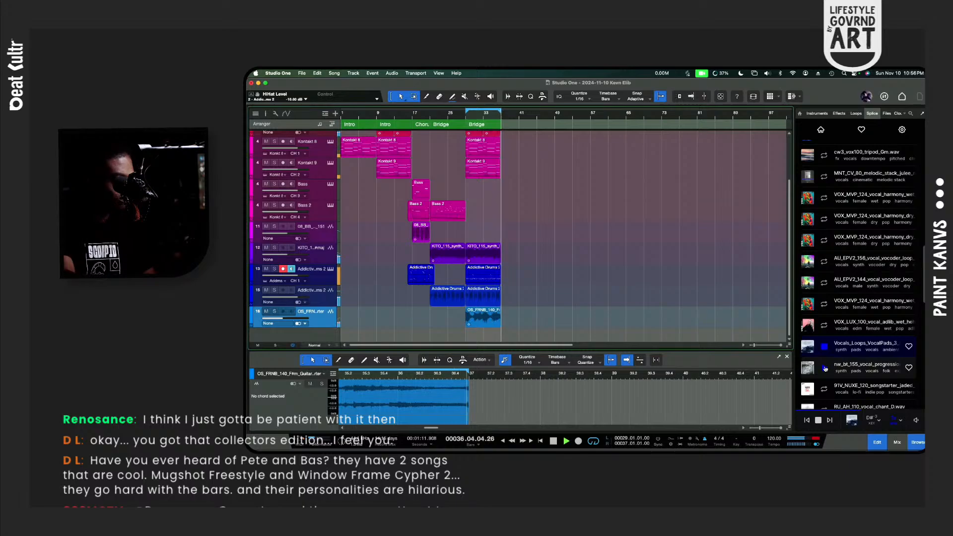
pyautogui.scroll(-1, 825, 368)
pyautogui.click(823, 352)
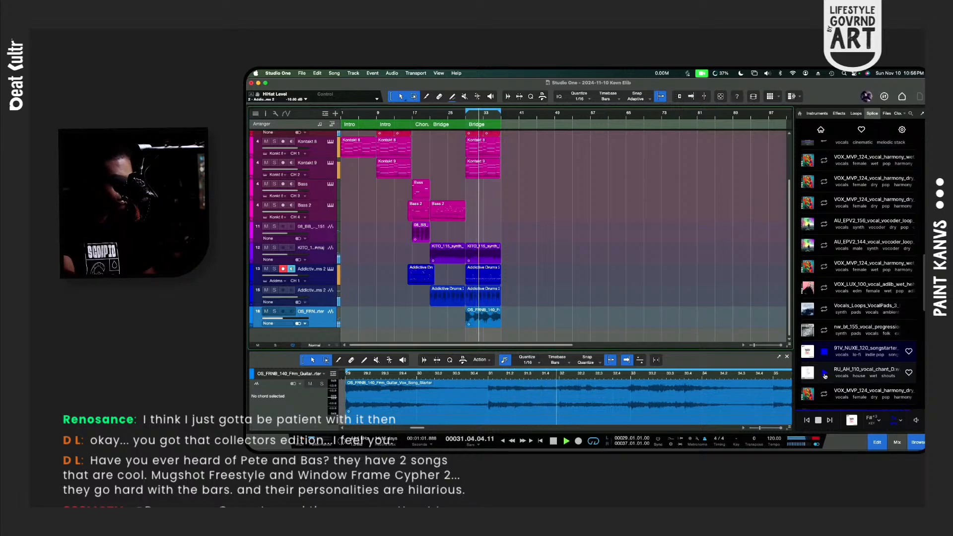
pyautogui.scroll(-1, 825, 375)
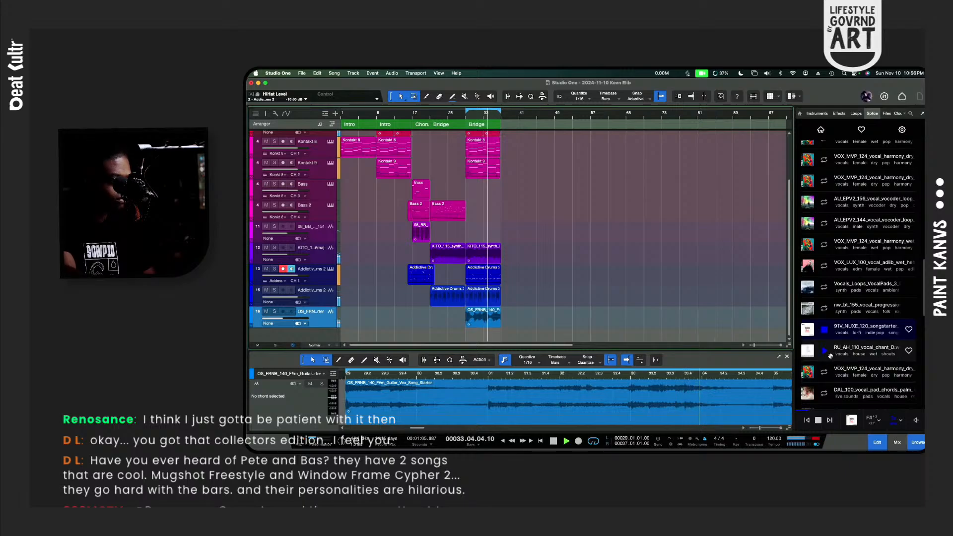
pyautogui.click(825, 353)
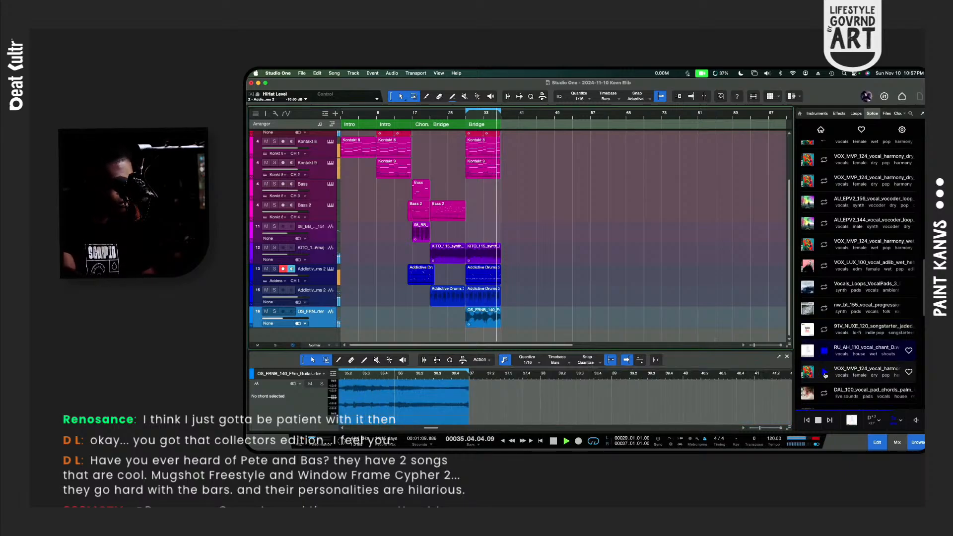
pyautogui.click(825, 373)
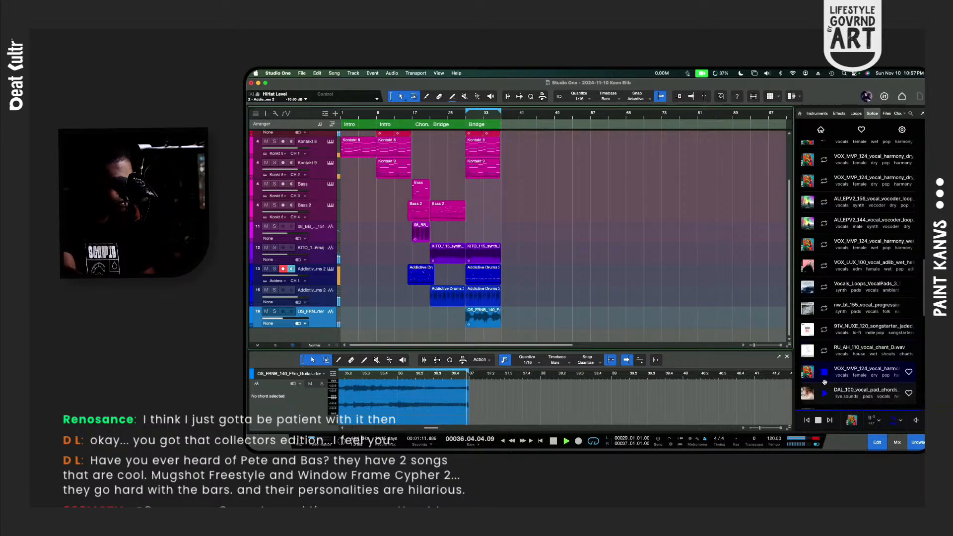
# Step: Audition the DAL_100_vocal_pad_chords, DECAP_115_melodic_loop, X10_TWW_100_vocal_lead and next VOX_MVP_124_vocal_harmony samples
pyautogui.scroll(-3, 829, 357)
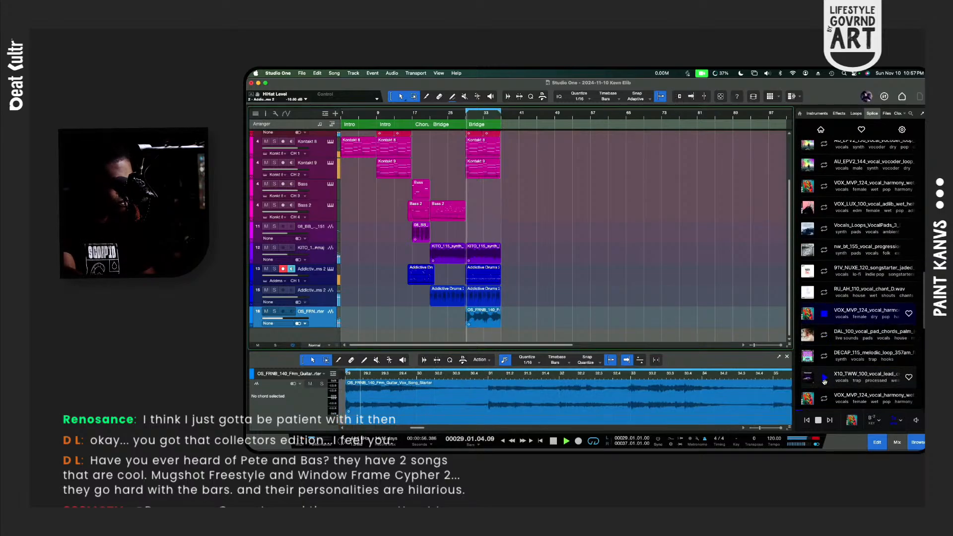
pyautogui.click(825, 336)
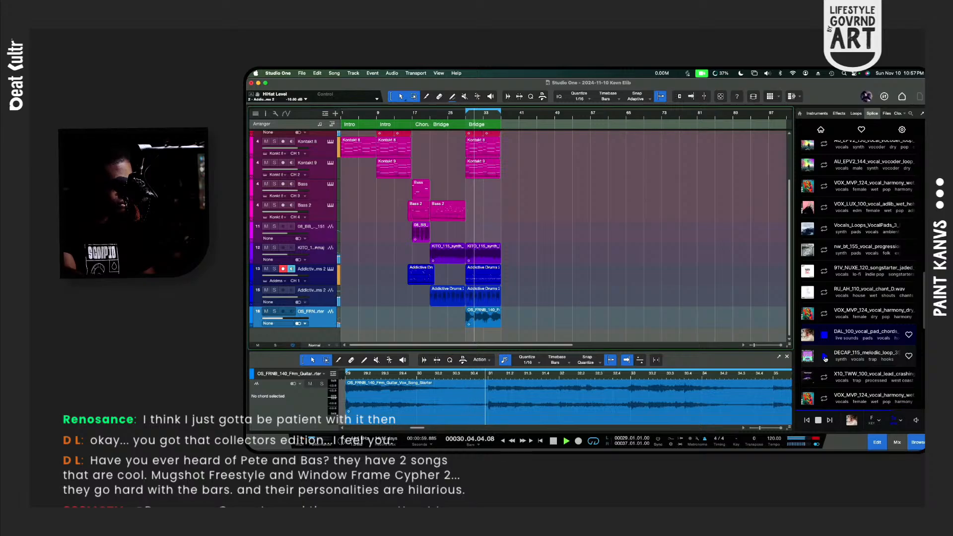
pyautogui.click(825, 358)
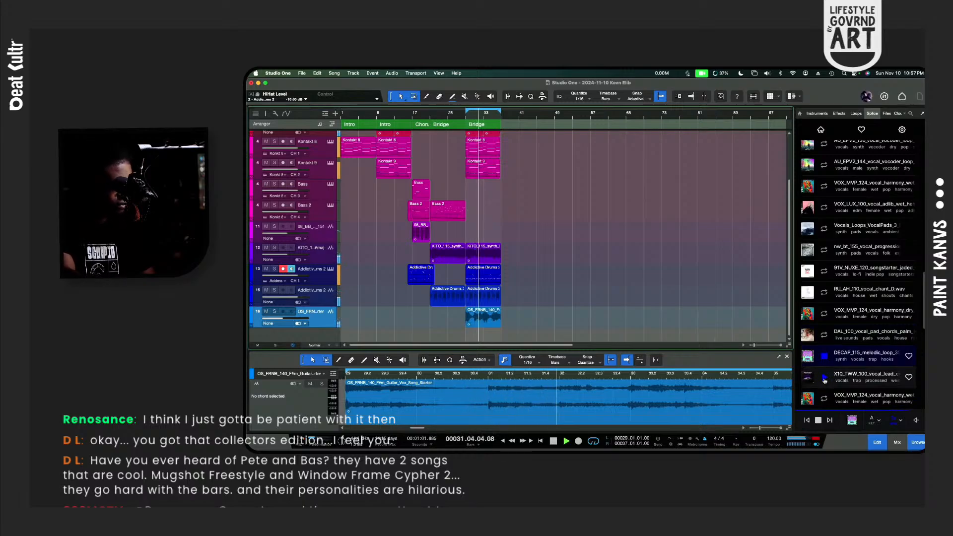
pyautogui.click(825, 381)
pyautogui.scroll(-2, 826, 372)
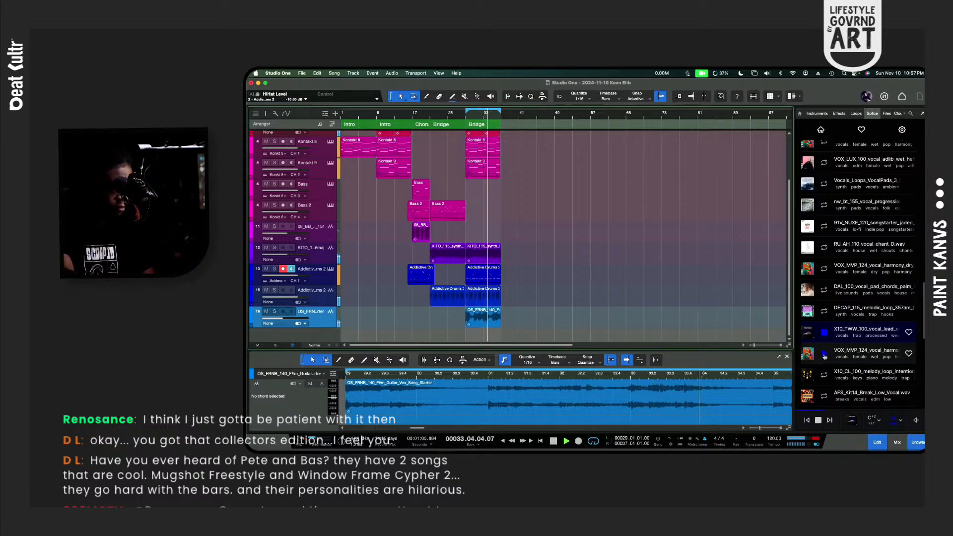
pyautogui.click(825, 356)
pyautogui.scroll(-1, 825, 356)
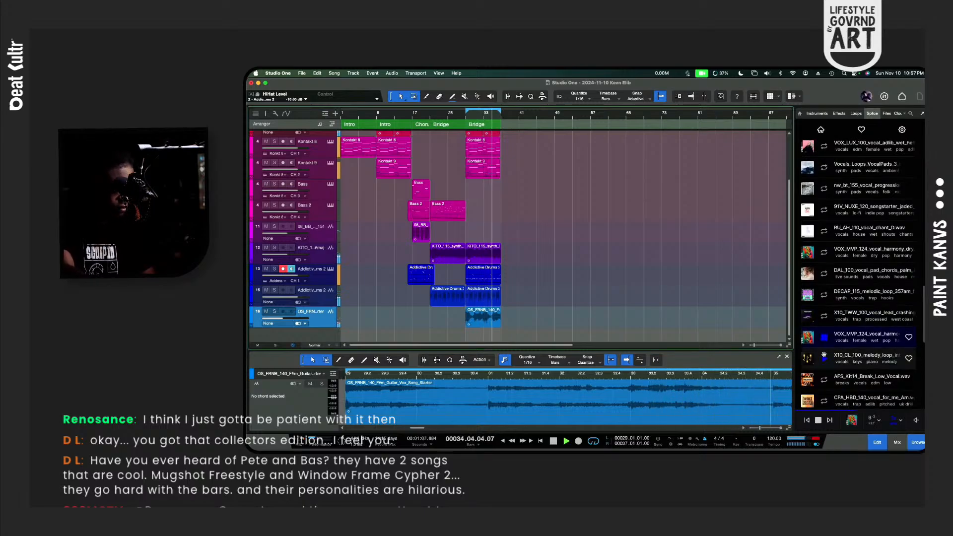
# Step: Place the X10_CL_100_melody_loop_intentions_F#m sample twice in a row on a new track across bars 29 to 37 and adjust its volume
pyautogui.click(826, 360)
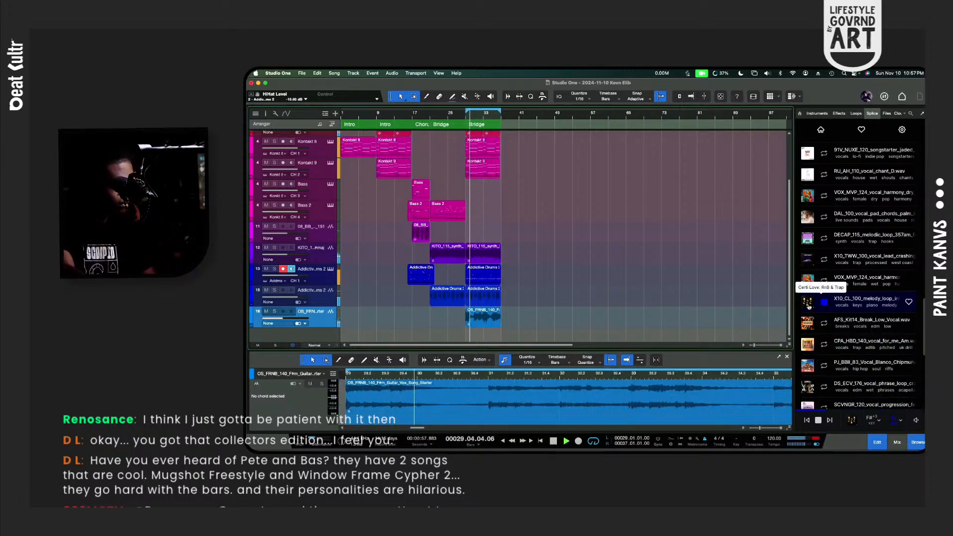
pyautogui.moveTo(808, 305); pyautogui.dragTo(481, 336)
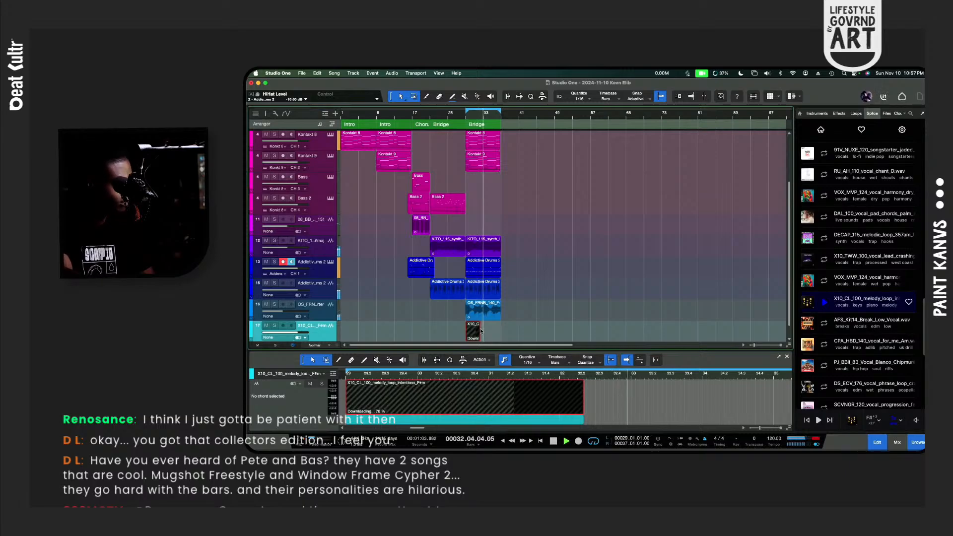
pyautogui.press('d')
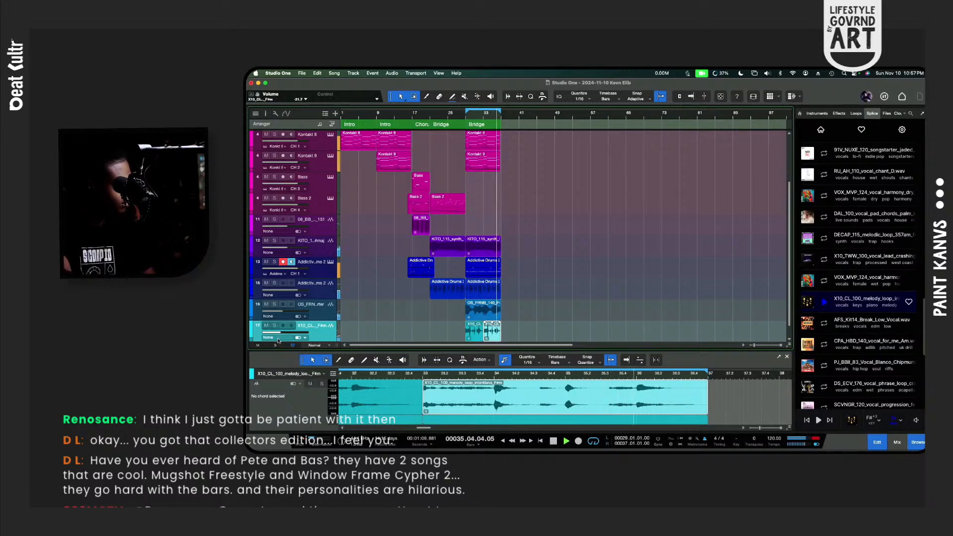
pyautogui.moveTo(277, 335); pyautogui.dragTo(279, 334)
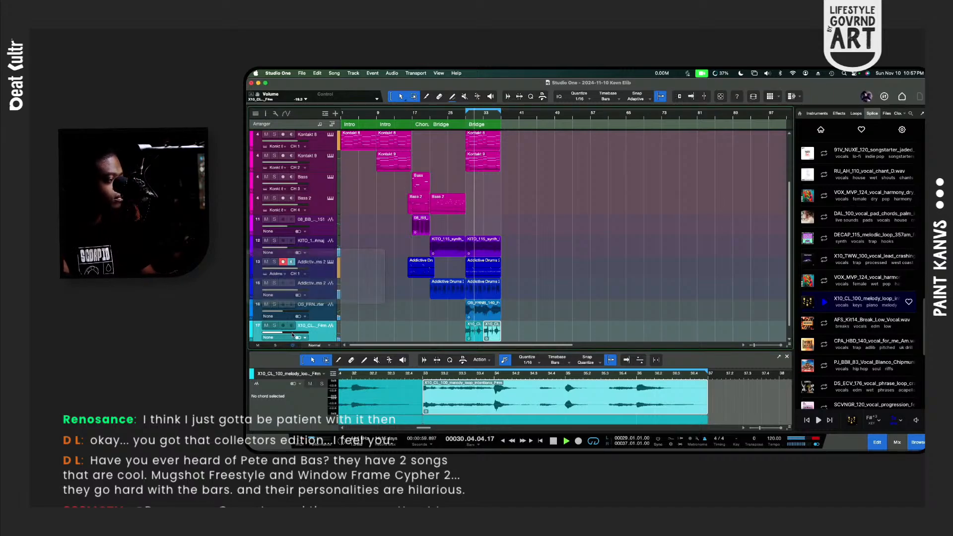
# Step: Browse the instrument list and add Massive X to the song on a new instrument track
pyautogui.scroll(-1, 487, 277)
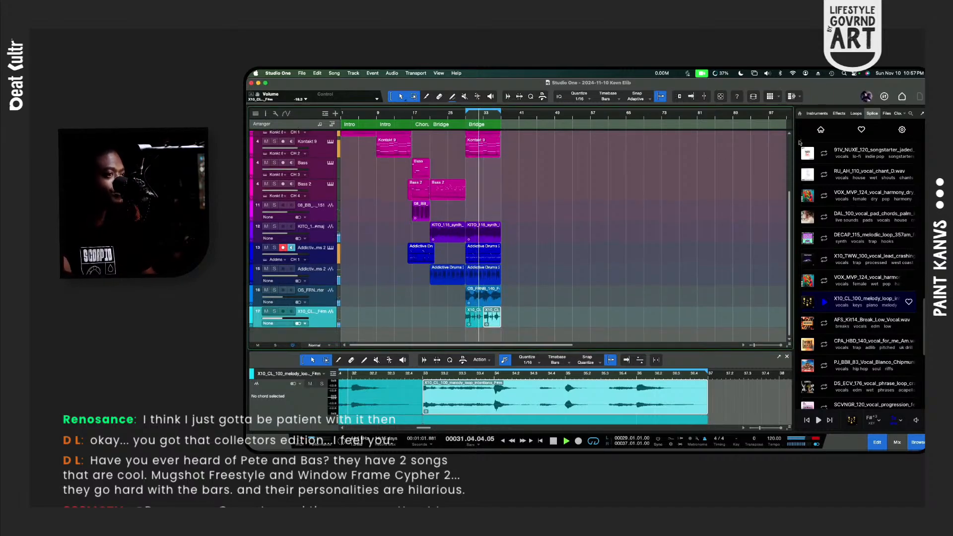
pyautogui.click(817, 113)
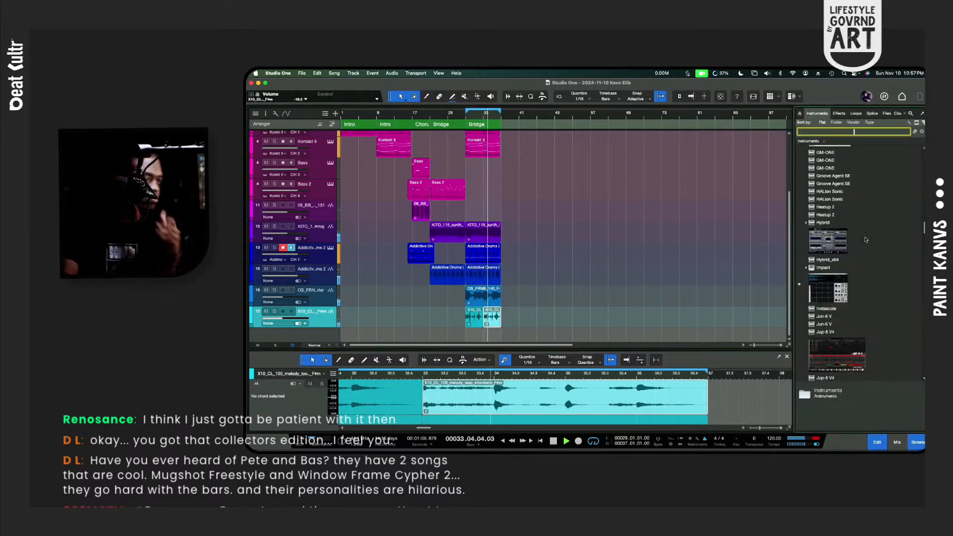
pyautogui.scroll(-3, 864, 233)
pyautogui.scroll(-12, 866, 246)
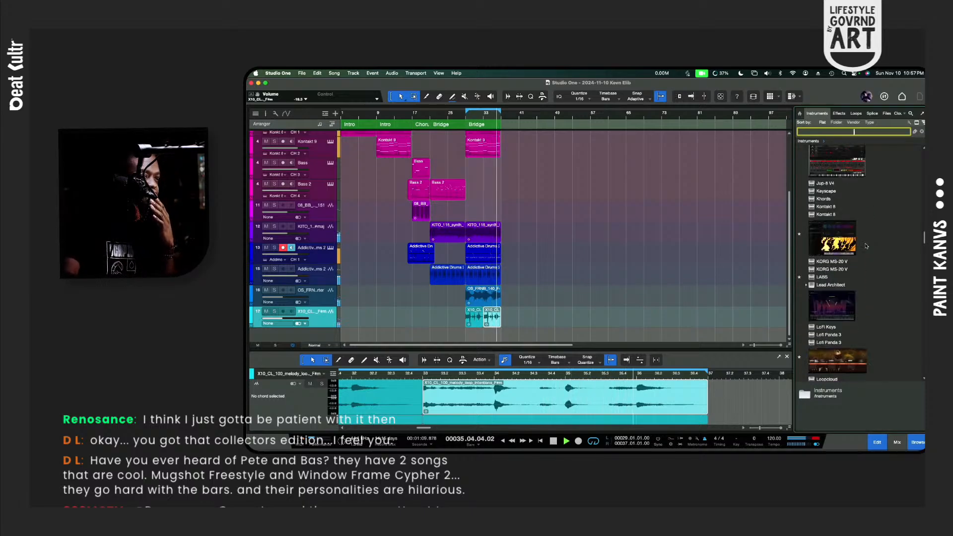
pyautogui.scroll(-3, 866, 246)
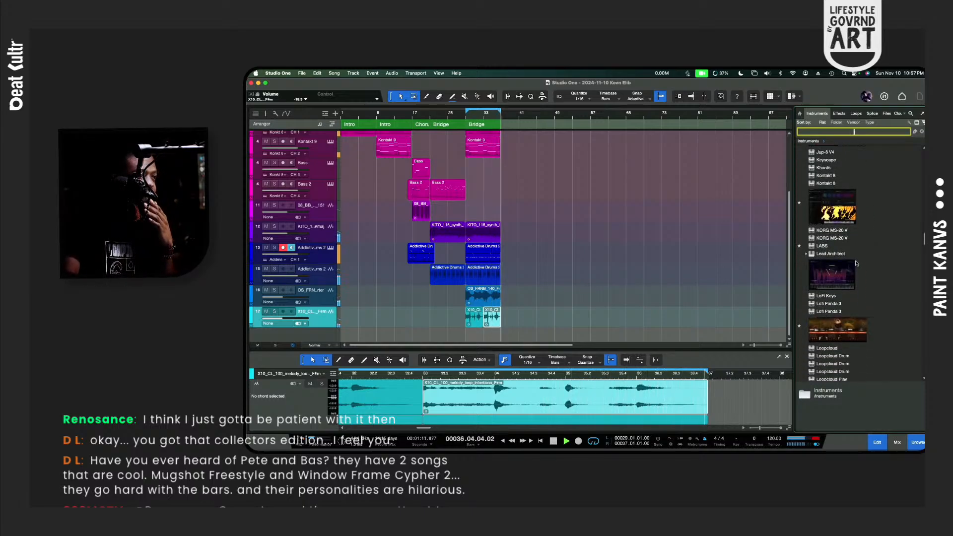
pyautogui.scroll(-10, 861, 256)
pyautogui.scroll(-4, 856, 263)
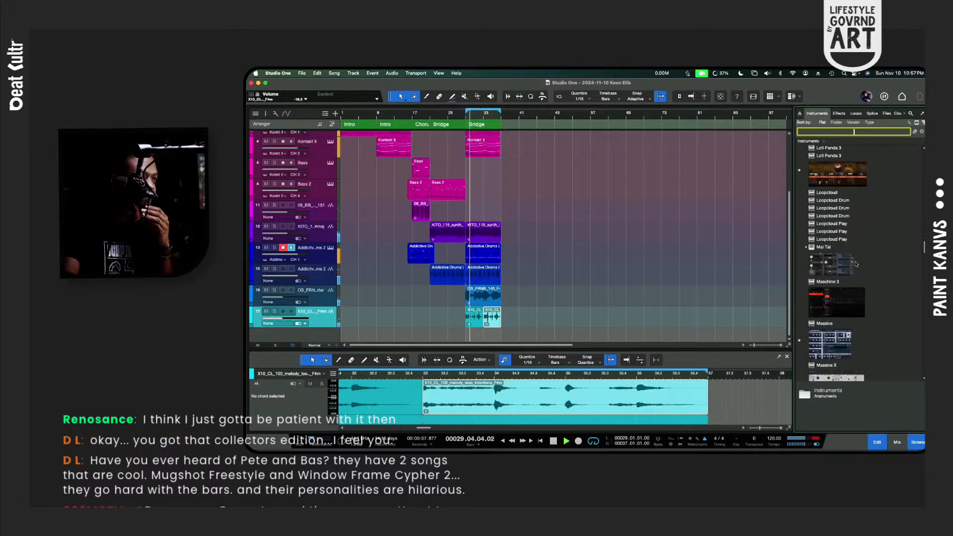
pyautogui.scroll(-9, 855, 263)
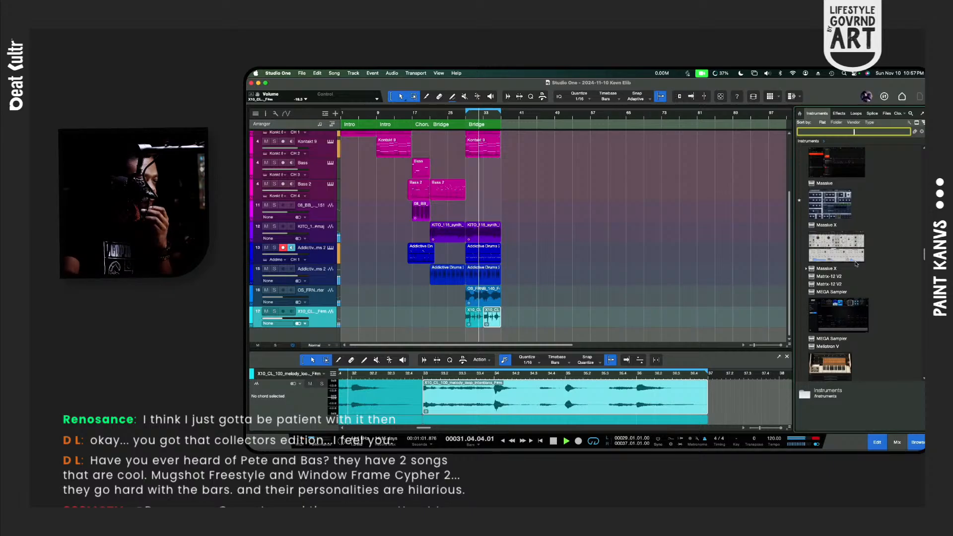
pyautogui.scroll(1, 855, 263)
pyautogui.scroll(1, 856, 264)
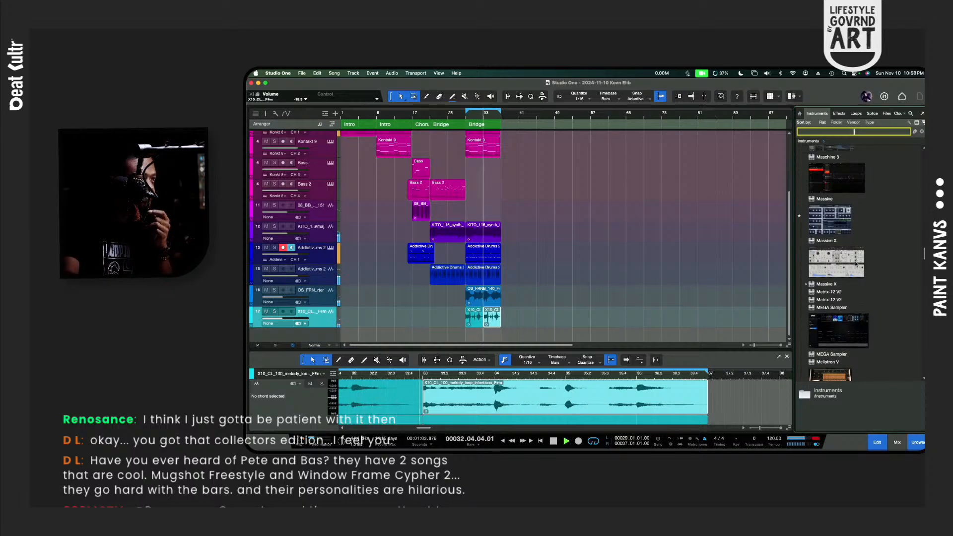
pyautogui.click(858, 263)
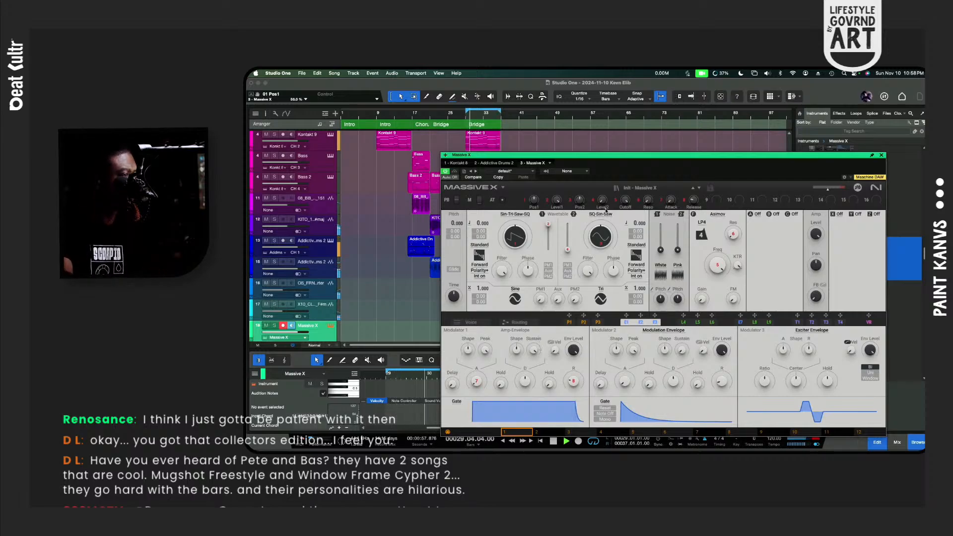
# Step: Limit the Massive X preset browser to user presets and load the Funky ELIB BAASS preset
pyautogui.click(648, 188)
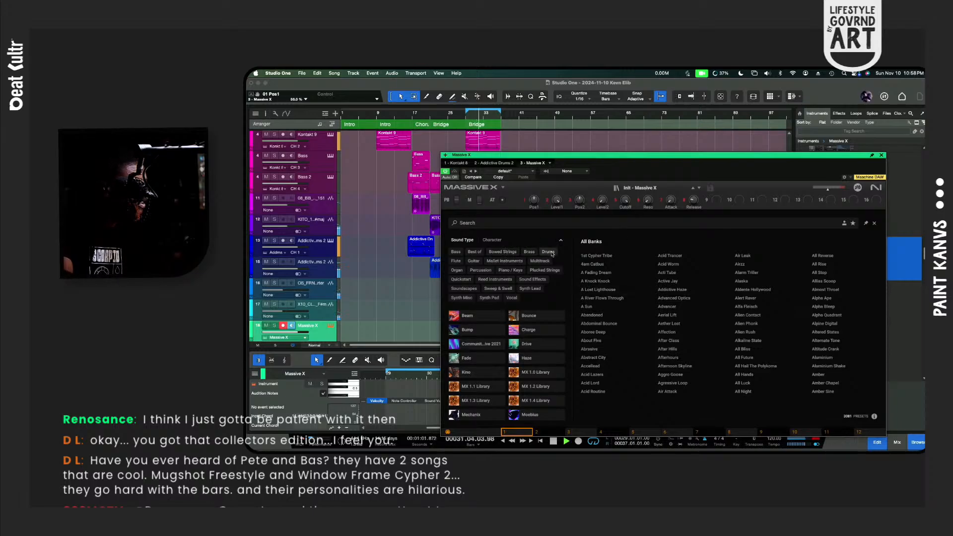
pyautogui.click(844, 223)
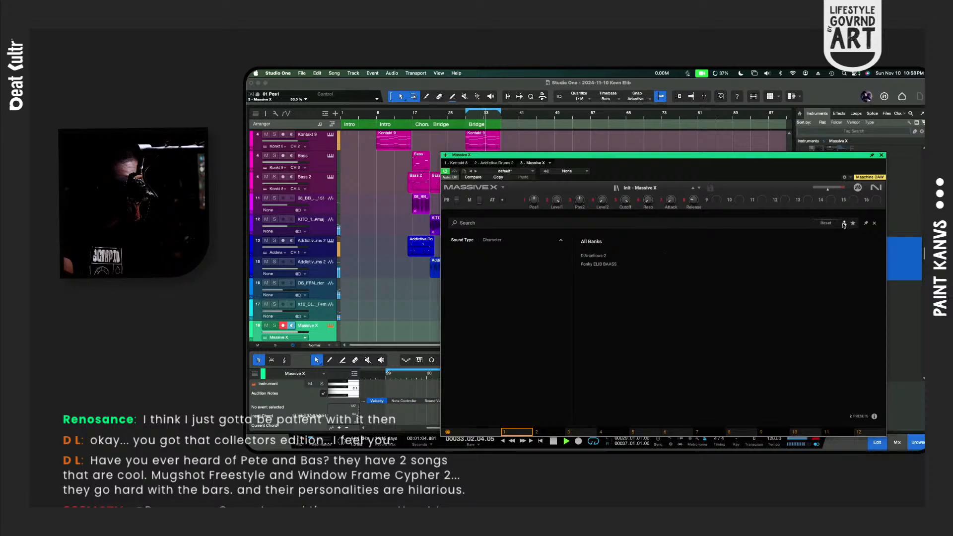
pyautogui.click(598, 264)
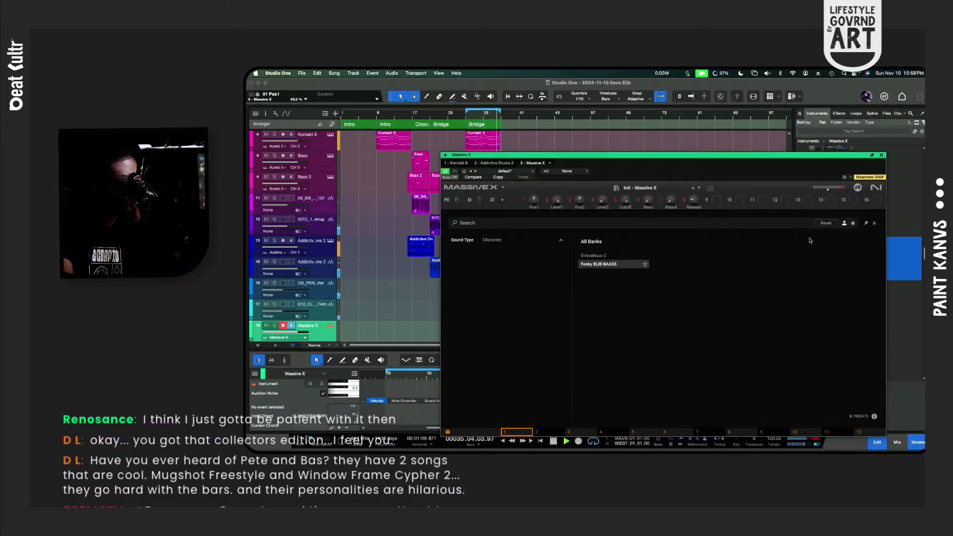
pyautogui.doubleClick(595, 265)
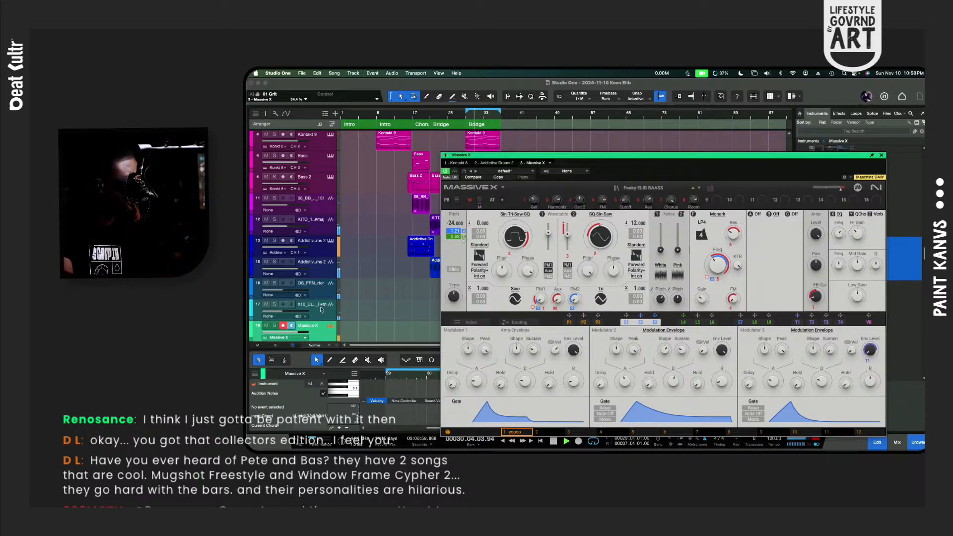
pyautogui.scroll(-1, 292, 319)
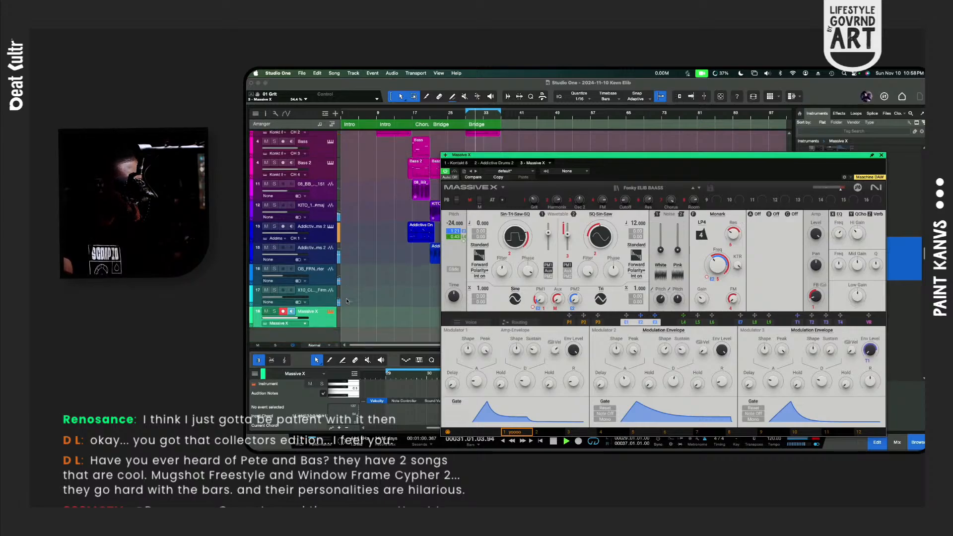
# Step: Load the other user preset, D'Arcelious 2, in Massive X and adjust the Massive X track's volume
pyautogui.click(661, 187)
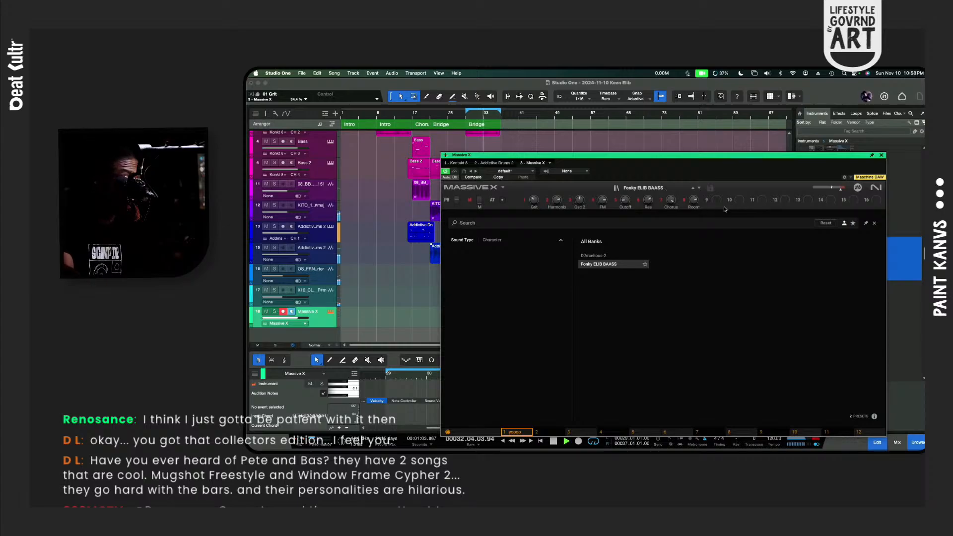
pyautogui.doubleClick(594, 256)
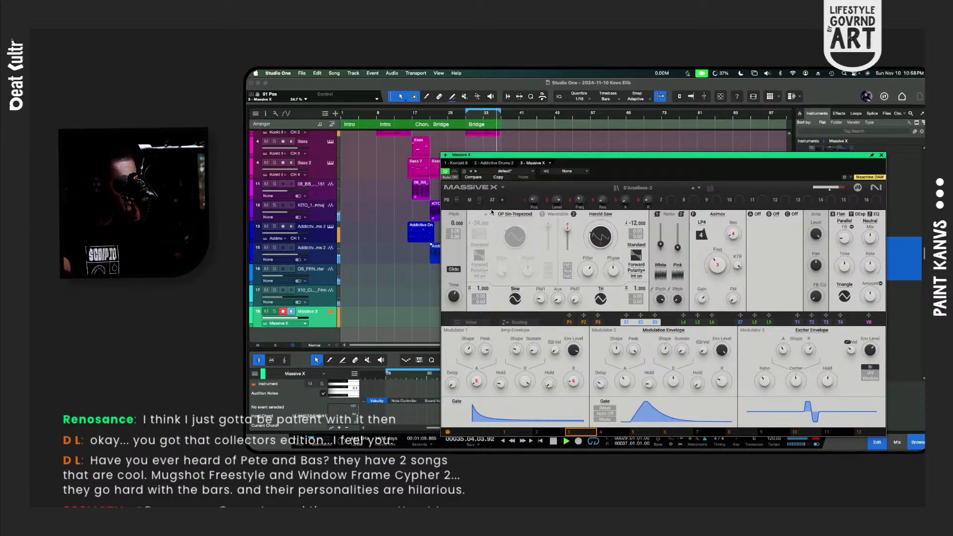
pyautogui.moveTo(297, 318); pyautogui.dragTo(294, 324)
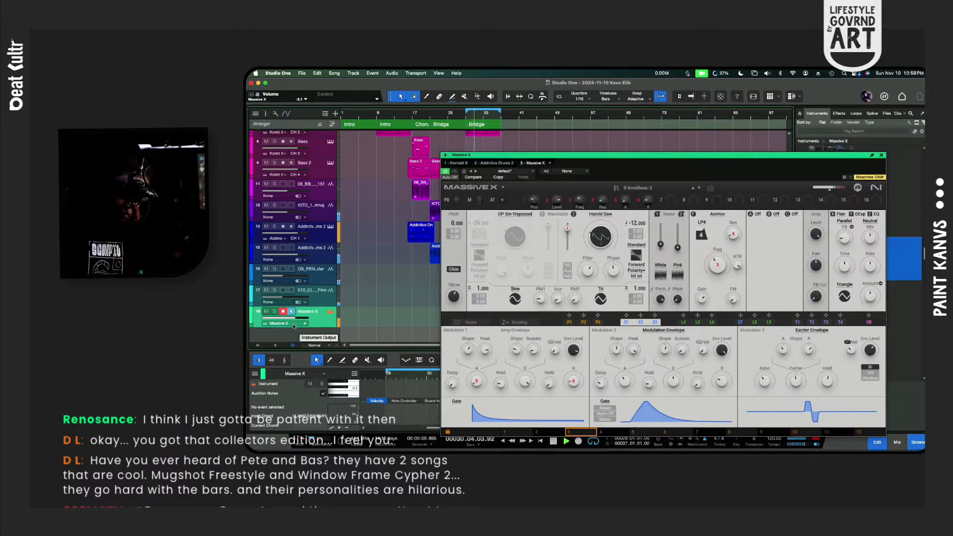
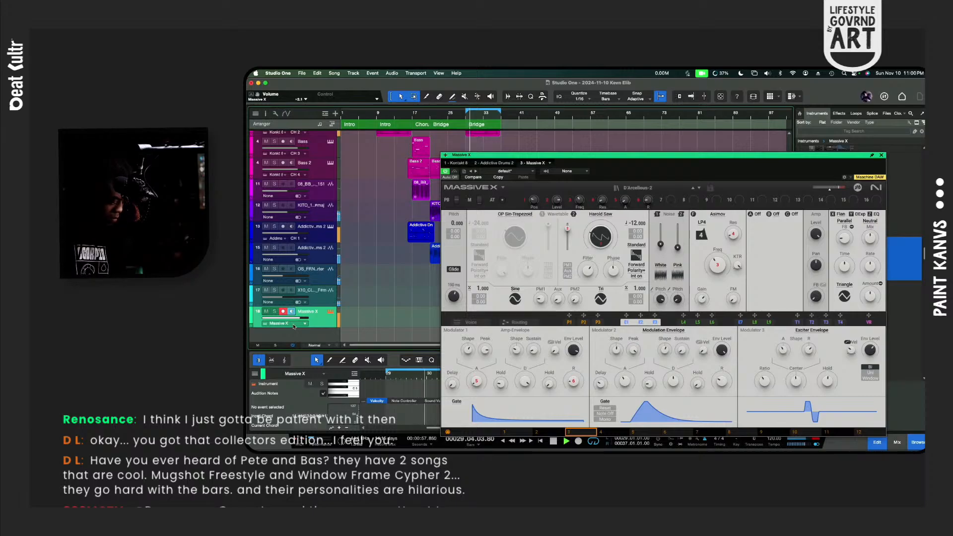
# Step: Stop playback, return to bar 29 and try to record a Massive X take
pyautogui.press('space')
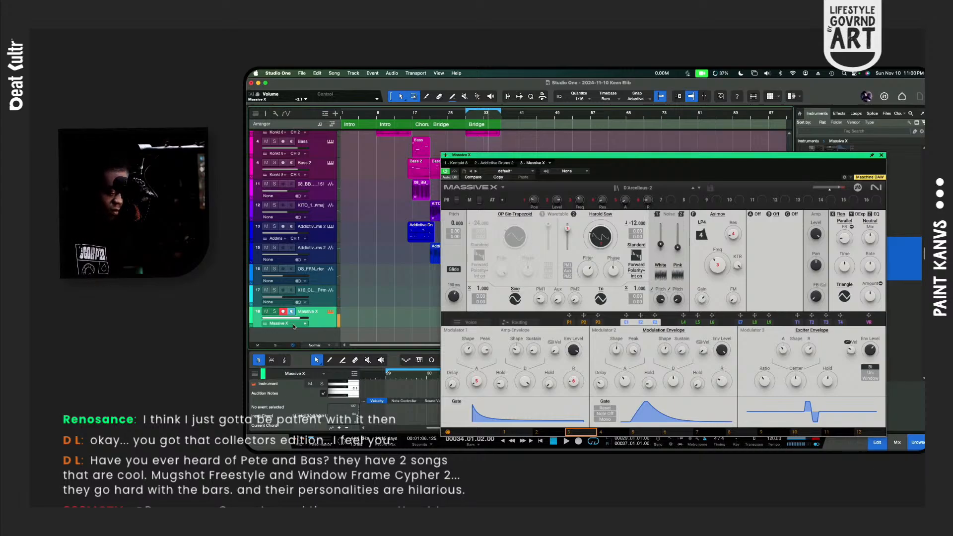
pyautogui.press('space')
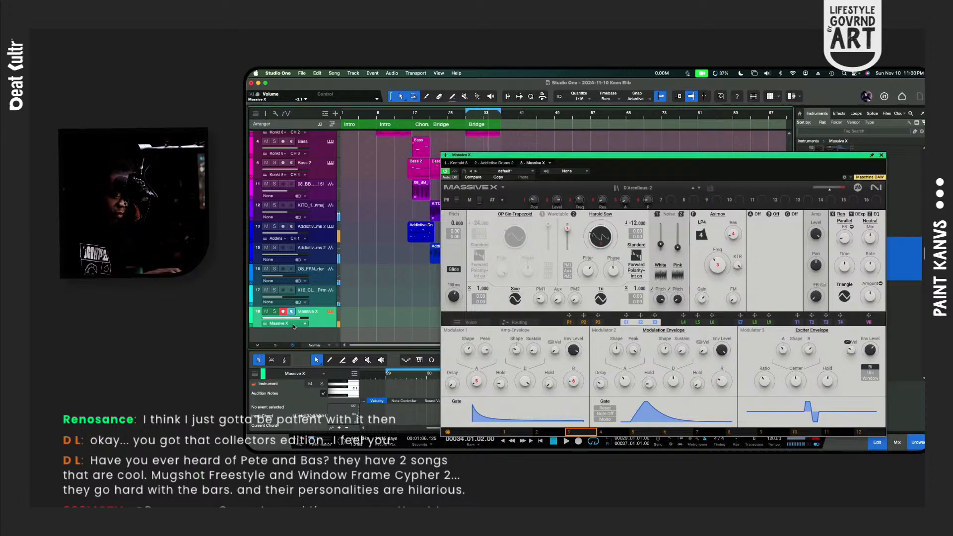
pyautogui.press('space')
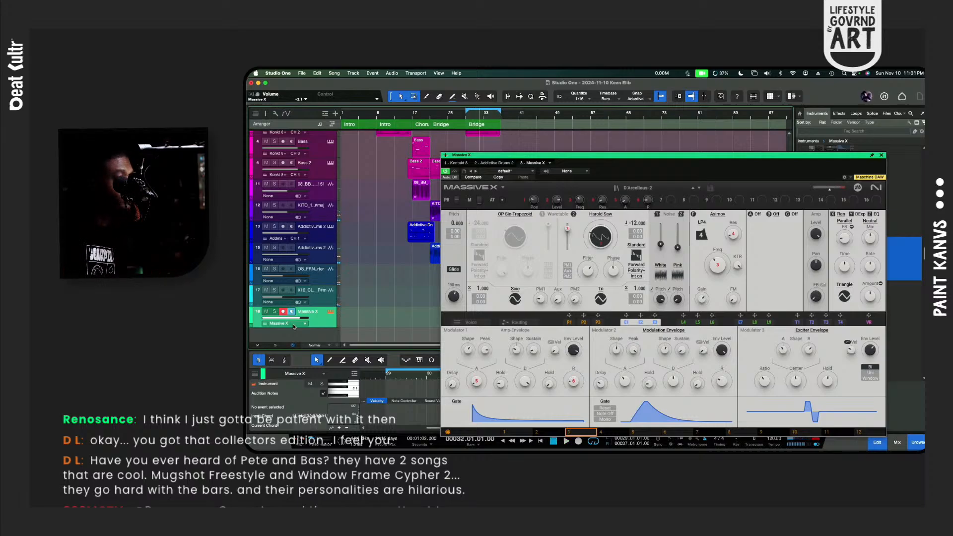
pyautogui.press('KP_Subtract')
pyautogui.press('KP_Subtract')
pyautogui.press('KP_Subtract')
pyautogui.press('KP_Multiply')
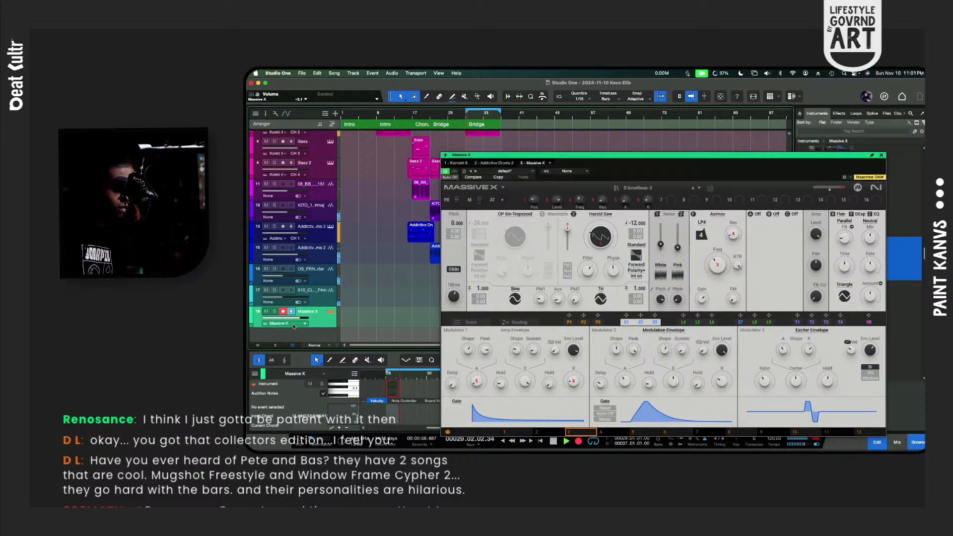
pyautogui.press('space')
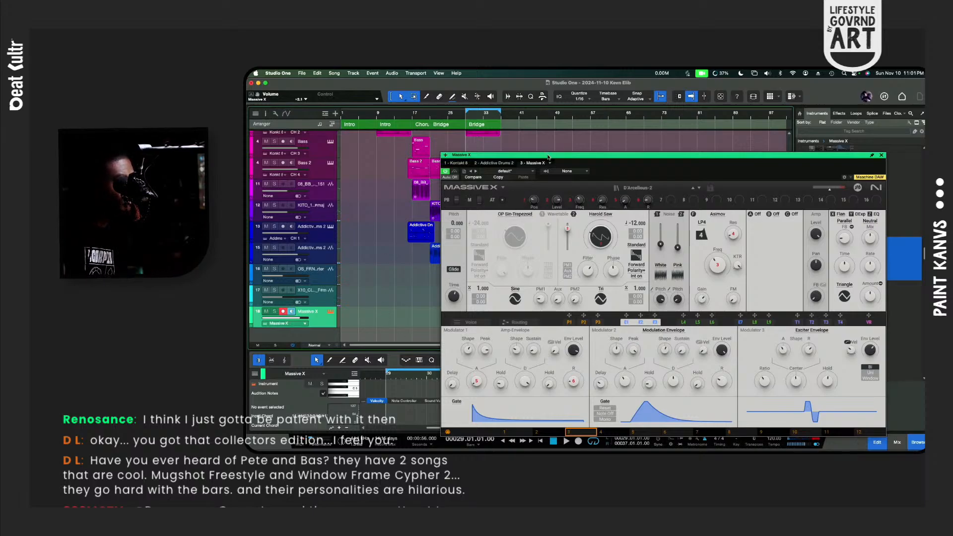
# Step: Enable the metronome precount and record a Massive X part over the looped second Bridge section starting at bar 29
pyautogui.moveTo(548, 157); pyautogui.dragTo(537, 126)
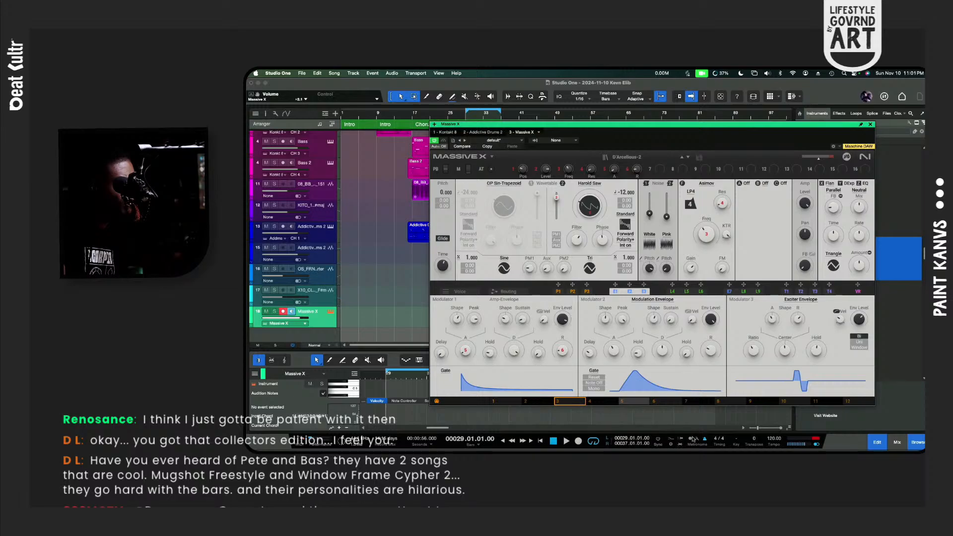
pyautogui.click(691, 441)
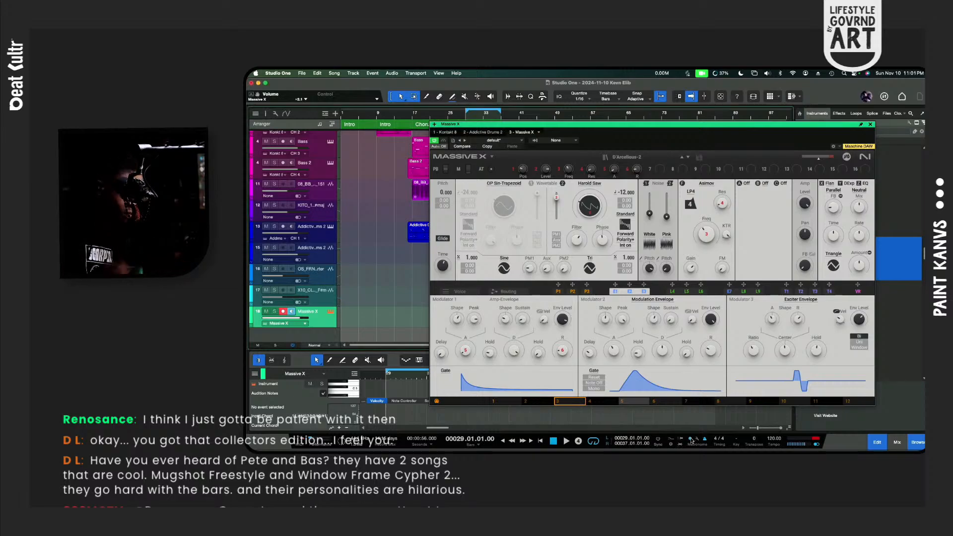
pyautogui.press('KP_Multiply')
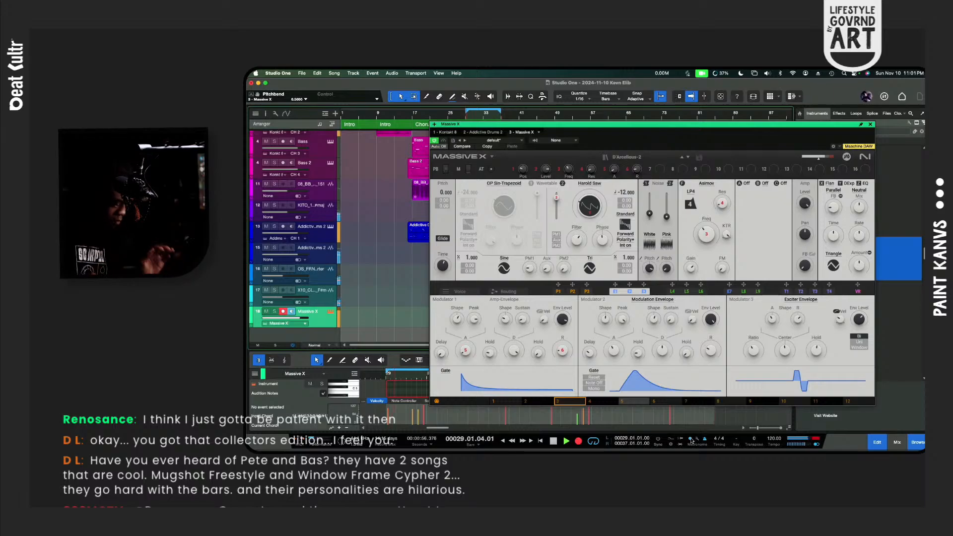
pyautogui.press('KP_Multiply')
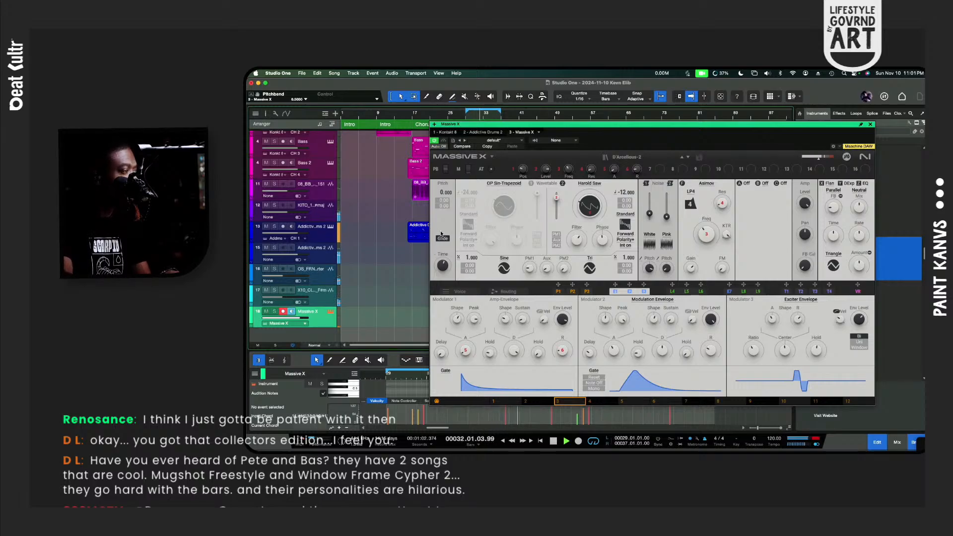
# Step: Adjust the modulation amounts beneath the main Pitch value in Massive X
pyautogui.moveTo(443, 267)
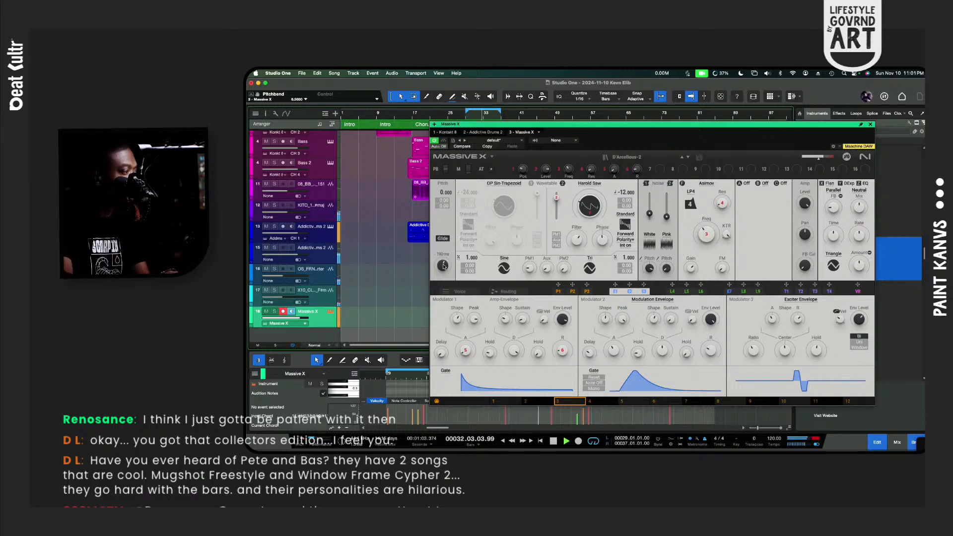
pyautogui.click(440, 202)
pyautogui.moveTo(440, 202)
pyautogui.mouseDown()
pyautogui.moveTo(431, 171)
pyautogui.moveTo(440, 193)
pyautogui.moveTo(436, 185)
pyautogui.mouseUp()
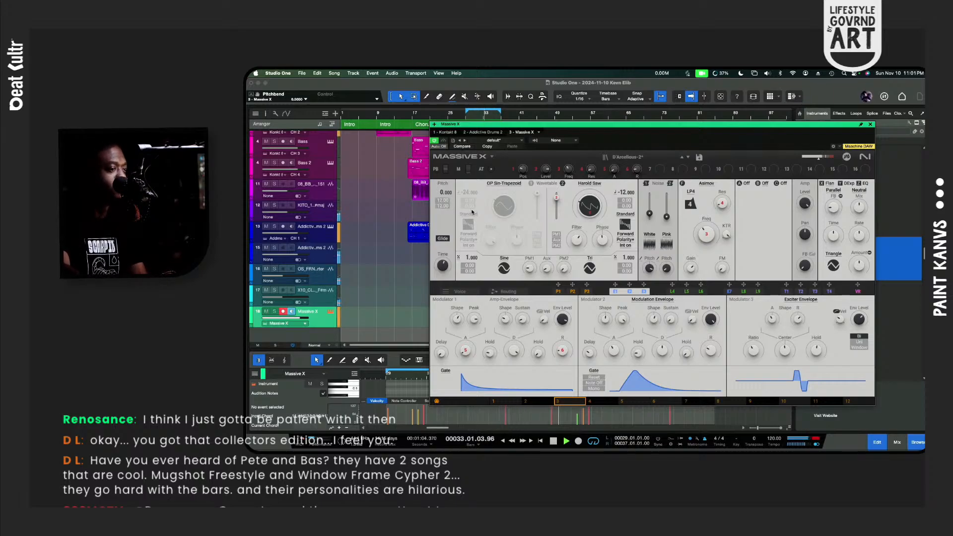
pyautogui.press('space')
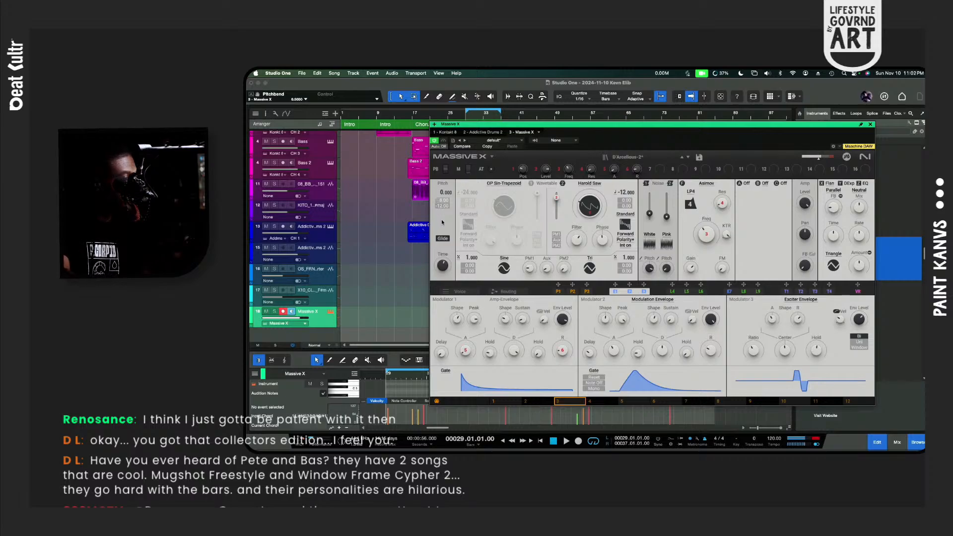
pyautogui.moveTo(440, 259)
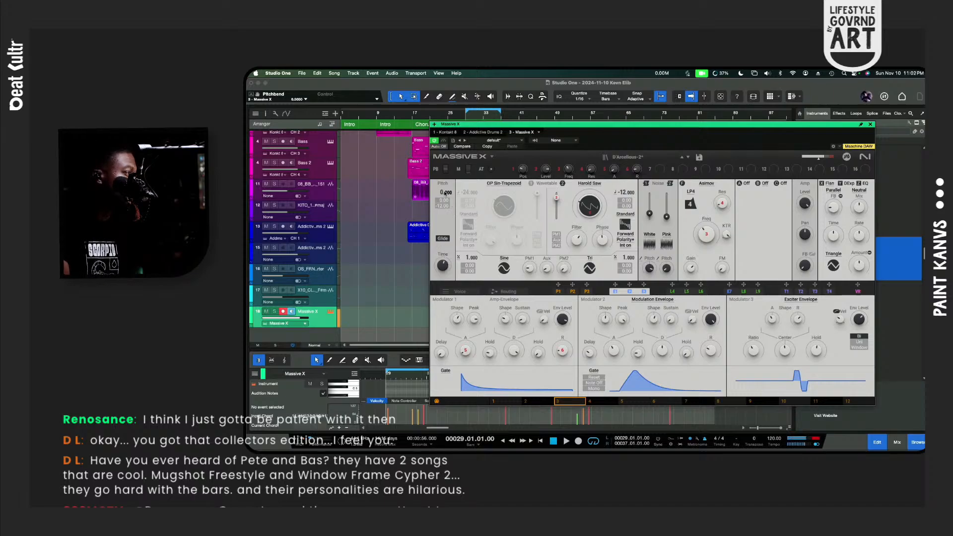
pyautogui.moveTo(441, 192); pyautogui.dragTo(440, 186)
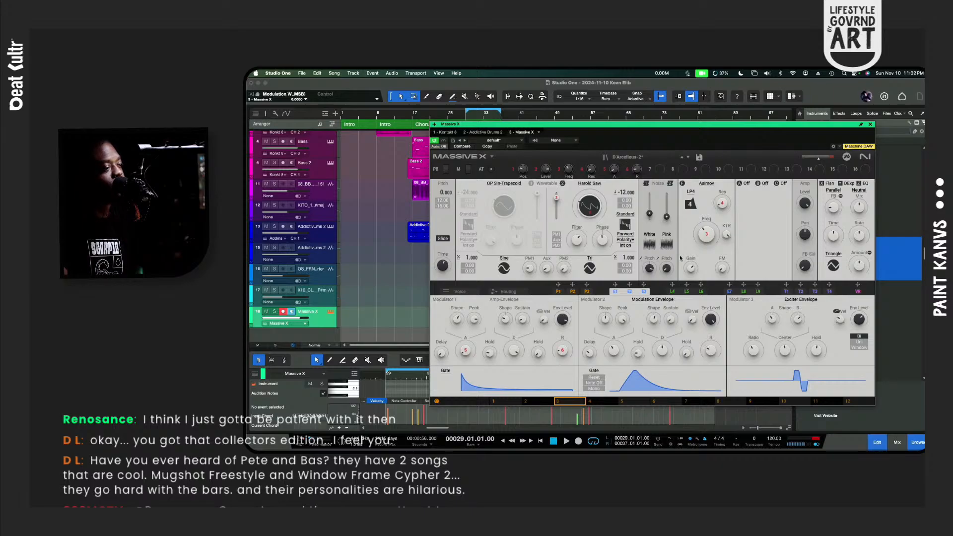
# Step: Inspect Massive X's Routing and Voice settings, and close the instrument window with the loop playing
pyautogui.click(522, 291)
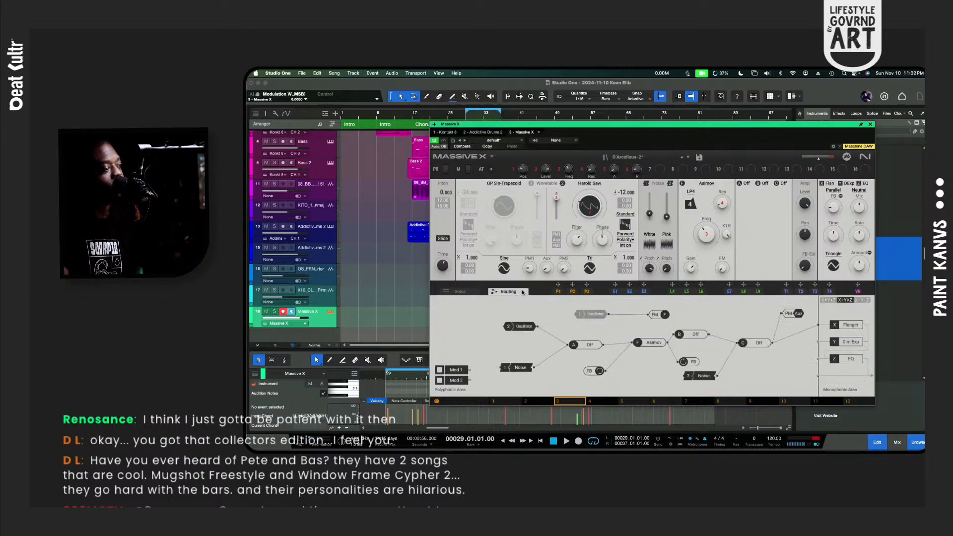
pyautogui.click(466, 294)
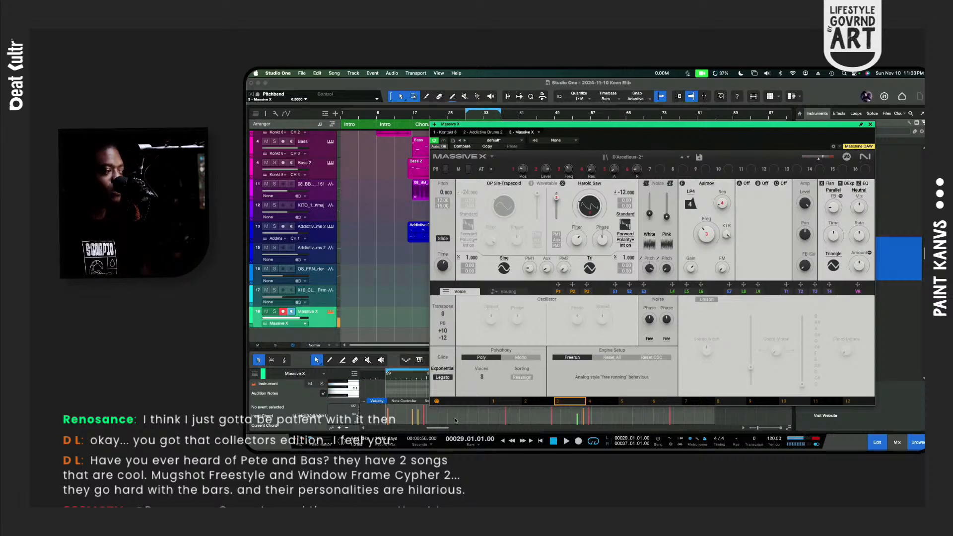
pyautogui.press('space')
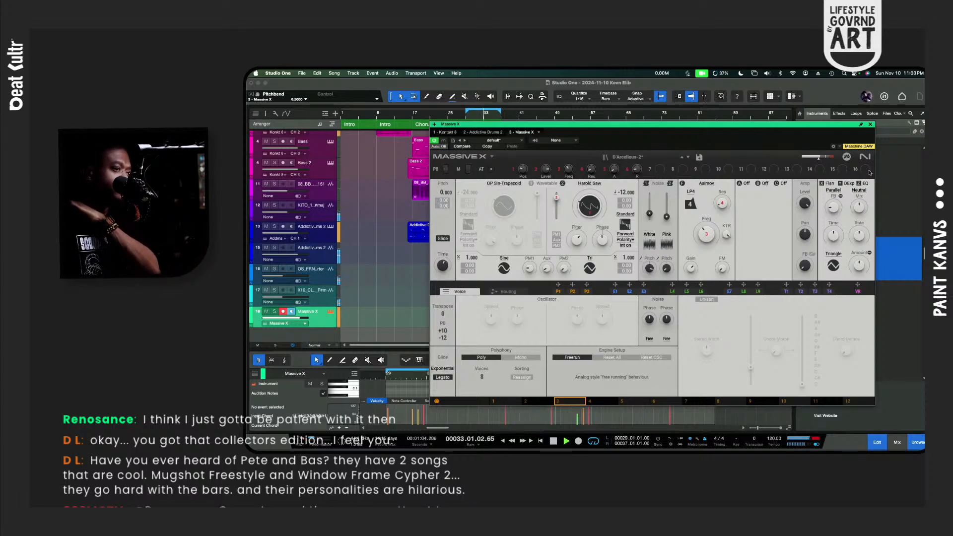
pyautogui.click(870, 125)
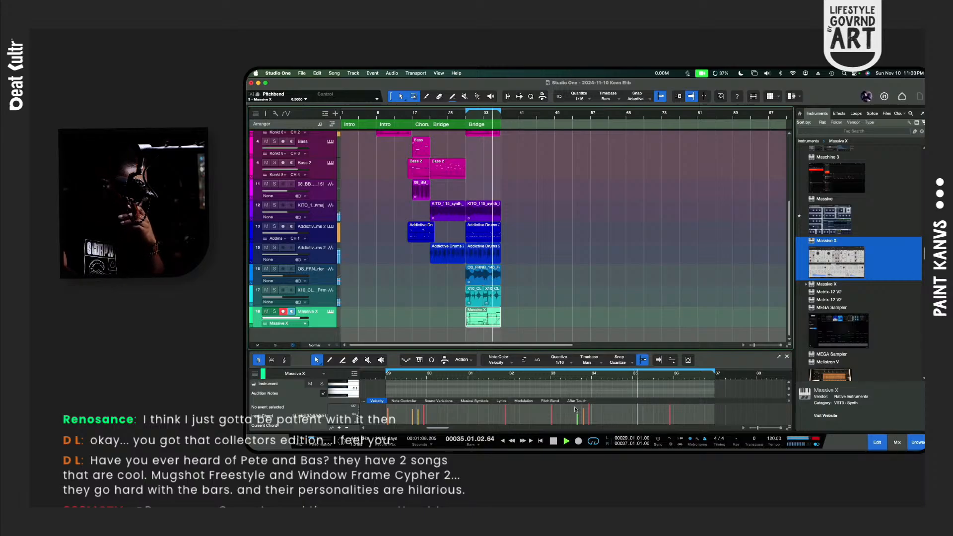
# Step: Display the Massive X part's pitch bend data and adjust the bend points just before bar 37 so the downward bend starts later
pyautogui.click(550, 401)
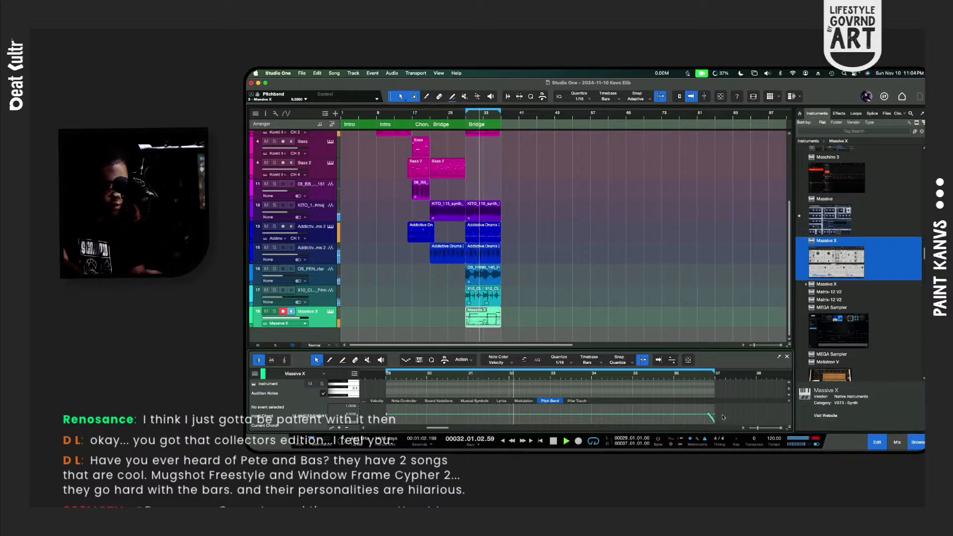
pyautogui.press('e')
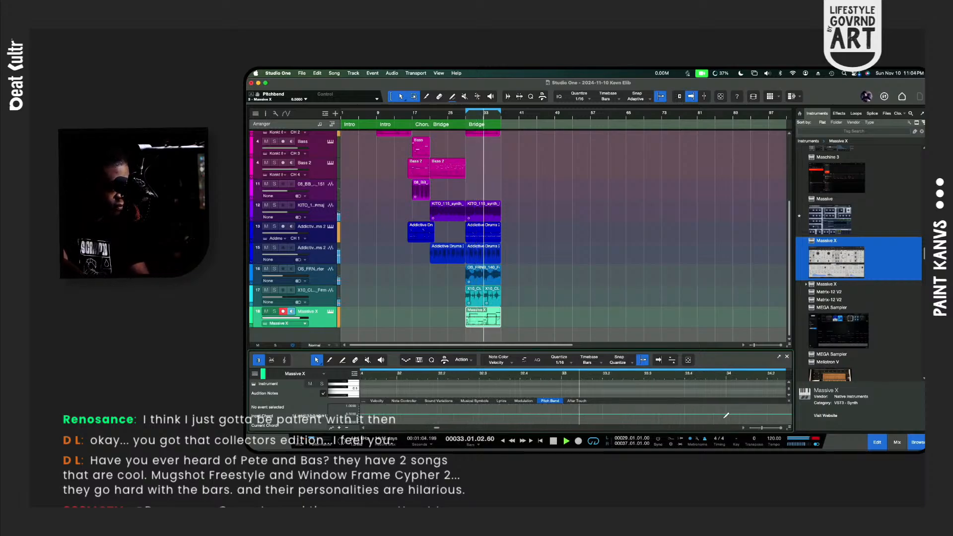
pyautogui.press('F5')
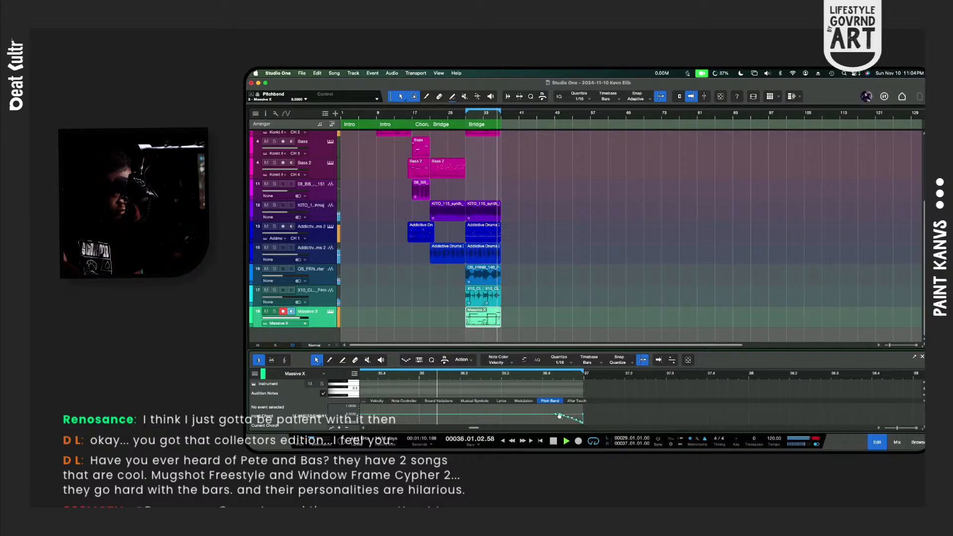
pyautogui.moveTo(560, 416)
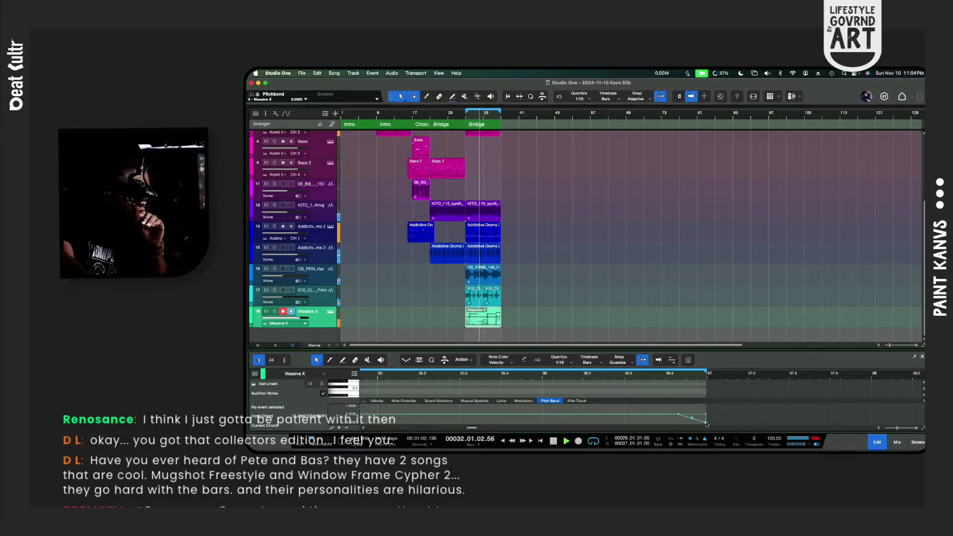
pyautogui.moveTo(707, 426)
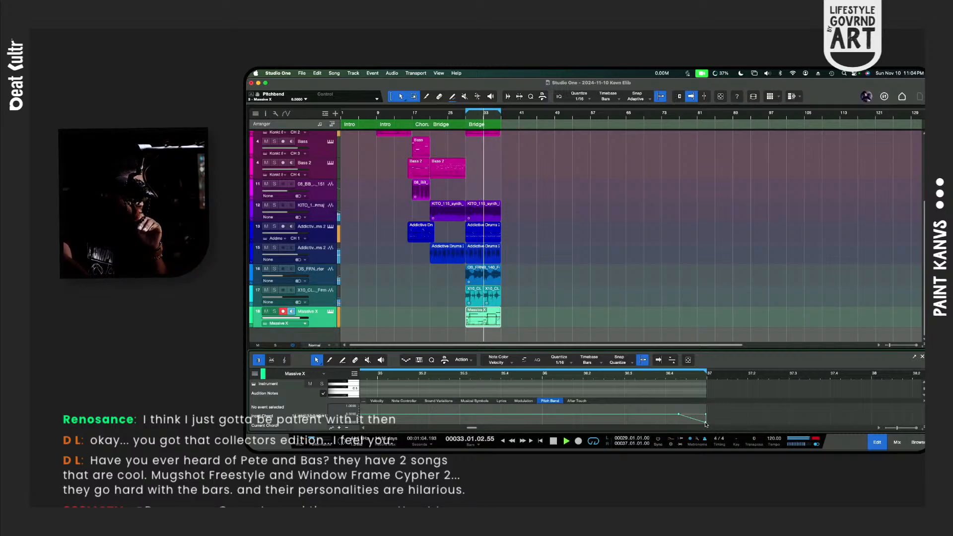
pyautogui.moveTo(706, 425); pyautogui.dragTo(708, 425)
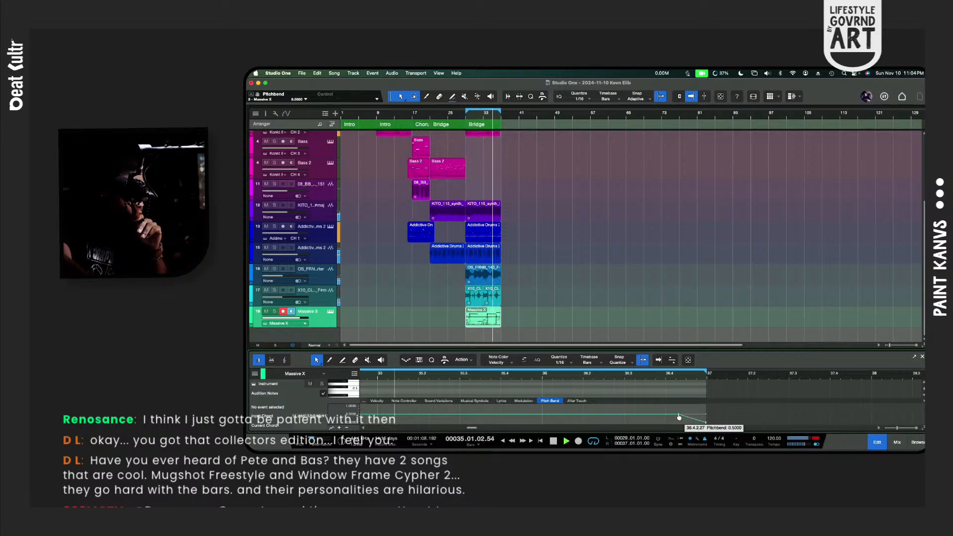
pyautogui.moveTo(678, 415); pyautogui.dragTo(681, 416)
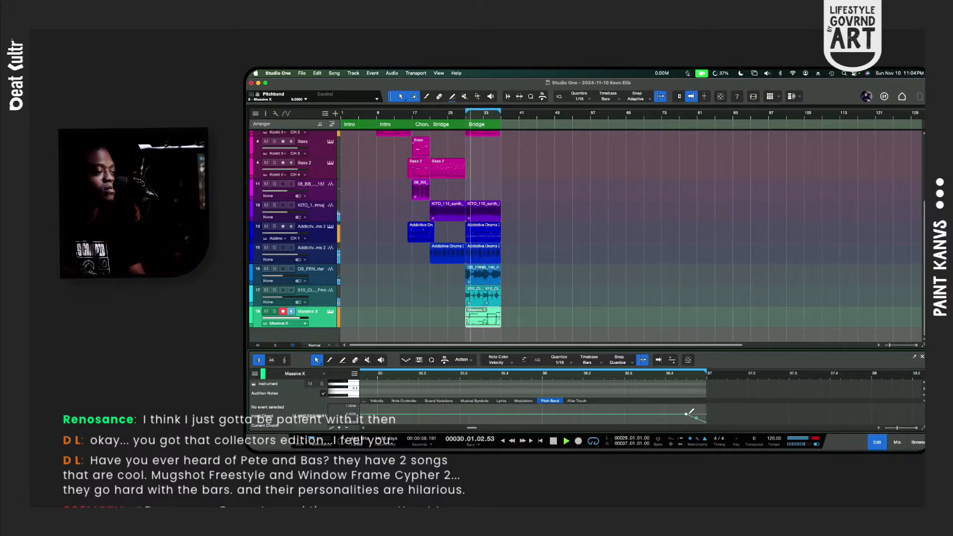
pyautogui.press('w')
pyautogui.press('w')
pyautogui.press('w')
pyautogui.press('w')
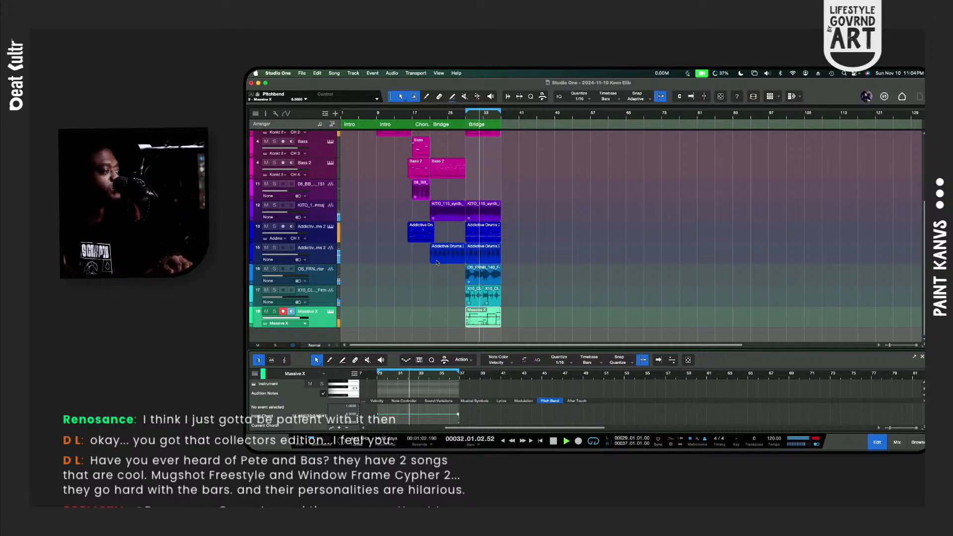
# Step: Play the song from the beginning and lower the volume of the CRP percussion loop and FL_105BPM snap loop tracks
pyautogui.press('space')
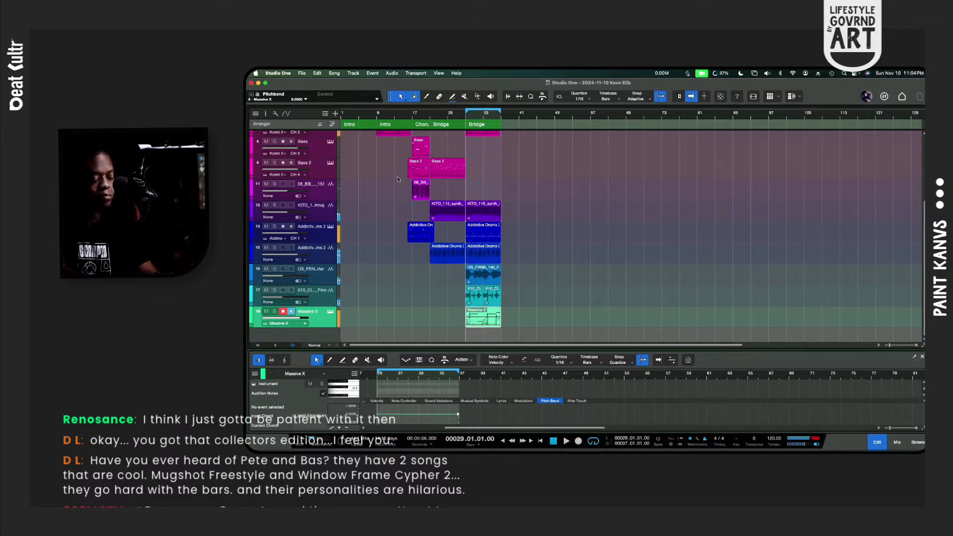
pyautogui.press('Home')
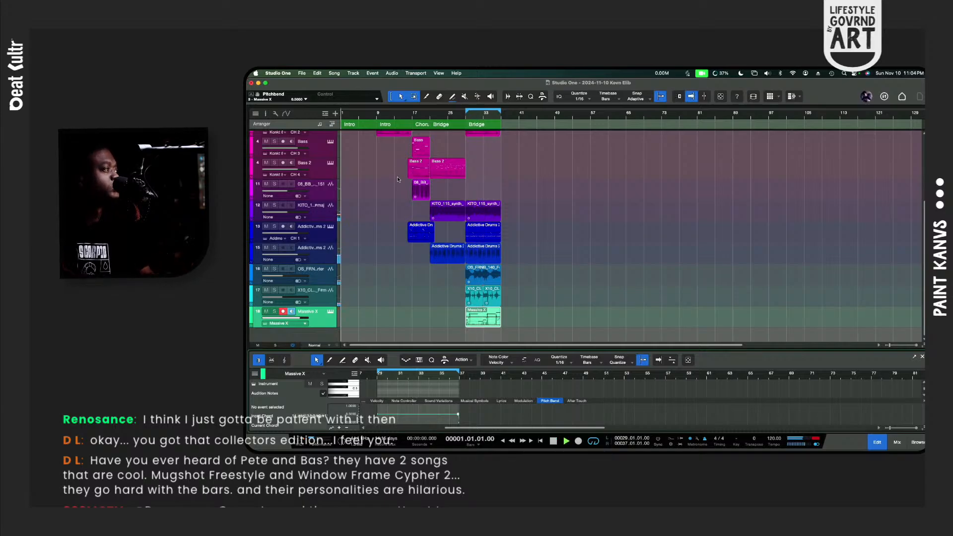
pyautogui.press('space')
pyautogui.scroll(5, 400, 181)
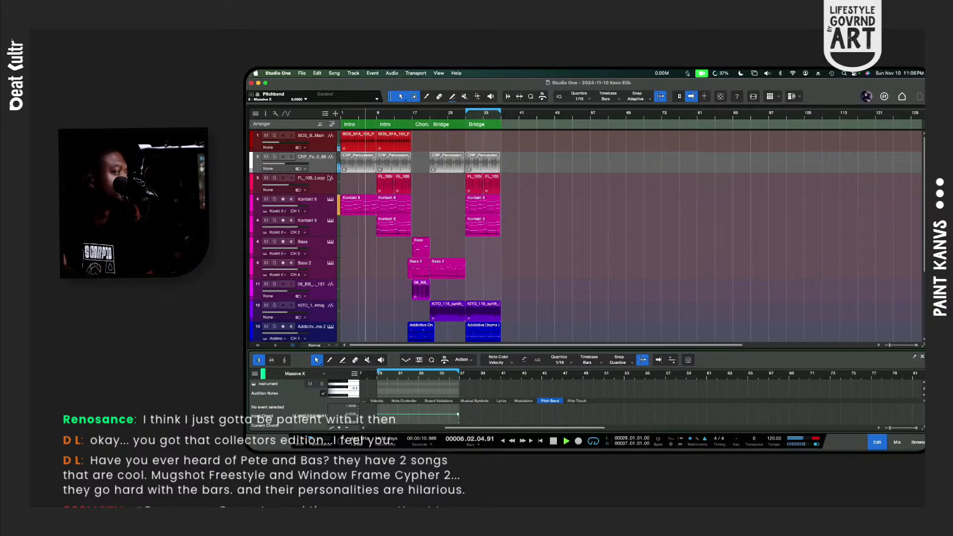
pyautogui.click(289, 164)
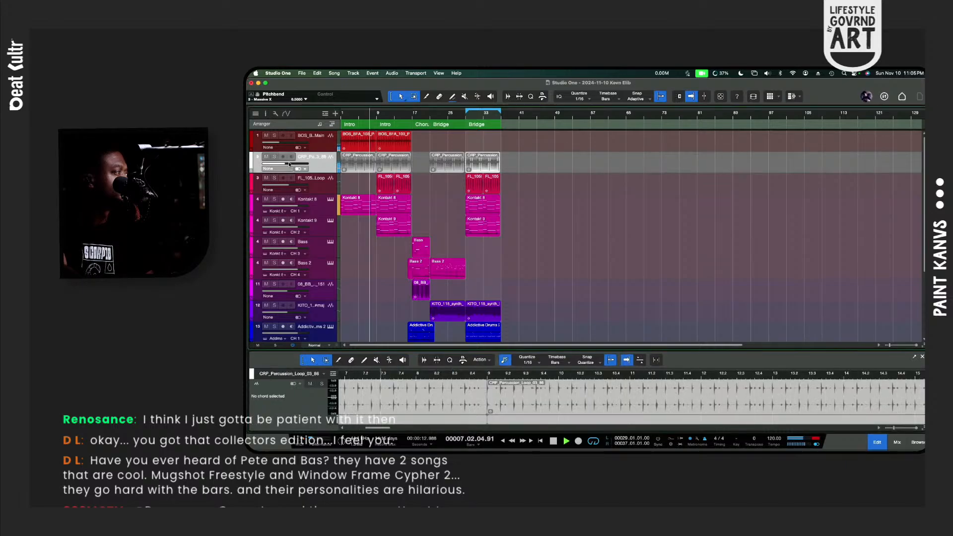
pyautogui.moveTo(284, 165); pyautogui.dragTo(281, 164)
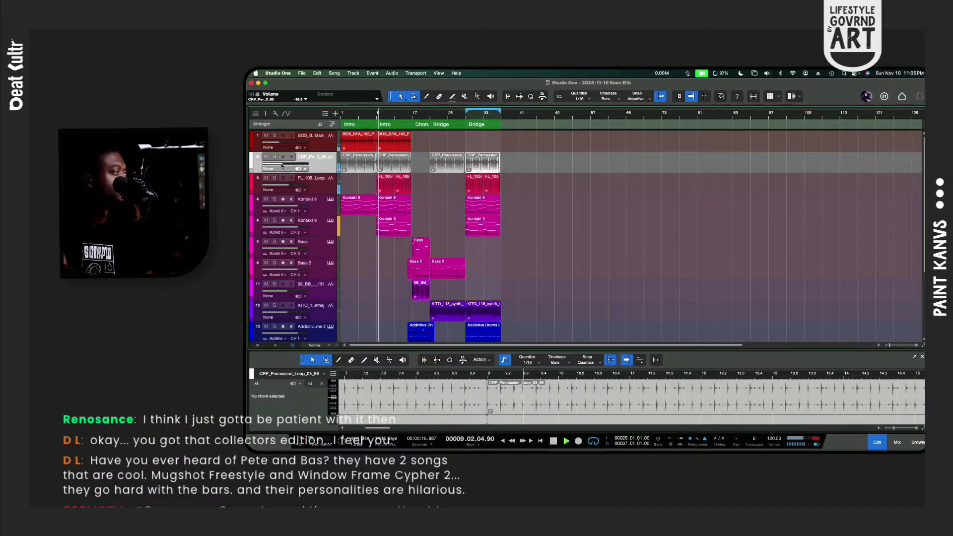
pyautogui.click(313, 189)
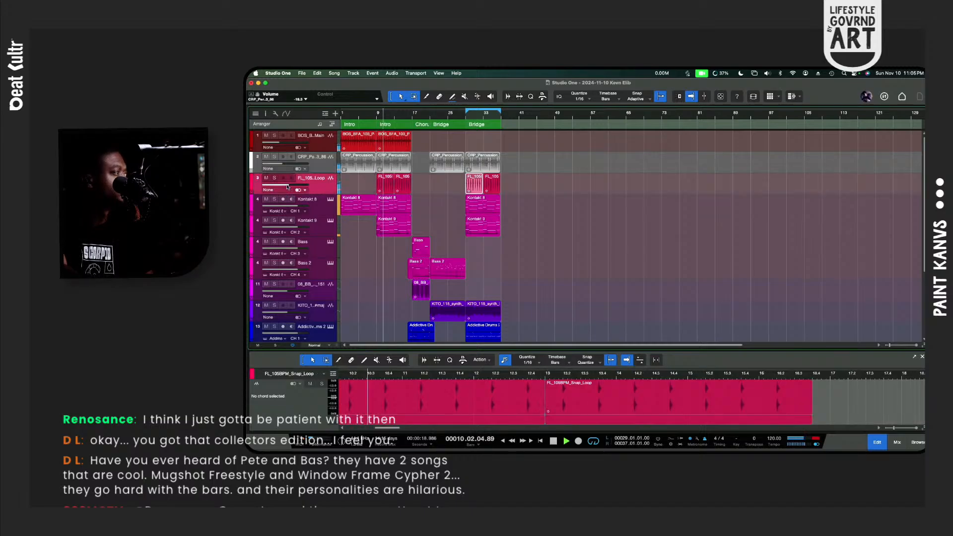
pyautogui.moveTo(286, 186); pyautogui.dragTo(286, 187)
pyautogui.press('KP_Multiply')
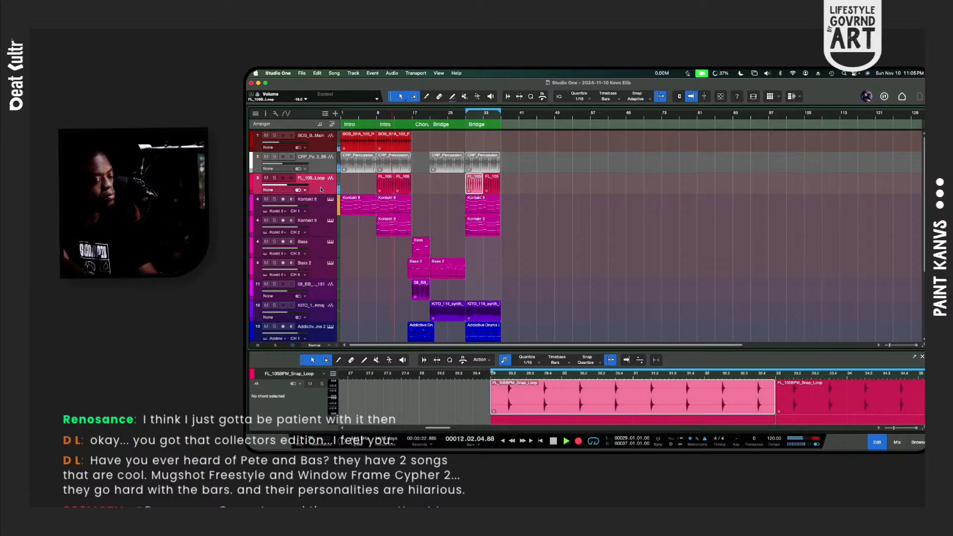
pyautogui.press('KP_Multiply')
# Step: Insert Pro EQ on the FL_105BPM snap loop track and cut the gain of its high-frequency shelf band
pyautogui.press('F4')
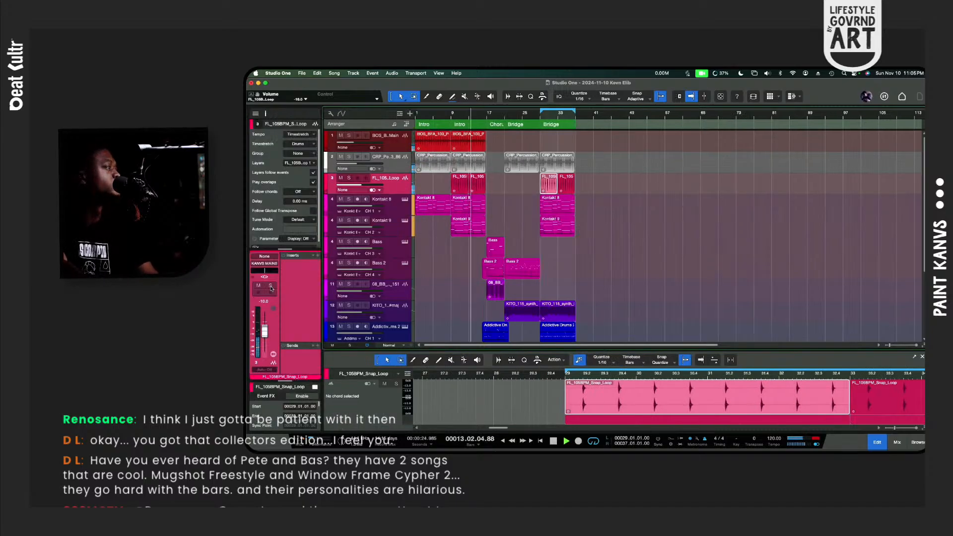
pyautogui.click(318, 255)
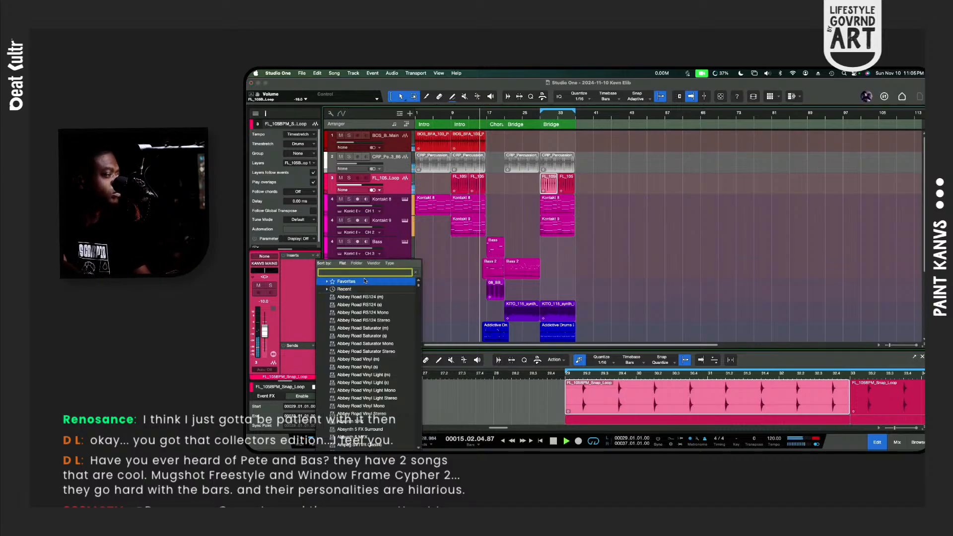
pyautogui.write('eq')
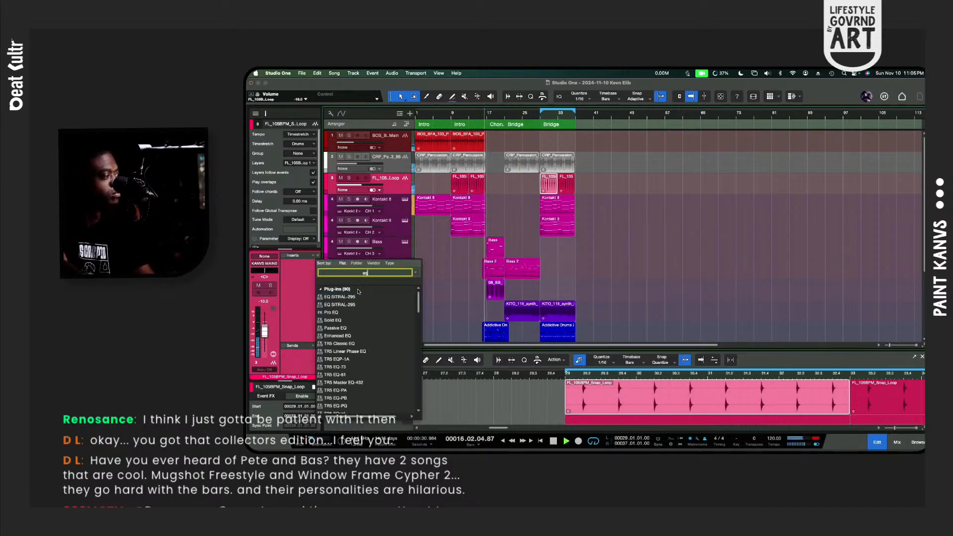
pyautogui.click(344, 313)
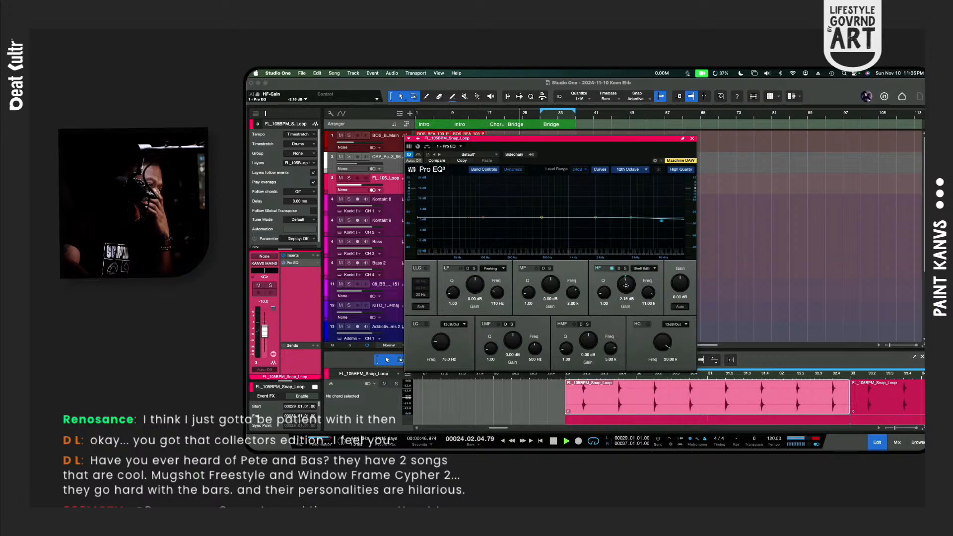
pyautogui.moveTo(624, 286); pyautogui.dragTo(622, 294)
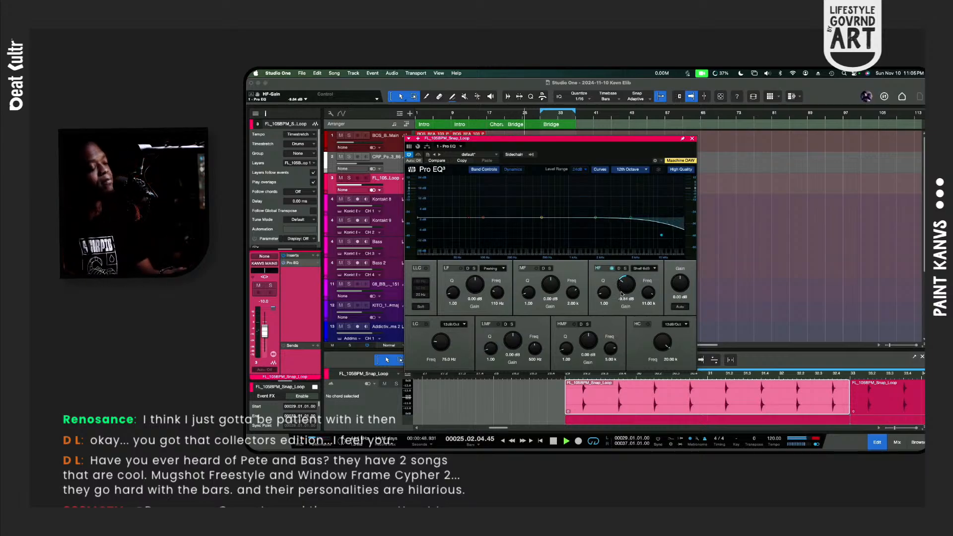
pyautogui.click(692, 139)
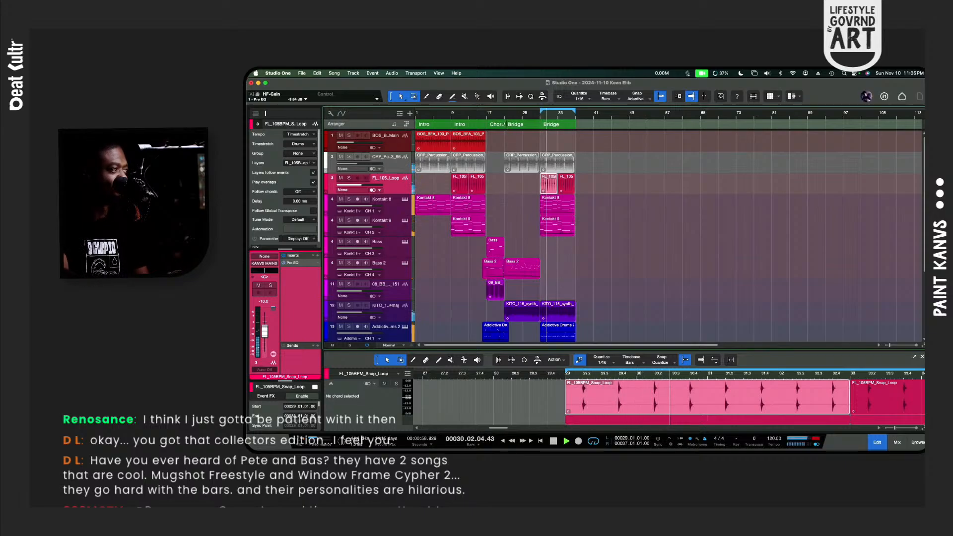
# Step: Play from bar 9, skip ahead to the Chorus and adjust the volume of the 08_BB synth loop track
pyautogui.press('space')
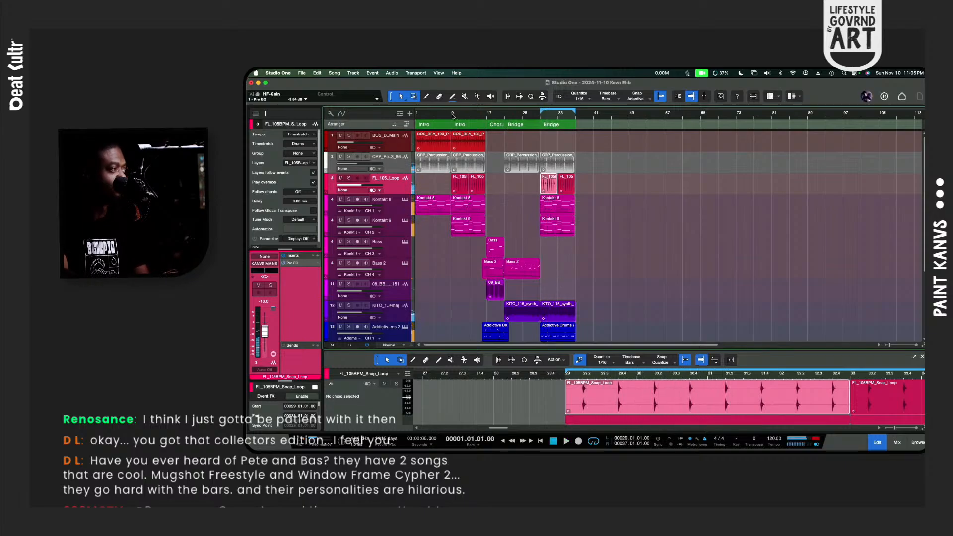
pyautogui.click(452, 114)
pyautogui.press('space')
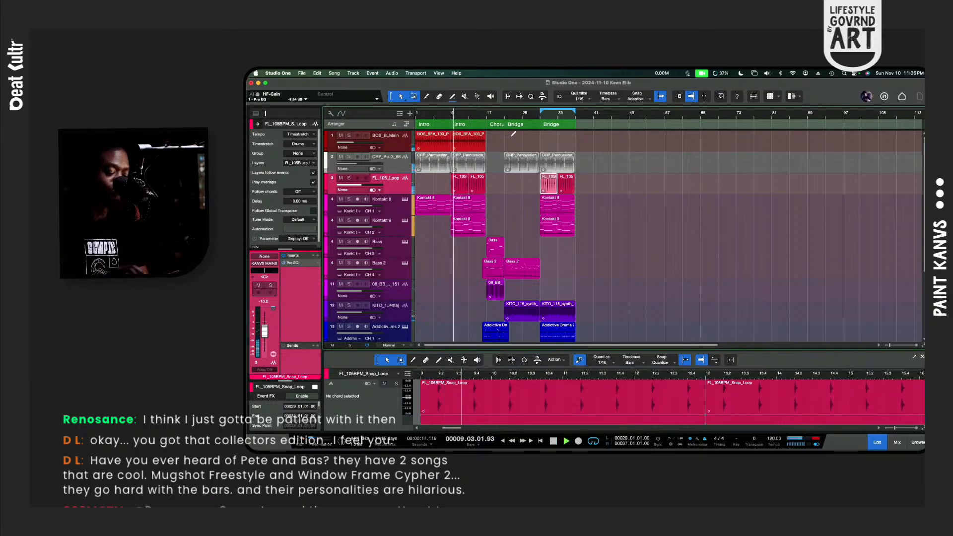
pyautogui.press('e')
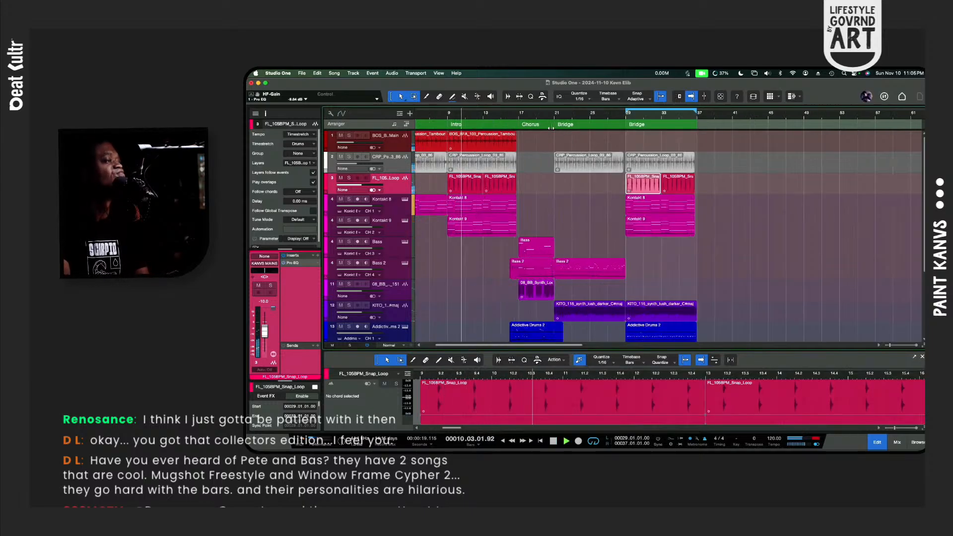
pyautogui.click(515, 114)
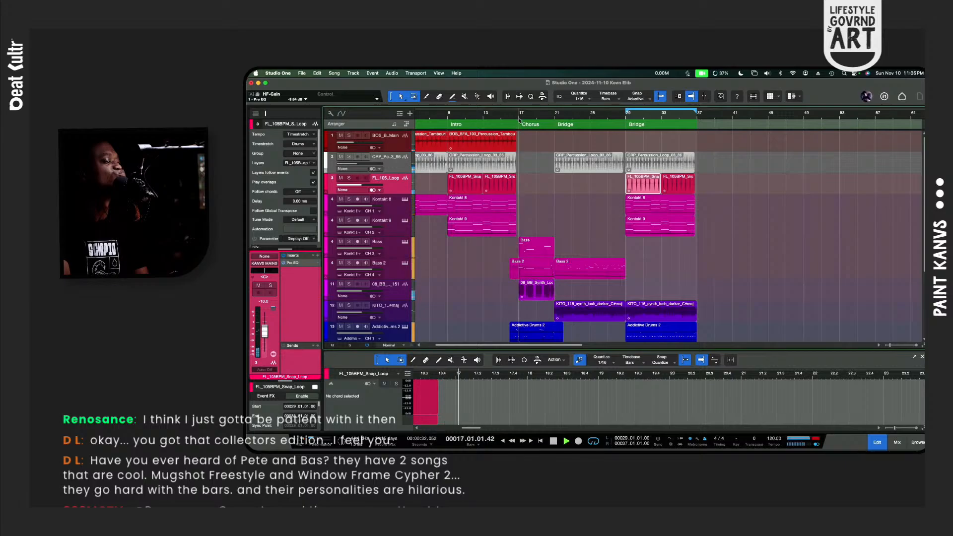
pyautogui.scroll(-2, 533, 252)
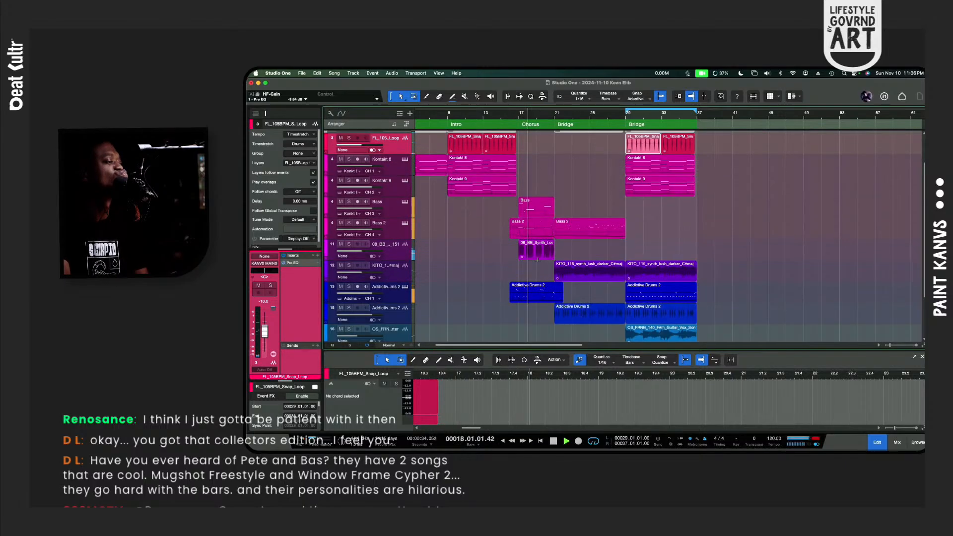
pyautogui.moveTo(357, 253); pyautogui.dragTo(354, 254)
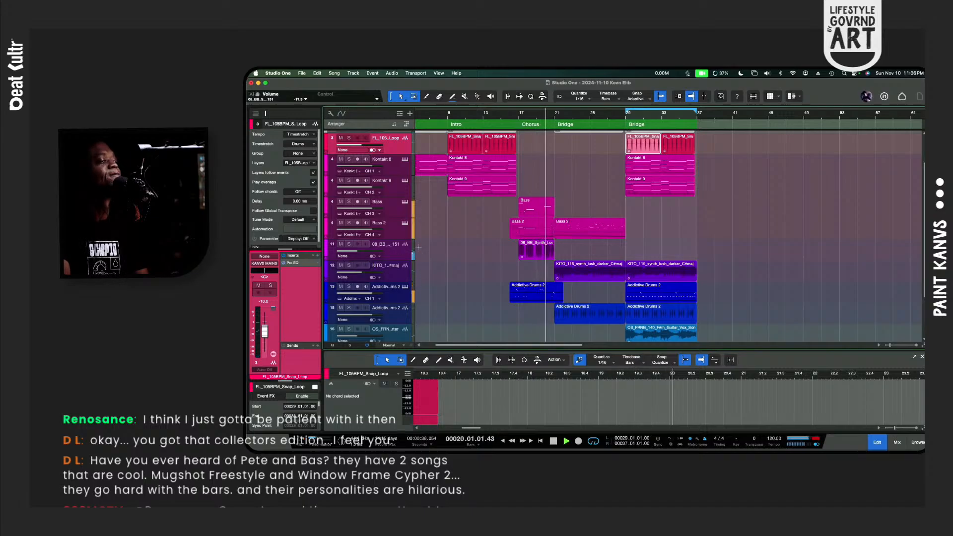
pyautogui.scroll(2, 554, 214)
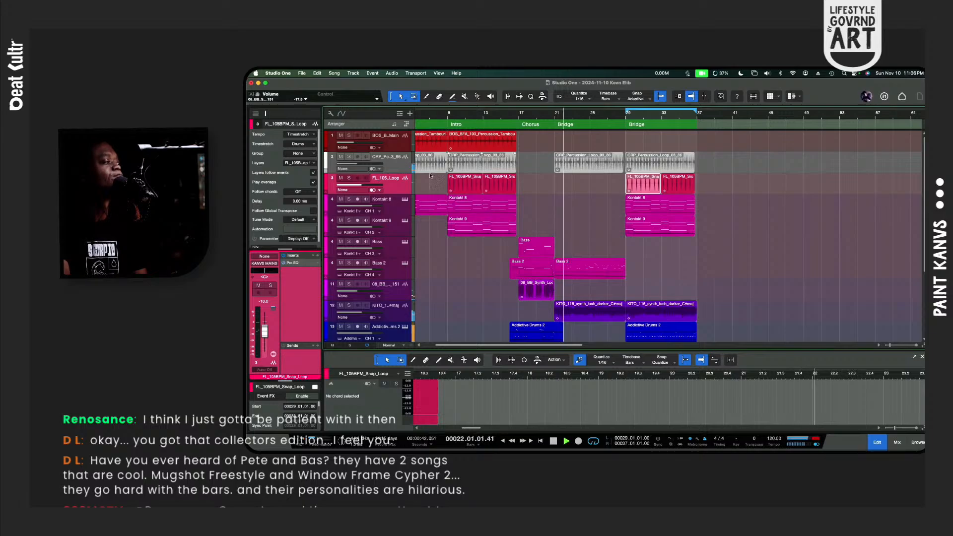
# Step: Select the Kontakt 8 track for playing and rehearse a part over the Chorus from bar 16
pyautogui.click(510, 119)
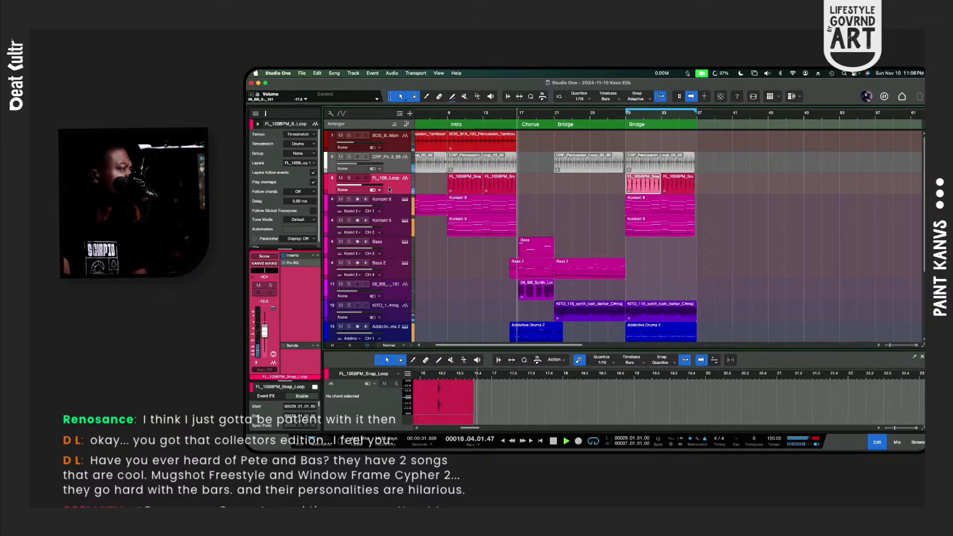
pyautogui.click(399, 210)
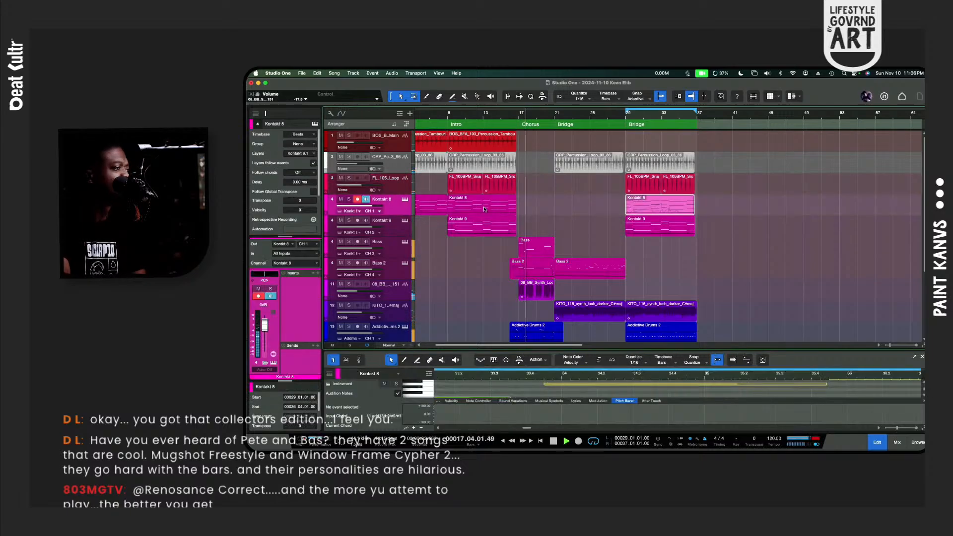
pyautogui.press('space')
pyautogui.press('space')
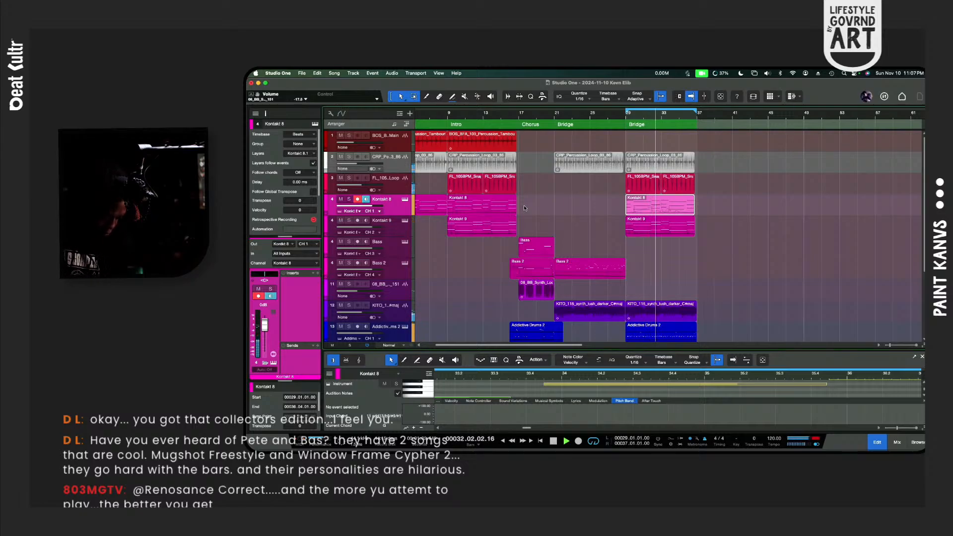
pyautogui.press('space')
pyautogui.press('space')
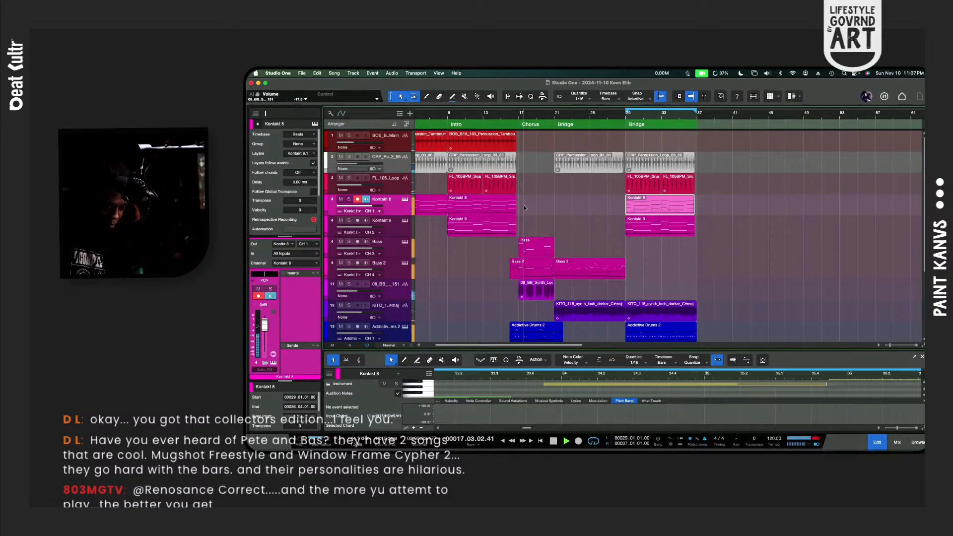
# Step: Return to bar 16 and record a short Kontakt 8 take at the start of the Chorus at bar 17
pyautogui.press('space')
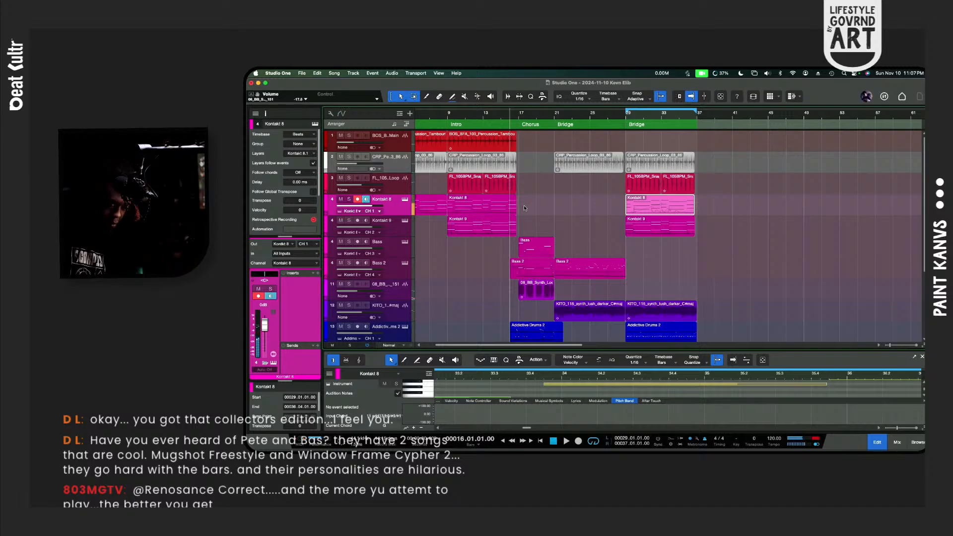
pyautogui.press('space')
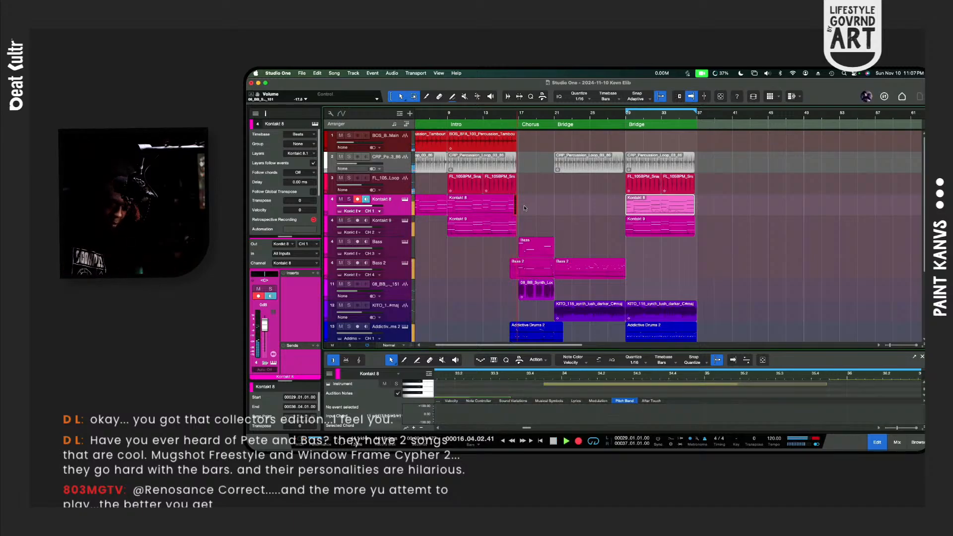
pyautogui.press('space')
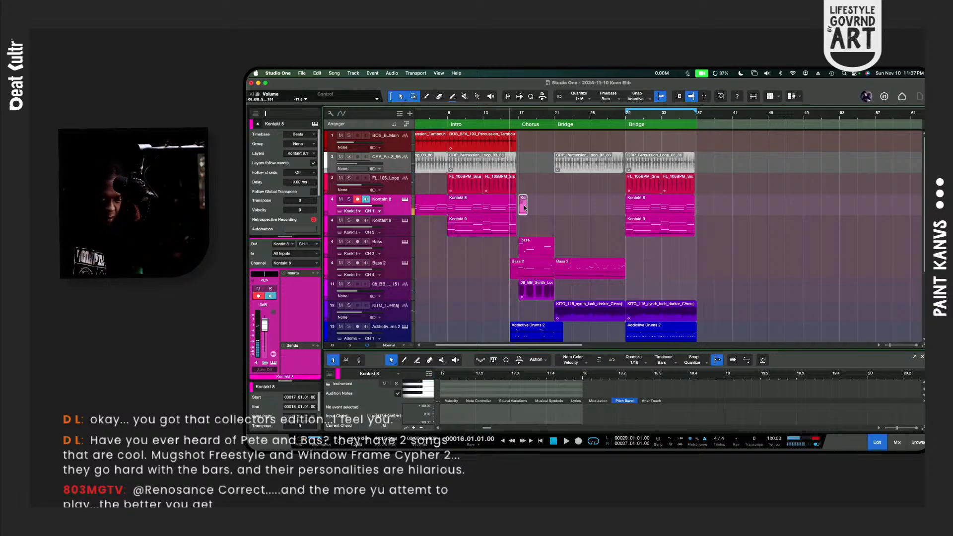
# Step: Record a Kontakt 8 take from bar 16 through the end of the Chorus at bar 21 and play it back
pyautogui.press('KP_Multiply')
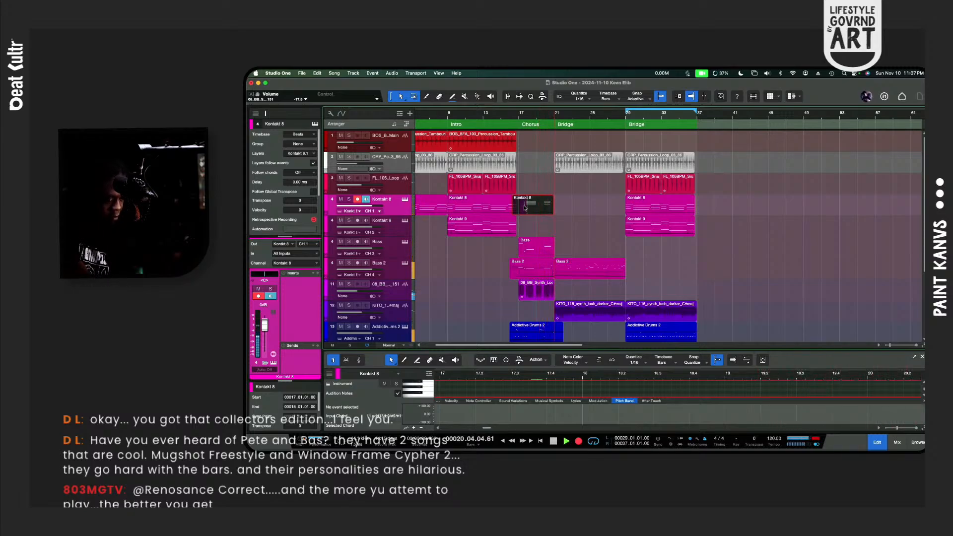
pyautogui.press('KP_Multiply')
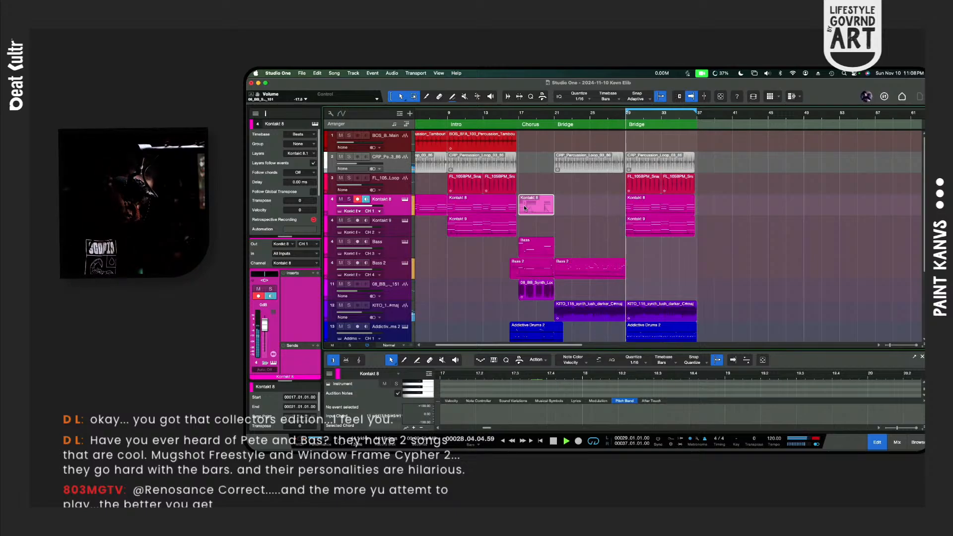
pyautogui.press('space')
pyautogui.press('space')
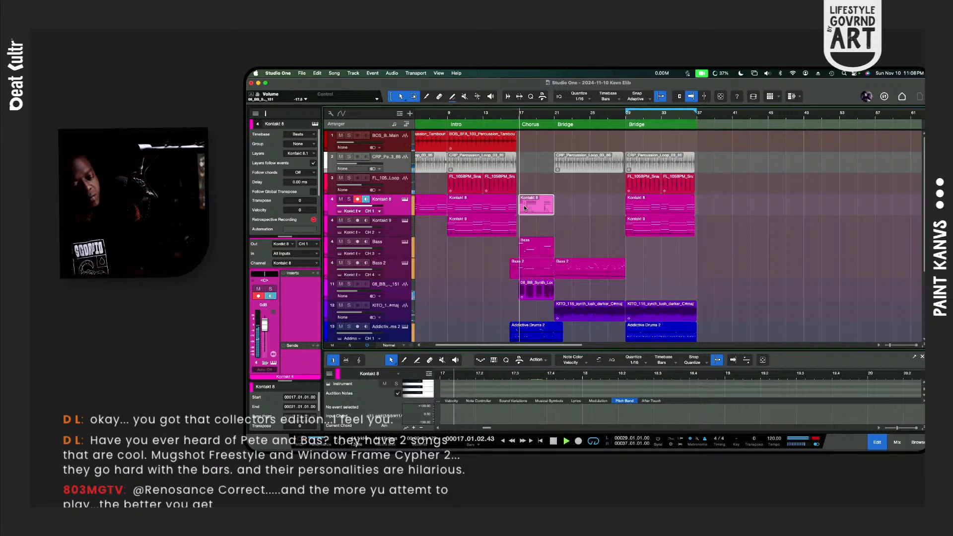
pyautogui.press('space')
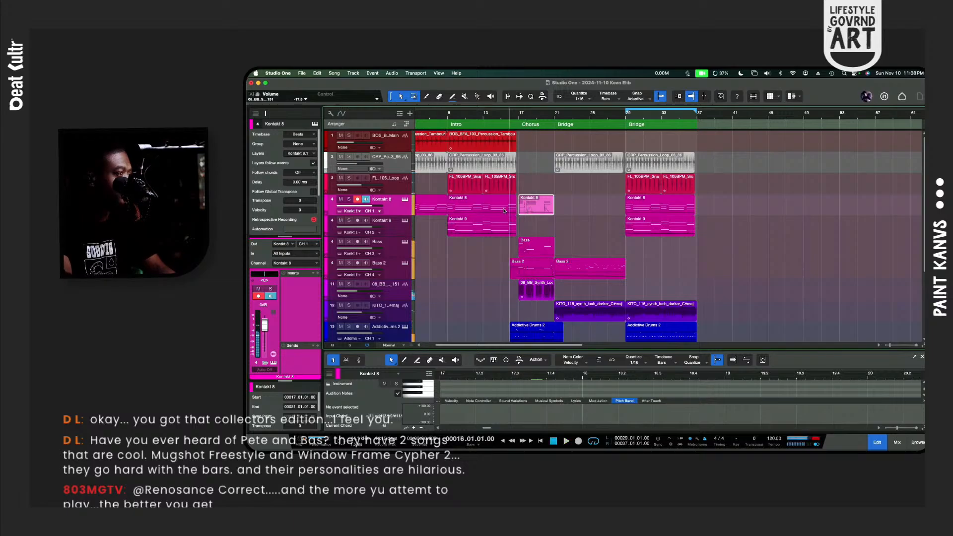
# Step: Open the Intro's Kontakt 8 clip in an enlarged note editor and rehearse the part from bar 16
pyautogui.press('space')
pyautogui.click(504, 211)
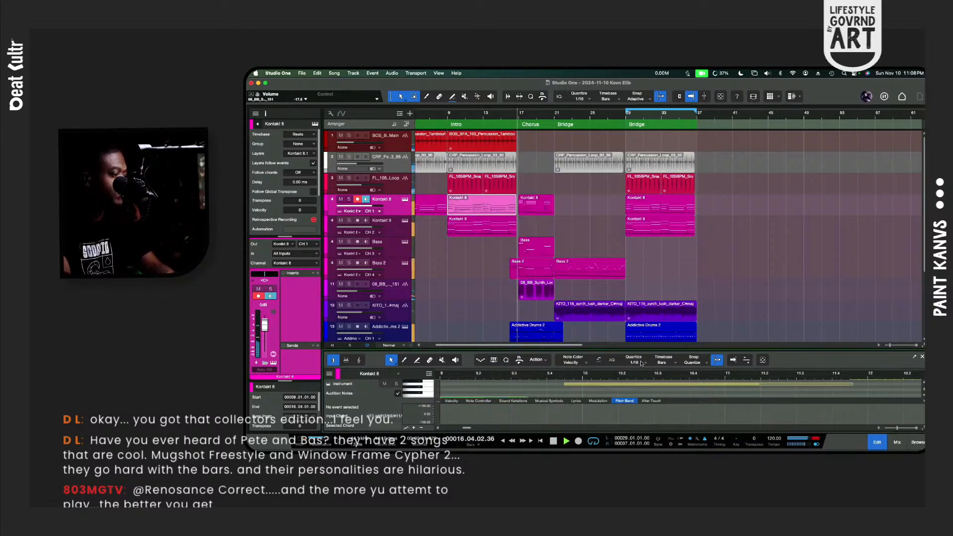
pyautogui.moveTo(587, 351); pyautogui.dragTo(587, 156)
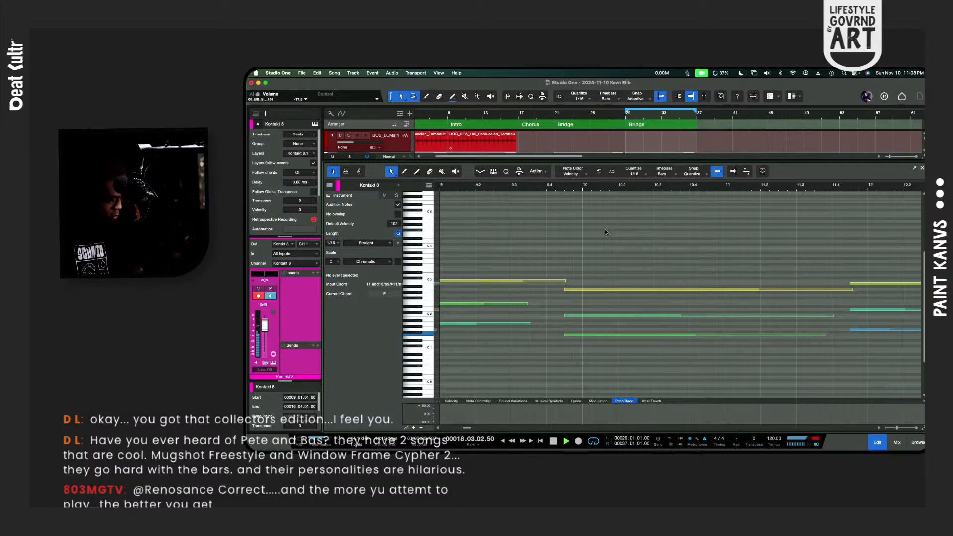
pyautogui.press('space')
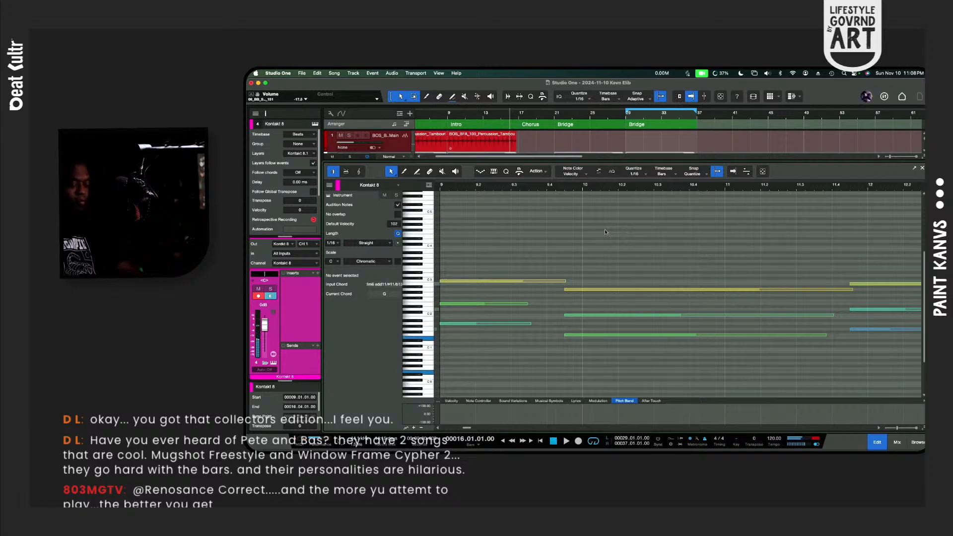
pyautogui.press('space')
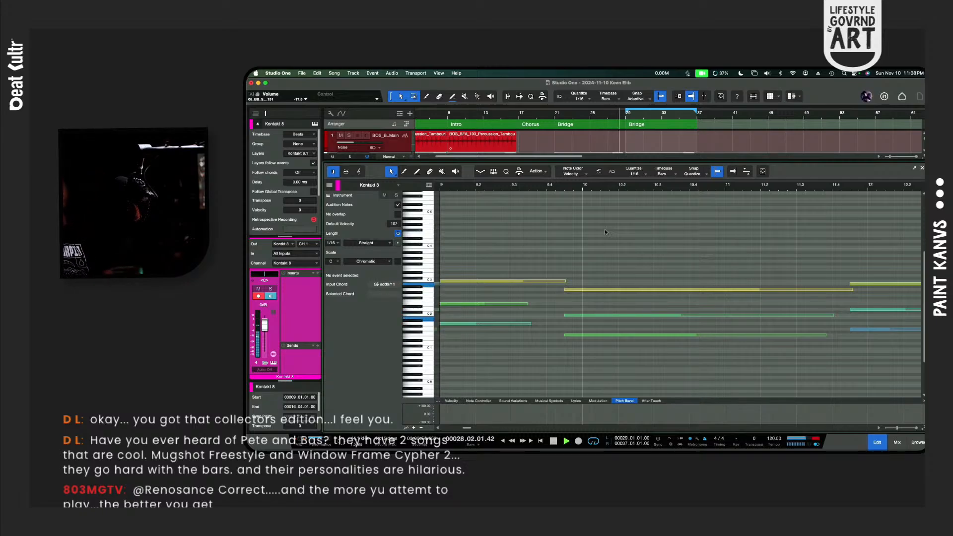
pyautogui.press('space')
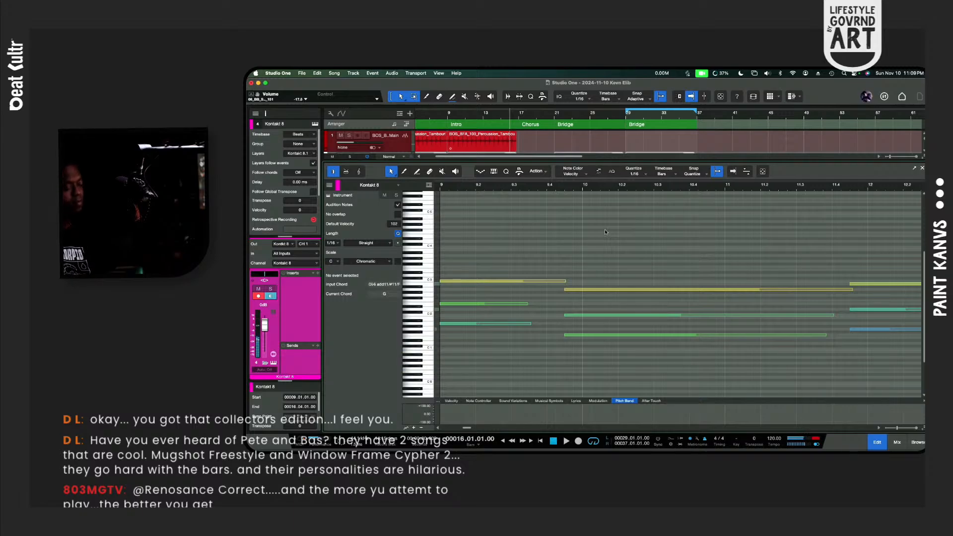
# Step: Record another Kontakt 8 take from bar 16 through the Chorus and shrink the note editor to reveal the tracks
pyautogui.press('KP_Multiply')
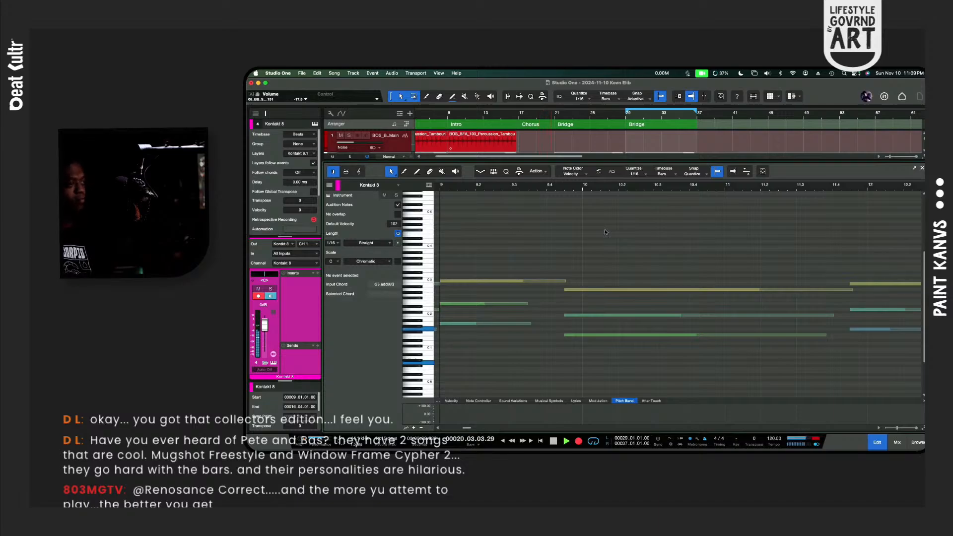
pyautogui.press('space')
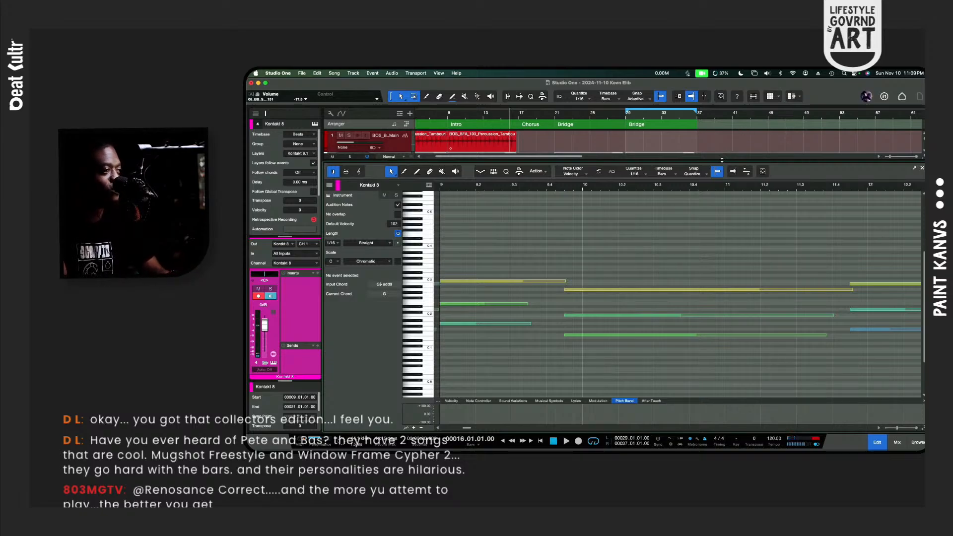
pyautogui.moveTo(722, 159); pyautogui.dragTo(721, 270)
# Step: Play the song from bar 16 to review the recorded Kontakt 8 take and the following Bridge sections
pyautogui.press('space')
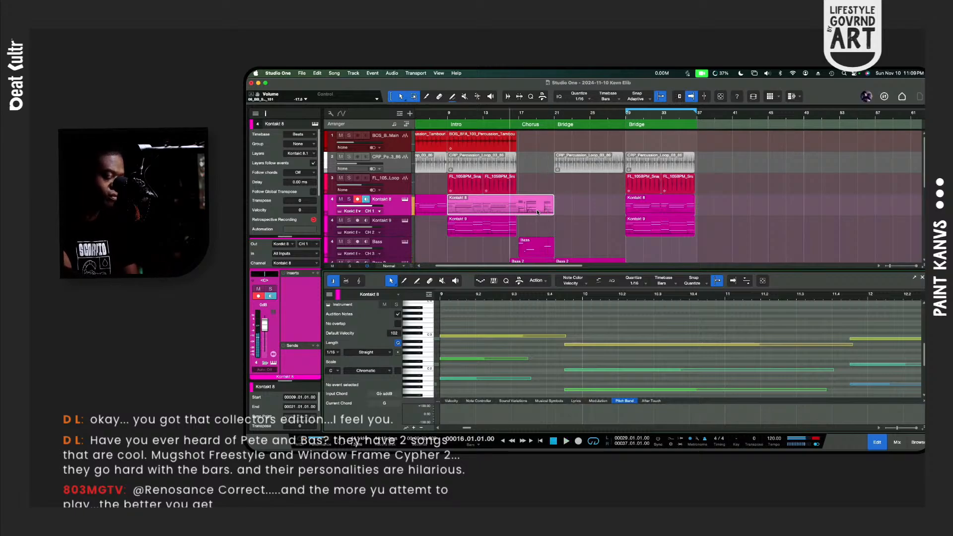
pyautogui.press('space')
pyautogui.press('space')
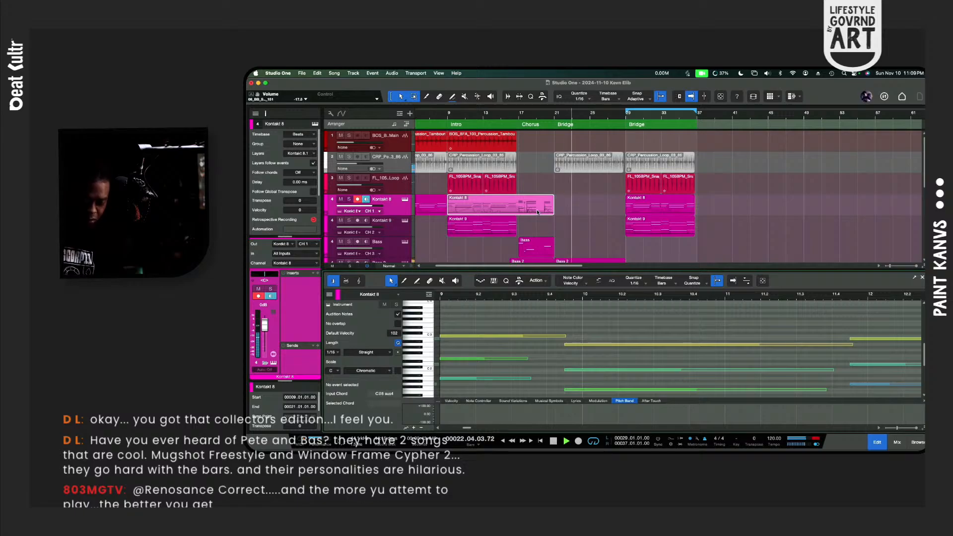
pyautogui.press('space')
pyautogui.press('space')
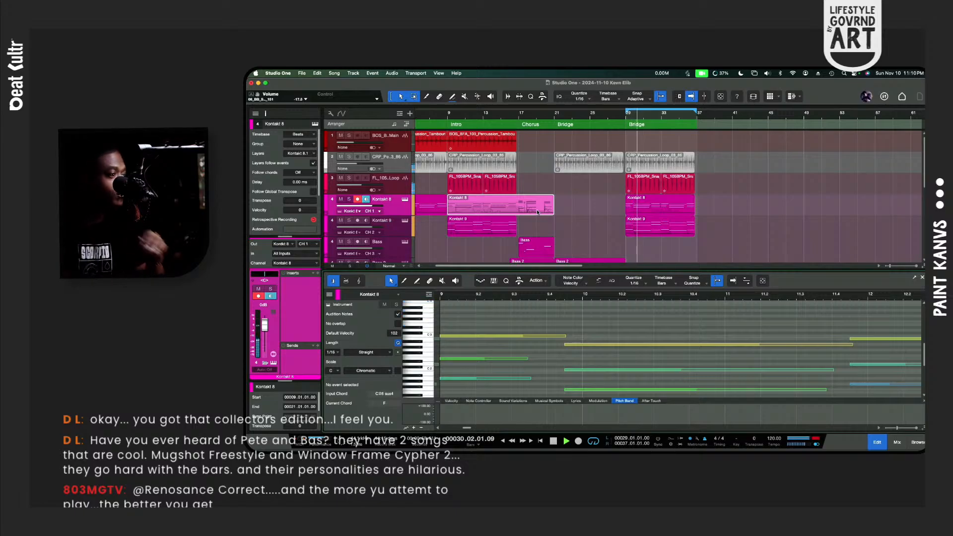
# Step: Transpose all notes of the track 4 Kontakt 8 clip in the second Bridge up one octave
pyautogui.click(661, 214)
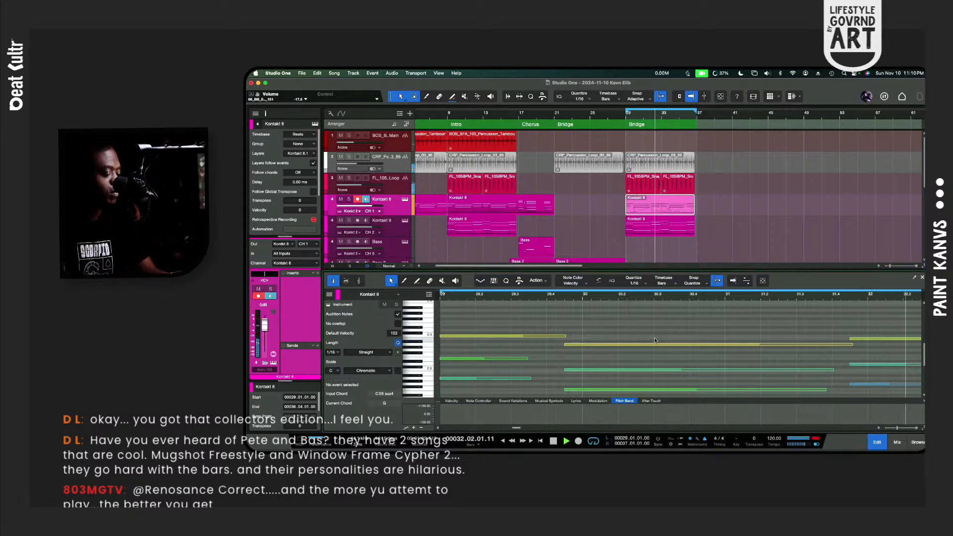
pyautogui.press('super+a')
pyautogui.hotkey('shift', 'Up')
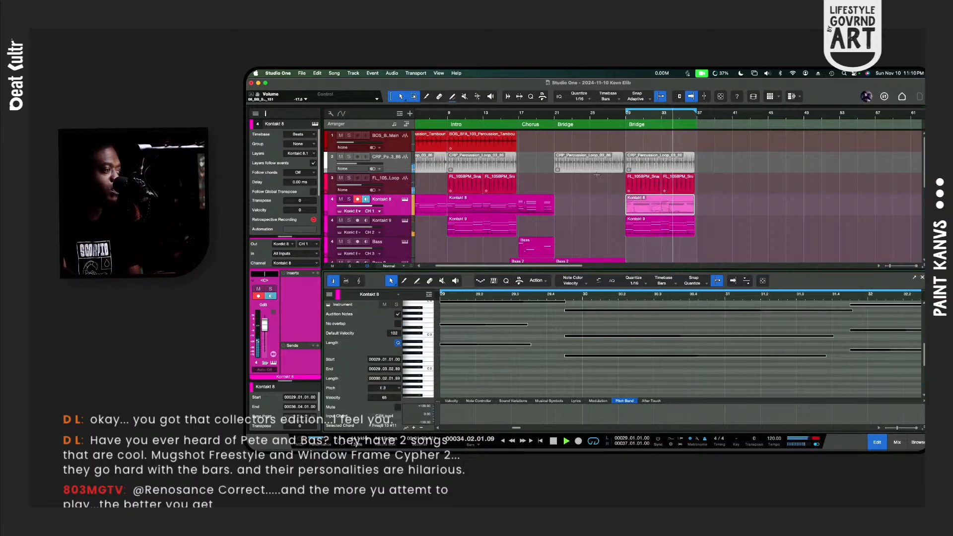
# Step: Listen to the first Bridge from bar 21 and to the Chorus from bar 17, checking the Kontakt 8 part
pyautogui.click(554, 120)
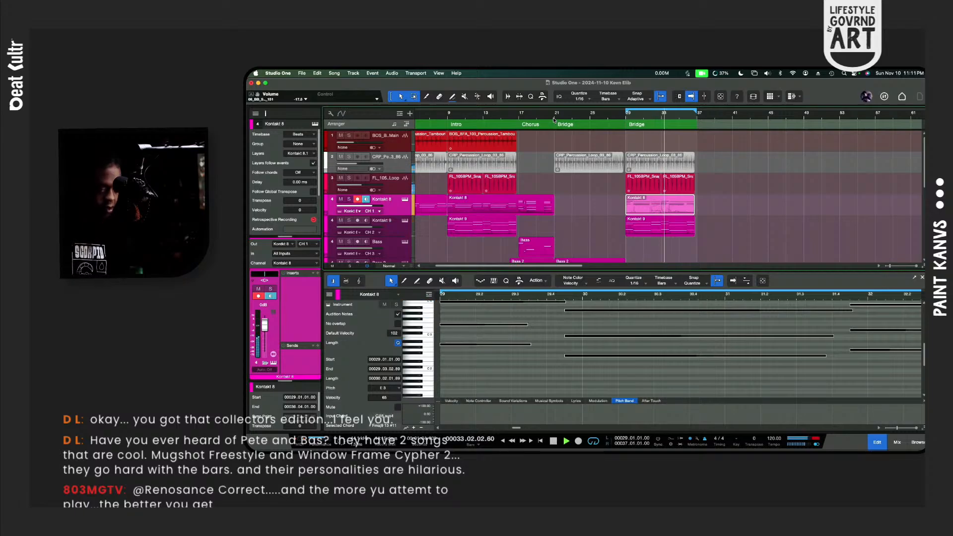
pyautogui.press('space')
pyautogui.scroll(-10, 606, 149)
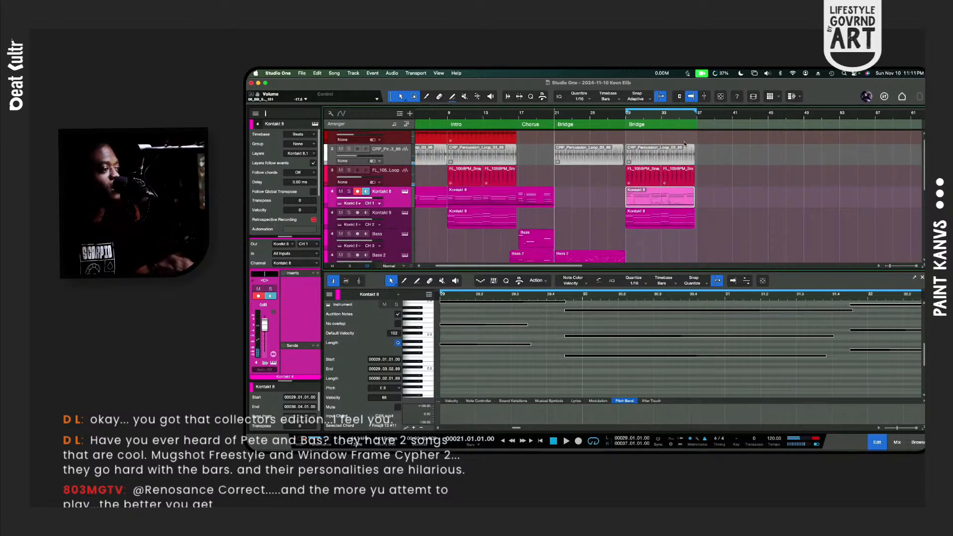
pyautogui.press('space')
pyautogui.scroll(10, 684, 144)
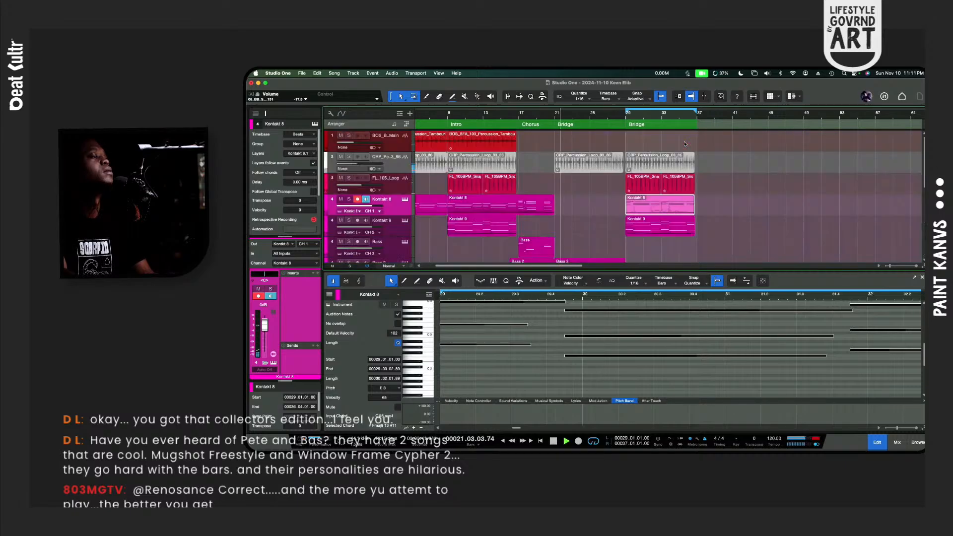
pyautogui.press('space')
pyautogui.click(519, 114)
pyautogui.press('space')
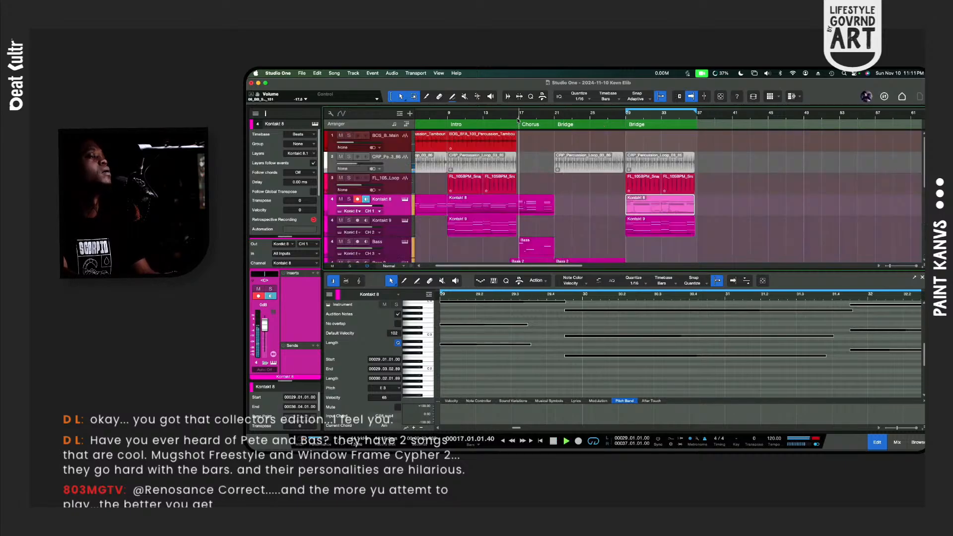
pyautogui.scroll(-3, 550, 161)
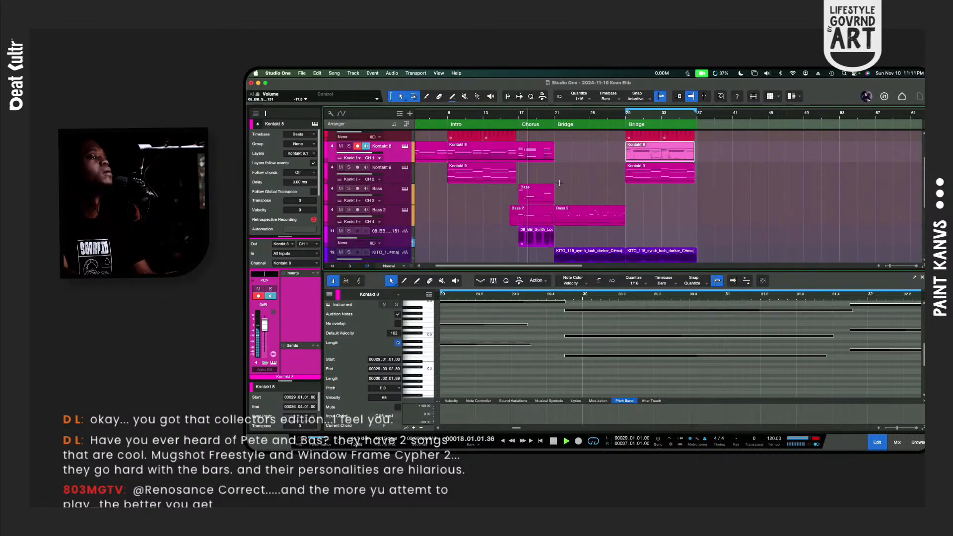
pyautogui.press('space')
# Step: Open the Kontakt 8 clip spanning the Intro and Chorus, audition bar 17 and delete the E4 note there
pyautogui.click(548, 156)
pyautogui.press('space')
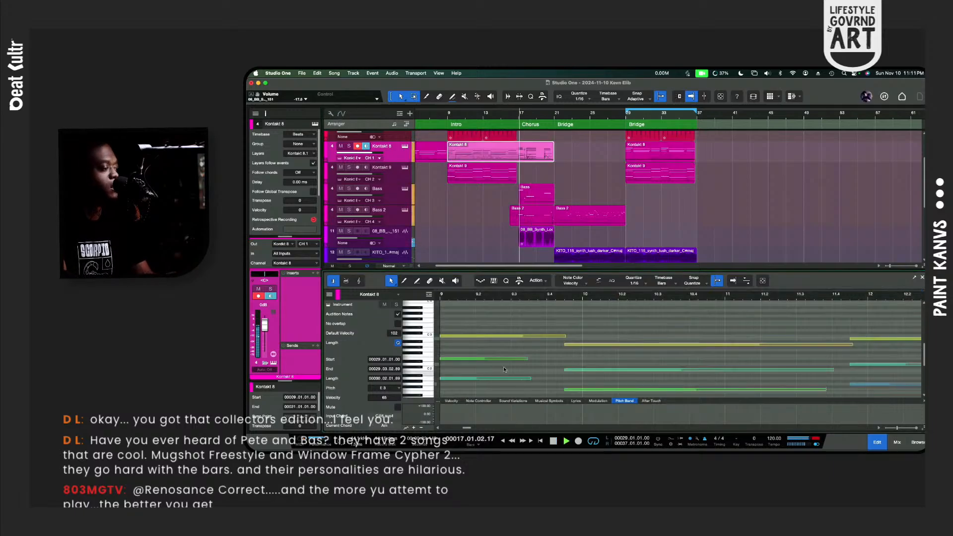
pyautogui.press('space')
pyautogui.hscroll(-2, 506, 345)
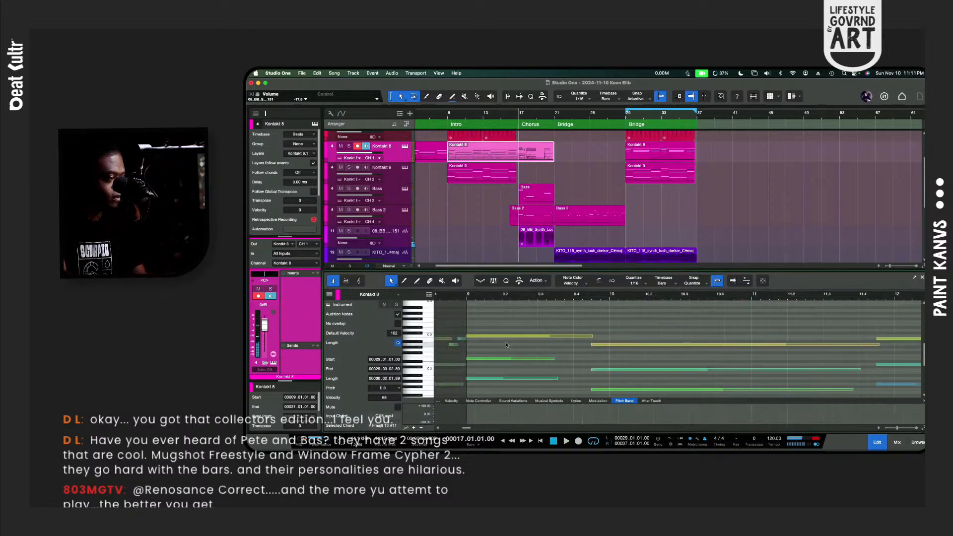
pyautogui.press('space')
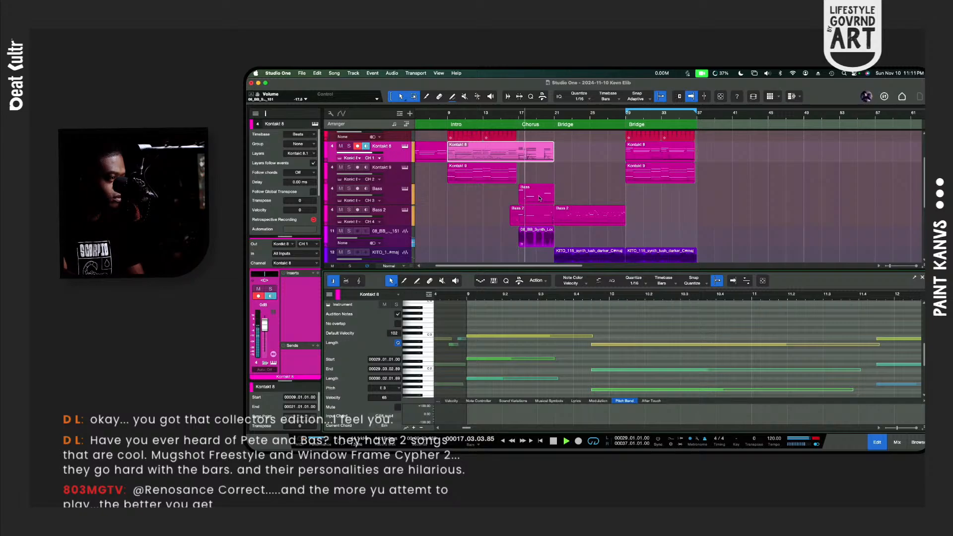
pyautogui.press('space')
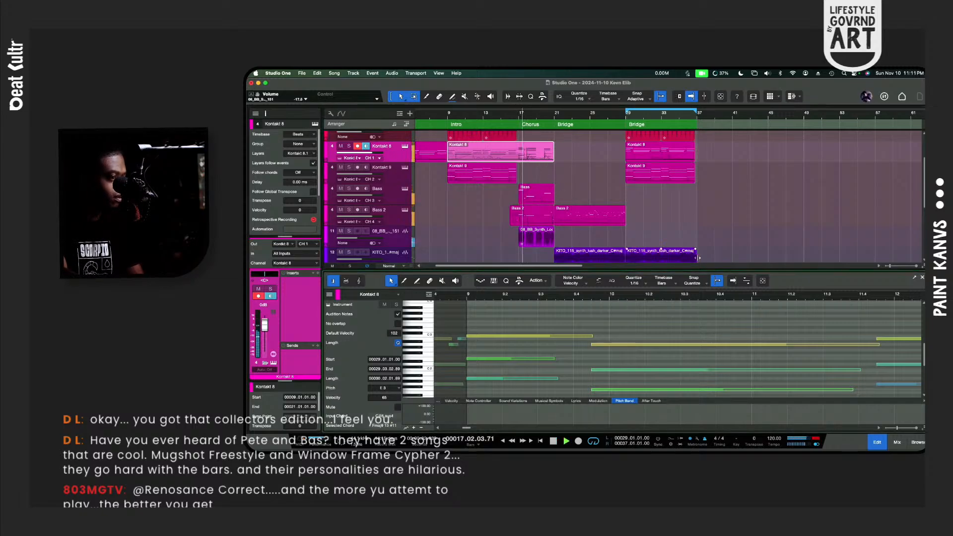
pyautogui.click(763, 282)
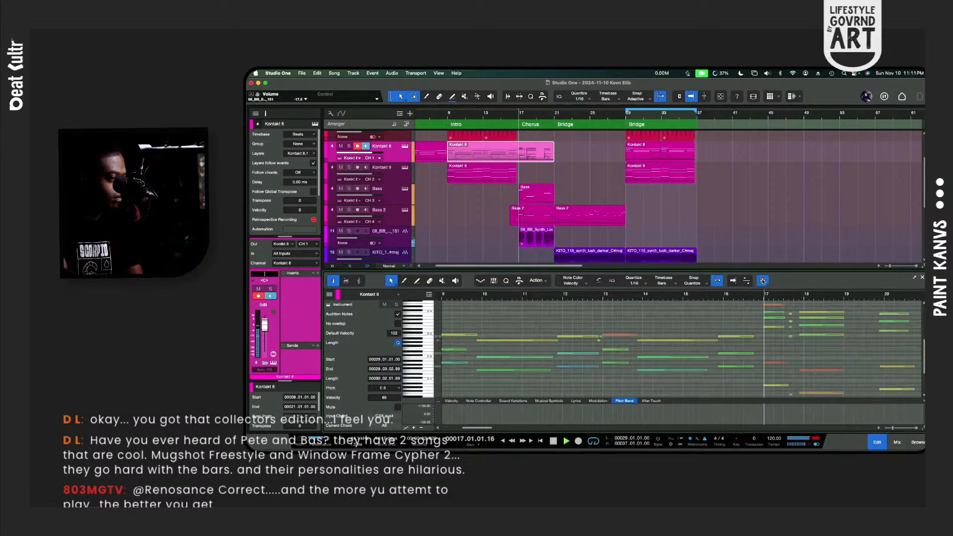
pyautogui.click(772, 306)
pyautogui.press('Delete')
pyautogui.press('space')
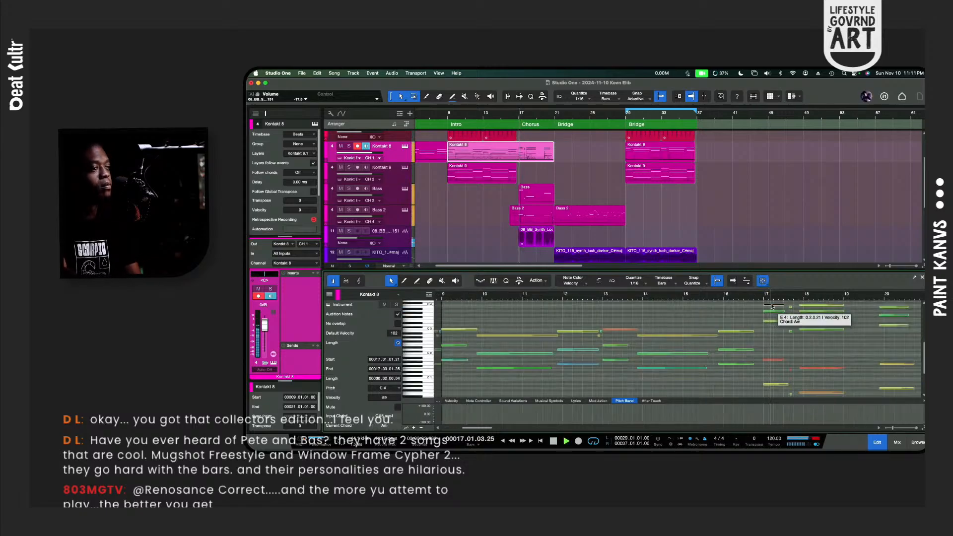
# Step: Replay the Chorus opening from bar 17 and delete the C4 note from its first Kontakt 8 chord
pyautogui.click(774, 306)
pyautogui.hscroll(-2, 773, 306)
pyautogui.hscroll(3, 773, 306)
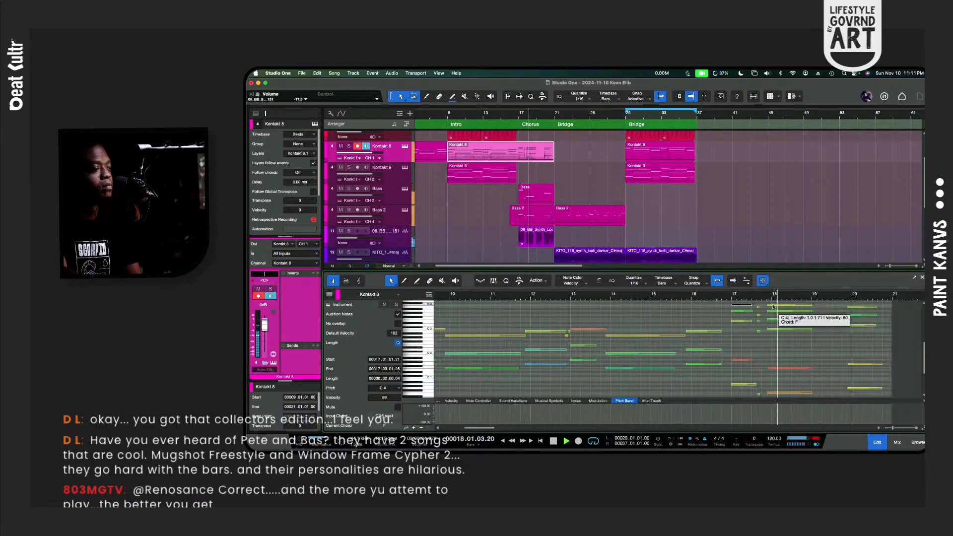
pyautogui.press('space')
pyautogui.press('space')
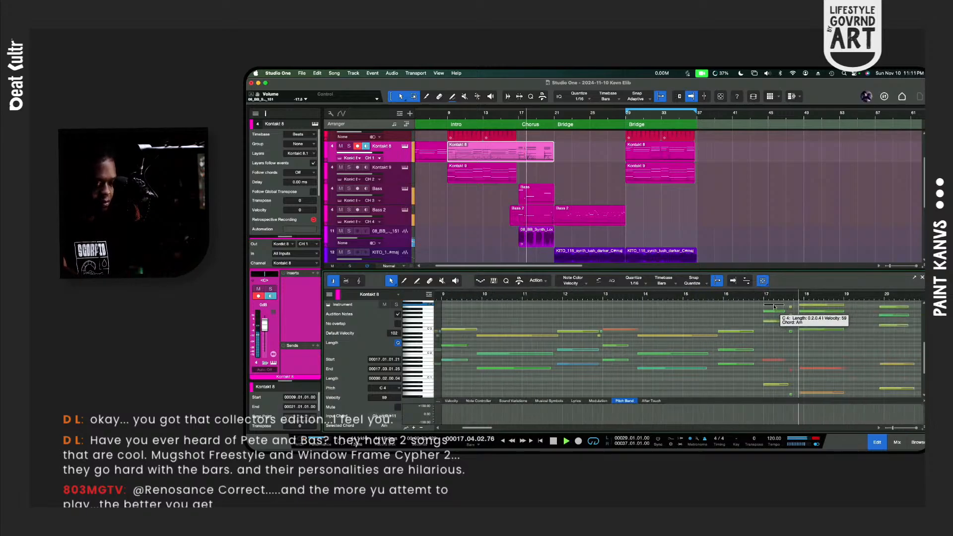
pyautogui.press('space')
pyautogui.press('space')
pyautogui.press('space')
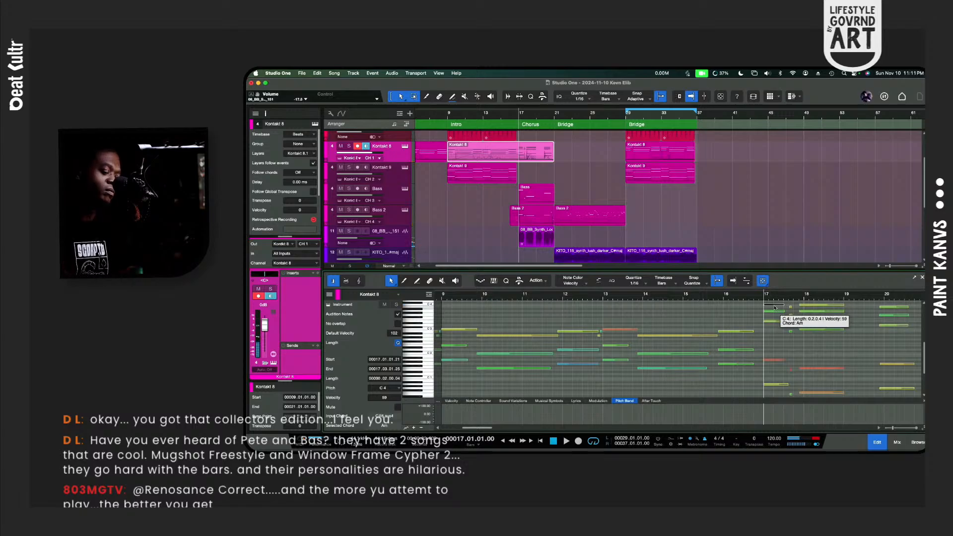
pyautogui.press('Delete')
# Step: Enlarge the arrangement area and play the Chorus from bar 17 to review the edited Kontakt 8 part with the other tracks
pyautogui.press('space')
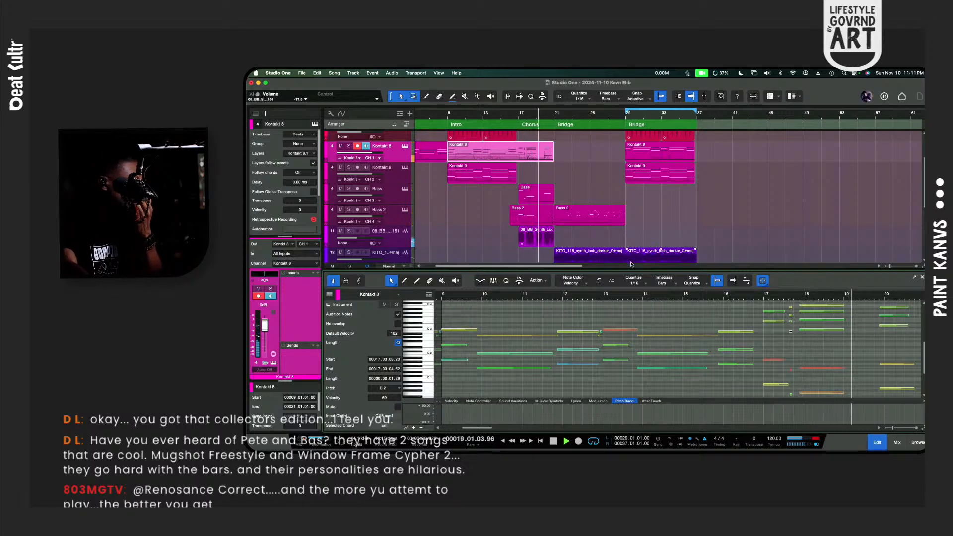
pyautogui.moveTo(634, 271); pyautogui.dragTo(605, 355)
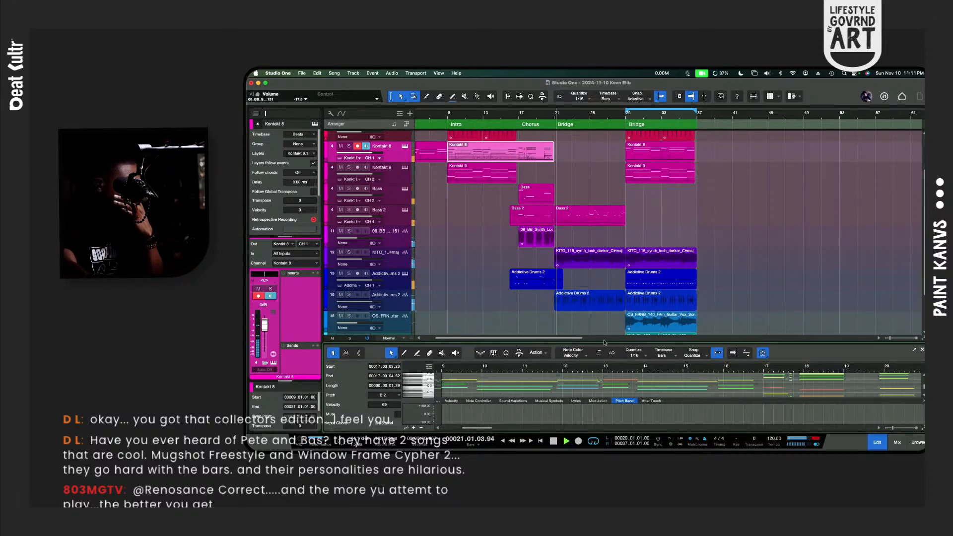
pyautogui.scroll(-3, 590, 307)
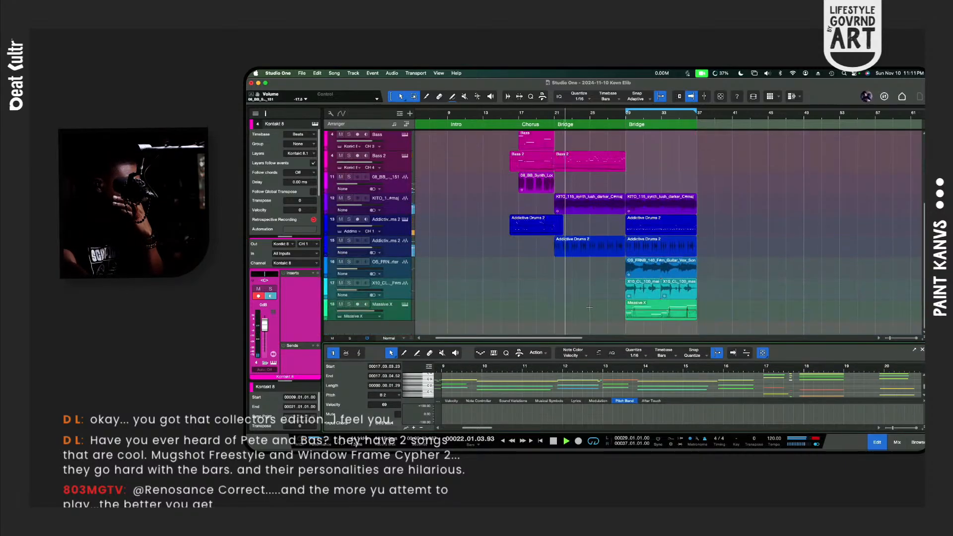
pyautogui.scroll(5, 583, 290)
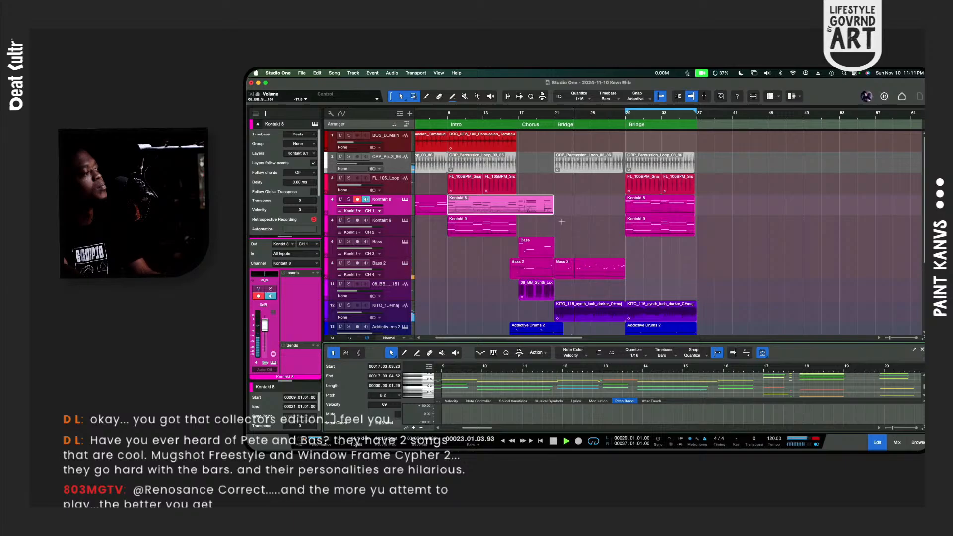
pyautogui.click(519, 115)
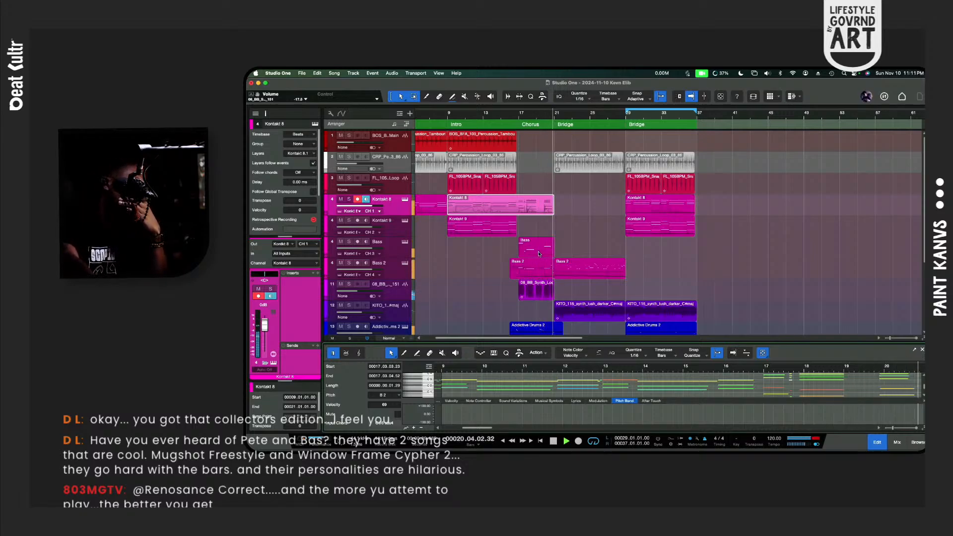
# Step: Stop playback, search the instruments for "pigm", and add the VST3 Pigments synth on a new track below Massive X
pyautogui.scroll(-1, 544, 291)
pyautogui.press('space')
pyautogui.scroll(-5, 543, 291)
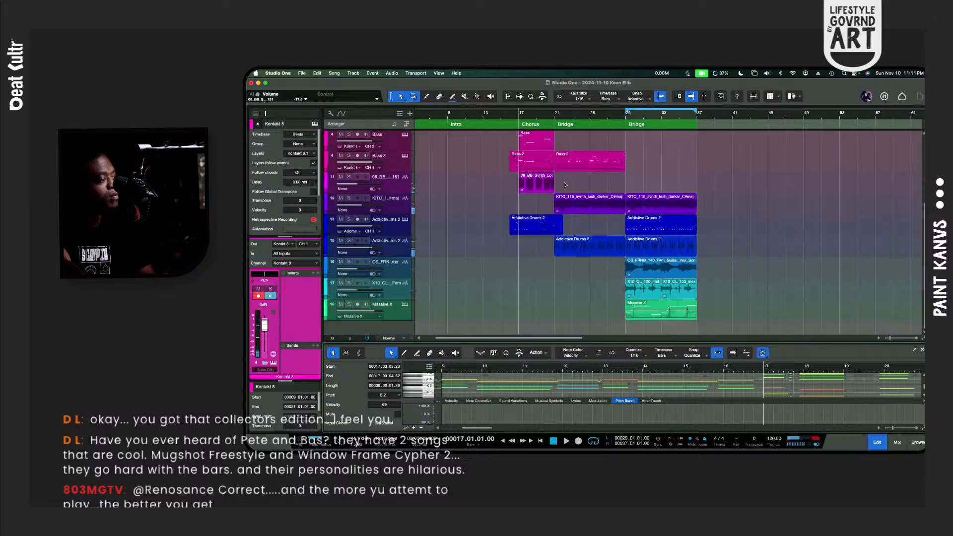
pyautogui.press('F5')
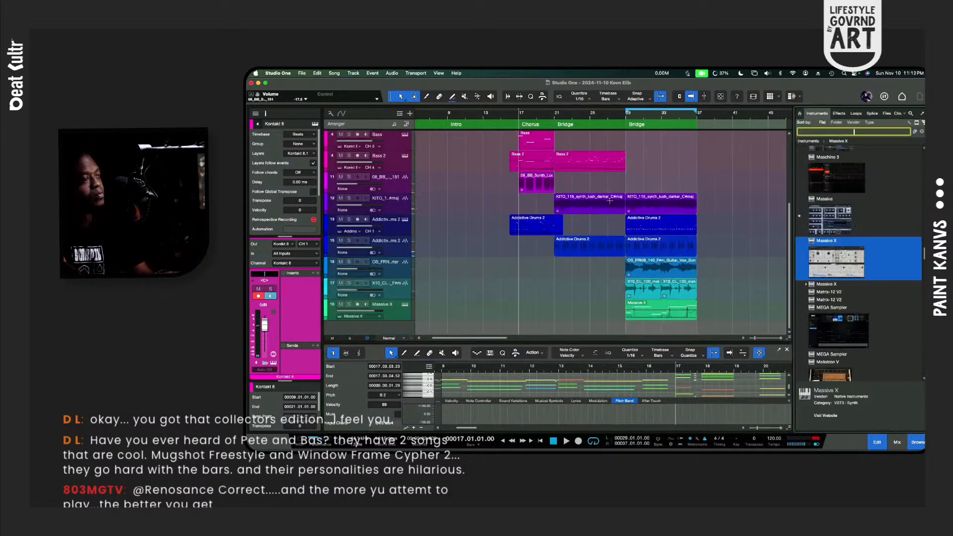
pyautogui.write('opig')
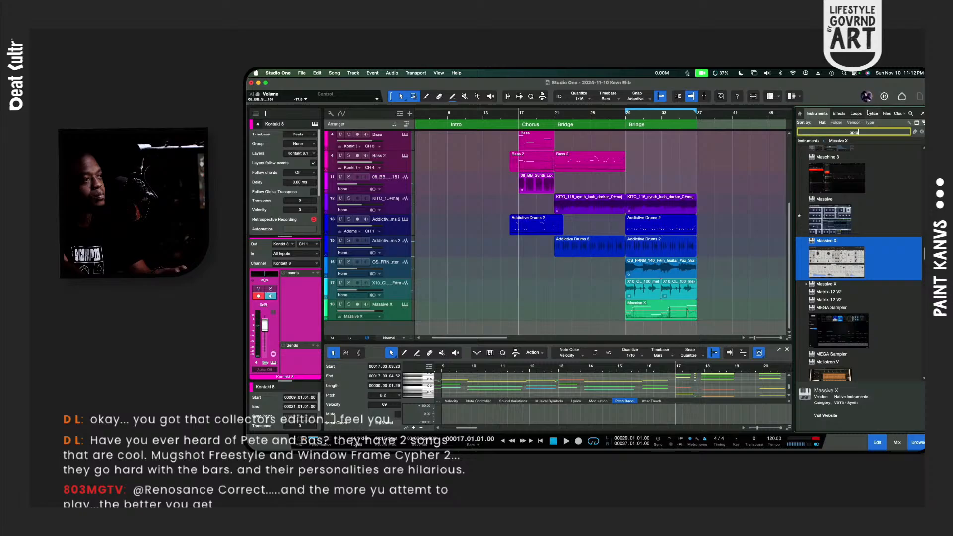
pyautogui.press('BackSpace')
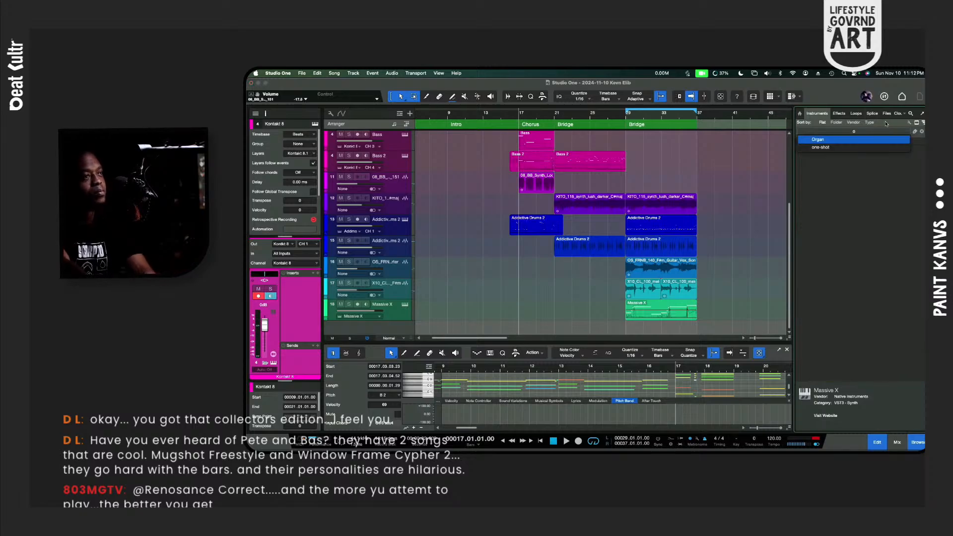
pyautogui.press('BackSpace')
pyautogui.write('pig')
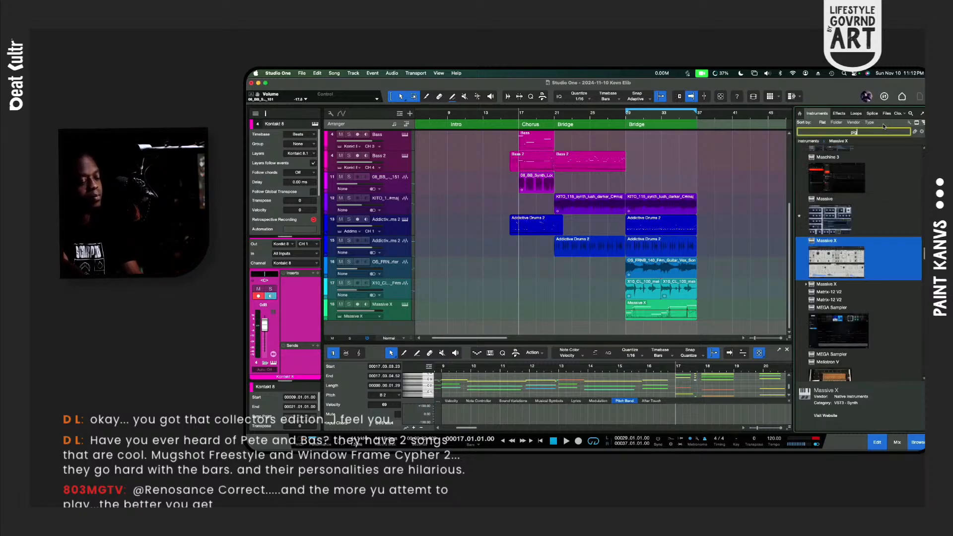
pyautogui.write('m')
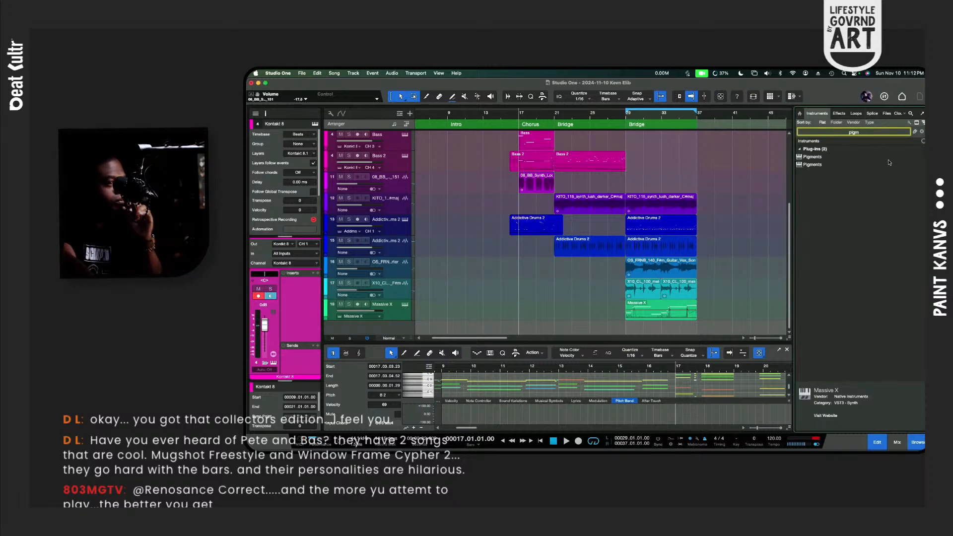
pyautogui.click(830, 166)
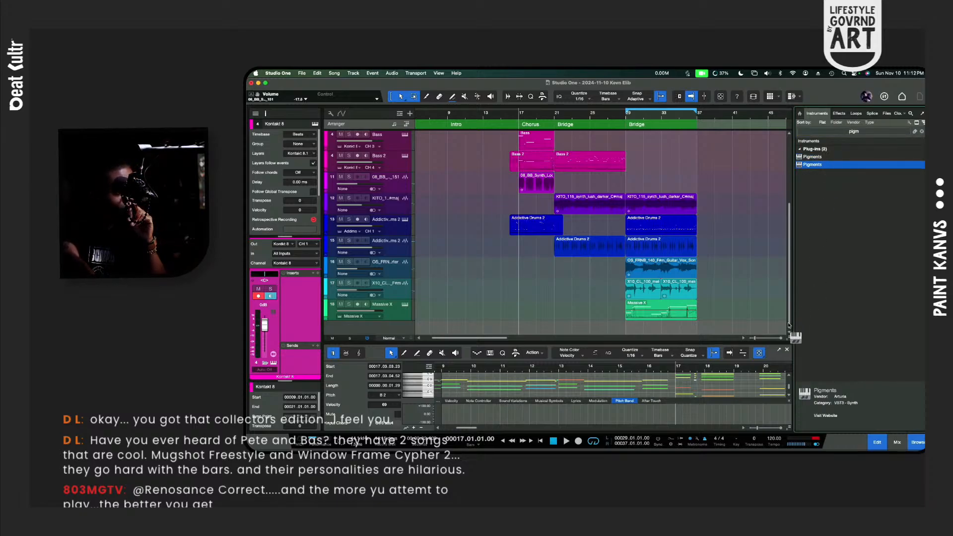
pyautogui.moveTo(790, 326); pyautogui.dragTo(782, 330)
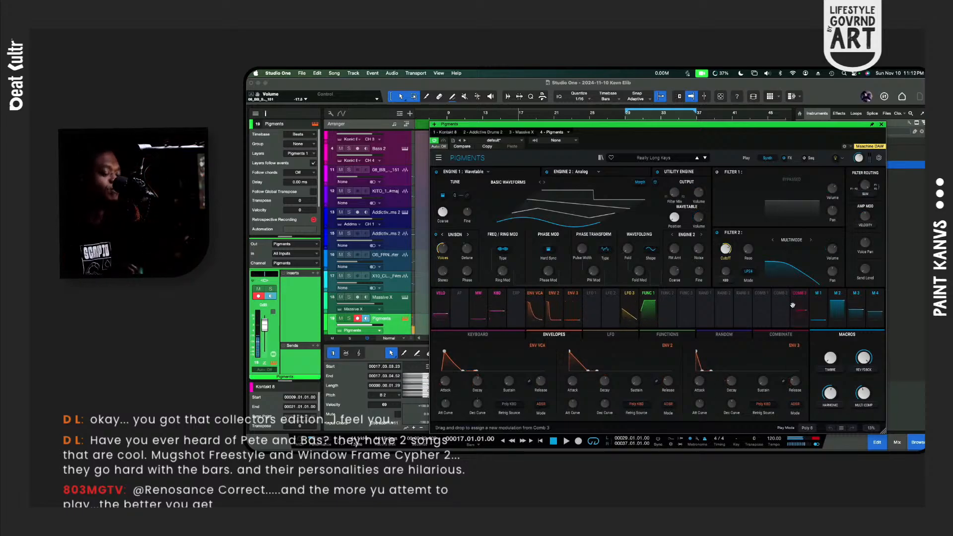
# Step: Record a Pigments part with the Really Long Keys preset over the second Bridge, bars 29 to 37
pyautogui.press('space')
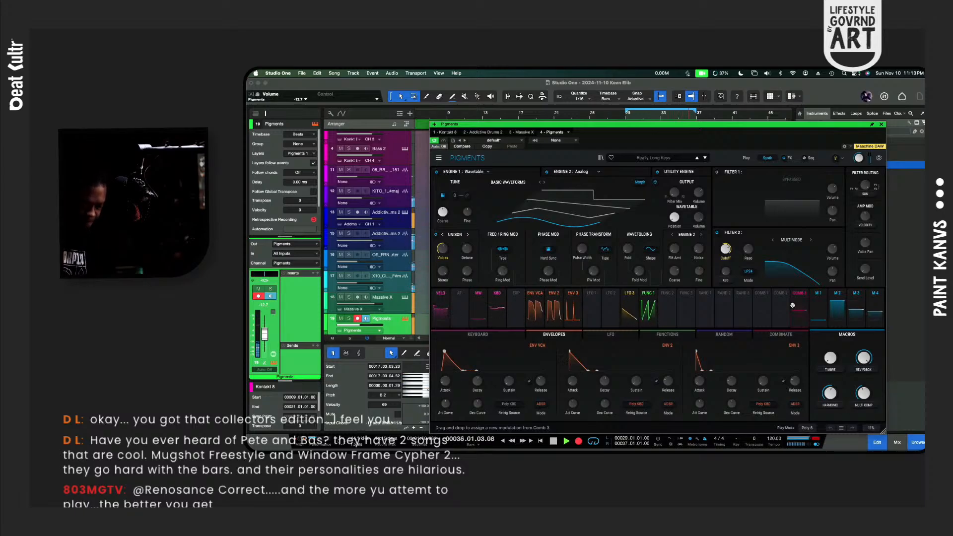
pyautogui.press('Escape')
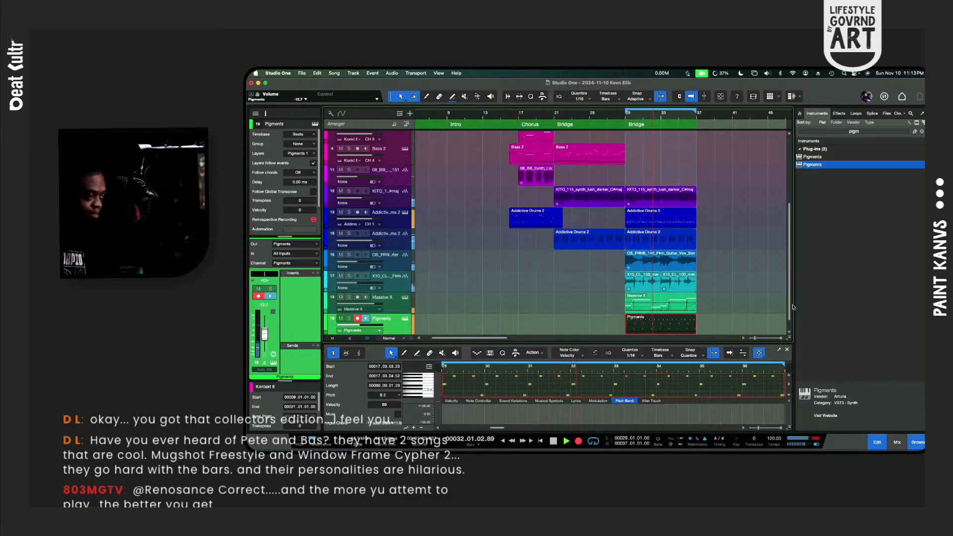
pyautogui.press('KP_Multiply')
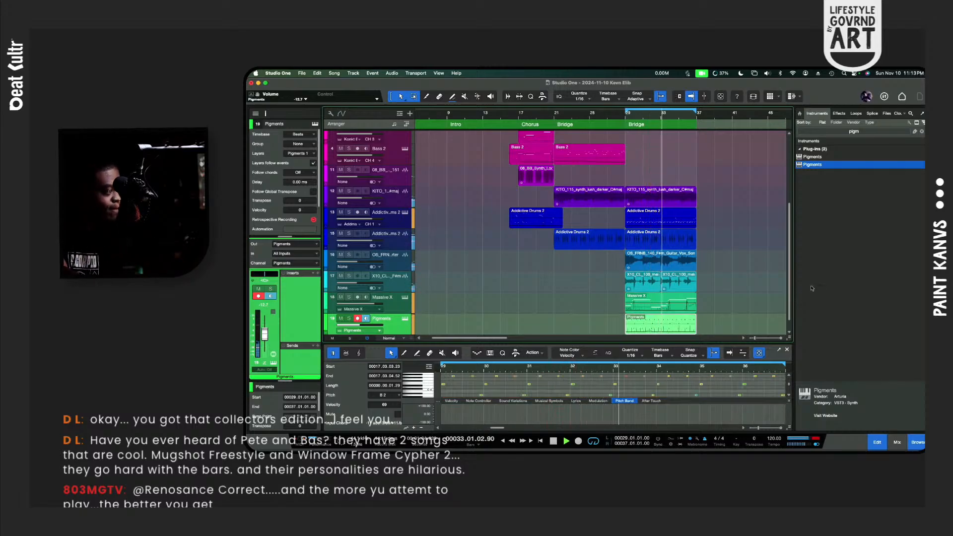
# Step: Quantize all notes of the recorded Pigments clip in the second Bridge
pyautogui.click(728, 388)
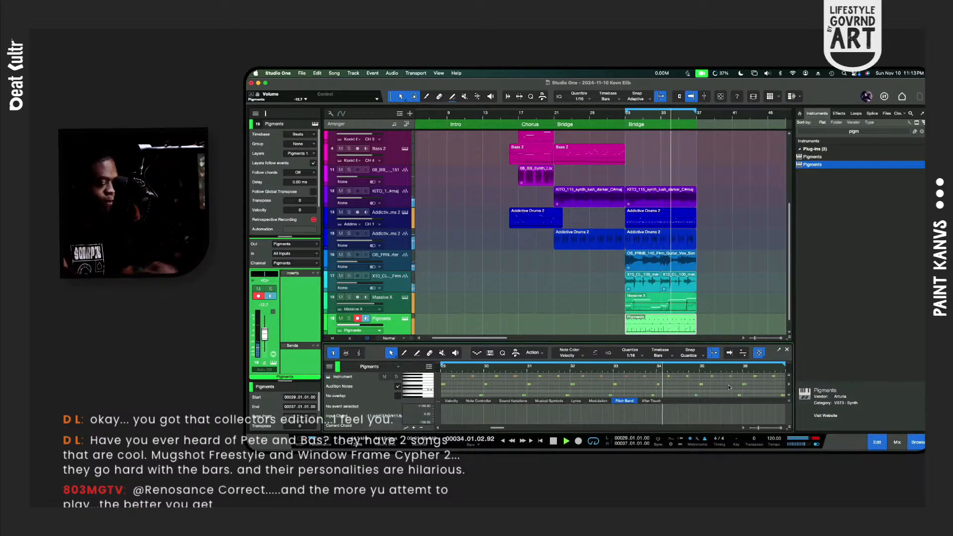
pyautogui.press('super+a')
pyautogui.press('q')
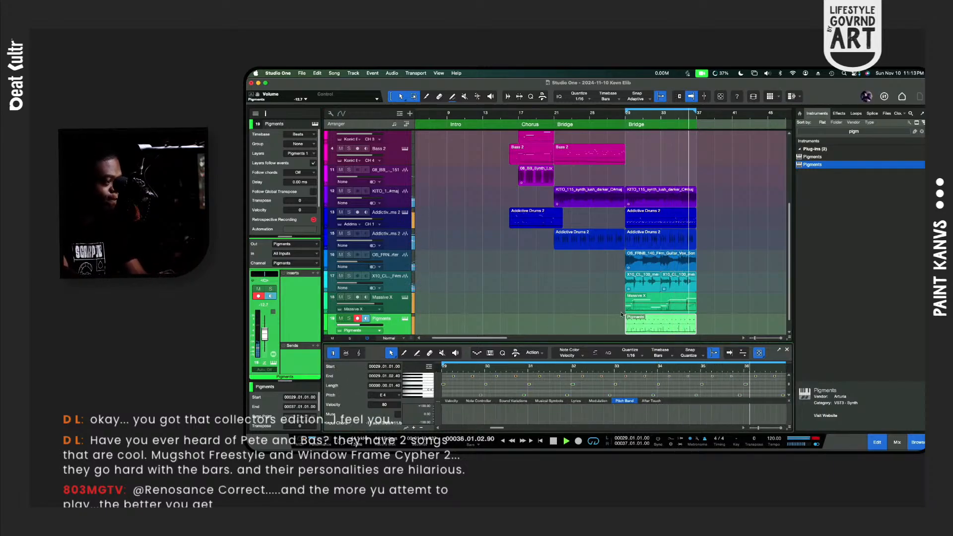
# Step: Reopen the Pigments synth window and lower Macro 2 to about 0.49 while the Bridge loops
pyautogui.scroll(-1, 622, 313)
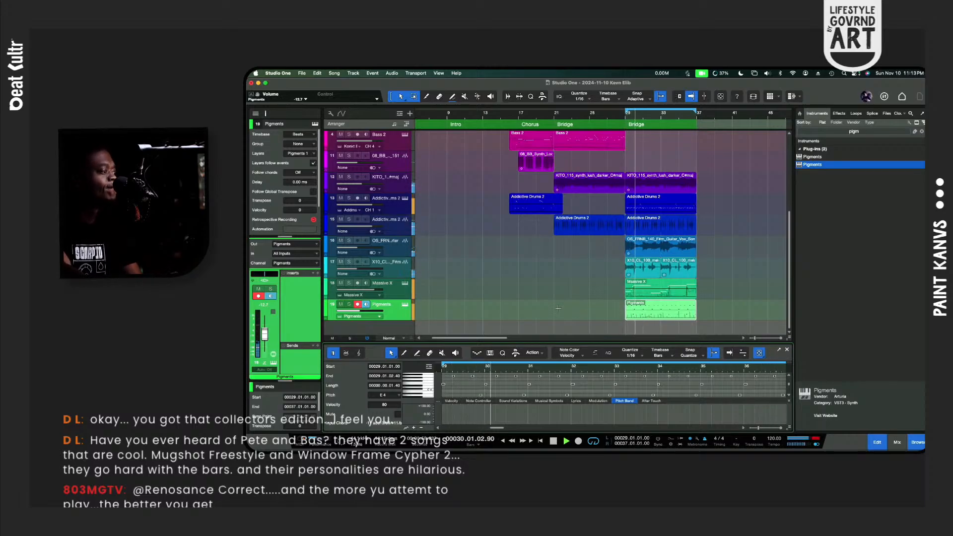
pyautogui.click(405, 305)
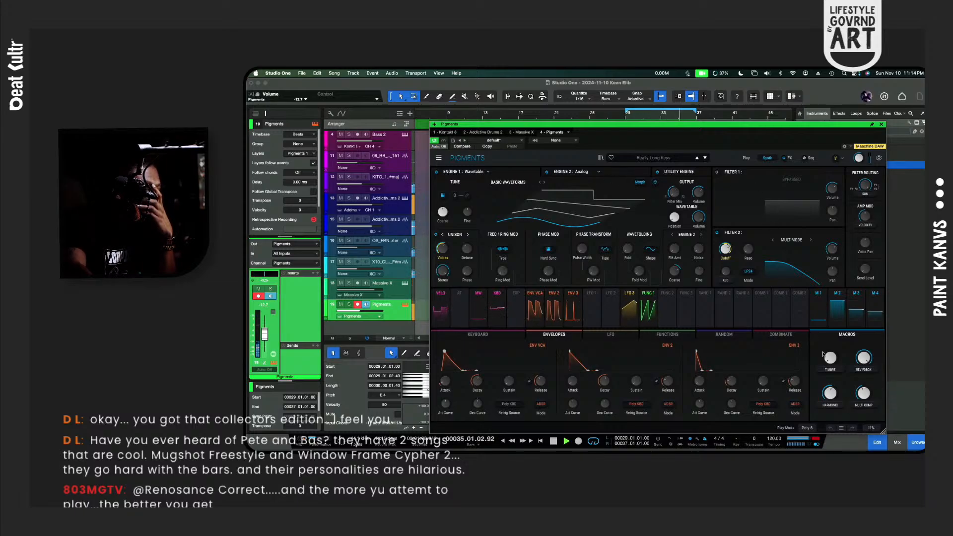
pyautogui.click(863, 356)
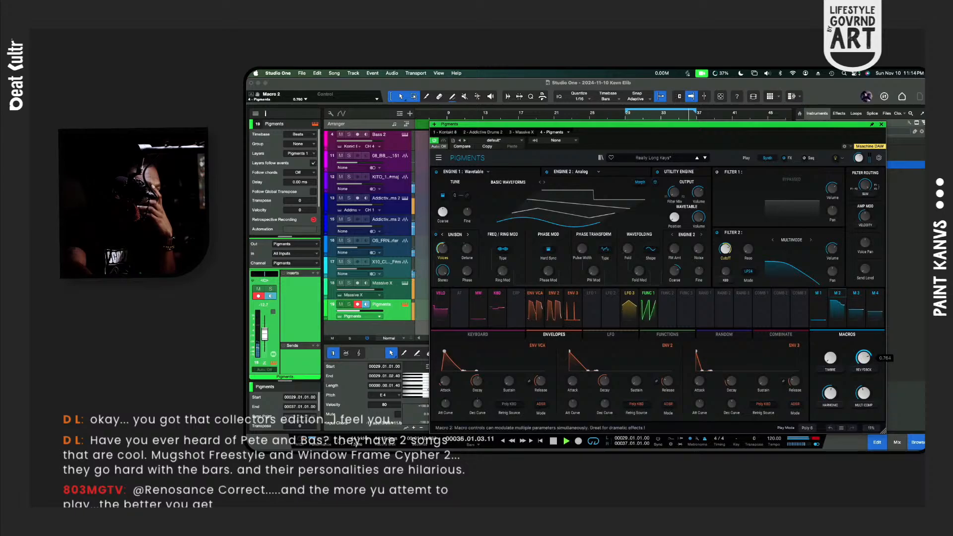
pyautogui.moveTo(862, 356); pyautogui.dragTo(862, 368)
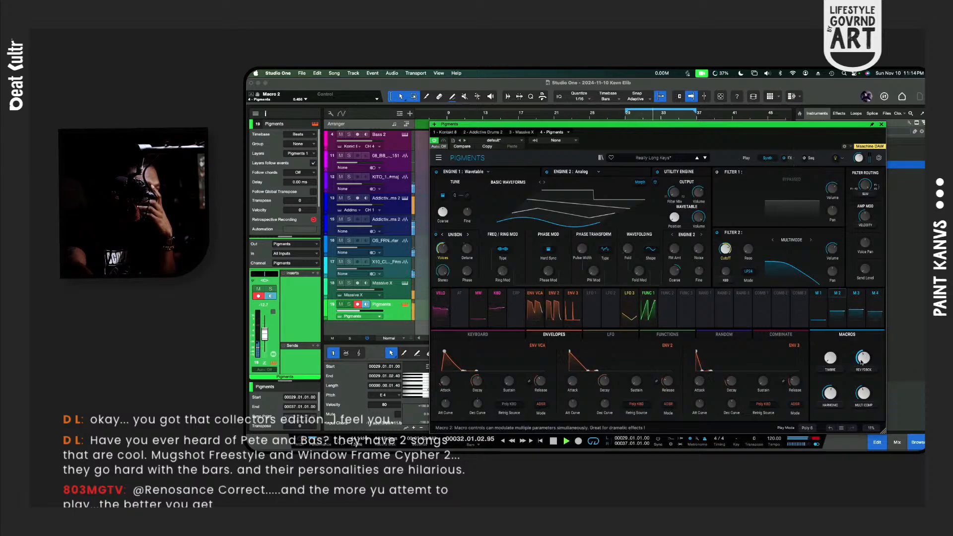
# Step: In the FX A chain, adjust the Multiband's mid-below and high-above ratios, setting the latter to 17.5:1, and lower the Shimmer's dry/wet mix
pyautogui.click(789, 159)
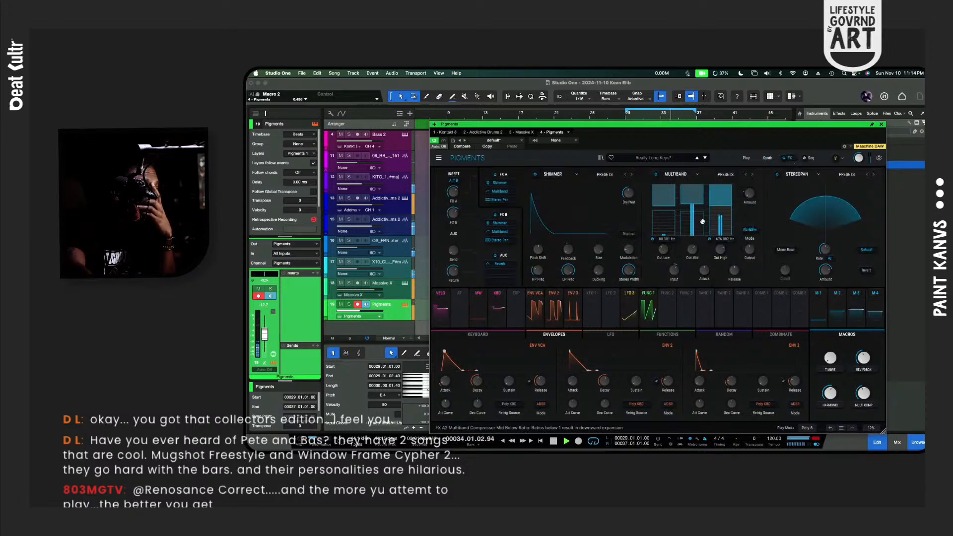
pyautogui.moveTo(695, 216); pyautogui.dragTo(694, 233)
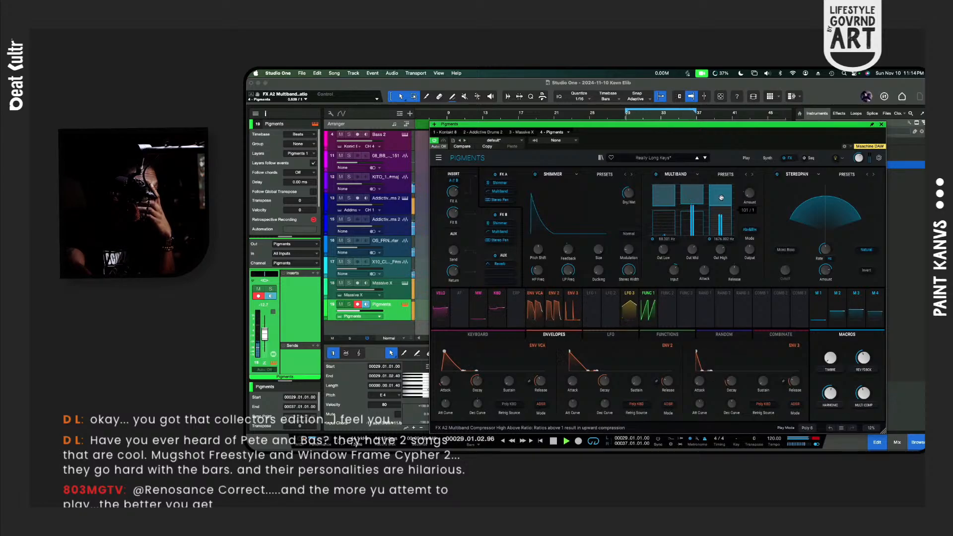
pyautogui.moveTo(720, 197); pyautogui.dragTo(723, 203)
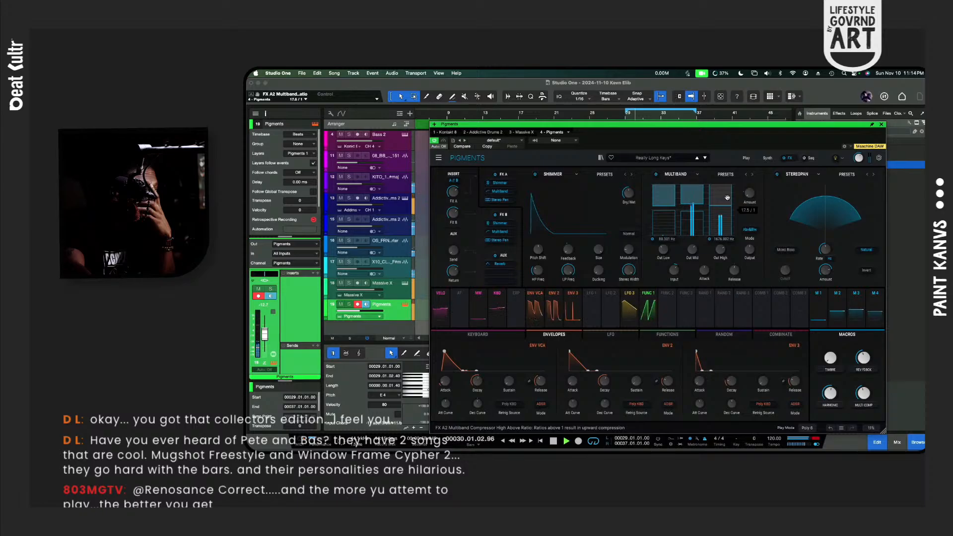
pyautogui.moveTo(629, 192); pyautogui.dragTo(629, 210)
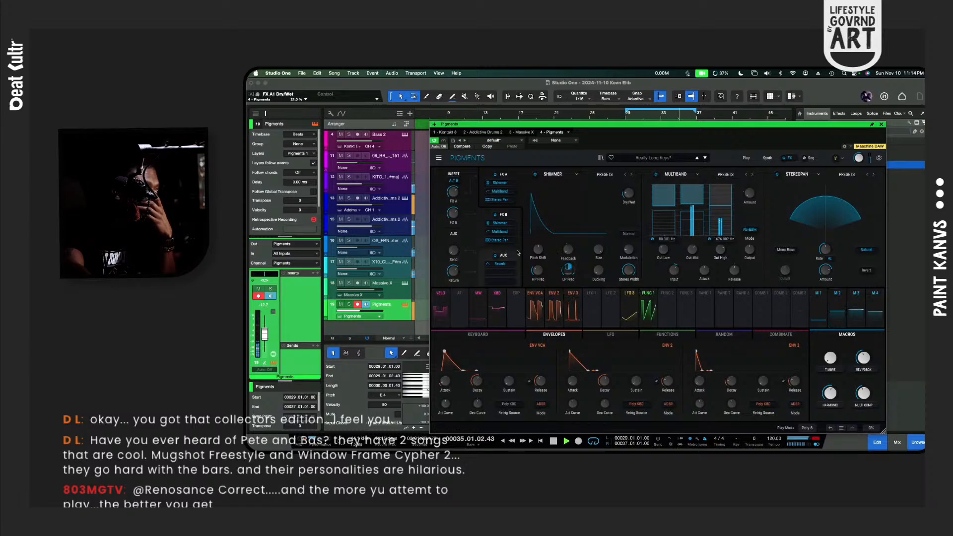
# Step: Try different FX B bus volumes against the loop, settling slightly above 0 dB
pyautogui.moveTo(453, 214); pyautogui.dragTo(454, 255)
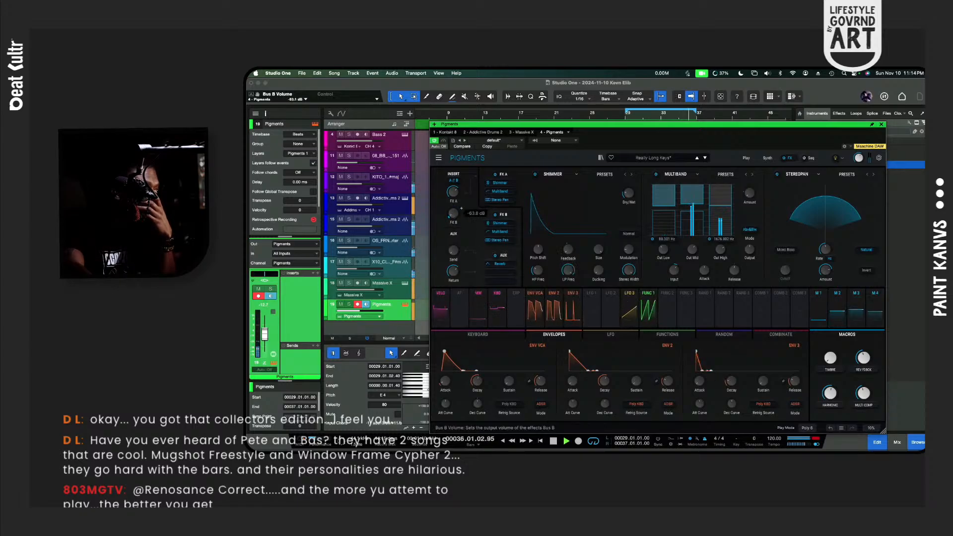
pyautogui.moveTo(453, 221); pyautogui.dragTo(454, 214)
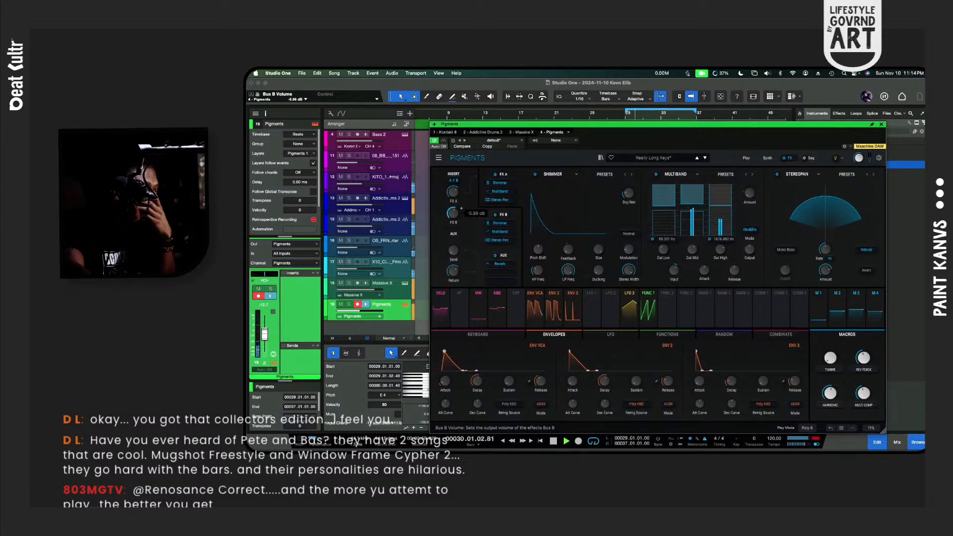
pyautogui.moveTo(455, 217); pyautogui.dragTo(454, 217)
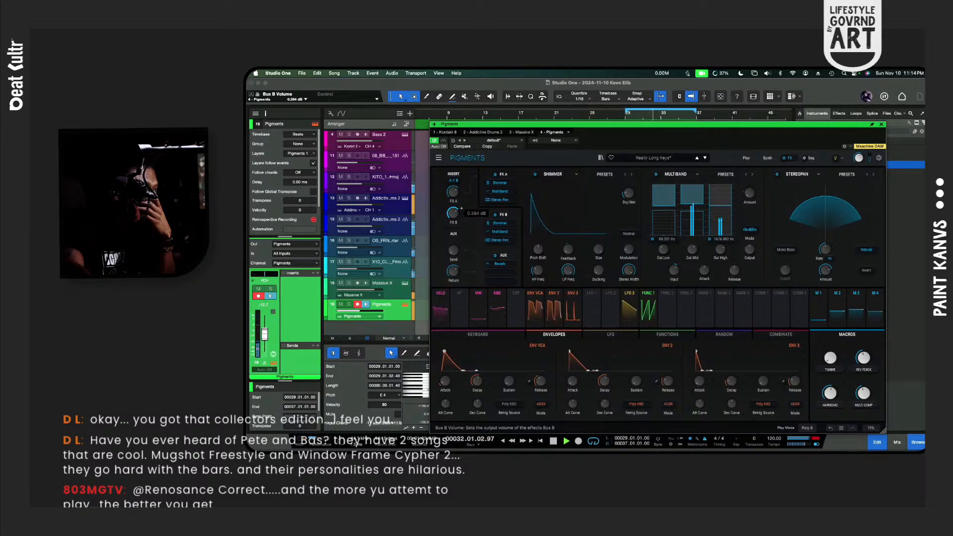
pyautogui.moveTo(454, 213); pyautogui.dragTo(455, 212)
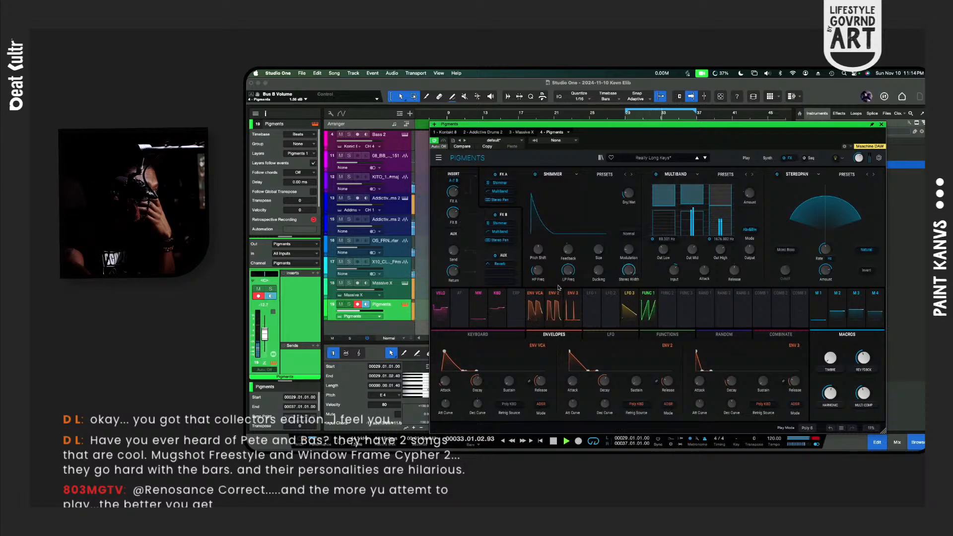
# Step: Reduce the Shimmer's size and lower the Stereo Pan amount to about 0.4 in the FX A chain
pyautogui.moveTo(633, 268)
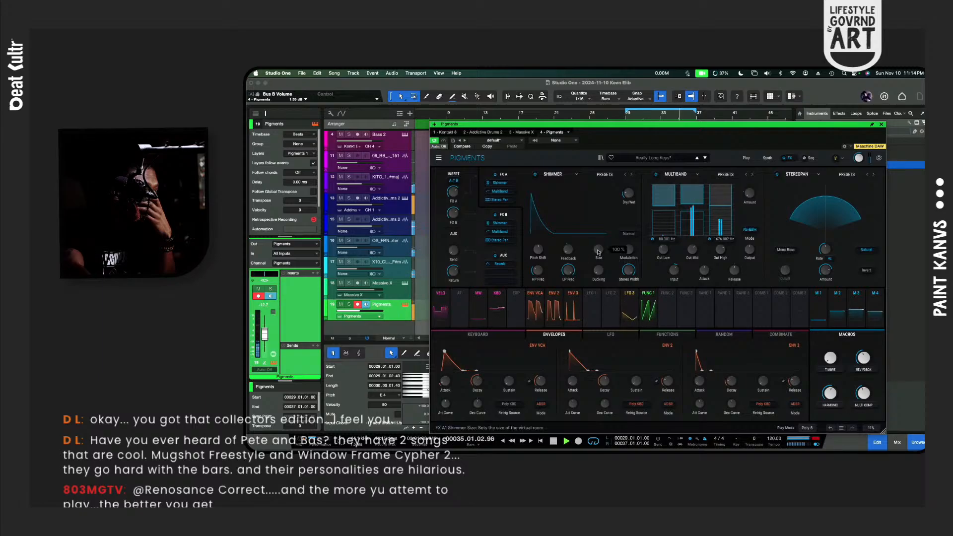
pyautogui.moveTo(599, 250); pyautogui.dragTo(598, 263)
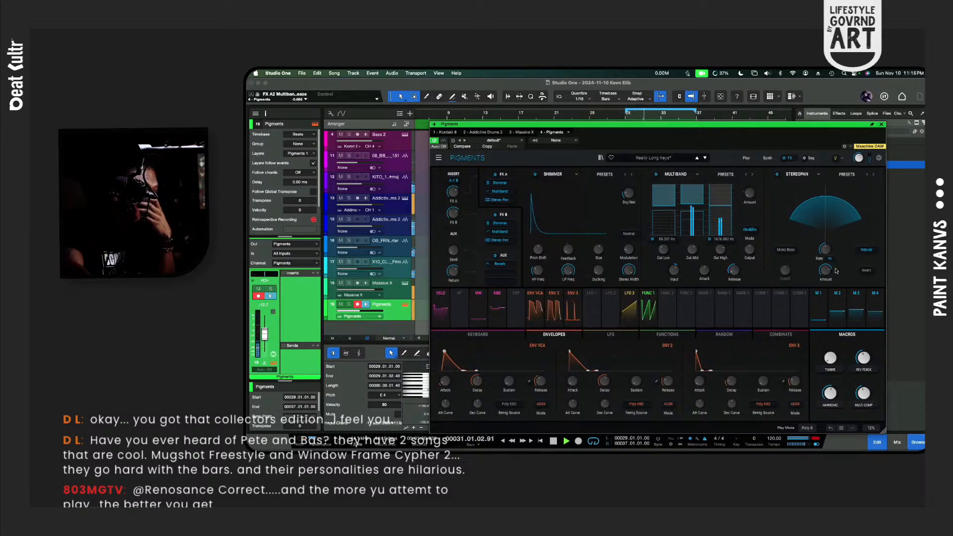
pyautogui.moveTo(825, 271); pyautogui.dragTo(826, 280)
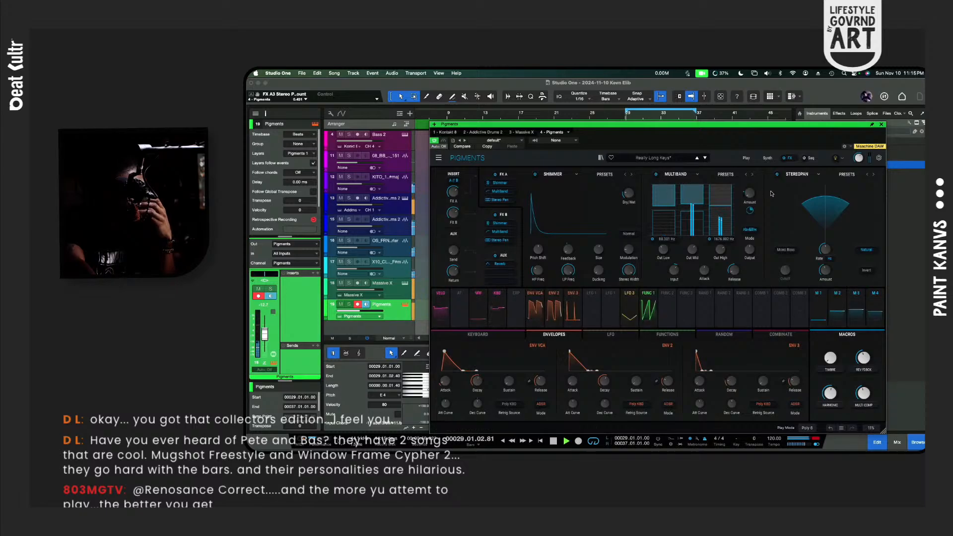
# Step: Compare the Pigments sound with all effects bypassed and active, and adjust the decay times of Env 2 and Env VCA
pyautogui.click(784, 158)
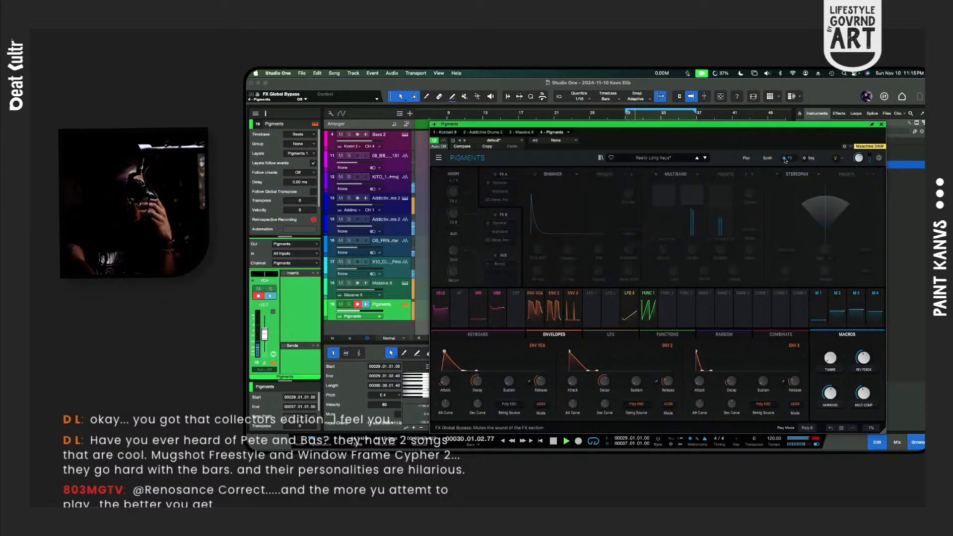
pyautogui.click(784, 158)
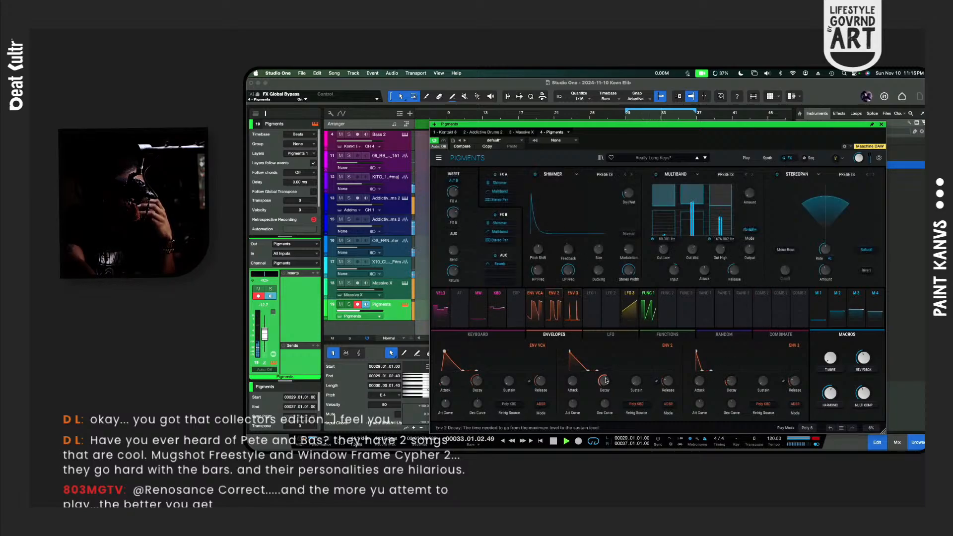
pyautogui.moveTo(605, 381); pyautogui.dragTo(613, 375)
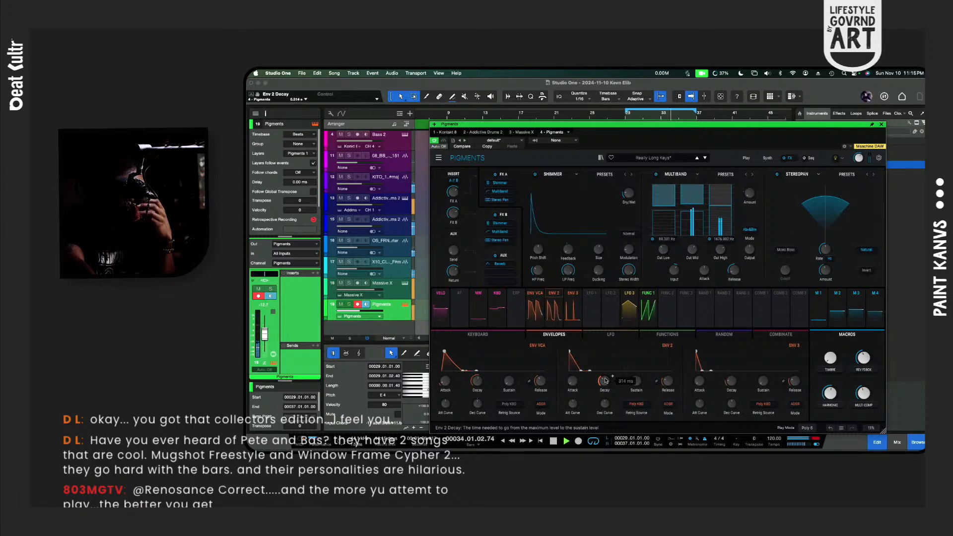
pyautogui.moveTo(473, 382)
pyautogui.moveTo(476, 381); pyautogui.dragTo(476, 390)
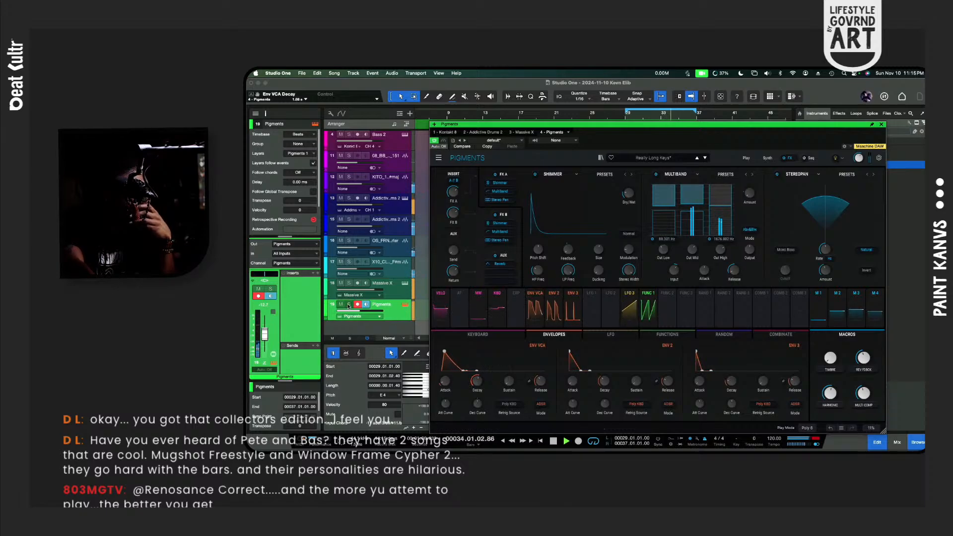
# Step: Solo the Pigments track and try the Shimmer's dry/wet mix at high and low settings, ending almost fully dry
pyautogui.press('s')
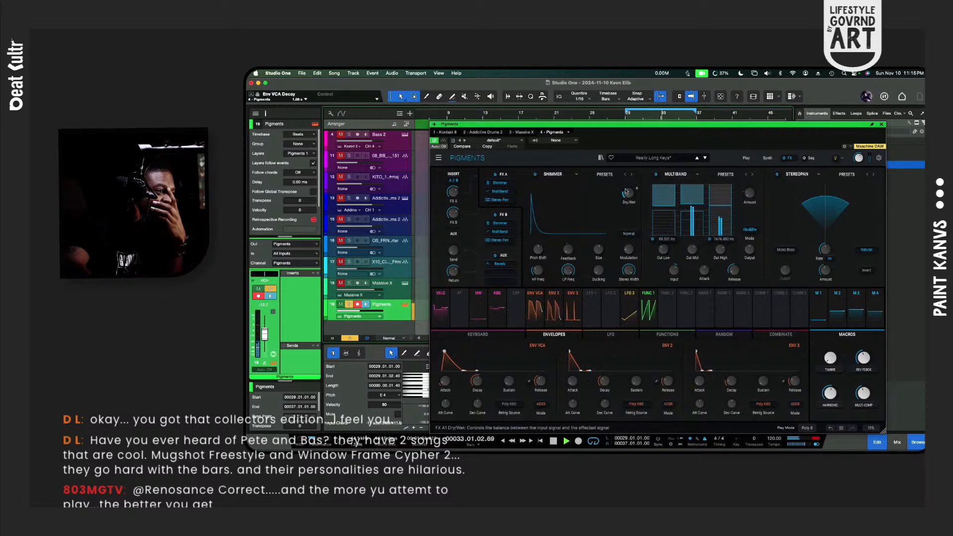
pyautogui.click(628, 193)
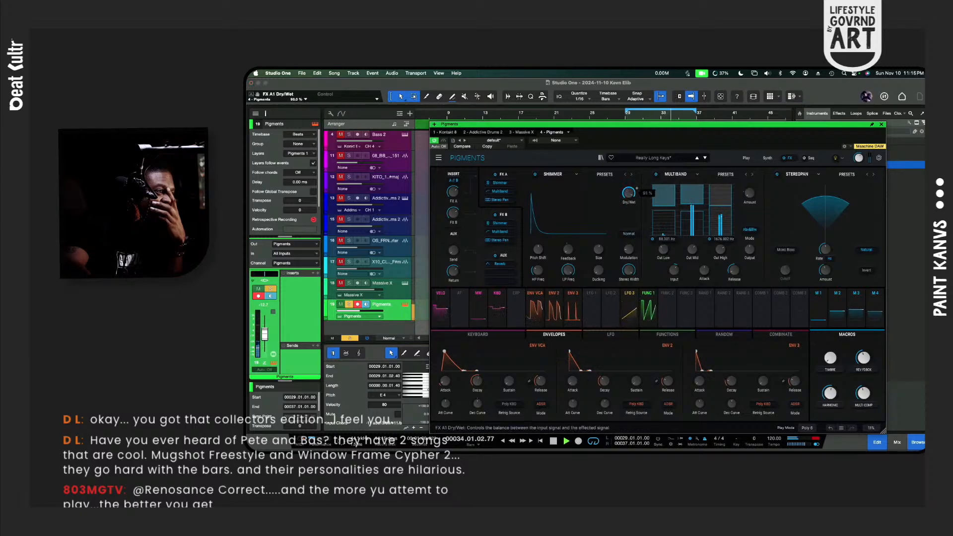
pyautogui.moveTo(628, 193); pyautogui.dragTo(628, 198)
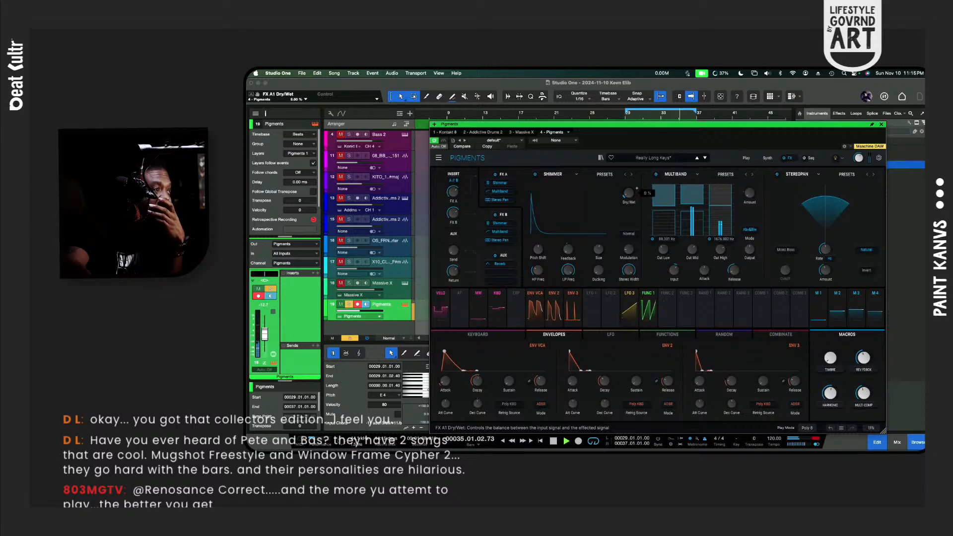
# Step: Keep Shimmer as the FX A1 effect type and compare the FX A Multiband bypassed and active against the loop
pyautogui.click(574, 177)
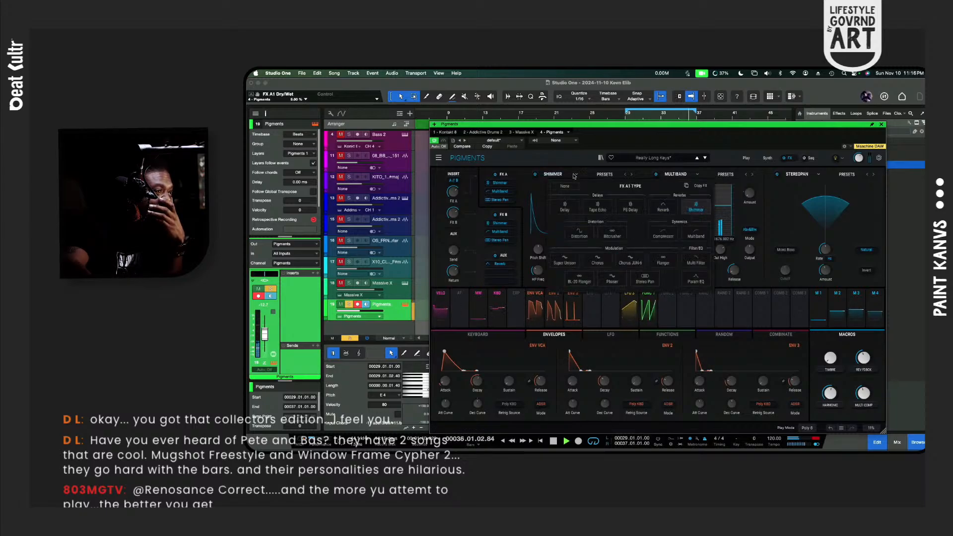
pyautogui.click(690, 209)
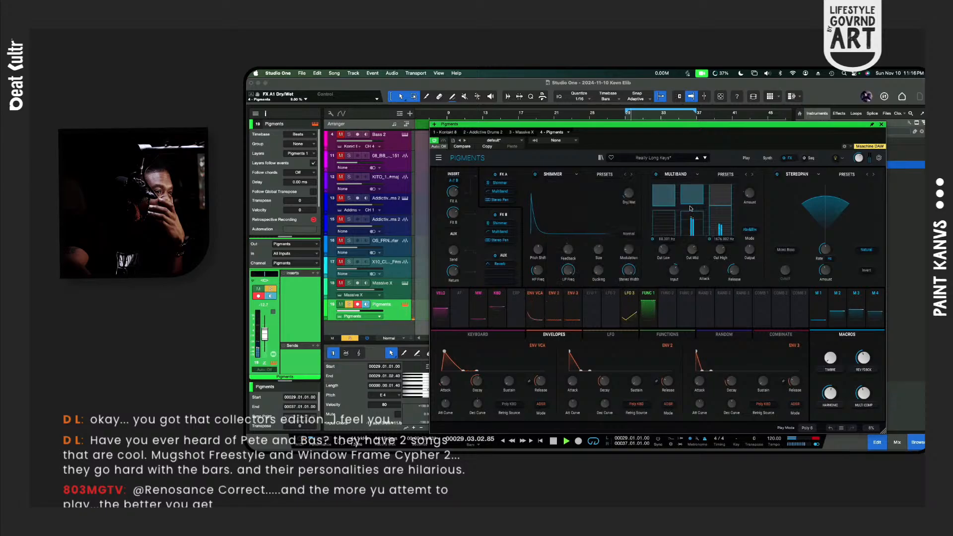
pyautogui.click(655, 175)
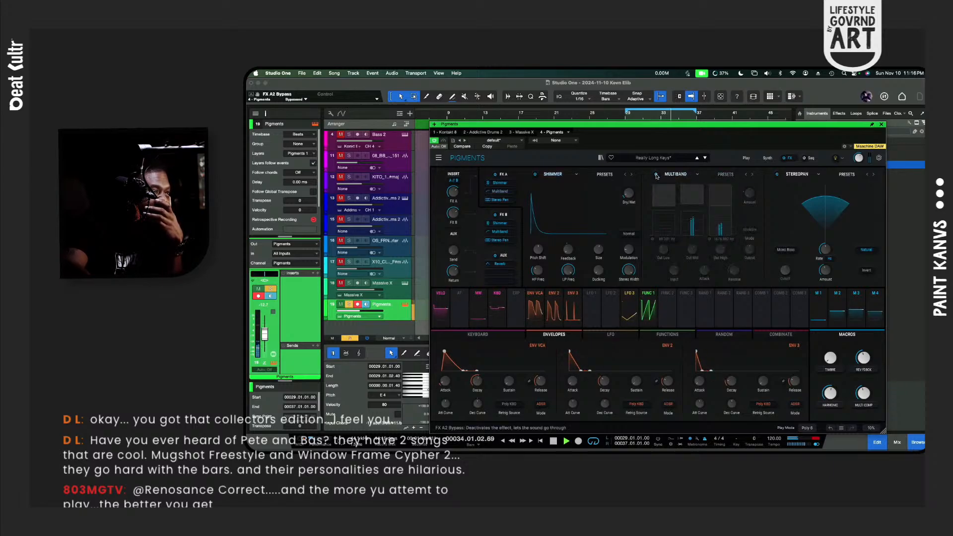
pyautogui.click(655, 174)
# Step: Bypass the Shimmer in the FX A chain and raise the Stereo Pan amount to about 0.6
pyautogui.click(535, 174)
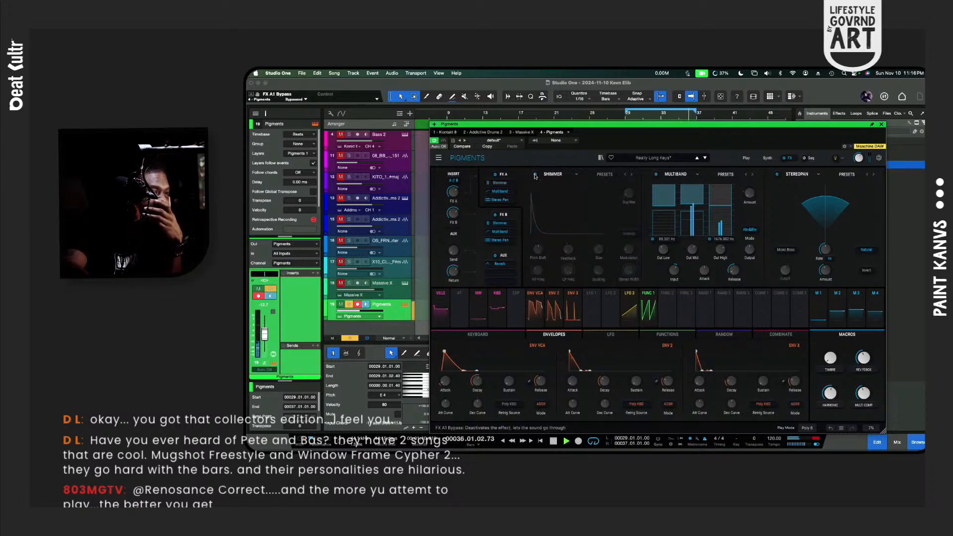
pyautogui.click(778, 174)
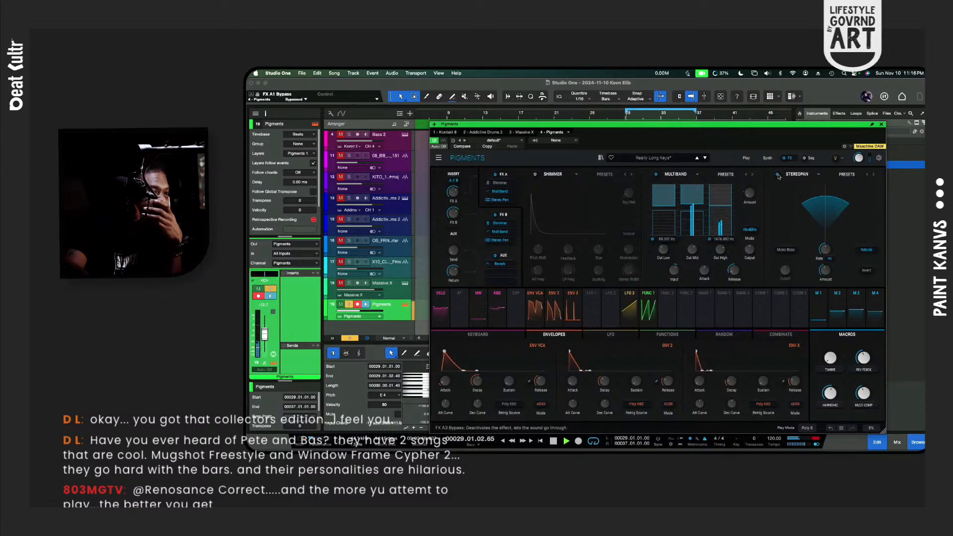
pyautogui.click(777, 175)
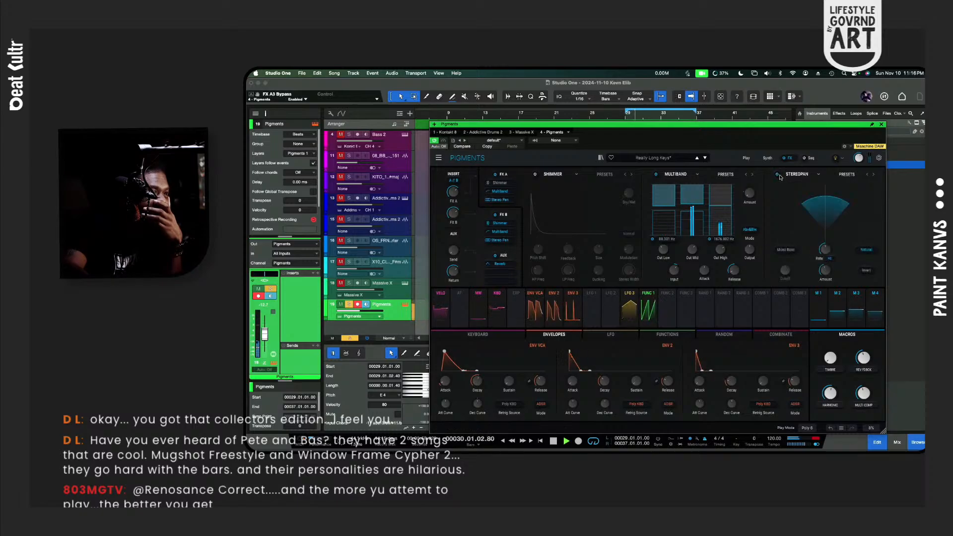
pyautogui.moveTo(834, 245)
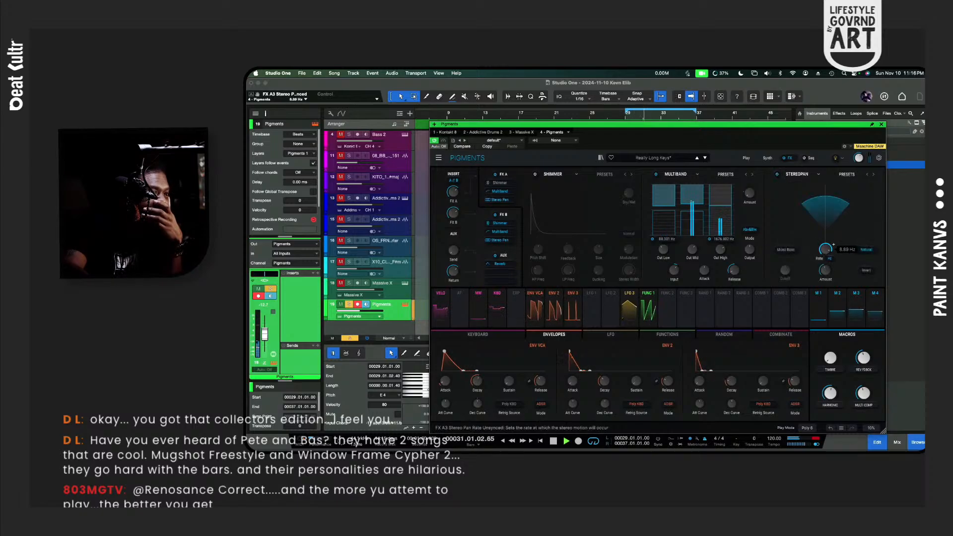
pyautogui.moveTo(826, 270); pyautogui.dragTo(827, 258)
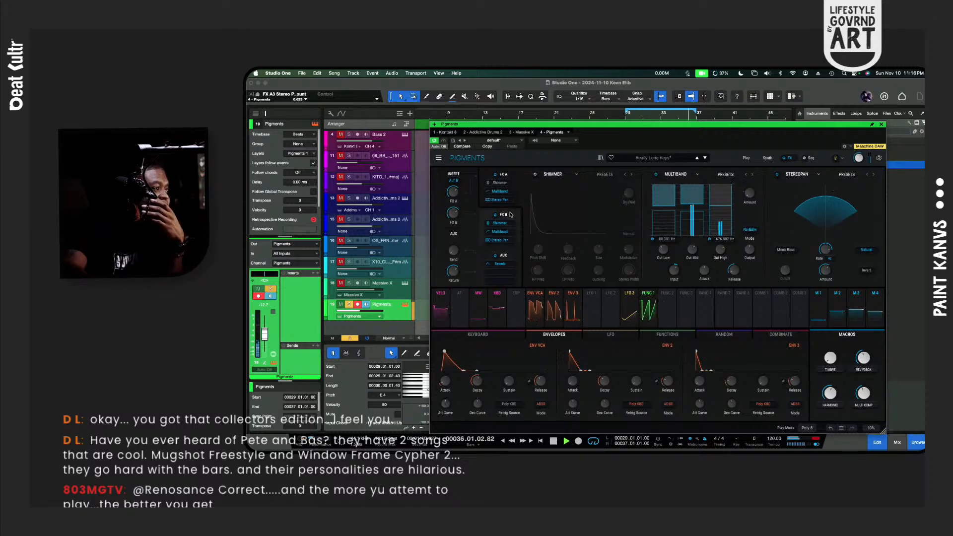
# Step: Reduce the Aux Reverb's size to about 0.37, compare the Aux bus muted and active, and bypass the Reverb
pyautogui.click(499, 263)
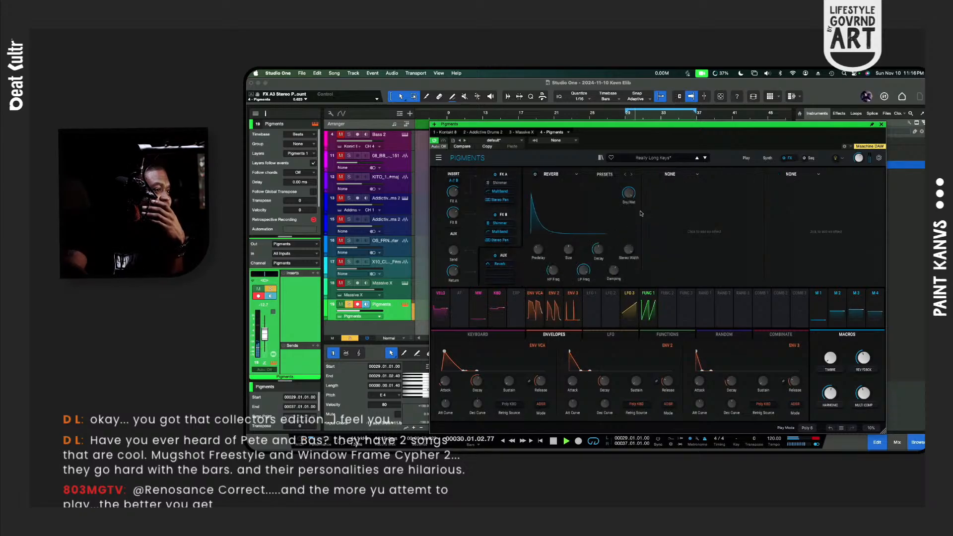
pyautogui.moveTo(606, 245)
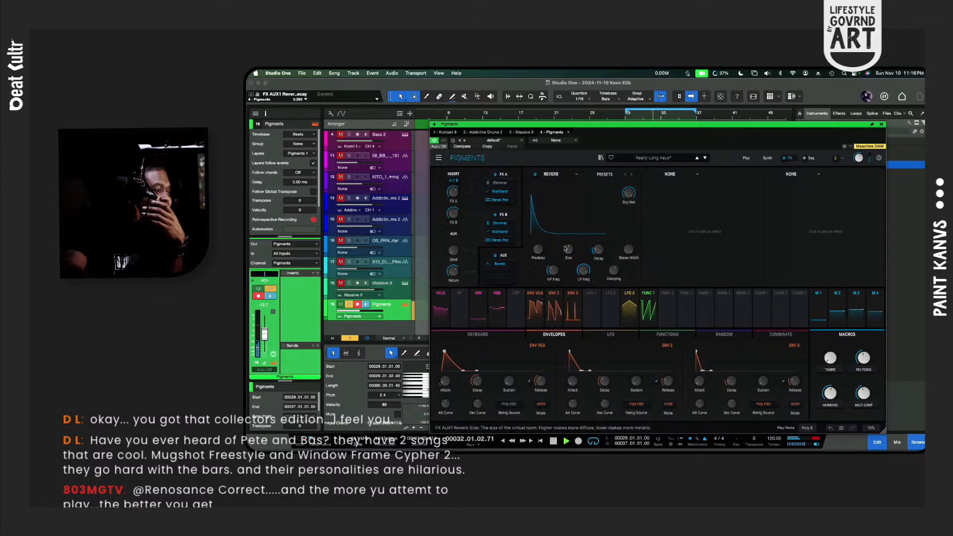
pyautogui.moveTo(568, 249); pyautogui.dragTo(568, 254)
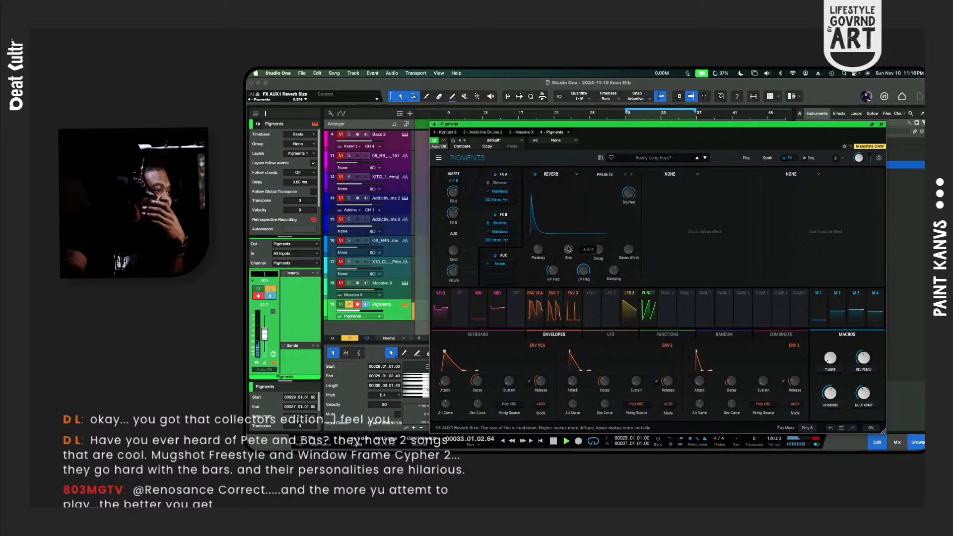
pyautogui.click(495, 256)
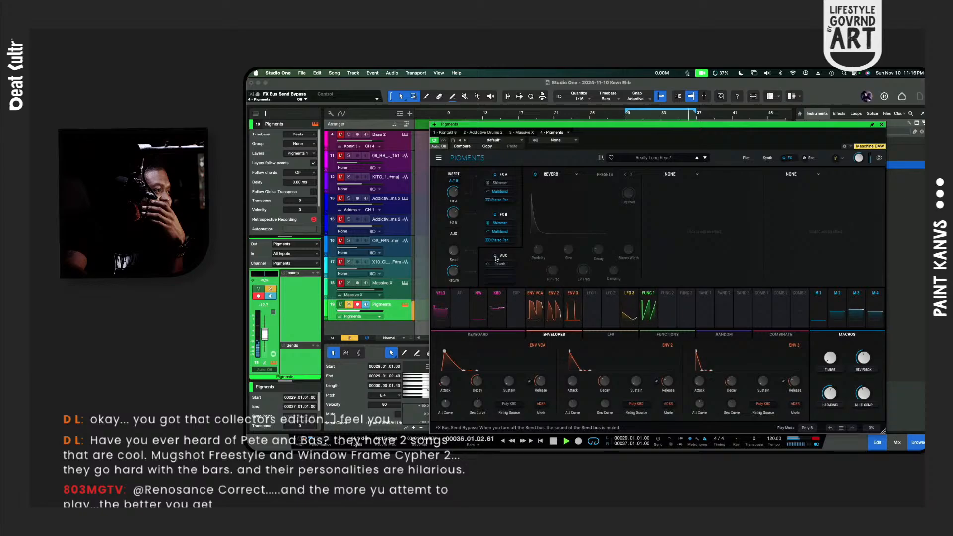
pyautogui.click(495, 256)
pyautogui.moveTo(455, 271)
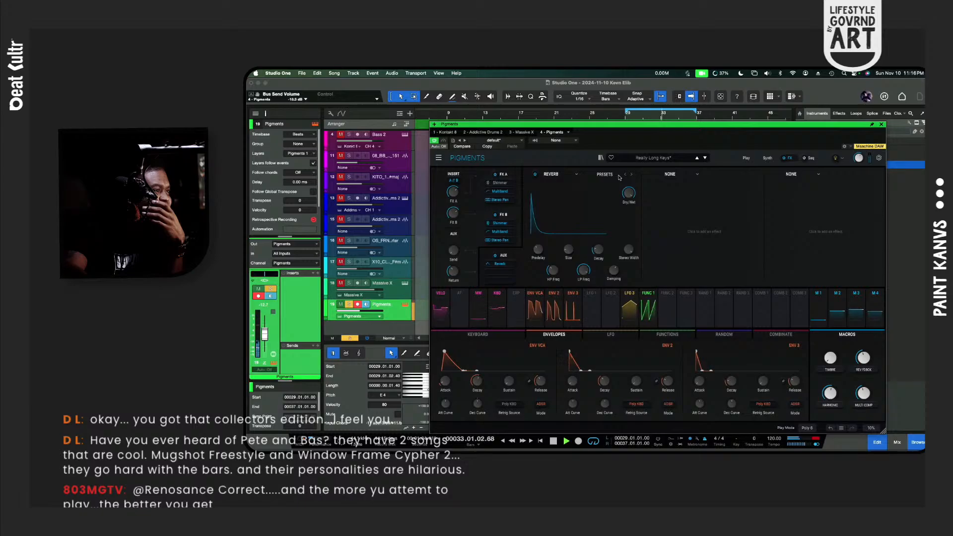
pyautogui.click(534, 175)
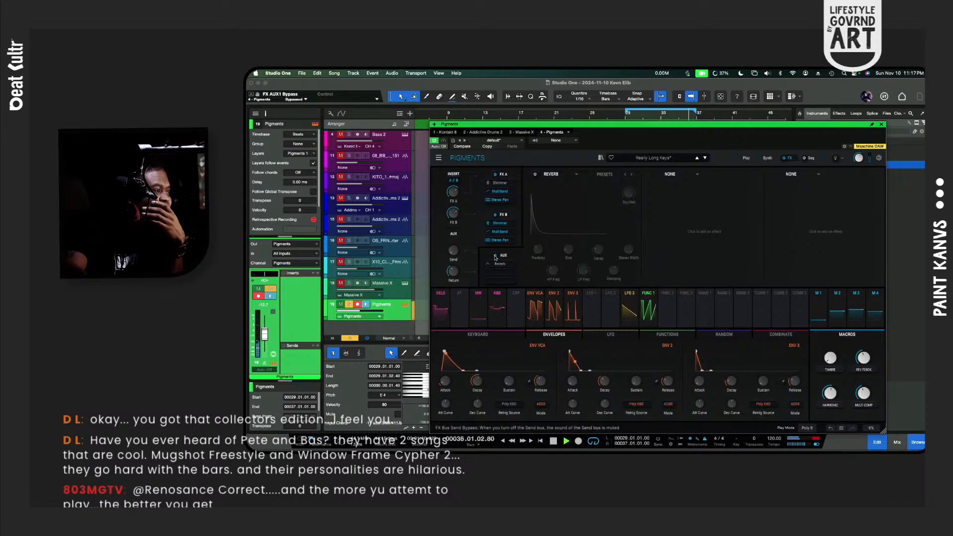
# Step: In the FX B chain, raise the Shimmer's low-pass frequency and lower the Multiband's high output gain after comparing its low and high bands
pyautogui.click(503, 219)
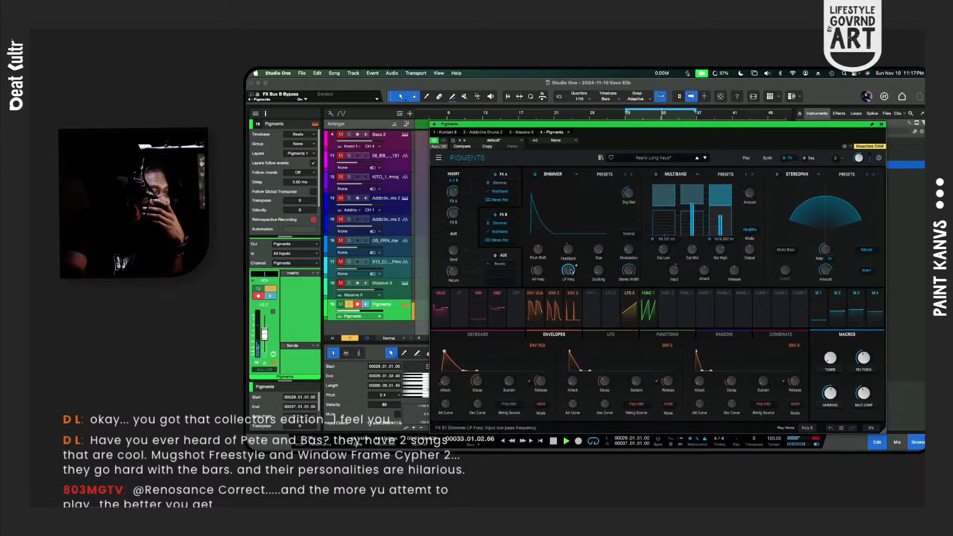
pyautogui.moveTo(569, 270); pyautogui.dragTo(569, 266)
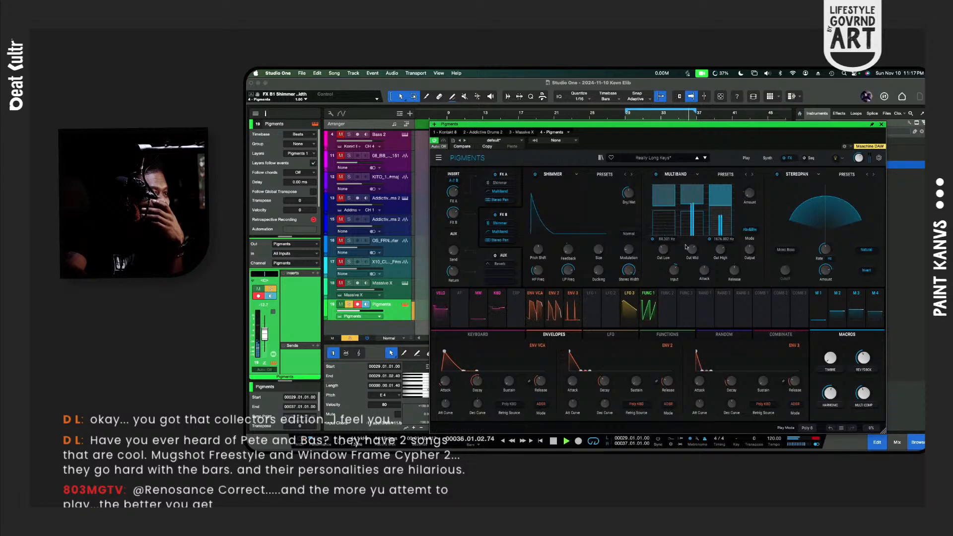
pyautogui.click(653, 241)
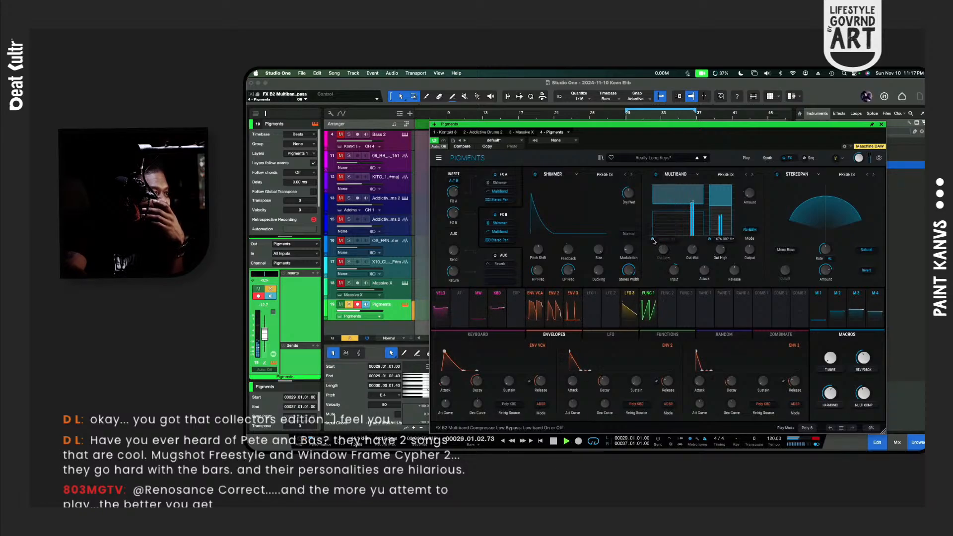
pyautogui.click(653, 240)
pyautogui.click(710, 240)
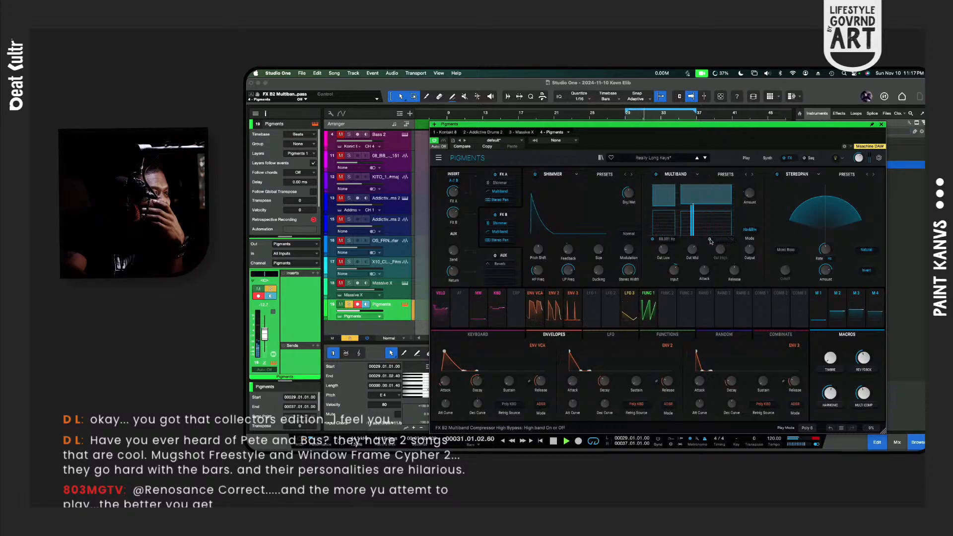
pyautogui.click(709, 240)
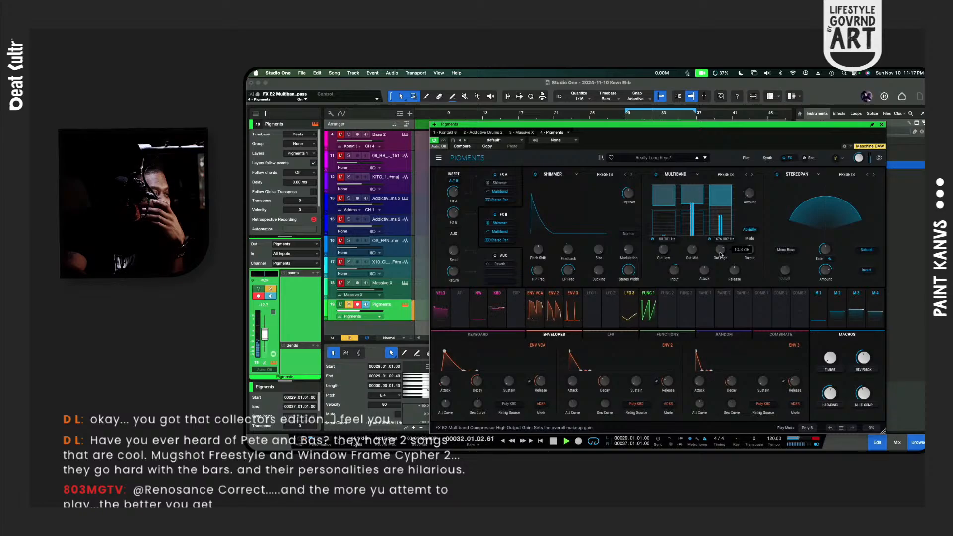
pyautogui.moveTo(721, 254); pyautogui.dragTo(720, 277)
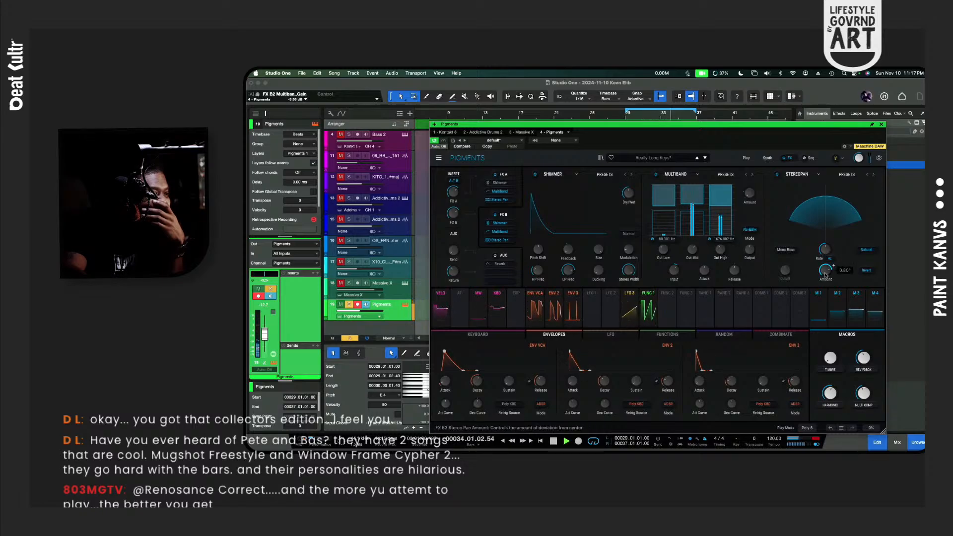
pyautogui.moveTo(734, 271)
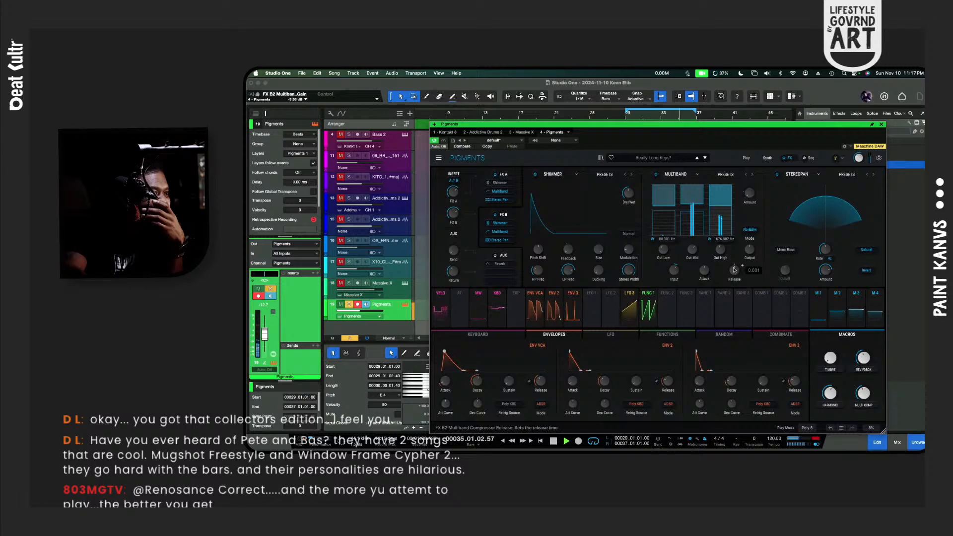
pyautogui.click(725, 175)
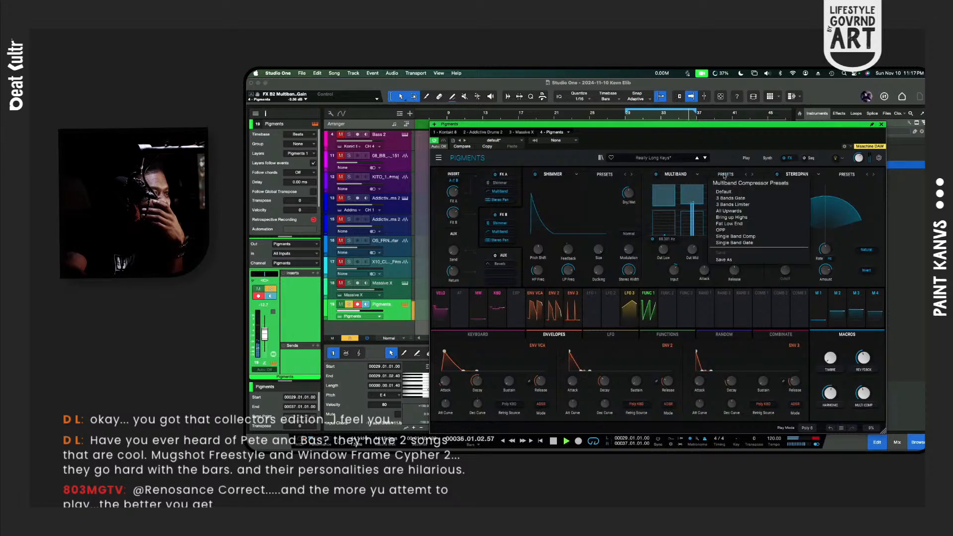
pyautogui.click(725, 175)
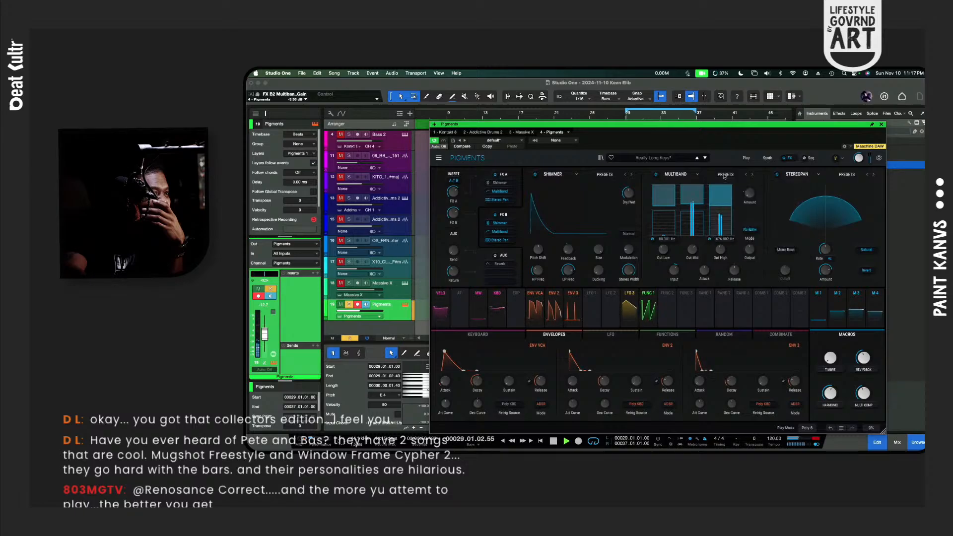
pyautogui.click(681, 176)
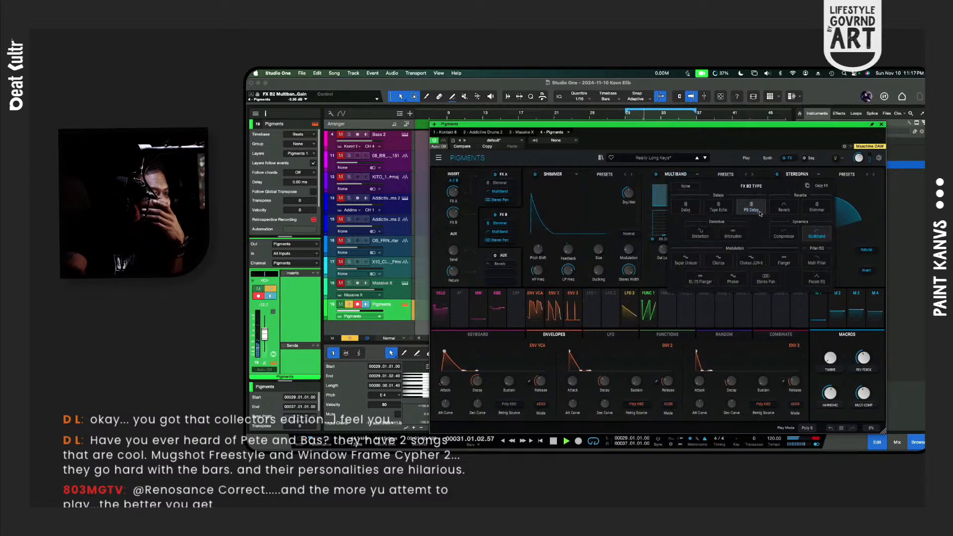
pyautogui.click(716, 177)
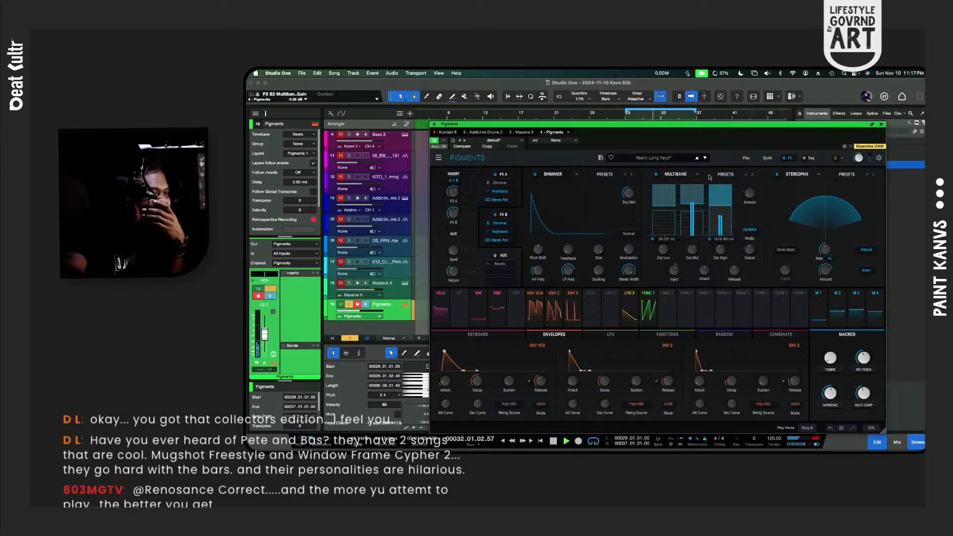
# Step: Compare the FX B sound with its Multiband, Stereo Pan and Shimmer bypassed and active again
pyautogui.click(656, 175)
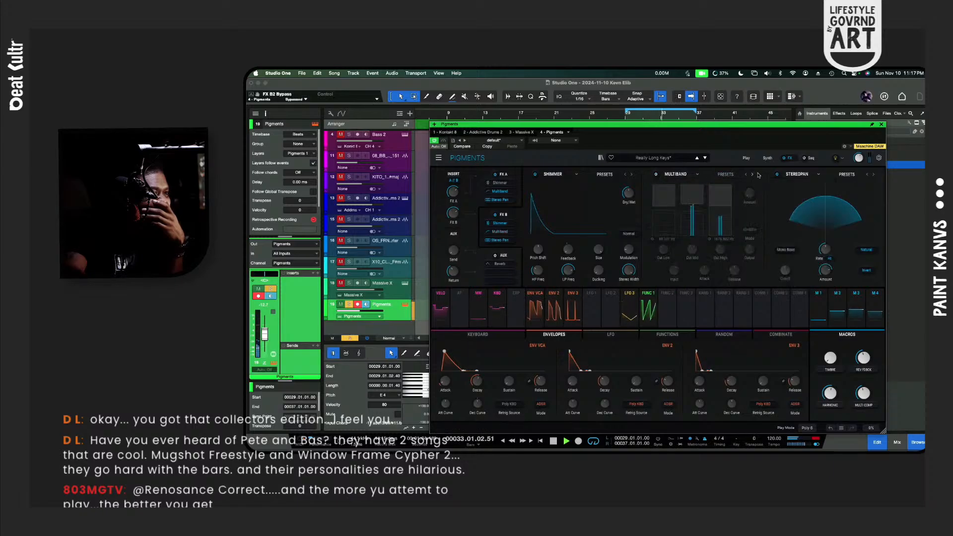
pyautogui.click(777, 175)
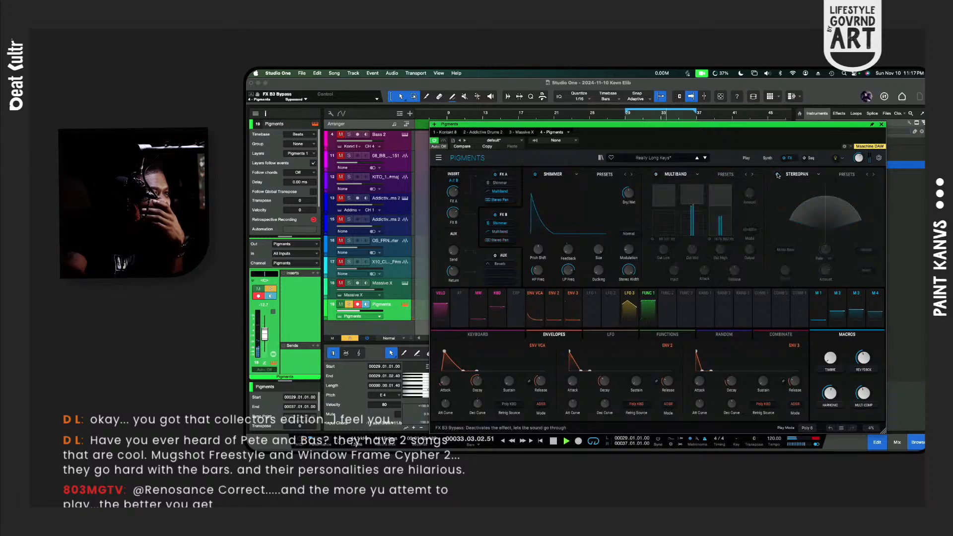
pyautogui.click(535, 175)
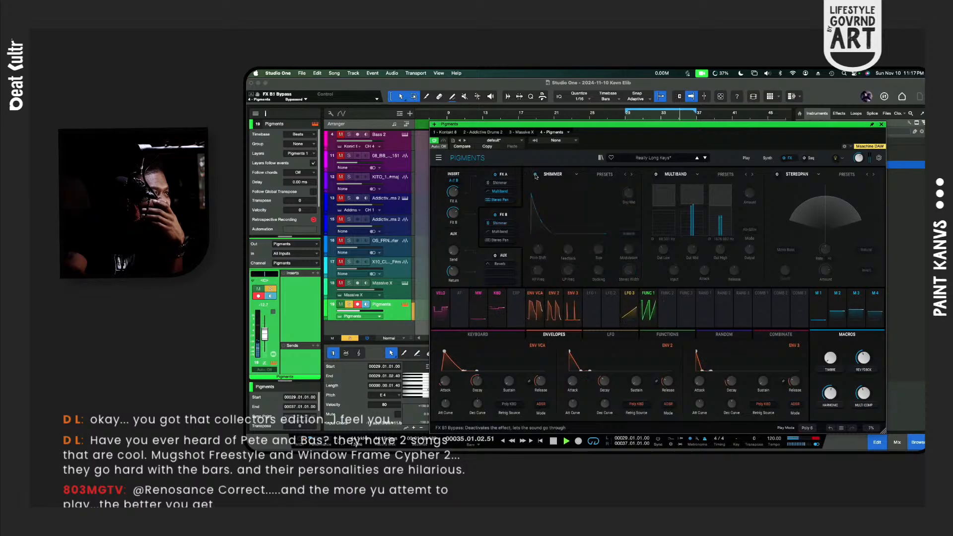
pyautogui.click(535, 175)
pyautogui.click(656, 175)
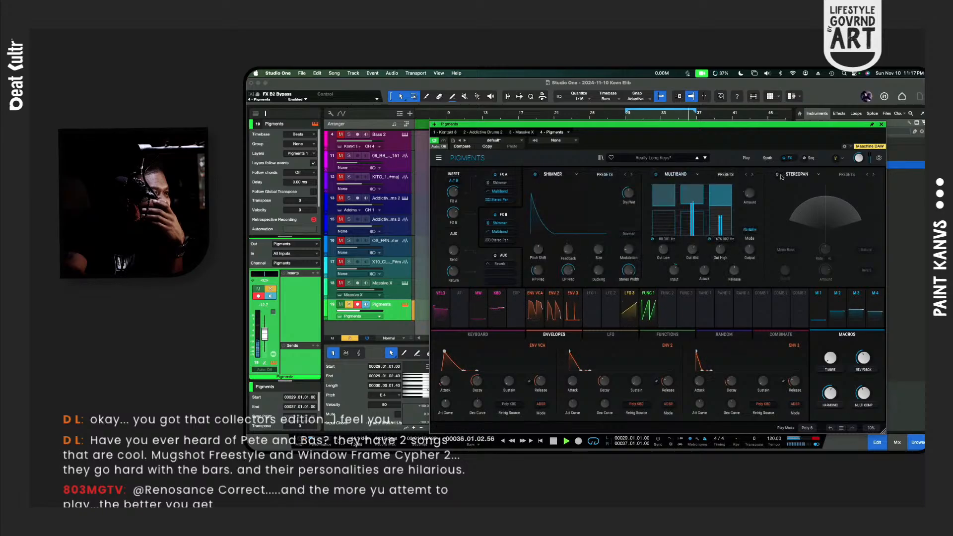
pyautogui.click(777, 175)
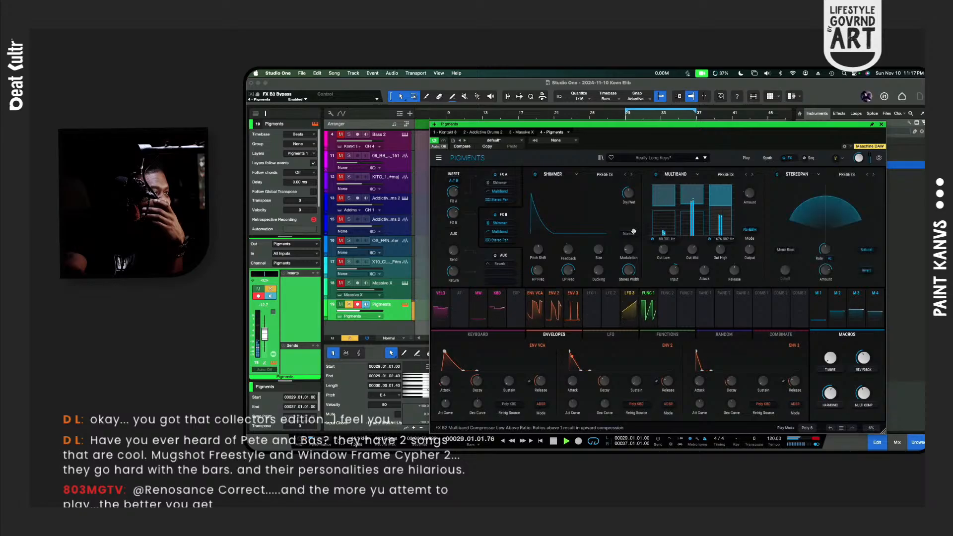
# Step: Raise the FX B Shimmer's ducking, set its dry/wet mix to about 45%, and shorten its size
pyautogui.moveTo(598, 271); pyautogui.dragTo(598, 263)
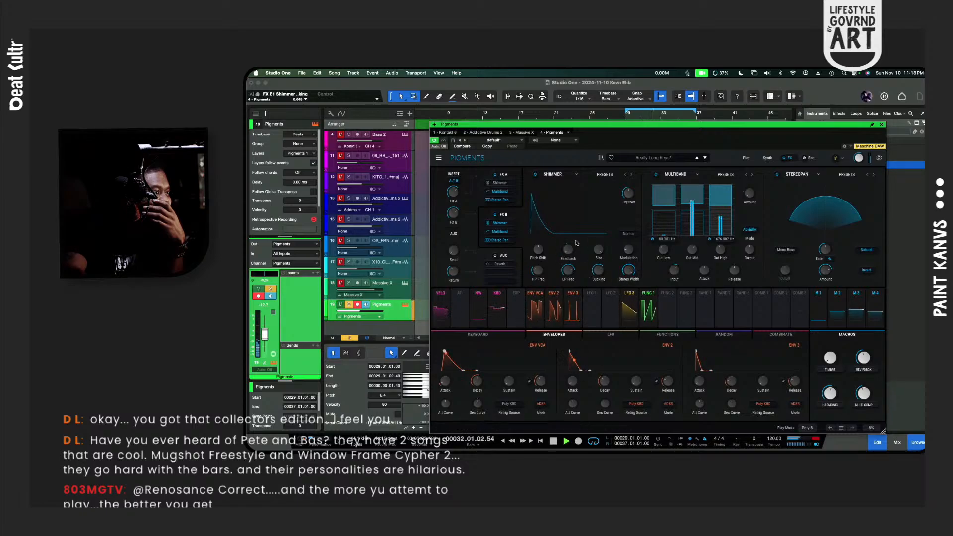
pyautogui.moveTo(536, 271)
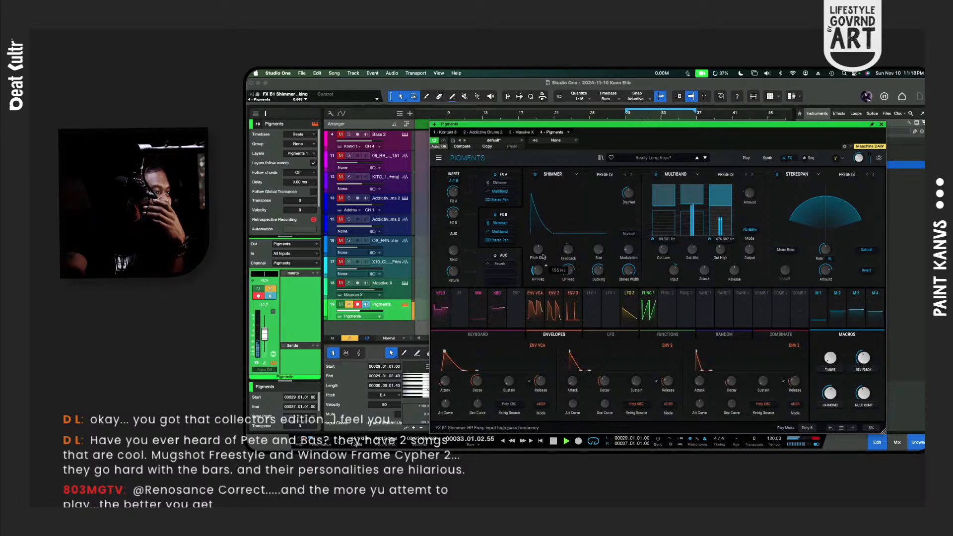
pyautogui.click(628, 233)
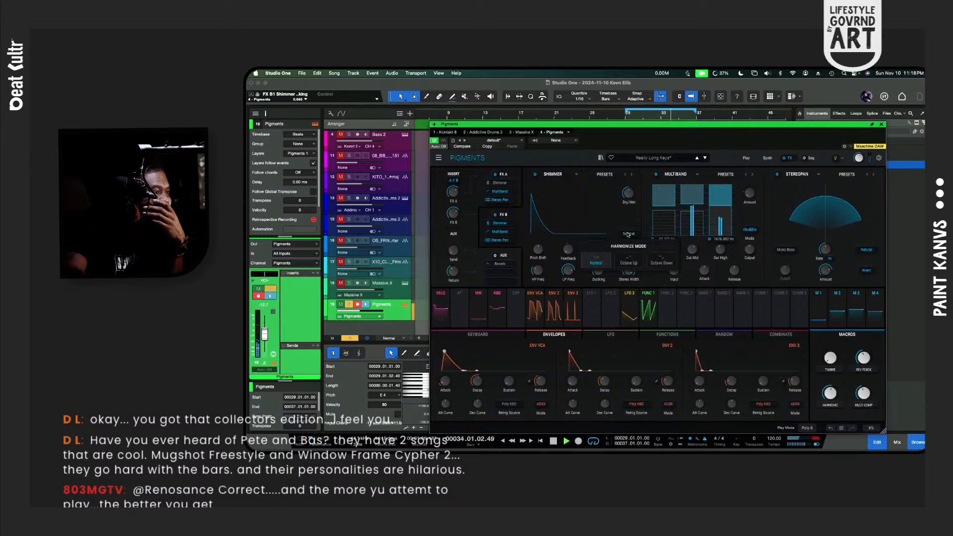
pyautogui.click(628, 234)
pyautogui.moveTo(628, 194); pyautogui.dragTo(628, 192)
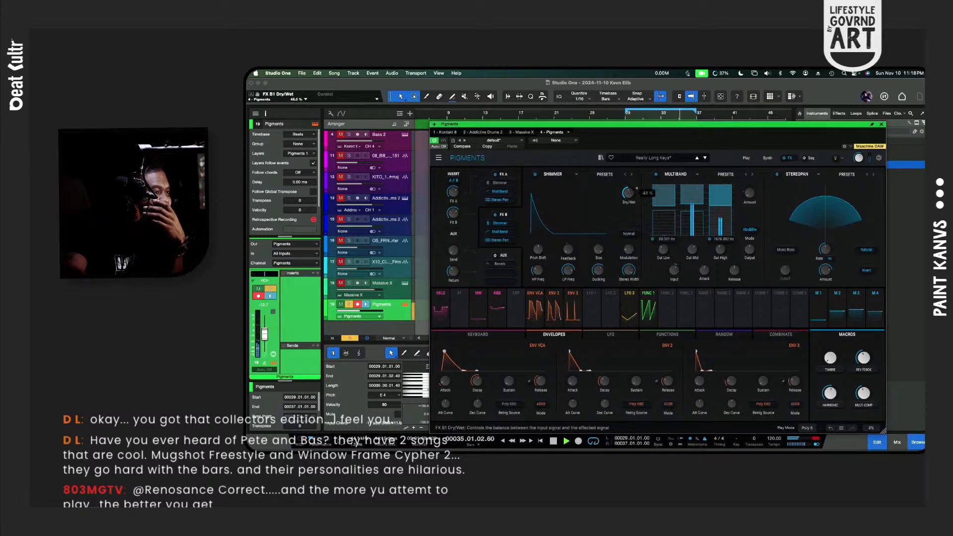
pyautogui.moveTo(551, 227); pyautogui.dragTo(548, 227)
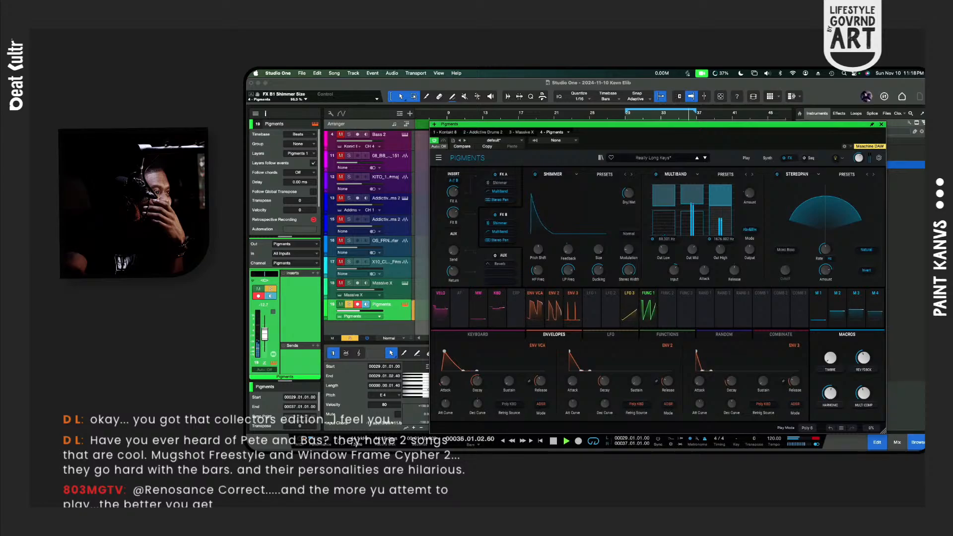
# Step: Audition the FX B Shimmer at several sizes, down to about 6%
pyautogui.moveTo(599, 250); pyautogui.dragTo(598, 256)
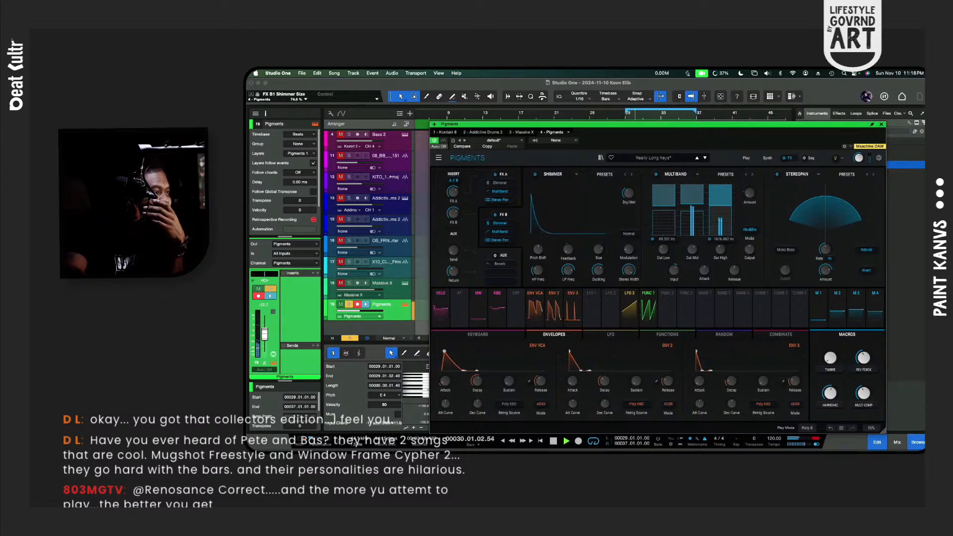
pyautogui.moveTo(542, 228); pyautogui.dragTo(540, 228)
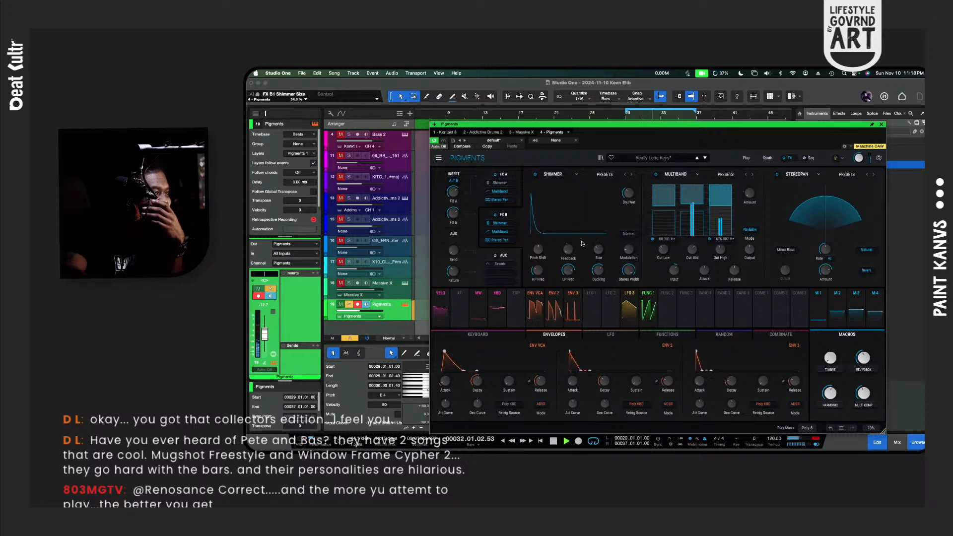
pyautogui.moveTo(569, 251); pyautogui.dragTo(601, 251)
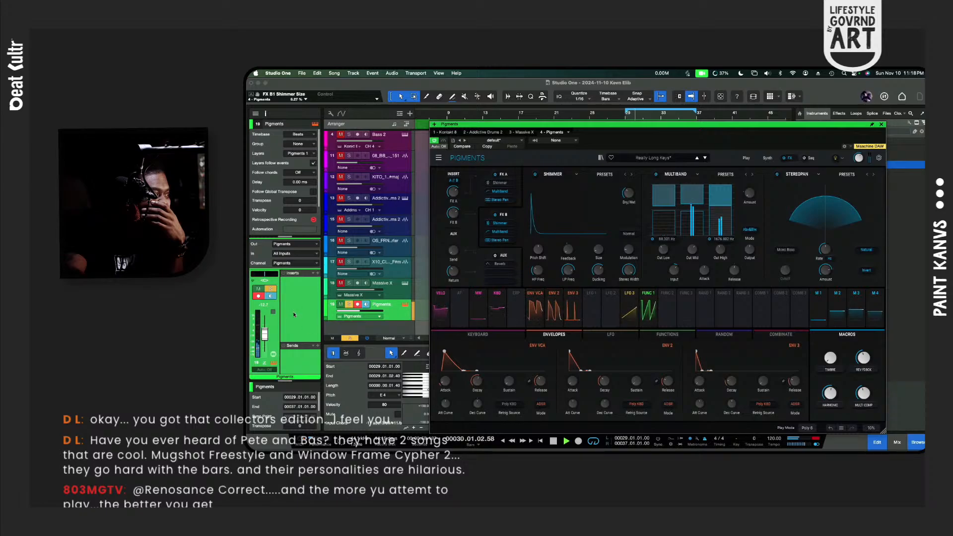
# Step: Take the Pigments track out of solo and raise its volume slightly against the rest of the loop
pyautogui.click(349, 303)
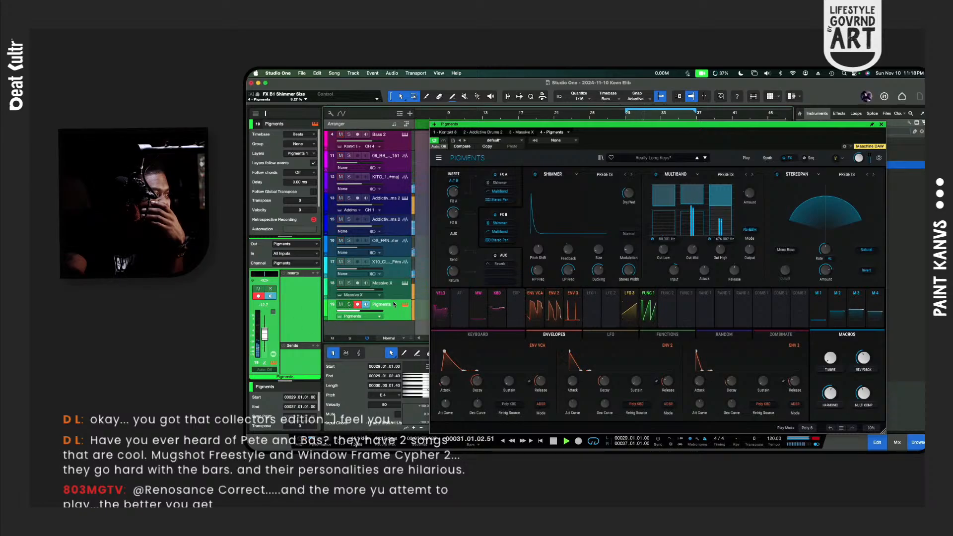
pyautogui.moveTo(354, 311); pyautogui.dragTo(357, 309)
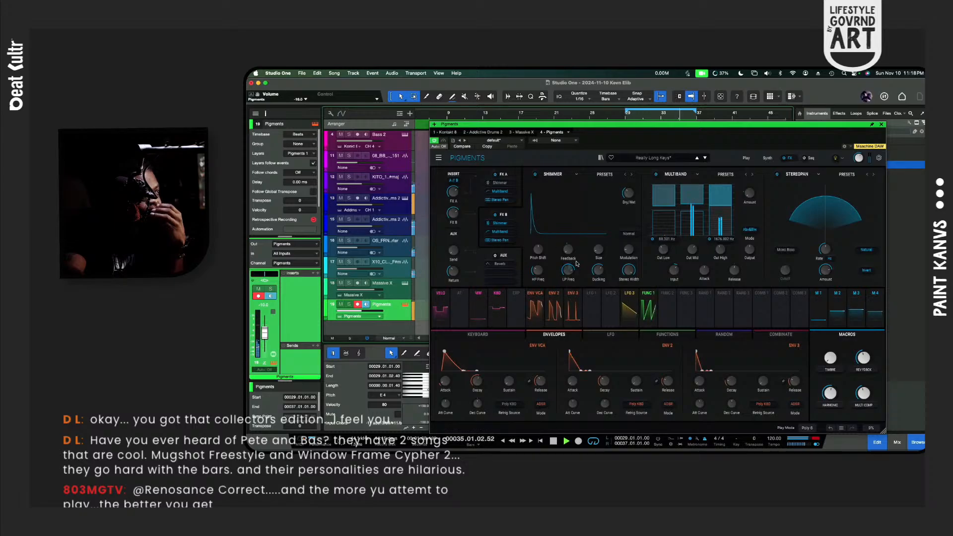
# Step: Set the FX B Shimmer's size to about 45% and dry/wet mix to about 51%, adjust its modulation, and close the instrument
pyautogui.click(597, 251)
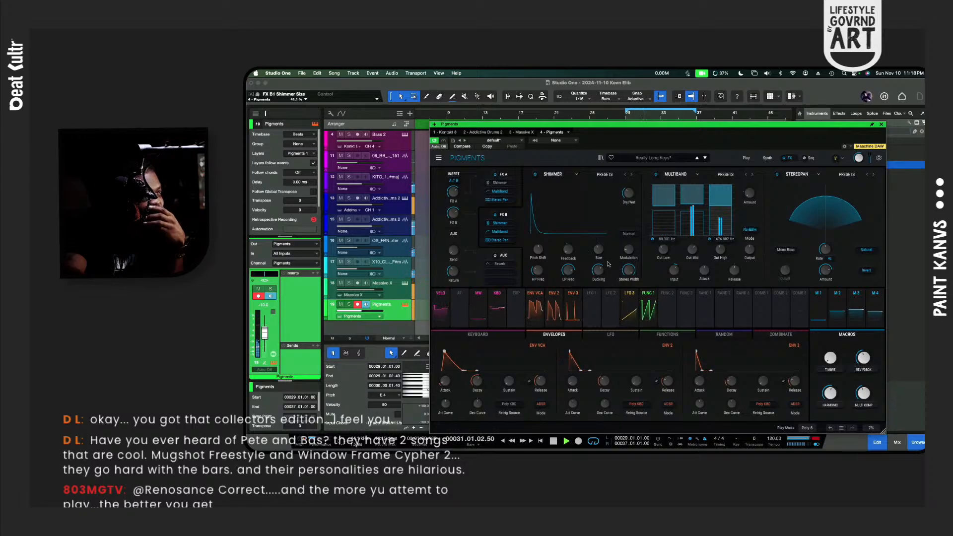
pyautogui.click(628, 250)
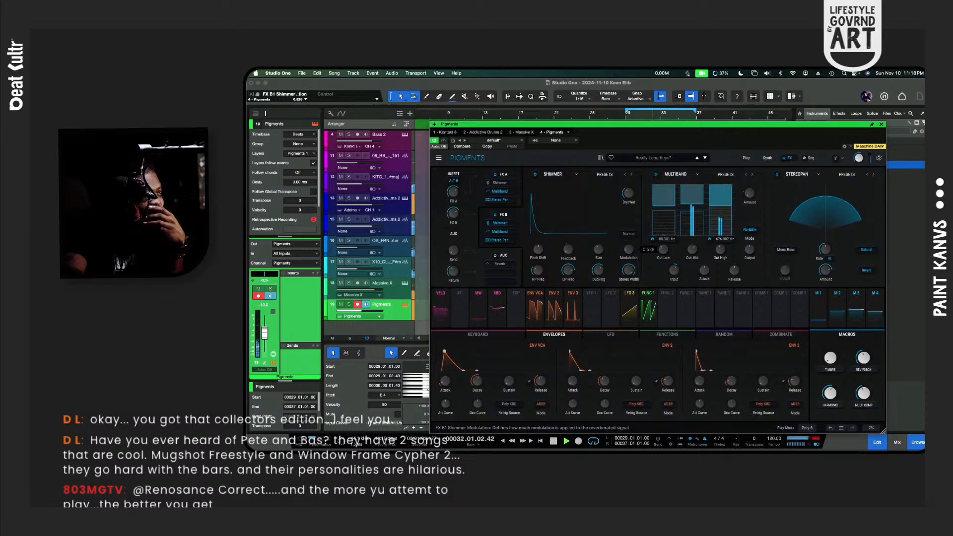
pyautogui.moveTo(629, 250); pyautogui.dragTo(629, 248)
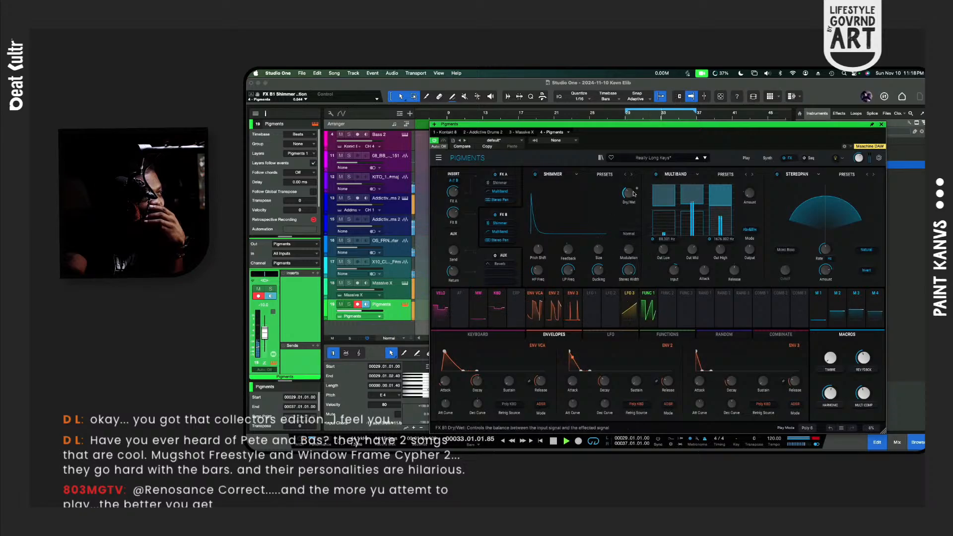
pyautogui.click(632, 192)
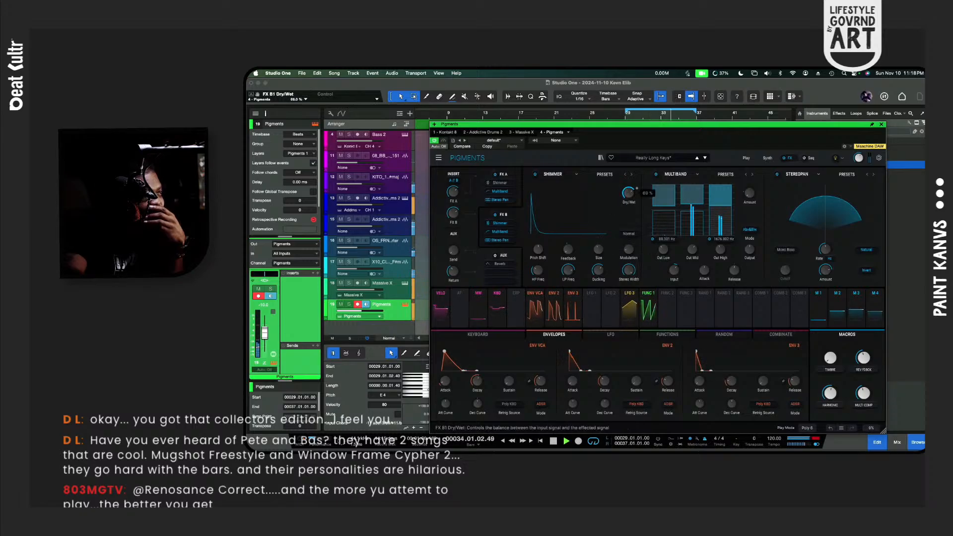
pyautogui.moveTo(632, 192); pyautogui.dragTo(633, 201)
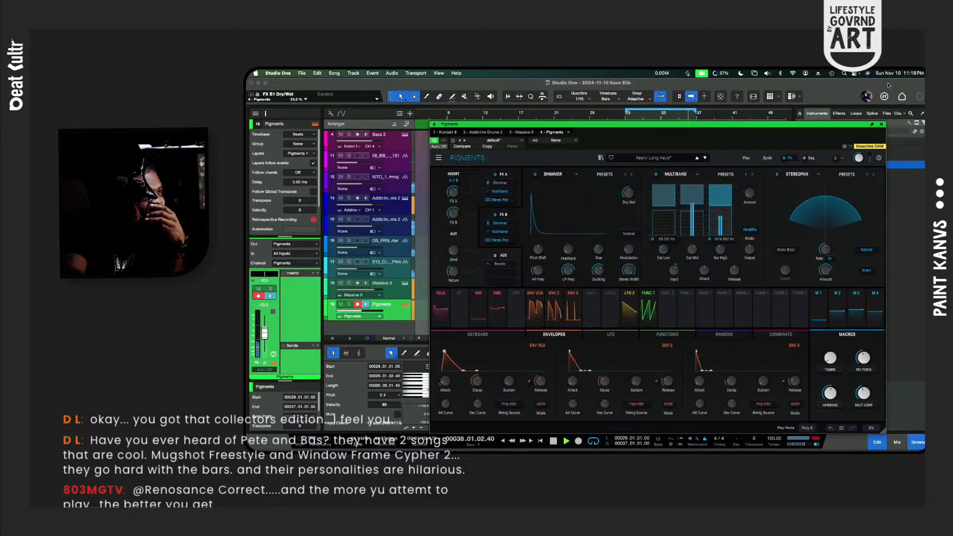
pyautogui.click(881, 124)
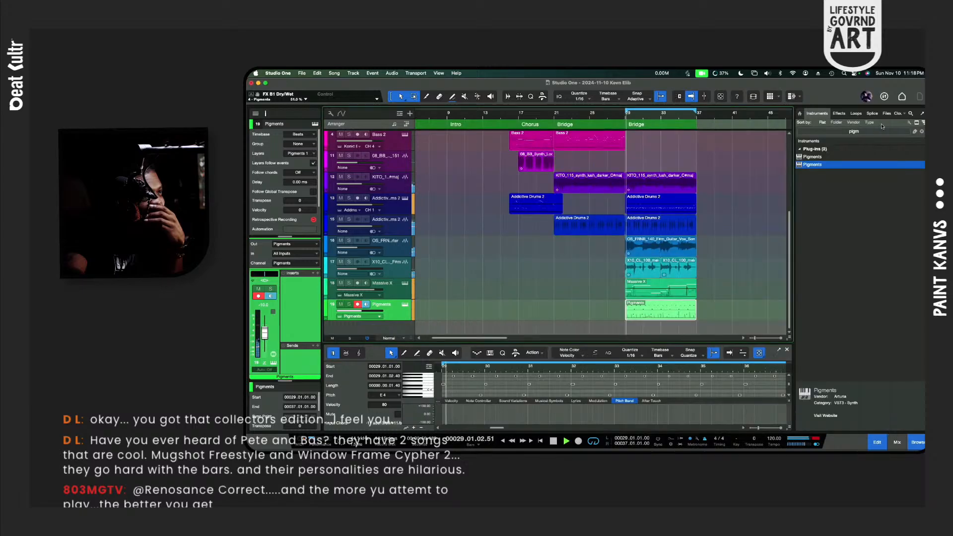
# Step: Bounce the second Bridge's Pigments event to audio and delete the original instrument event
pyautogui.click(683, 317)
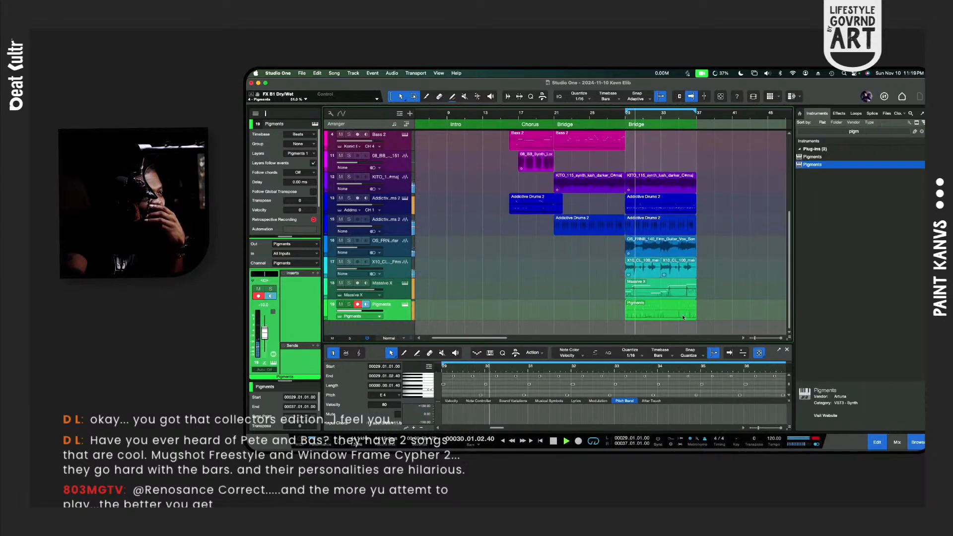
pyautogui.click(682, 314)
pyautogui.press('space')
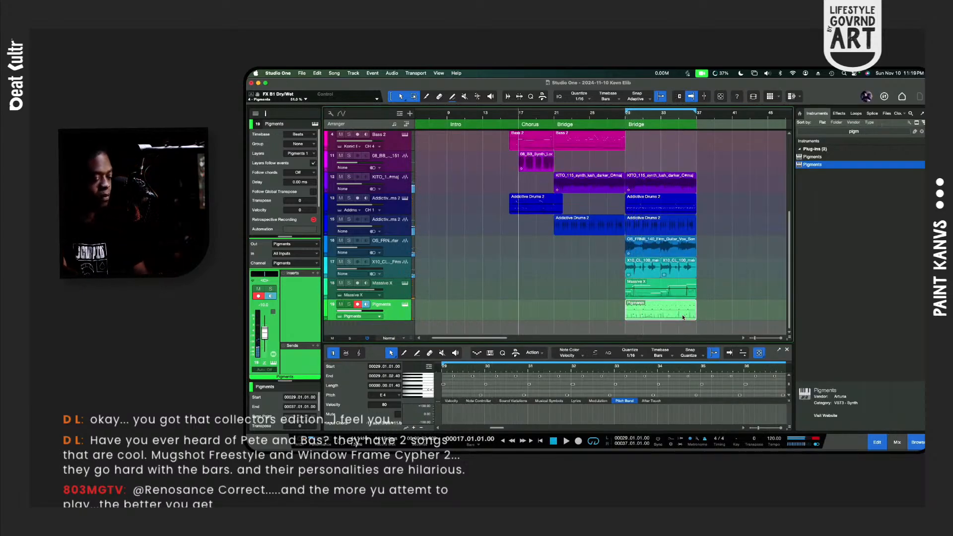
pyautogui.press('super+b')
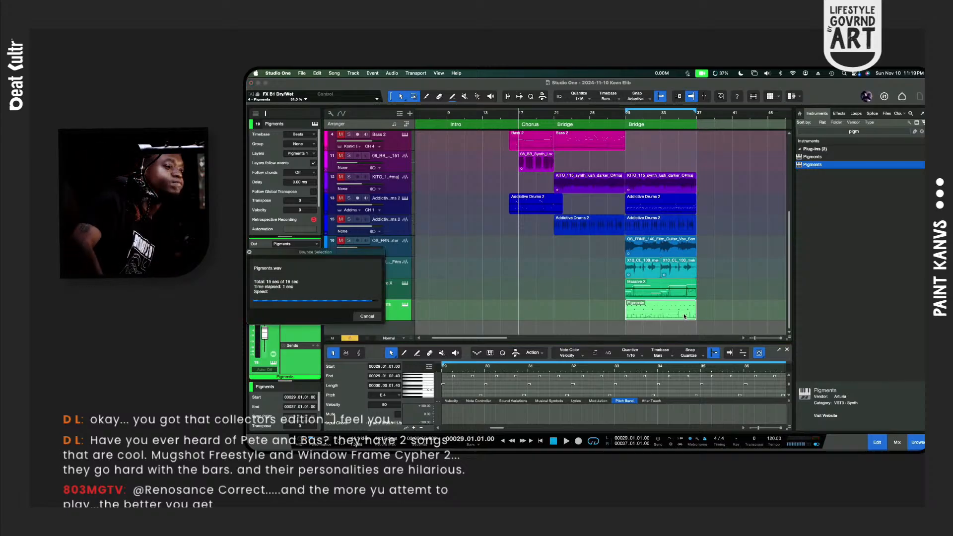
pyautogui.press('space')
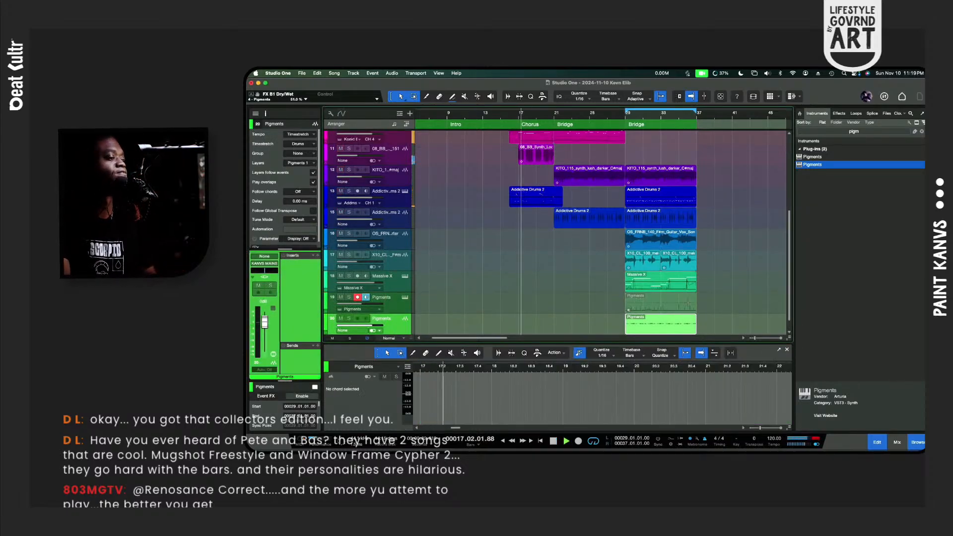
pyautogui.click(688, 303)
pyautogui.press('Delete')
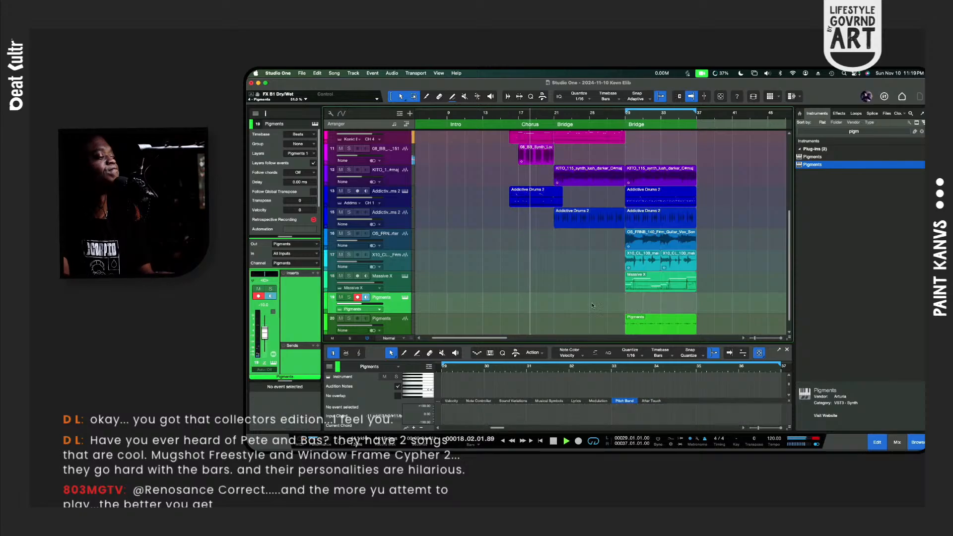
# Step: Reopen Pigments and load the Sweet DX preset from the Keys presets
pyautogui.click(406, 298)
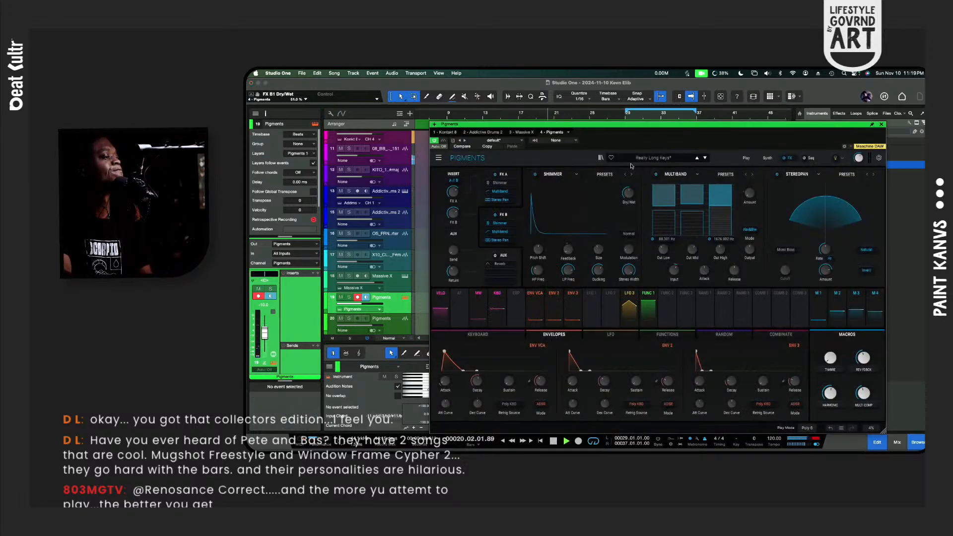
pyautogui.click(646, 158)
pyautogui.moveTo(635, 208)
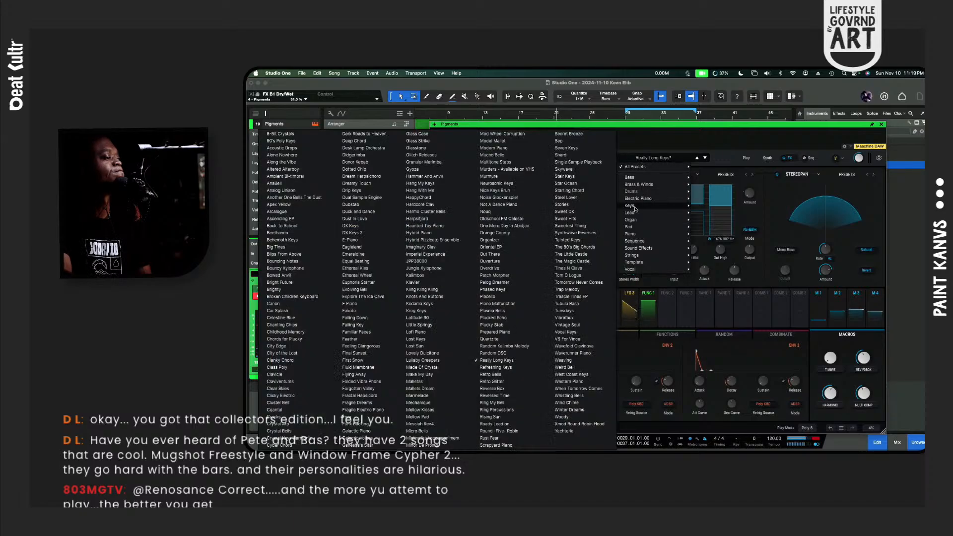
pyautogui.click(578, 212)
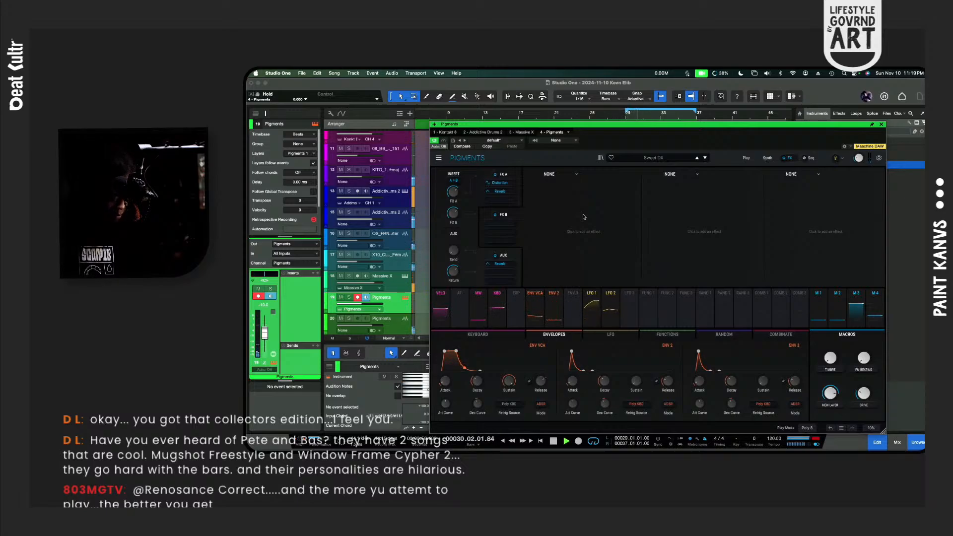
# Step: Rehearse the Sweet DX sound over playback from bar 17, and record a Pigments part leading into the first Bridge
pyautogui.press('space')
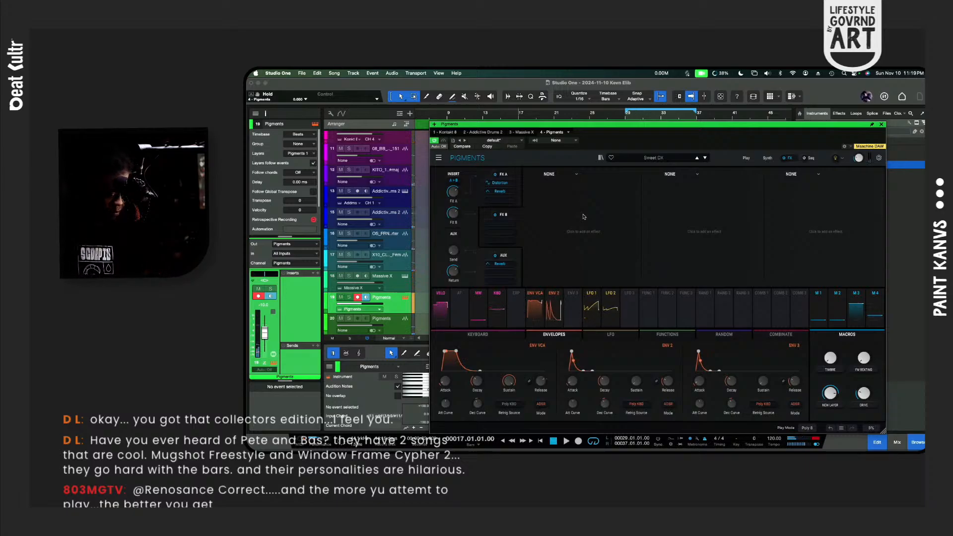
pyautogui.press('space')
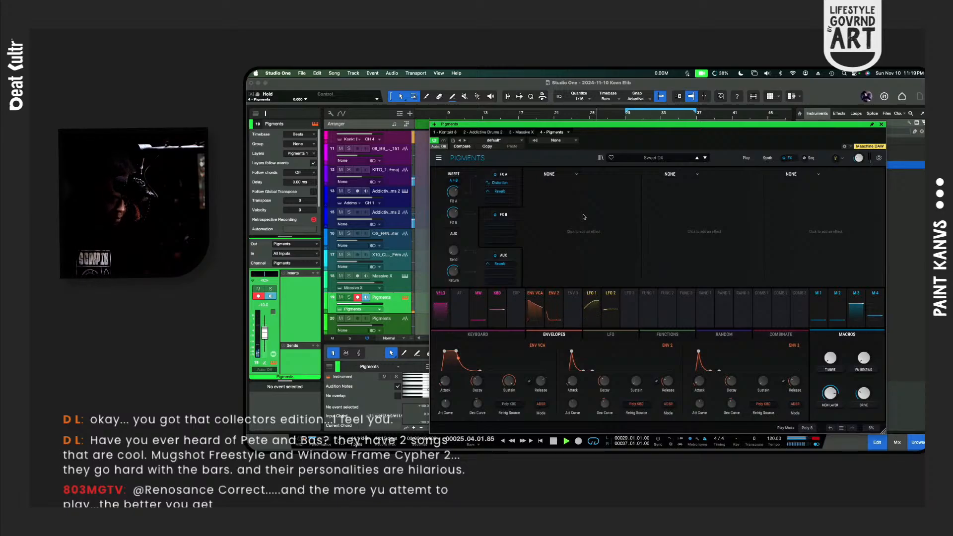
pyautogui.press('space')
pyautogui.press('KP_Multiply')
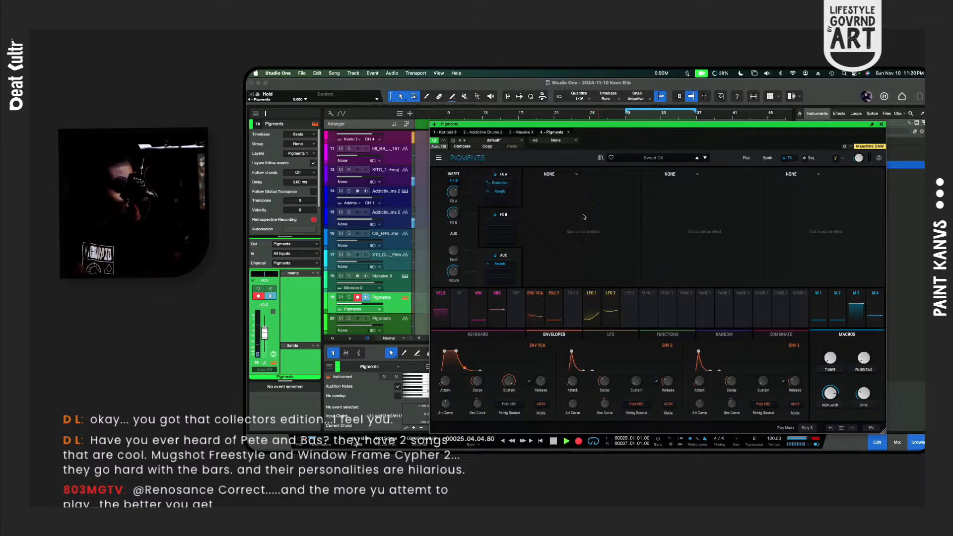
pyautogui.press('space')
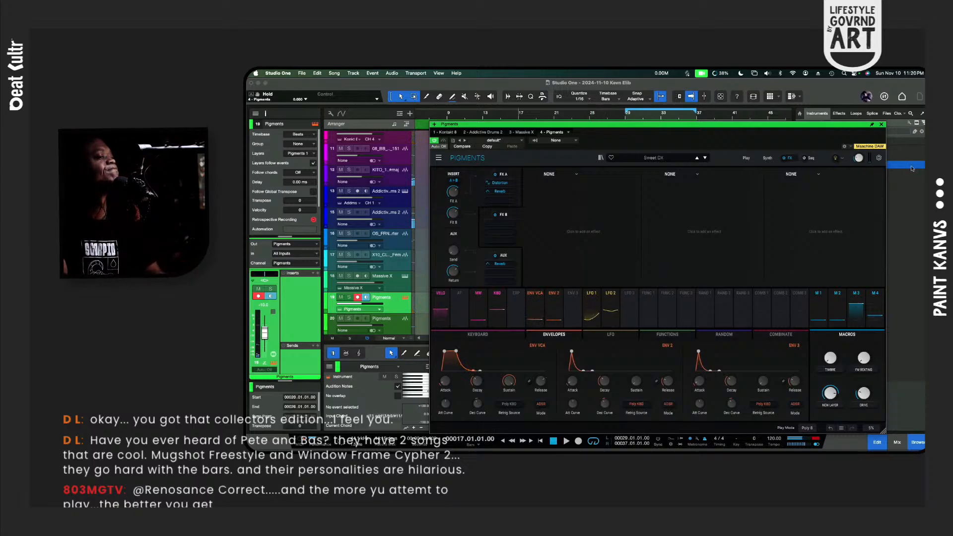
# Step: Close the instrument and quantize the first note of the new Pigments event to the start of bar 21
pyautogui.click(881, 125)
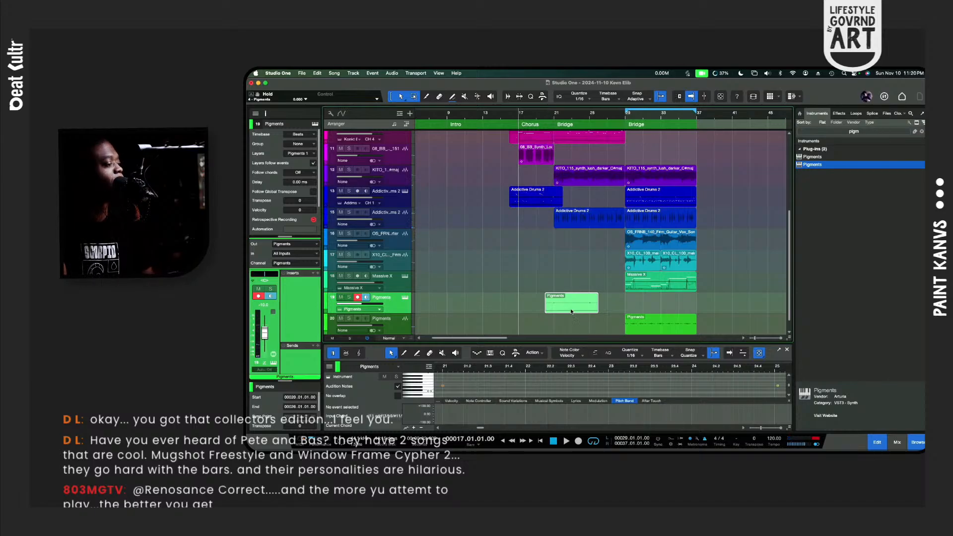
pyautogui.press('space')
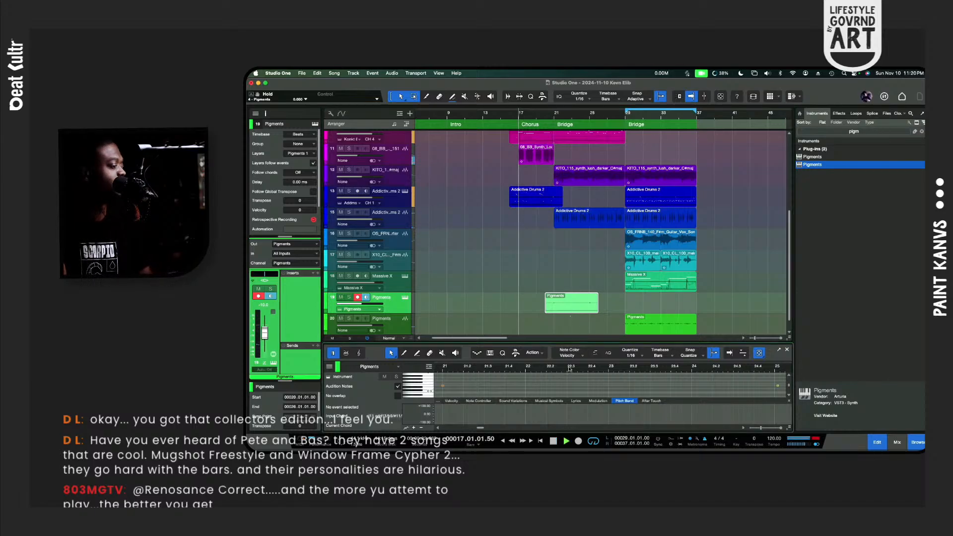
pyautogui.click(443, 385)
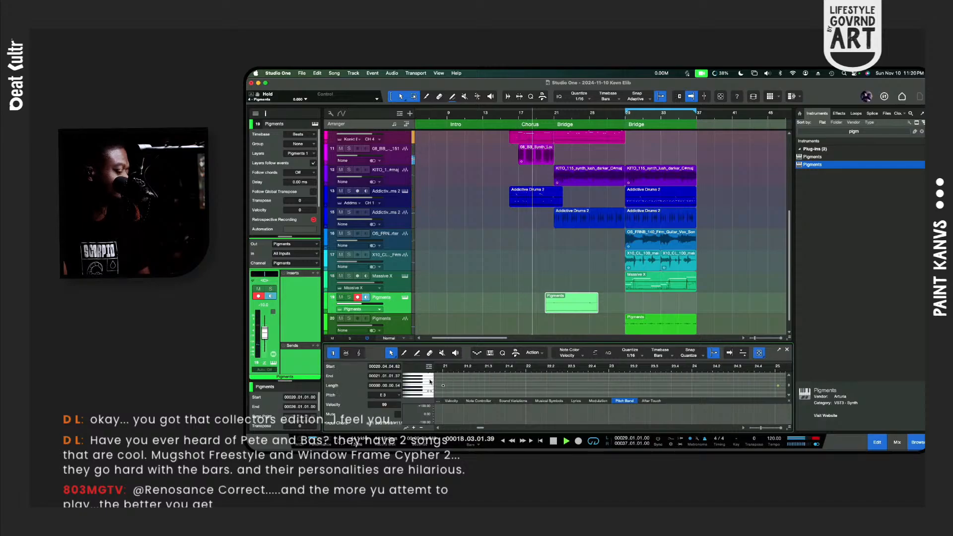
pyautogui.press('q')
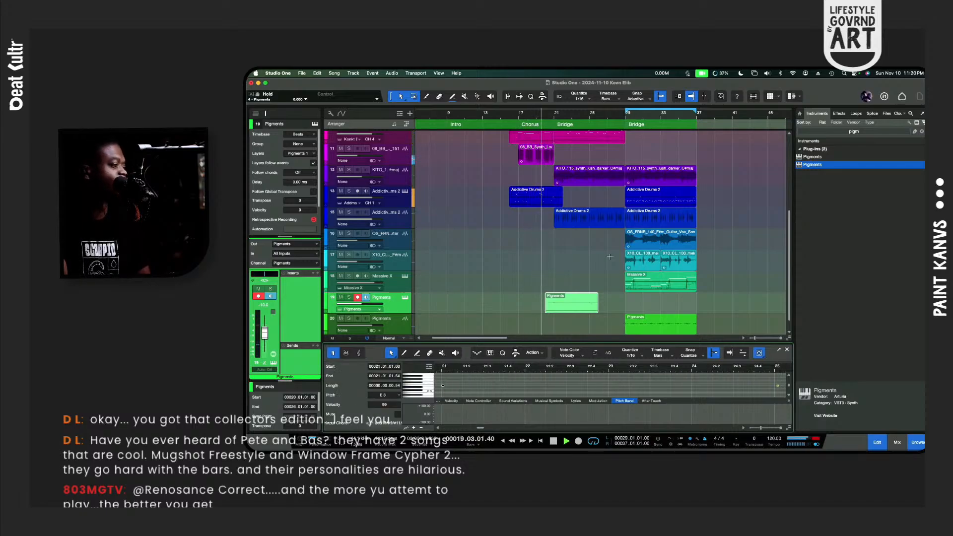
pyautogui.press('space')
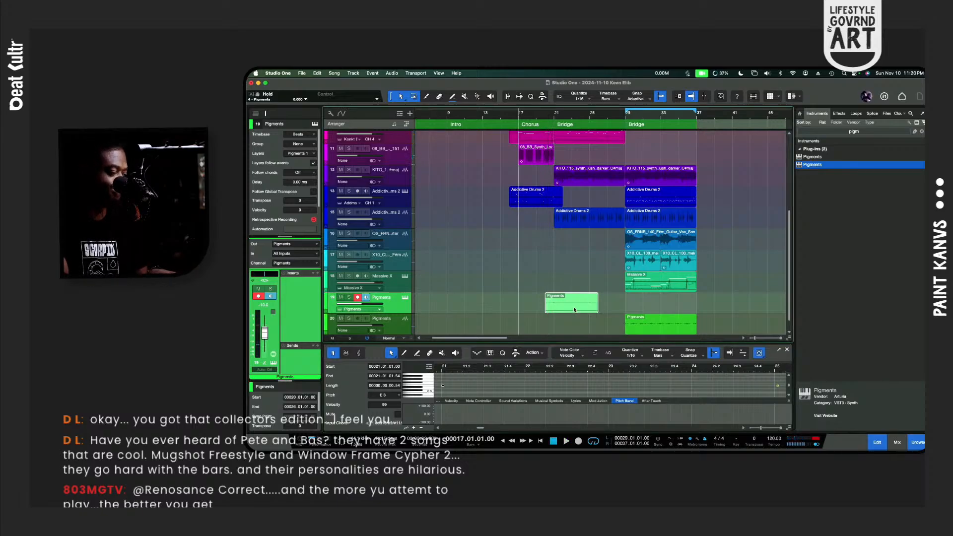
# Step: Bounce the quantized Pigments event at the first Bridge to audio and delete its muted instrument original
pyautogui.press('super+b')
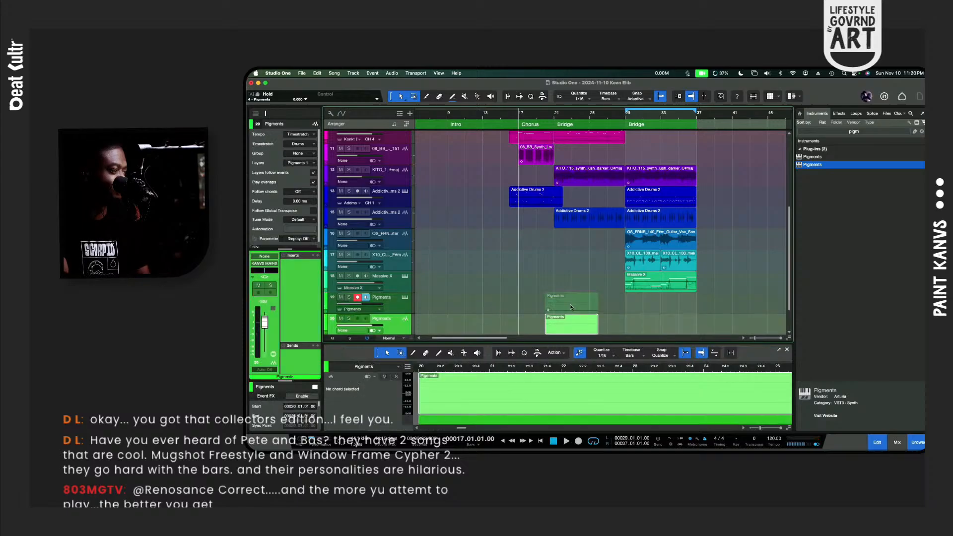
pyautogui.click(574, 303)
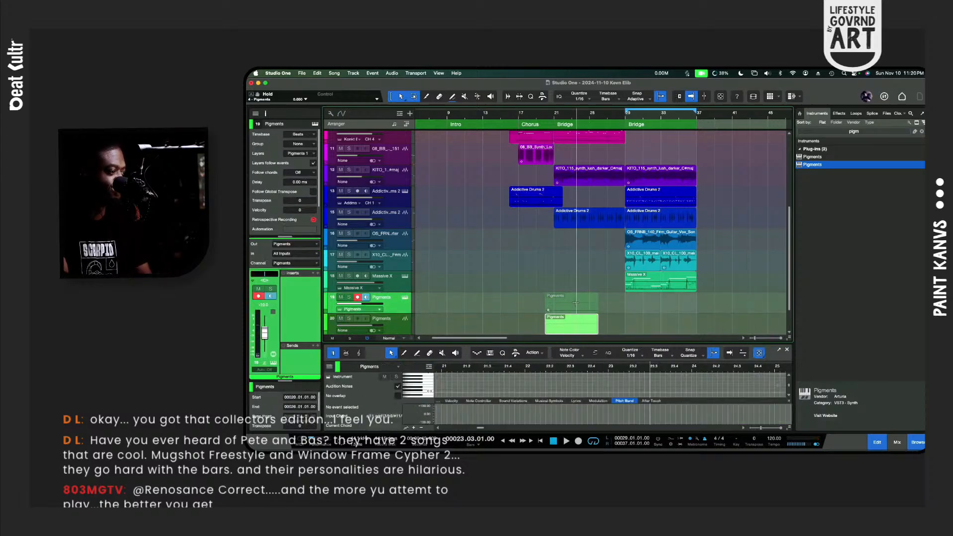
pyautogui.press('Delete')
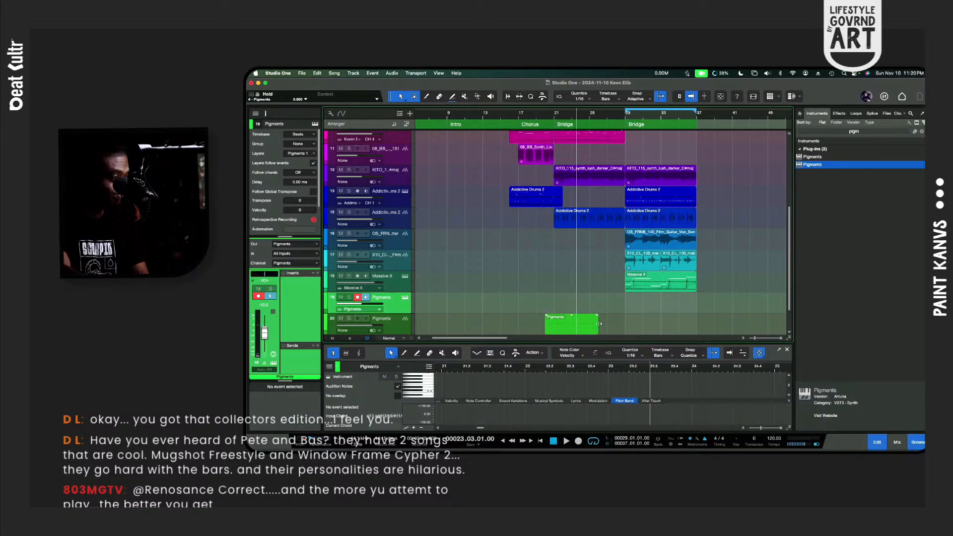
# Step: Trim the bounced Pigments audio to end at about bar 22 with a fade-out, and play it back from bar 17
pyautogui.moveTo(598, 321); pyautogui.dragTo(557, 318)
pyautogui.press('space')
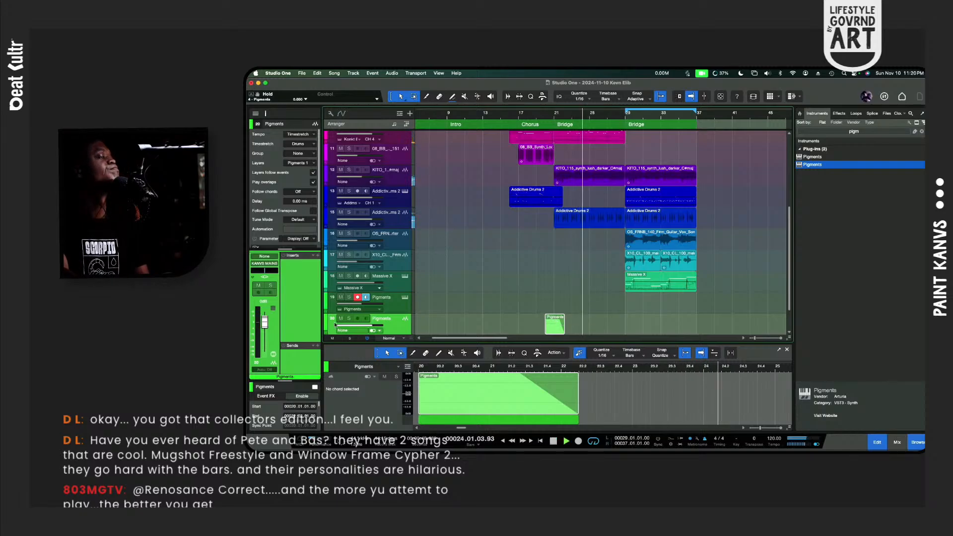
pyautogui.click(520, 115)
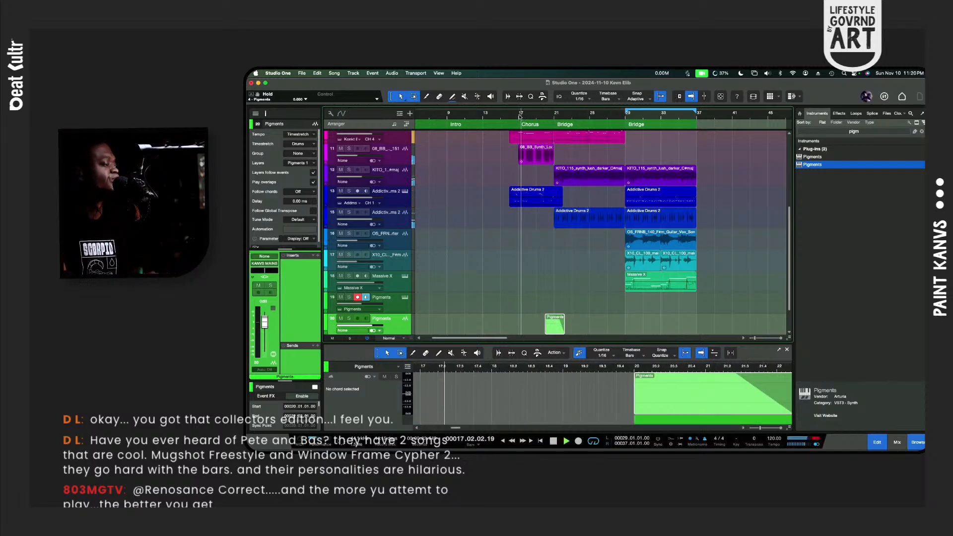
# Step: Open the Pigments instrument on track 19 and step back through its presets over playback from bar 17 until Skywave is loaded
pyautogui.click(397, 311)
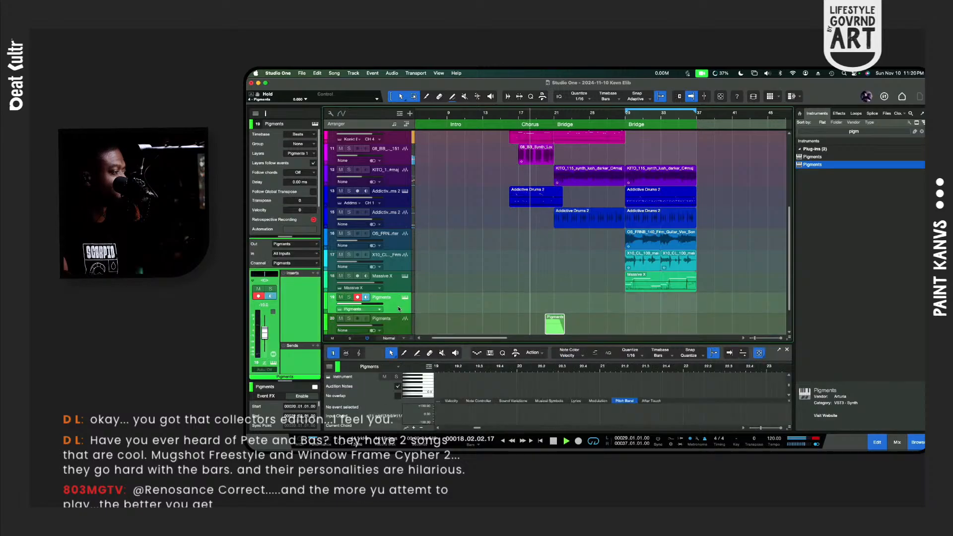
pyautogui.click(405, 298)
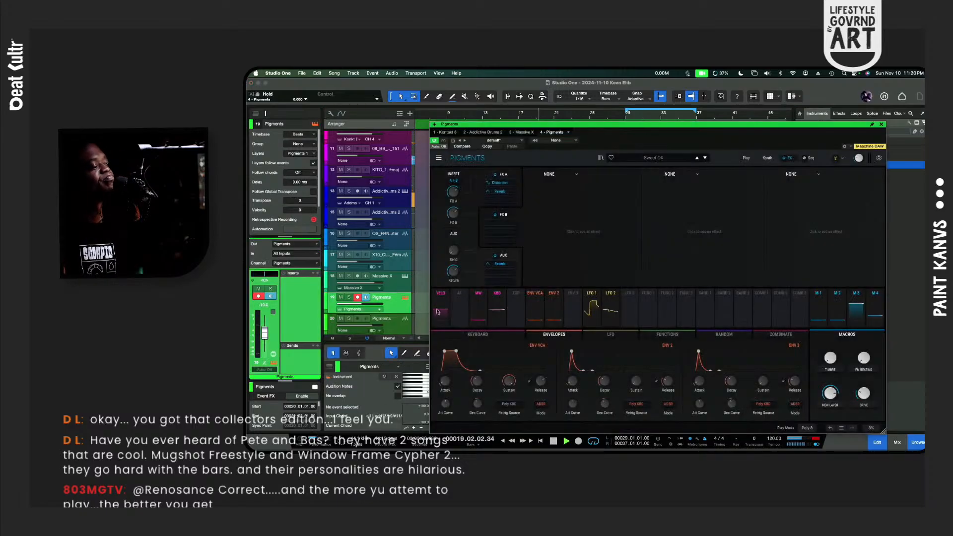
pyautogui.click(697, 158)
pyautogui.press('space')
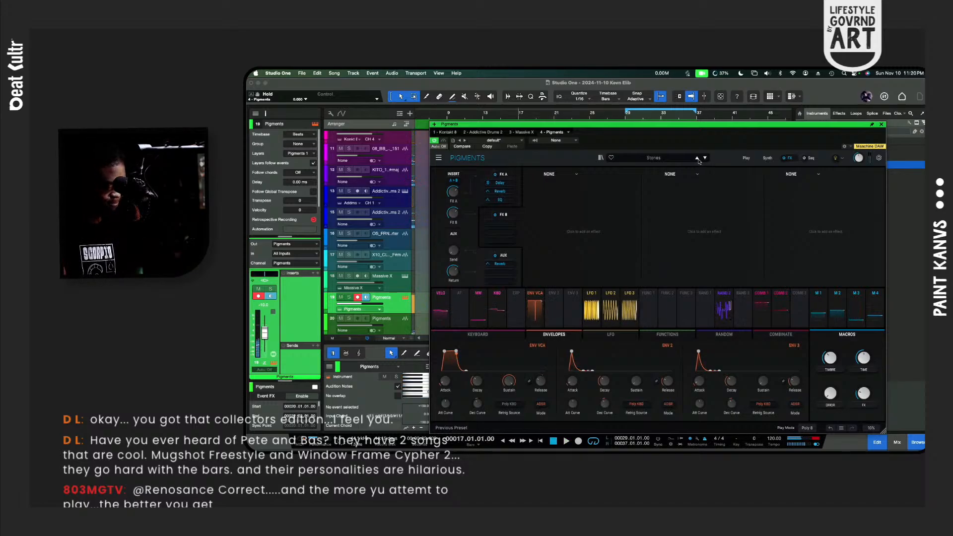
pyautogui.press('space')
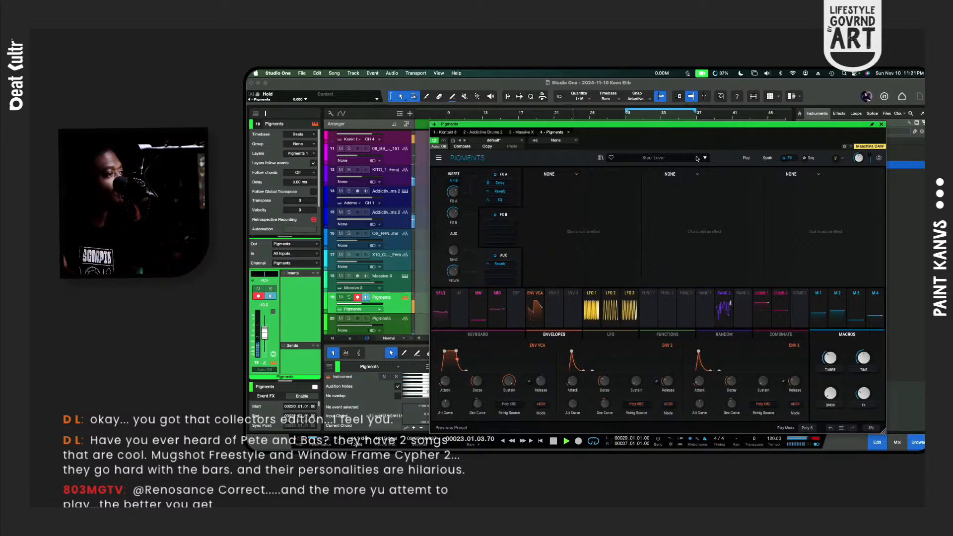
pyautogui.click(697, 158)
pyautogui.click(697, 158)
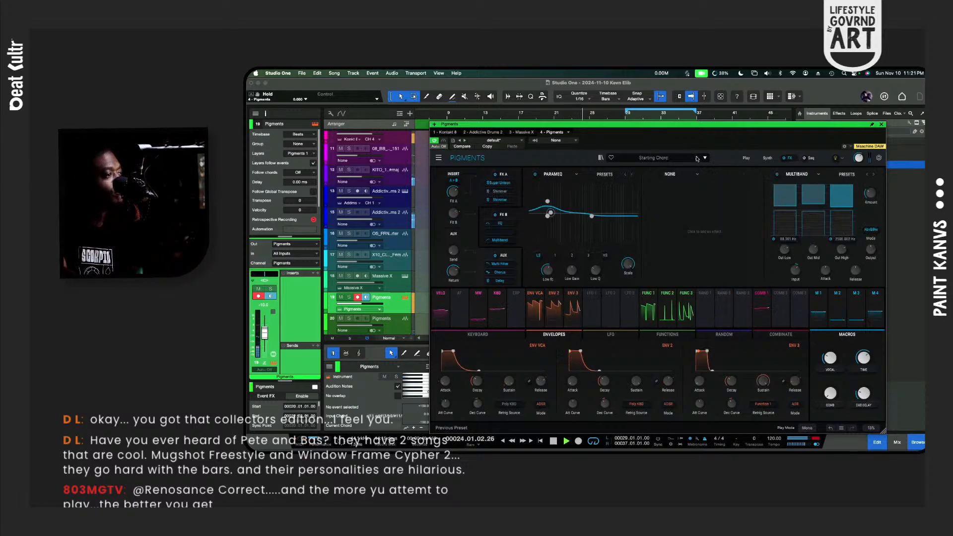
pyautogui.click(696, 159)
pyautogui.click(696, 158)
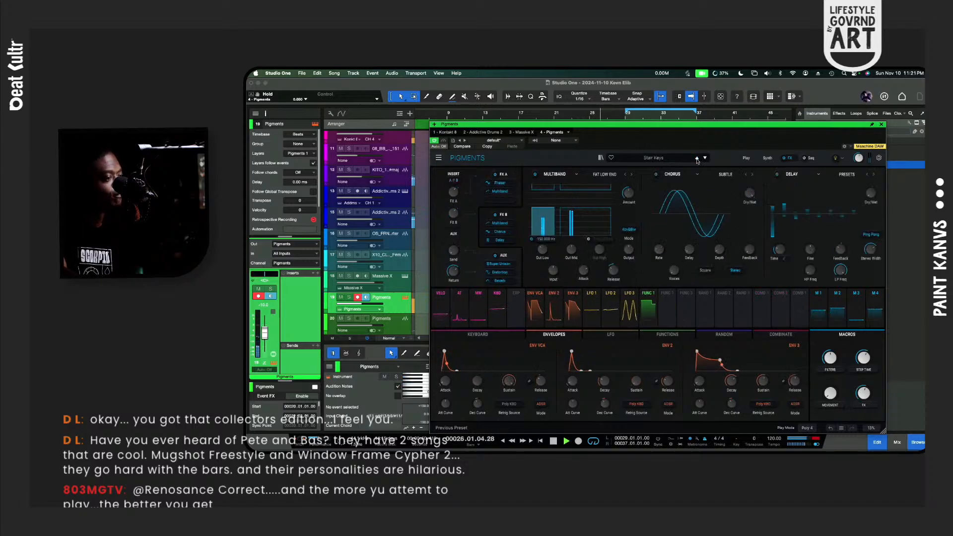
pyautogui.click(697, 158)
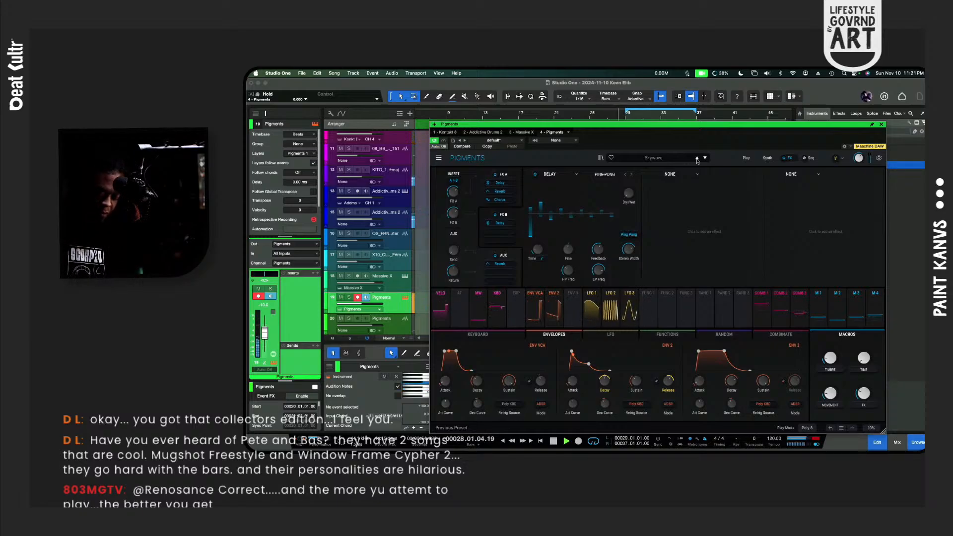
# Step: Rehearse the Skywave sound over repeated playback of the Chorus from bar 17
pyautogui.press('space')
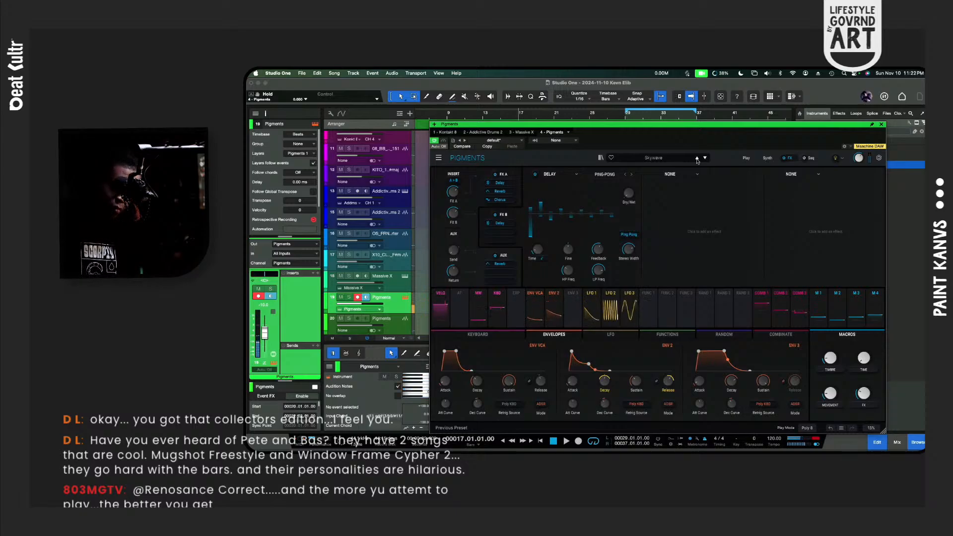
pyautogui.press('space')
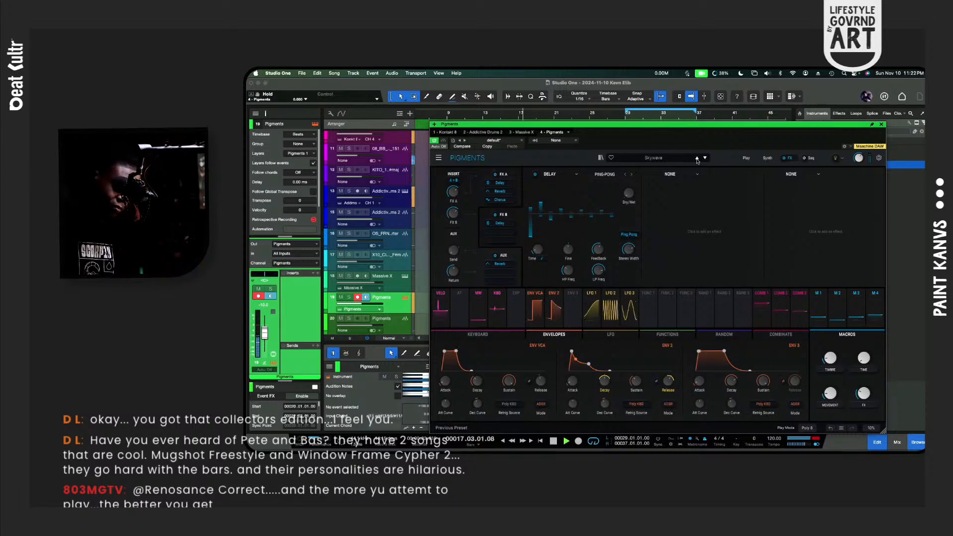
pyautogui.press('space')
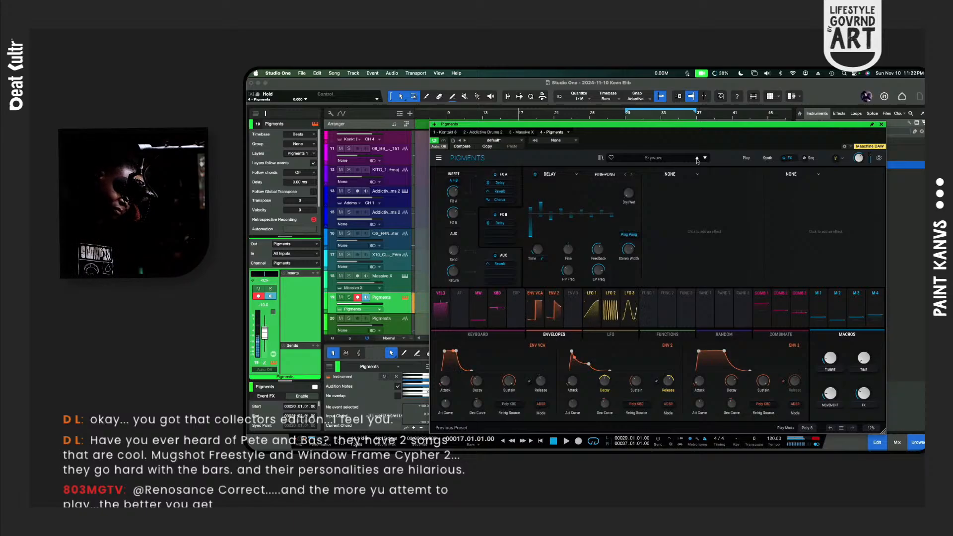
pyautogui.press('space')
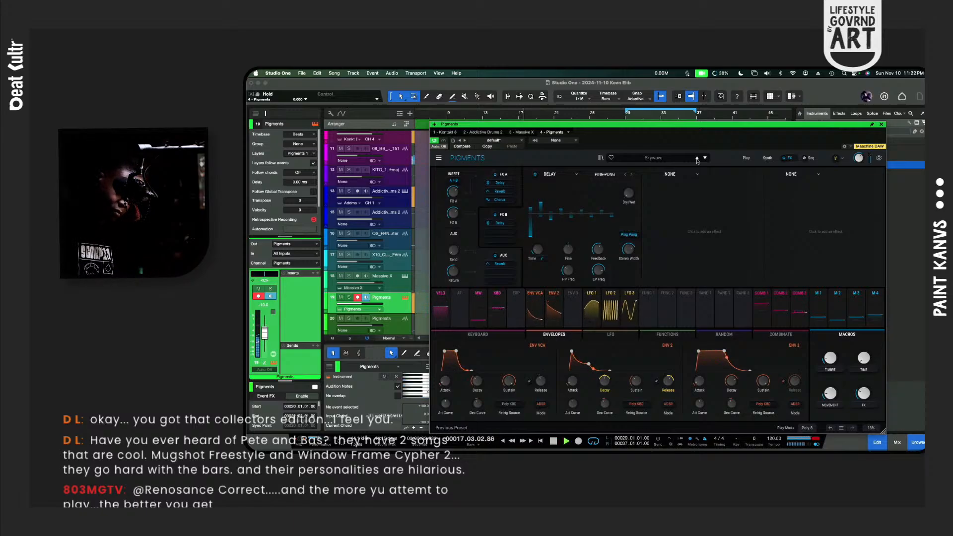
pyautogui.press('space')
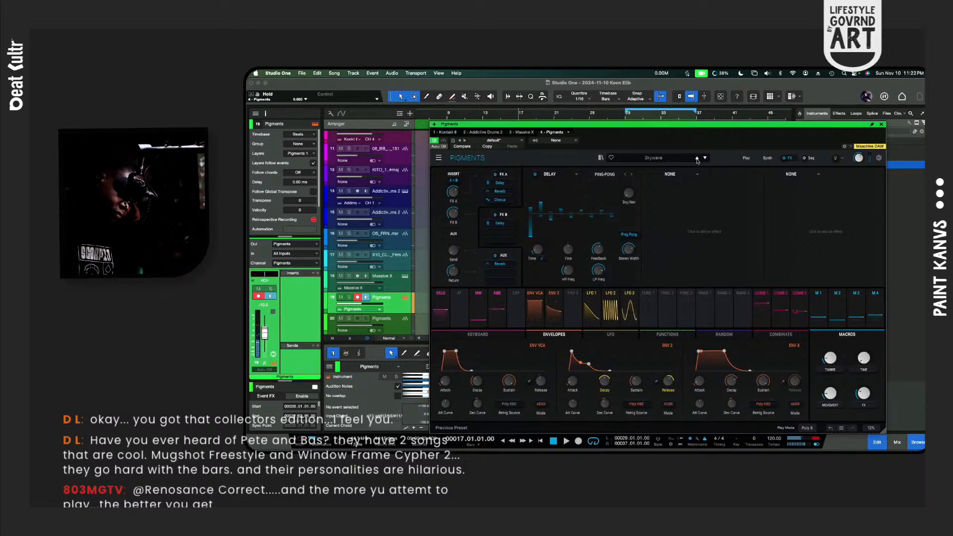
pyautogui.press('space')
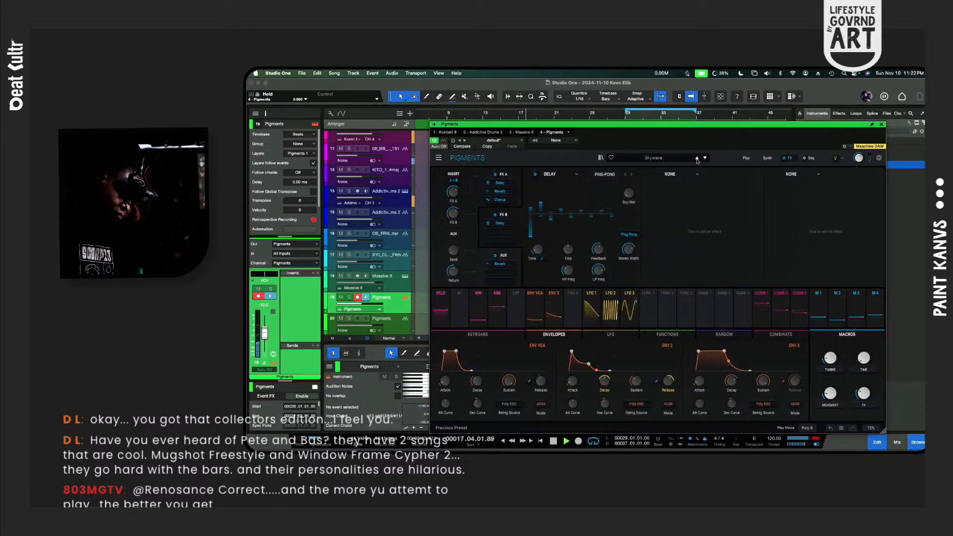
pyautogui.press('space')
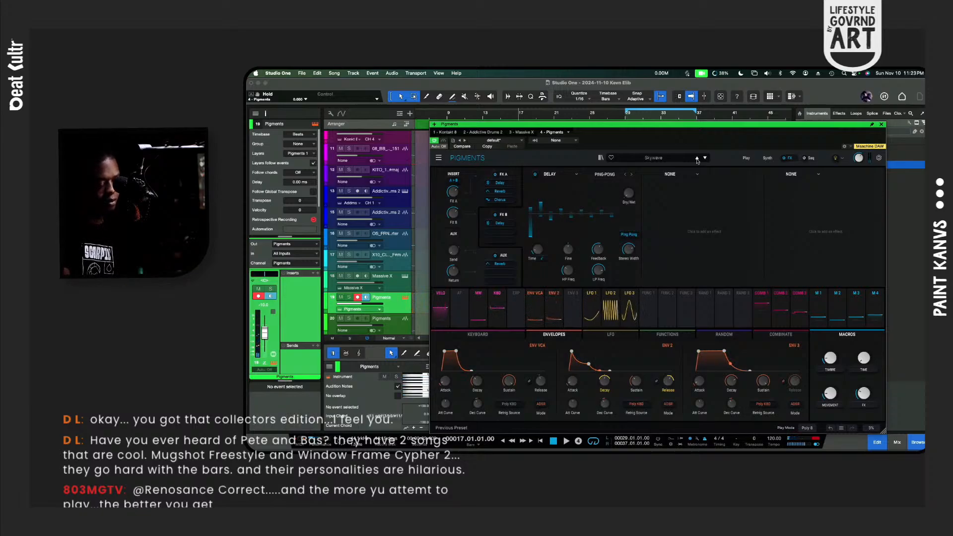
# Step: Record a Pigments part with the Skywave sound across the Chorus from bar 17 to bar 21, in two passes
pyautogui.press('KP_Multiply')
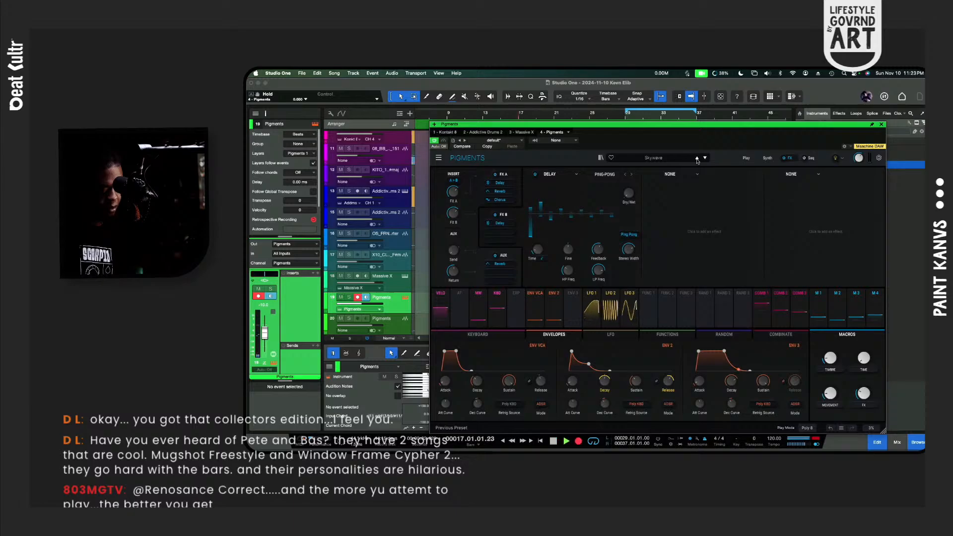
pyautogui.press('space')
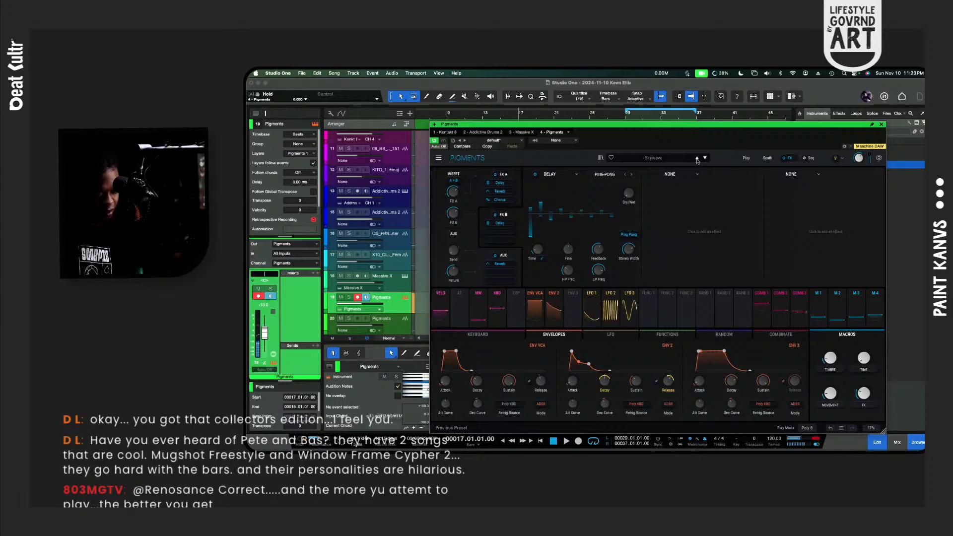
pyautogui.press('KP_Multiply')
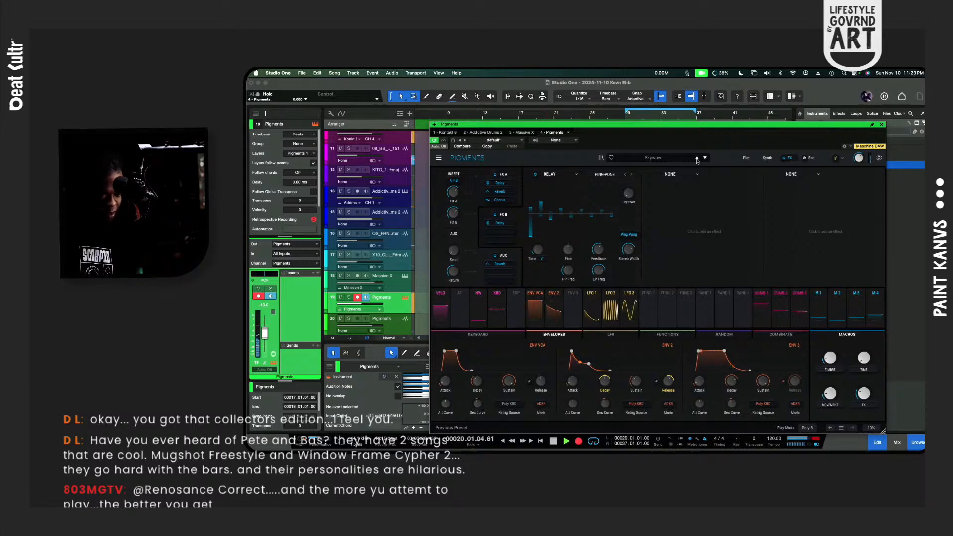
pyautogui.press('space')
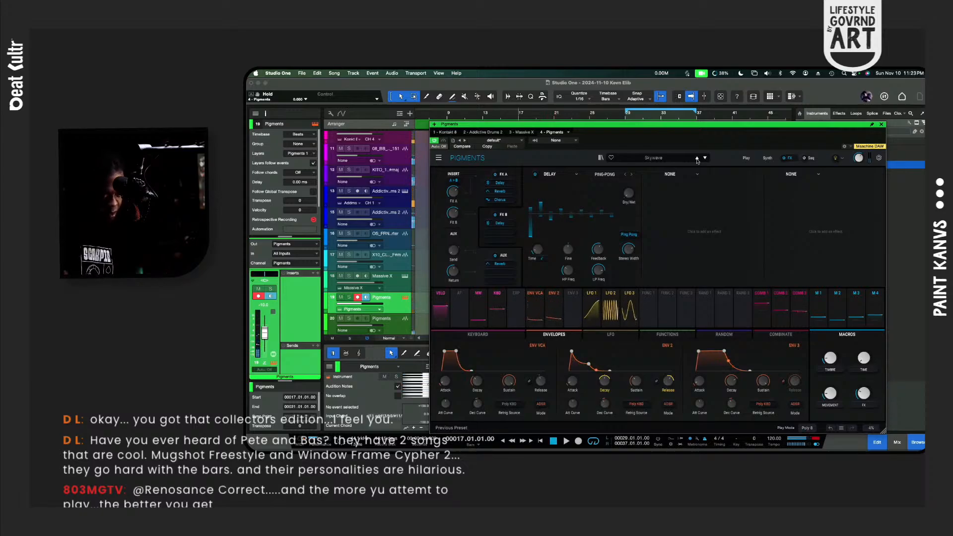
# Step: Play back the recorded Chorus part briefly and step back through the Pigments presets to load Seven Keys
pyautogui.press('space')
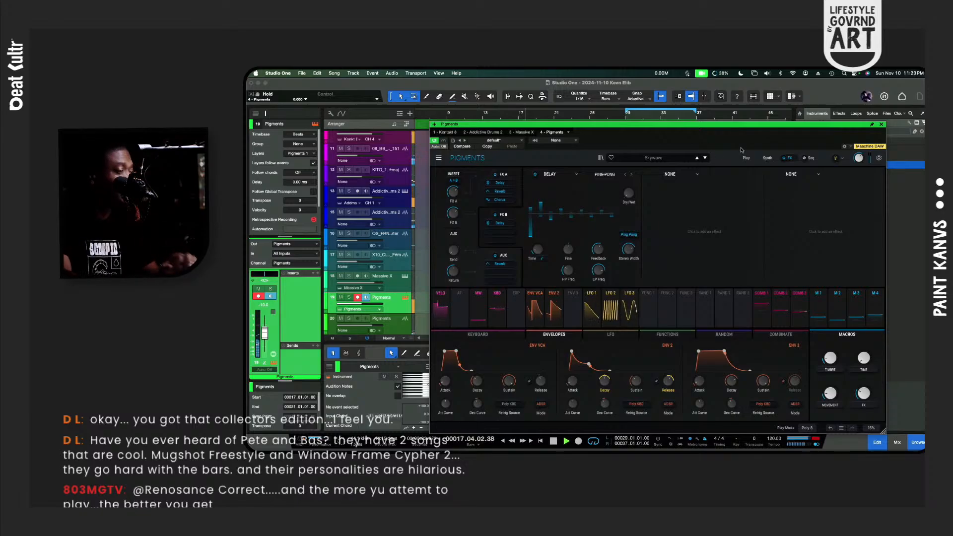
pyautogui.press('space')
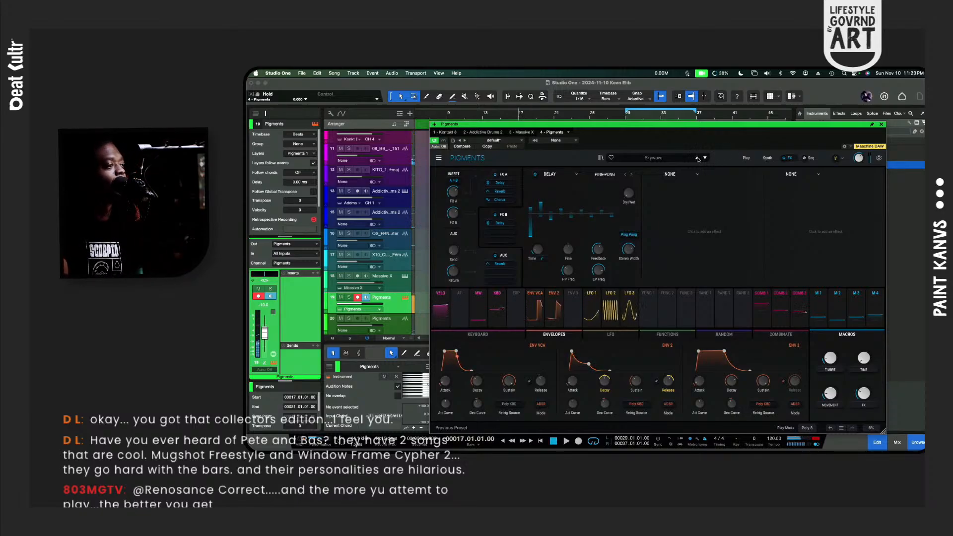
pyautogui.click(697, 158)
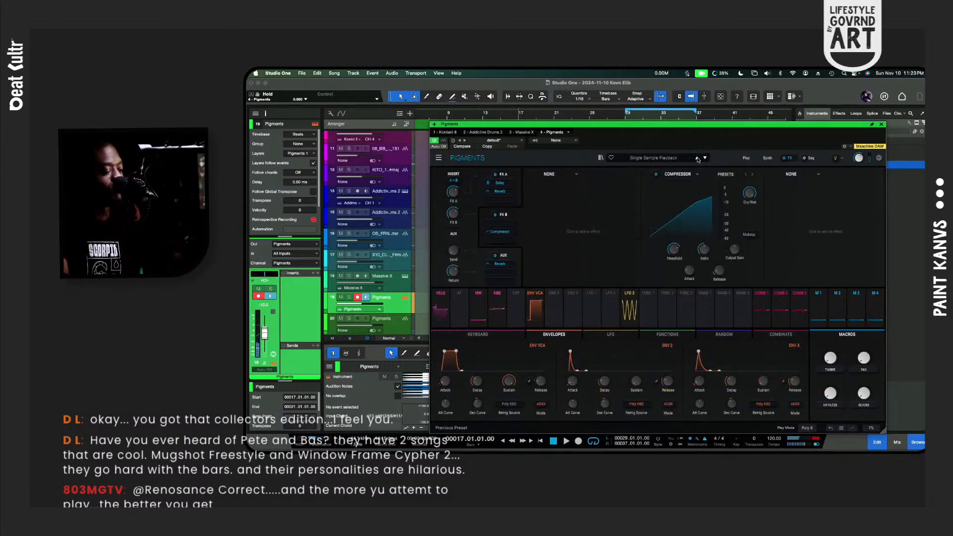
pyautogui.click(698, 158)
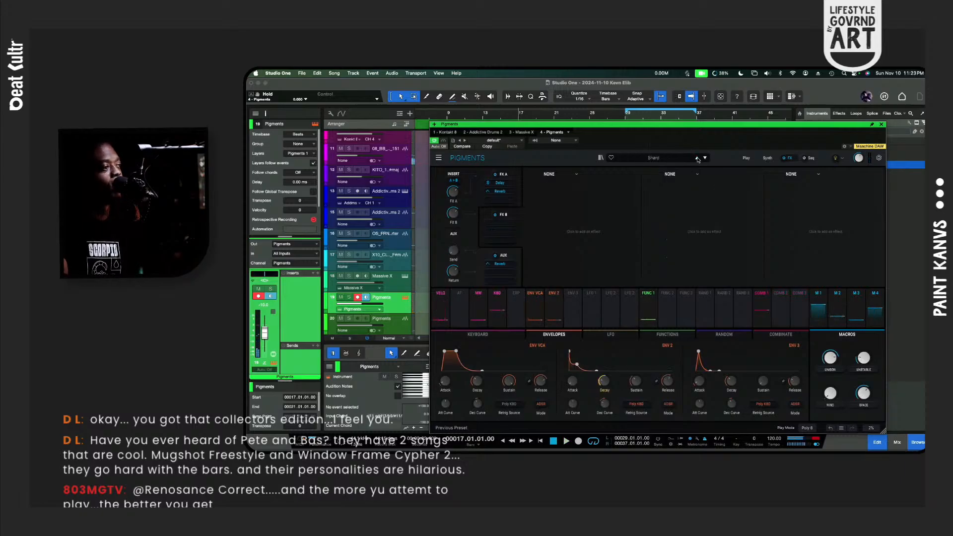
pyautogui.click(698, 158)
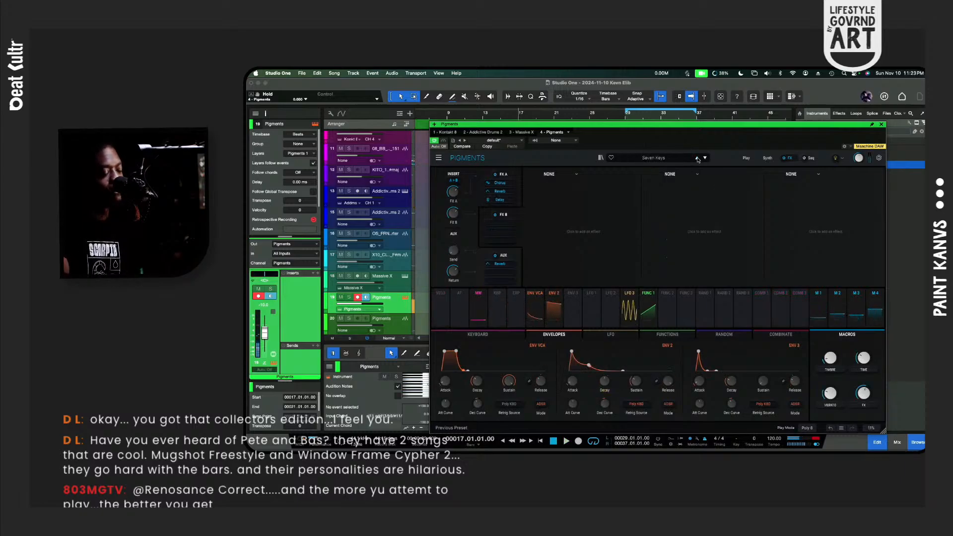
# Step: Audition the Chorus part with the Seven Keys sound over repeated playback from bar 17
pyautogui.press('space')
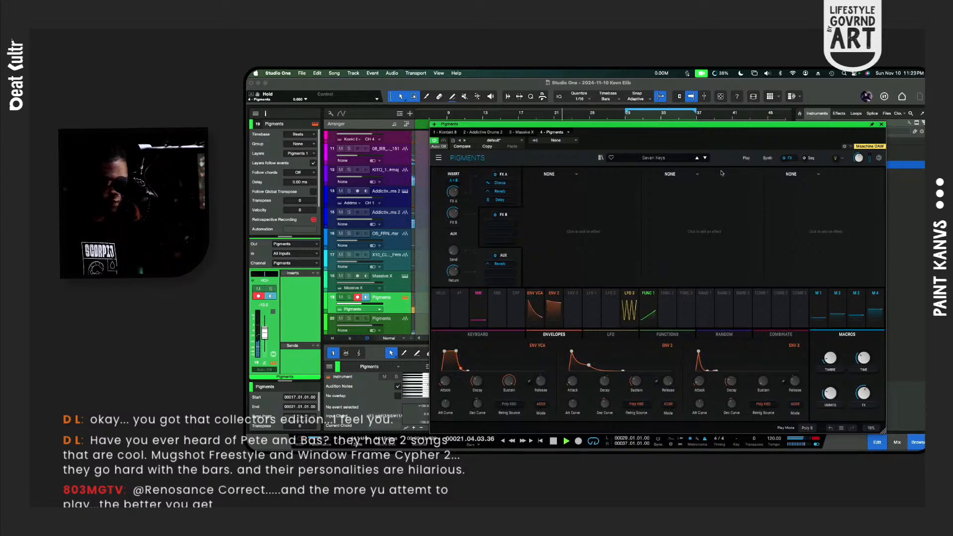
pyautogui.press('space')
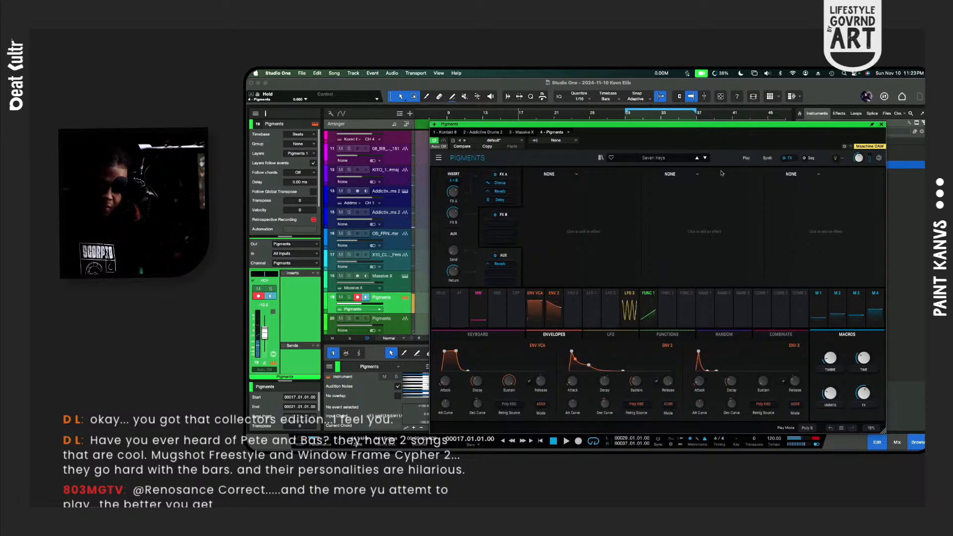
pyautogui.press('space')
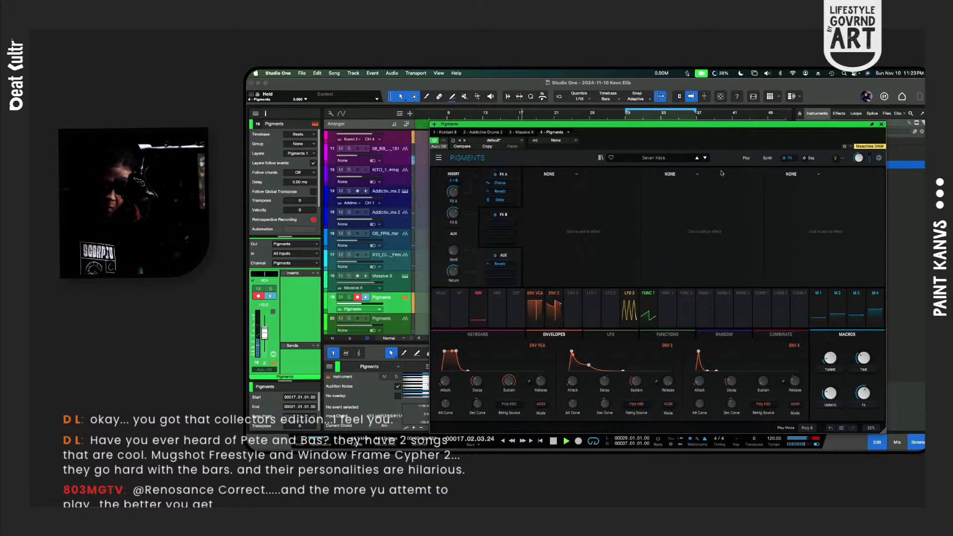
pyautogui.press('space')
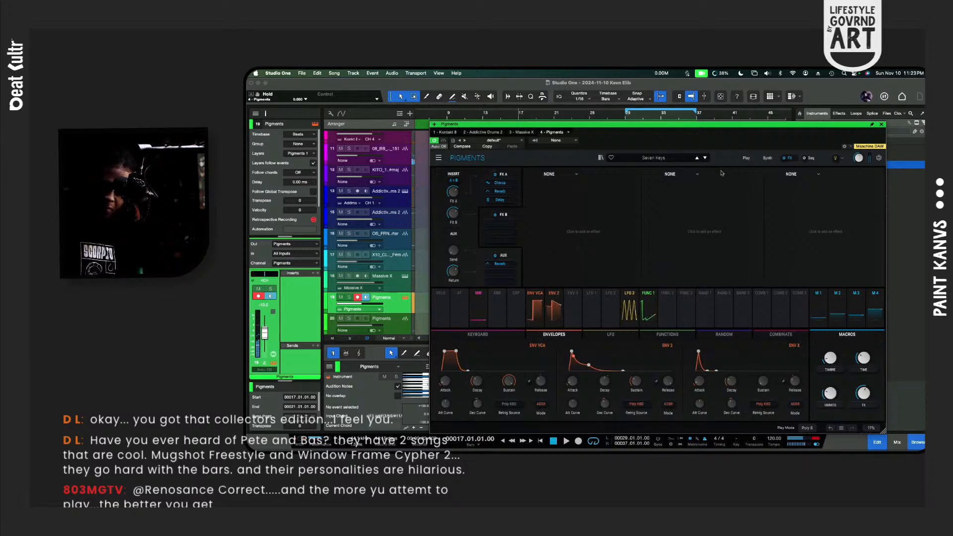
pyautogui.press('space')
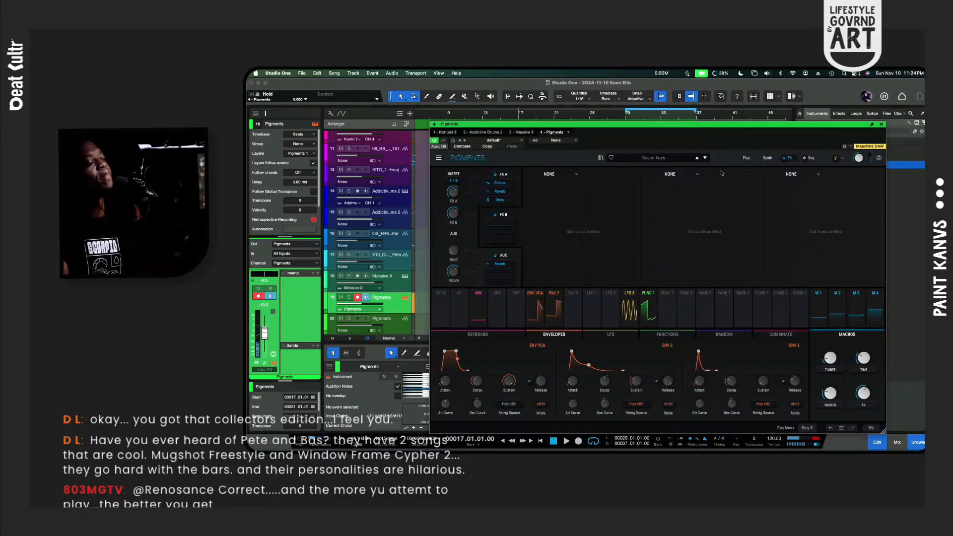
pyautogui.press('space')
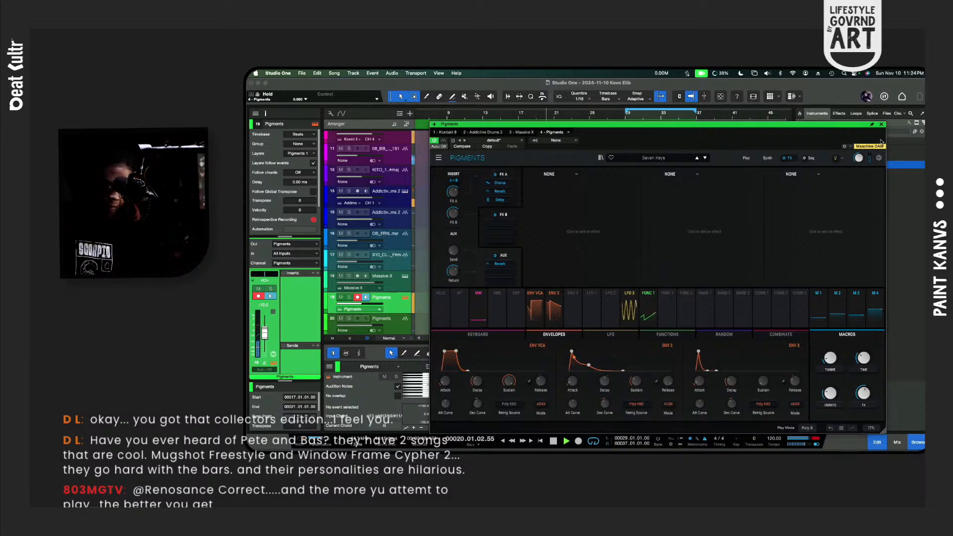
pyautogui.press('space')
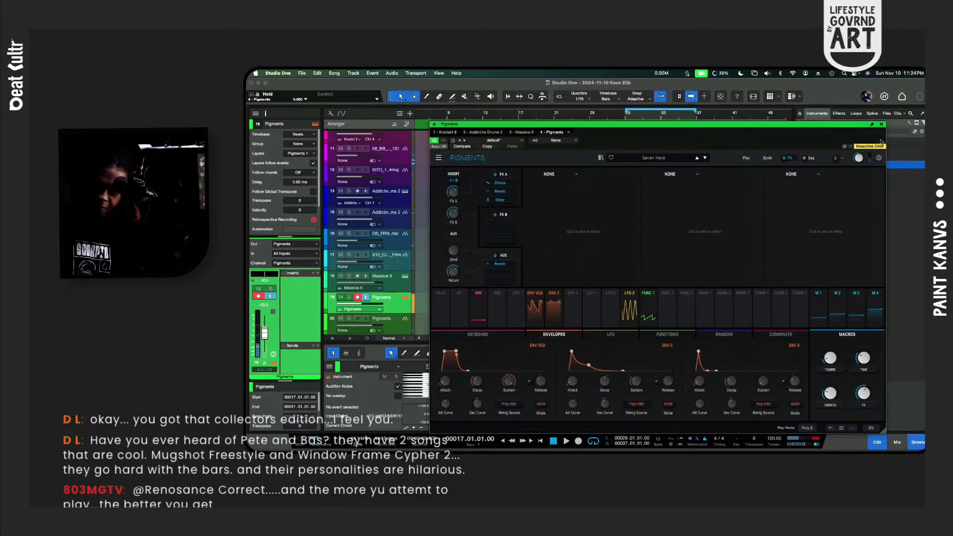
pyautogui.press('space')
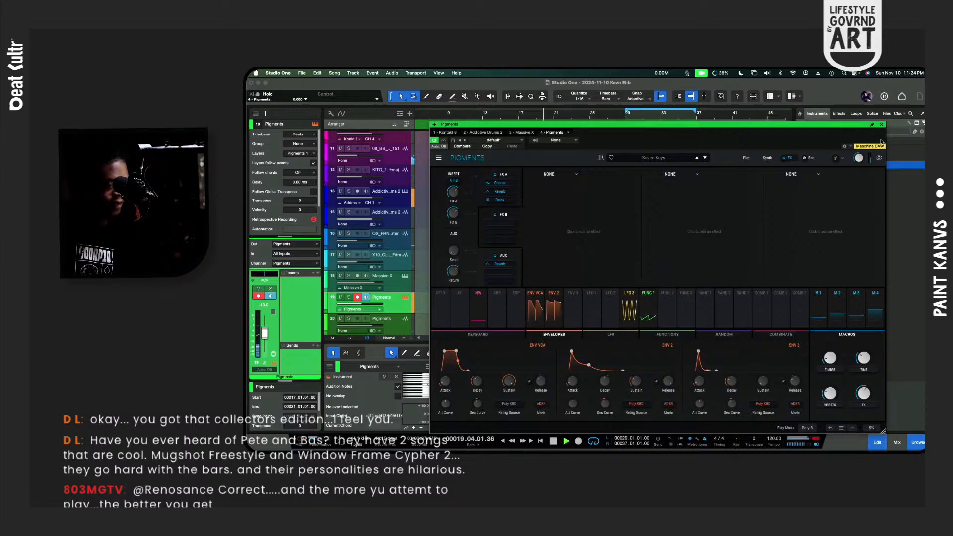
# Step: Record another overdub pass into the Pigments part over the Chorus, and close the instrument to view its tracks in the arrangement
pyautogui.press('KP_Multiply')
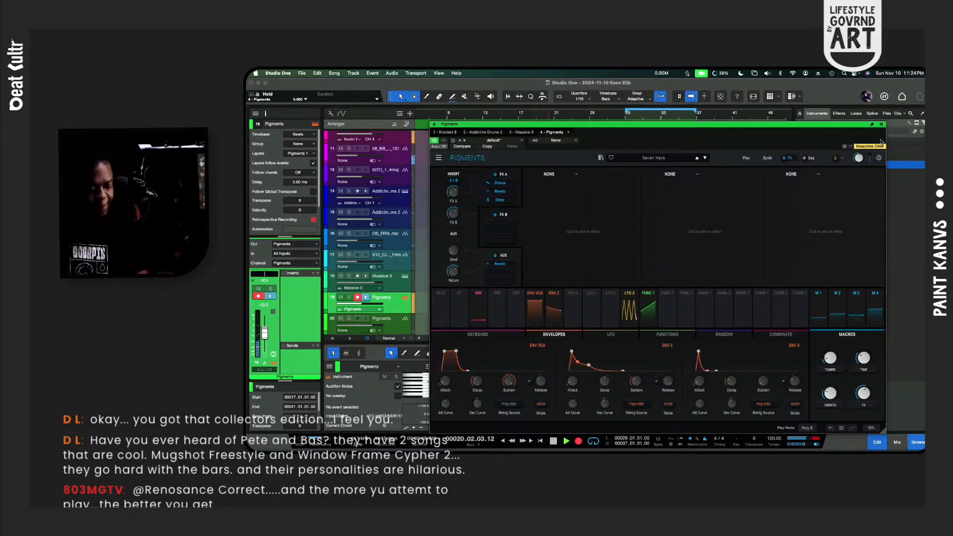
pyautogui.press('KP_Multiply')
pyautogui.click(839, 114)
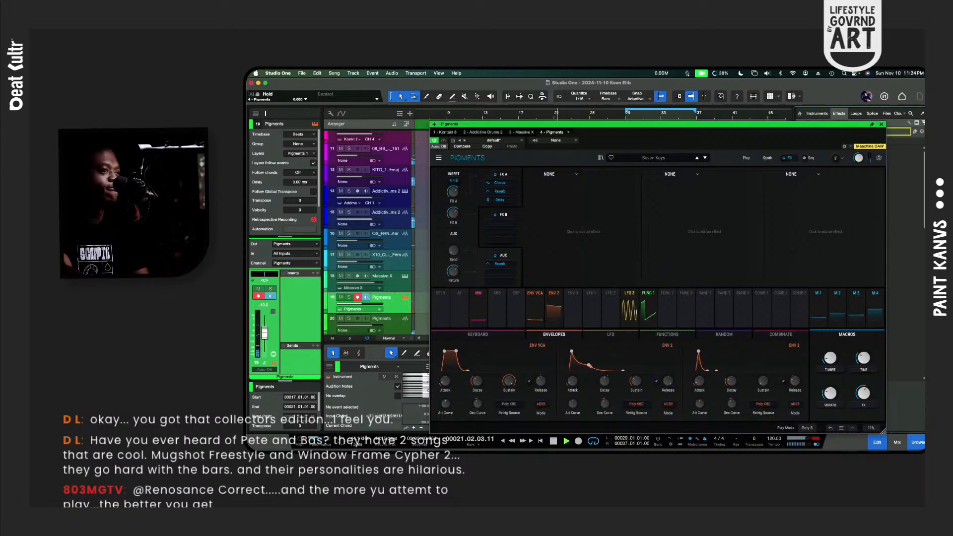
pyautogui.click(881, 124)
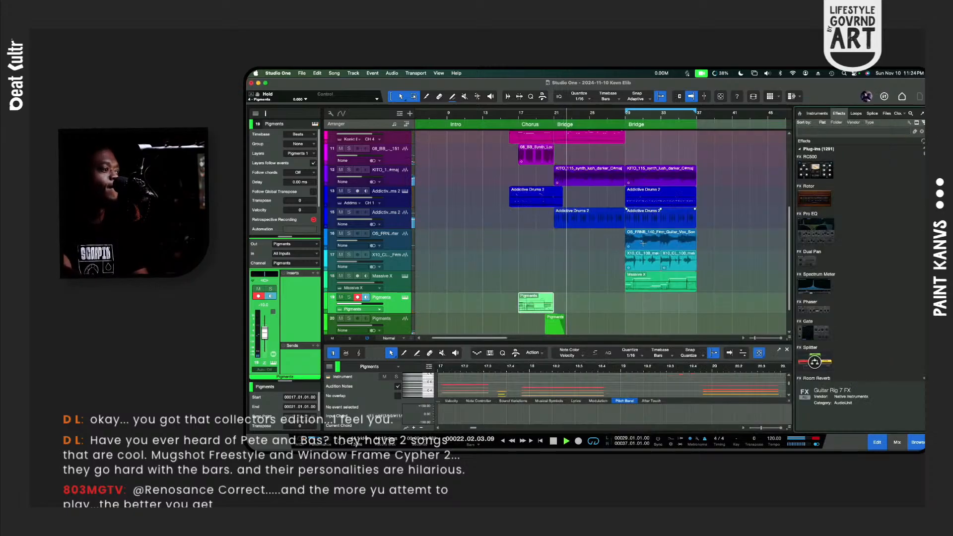
pyautogui.scroll(-2, 600, 254)
pyautogui.scroll(-1, 496, 298)
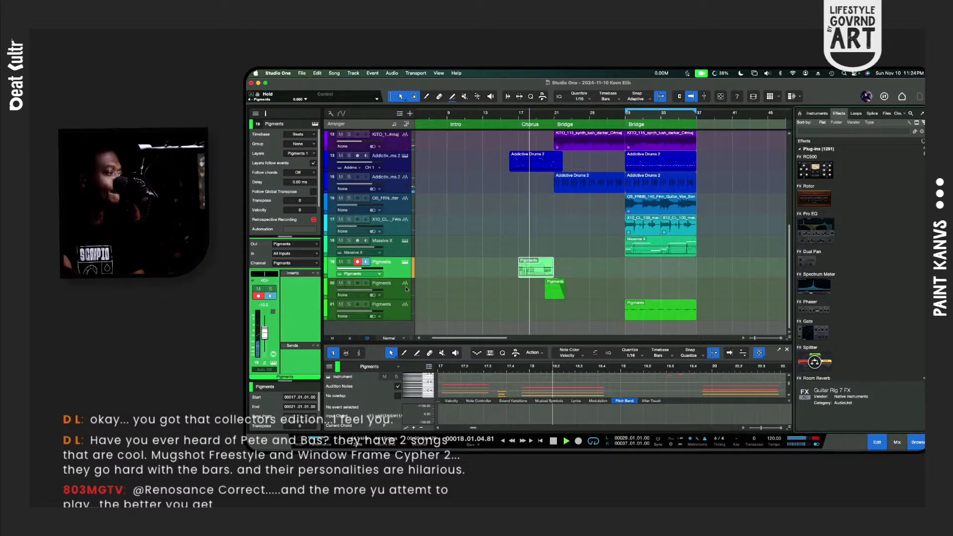
# Step: Stop playback, open the Bass 2 track's Kontakt instrument and collapse Prime Bass (Melody) in its rack
pyautogui.scroll(4, 400, 287)
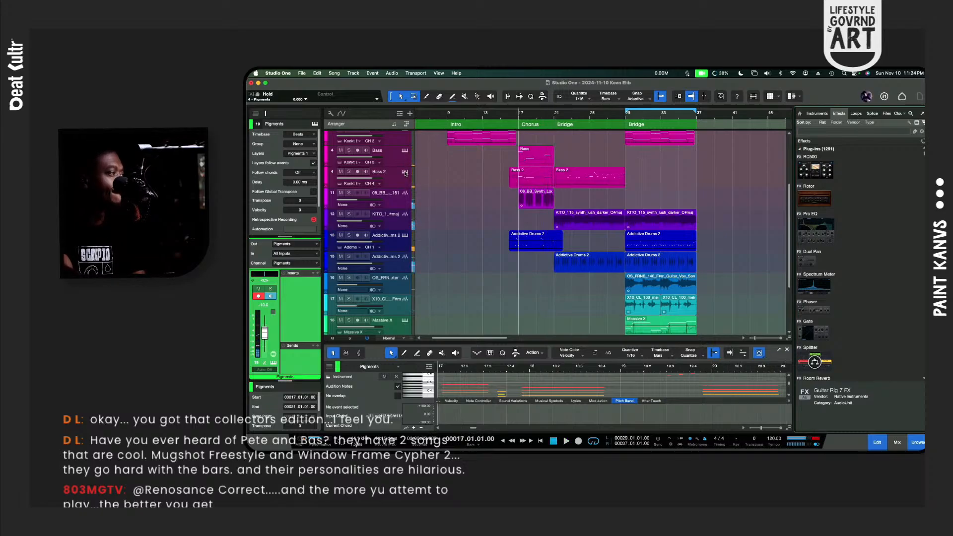
pyautogui.press('space')
pyautogui.click(405, 171)
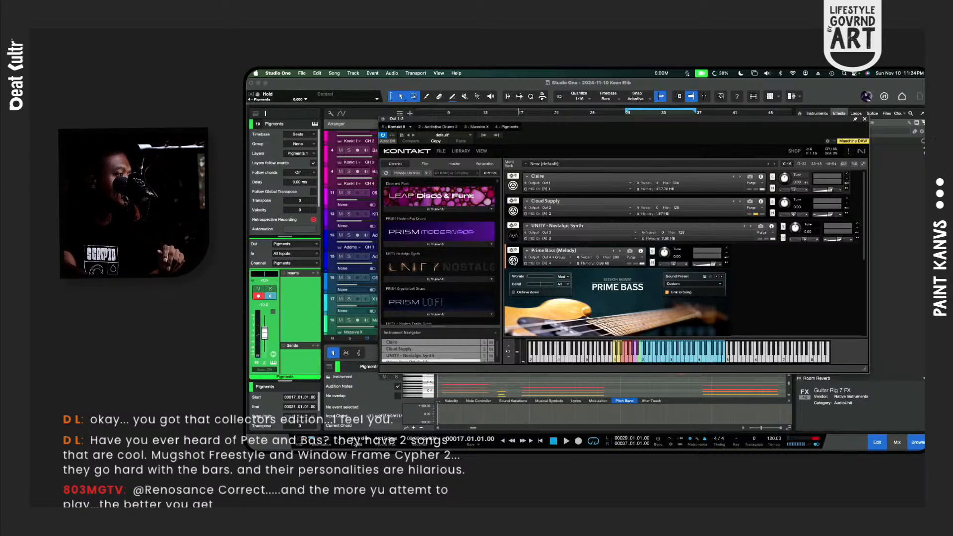
pyautogui.click(513, 260)
pyautogui.press('r')
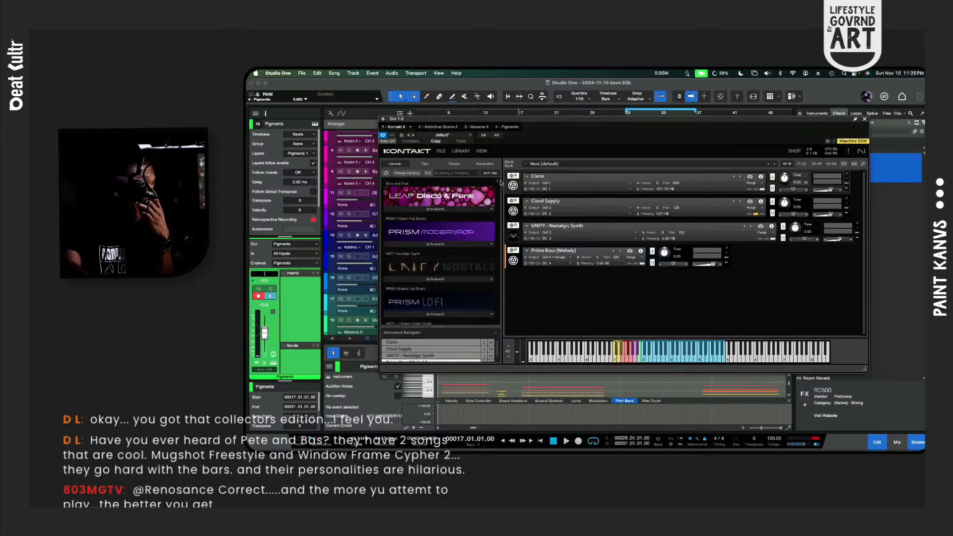
# Step: Filter the Kontakt library list for trombone instruments and look through the matching brass libraries
pyautogui.scroll(-1, 443, 191)
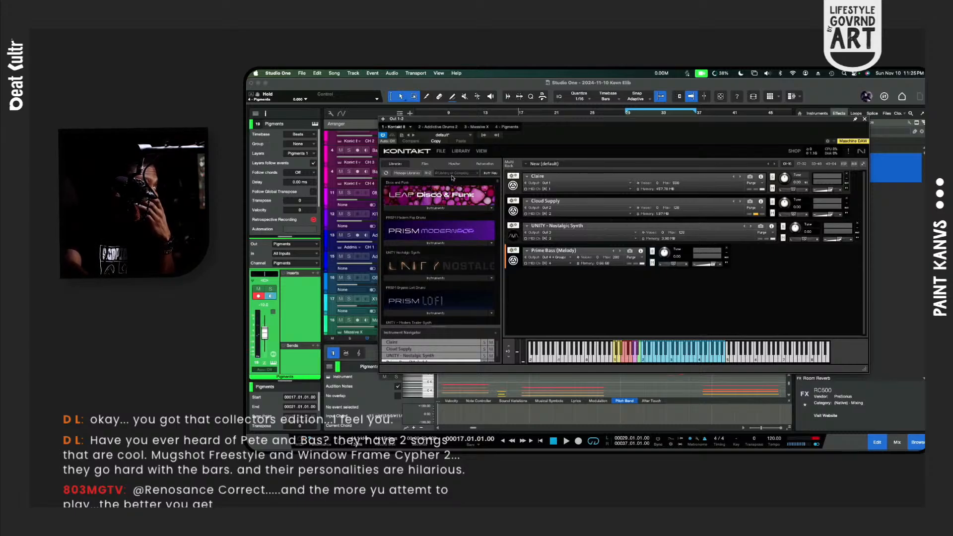
pyautogui.write('b')
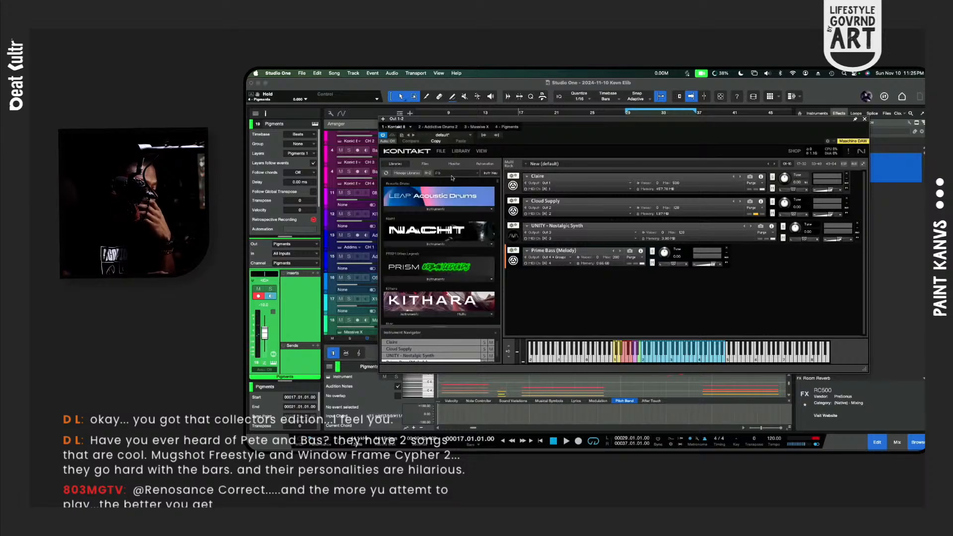
pyautogui.write('lra')
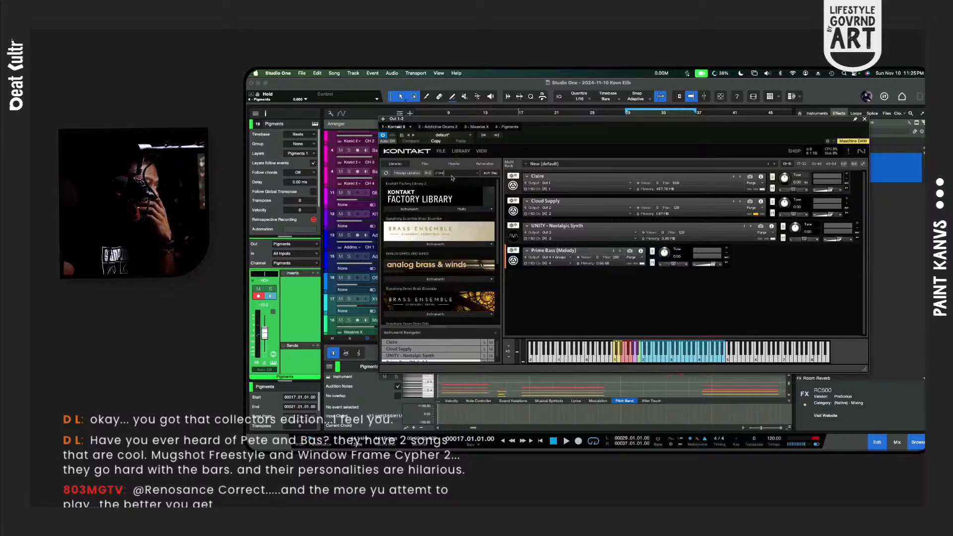
pyautogui.scroll(-3, 448, 273)
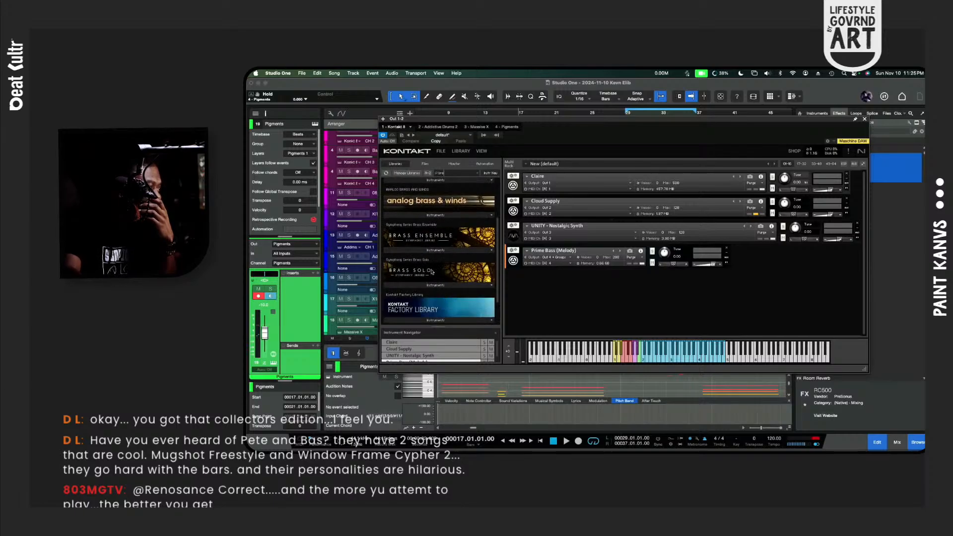
# Step: Load Trombones Sustain from the Symphony Series Brass Ensemble library into the Kontakt rack below Prime Bass (Melody)
pyautogui.click(437, 250)
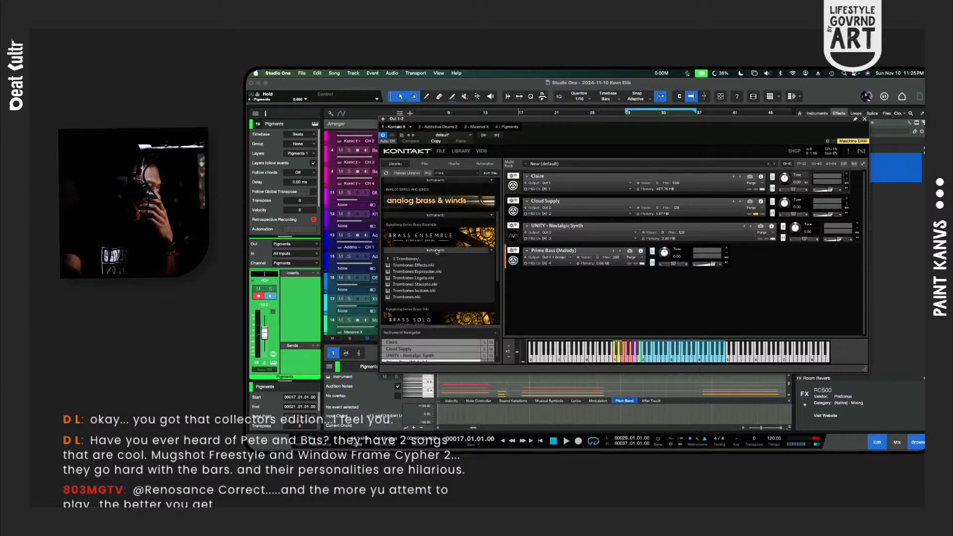
pyautogui.click(436, 250)
pyautogui.scroll(-1, 430, 314)
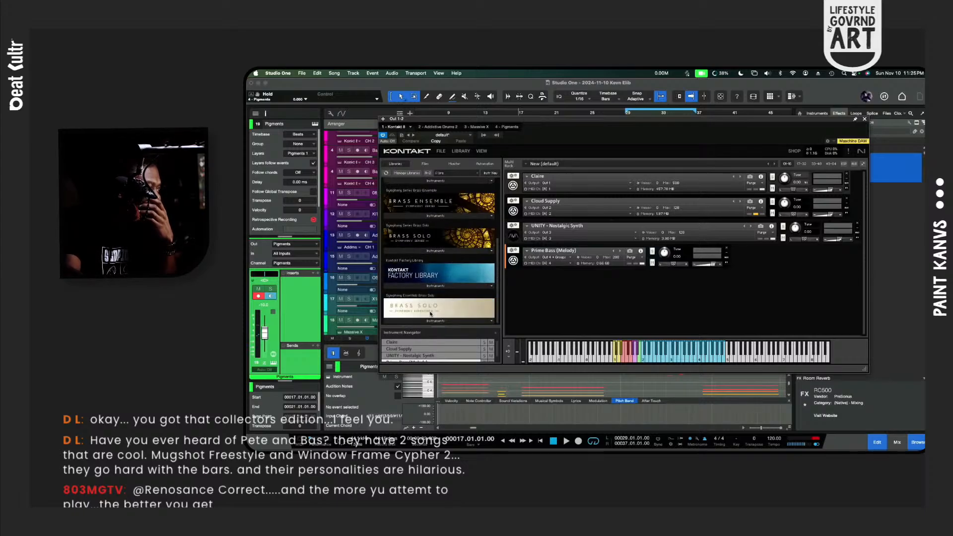
pyautogui.scroll(1, 426, 299)
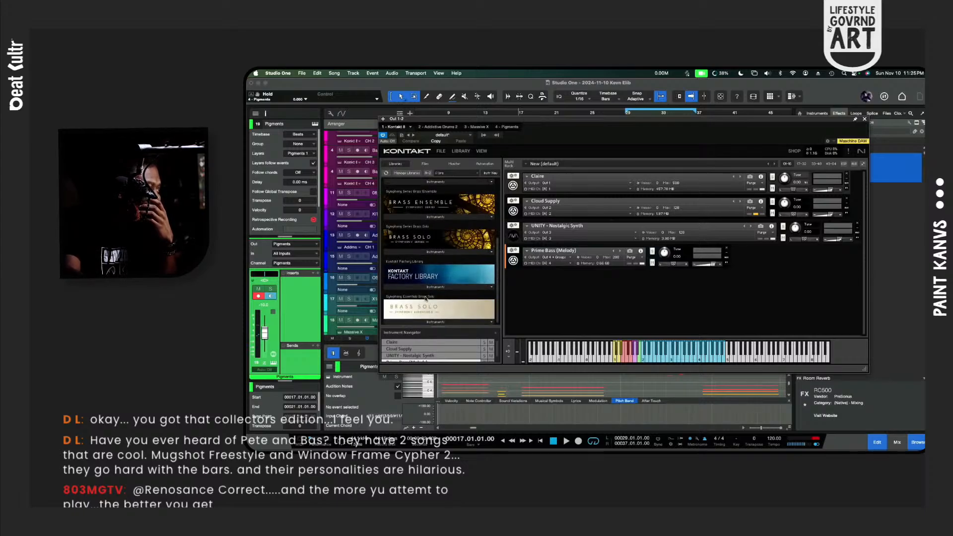
pyautogui.click(422, 220)
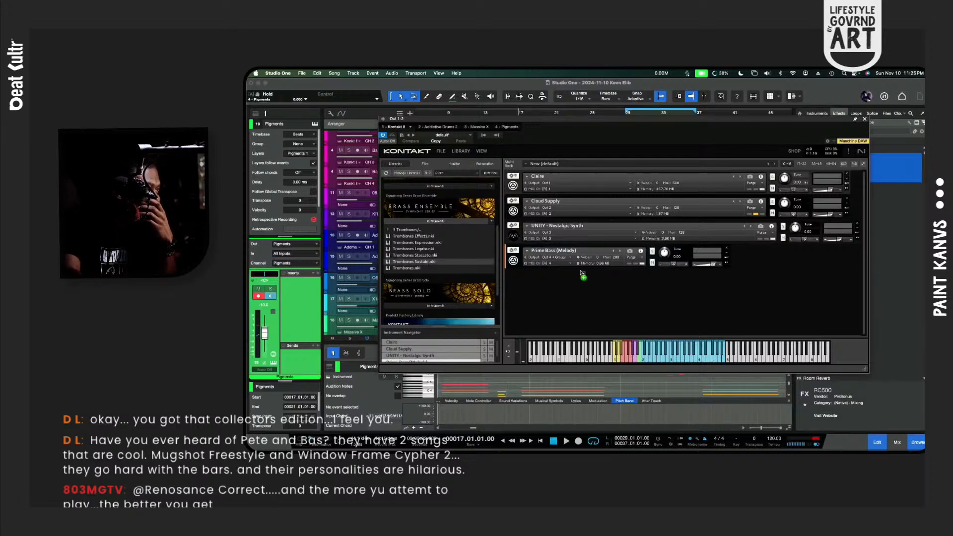
pyautogui.moveTo(580, 273); pyautogui.dragTo(581, 272)
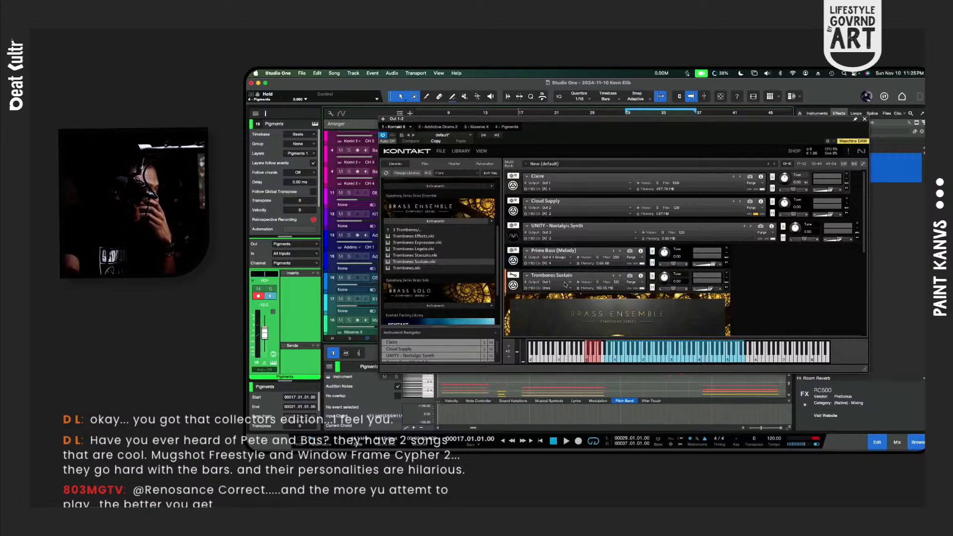
# Step: Route Trombones Sustain to output 5 and Port A MIDI channel 5, and save the song
pyautogui.click(565, 282)
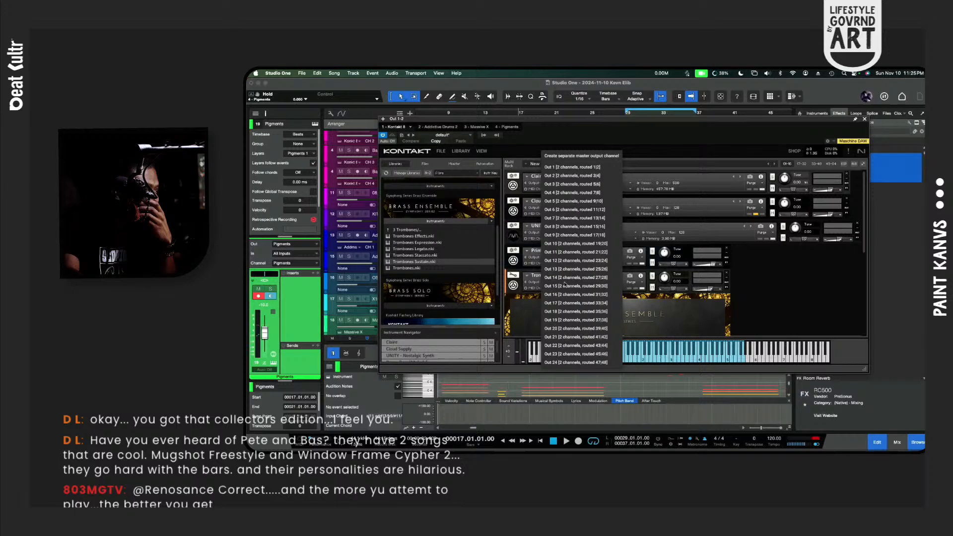
pyautogui.click(563, 201)
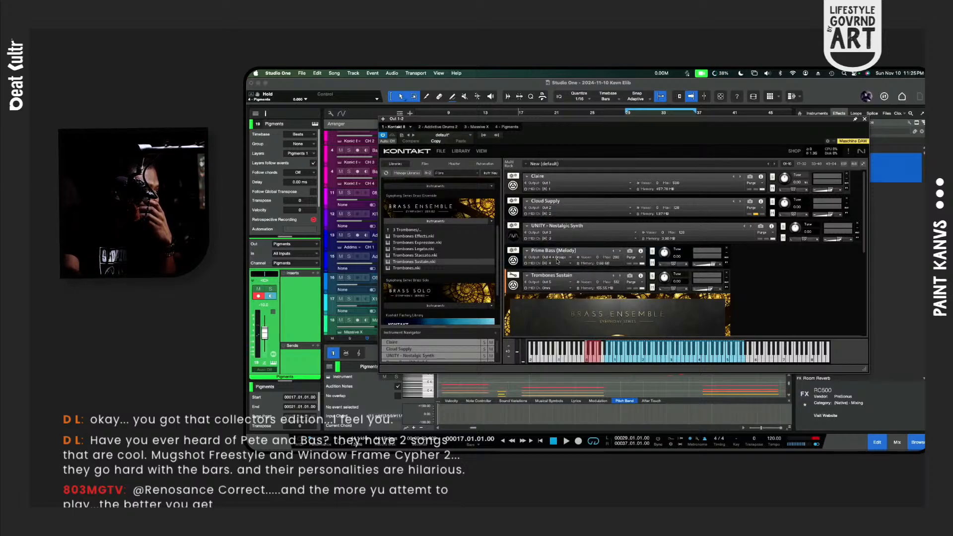
pyautogui.click(560, 289)
pyautogui.moveTo(564, 304)
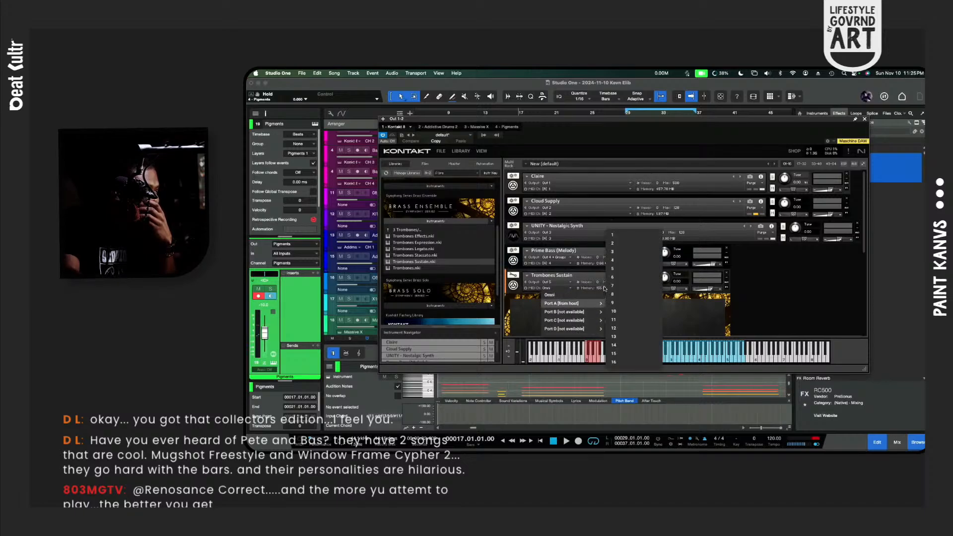
pyautogui.click(615, 269)
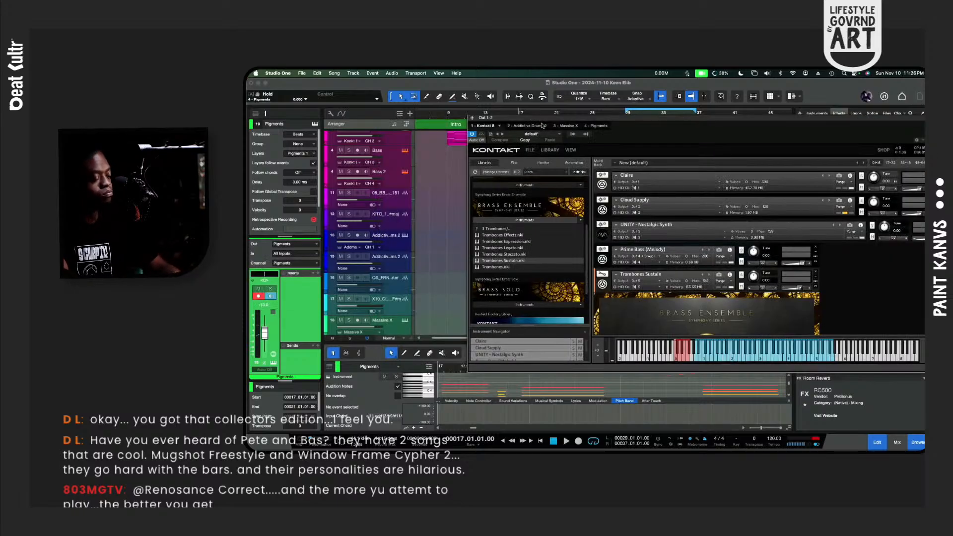
pyautogui.press('super+s')
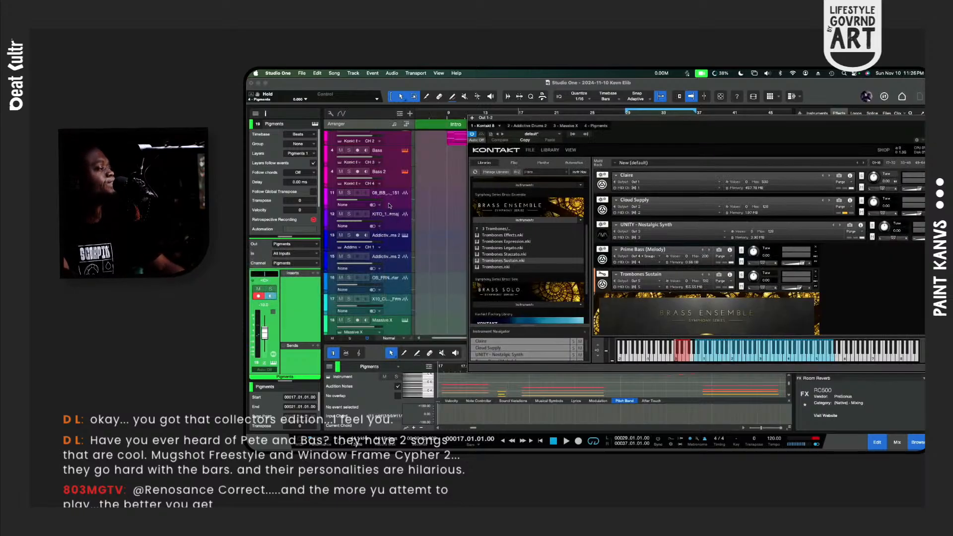
# Step: Duplicate the Bass 2 instrument track and set the duplicate's MIDI channel to CH 5
pyautogui.click(393, 180)
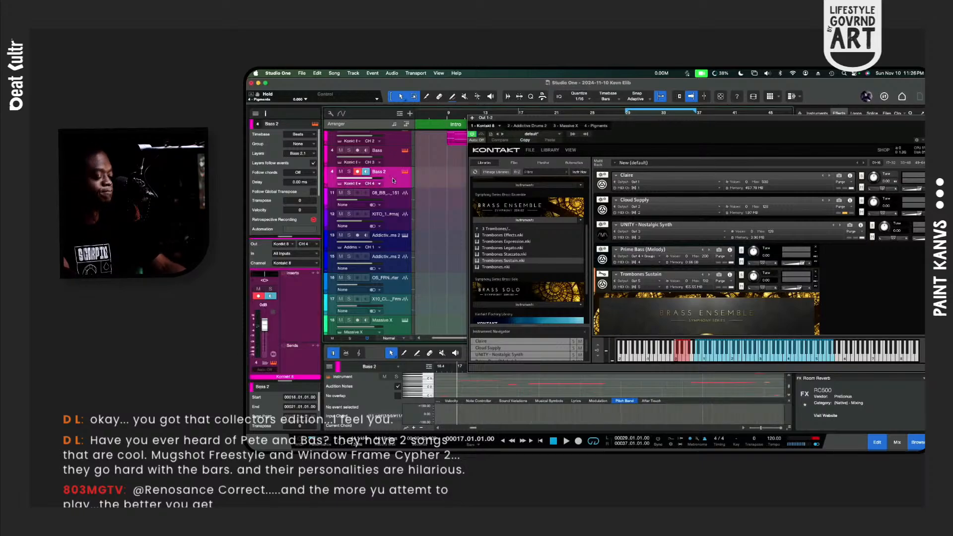
pyautogui.hotkey('shift', 'd')
pyautogui.click(378, 208)
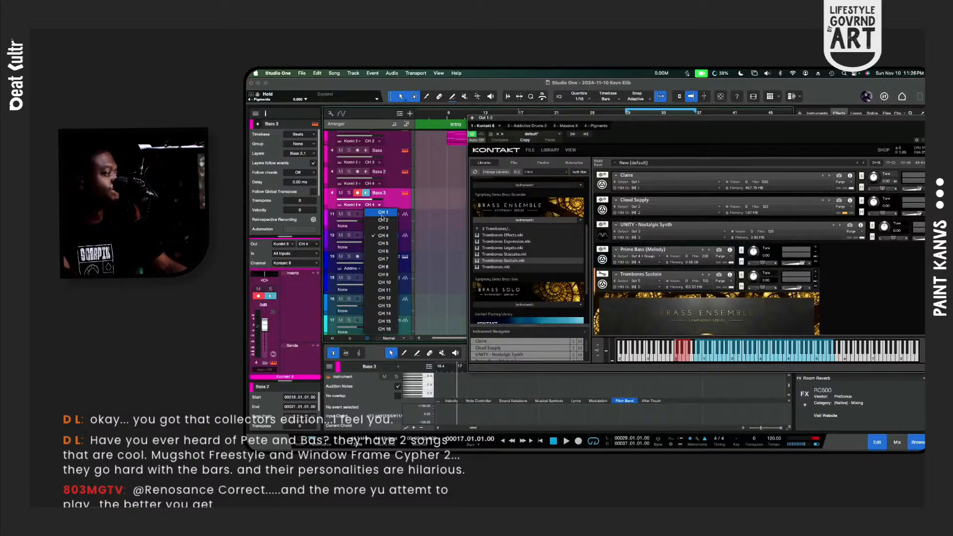
pyautogui.click(380, 239)
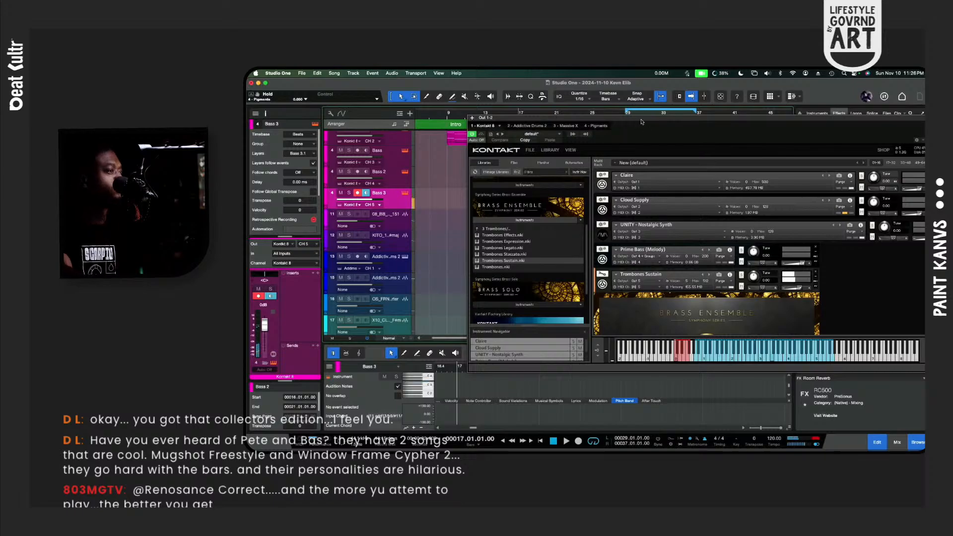
# Step: Lower the Trombones Sustain volume slightly and look through its performance controls and articulation options
pyautogui.moveTo(642, 120); pyautogui.dragTo(503, 107)
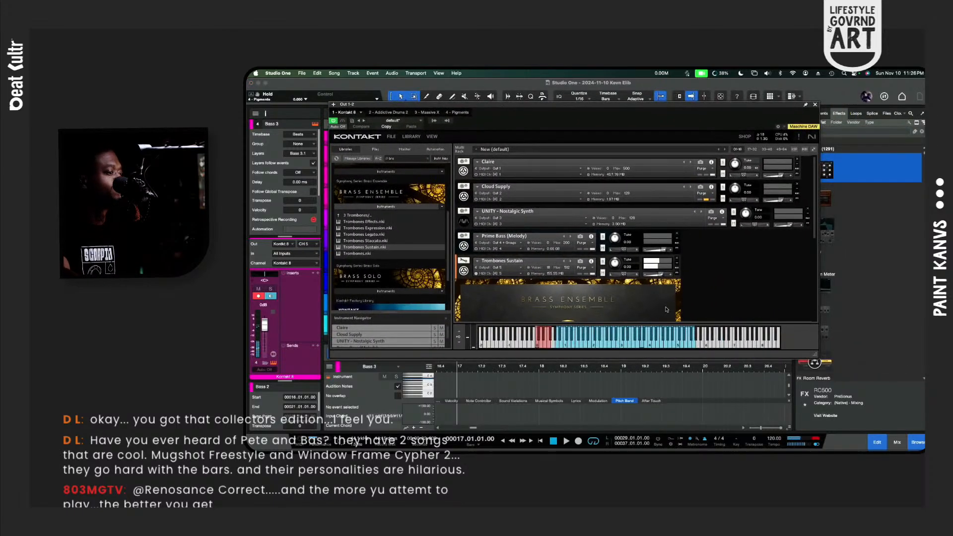
pyautogui.scroll(-2, 654, 310)
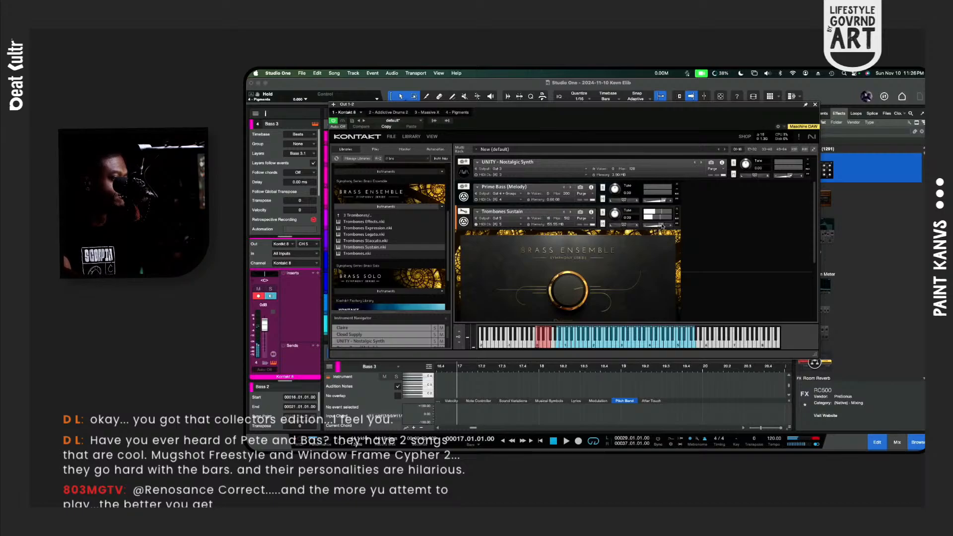
pyautogui.moveTo(661, 226); pyautogui.dragTo(658, 227)
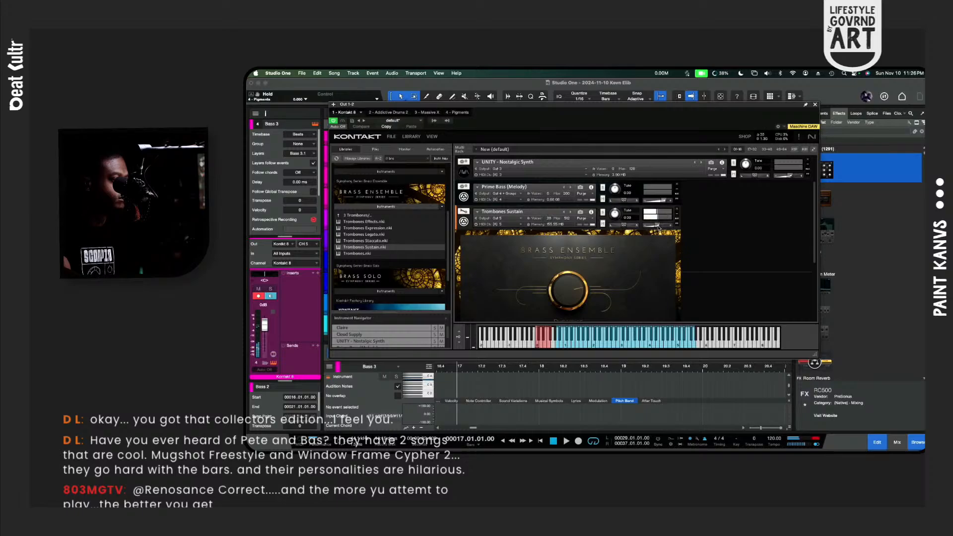
pyautogui.scroll(-2, 628, 258)
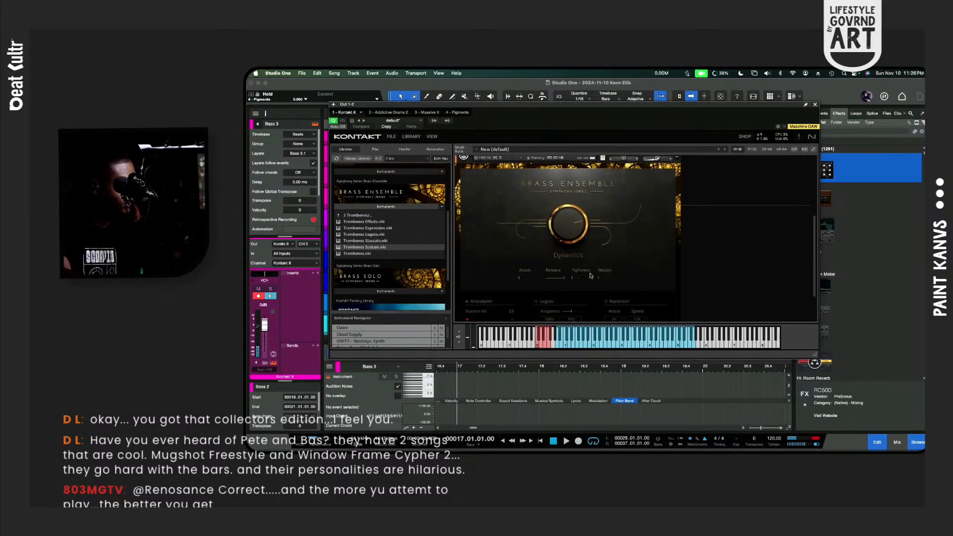
pyautogui.scroll(-2, 629, 257)
pyautogui.scroll(-2, 591, 277)
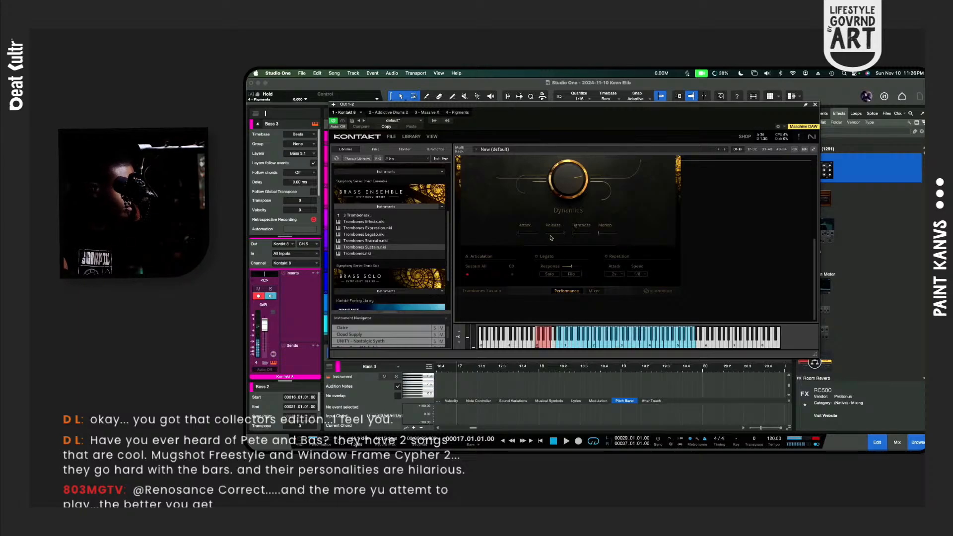
pyautogui.click(489, 267)
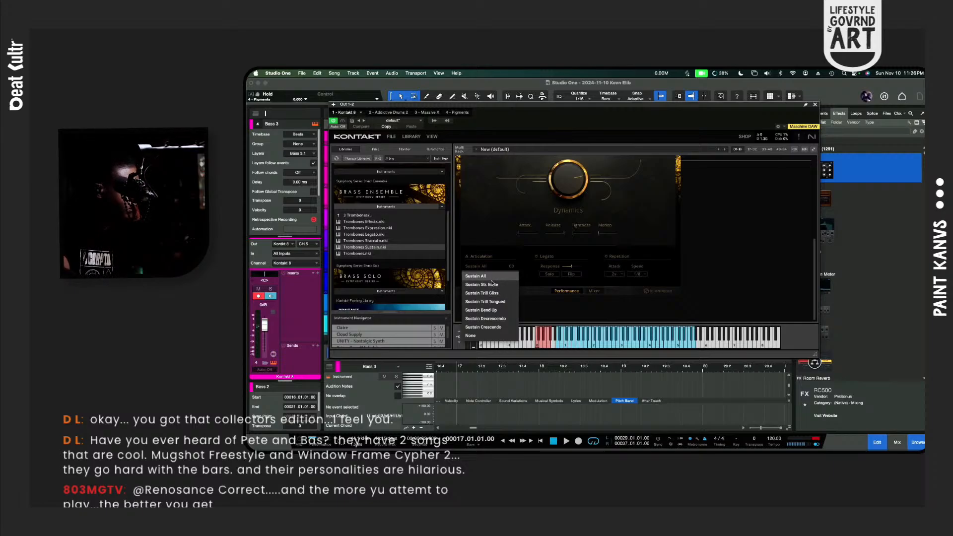
pyautogui.click(487, 238)
# Step: Replace Trombones Sustain in the rack with Trombones Staccato from the Brass Ensemble library
pyautogui.click(383, 241)
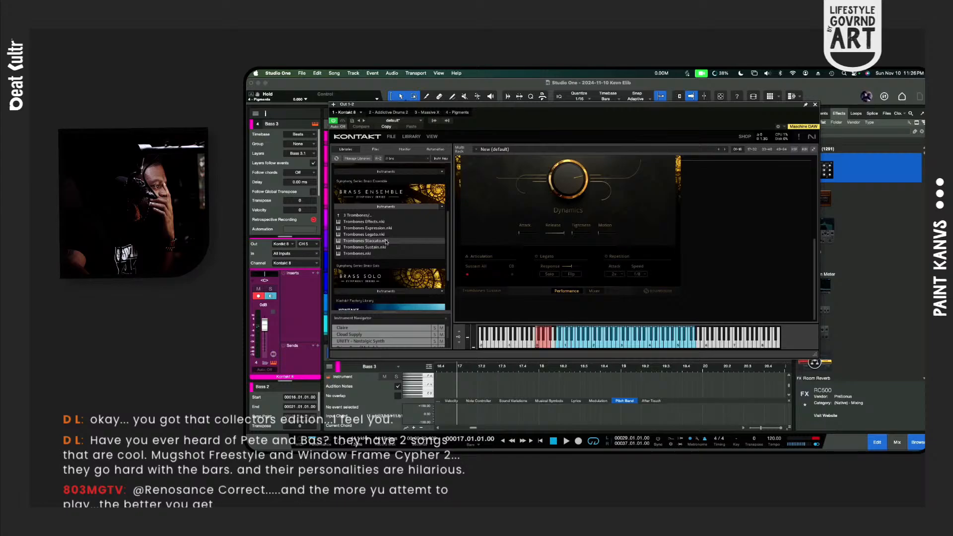
pyautogui.moveTo(556, 226); pyautogui.dragTo(556, 227)
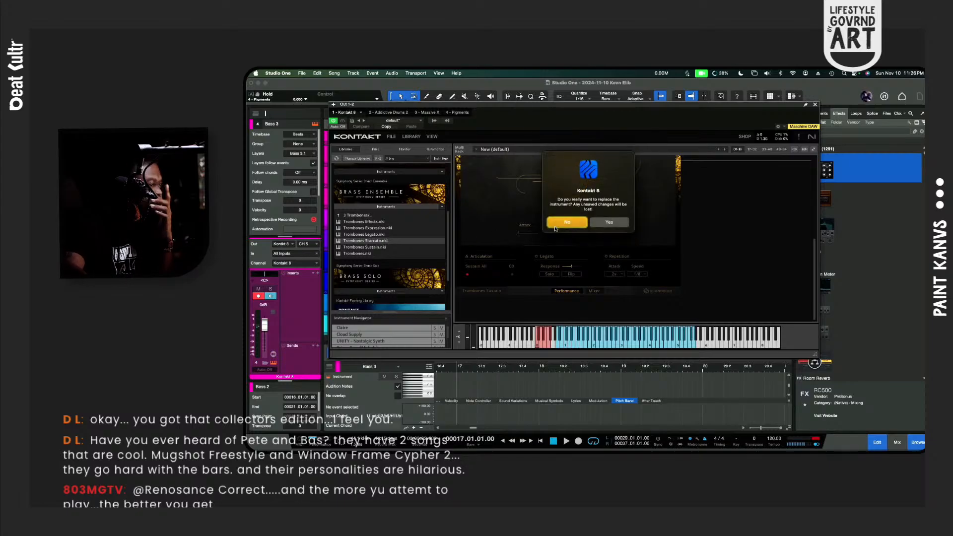
pyautogui.click(600, 221)
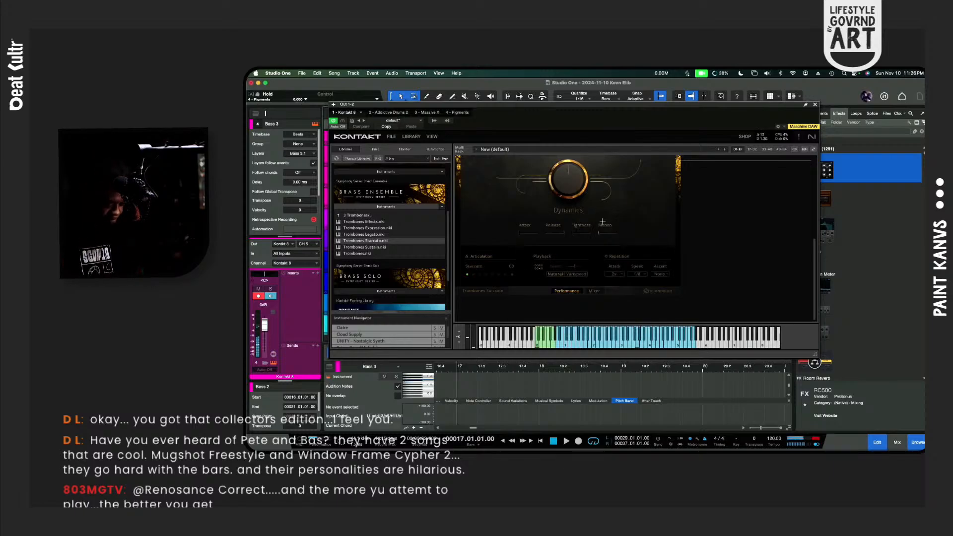
# Step: Audition the Trombones Staccato sound over repeated playback from bar 17
pyautogui.press('space')
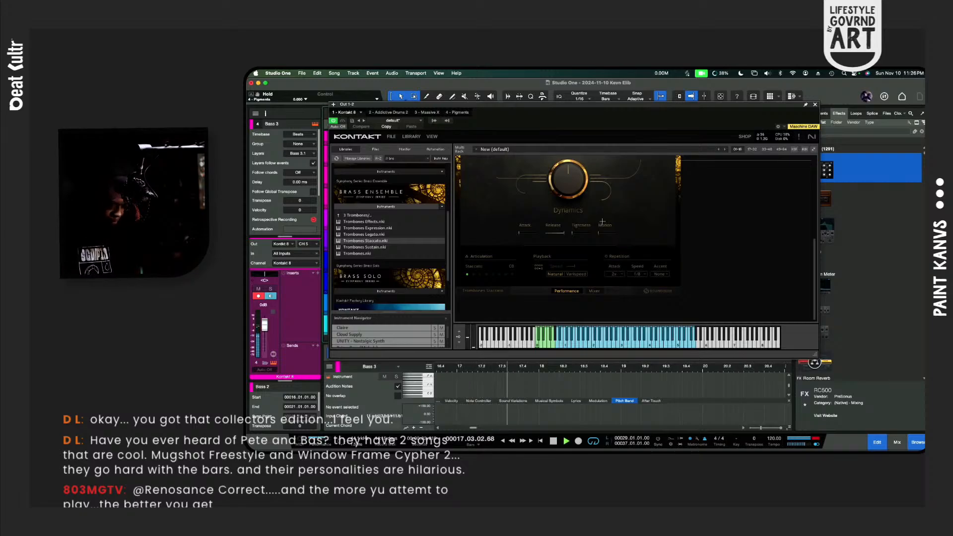
pyautogui.press('space')
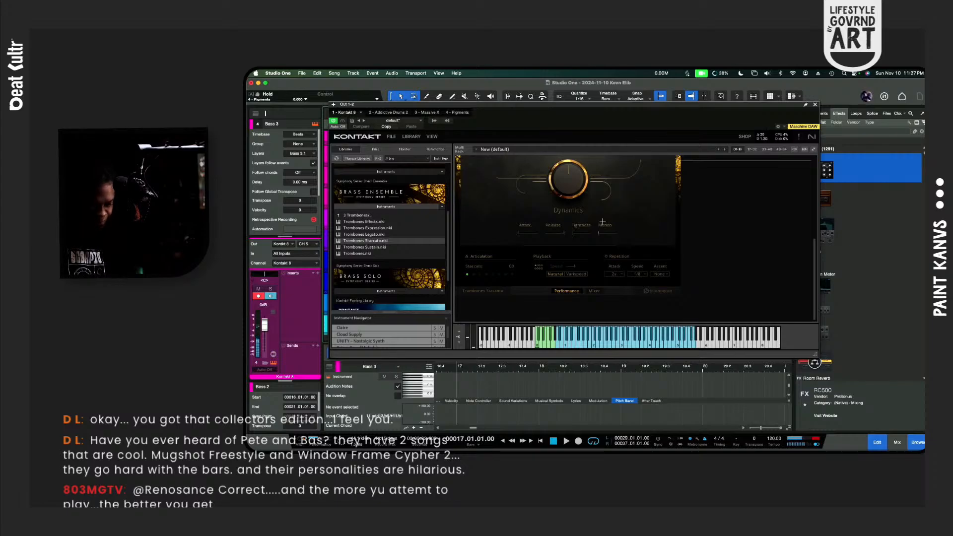
pyautogui.press('space')
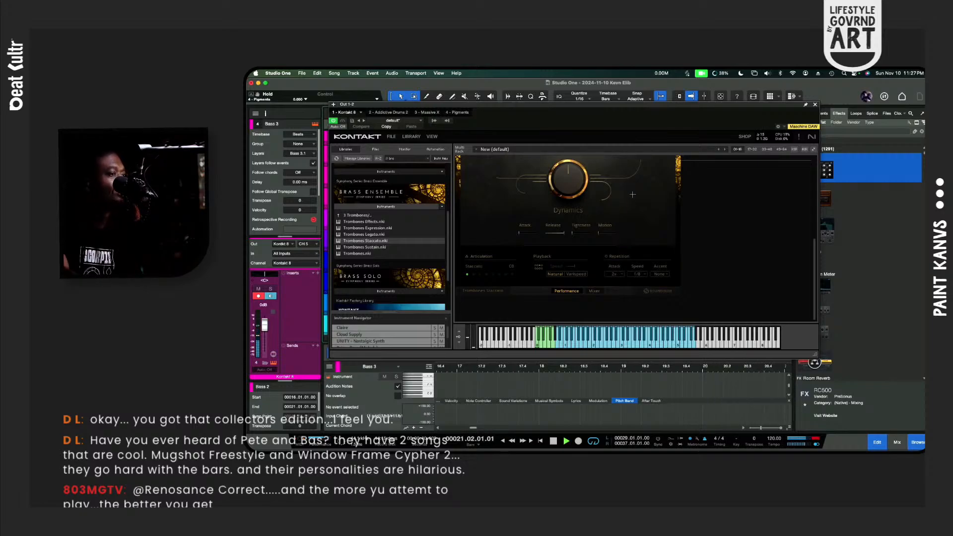
# Step: Move the Kontakt window away from the track list and show the mixer with Kontakt's output channels during playback
pyautogui.scroll(3, 633, 194)
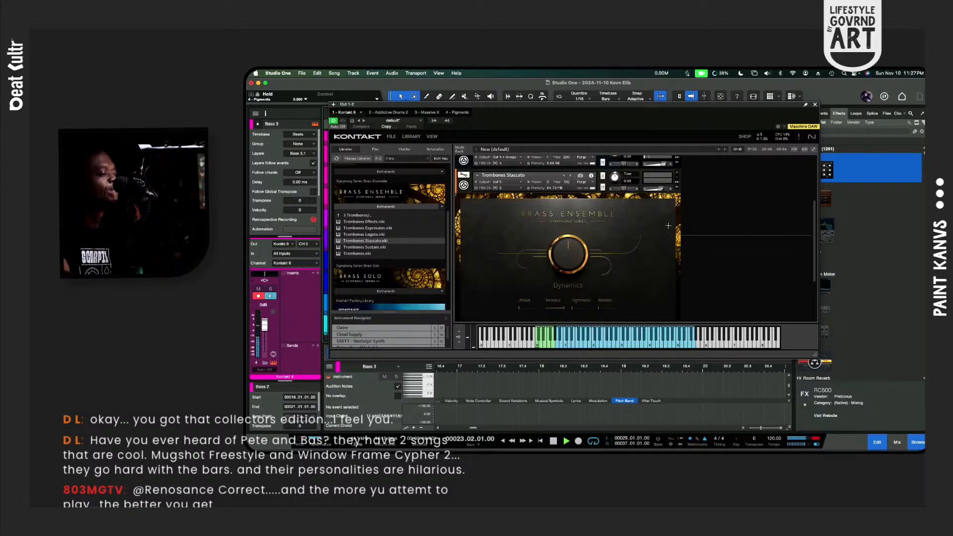
pyautogui.moveTo(781, 105); pyautogui.dragTo(928, 82)
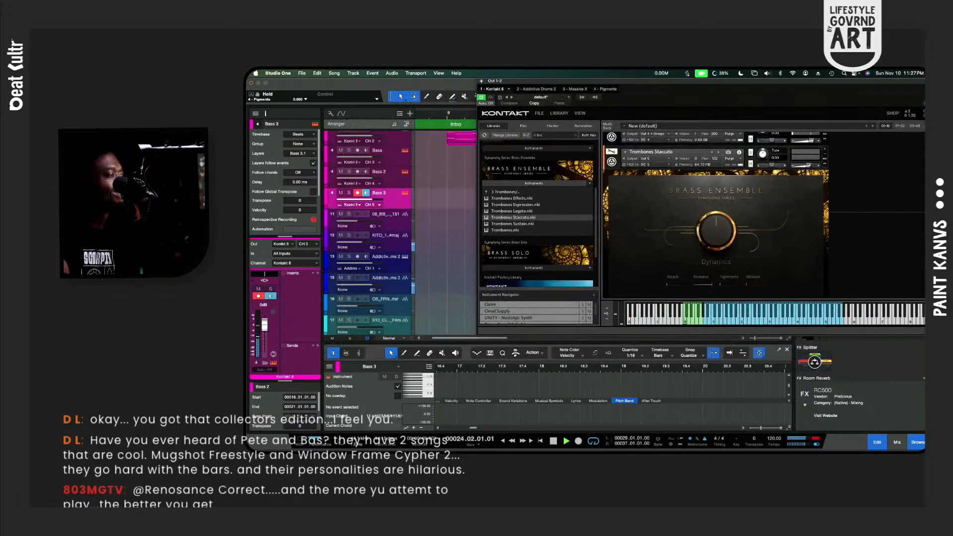
pyautogui.press('F3')
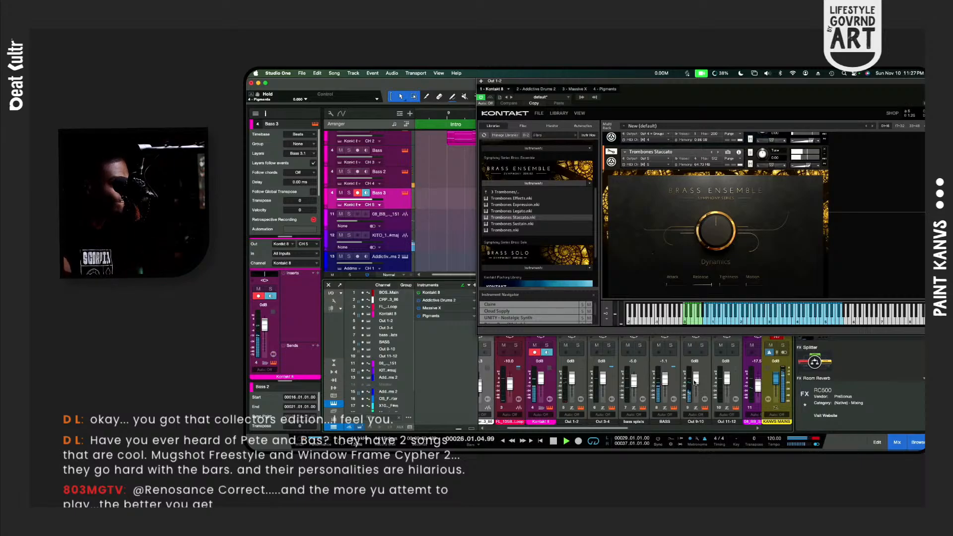
# Step: Lower the Out 9-10 channel level and record the Trombones Staccato part on the Bass 3 track from bar 17
pyautogui.moveTo(696, 379); pyautogui.dragTo(696, 386)
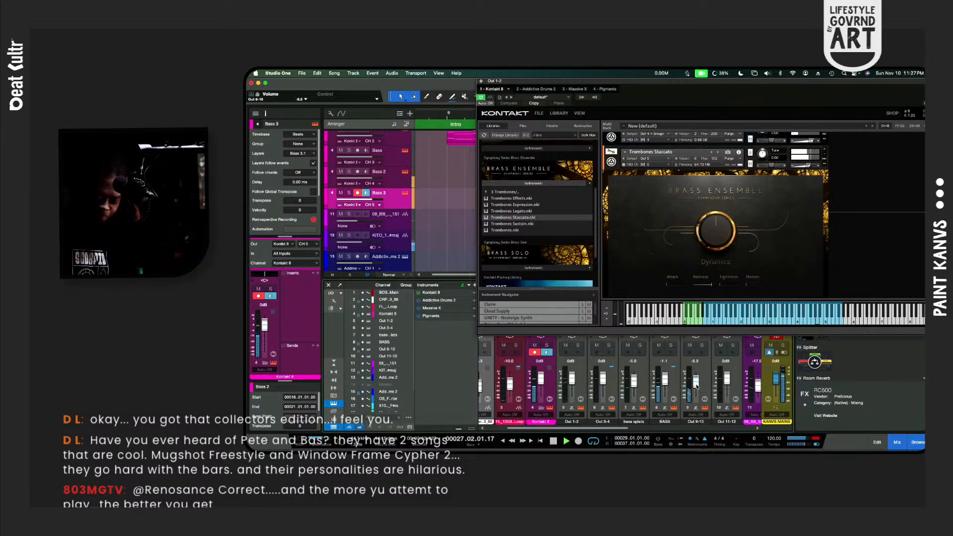
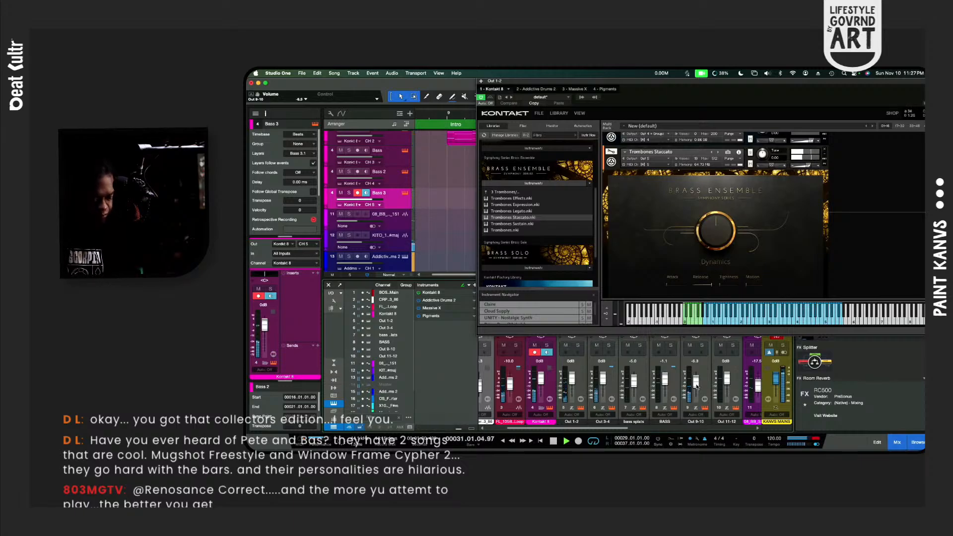
pyautogui.press('space')
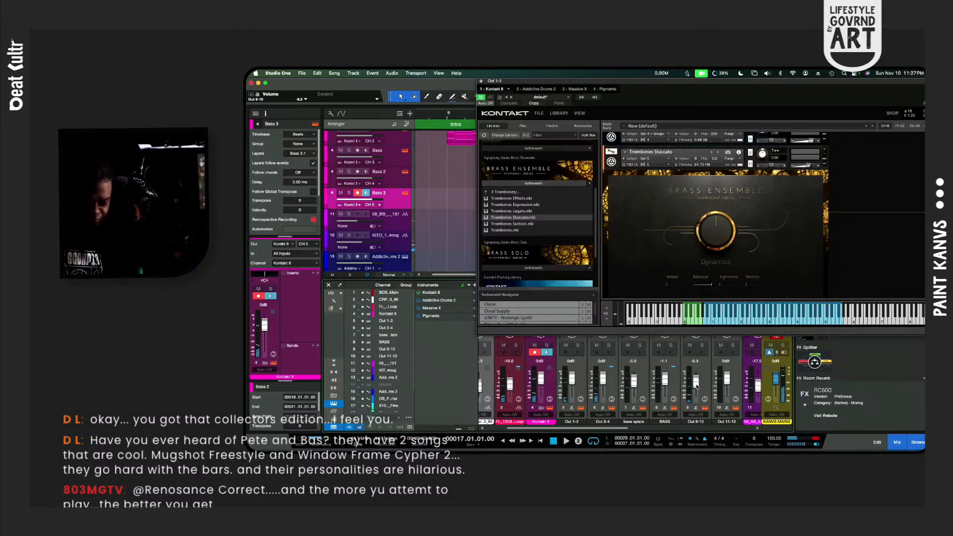
pyautogui.press('KP_Multiply')
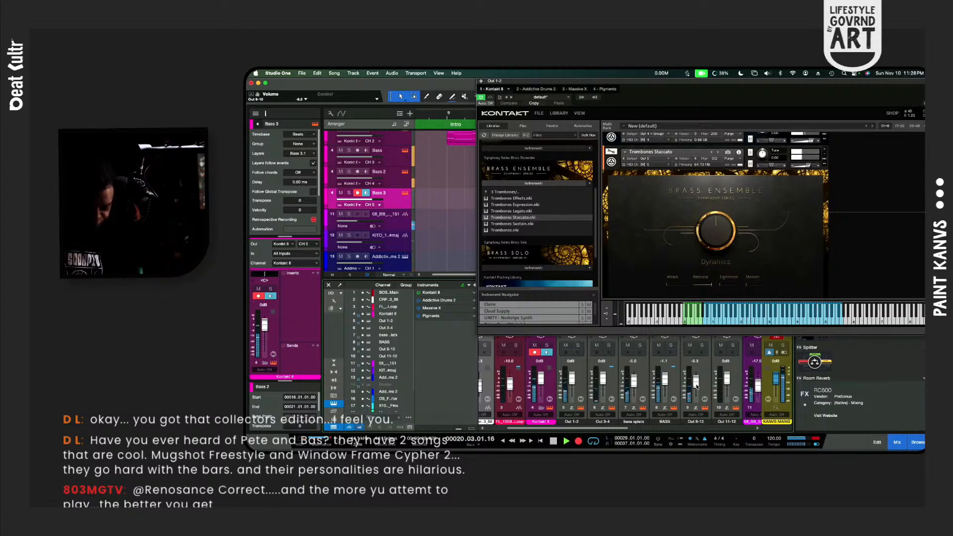
pyautogui.press('space')
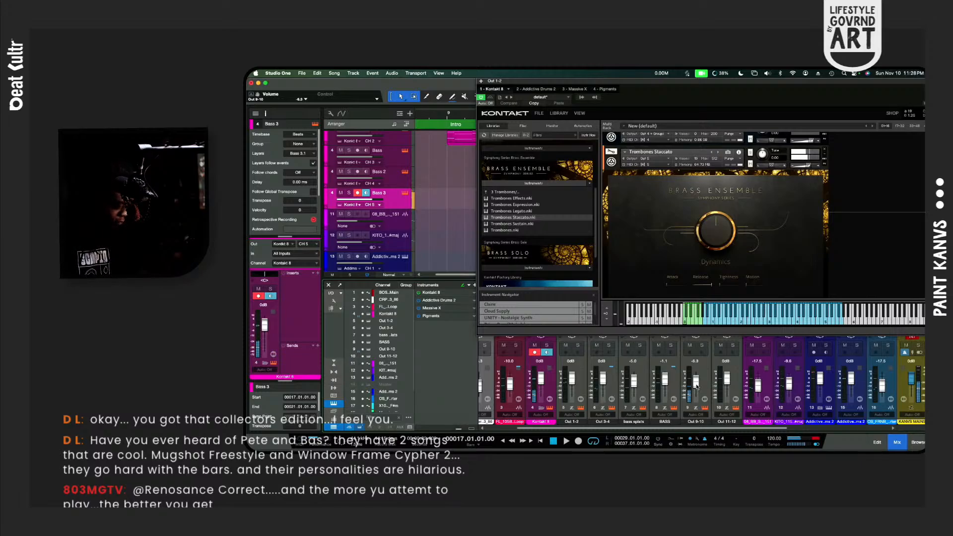
# Step: Play back the recorded Bass 3 part repeatedly from bar 17 to judge how it sits in the Chorus
pyautogui.press('space')
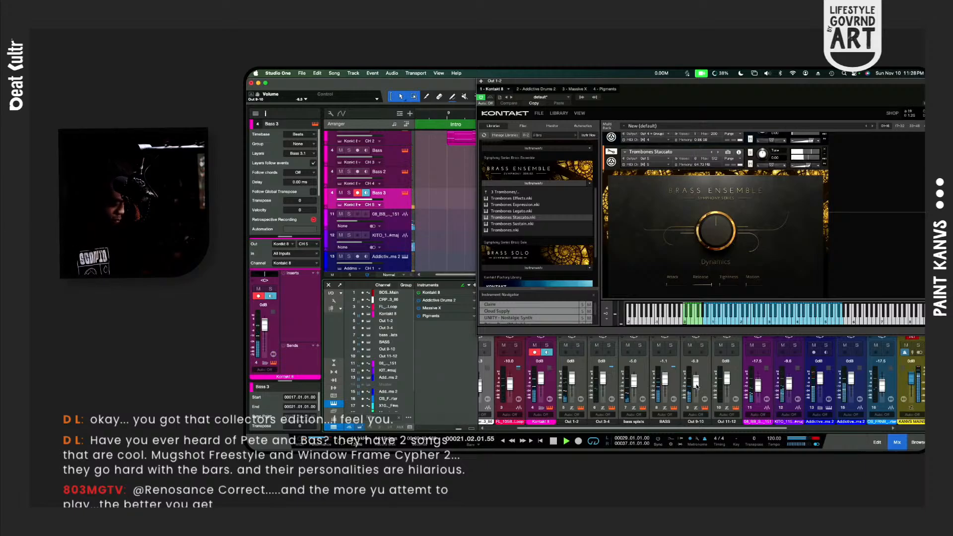
pyautogui.press('space')
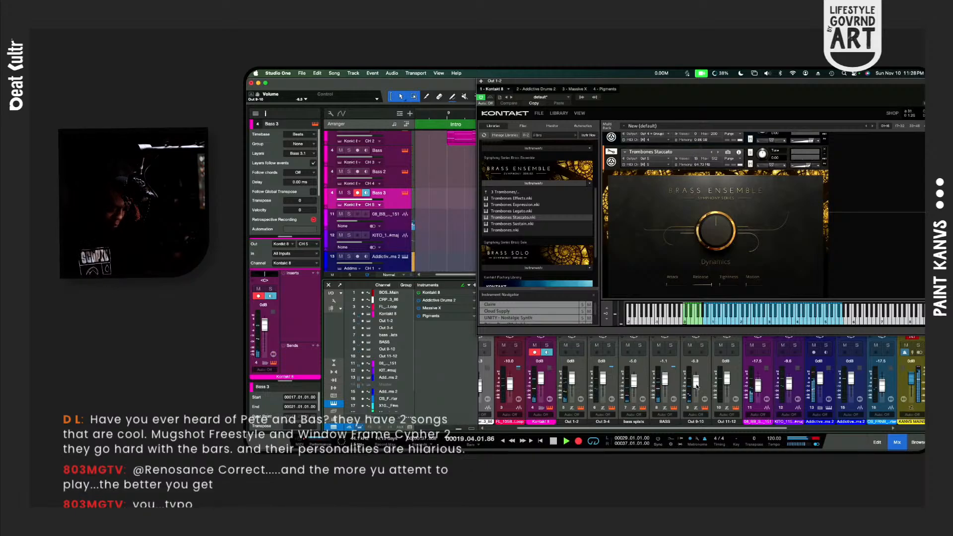
pyautogui.press('space')
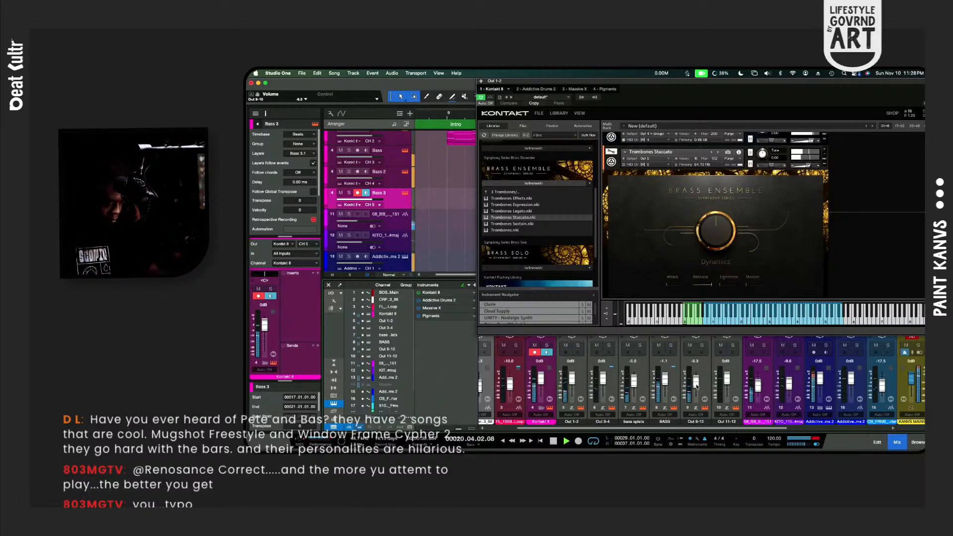
pyautogui.press('space')
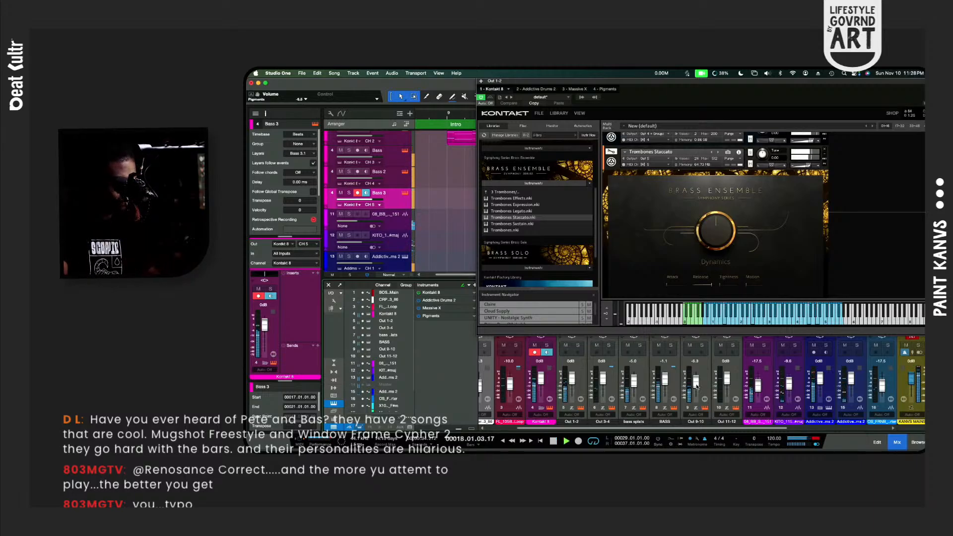
pyautogui.press('space')
pyautogui.press('space')
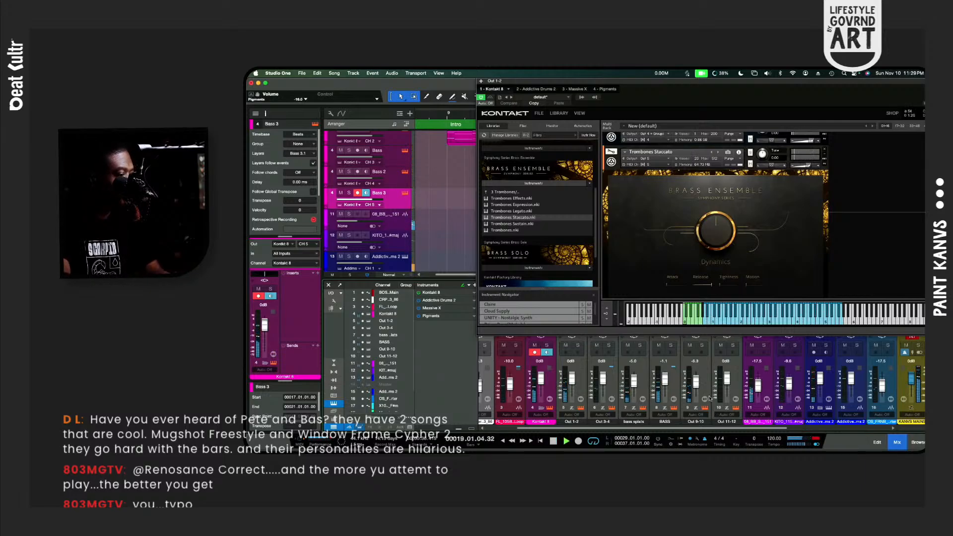
pyautogui.press('space')
pyautogui.press('space')
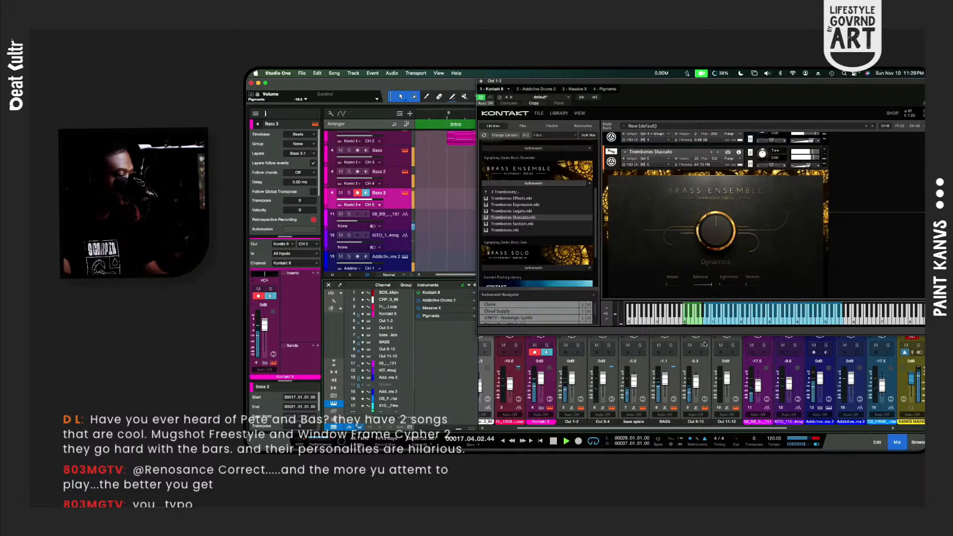
pyautogui.press('space')
pyautogui.press('space')
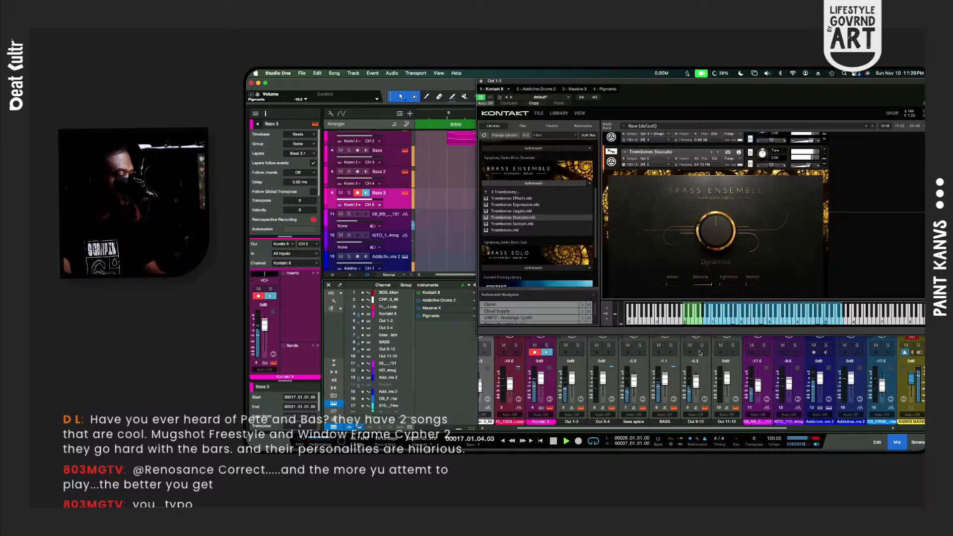
# Step: Check the trombones by soloing Out 9-10, unsolo the channel, and set its level to -3.7 dB
pyautogui.press('s')
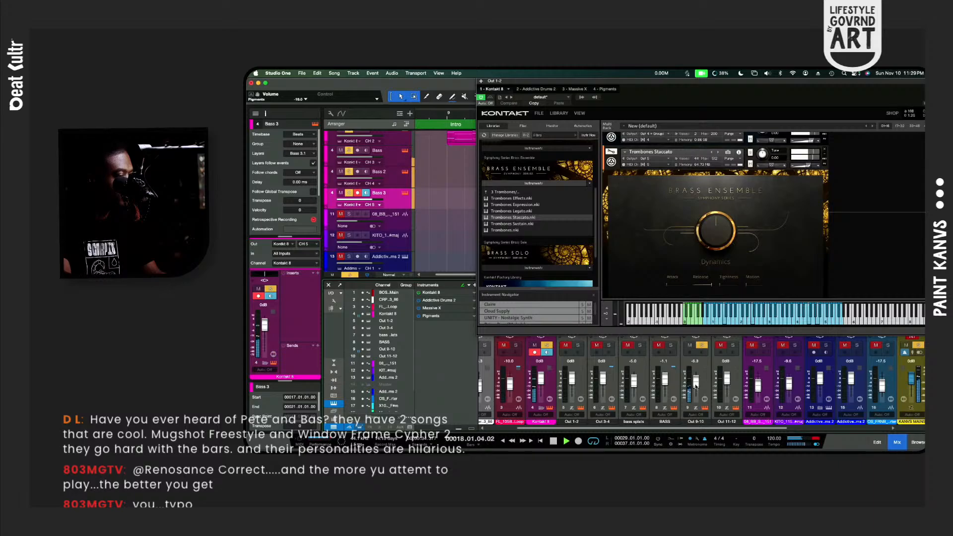
pyautogui.moveTo(695, 385); pyautogui.dragTo(696, 381)
pyautogui.press('space')
pyautogui.press('space')
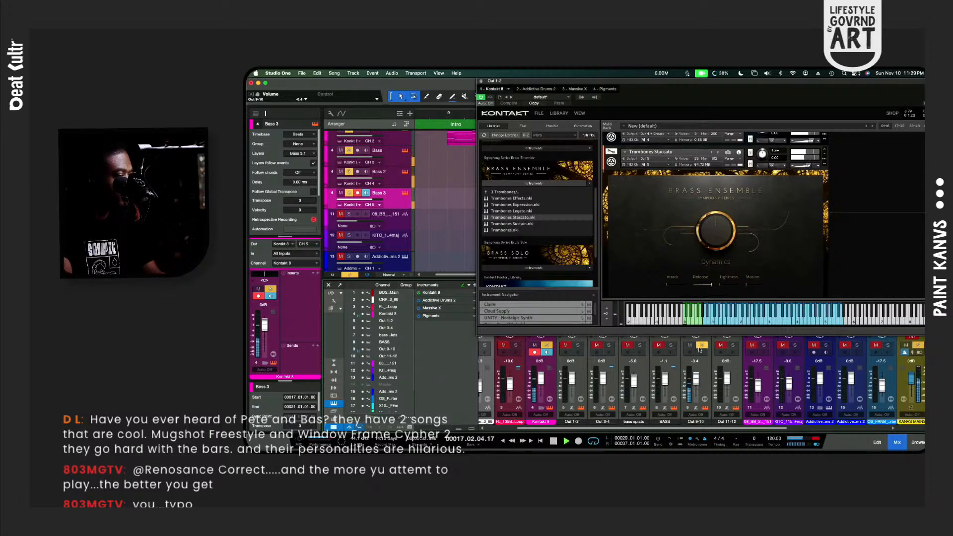
pyautogui.click(700, 347)
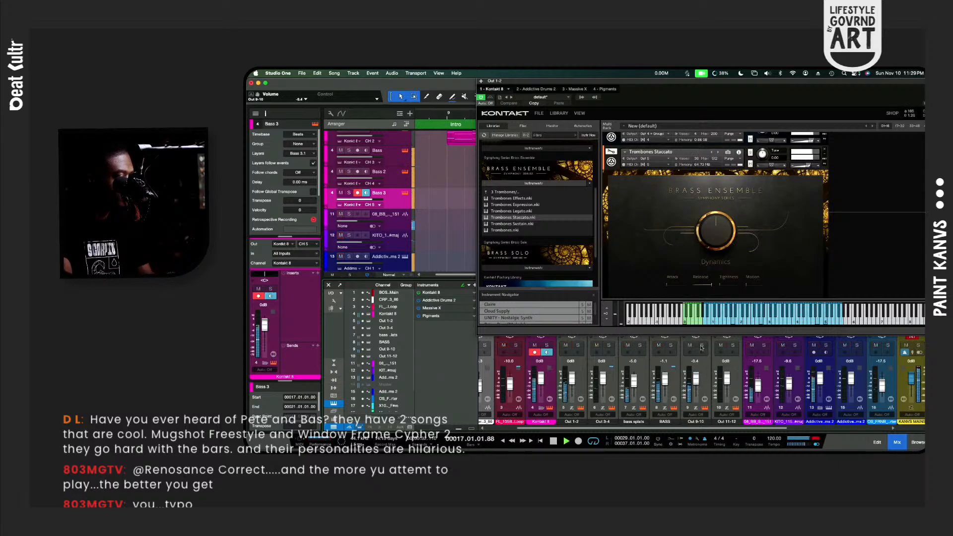
pyautogui.moveTo(696, 379); pyautogui.dragTo(699, 382)
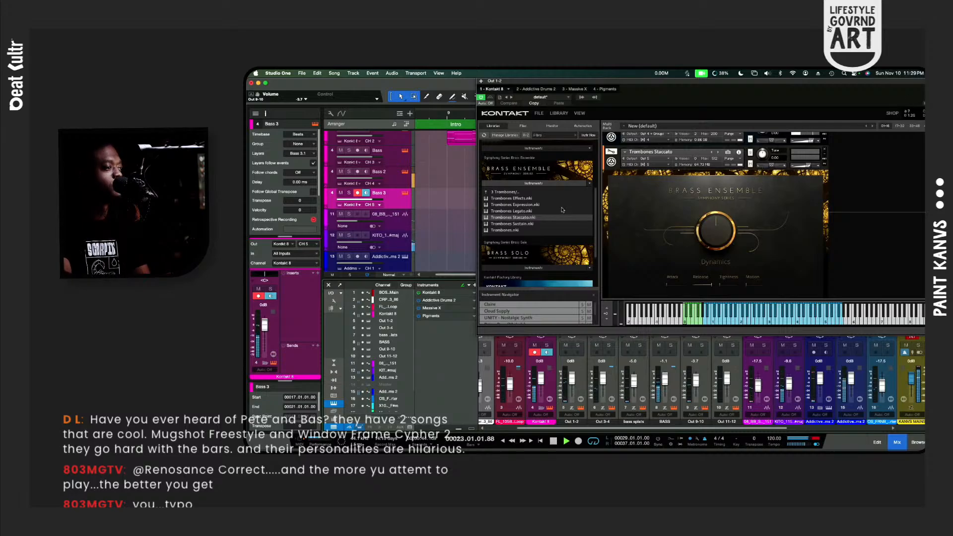
# Step: Collapse the Trombones Staccato instrument in the Kontakt rack and close the Kontakt window
pyautogui.click(610, 163)
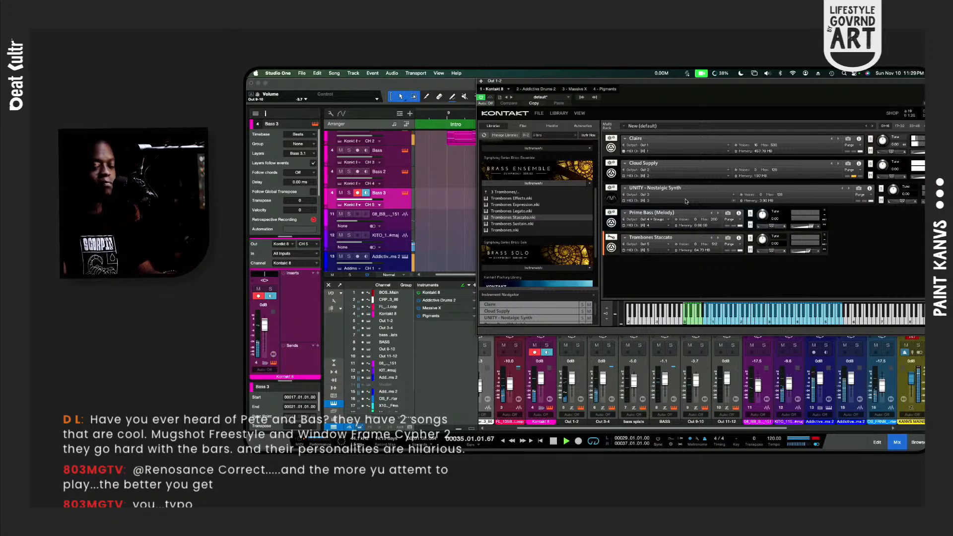
pyautogui.moveTo(722, 82); pyautogui.dragTo(642, 108)
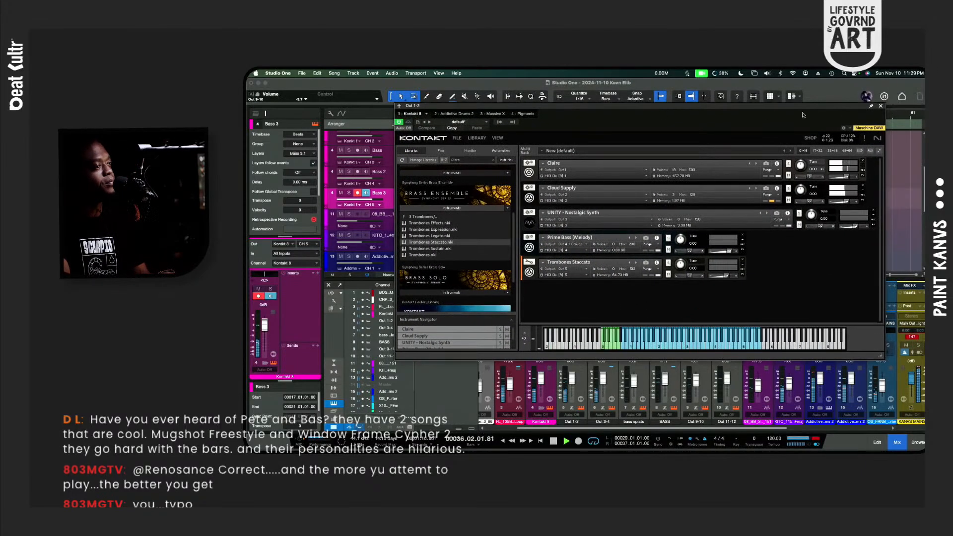
pyautogui.click(879, 106)
# Step: Restart playback from the first Intro section and save the song
pyautogui.doubleClick(424, 127)
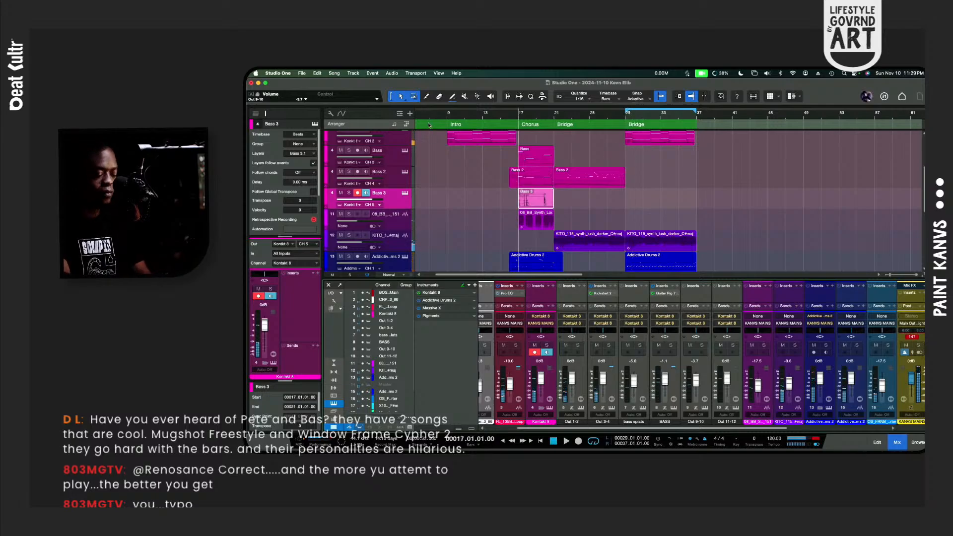
pyautogui.press('super+s')
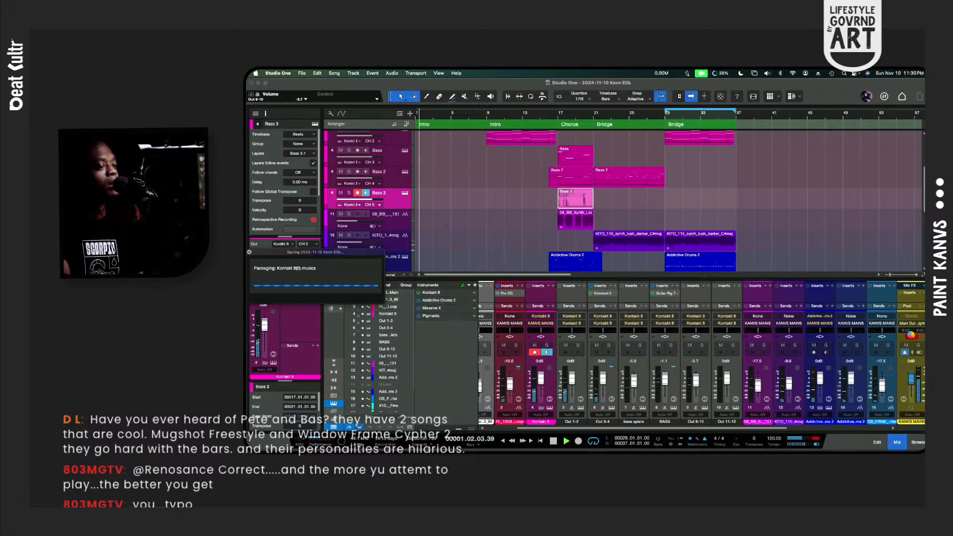
pyautogui.click(912, 338)
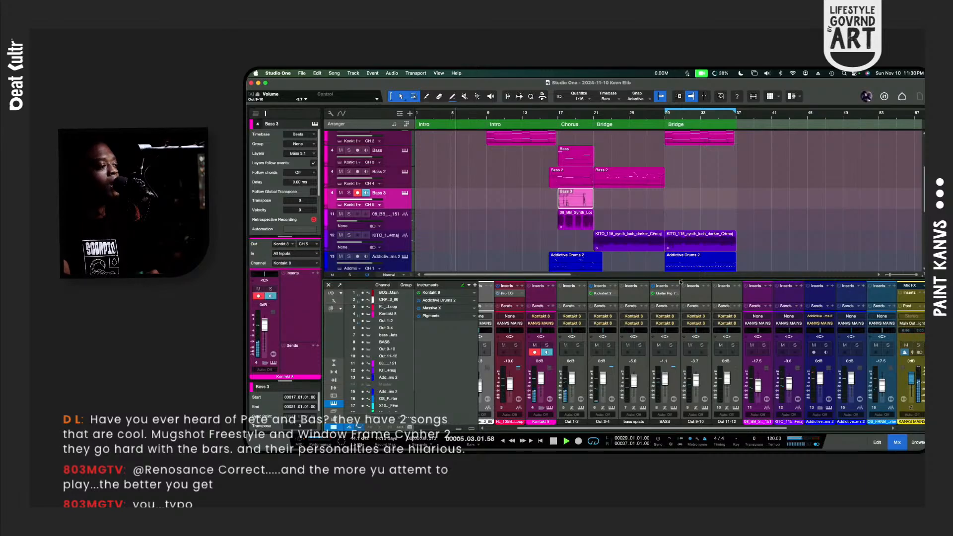
# Step: Enlarge the arrangement area and review all tracks during playback from the Intro into the Chorus
pyautogui.moveTo(681, 279); pyautogui.dragTo(680, 299)
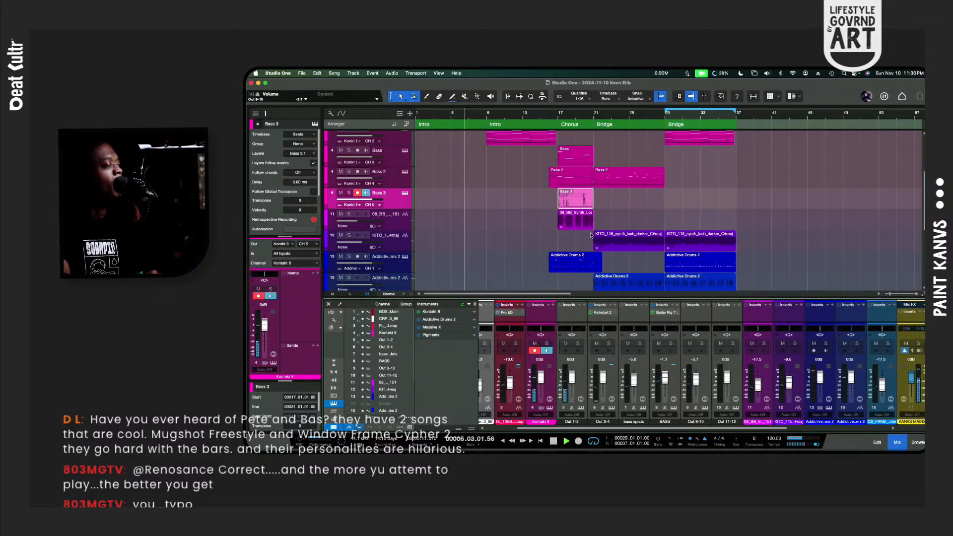
pyautogui.scroll(-5, 592, 235)
pyautogui.scroll(10, 591, 235)
pyautogui.scroll(-1, 591, 235)
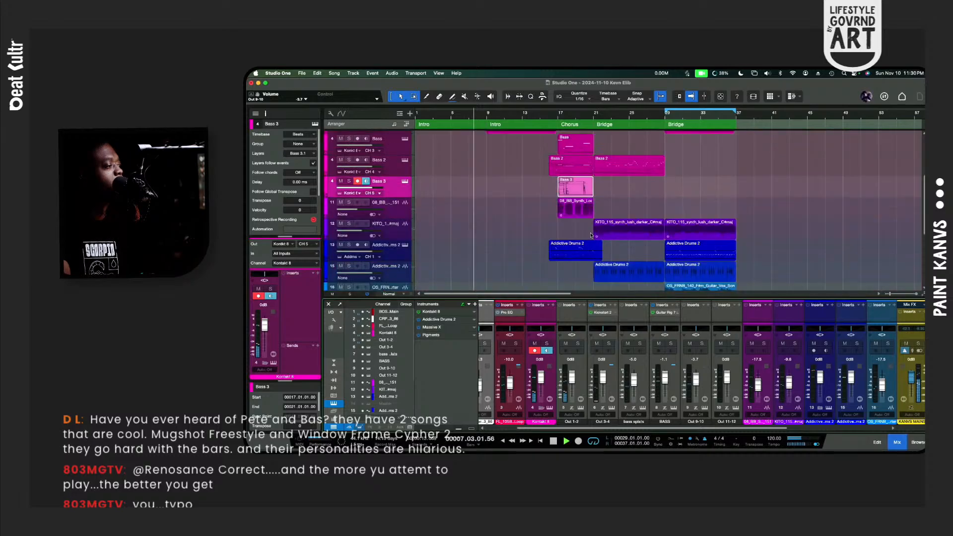
pyautogui.scroll(1, 591, 234)
pyautogui.scroll(-1, 591, 235)
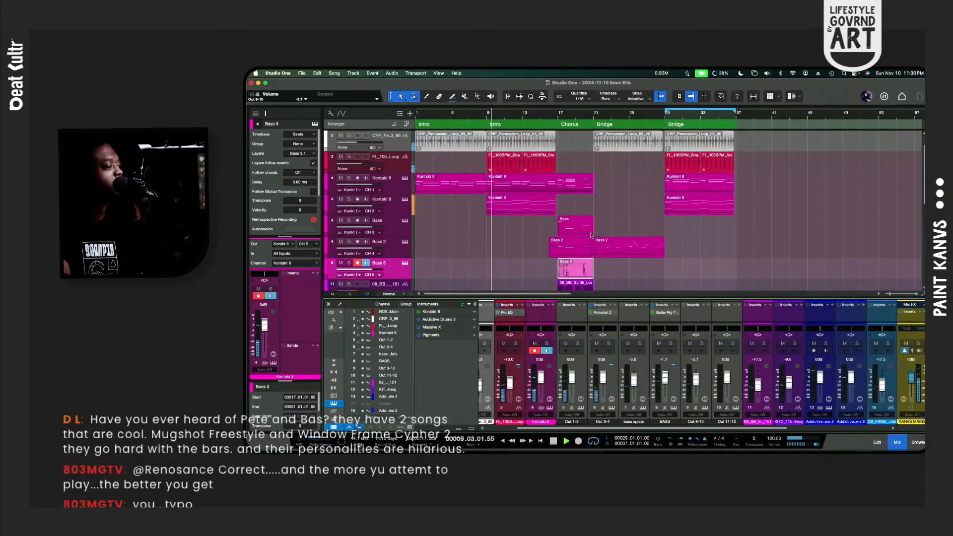
pyautogui.scroll(-1, 539, 230)
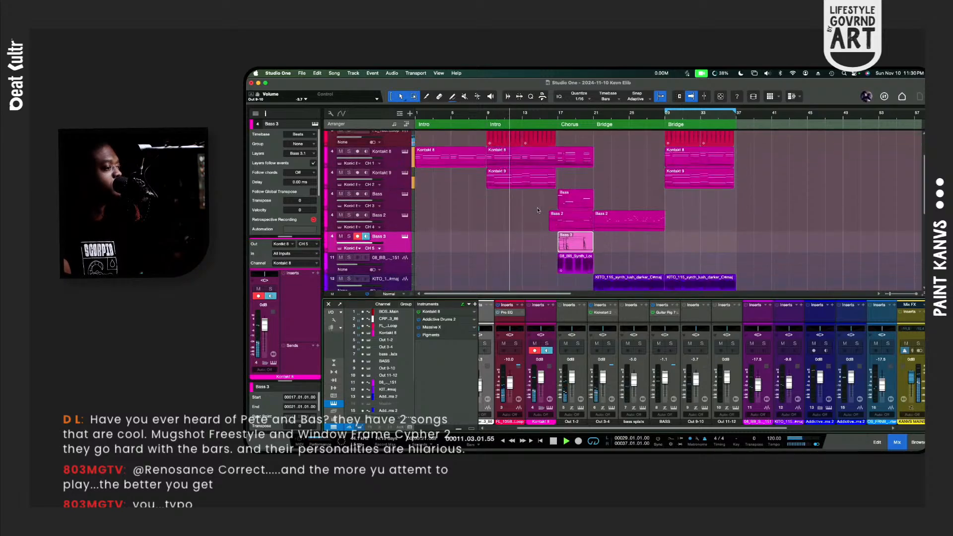
pyautogui.scroll(-1, 537, 211)
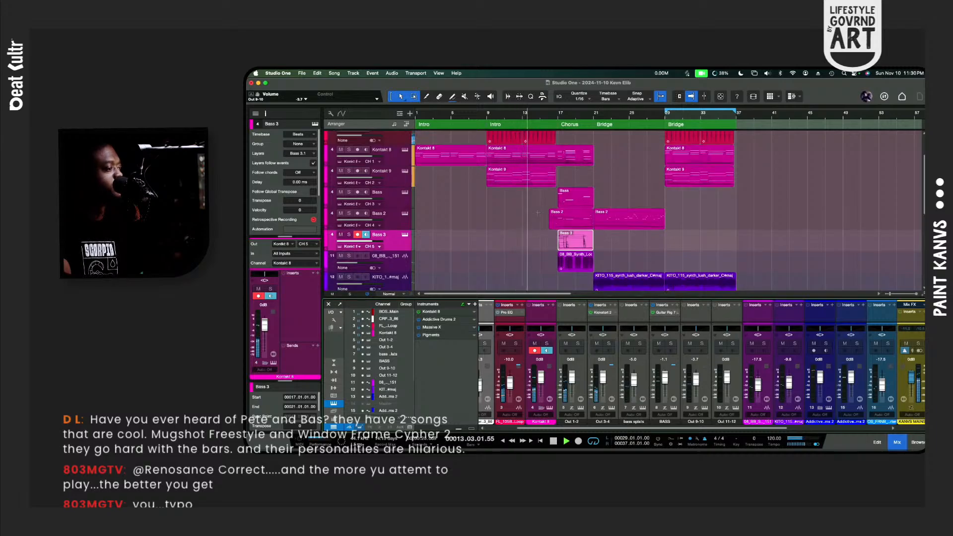
pyautogui.scroll(-5, 537, 213)
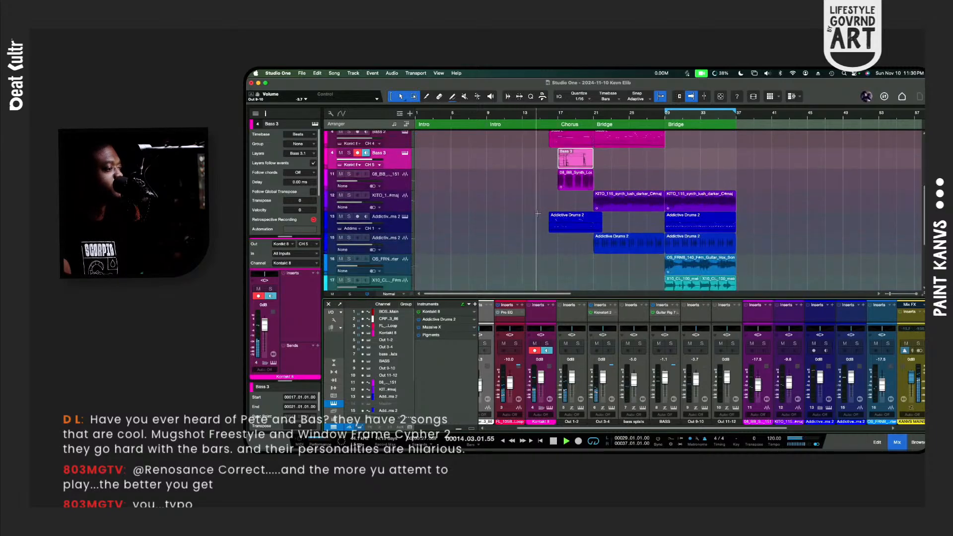
pyautogui.scroll(-3, 538, 213)
pyautogui.scroll(7, 537, 213)
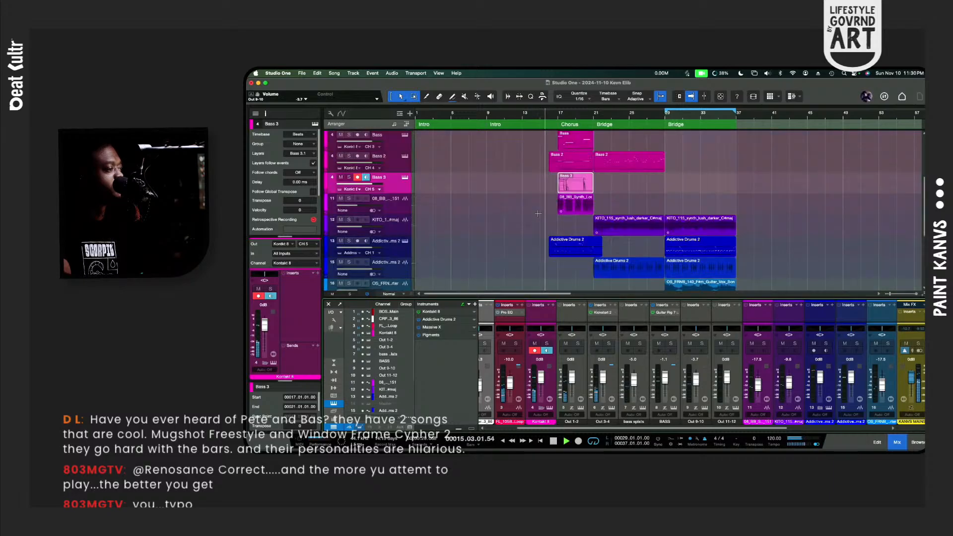
pyautogui.scroll(2, 538, 214)
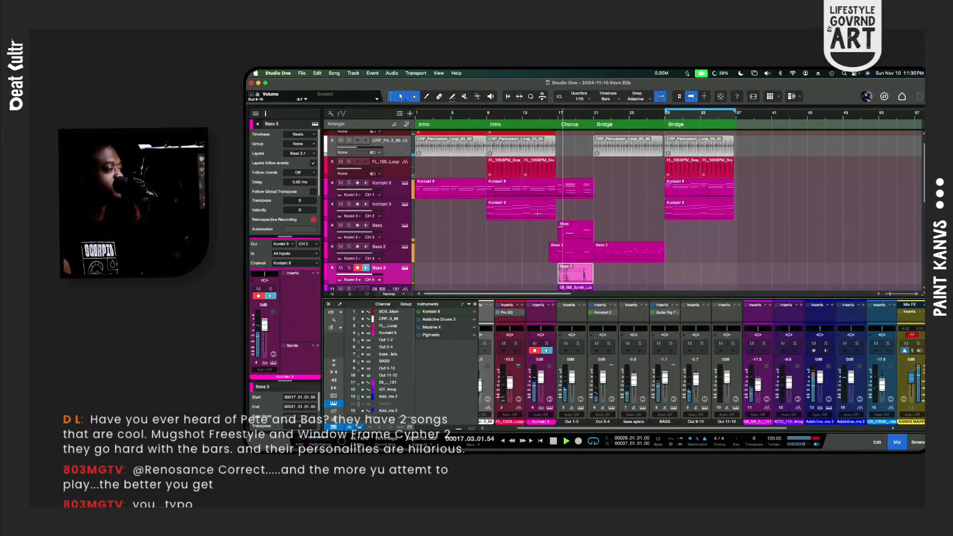
pyautogui.press('space')
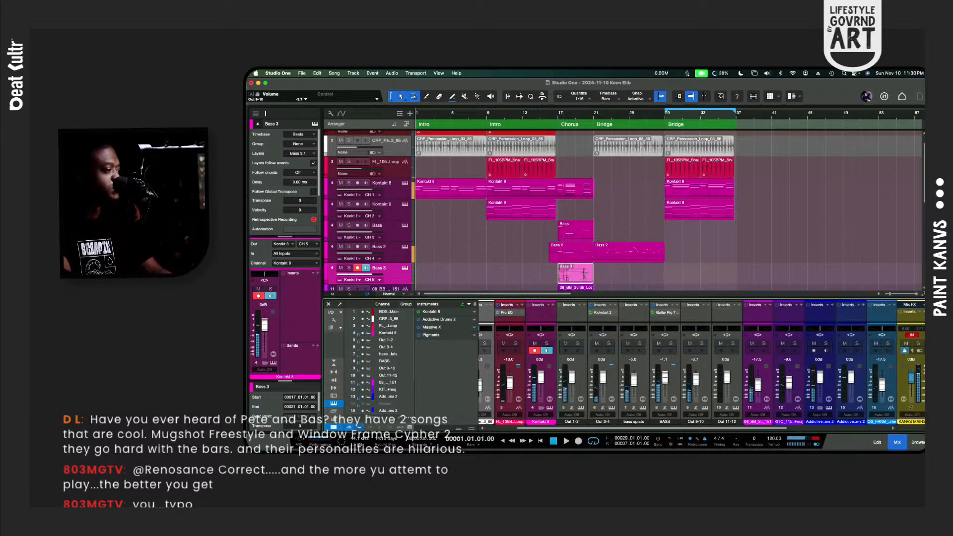
# Step: Open the Bass 3 Chorus part in an enlarged note editor and quantize the first chord's notes at bar 17
pyautogui.scroll(-3, 584, 278)
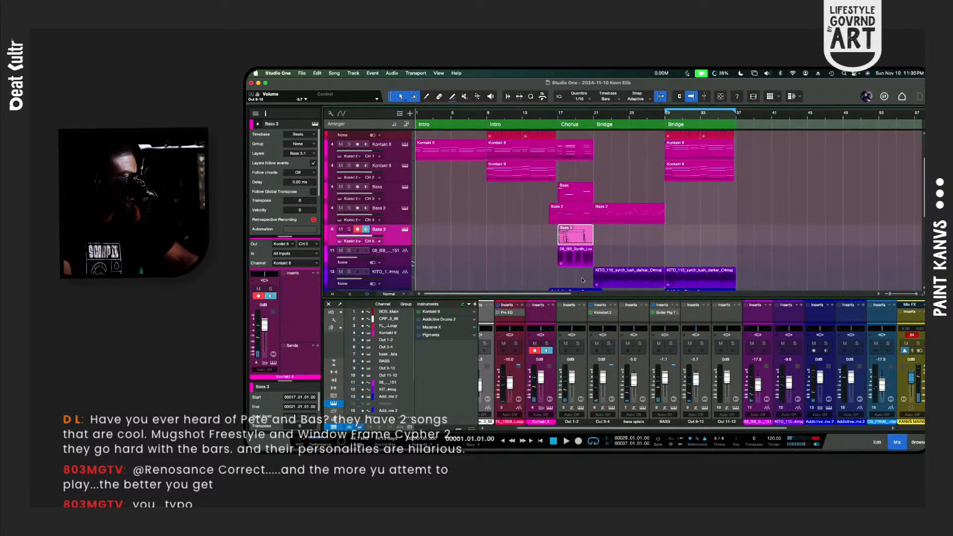
pyautogui.scroll(-1, 570, 234)
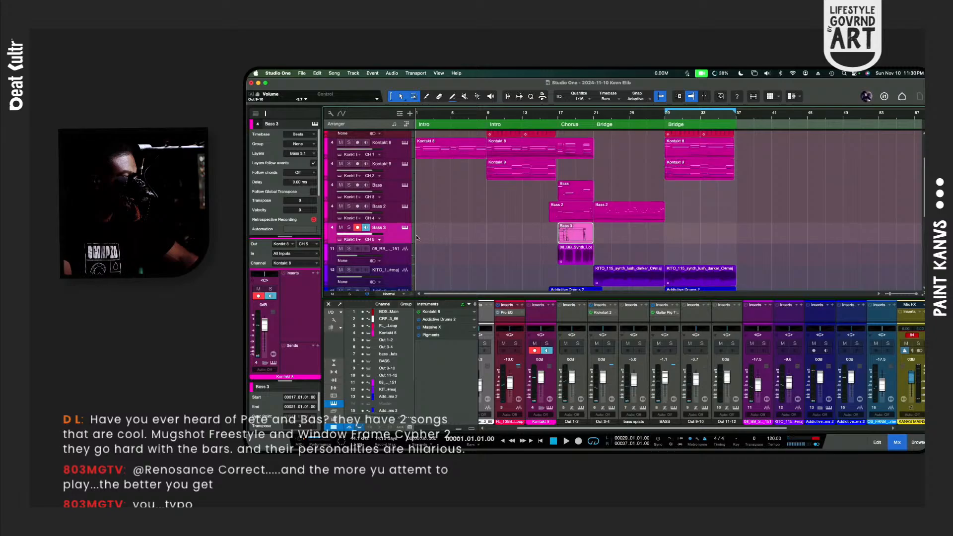
pyautogui.doubleClick(584, 237)
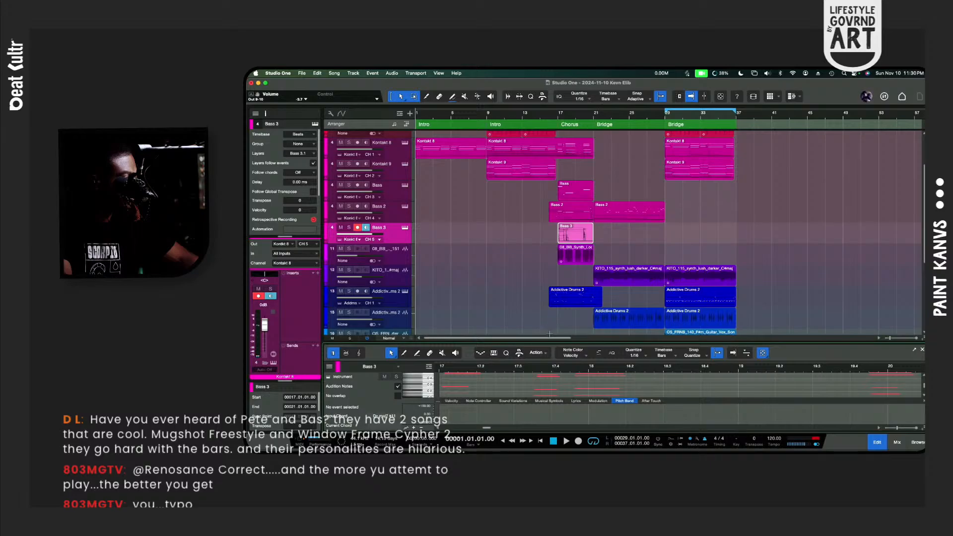
pyautogui.moveTo(553, 343); pyautogui.dragTo(549, 176)
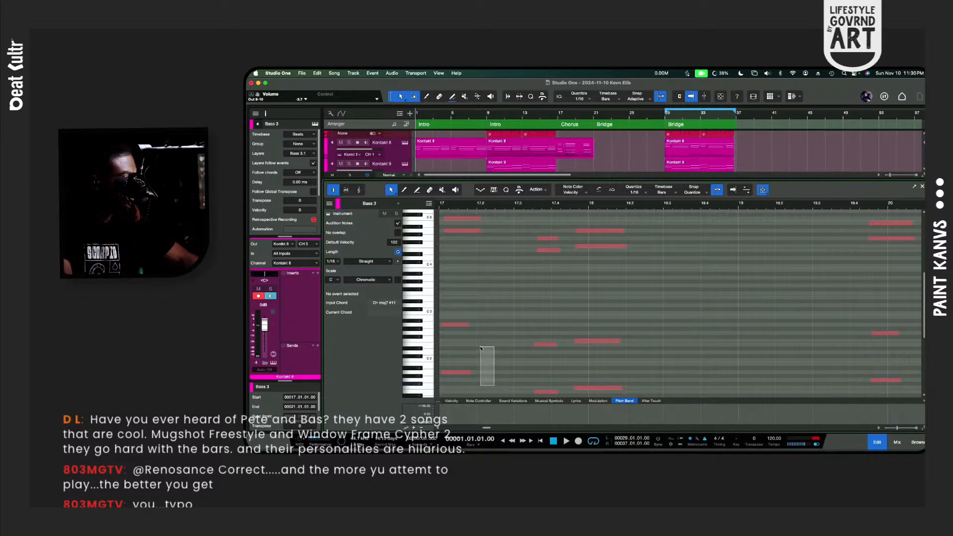
pyautogui.moveTo(480, 348); pyautogui.dragTo(446, 215)
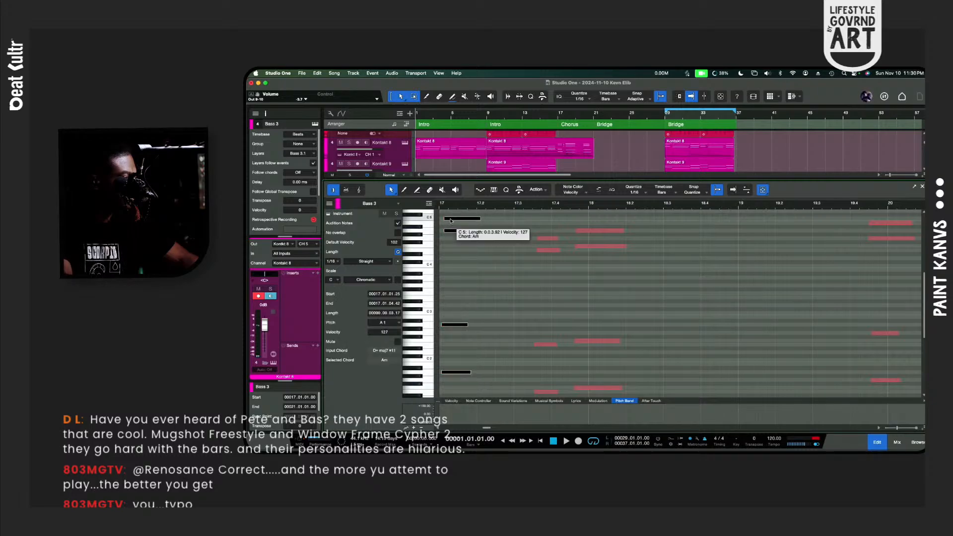
pyautogui.click(451, 221)
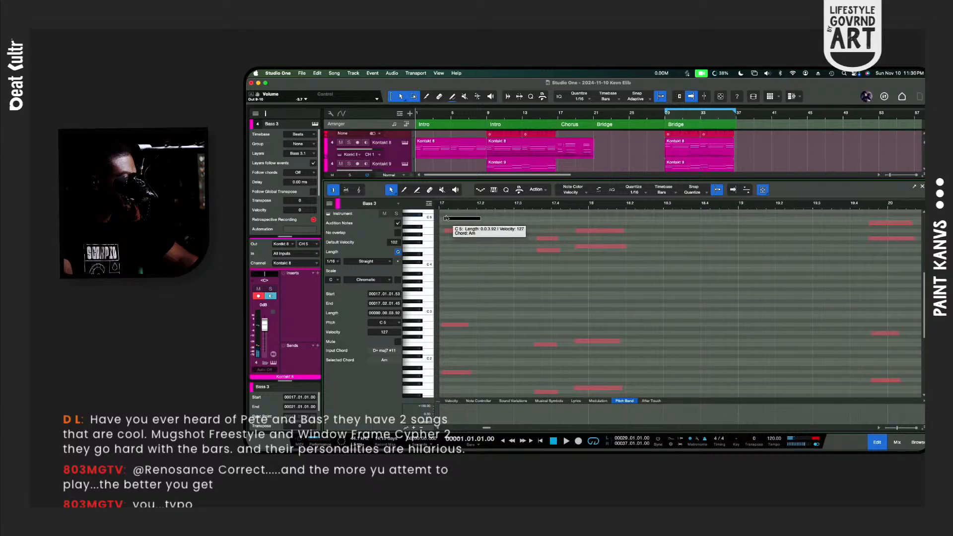
pyautogui.moveTo(446, 213)
pyautogui.mouseDown()
pyautogui.moveTo(481, 370)
pyautogui.moveTo(467, 377)
pyautogui.mouseUp()
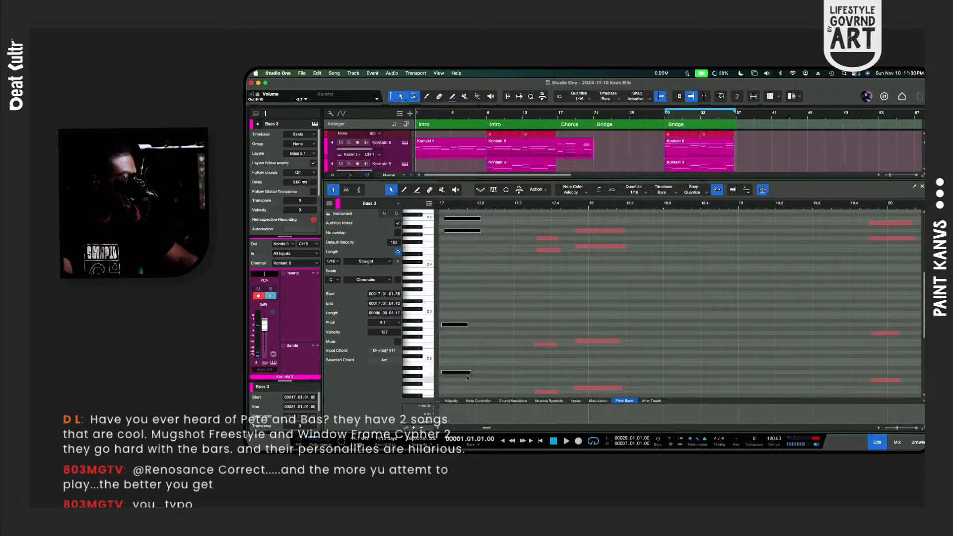
pyautogui.press('q')
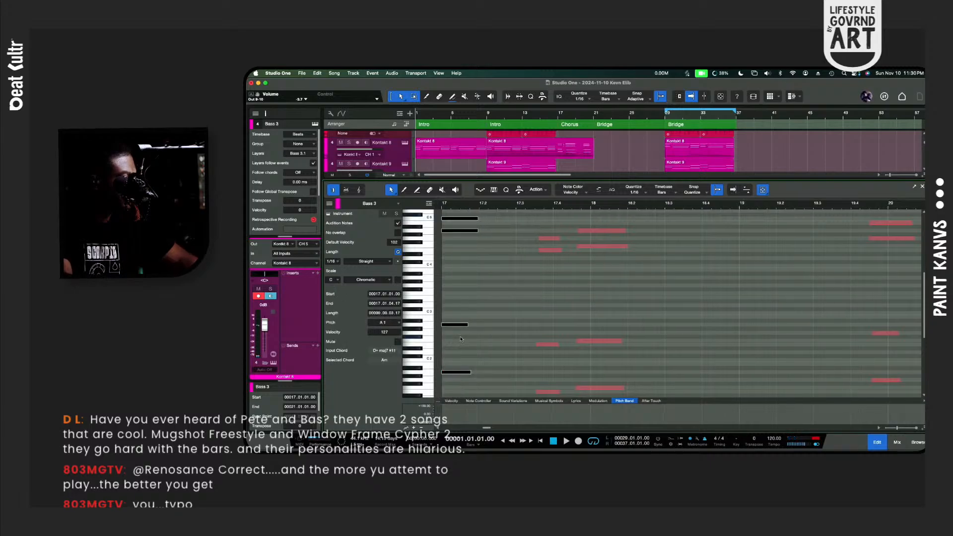
# Step: Quantize the remaining Bass 3 chords before bar 18 and around bar 20, and shrink the note editor again
pyautogui.moveTo(534, 226); pyautogui.dragTo(634, 393)
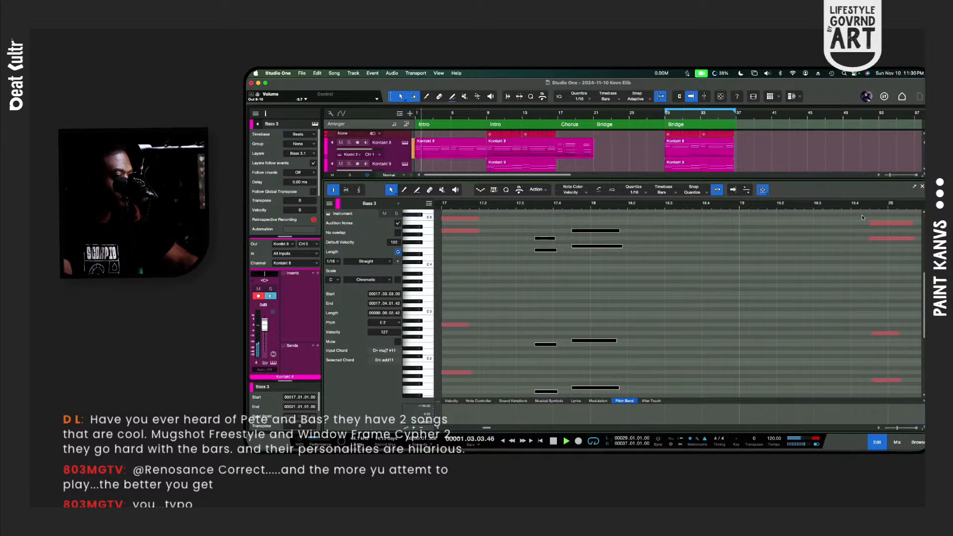
pyautogui.moveTo(860, 216); pyautogui.dragTo(921, 397)
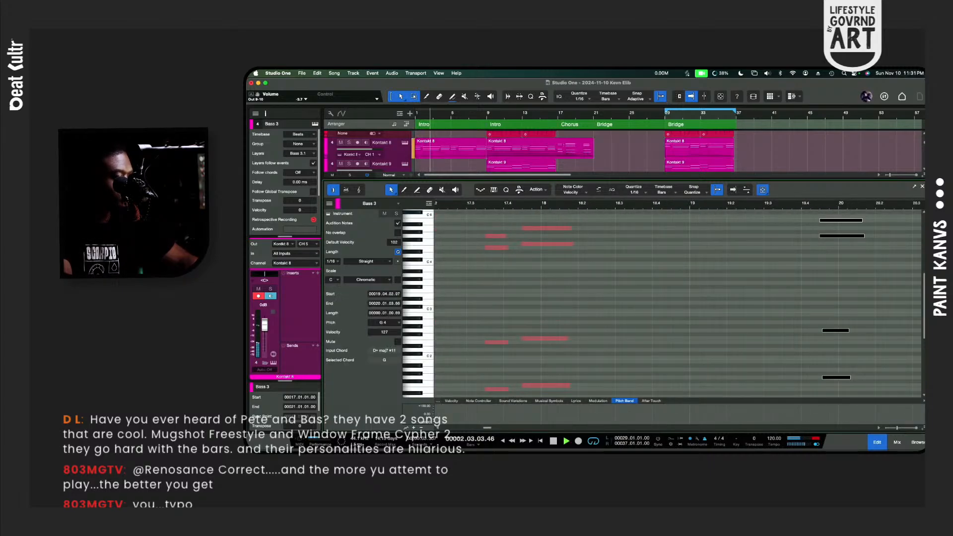
pyautogui.scroll(3, 583, 307)
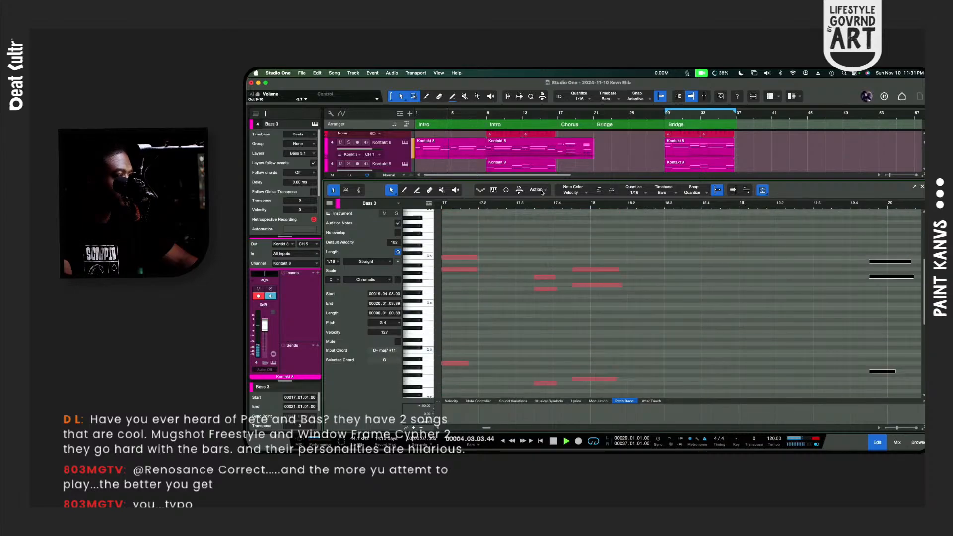
pyautogui.moveTo(542, 179); pyautogui.dragTo(558, 297)
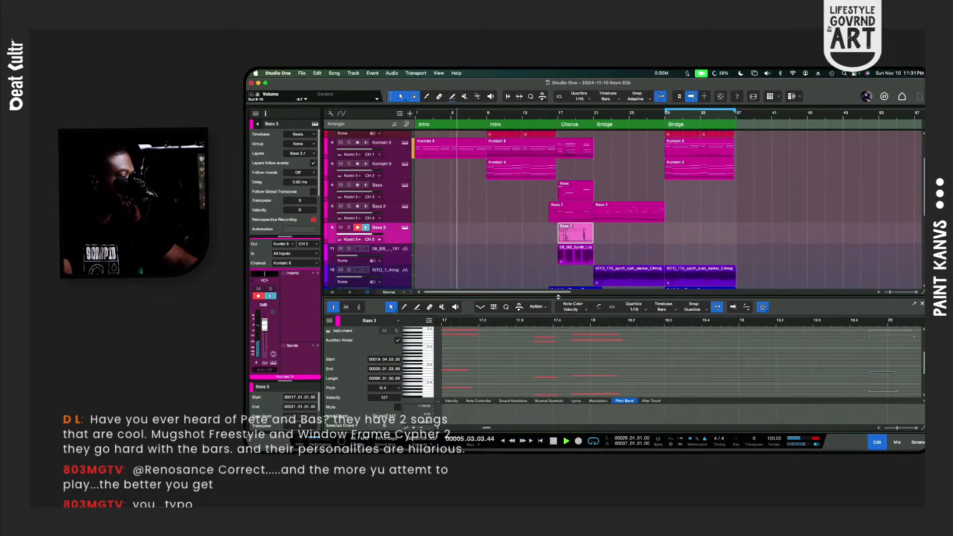
# Step: Rename the Out 9-10 mixer channel as brass and lower its level to about -7.5 dB
pyautogui.press('F3')
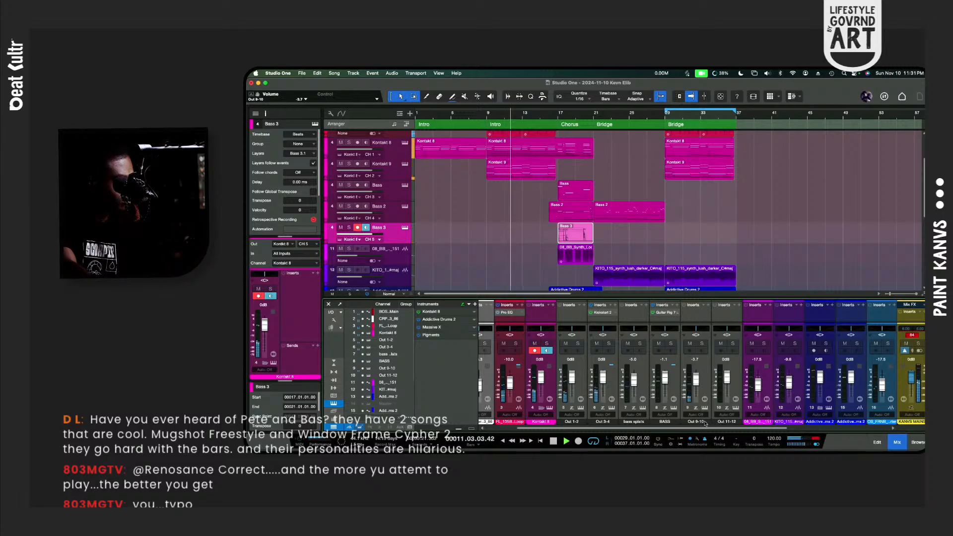
pyautogui.write('bra')
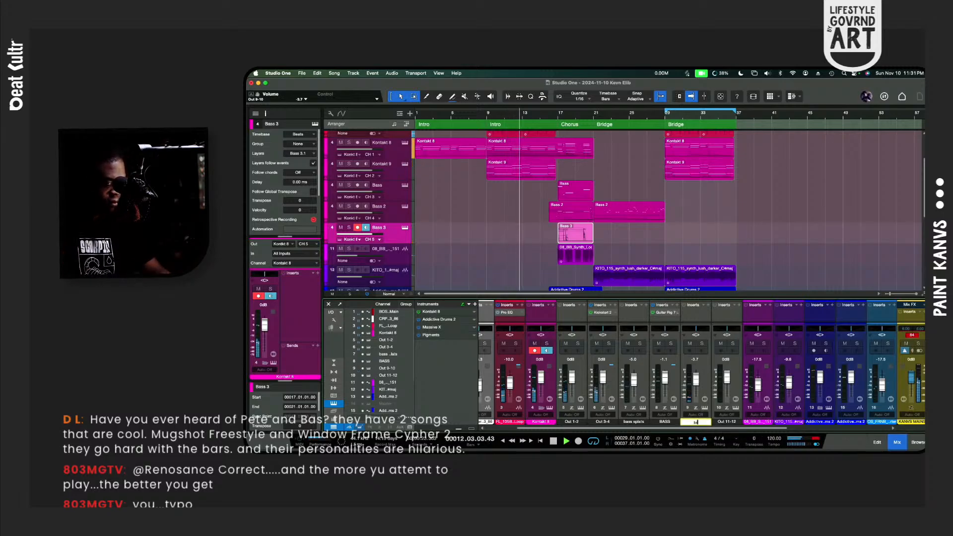
pyautogui.write('s')
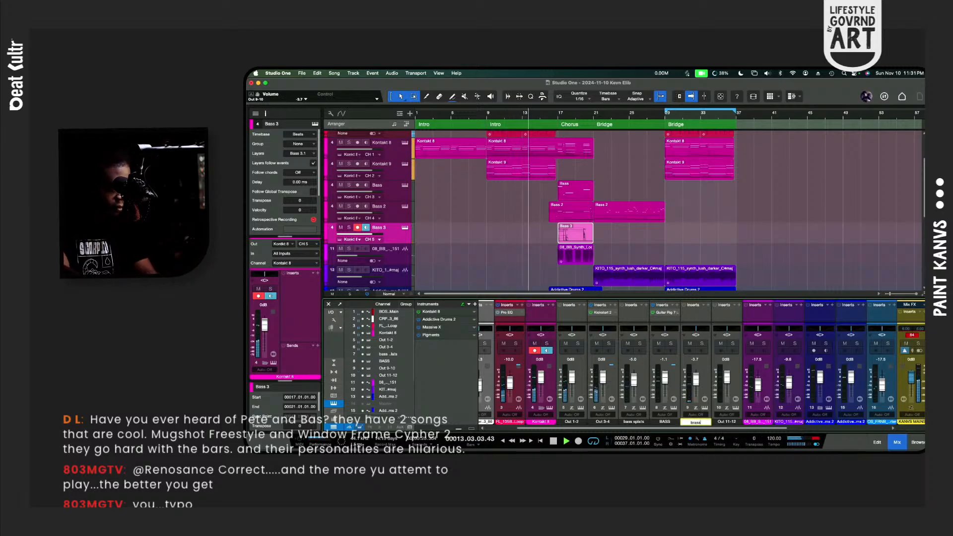
pyautogui.write('s')
pyautogui.press('Return')
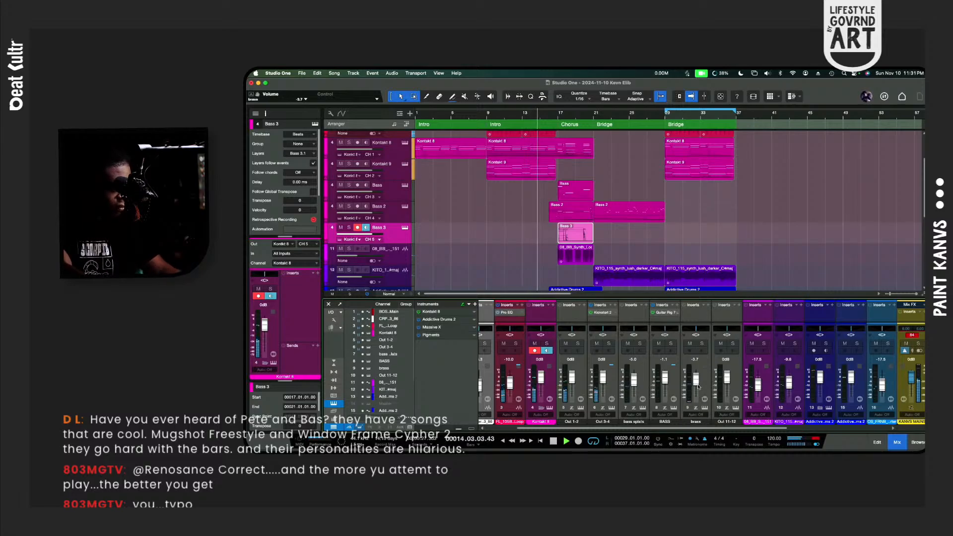
pyautogui.moveTo(696, 379); pyautogui.dragTo(700, 385)
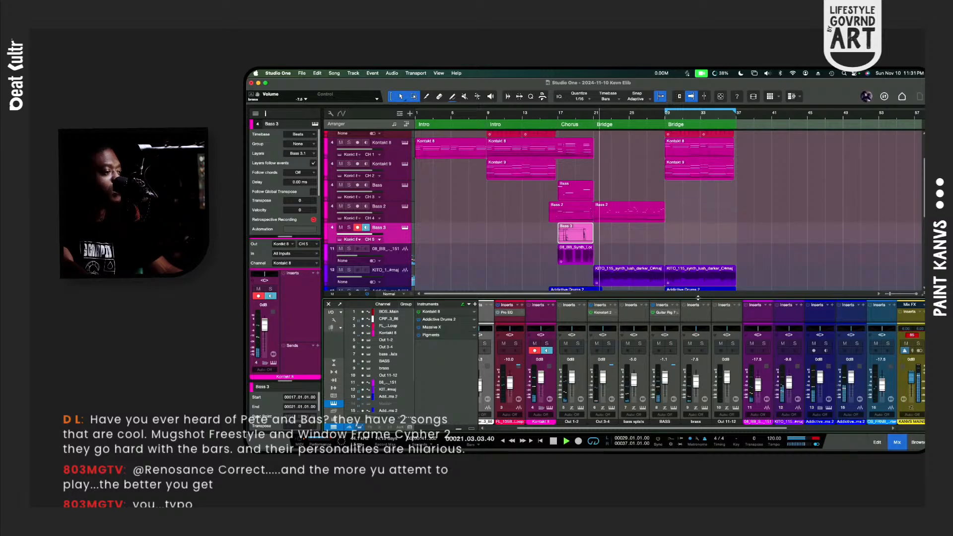
# Step: Review all tracks in the arrangement during playback through the two Bridge sections
pyautogui.scroll(-3, 727, 270)
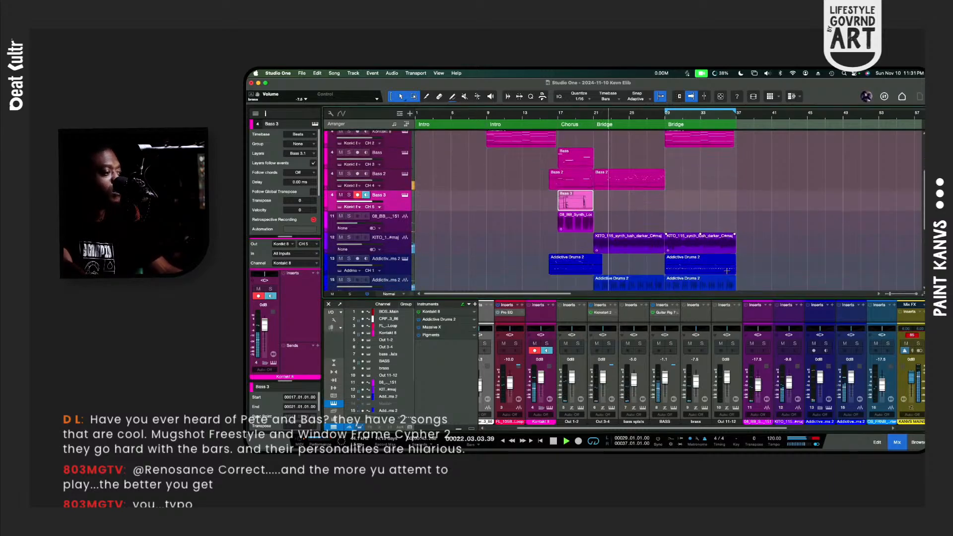
pyautogui.scroll(-3, 727, 270)
pyautogui.scroll(-2, 727, 271)
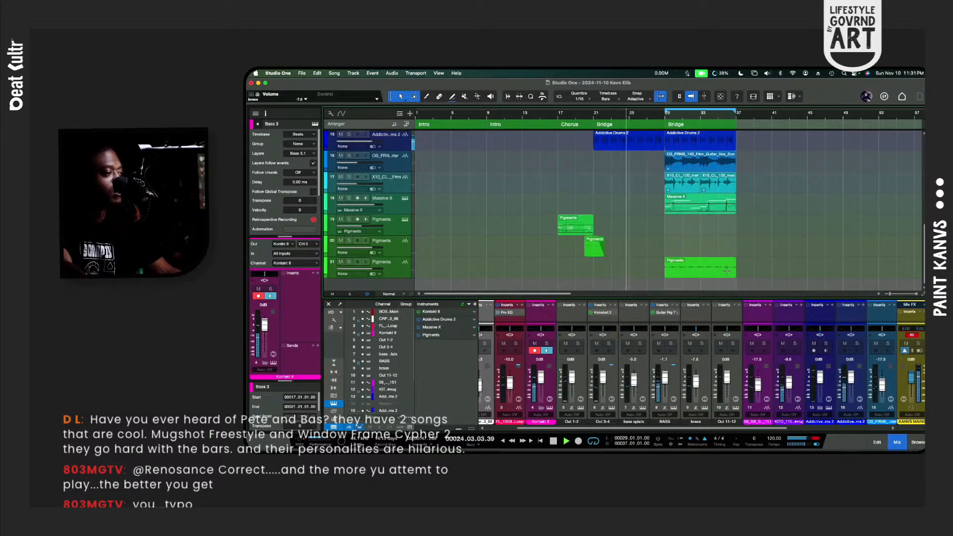
pyautogui.scroll(8, 727, 270)
pyautogui.scroll(-1, 726, 270)
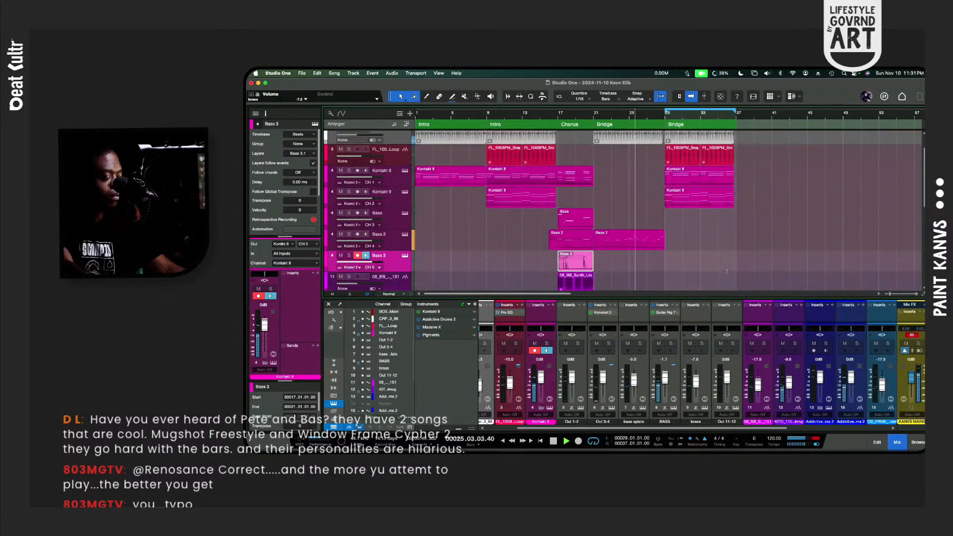
pyautogui.press('F3')
pyautogui.scroll(-1, 723, 294)
pyautogui.scroll(-2, 723, 294)
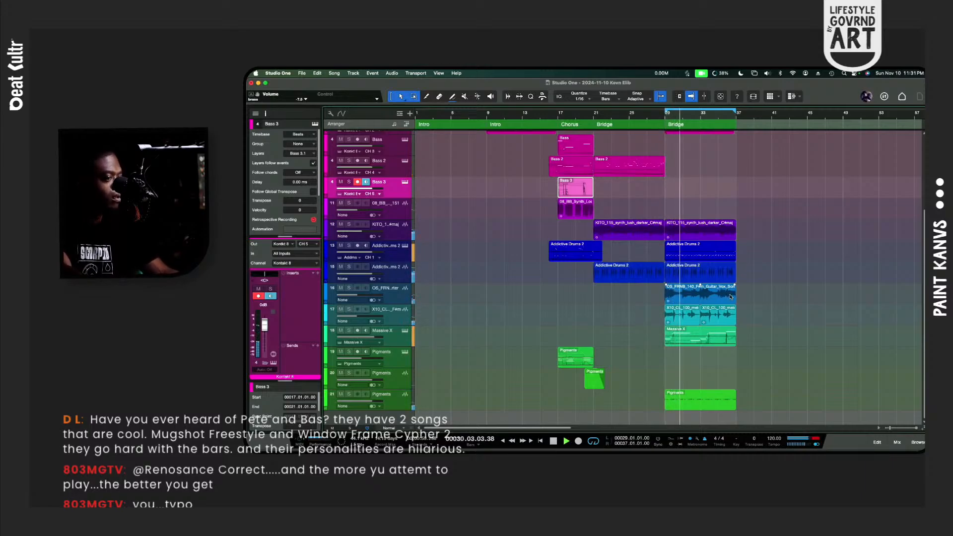
pyautogui.press('F3')
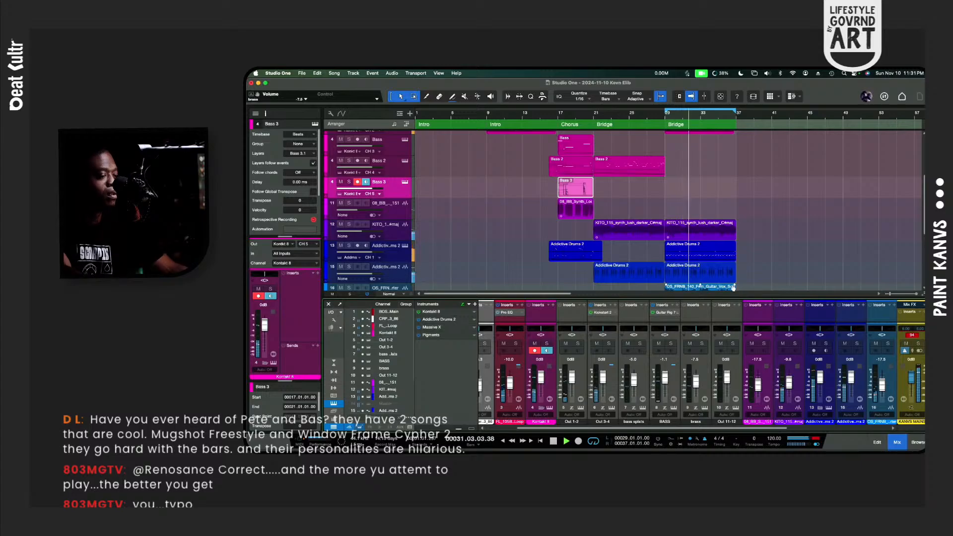
# Step: Clear the audio reference in the Splice browser and search its samples for "hit"
pyautogui.press('F5')
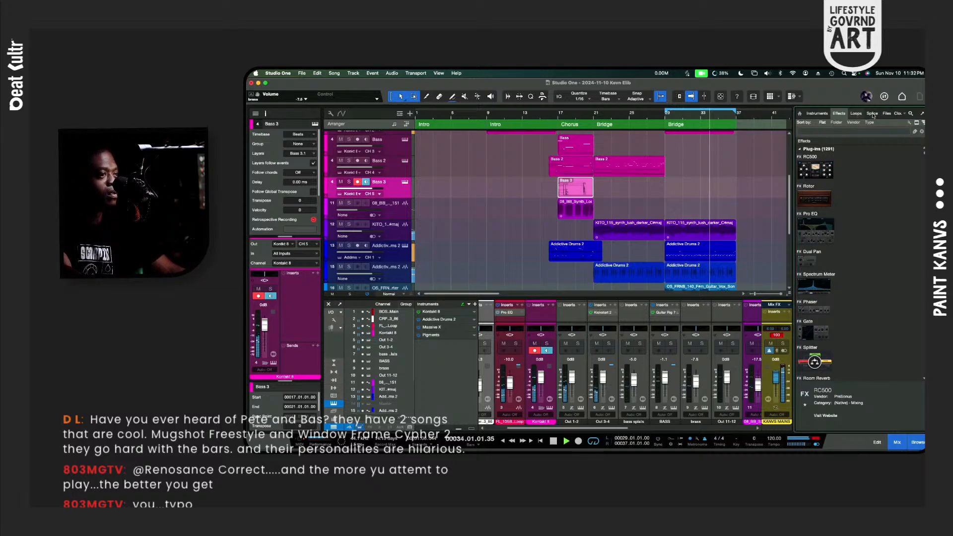
pyautogui.click(872, 114)
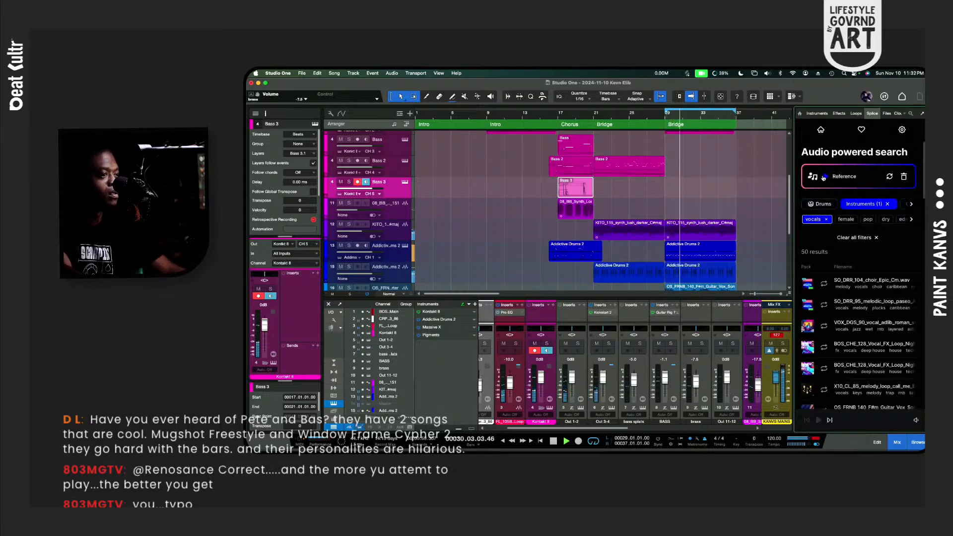
pyautogui.click(904, 176)
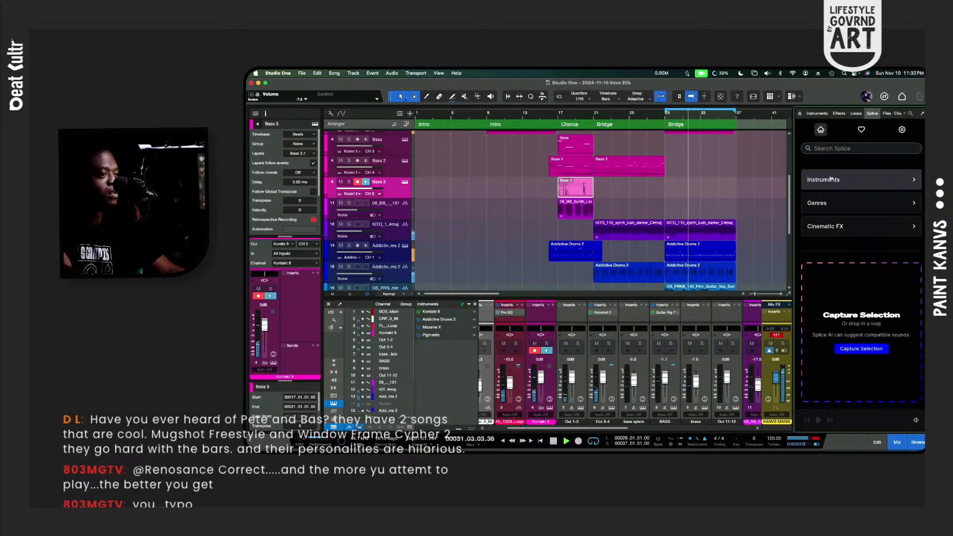
pyautogui.click(822, 148)
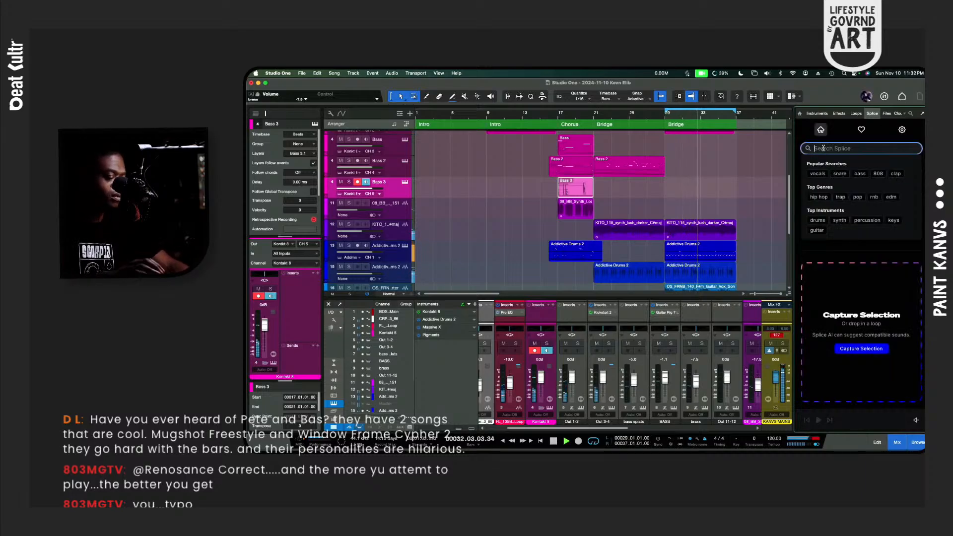
pyautogui.write('boom')
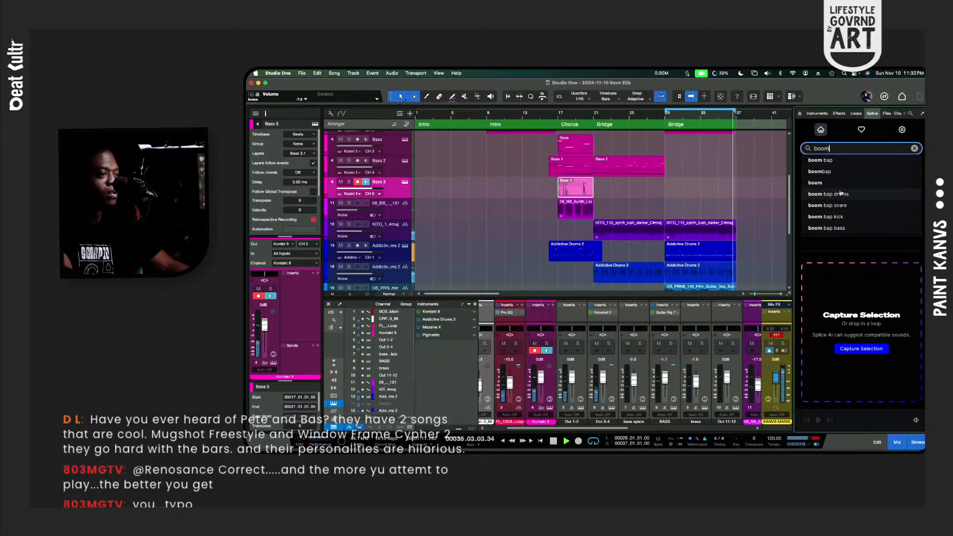
pyautogui.doubleClick(833, 149)
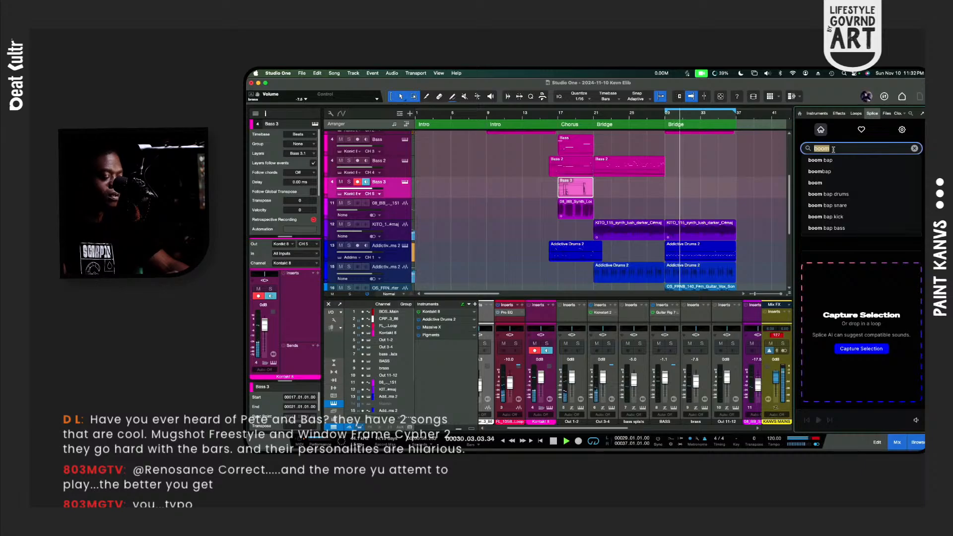
pyautogui.press('Return')
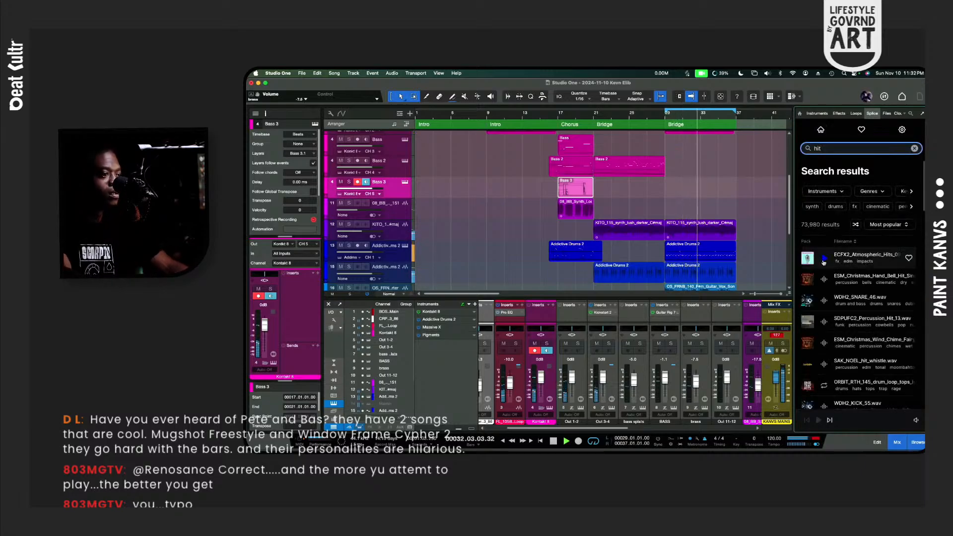
# Step: Preview the ECFX2_Atmospheric_Hits_09 sample, place it on a new track at the second Bridge's start, and lower its level slightly
pyautogui.click(823, 259)
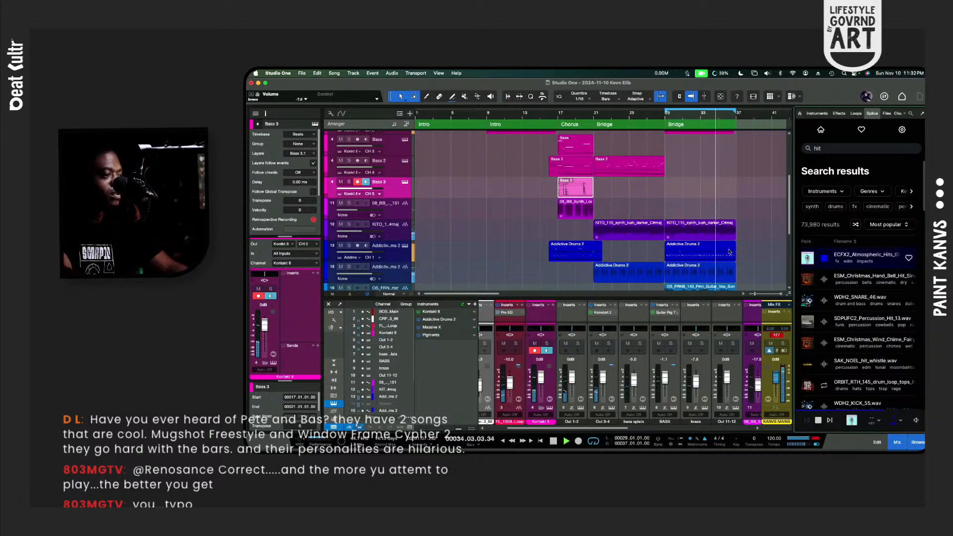
pyautogui.scroll(-5, 687, 251)
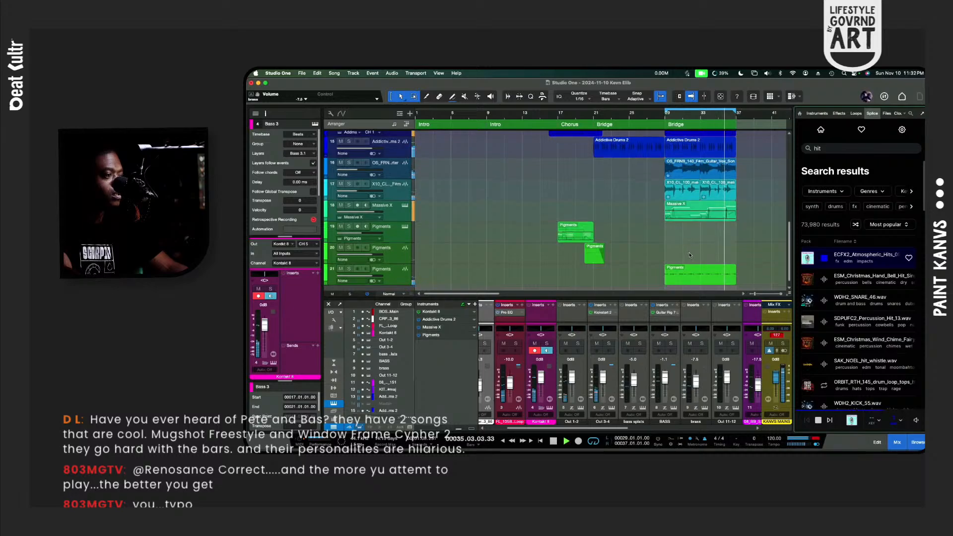
pyautogui.scroll(-1, 689, 255)
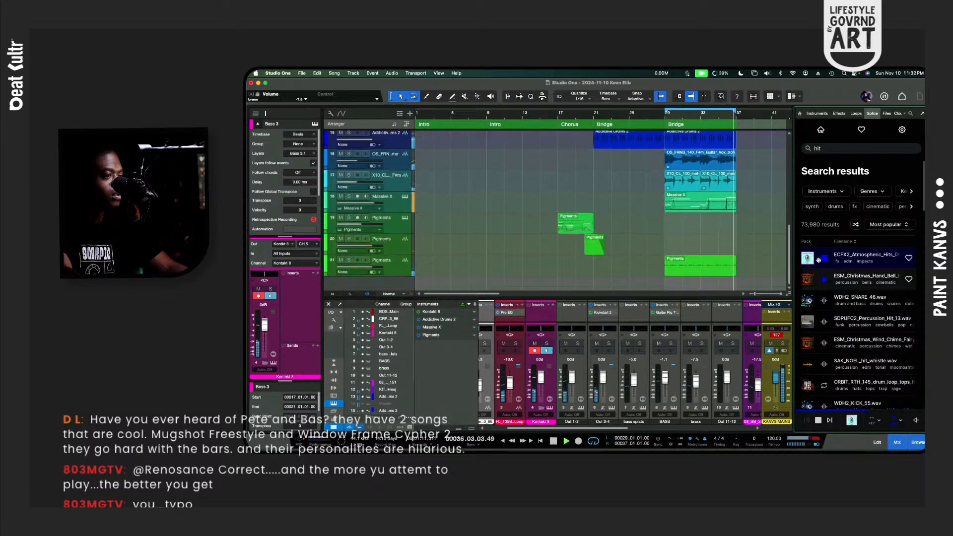
pyautogui.moveTo(819, 260); pyautogui.dragTo(678, 285)
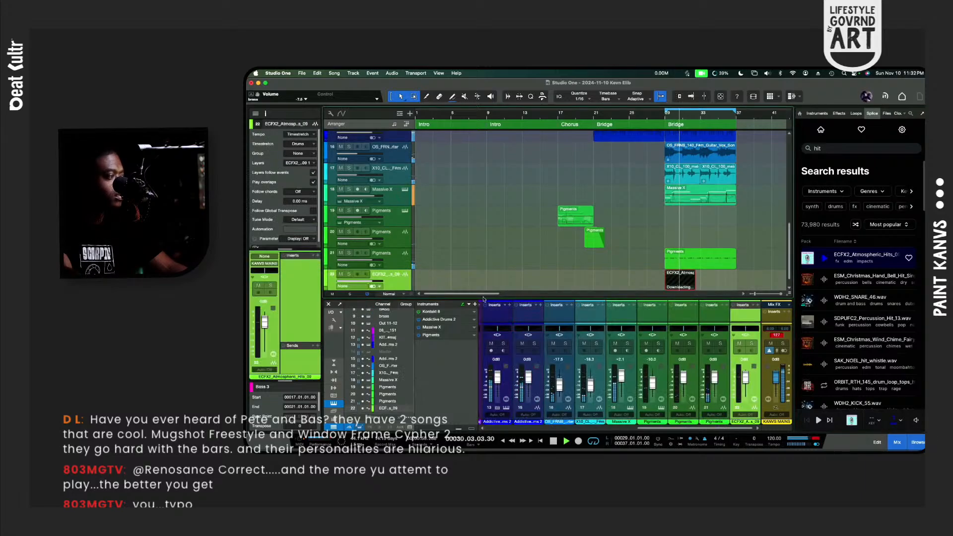
pyautogui.moveTo(363, 281); pyautogui.dragTo(351, 299)
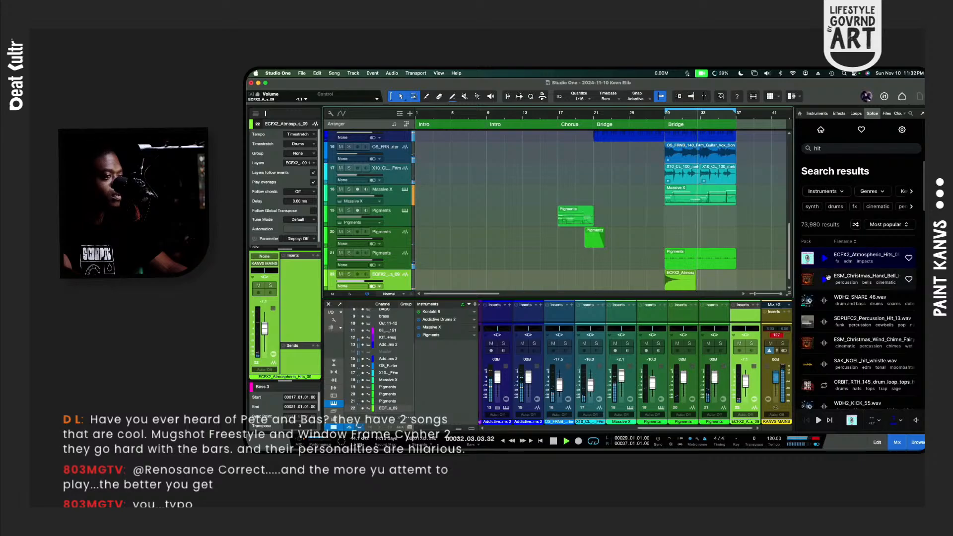
# Step: Audition more hit samples, then add ESM_Christmas_Wind_Chime on a new track at the second Bridge's start with a much lower level
pyautogui.click(825, 279)
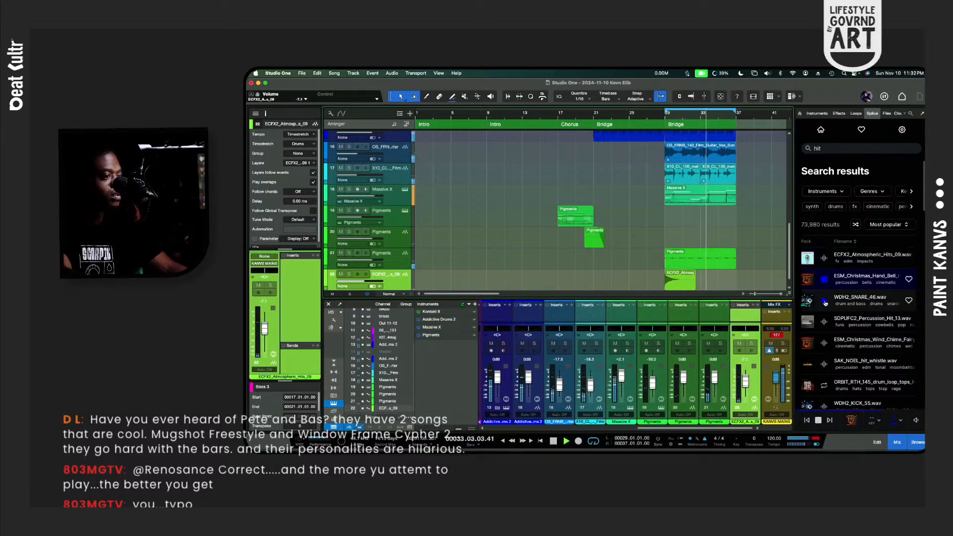
pyautogui.click(825, 300)
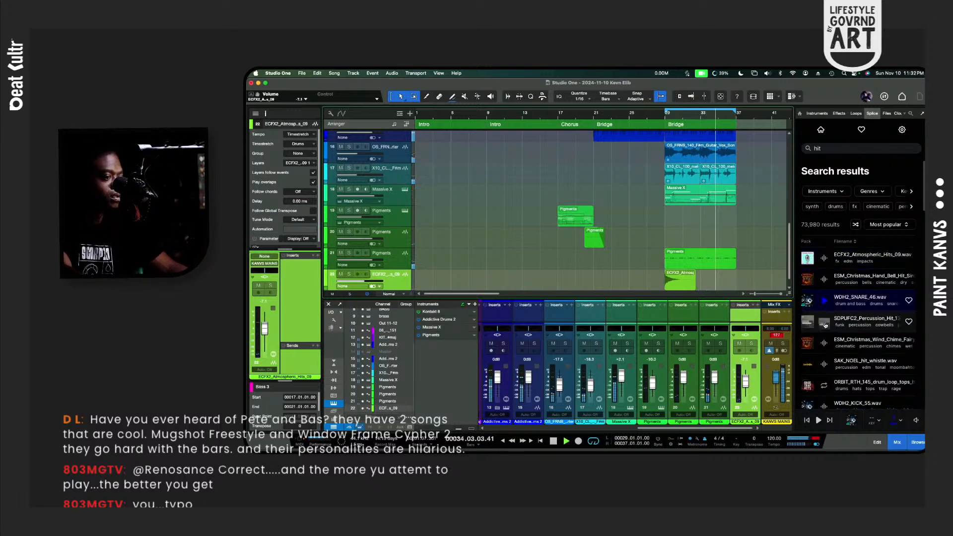
pyautogui.click(824, 322)
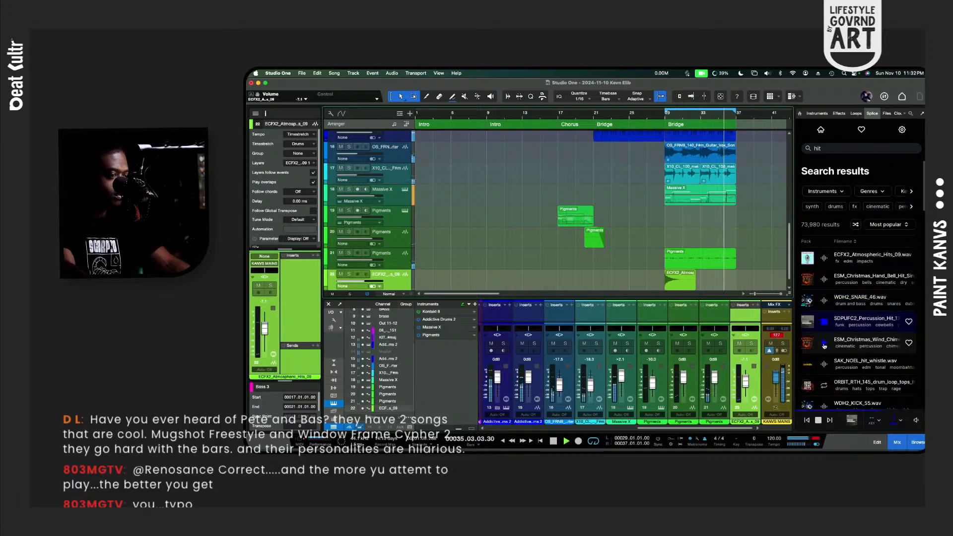
pyautogui.click(825, 342)
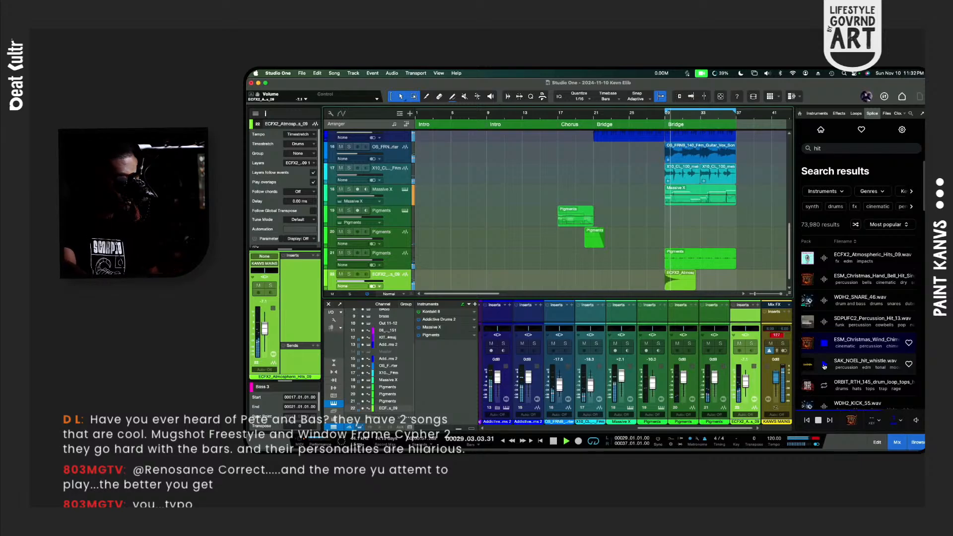
pyautogui.click(824, 366)
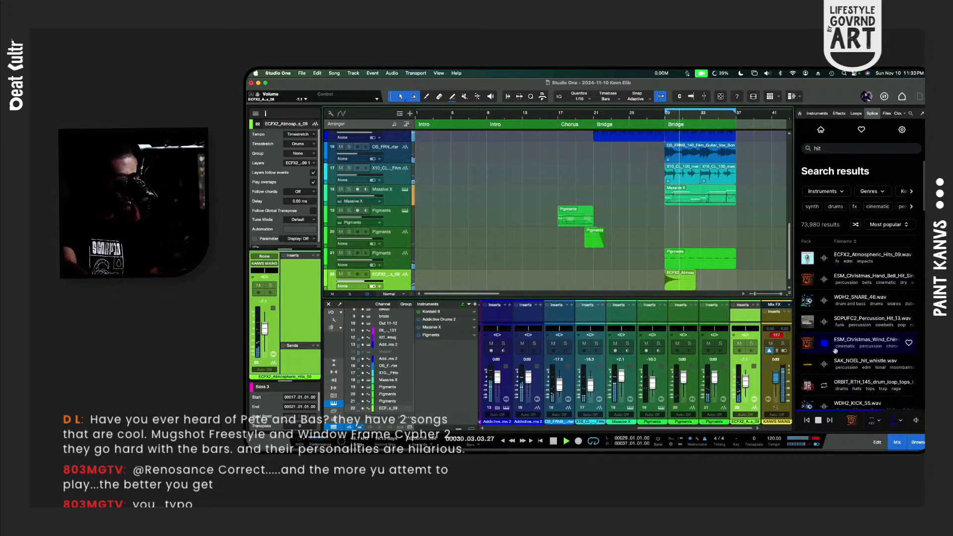
pyautogui.moveTo(808, 346); pyautogui.dragTo(680, 289)
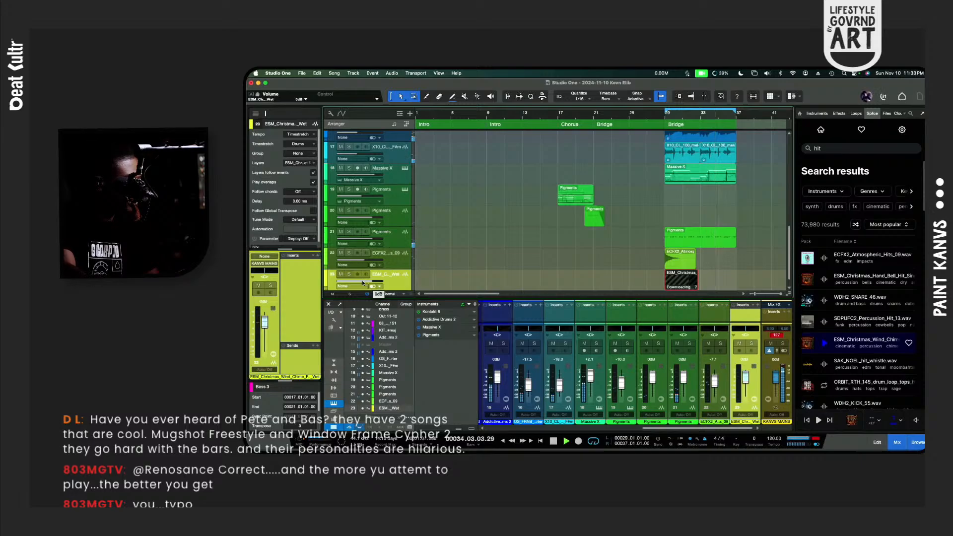
pyautogui.moveTo(366, 282); pyautogui.dragTo(349, 284)
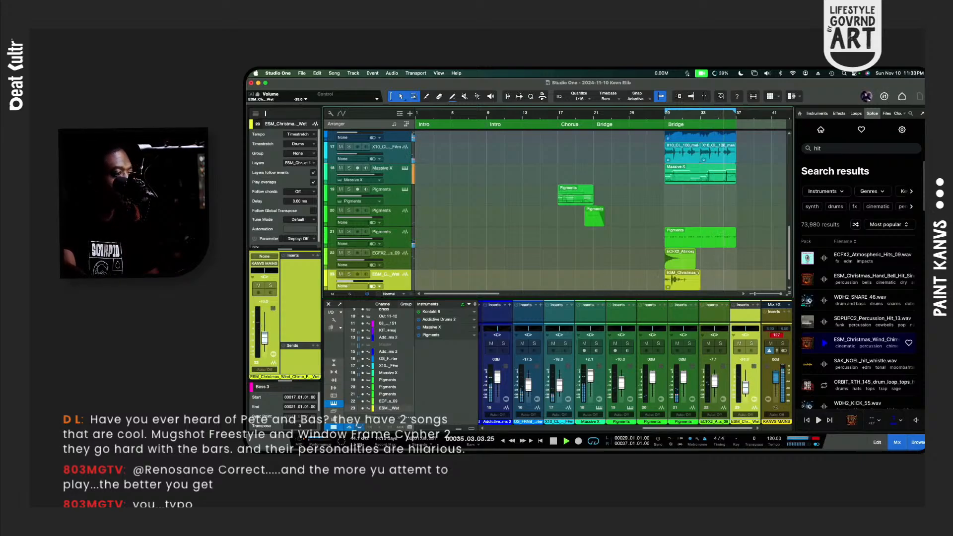
pyautogui.click(690, 286)
pyautogui.press('d')
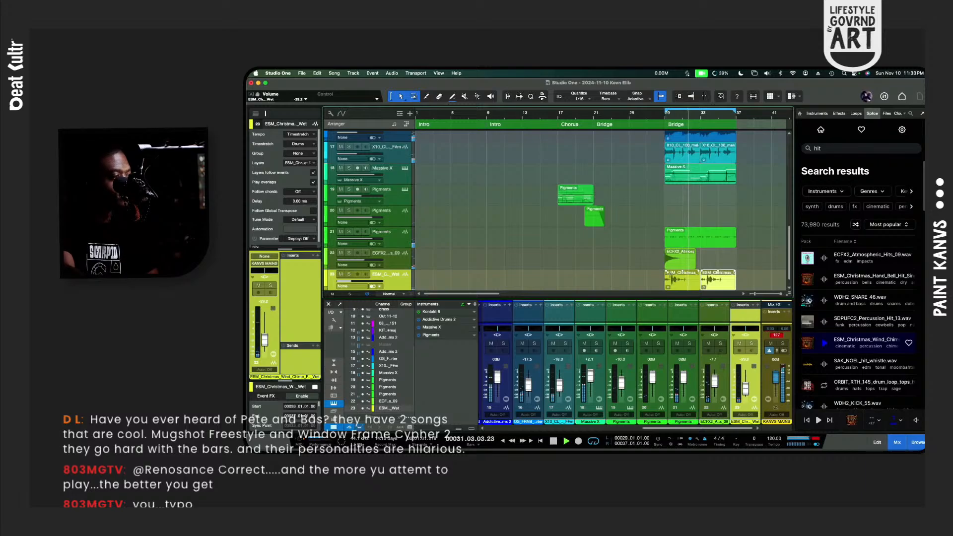
pyautogui.moveTo(700, 280); pyautogui.dragTo(684, 281)
pyautogui.click(706, 281)
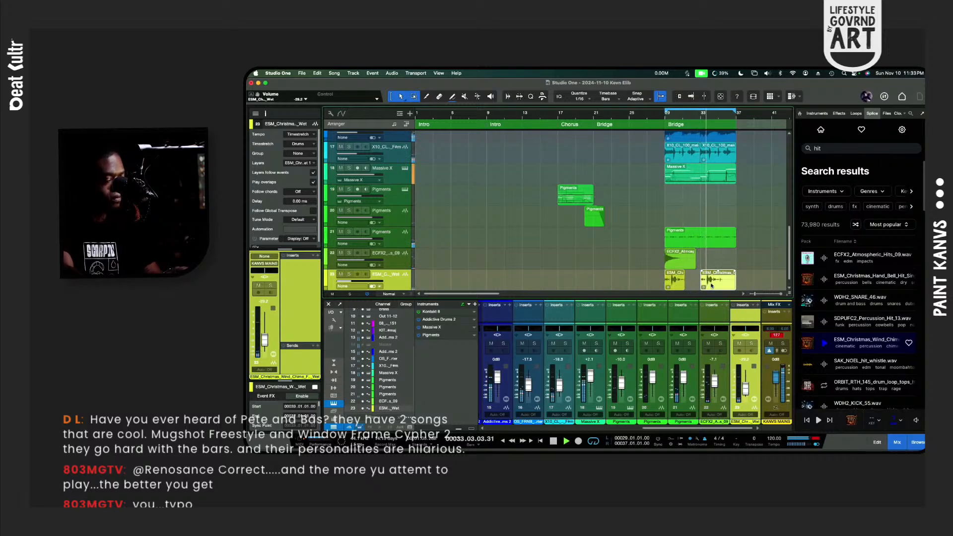
pyautogui.press('Delete')
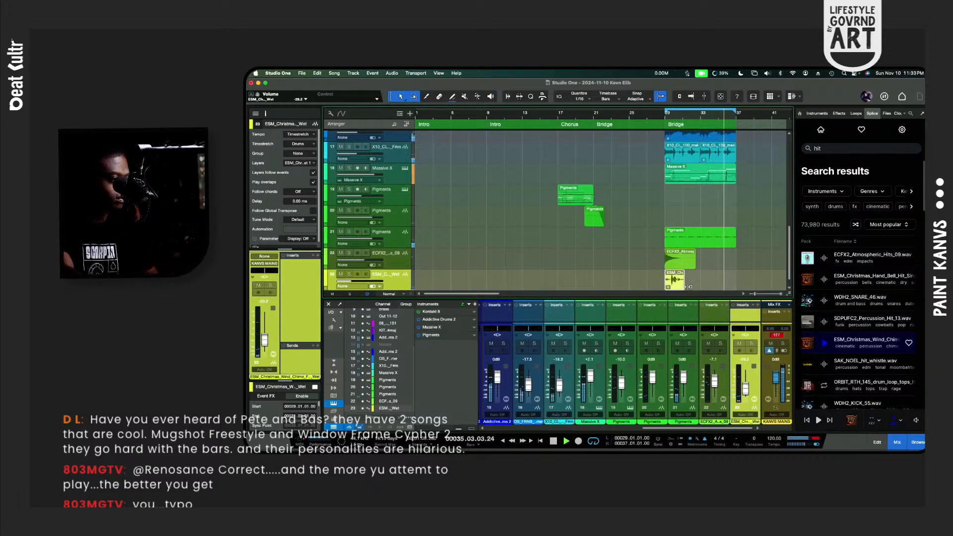
# Step: Extend the wind chime clip to the end of the second Bridge at bar 37
pyautogui.moveTo(685, 287); pyautogui.dragTo(737, 286)
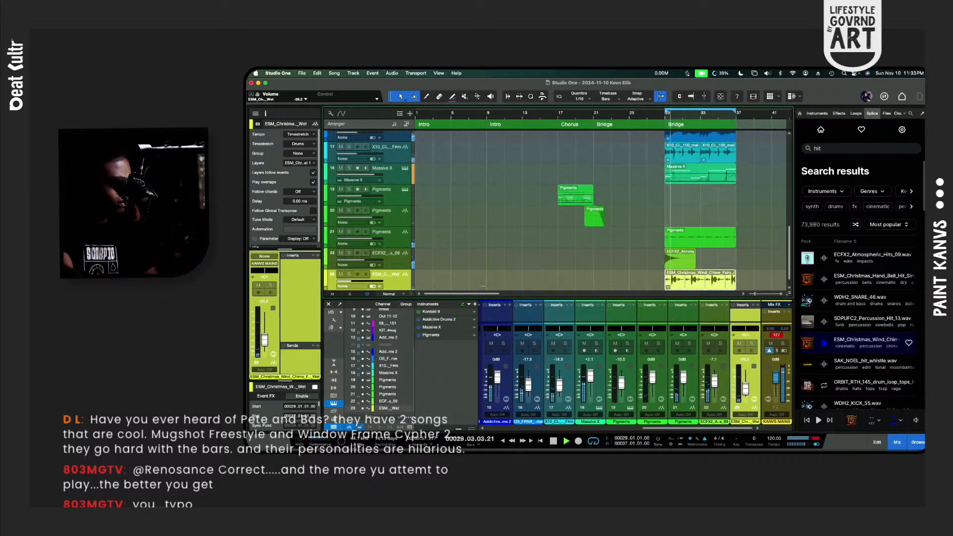
# Step: Lower the ECFX2_Atmospheric_Hits_09 track's level and place a reversed copy of its clip leading into the second Bridge
pyautogui.click(397, 263)
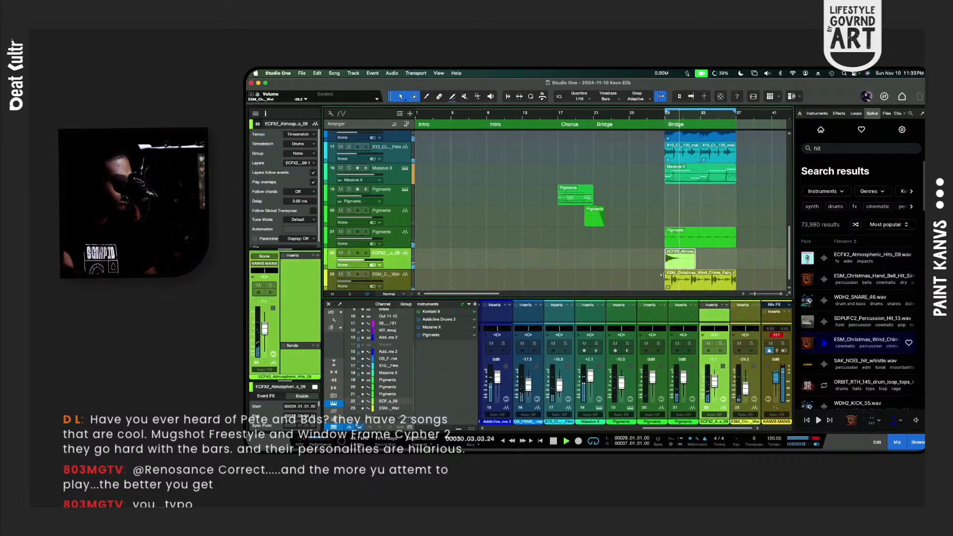
pyautogui.moveTo(364, 261); pyautogui.dragTo(354, 265)
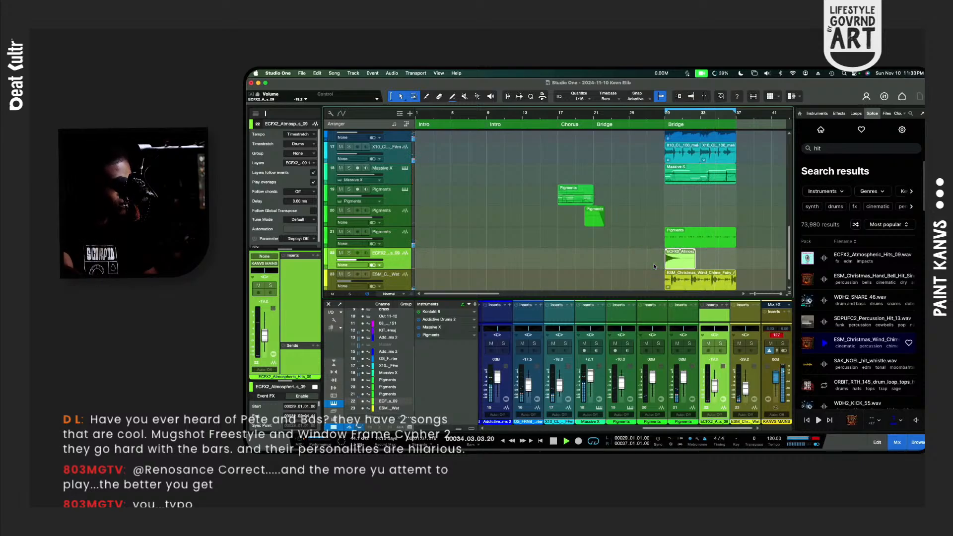
pyautogui.keyDown('alt'); pyautogui.moveTo(684, 267); pyautogui.dragTo(654, 267); pyautogui.keyUp('alt')
pyautogui.press('super+r')
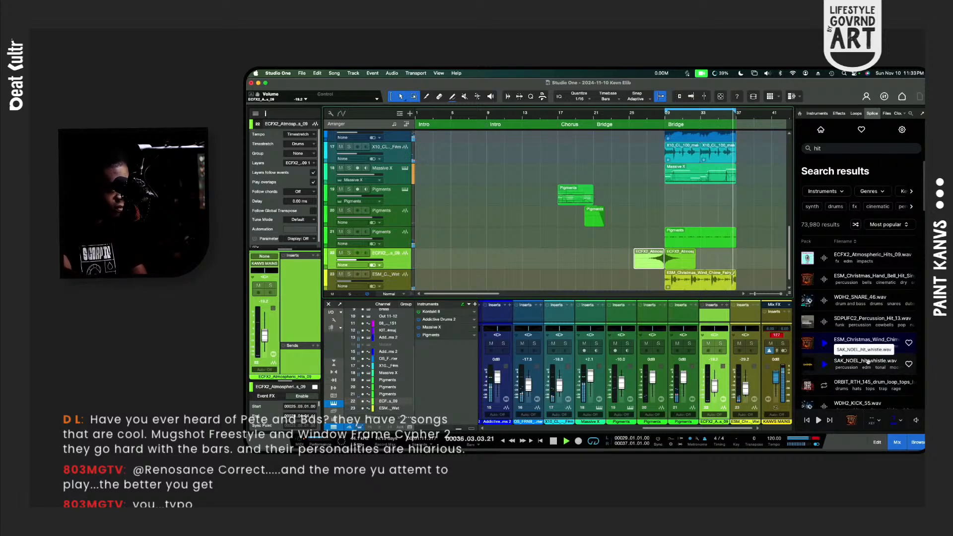
# Step: Preview the ORBIT_RTH_145 drum loop tops sample, place it on a new track at bar 33 and lower its level
pyautogui.click(825, 365)
pyautogui.click(825, 386)
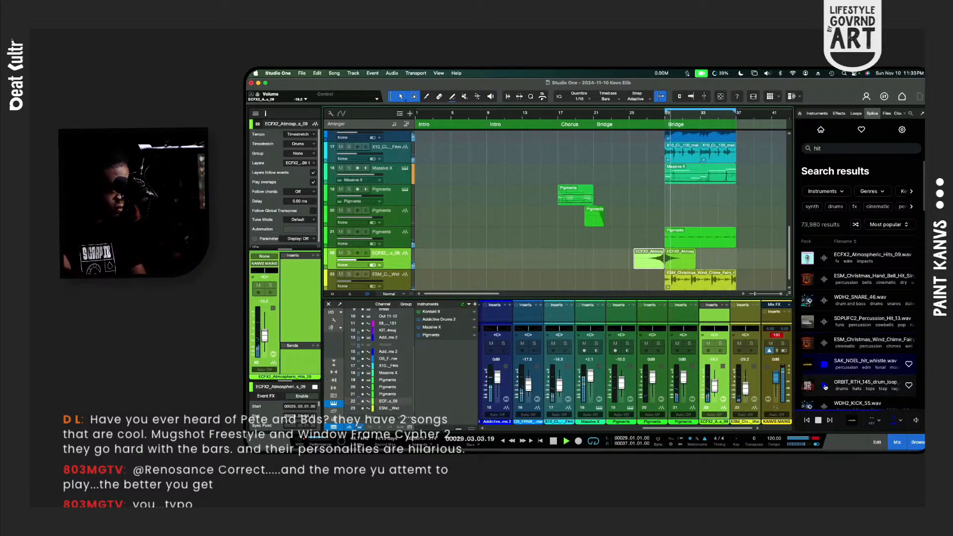
pyautogui.scroll(-5, 824, 347)
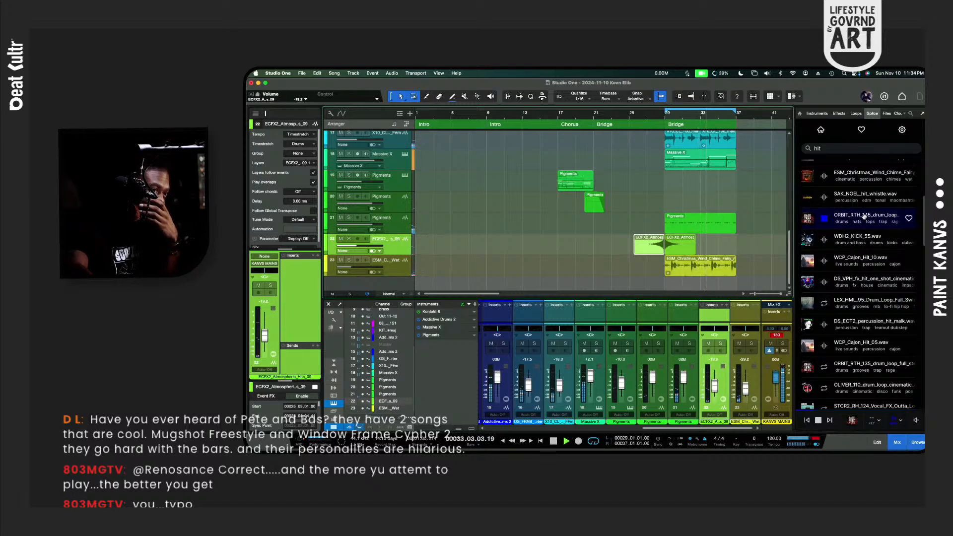
pyautogui.moveTo(639, 294); pyautogui.dragTo(714, 284)
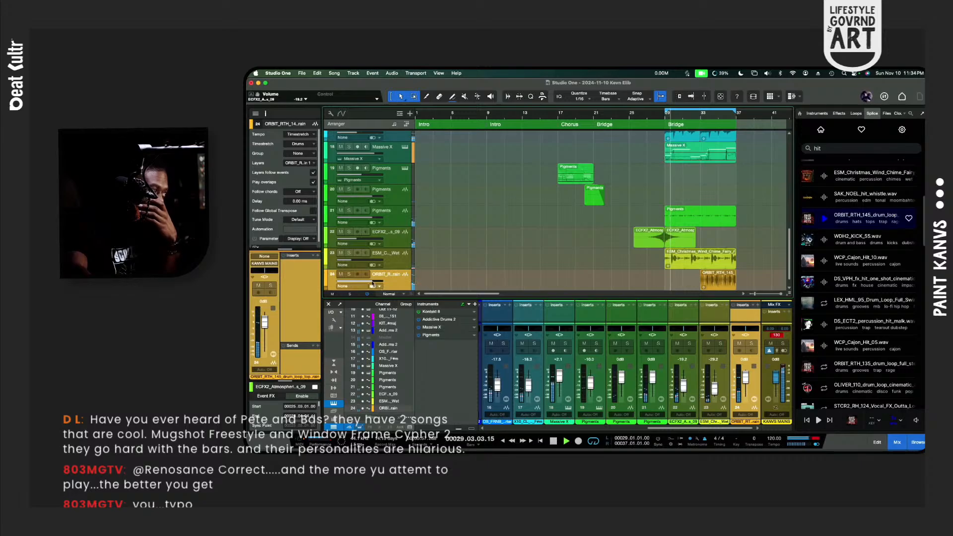
pyautogui.moveTo(367, 283); pyautogui.dragTo(353, 282)
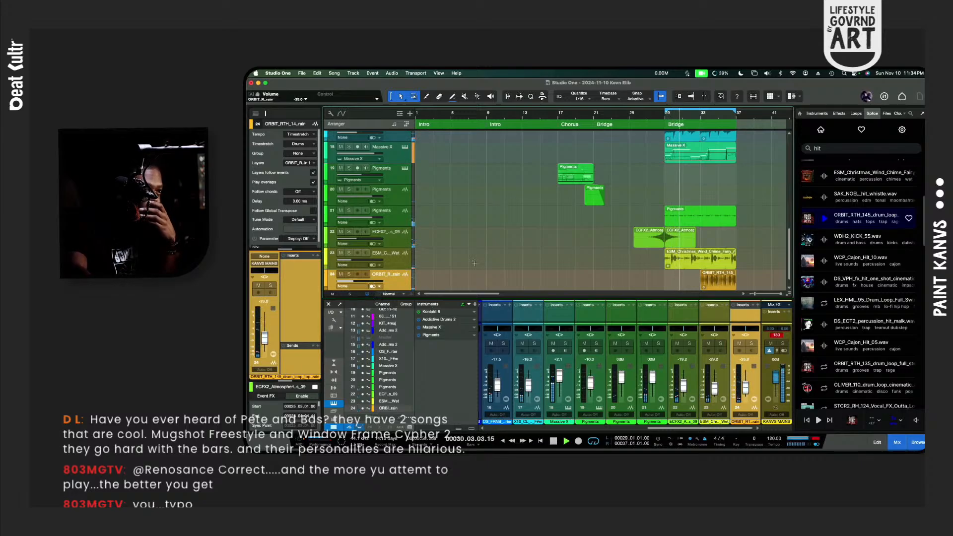
# Step: Preview the next kick, cajon and cinematic hits, and place the DS_VPH_fx_hit_one_shot sample on a new track near bar 29
pyautogui.click(826, 241)
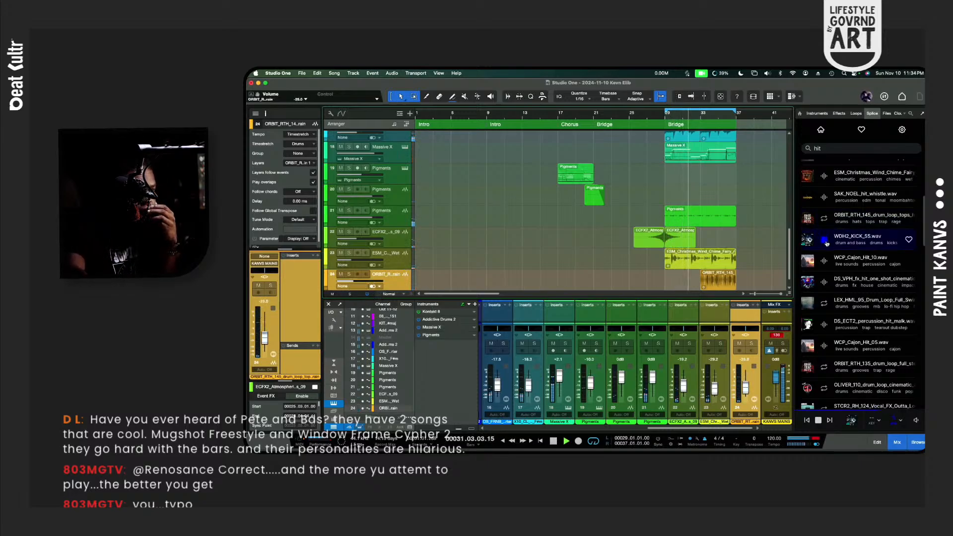
pyautogui.scroll(-2, 824, 231)
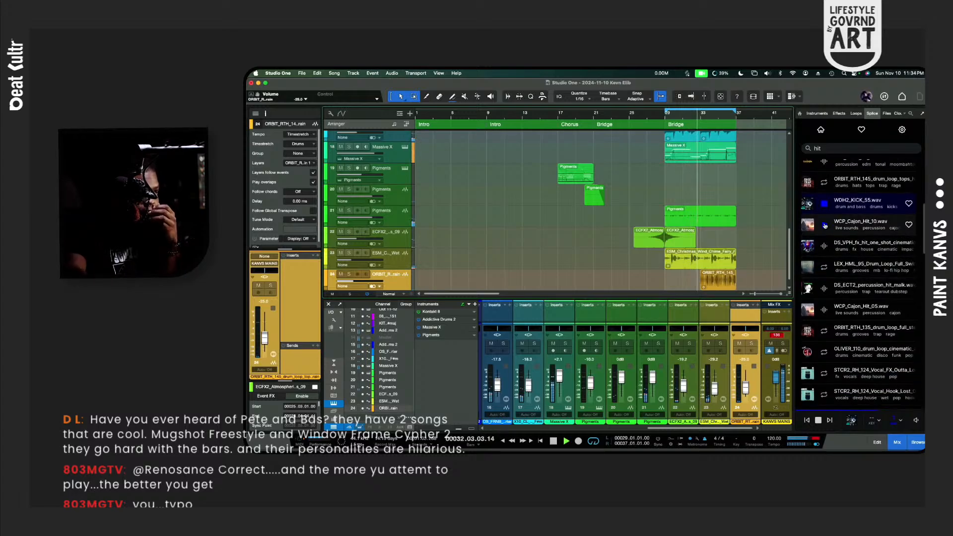
pyautogui.click(824, 226)
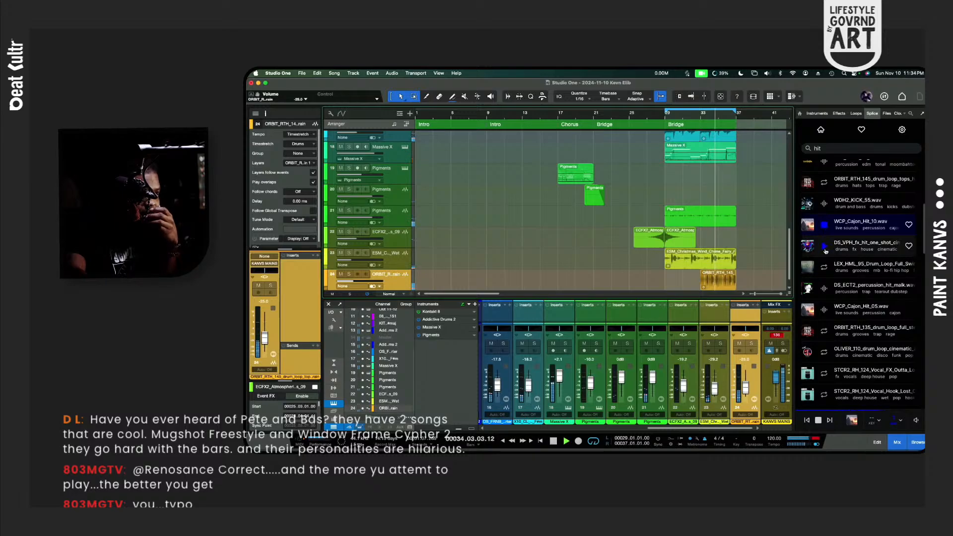
pyautogui.click(824, 247)
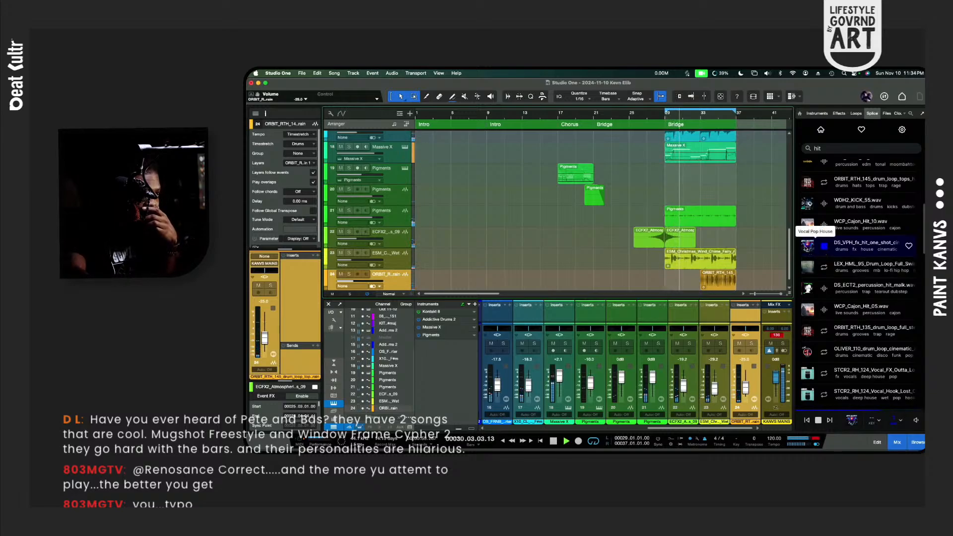
pyautogui.scroll(-1, 666, 293)
pyautogui.moveTo(666, 293); pyautogui.dragTo(670, 283)
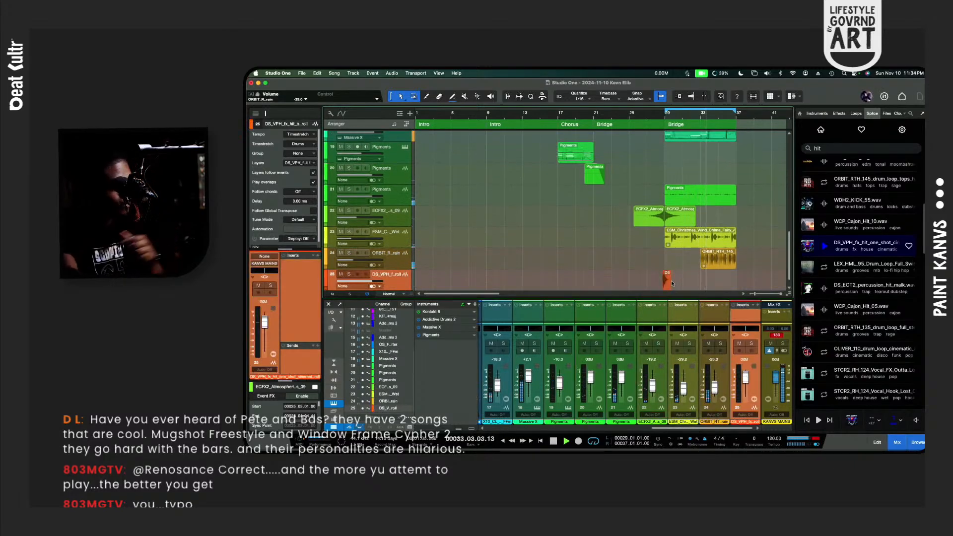
# Step: Shift the DS_VPH hit clip to start just before the second Bridge and lower its track level to about -14.2 dB
pyautogui.press('e')
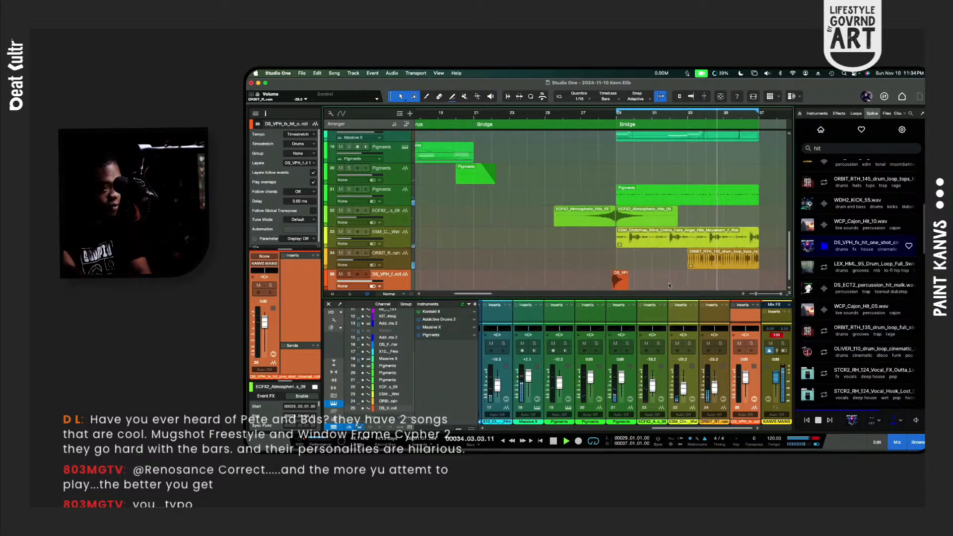
pyautogui.press('e')
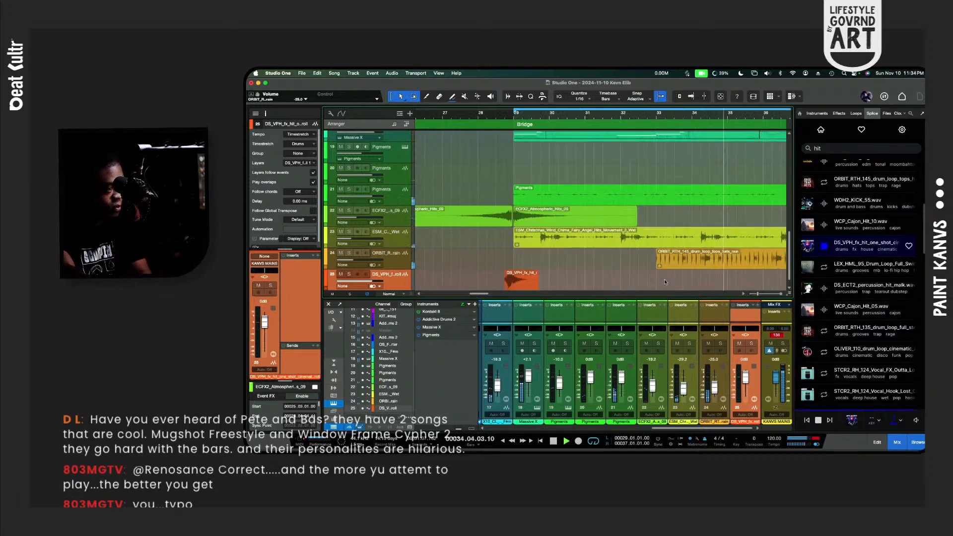
pyautogui.click(517, 288)
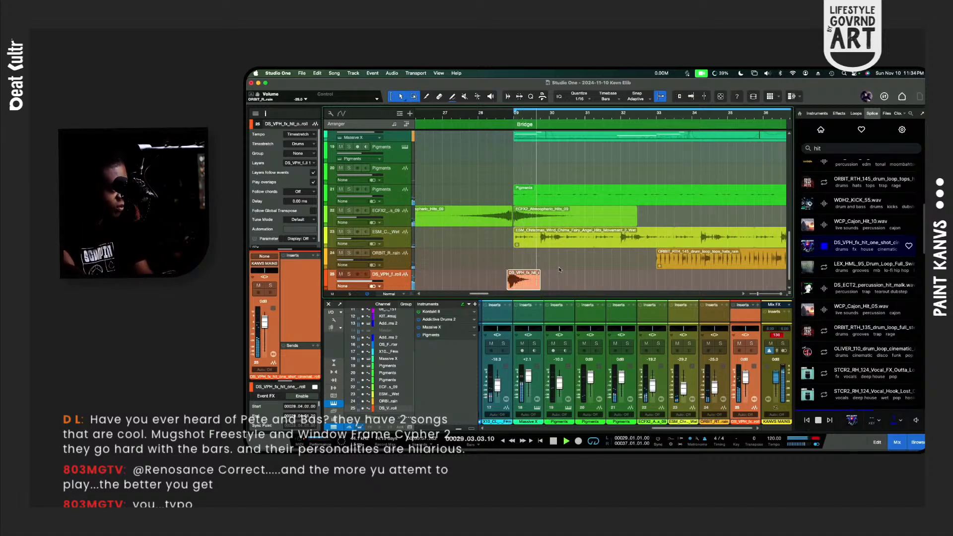
pyautogui.hotkey('alt', 'Left')
pyautogui.hotkey('alt', 'Left')
pyautogui.hotkey('alt', 'Left')
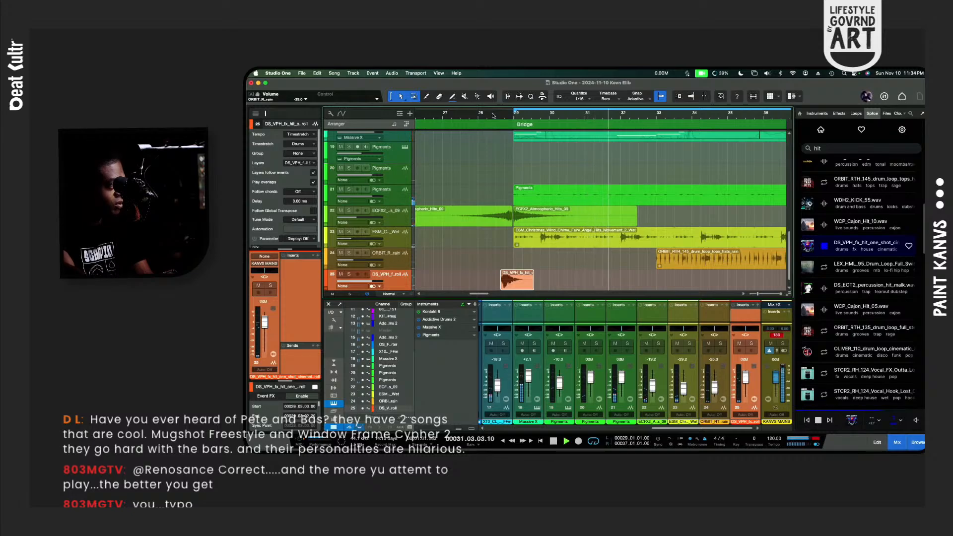
pyautogui.click(493, 116)
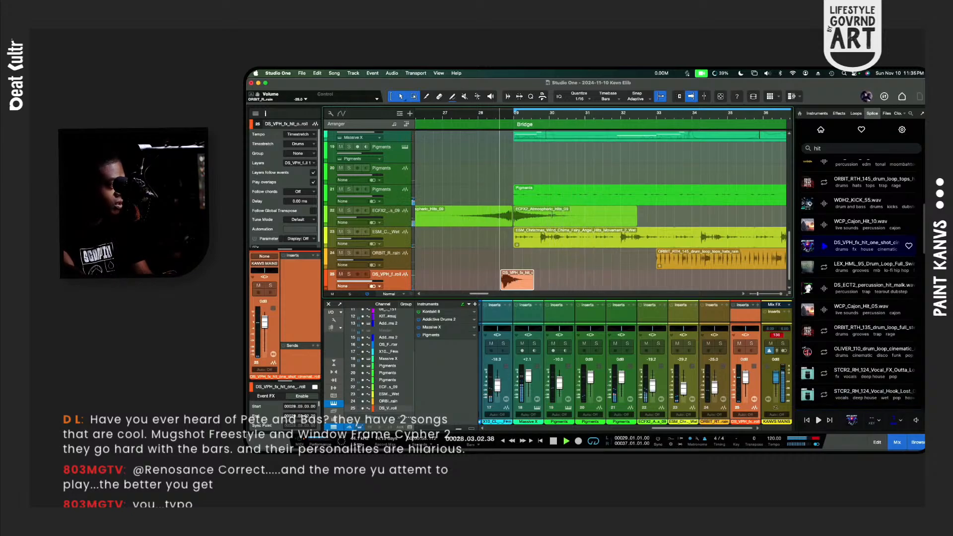
pyautogui.moveTo(519, 287); pyautogui.dragTo(529, 282)
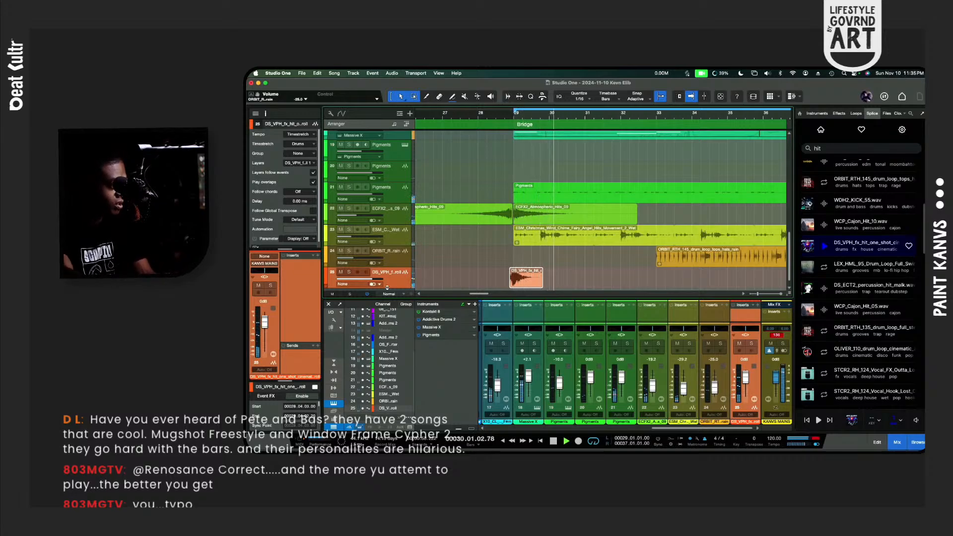
pyautogui.moveTo(372, 279); pyautogui.dragTo(362, 279)
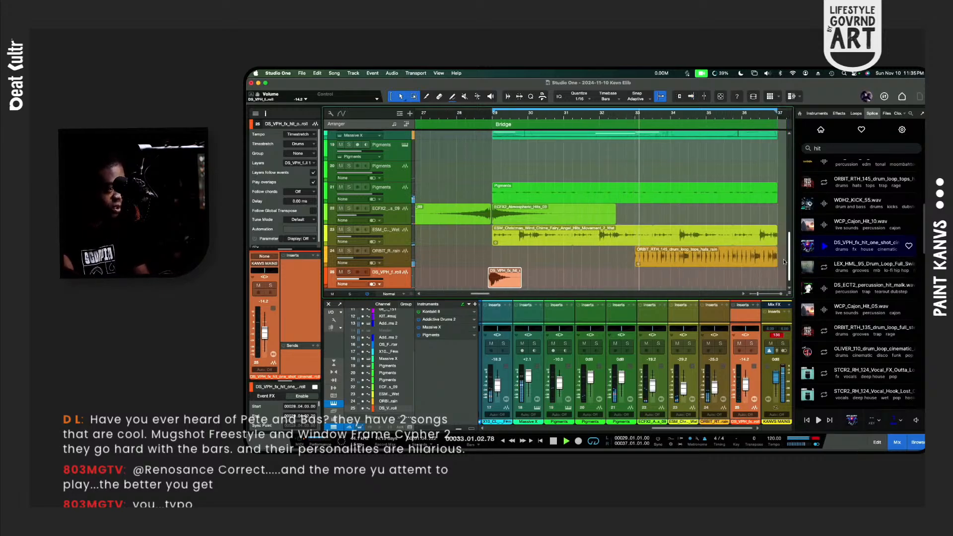
# Step: Trim the ORBIT_RTH_145 drum loop clip to about one and a half bars and duplicate it at bar 35
pyautogui.moveTo(778, 258); pyautogui.dragTo(690, 269)
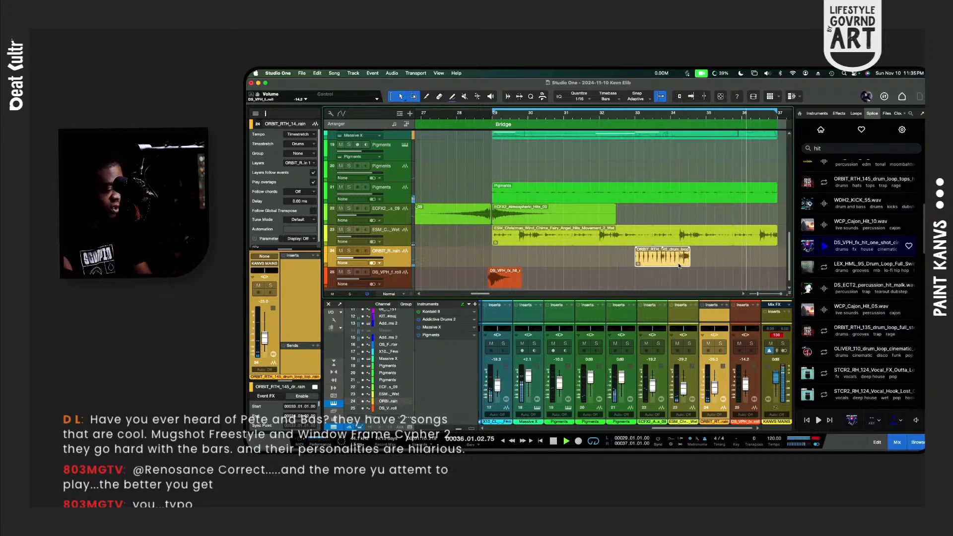
pyautogui.press('d')
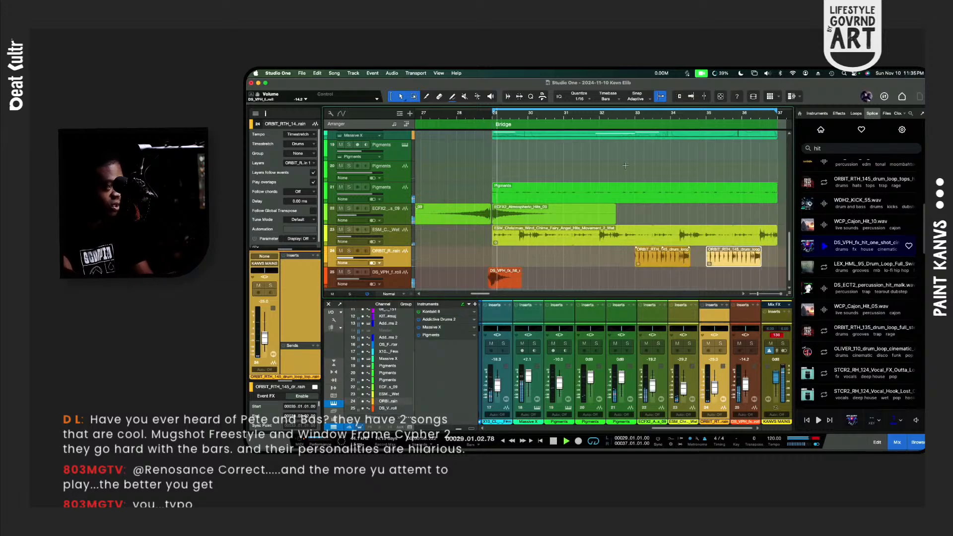
# Step: Try to copy a section from inside the bar 33 ORBIT_RTH drum loop to bar 34
pyautogui.press('f')
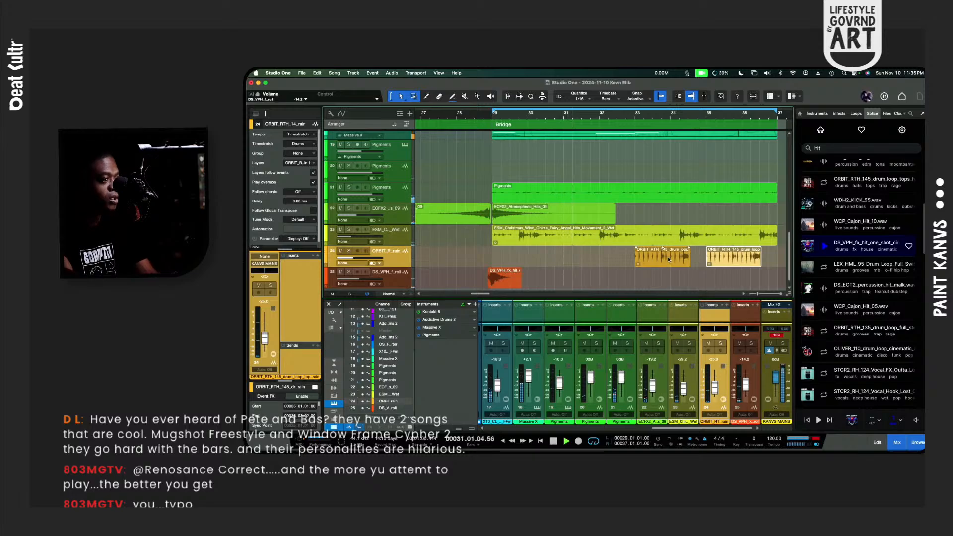
pyautogui.moveTo(669, 254)
pyautogui.mouseDown()
pyautogui.moveTo(654, 256)
pyautogui.moveTo(701, 259)
pyautogui.moveTo(656, 265)
pyautogui.mouseUp()
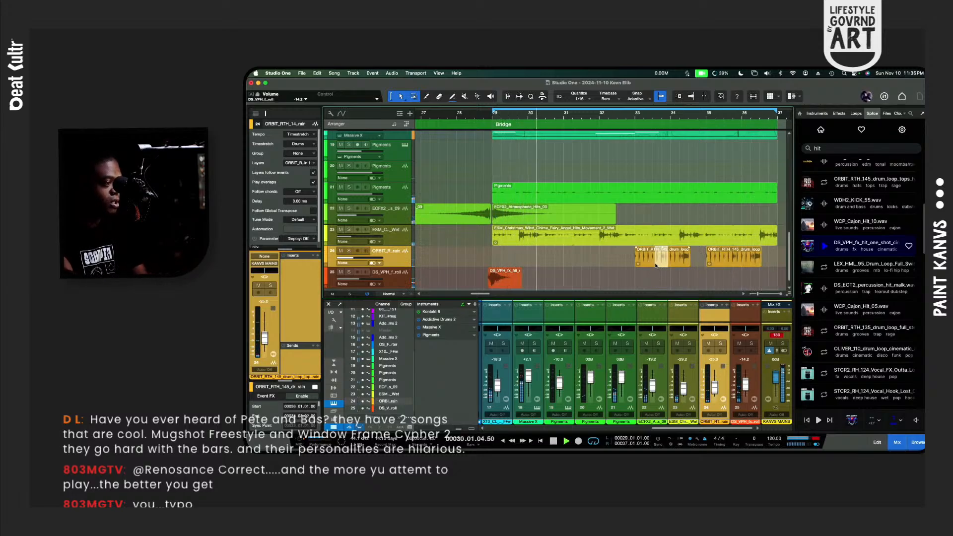
pyautogui.click(655, 261)
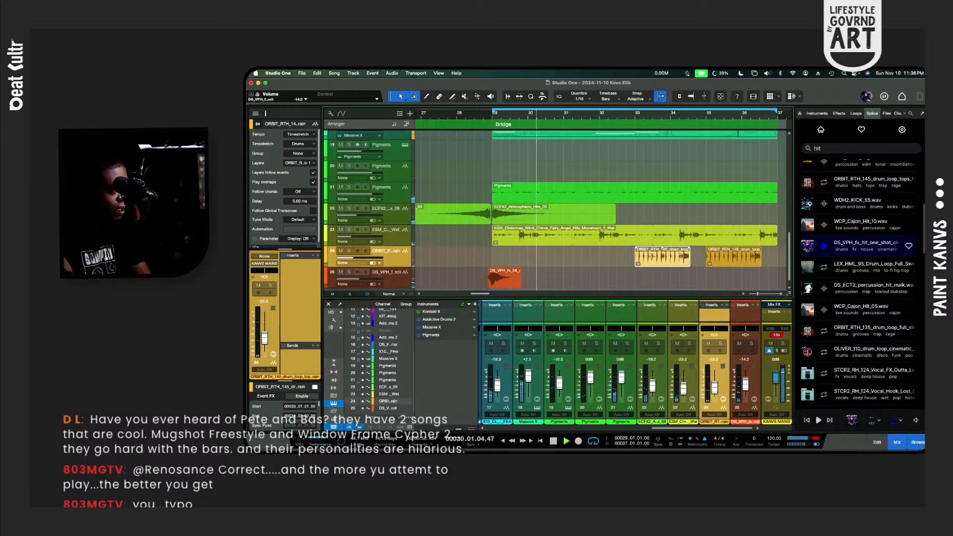
pyautogui.moveTo(651, 256); pyautogui.dragTo(671, 256)
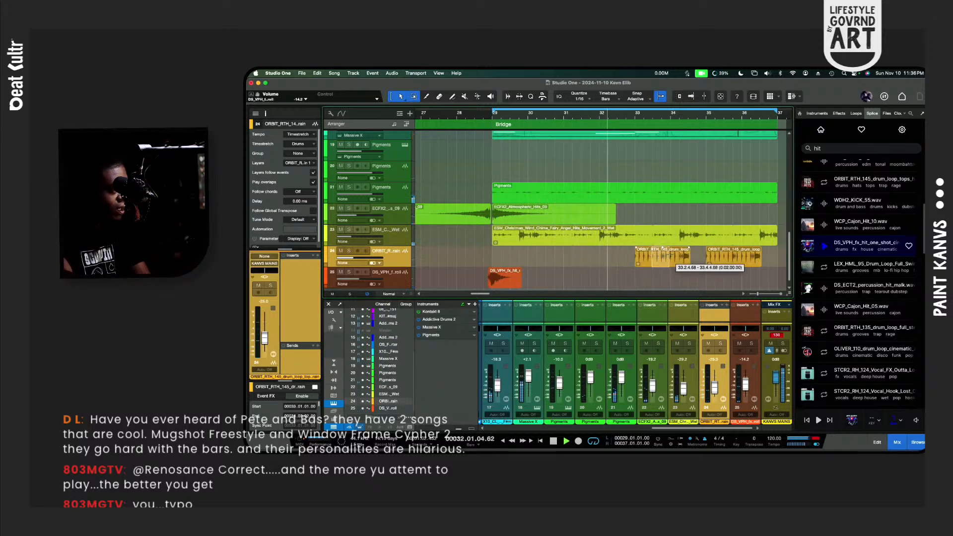
pyautogui.moveTo(671, 256); pyautogui.dragTo(670, 254)
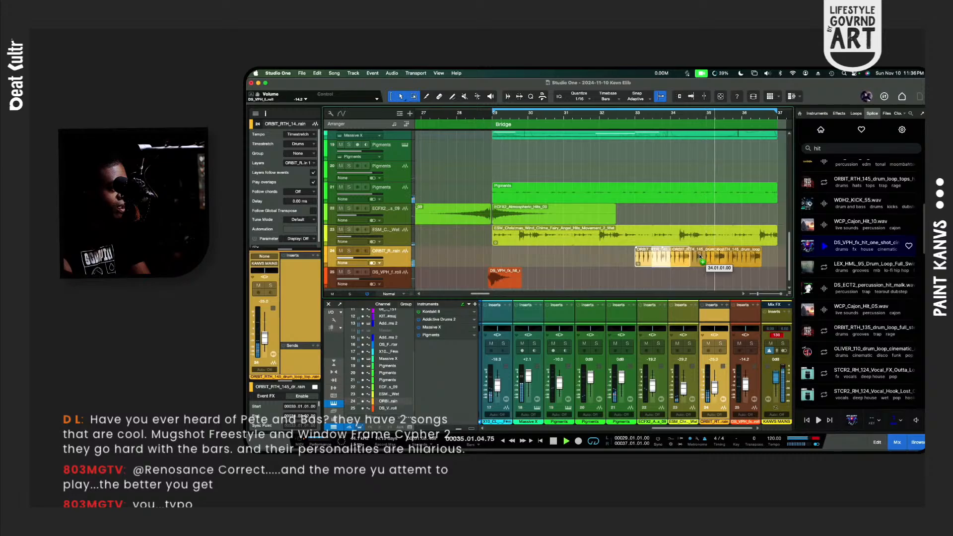
pyautogui.click(664, 258)
# Step: Fill the gap before bar 35 with a two-beat portion of the ORBIT_RTH drum loop copied to 34.03.01.00
pyautogui.hotkey('shift', 'e')
pyautogui.press('e')
pyautogui.press('e')
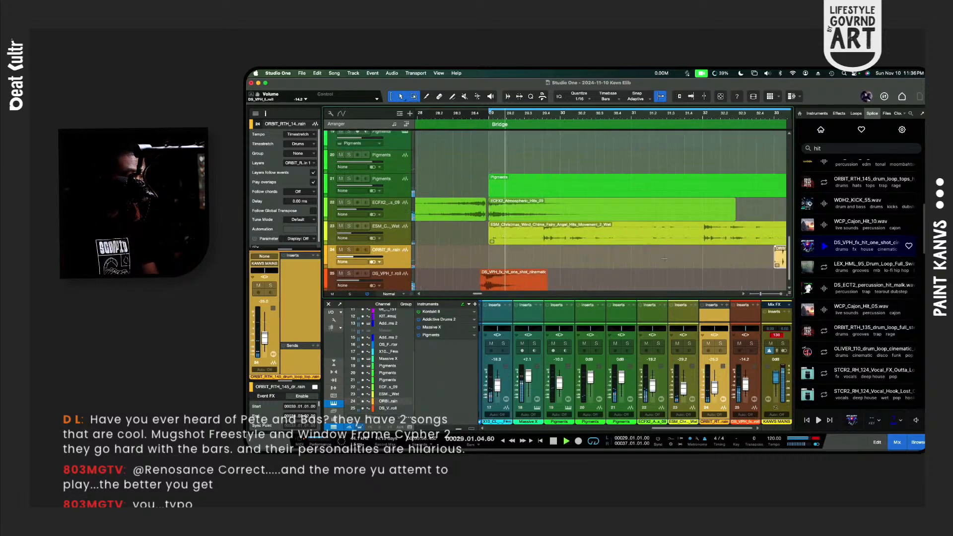
pyautogui.hscroll(6, 664, 260)
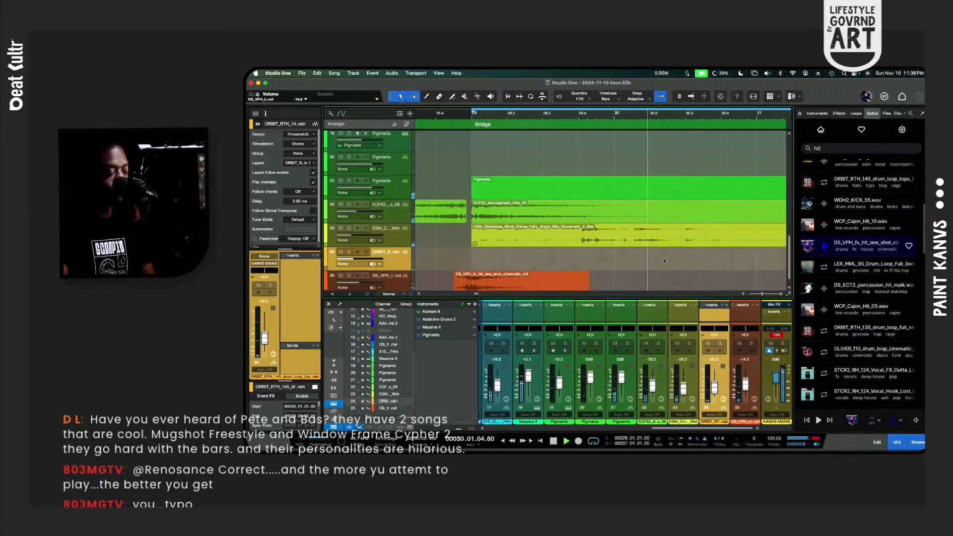
pyautogui.hscroll(4, 664, 259)
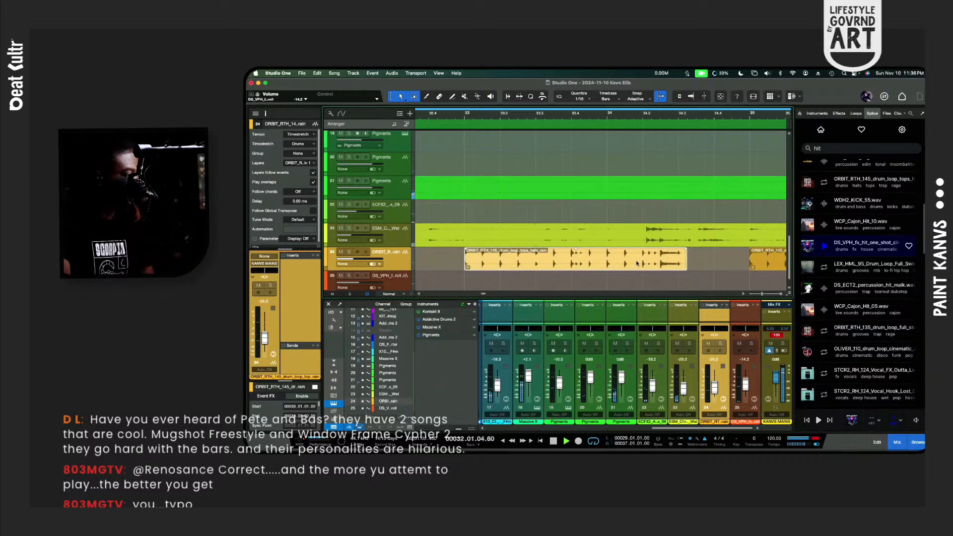
pyautogui.click(633, 279)
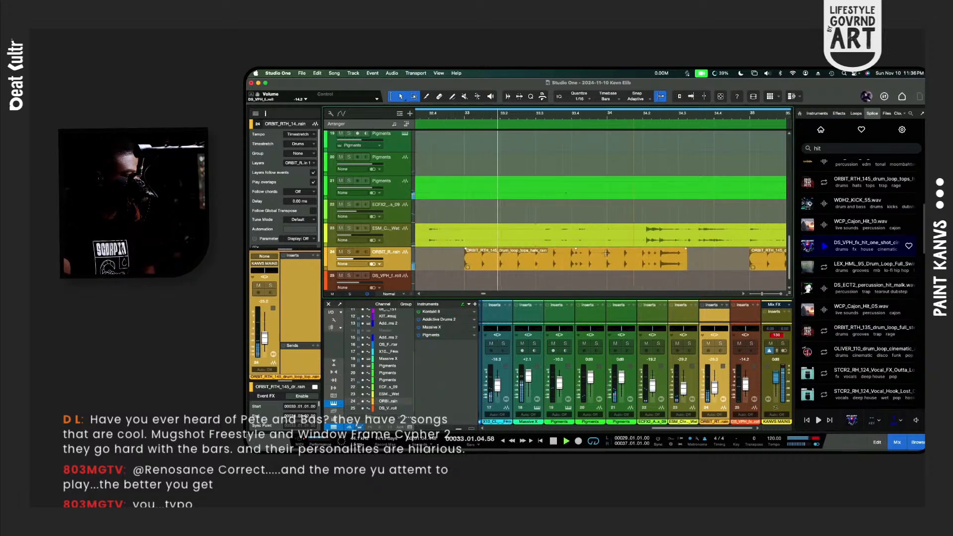
pyautogui.moveTo(606, 254); pyautogui.dragTo(679, 262)
pyautogui.press('super+z')
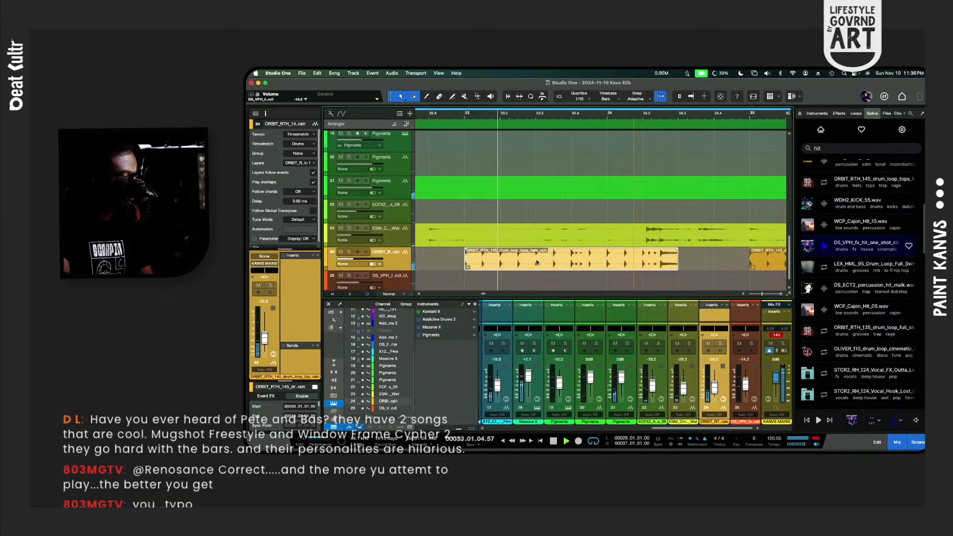
pyautogui.moveTo(535, 257); pyautogui.dragTo(704, 252)
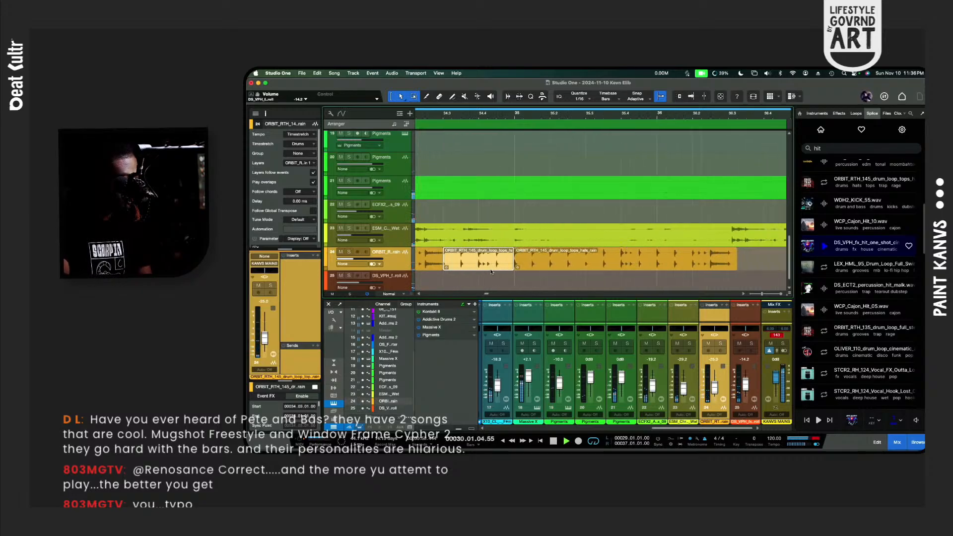
# Step: Copy the two-beat drum loop piece to 36.03.01.00 and adjust the edge where it meets the preceding loop
pyautogui.moveTo(488, 270); pyautogui.dragTo(771, 263)
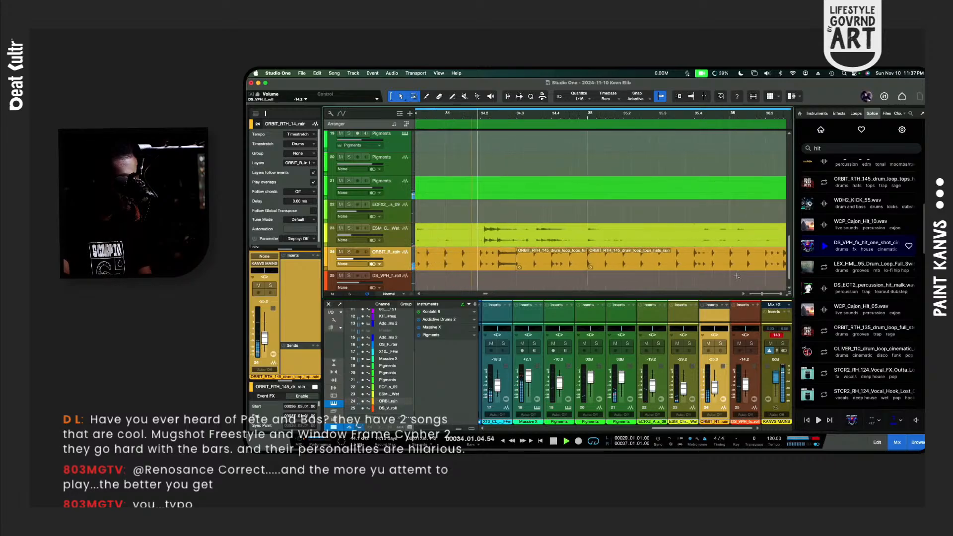
pyautogui.click(512, 264)
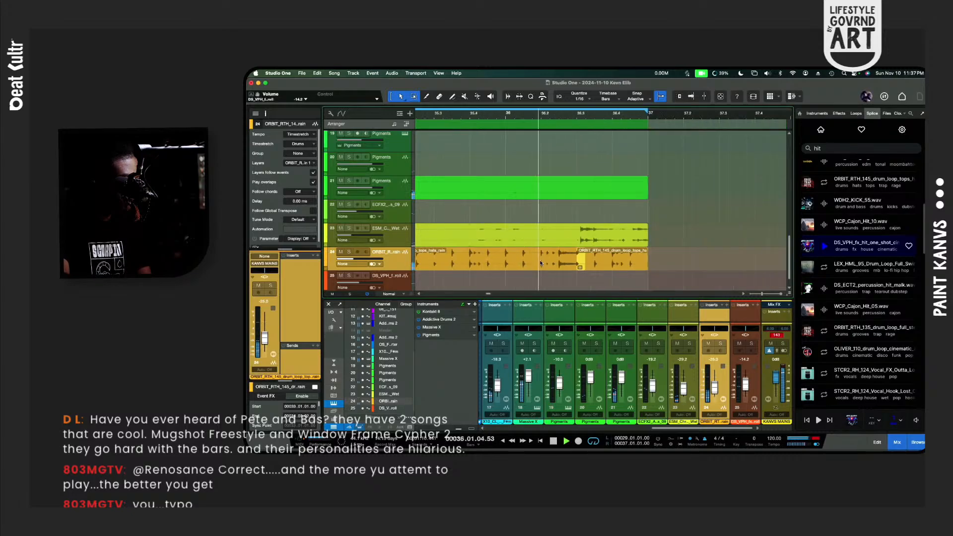
pyautogui.moveTo(575, 260); pyautogui.dragTo(578, 260)
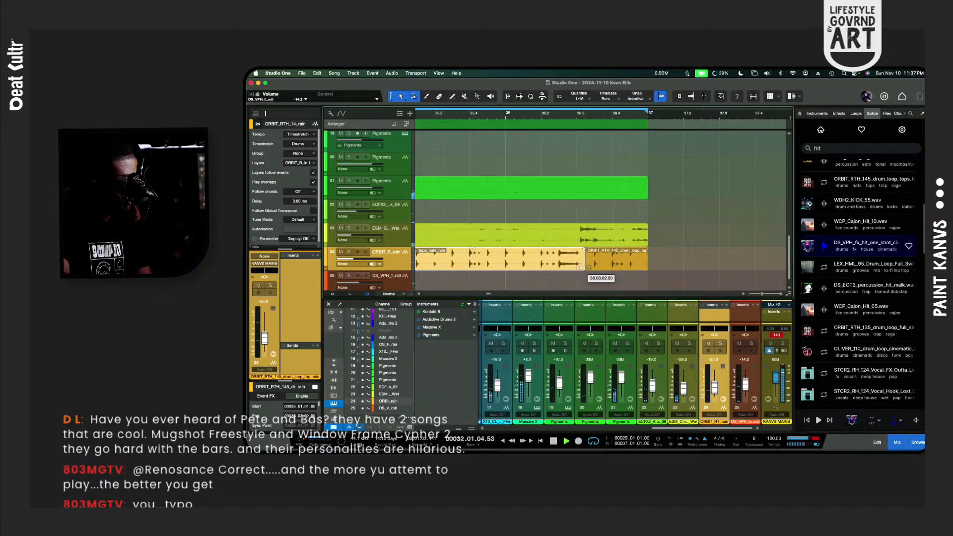
pyautogui.moveTo(588, 267); pyautogui.dragTo(583, 267)
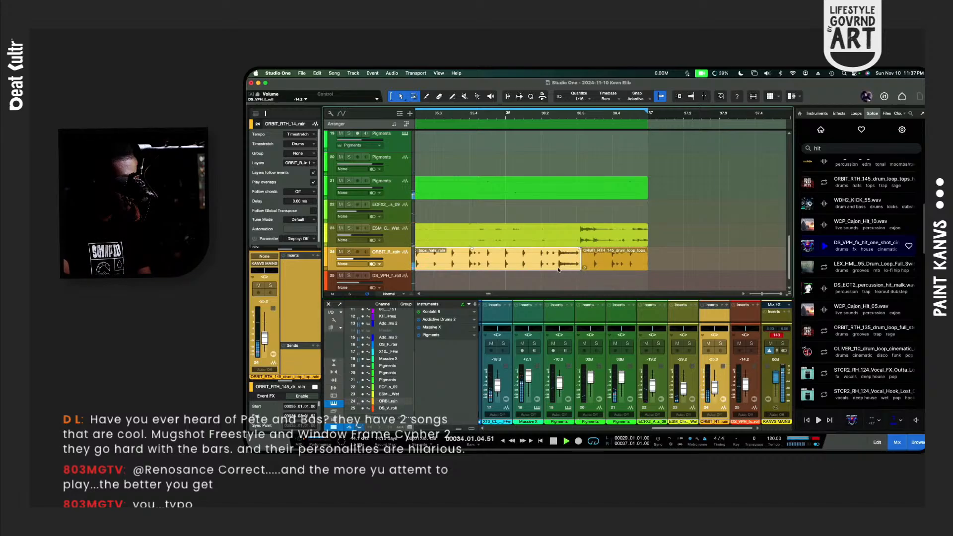
pyautogui.hscroll(-5, 559, 269)
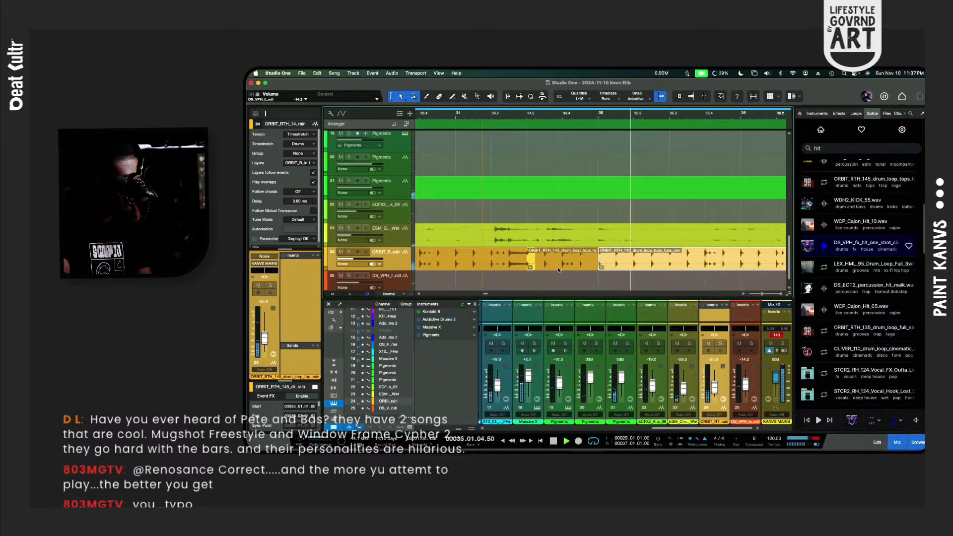
pyautogui.hscroll(-2, 558, 269)
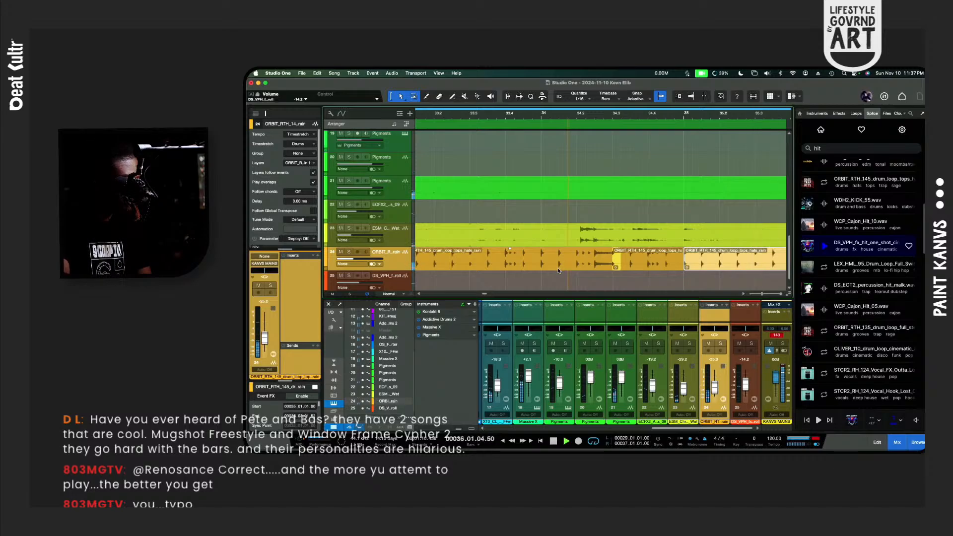
pyautogui.scroll(-2, 558, 270)
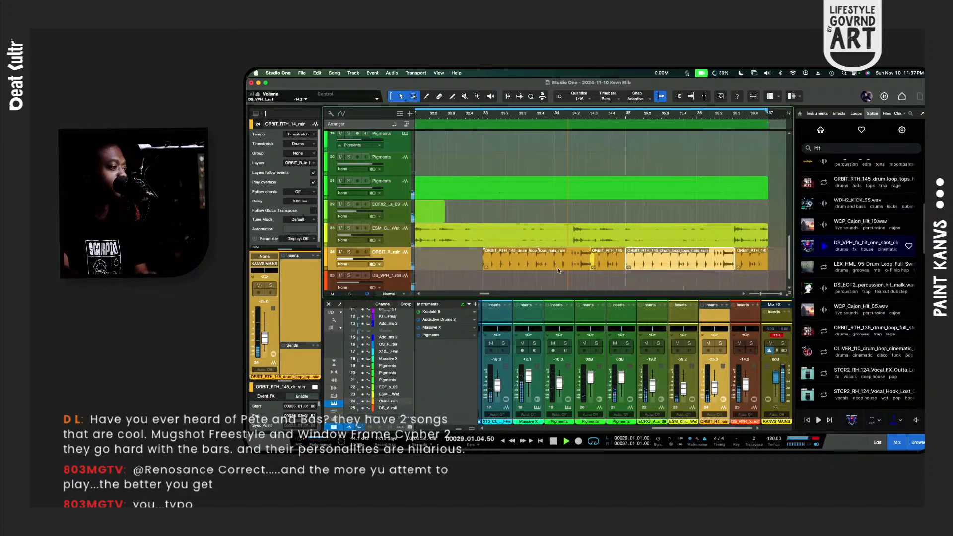
pyautogui.scroll(-3, 538, 263)
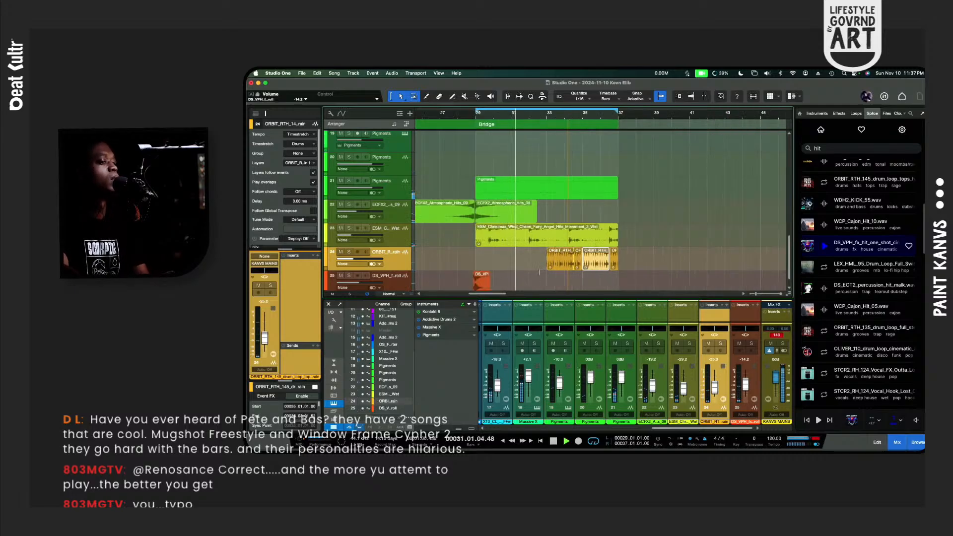
# Step: Audition the vocal, bass drop, high chime, WCP_Cajon_Hit_02 and ESM_Epic_Movie_Trailer_Hit samples from the "hit" results against the bridge
pyautogui.click(825, 375)
pyautogui.scroll(-2, 824, 362)
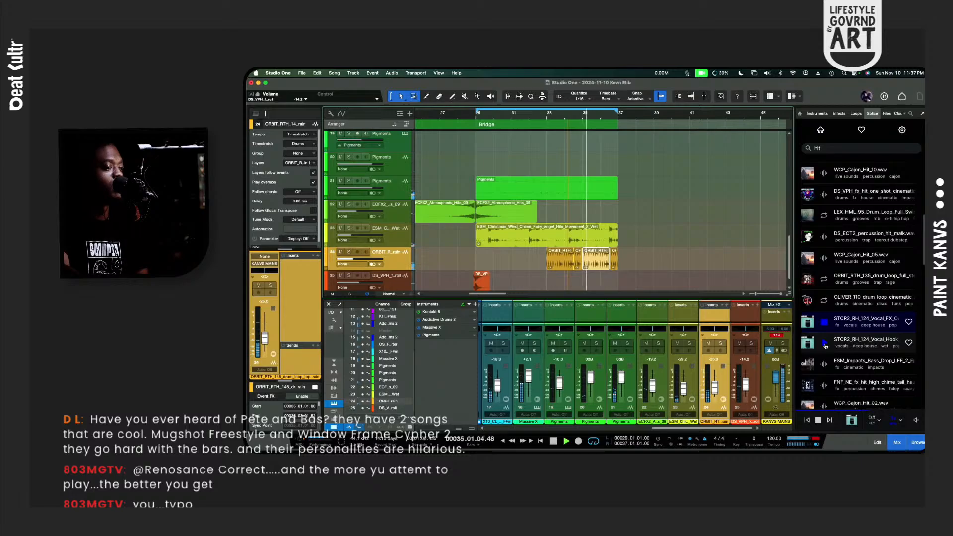
pyautogui.click(825, 346)
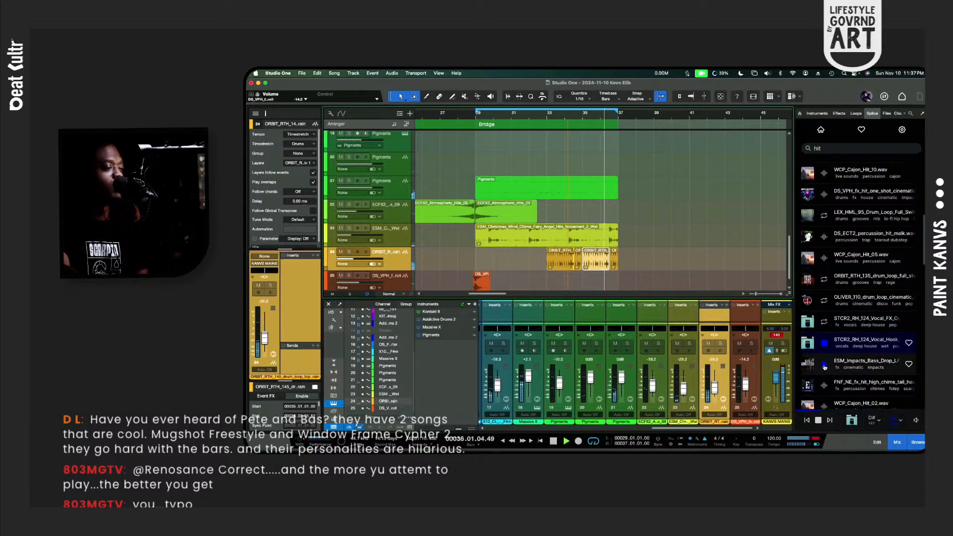
pyautogui.click(823, 365)
pyautogui.scroll(-1, 822, 362)
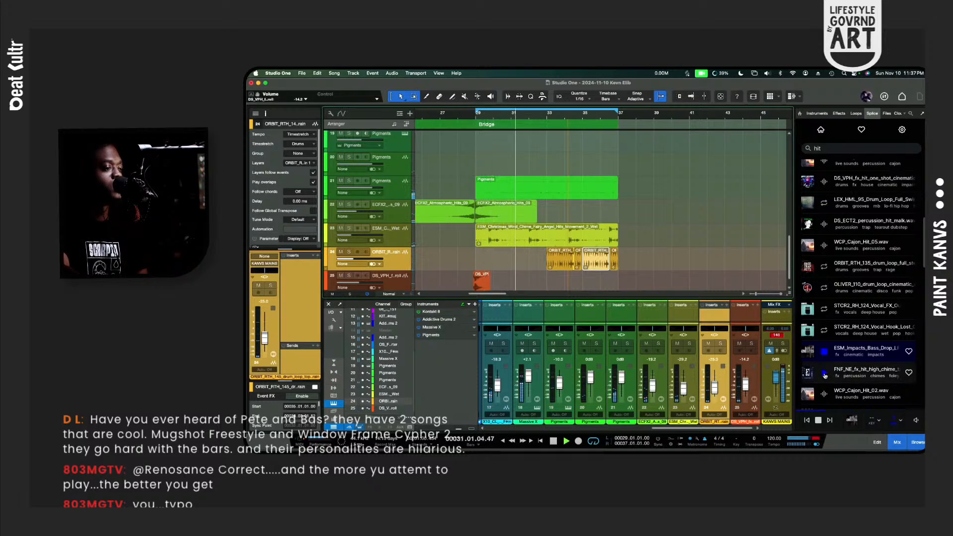
pyautogui.click(824, 373)
pyautogui.scroll(-3, 824, 357)
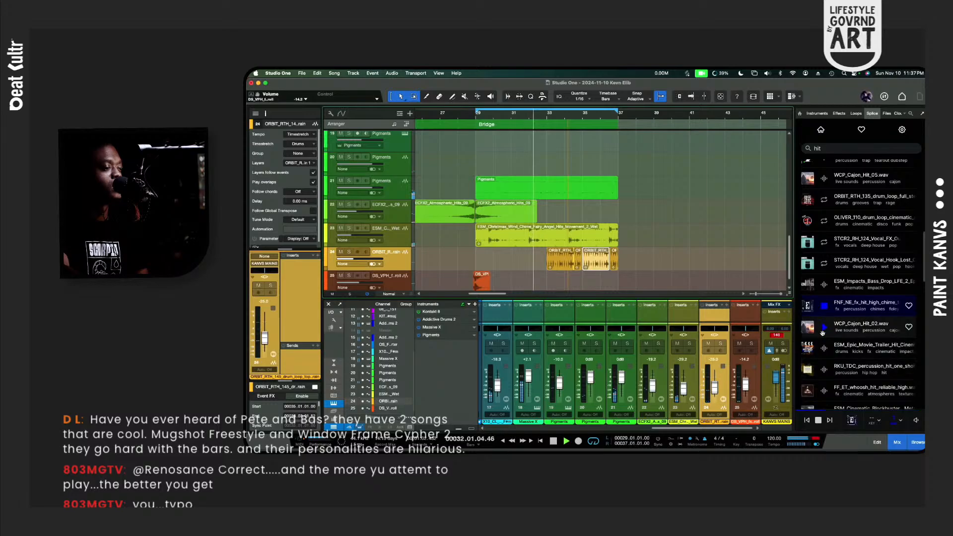
pyautogui.click(823, 332)
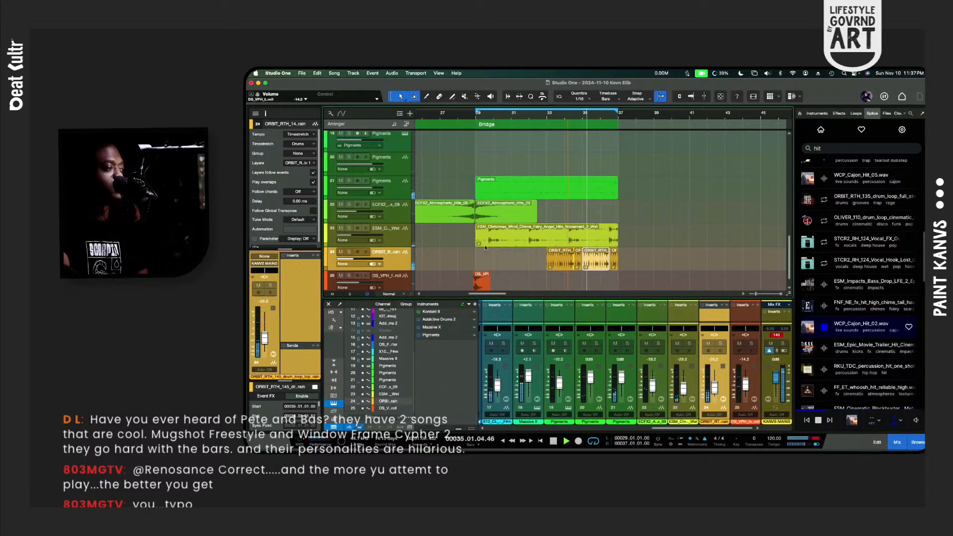
pyautogui.click(824, 350)
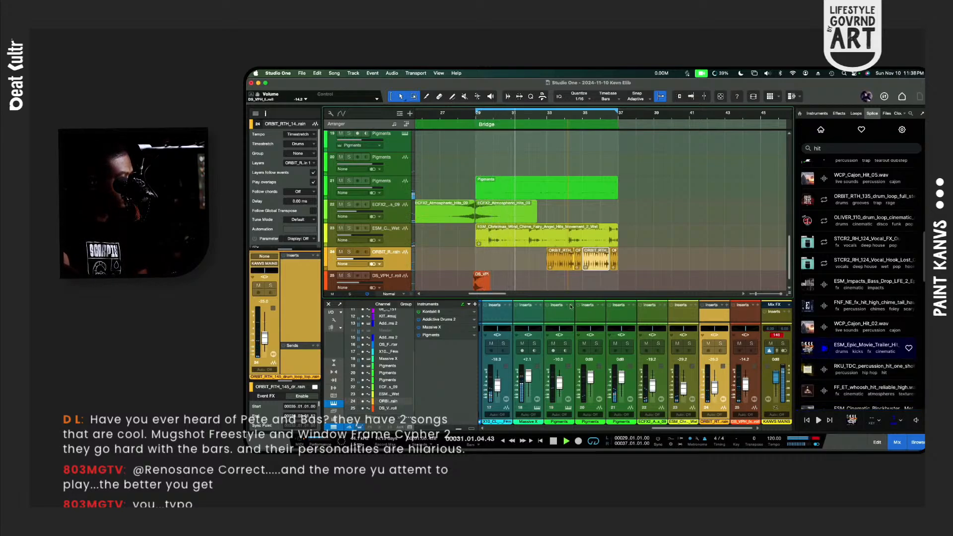
# Step: Add the ESM_Epic_Movie_Trailer_Hit sample to the DS_VPH track and place it at bar 17, where the Chorus starts
pyautogui.moveTo(570, 306); pyautogui.dragTo(590, 286)
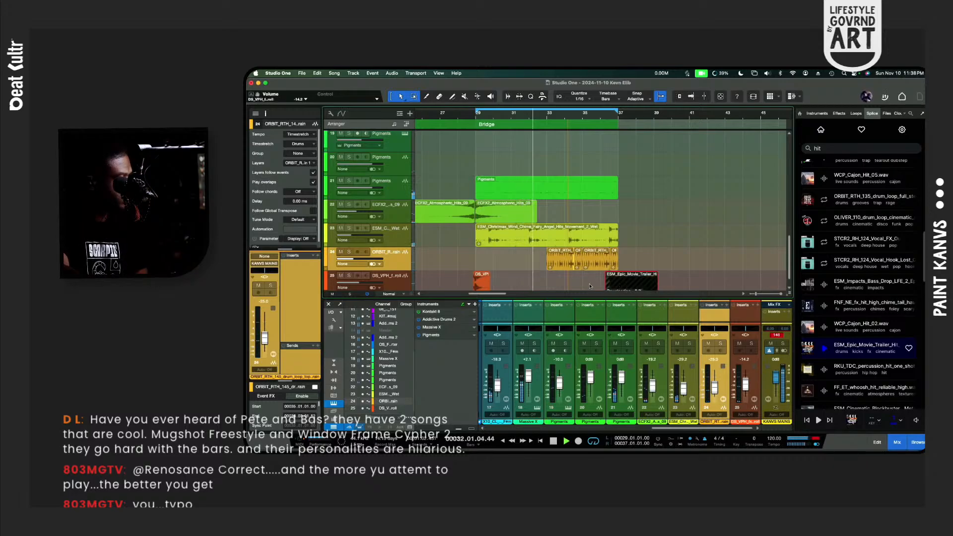
pyautogui.hscroll(-5, 590, 286)
pyautogui.press('F5')
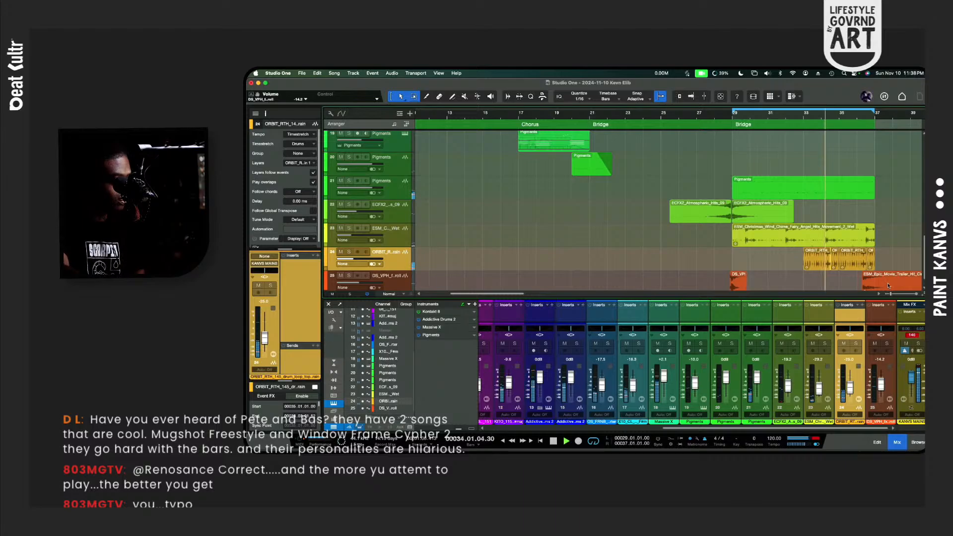
pyautogui.moveTo(889, 285); pyautogui.dragTo(545, 287)
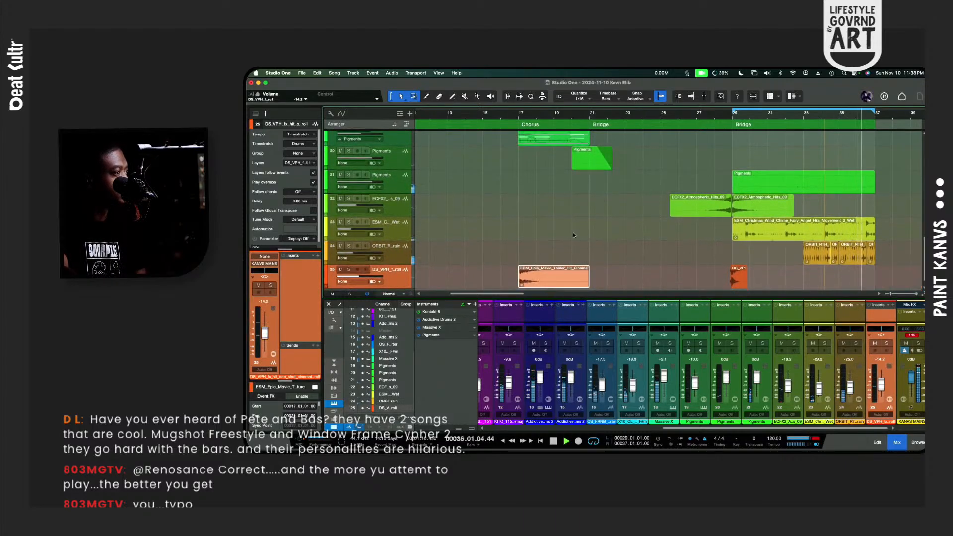
# Step: Move the trailer hit onto its own new track below DS_VPH and play it back from the start of the Chorus
pyautogui.click(525, 130)
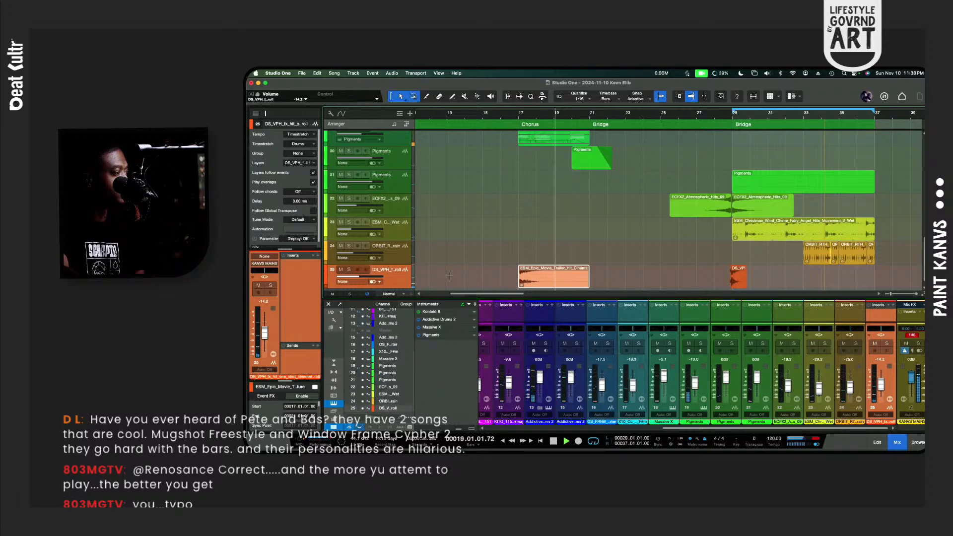
pyautogui.moveTo(535, 272); pyautogui.dragTo(544, 296)
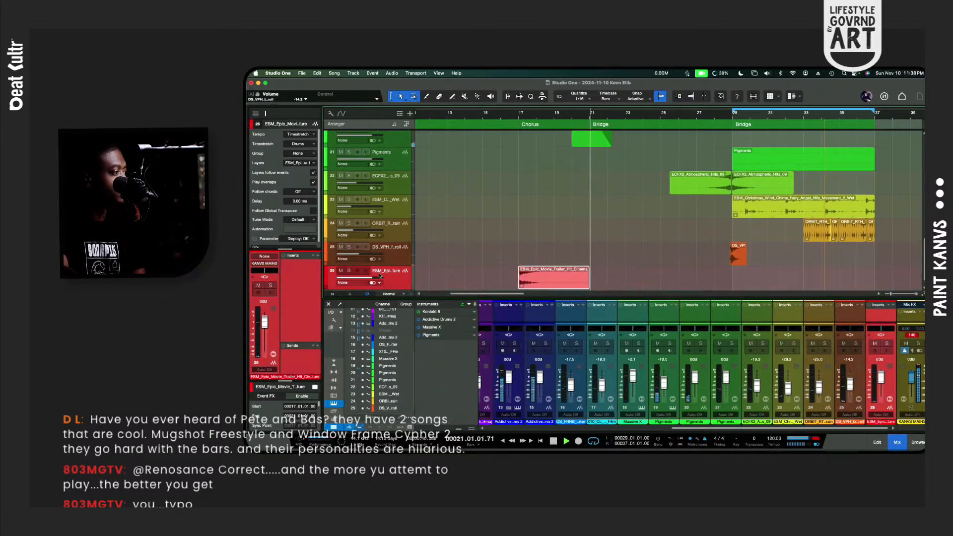
pyautogui.press('space')
pyautogui.press('space')
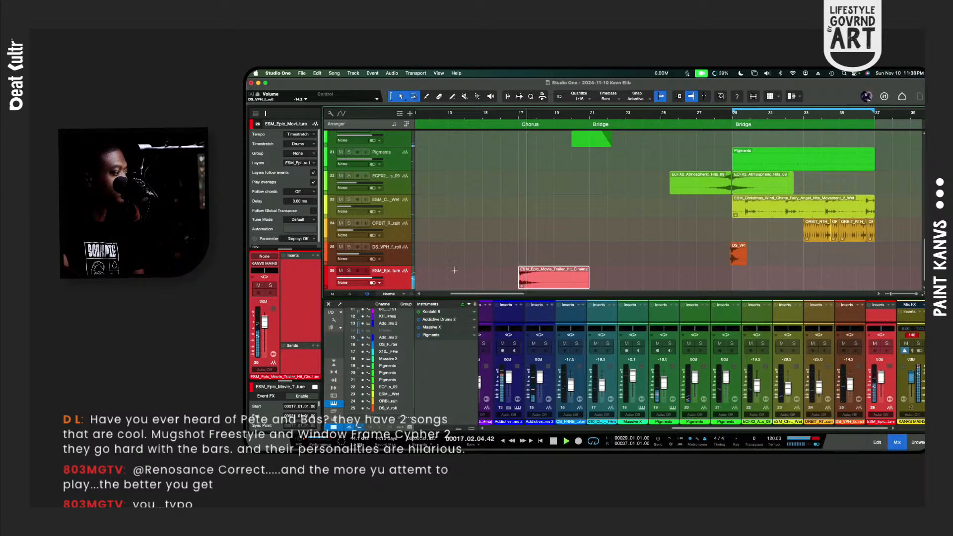
pyautogui.press('space')
pyautogui.press('space')
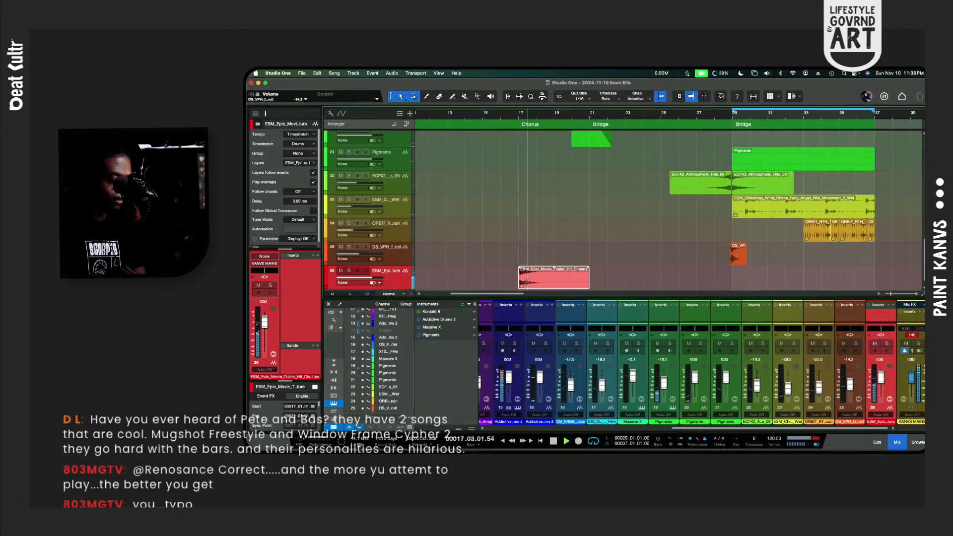
# Step: Trim the end of the trailer hit back to bar 19 and play the transition into the Chorus
pyautogui.scroll(1, 526, 281)
pyautogui.scroll(3, 526, 282)
pyautogui.scroll(2, 527, 281)
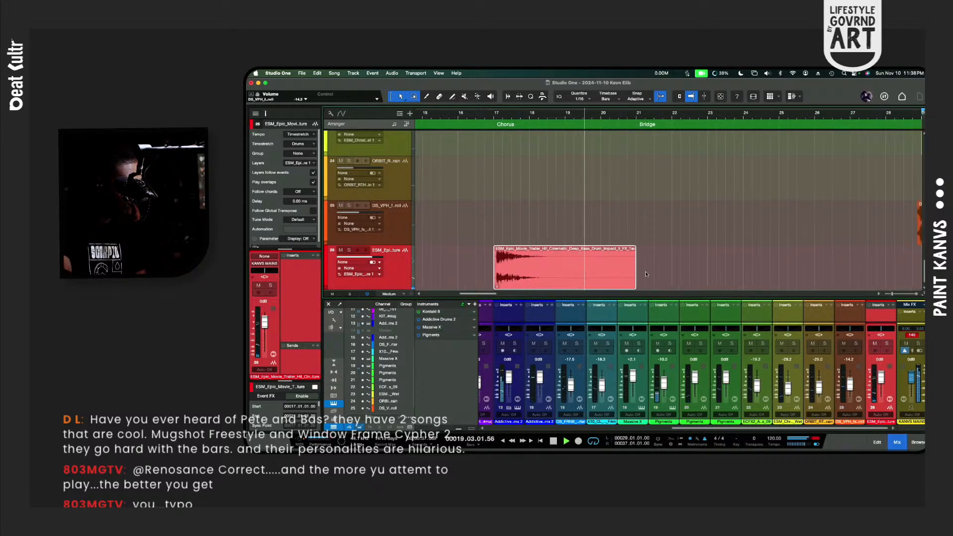
pyautogui.moveTo(632, 277); pyautogui.dragTo(565, 277)
pyautogui.press('space')
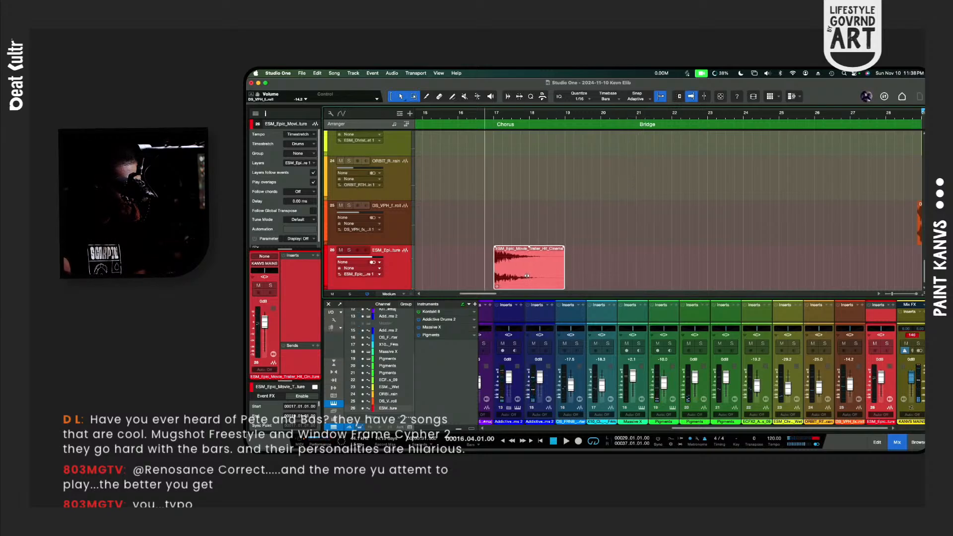
pyautogui.press('space')
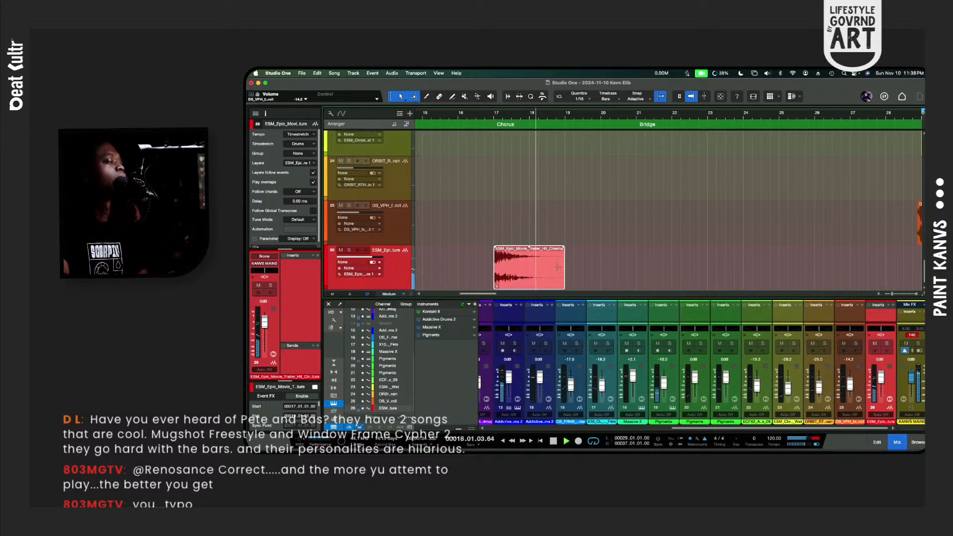
pyautogui.press('space')
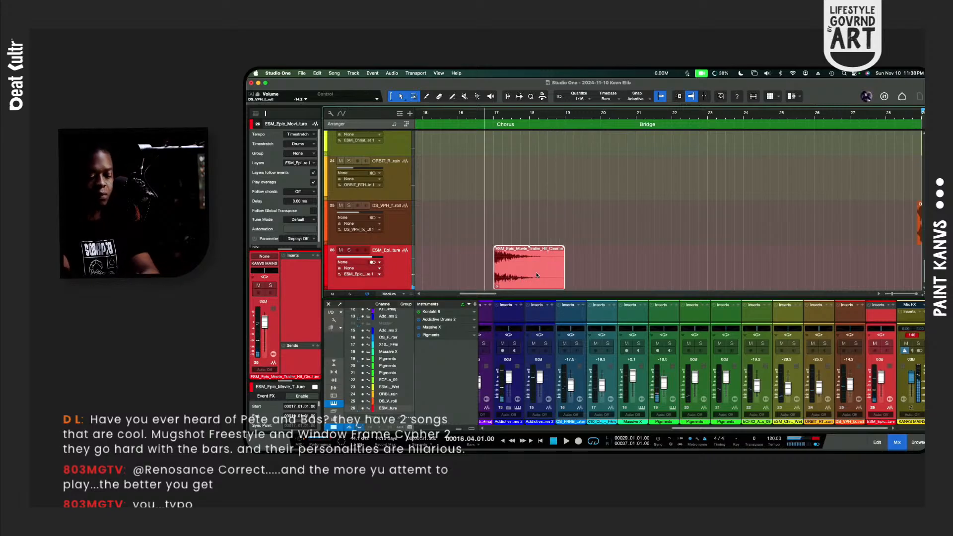
pyautogui.write('tM')
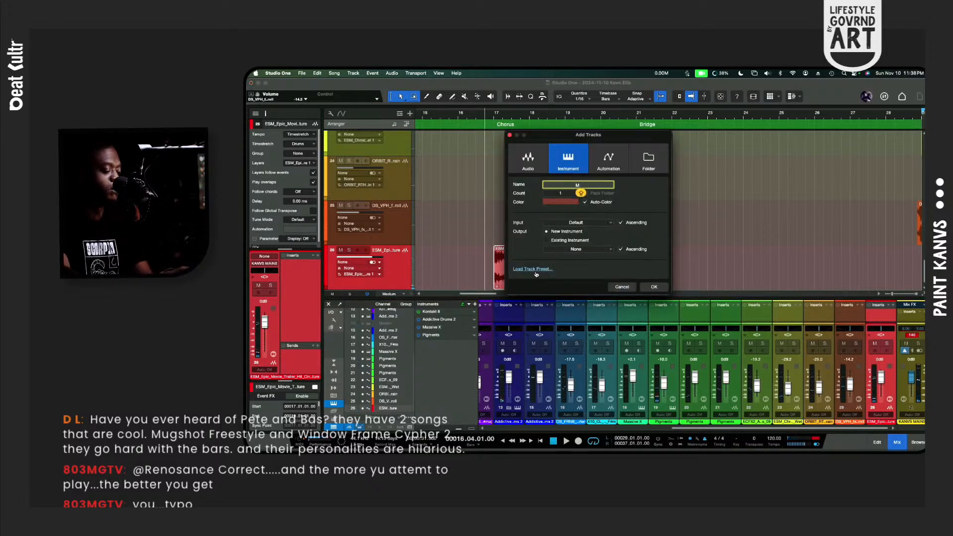
pyautogui.press('Escape')
# Step: Copy the trailer hit from bar 17 to bar 20 on the same track and play the arrangement from bar 19
pyautogui.press('space')
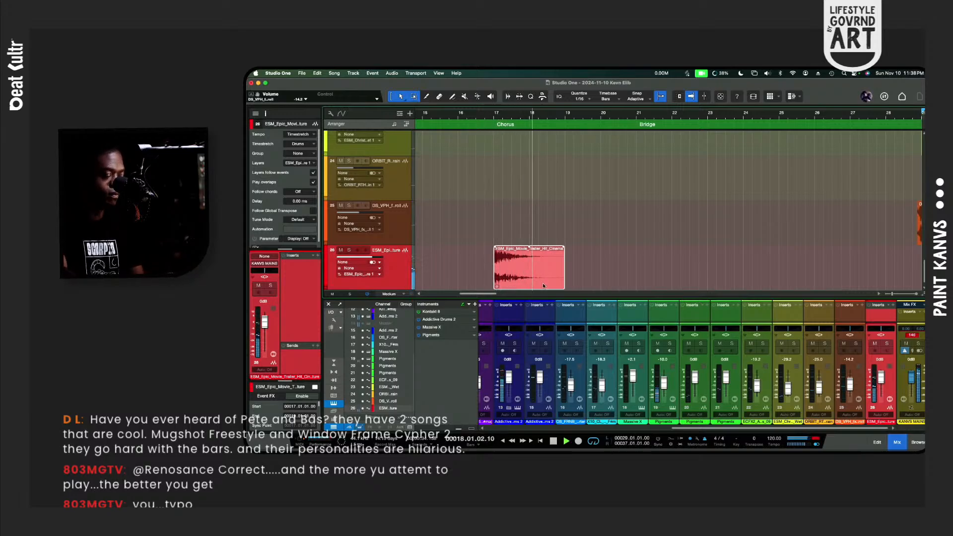
pyautogui.scroll(-2, 543, 284)
pyautogui.scroll(-2, 543, 284)
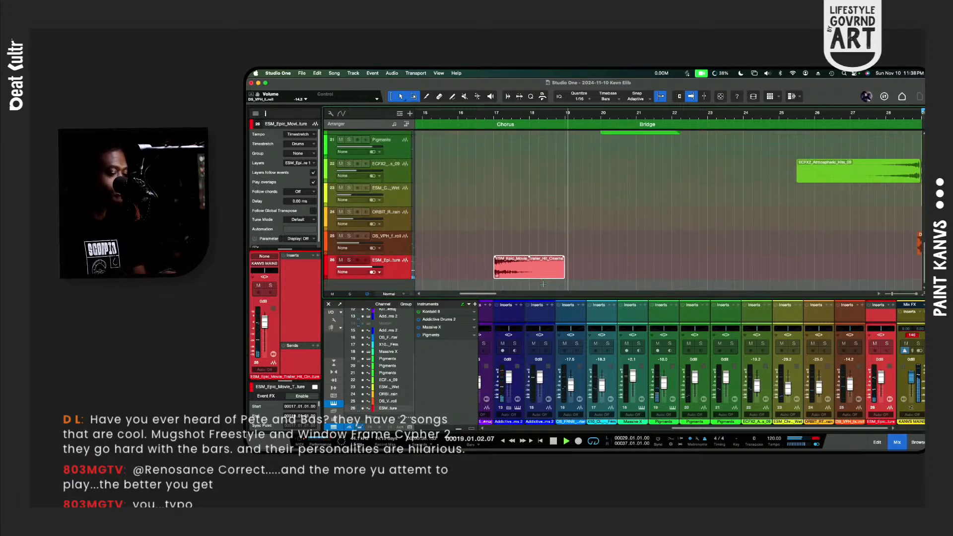
pyautogui.scroll(-1, 543, 283)
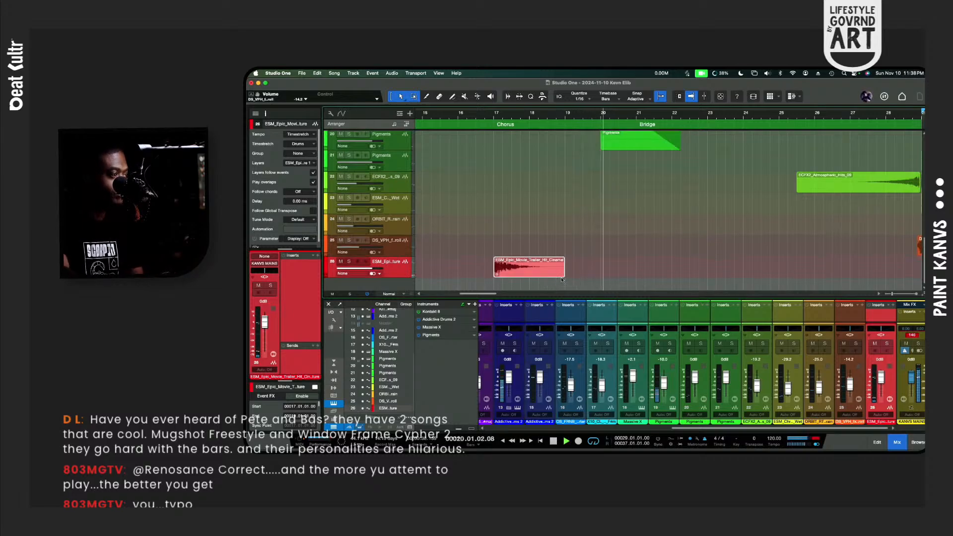
pyautogui.scroll(-1, 570, 276)
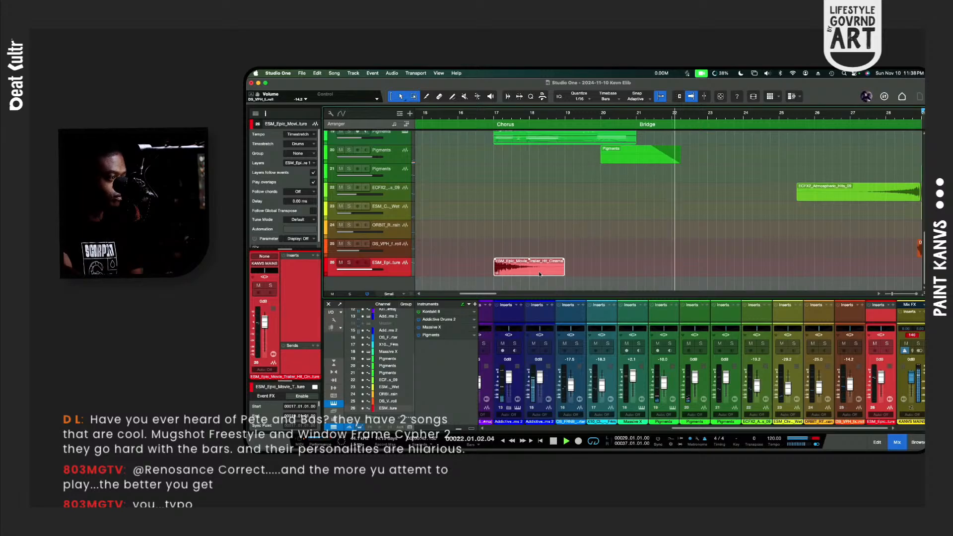
pyautogui.moveTo(540, 274); pyautogui.dragTo(648, 266)
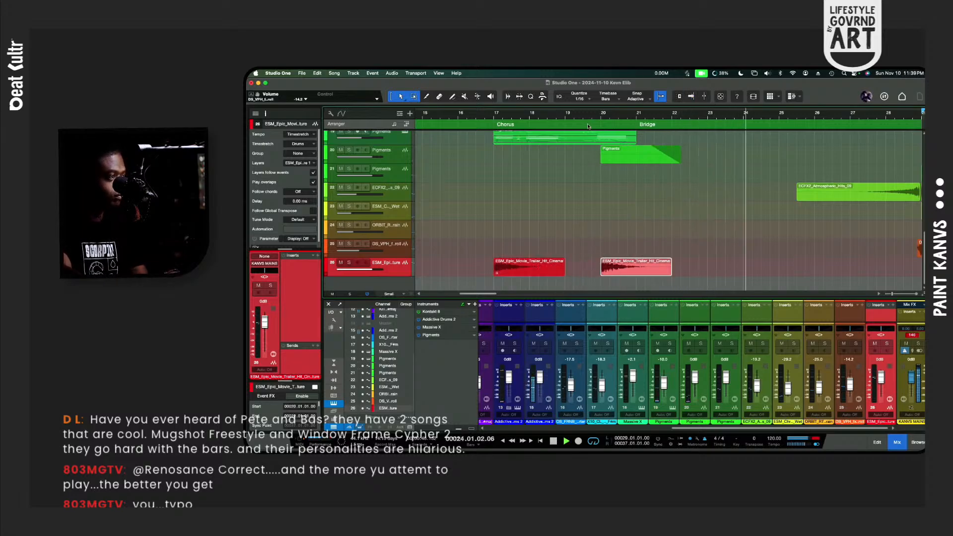
pyautogui.click(565, 119)
pyautogui.press('f')
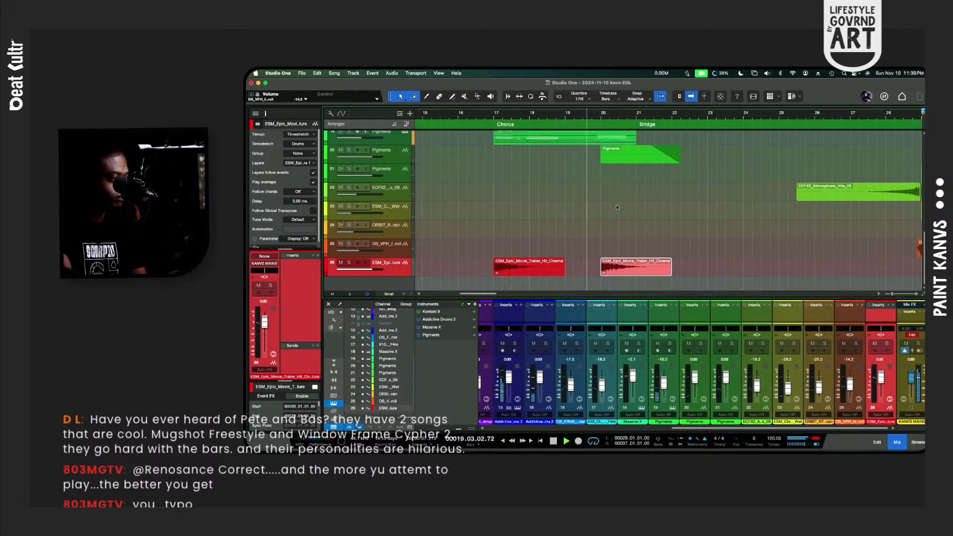
# Step: Move the copied trailer hit to bar 21, where the Bridge starts, and play it back from bar 19
pyautogui.press('space')
pyautogui.moveTo(631, 267); pyautogui.dragTo(671, 263)
pyautogui.press('space')
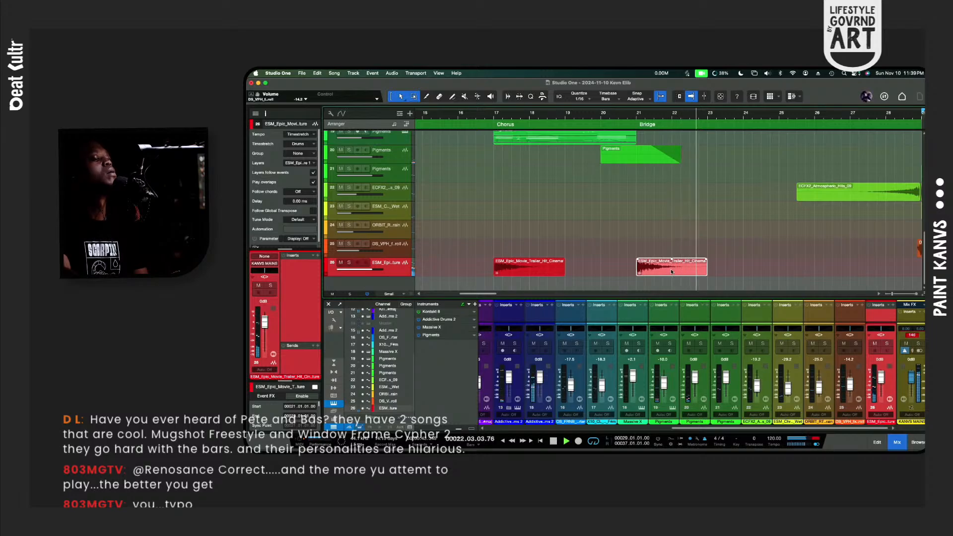
# Step: Examine the waveforms of the trailer hits at the start of the Bridge and the Chorus up close during playback
pyautogui.hotkey('shift', 'e')
pyautogui.hotkey('shift', 'e')
pyautogui.hotkey('shift', 'e')
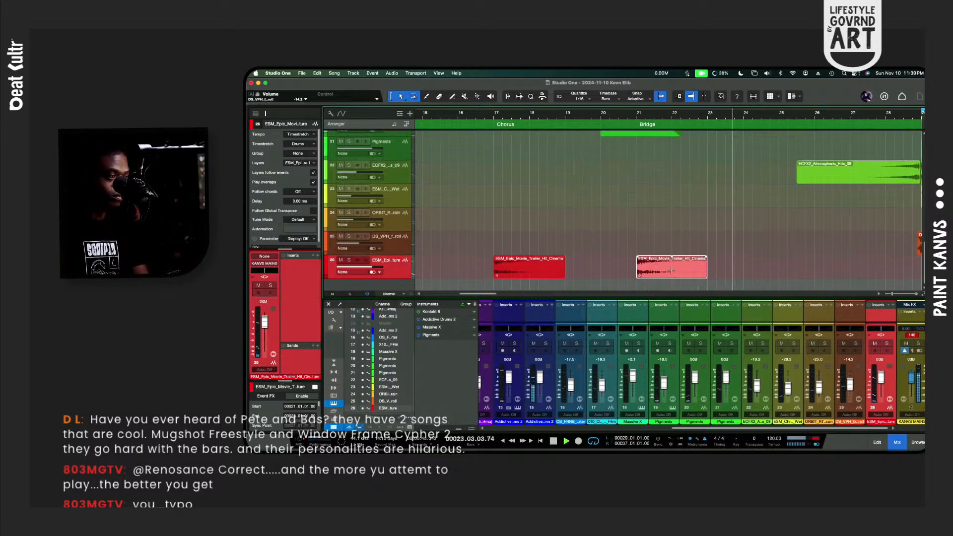
pyautogui.press('e')
pyautogui.press('e')
pyautogui.hscroll(-5, 671, 270)
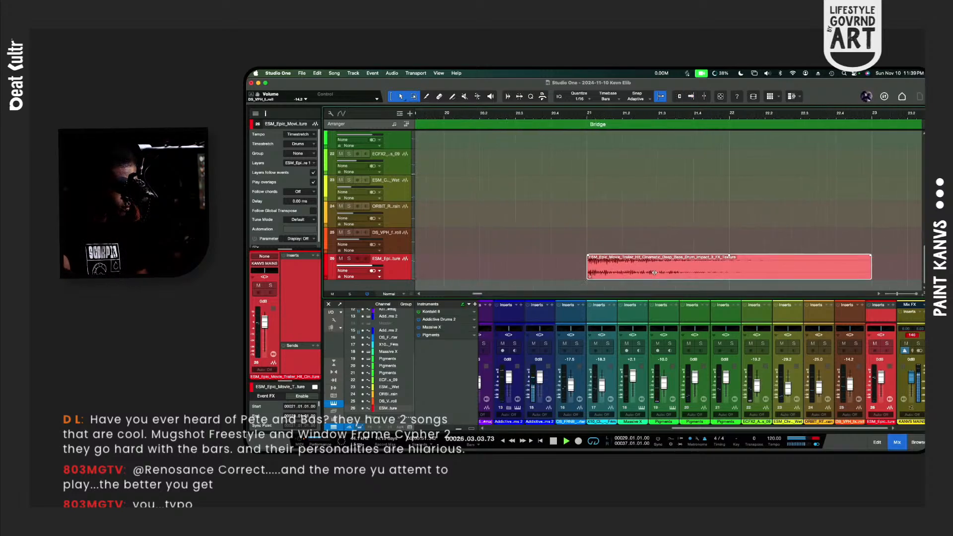
pyautogui.hscroll(-15, 650, 273)
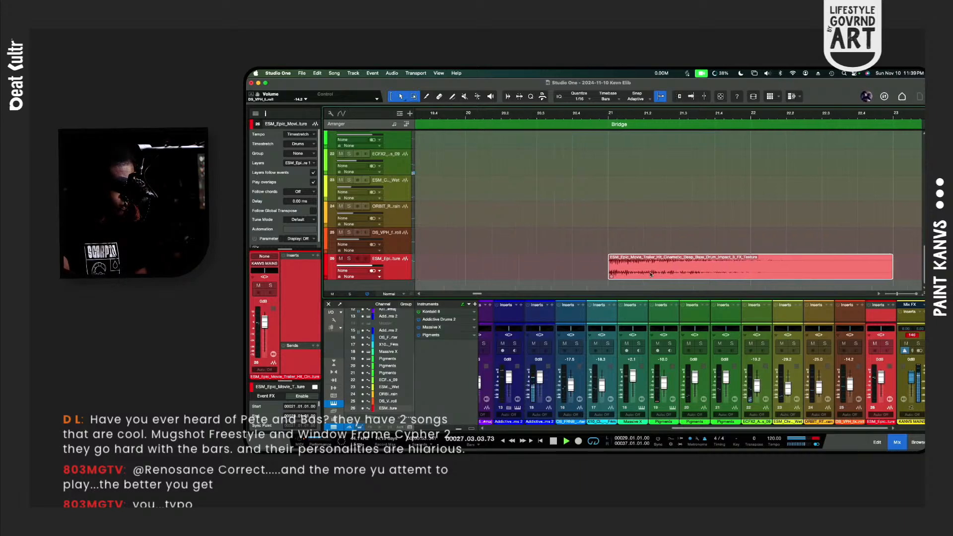
pyautogui.hscroll(6, 651, 274)
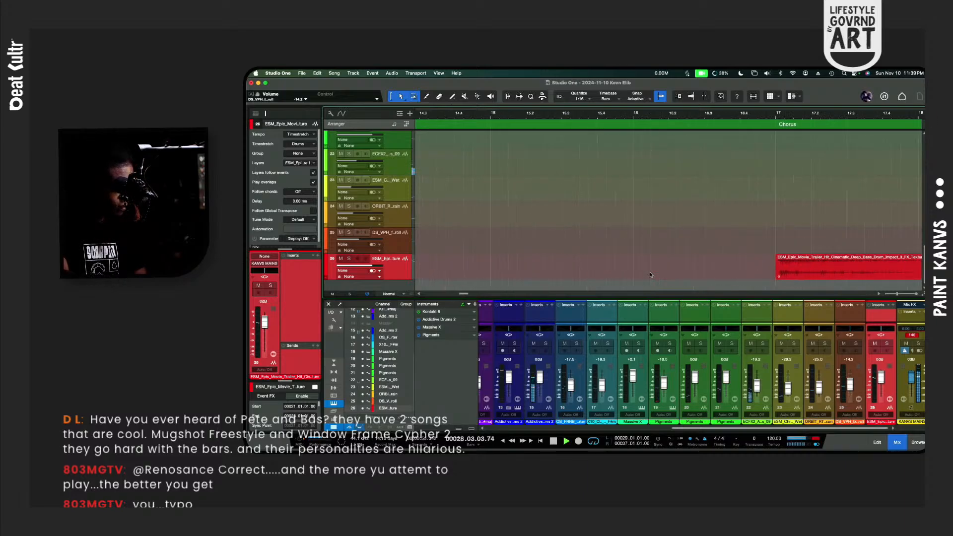
pyautogui.click(737, 277)
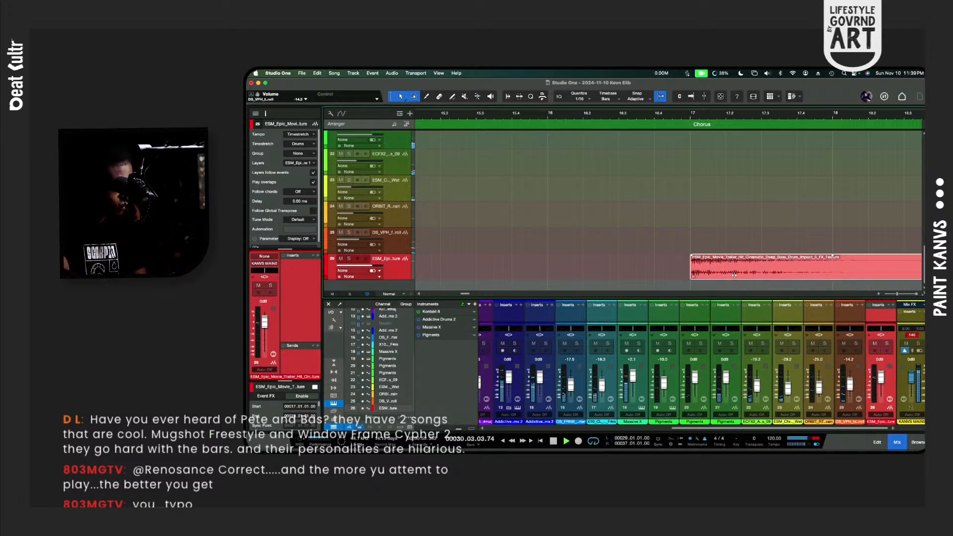
pyautogui.hscroll(1, 736, 277)
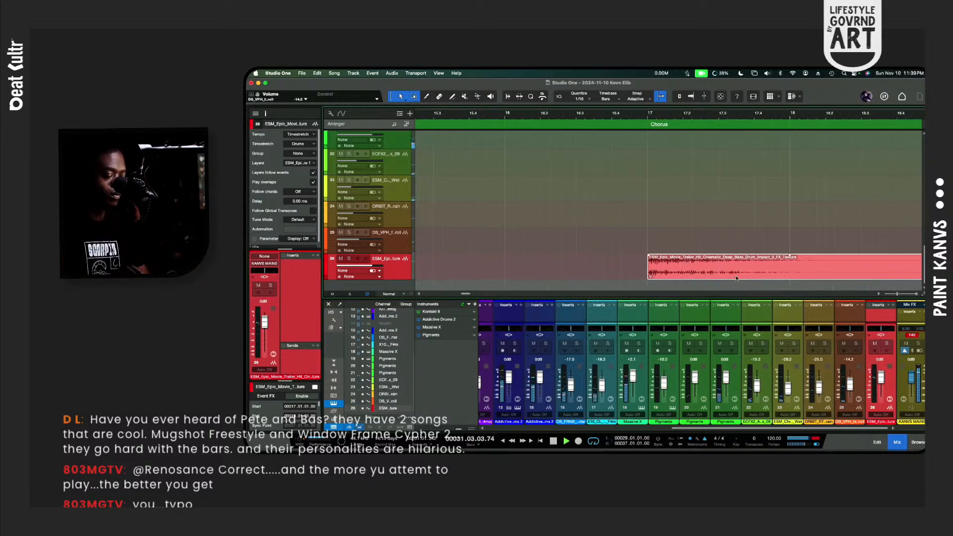
pyautogui.press('w')
pyautogui.press('w')
pyautogui.press('w')
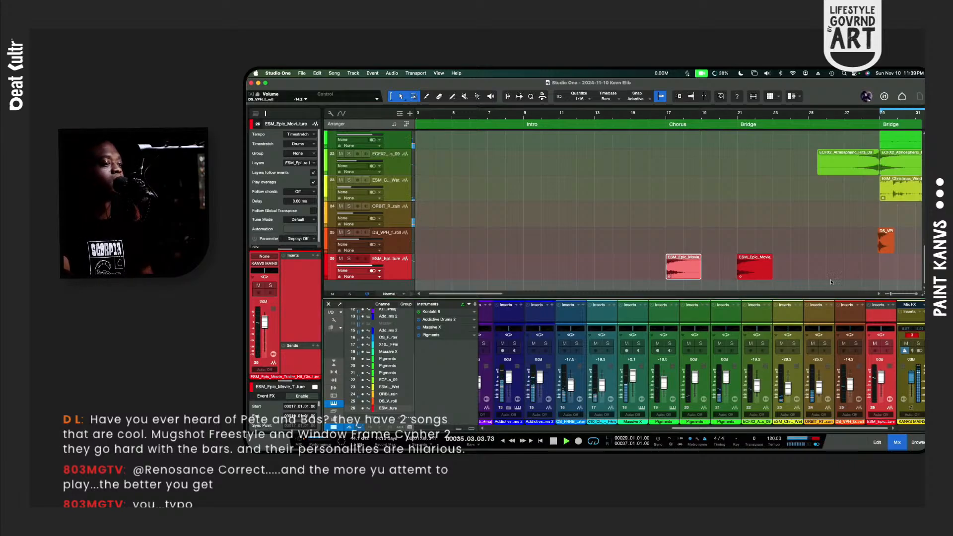
pyautogui.press('space')
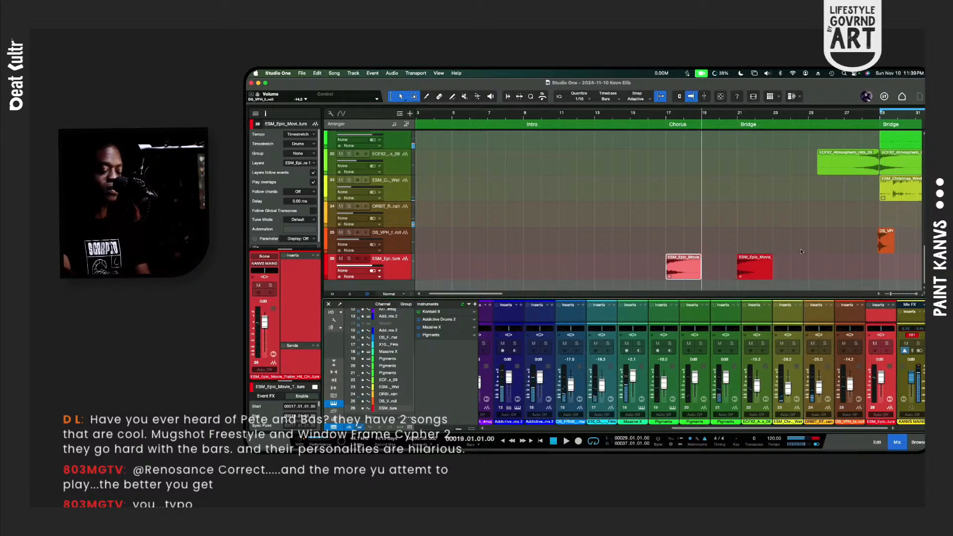
# Step: Audition the SAK_NOEL_hit_whistle, ESM_Horror_Game_Award, WCP_Cajon_Hit_01 and ORBIT_RTH_145_songstarter samples and further entries in the Splice "hit" results
pyautogui.press('w')
pyautogui.press('w')
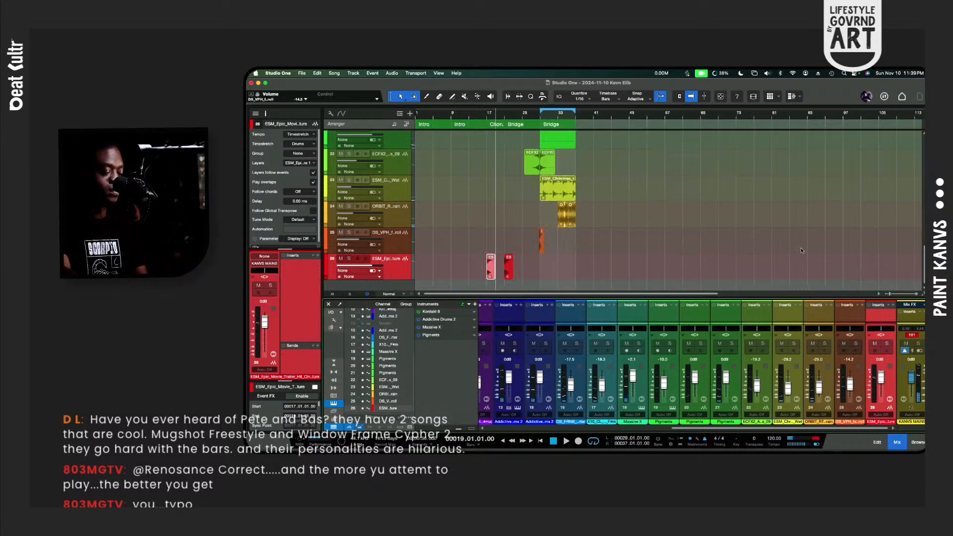
pyautogui.press('F5')
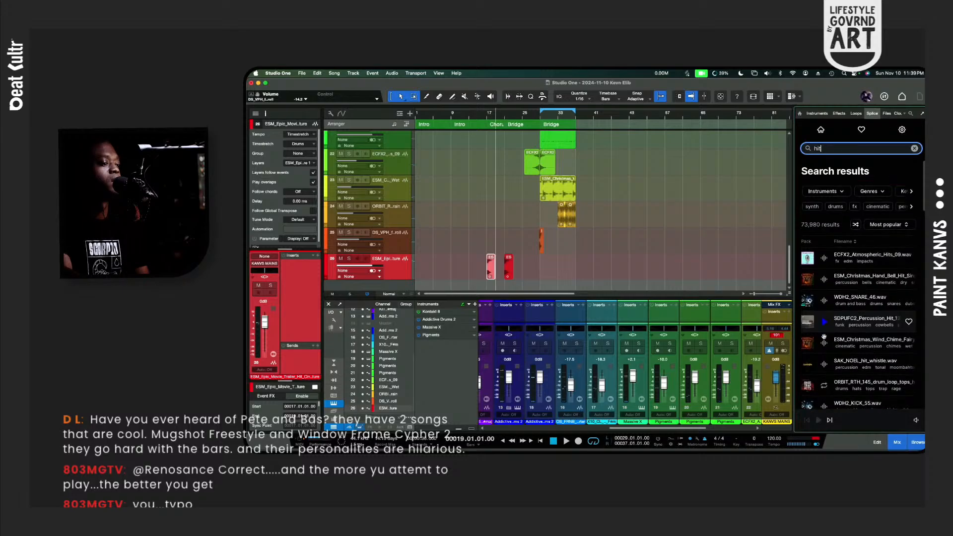
pyautogui.click(825, 368)
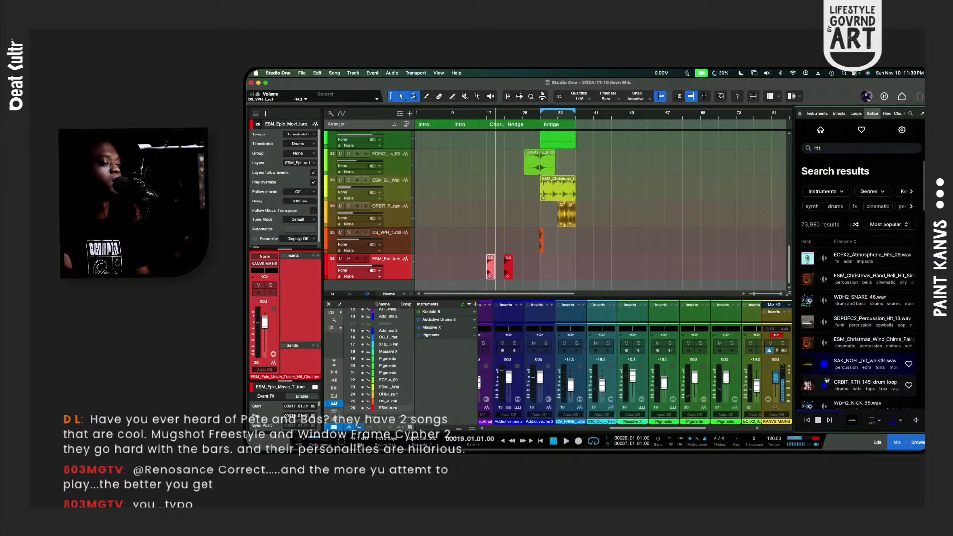
pyautogui.scroll(-5, 824, 372)
pyautogui.click(825, 385)
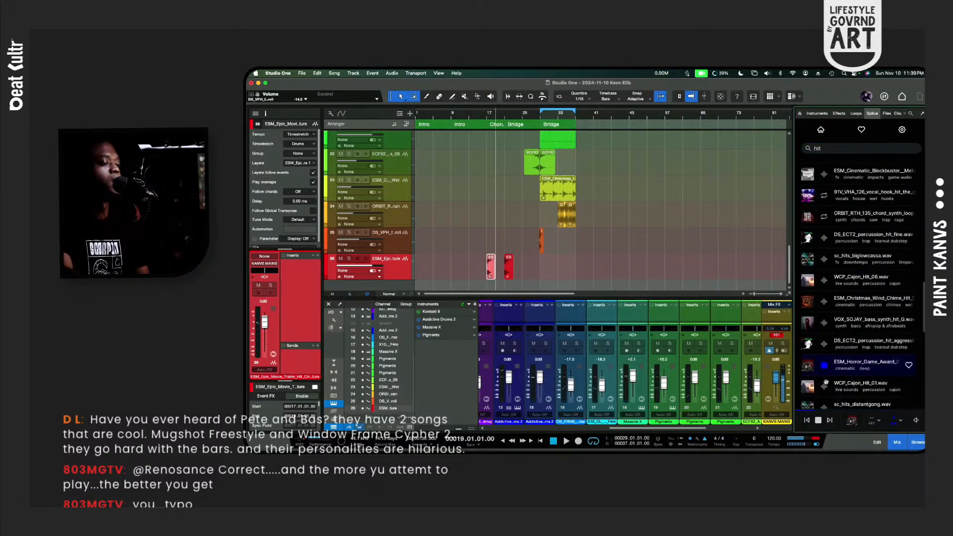
pyautogui.scroll(-3, 824, 389)
pyautogui.scroll(-4, 824, 389)
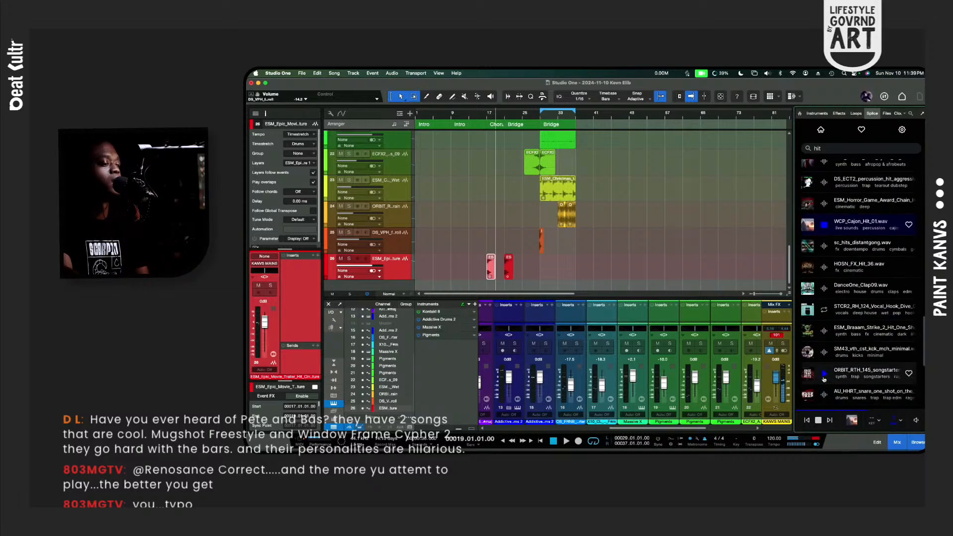
pyautogui.click(825, 373)
pyautogui.click(826, 396)
pyautogui.scroll(-8, 824, 388)
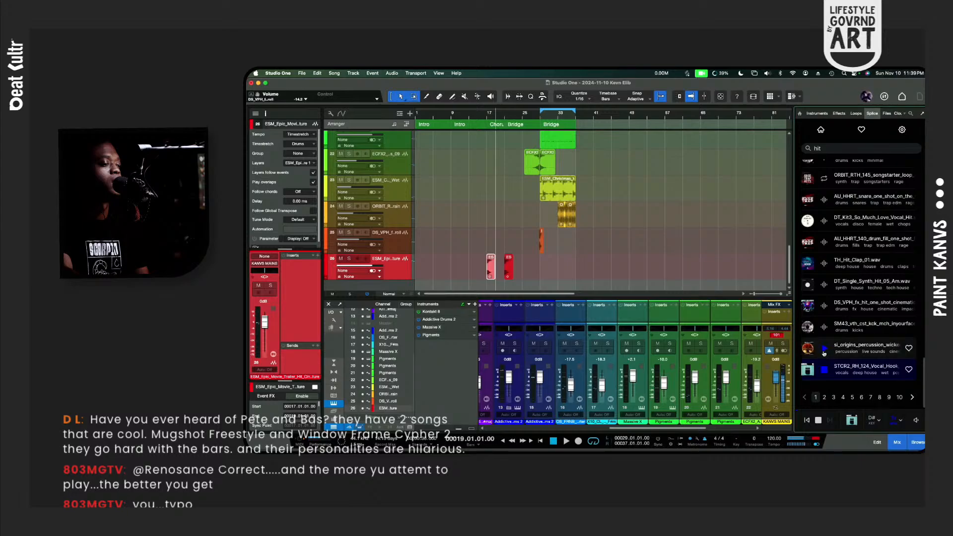
# Step: Audition the percussion, kick, cinematic FX, synth hit, TH_Hit_Clap_01, drum fill and DT_Kit3_So_Much_Love vocal samples near the end of the results page
pyautogui.click(824, 348)
pyautogui.click(824, 327)
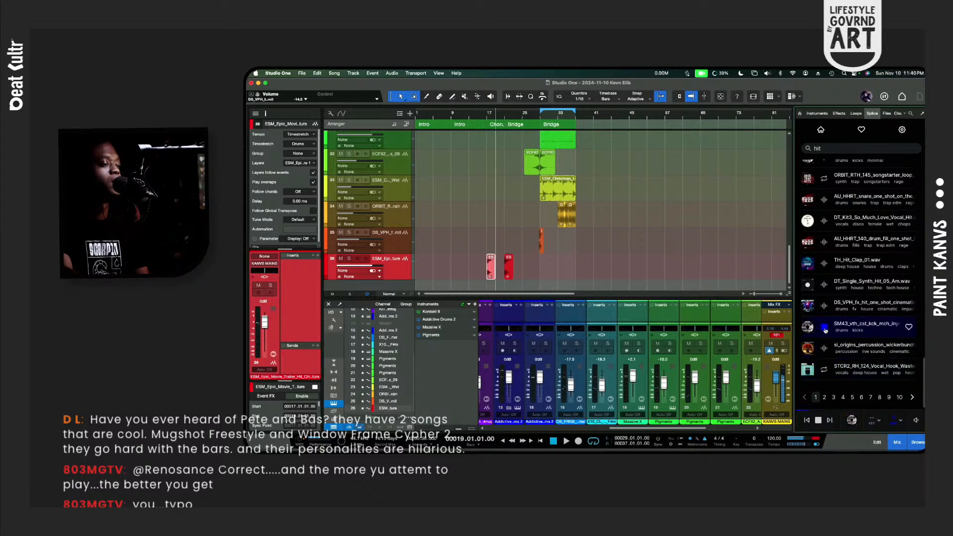
pyautogui.click(826, 305)
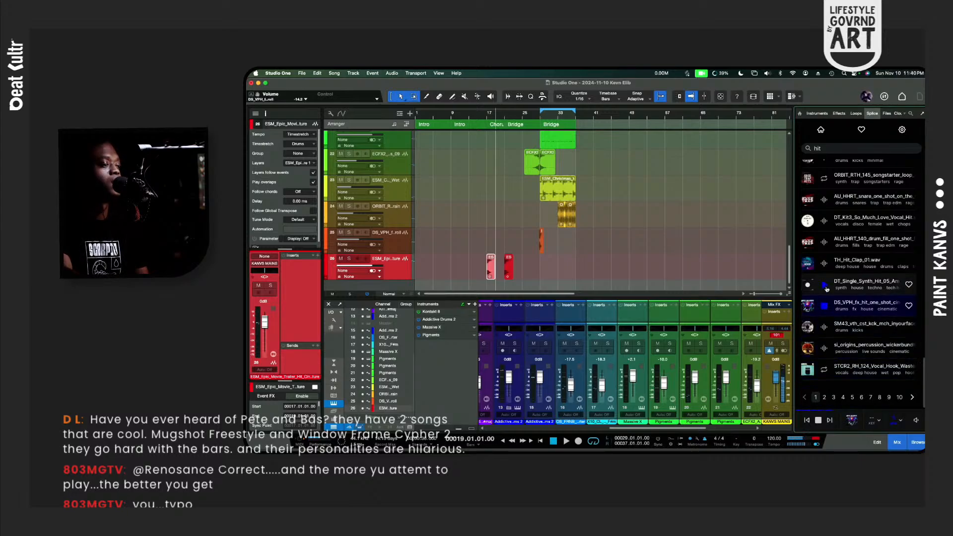
pyautogui.click(824, 287)
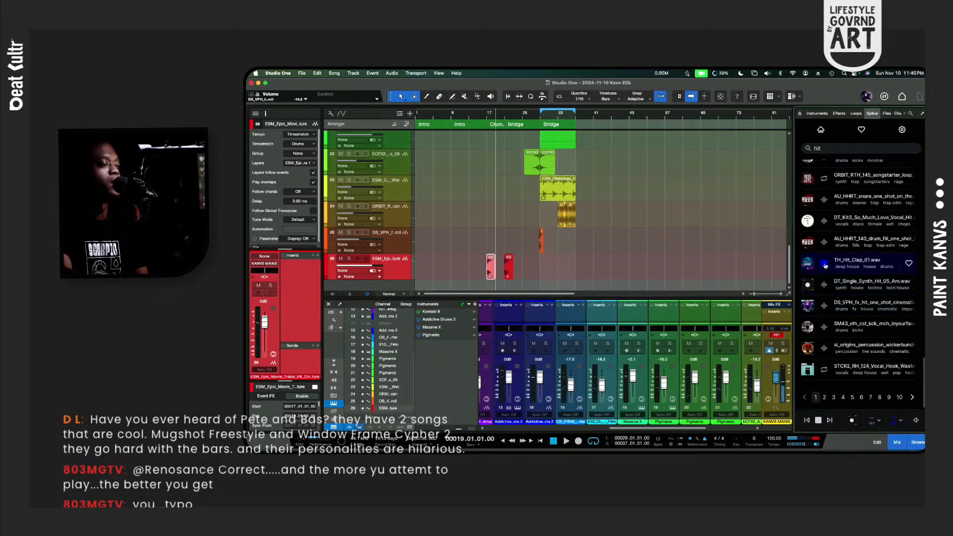
pyautogui.click(824, 264)
pyautogui.click(824, 243)
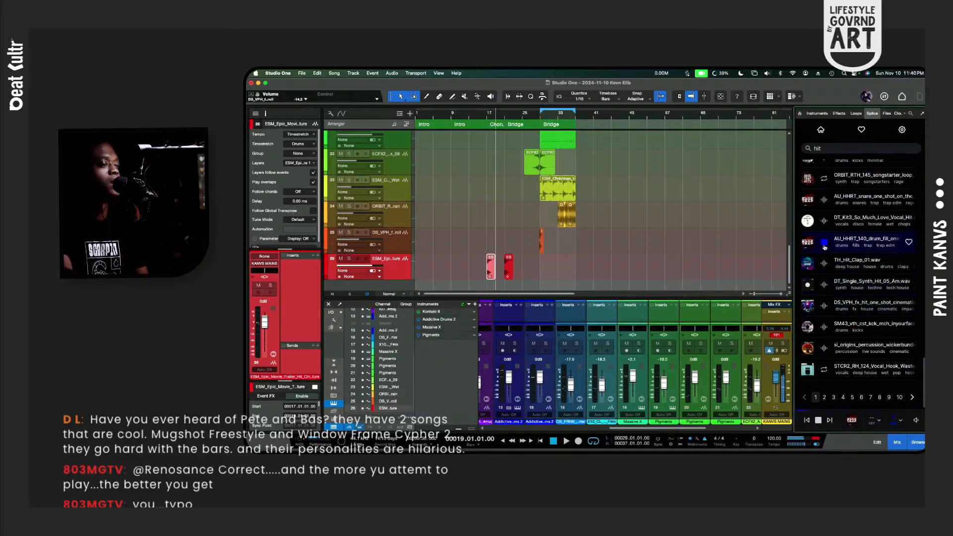
pyautogui.scroll(1, 829, 268)
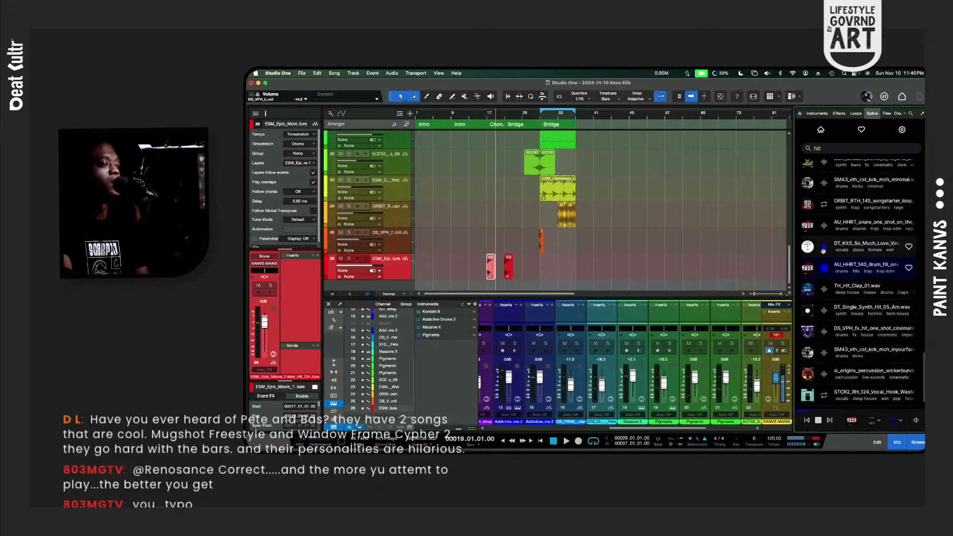
pyautogui.click(824, 247)
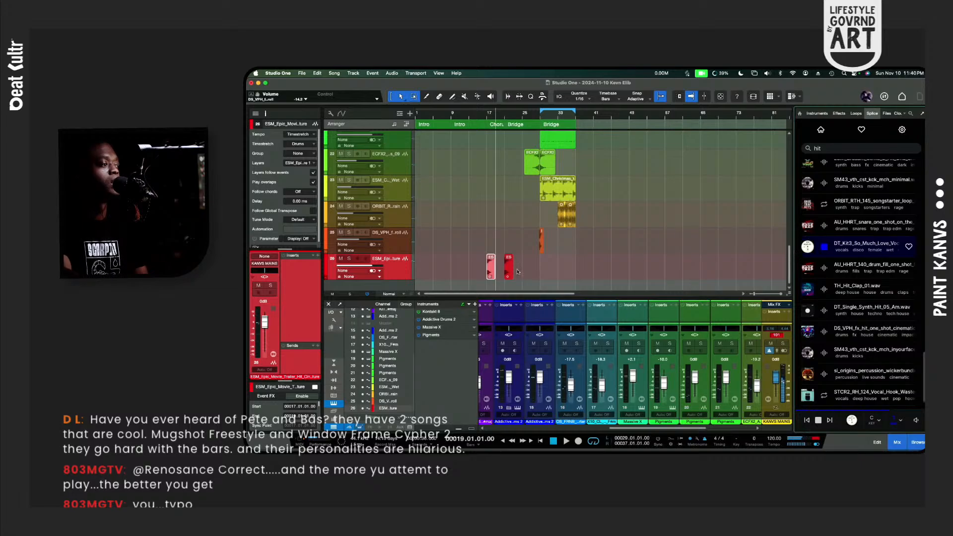
# Step: Play from bar 9 and add the DT_Kit3_So_Much_Love vocal hit there on a new track below the trailer hits
pyautogui.click(452, 113)
pyautogui.press('space')
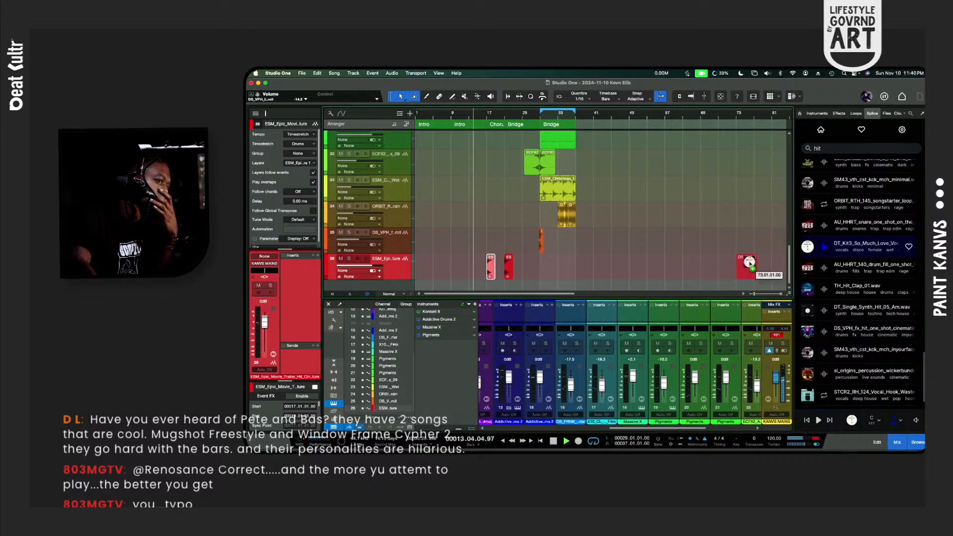
pyautogui.scroll(-1, 499, 293)
pyautogui.moveTo(499, 295); pyautogui.dragTo(464, 284)
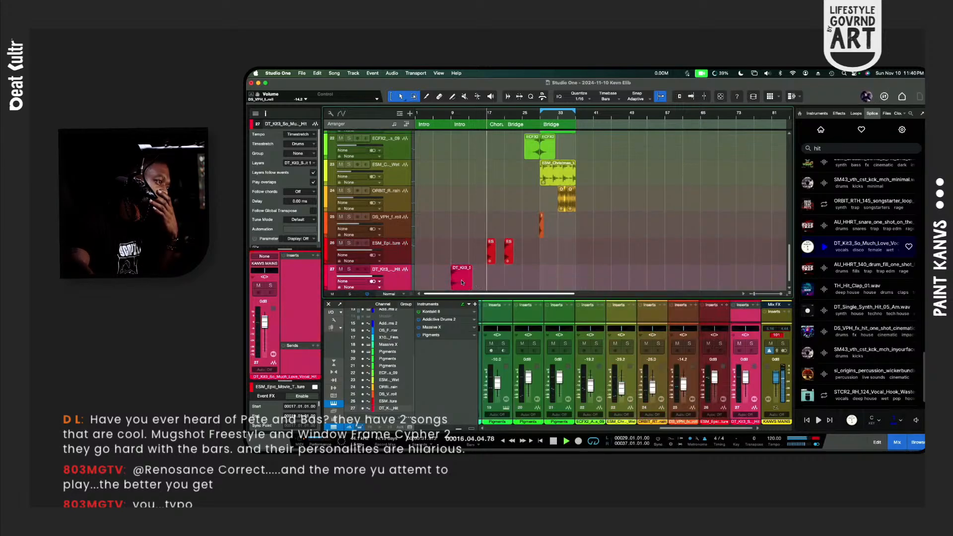
# Step: Lower the vocal hit track's volume to -14.2 dB and replay the second Intro section from bar 9
pyautogui.press('space')
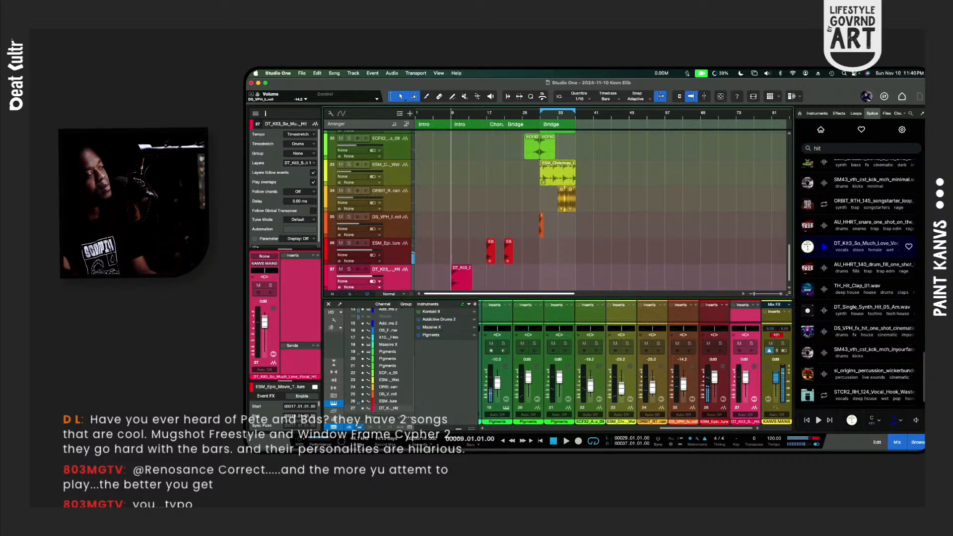
pyautogui.press('space')
pyautogui.moveTo(366, 277); pyautogui.dragTo(351, 294)
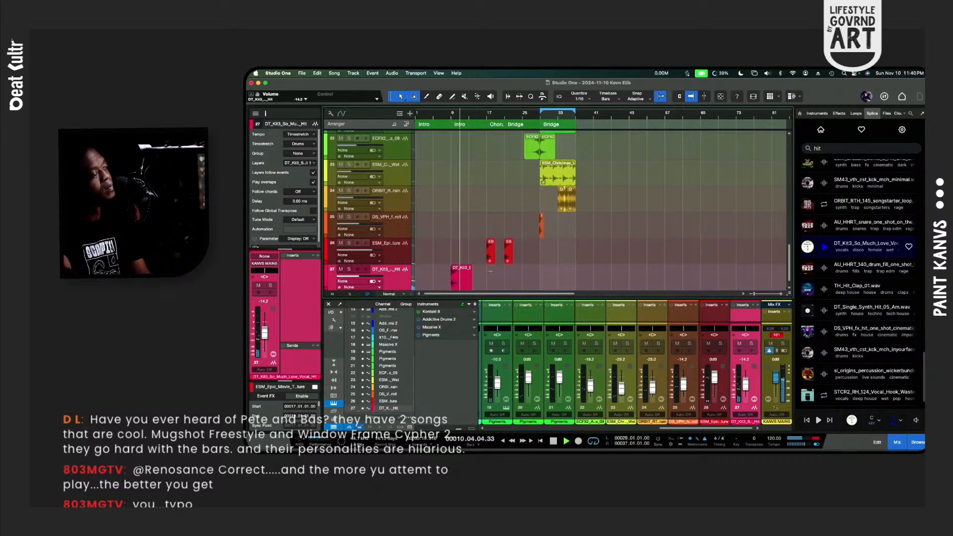
pyautogui.click(463, 286)
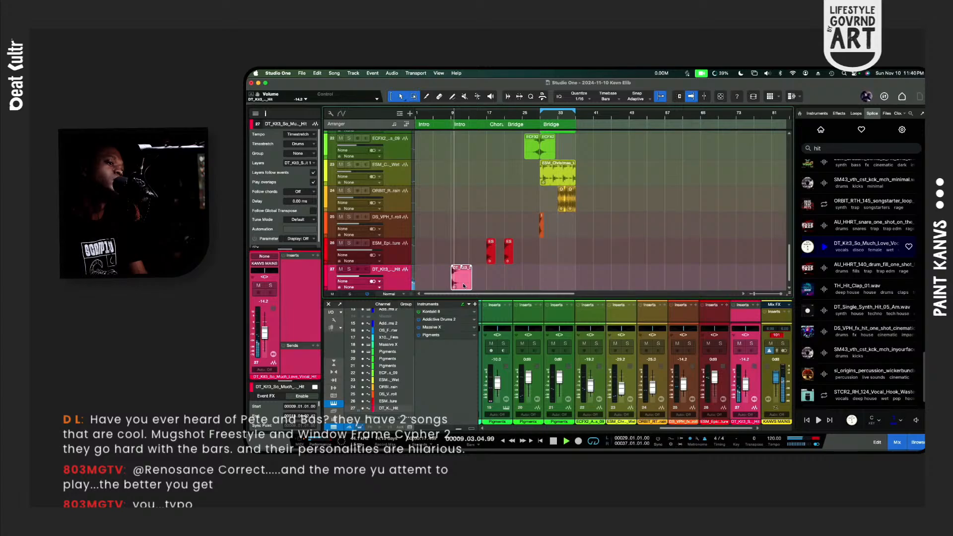
pyautogui.press('space')
pyautogui.press('space')
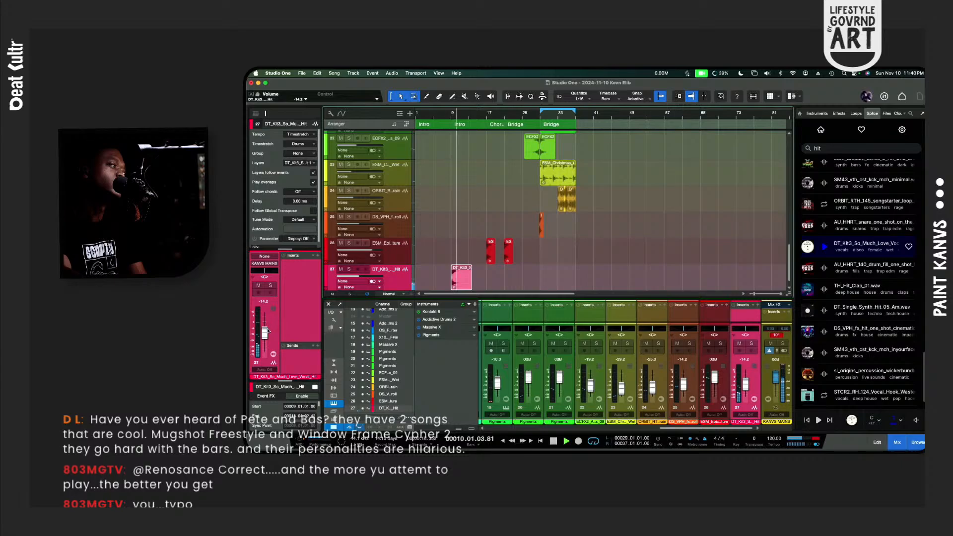
# Step: Lower the vocal hit track's volume to -29.0 dB and move its clip one beat later to start at 9.2
pyautogui.moveTo(265, 331); pyautogui.dragTo(267, 341)
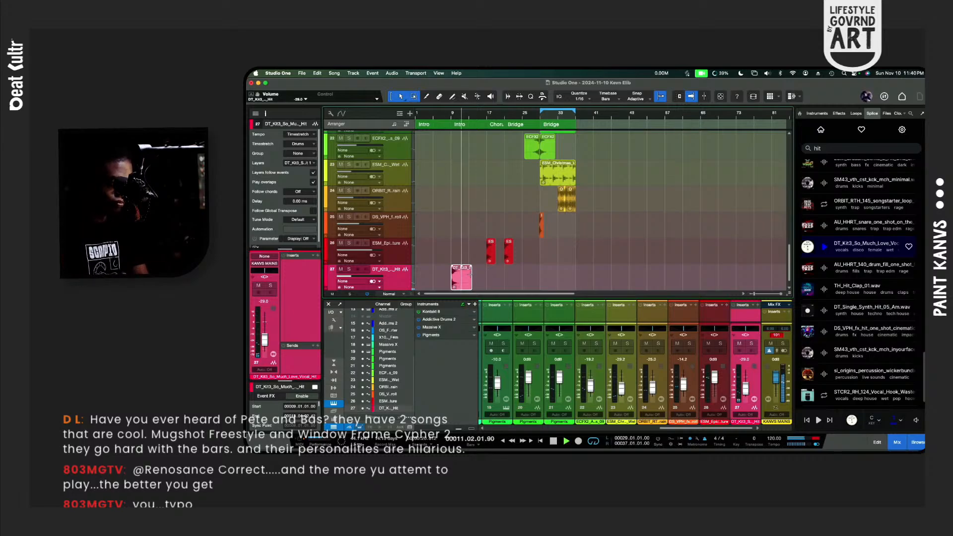
pyautogui.press('e')
pyautogui.press('e')
pyautogui.press('space')
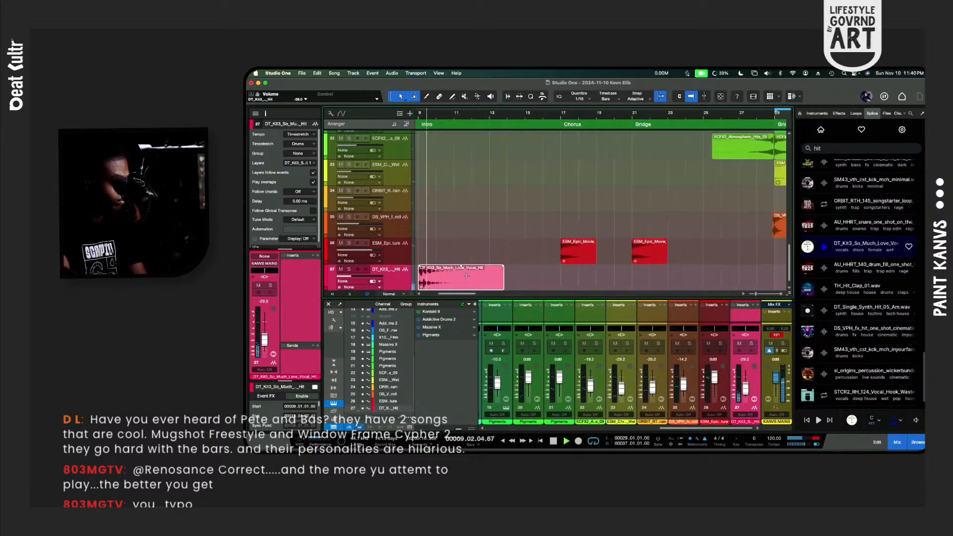
pyautogui.press('space')
pyautogui.moveTo(459, 281); pyautogui.dragTo(463, 280)
pyautogui.press('space')
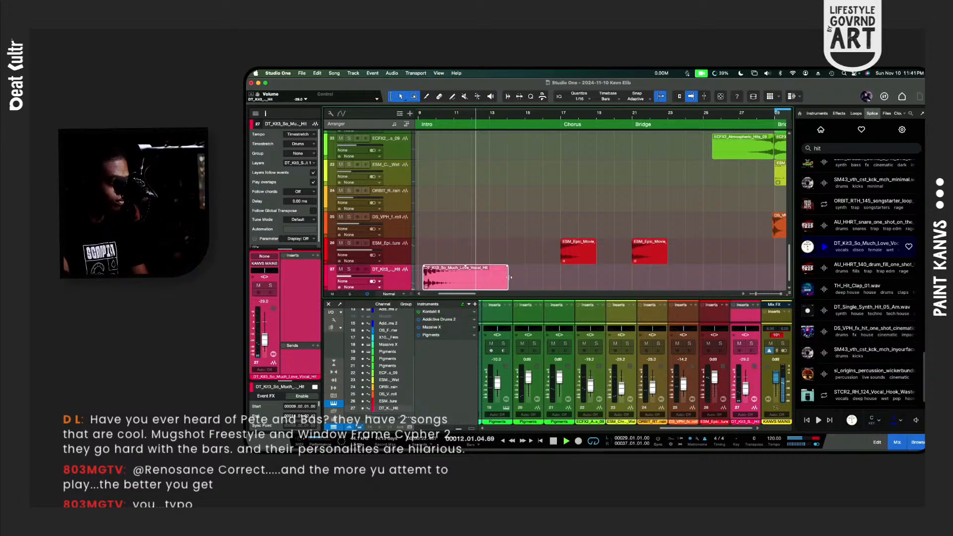
# Step: Trim the end of the vocal hit clip to bar 13 and duplicate it to start at 13.2
pyautogui.moveTo(507, 278); pyautogui.dragTo(494, 280)
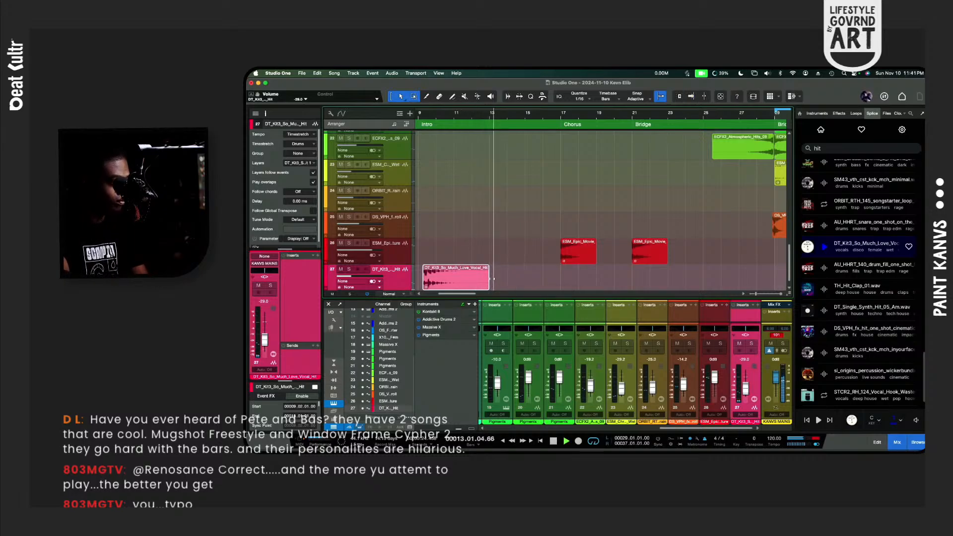
pyautogui.press('d')
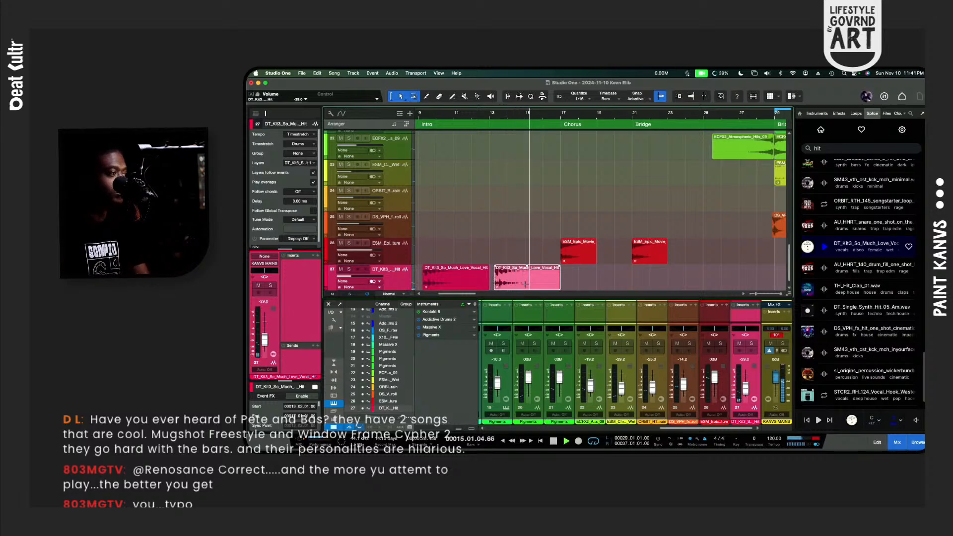
# Step: Copy the Chorus trailer hit to bar 15, reverse the copy and play its lead-in to the Chorus
pyautogui.press('w')
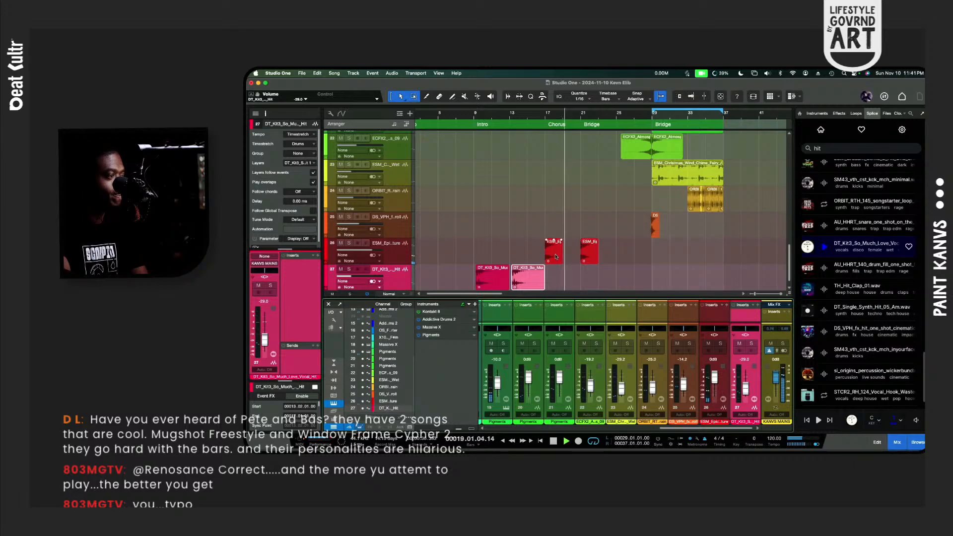
pyautogui.click(556, 256)
pyautogui.moveTo(556, 257); pyautogui.dragTo(538, 256)
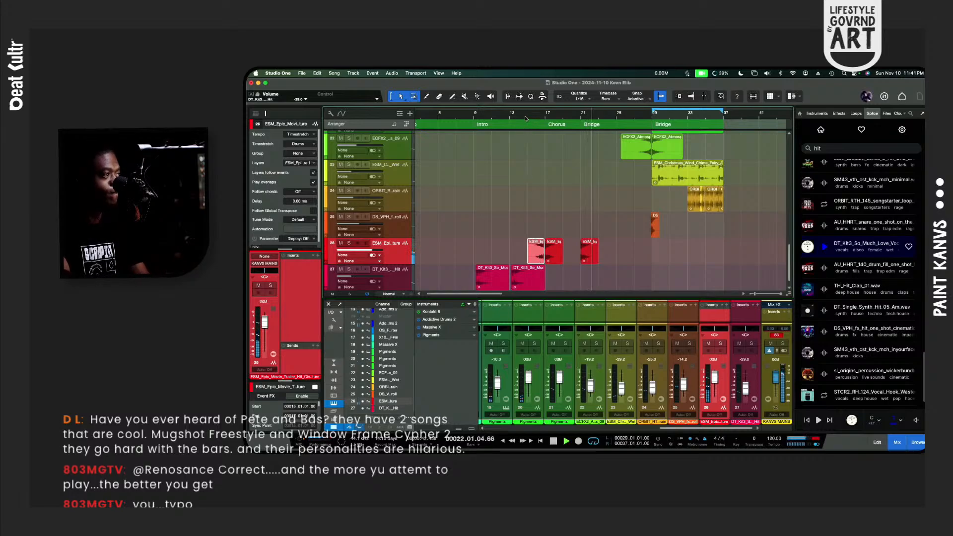
pyautogui.hotkey('shift', 'e')
pyautogui.press('e')
pyautogui.press('e')
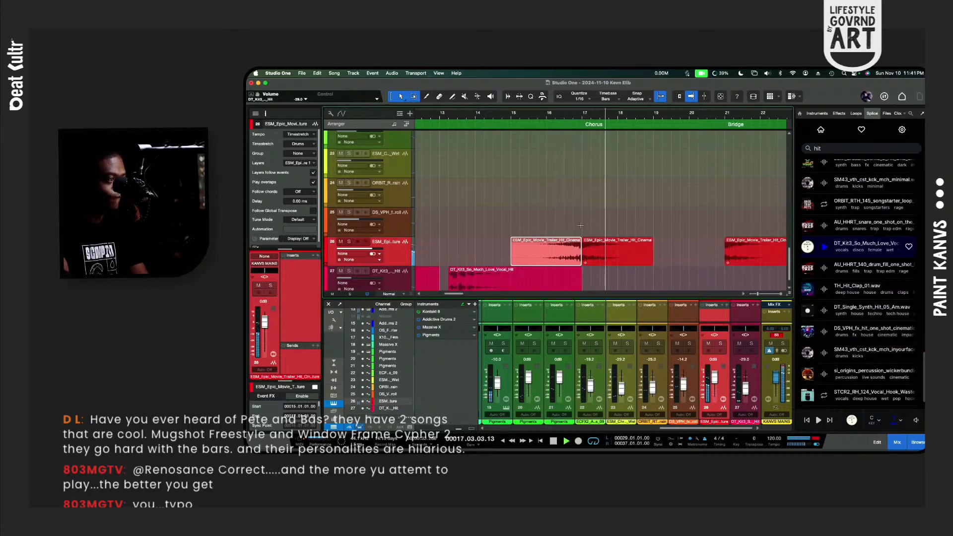
pyautogui.press('super+space')
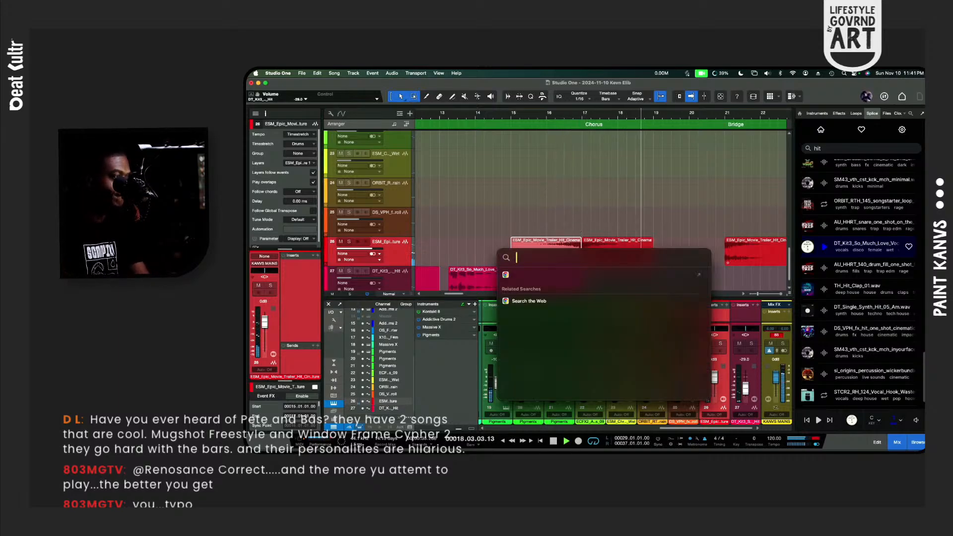
pyautogui.click(571, 177)
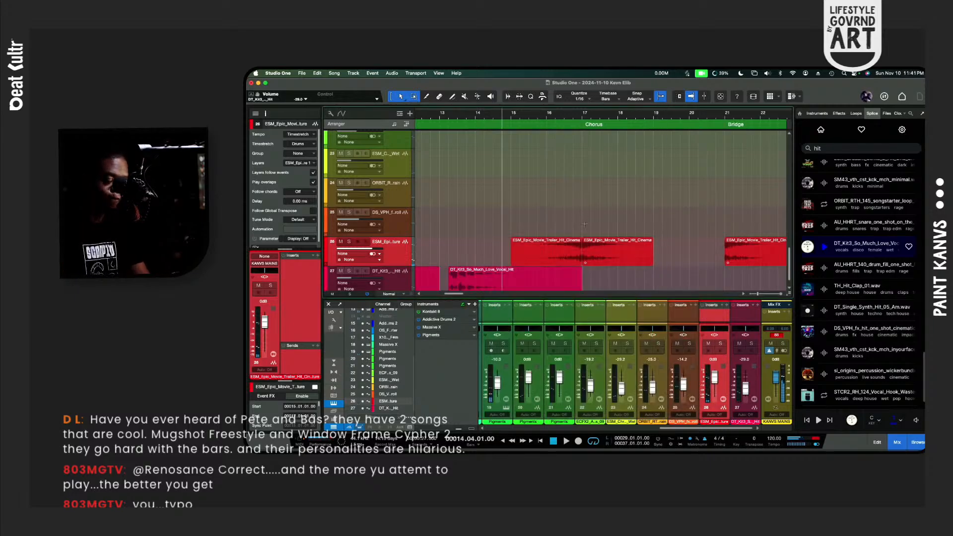
# Step: Split the reversed trailer hit at 15.4.3 and delete the part before the split
pyautogui.hotkey('shift', 'e')
pyautogui.press('e')
pyautogui.press('e')
pyautogui.hscroll(10, 585, 227)
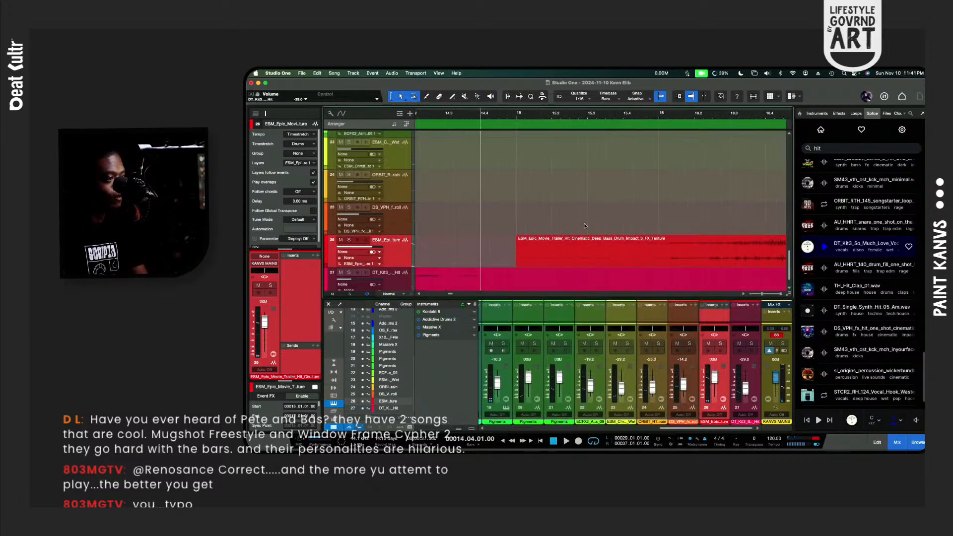
pyautogui.hscroll(-6, 585, 226)
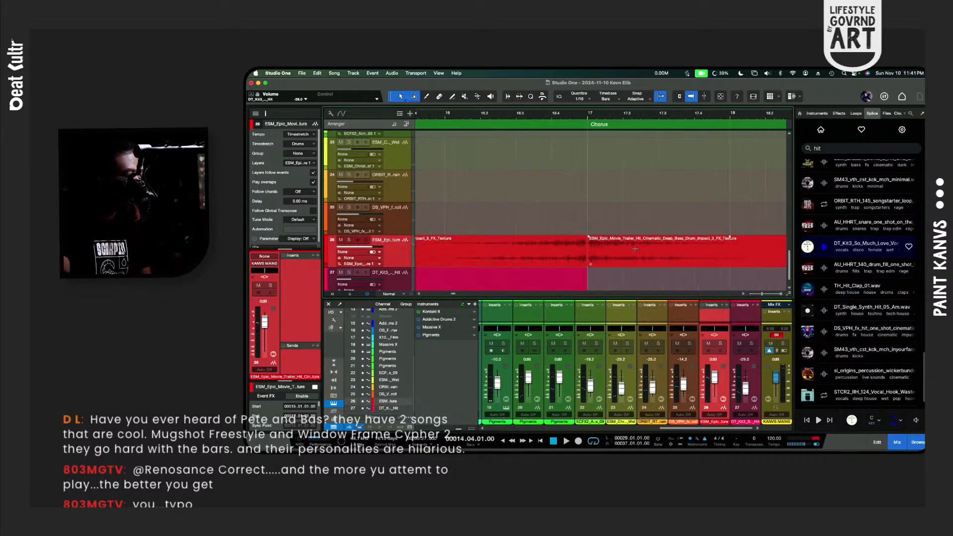
pyautogui.click(636, 253)
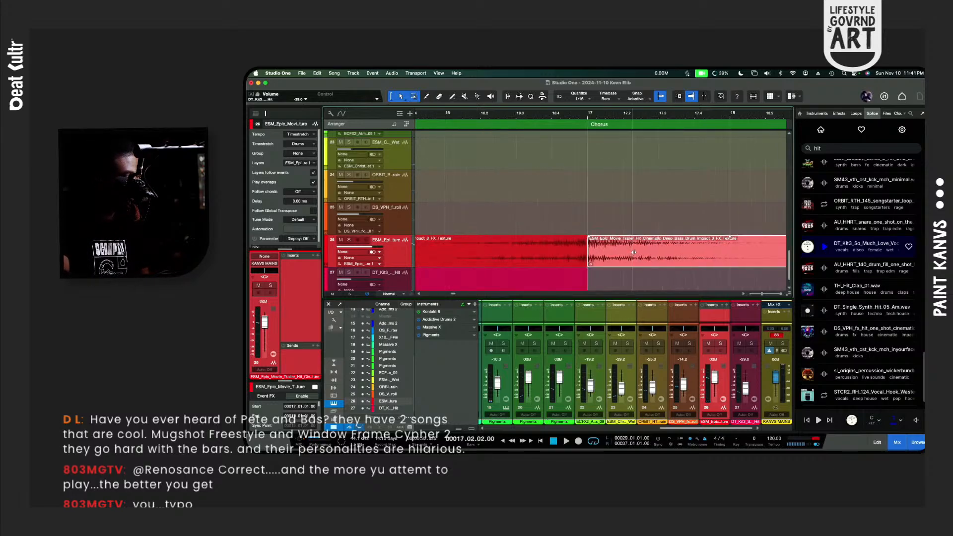
pyautogui.click(563, 254)
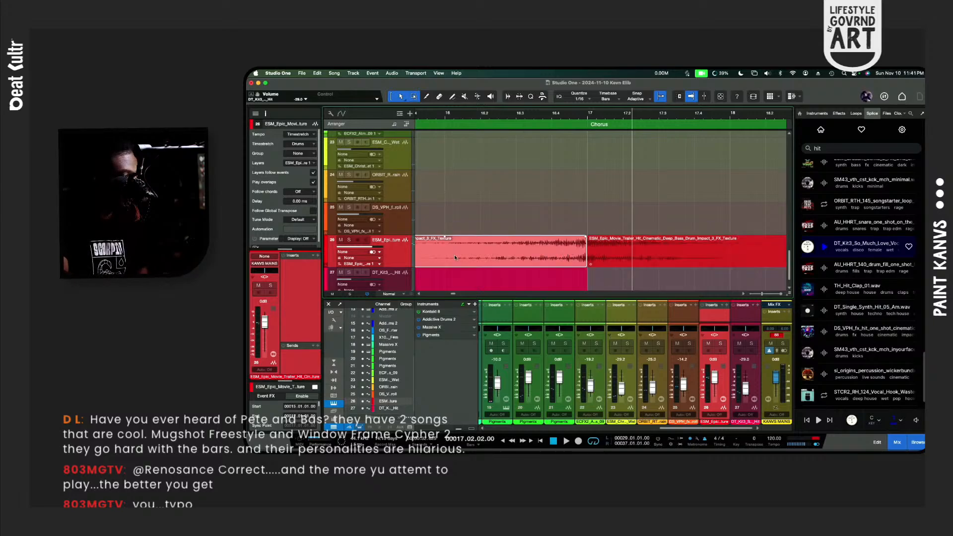
pyautogui.hscroll(-3, 459, 263)
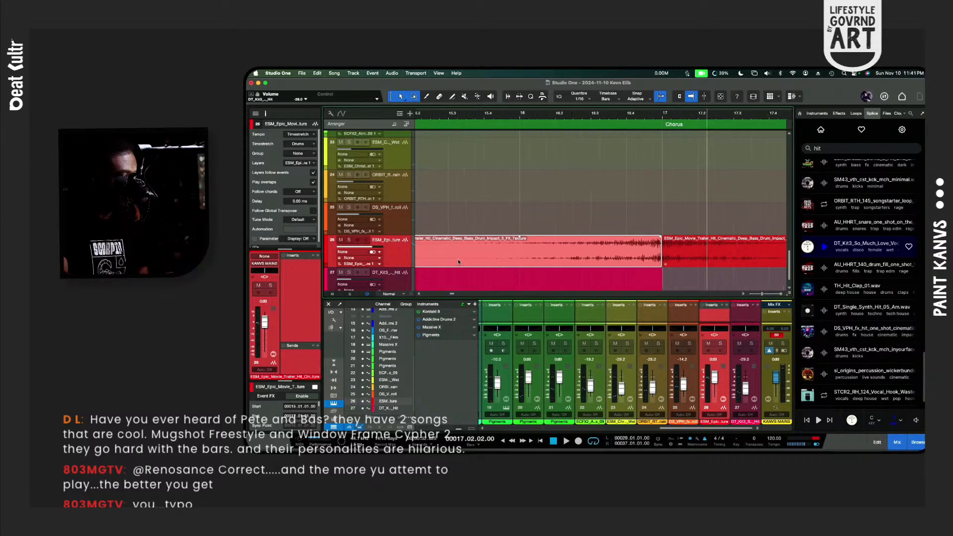
pyautogui.click(499, 248)
pyautogui.hotkey('alt', 'x')
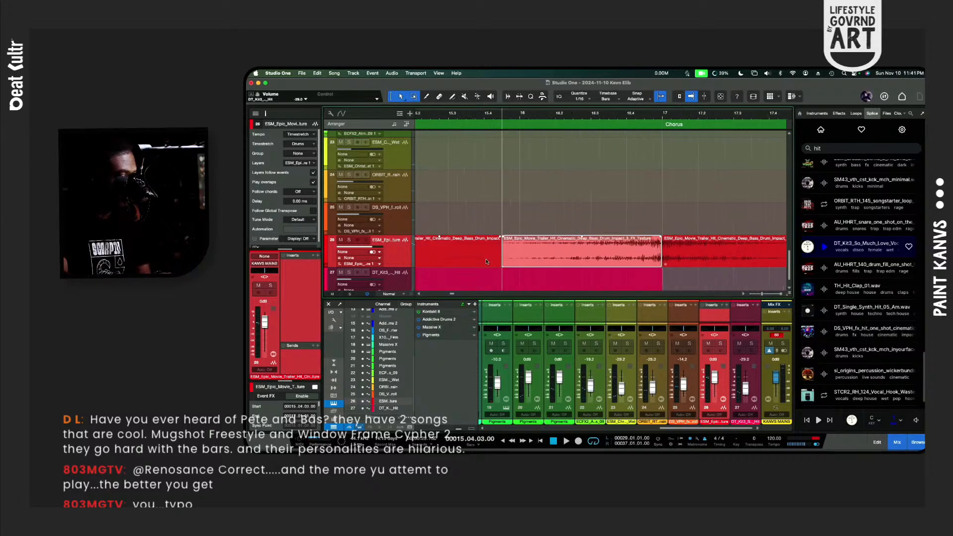
pyautogui.click(486, 261)
pyautogui.press('Delete')
# Step: Add a short fade-in to the reversed trailer hit and replay its transition into the Chorus at bar 17
pyautogui.click(529, 257)
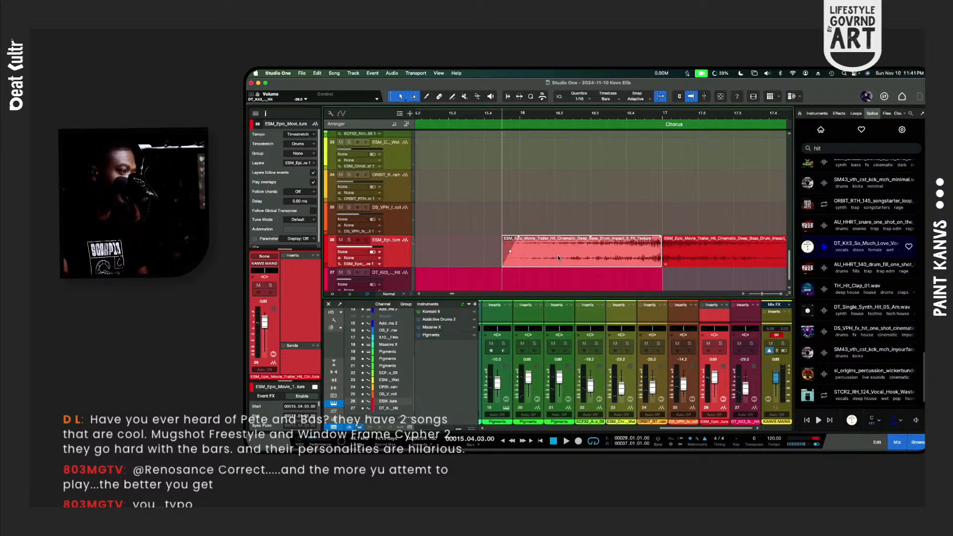
pyautogui.moveTo(557, 258); pyautogui.dragTo(560, 258)
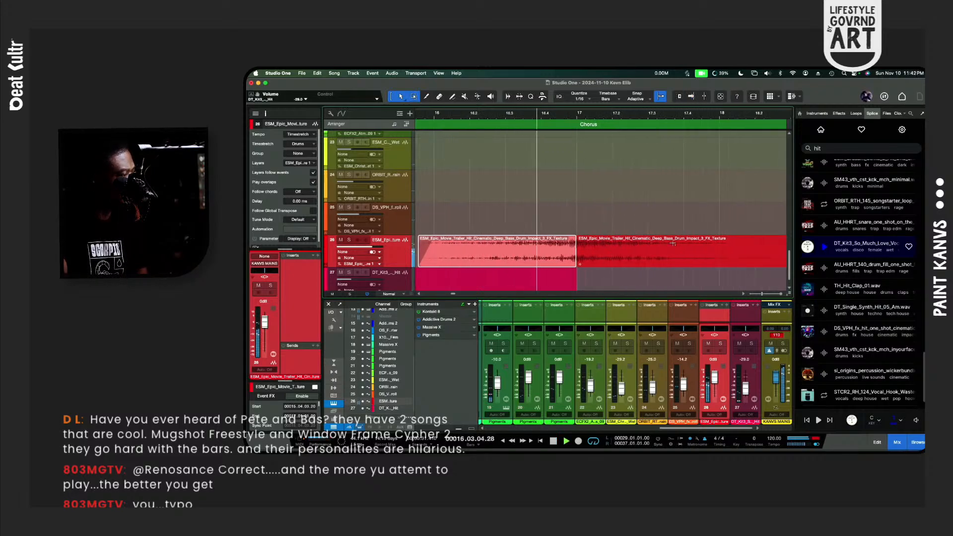
pyautogui.press('l')
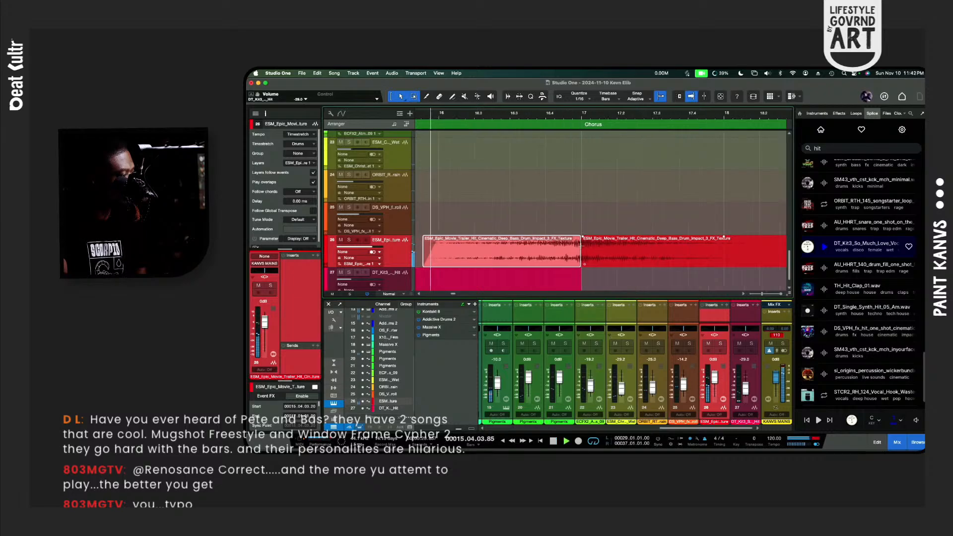
pyautogui.moveTo(584, 239); pyautogui.dragTo(585, 237)
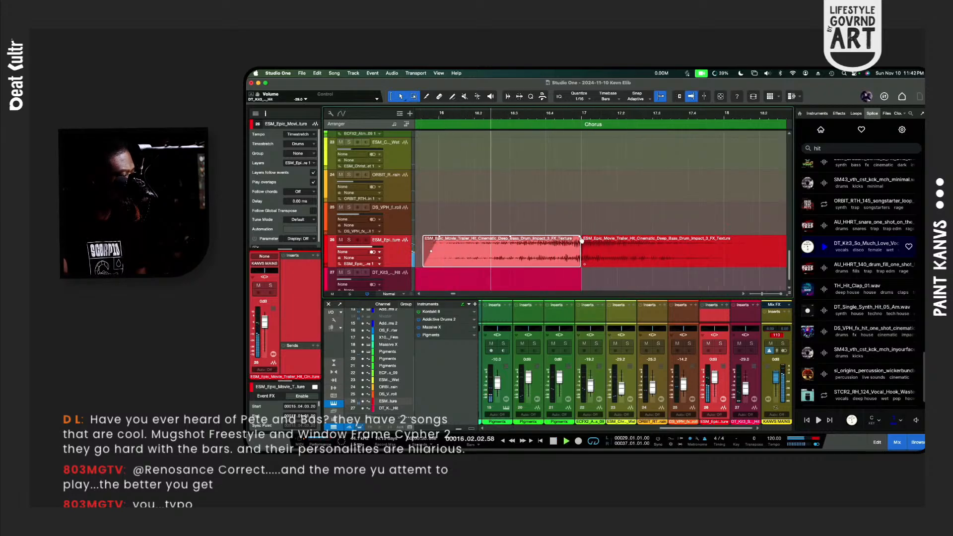
pyautogui.moveTo(585, 240); pyautogui.dragTo(587, 239)
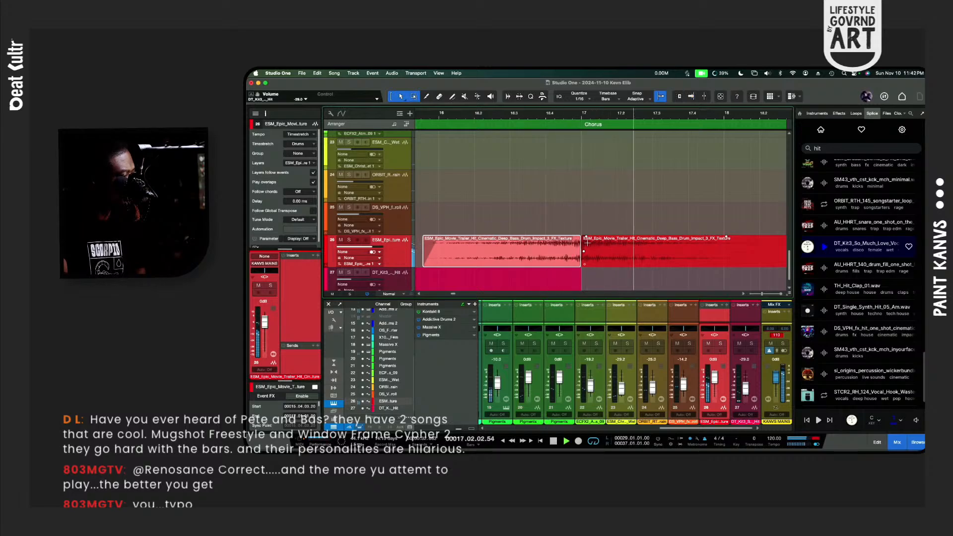
pyautogui.scroll(10, 579, 258)
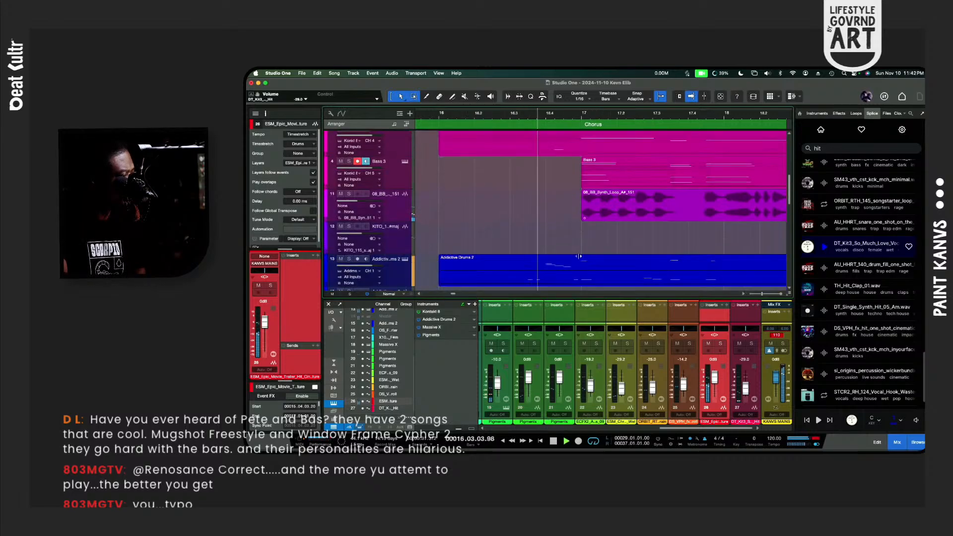
pyautogui.scroll(-10, 578, 257)
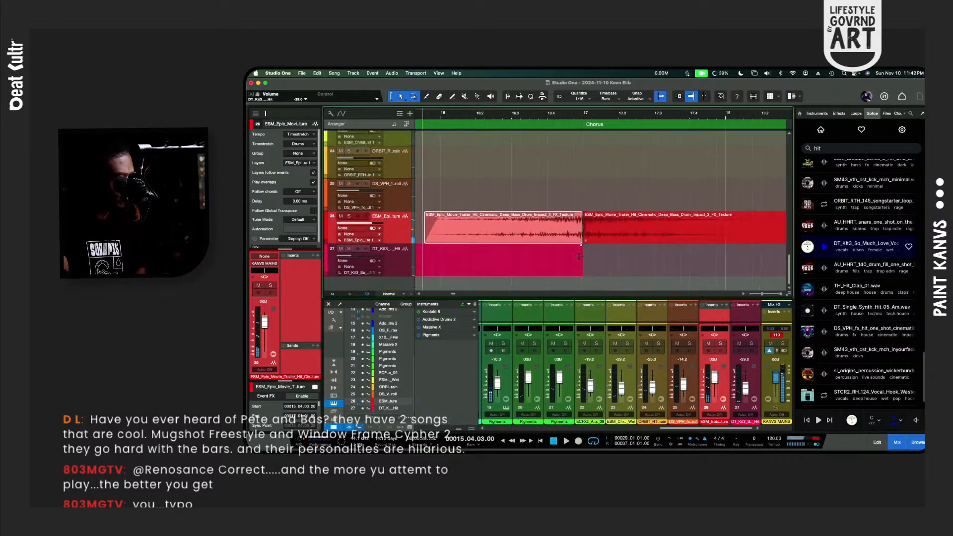
# Step: Hide the mixer and add a short fade-out to the reversed hit's end while temporarily soloing the trailer hit track
pyautogui.press('F3')
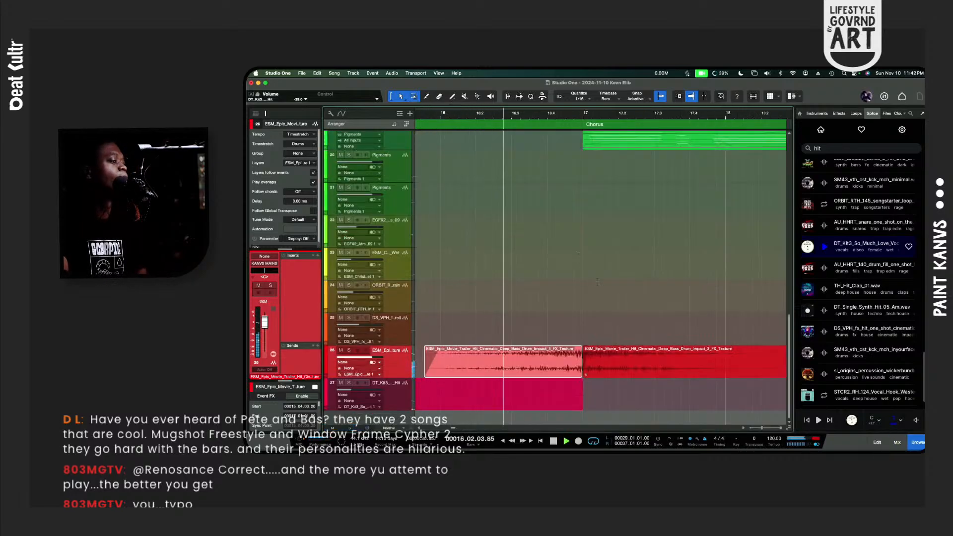
pyautogui.click(615, 352)
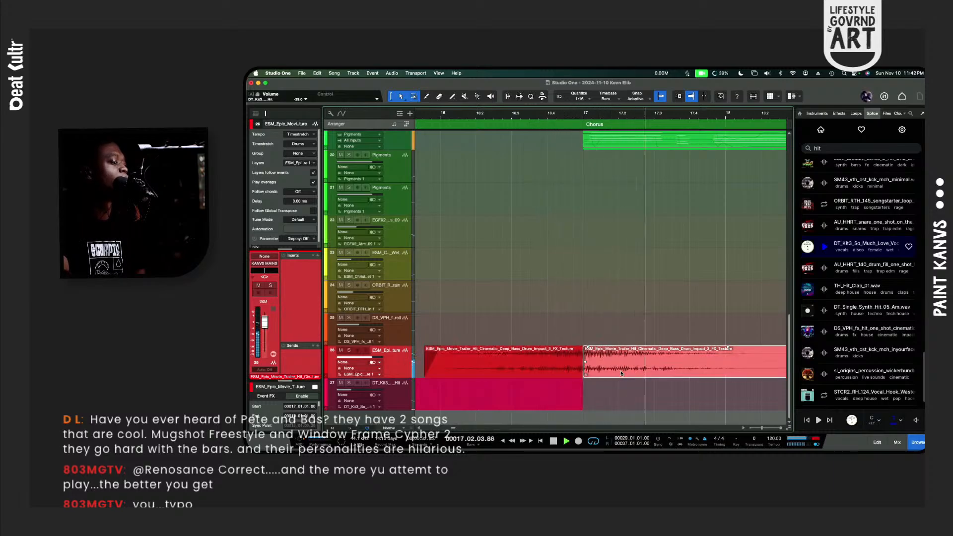
pyautogui.click(349, 350)
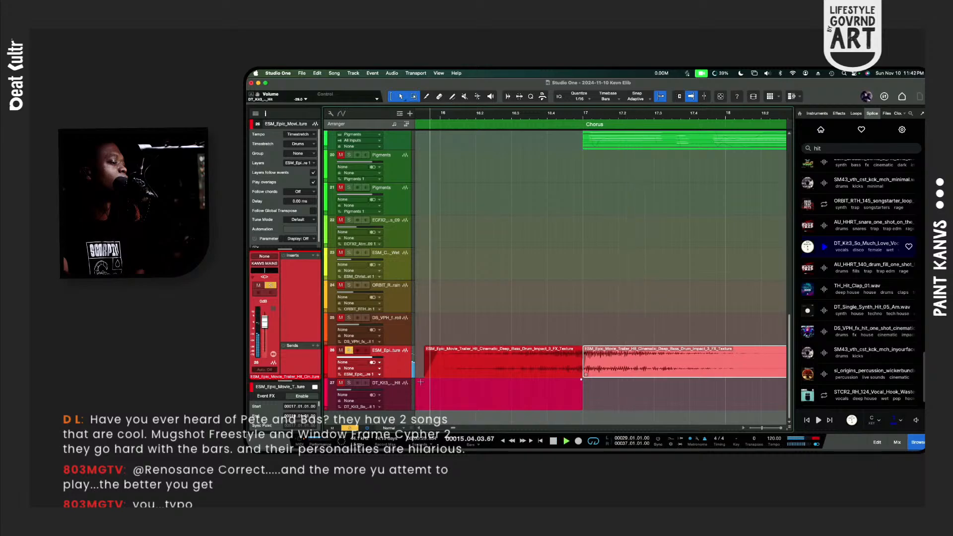
pyautogui.click(542, 367)
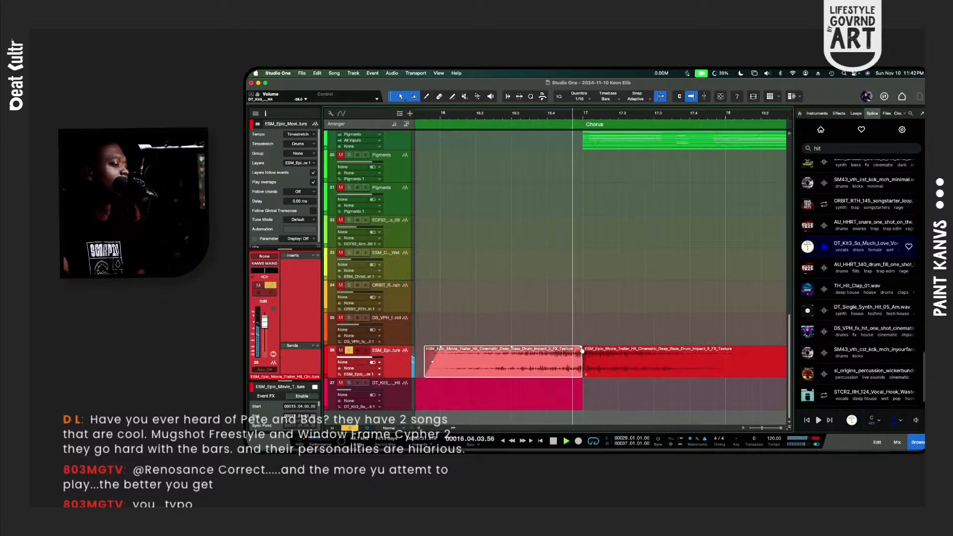
pyautogui.moveTo(580, 347); pyautogui.dragTo(576, 352)
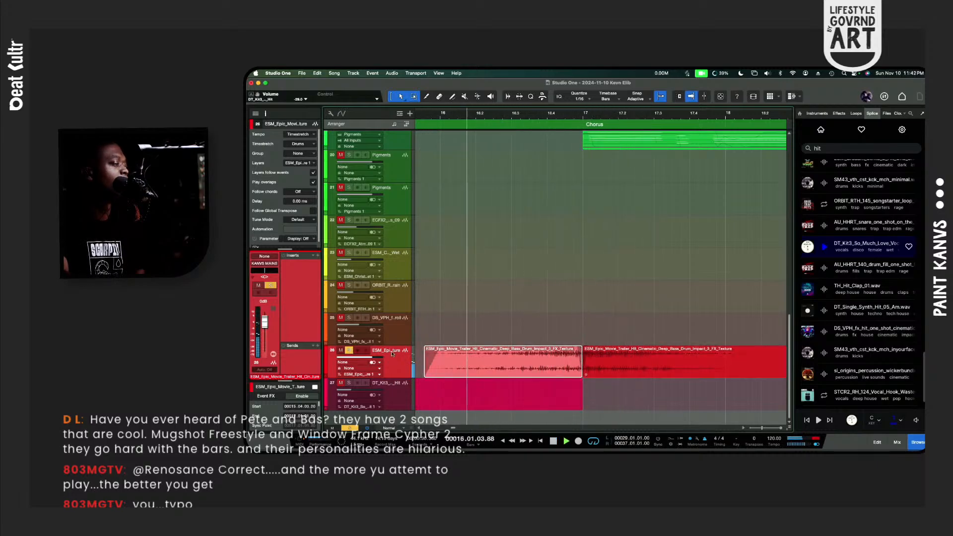
pyautogui.click(348, 351)
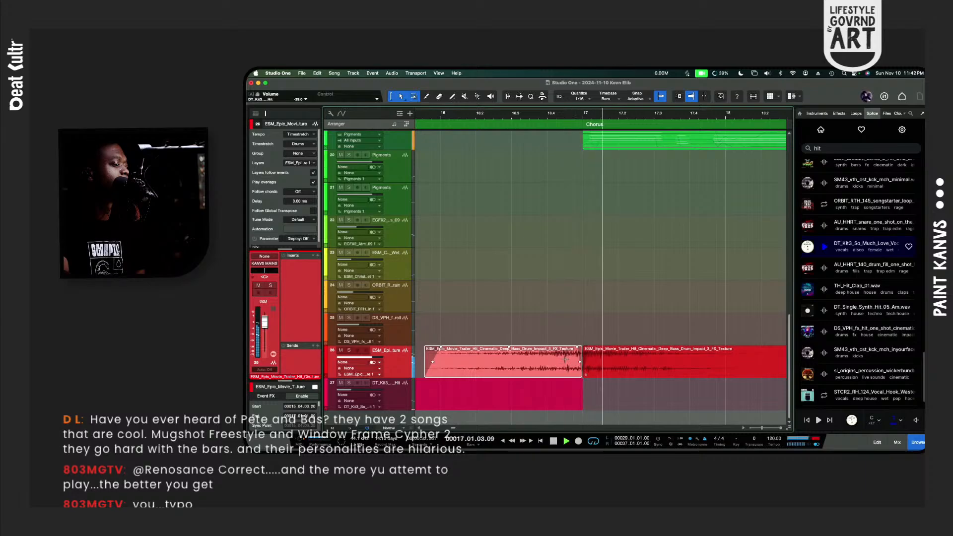
# Step: Play on through the Bridge sections and examine the whole arrangement for places that need more transitions
pyautogui.press('w')
pyautogui.press('w')
pyautogui.press('w')
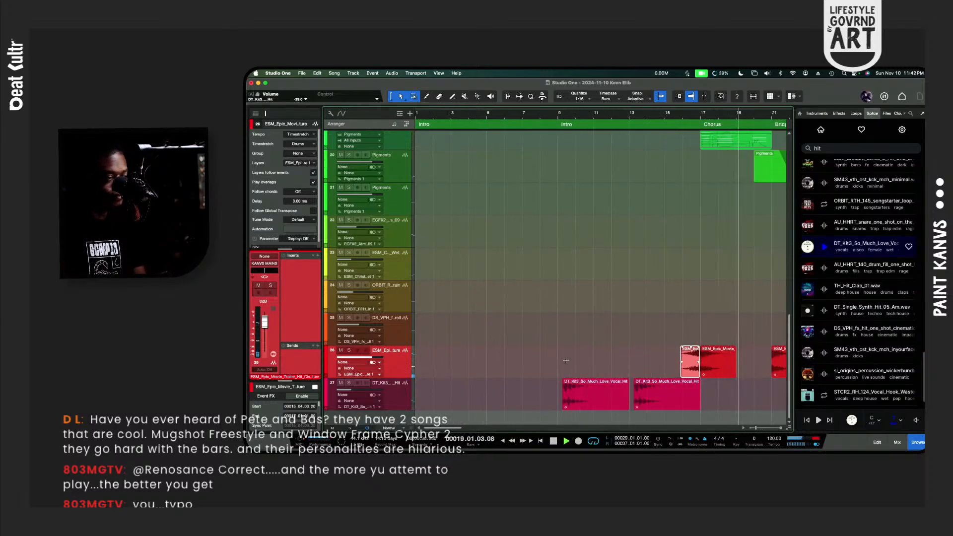
pyautogui.press('w')
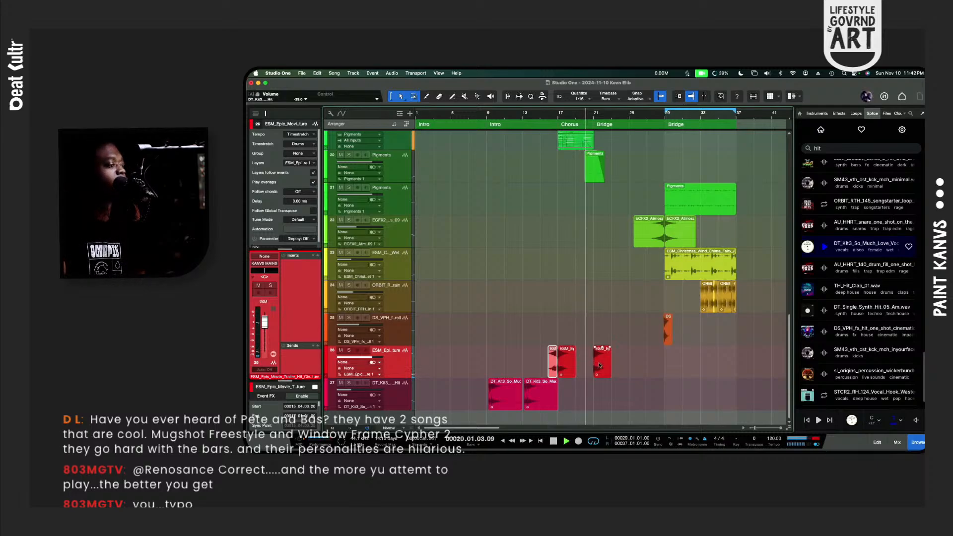
pyautogui.scroll(1, 600, 365)
pyautogui.scroll(2, 600, 365)
pyautogui.scroll(-3, 600, 365)
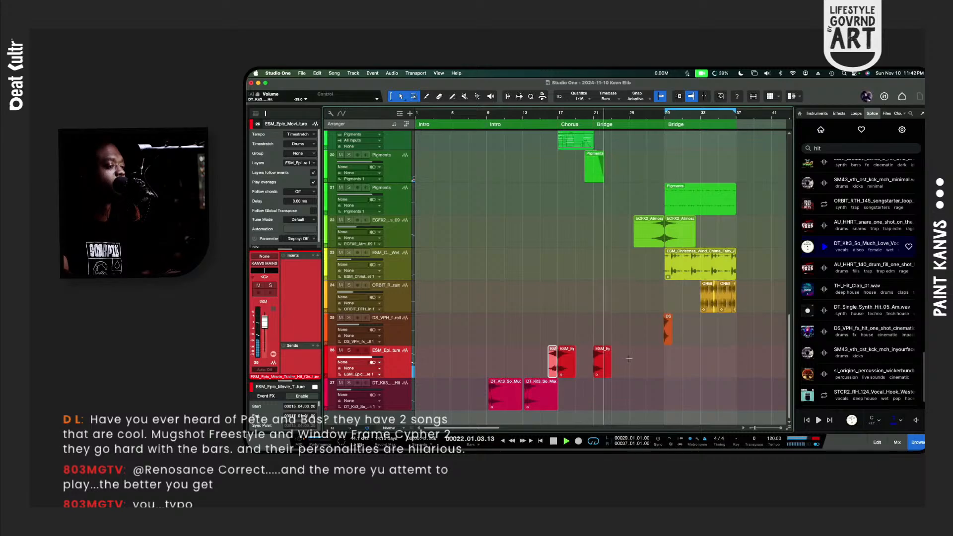
pyautogui.scroll(-4, 629, 359)
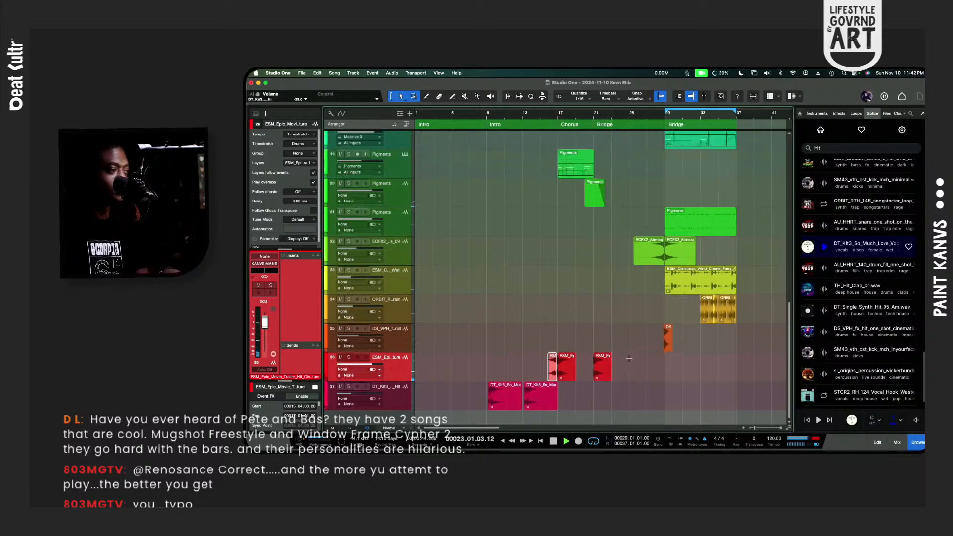
pyautogui.scroll(-5, 629, 359)
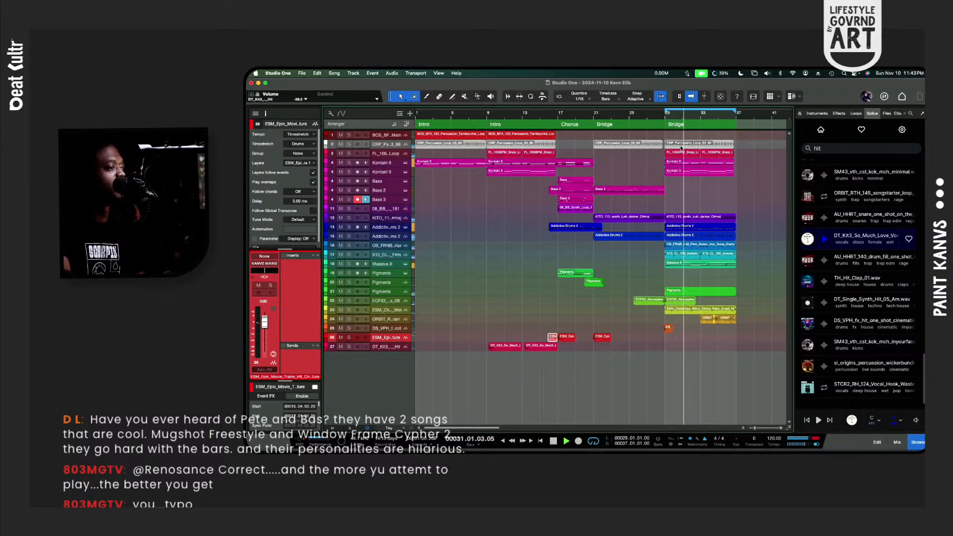
pyautogui.scroll(3, 692, 188)
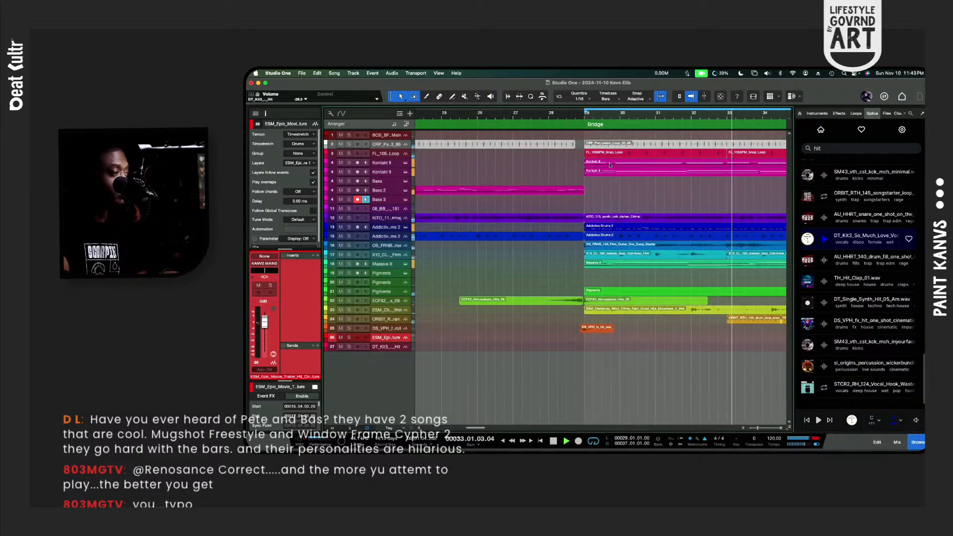
# Step: Align the early D1 note in the second Bridge's Addictive Drums 2 part to 29.1.4 and replay the section
pyautogui.click(586, 115)
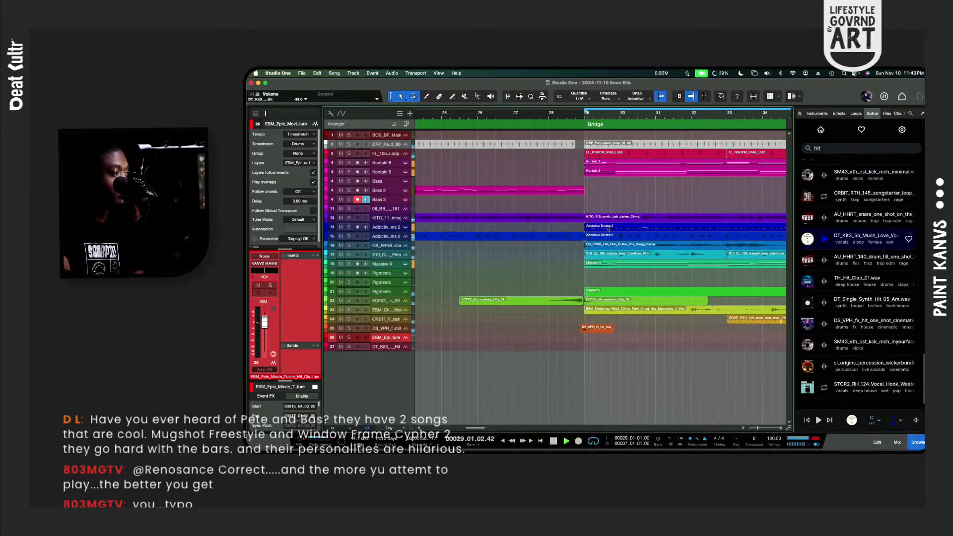
pyautogui.doubleClick(612, 227)
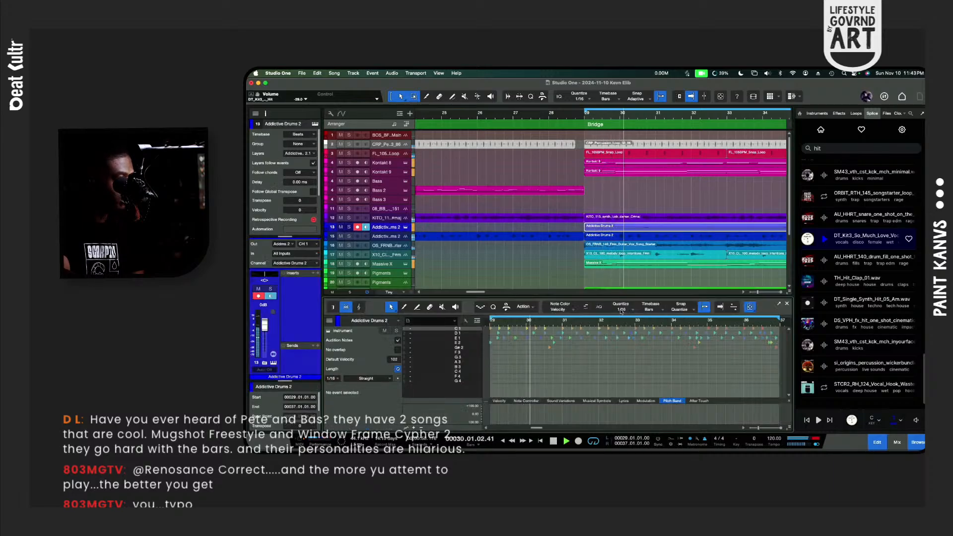
pyautogui.press('space')
pyautogui.click(499, 339)
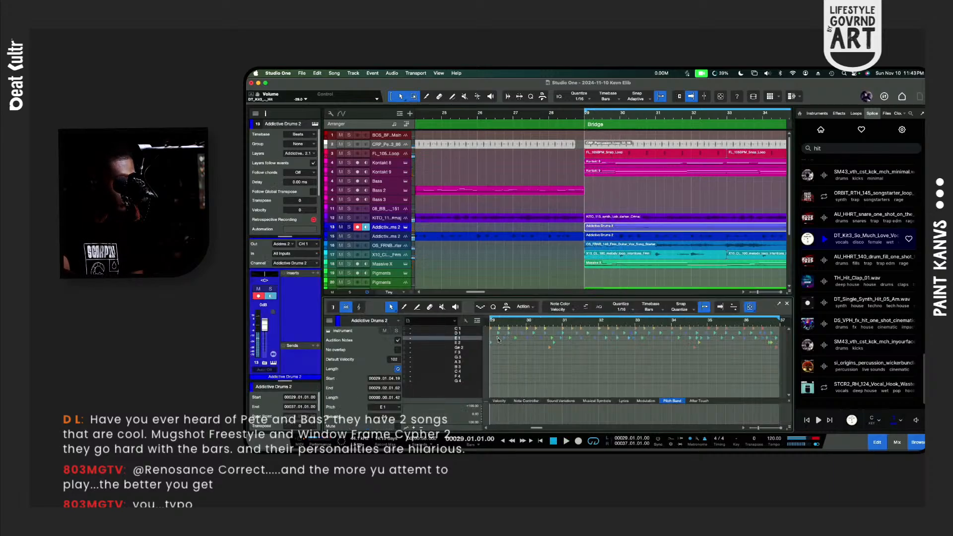
pyautogui.click(499, 334)
pyautogui.press('space')
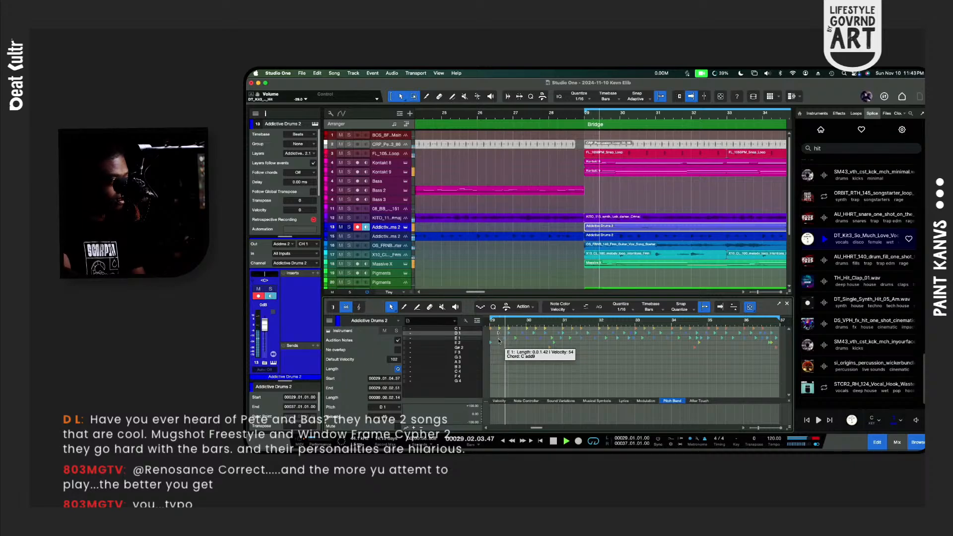
pyautogui.press('space')
pyautogui.press('space')
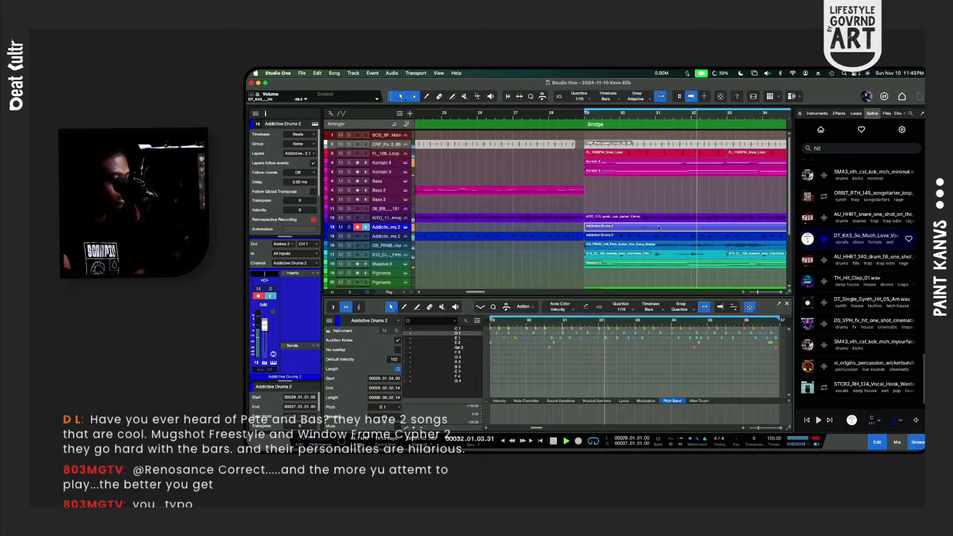
# Step: Review the tracks of the second Bridge during playback and close the drum note editor
pyautogui.hscroll(4, 658, 224)
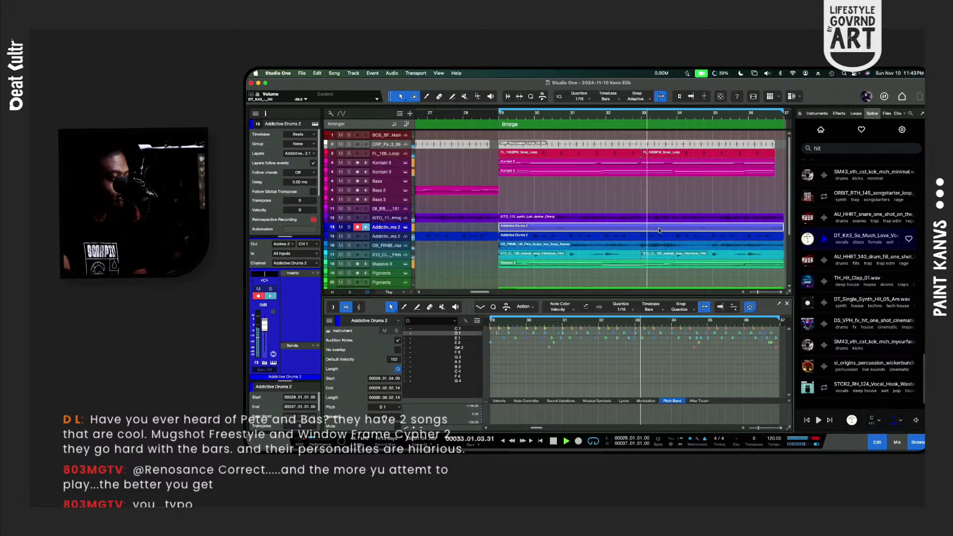
pyautogui.scroll(-4, 659, 229)
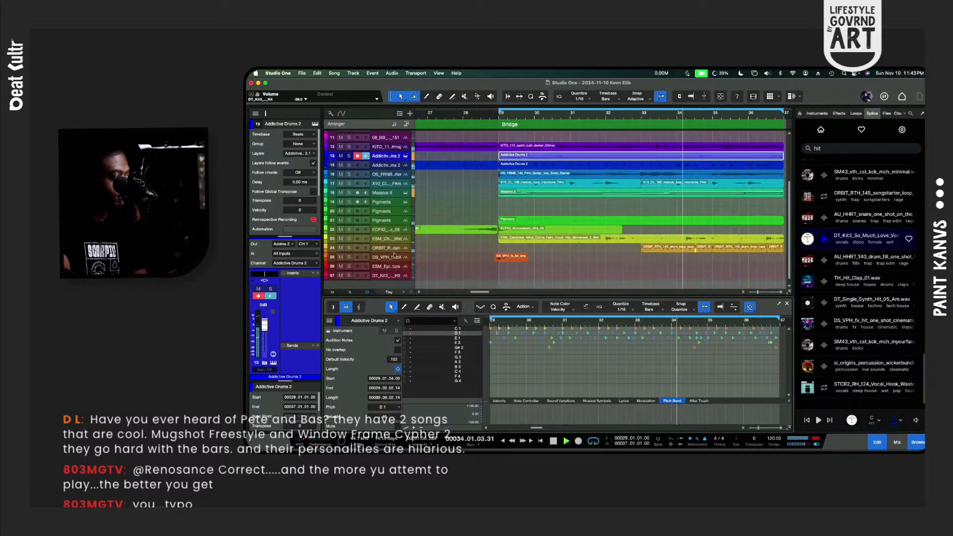
pyautogui.scroll(2, 387, 251)
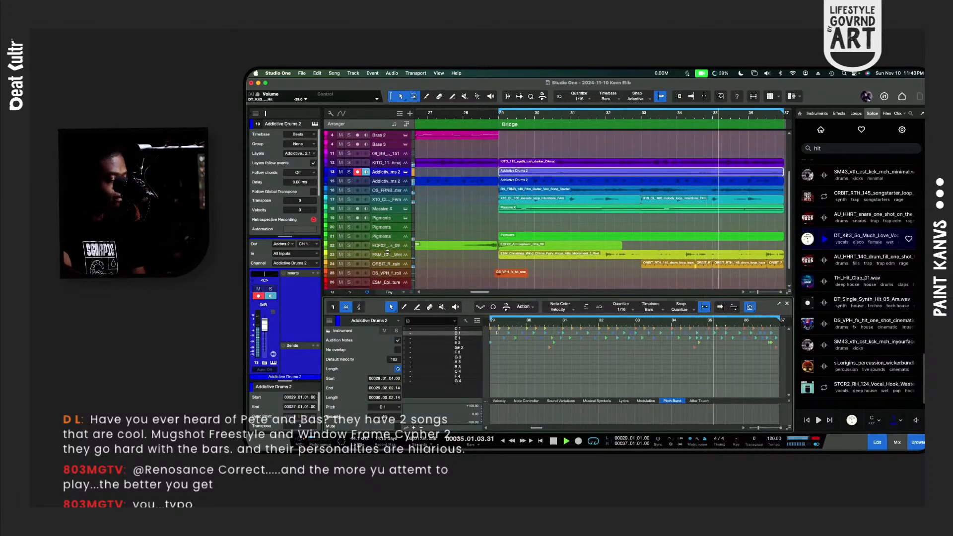
pyautogui.press('F3')
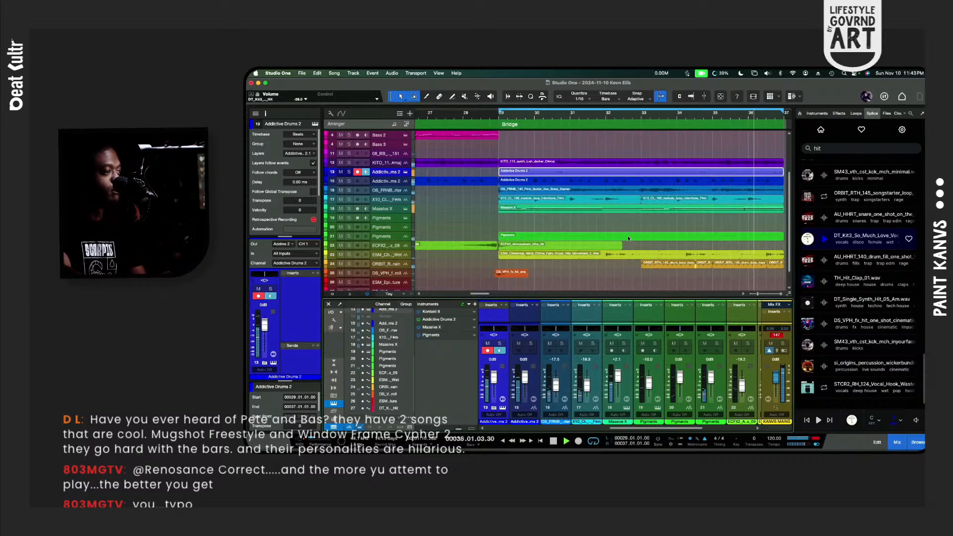
pyautogui.press('F3')
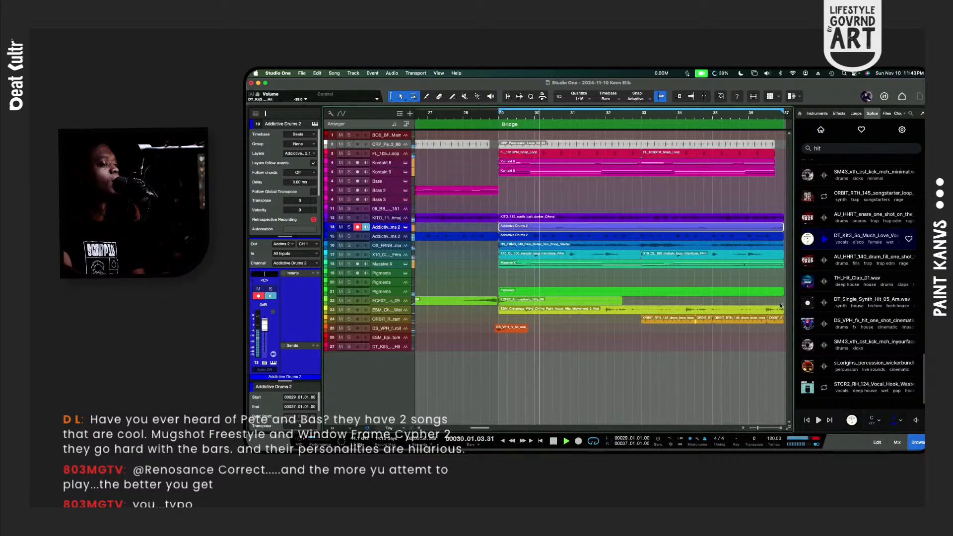
# Step: Move the ORBIT drum loop track directly below the first Addictive Drums 2 track
pyautogui.click(388, 320)
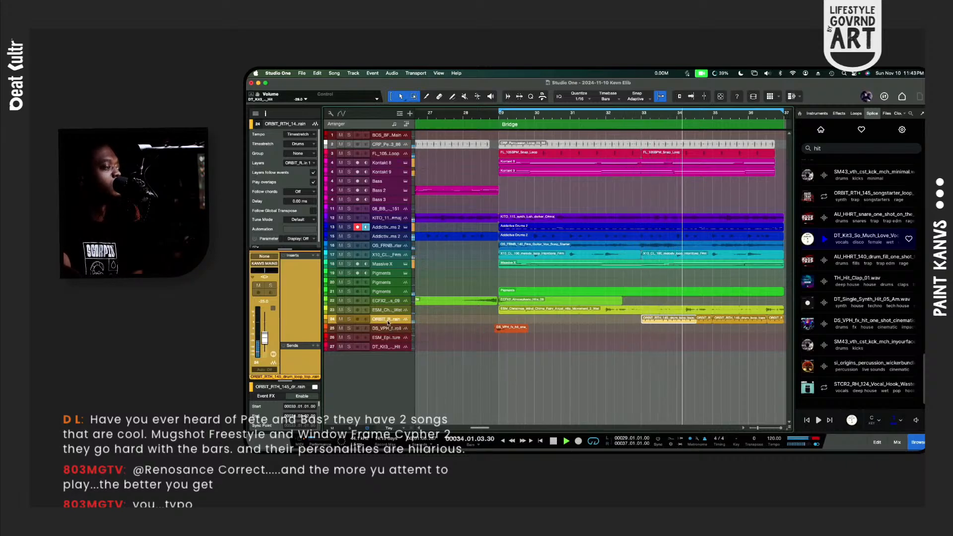
pyautogui.moveTo(372, 234); pyautogui.dragTo(372, 233)
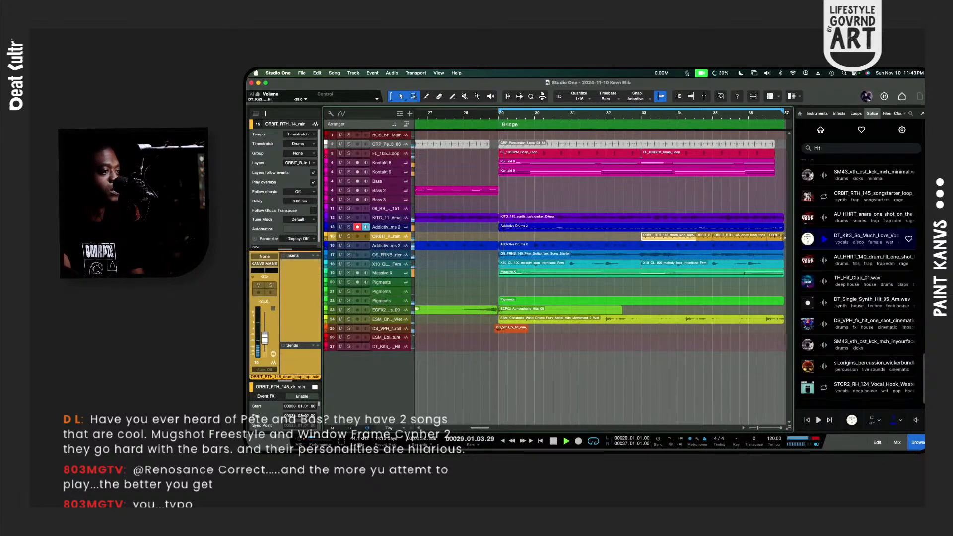
pyautogui.click(776, 236)
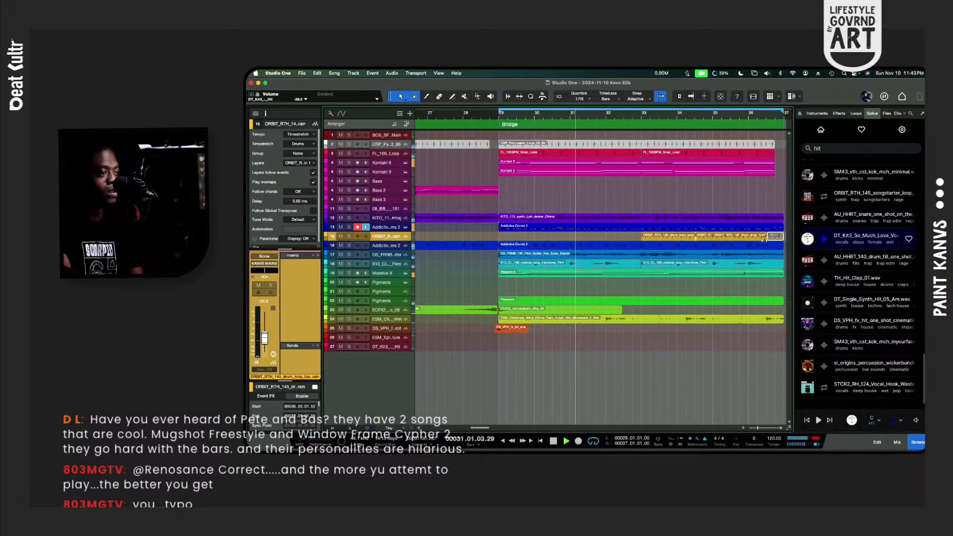
# Step: Duplicate all five arranger sections, from the first Intro to the last Bridge, so the copies start at bar 37
pyautogui.hscroll(2, 763, 295)
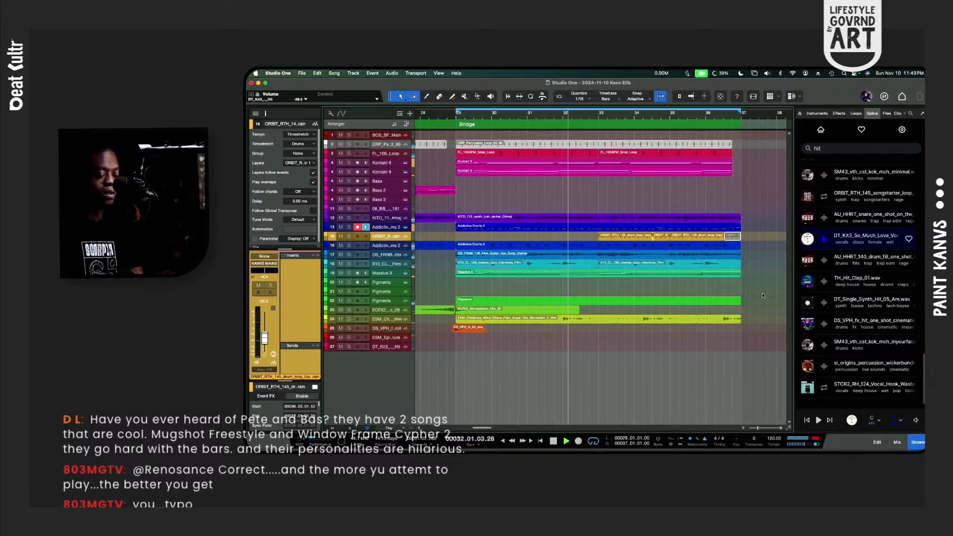
pyautogui.press('w')
pyautogui.hotkey('shift', 'w')
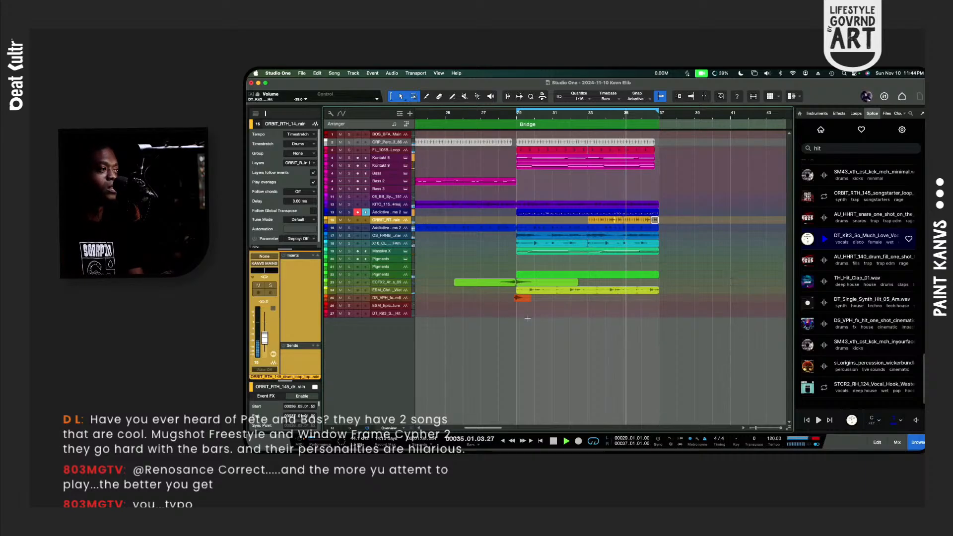
pyautogui.press('w')
pyautogui.hotkey('shift', 'w')
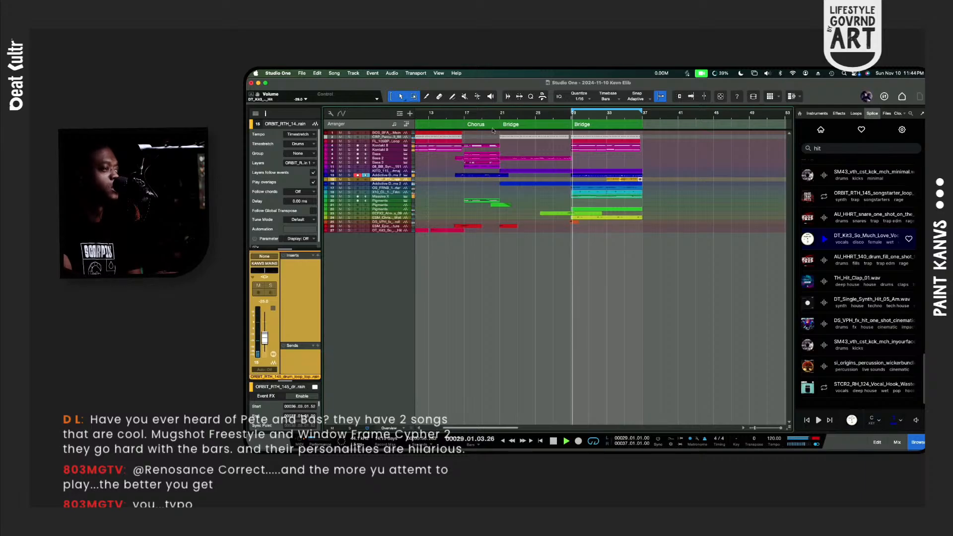
pyautogui.hscroll(-3, 509, 143)
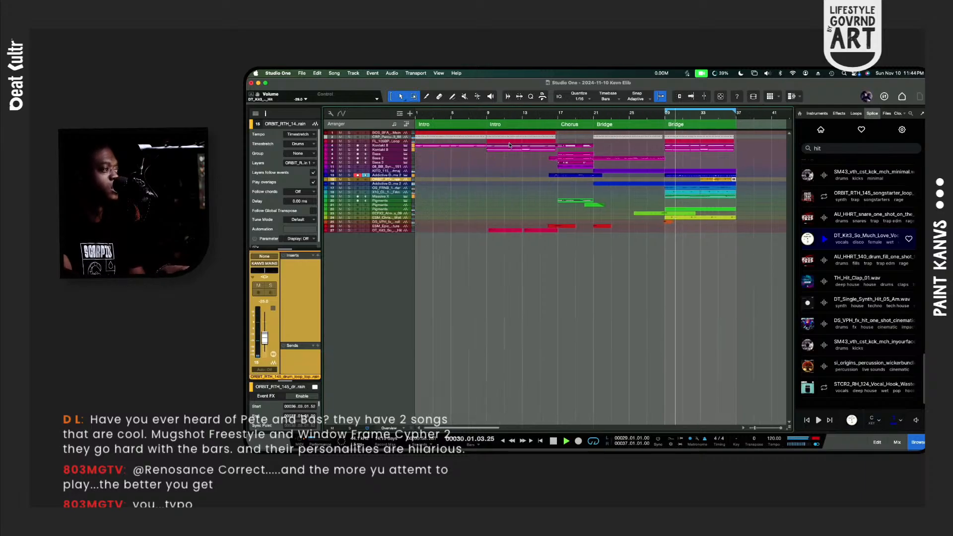
pyautogui.press('w')
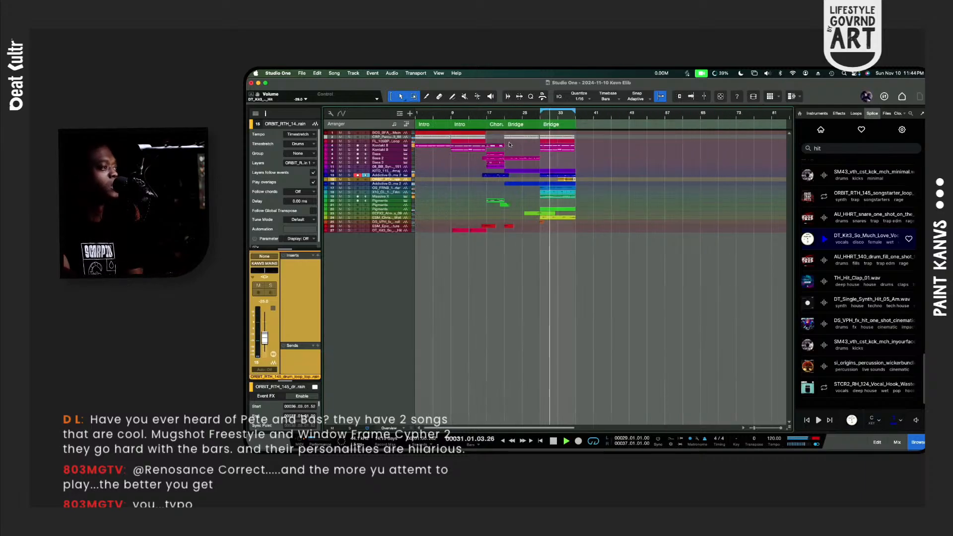
pyautogui.click(555, 127)
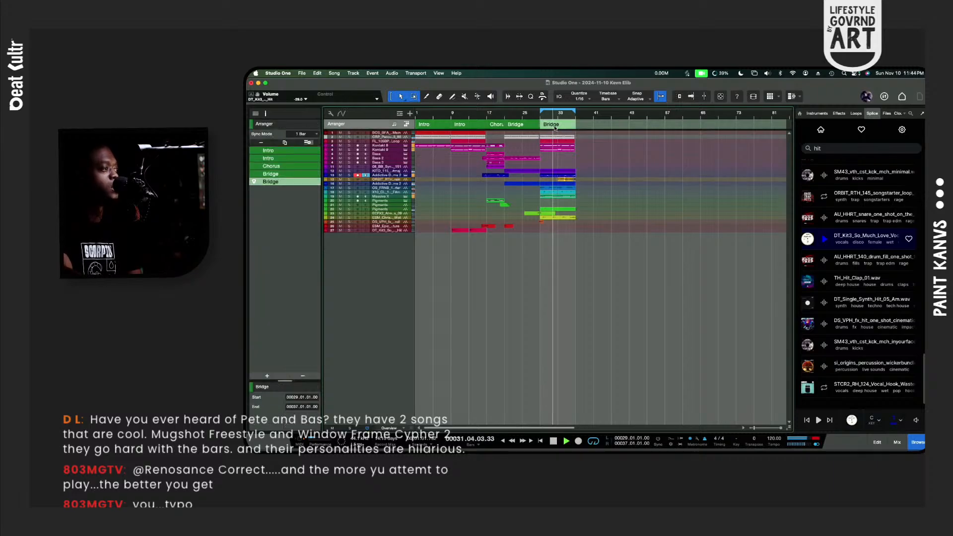
pyautogui.click(438, 127)
pyautogui.click(464, 126)
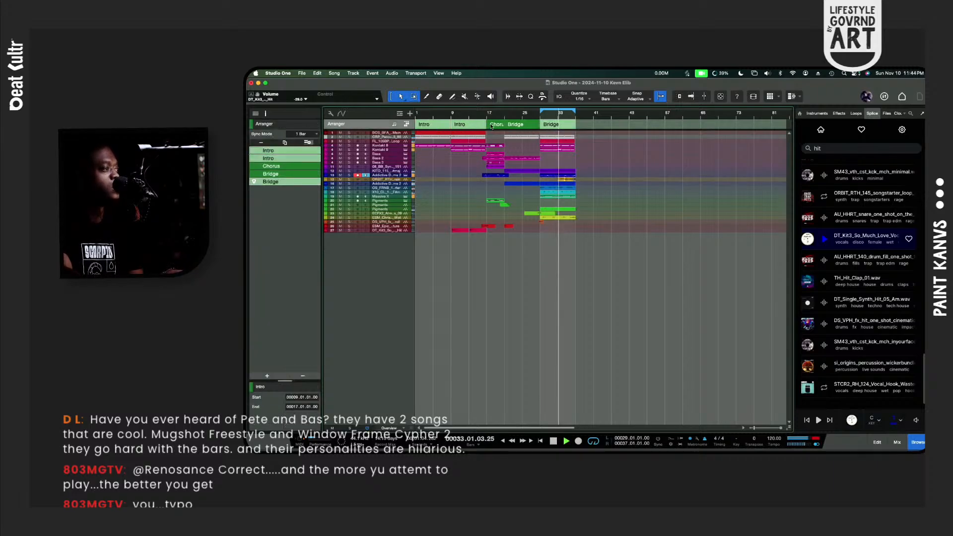
pyautogui.click(521, 126)
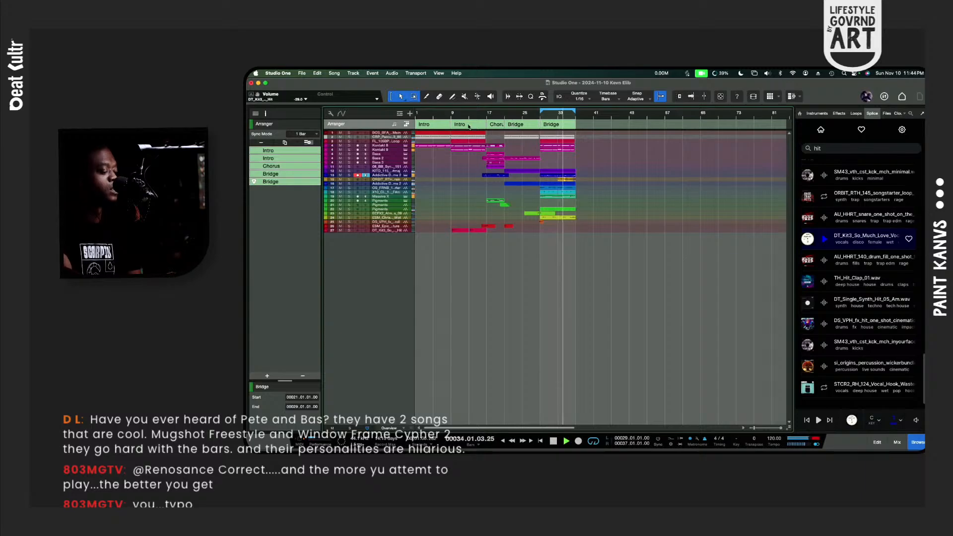
pyautogui.press('super+d')
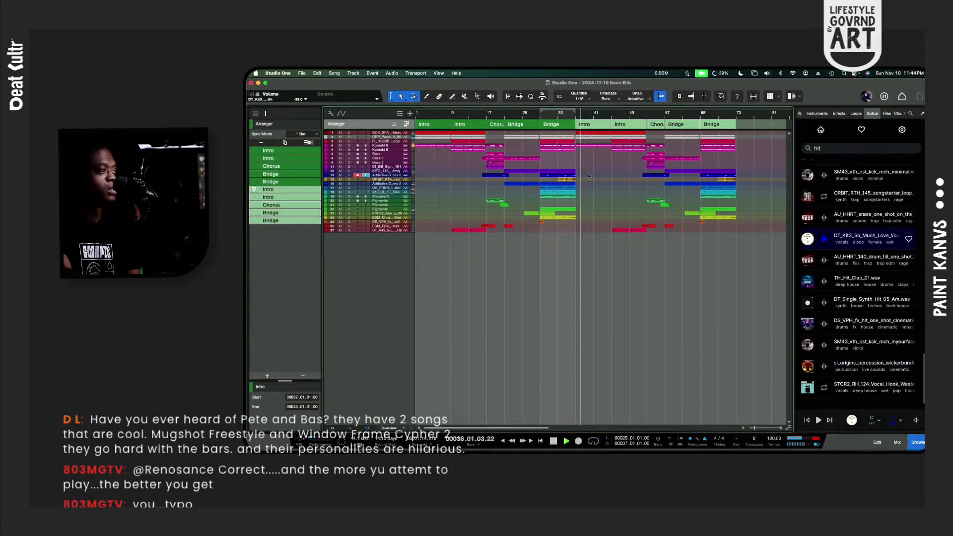
# Step: Stop playback and delete the duplicated second Intro section at bar 45 together with its time range
pyautogui.click(597, 189)
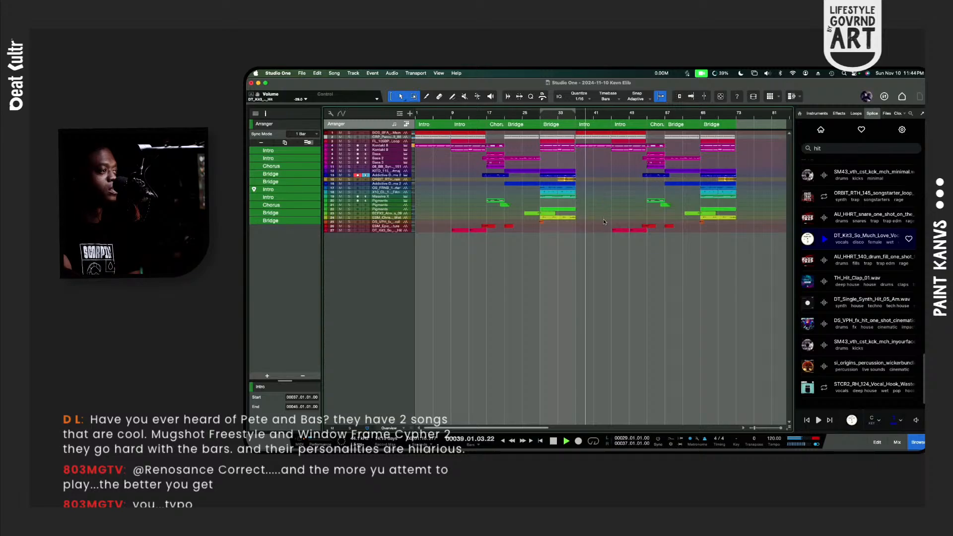
pyautogui.click(599, 128)
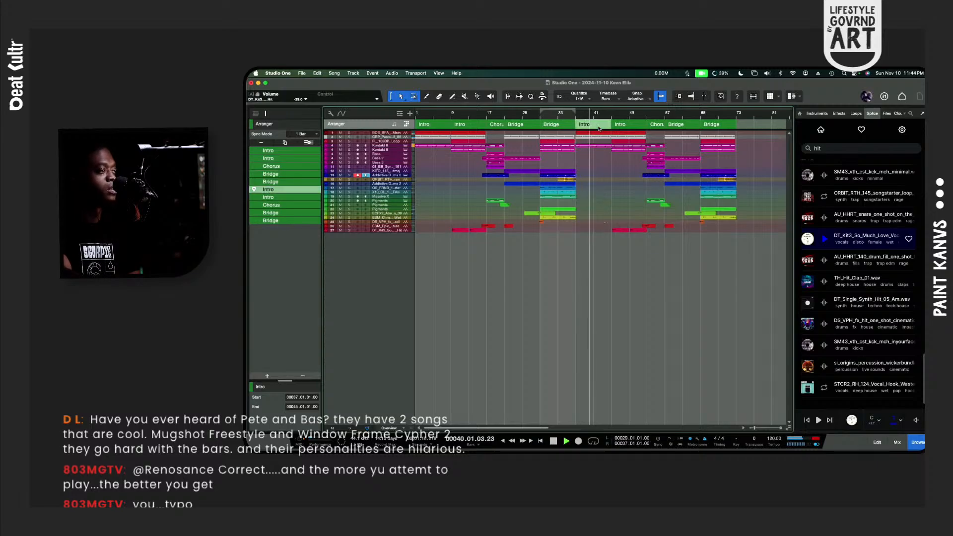
pyautogui.click(637, 128)
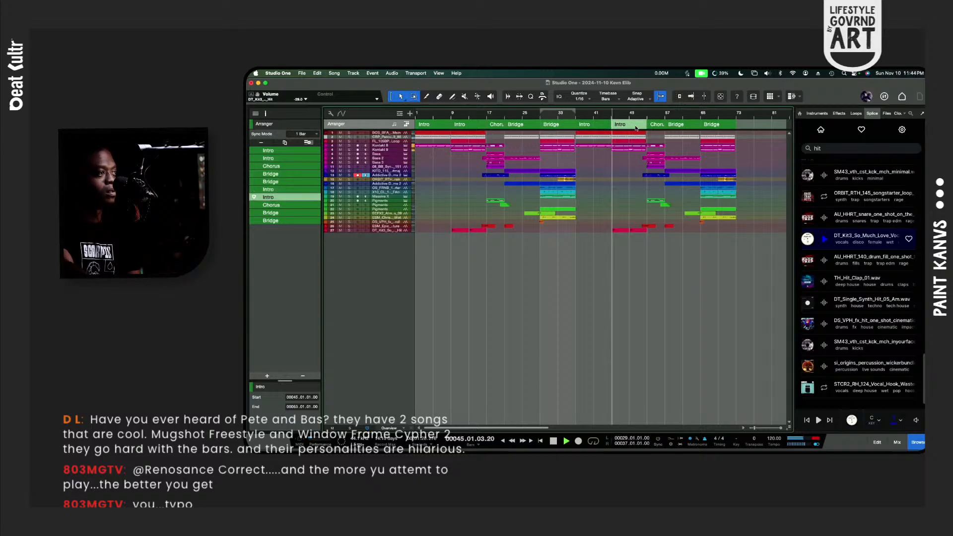
pyautogui.press('space')
pyautogui.rightClick(636, 128)
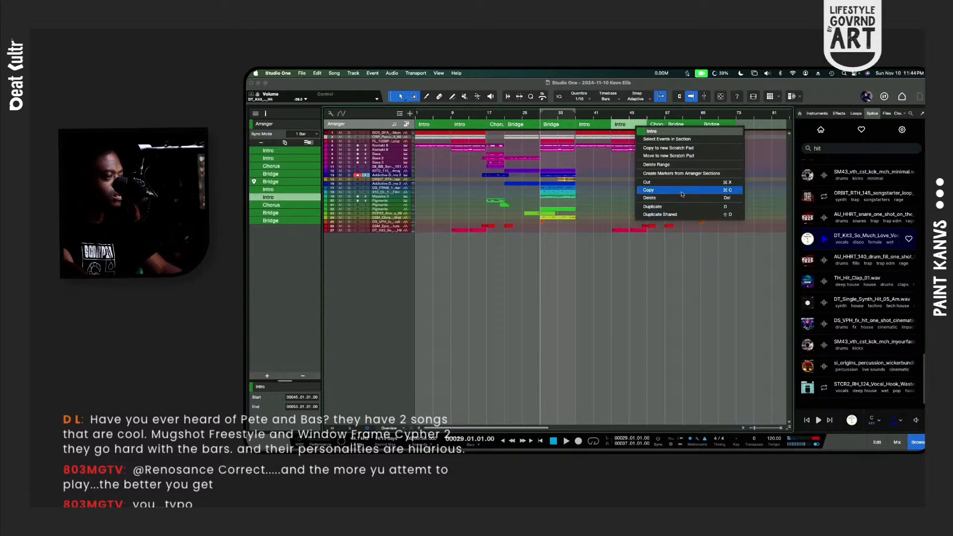
pyautogui.click(675, 165)
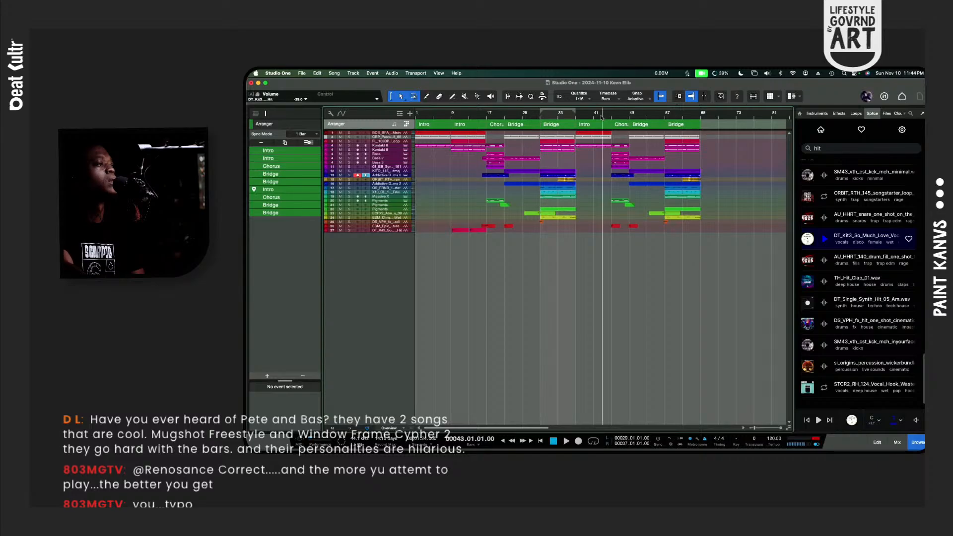
# Step: Play the transition into the copied Chorus and try to extend its Addictive Drums 2 part back to 44.4
pyautogui.press('space')
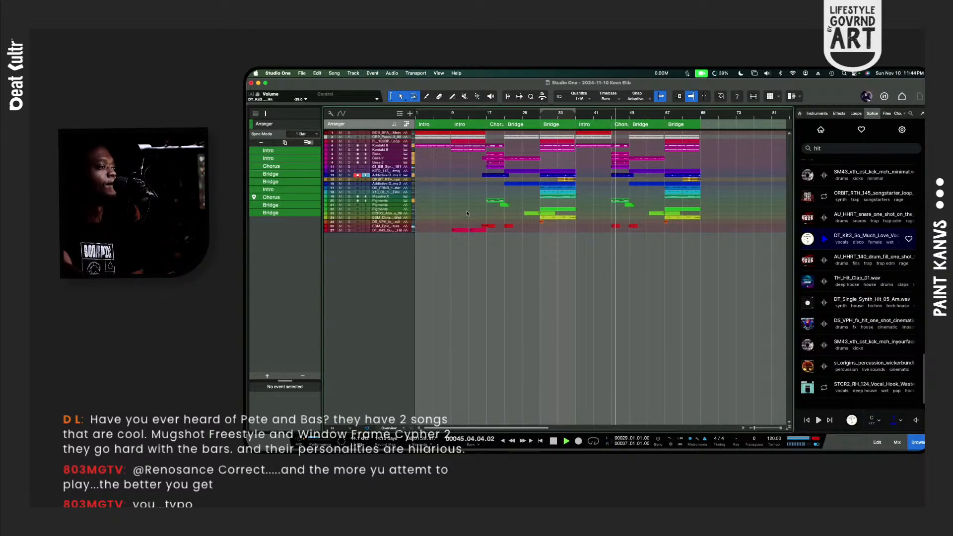
pyautogui.press('space')
pyautogui.click(624, 175)
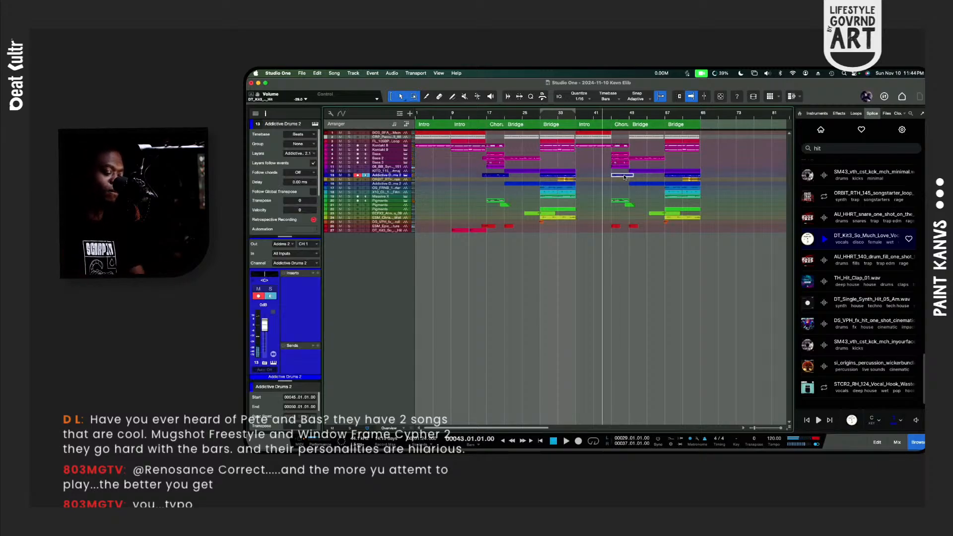
pyautogui.hotkey('shift', 'e')
pyautogui.press('e')
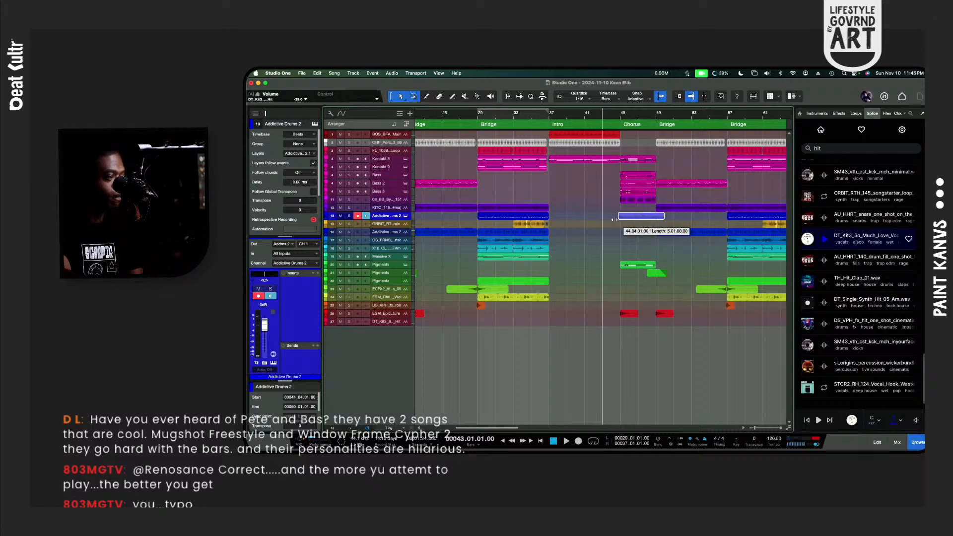
pyautogui.moveTo(612, 220); pyautogui.dragTo(615, 220)
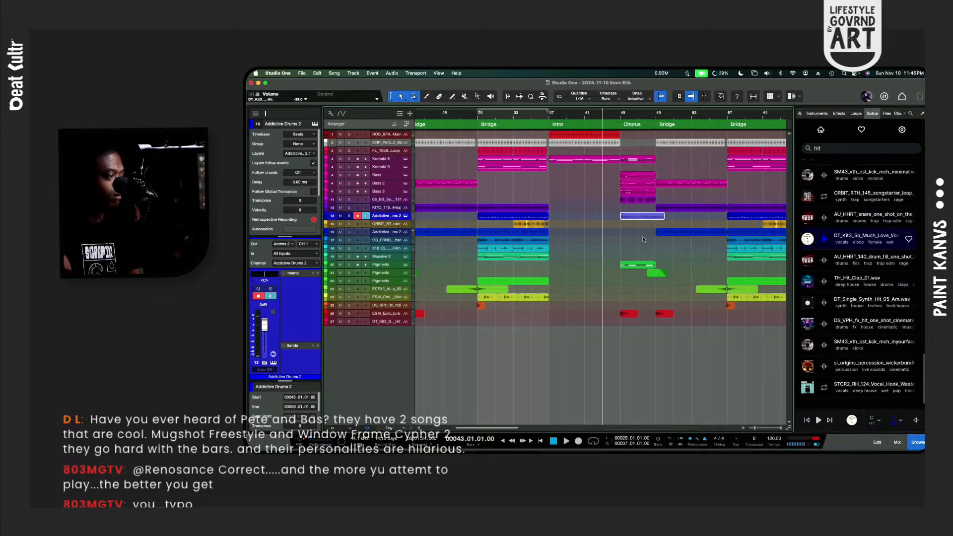
# Step: Extend the copied Chorus's Addictive Drums 2 part back to 43.3 and play the lead-in from bar 43
pyautogui.hscroll(-5, 637, 239)
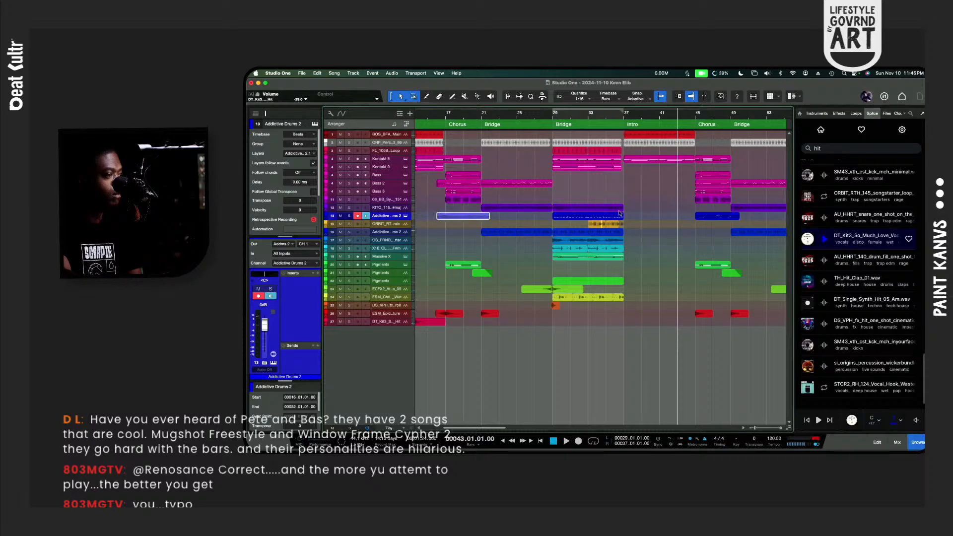
pyautogui.moveTo(696, 217); pyautogui.dragTo(683, 222)
pyautogui.press('space')
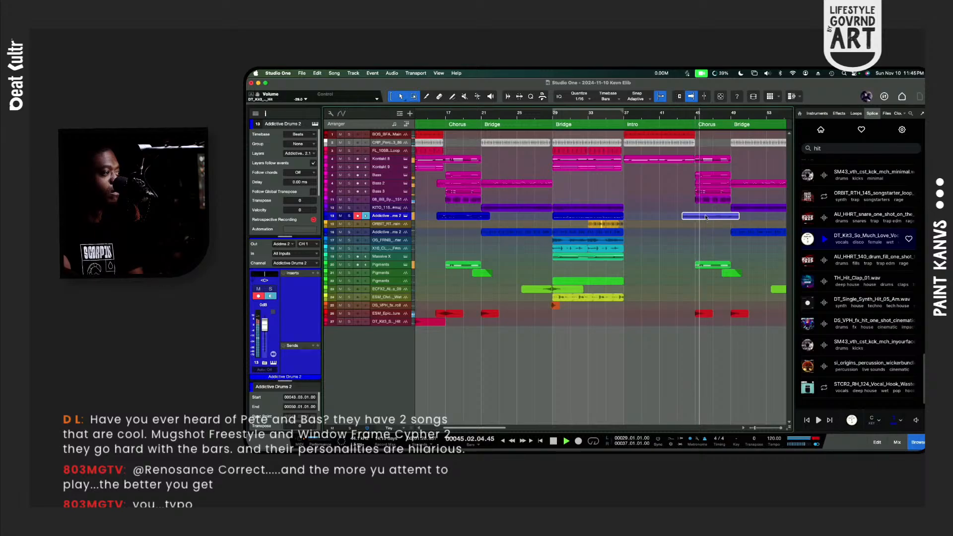
# Step: Replay the lead-in from bar 43 and delete the Addictive Drums 2 part over the copied Chorus
pyautogui.press('space')
pyautogui.press('space')
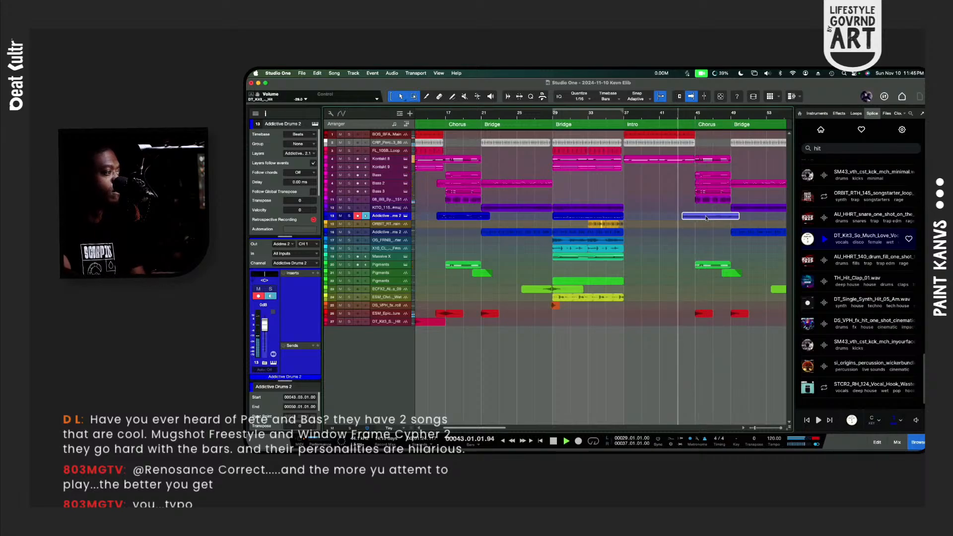
pyautogui.press('Delete')
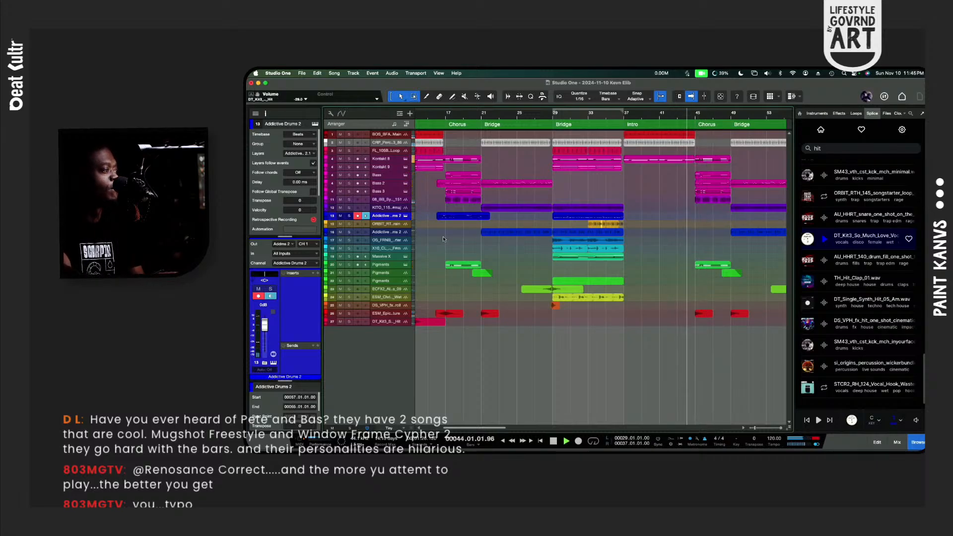
# Step: Enlarge the track heights and give the Addictive Drums 2 part over the first Chorus a sync point at bar 17
pyautogui.click(488, 217)
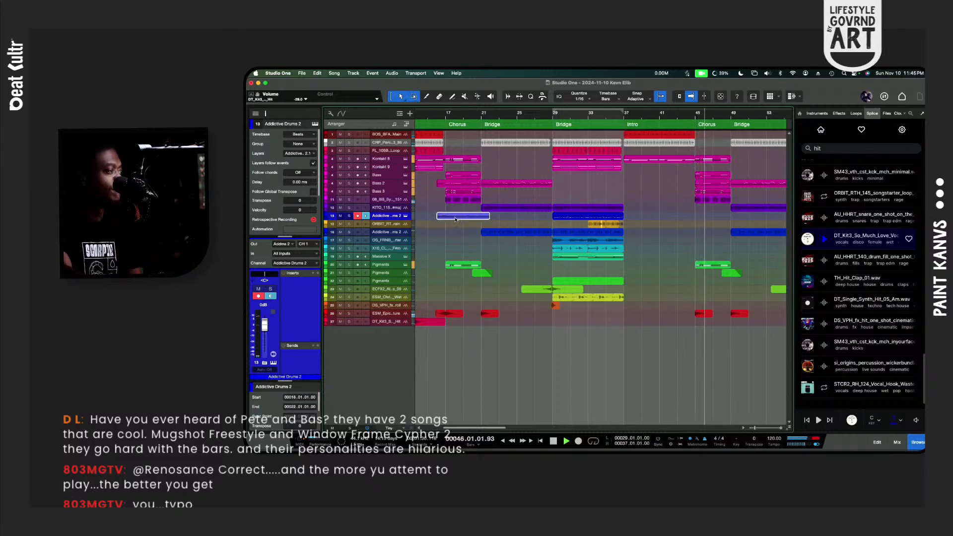
pyautogui.press('space')
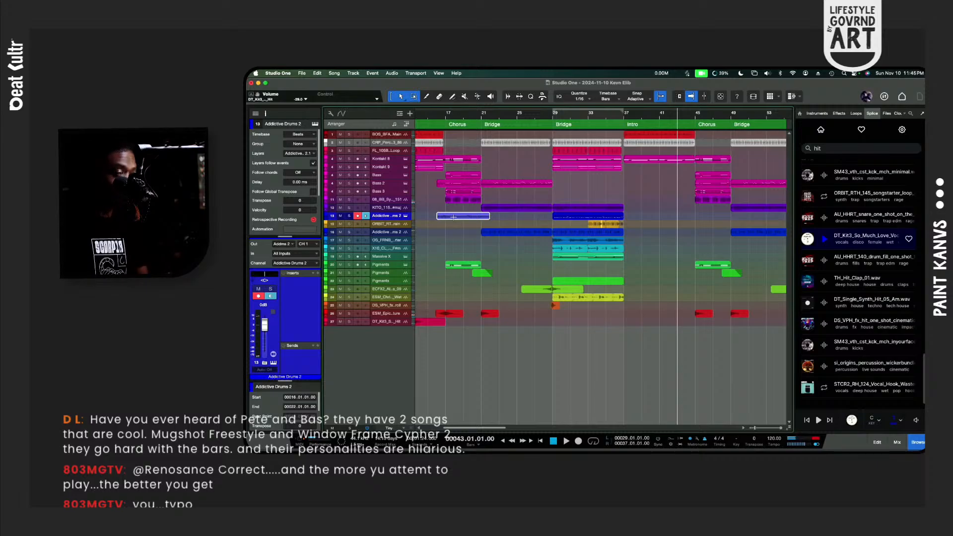
pyautogui.hotkey('shift', 'e')
pyautogui.hotkey('shift', 'e')
pyautogui.hotkey('shift', 'e')
pyautogui.hotkey('shift', 'e')
pyautogui.hotkey('shift', 'e')
pyautogui.hotkey('shift', 'e')
pyautogui.hotkey('shift', 'e')
pyautogui.hotkey('shift', 'e')
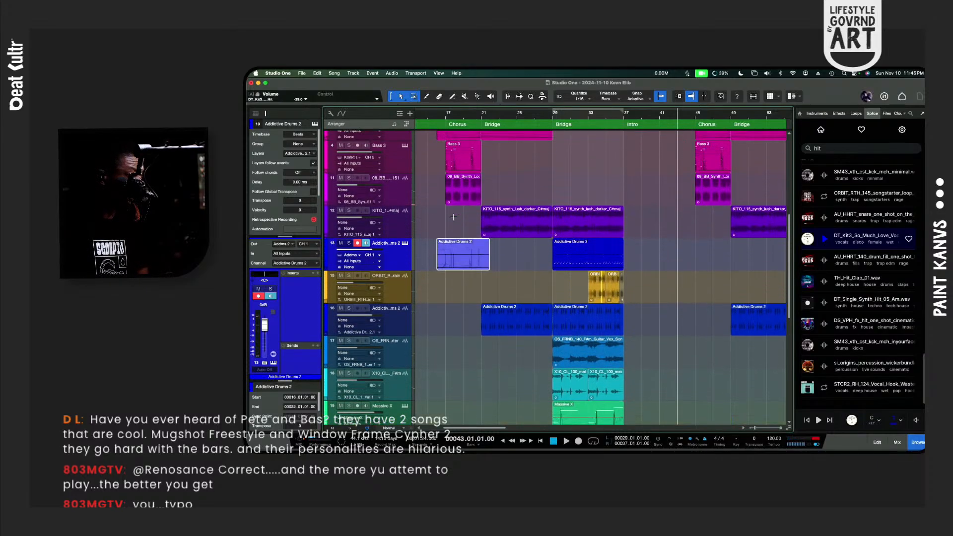
pyautogui.hotkey('shift', 'e')
pyautogui.rightClick(445, 268)
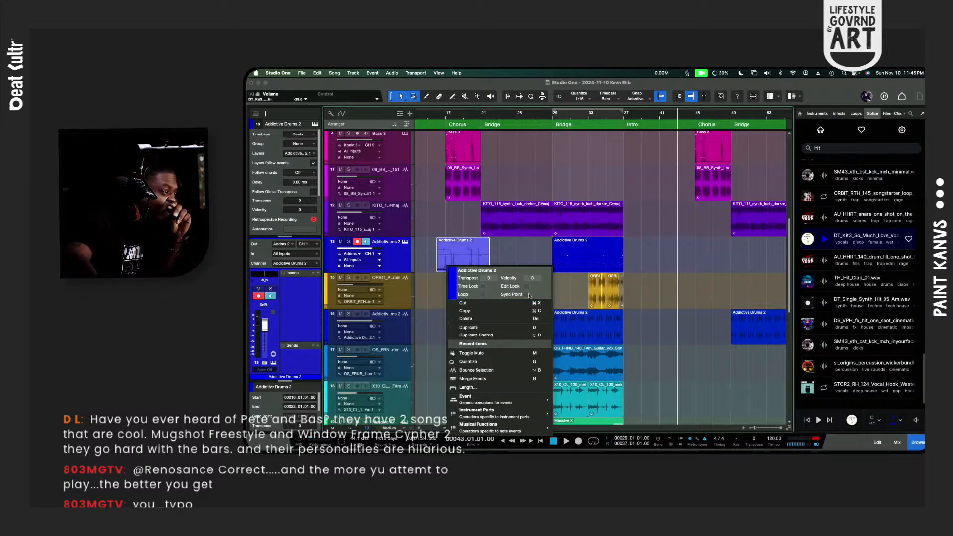
pyautogui.click(438, 271)
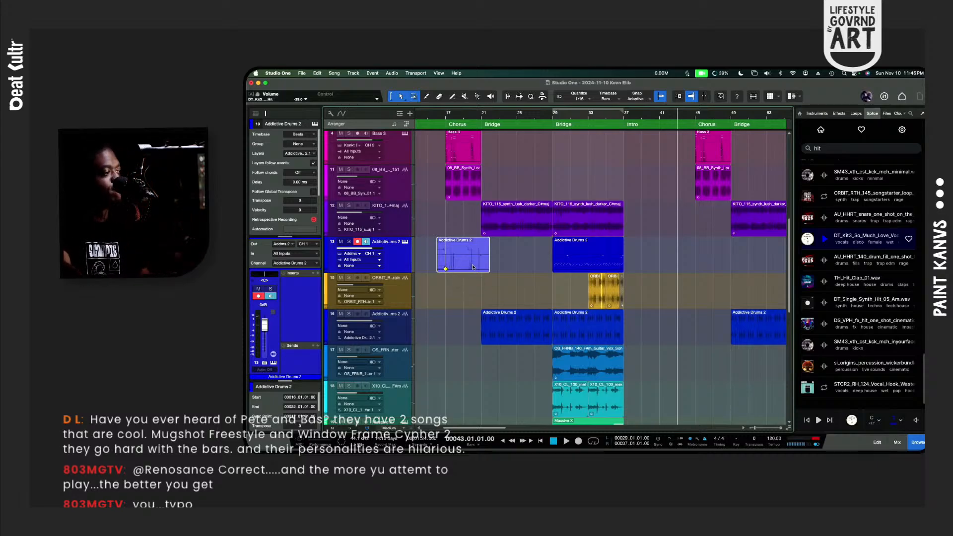
# Step: Copy the Addictive Drums 2 part to bar 44 at the second Chorus, then save the song while playing the lead-in from bar 43
pyautogui.moveTo(473, 267); pyautogui.dragTo(722, 248)
pyautogui.press('space')
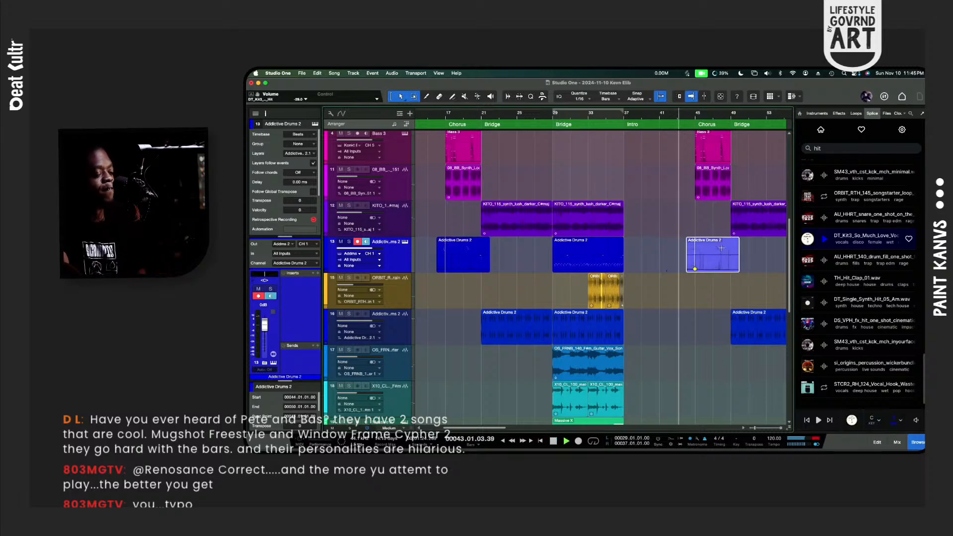
pyautogui.press('super+s')
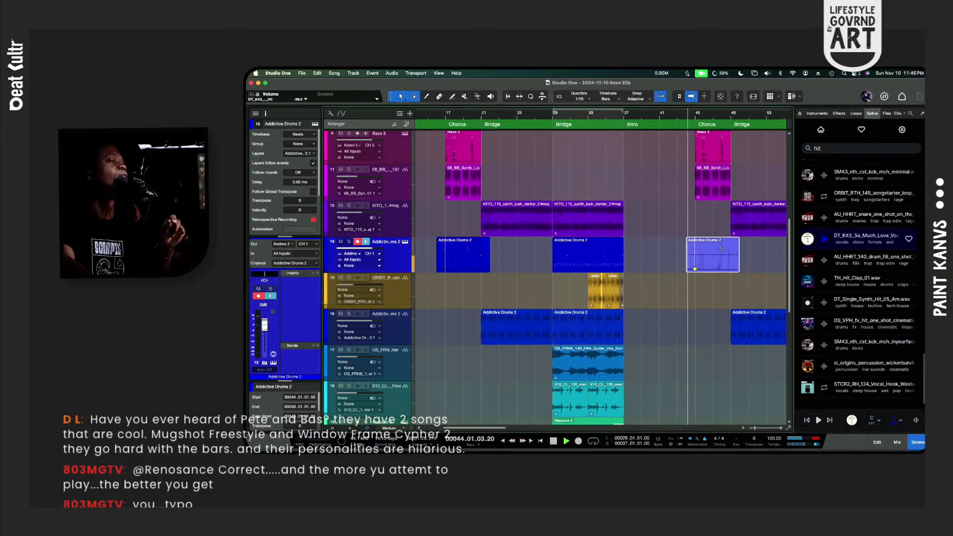
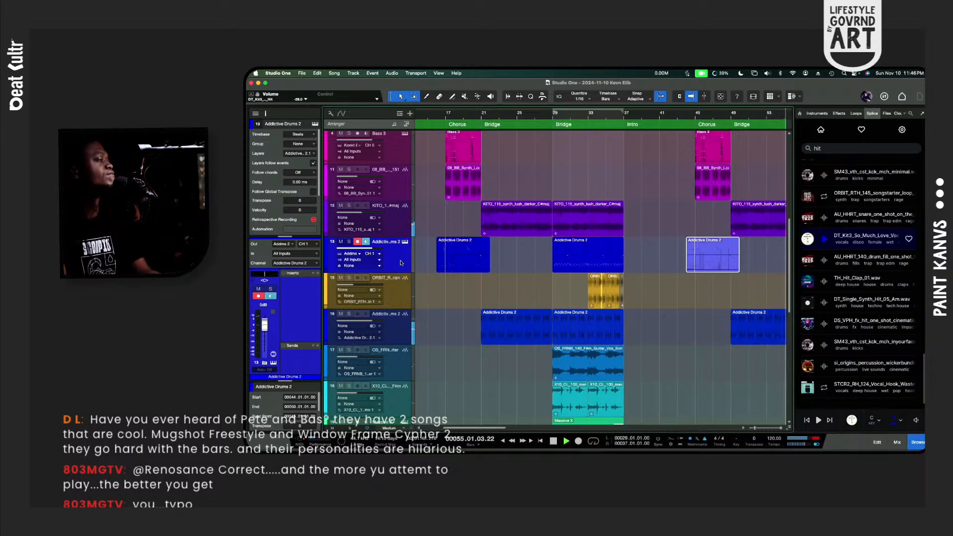
pyautogui.press('space')
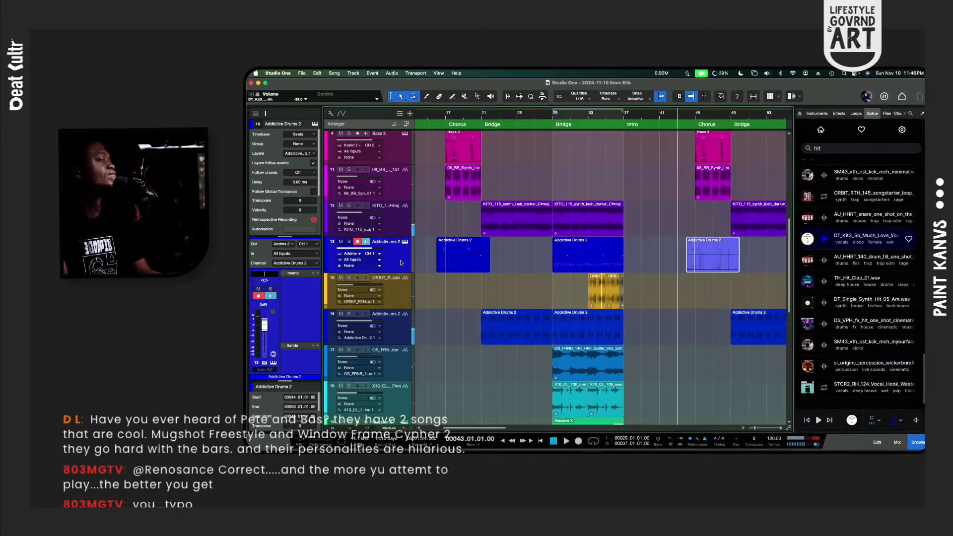
# Step: Insert the RedLightDist distortion plug-in on the Addictive Drums 2 channel and play the lead-in from bar 43
pyautogui.click(318, 274)
pyautogui.write('red')
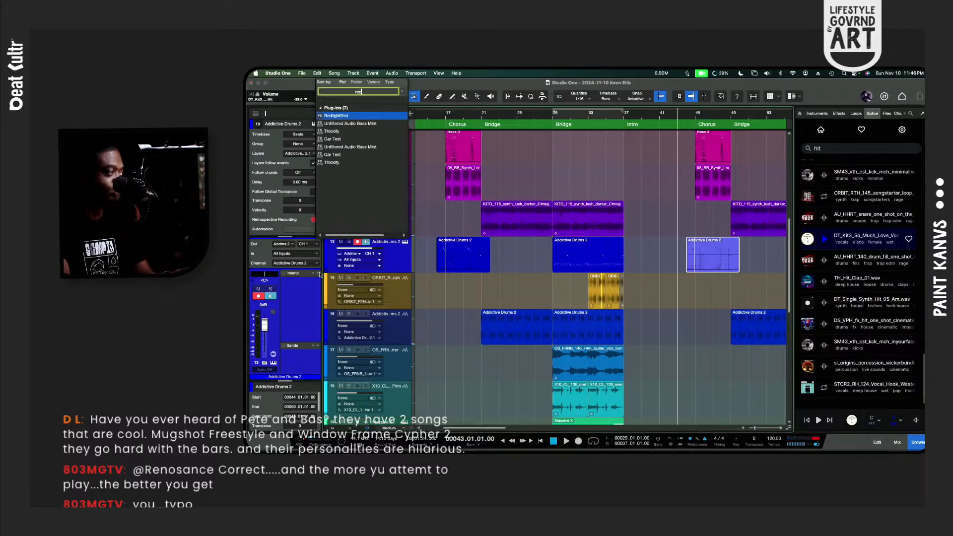
pyautogui.doubleClick(348, 116)
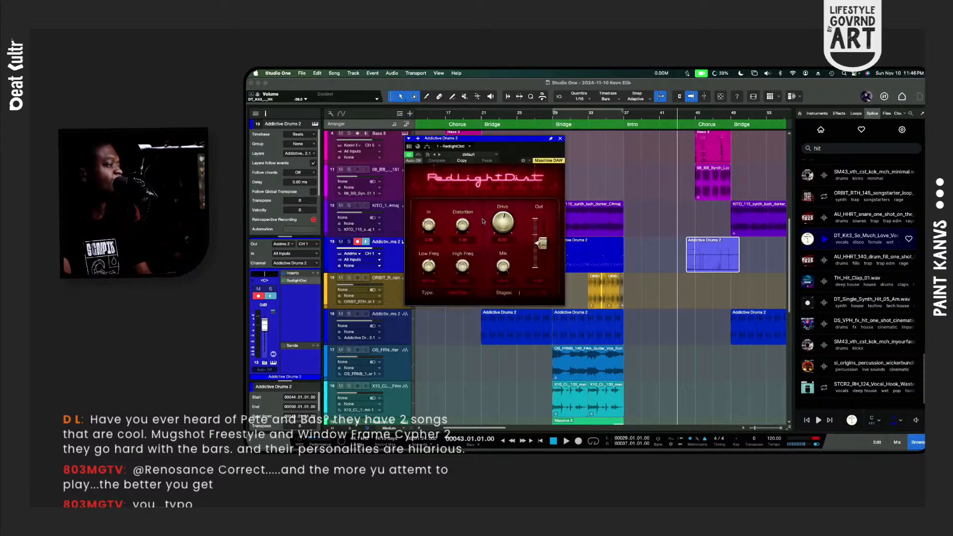
pyautogui.press('space')
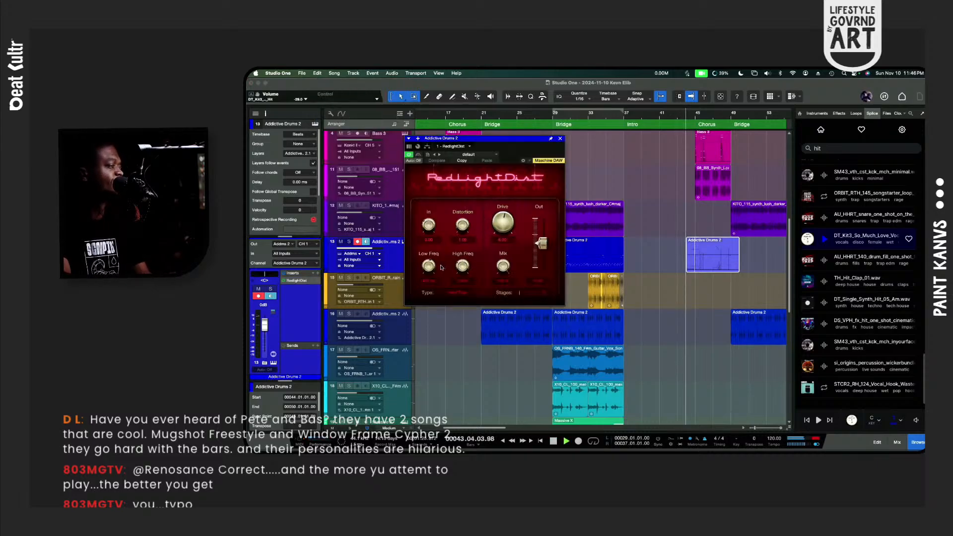
# Step: Adjust RedLightDist's Low Freq and High Freq filters while replaying the lead-in from bar 43
pyautogui.moveTo(429, 267); pyautogui.dragTo(427, 268)
pyautogui.press('space')
pyautogui.press('space')
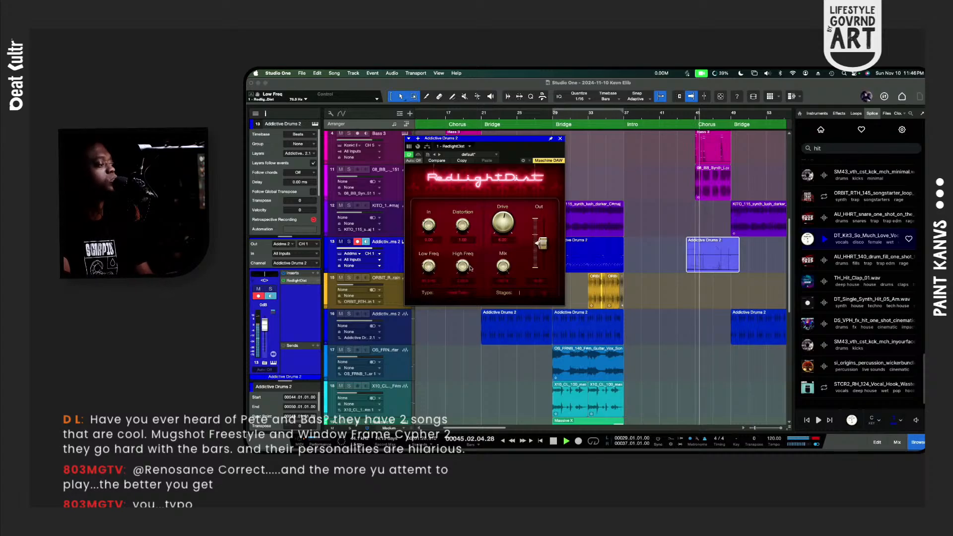
pyautogui.moveTo(460, 264); pyautogui.dragTo(458, 254)
pyautogui.press('space')
pyautogui.press('space')
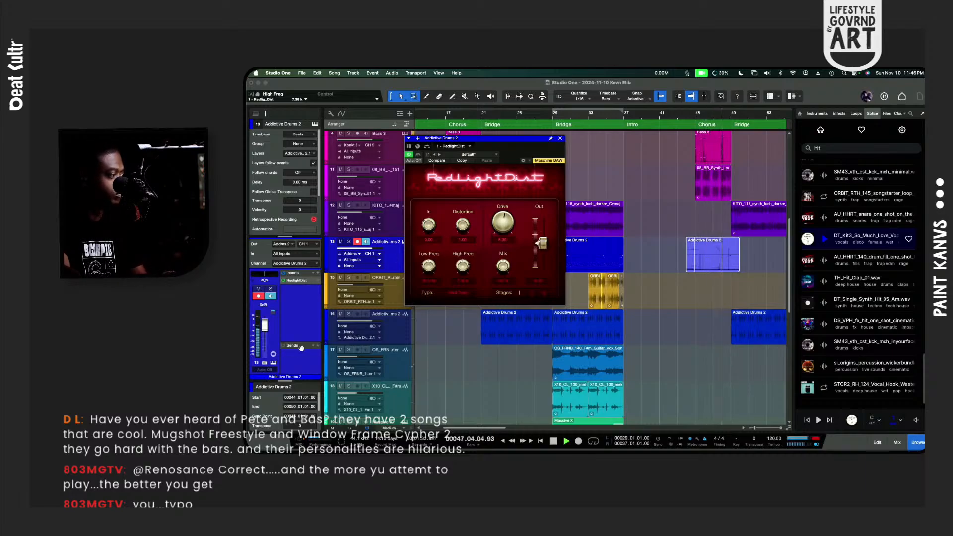
# Step: Lower the Addictive Drums 2 channel volume to about -3 dB and adjust RedLightDist's Distortion amount during playback
pyautogui.moveTo(266, 324); pyautogui.dragTo(267, 331)
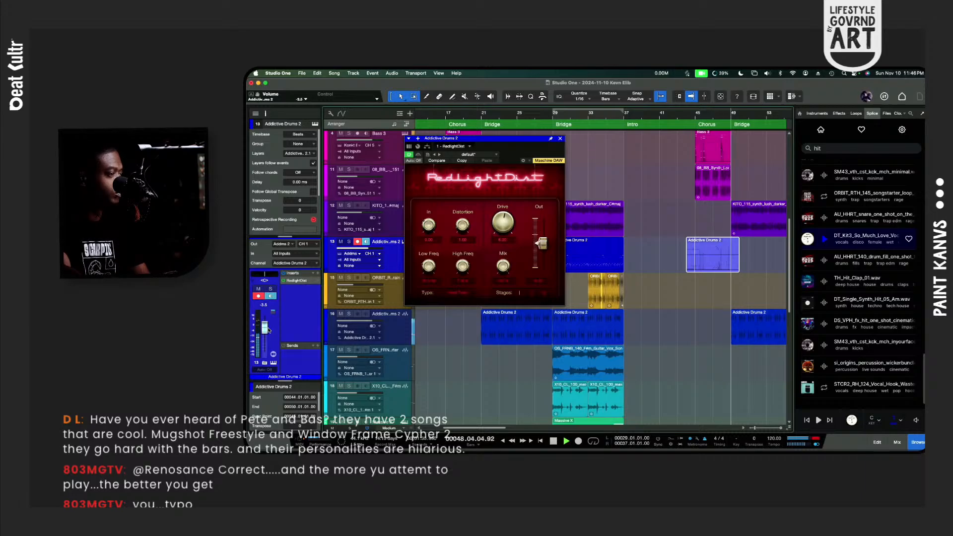
pyautogui.moveTo(462, 225); pyautogui.dragTo(474, 240)
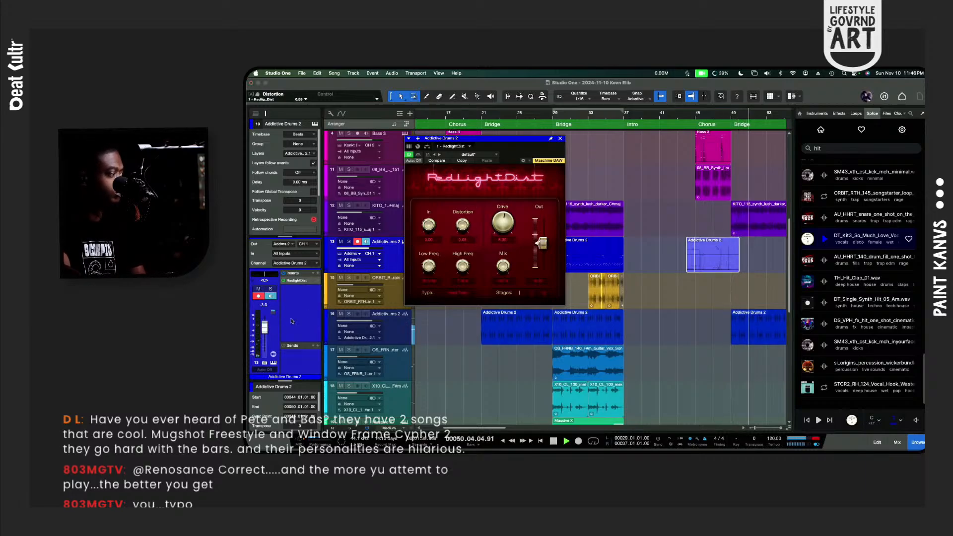
pyautogui.press('space')
pyautogui.press('space')
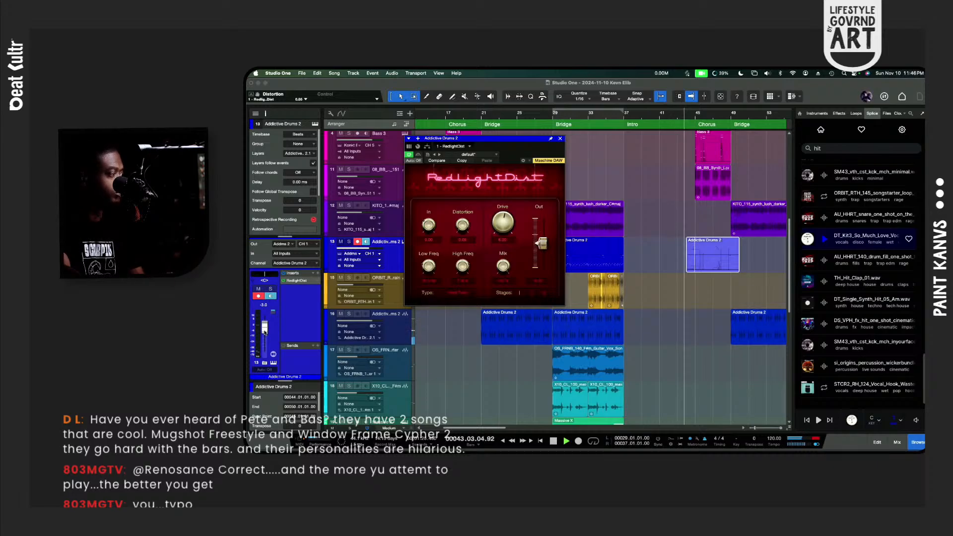
# Step: Lower the Addictive Drums 2 channel volume to -4.8 dB while replaying the lead-in, and close the RedLightDist window
pyautogui.moveTo(265, 329); pyautogui.dragTo(265, 332)
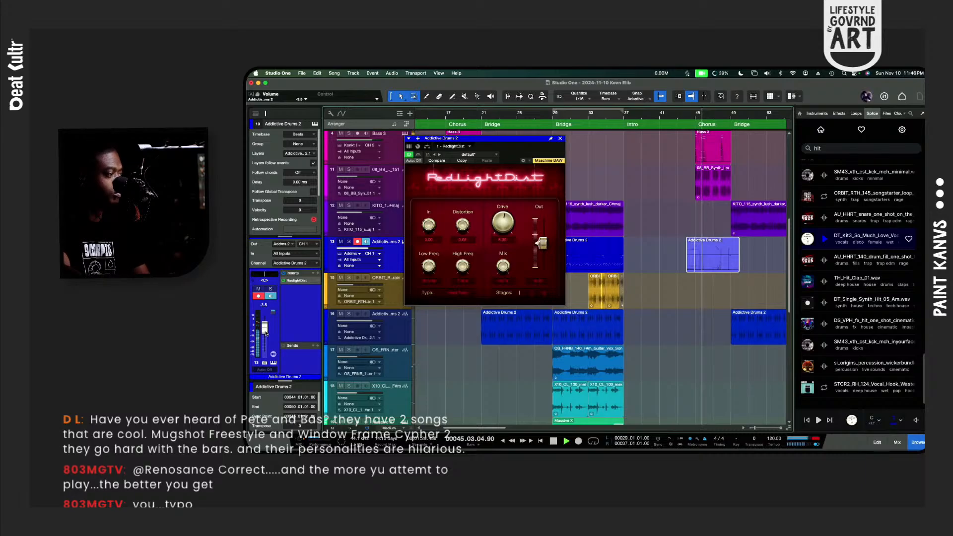
pyautogui.moveTo(266, 332); pyautogui.dragTo(266, 333)
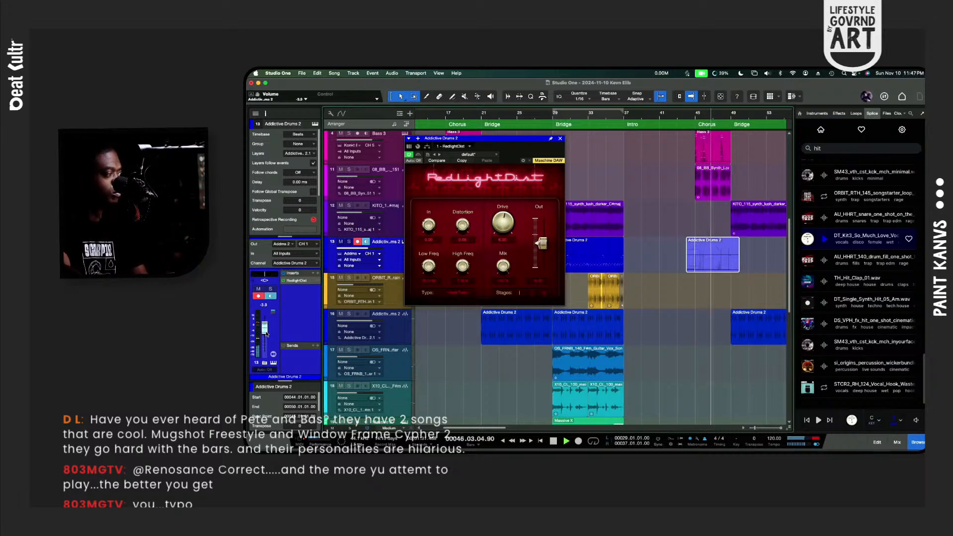
pyautogui.press('space')
pyautogui.press('space')
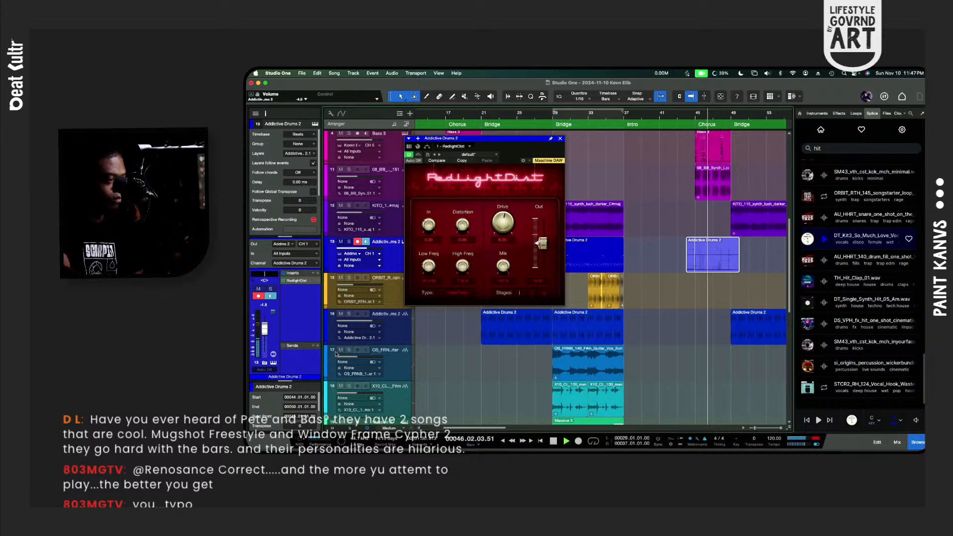
pyautogui.click(560, 138)
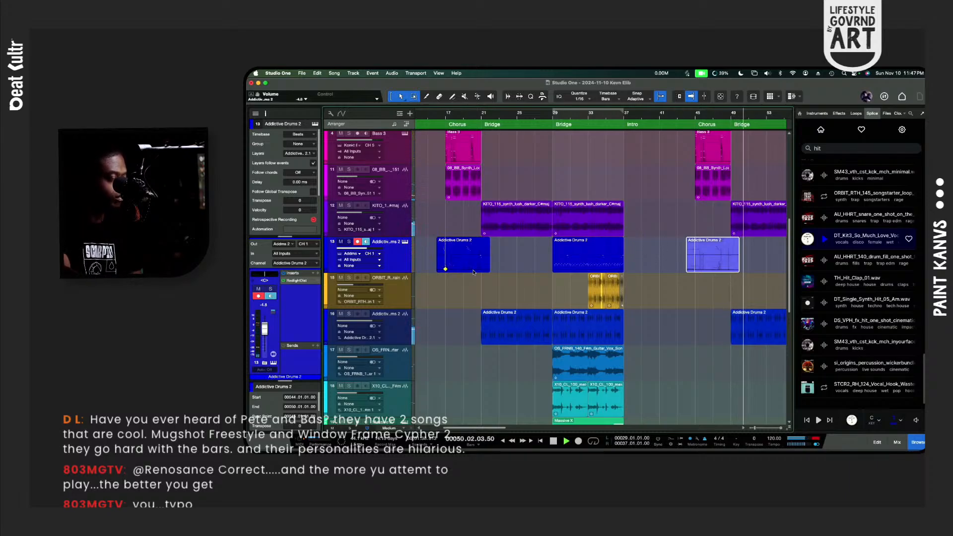
# Step: Restart playback from bar 44 and show the automation lanes on the tracks
pyautogui.click(687, 118)
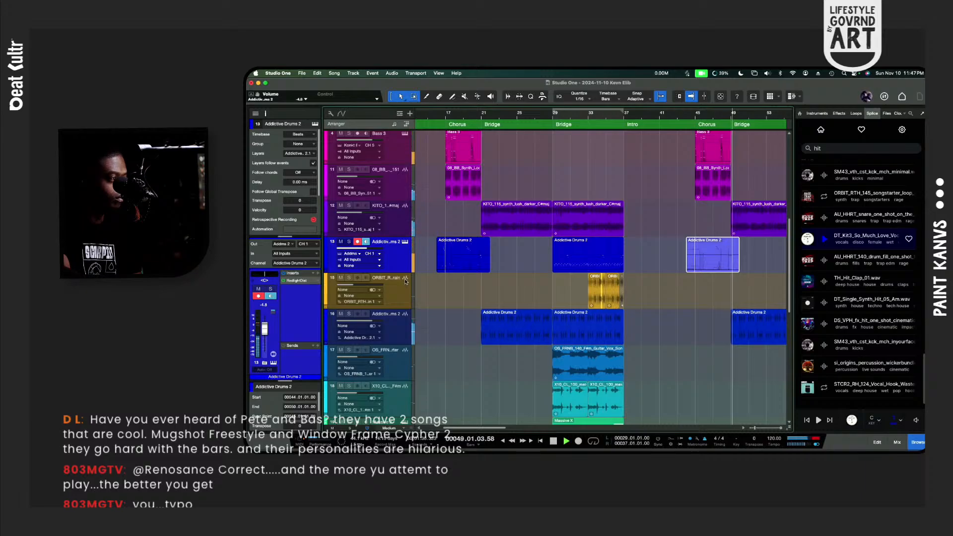
pyautogui.press('space')
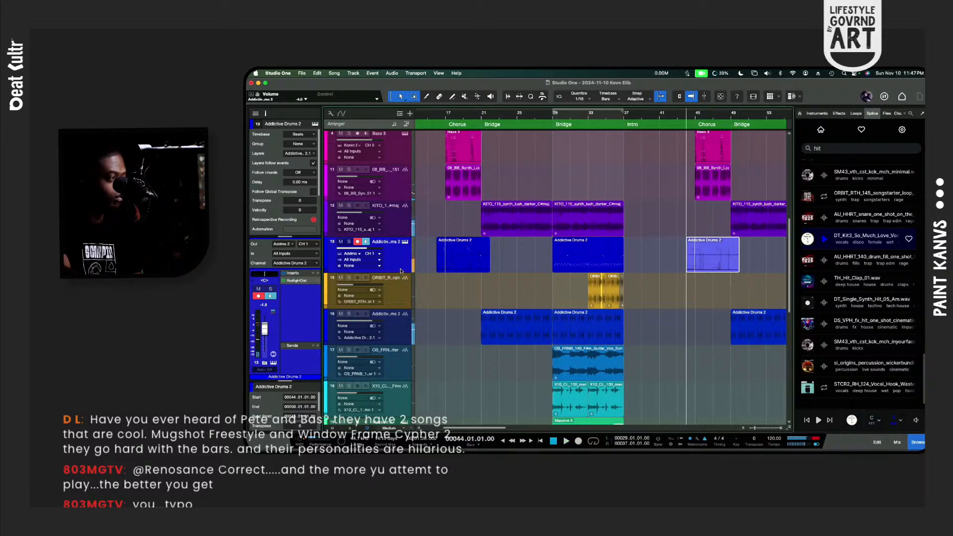
pyautogui.press('space')
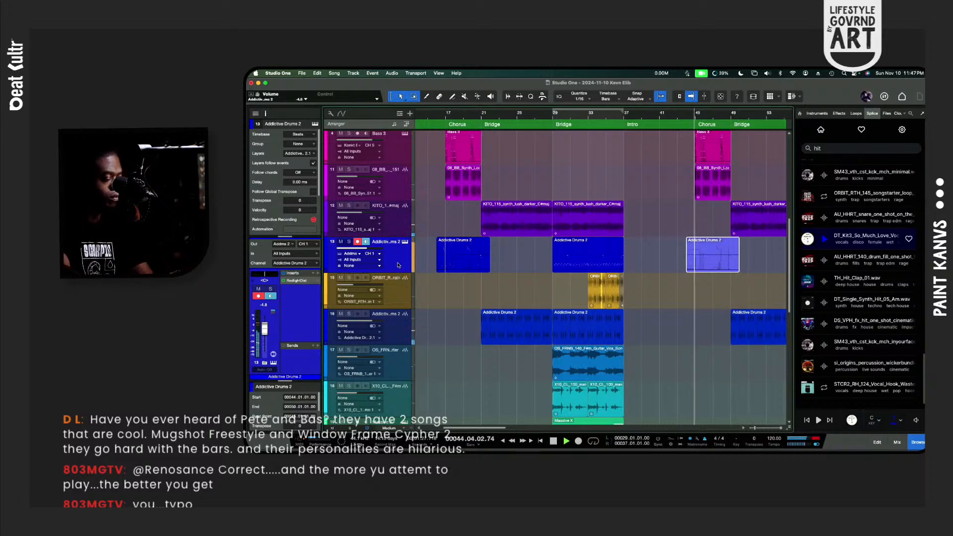
pyautogui.press('a')
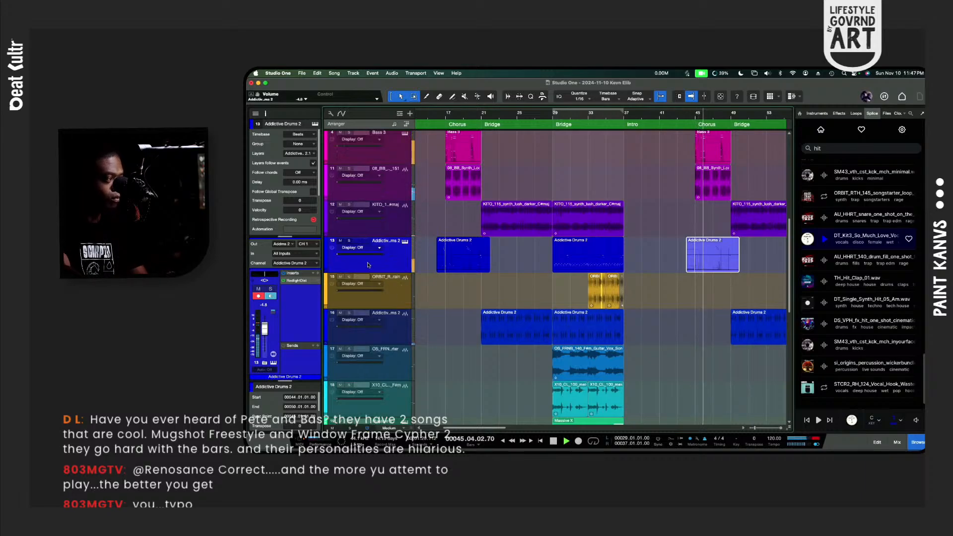
pyautogui.click(370, 247)
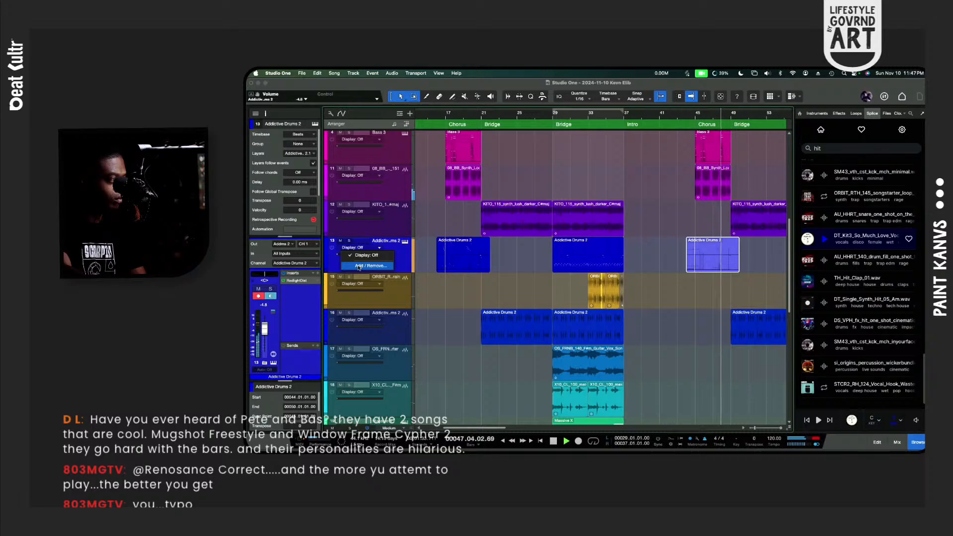
pyautogui.click(358, 266)
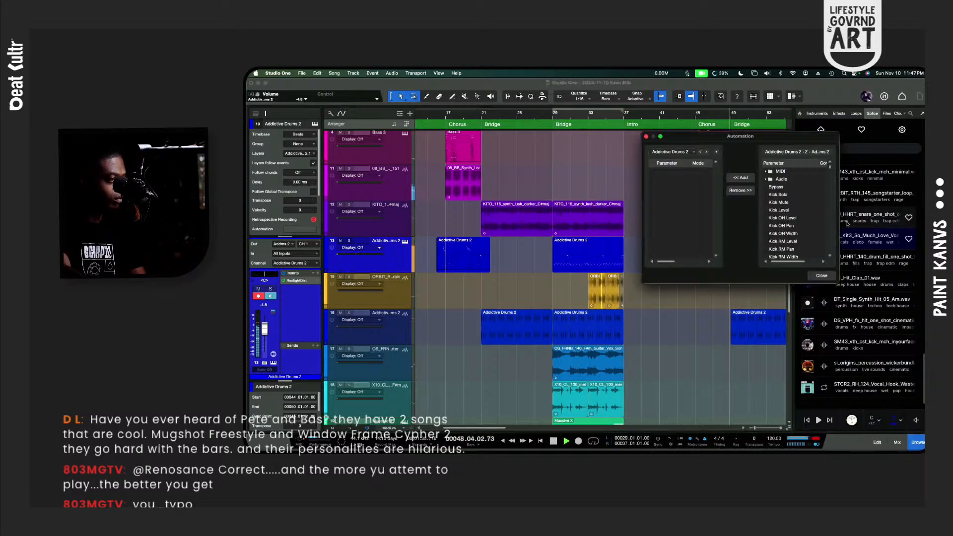
pyautogui.click(822, 276)
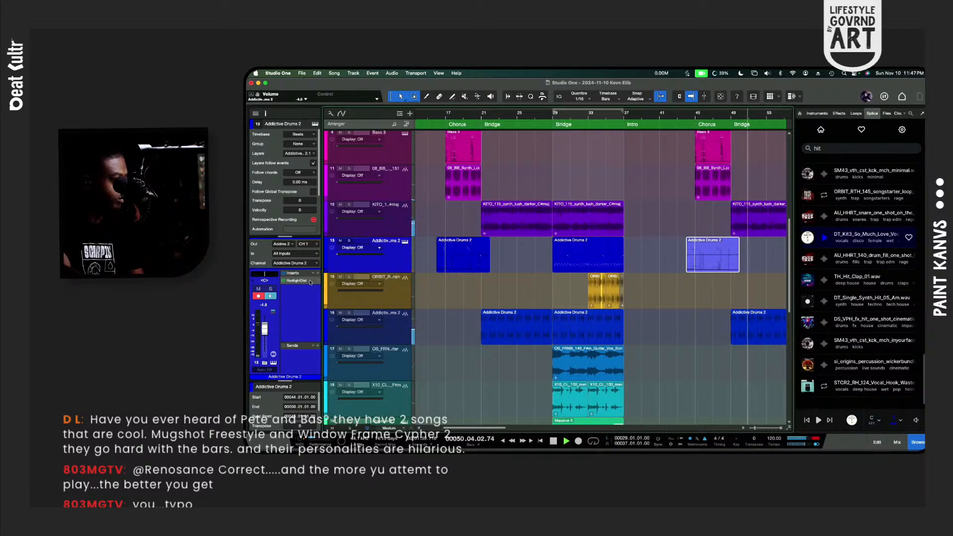
pyautogui.press('space')
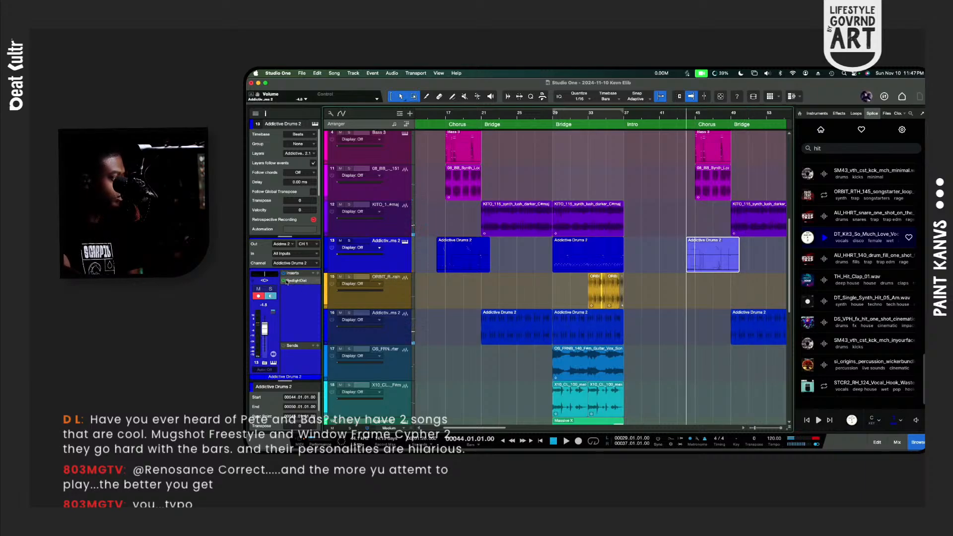
pyautogui.rightClick(287, 282)
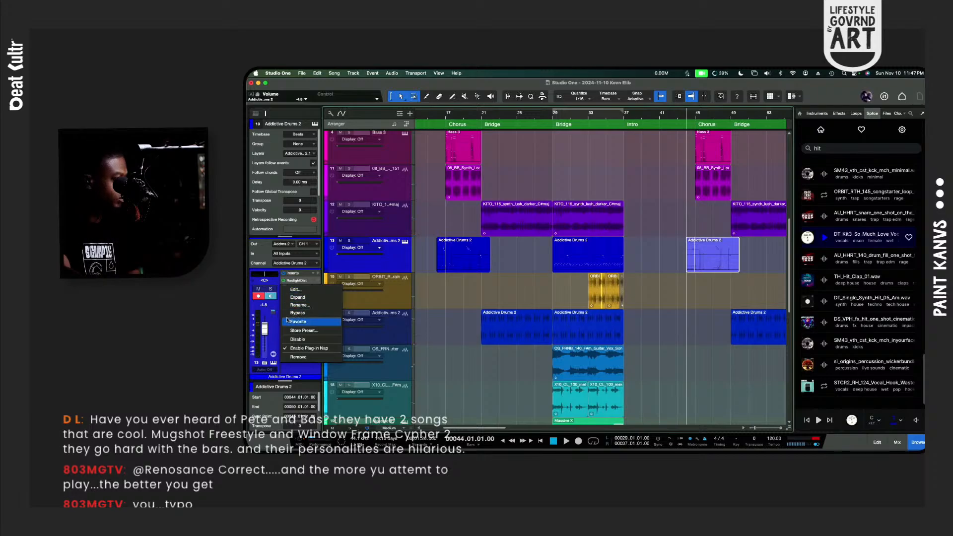
pyautogui.click(278, 312)
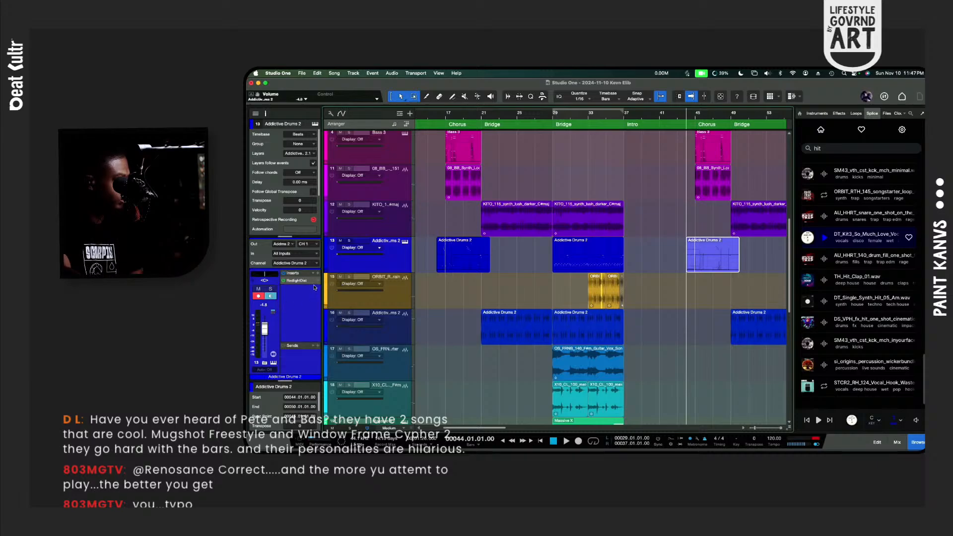
pyautogui.click(318, 281)
pyautogui.click(312, 284)
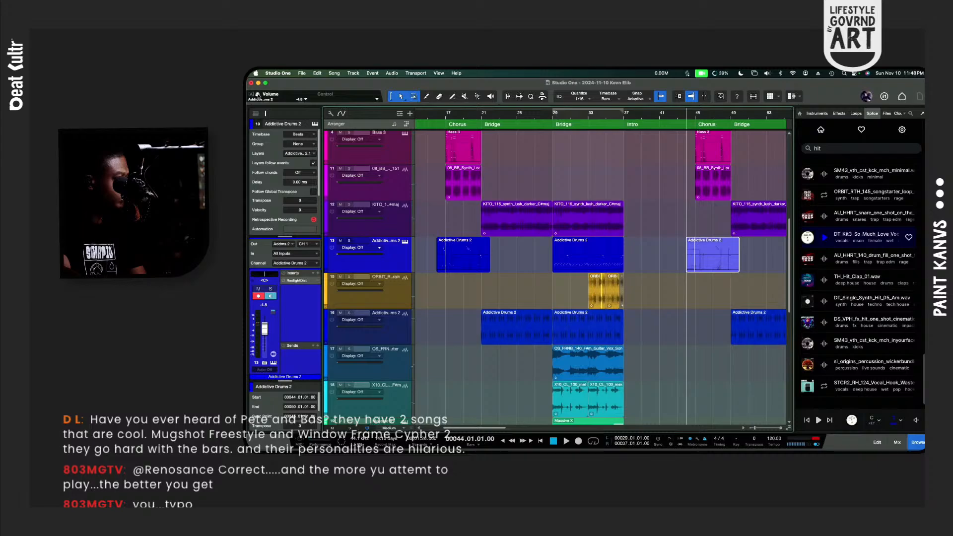
# Step: Display the Addictive Drums 2 track's volume automation, drop the volume to the minimum just before bar 49, and play from bar 44
pyautogui.moveTo(357, 157); pyautogui.dragTo(432, 272)
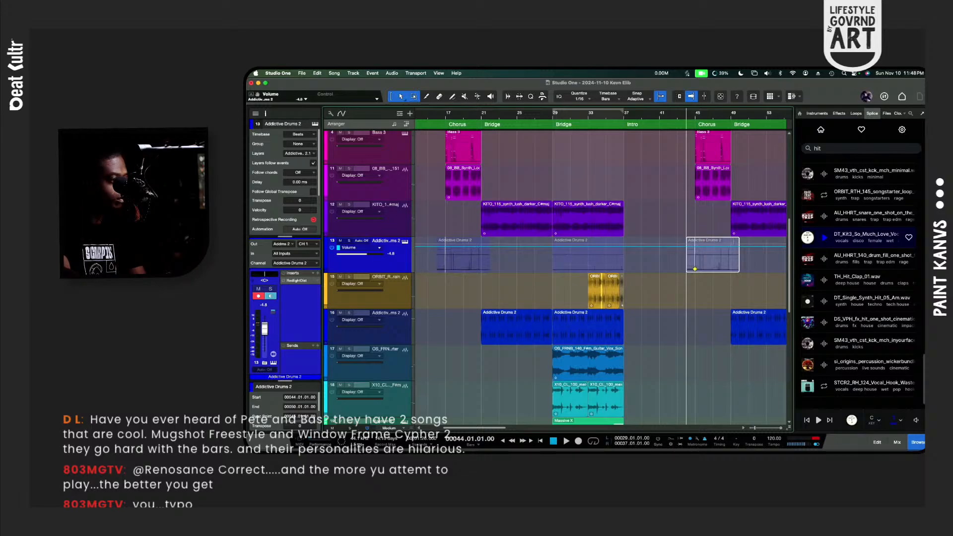
pyautogui.click(728, 246)
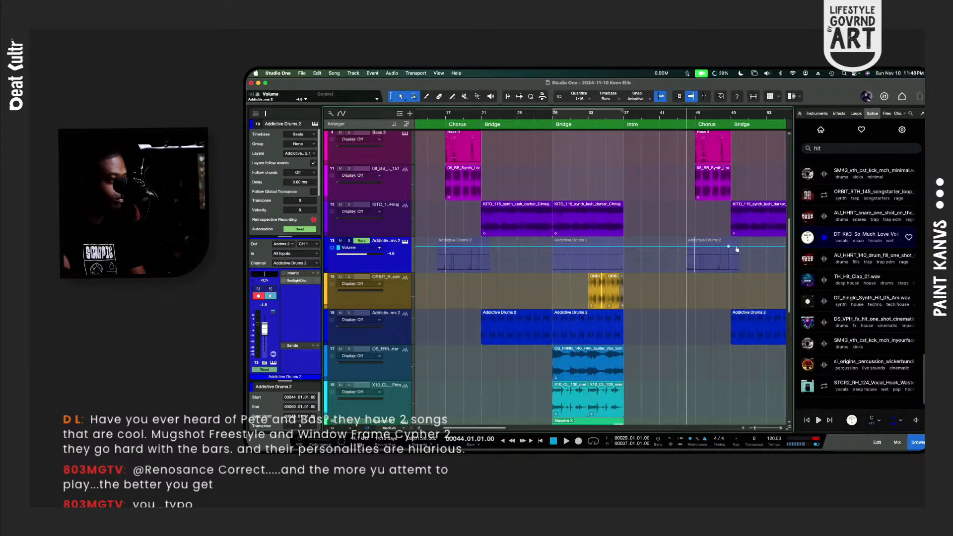
pyautogui.moveTo(733, 251); pyautogui.dragTo(730, 281)
pyautogui.press('space')
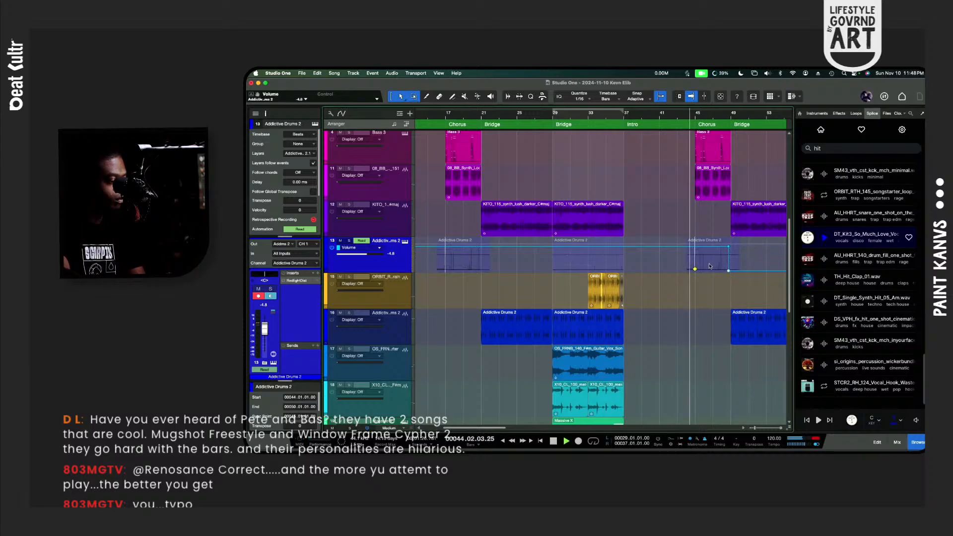
# Step: Try dropping the Addictive Drums 2 volume automation to the minimum between bars 44 and 45, replaying from bar 44
pyautogui.hotkey('shift', 'e')
pyautogui.hotkey('shift', 'e')
pyautogui.hotkey('shift', 'e')
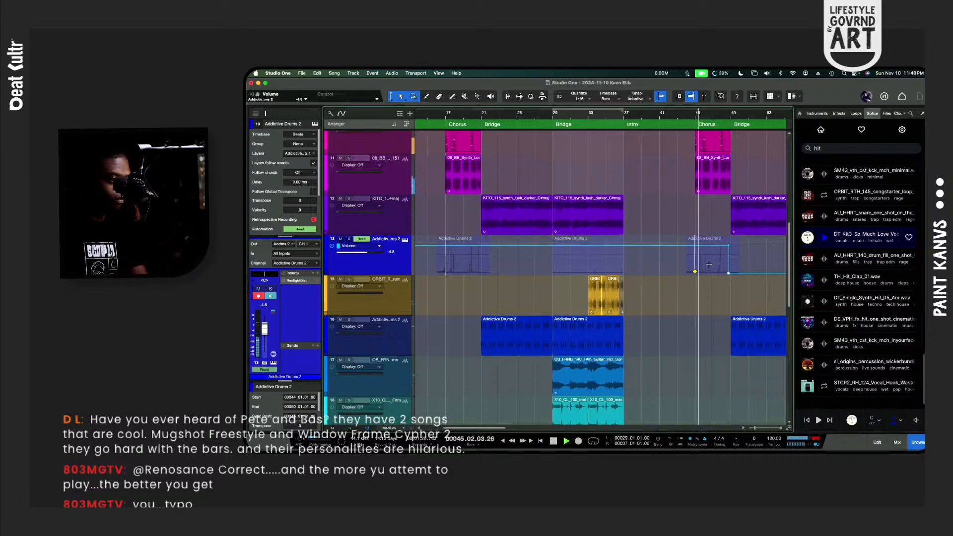
pyautogui.press('e')
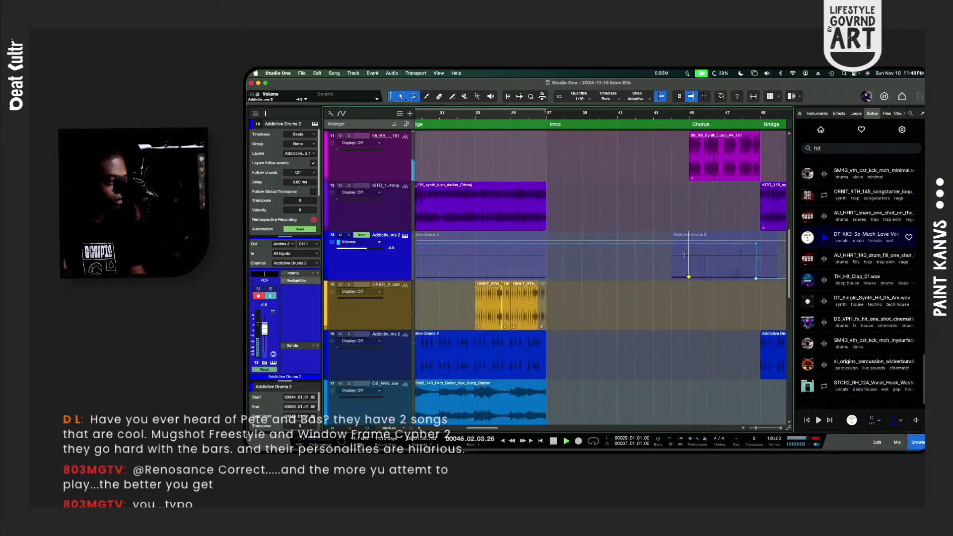
pyautogui.press('space')
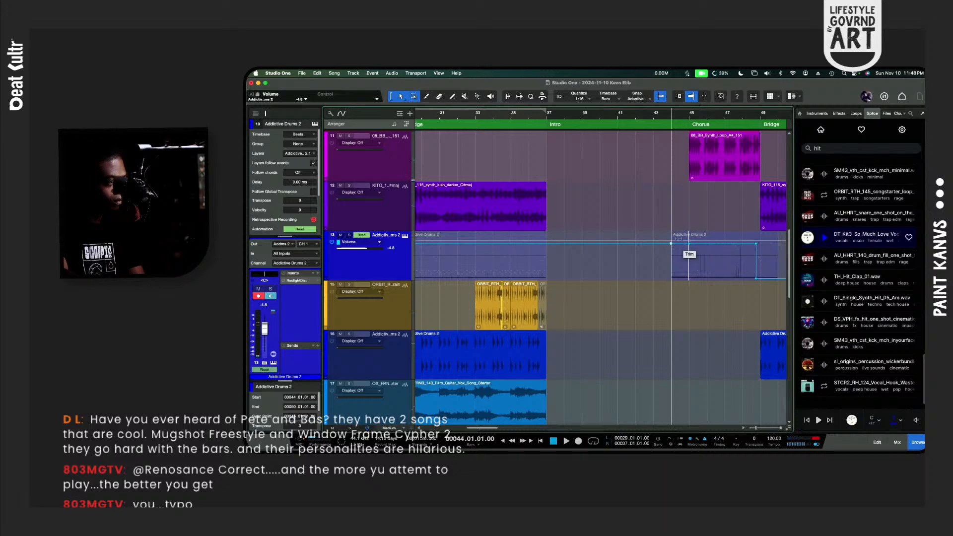
pyautogui.moveTo(689, 251); pyautogui.dragTo(690, 278)
pyautogui.press('space')
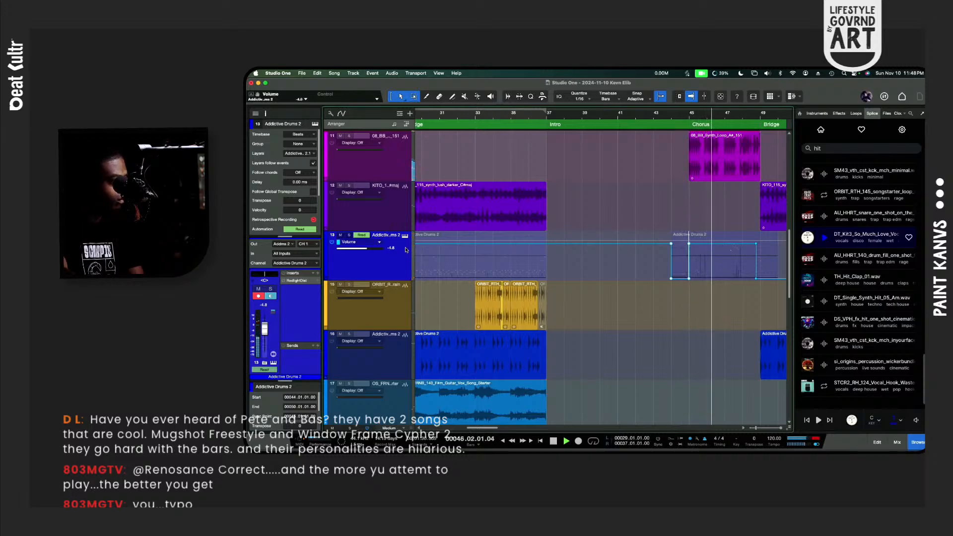
pyautogui.press('space')
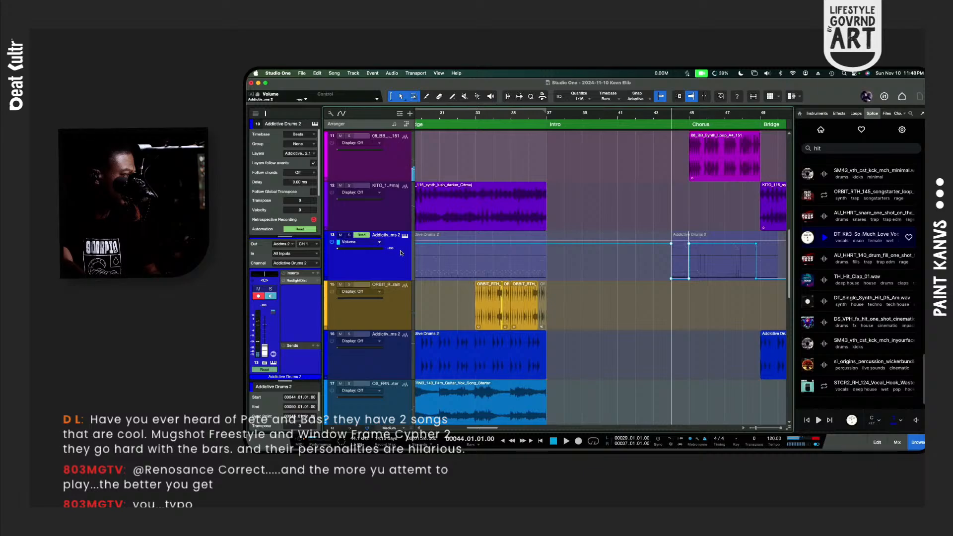
pyautogui.press('space')
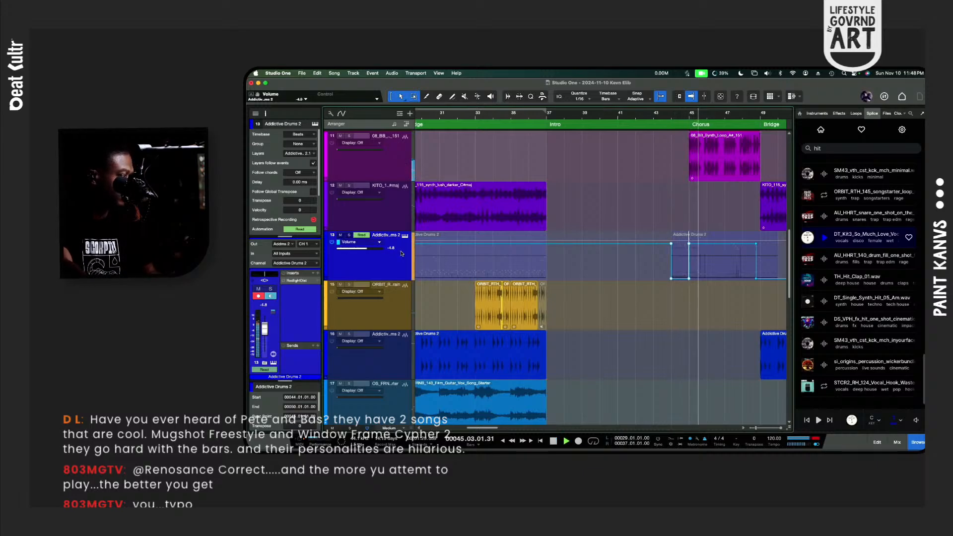
pyautogui.press('space')
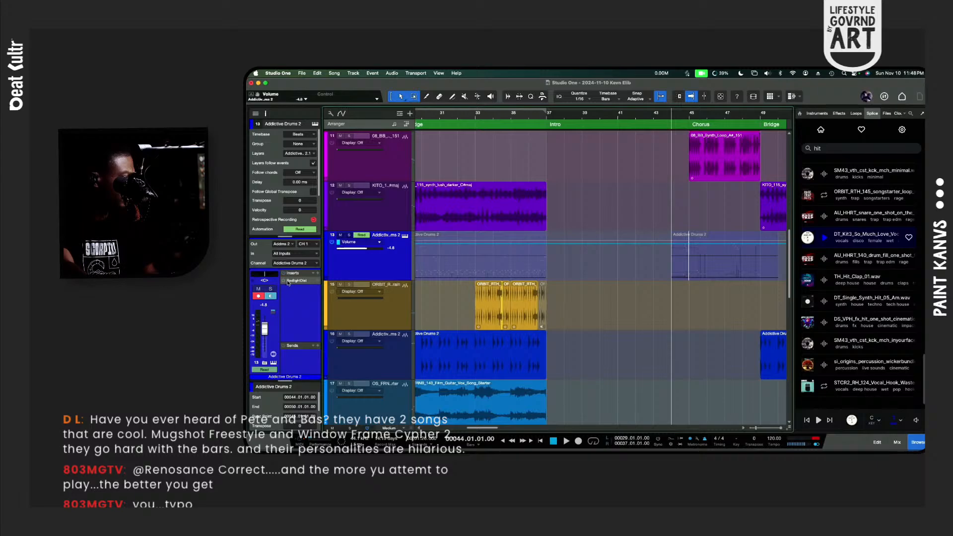
# Step: Open RedLightDist on the Addictive Drums 2 channel, display its Bypass parameter as automation on the track, and play from bar 44
pyautogui.click(298, 281)
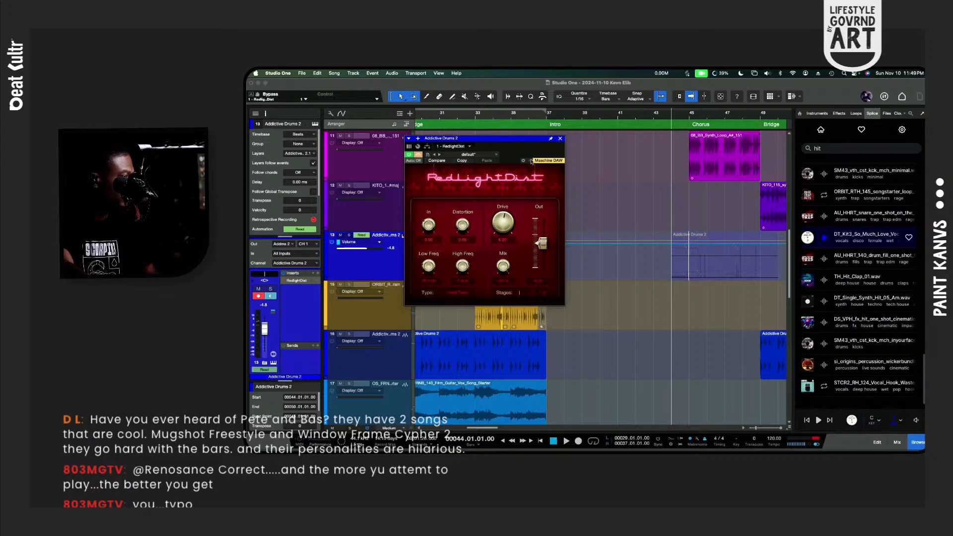
pyautogui.click(530, 161)
pyautogui.click(524, 162)
pyautogui.click(523, 161)
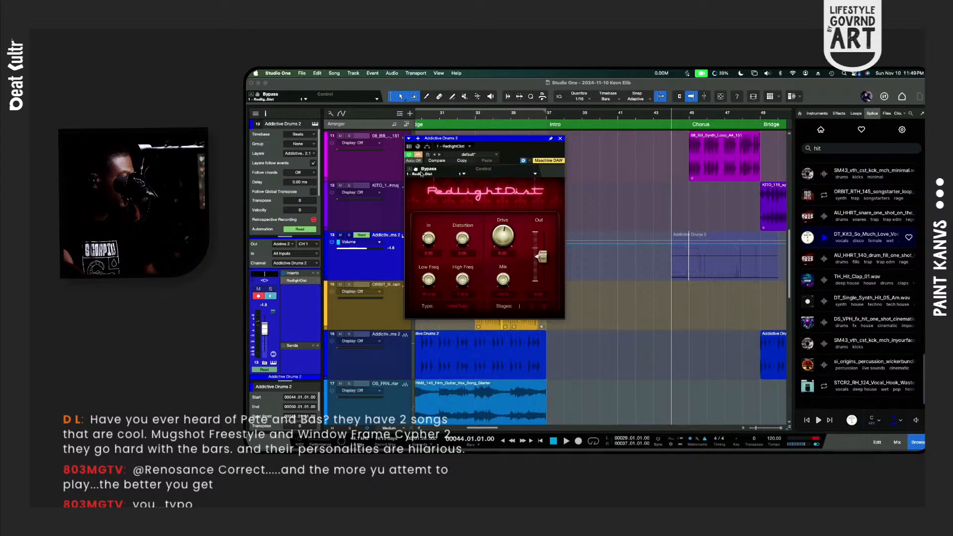
pyautogui.moveTo(417, 170); pyautogui.dragTo(630, 257)
pyautogui.press('space')
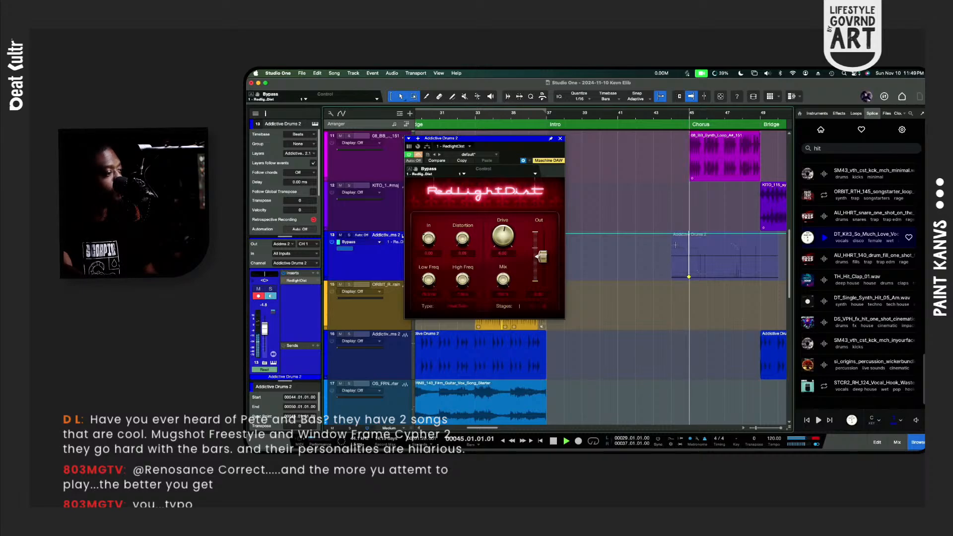
pyautogui.press('space')
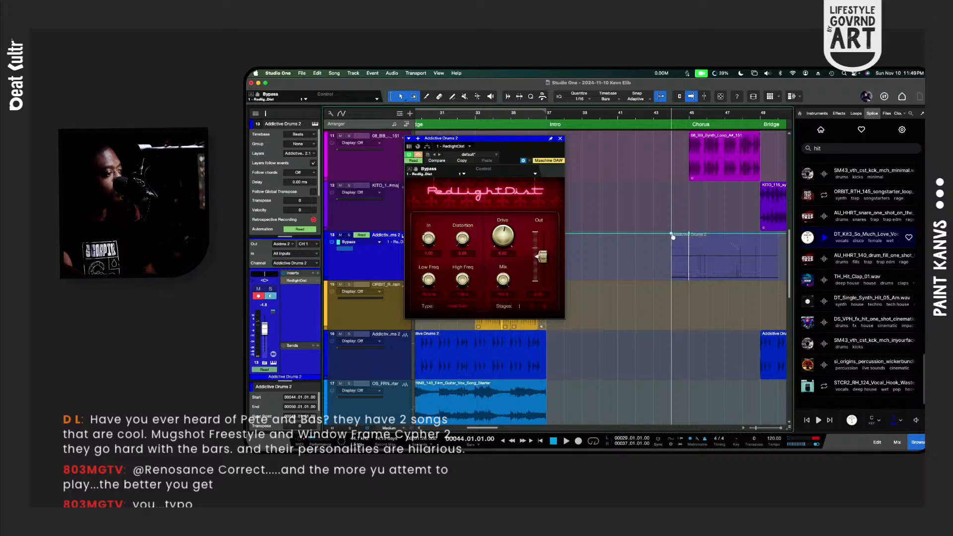
# Step: Automate RedLightDist's Bypass at 1 from bar 44 and 0 from 45.2, replaying the Chorus lead-in from bar 44
pyautogui.moveTo(673, 237); pyautogui.dragTo(680, 278)
pyautogui.press('space')
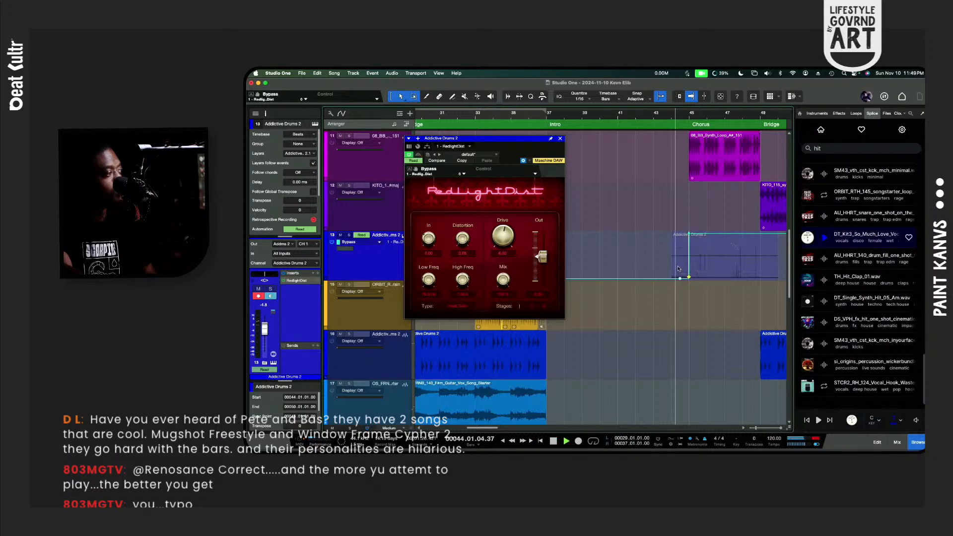
pyautogui.press('space')
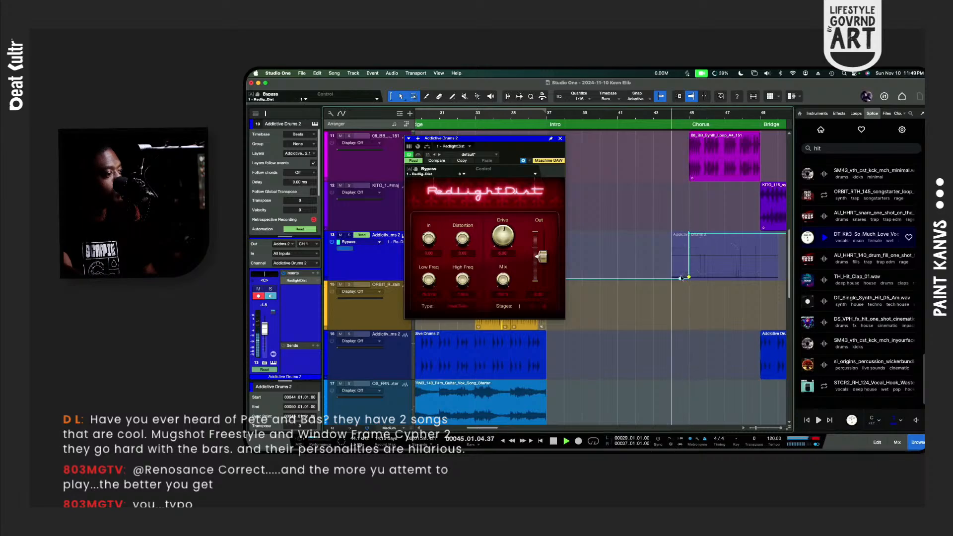
pyautogui.moveTo(680, 279); pyautogui.dragTo(673, 247)
pyautogui.press('space')
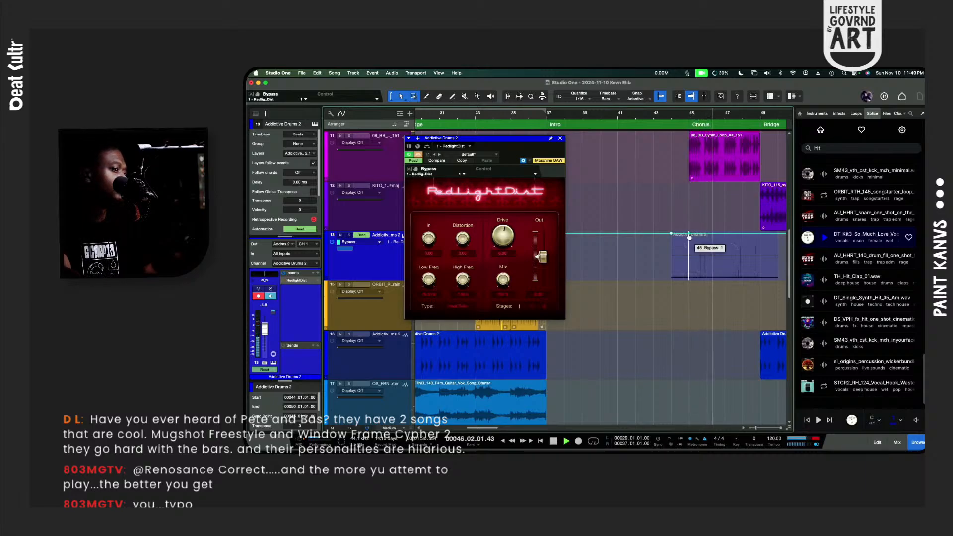
pyautogui.moveTo(689, 235); pyautogui.dragTo(693, 271)
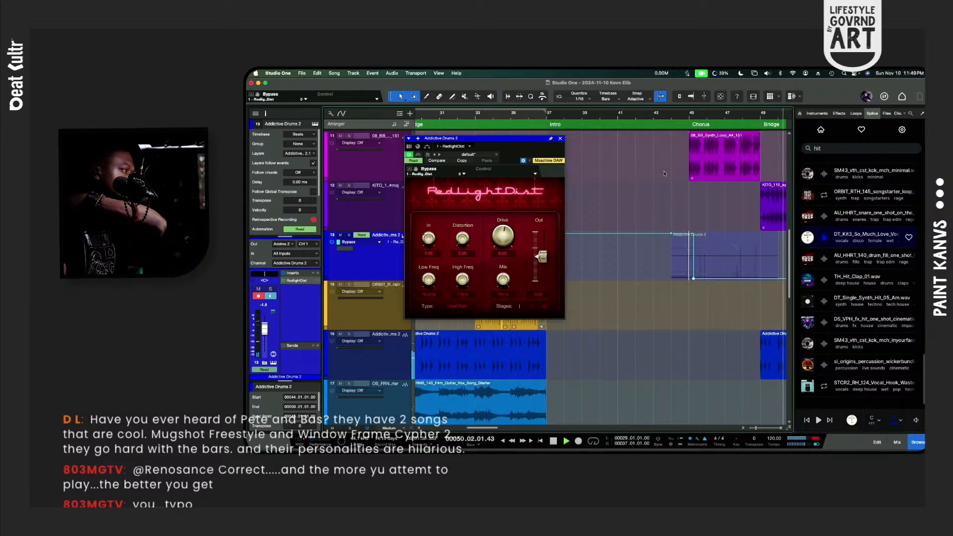
pyautogui.click(671, 133)
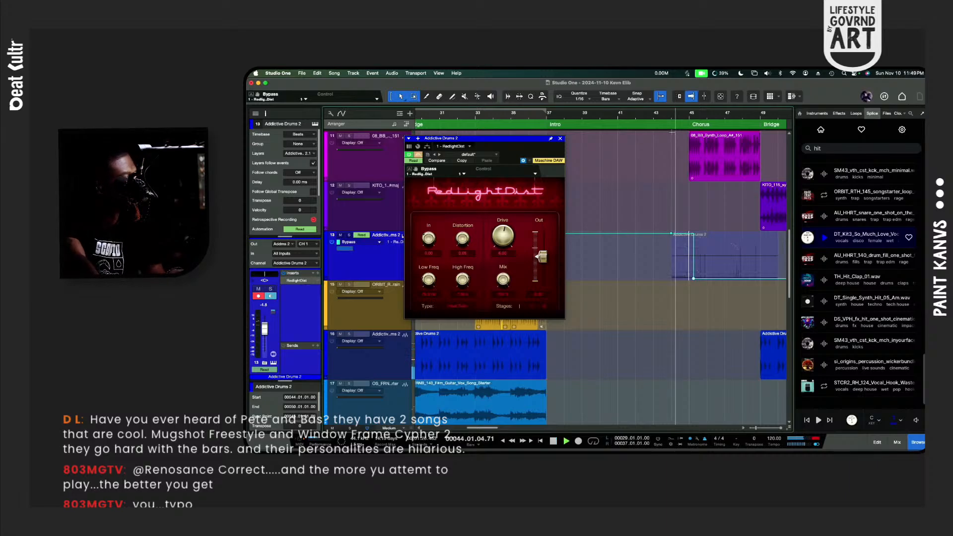
pyautogui.press('space')
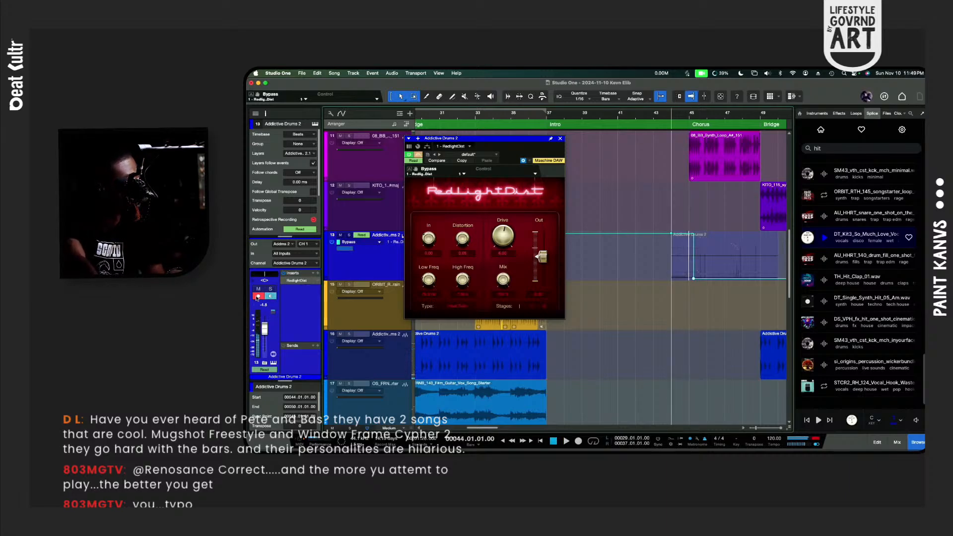
# Step: Disarm recording on Addictive Drums 2 and move the Bypass automation change from 45.2 to bar 45, replaying from bar 44
pyautogui.click(257, 297)
pyautogui.press('space')
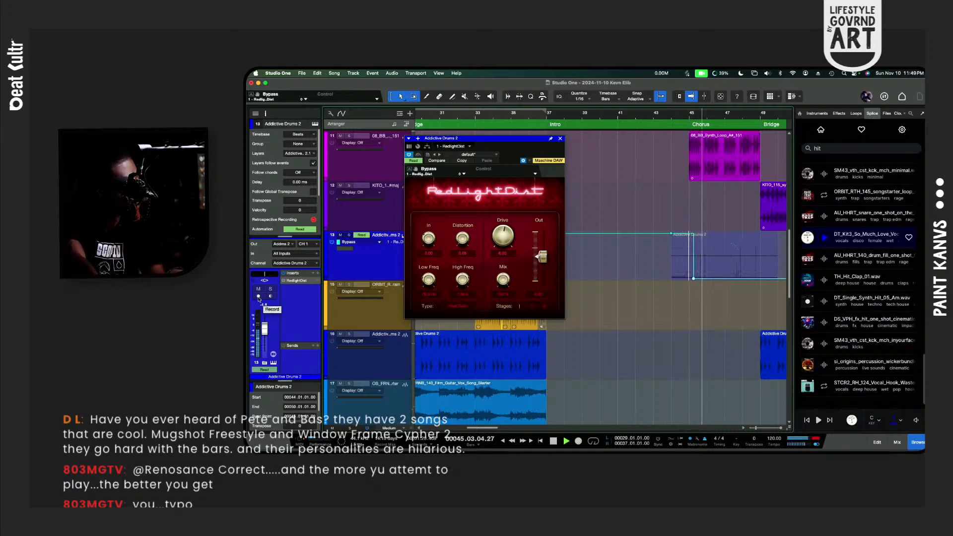
pyautogui.press('space')
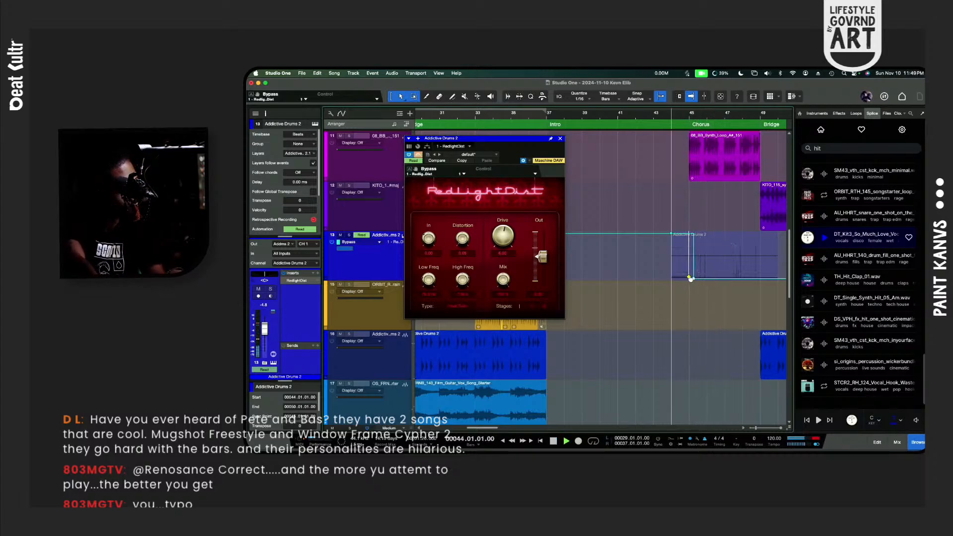
pyautogui.press('space')
pyautogui.moveTo(694, 282)
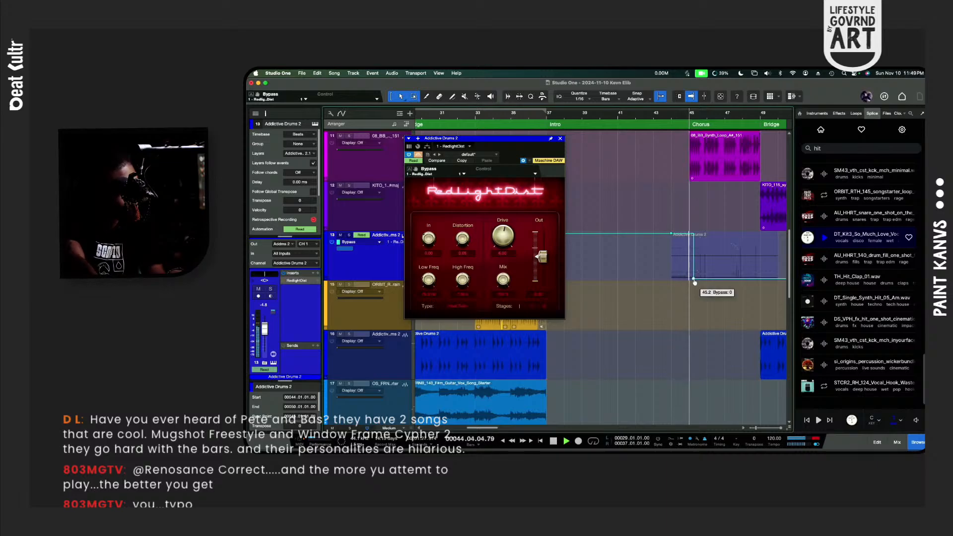
pyautogui.press('space')
pyautogui.moveTo(694, 282); pyautogui.dragTo(690, 268)
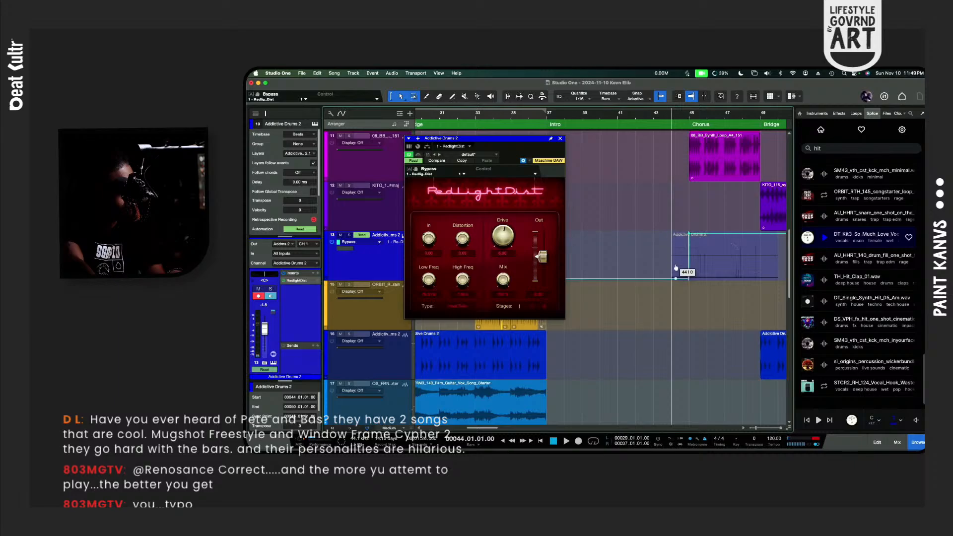
pyautogui.press('space')
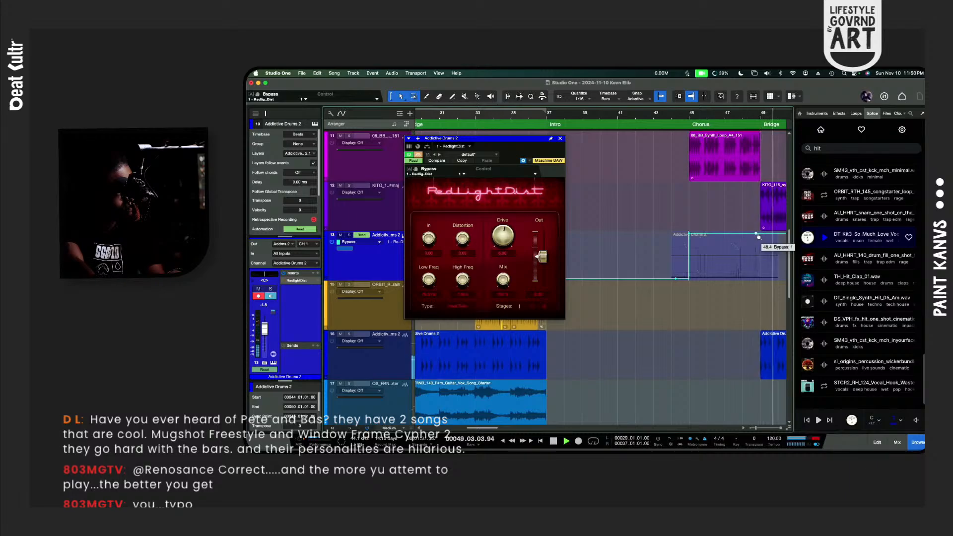
# Step: Drop RedLightDist's Bypass automation to 0 at bar 49 and replay from bar 44
pyautogui.moveTo(762, 237); pyautogui.dragTo(763, 279)
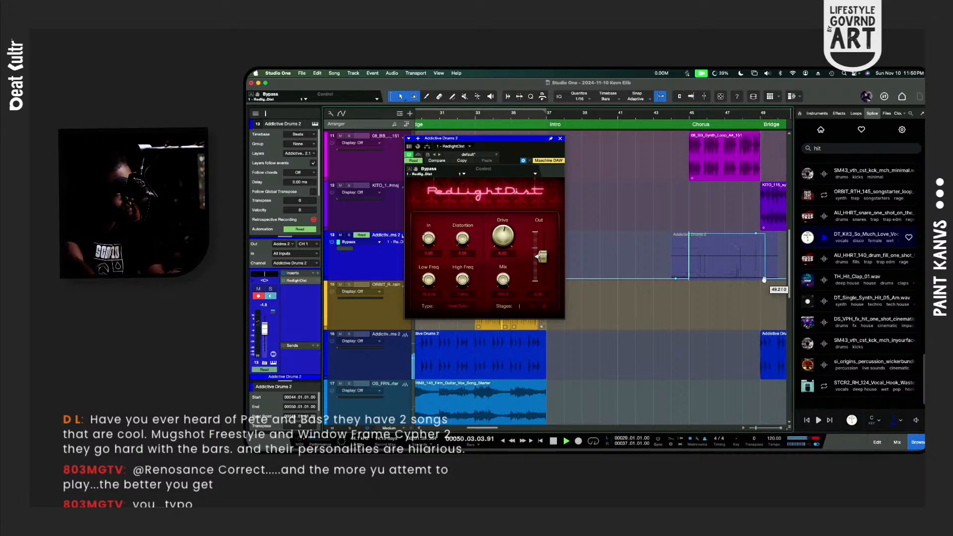
pyautogui.press('space')
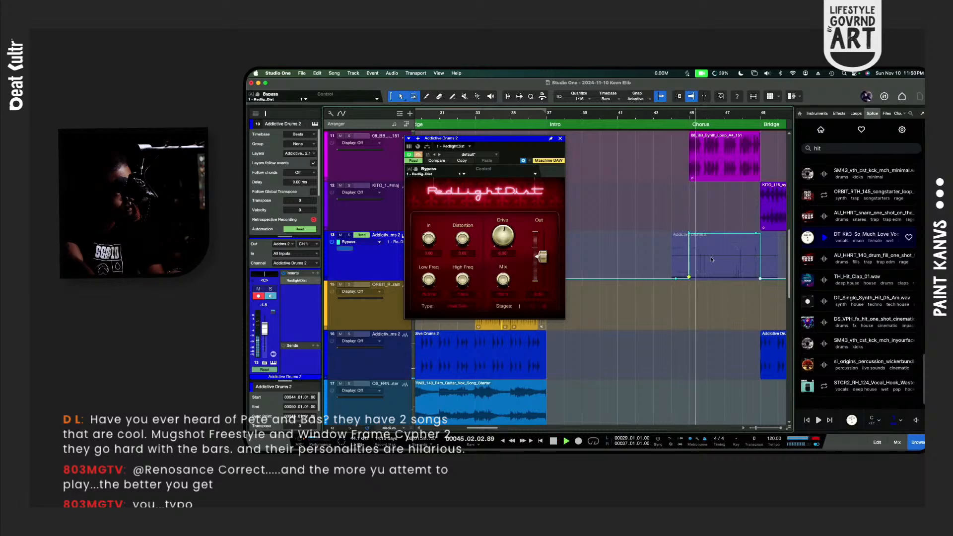
pyautogui.press('space')
pyautogui.press('space')
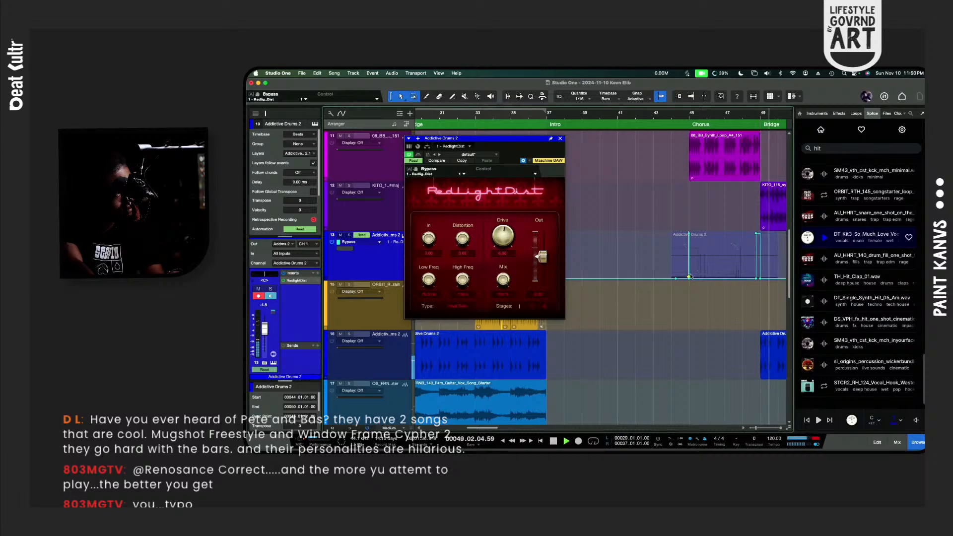
# Step: Raise RedLightDist's Bypass automation to 1 at bars 49 and 44, and replay the Chorus from bar 44
pyautogui.press('space')
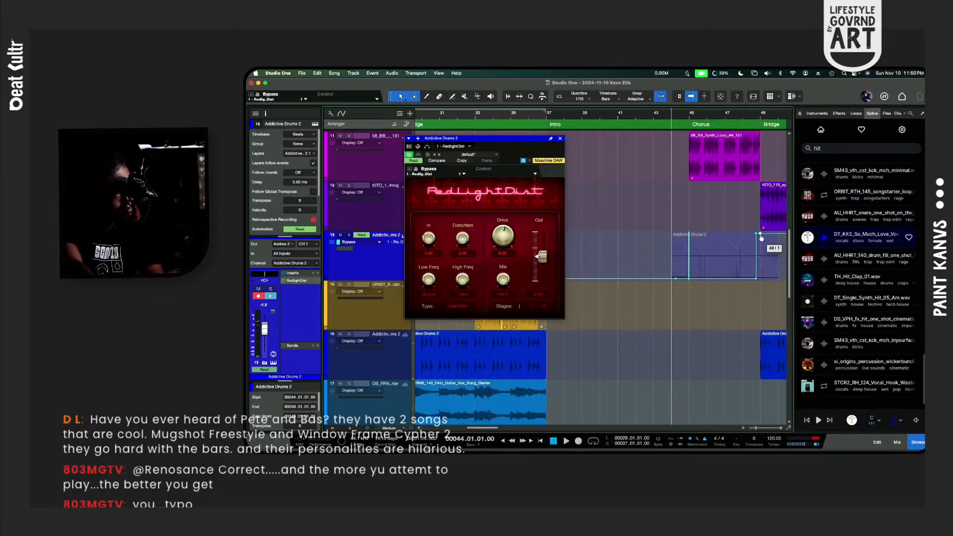
pyautogui.press('space')
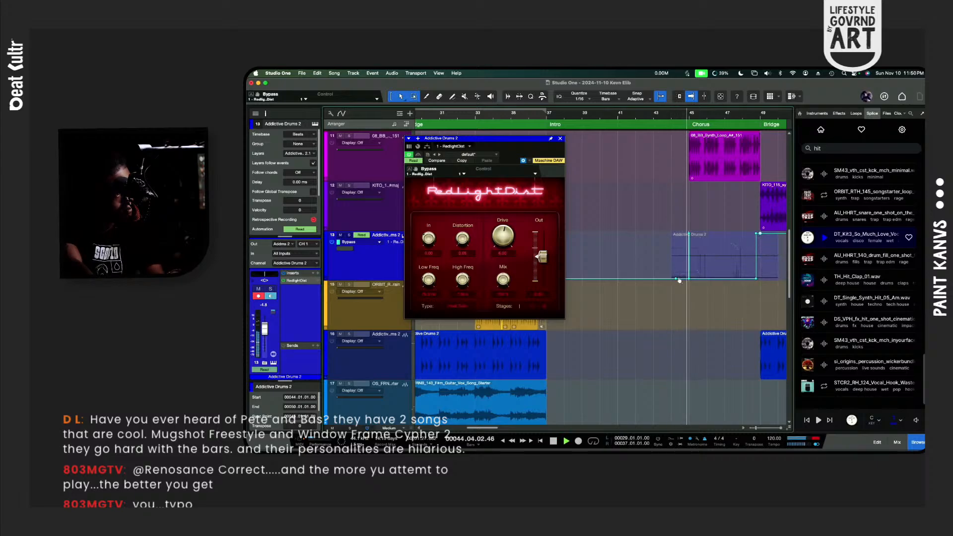
pyautogui.moveTo(675, 281); pyautogui.dragTo(676, 250)
pyautogui.press('space')
pyautogui.press('space')
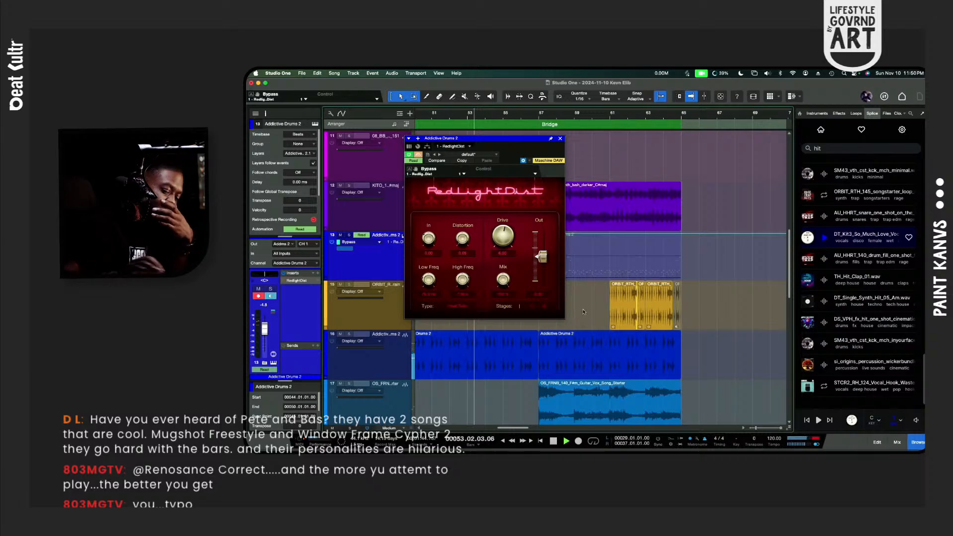
pyautogui.press('space')
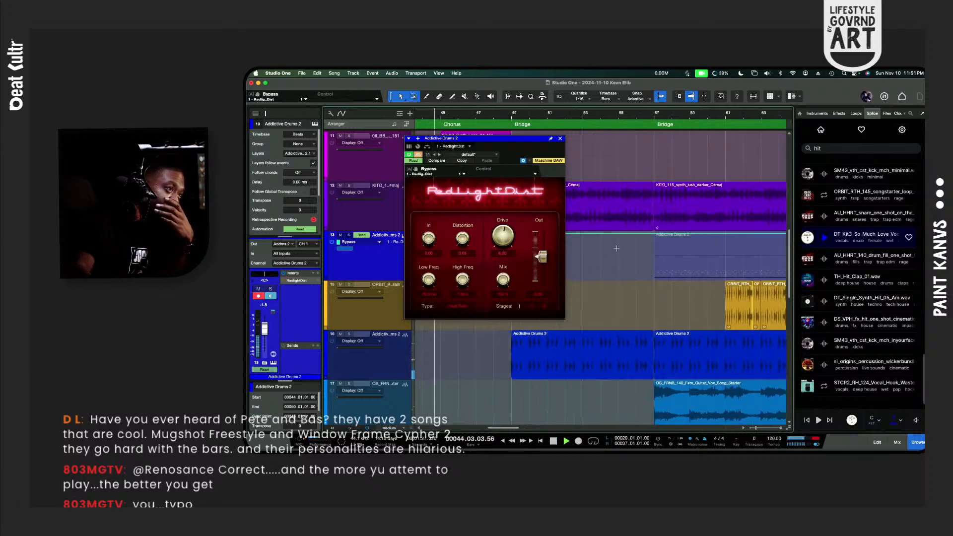
# Step: Move the RedLightDist window clear of the Chorus clips, solo the Addictive Drums 2 track, and replay from around bar 44
pyautogui.moveTo(501, 144); pyautogui.dragTo(679, 173)
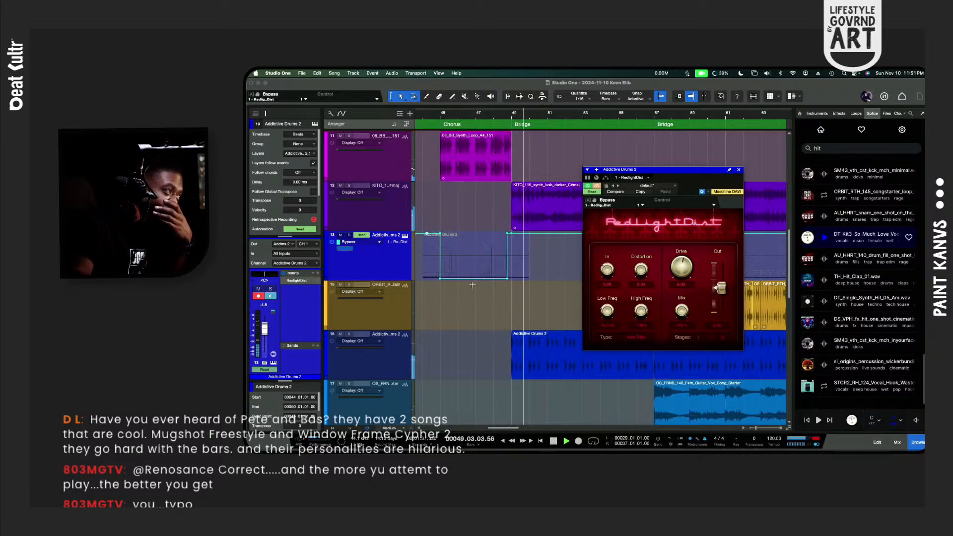
pyautogui.click(349, 236)
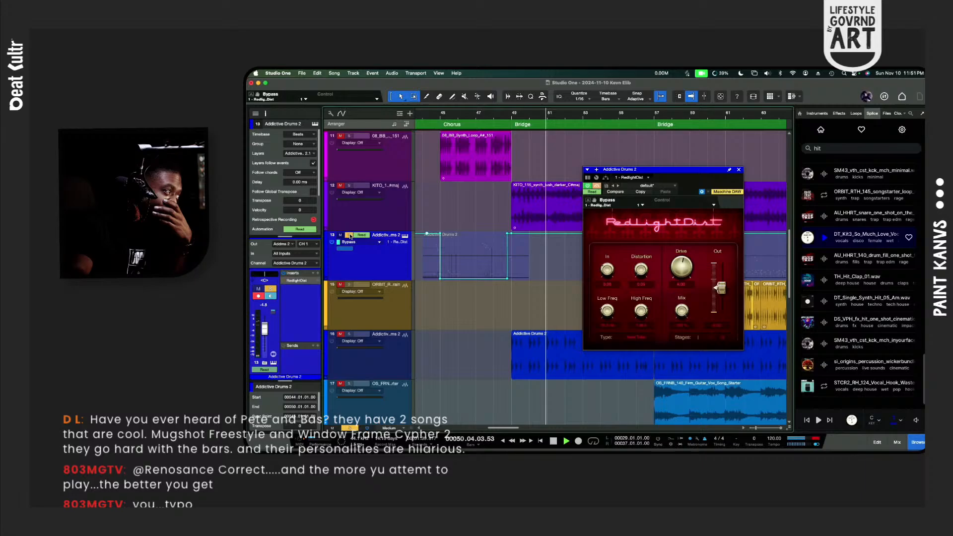
pyautogui.click(431, 114)
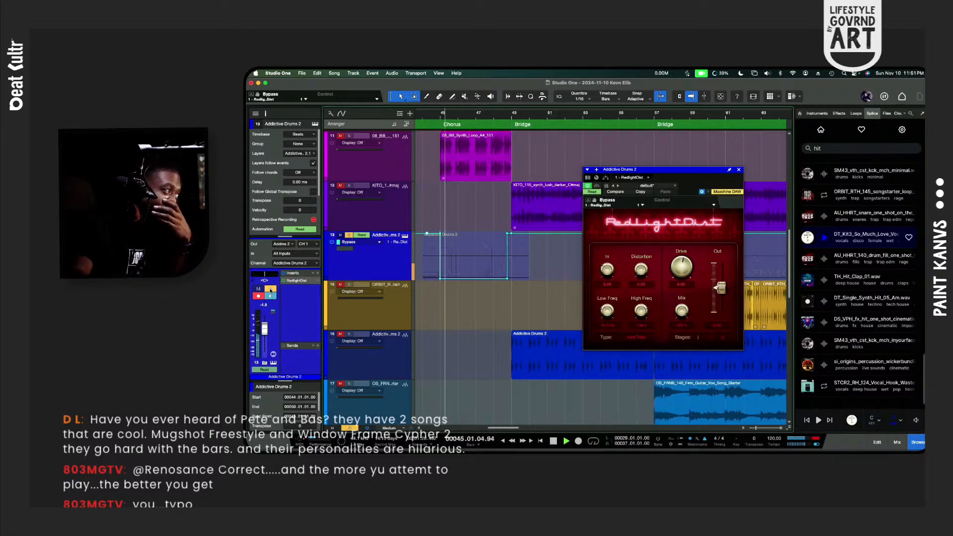
# Step: Disarm recording on Addictive Drums 2, shift the end-of-Chorus Bypass change from 48.4 to about 48.3, and replay from around bar 44
pyautogui.click(259, 295)
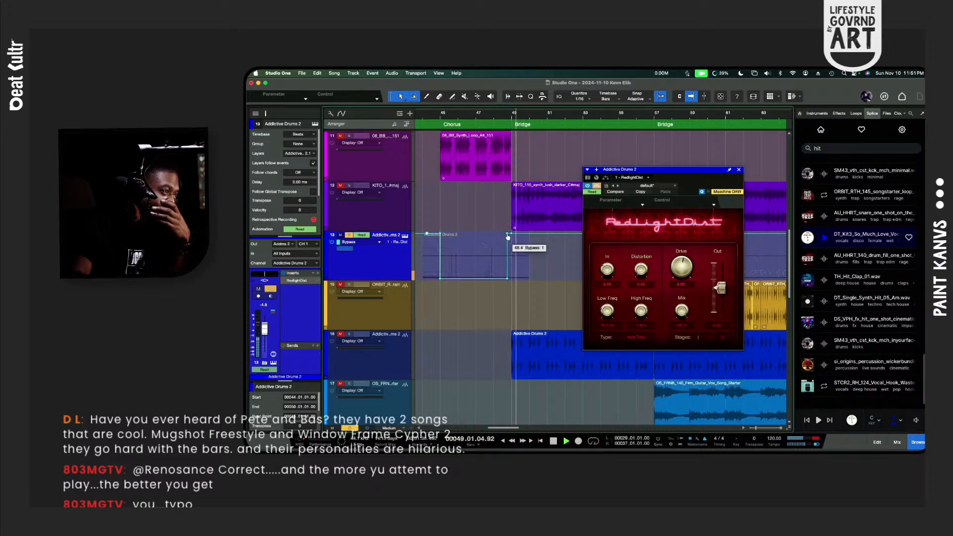
pyautogui.moveTo(507, 235); pyautogui.dragTo(502, 234)
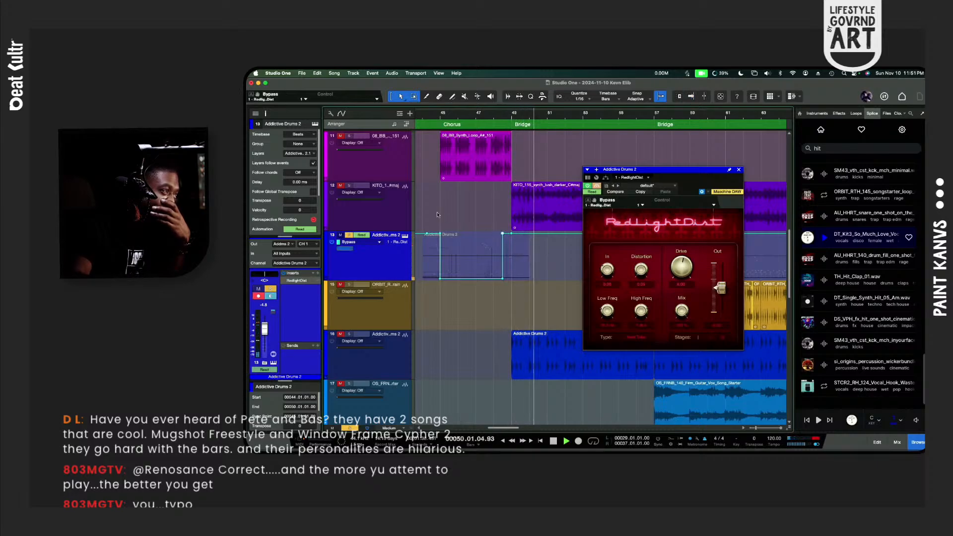
pyautogui.click(419, 119)
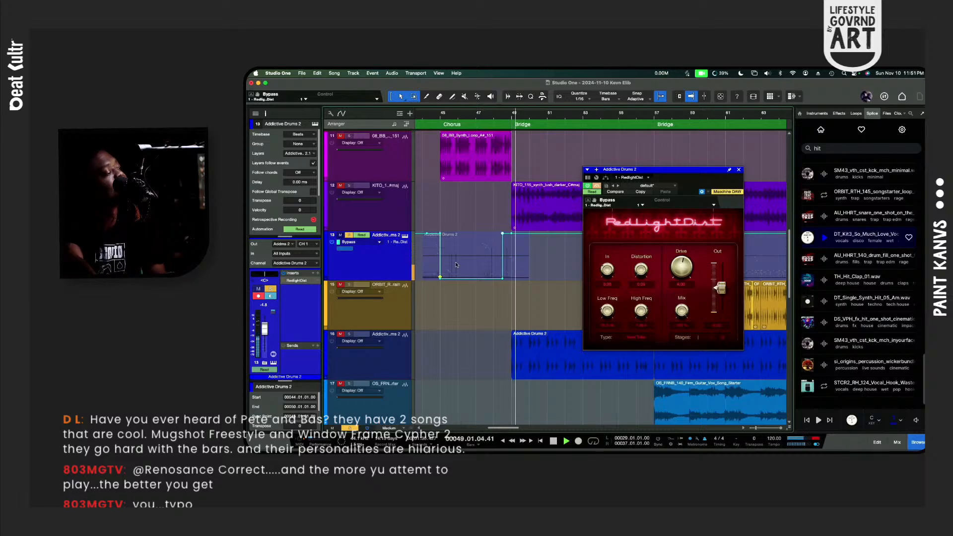
# Step: Hide the automation lanes, disarm recording on the Addictive Drums 2 track, and replay its second Chorus part from bar 44
pyautogui.press('space')
pyautogui.press('space')
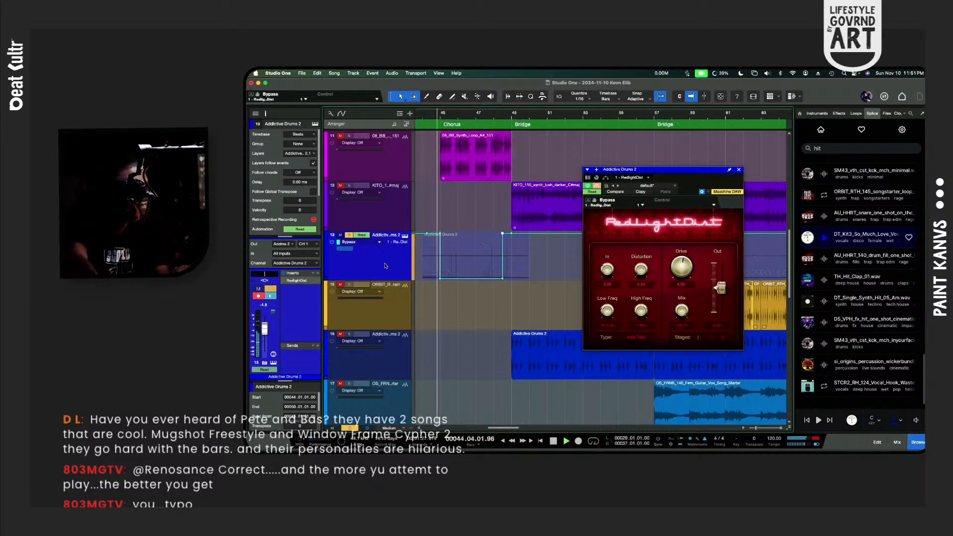
pyautogui.press('a')
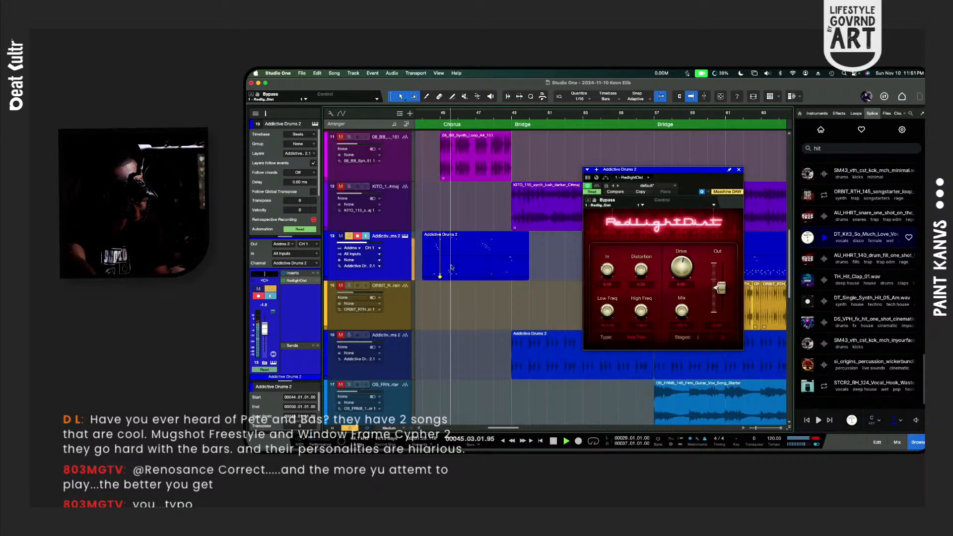
pyautogui.press('space')
pyautogui.click(358, 237)
pyautogui.press('space')
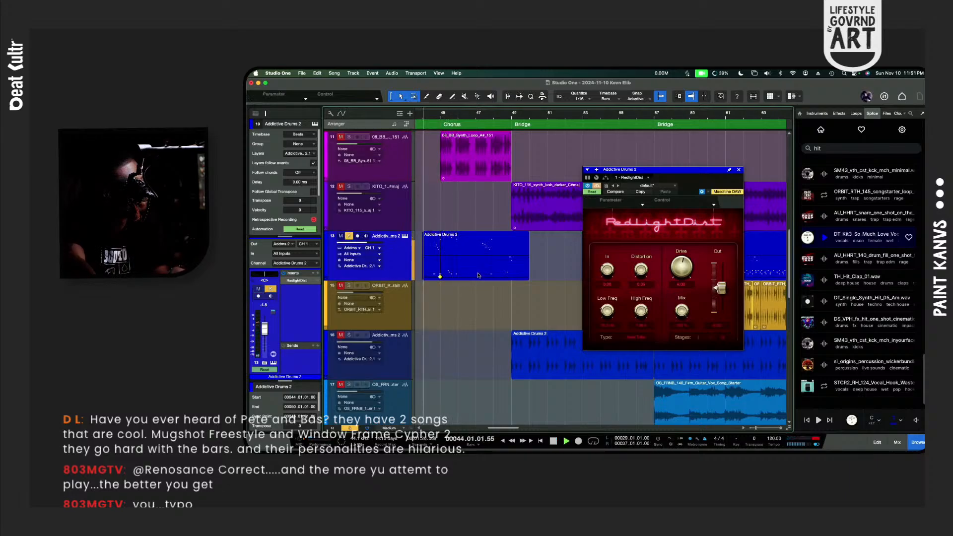
# Step: Open the second Chorus's Addictive Drums 2 event for note editing, disarm the track, and move the RedLightDist window clear of the notes
pyautogui.doubleClick(453, 251)
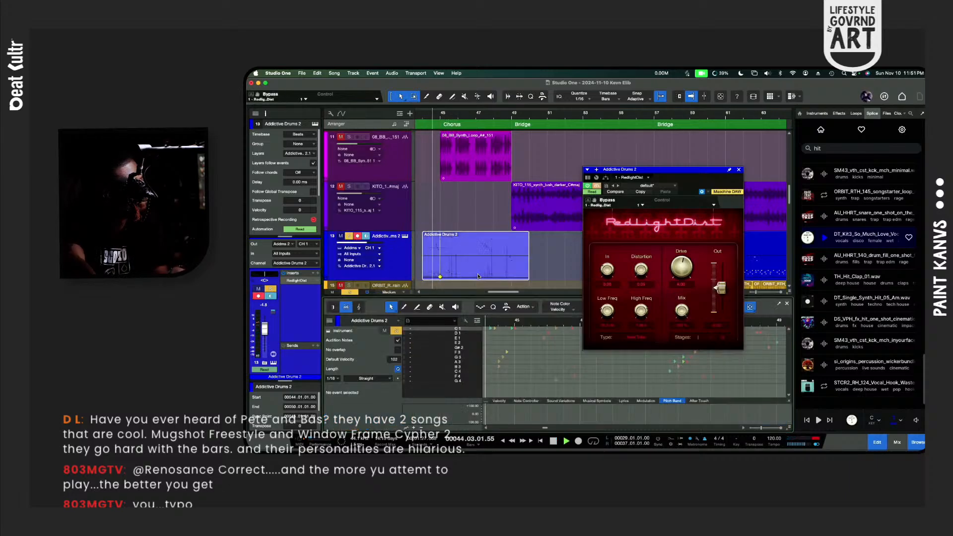
pyautogui.click(357, 236)
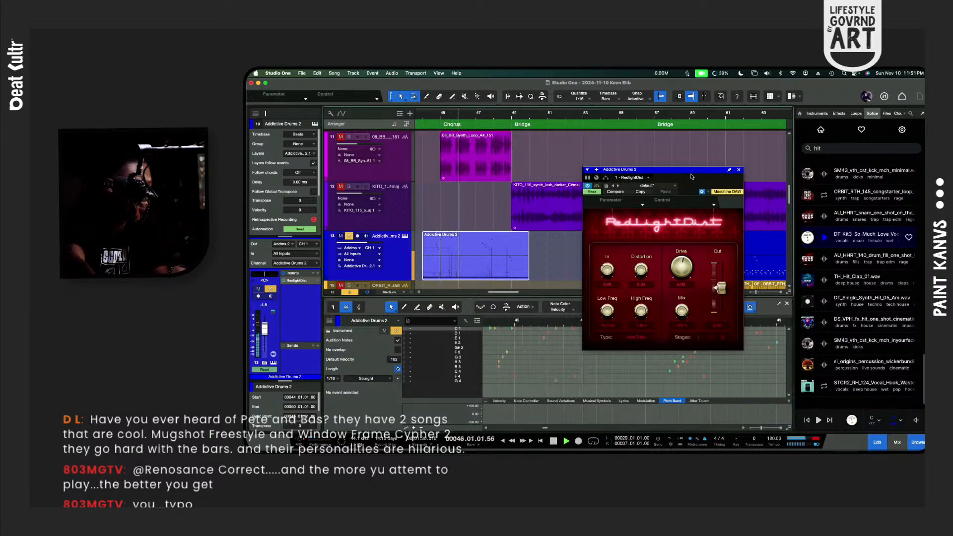
pyautogui.moveTo(655, 169); pyautogui.dragTo(732, 121)
pyautogui.click(673, 138)
pyautogui.press('space')
pyautogui.press('space')
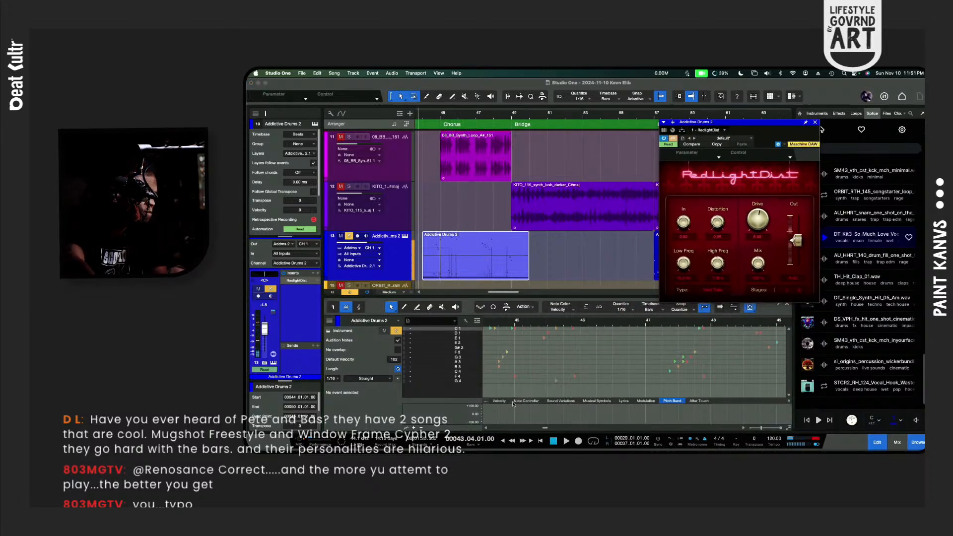
# Step: Show the event's After Touch data and play the Chorus drums through the fill around bar 47
pyautogui.click(699, 401)
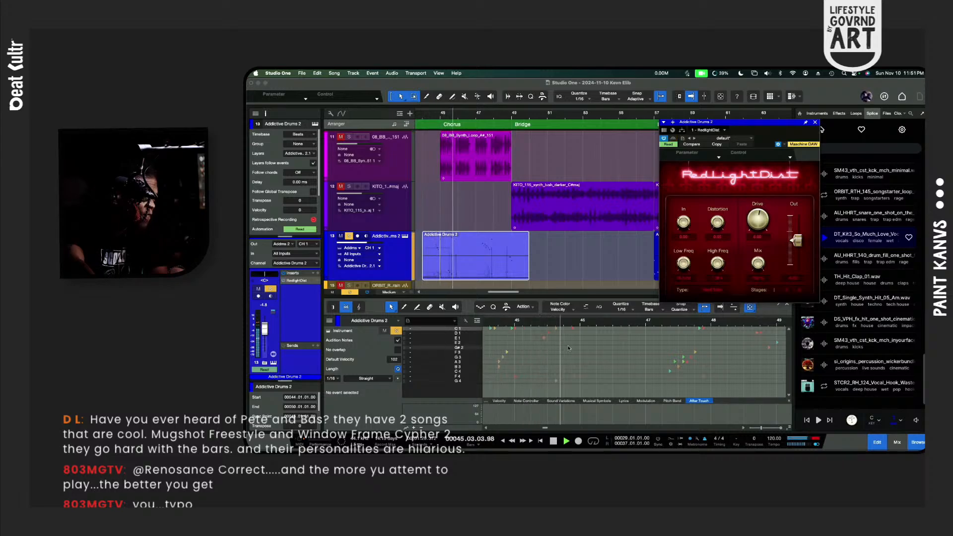
pyautogui.press('space')
pyautogui.click(574, 378)
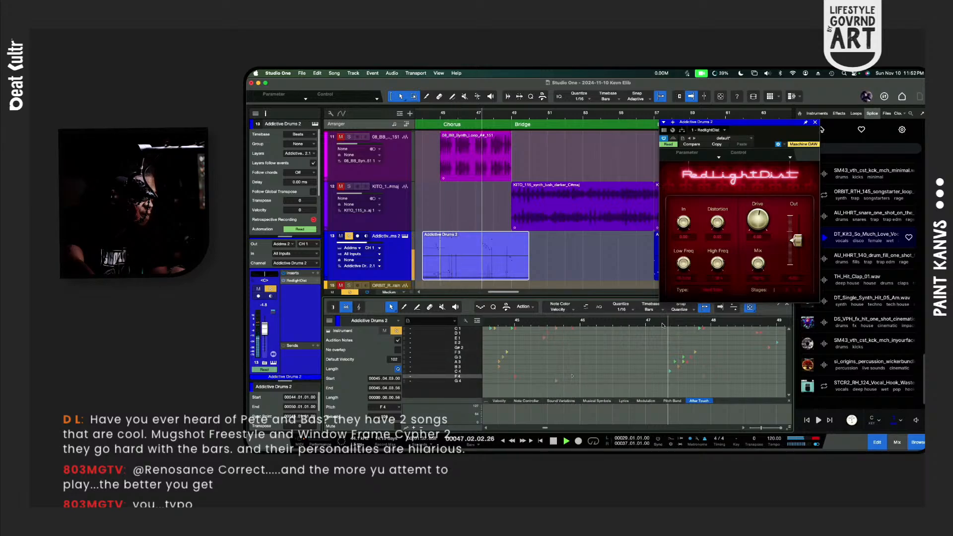
pyautogui.press('space')
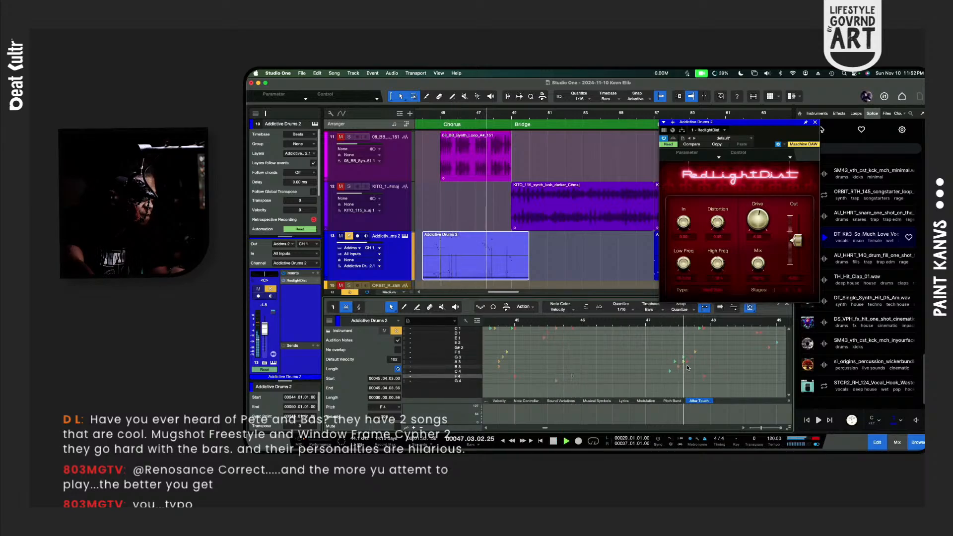
# Step: Change the fill's B3 note near 47.2.4 to A3 and replay the fill from 47.2
pyautogui.click(678, 368)
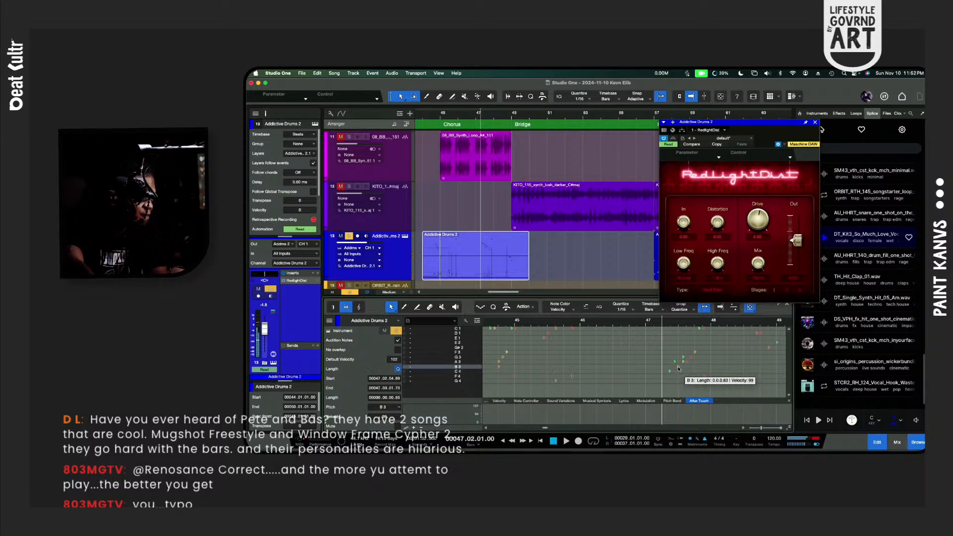
pyautogui.moveTo(678, 366); pyautogui.dragTo(681, 365)
pyautogui.press('space')
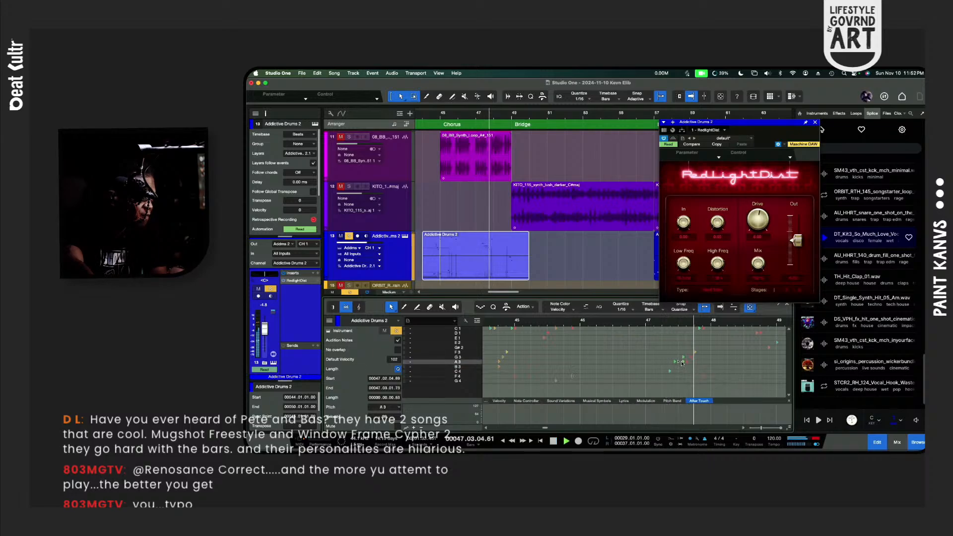
pyautogui.press('space')
pyautogui.press('space')
pyautogui.press('space')
pyautogui.press('space')
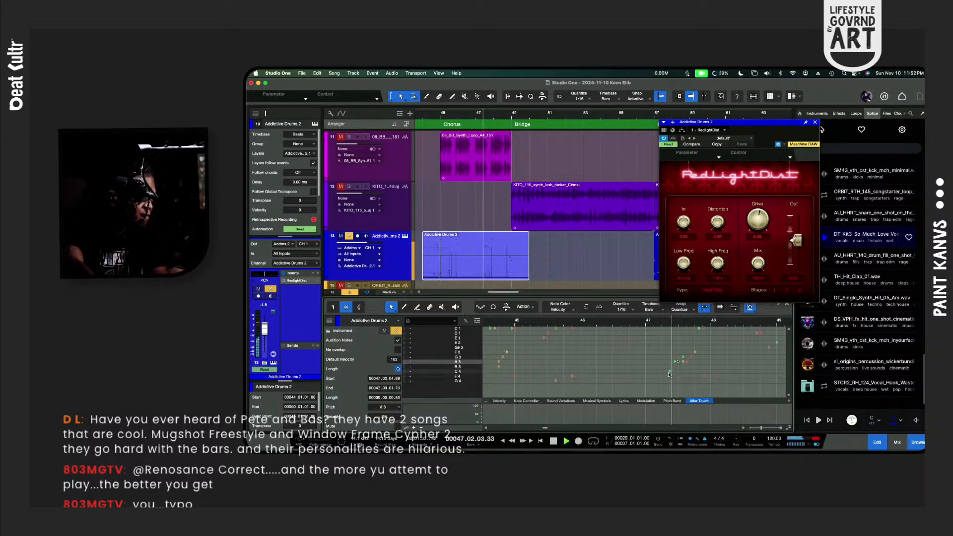
pyautogui.press('space')
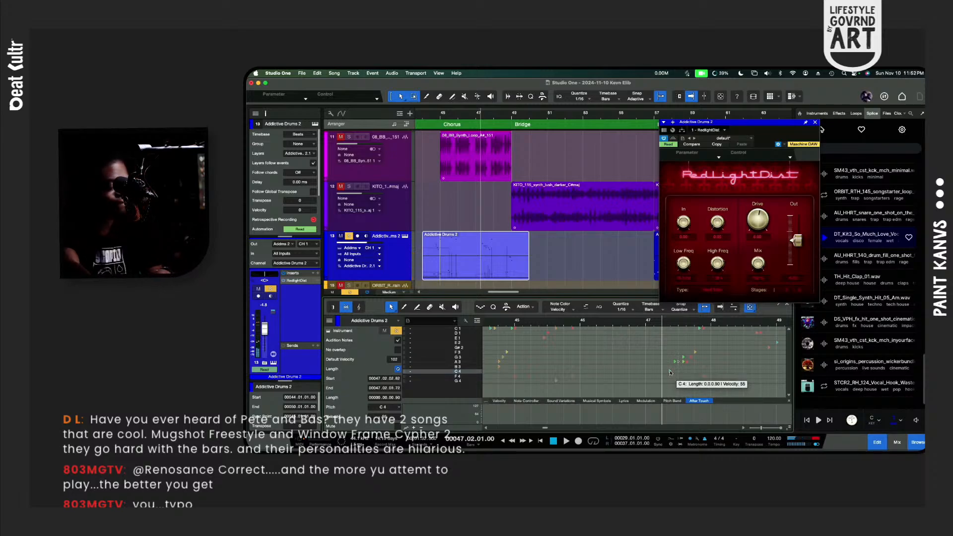
# Step: Change the two A3 notes following the fill's opening C4 note to C4, and replay the fill from 47.2
pyautogui.click(675, 364)
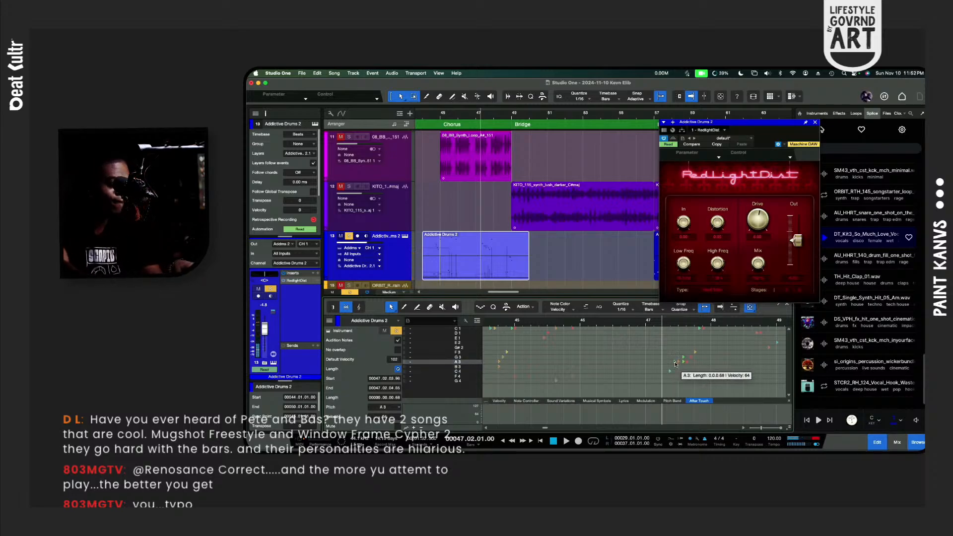
pyautogui.press('Down')
pyautogui.press('Down')
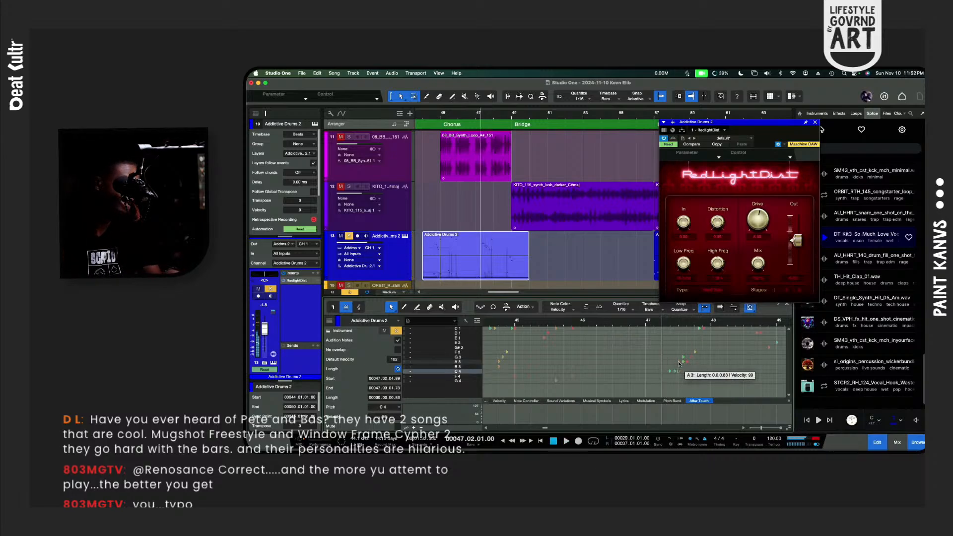
pyautogui.press('space')
# Step: Change the fill's notes around 47.3.2 to A3 and the note at 47.4.1 to G3, replaying from 47.2
pyautogui.click(683, 357)
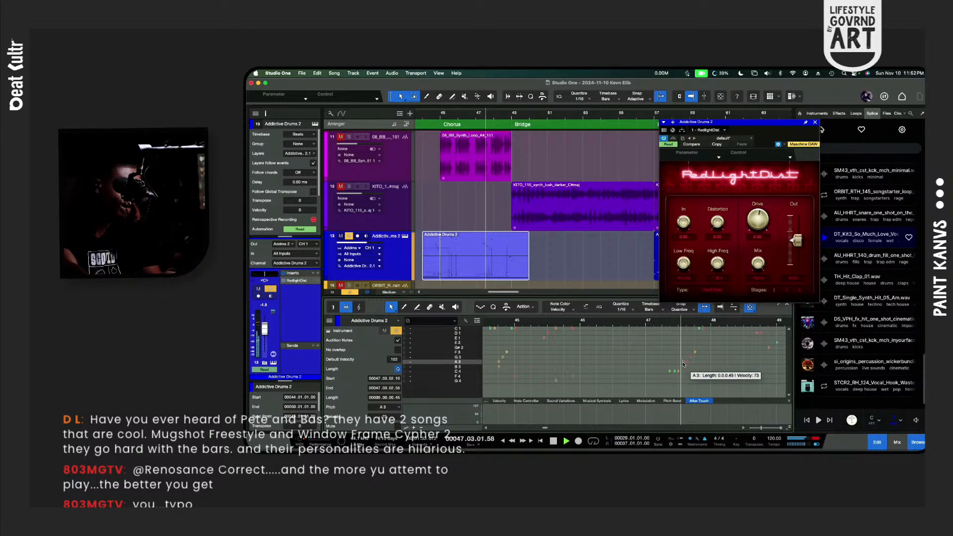
pyautogui.click(690, 358)
pyautogui.press('space')
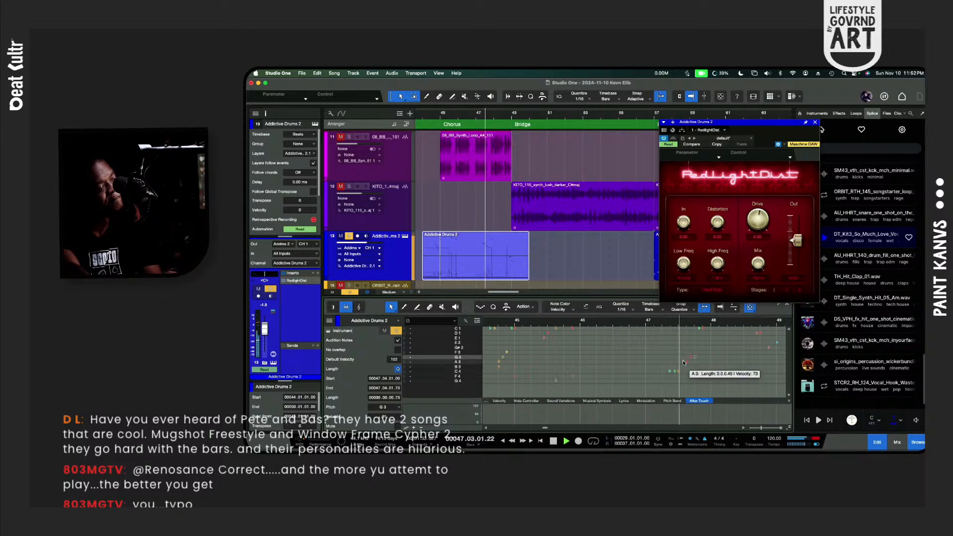
pyautogui.click(684, 363)
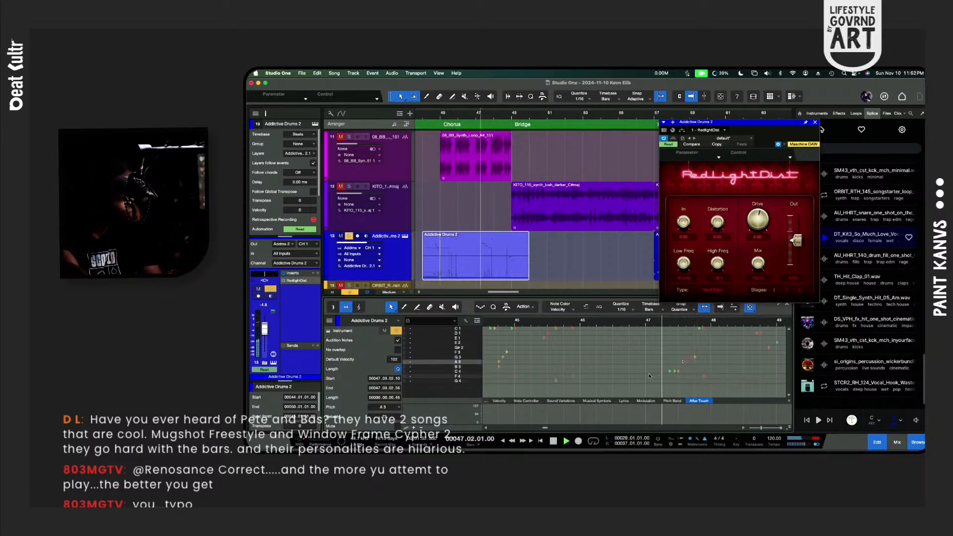
pyautogui.press('a')
pyautogui.press('a')
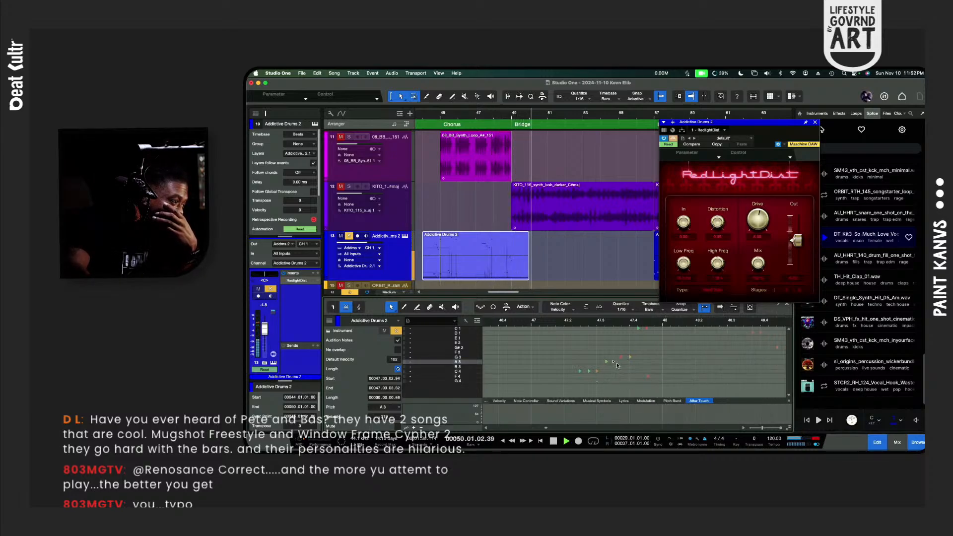
# Step: Show the note velocities, and quantize the fill's three C4 notes and its A3 and G3 notes to the 1/16 grid
pyautogui.click(496, 401)
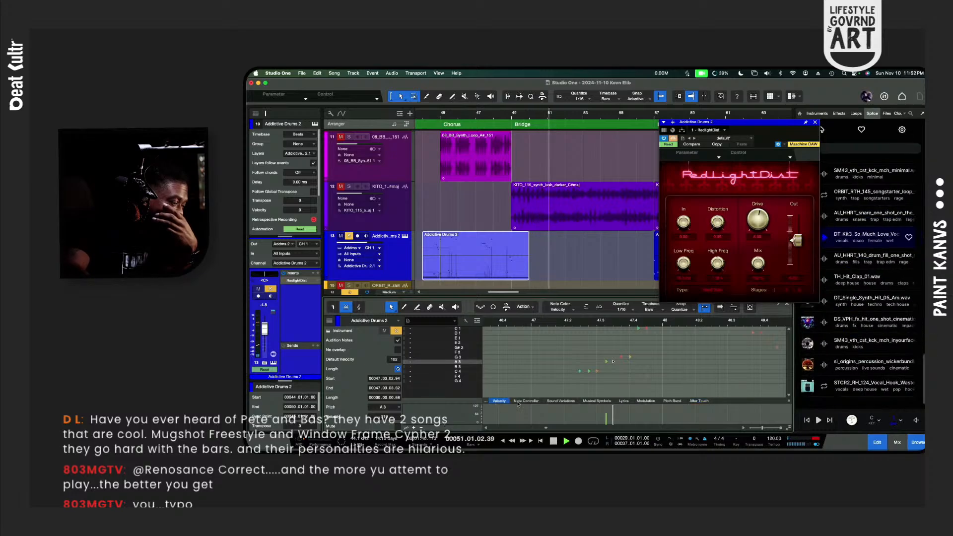
pyautogui.press('space')
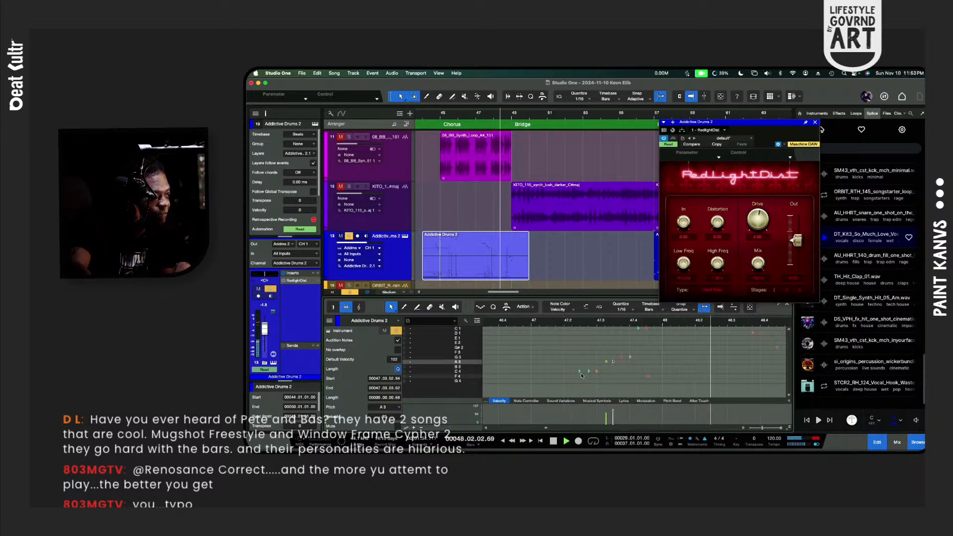
pyautogui.moveTo(600, 371); pyautogui.dragTo(600, 372)
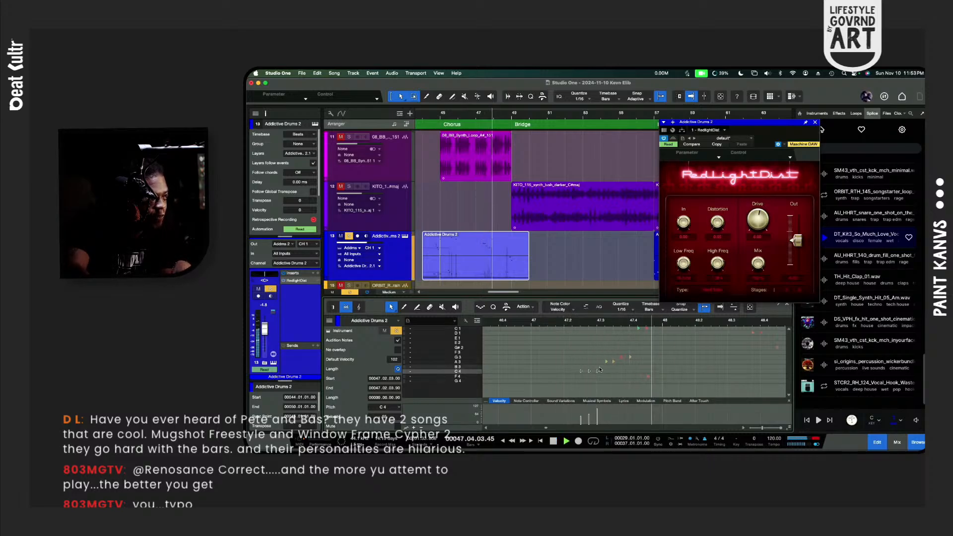
pyautogui.press('space')
pyautogui.moveTo(593, 340); pyautogui.dragTo(639, 364)
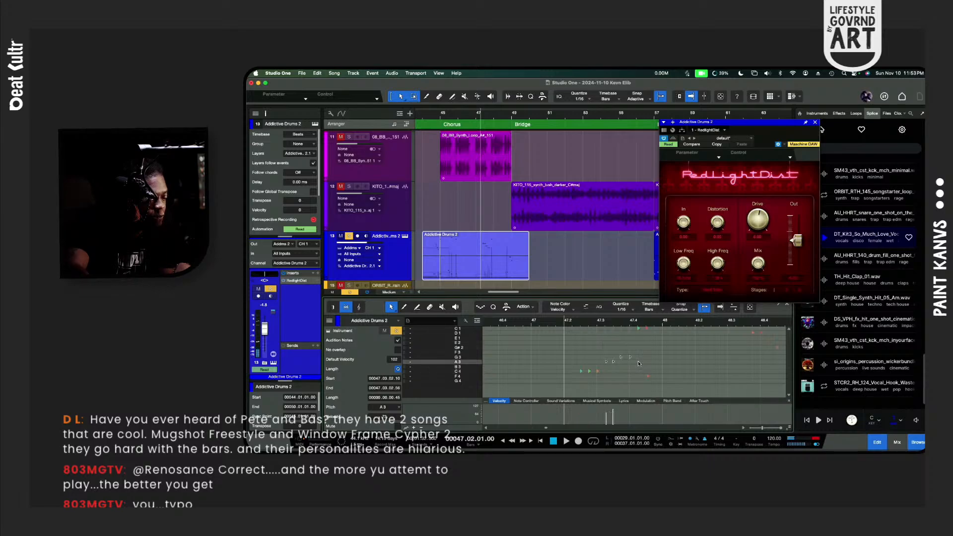
pyautogui.press('space')
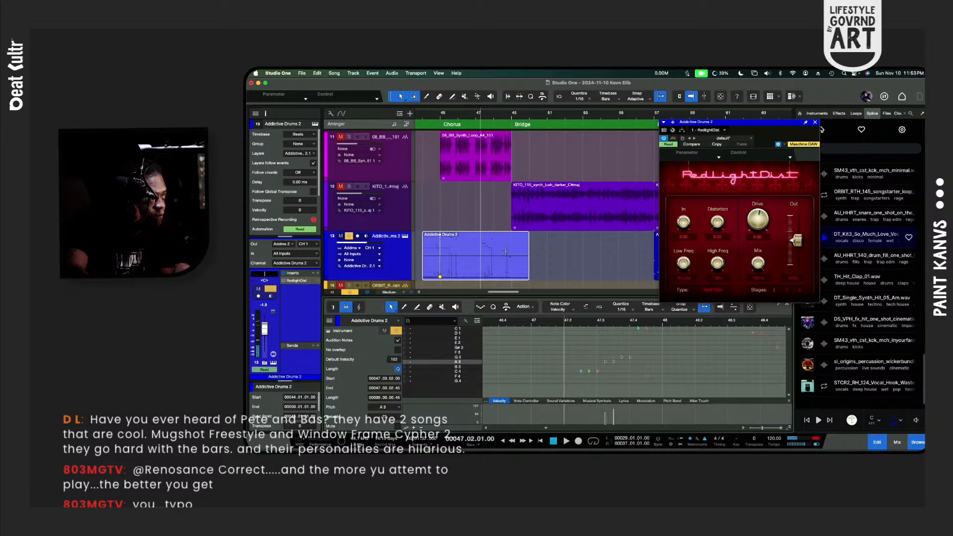
# Step: Replace the first Chorus's Addictive Drums 2 event at bar 16 with a copy of the edited second Chorus event
pyautogui.press('w')
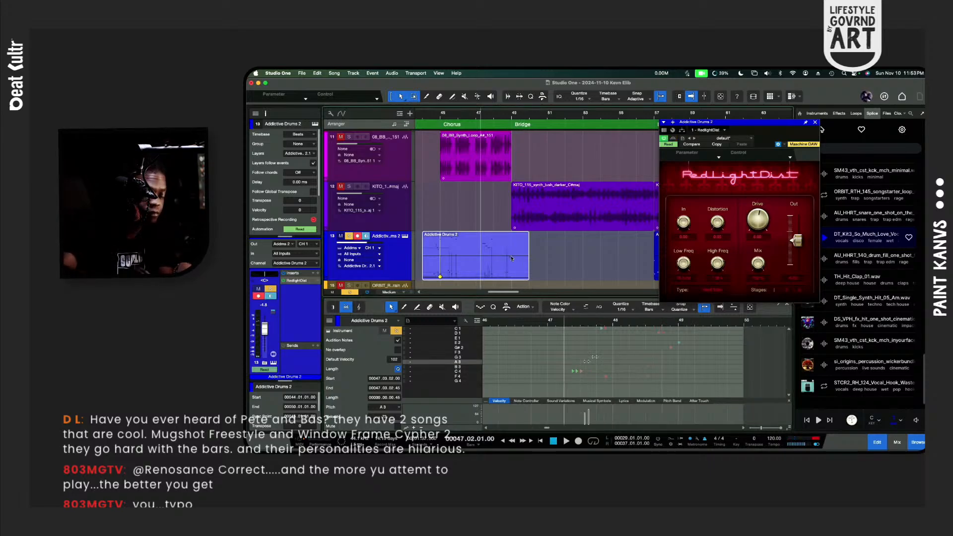
pyautogui.press('w')
pyautogui.press('w')
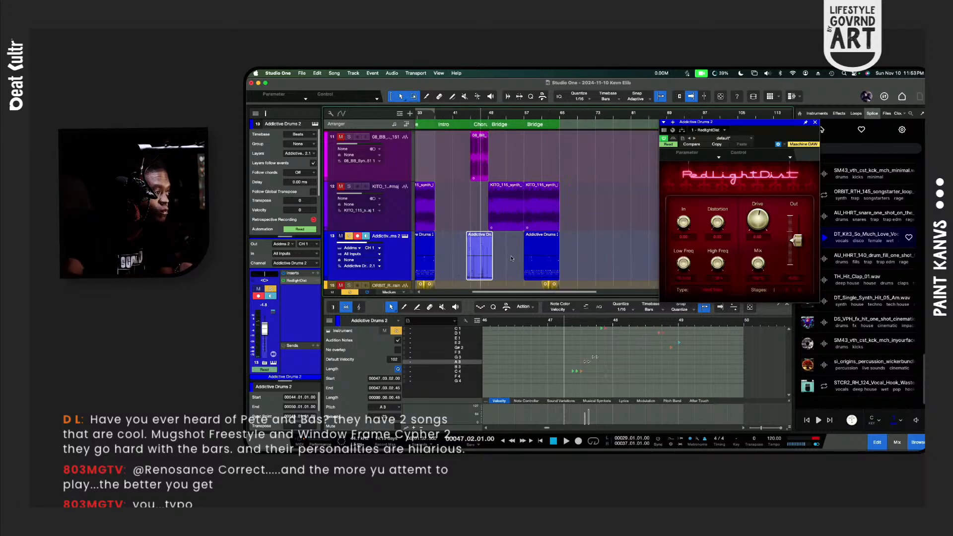
pyautogui.hscroll(-5, 477, 270)
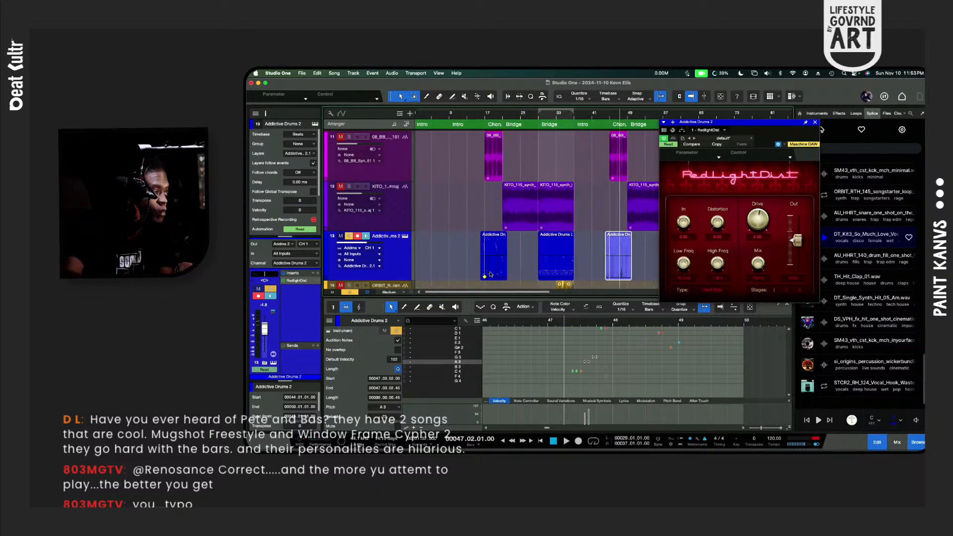
pyautogui.click(490, 275)
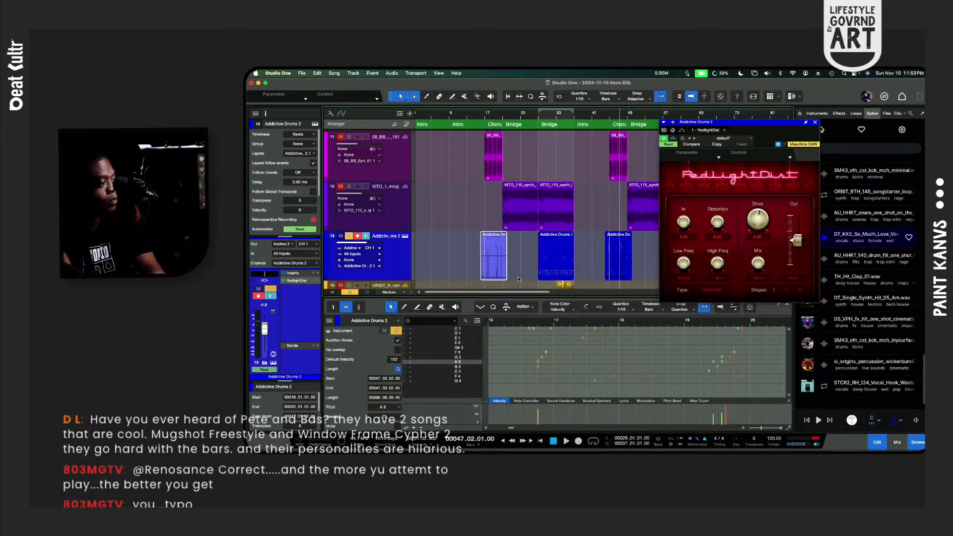
pyautogui.press('Delete')
pyautogui.moveTo(619, 273); pyautogui.dragTo(493, 269)
pyautogui.press('space')
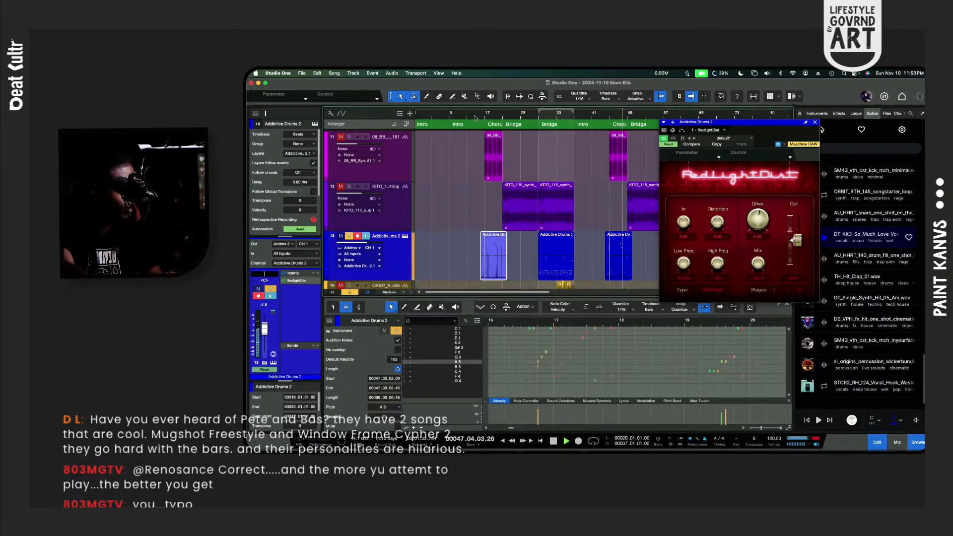
# Step: Disarm and unsolo the Addictive Drums 2 track, and play the full mix through the first Chorus from bar 15
pyautogui.click(475, 118)
pyautogui.press('e')
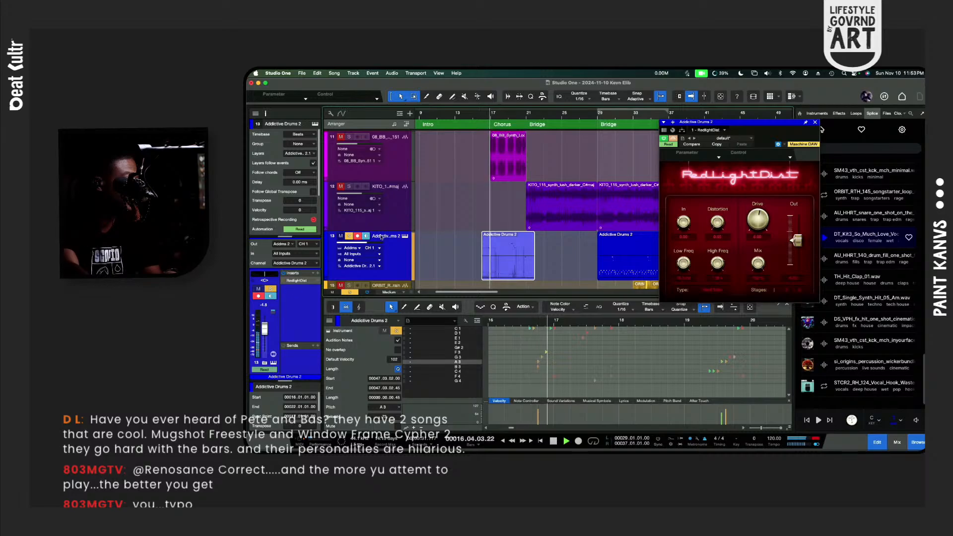
pyautogui.click(357, 236)
pyautogui.click(350, 237)
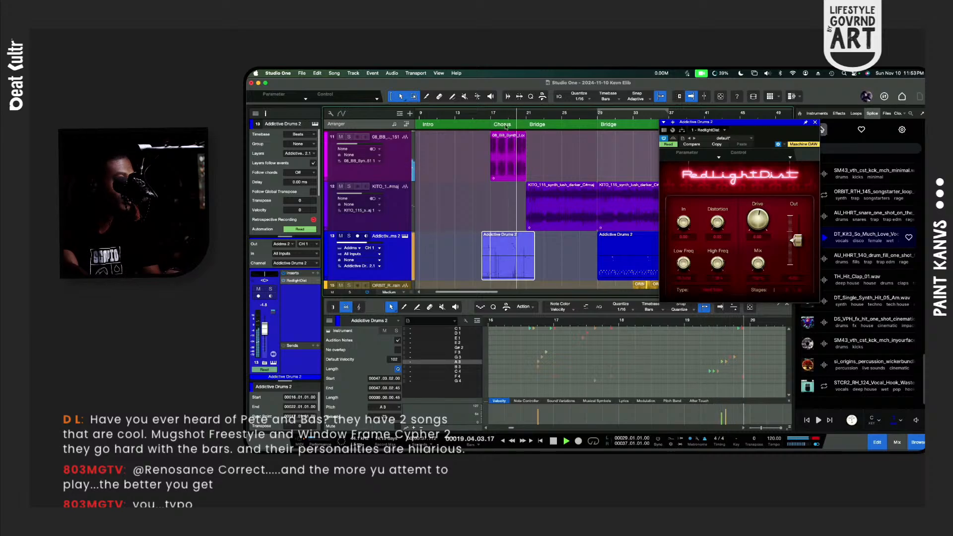
pyautogui.click(472, 118)
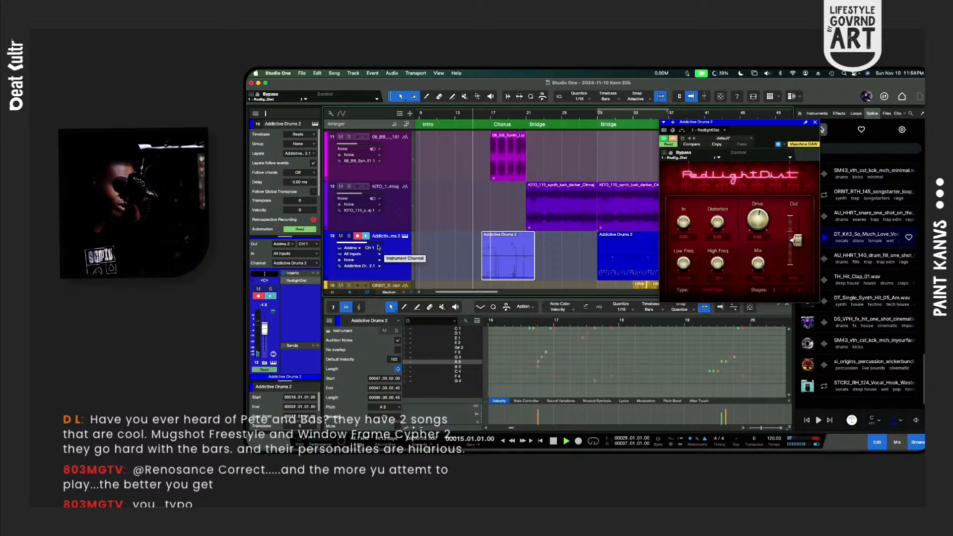
pyautogui.press('space')
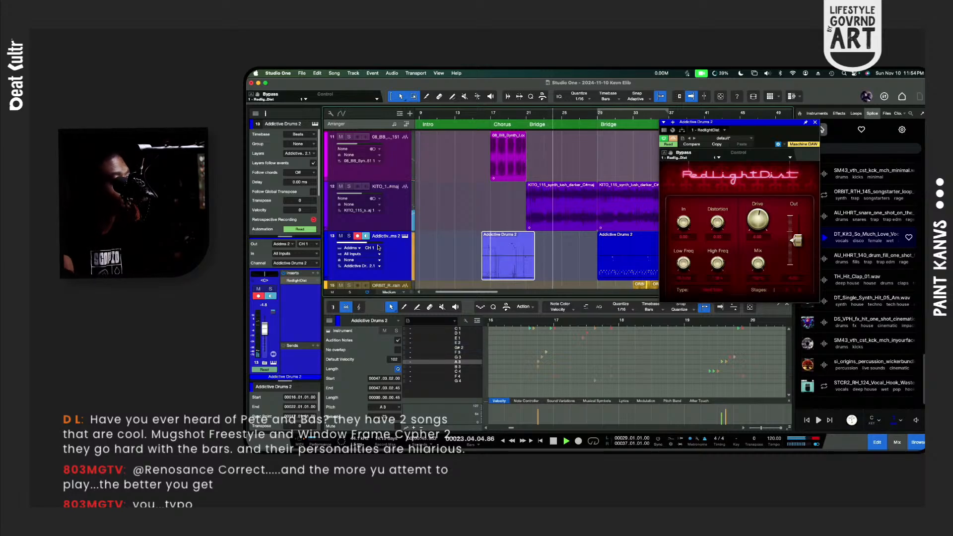
# Step: Open the Addictive Drums 2 kit editor and reshape the snare's volume envelope, shortening the decay and slightly extending the peak
pyautogui.click(405, 237)
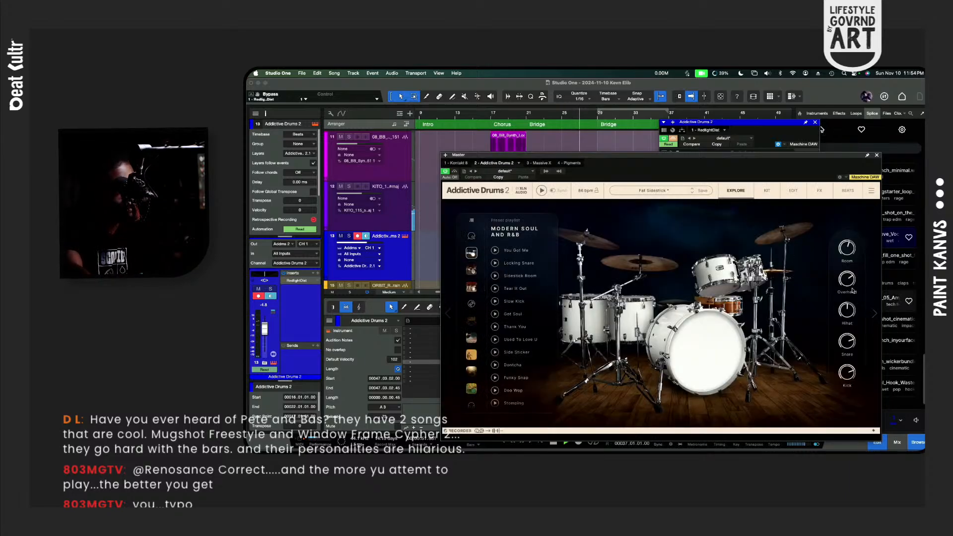
pyautogui.click(790, 191)
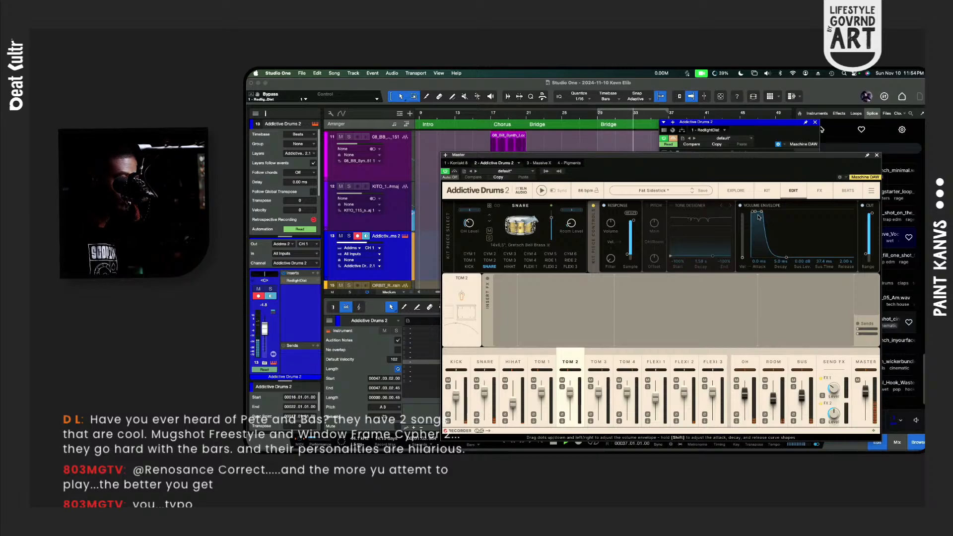
pyautogui.moveTo(761, 212); pyautogui.dragTo(759, 212)
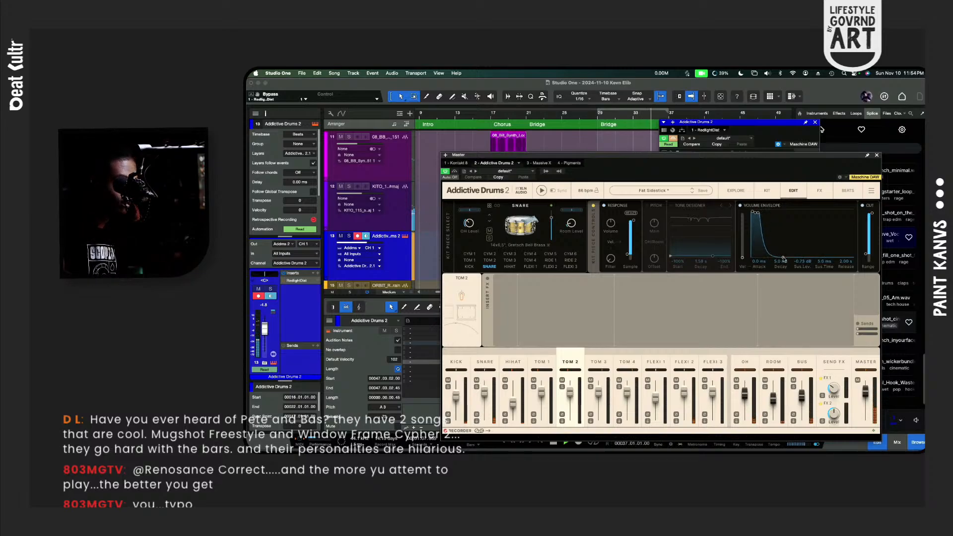
pyautogui.moveTo(783, 257); pyautogui.dragTo(773, 259)
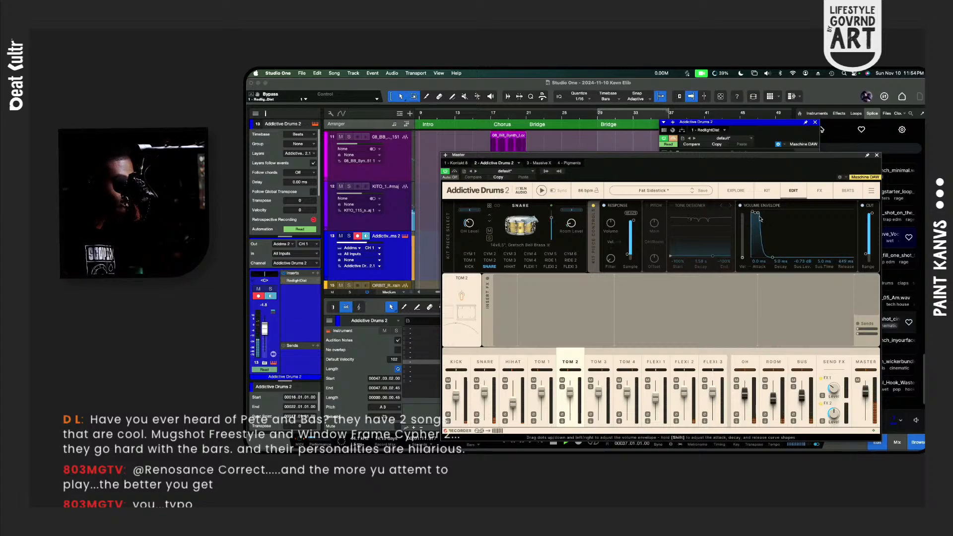
pyautogui.moveTo(758, 214); pyautogui.dragTo(764, 213)
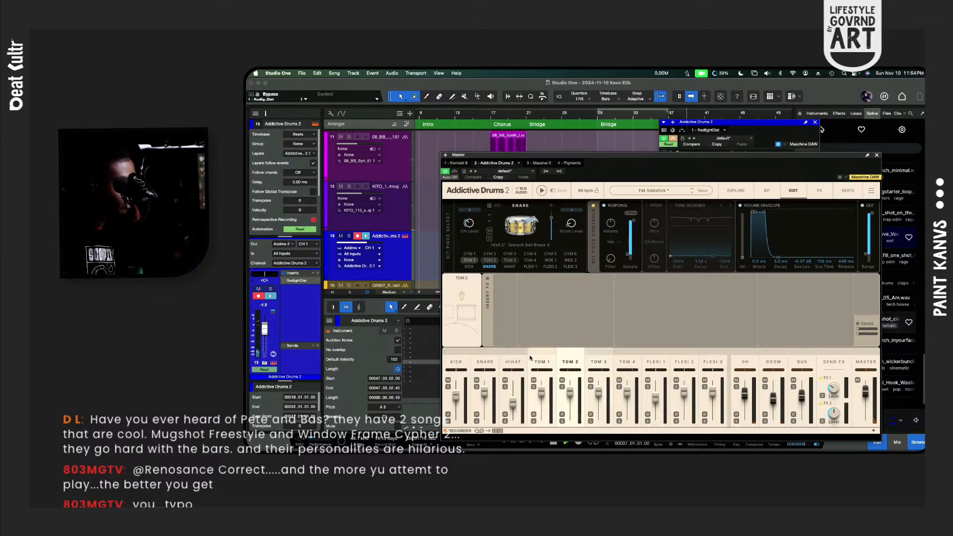
# Step: Tighten the hi-hat's volume envelope in Addictive Drums 2 by shortening its peak and decay
pyautogui.click(517, 361)
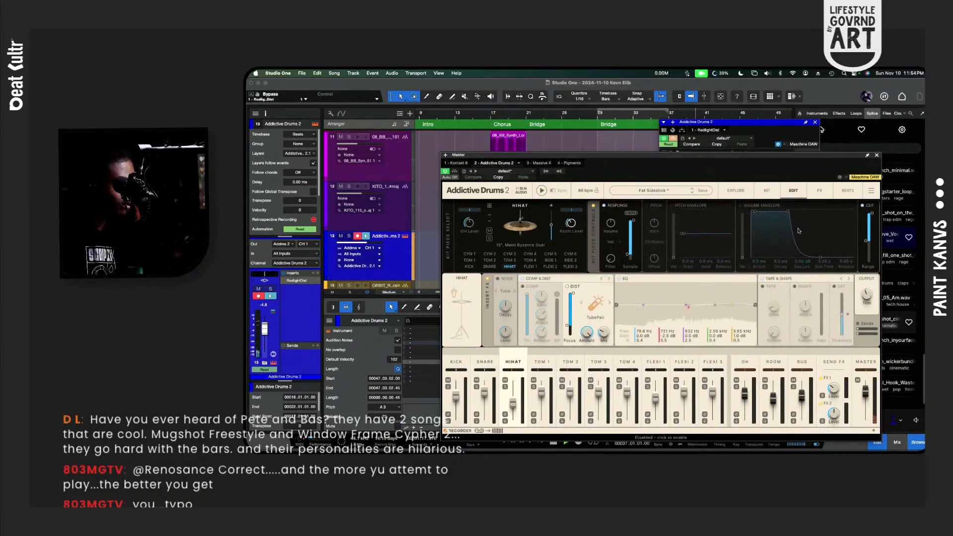
pyautogui.moveTo(787, 212); pyautogui.dragTo(763, 213)
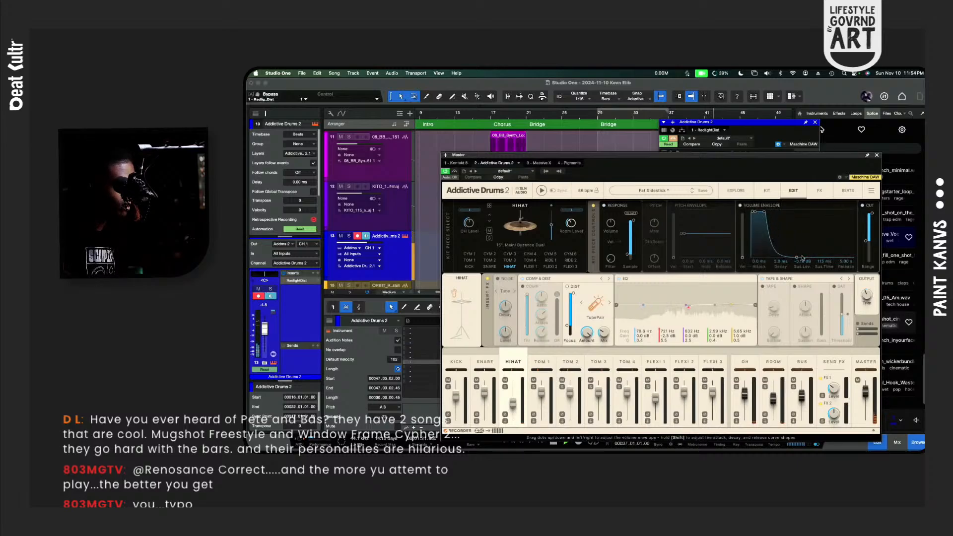
pyautogui.moveTo(797, 260); pyautogui.dragTo(777, 261)
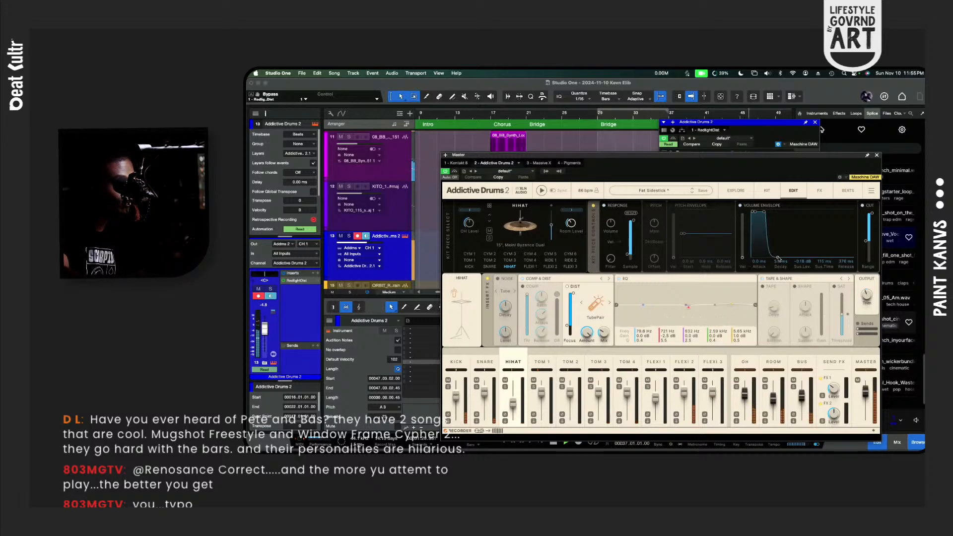
pyautogui.moveTo(778, 261); pyautogui.dragTo(791, 258)
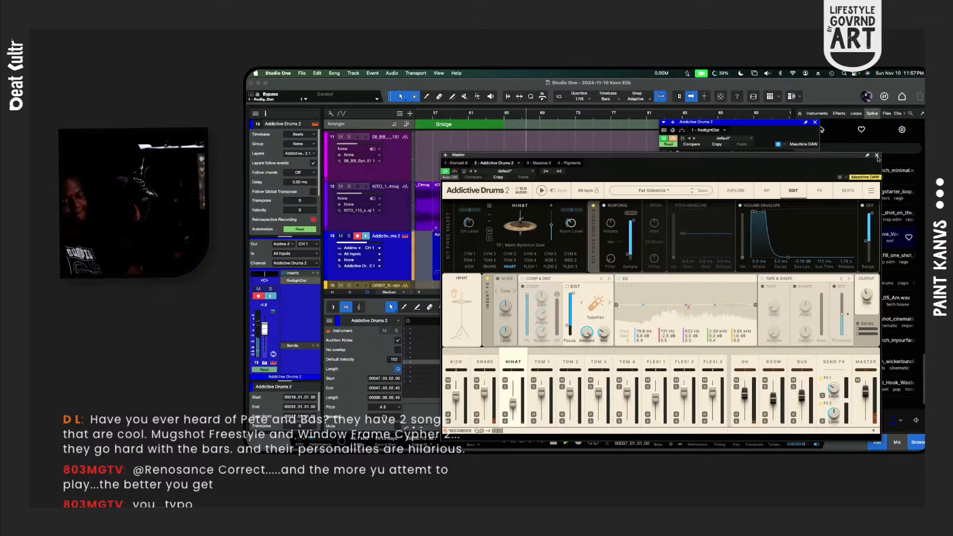
# Step: Replay the mix with the adjusted drums, and close the Addictive Drums 2 and RedlightDist windows
pyautogui.press('space')
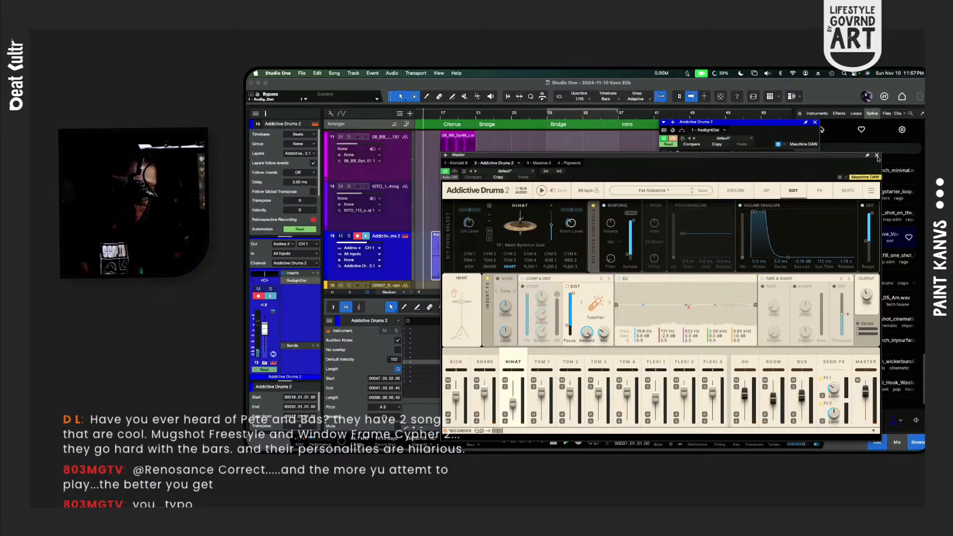
pyautogui.press('space')
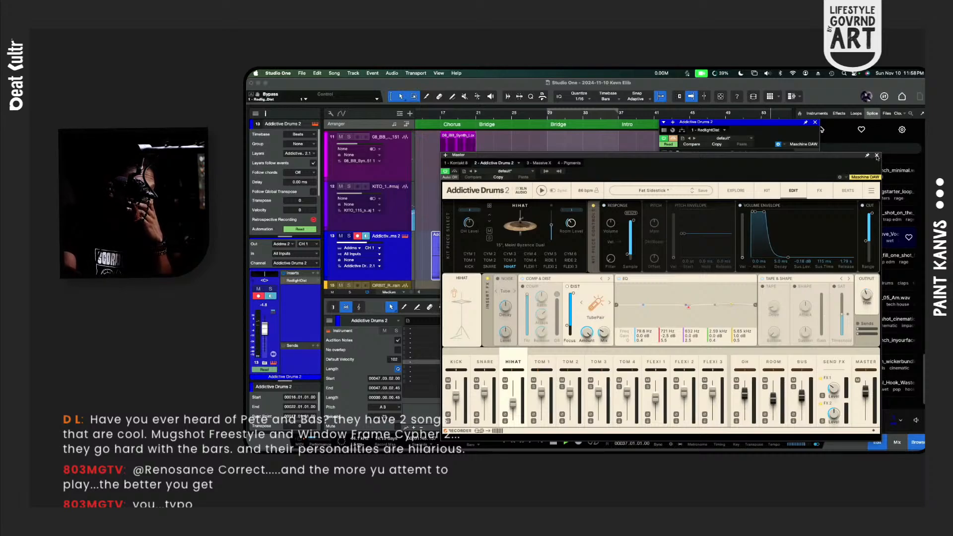
pyautogui.click(876, 156)
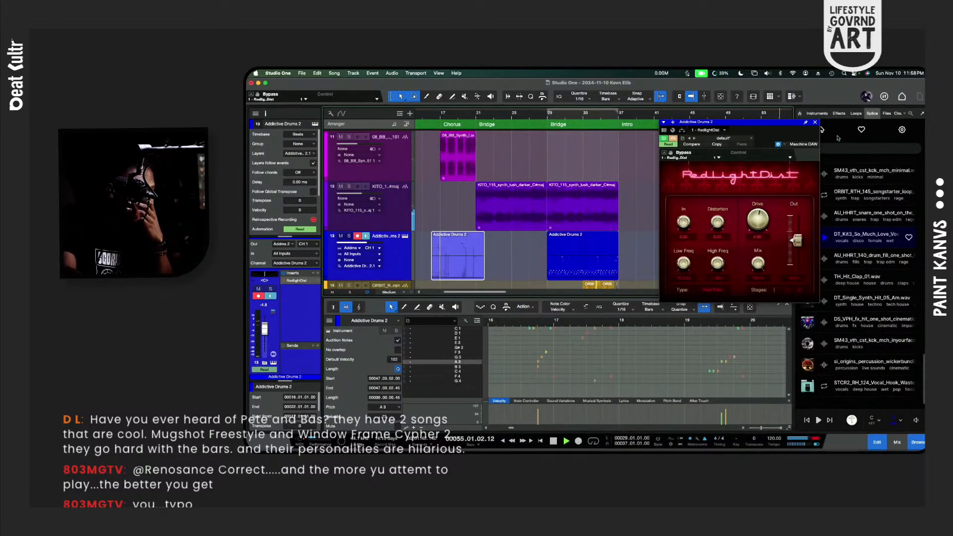
pyautogui.click(815, 123)
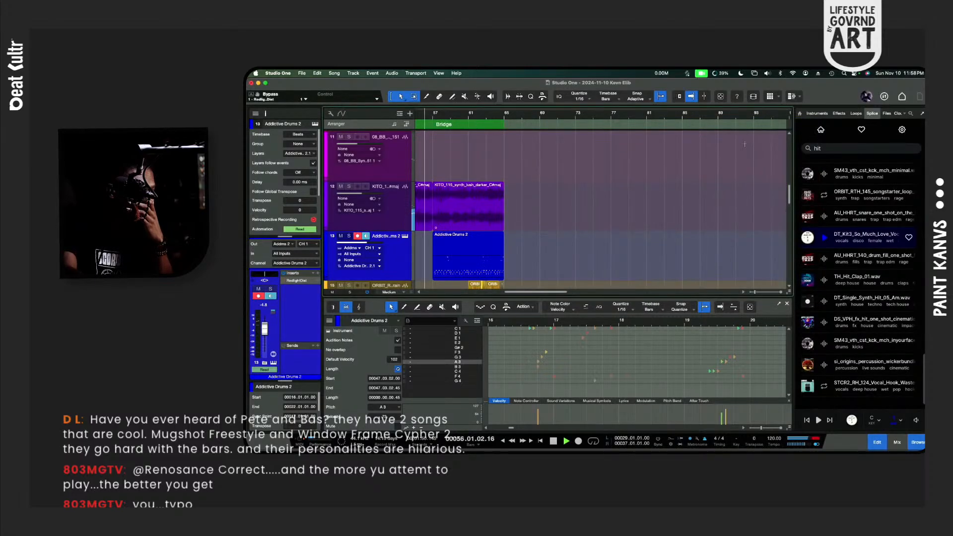
# Step: Show the ruler track in seconds above the full song timeline, and save the song
pyautogui.press('w')
pyautogui.press('w')
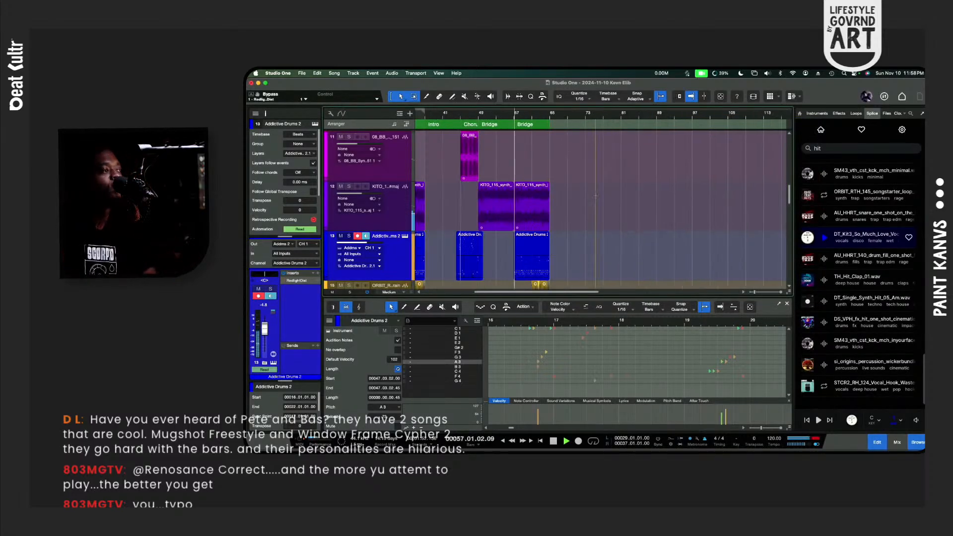
pyautogui.press('w')
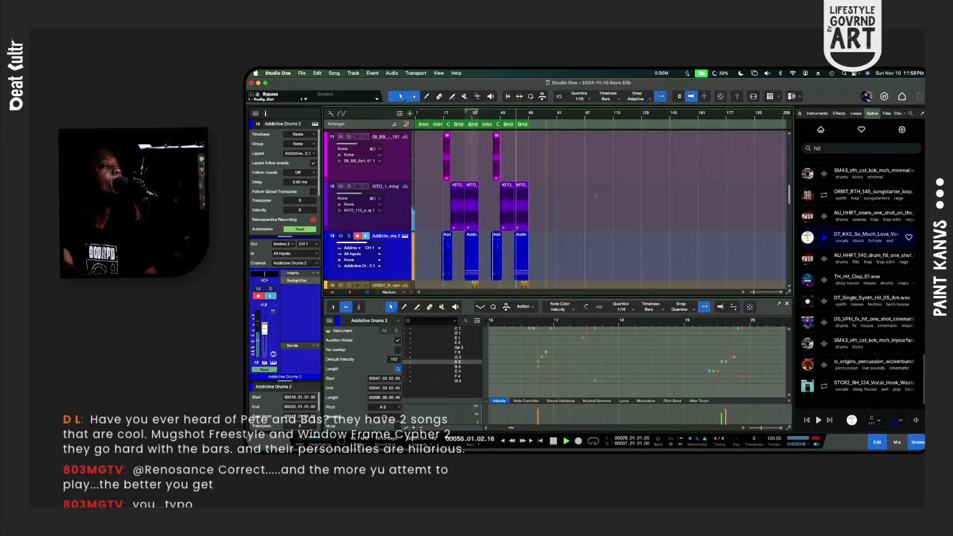
pyautogui.click(399, 114)
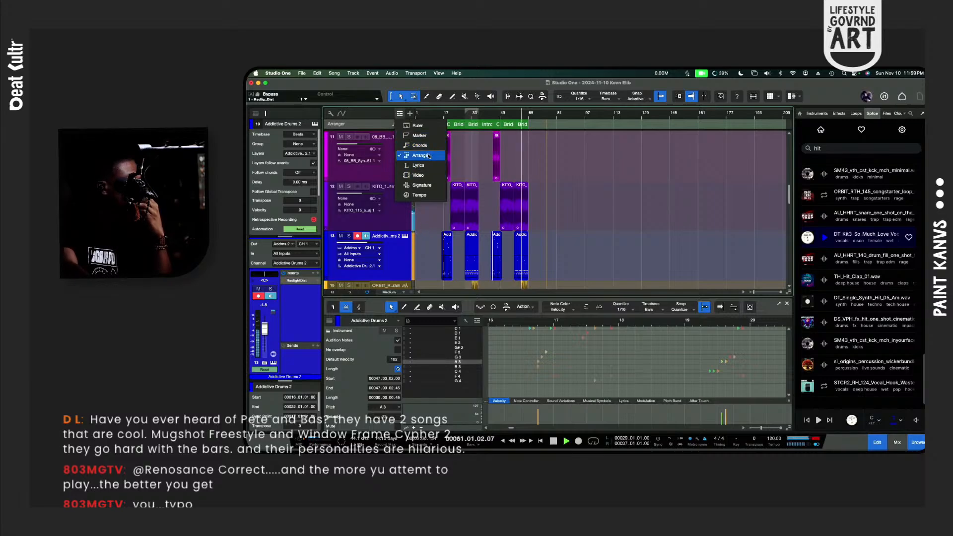
pyautogui.click(422, 126)
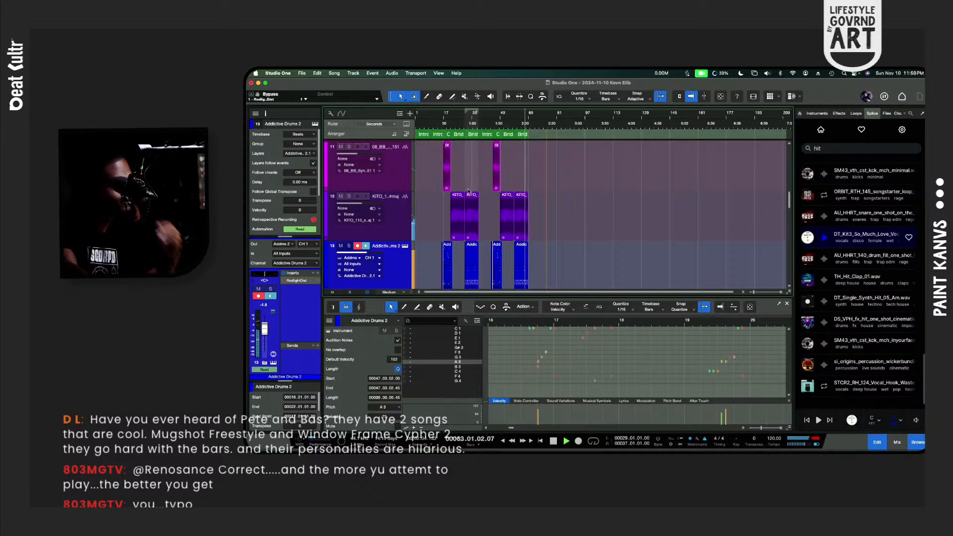
pyautogui.press('super+s')
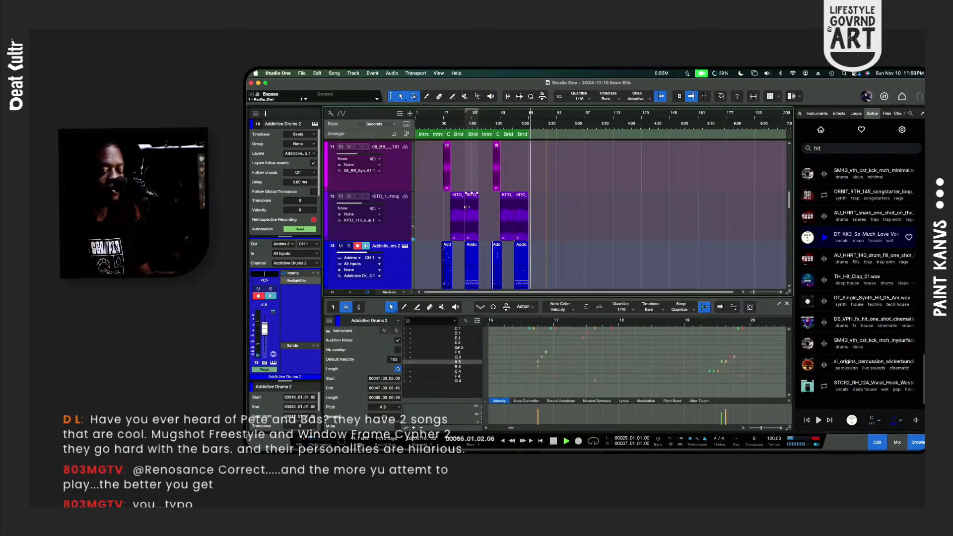
# Step: Stop playback, return to the song start, and reduce the track heights to review all tracks in the arrangement
pyautogui.press('space')
pyautogui.press(',')
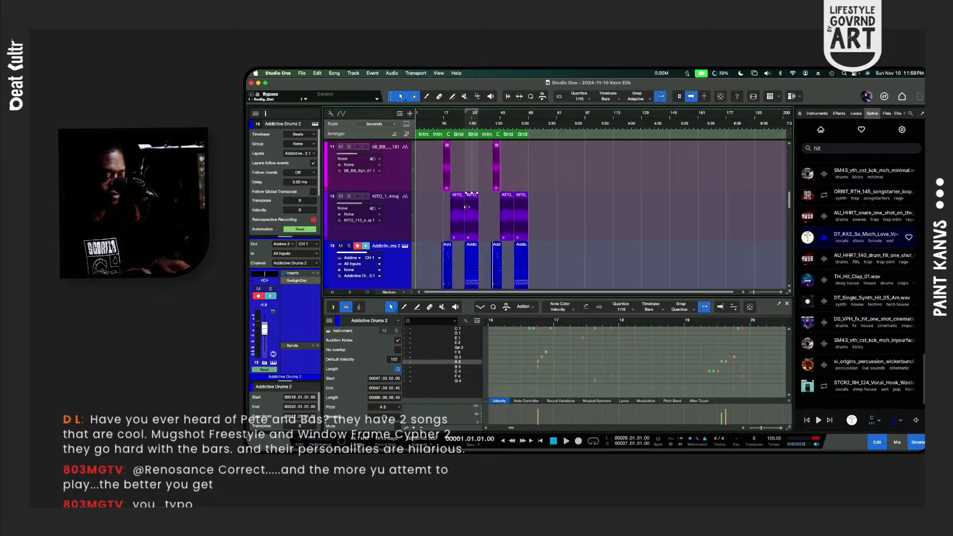
pyautogui.hotkey('shift', 'w')
pyautogui.hotkey('shift', 'w')
pyautogui.hotkey('shift', 'w')
pyautogui.hotkey('shift', 'w')
pyautogui.hotkey('shift', 'w')
pyautogui.hotkey('shift', 'w')
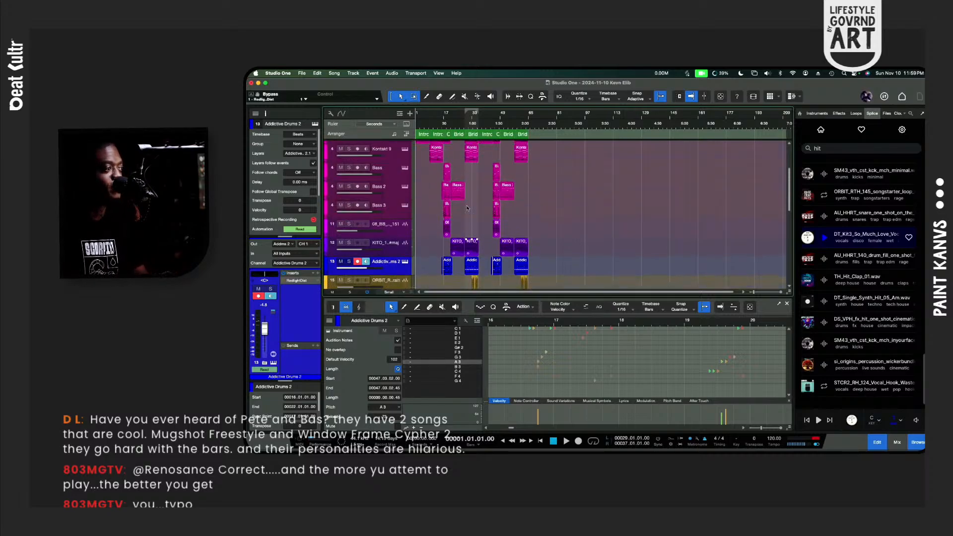
pyautogui.scroll(-6, 495, 220)
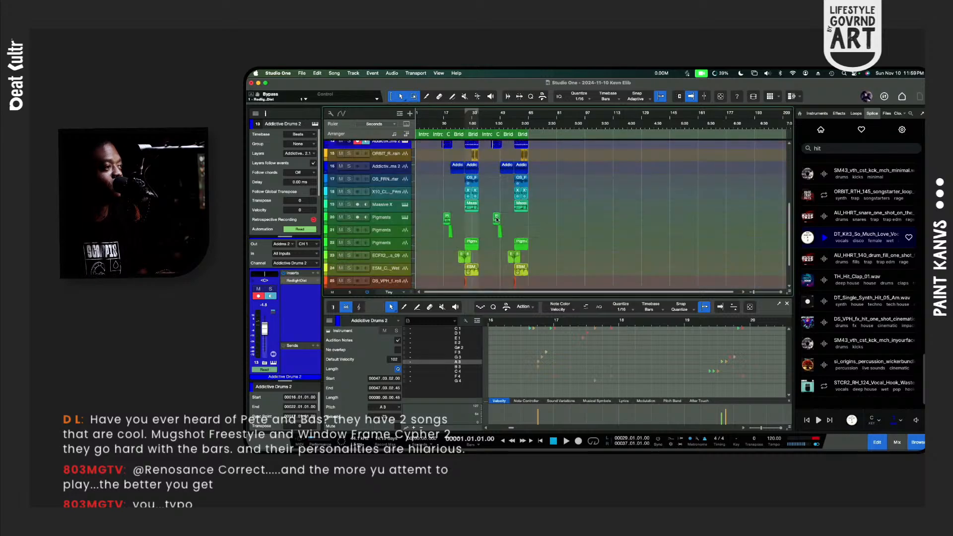
pyautogui.scroll(7, 497, 220)
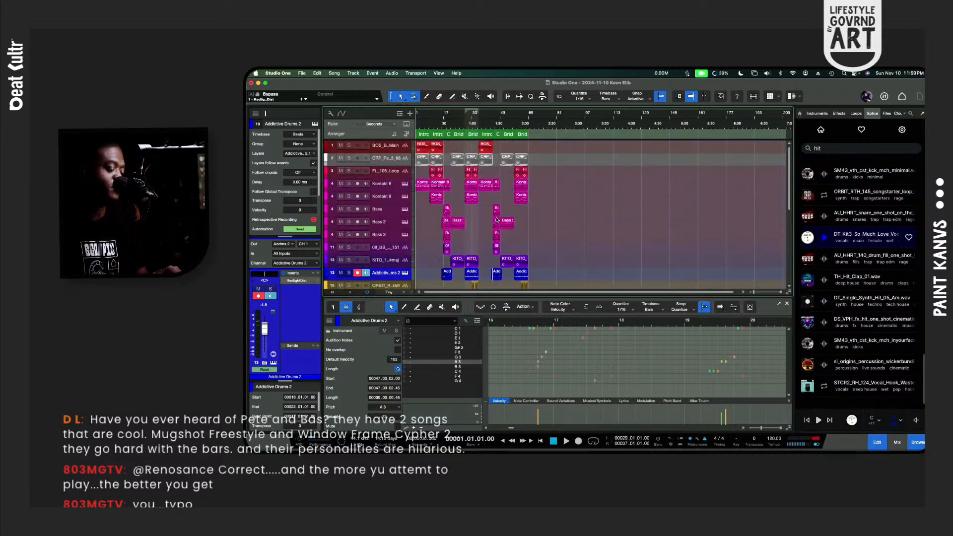
pyautogui.press('super+space')
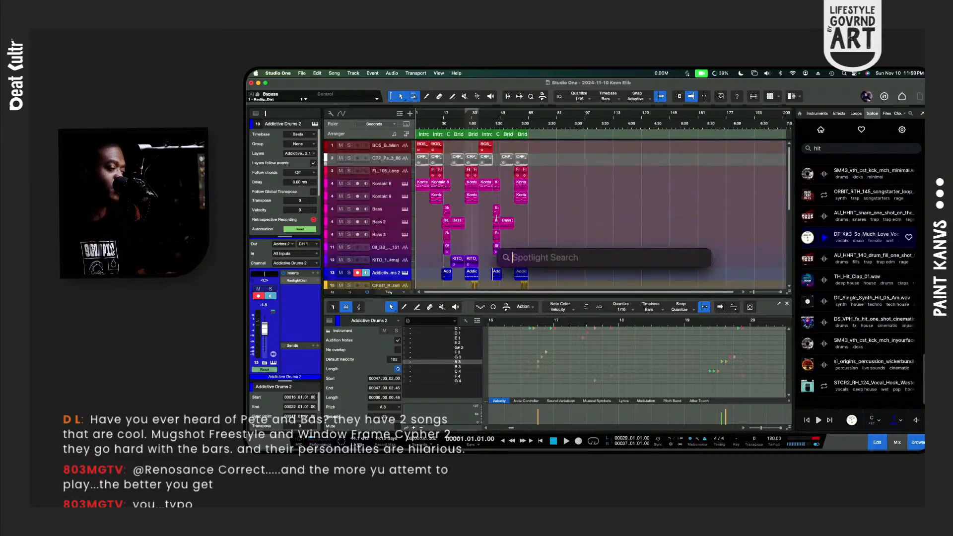
pyautogui.press('Escape')
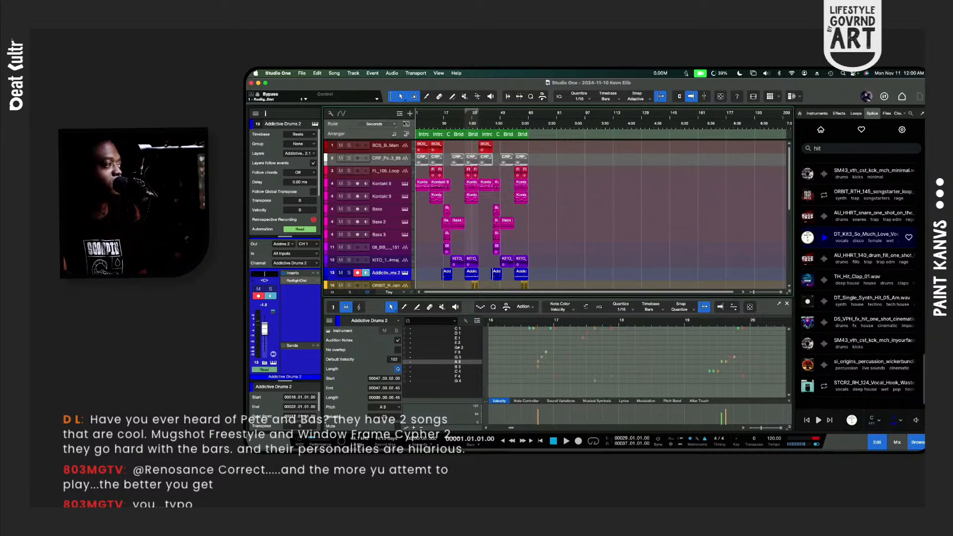
# Step: Show the marker track and try to move the End marker to the end of the arrangement for the mixdown export
pyautogui.click(406, 123)
pyautogui.click(415, 135)
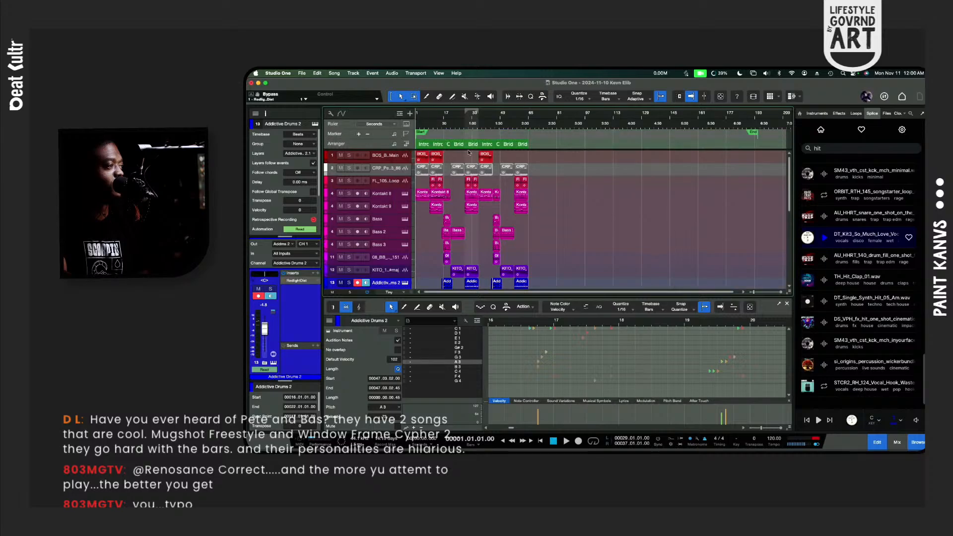
pyautogui.moveTo(754, 135); pyautogui.dragTo(532, 136)
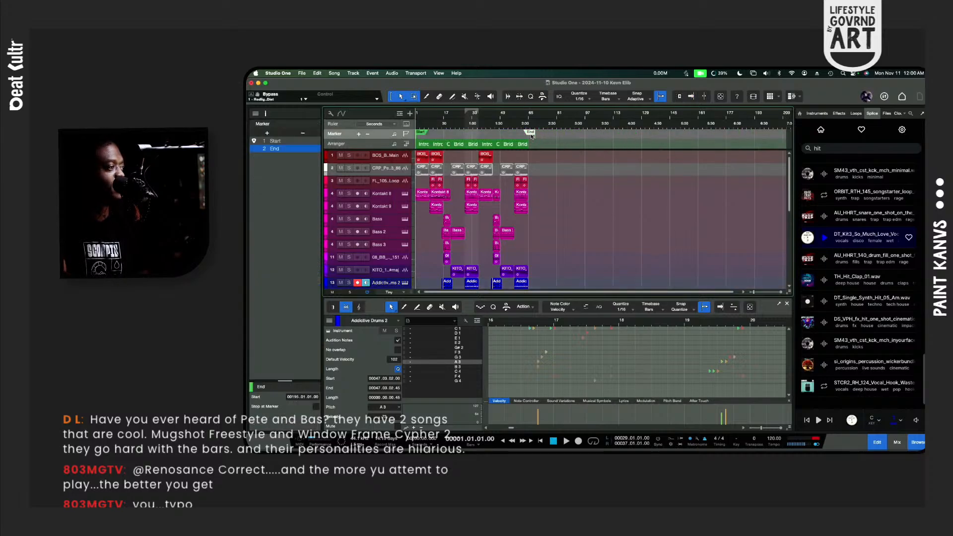
pyautogui.hotkey('ctrl', 'z')
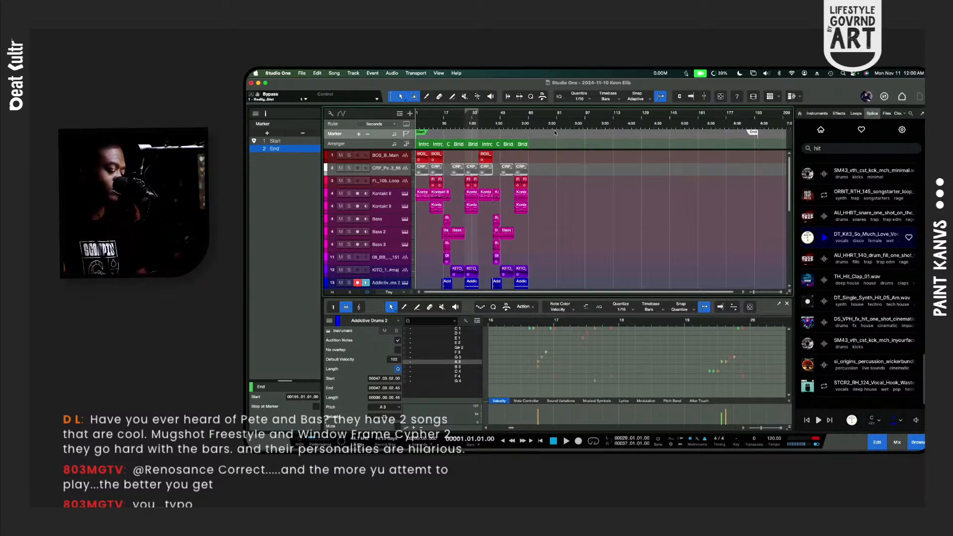
pyautogui.press('super+e')
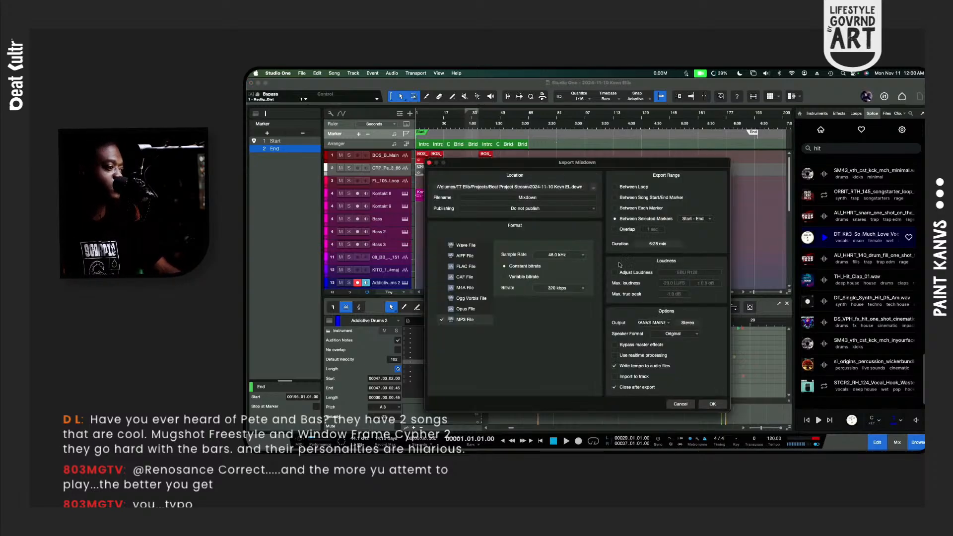
pyautogui.click(679, 404)
# Step: Insert the Limiter on the KANVS MAINS output in the enlarged mixer, and play the song from the start through it
pyautogui.press('F3')
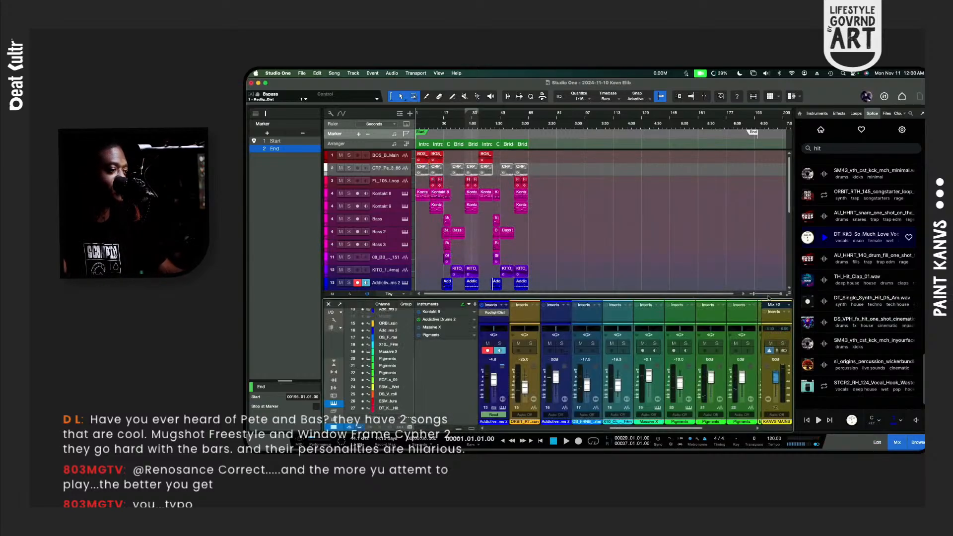
pyautogui.moveTo(767, 287); pyautogui.dragTo(767, 255)
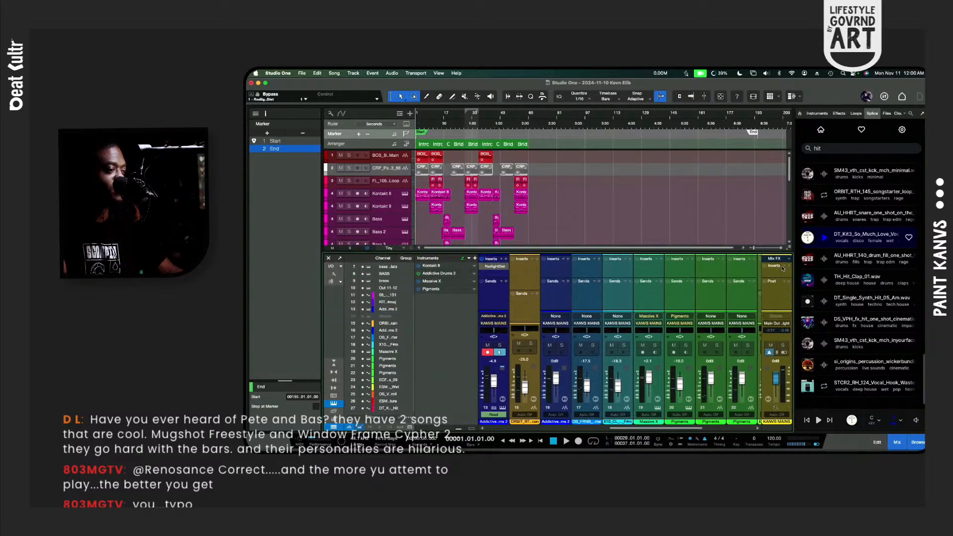
pyautogui.click(789, 266)
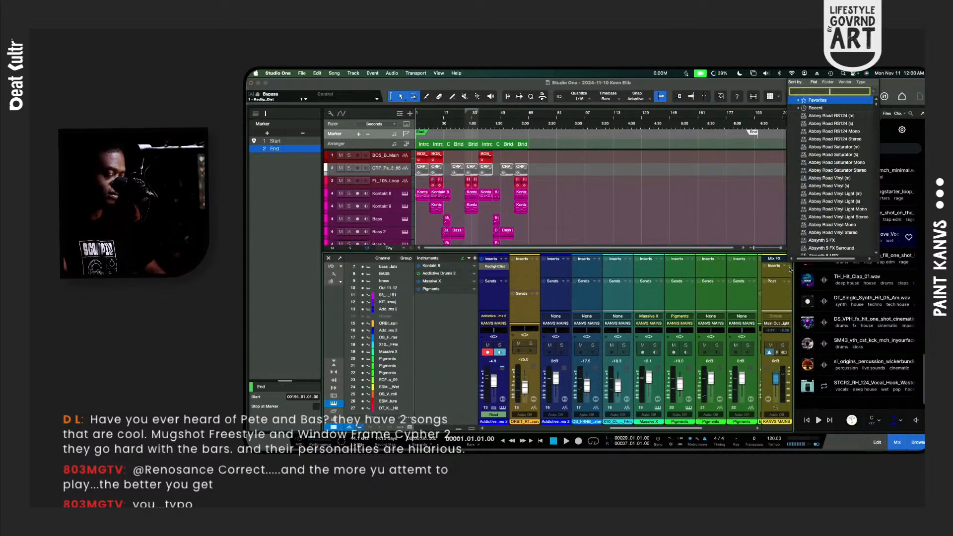
pyautogui.write('limit')
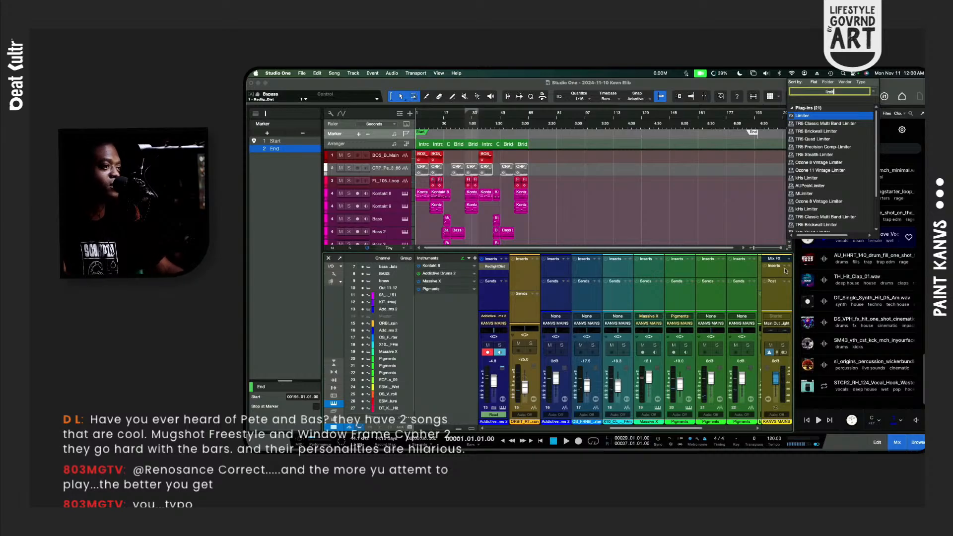
pyautogui.click(812, 190)
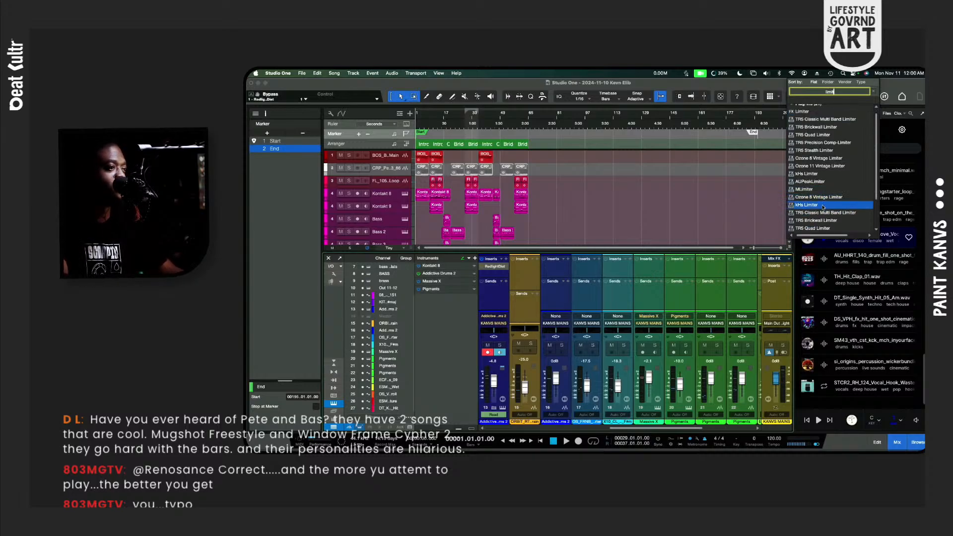
pyautogui.click(806, 113)
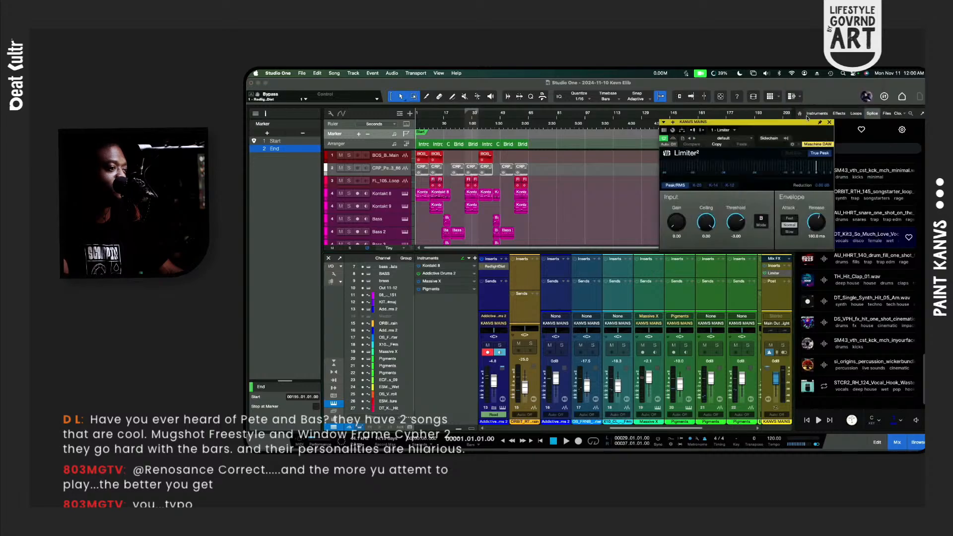
pyautogui.press('space')
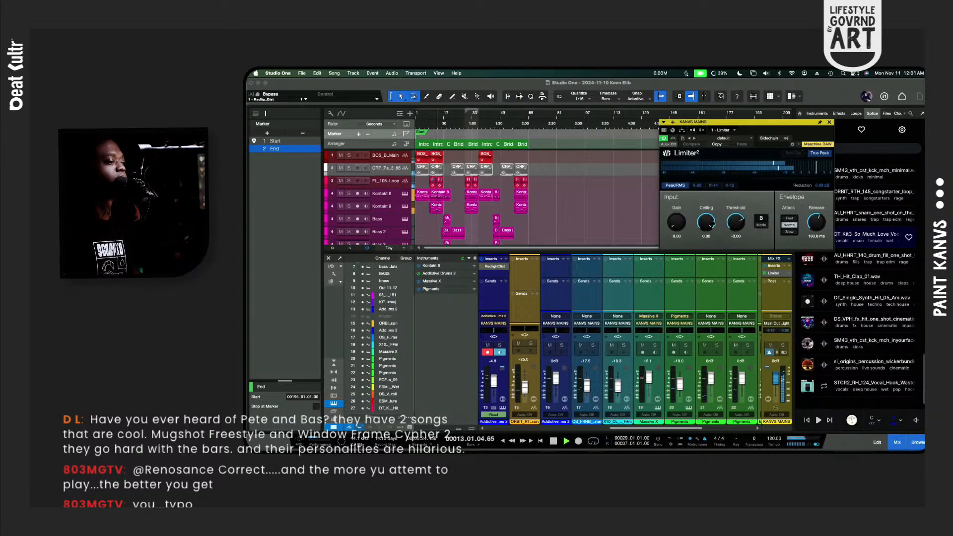
# Step: Set the Limiter's ceiling to about -0.36 dB and raise its threshold on the KANVS MAINS output during playback
pyautogui.moveTo(707, 221); pyautogui.dragTo(709, 222)
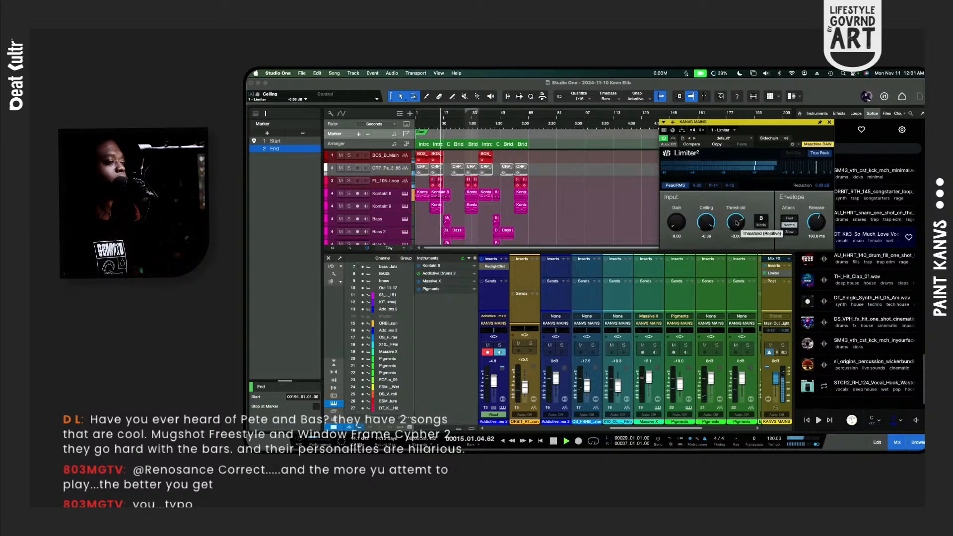
pyautogui.click(736, 222)
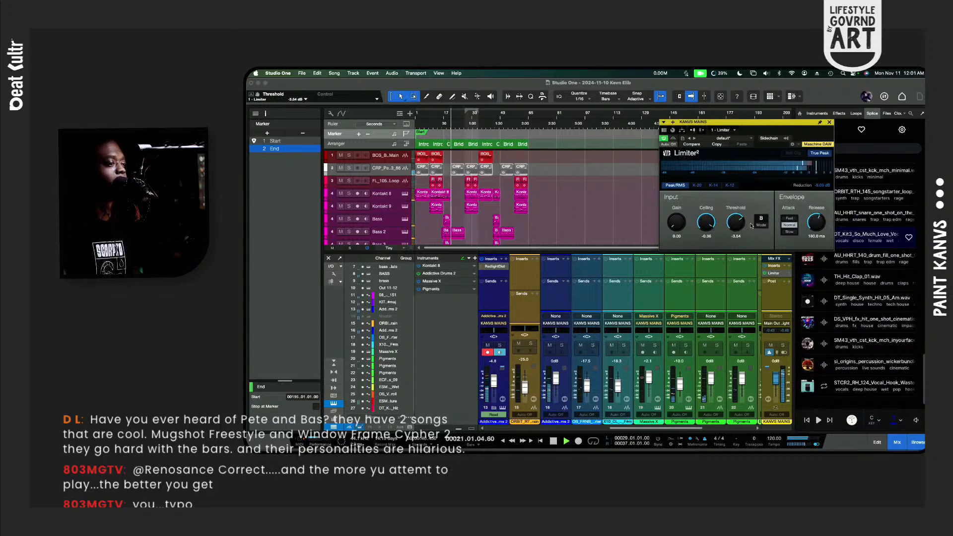
pyautogui.moveTo(738, 221); pyautogui.dragTo(733, 205)
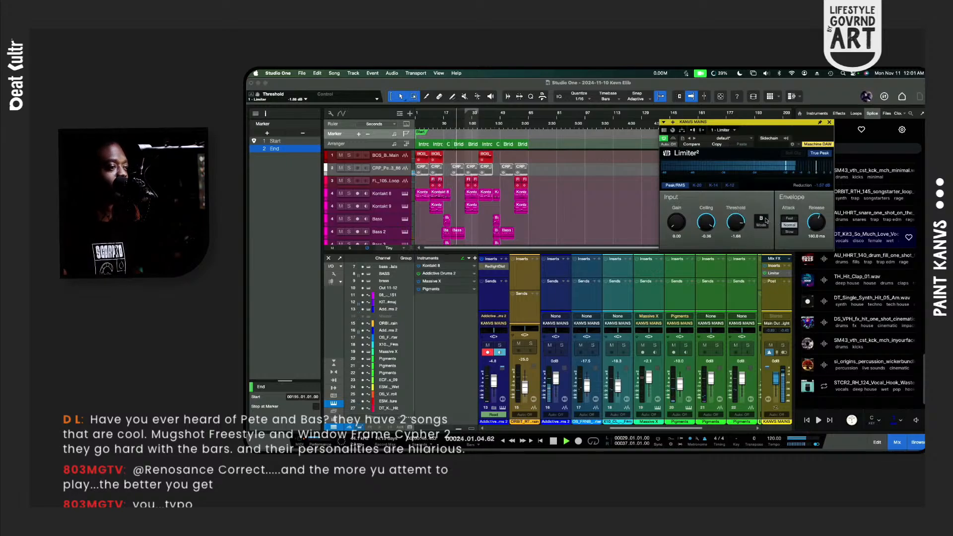
# Step: Compare Limiter modes A and B, keeping B, set the attack to Fast, and readjust the threshold
pyautogui.click(765, 221)
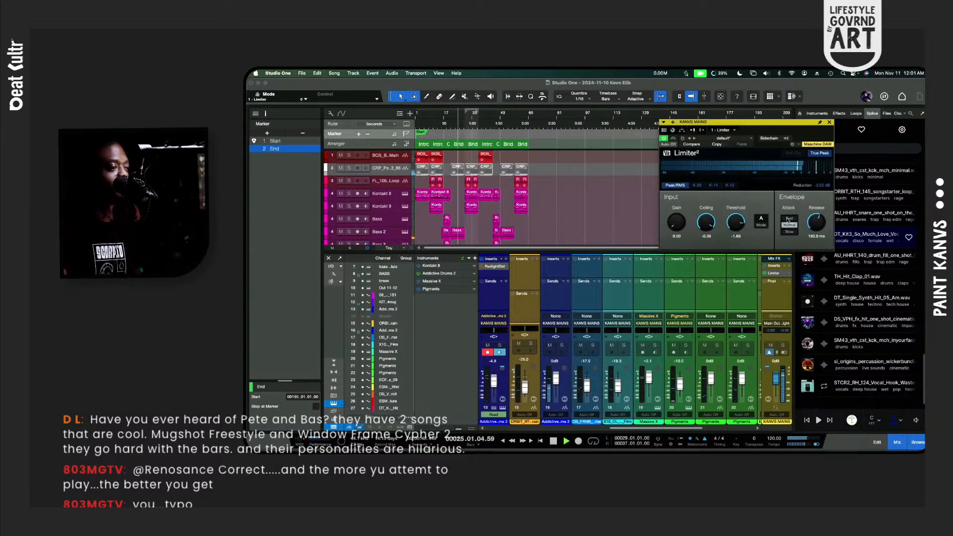
pyautogui.click(788, 219)
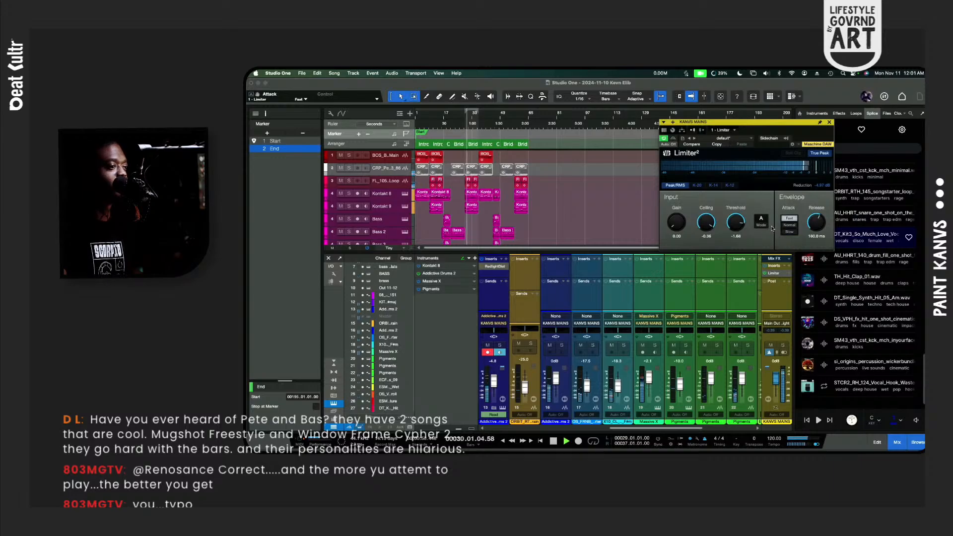
pyautogui.click(759, 222)
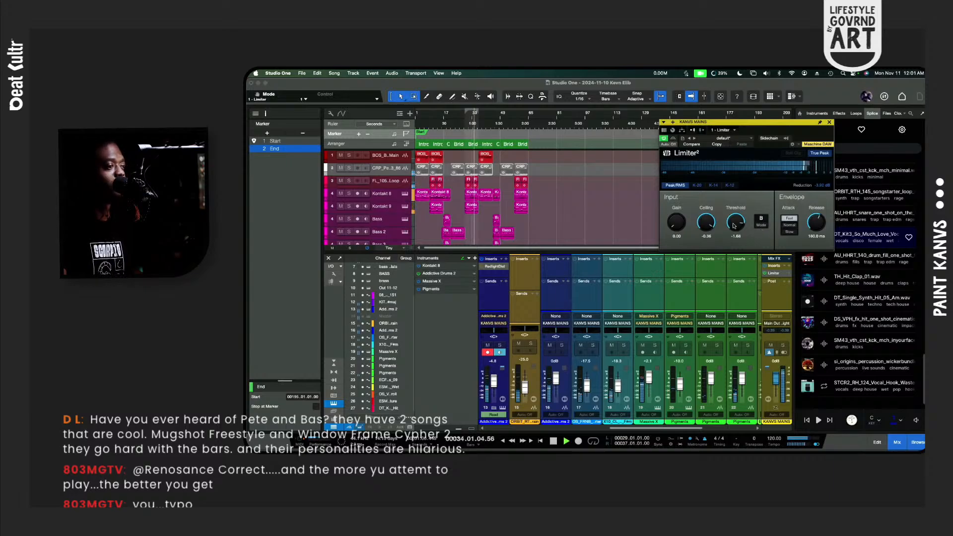
pyautogui.moveTo(734, 223); pyautogui.dragTo(733, 227)
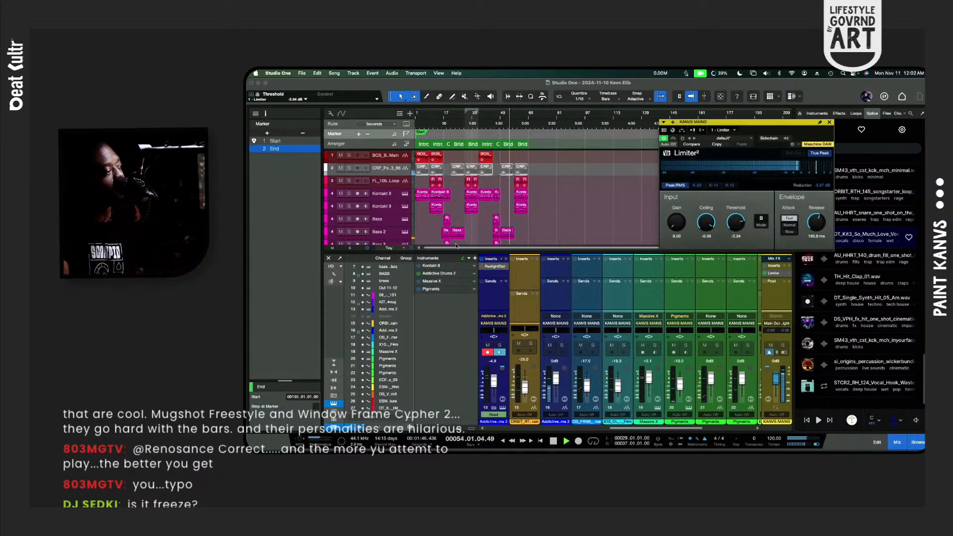
# Step: Insert Pro EQ on the Kontakt 8 channel of the Bass 2 track
pyautogui.click(387, 226)
pyautogui.scroll(-1, 383, 233)
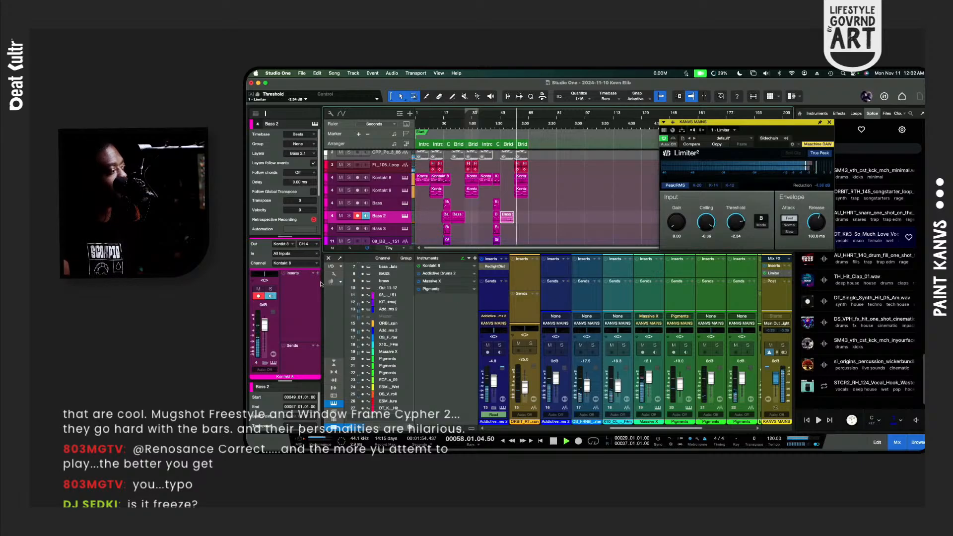
pyautogui.click(318, 274)
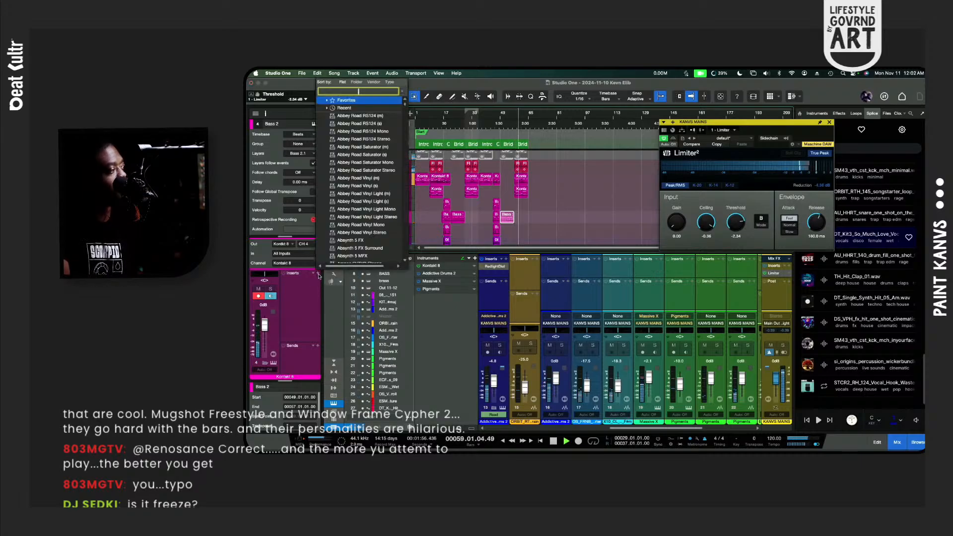
pyautogui.write('eq')
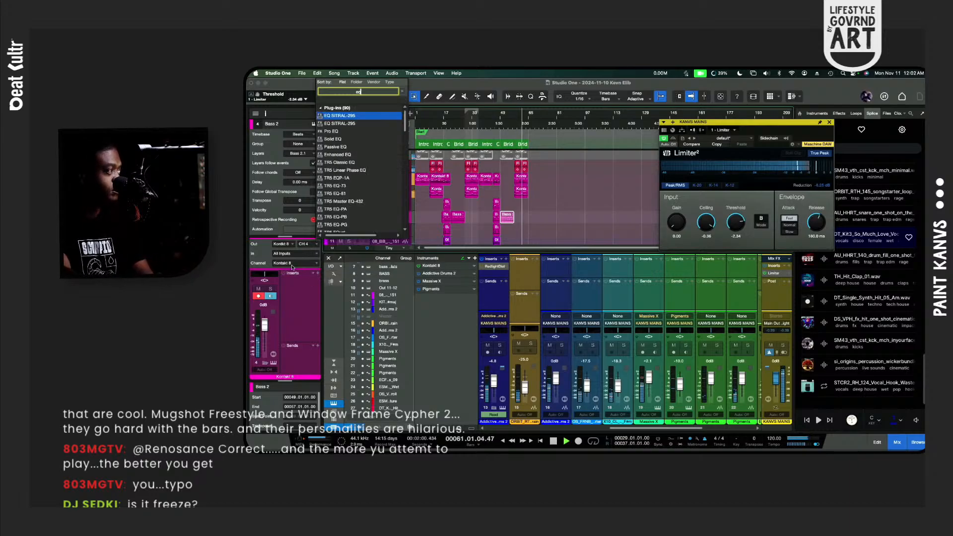
pyautogui.click(332, 132)
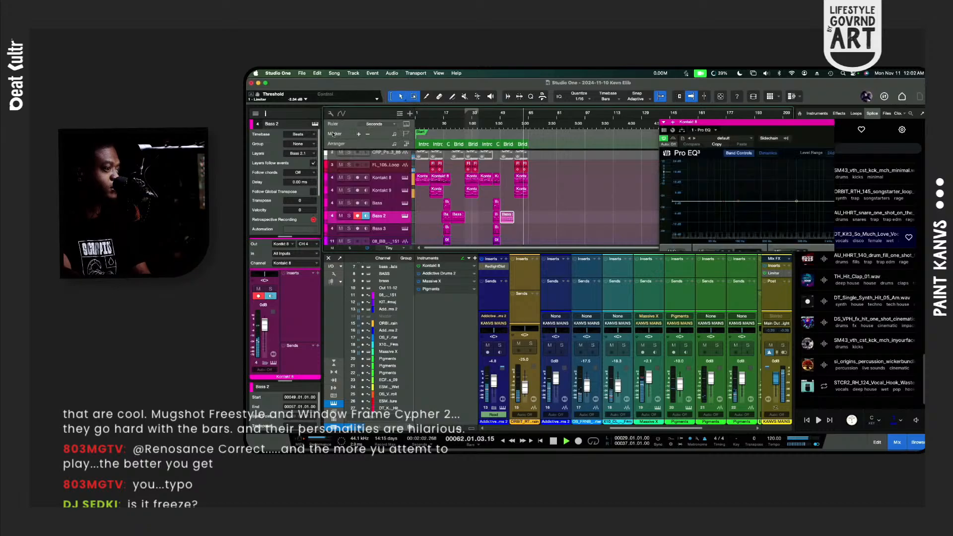
# Step: While playing from bar 46, cut the bass about 3.9 dB near 49 Hz and 15.3 dB in the low mids, and raise the EQ's output gain
pyautogui.click(495, 122)
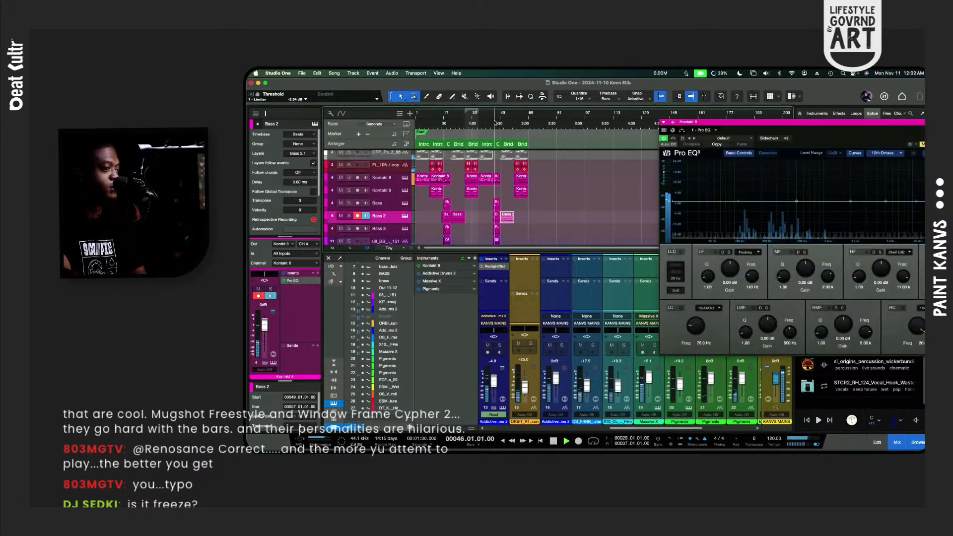
pyautogui.moveTo(780, 122); pyautogui.dragTo(714, 118)
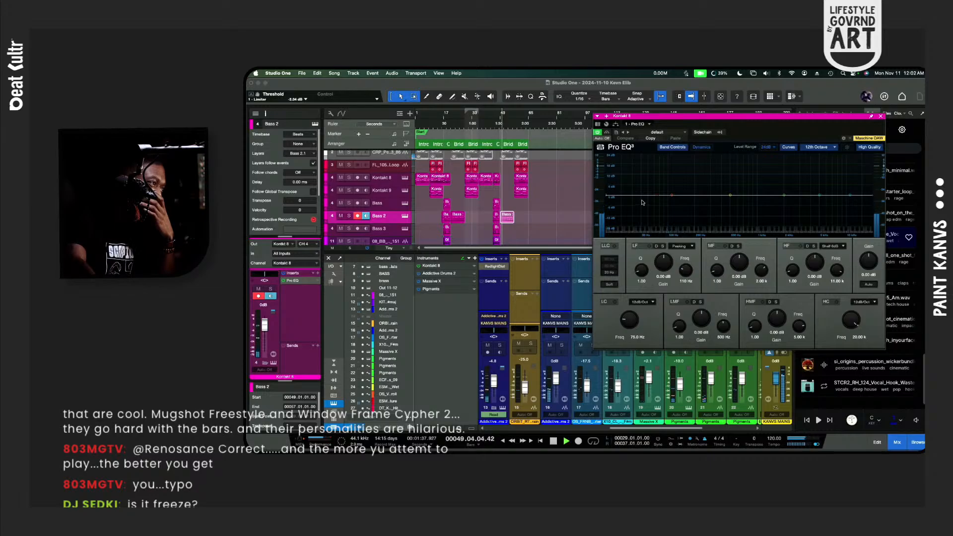
pyautogui.moveTo(671, 195); pyautogui.dragTo(641, 204)
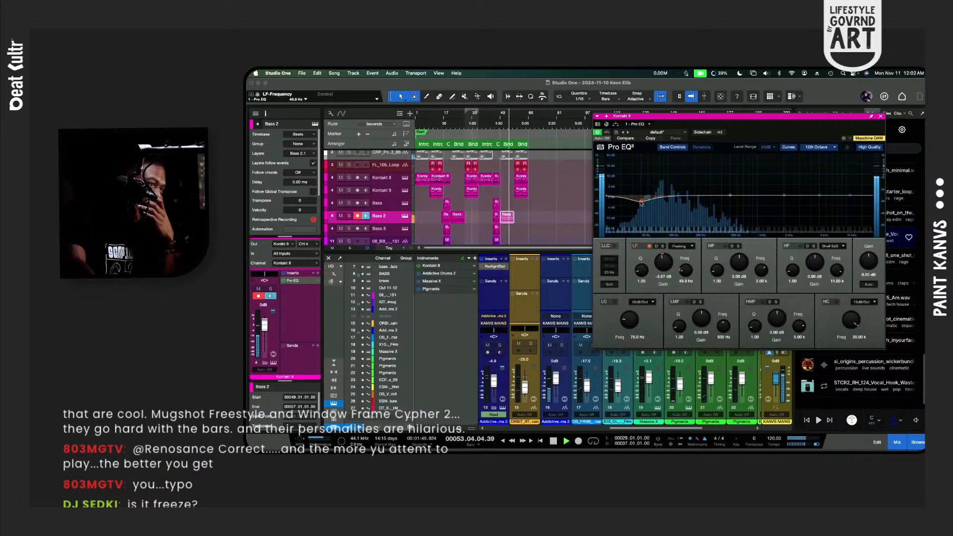
pyautogui.moveTo(730, 195); pyautogui.dragTo(721, 224)
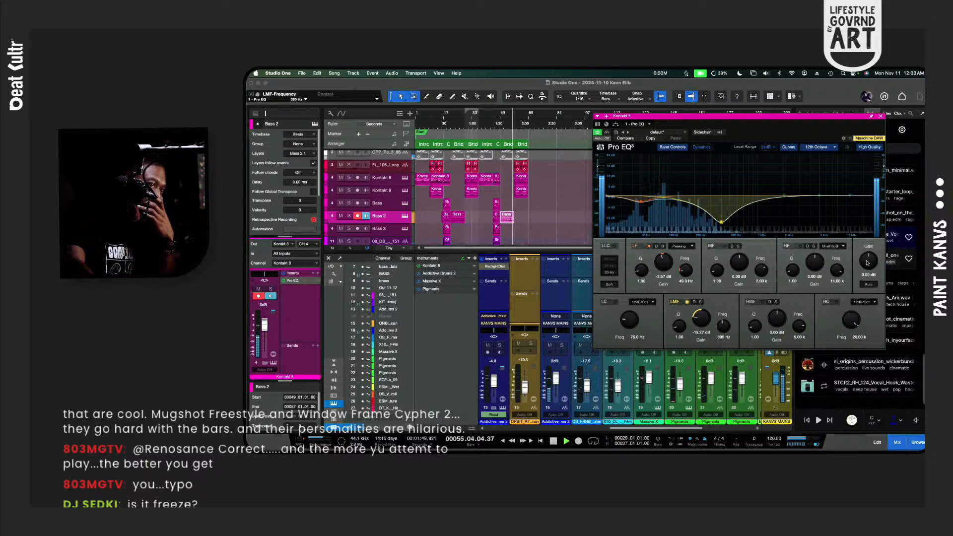
pyautogui.moveTo(867, 260); pyautogui.dragTo(867, 257)
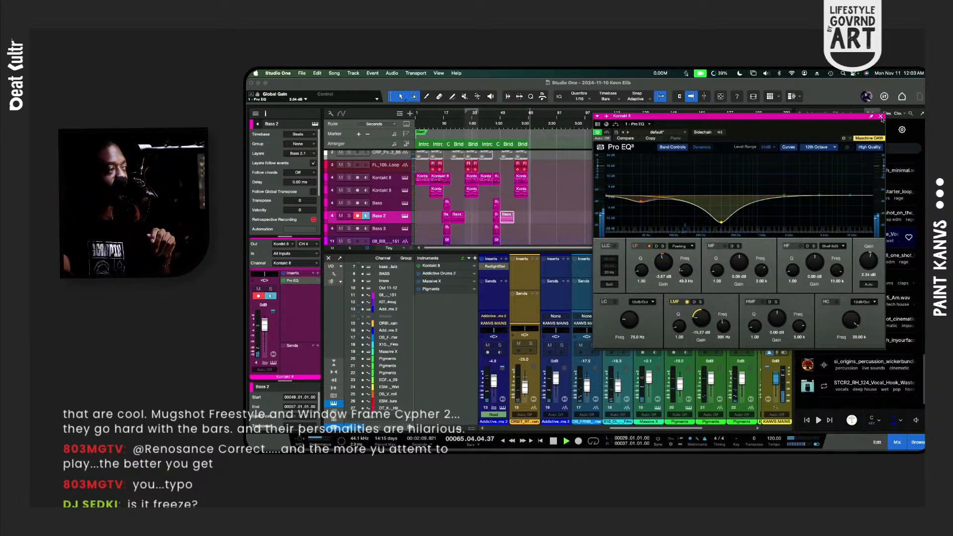
pyautogui.click(881, 117)
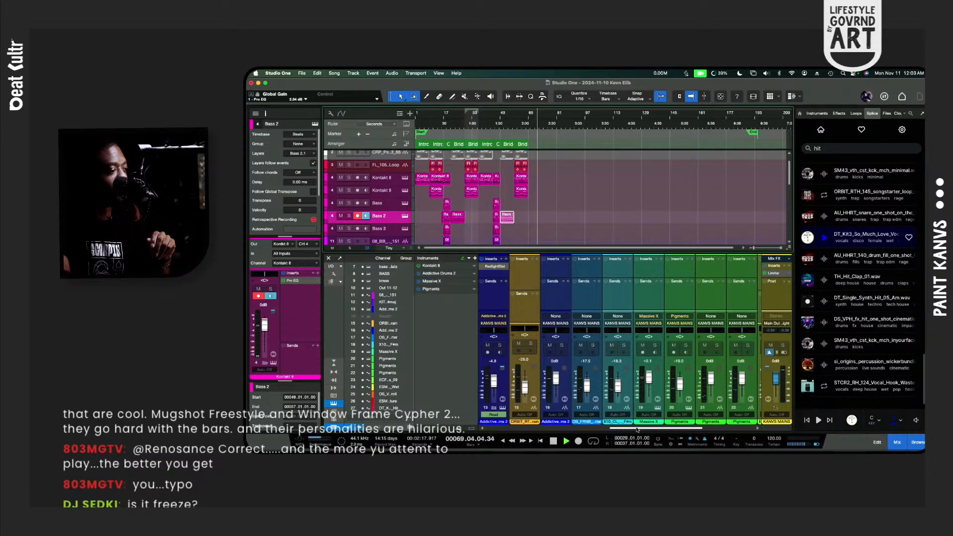
# Step: Copy the adjusted Pro EQ from the Kontakt 8 channel to the BASS channel in the mixer
pyautogui.moveTo(632, 430); pyautogui.dragTo(506, 431)
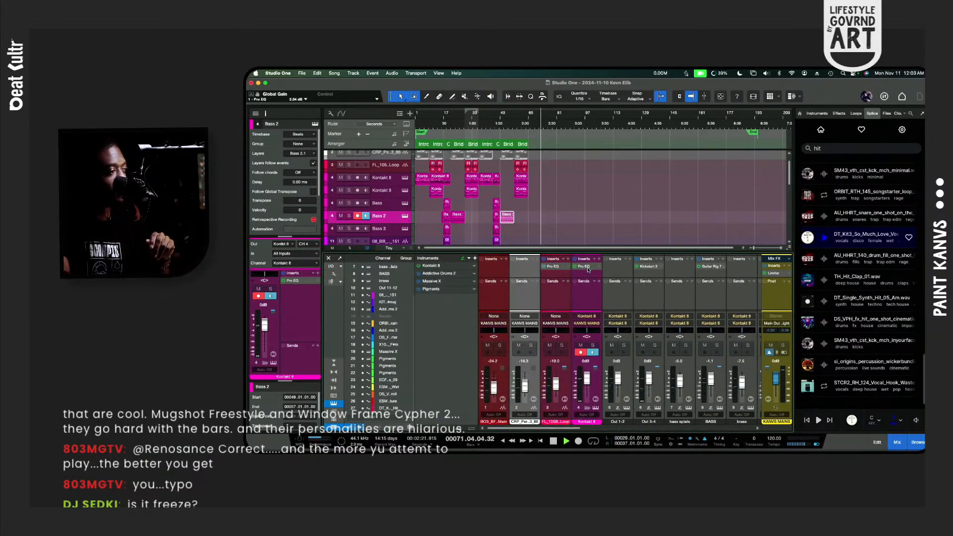
pyautogui.click(584, 266)
pyautogui.click(586, 267)
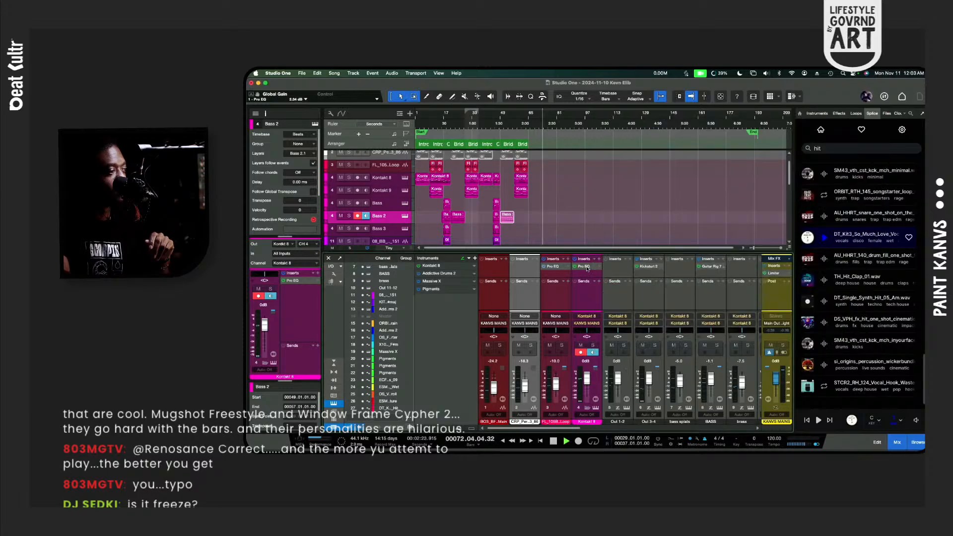
pyautogui.click(557, 270)
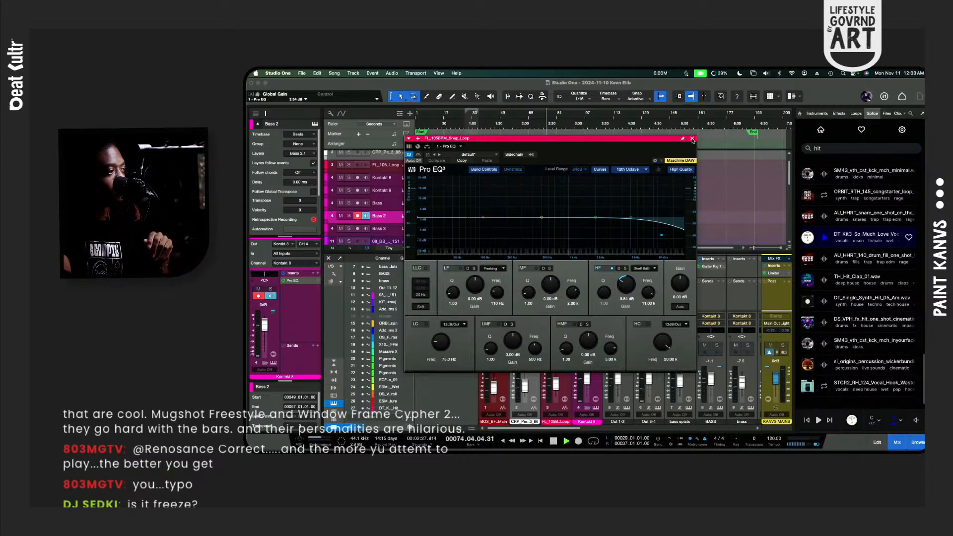
pyautogui.click(693, 140)
pyautogui.moveTo(584, 269); pyautogui.dragTo(707, 274)
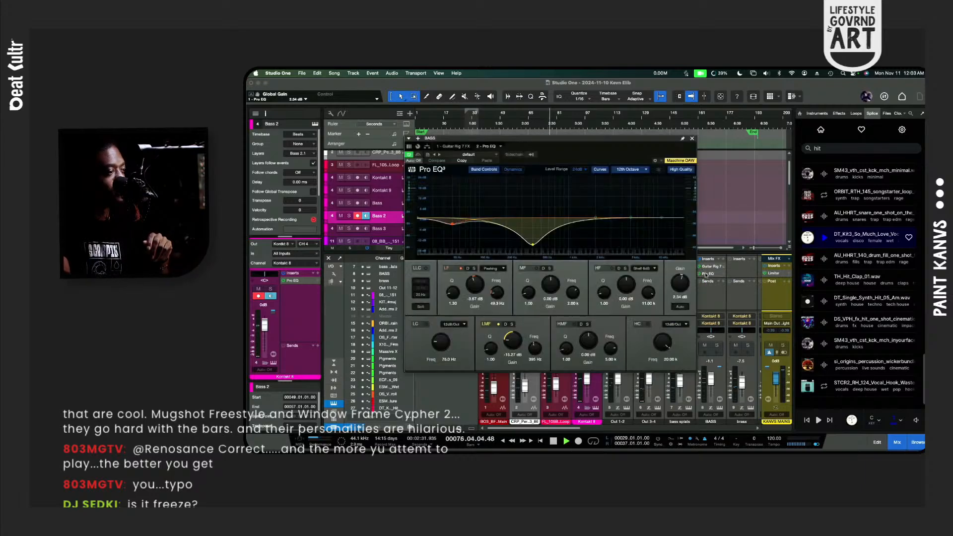
pyautogui.click(693, 139)
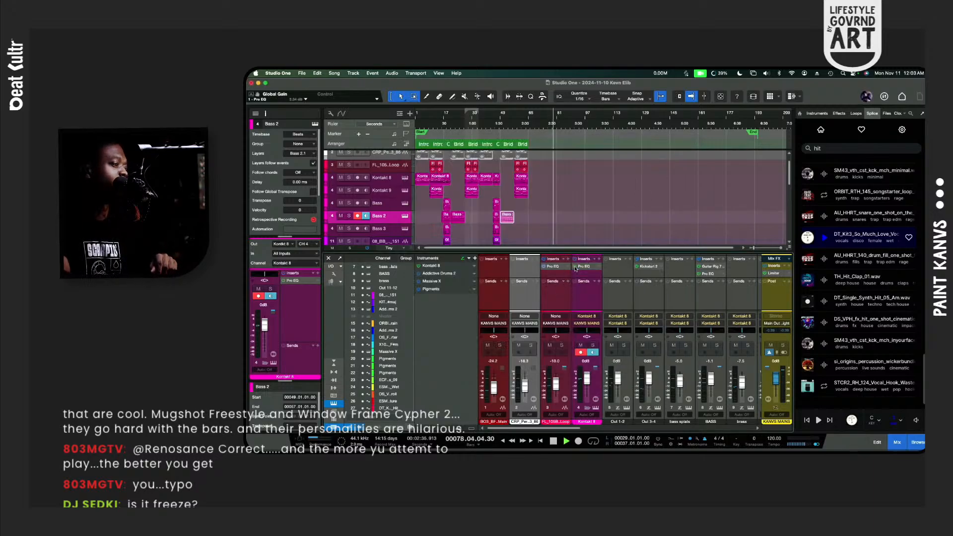
# Step: Replay the song from bar 46 and check the bass signal in the BASS channel's Pro EQ
pyautogui.press('space')
pyautogui.press('space')
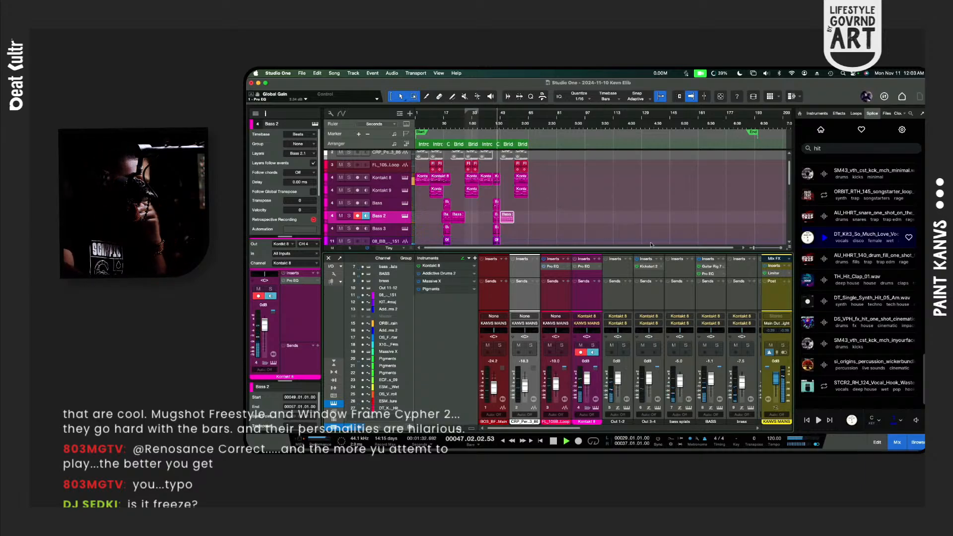
pyautogui.click(712, 273)
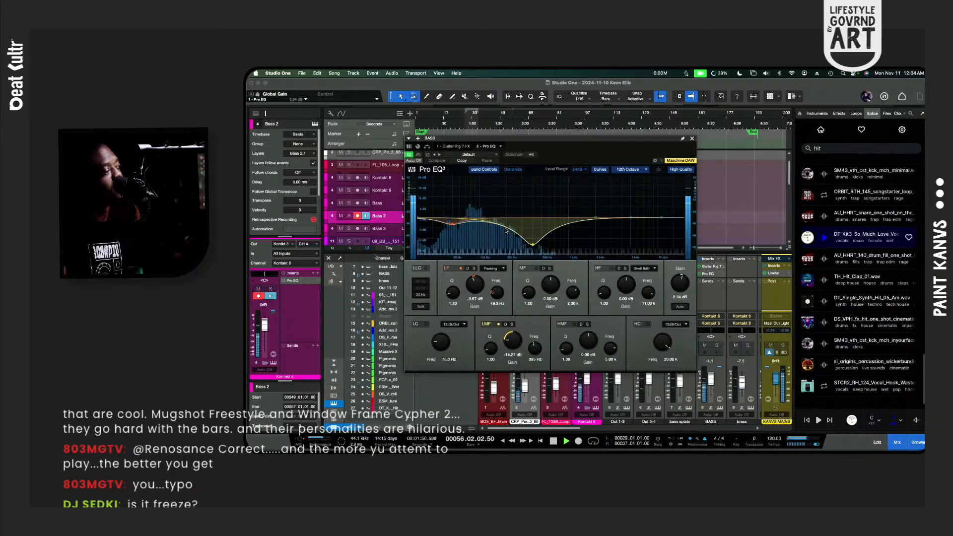
pyautogui.click(693, 139)
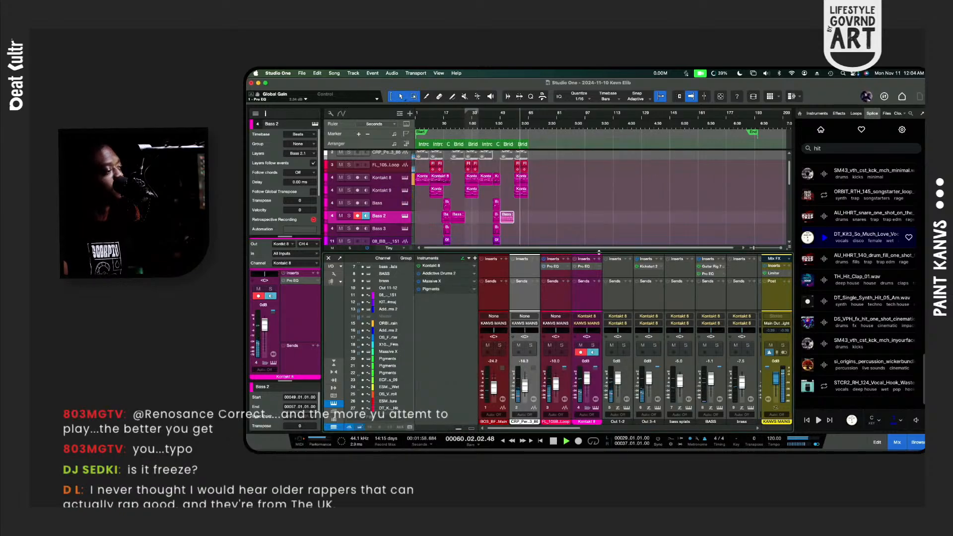
# Step: Enlarge the arrangement area, move the End marker to bar 69 just after the last section, and stop playback
pyautogui.moveTo(597, 252); pyautogui.dragTo(599, 277)
pyautogui.scroll(-8, 574, 238)
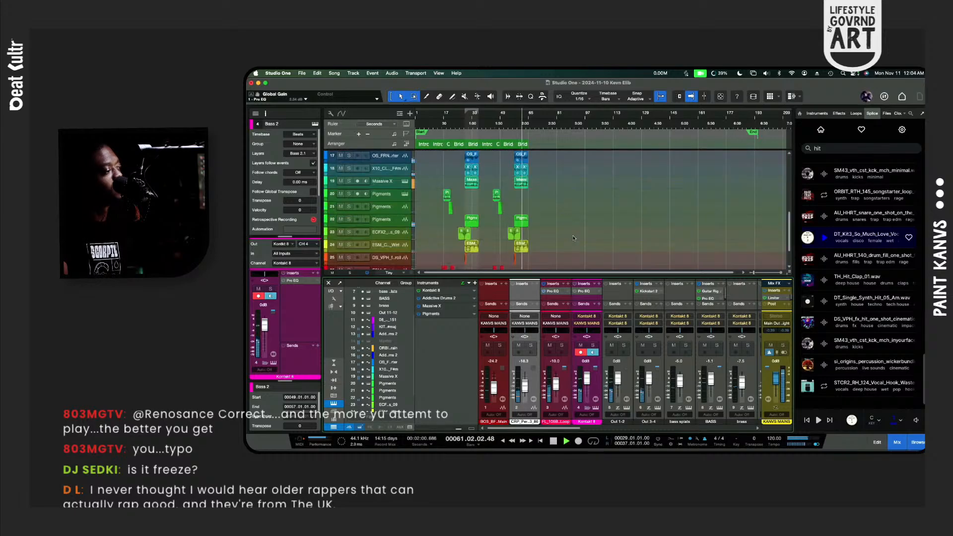
pyautogui.scroll(8, 573, 238)
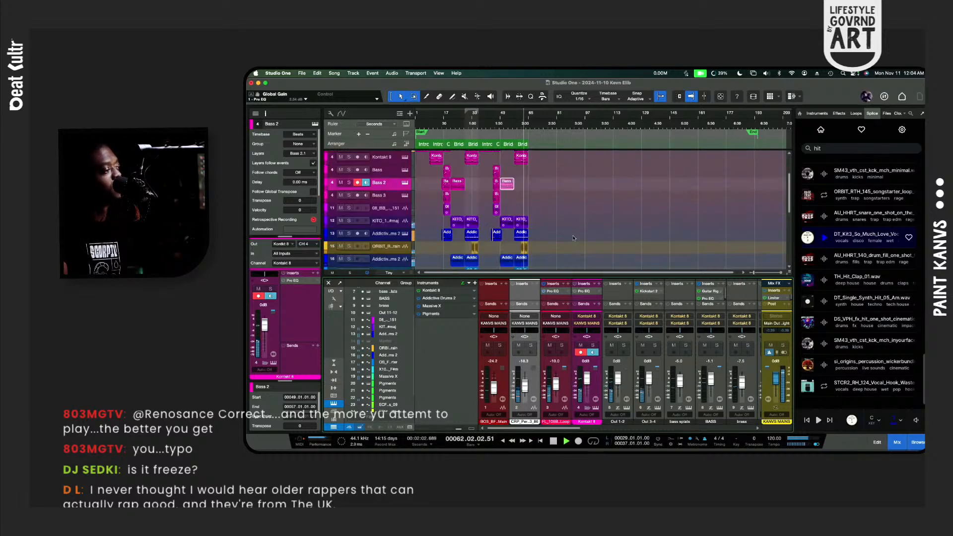
pyautogui.scroll(-5, 572, 238)
pyautogui.scroll(6, 575, 233)
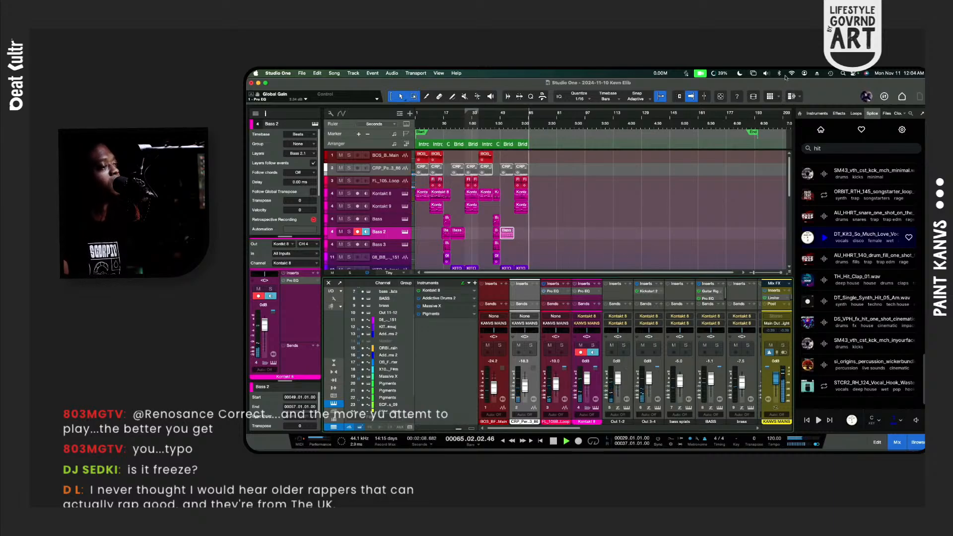
pyautogui.moveTo(751, 133); pyautogui.dragTo(530, 142)
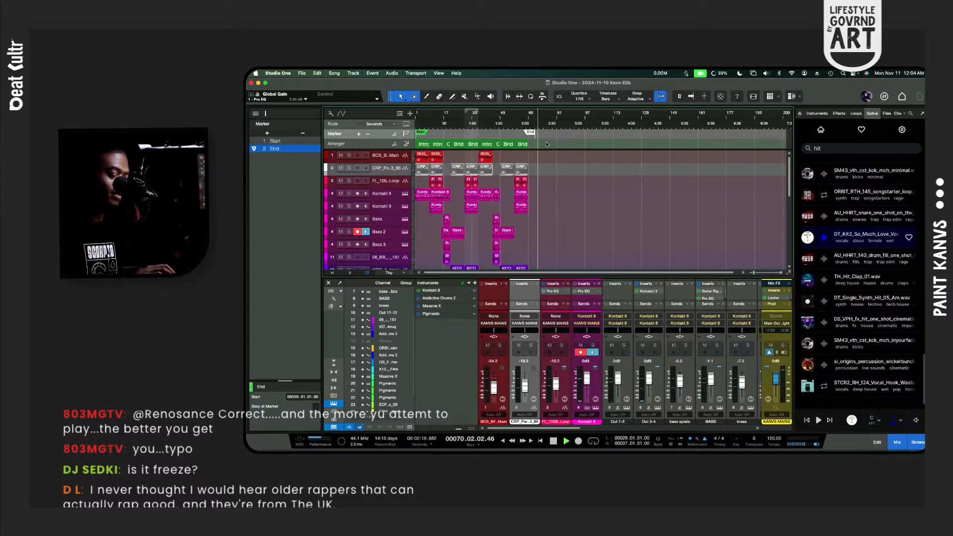
pyautogui.press('space')
# Step: Export the Start–End range as an MP3 mixdown with the filename Addiction
pyautogui.press('super+e')
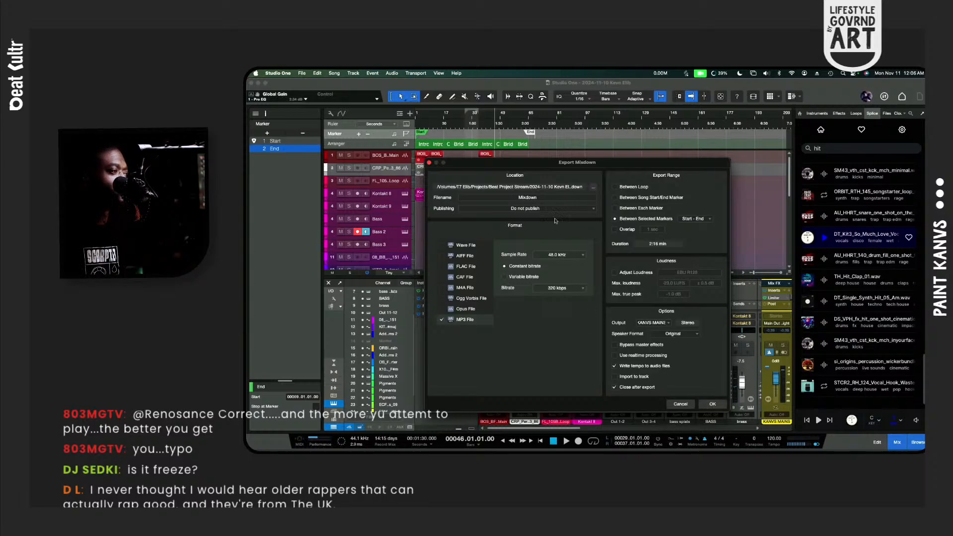
pyautogui.click(554, 198)
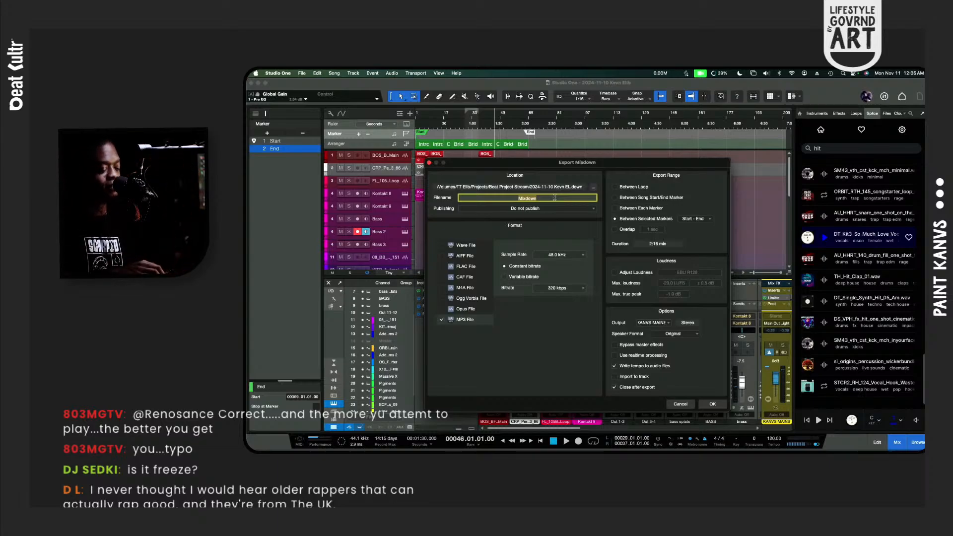
pyautogui.write('Addictio')
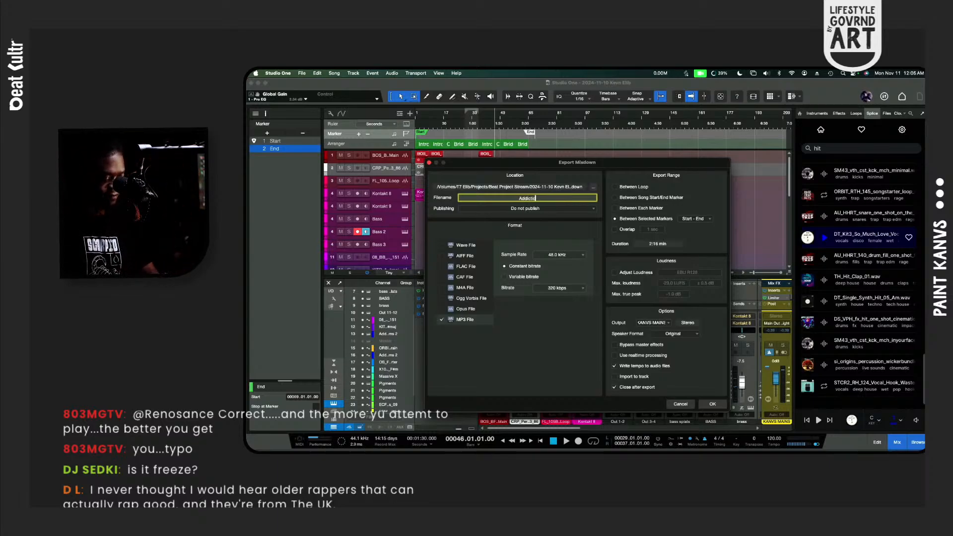
pyautogui.write('n')
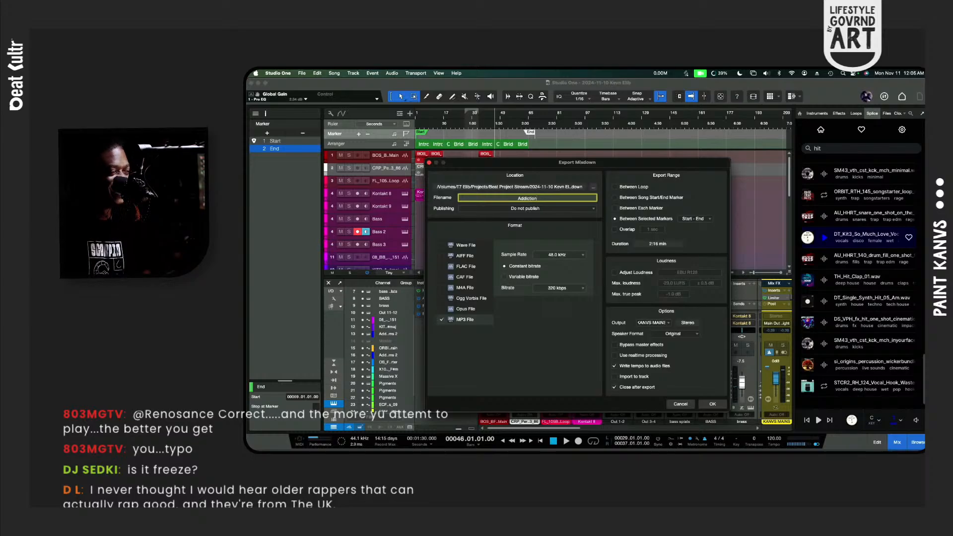
pyautogui.press('Return')
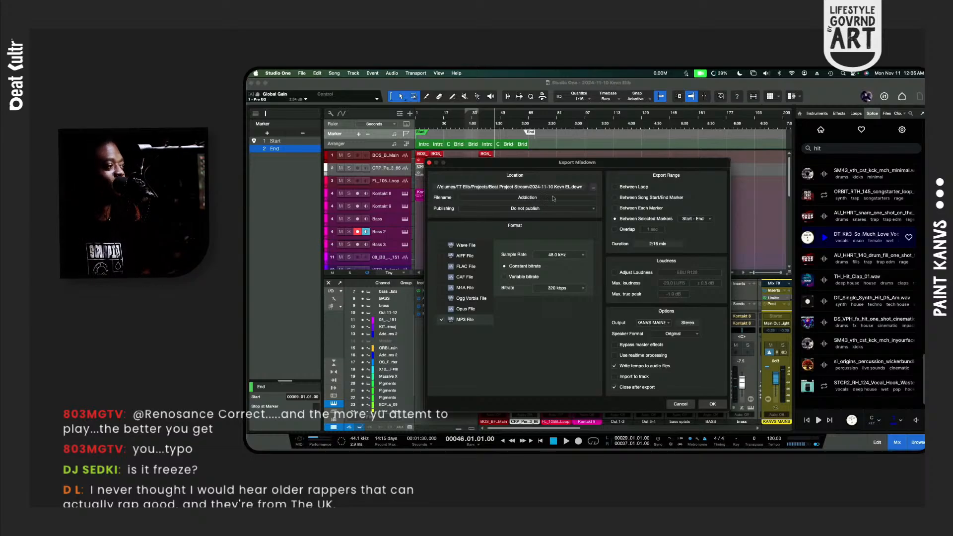
pyautogui.click(713, 404)
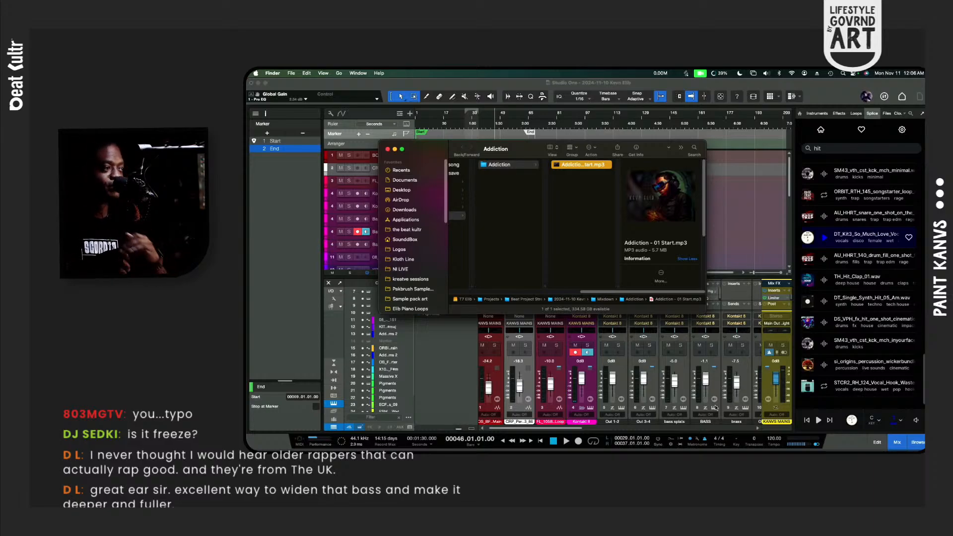
# Step: Preview the exported Addiction MP3 in Finder twice to check its playback and embedded song details
pyautogui.press('space')
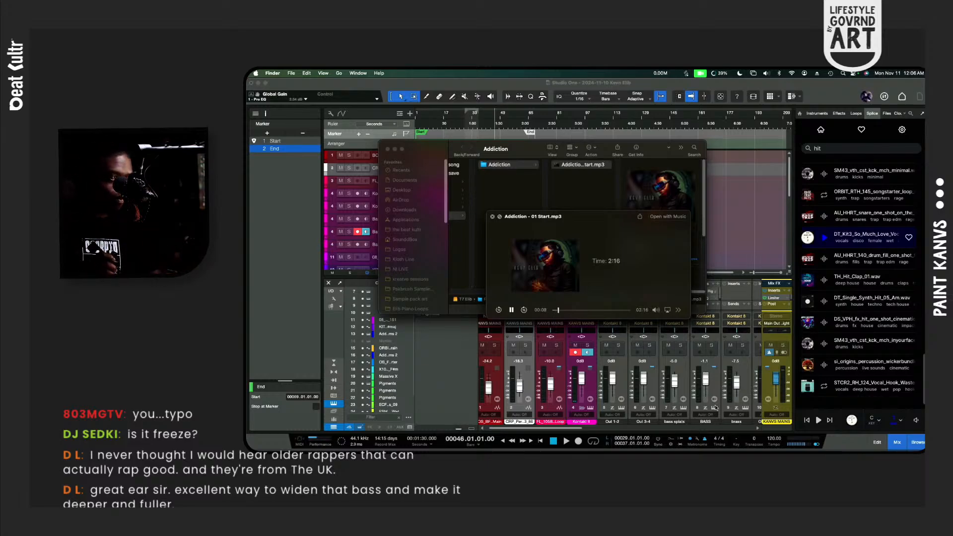
pyautogui.press('space')
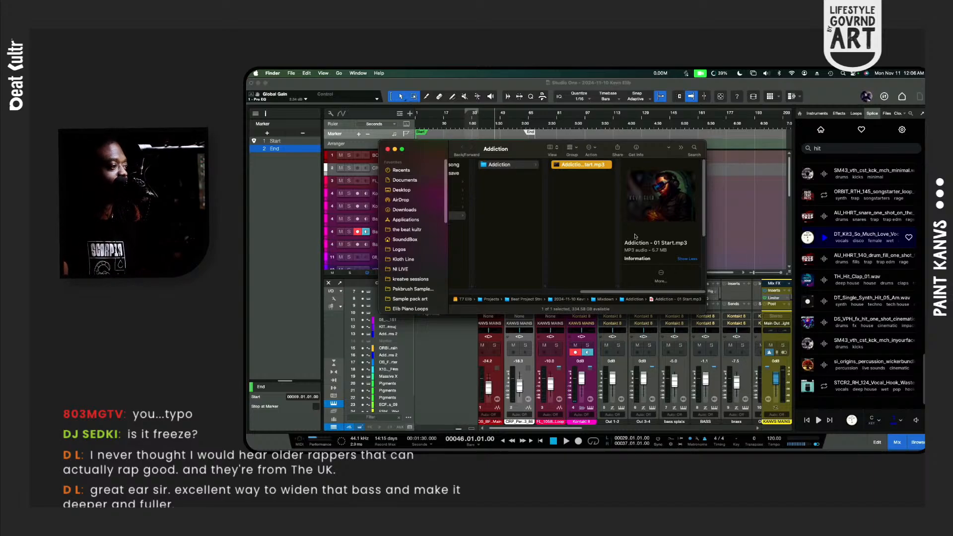
pyautogui.press('space')
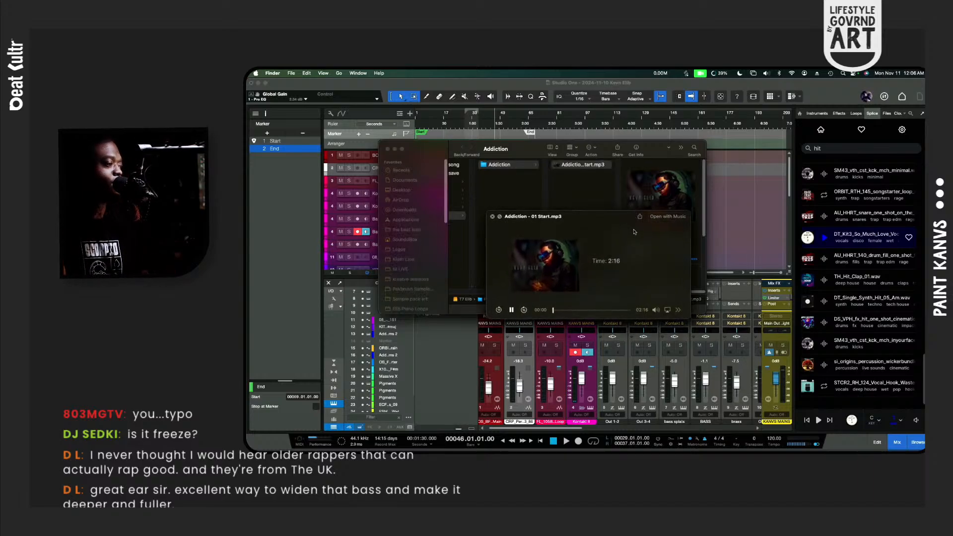
# Step: Switch back to Studio One, open the song's Meta Information in Song Setup, and look at the artist presets
pyautogui.click(757, 198)
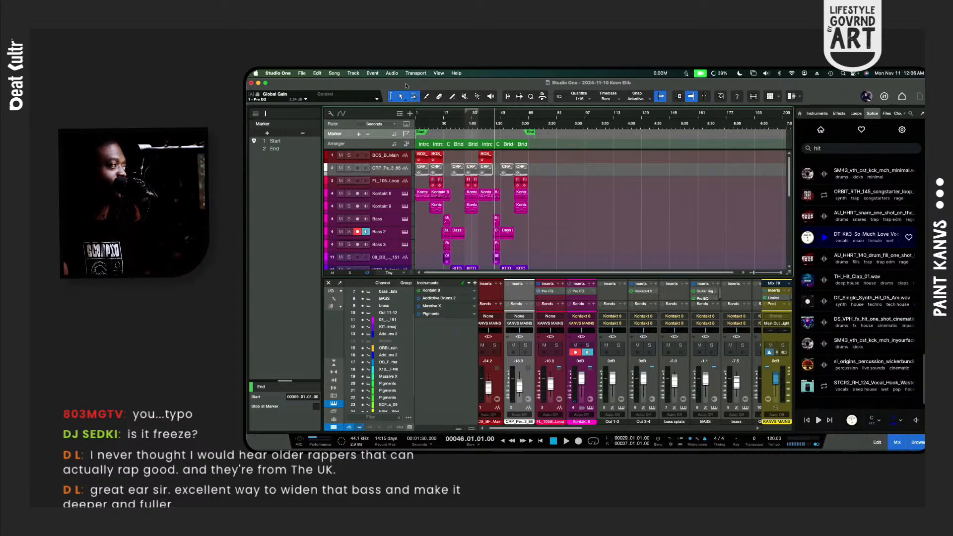
pyautogui.click(301, 73)
pyautogui.moveTo(282, 74)
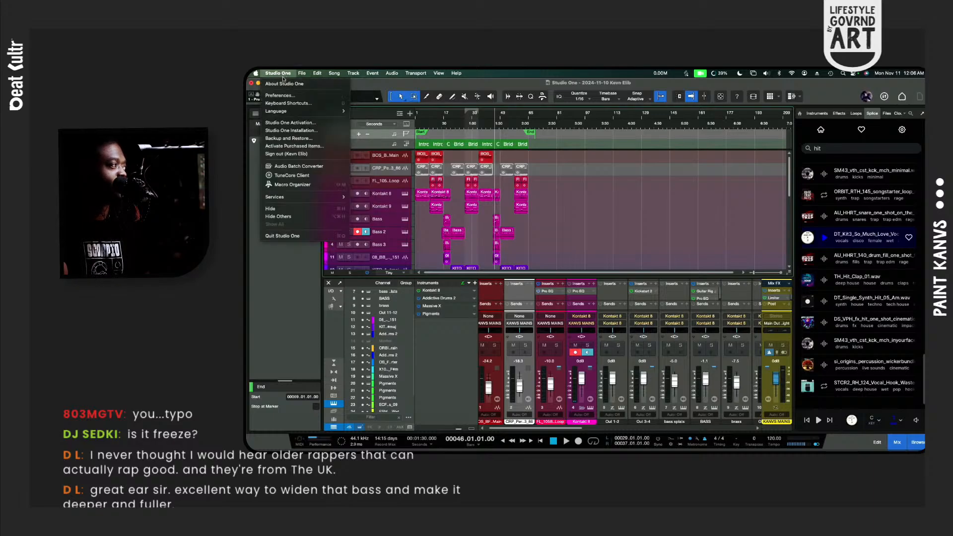
pyautogui.click(281, 97)
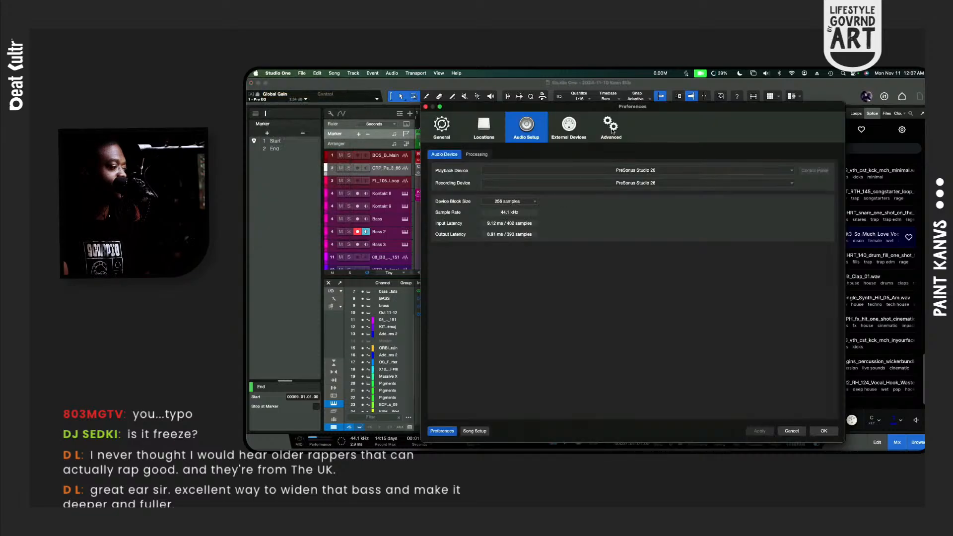
pyautogui.click(467, 431)
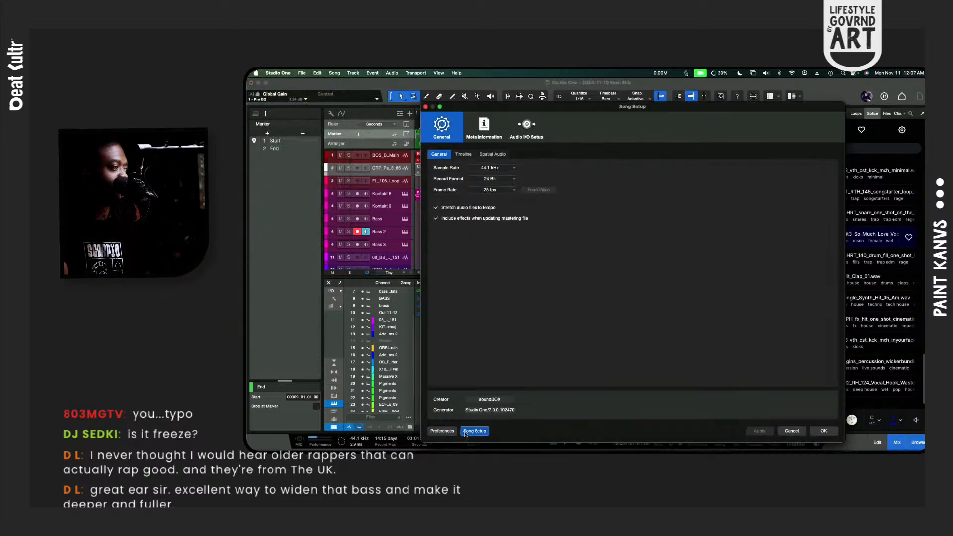
pyautogui.click(525, 128)
pyautogui.click(484, 126)
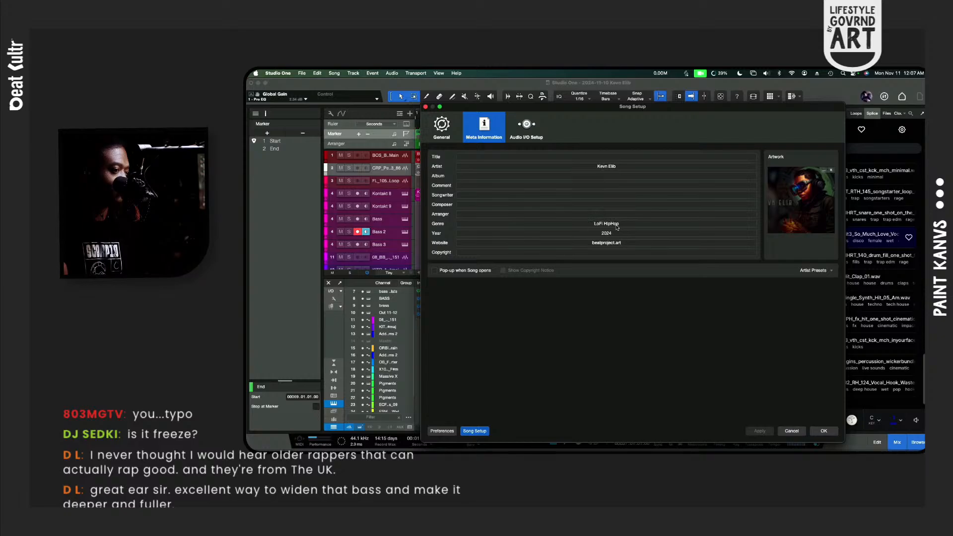
pyautogui.click(832, 271)
pyautogui.click(831, 272)
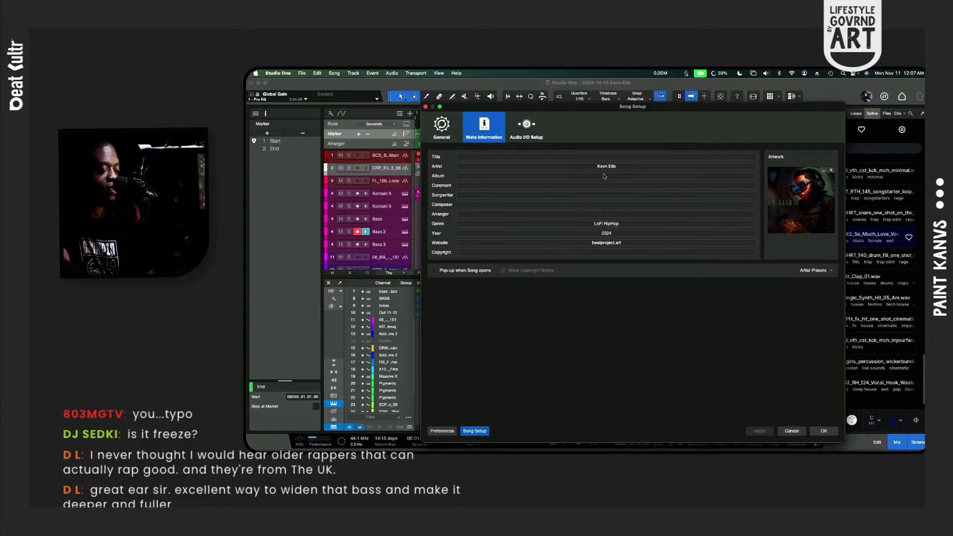
# Step: Switch to Finder, preview the exported MP3 again, and examine its file information
pyautogui.press('super+Tab')
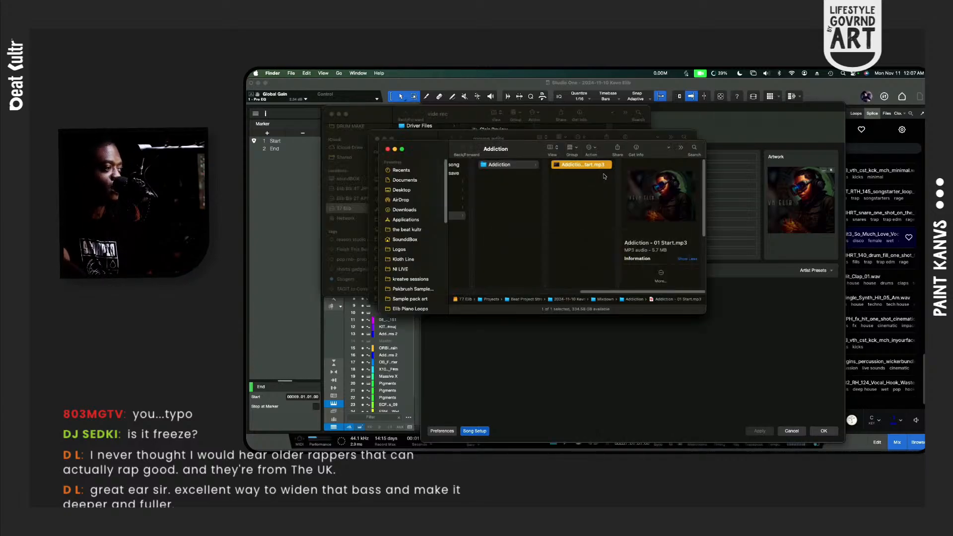
pyautogui.press('space')
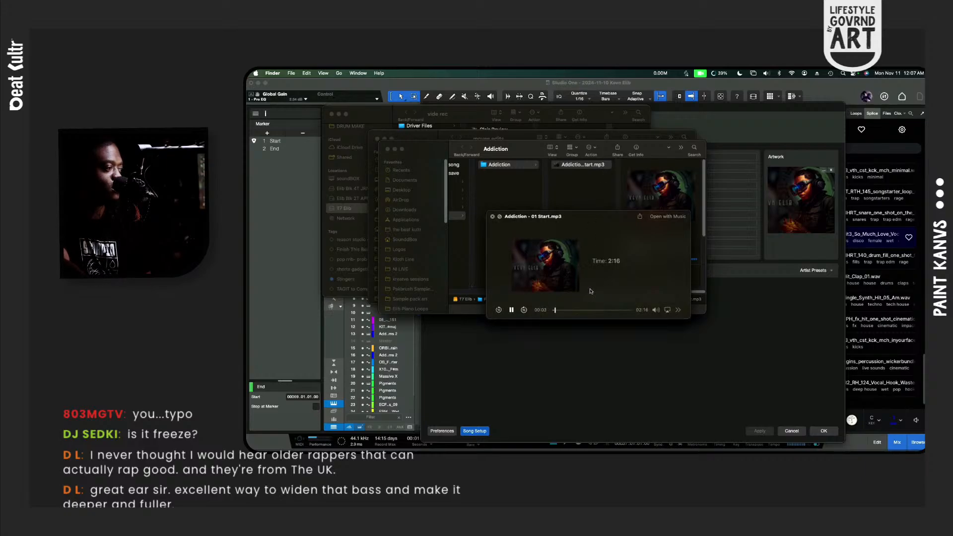
pyautogui.press('space')
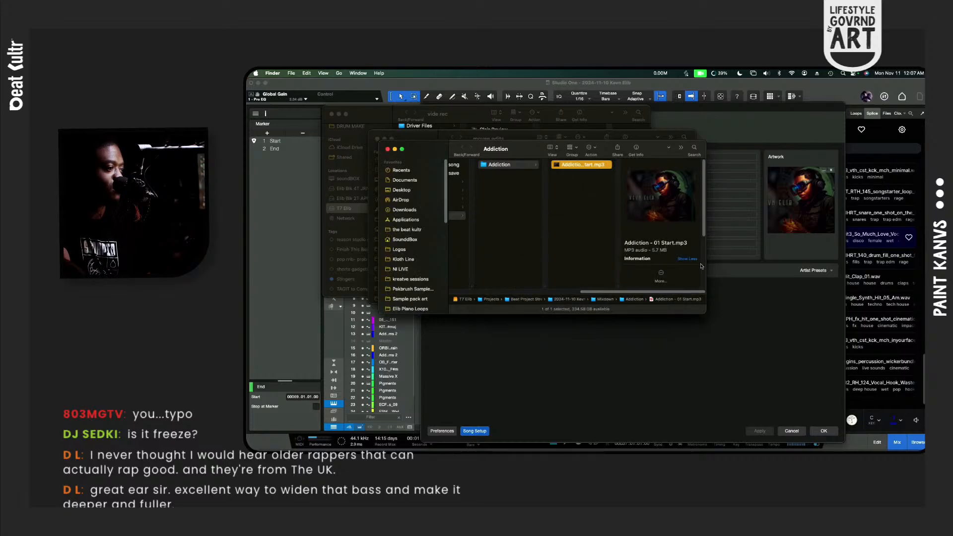
pyautogui.moveTo(660, 219)
pyautogui.scroll(-5, 660, 218)
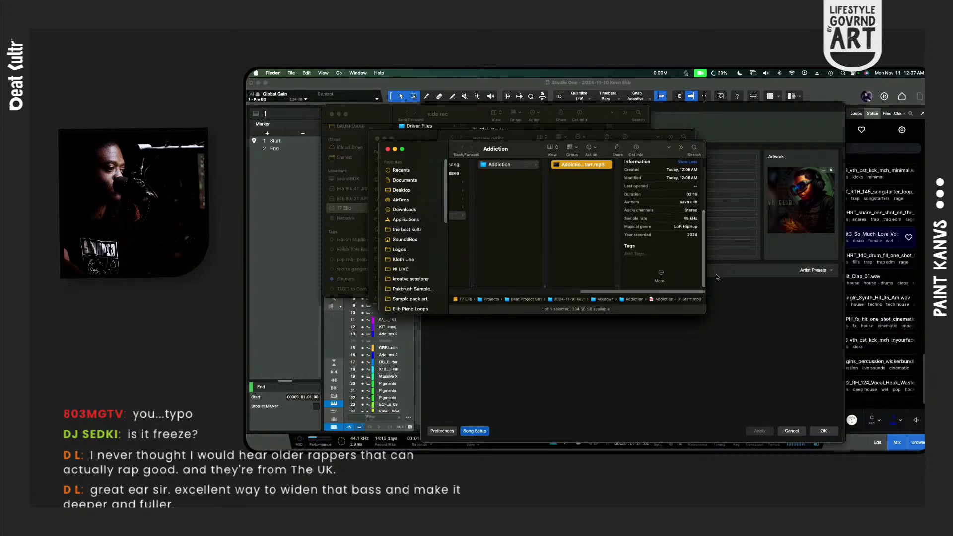
# Step: Return to Song Setup in Studio One and enter Addiction as the song's title
pyautogui.click(736, 280)
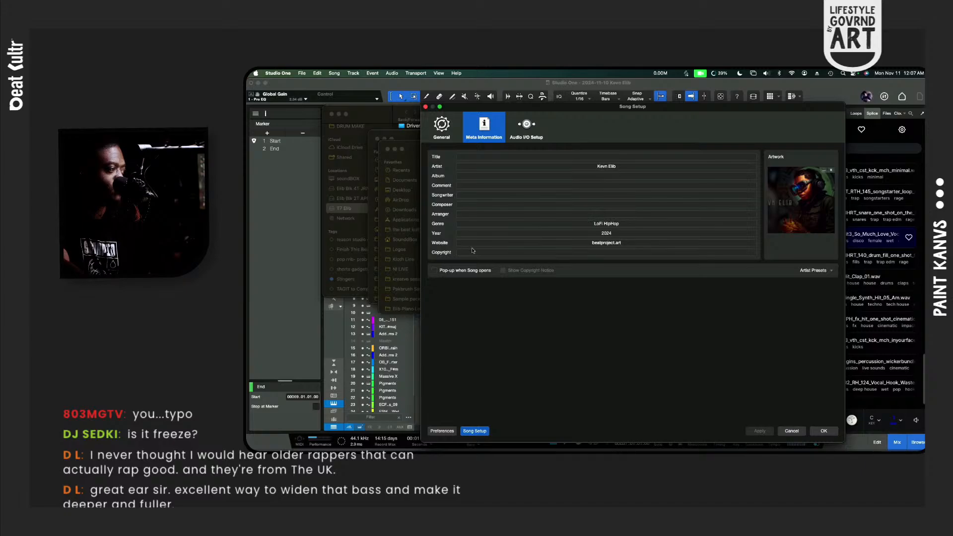
pyautogui.click(591, 156)
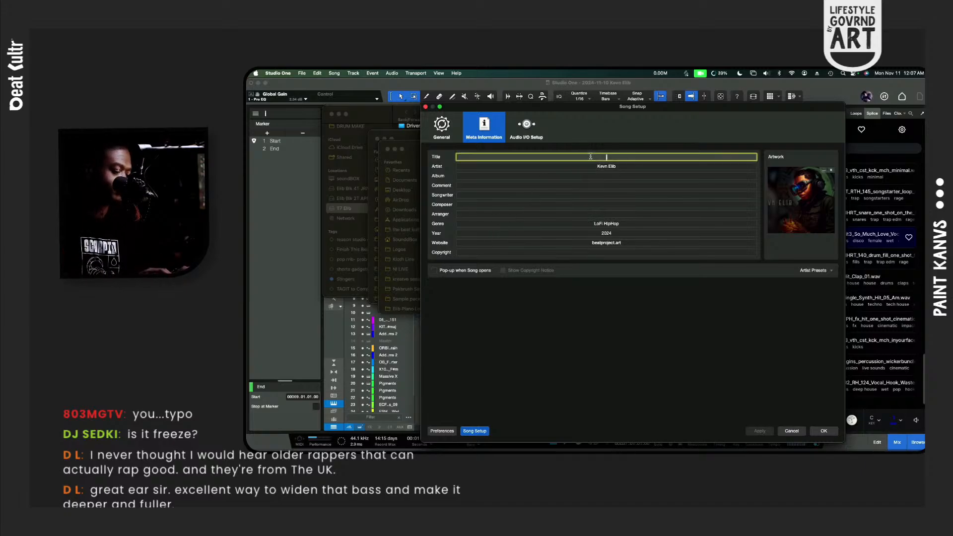
pyautogui.write('Addi')
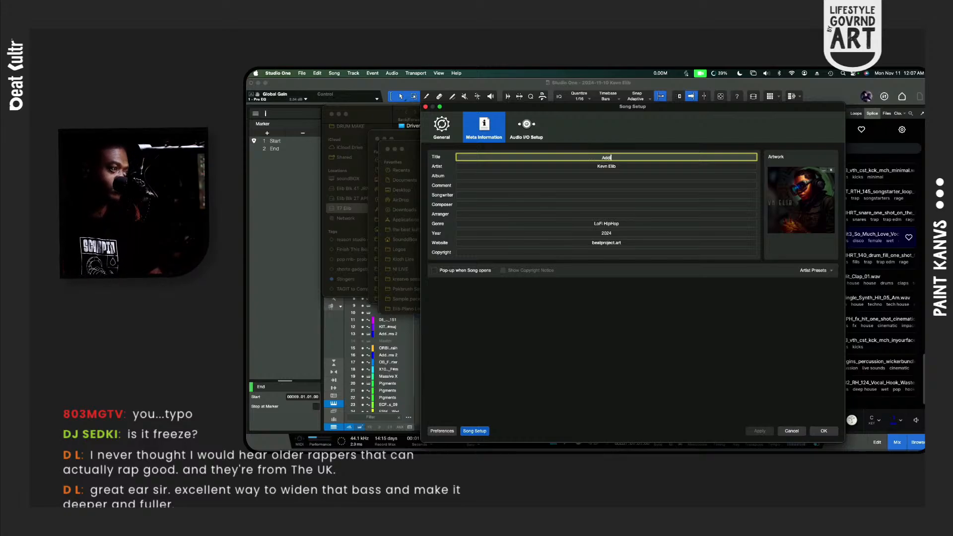
pyautogui.write('ctive')
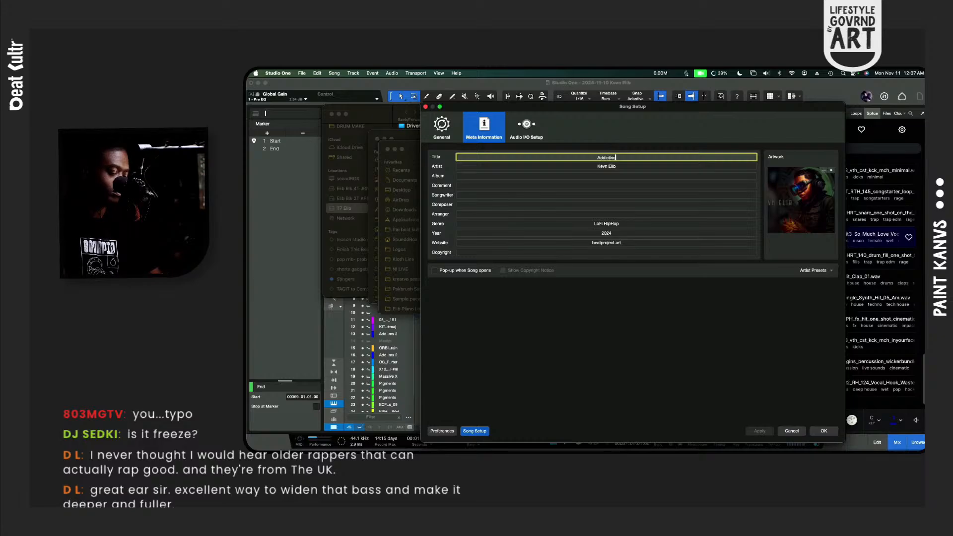
pyautogui.press('BackSpace')
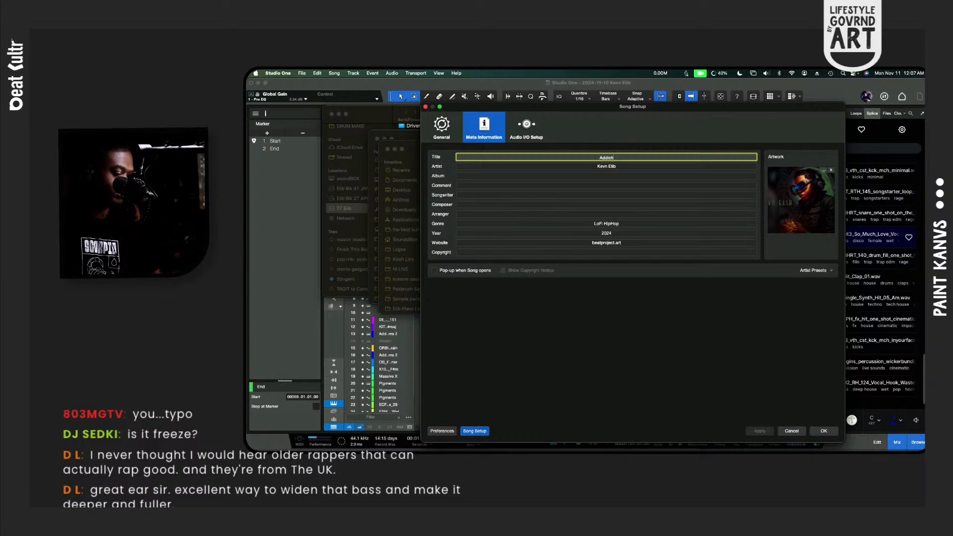
pyautogui.write('on')
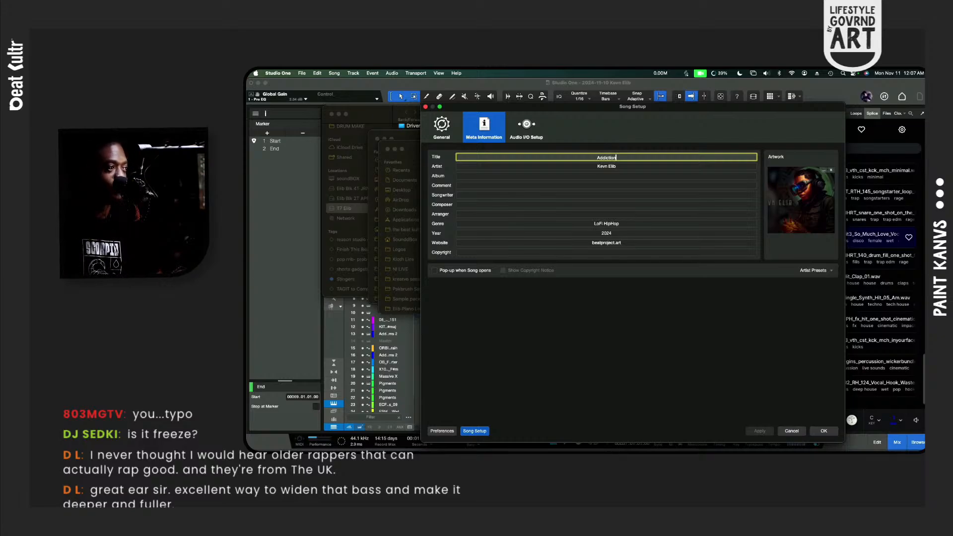
pyautogui.press('Return')
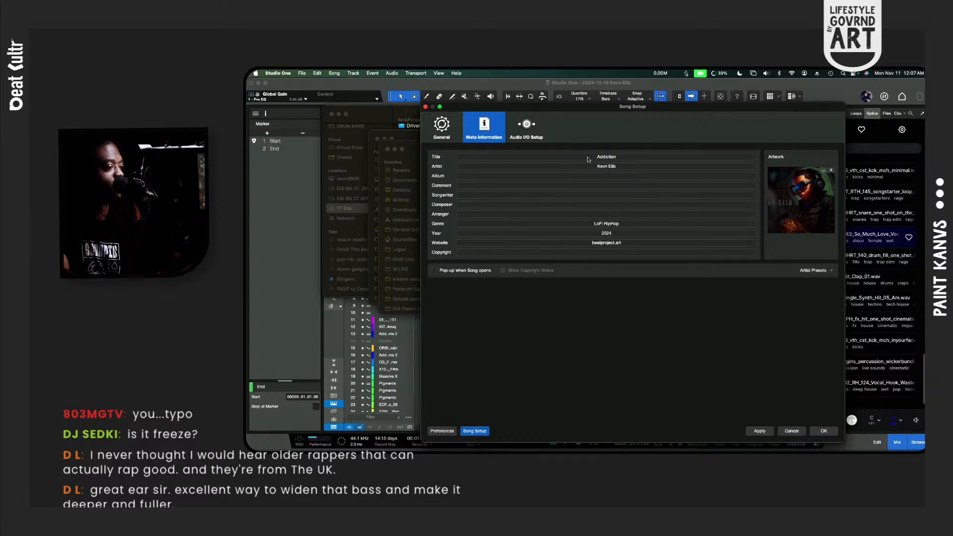
# Step: Copy the song title Addiction into the Album field and apply the meta information
pyautogui.click(628, 177)
pyautogui.click(602, 156)
pyautogui.press('super+c')
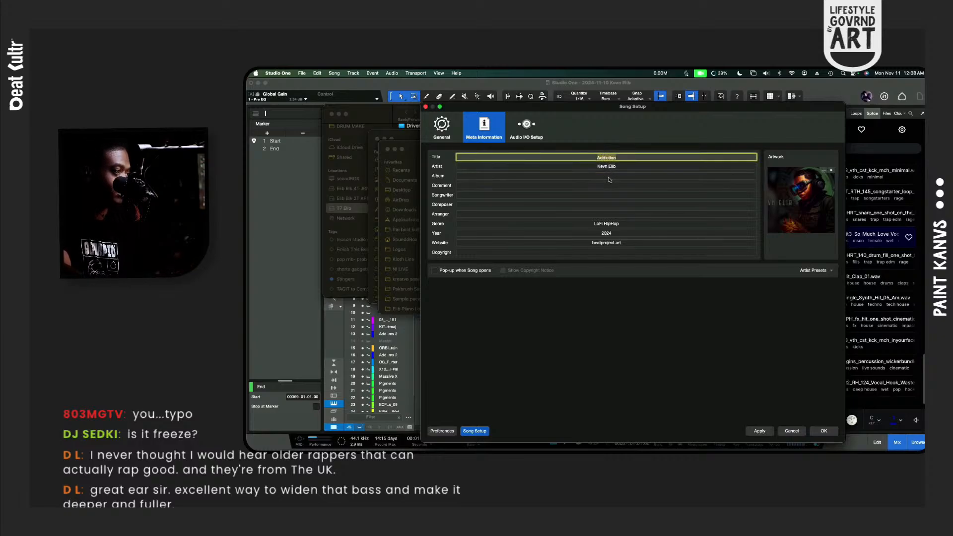
pyautogui.click(610, 178)
pyautogui.press('super+v')
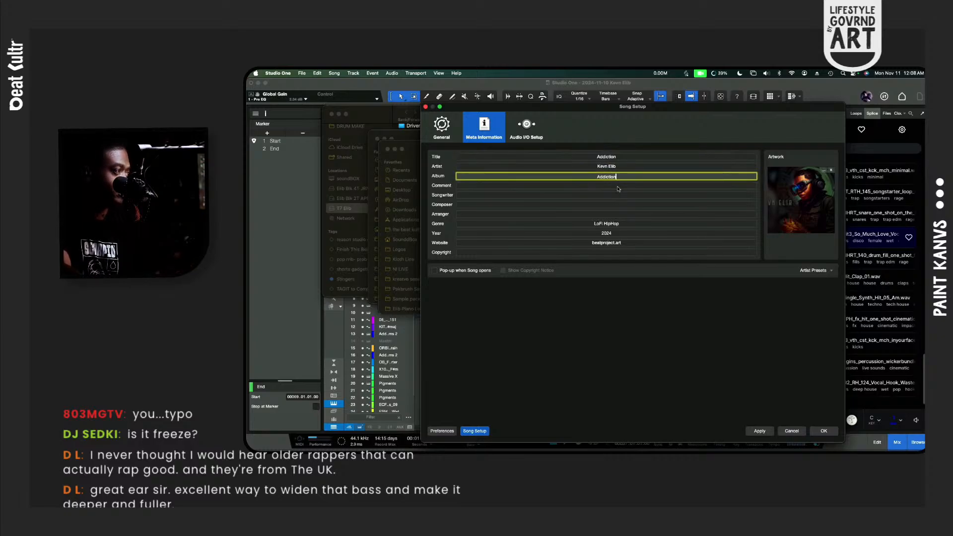
pyautogui.click(769, 432)
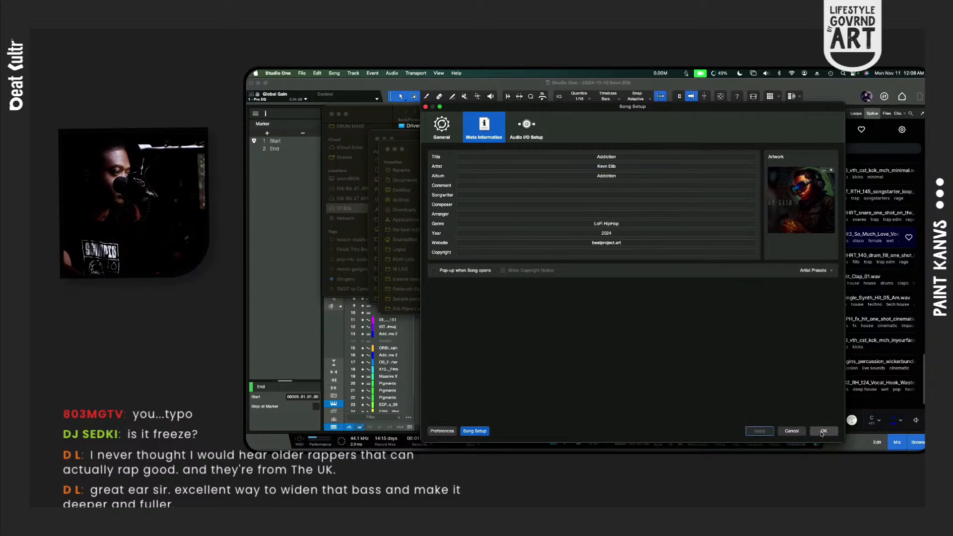
# Step: Set the song's genre to Pop and confirm the Song Setup
pyautogui.click(618, 224)
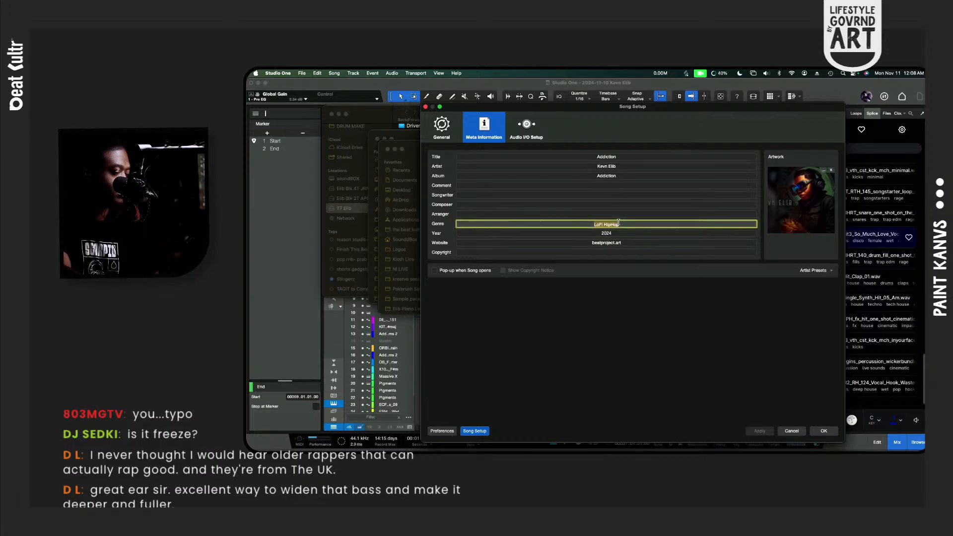
pyautogui.write('Pop')
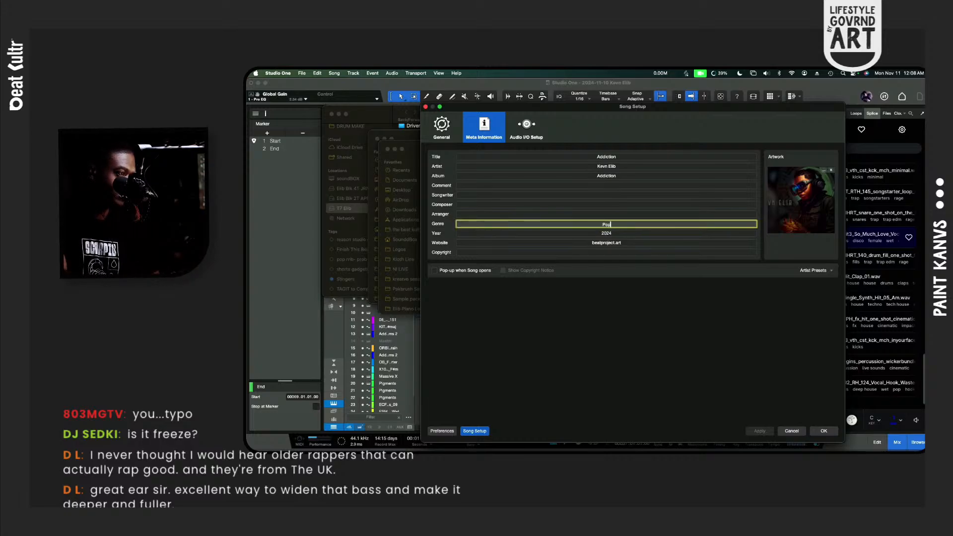
pyautogui.click(823, 431)
pyautogui.click(824, 431)
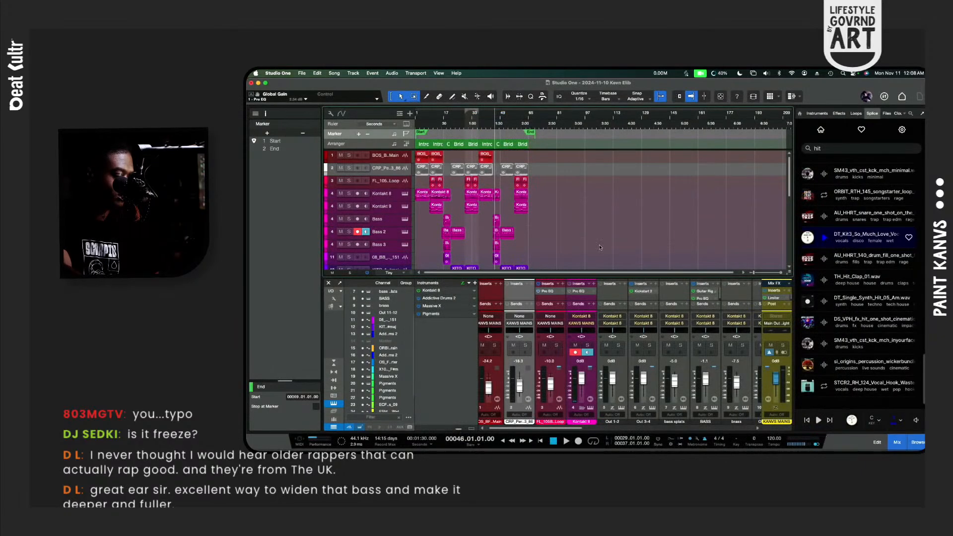
# Step: Export the Start–End mixdown again as the MP3 Addiction, and compare its Finder preview with the earlier export
pyautogui.press('super+e')
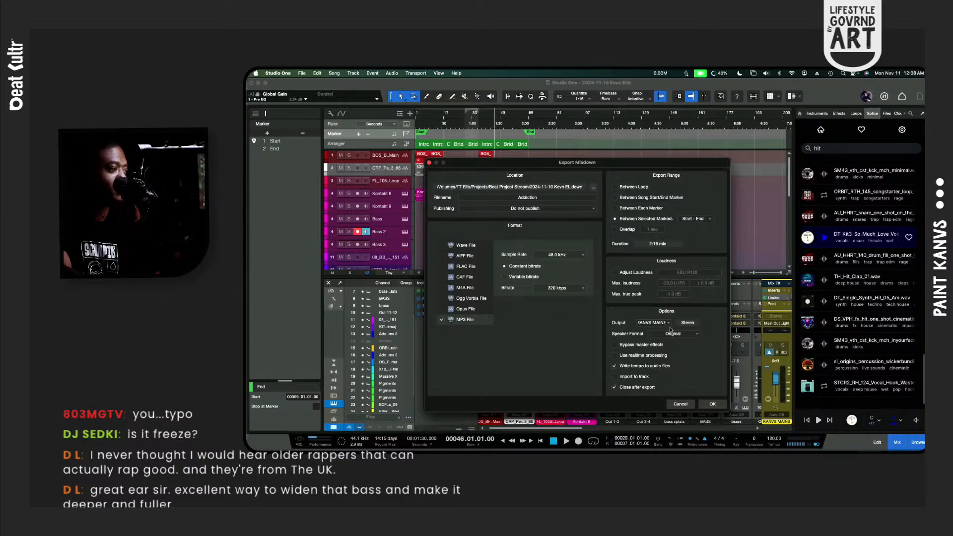
pyautogui.click(712, 404)
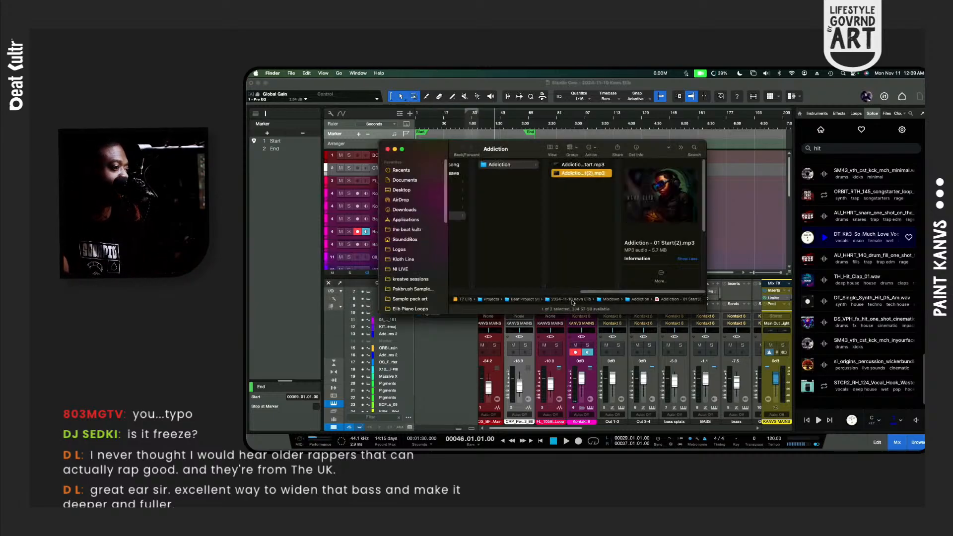
pyautogui.press('space')
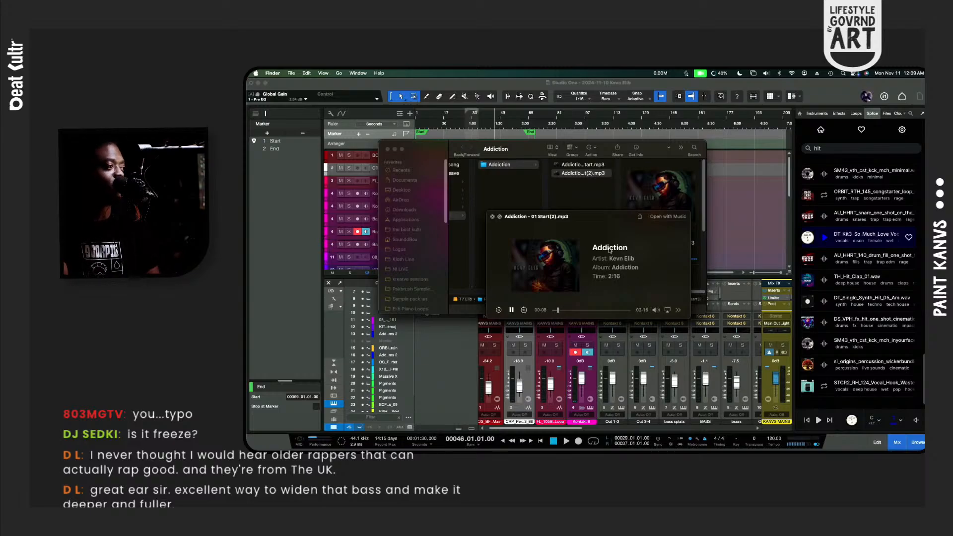
pyautogui.press('Up')
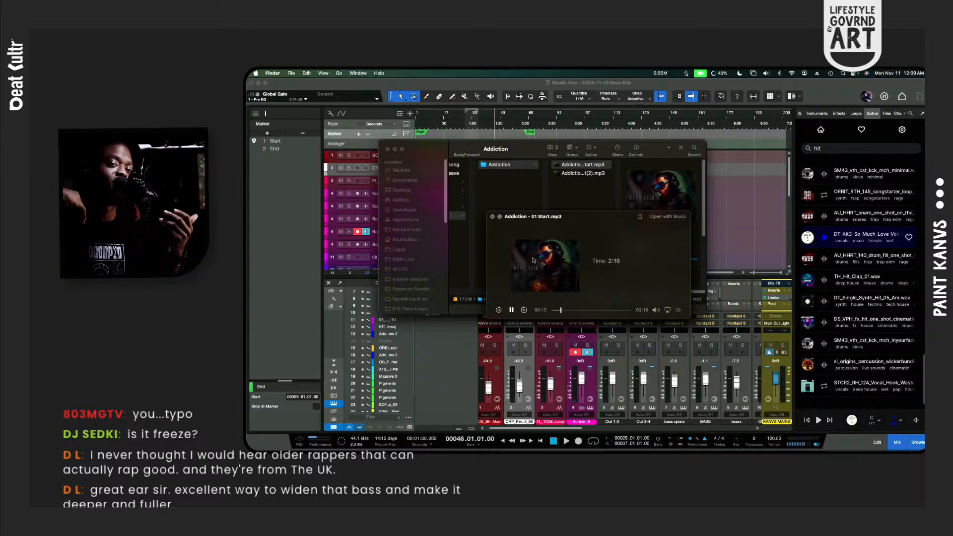
pyautogui.press('space')
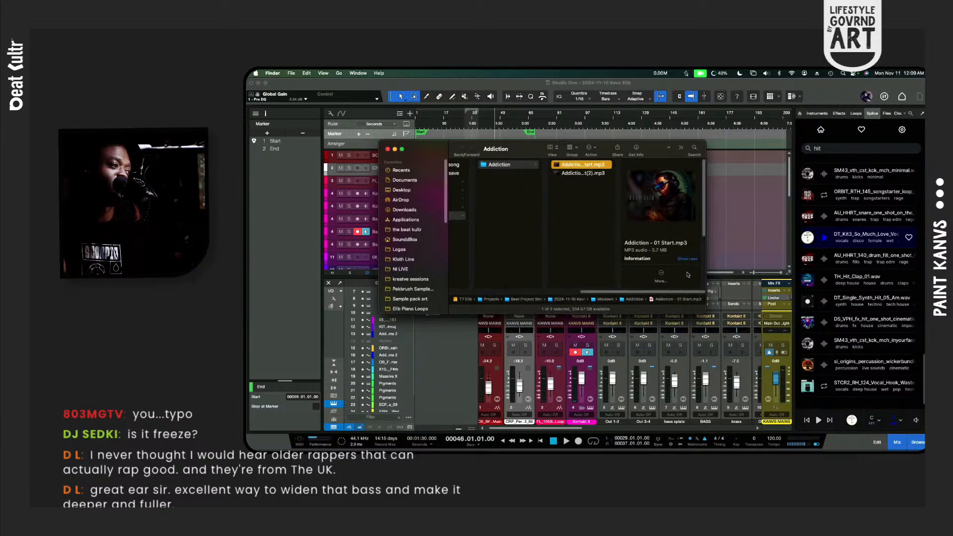
# Step: Switch back to Studio One and reopen Song Setup to review the song's meta information and artwork
pyautogui.press('super+Tab')
pyautogui.press('space')
pyautogui.press('space')
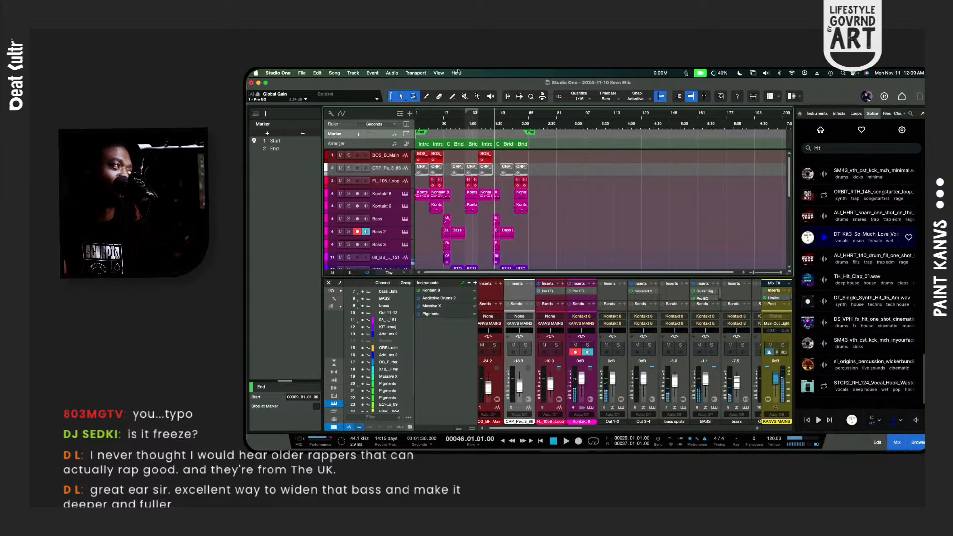
pyautogui.click(300, 72)
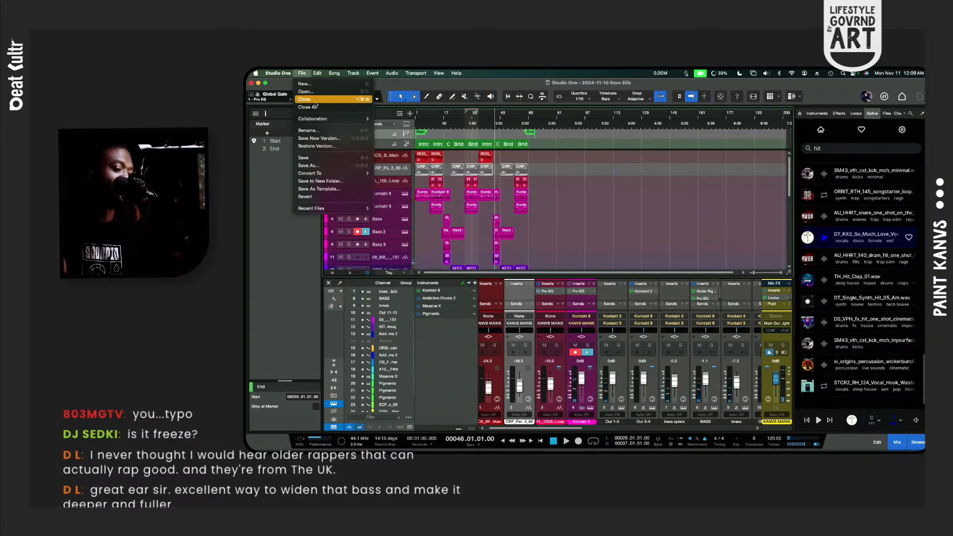
pyautogui.click(315, 76)
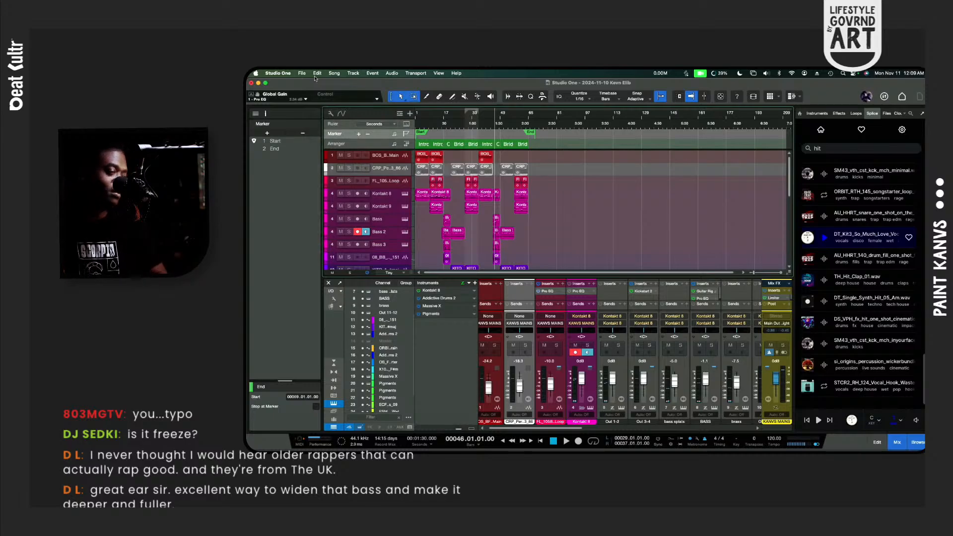
pyautogui.press('super+comma')
pyautogui.click(474, 430)
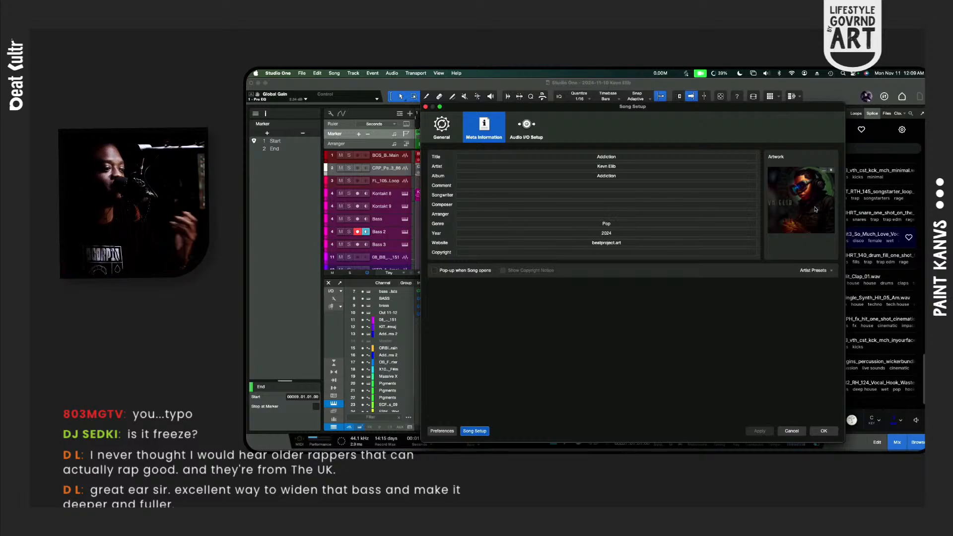
# Step: Cancel the Song Setup, check the artist profile on the Start page, and return to the open song
pyautogui.click(795, 431)
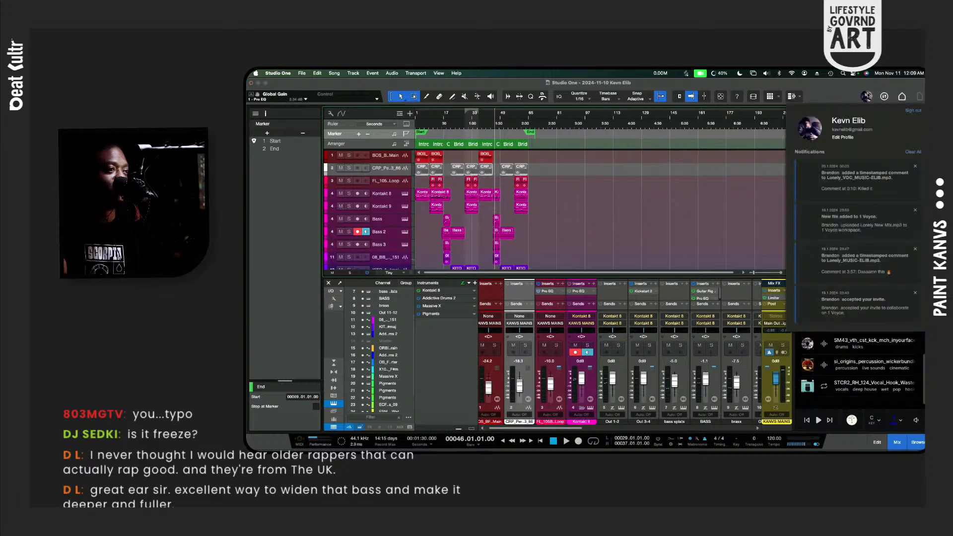
pyautogui.click(903, 99)
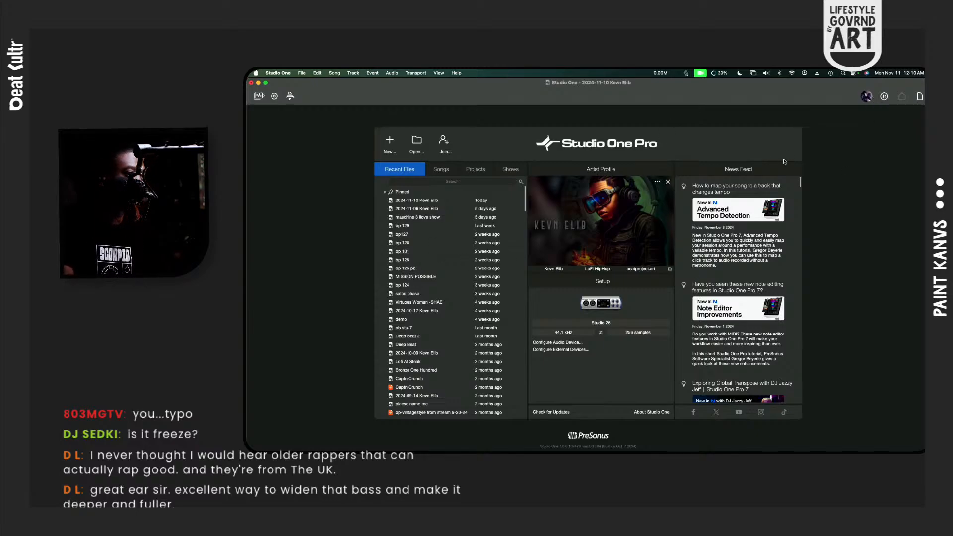
pyautogui.click(919, 97)
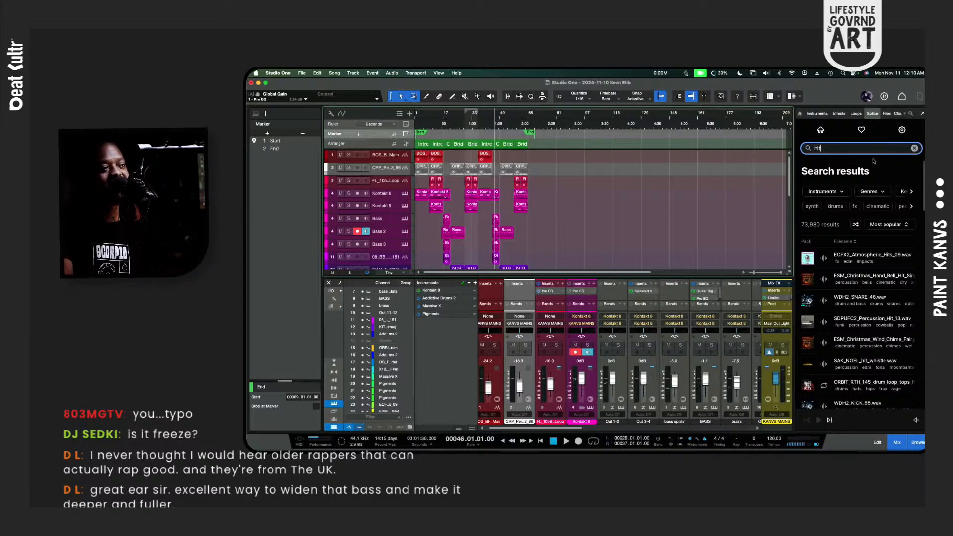
# Step: Clear the Splice search for hit and return the sample browser to the Splice home page
pyautogui.click(913, 149)
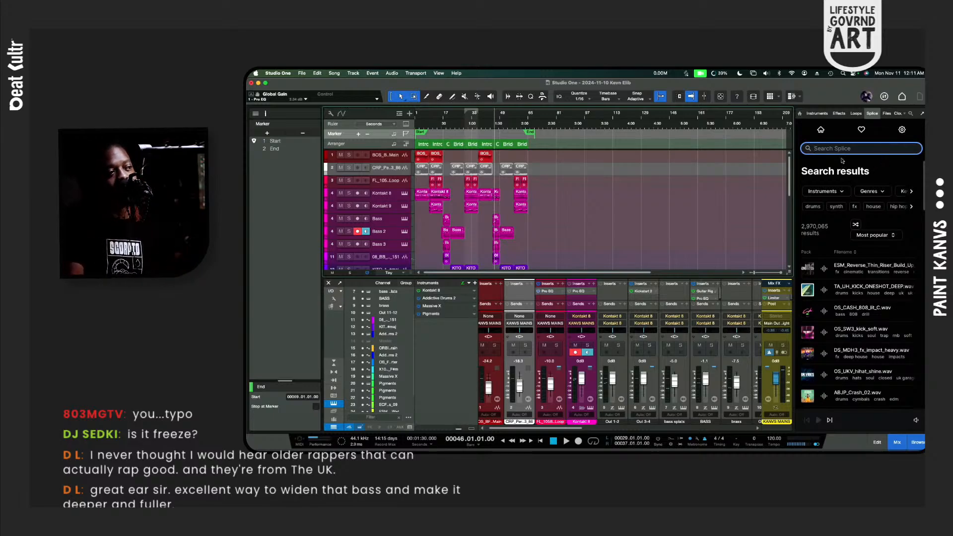
pyautogui.click(820, 130)
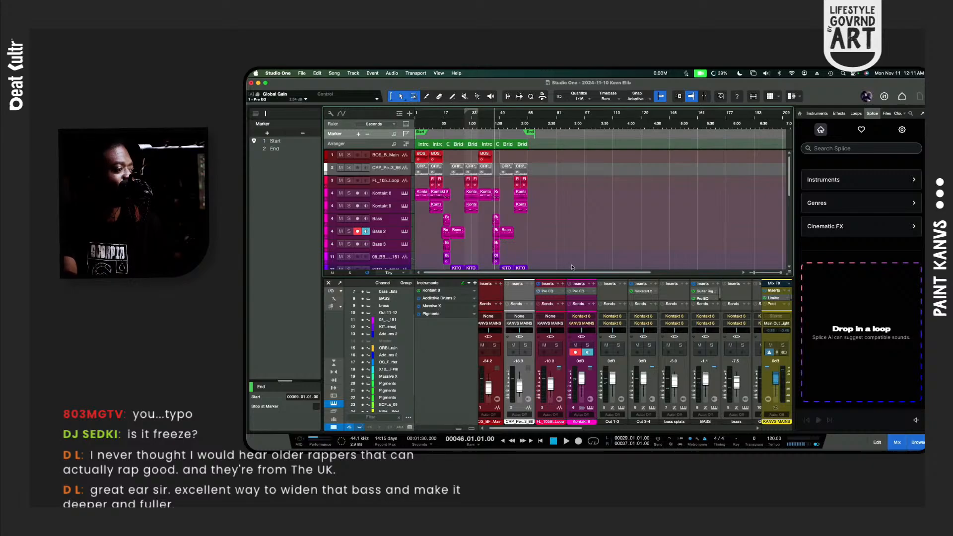
# Step: Enlarge the arrangement area above the mixer and play the song from bar 29, at the start of the second Bridge
pyautogui.moveTo(582, 279); pyautogui.dragTo(582, 300)
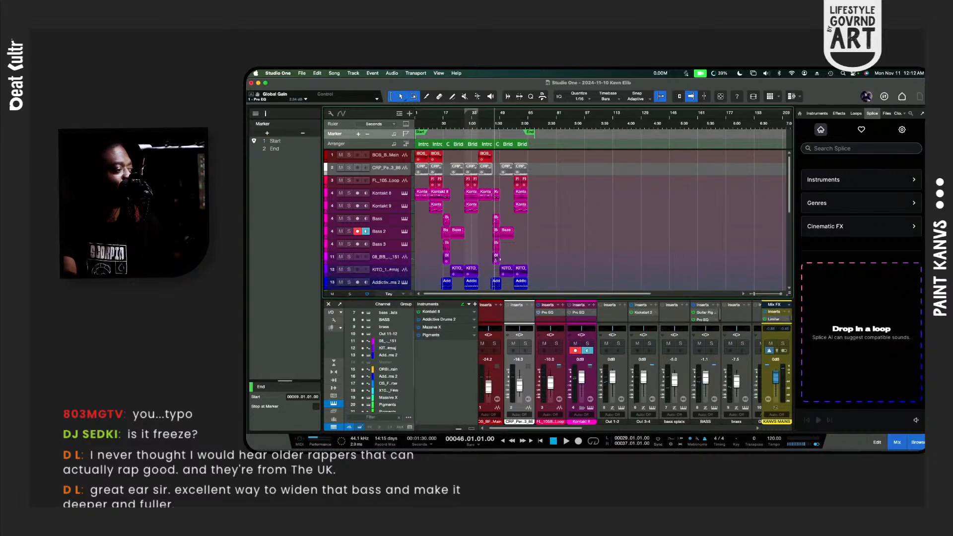
pyautogui.scroll(-2, 496, 261)
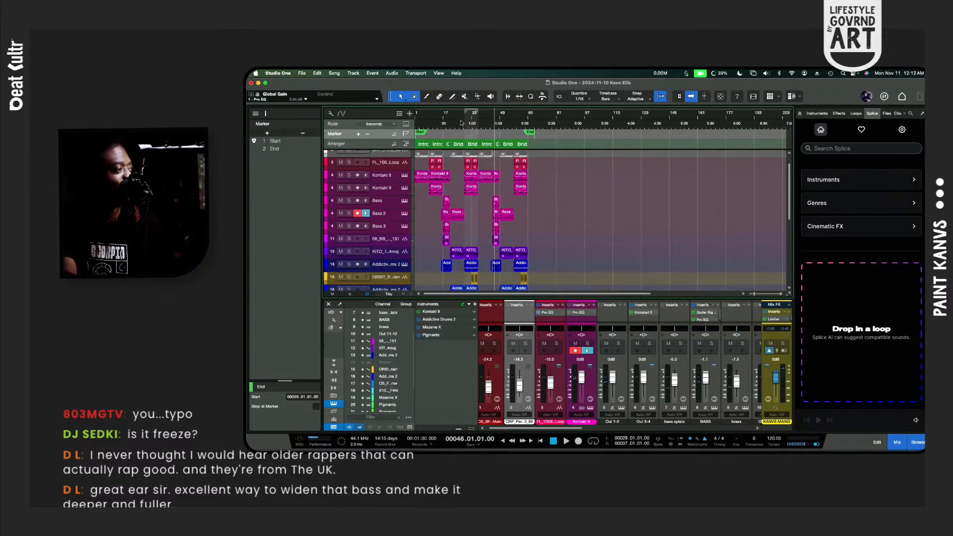
pyautogui.click(470, 124)
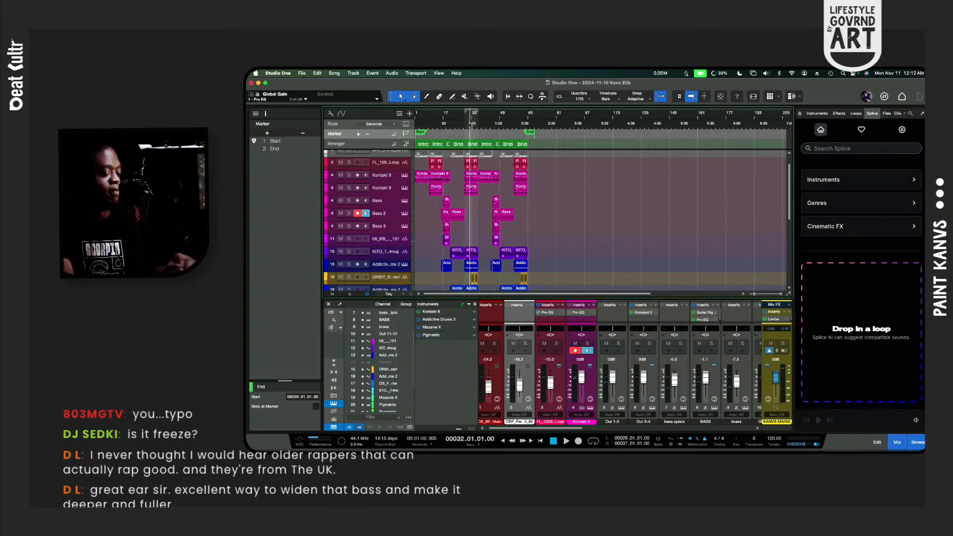
pyautogui.scroll(5, 470, 123)
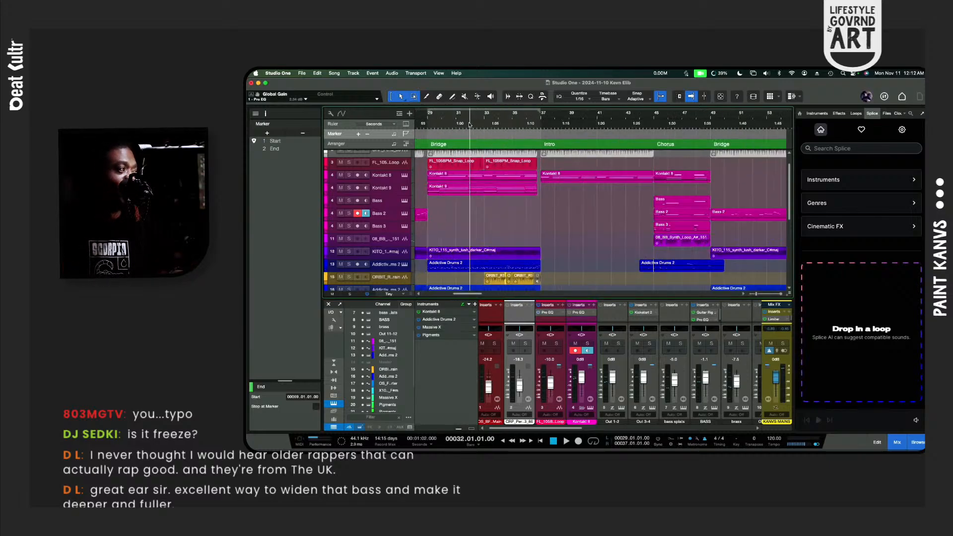
pyautogui.hscroll(-4, 487, 181)
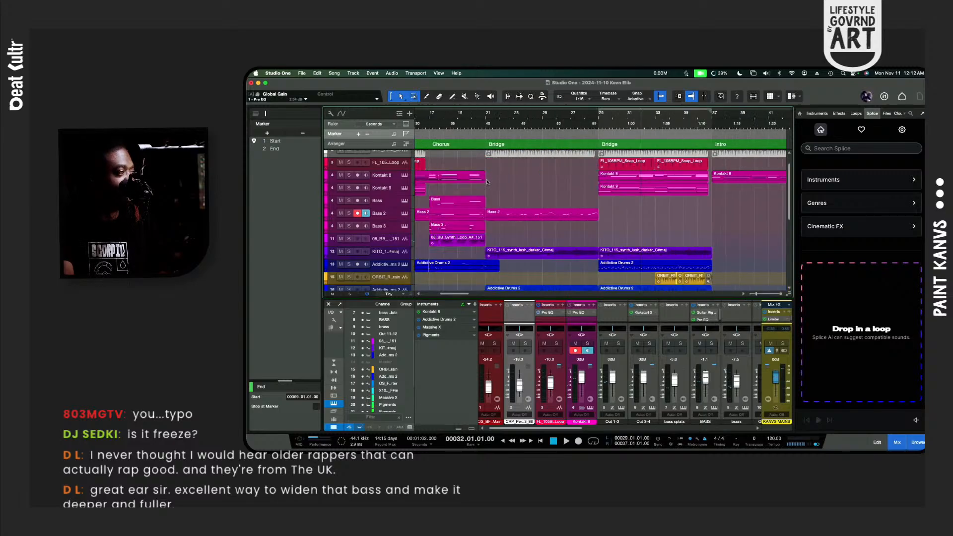
pyautogui.click(599, 128)
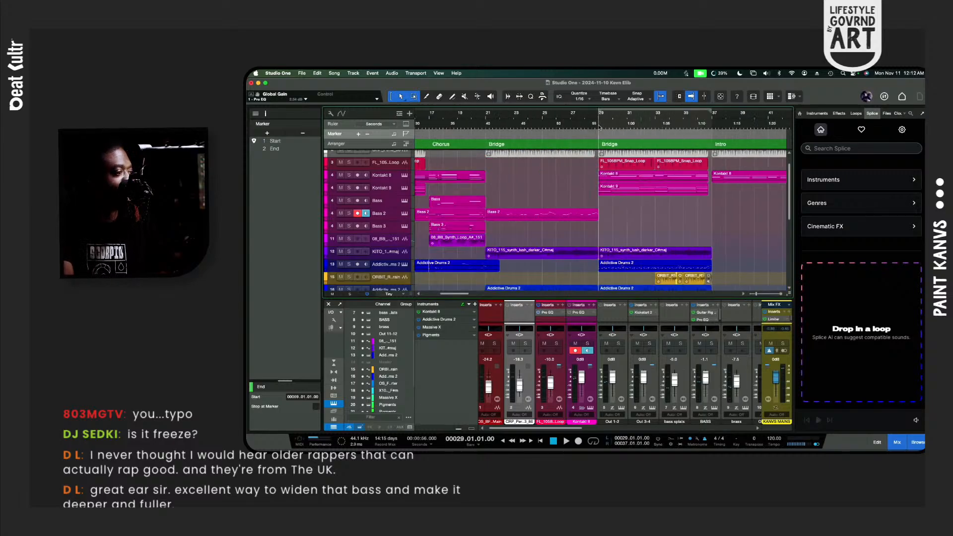
pyautogui.press('space')
# Step: Solo the OS_FRNB guitar loop track on its own and rename it GTR
pyautogui.scroll(-5, 523, 229)
pyautogui.scroll(3, 523, 228)
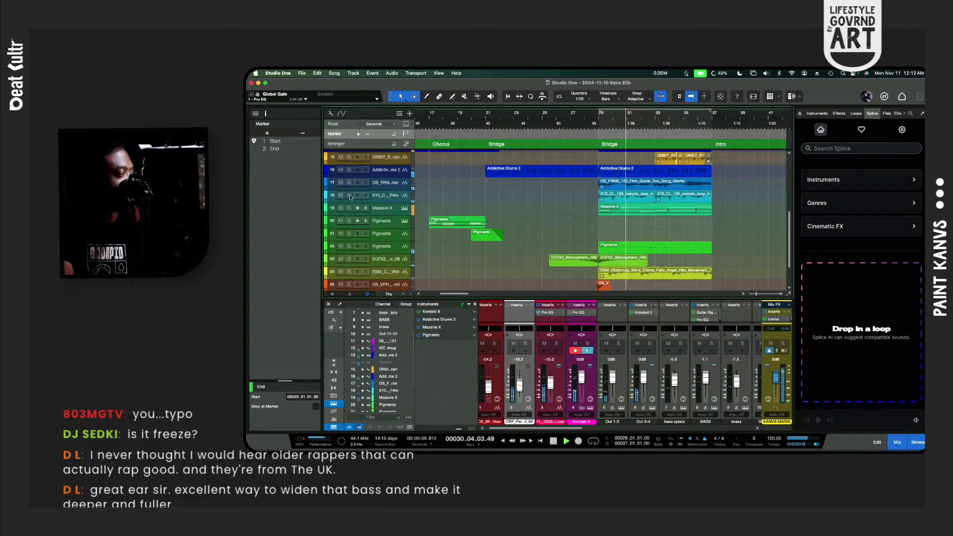
pyautogui.click(349, 195)
pyautogui.click(349, 183)
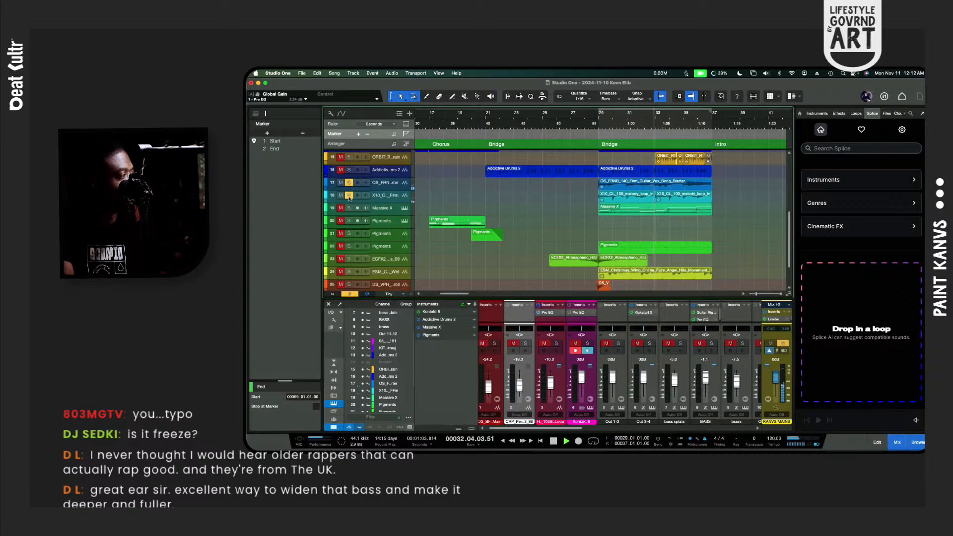
pyautogui.click(349, 196)
pyautogui.doubleClick(382, 183)
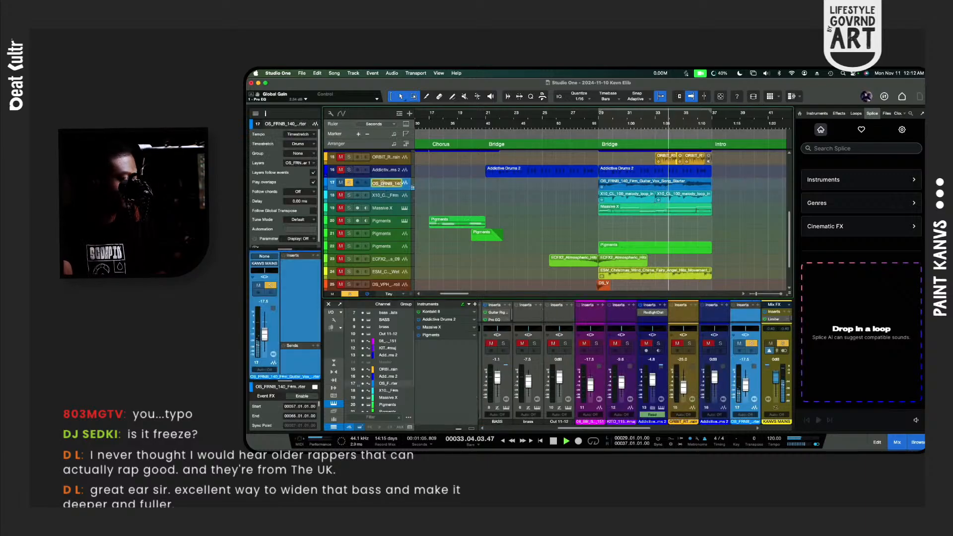
pyautogui.write('GTR')
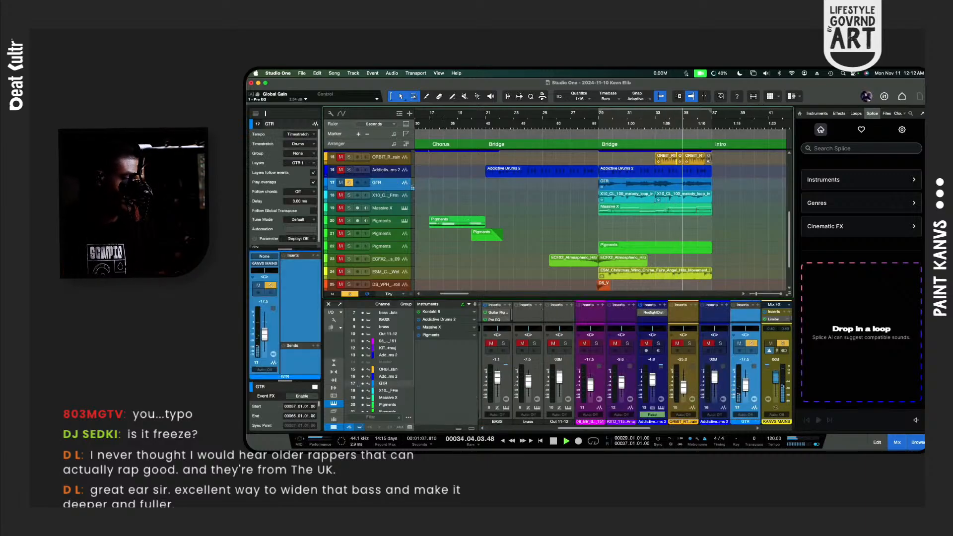
pyautogui.press('Return')
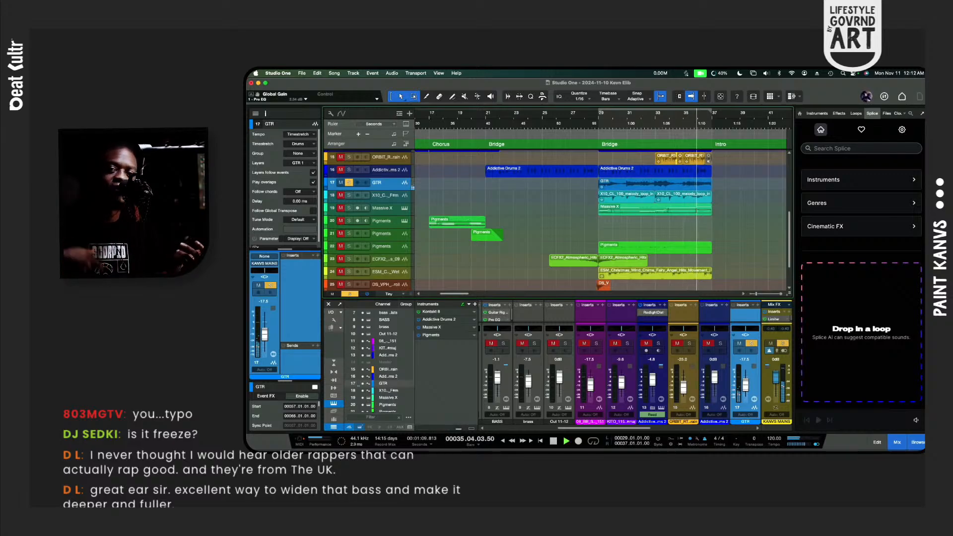
# Step: Play the soloed GTR track from bar 29, unsolo it to hear it in the full mix, and stop playback
pyautogui.press('space')
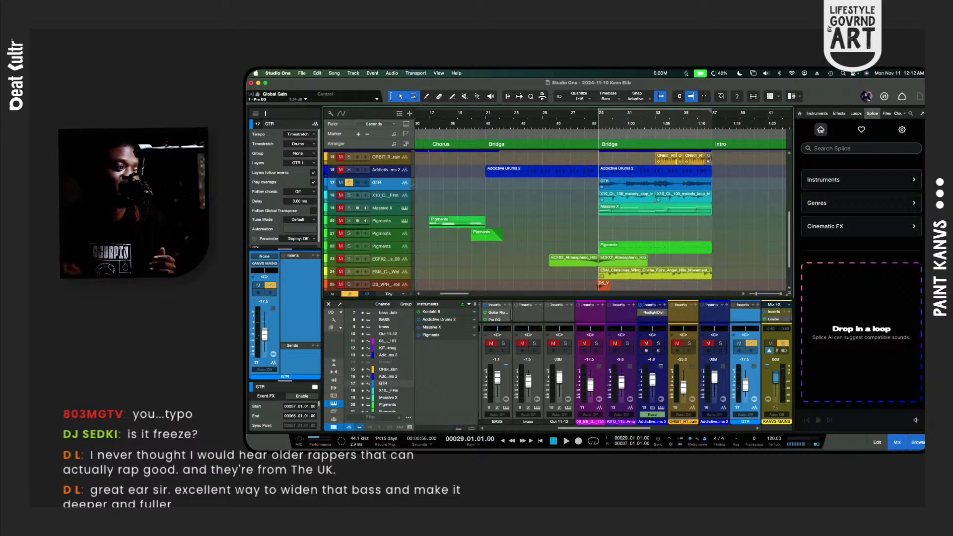
pyautogui.press('space')
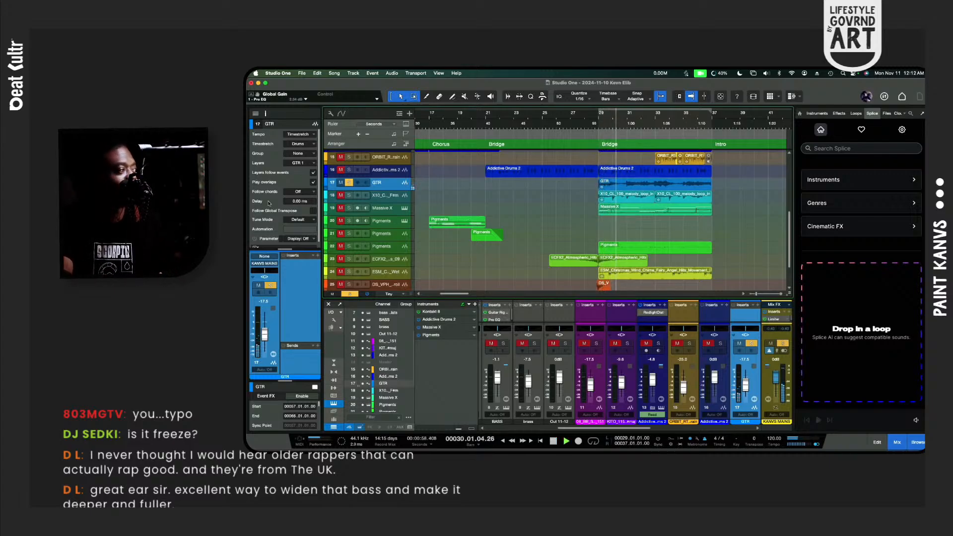
pyautogui.click(347, 184)
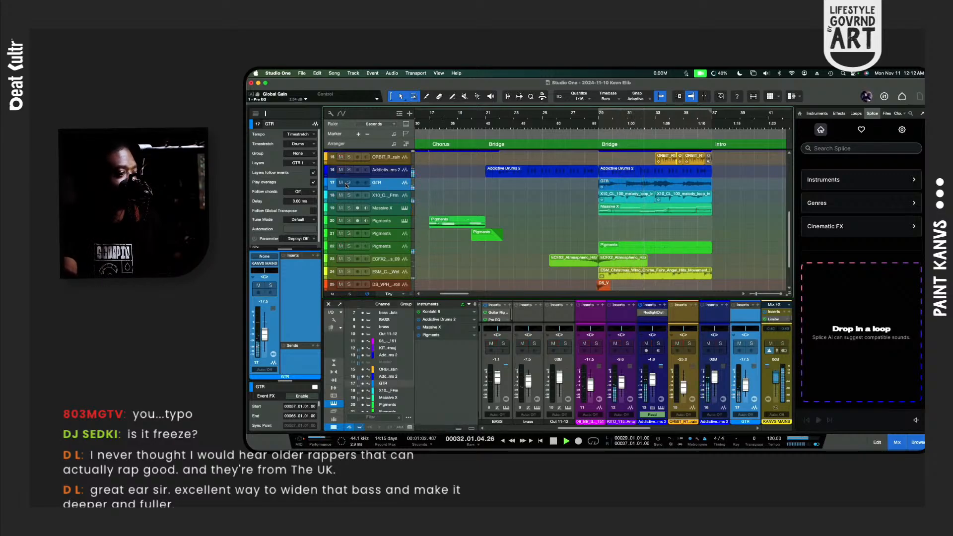
pyautogui.scroll(2, 349, 214)
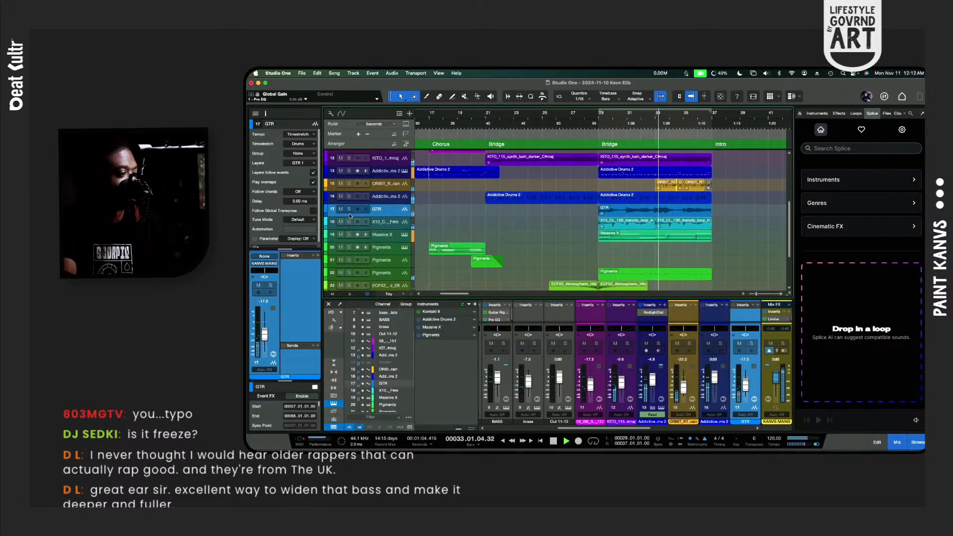
pyautogui.scroll(4, 361, 227)
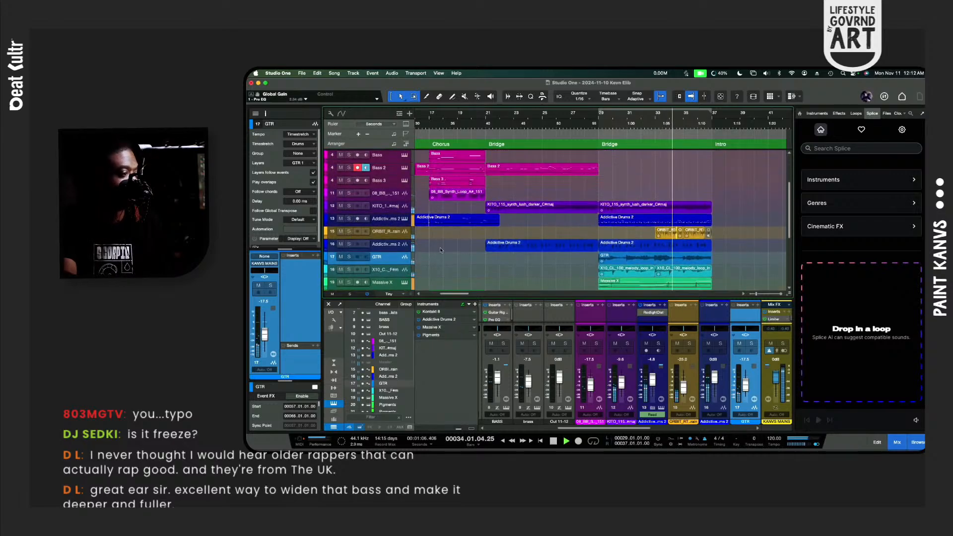
pyautogui.scroll(-5, 440, 250)
pyautogui.press('space')
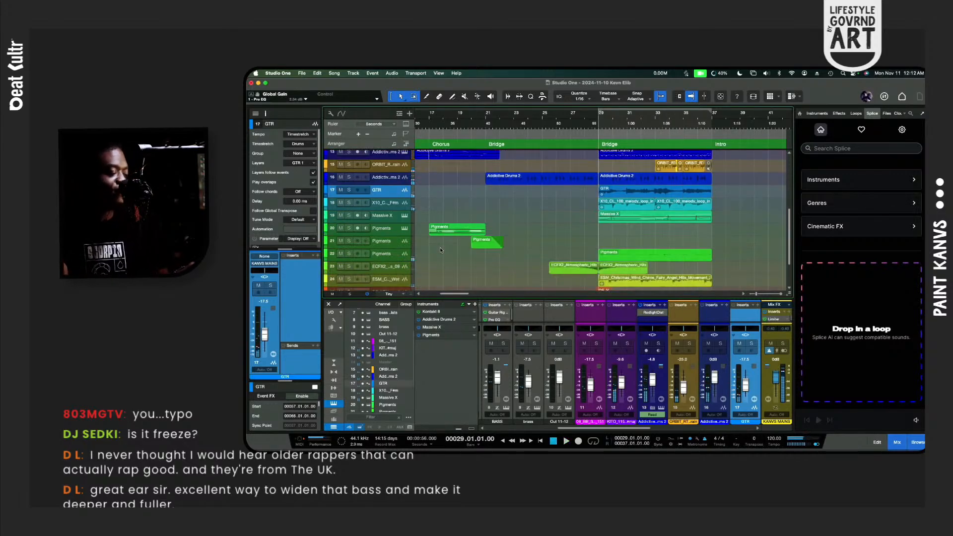
# Step: Fit the whole song in the arrangement with Overview track height, and widen the arrangement by narrowing the browser
pyautogui.press('w')
pyautogui.press('w')
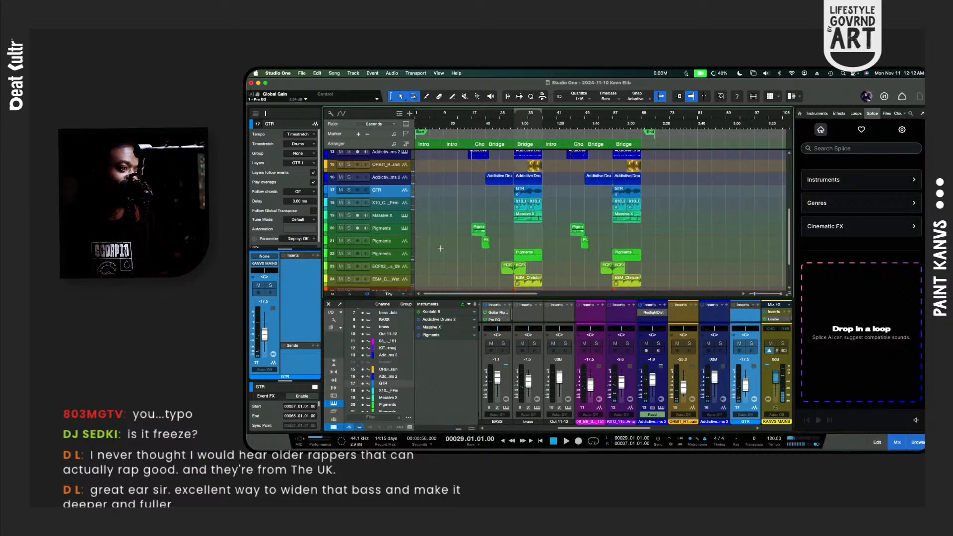
pyautogui.hotkey('shift', 'w')
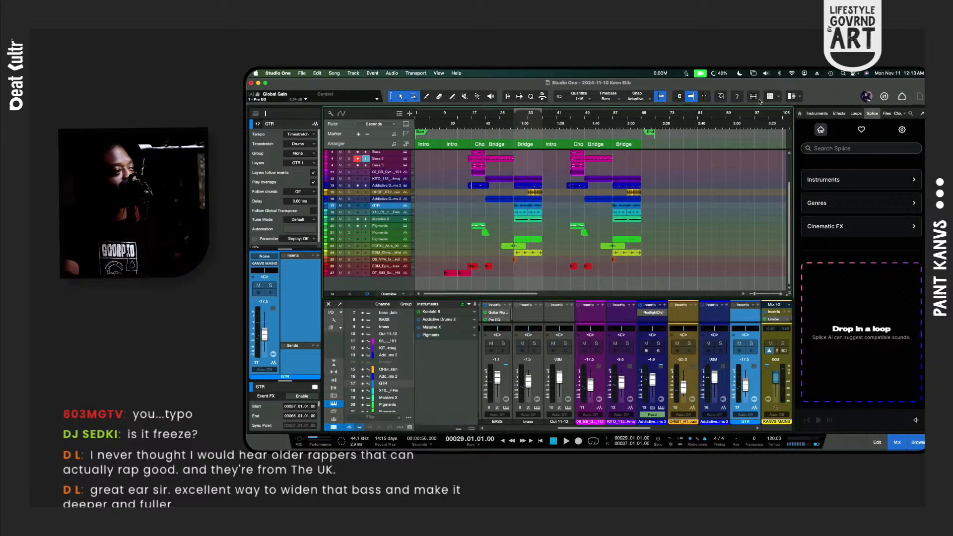
pyautogui.click(721, 97)
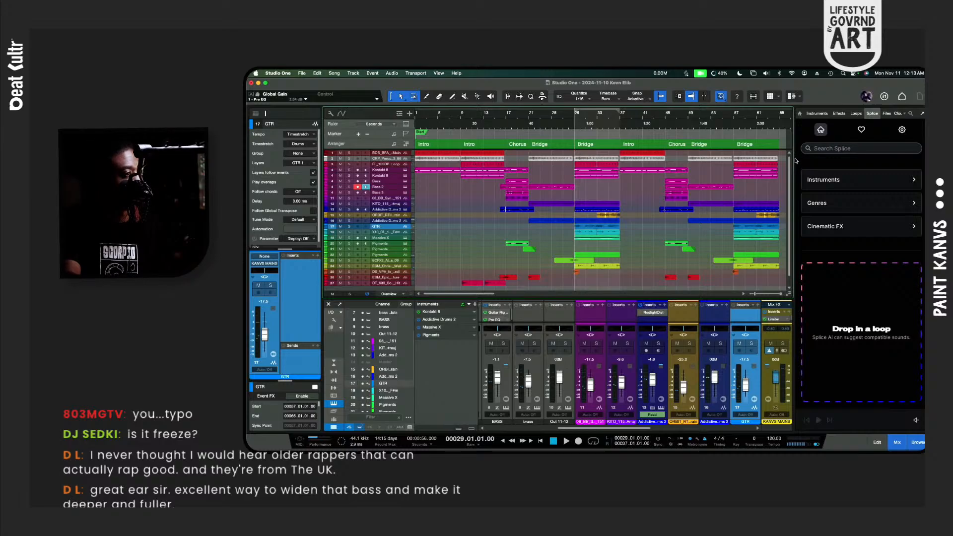
pyautogui.moveTo(792, 161); pyautogui.dragTo(836, 160)
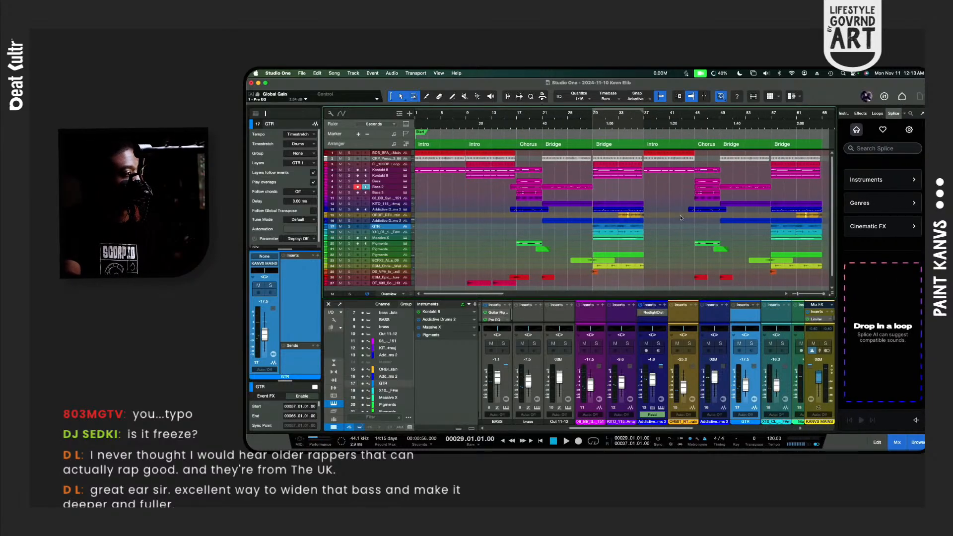
pyautogui.scroll(-1, 696, 255)
pyautogui.scroll(1, 696, 255)
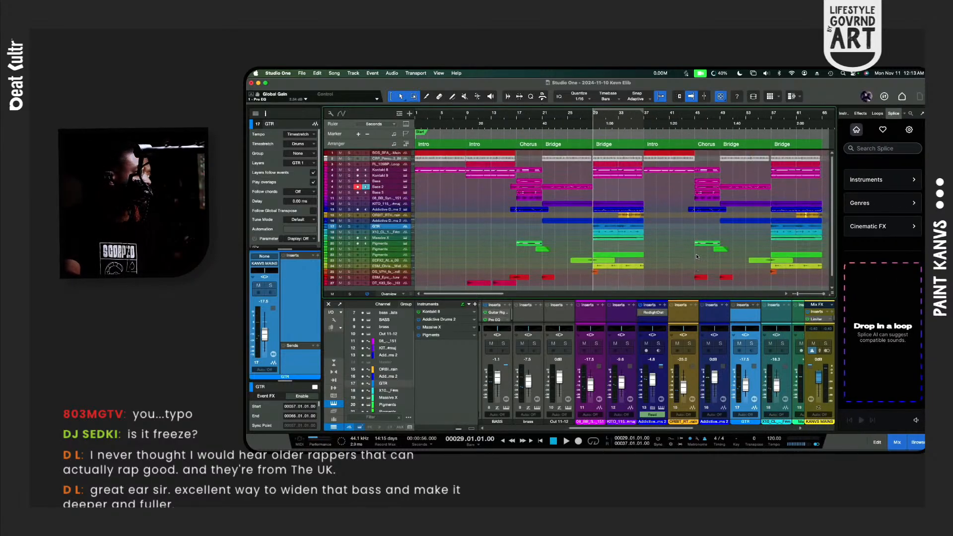